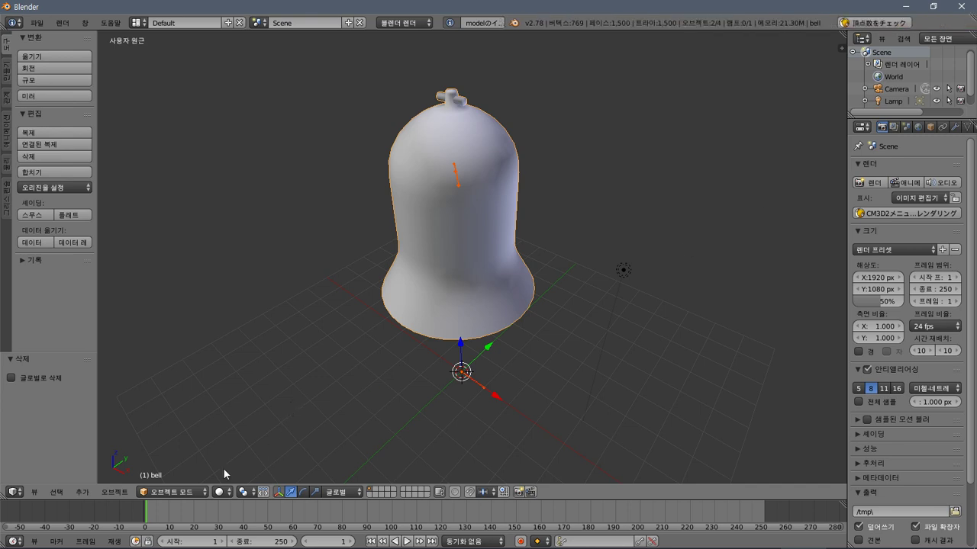
Select the bell's armature and switch it from Object Mode to Edit Mode.
left_click(172, 492)
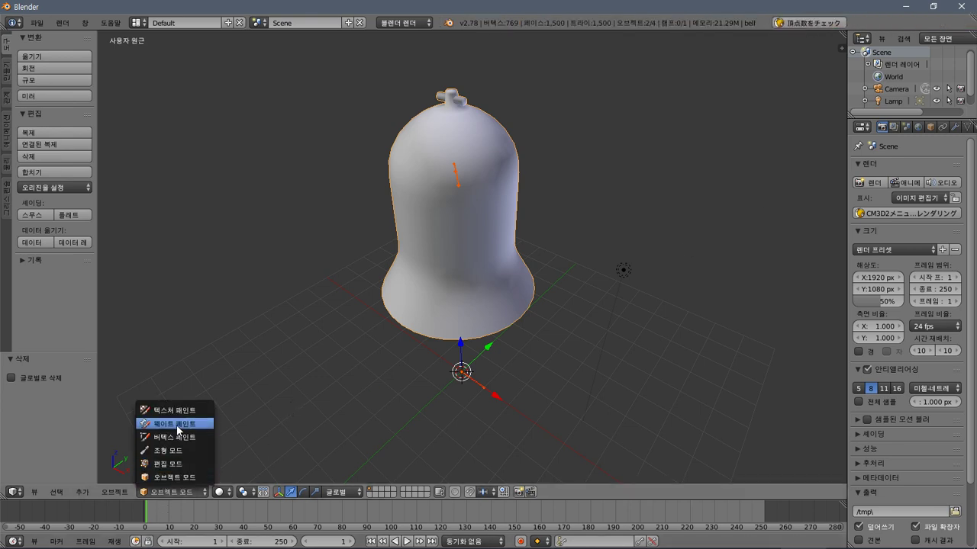
right_click(461, 177)
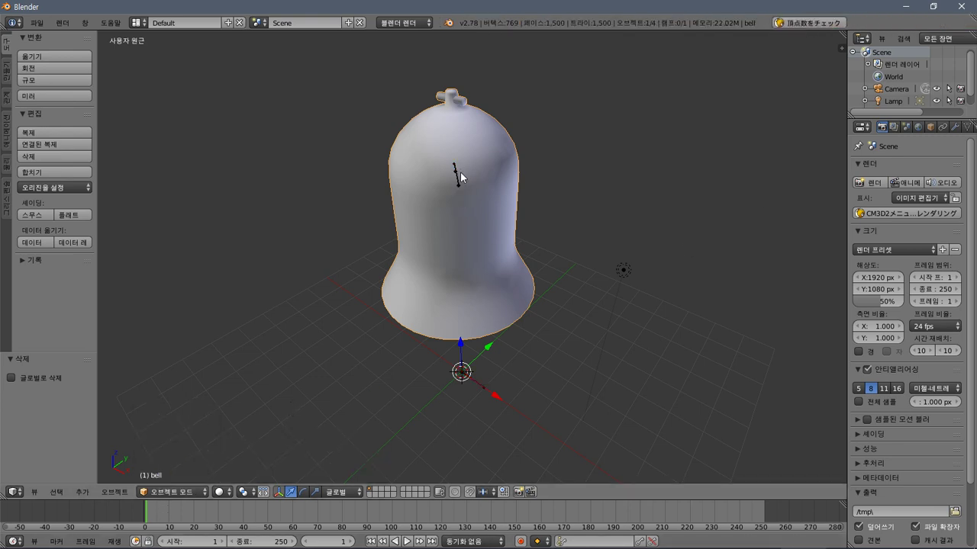
right_click(461, 177)
left_click(186, 493)
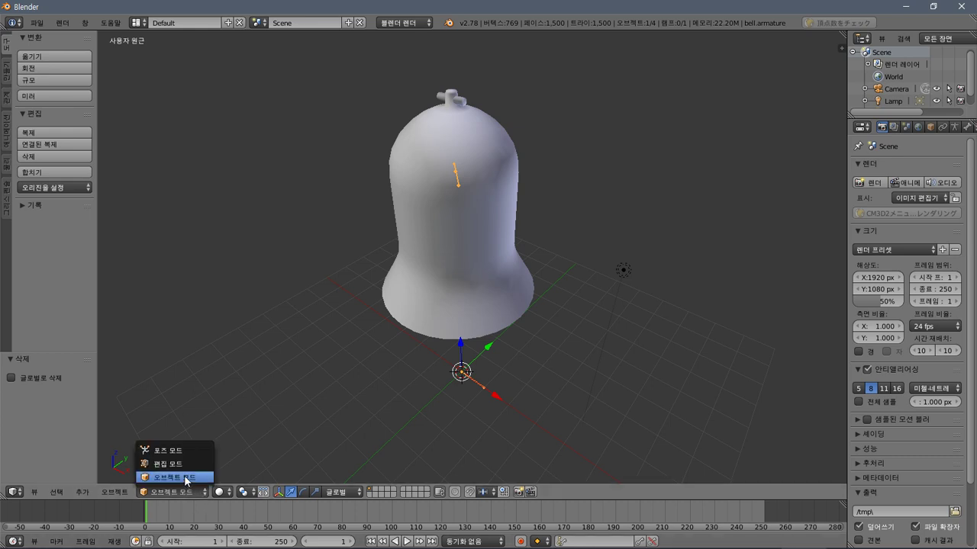
left_click(184, 464)
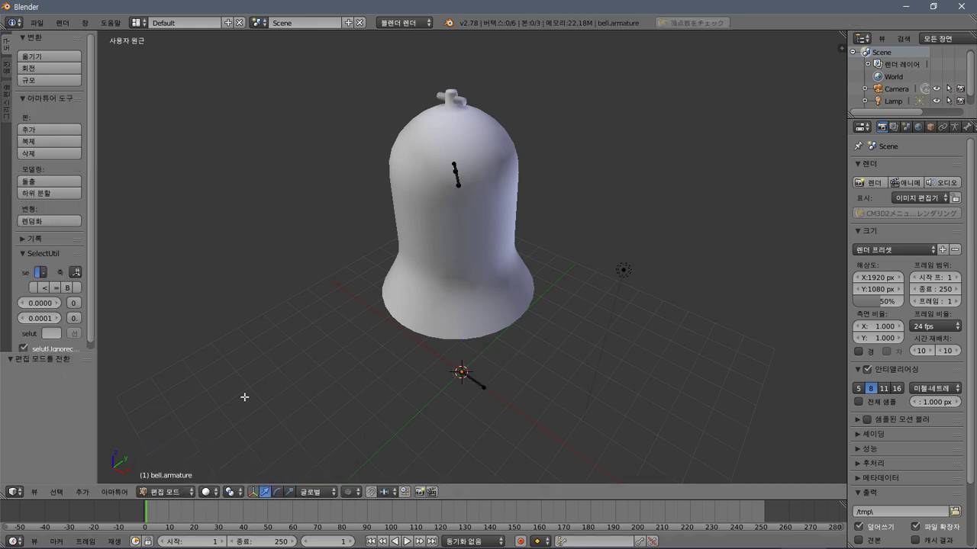
Delete the Bone_center and Bone_nub bones inside the bell.
right_click(456, 176)
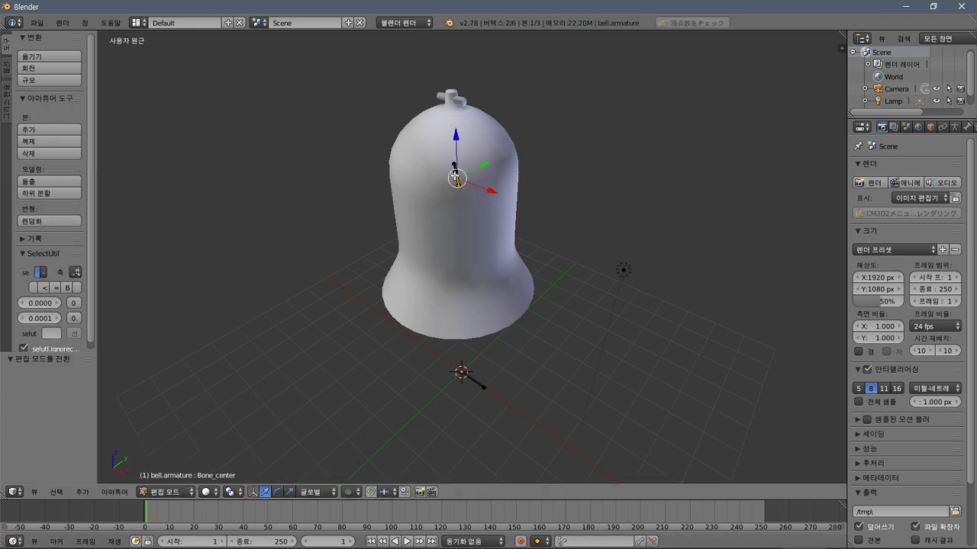
key("x")
left_click(457, 178)
right_click(454, 168)
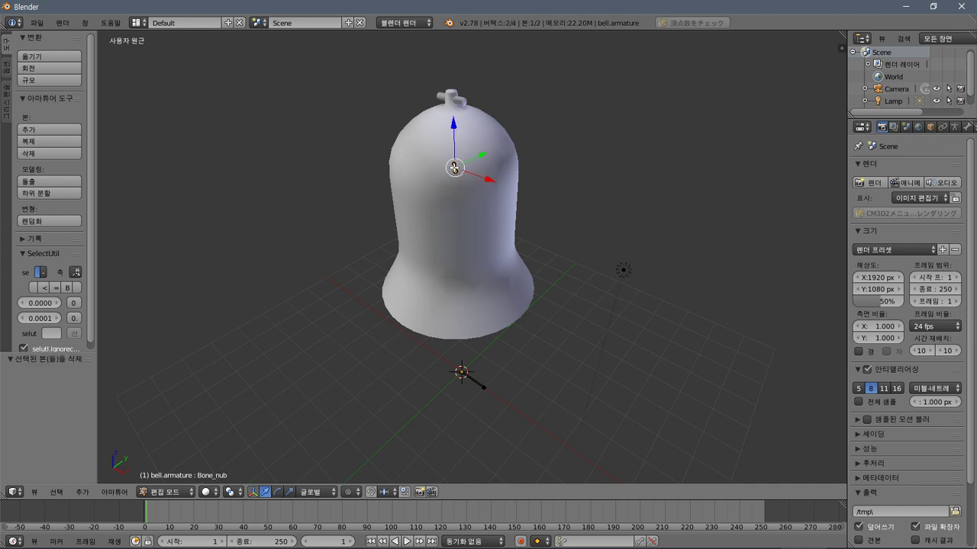
key("x")
left_click(454, 173)
Delete the Goth_kubi bone at the world origin below the bell.
right_click(471, 378)
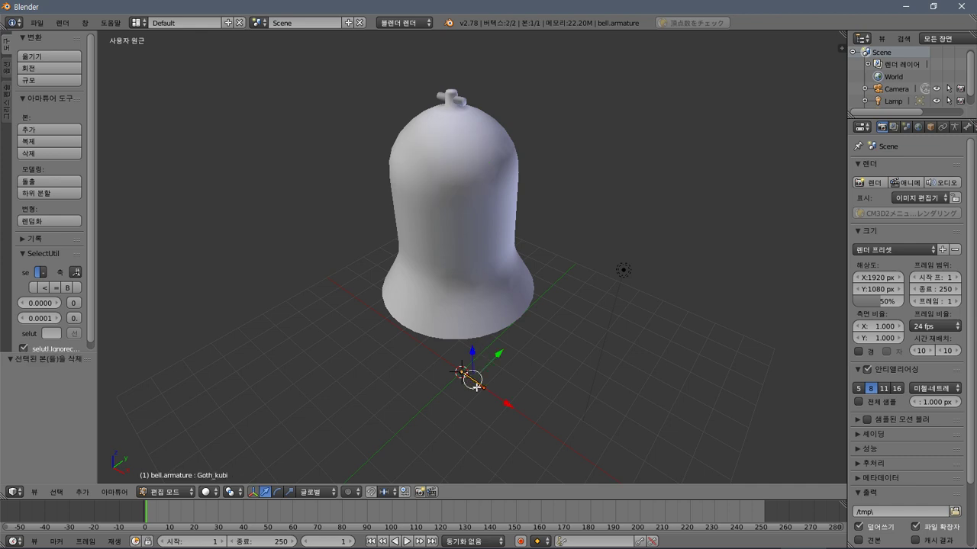
right_click(460, 372)
scroll(480, 388, "up", 6)
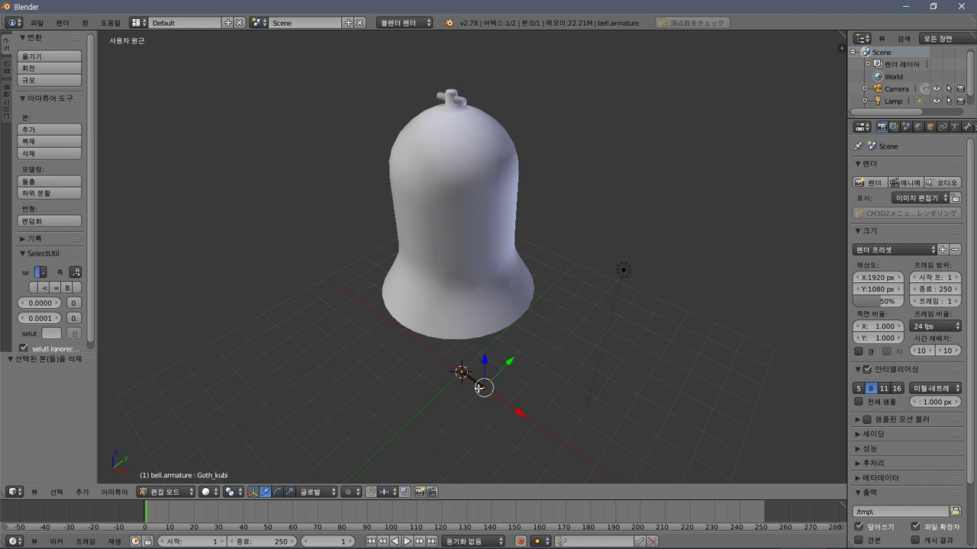
scroll(482, 389, "down", 2)
scroll(482, 388, "down", 4)
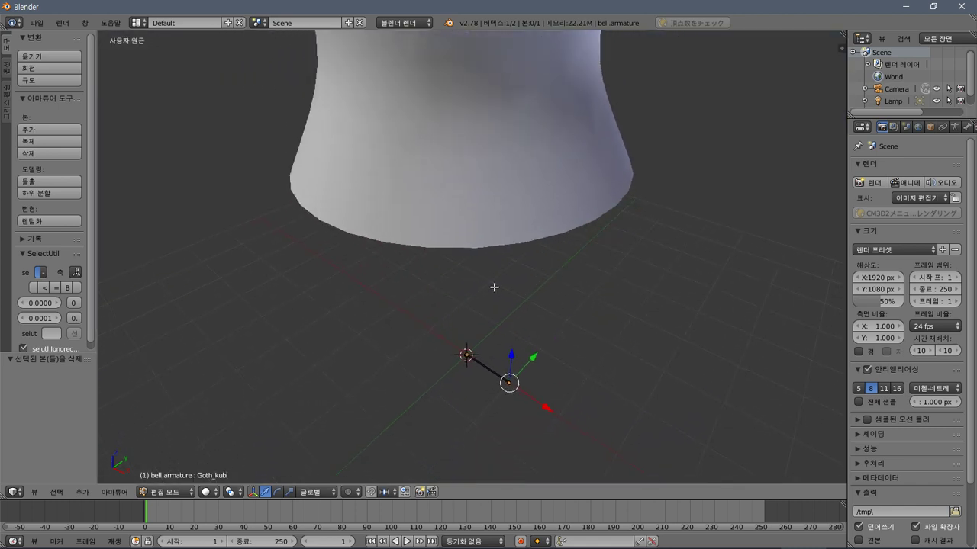
middle_click_drag(488, 301, 495, 375)
right_click(485, 359)
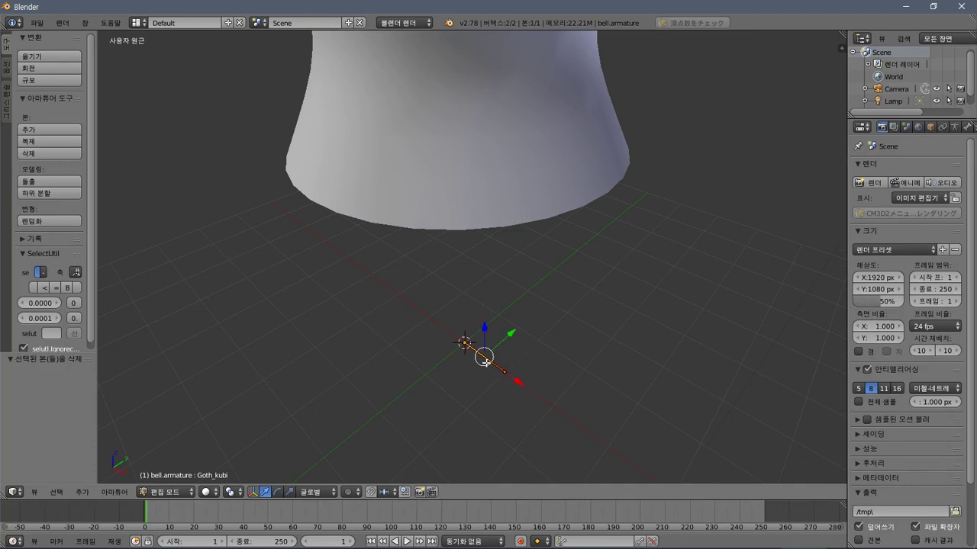
key("x")
left_click(490, 366)
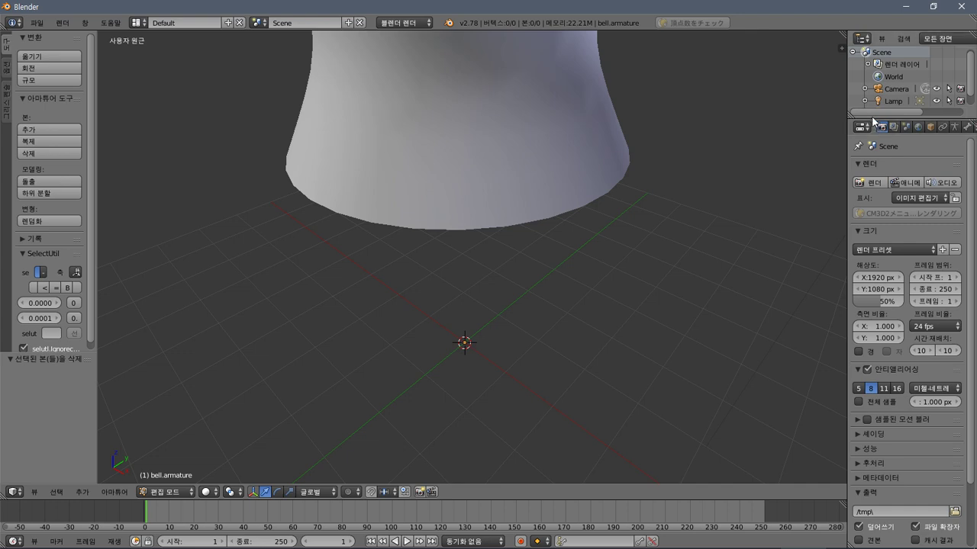
Enlarge the outliner and expand bell.armature down to the bell mesh's modifiers and vertex groups.
left_click_drag(870, 116, 870, 217)
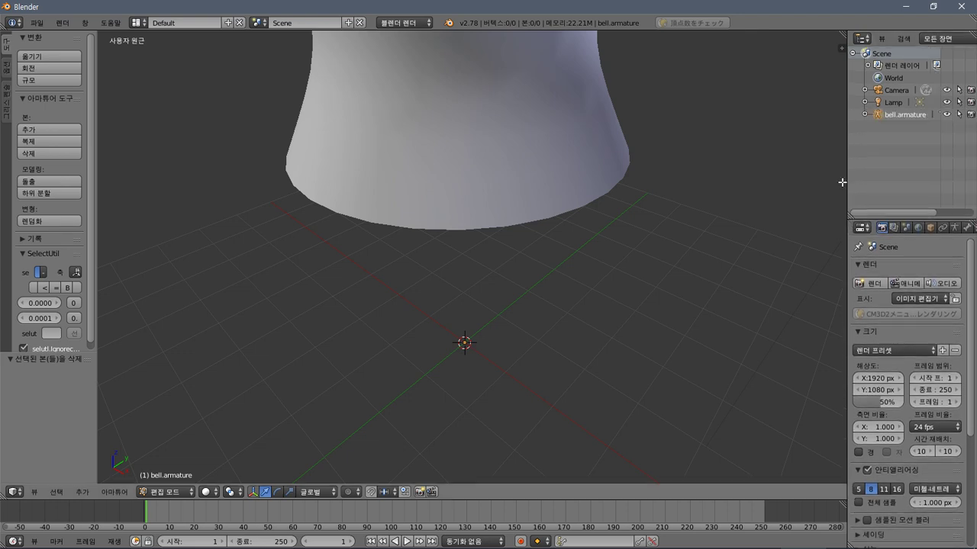
left_click_drag(844, 176, 721, 145)
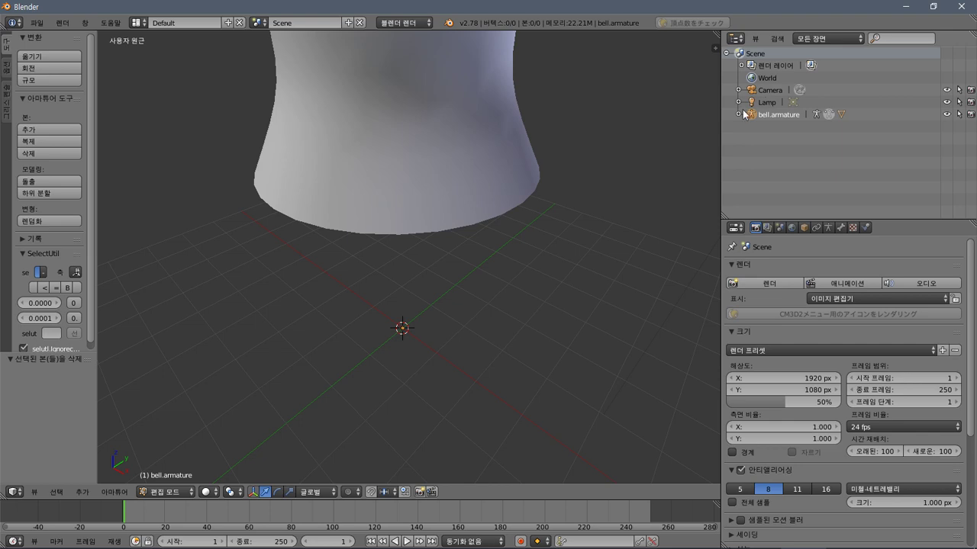
left_click(740, 114)
left_click(776, 128)
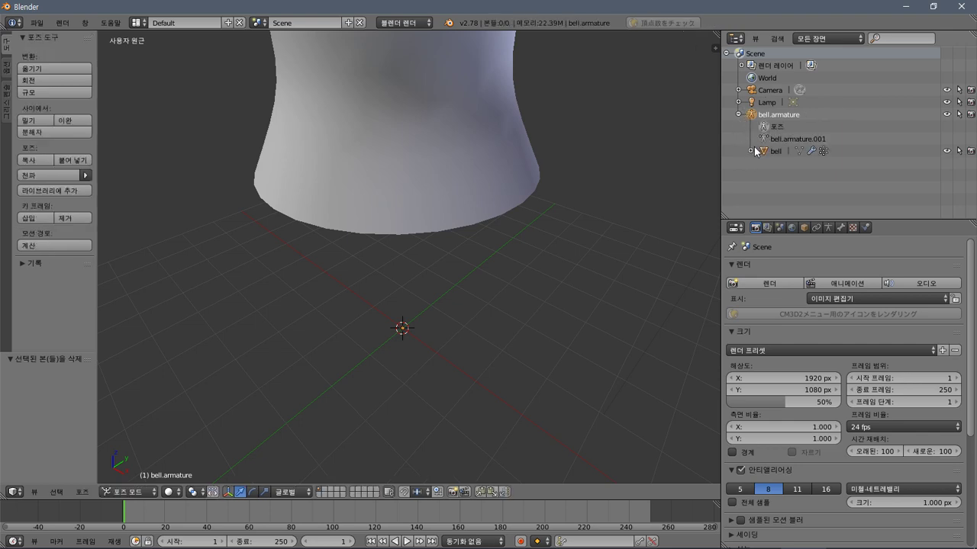
left_click(751, 151)
left_click(766, 164)
left_click(773, 205)
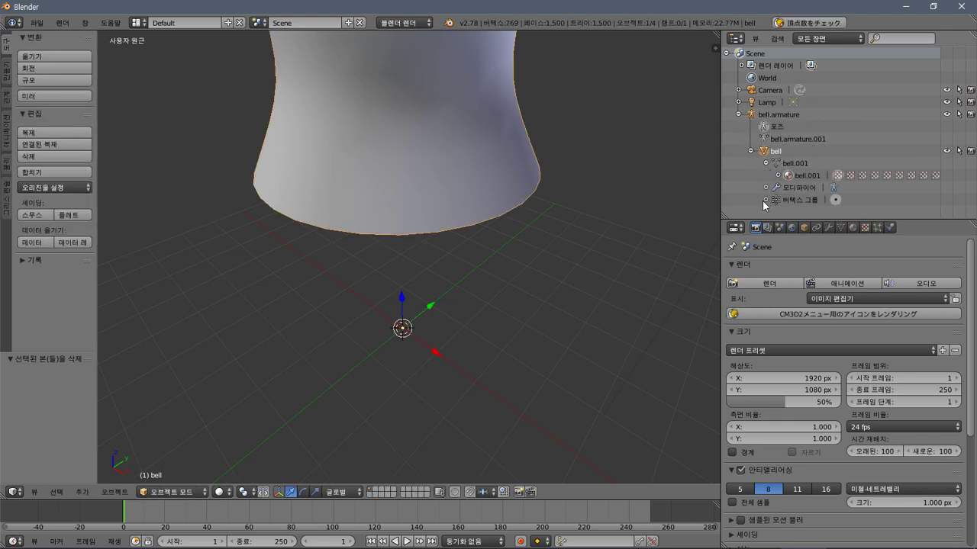
left_click(765, 200)
left_click(765, 188)
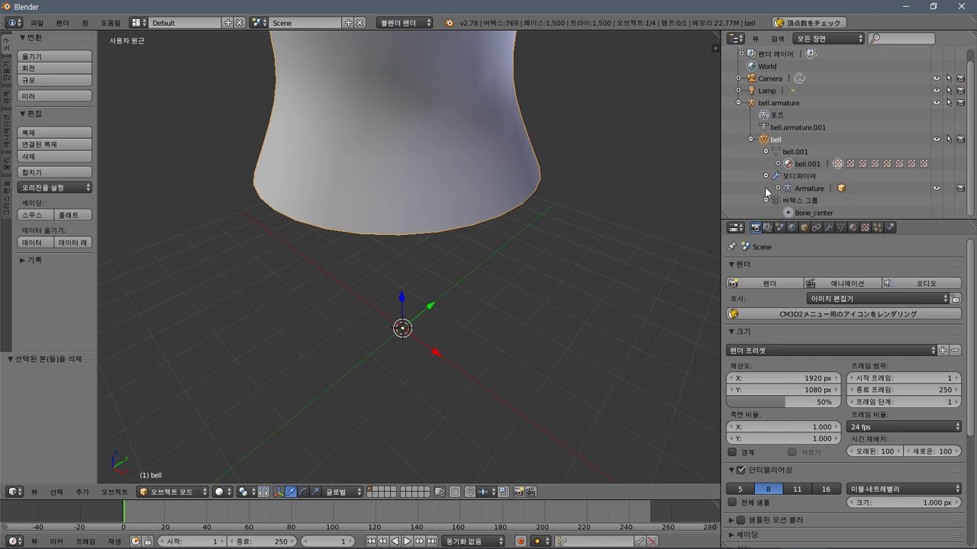
Try viewing the bell mesh's Bone_center weights in Weight Paint mode.
scroll(432, 199, "down", 3)
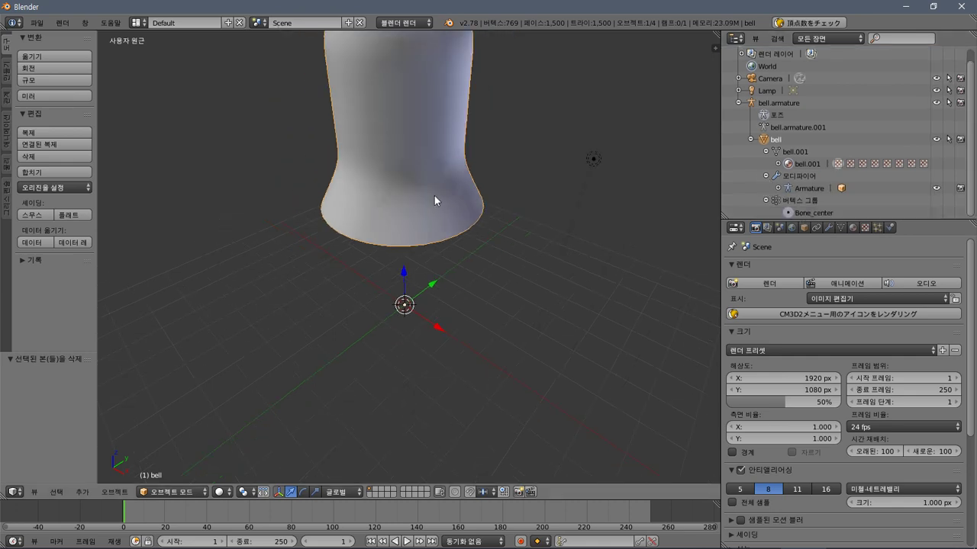
key("KP_Decimal")
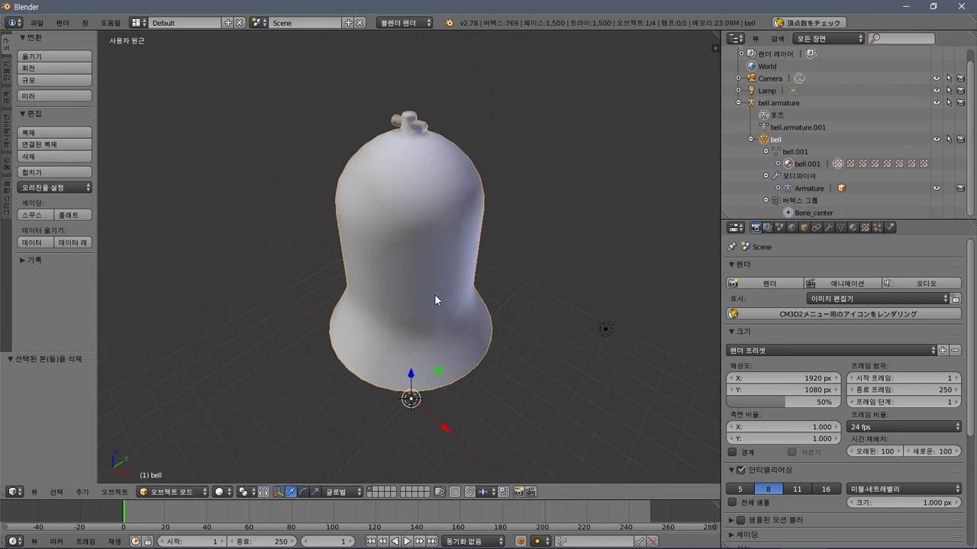
left_click(184, 494)
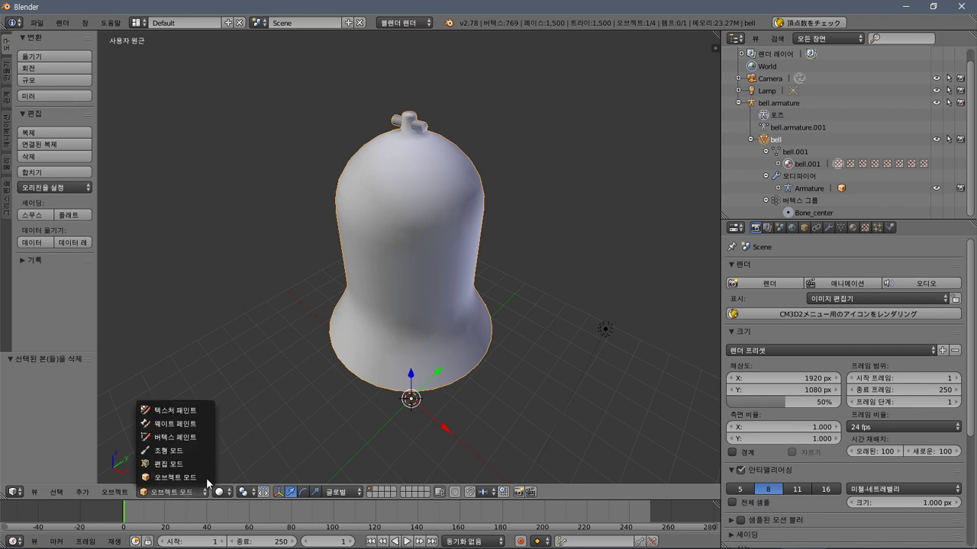
left_click(167, 493)
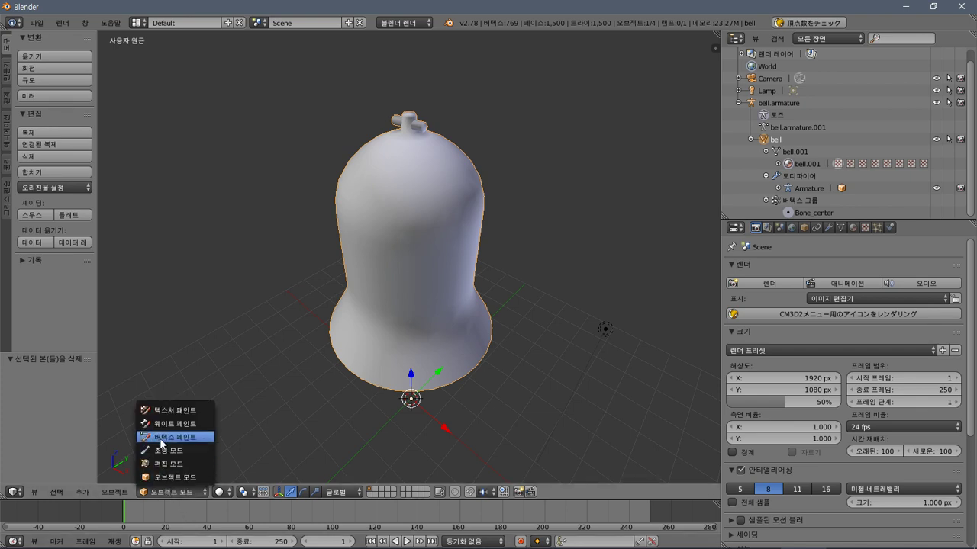
left_click(160, 424)
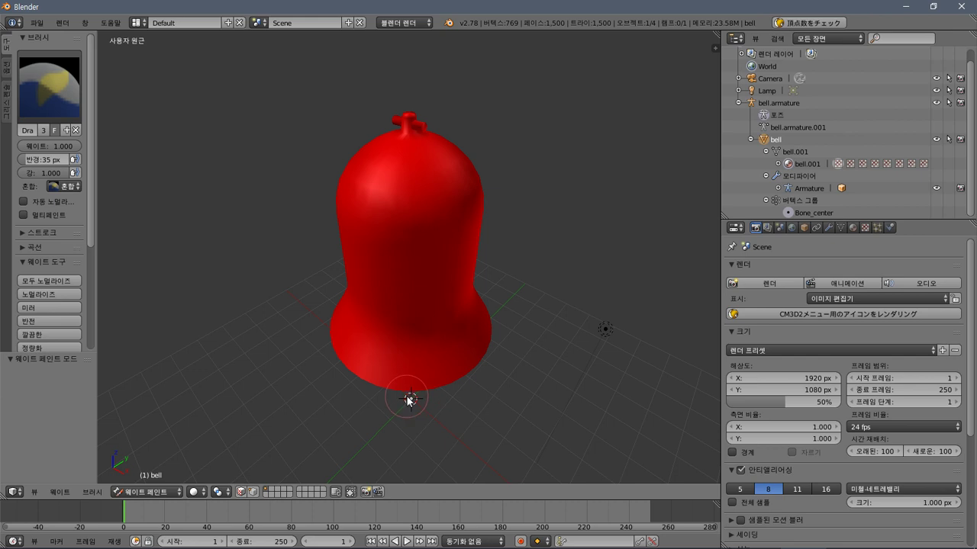
key("ctrl+z")
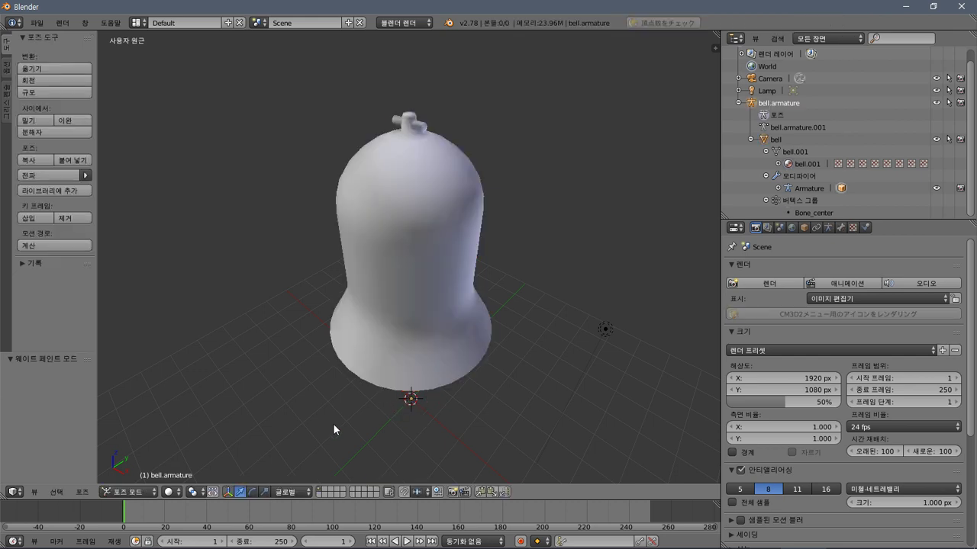
left_click(141, 493)
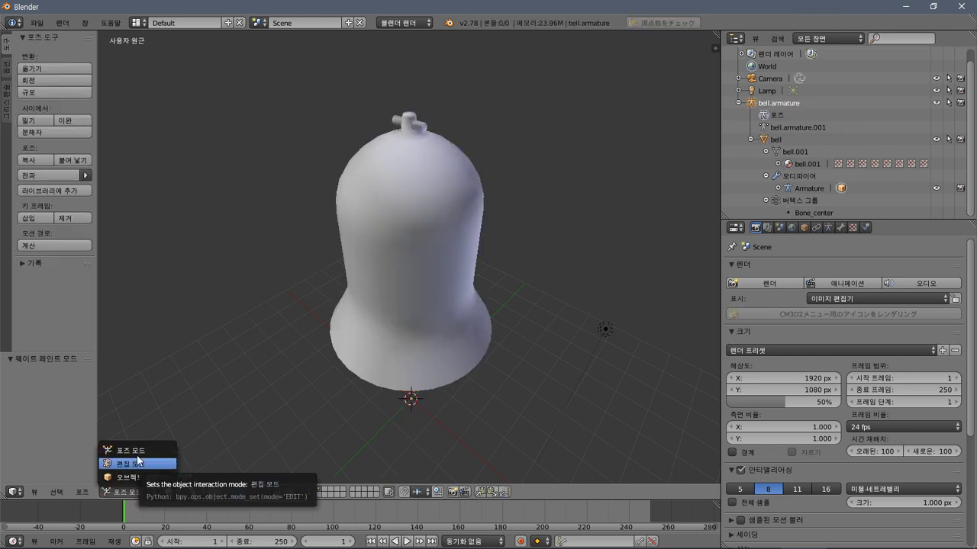
key("Escape")
middle_click_drag(135, 458, 242, 397)
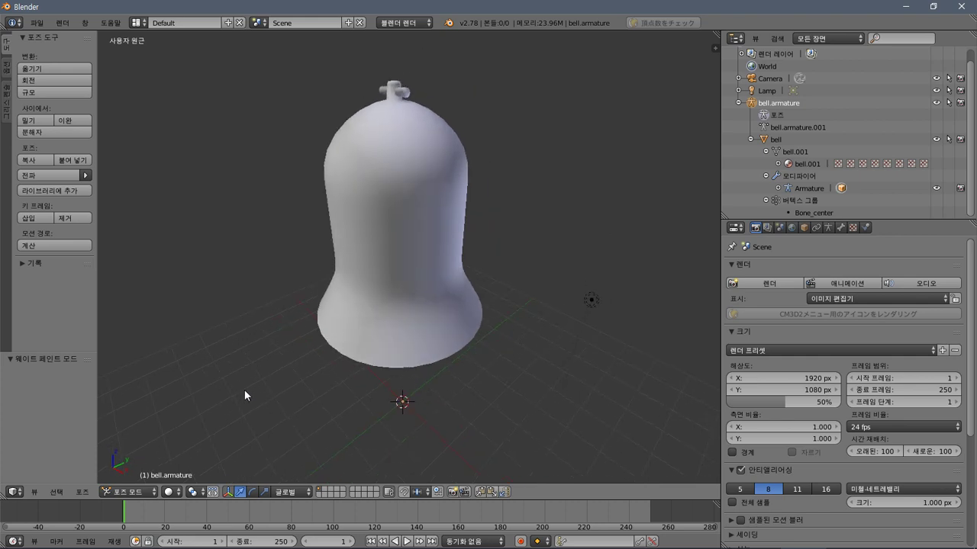
left_click(819, 214)
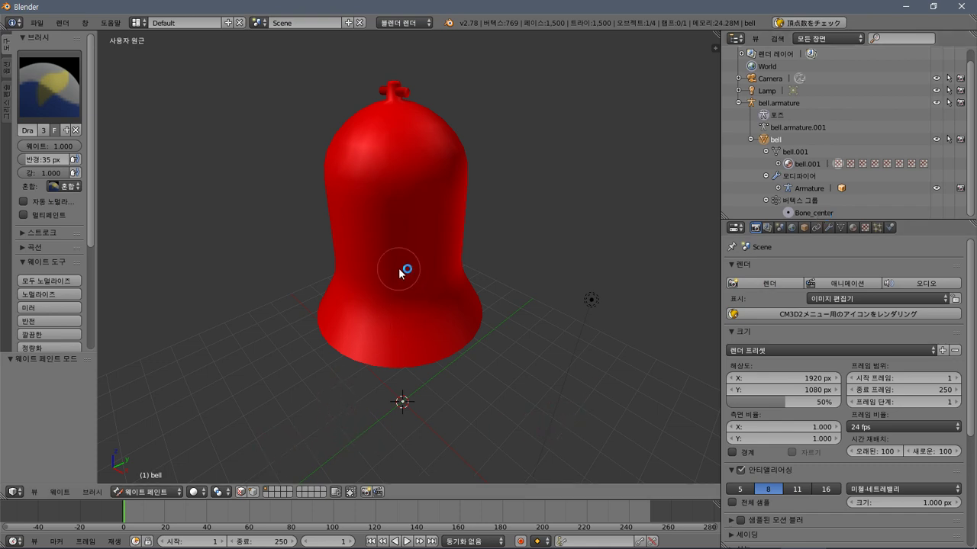
right_click(404, 404)
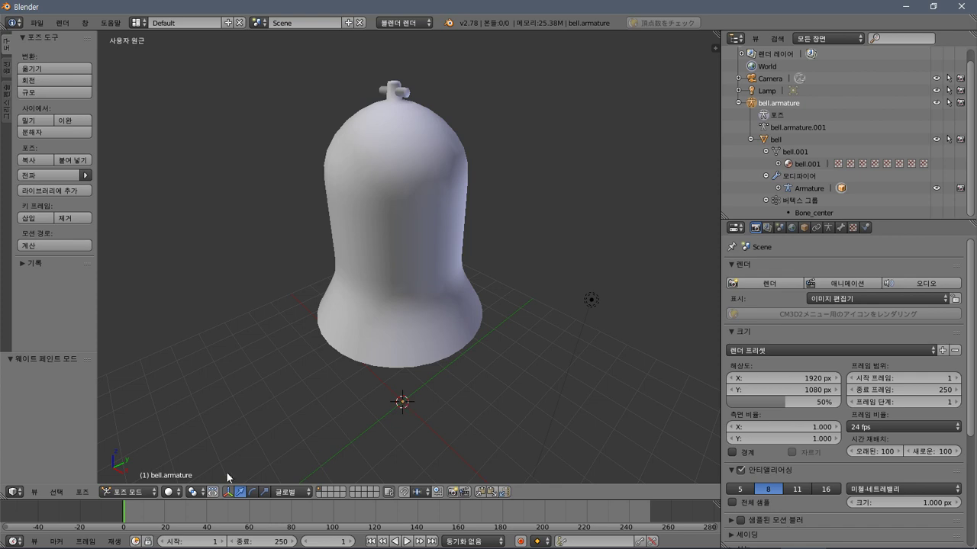
Cycle bell.armature through Edit Mode and Pose Mode and leave it in Object Mode.
left_click(125, 492)
left_click(133, 464)
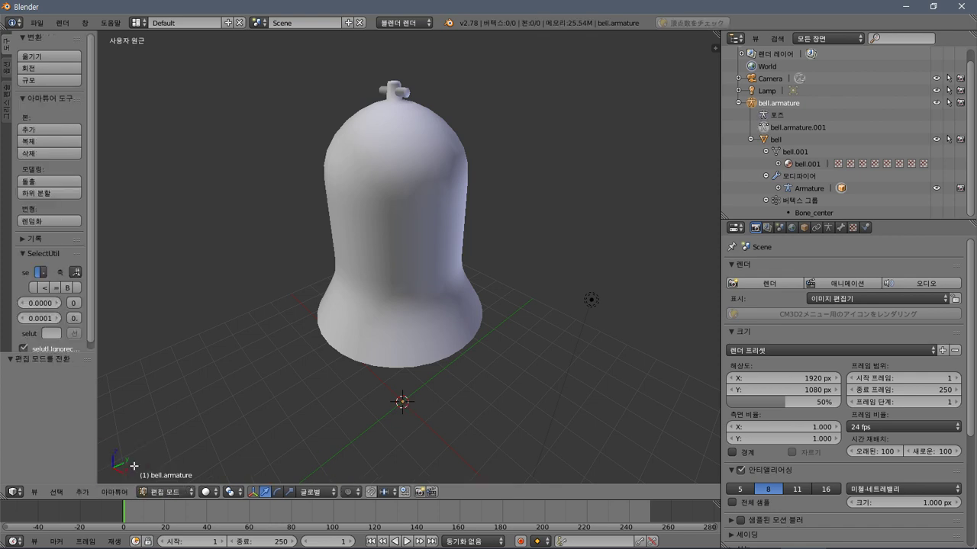
left_click(166, 492)
left_click(168, 450)
left_click(143, 492)
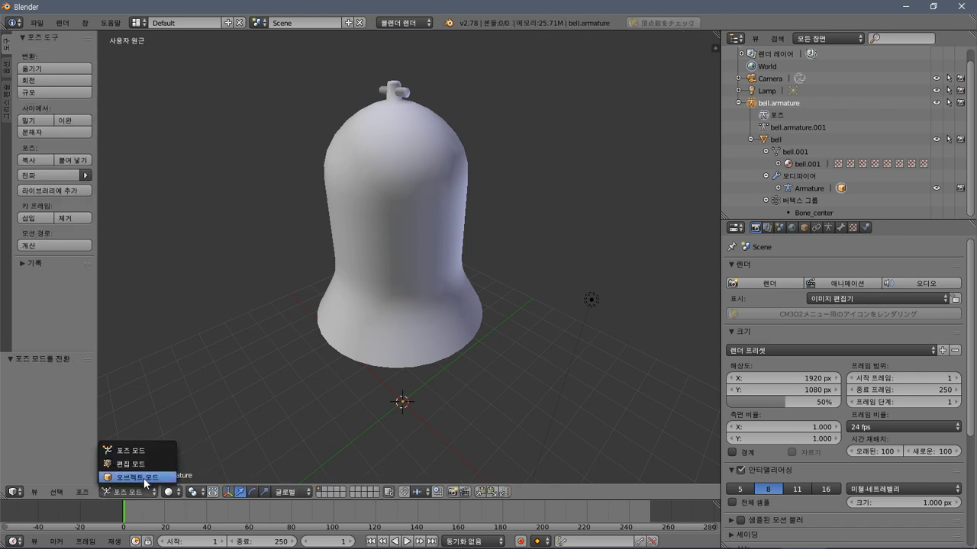
left_click(145, 477)
Switch the bell mesh to Weight Paint mode and display its vertex groups in the mesh data properties.
right_click(364, 325)
key("ctrl+Tab")
left_click(124, 492)
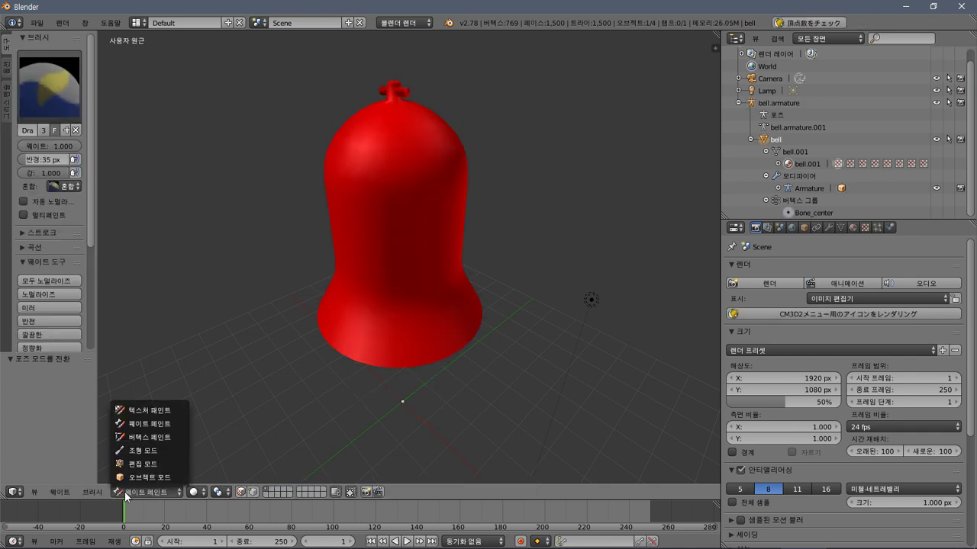
left_click(153, 421)
mouse_move(226, 404)
middle_mouse_down()
mouse_move(533, 299)
mouse_move(706, 259)
middle_mouse_up()
left_click(840, 228)
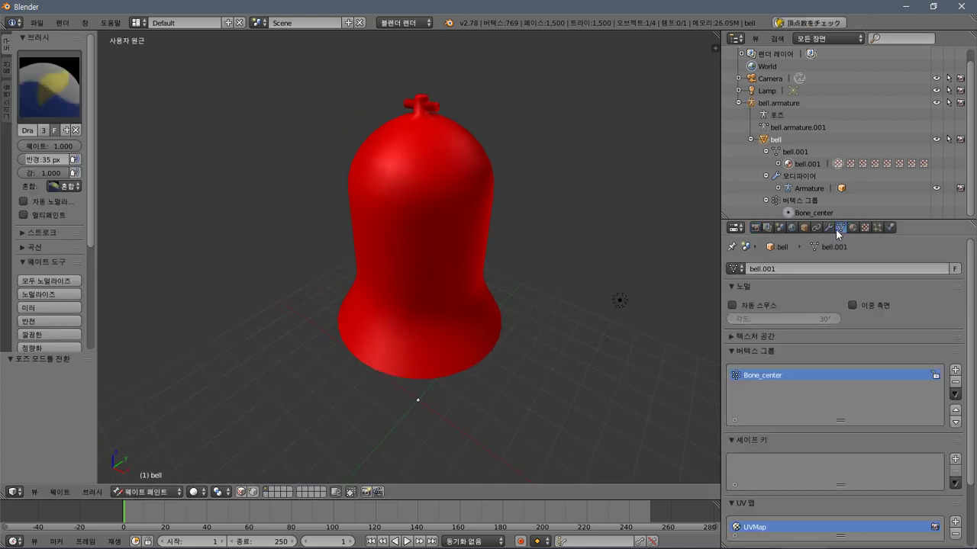
Export the bell as a CM3D2 model, overwriting bell.model in the bell folder.
left_click(36, 24)
mouse_move(111, 252)
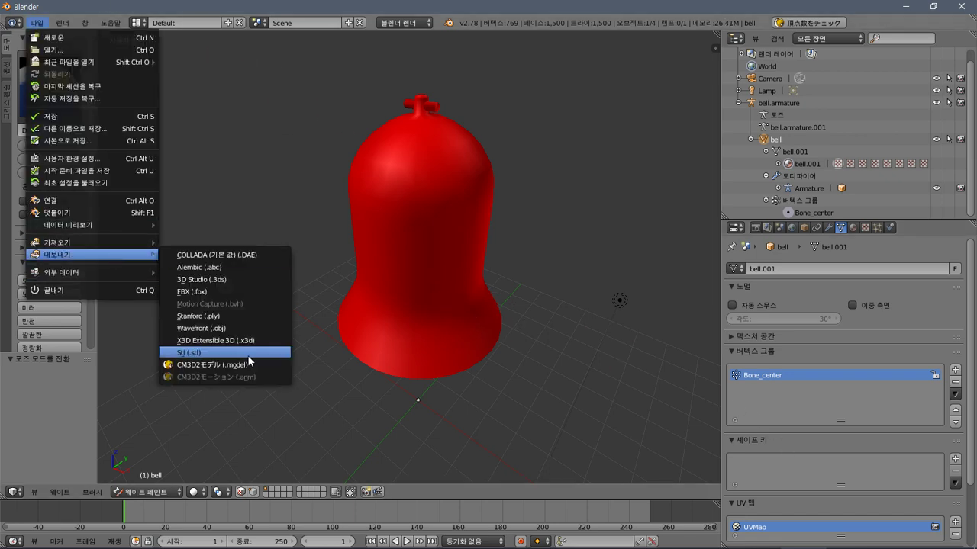
left_click(250, 365)
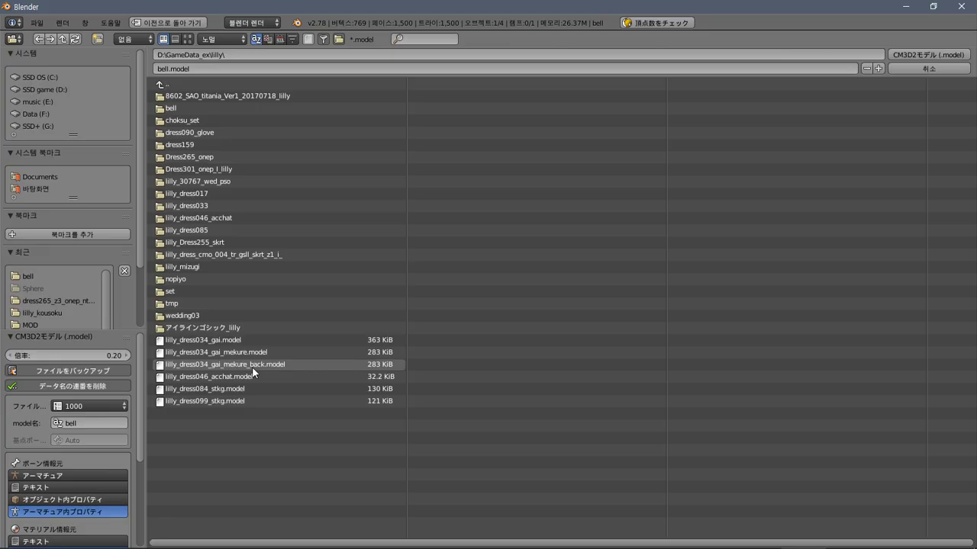
left_click(72, 275)
left_click(188, 95)
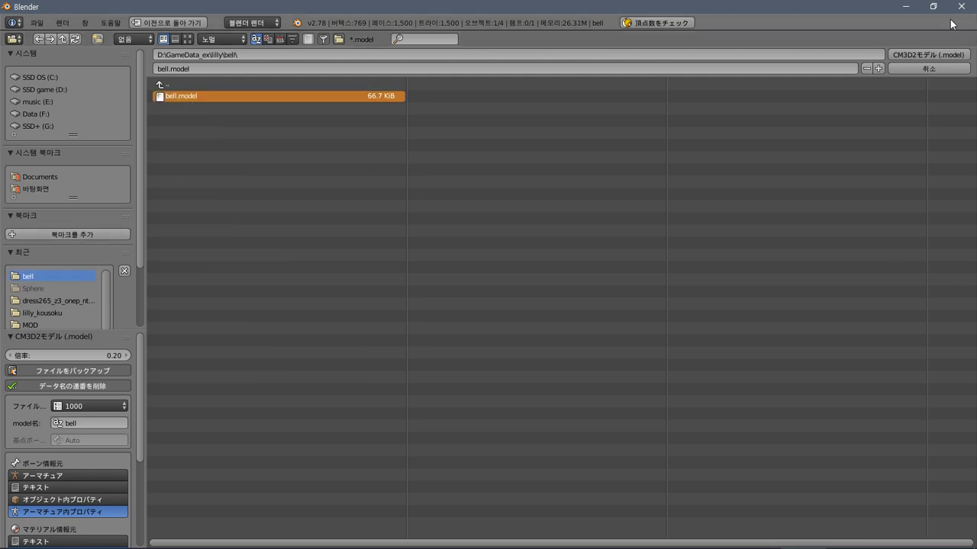
left_click(920, 55)
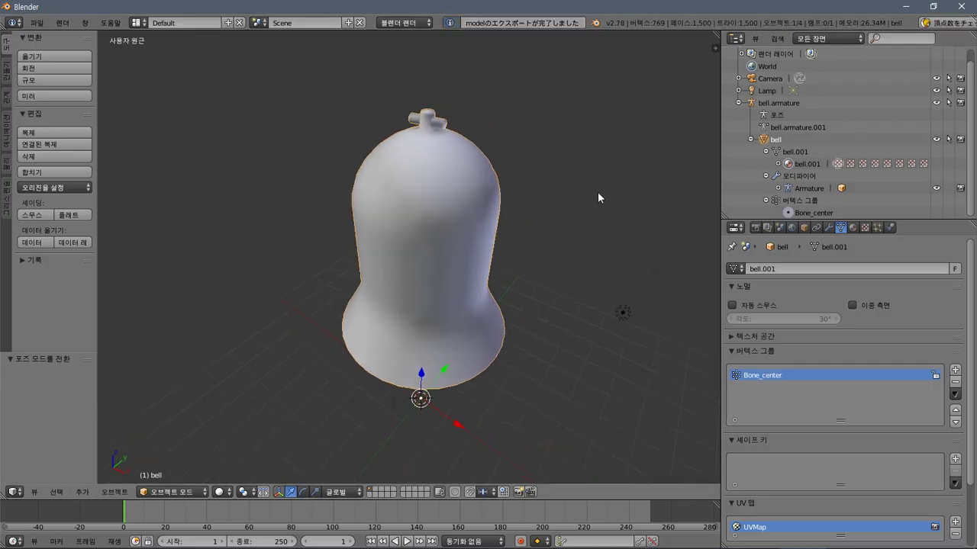
middle_click_drag(598, 193, 605, 180)
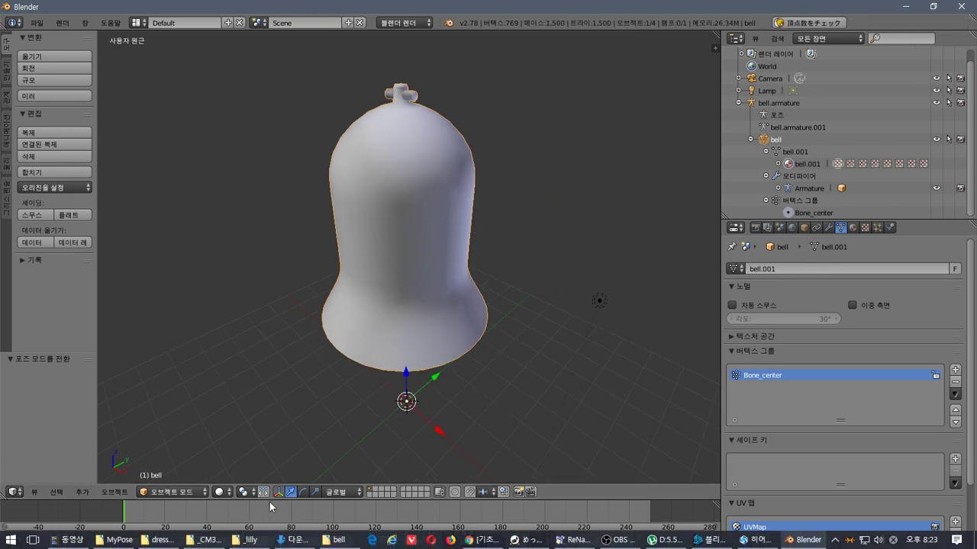
Enlarge the timeline area below the 3D view and change it to the UV/Image Editor.
left_click_drag(273, 501, 308, 361)
left_click(15, 541)
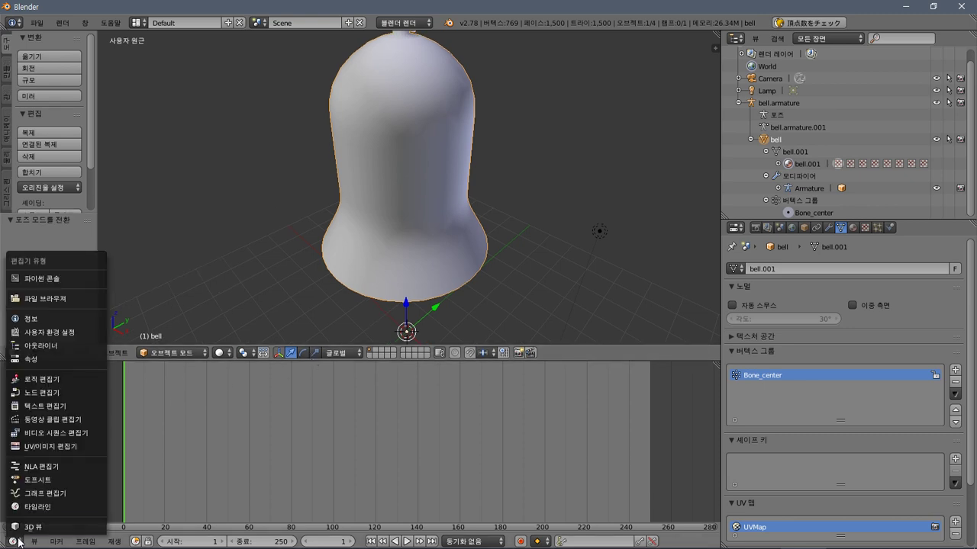
left_click(58, 446)
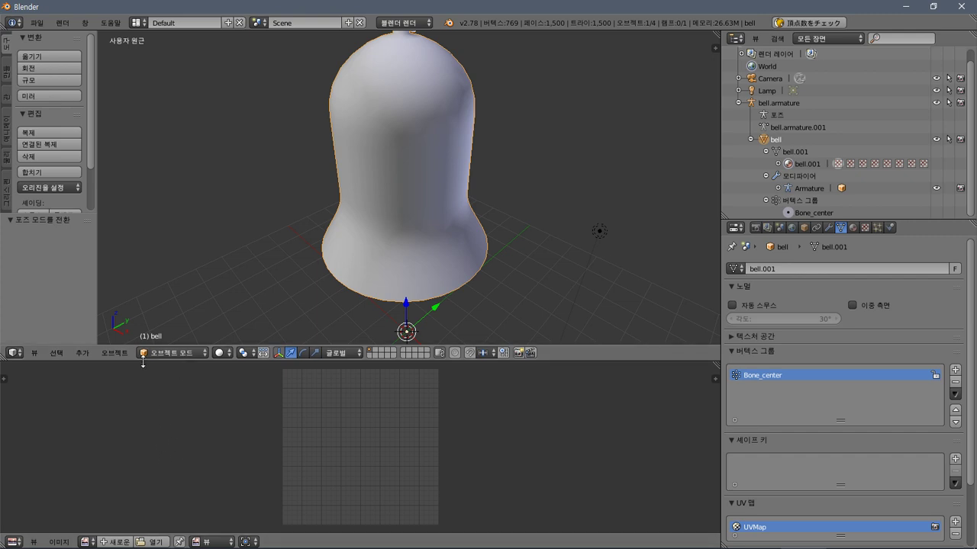
Put the bell mesh in Edit Mode and select all its vertices to display the full UV layout.
left_click(195, 353)
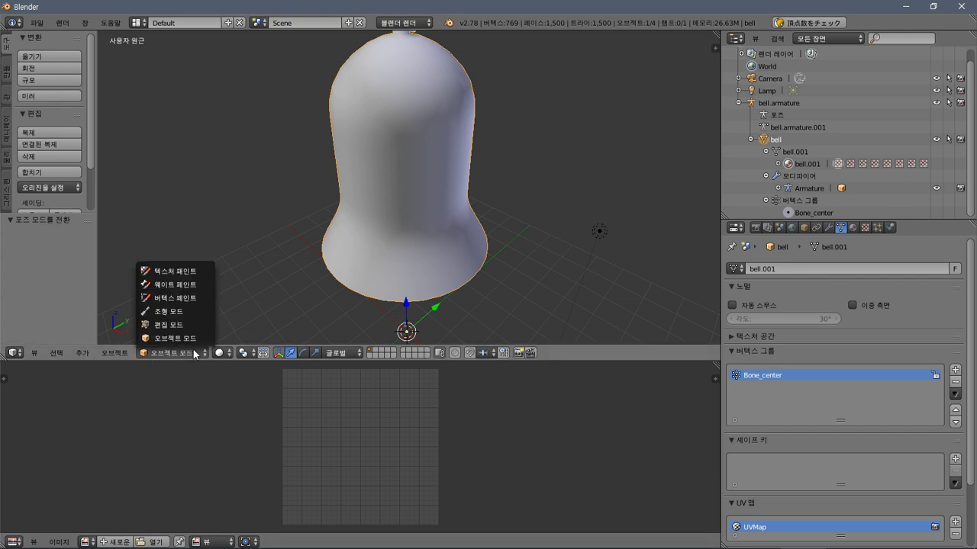
left_click(183, 325)
right_click(417, 167)
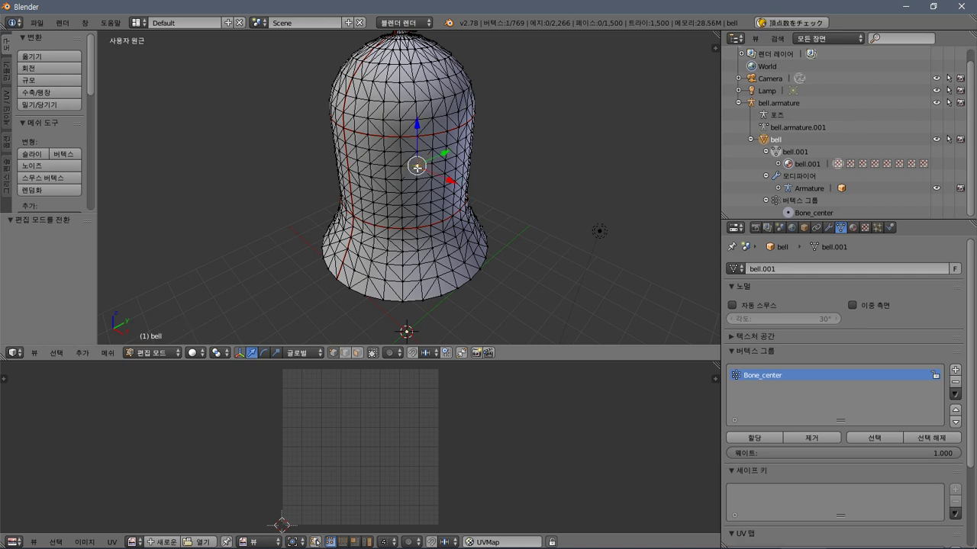
key("a")
key("a")
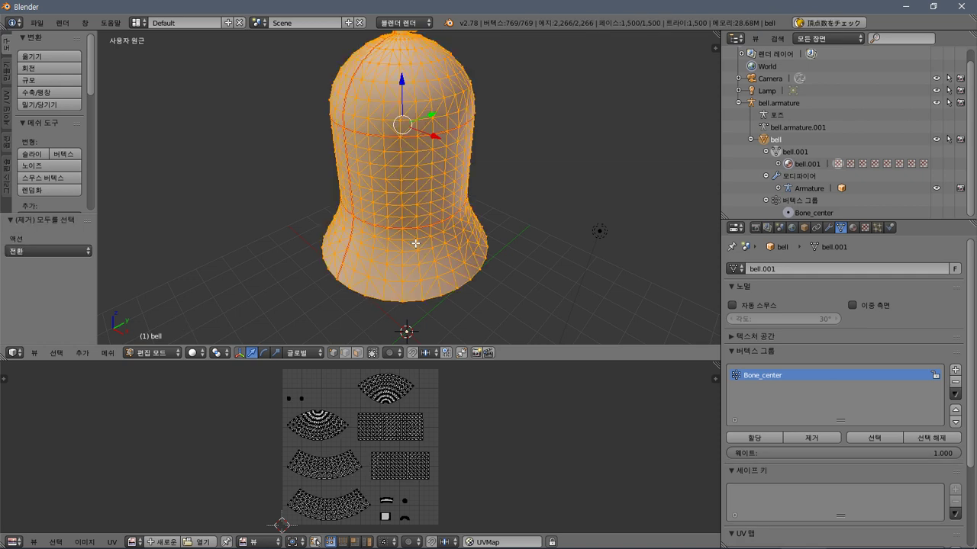
scroll(396, 462, "down", 2)
scroll(396, 462, "up", 1)
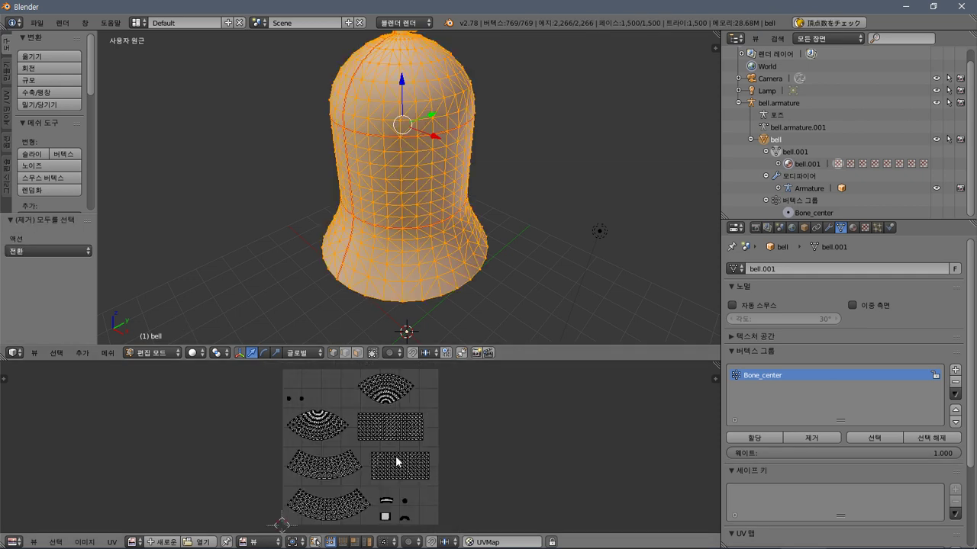
mouse_move(470, 361)
left_mouse_down()
mouse_move(472, 283)
mouse_move(474, 363)
left_mouse_up()
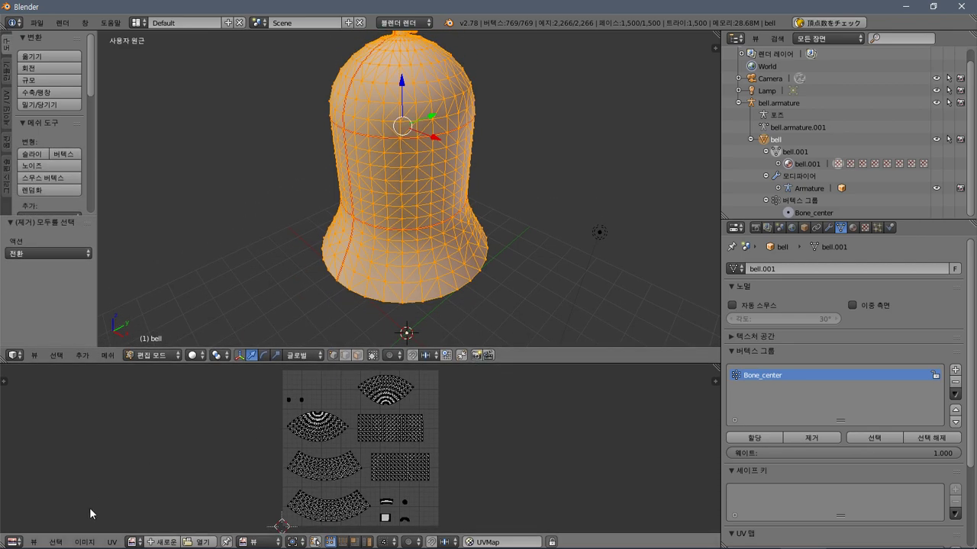
Select the whole curved band UV island beside the rectangular grid island in the UV/Image Editor.
left_click(85, 542)
left_click(62, 505)
scroll(364, 463, "up", 4)
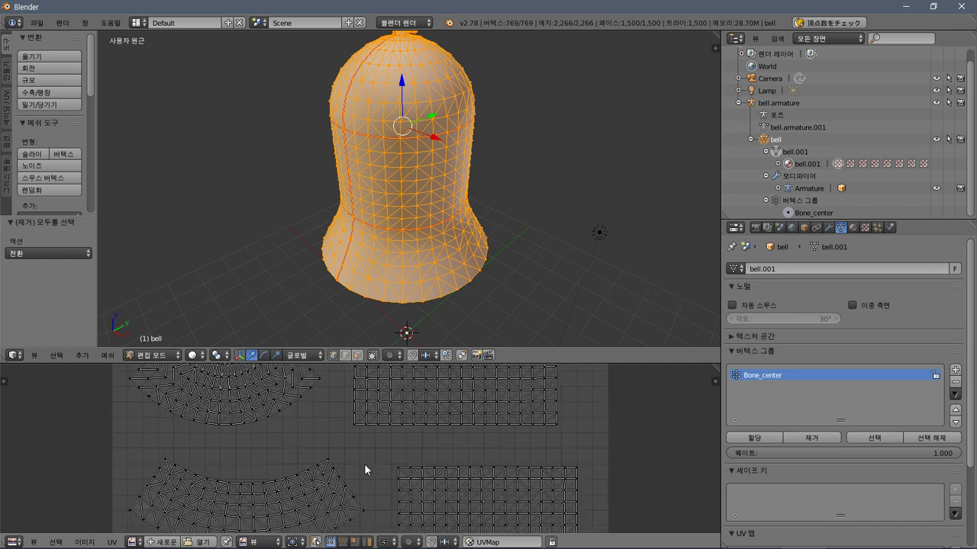
scroll(364, 463, "down", 4)
scroll(412, 435, "up", 4)
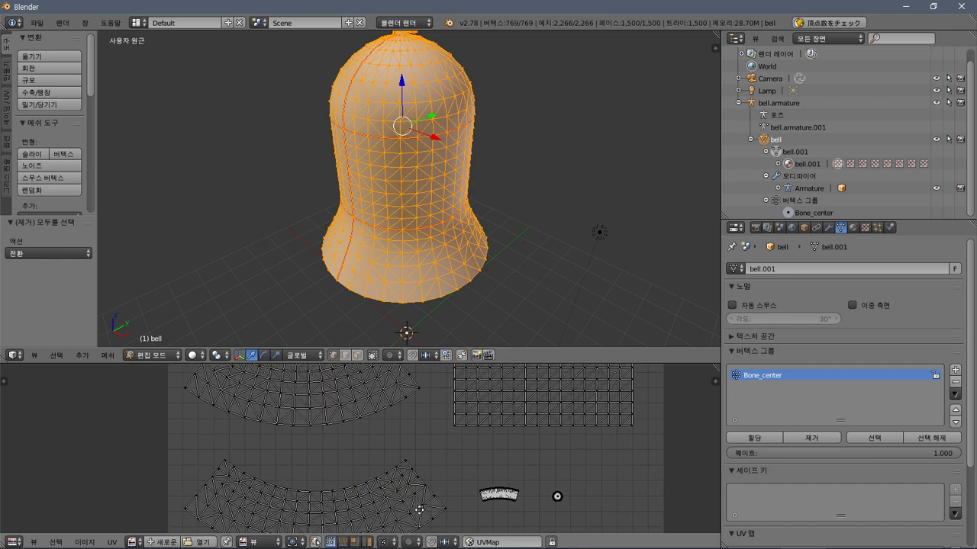
middle_click_drag(412, 435, 428, 394)
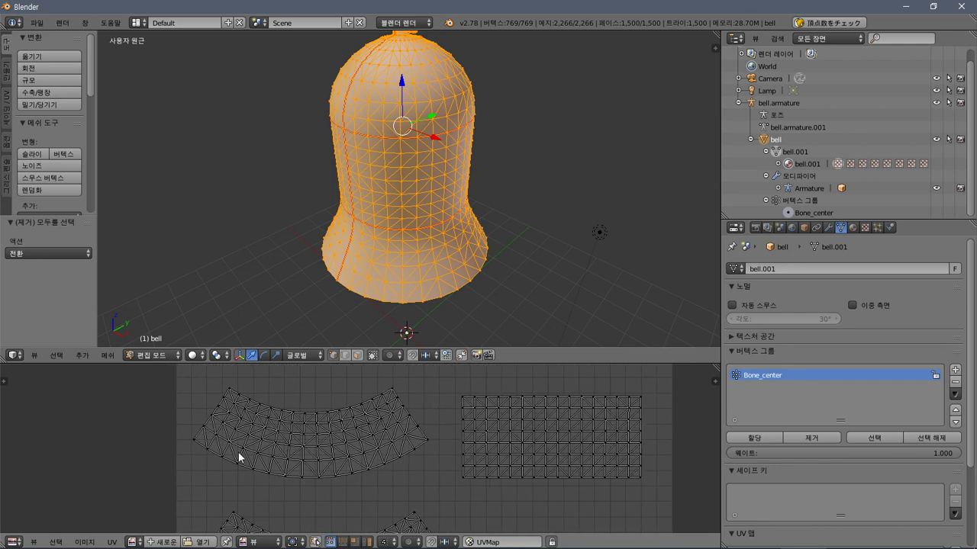
key("l")
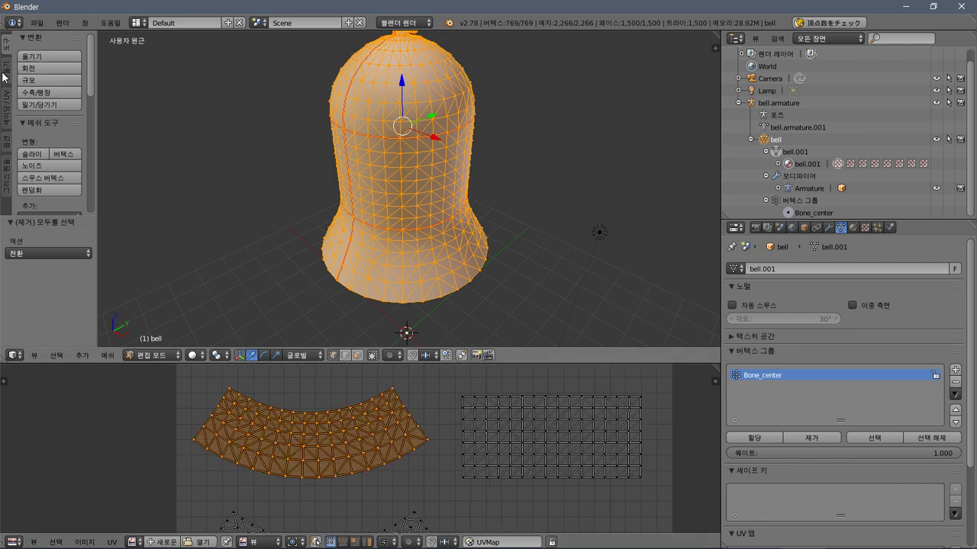
left_click(4, 118)
left_click(9, 145)
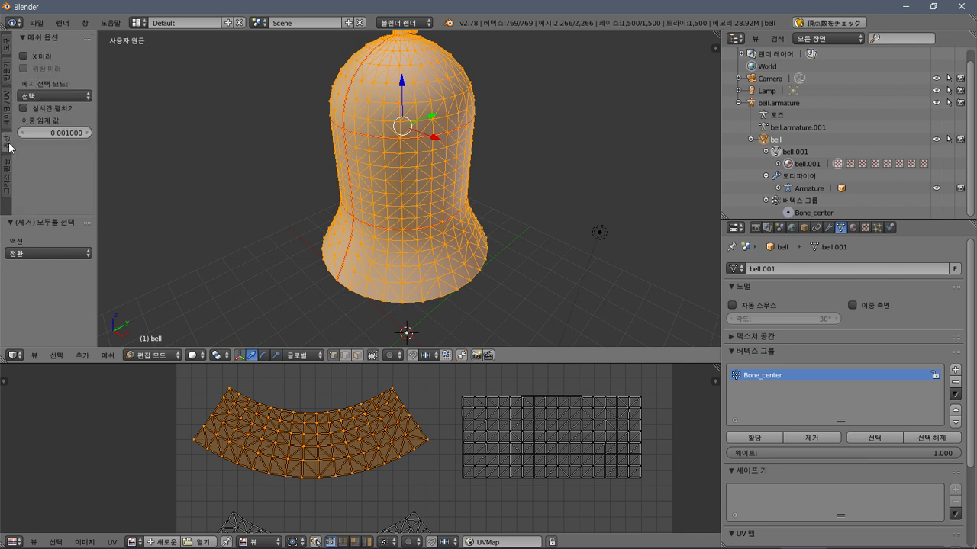
left_click(9, 179)
left_click(34, 69)
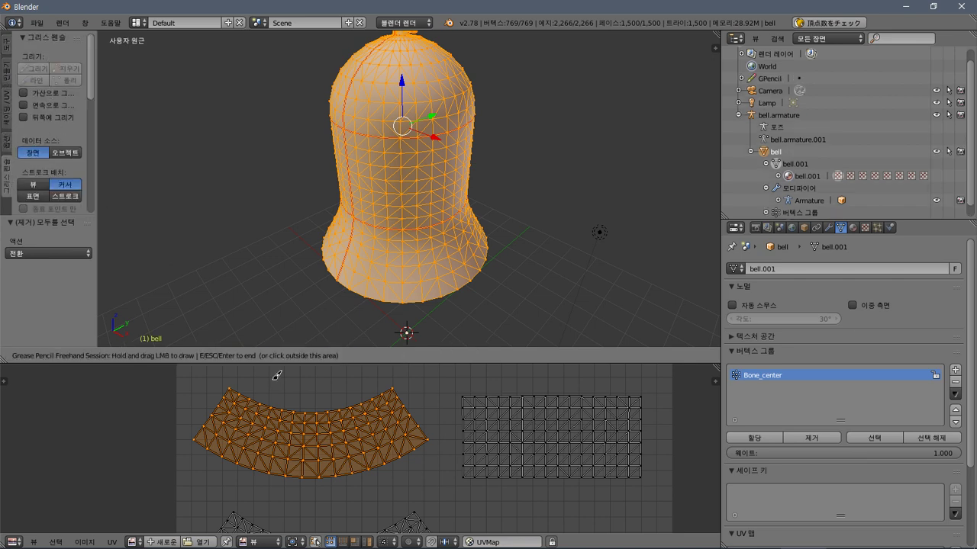
left_click(339, 444)
left_click(360, 448)
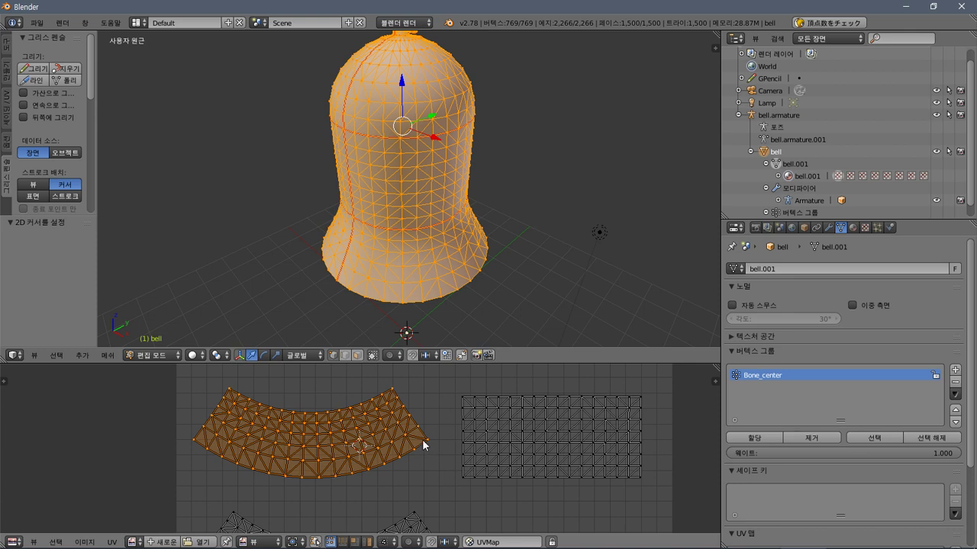
Switch the UV/Image Editor from View mode to Paint mode.
left_click(86, 542)
left_click(32, 544)
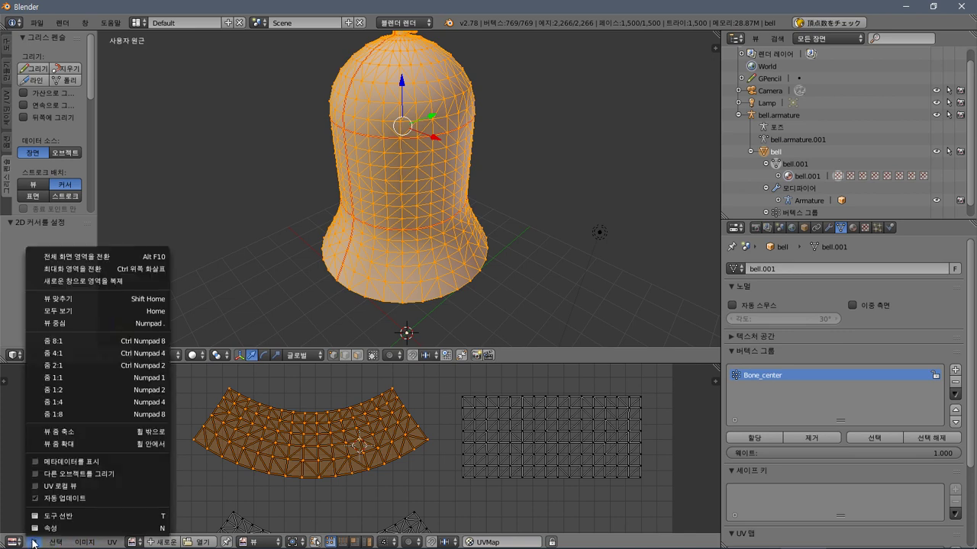
left_click(256, 542)
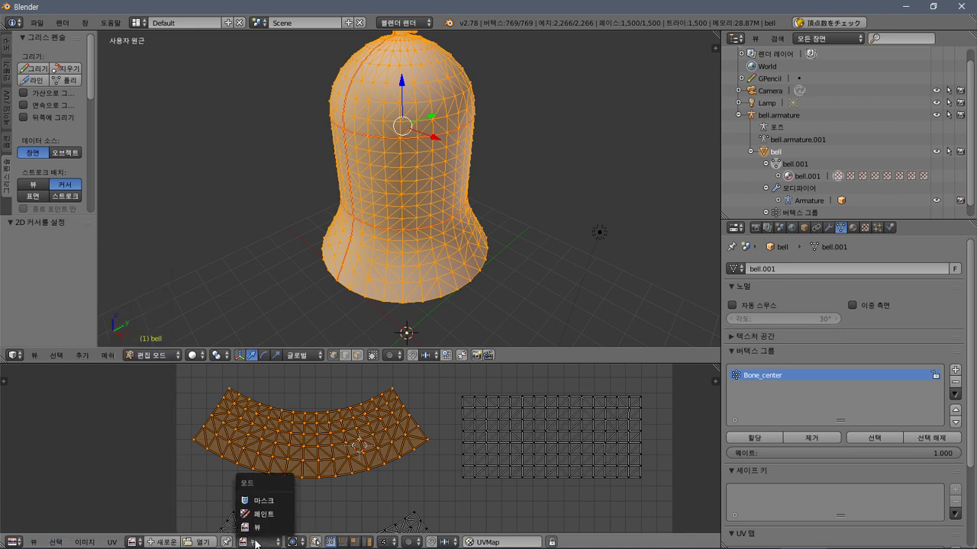
left_click(259, 523)
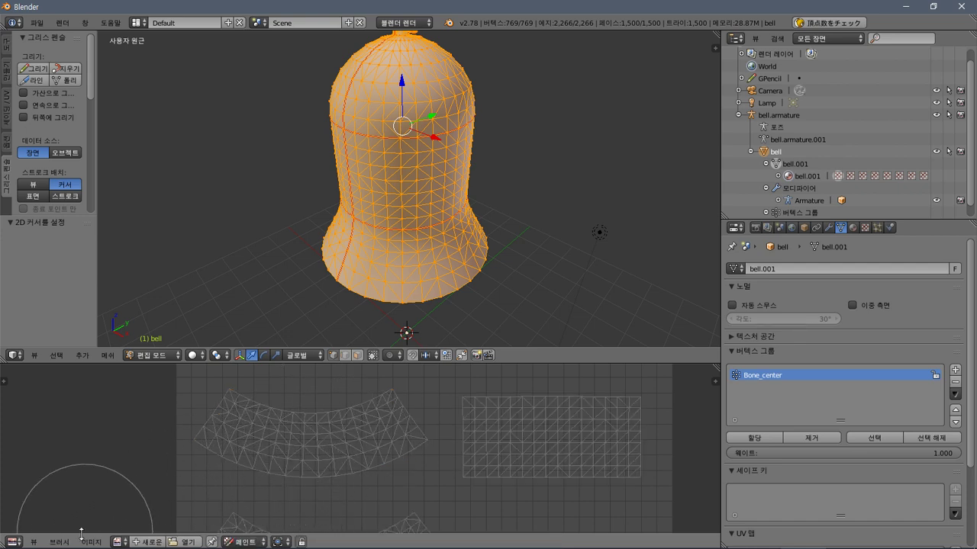
left_click(52, 542)
mouse_move(92, 543)
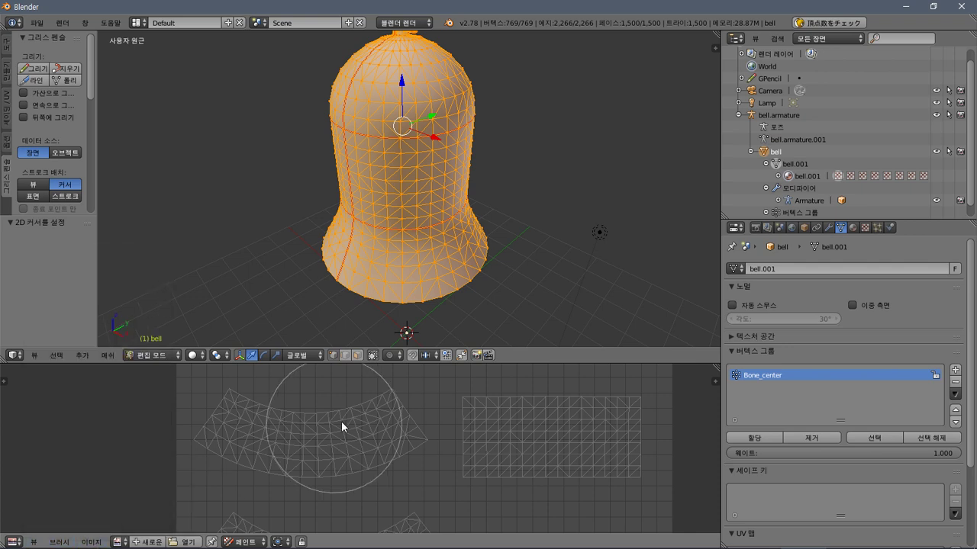
Show the paint tool shelf in the UV/Image Editor and enlarge that editor's area.
left_click(4, 381)
scroll(90, 418, "down", 5)
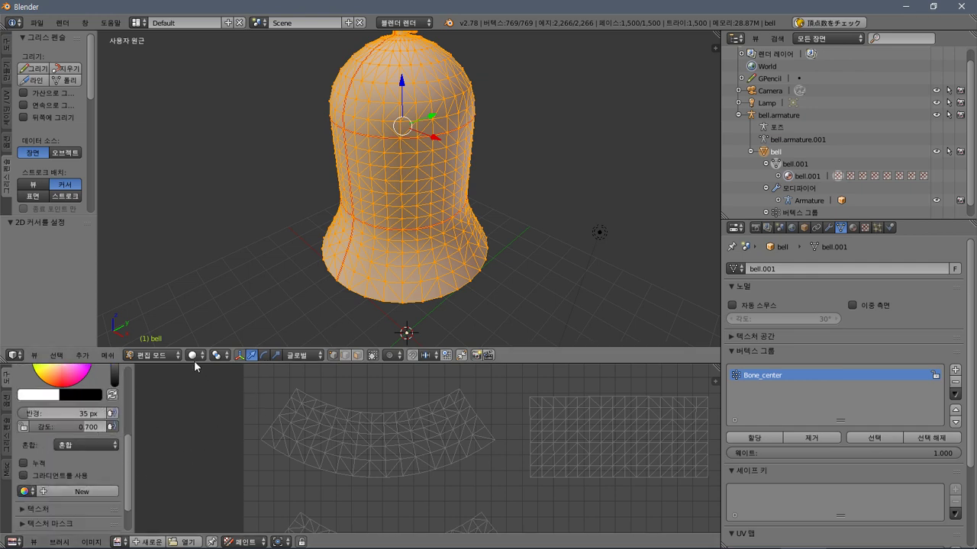
left_click_drag(192, 365, 195, 242)
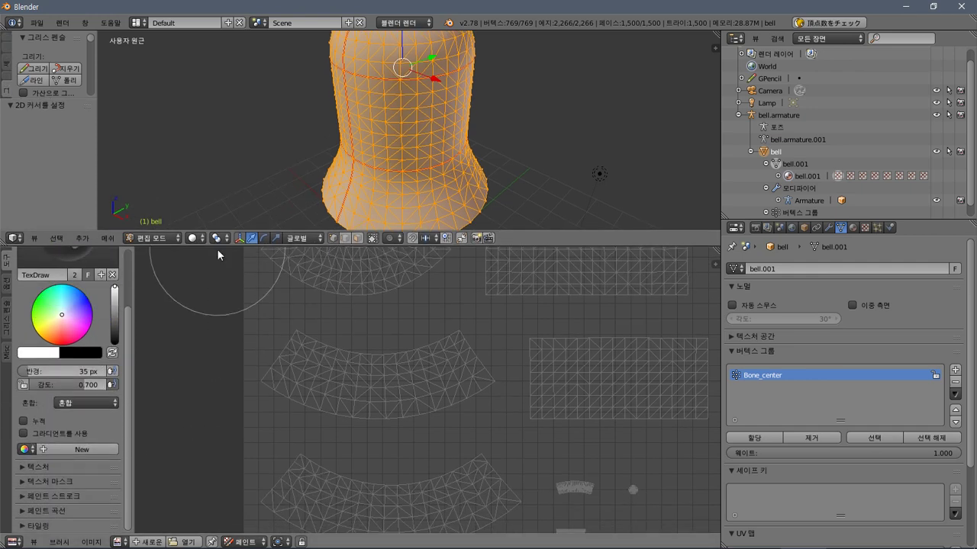
scroll(496, 373, "down", 1)
scroll(466, 351, "down", 1)
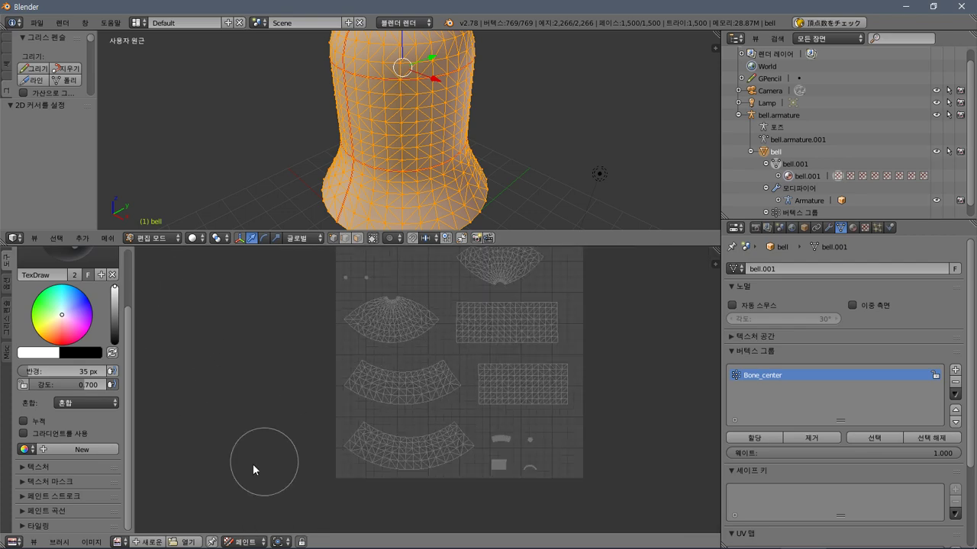
Show the bell material's _MainTex.001 texture settings and load the bell.001 image in the UV/Image Editor.
left_click(150, 541)
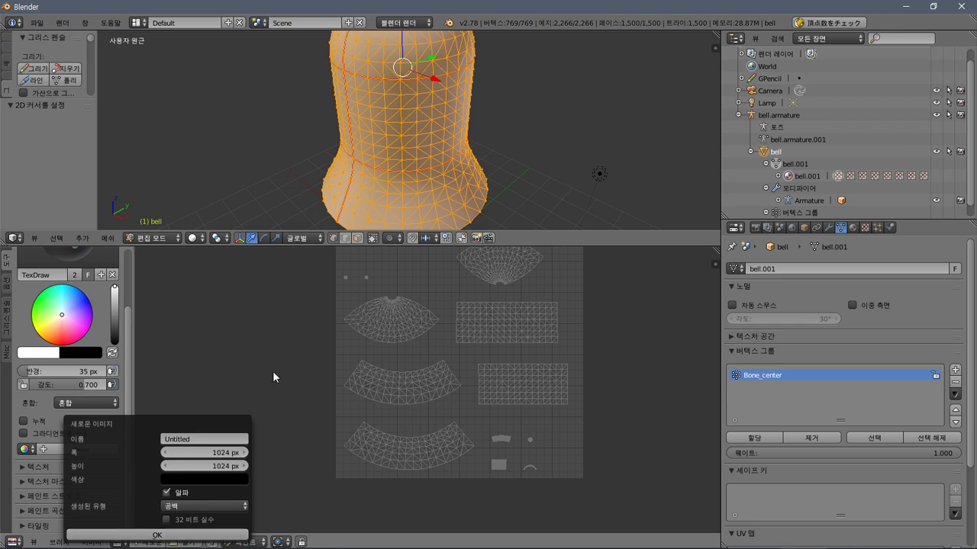
scroll(466, 351, "up", 1)
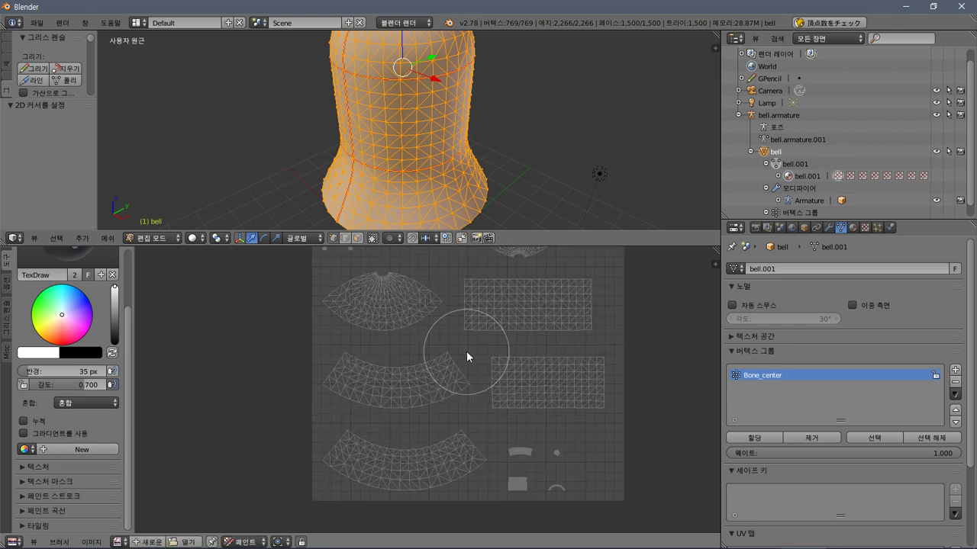
left_click(852, 228)
left_click(865, 228)
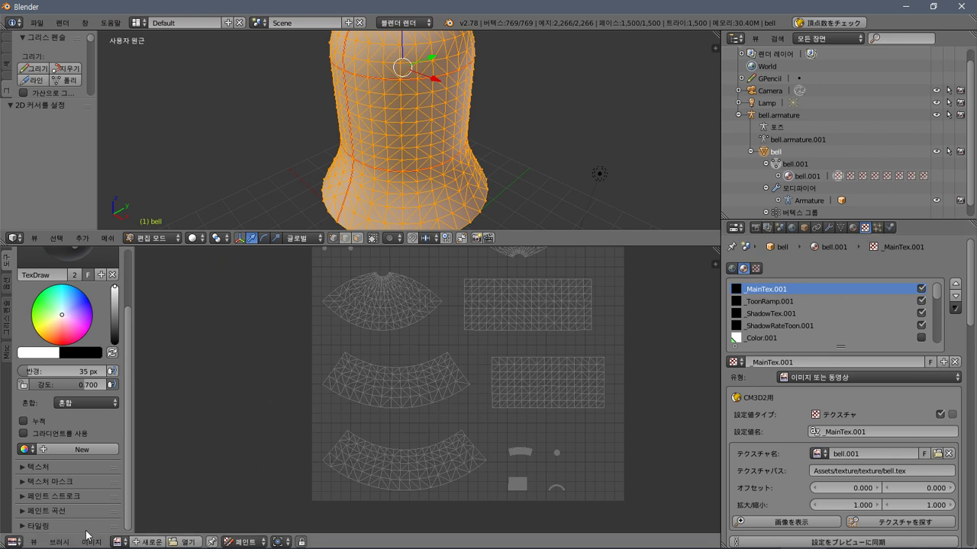
left_click(120, 541)
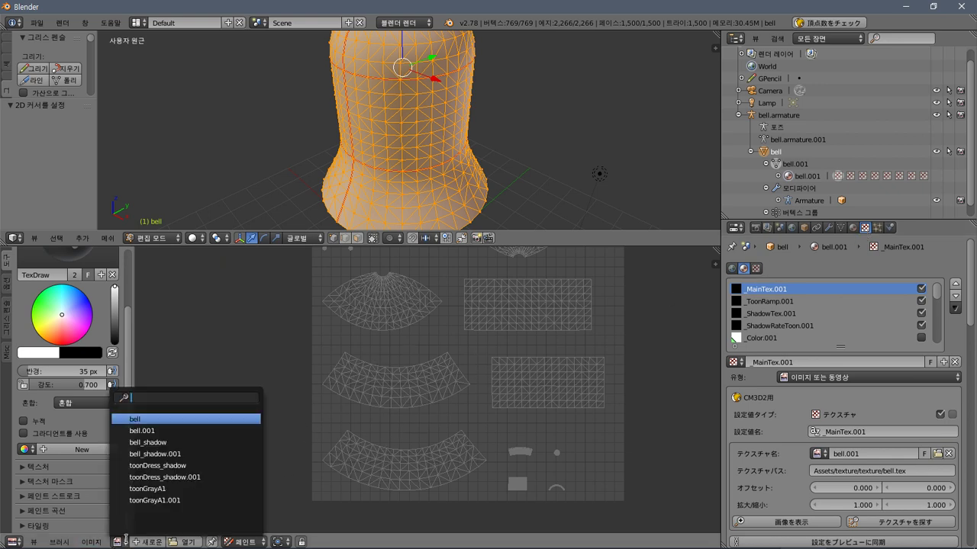
left_click(163, 431)
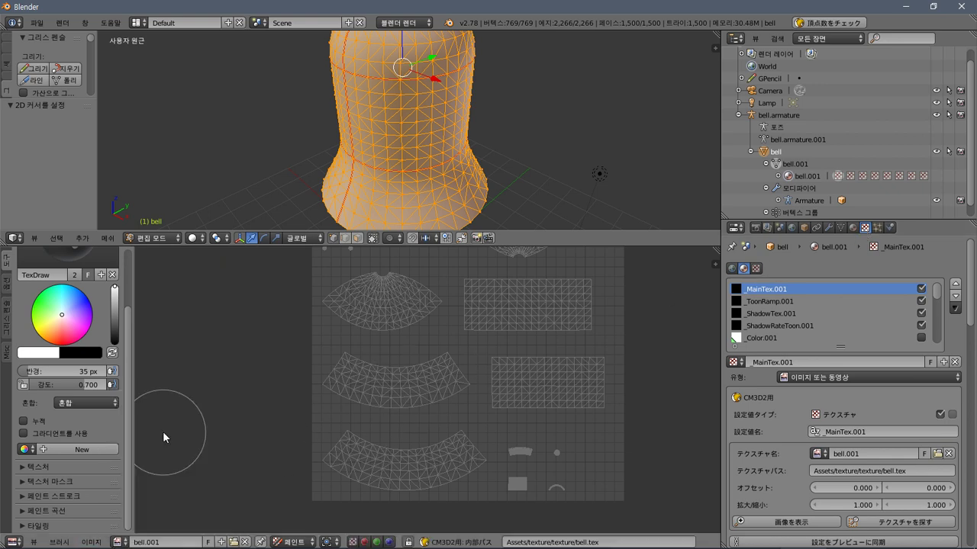
left_click(221, 541)
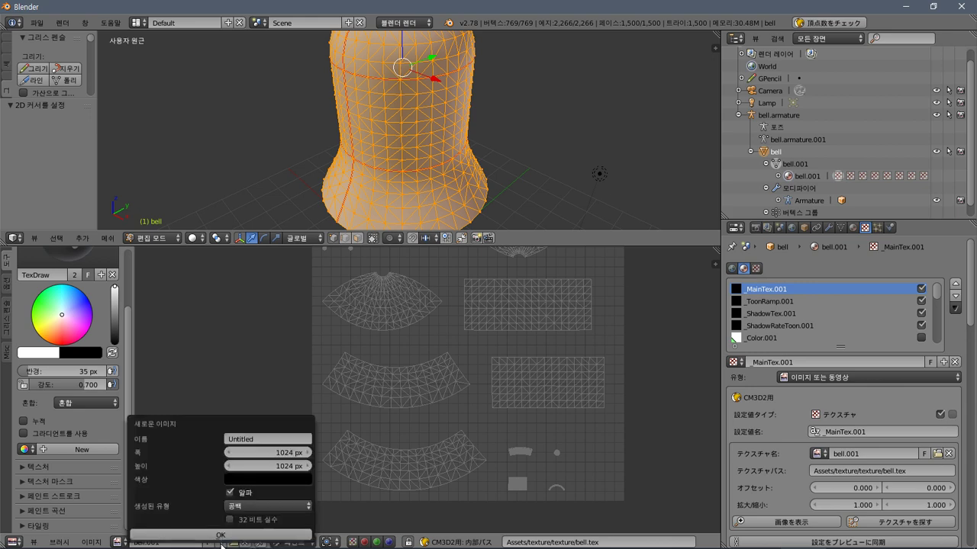
left_click(188, 540)
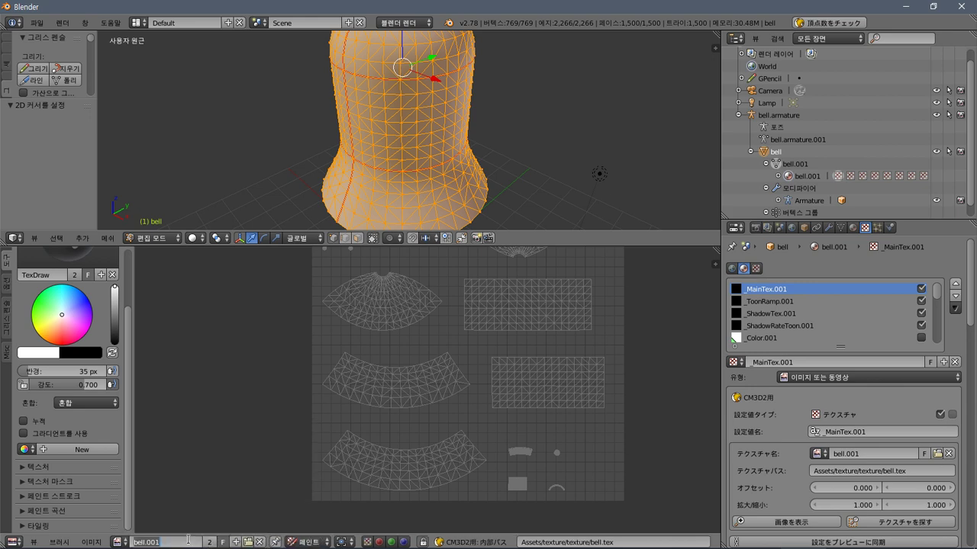
key("Return")
left_click(223, 542)
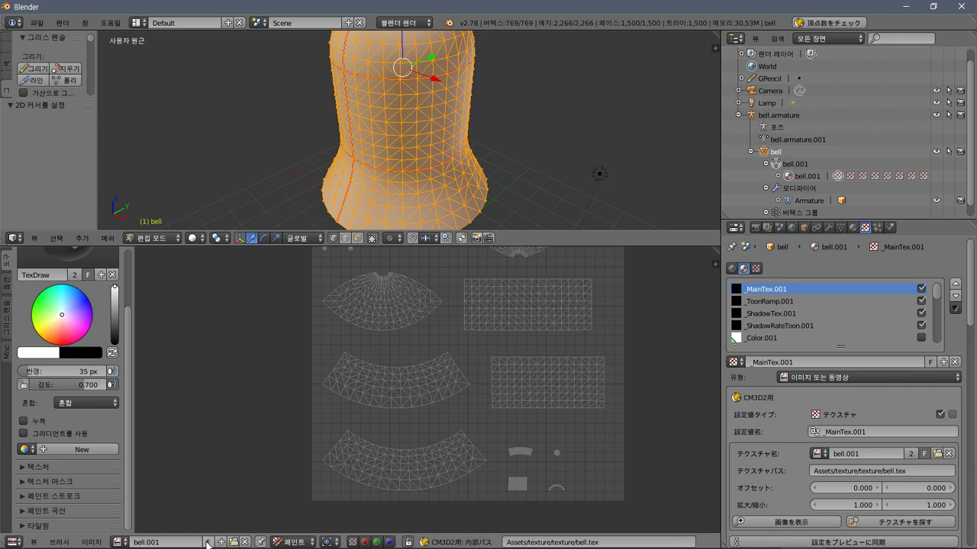
Load the bell image in the UV/Image Editor and assign the same image to the _MainTex.001 texture.
left_click(117, 542)
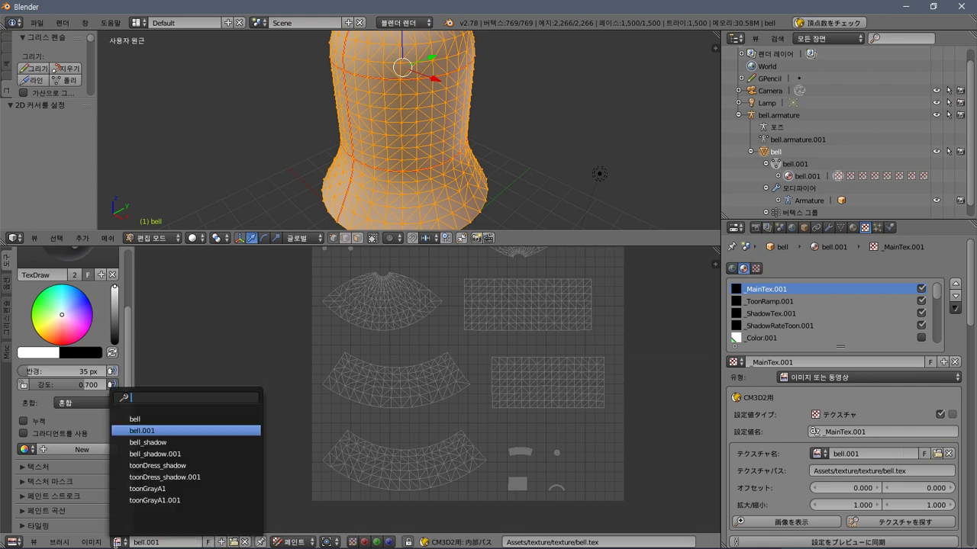
left_click(188, 421)
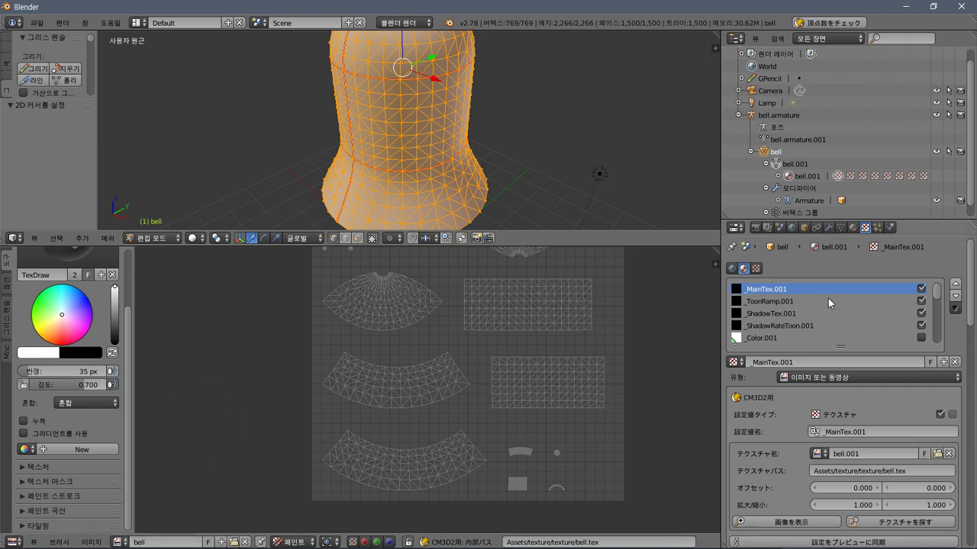
left_click(815, 453)
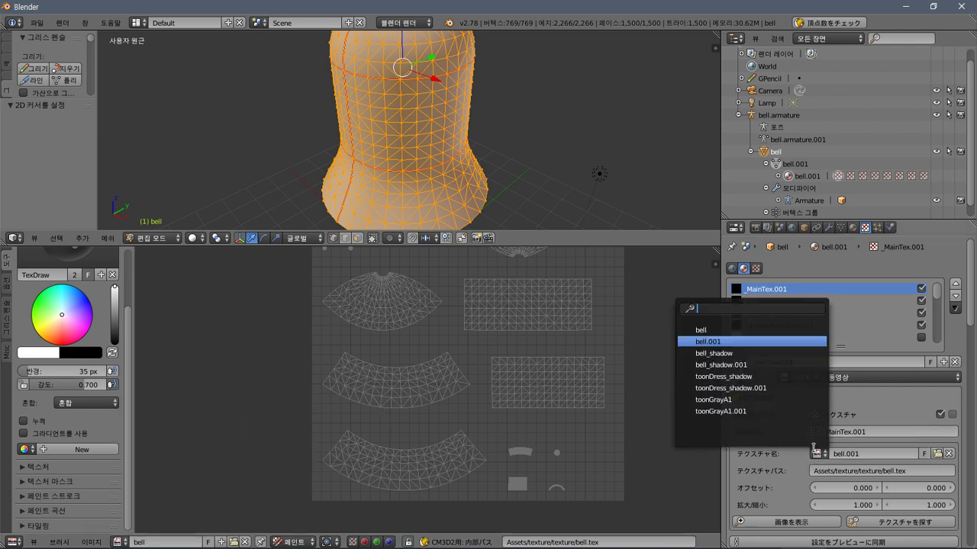
left_click(737, 329)
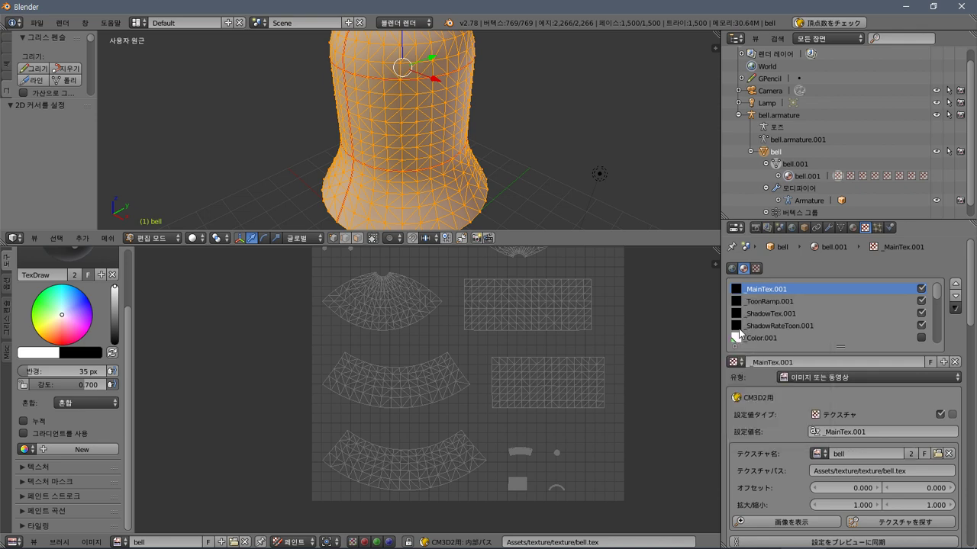
Make a separate copy of the bell image for the _MainTex.001 texture and reassign the original bell image.
left_click(910, 454)
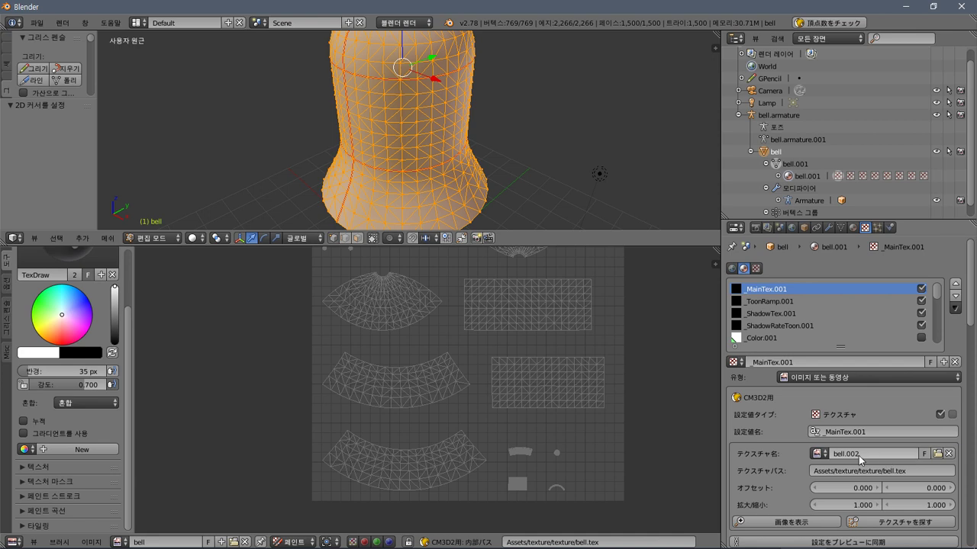
left_click(817, 453)
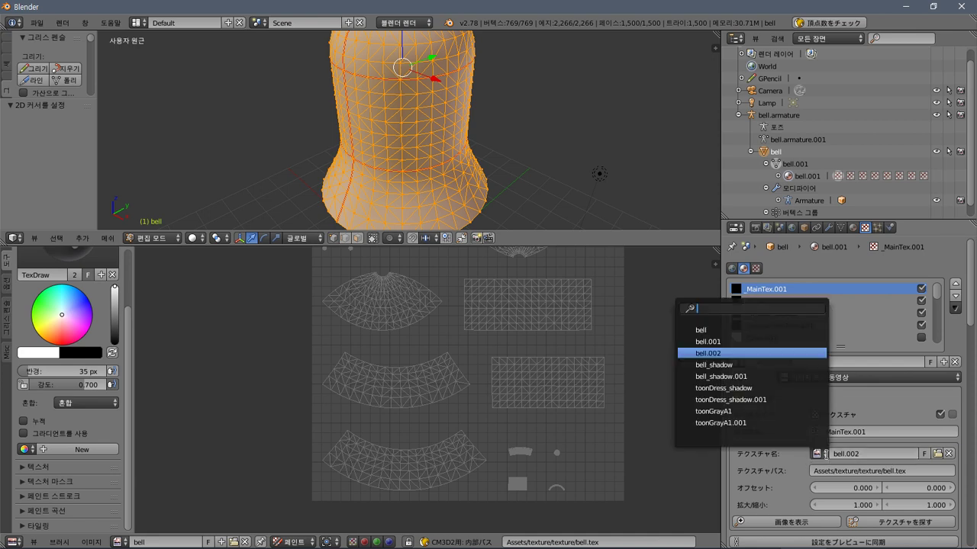
left_click(721, 330)
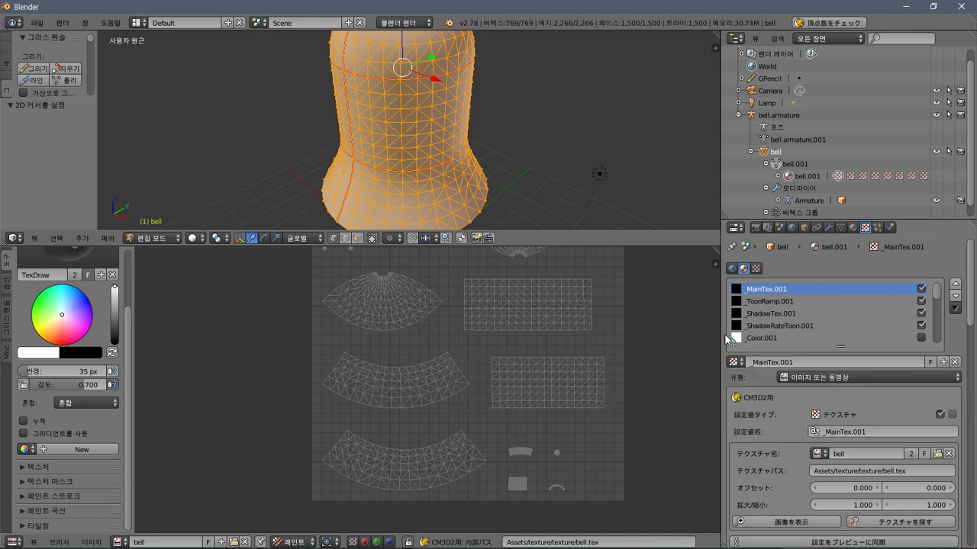
Display the bell image of _MainTex.001 in the UV/Image Editor and search for its texture file.
left_click(117, 541)
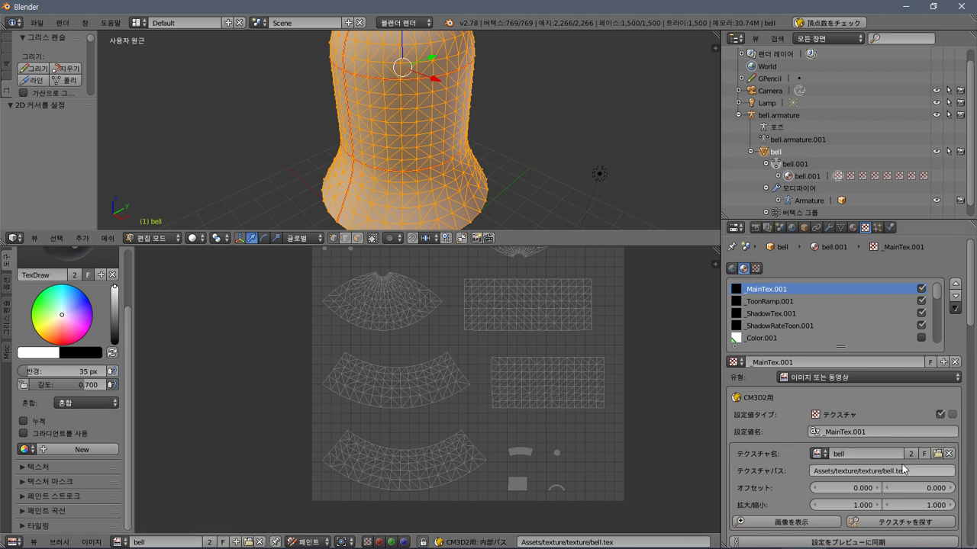
left_click(812, 523)
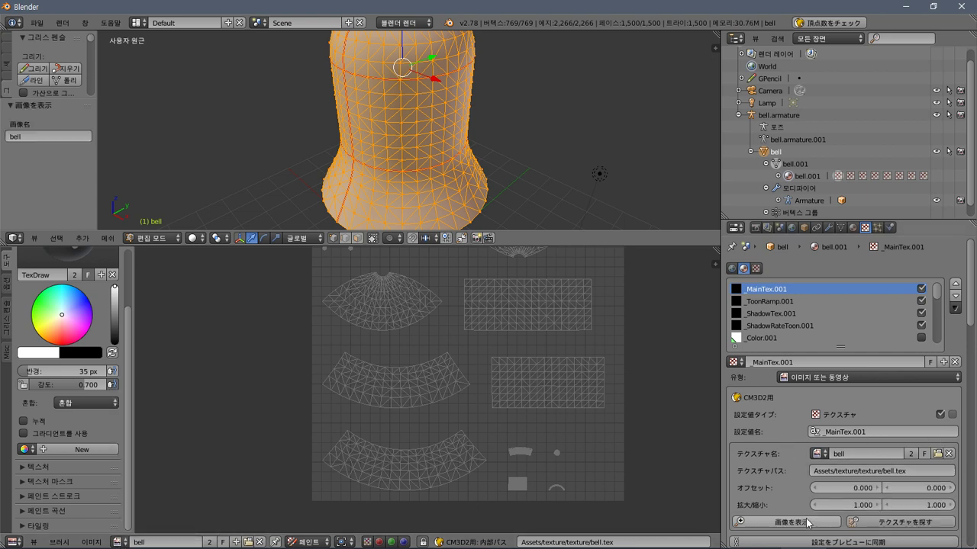
left_click(875, 526)
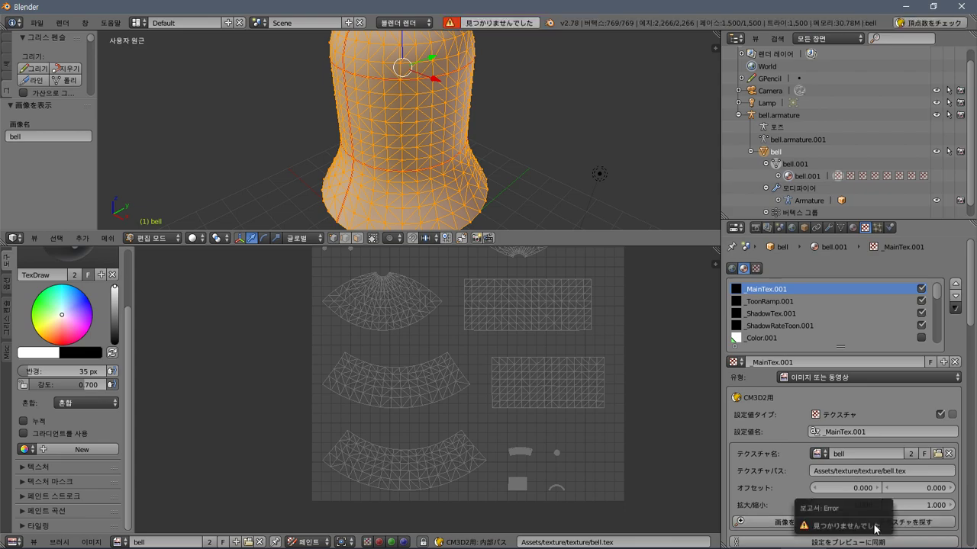
left_click(936, 454)
key("Escape")
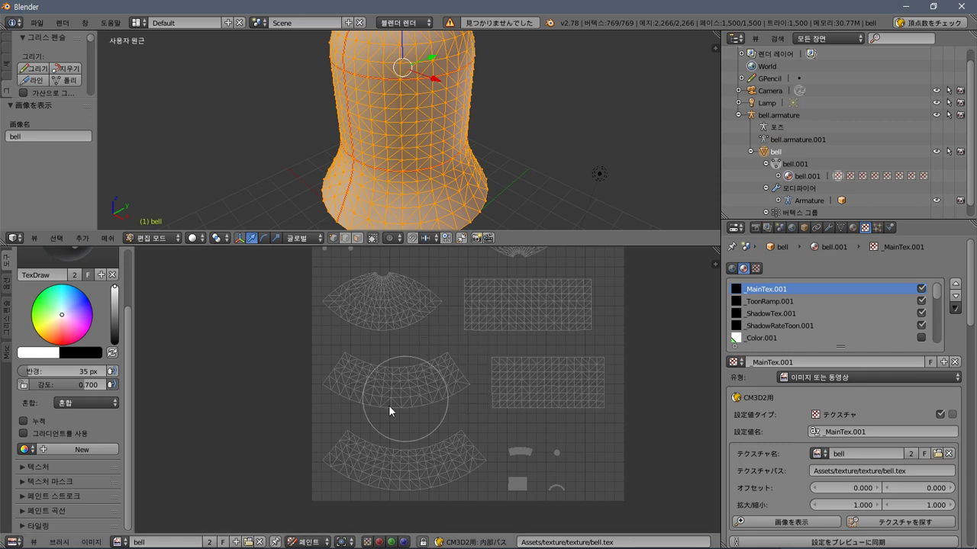
left_click(93, 543)
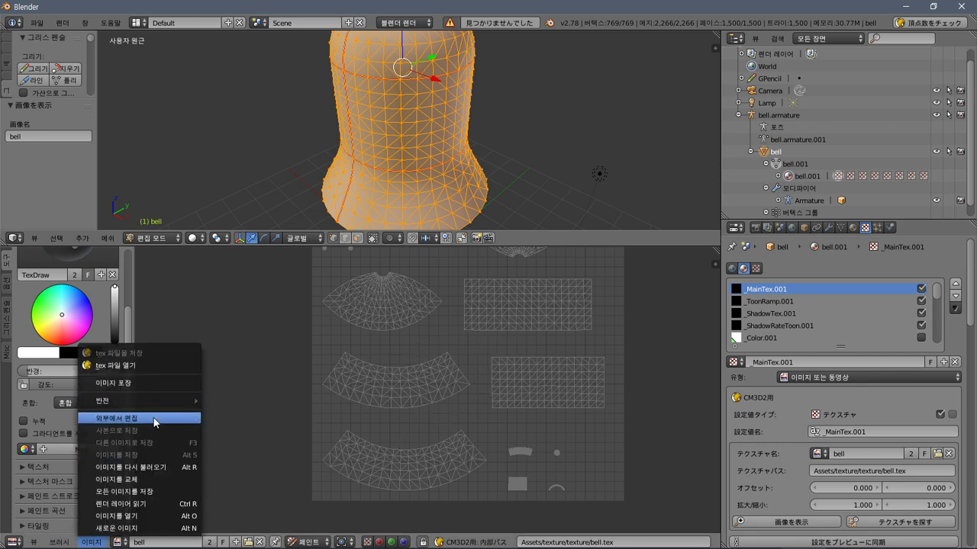
left_click(157, 480)
key("Escape")
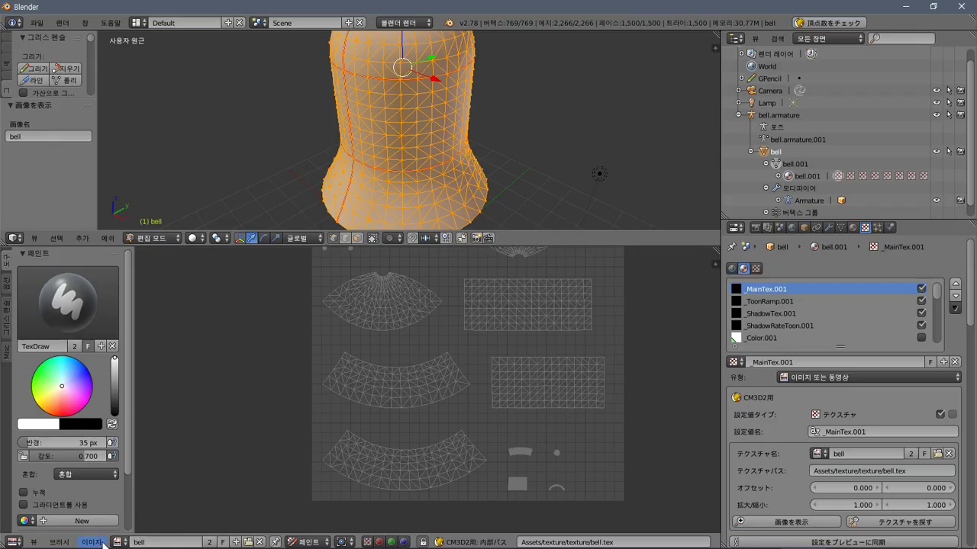
Create a new blank black image named Untitled, 1024 × 1024 px with alpha, in the UV/Image Editor.
left_click(100, 542)
left_click(104, 530)
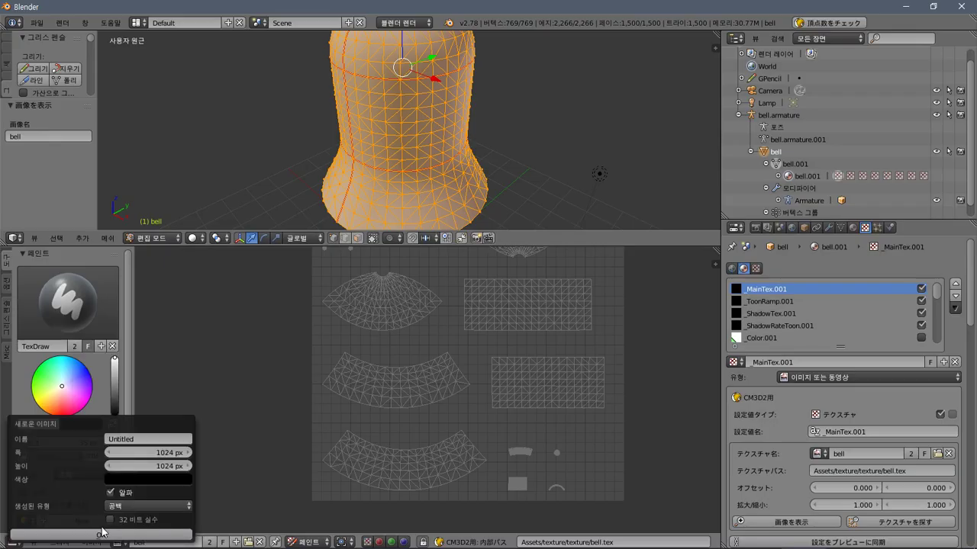
left_click(101, 534)
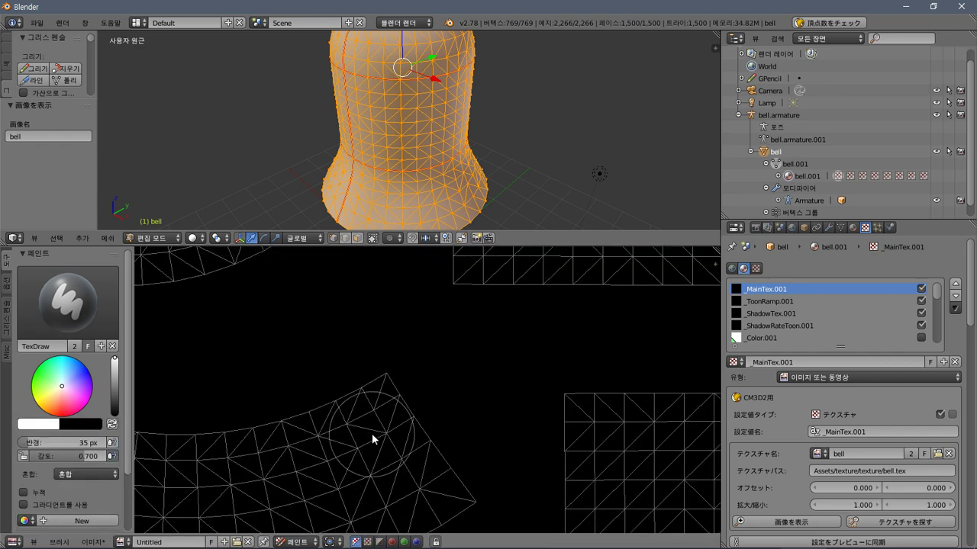
scroll(372, 433, "down", 5)
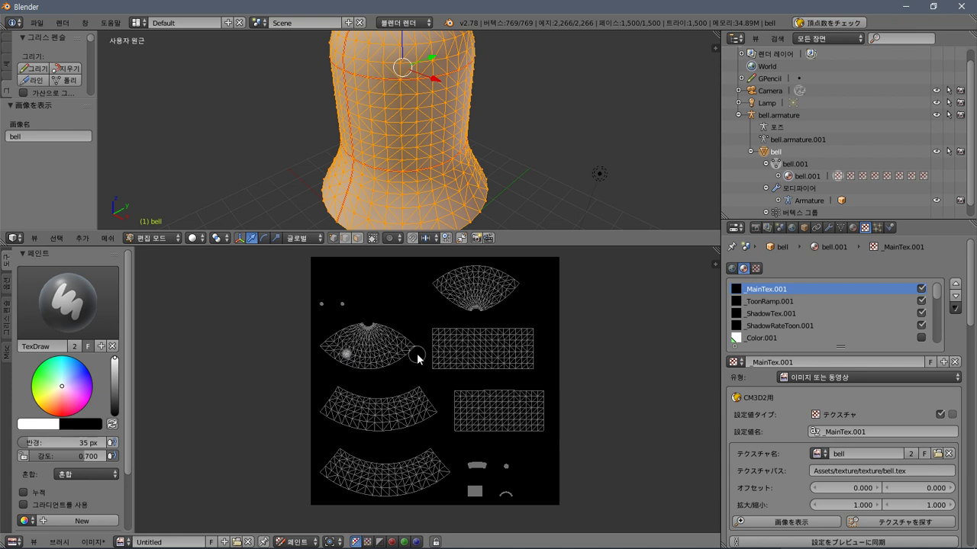
Switch the UV/Image Editor to the bell image and on to the bell.002 image.
left_click(818, 452)
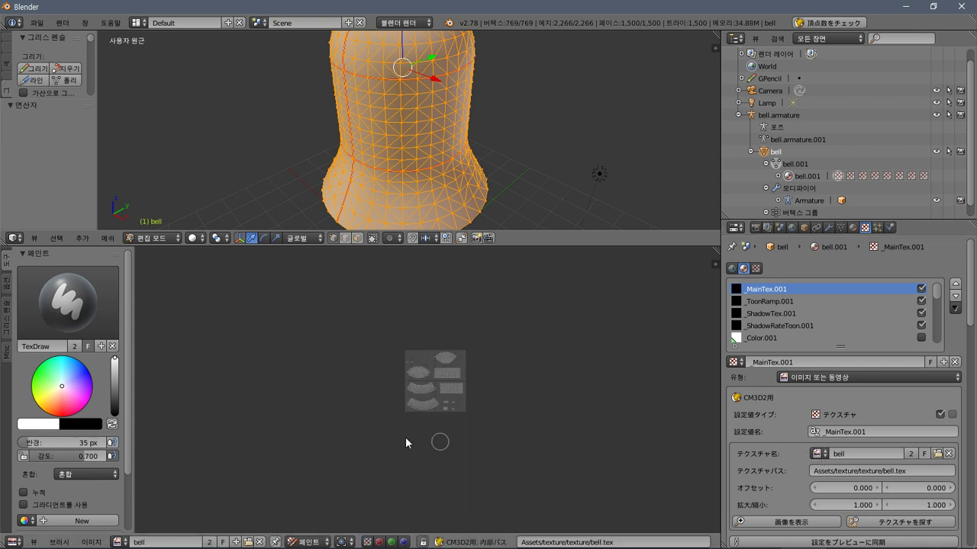
scroll(348, 430, "up", 5)
left_click(119, 540)
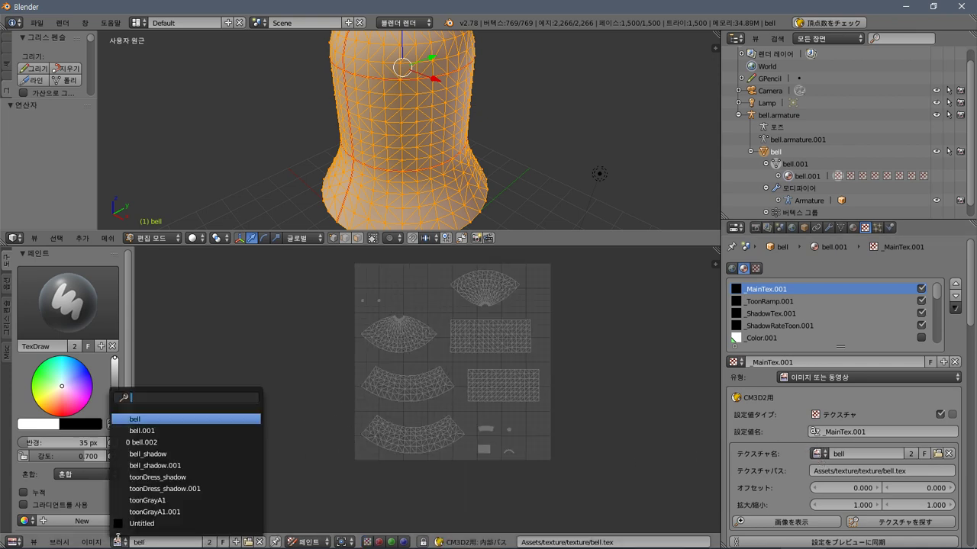
left_click(188, 442)
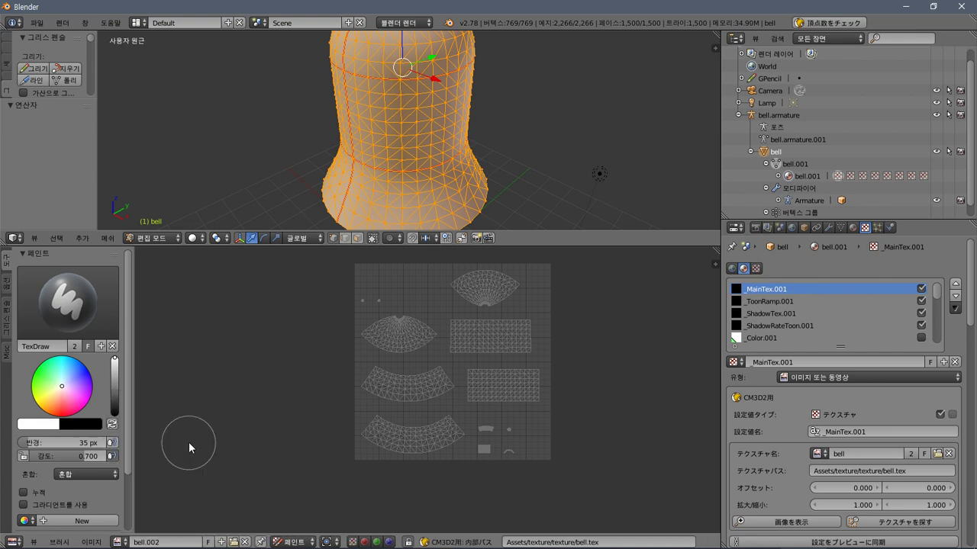
Load the Untitled image in the UV/Image Editor and assign it to the _MainTex.001 texture.
left_click(117, 541)
left_click(142, 523)
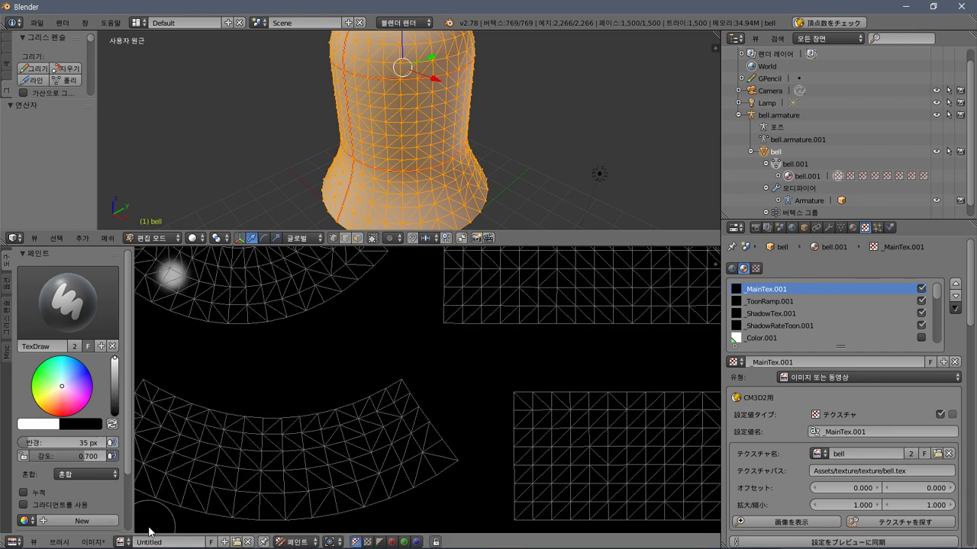
scroll(458, 412, "down", 4)
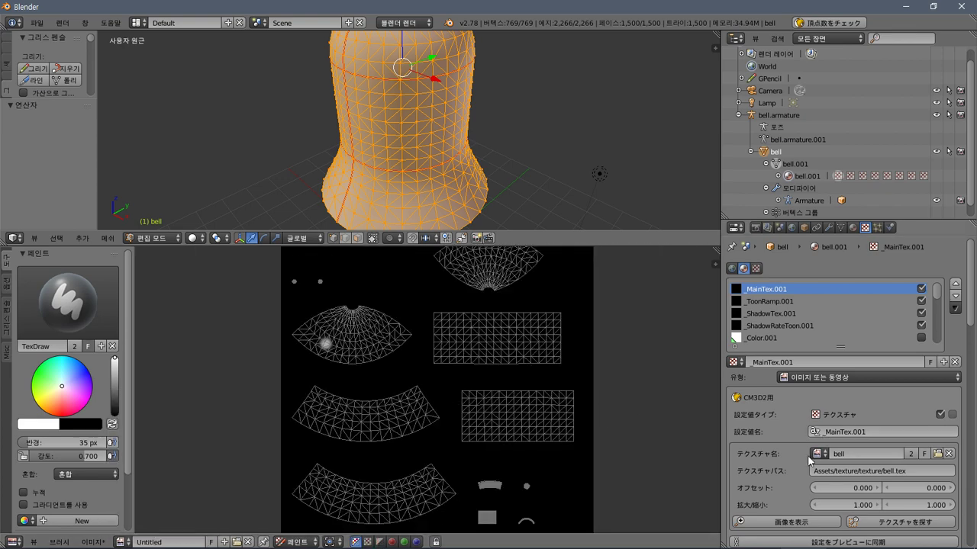
left_click(818, 454)
left_click(764, 434)
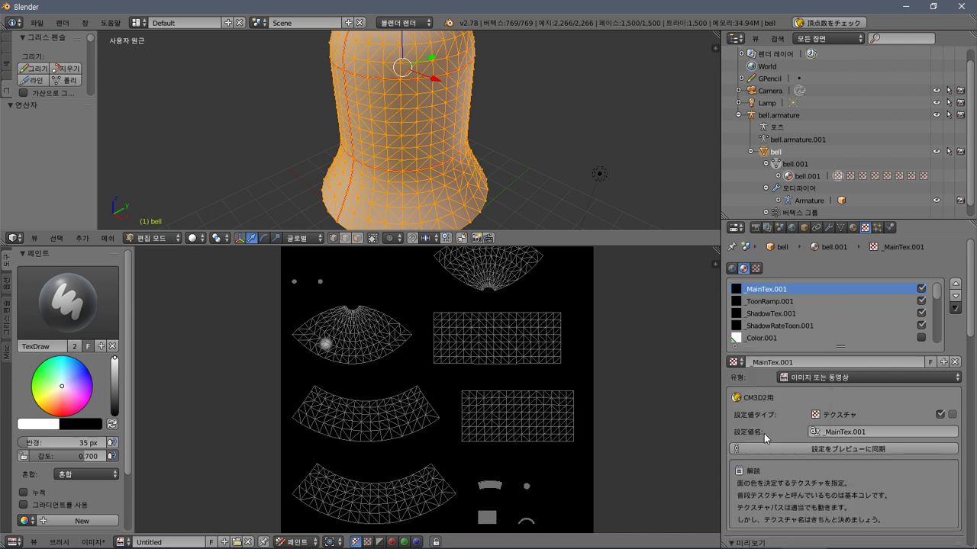
scroll(864, 438, "down", 5)
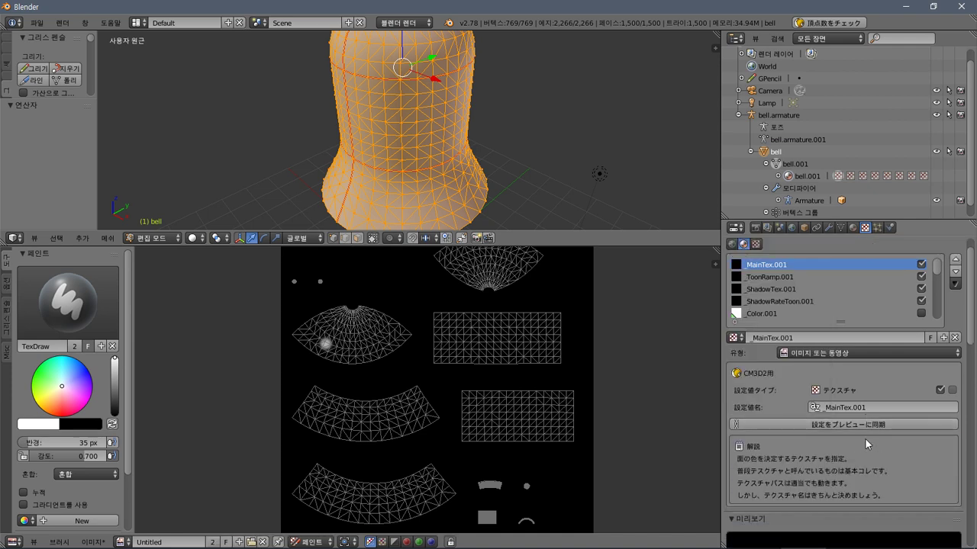
scroll(864, 438, "up", 3)
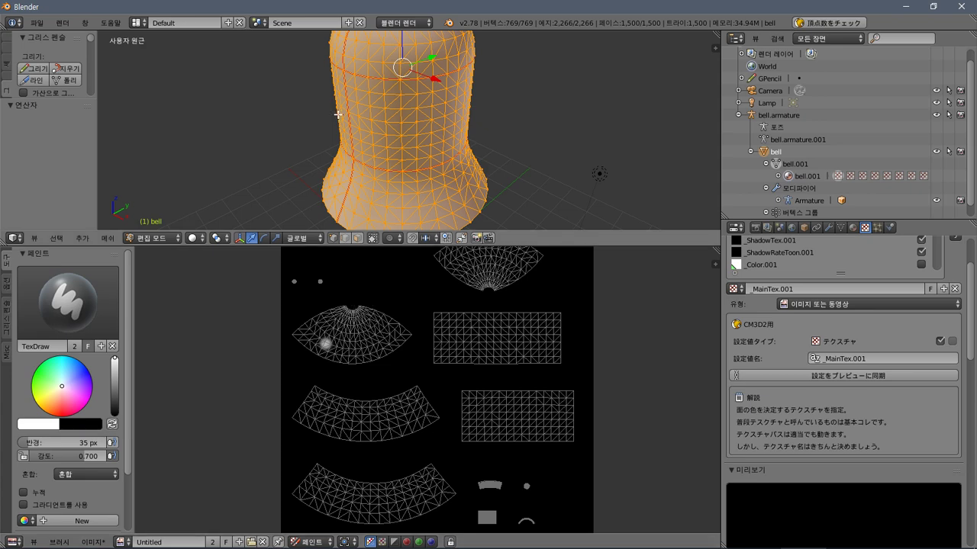
Switch the bell mesh from Edit Mode to Texture Paint mode in the 3D view.
middle_click_drag(351, 152, 305, 150)
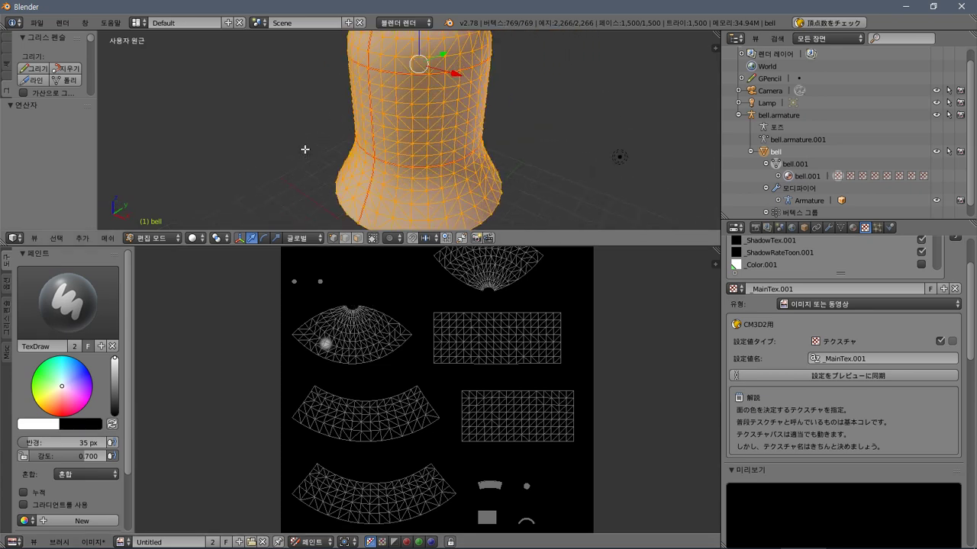
left_click(157, 239)
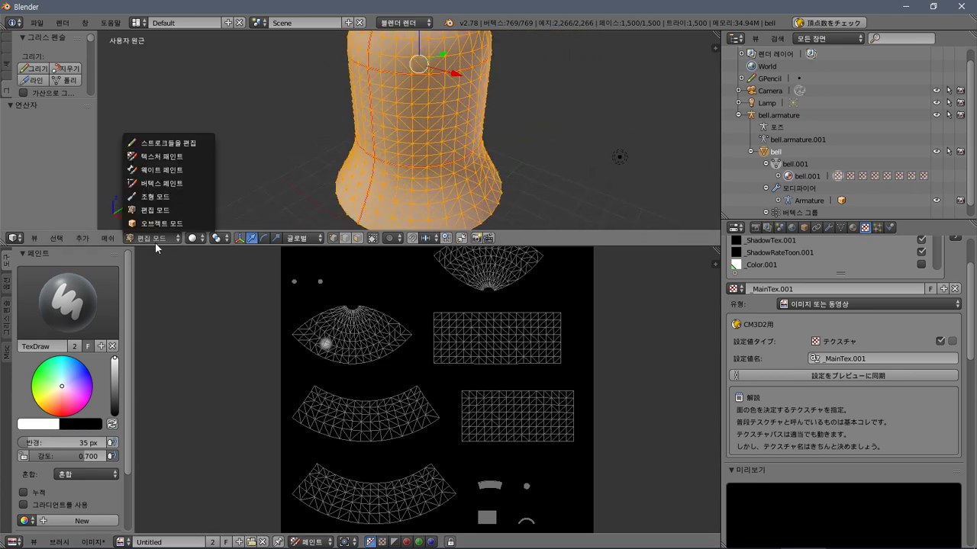
left_click(185, 157)
scroll(323, 120, "down", 2)
middle_click_drag(326, 118, 315, 146)
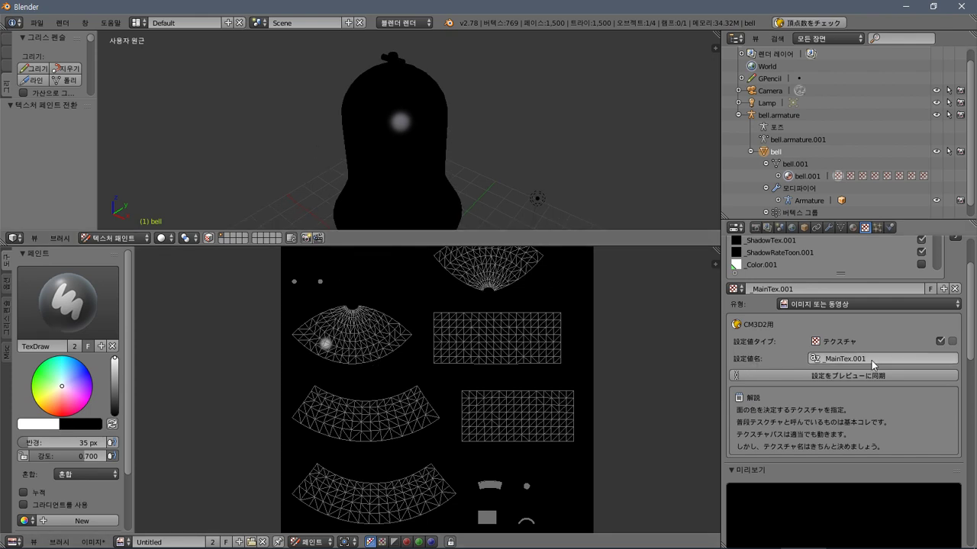
Synchronize the _MainTex.001 settings with its preview and keep _MainTex.001 as the setting name.
scroll(870, 351, "up", 2)
scroll(867, 345, "up", 2)
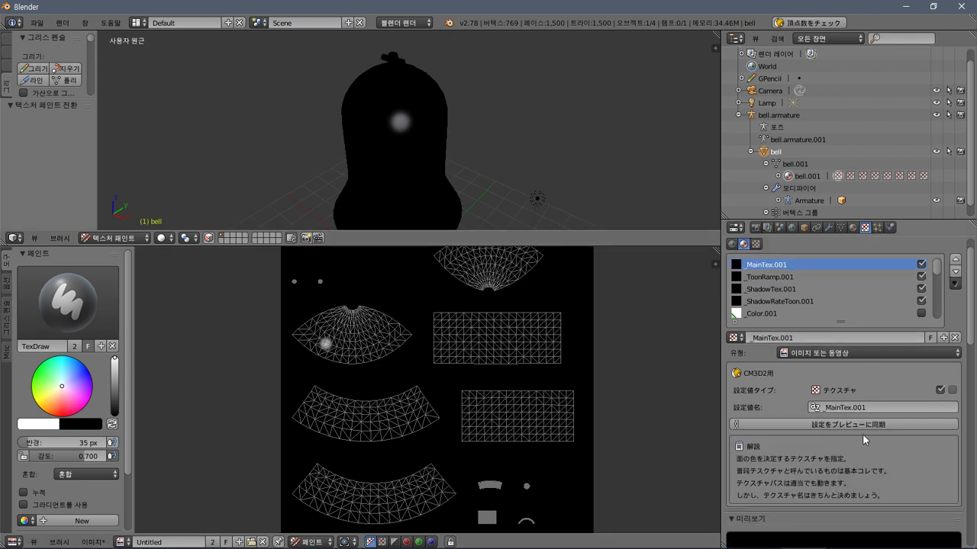
left_click(856, 409)
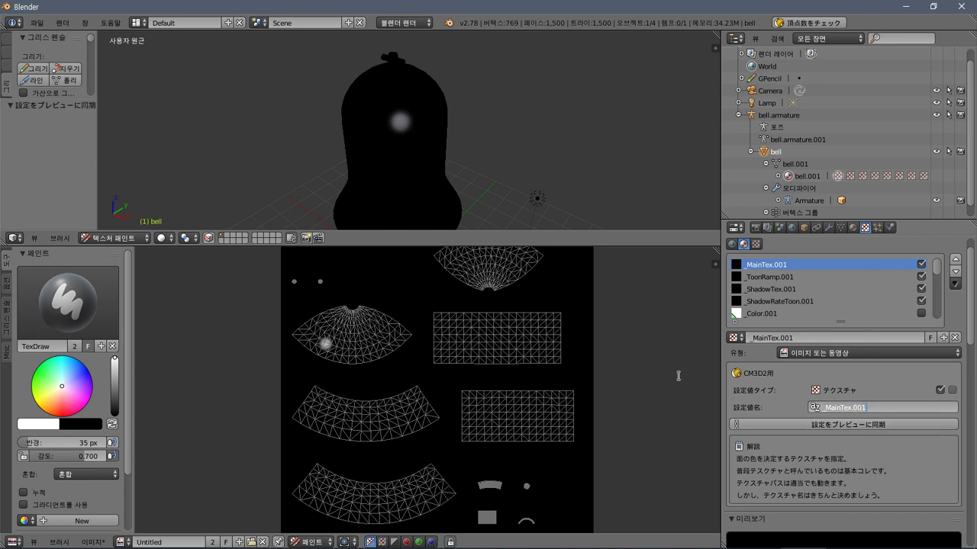
key("Return")
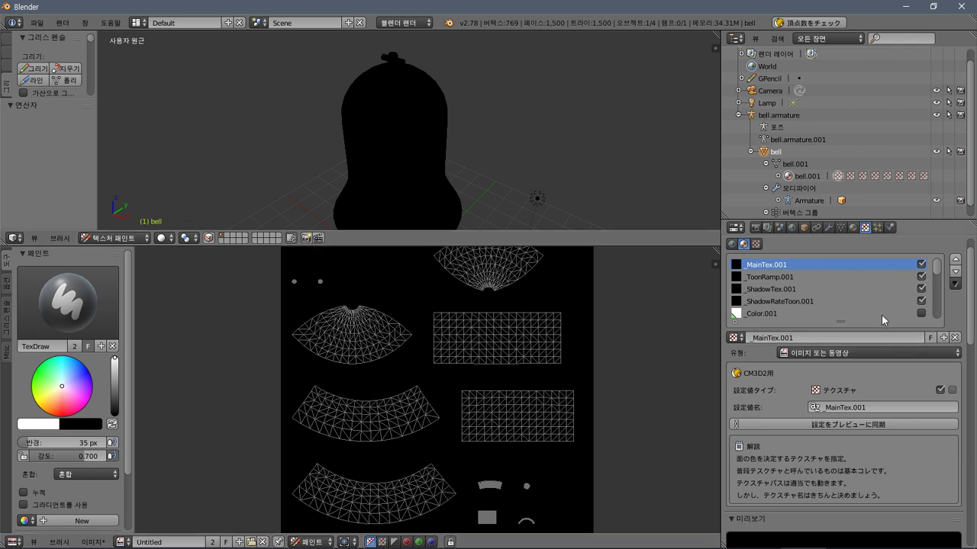
Look through the _ToonRamp.001 and _ShadowTex.001 texture slots and return to _MainTex.001.
left_click(812, 277)
left_click(791, 266)
left_click(793, 279)
left_click(792, 290)
left_click(791, 278)
left_click(784, 266)
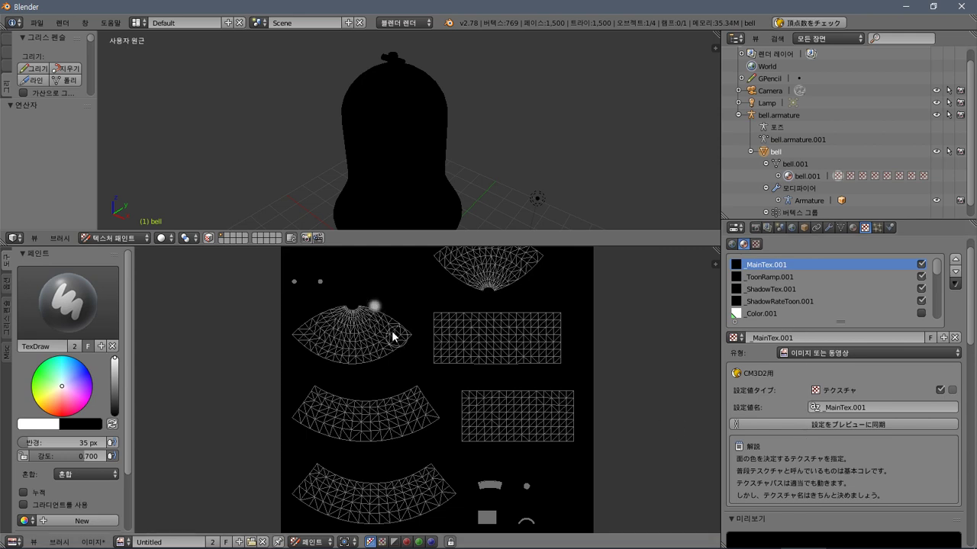
Try painting the fan-shaped UV island at the image's left side white, and undo the strokes.
mouse_move(373, 306)
left_mouse_down()
mouse_move(310, 327)
mouse_move(302, 338)
mouse_move(323, 357)
mouse_move(390, 361)
mouse_move(406, 350)
mouse_move(414, 335)
mouse_move(331, 356)
mouse_move(364, 330)
mouse_move(327, 343)
mouse_move(387, 331)
mouse_move(349, 317)
mouse_move(367, 354)
mouse_move(387, 317)
mouse_move(298, 312)
mouse_move(298, 333)
mouse_move(370, 315)
mouse_move(325, 319)
left_mouse_up()
key("ctrl+z")
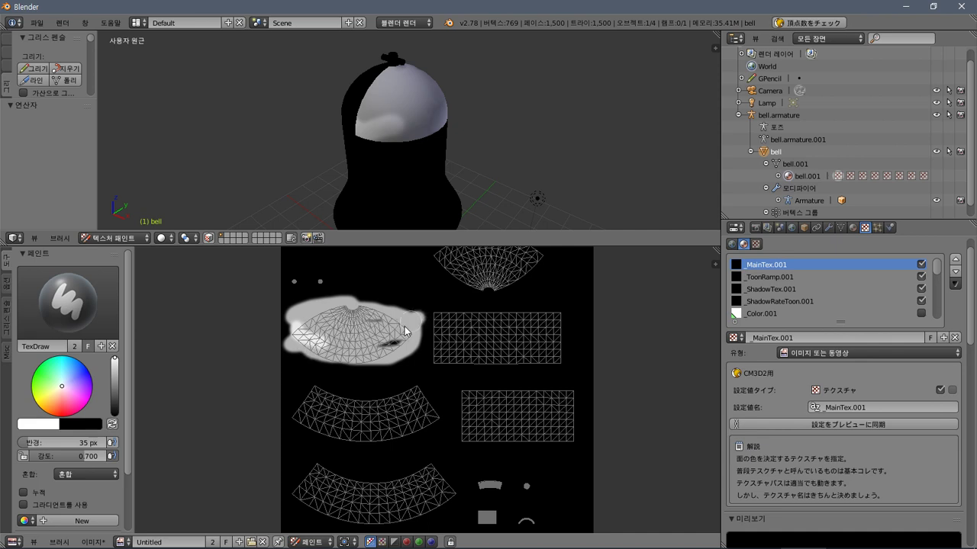
key("ctrl+z")
key("ctrl+z")
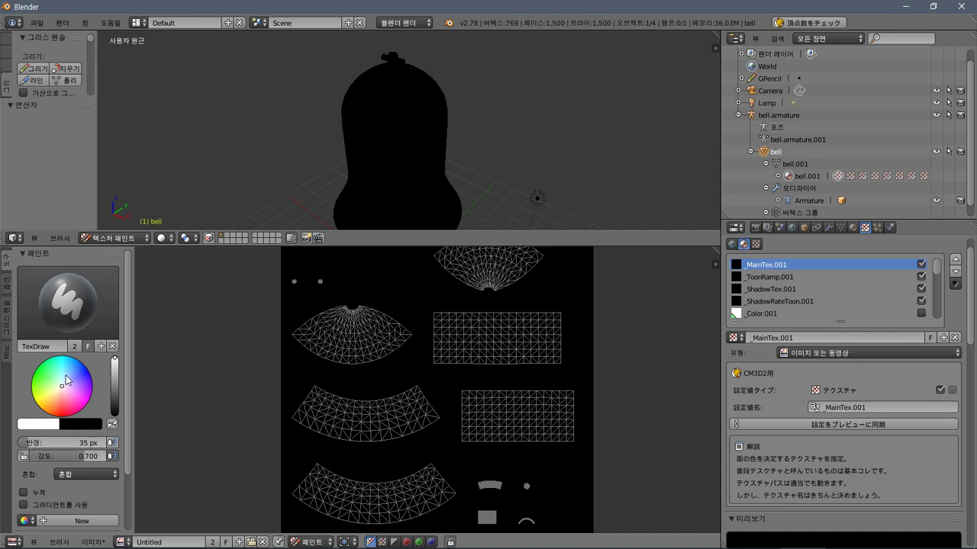
Set the brush radius to 148 px and strength to 1.000, and paint both fan-shaped UV islands white.
scroll(67, 379, "down", 2)
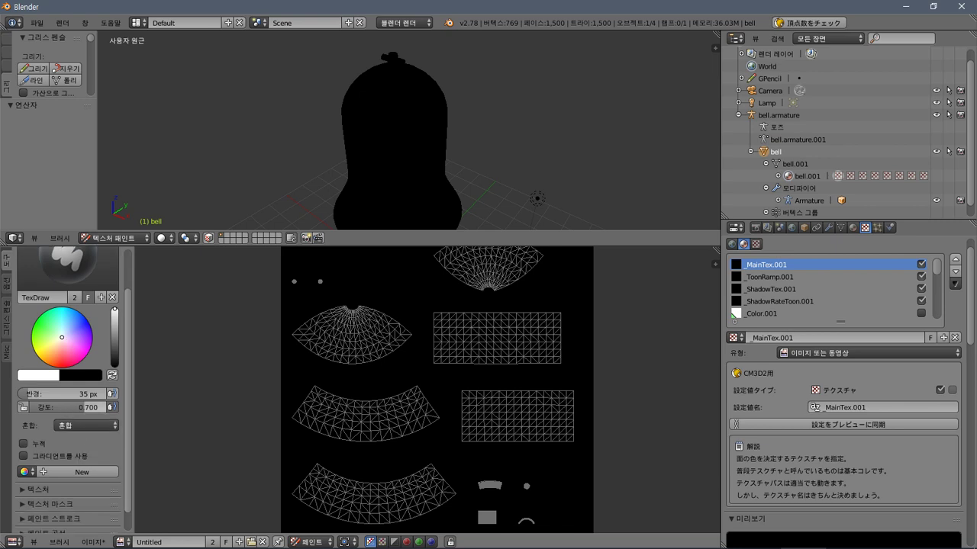
mouse_move(61, 407)
left_mouse_down()
mouse_move(103, 408)
mouse_move(92, 393)
left_mouse_up()
mouse_move(300, 338)
left_mouse_down()
mouse_move(354, 323)
mouse_move(395, 339)
mouse_move(358, 344)
left_mouse_up()
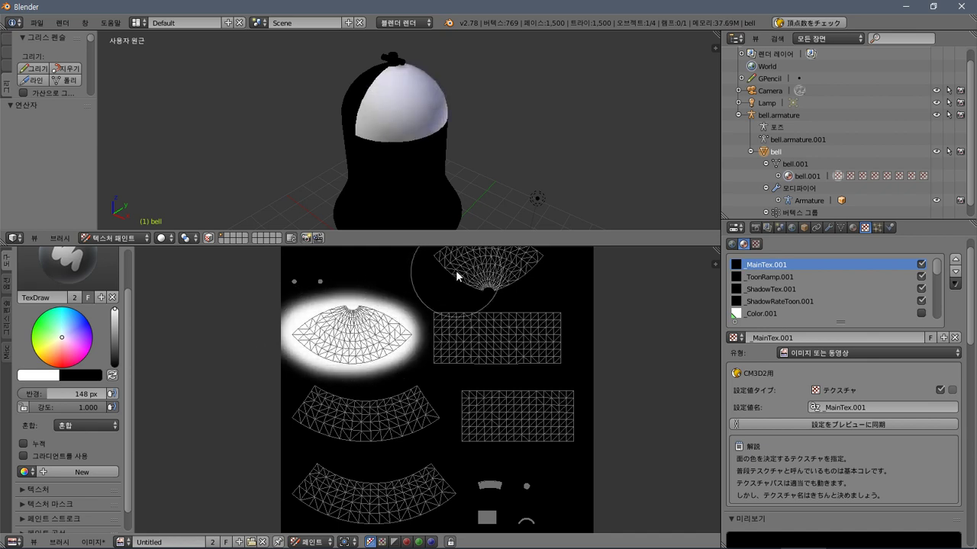
middle_click_drag(455, 275, 446, 301)
mouse_move(446, 302)
left_mouse_down()
mouse_move(529, 294)
mouse_move(517, 309)
mouse_move(481, 318)
mouse_move(416, 317)
left_mouse_up()
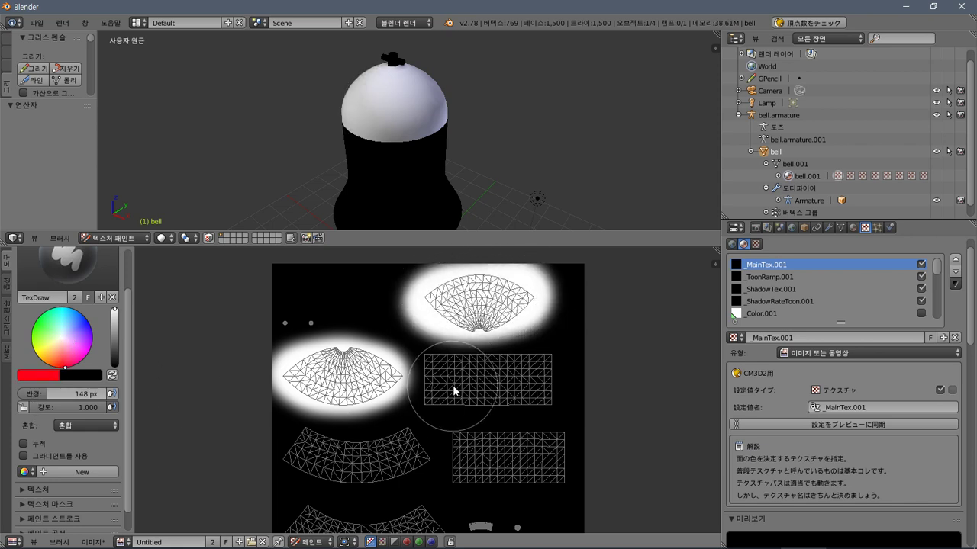
Paint the upper rectangular UV island red and the lower rectangular UV island blue.
mouse_move(436, 371)
left_mouse_down()
mouse_move(548, 368)
mouse_move(551, 383)
mouse_move(541, 395)
mouse_move(429, 398)
left_mouse_up()
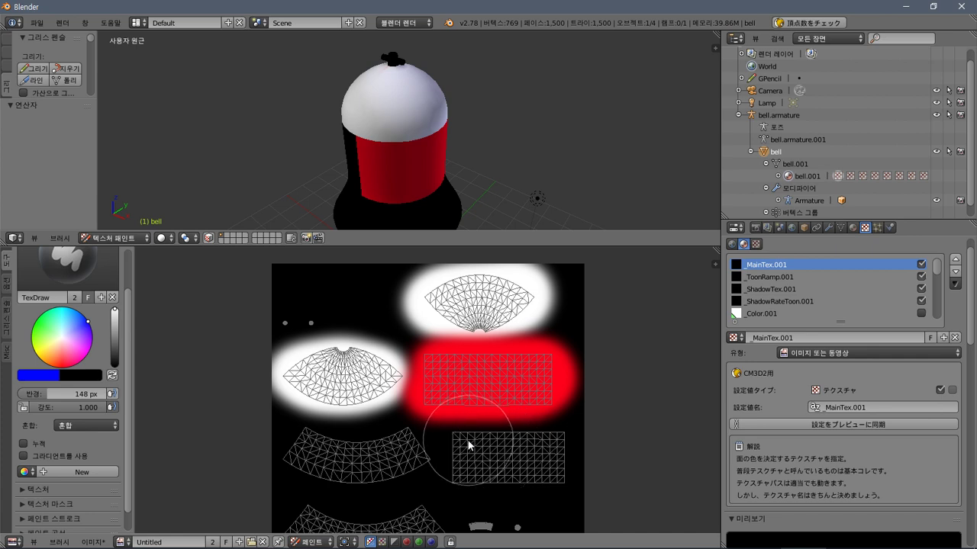
mouse_move(469, 443)
left_mouse_down()
mouse_move(573, 447)
mouse_move(538, 481)
mouse_move(464, 447)
mouse_move(434, 475)
left_mouse_up()
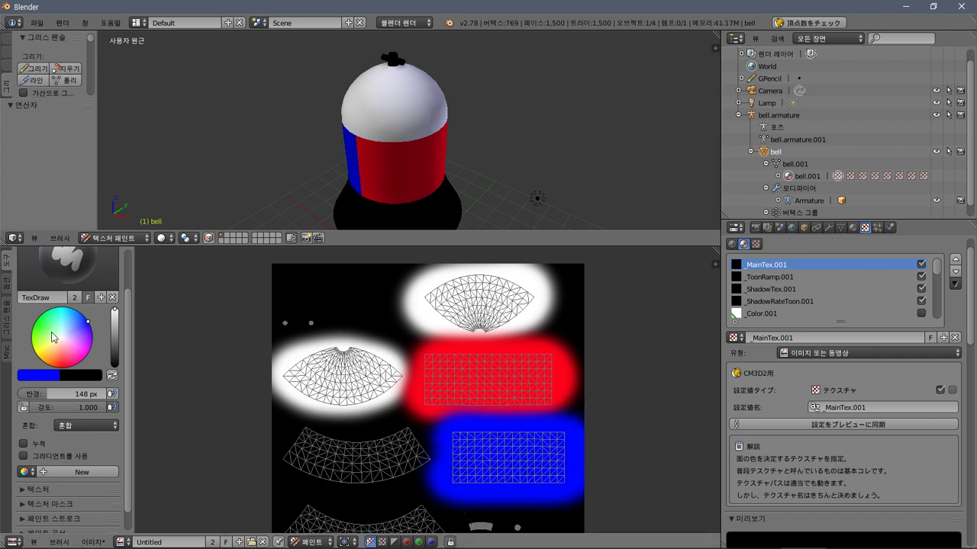
Paint the upper curved UV strip green and set the brush color to yellow.
mouse_move(312, 432)
left_mouse_down()
mouse_move(298, 429)
mouse_move(414, 448)
mouse_move(403, 461)
mouse_move(349, 468)
mouse_move(295, 463)
left_mouse_up()
scroll(294, 435, "down", 1)
middle_click_drag(414, 443, 410, 376)
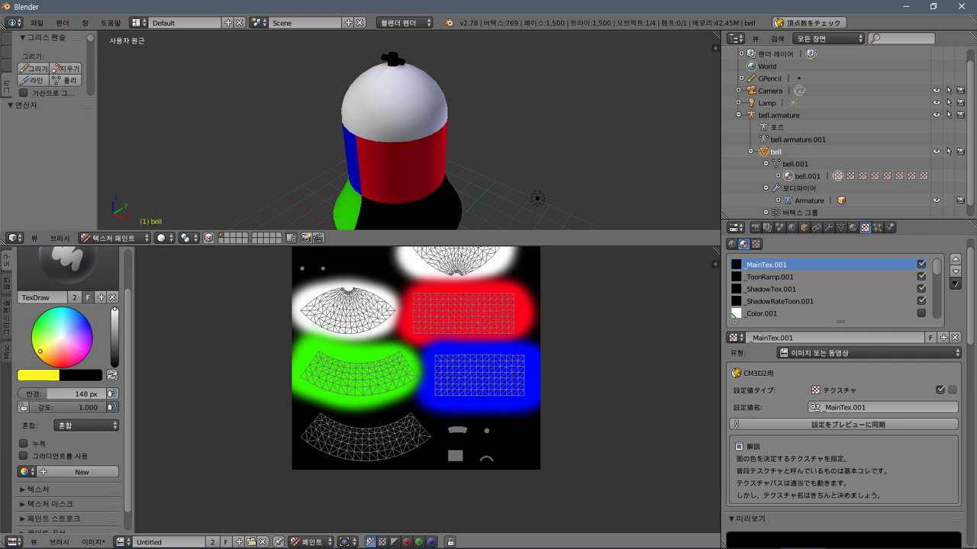
Paint the lower curved UV strip yellow and the small UV islands magenta.
mouse_move(340, 434)
left_mouse_down()
mouse_move(305, 431)
mouse_move(401, 424)
mouse_move(421, 435)
mouse_move(306, 437)
left_mouse_up()
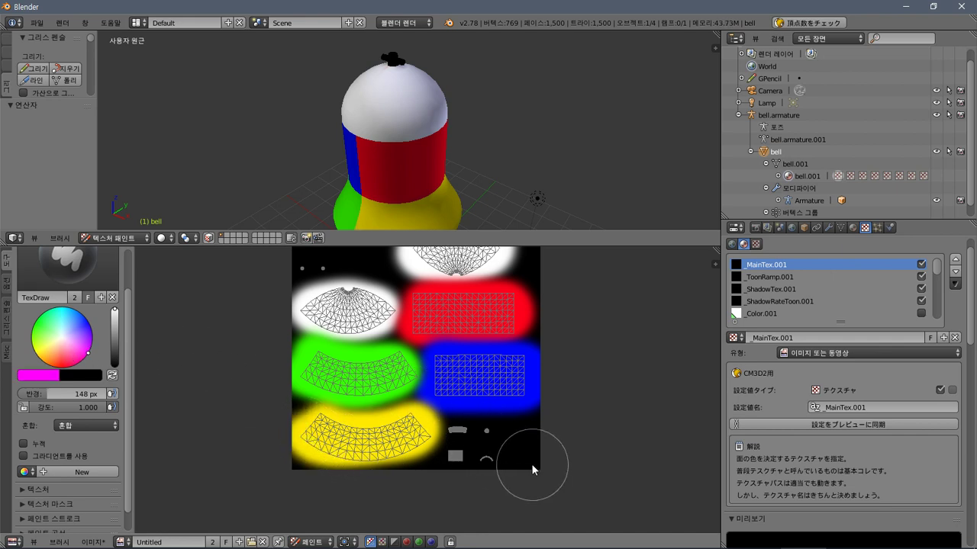
mouse_move(454, 447)
left_mouse_down()
mouse_move(490, 448)
mouse_move(458, 463)
left_mouse_up()
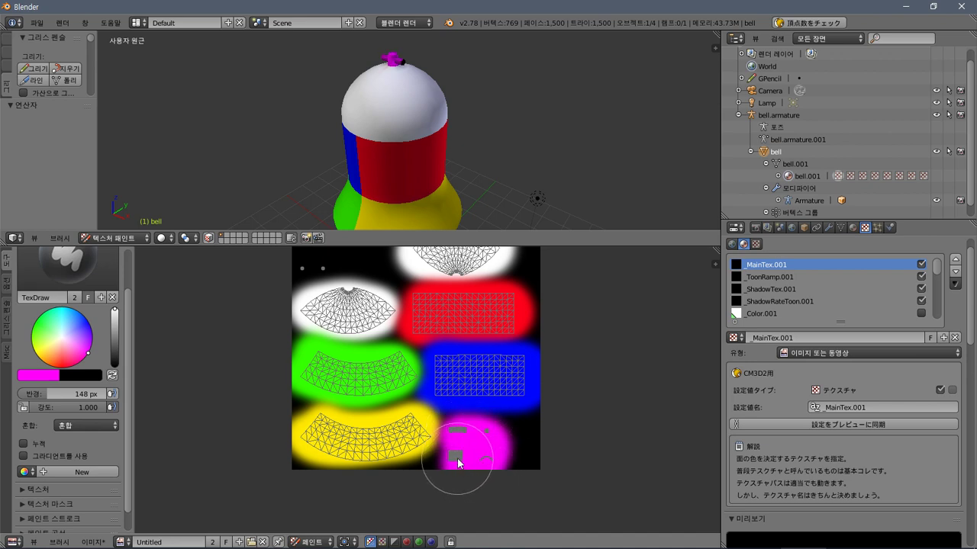
mouse_move(324, 272)
left_mouse_down()
mouse_move(323, 262)
mouse_move(296, 265)
left_mouse_up()
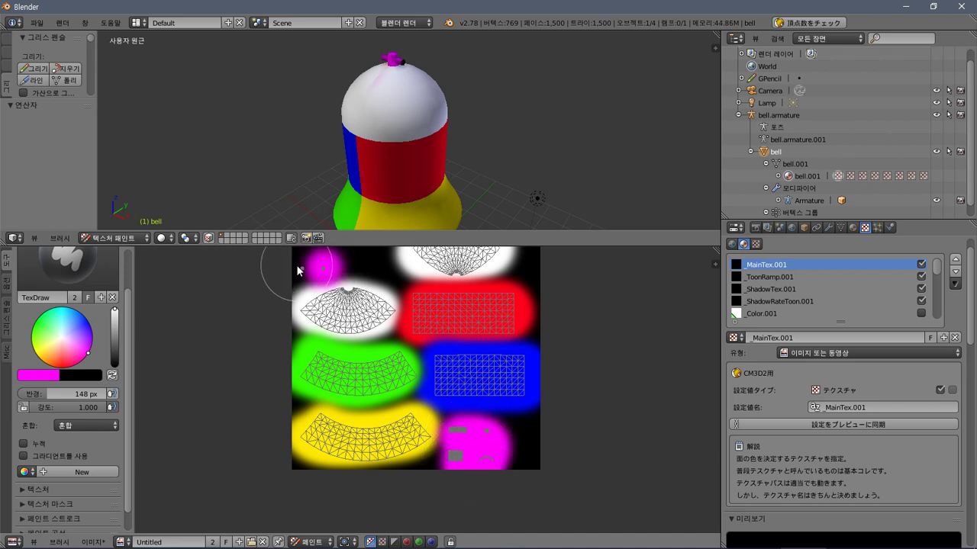
middle_click_drag(366, 175, 385, 234)
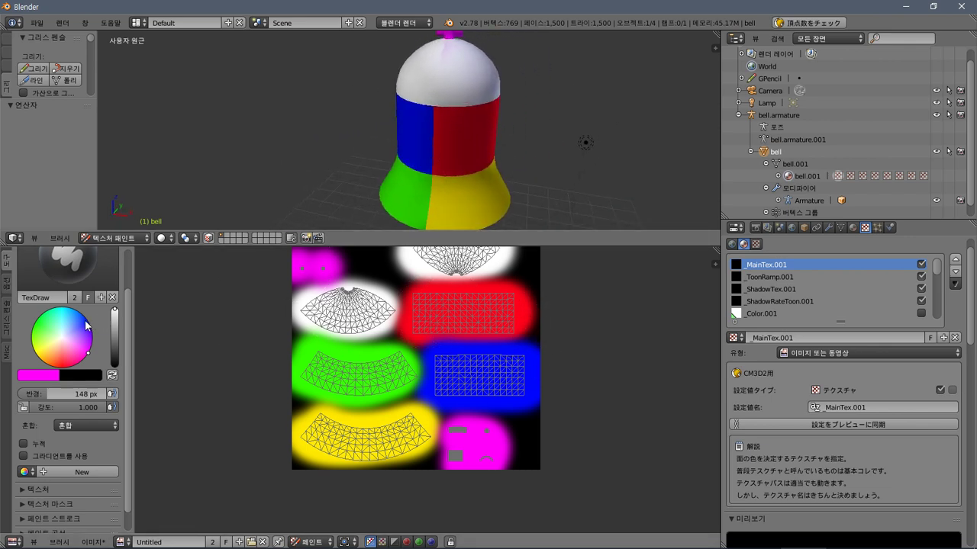
Paint the upper fan-shaped UV island cyan.
middle_click_drag(410, 330, 415, 381)
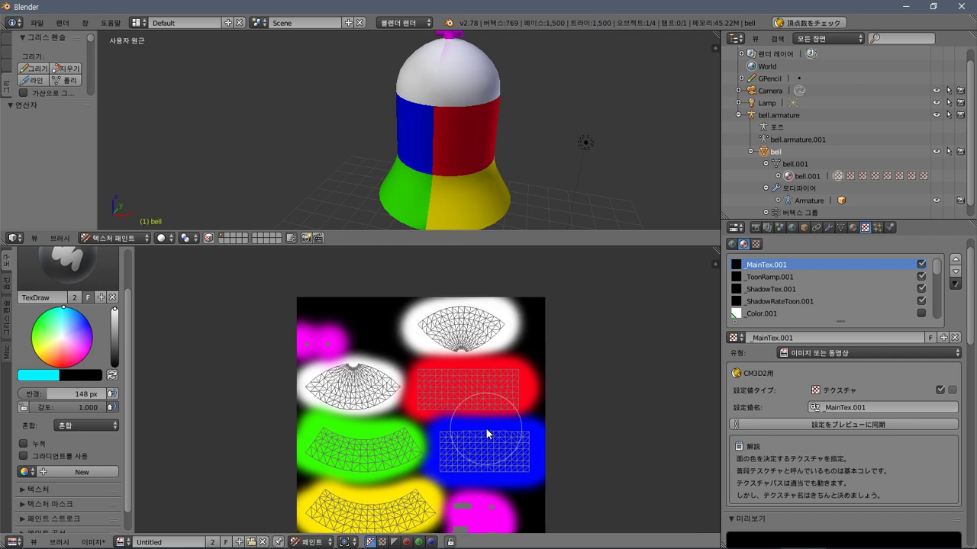
mouse_move(432, 316)
left_mouse_down()
mouse_move(424, 327)
mouse_move(496, 306)
mouse_move(452, 338)
mouse_move(466, 343)
left_mouse_up()
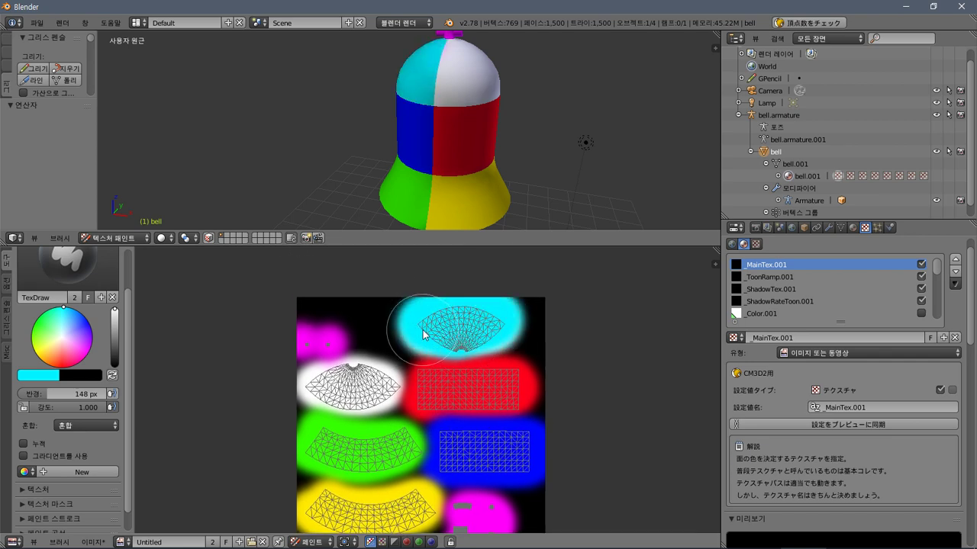
mouse_move(378, 130)
middle_mouse_down()
mouse_move(586, 153)
mouse_move(397, 150)
mouse_move(397, 137)
mouse_move(343, 132)
mouse_move(337, 195)
mouse_move(339, 114)
mouse_move(334, 135)
mouse_move(350, 152)
mouse_move(353, 142)
middle_mouse_up()
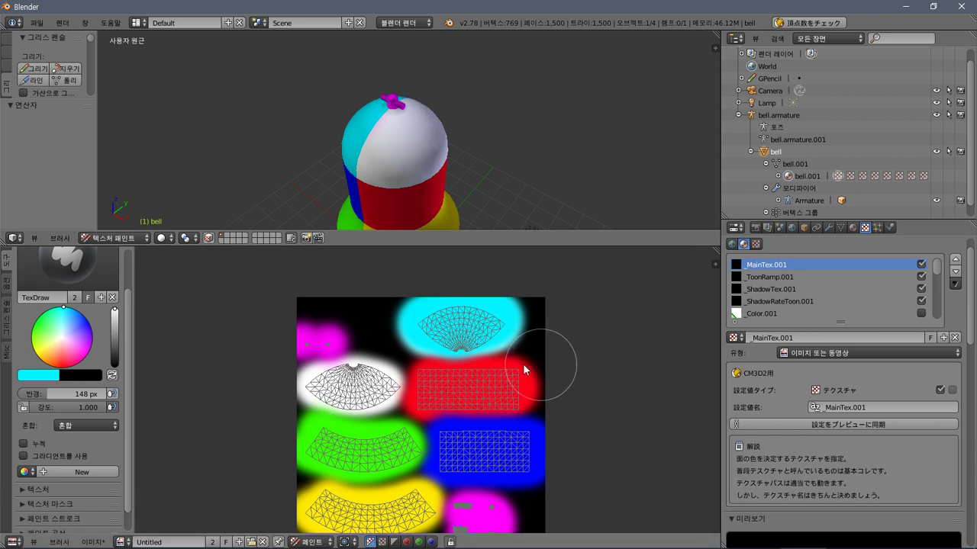
Start saving the painted image as a tex file, choosing bell.tex in D:\GameData_ex\lilly\bell\ as the target.
left_click(92, 542)
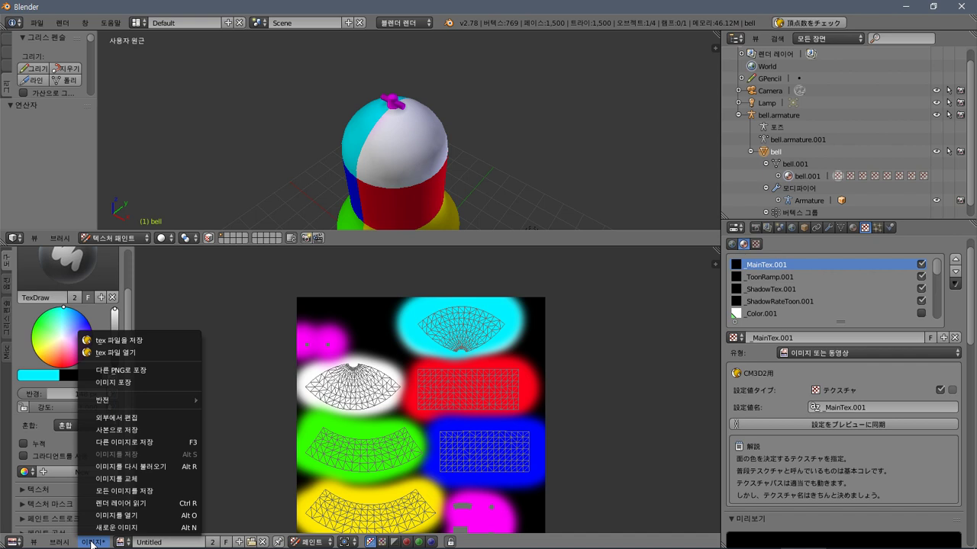
left_click(142, 341)
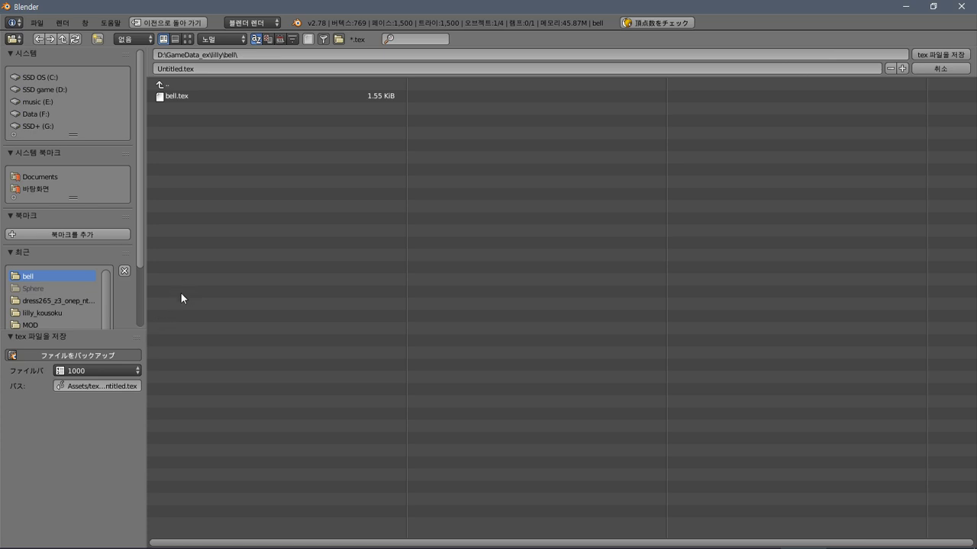
left_click(177, 100)
Switch to the bell folder in File Explorer and rename the existing bell.tex as bell_i.tex.
mouse_move(160, 546)
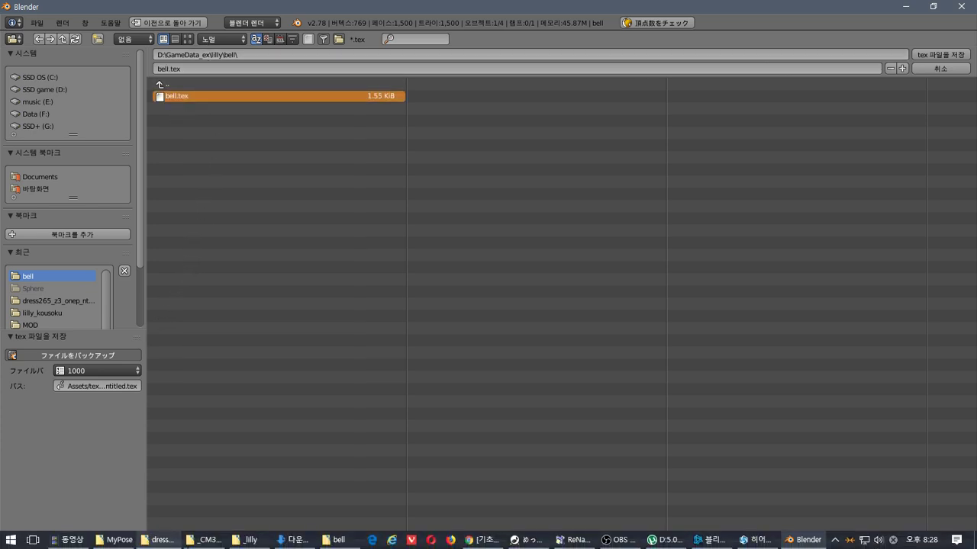
left_click(334, 539)
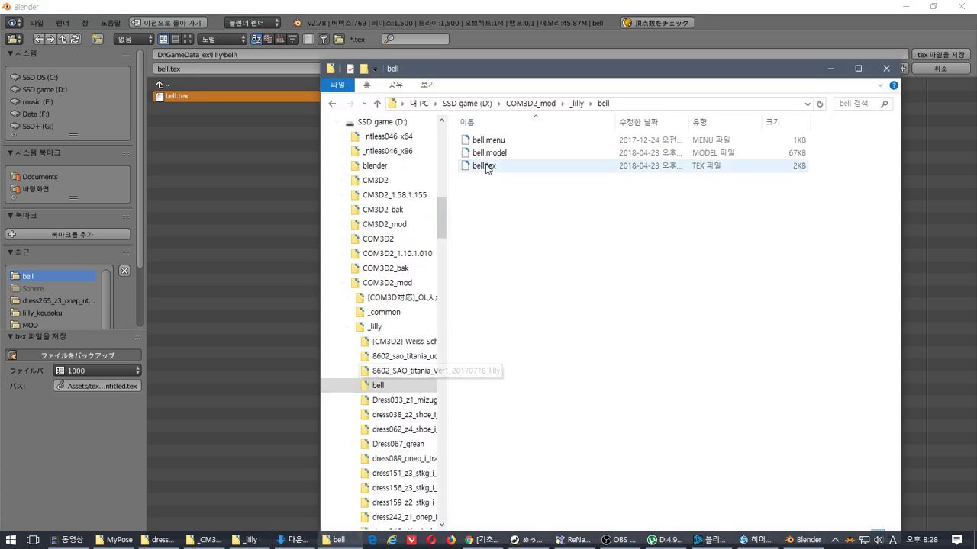
left_click(486, 166)
left_click(485, 166)
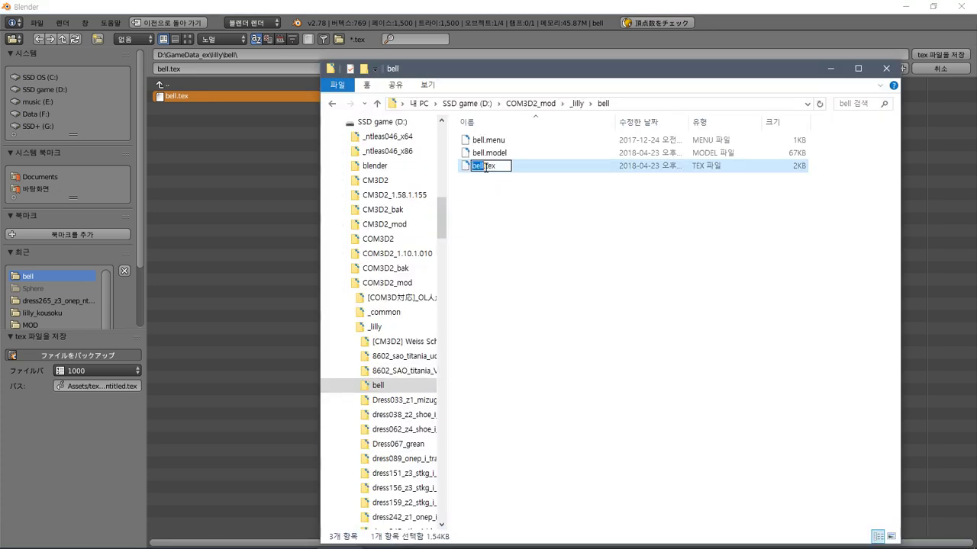
type("_i")
left_click(532, 254)
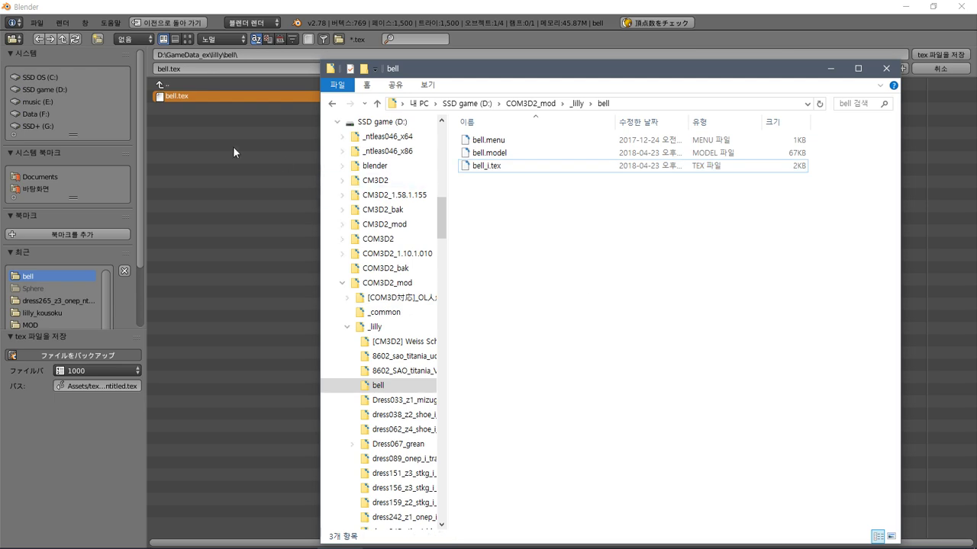
Return to Blender and save the painted image as bell.tex.
left_click(931, 54)
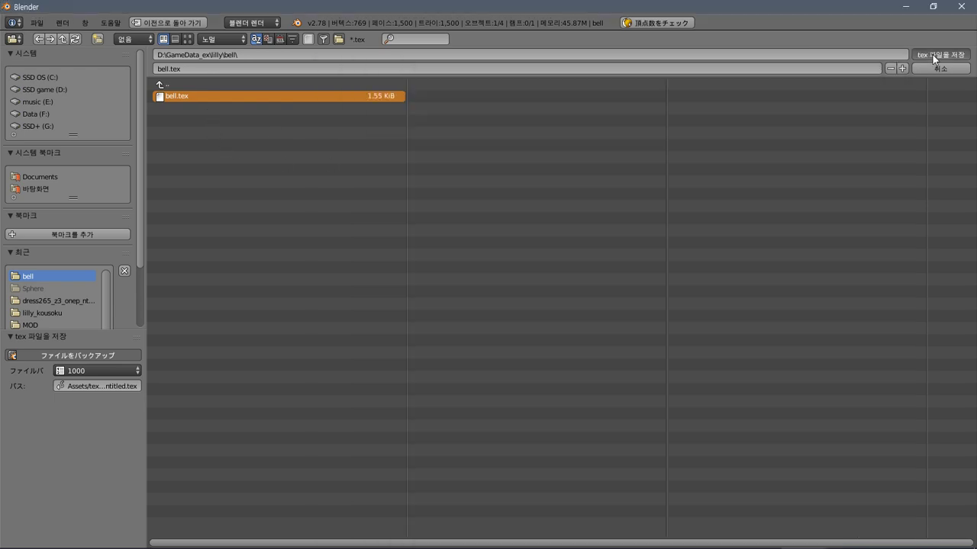
scroll(386, 377, "down", 1)
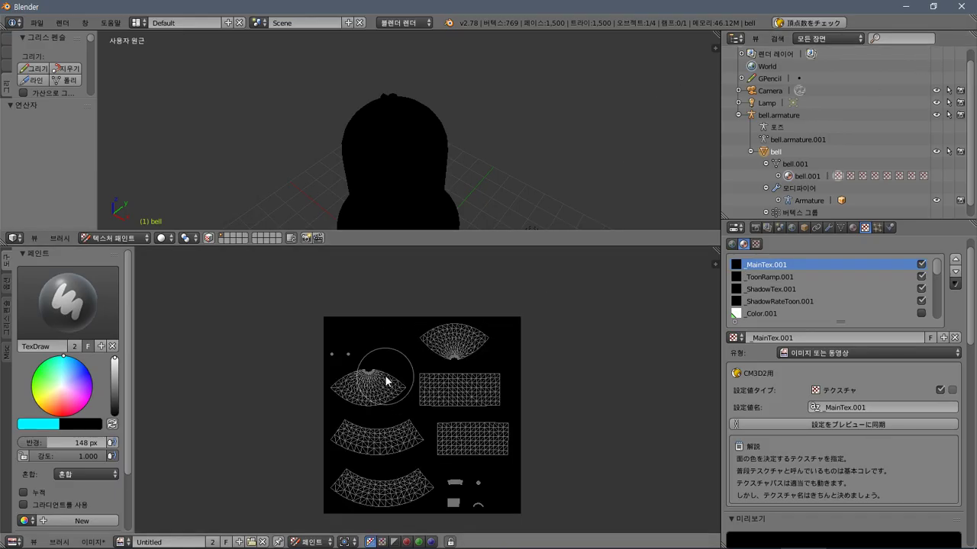
mouse_move(386, 377)
middle_mouse_down()
mouse_move(358, 339)
mouse_move(359, 371)
middle_mouse_up()
scroll(381, 389, "up", 1)
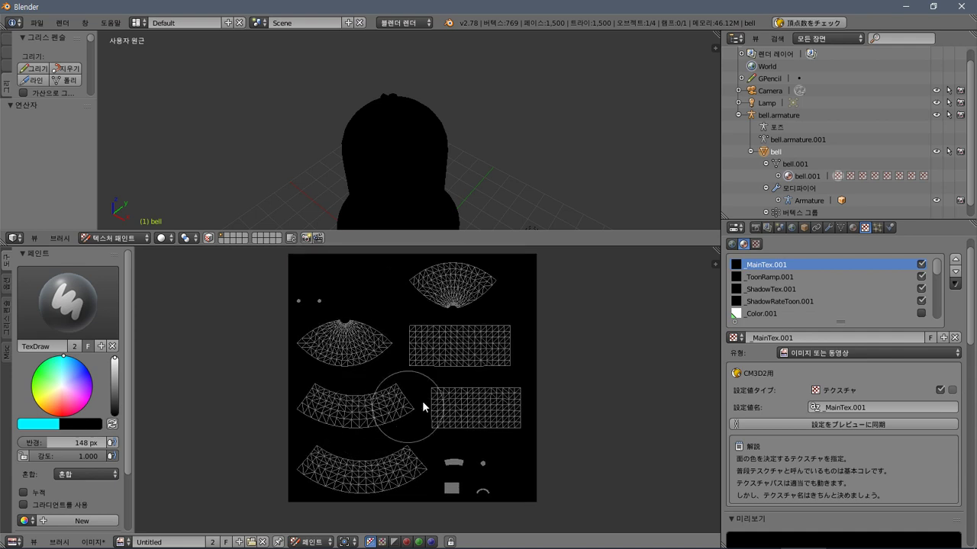
Examine the settings of the bell material's _MainTex.001, _ToonRamp.001 and _ShadowTex.001 textures.
left_click(793, 290)
left_click(792, 277)
left_click(792, 265)
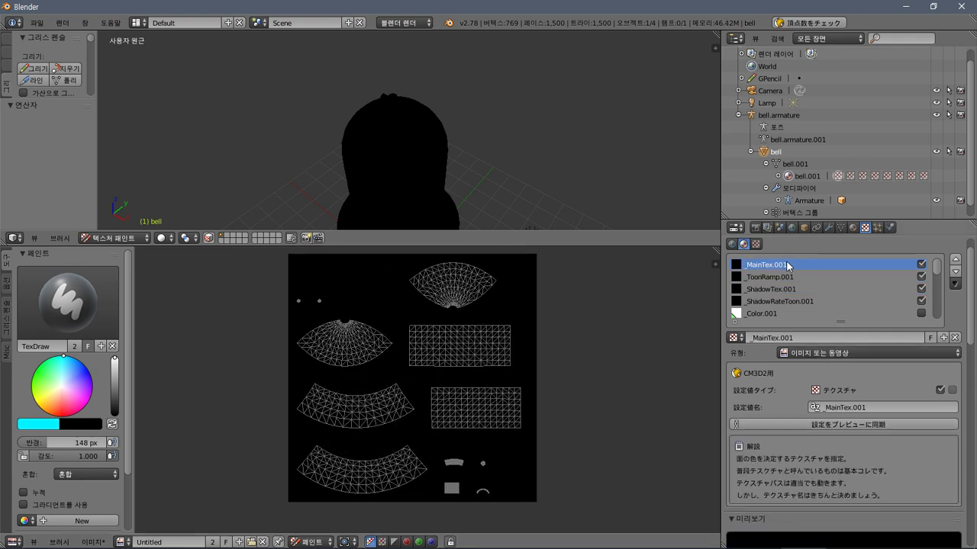
left_click(38, 23)
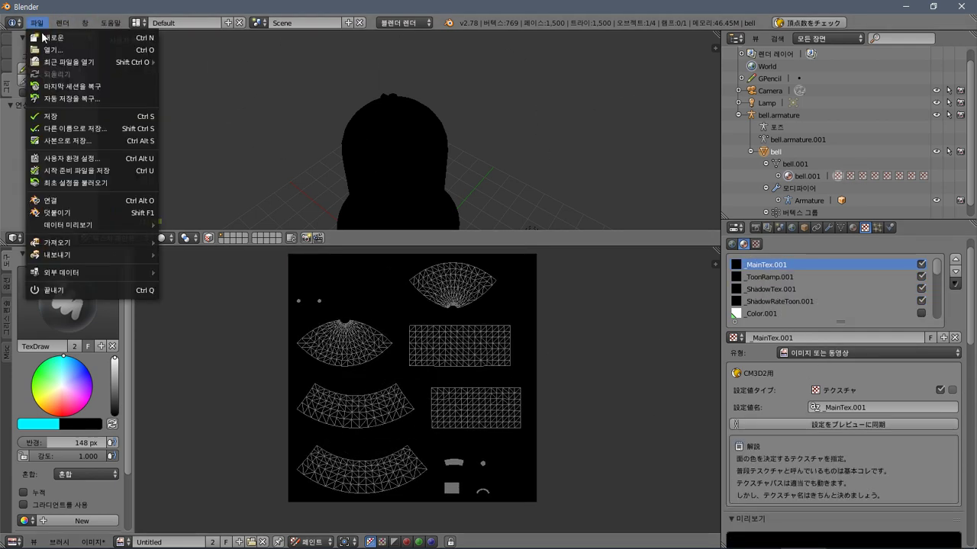
mouse_move(107, 243)
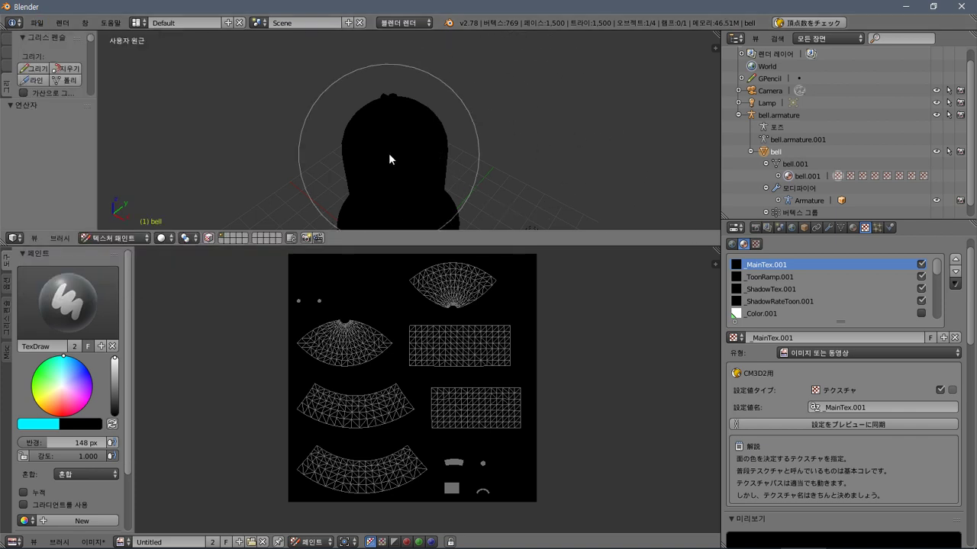
left_click(786, 277)
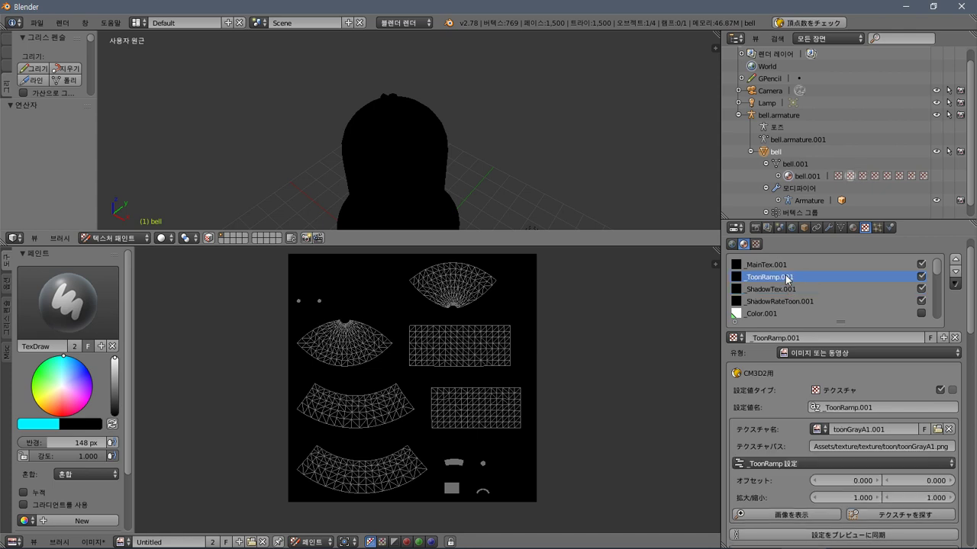
left_click(784, 267)
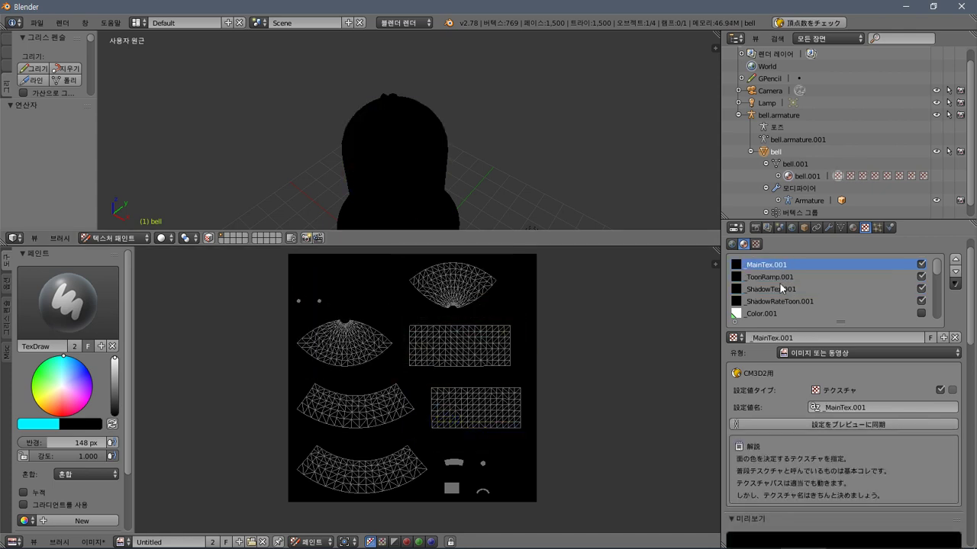
right_click(780, 287)
right_click(825, 264)
mouse_move(827, 268)
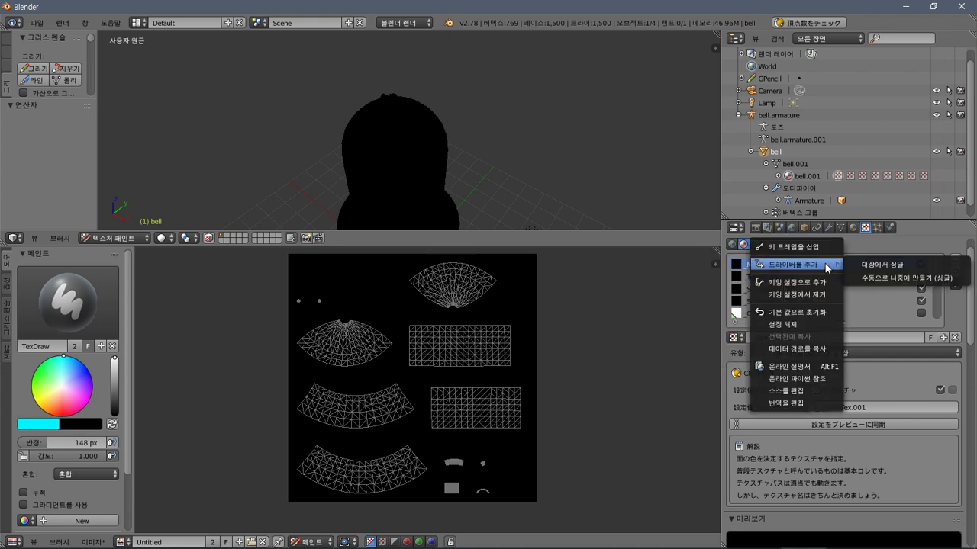
left_click(828, 308)
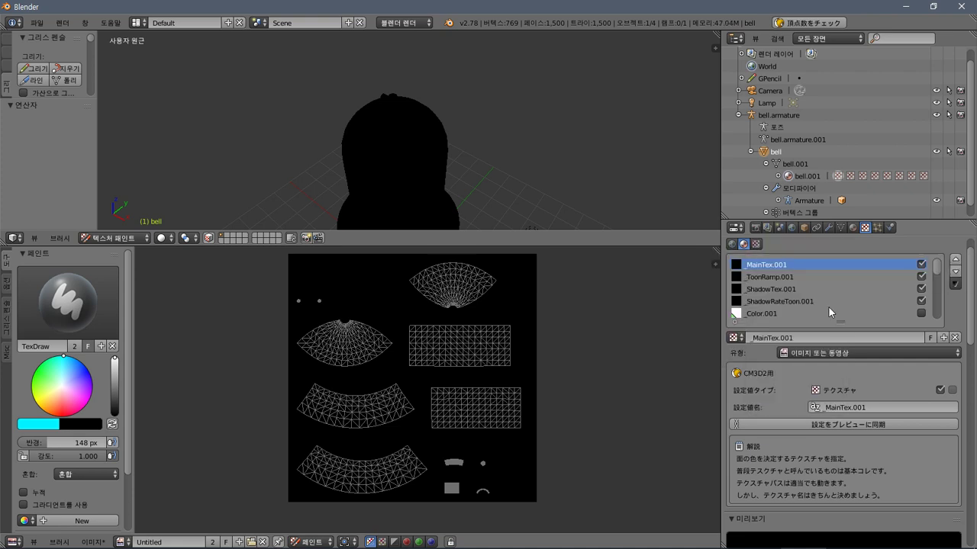
left_click(785, 276)
right_click(784, 274)
left_click(784, 272)
left_click(784, 287)
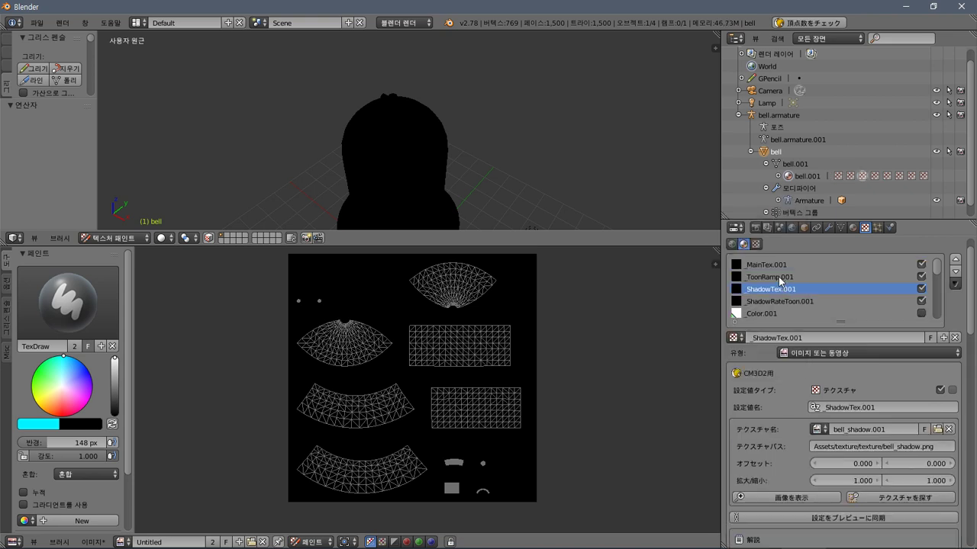
left_click(779, 278)
left_click(777, 277)
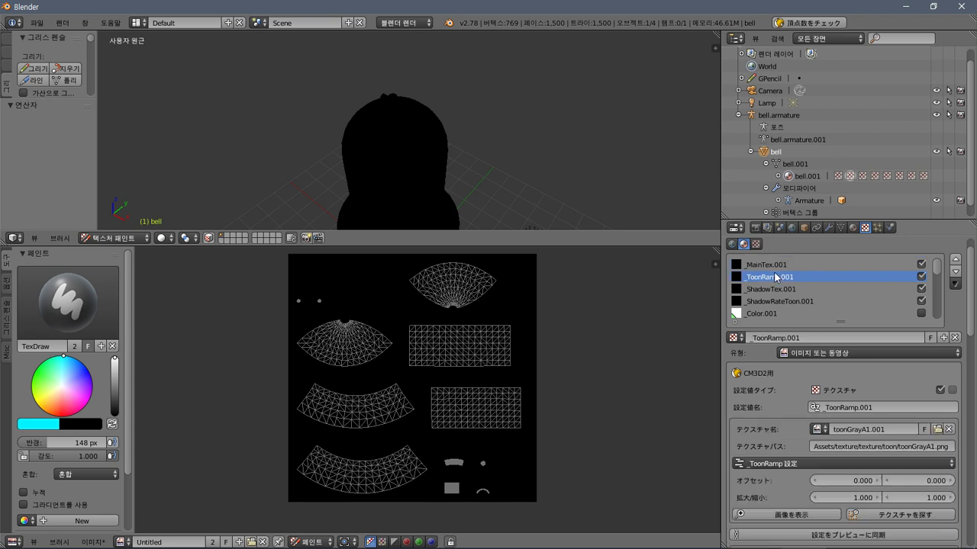
Sync the _MainTex.001 settings to the preview, and assign the existing _MainTex texture to that slot instead.
left_click(777, 266)
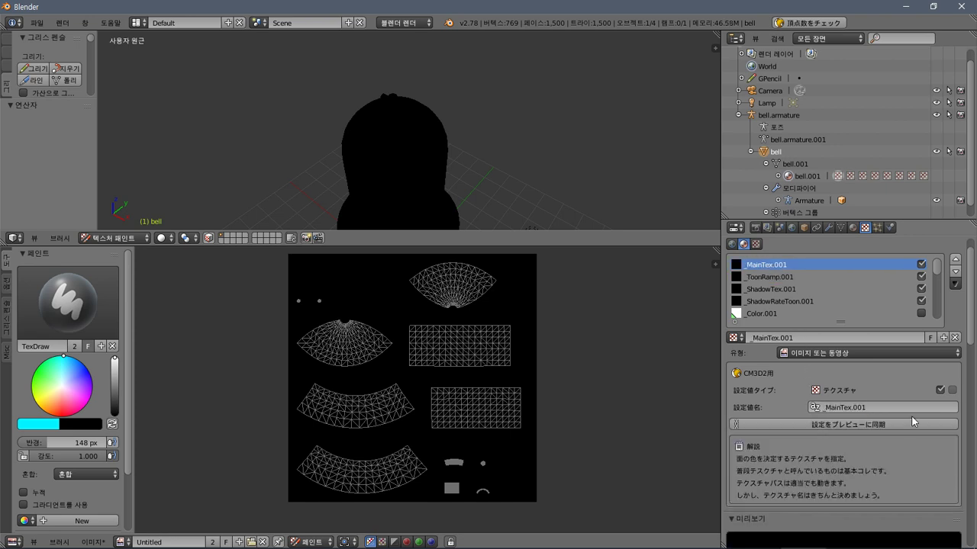
left_click(890, 422)
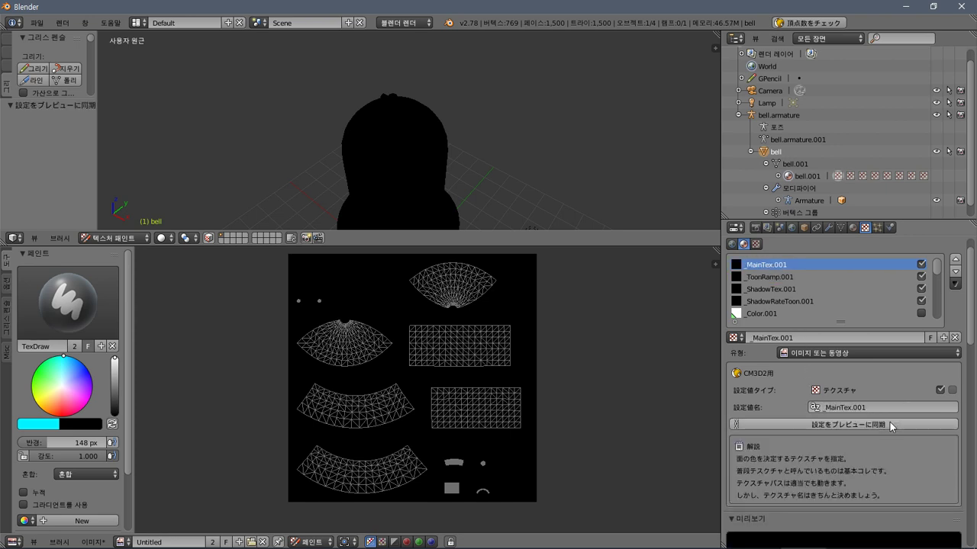
left_click(777, 279)
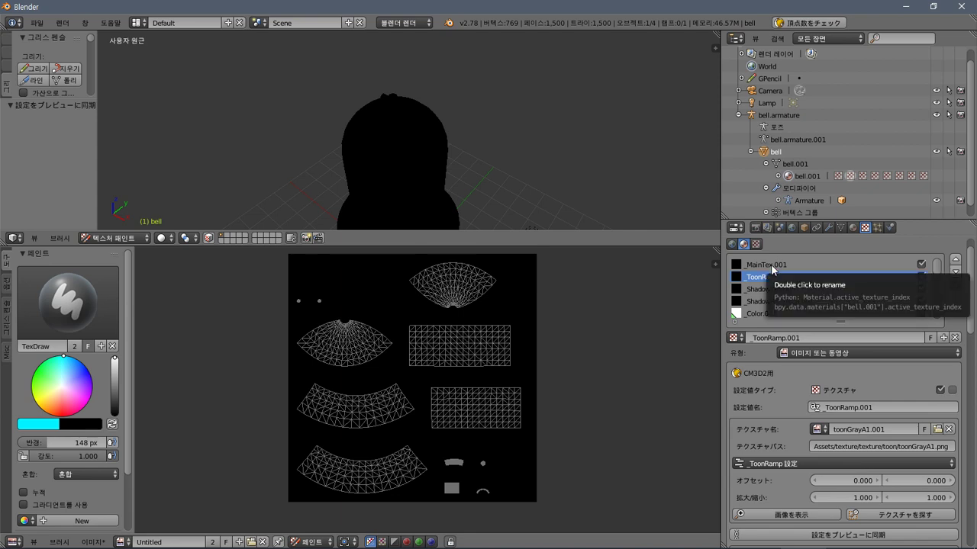
left_click(773, 267)
left_click(776, 278)
left_click(773, 267)
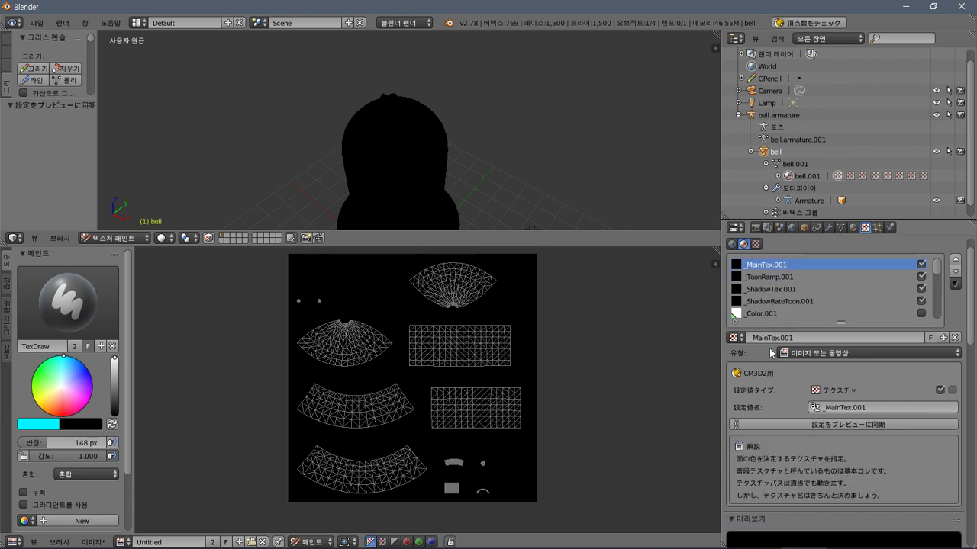
left_click(734, 337)
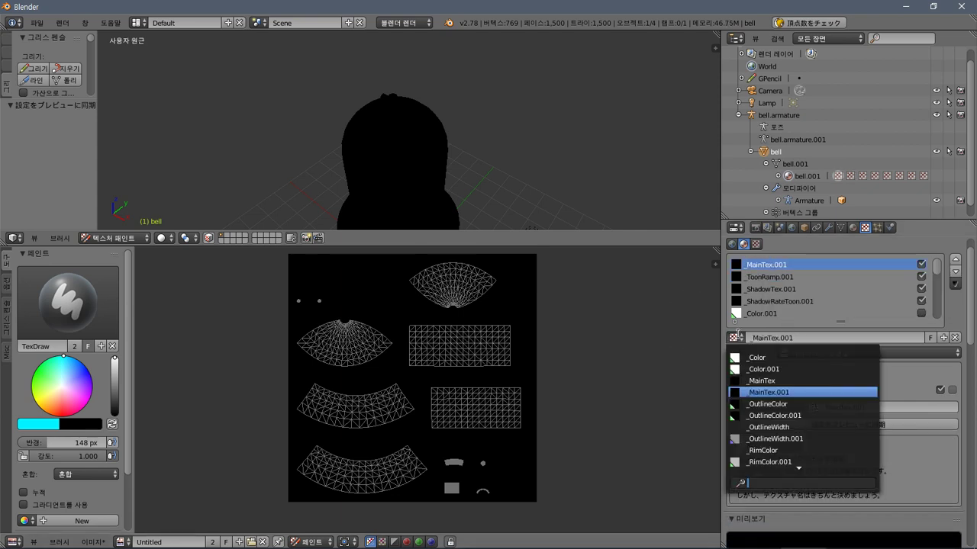
left_click(812, 381)
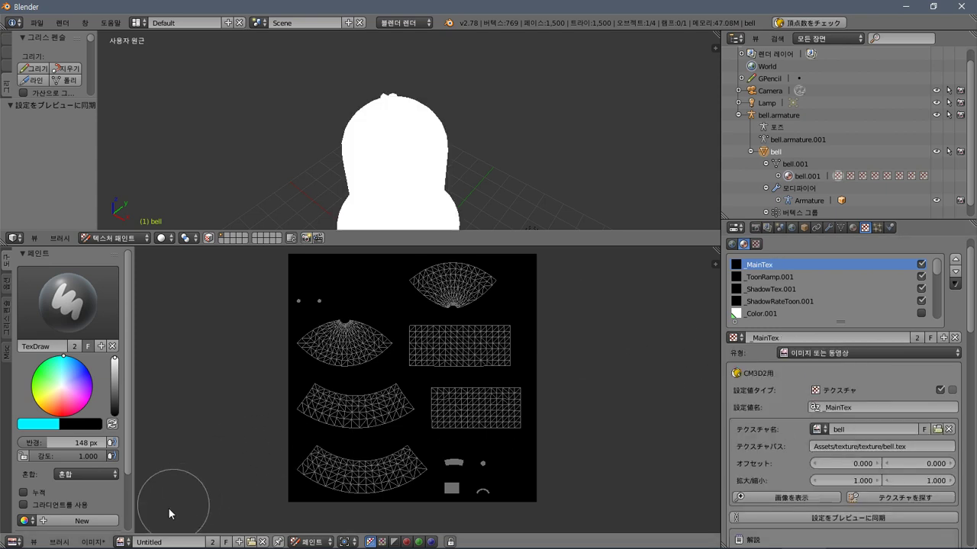
Show the bell image behind the UV layout and reload it from its file.
left_click(121, 541)
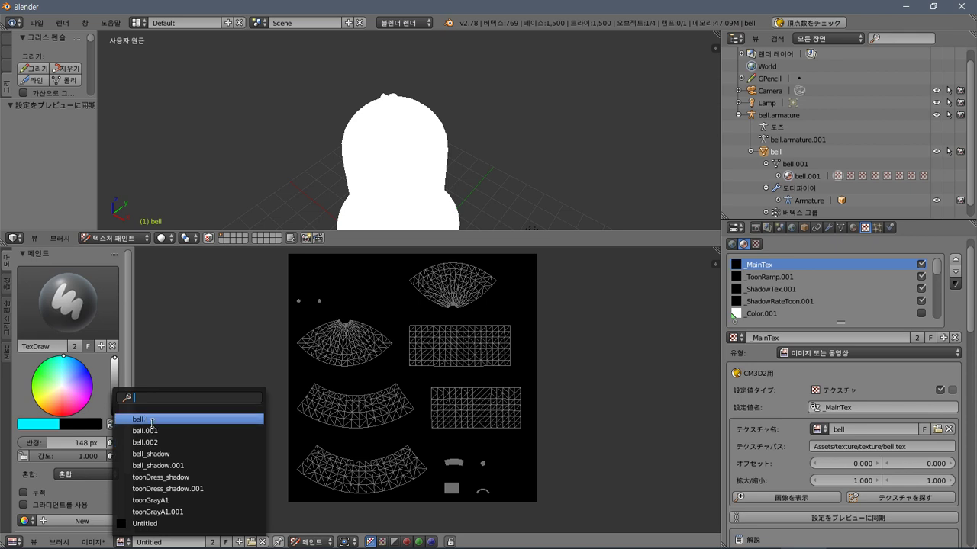
left_click(164, 372)
scroll(438, 358, "up", 6)
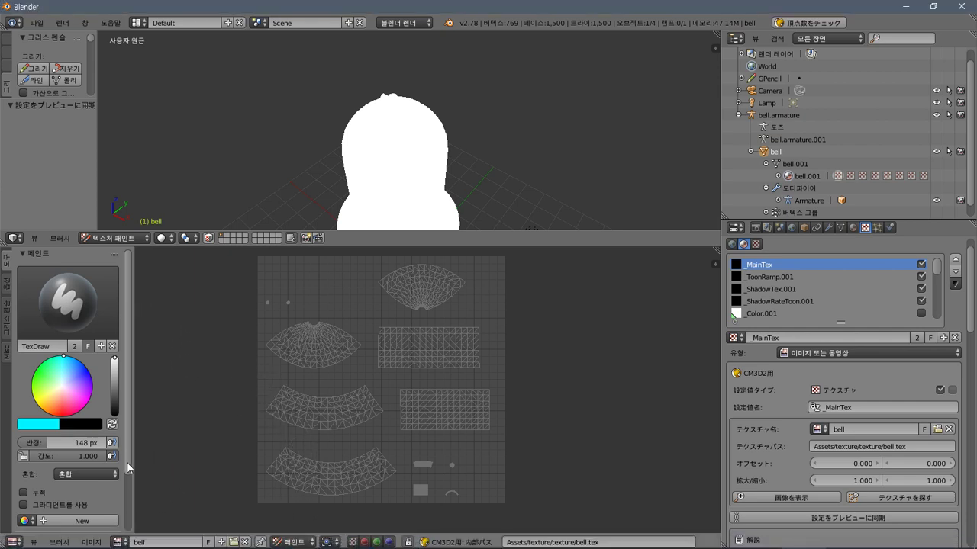
left_click(95, 543)
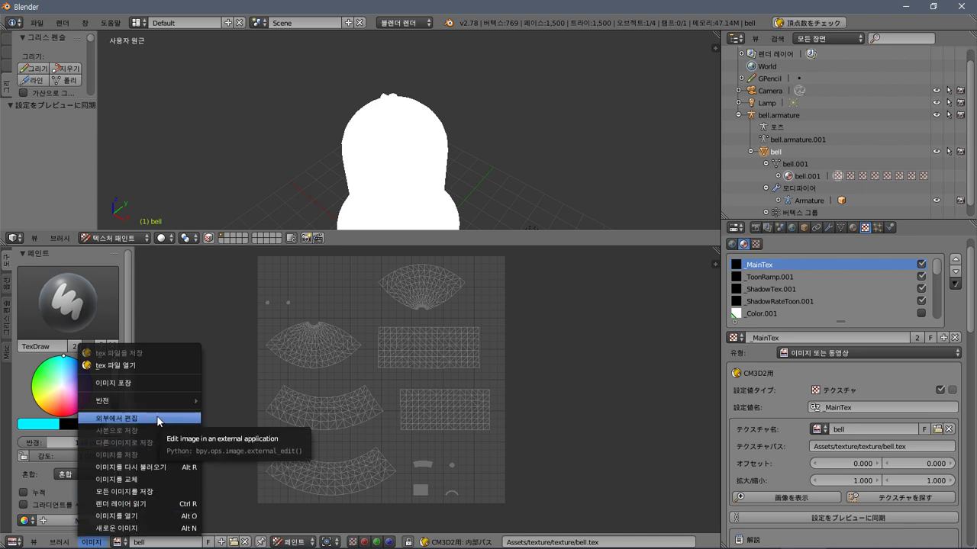
left_click(162, 466)
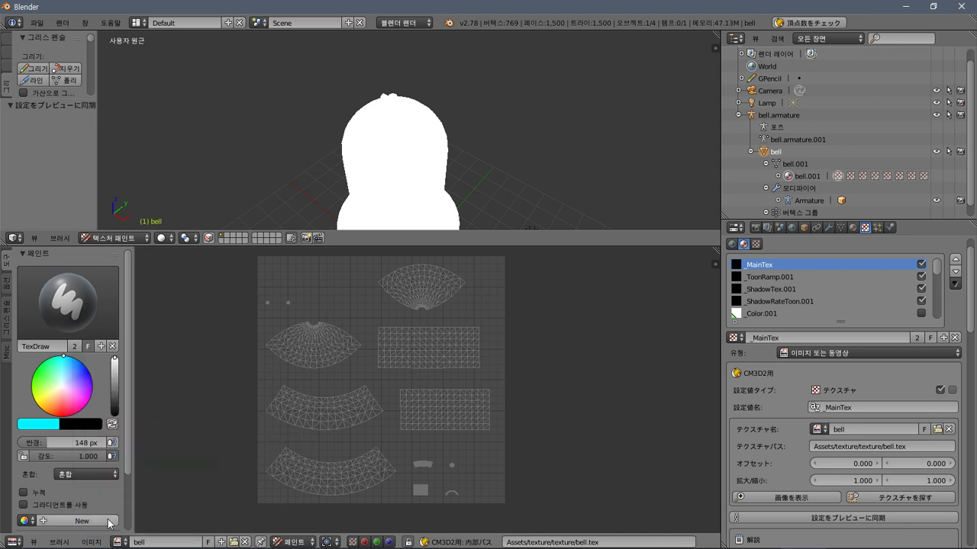
left_click(95, 543)
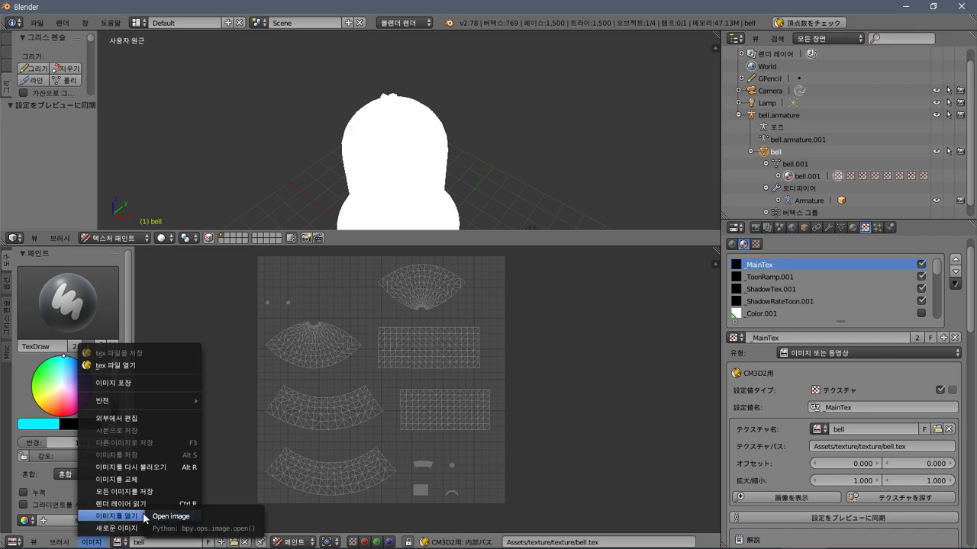
left_click(145, 517)
left_click(58, 276)
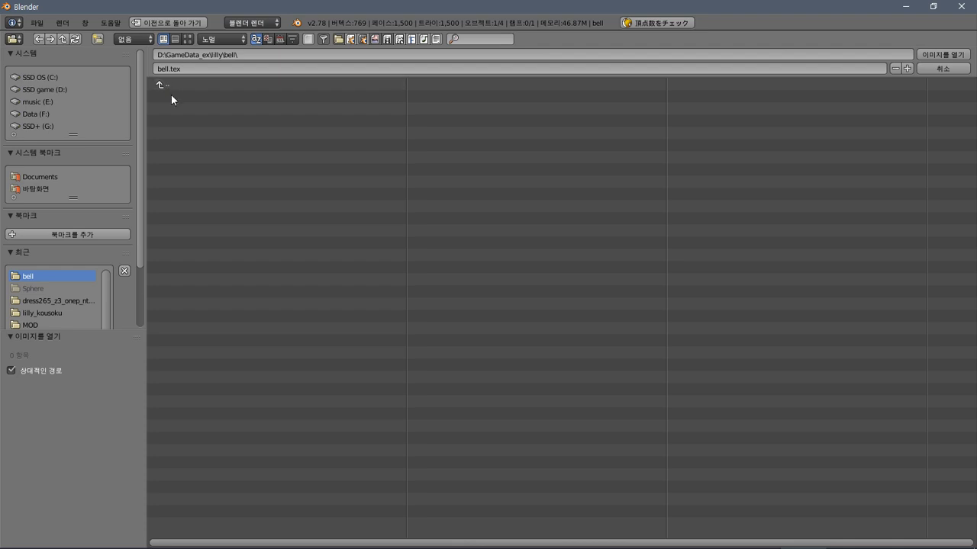
key("Escape")
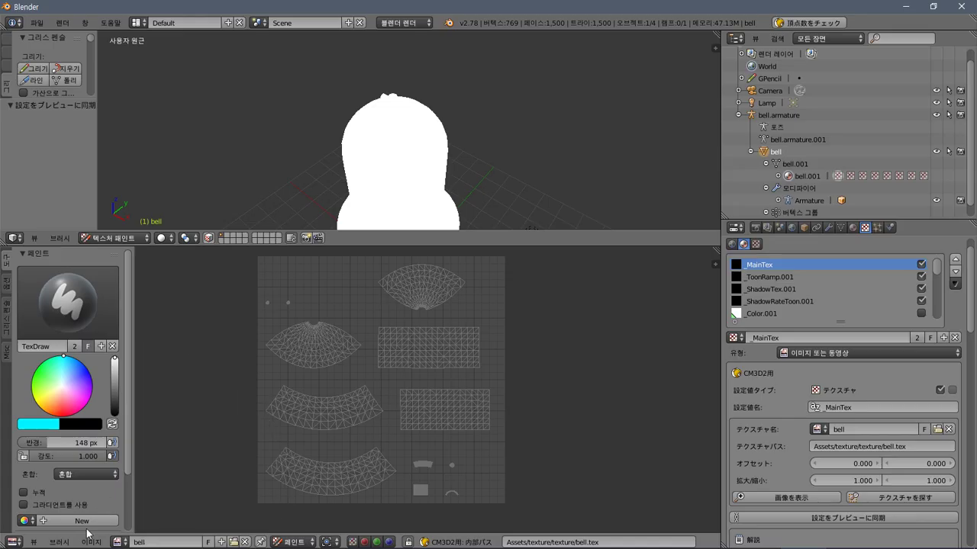
Open bell.tex from the recent bell folder as a tex image behind the UV layout.
left_click(91, 542)
left_click(114, 364)
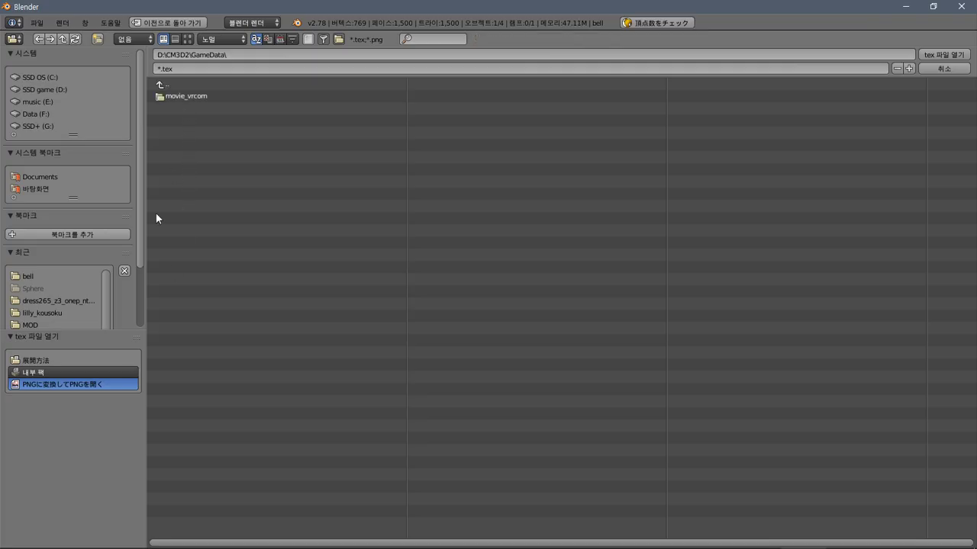
left_click(41, 277)
double_click(182, 99)
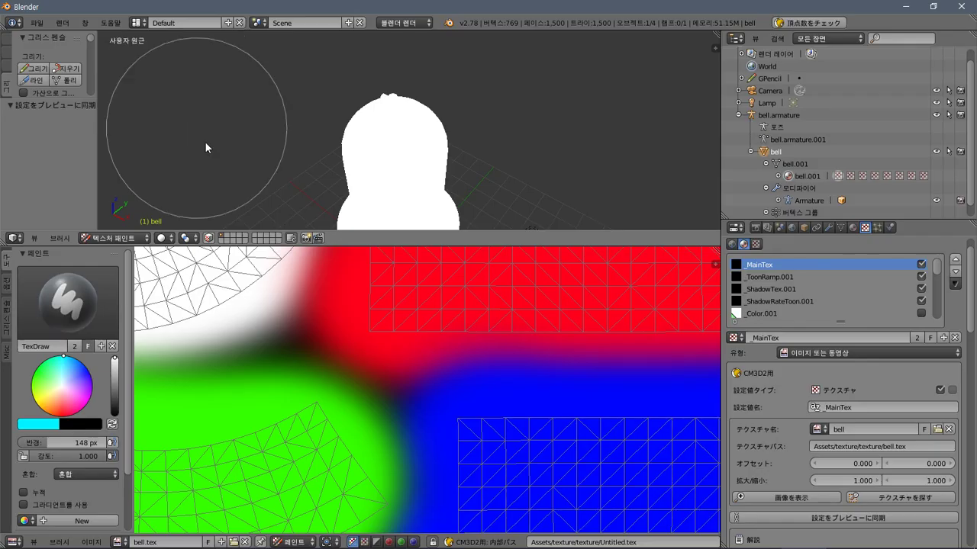
scroll(336, 389, "down", 5)
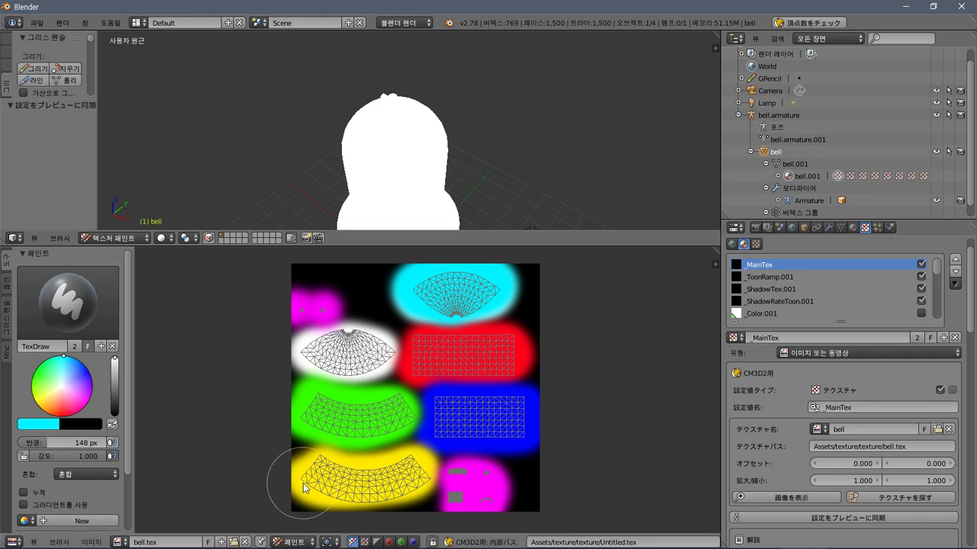
Assign the bell.tex image to the _MainTex texture and inspect the coloured bell in the 3D view.
left_click(817, 430)
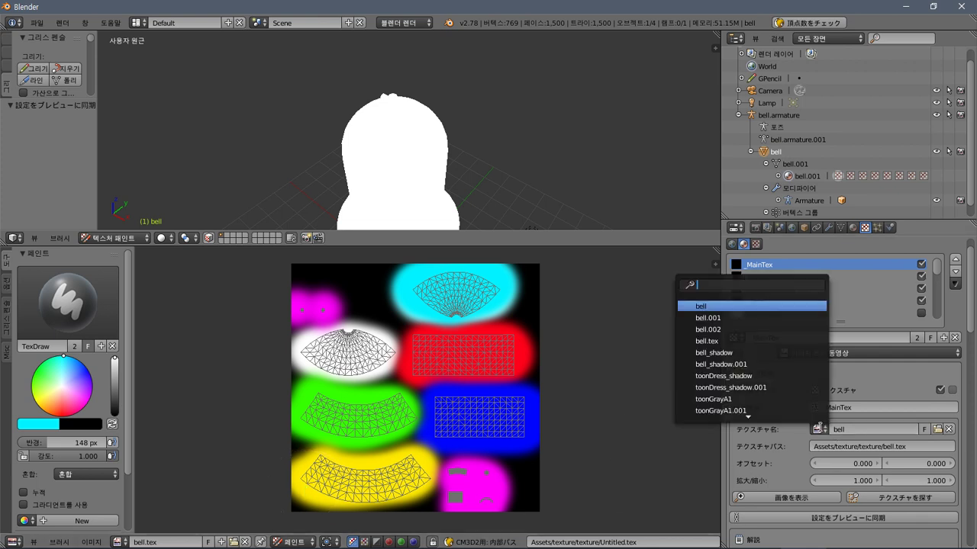
left_click(775, 341)
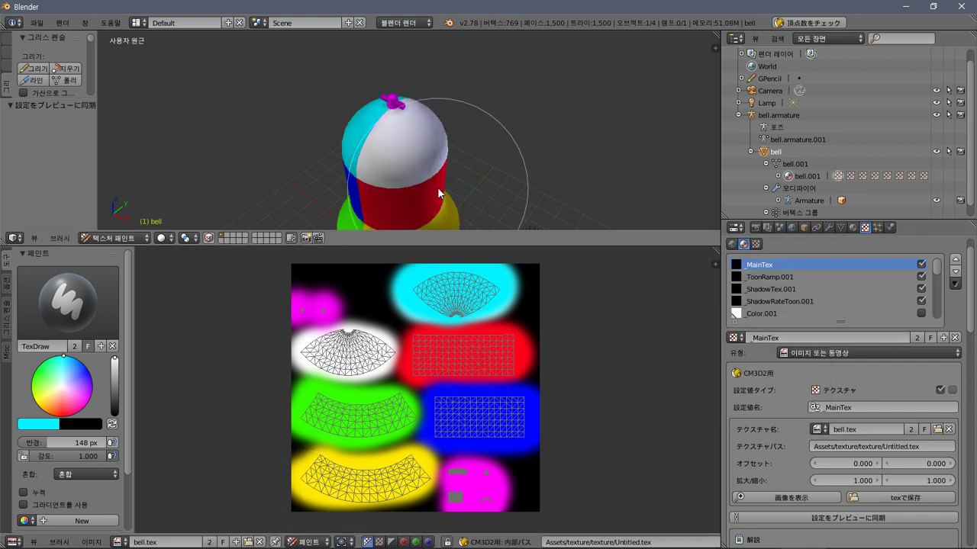
scroll(499, 157, "up", 2)
middle_click_drag(500, 157, 447, 165)
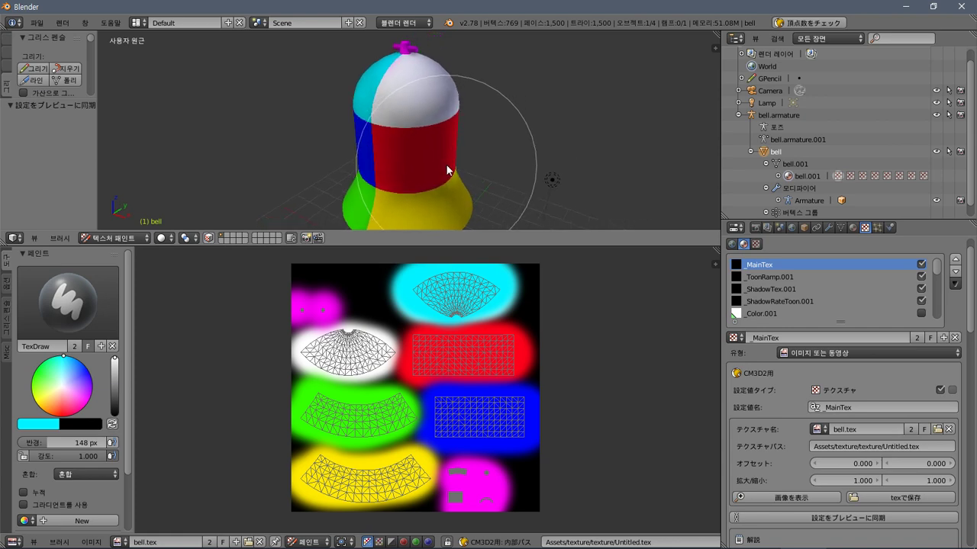
Switch to File Explorer and open bell.menu from the bell mod folder in the [CM3D2]menu編集.exe editor.
left_click(11, 540)
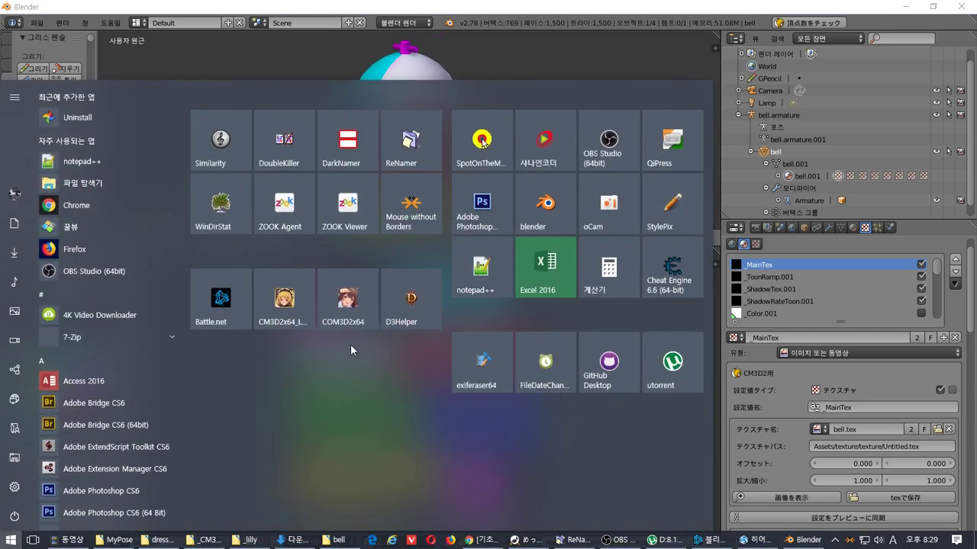
key("Escape")
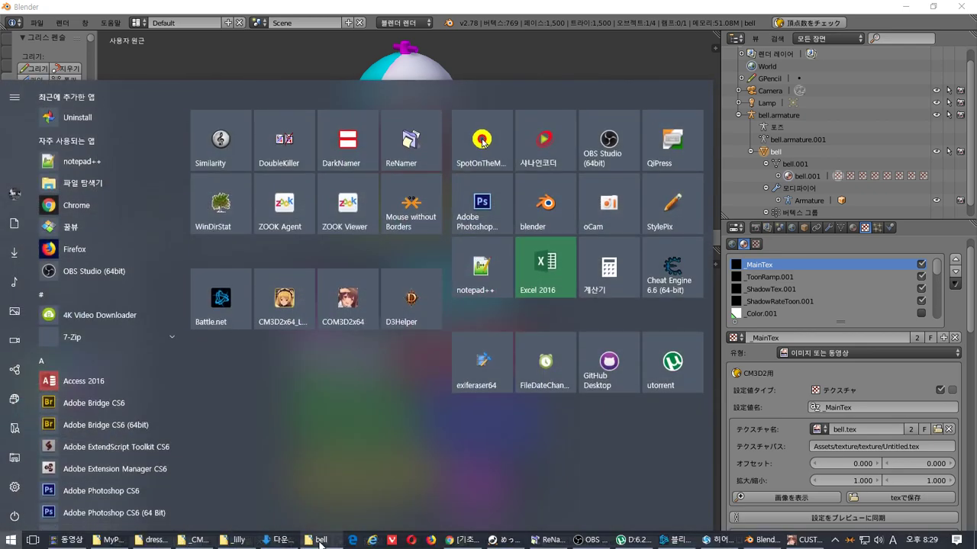
left_click(313, 540)
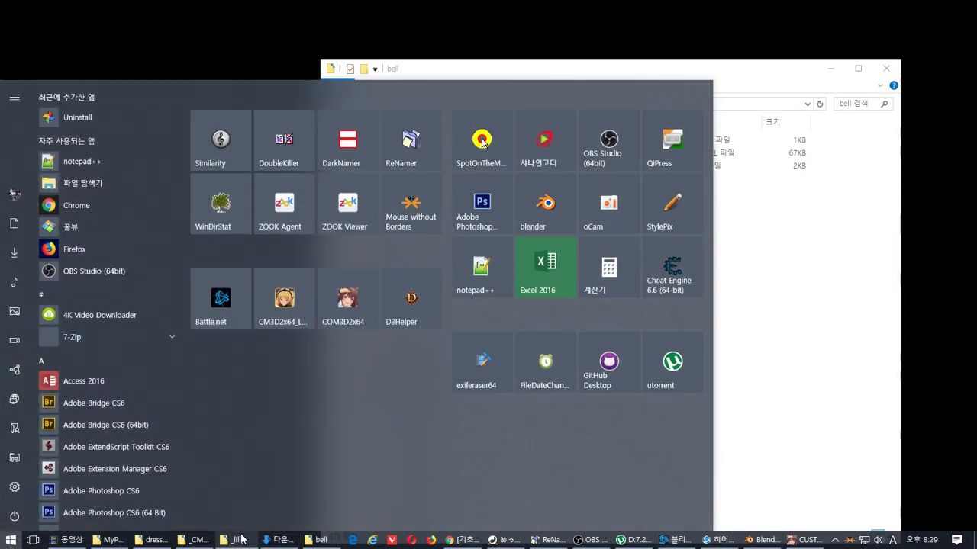
left_click(200, 541)
left_click(541, 137)
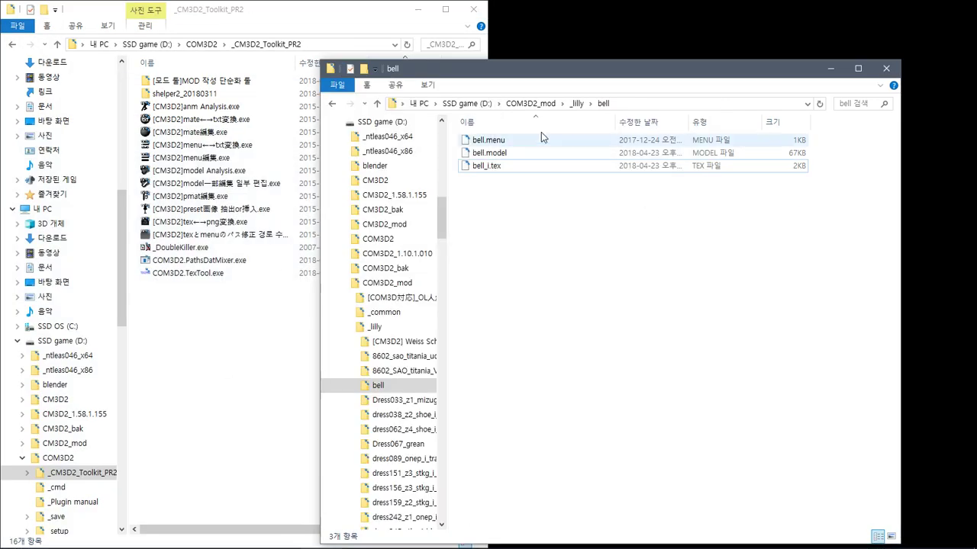
left_click_drag(541, 137, 235, 155)
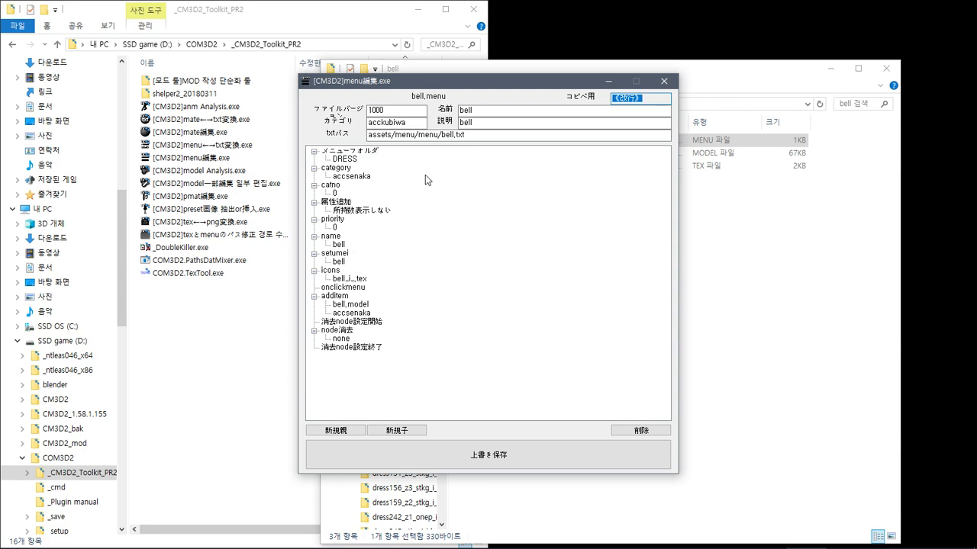
left_click_drag(428, 81, 189, 135)
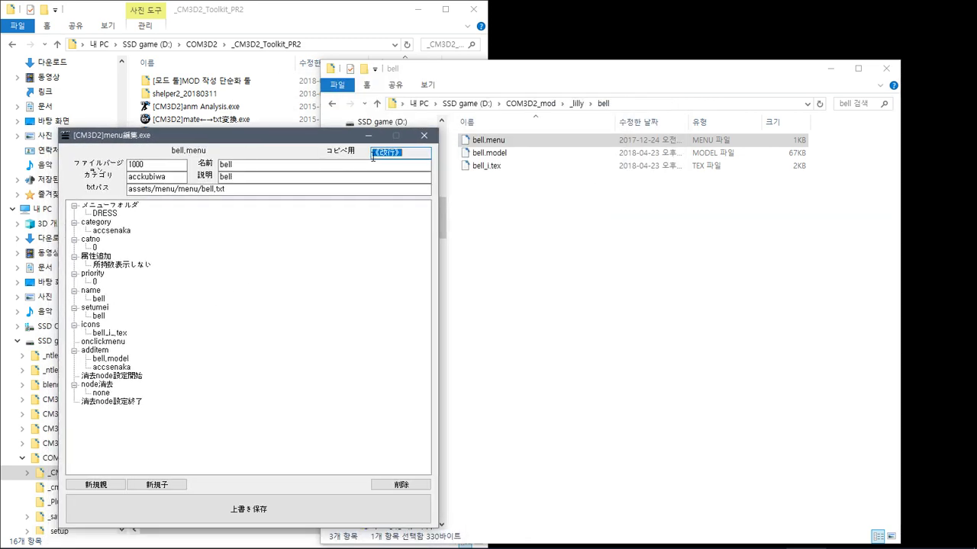
Change the icons entry of bell.menu to bell_i.tex, overwrite the file and close the editor.
left_click(479, 165)
key("F2")
double_click(111, 333)
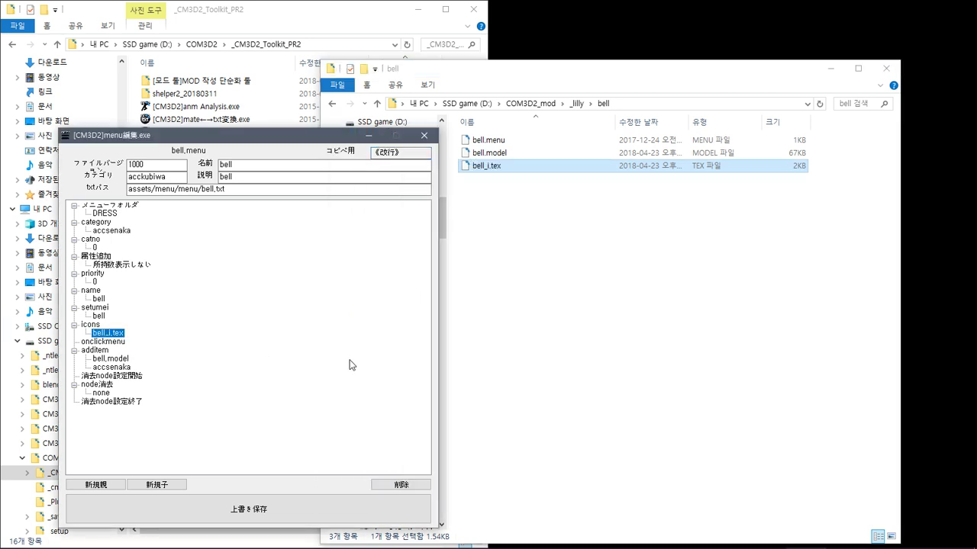
left_click(282, 497)
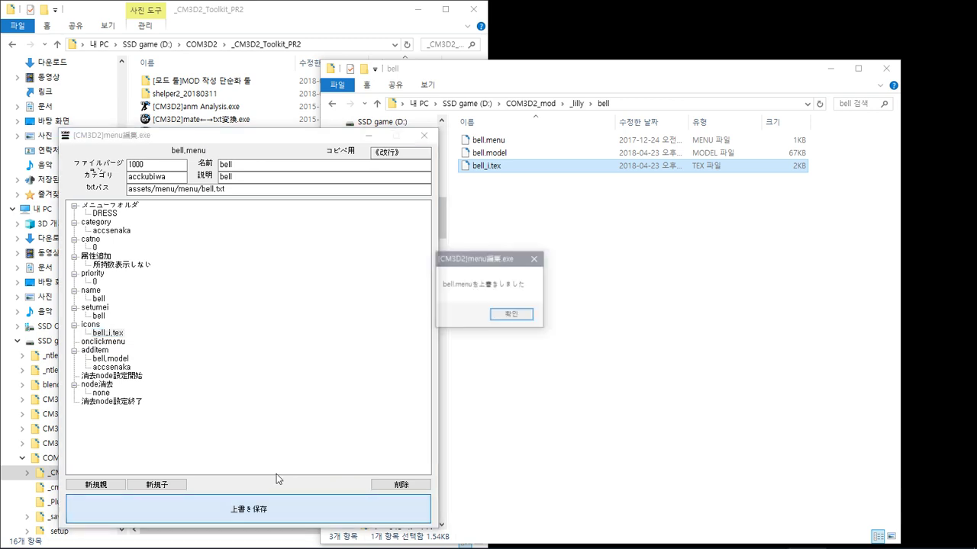
left_click(498, 316)
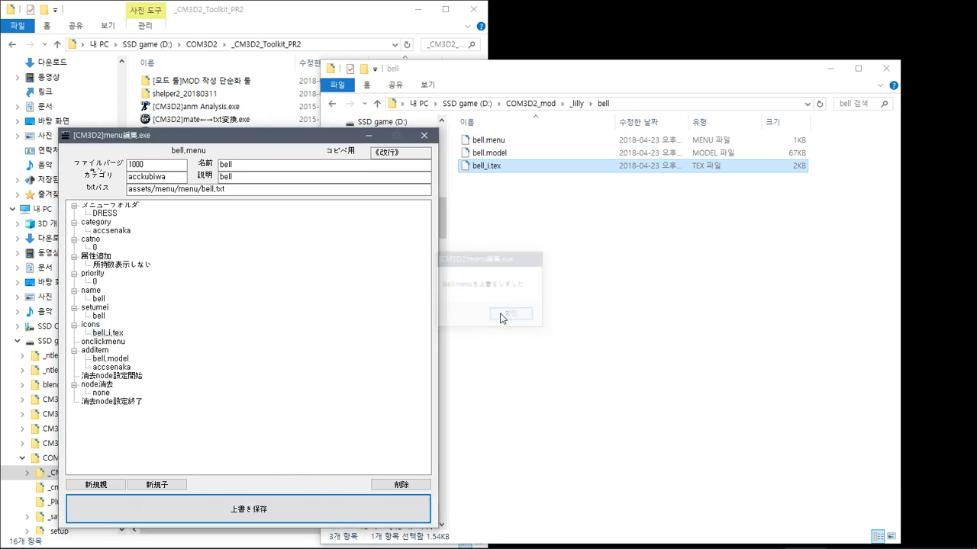
left_click(425, 135)
Return to Blender and save the painted image as bell.tex in D:\COM3D2_mod\_lilly\bell.
key("alt+Tab")
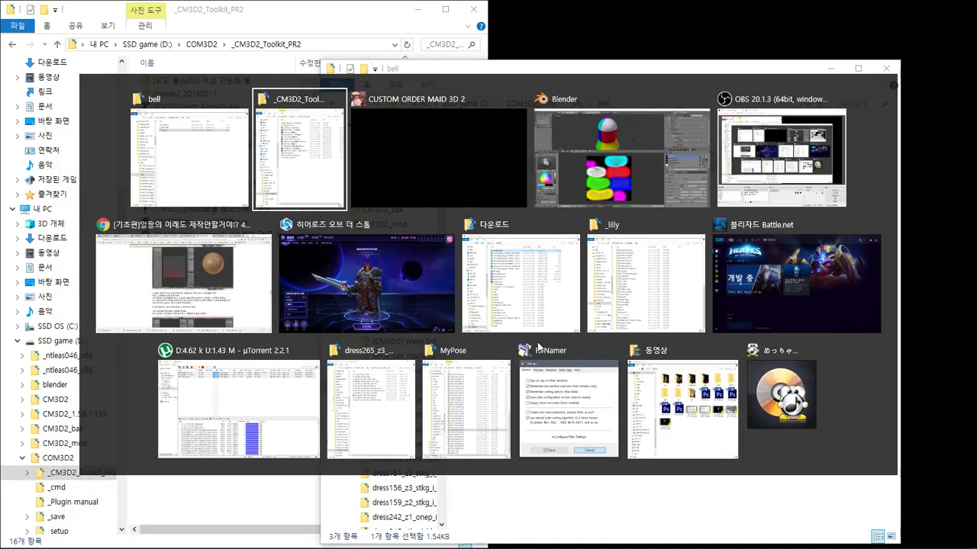
left_click(559, 179)
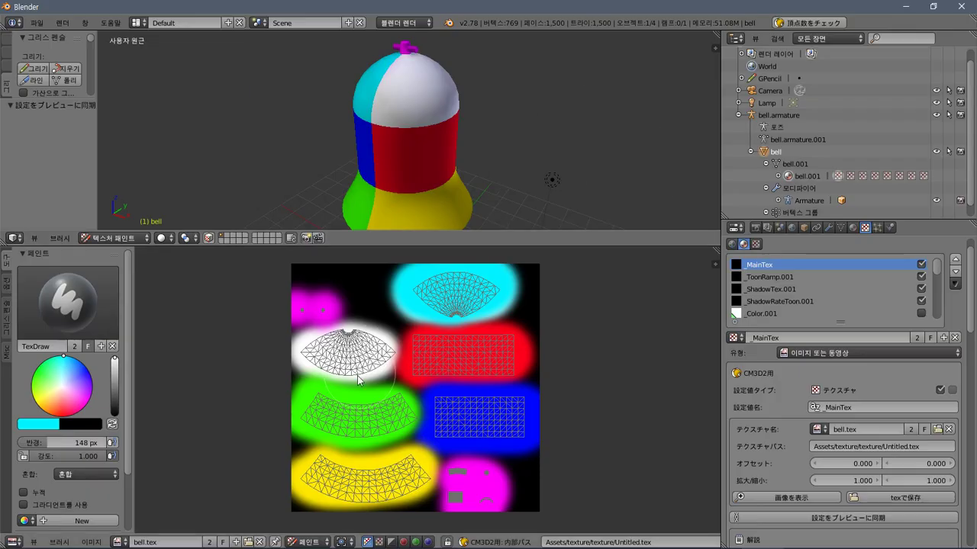
left_click(96, 543)
left_click(146, 353)
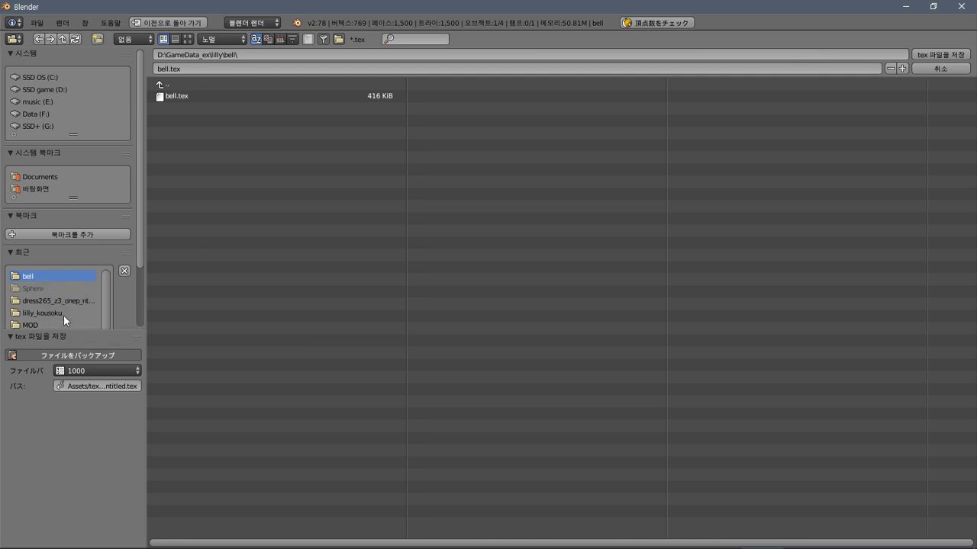
key("alt+Tab")
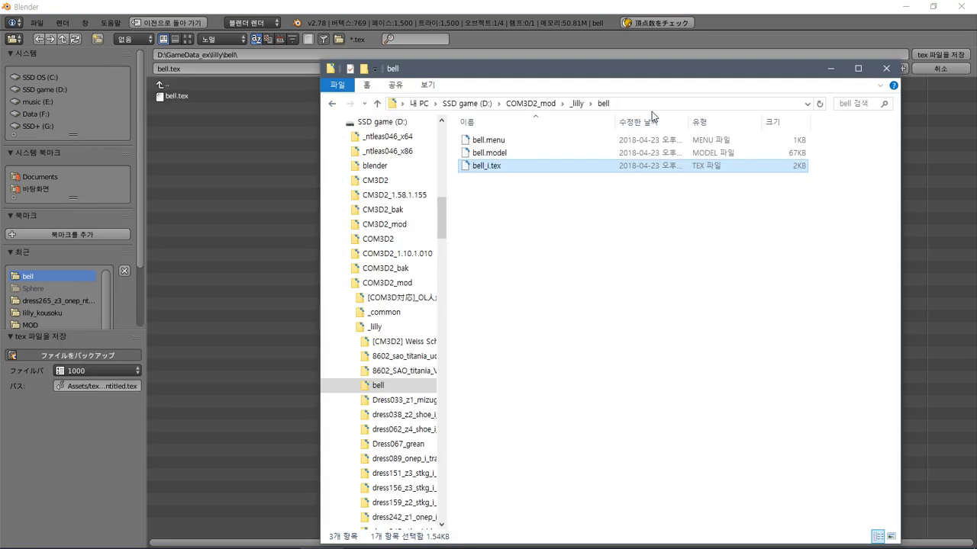
left_click(635, 103)
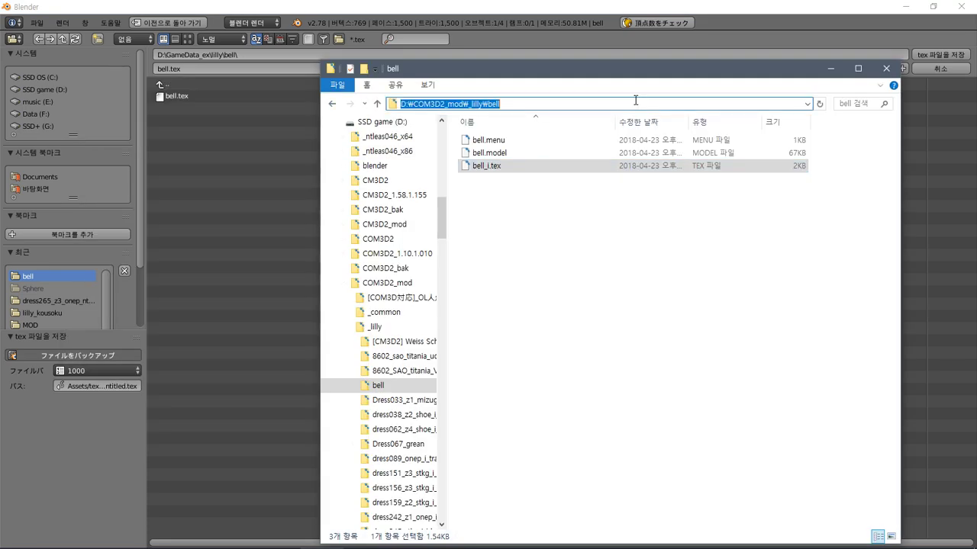
left_click(210, 57)
type("D:\\COM3D2_mod\\_lilly\\bell")
key("Return")
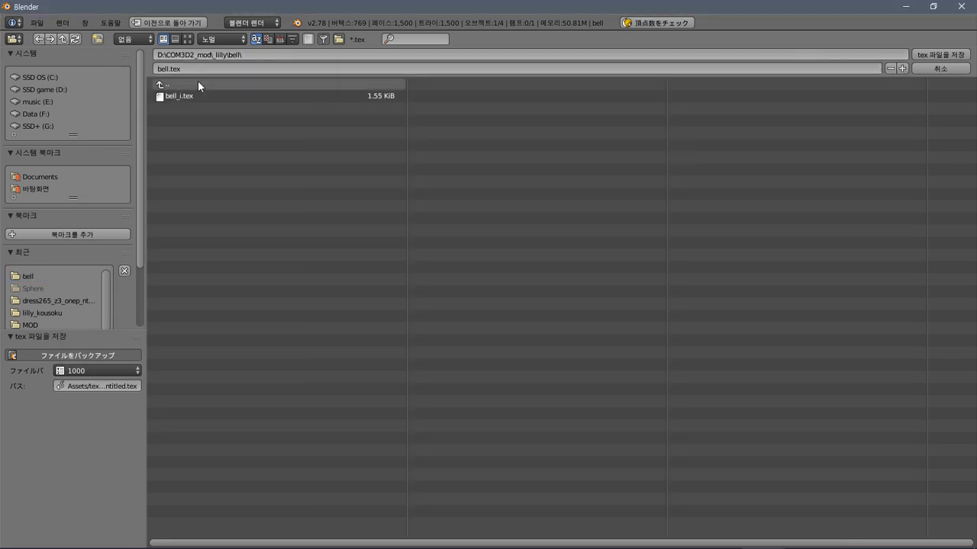
left_click(951, 57)
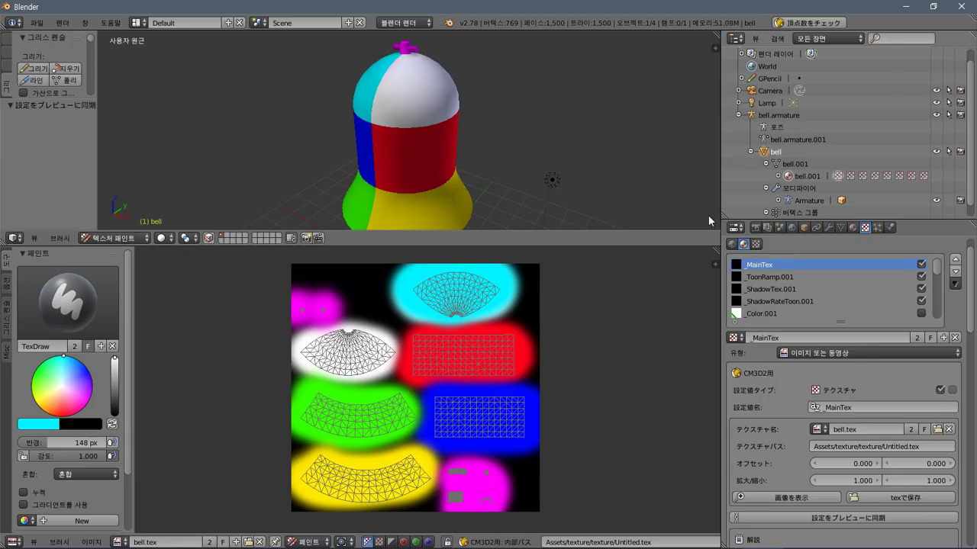
Switch to File Explorer and check the files in the bell mod folder and the _CM3D2_Toolkit_PR2 folder.
key("alt+Tab")
key("alt+Tab")
key("alt+Tab")
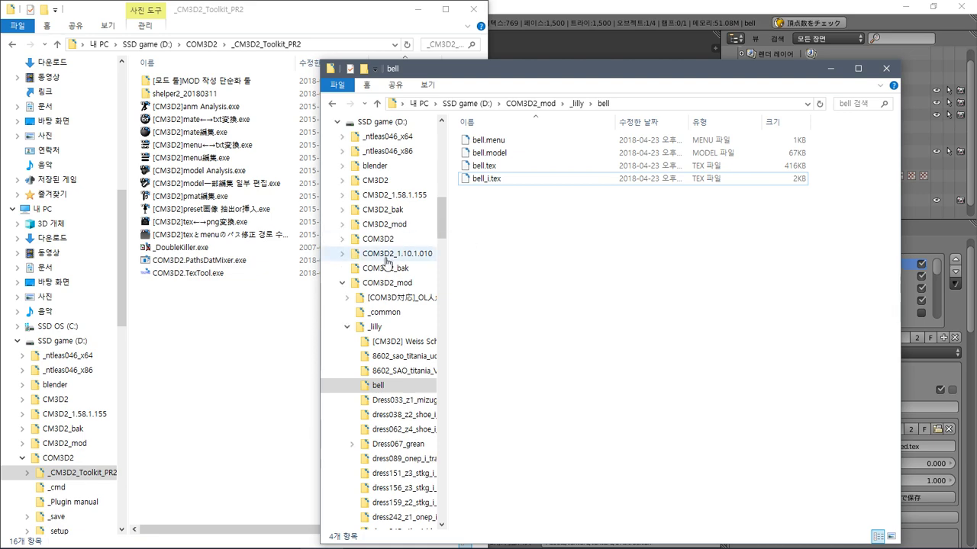
key("alt+Tab")
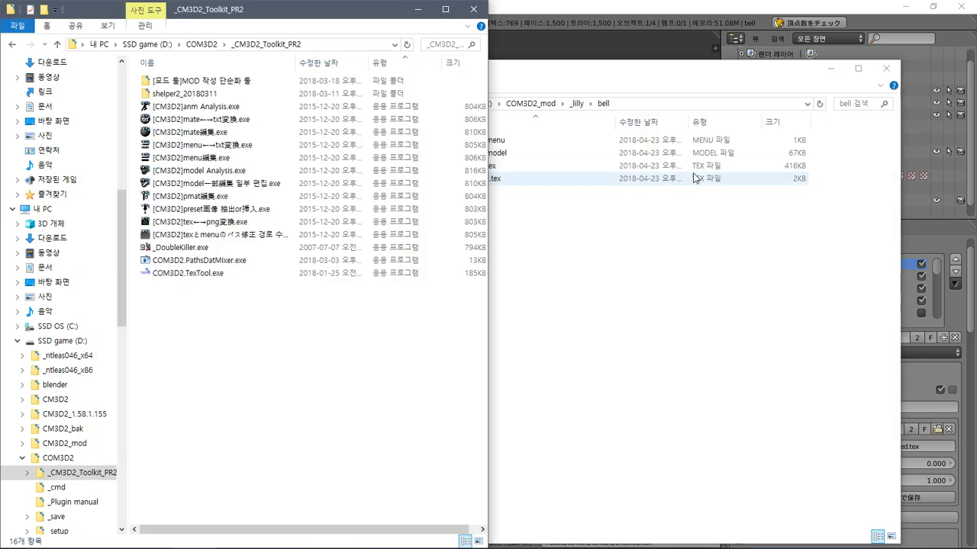
key("alt+Tab")
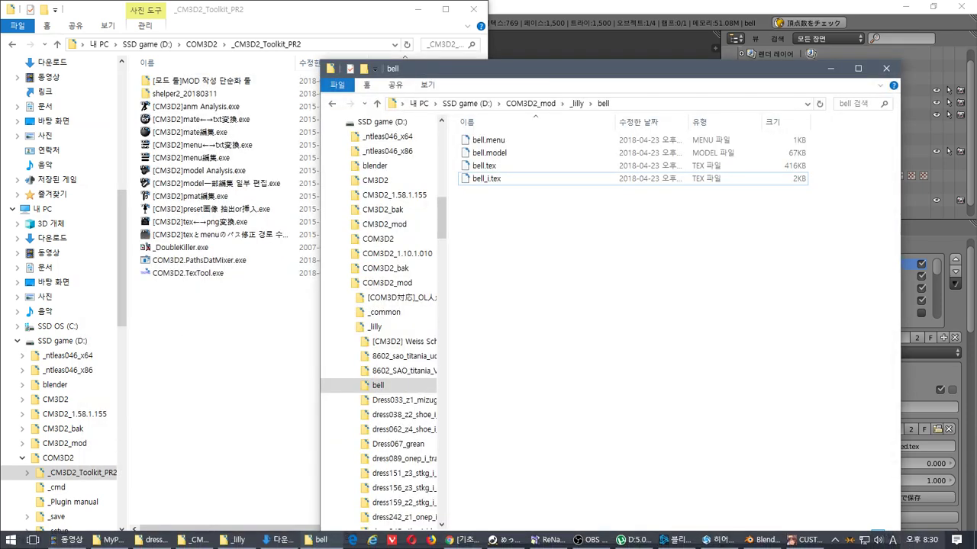
Try to launch the Custom Order Maid 3D 2 game.
right_click(809, 540)
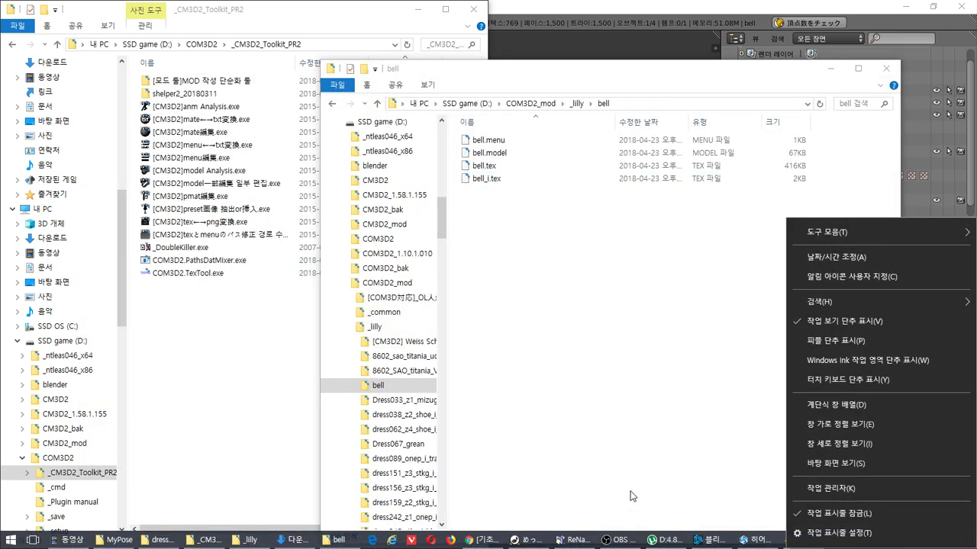
key("Escape")
key("super")
key("Escape")
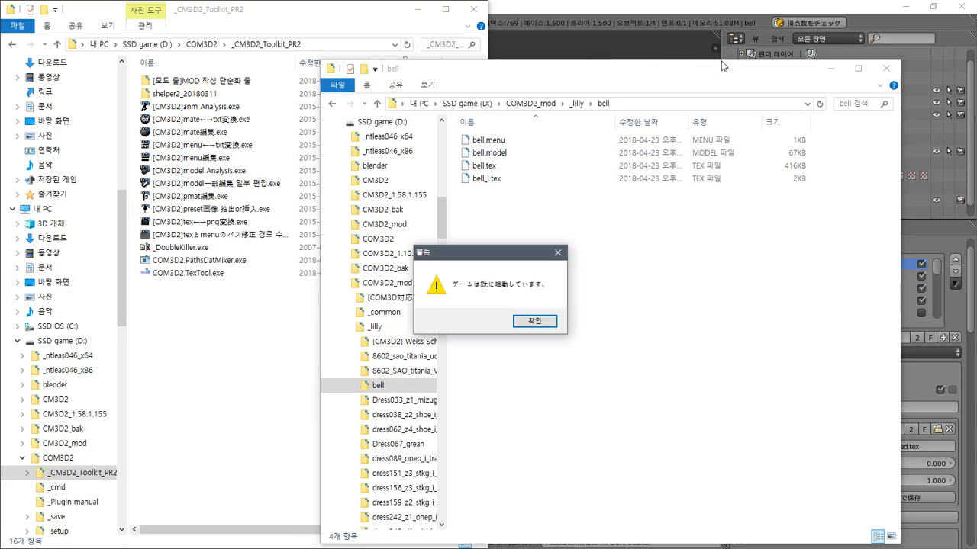
left_click(546, 322)
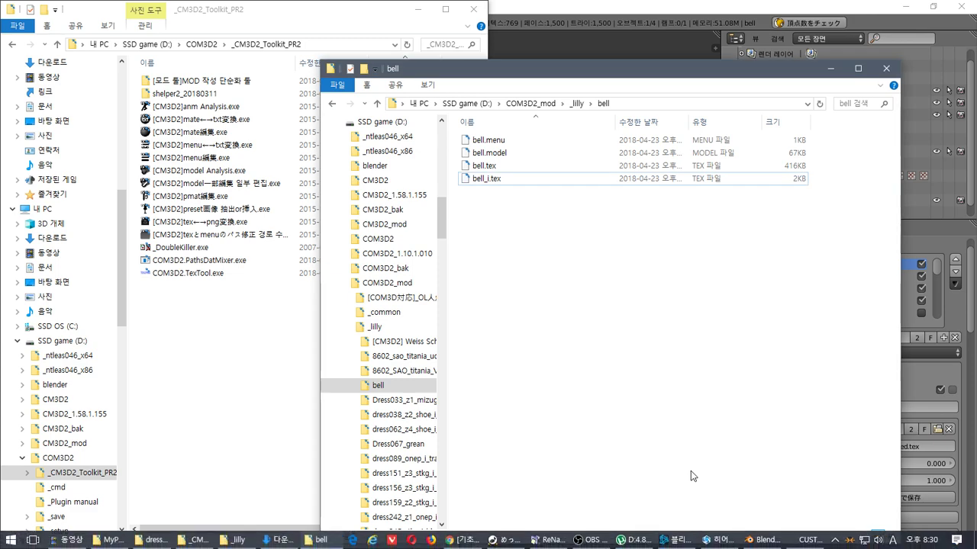
Convert bell.tex and bell_i.tex to PNG with [CM3D2]tex←→png変換.exe and preview the bell_i image.
left_click_drag(629, 73, 747, 58)
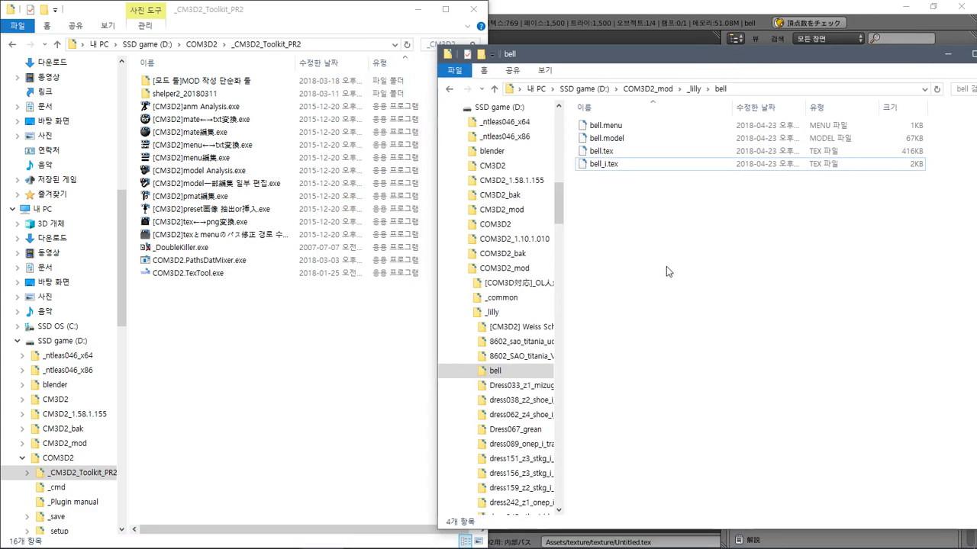
left_click_drag(640, 261, 287, 226)
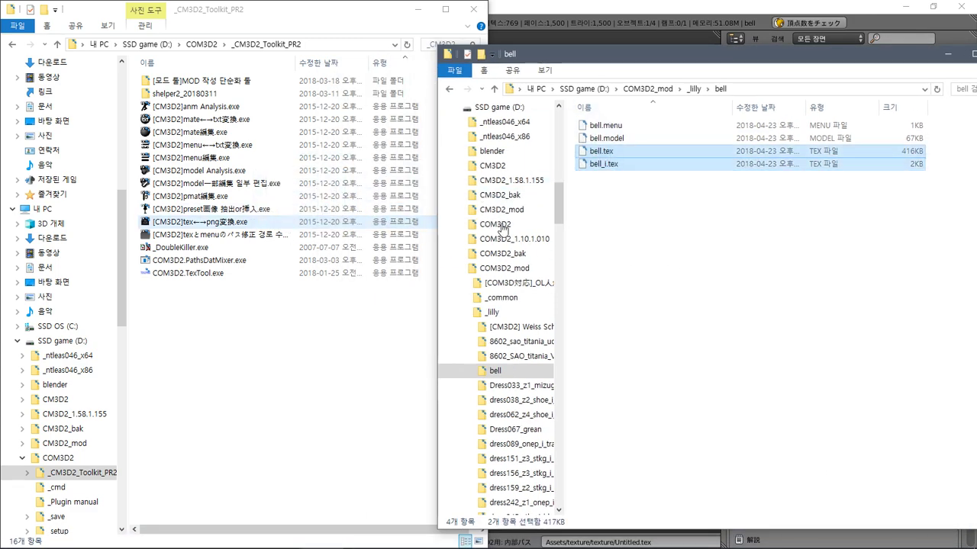
right_click(608, 151)
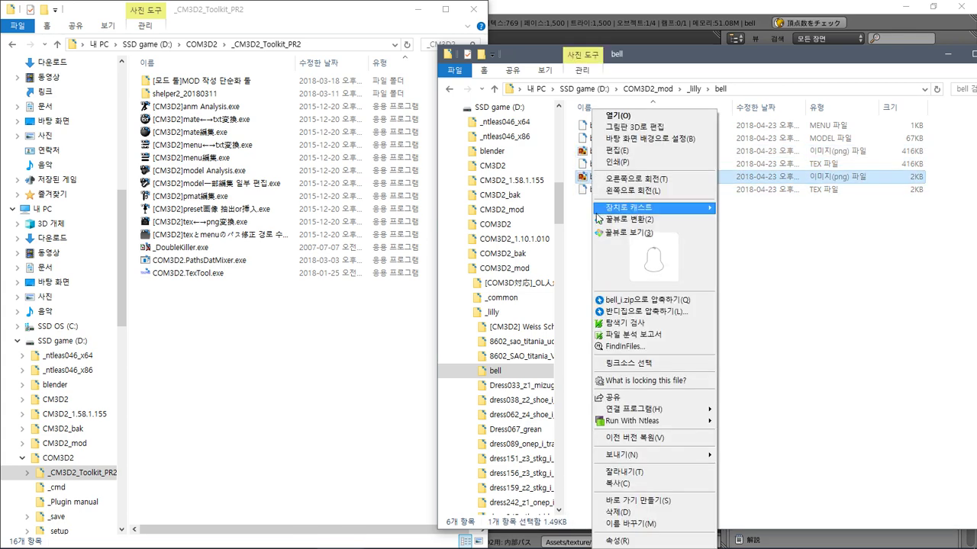
left_click(854, 364)
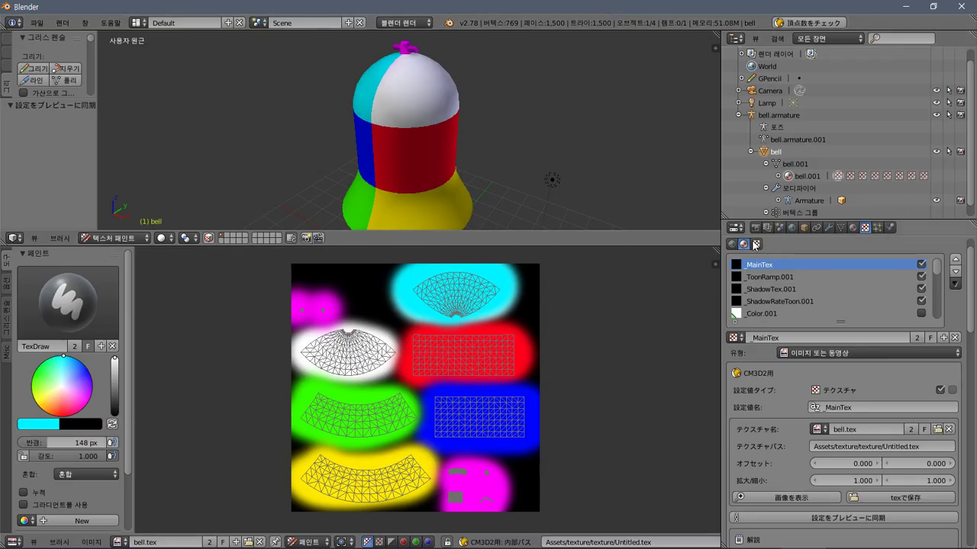
Render the bell's CM3D2 menu icon at 80 px with the face texture option (面のテクスチャで), then render it once more.
left_click(756, 227)
left_click(823, 314)
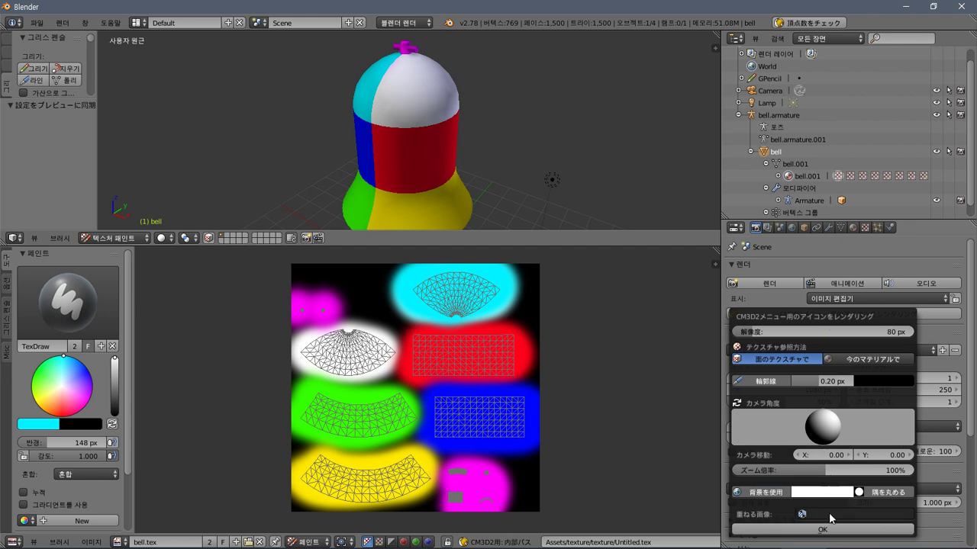
left_click(821, 529)
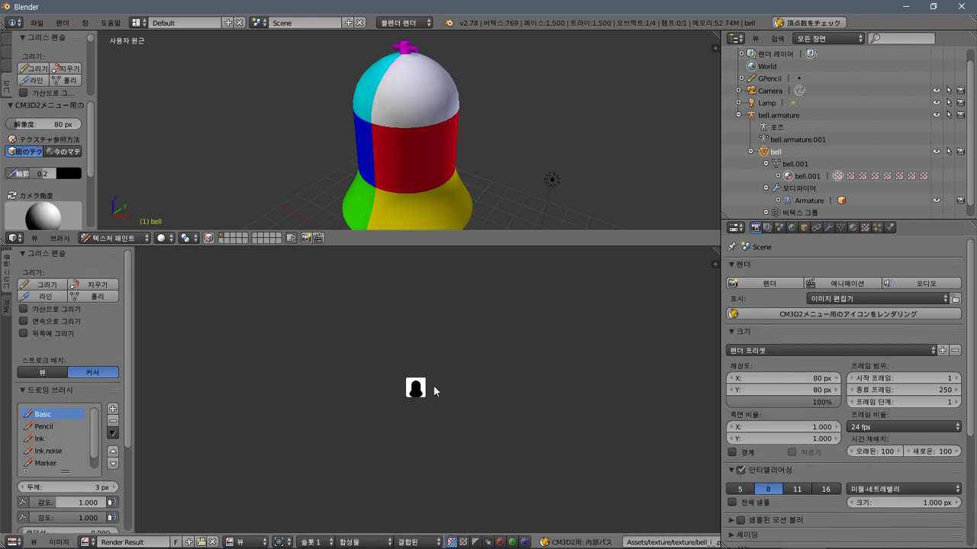
scroll(432, 387, "up", 7)
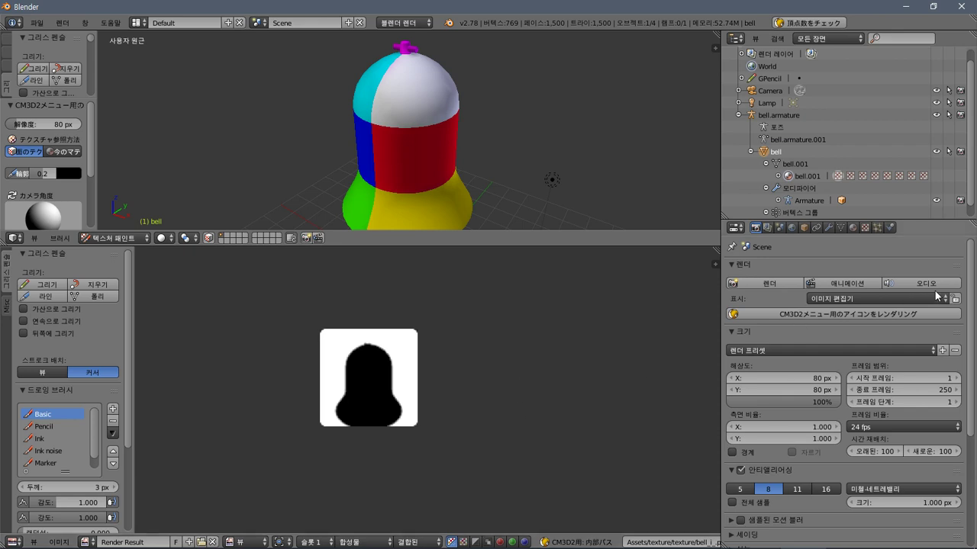
left_click(866, 315)
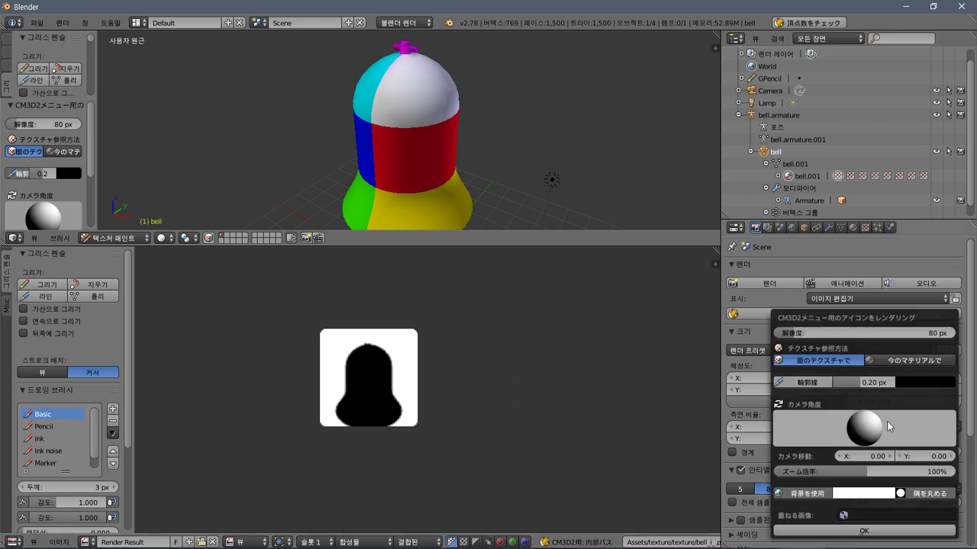
left_click(862, 529)
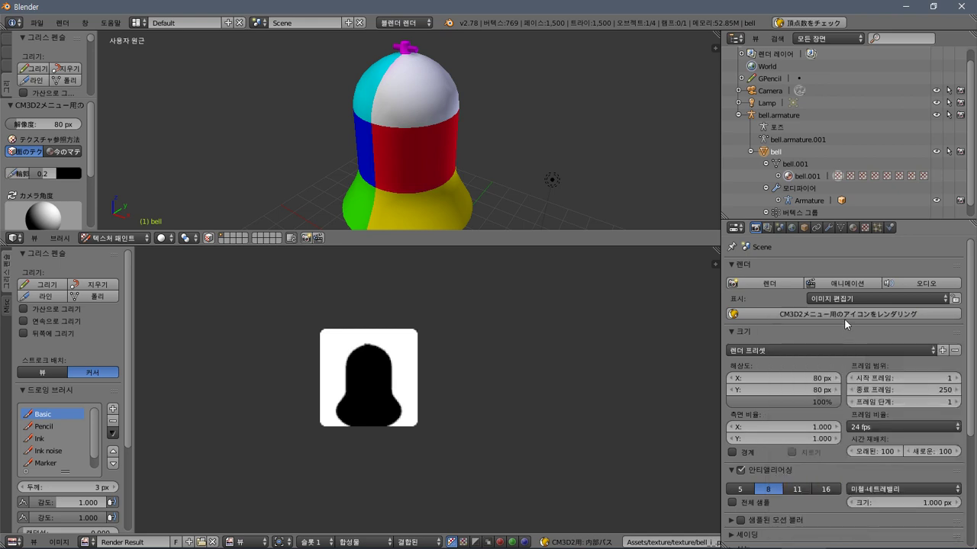
Render the CM3D2 menu icon with the texture reference method set to the current material (今のマテリアルで).
left_click(844, 316)
left_click(893, 376)
left_click(892, 375)
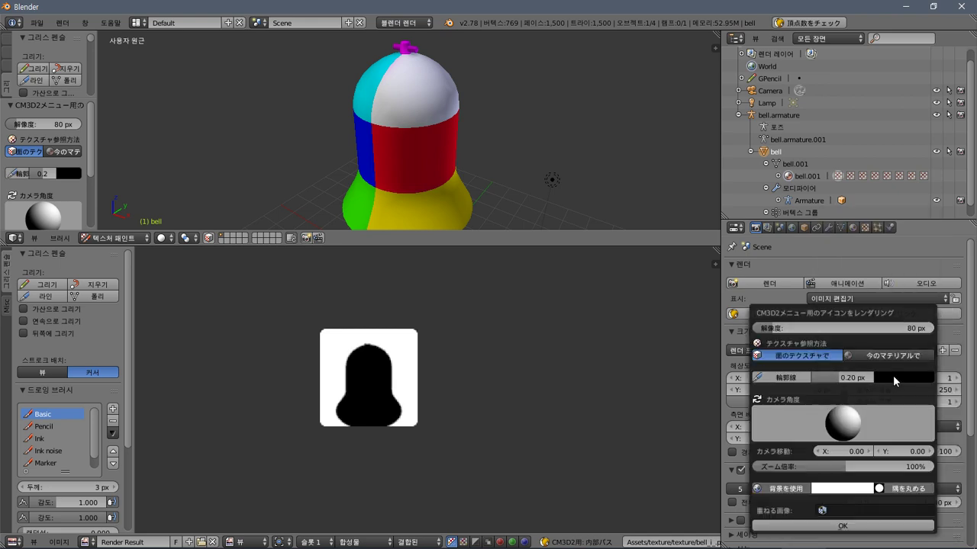
left_click(893, 375)
left_click(878, 356)
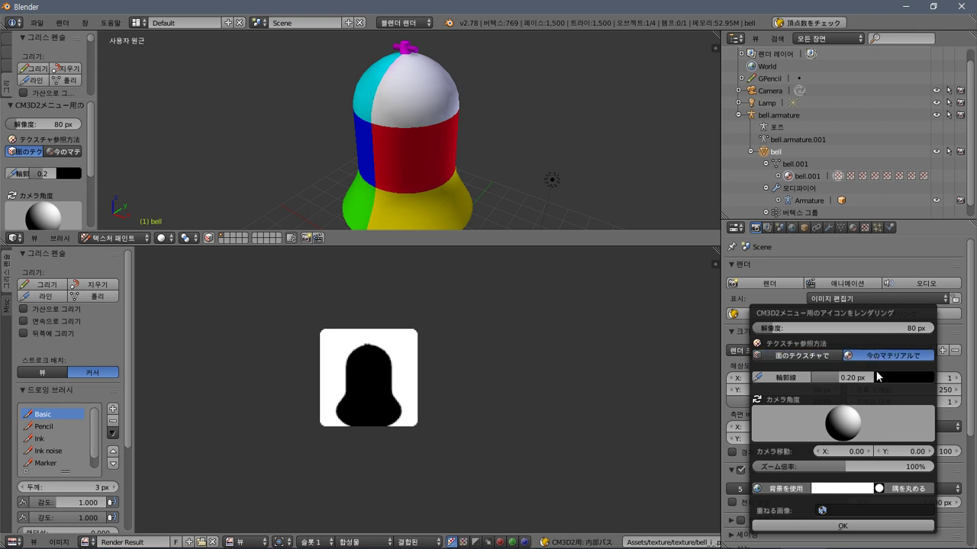
left_click(874, 527)
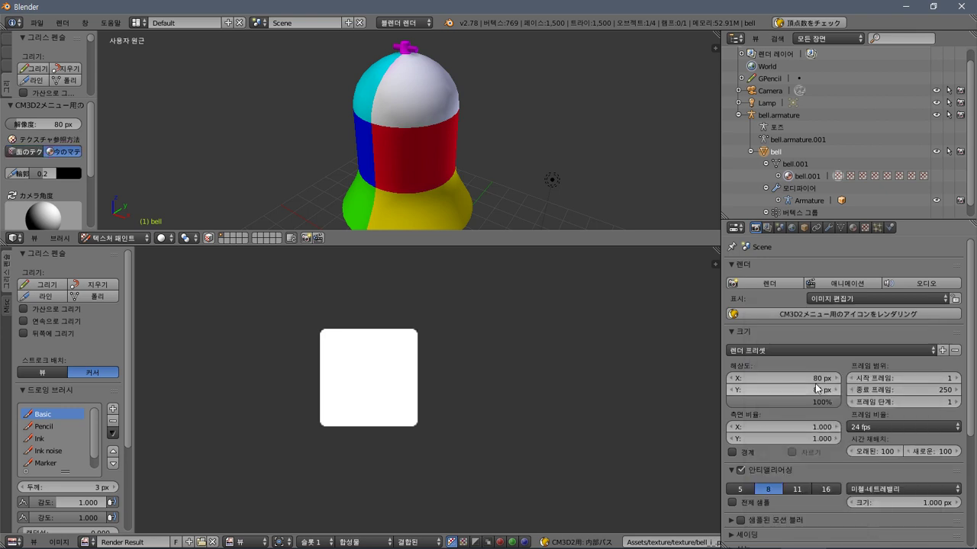
Load bell.png from D:\GameData_ex\lilly\bell as the image of the bell material's _MainTex texture.
left_click(850, 316)
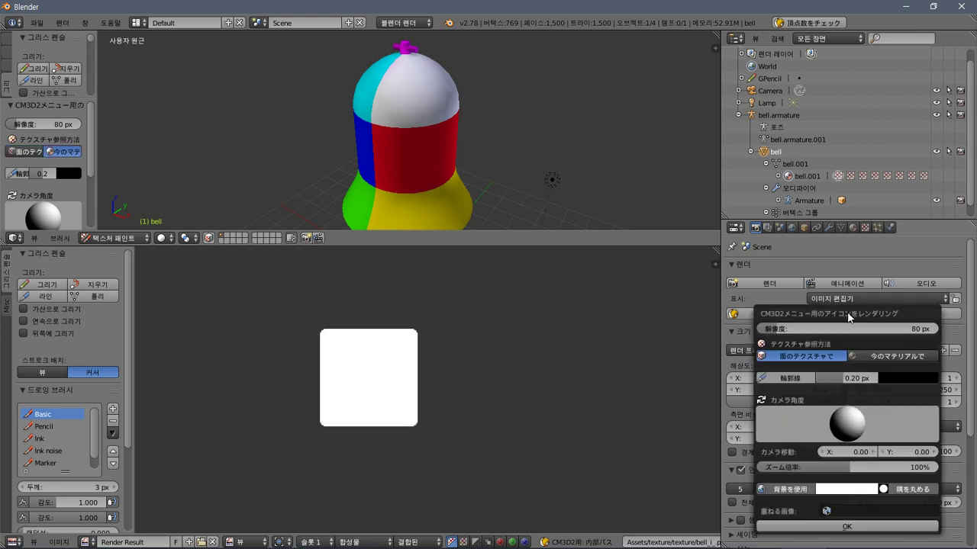
left_click(865, 227)
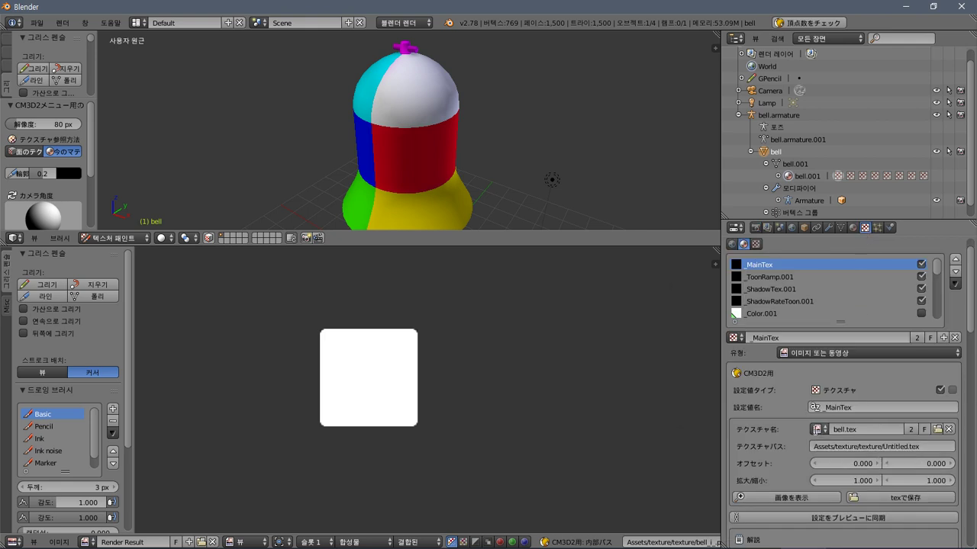
left_click(817, 430)
key("Escape")
left_click(735, 339)
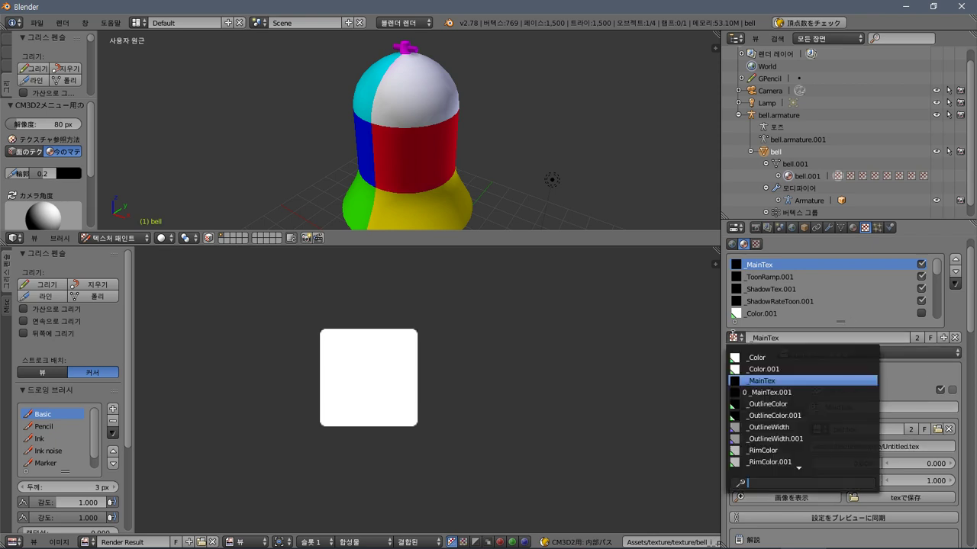
left_click(768, 380)
left_click(868, 427)
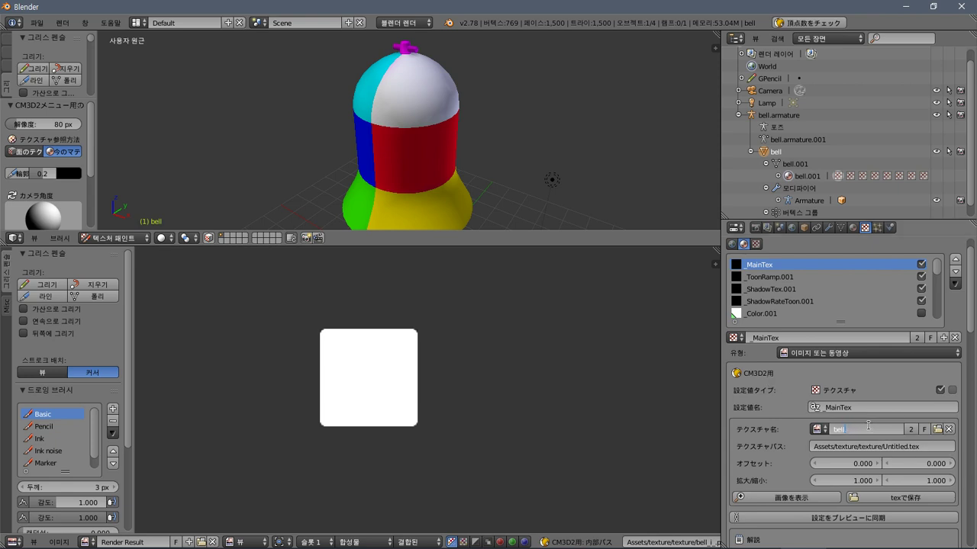
left_click(937, 430)
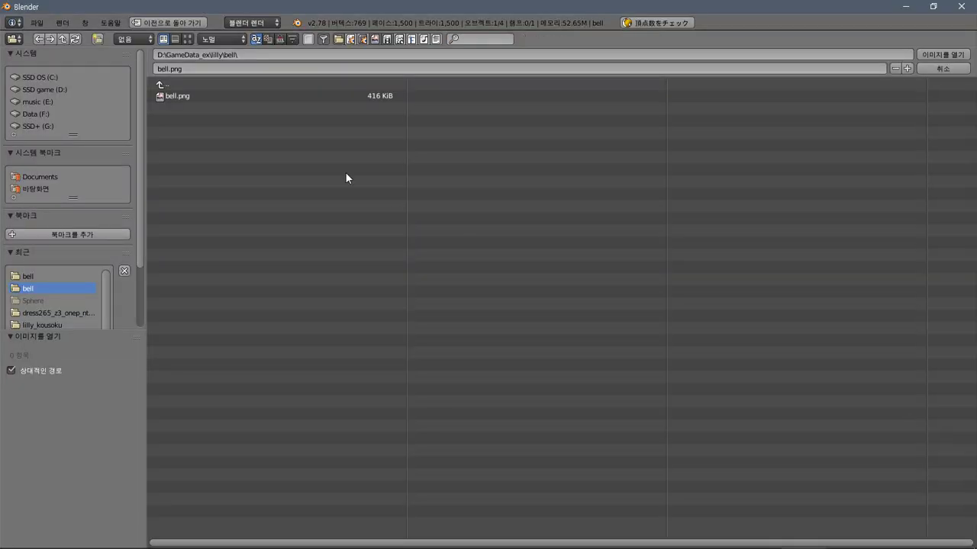
double_click(187, 95)
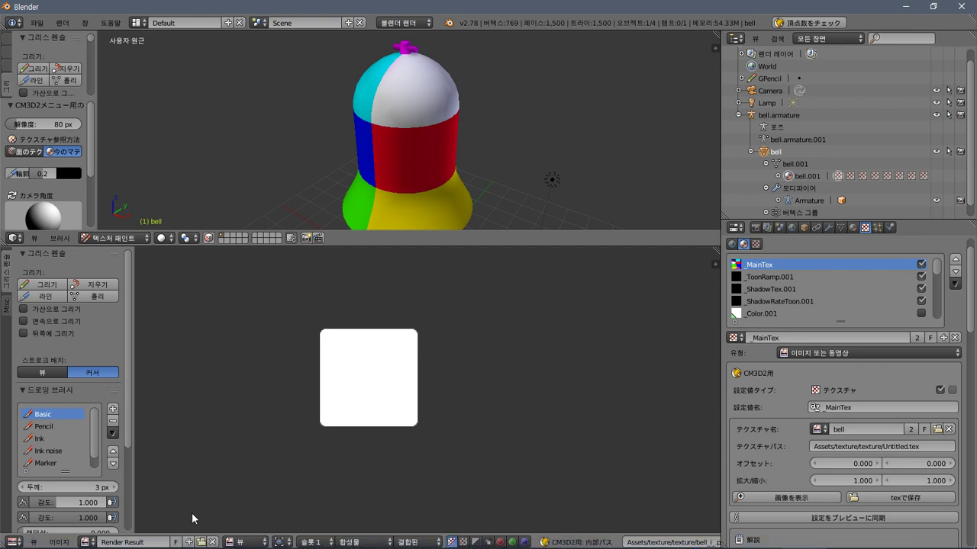
Display the bell image in the image editor and inspect the whole texture with its UV layout.
left_click(87, 542)
scroll(164, 481, "down", 5)
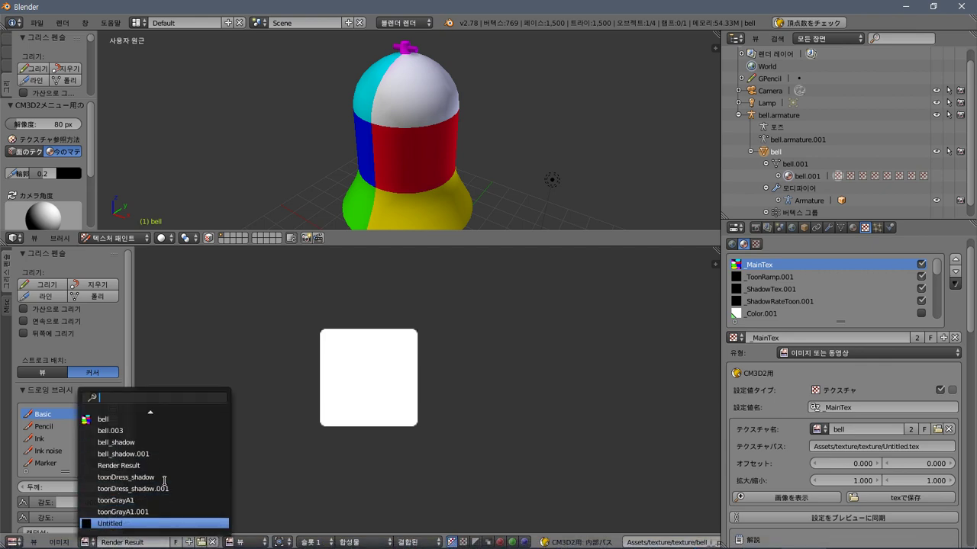
scroll(164, 481, "up", 10)
left_click(107, 443)
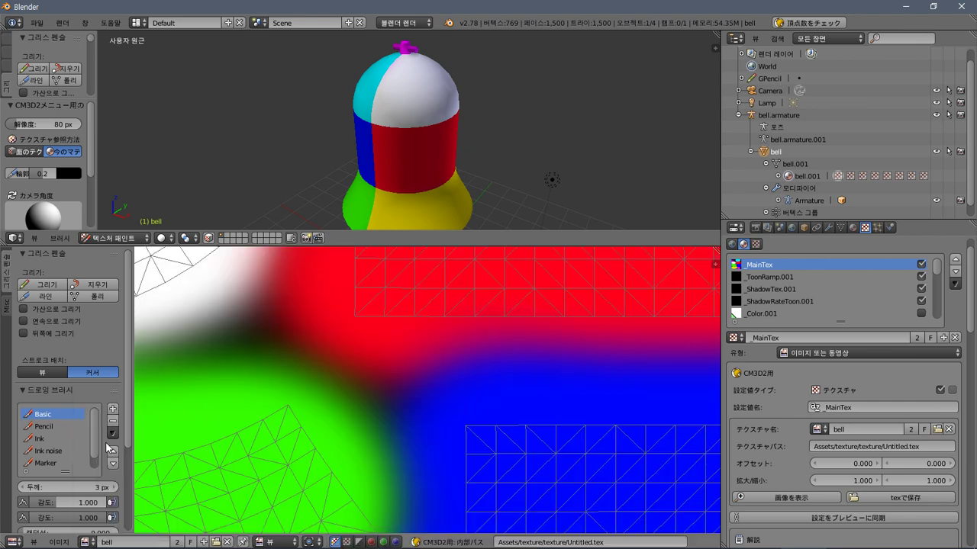
scroll(363, 389, "down", 3)
scroll(365, 393, "up", 2)
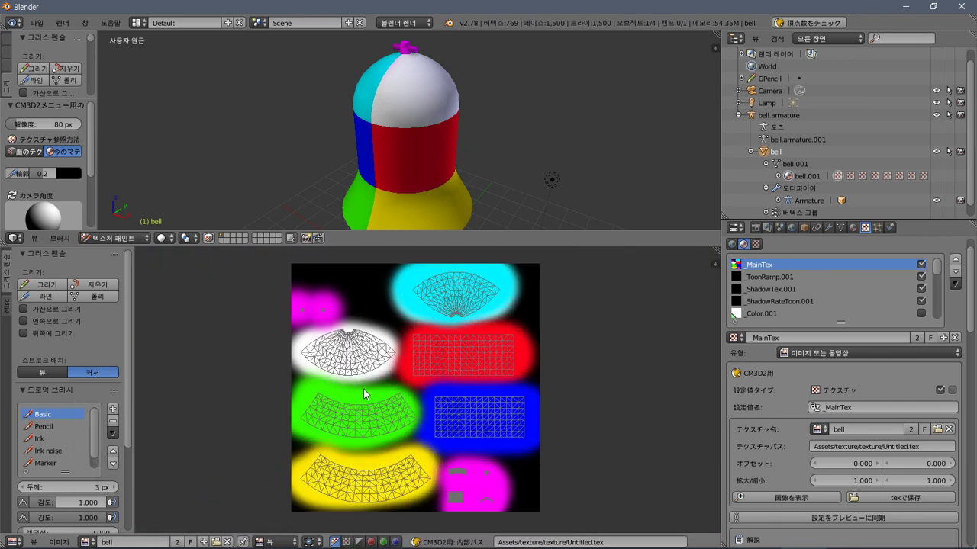
Re-render the 80 px menu icon with 面のテクスチャで, using the newly loaded bell.png texture.
left_click(755, 228)
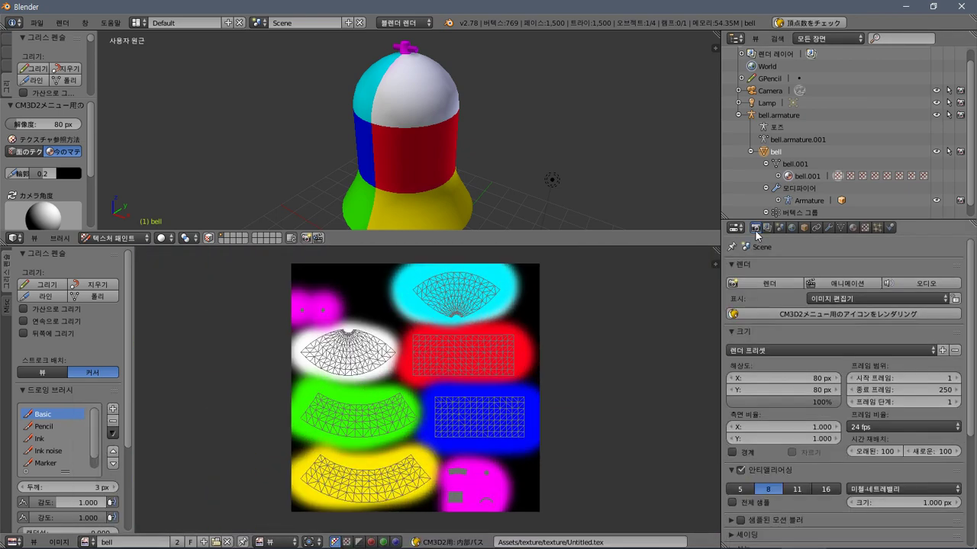
left_click(864, 317)
left_click(876, 529)
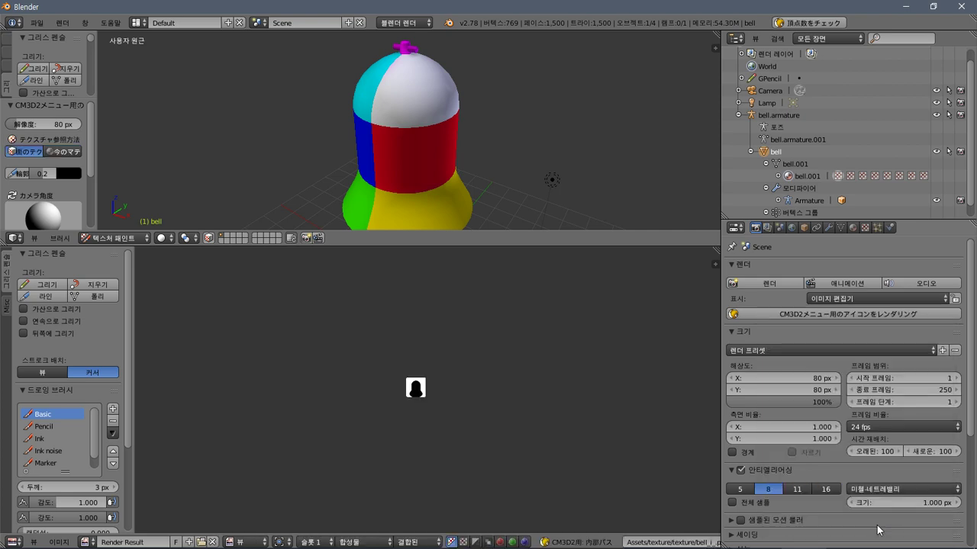
scroll(458, 309, "up", 8)
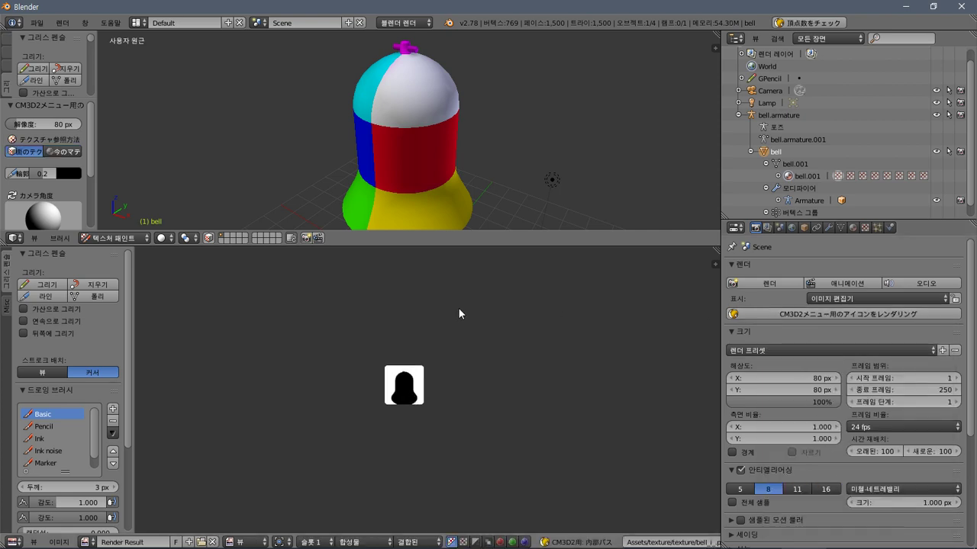
Try rendering the menu icon with the background (背景を使用) off, and with rounded corners (隅を丸める) off.
left_click(803, 314)
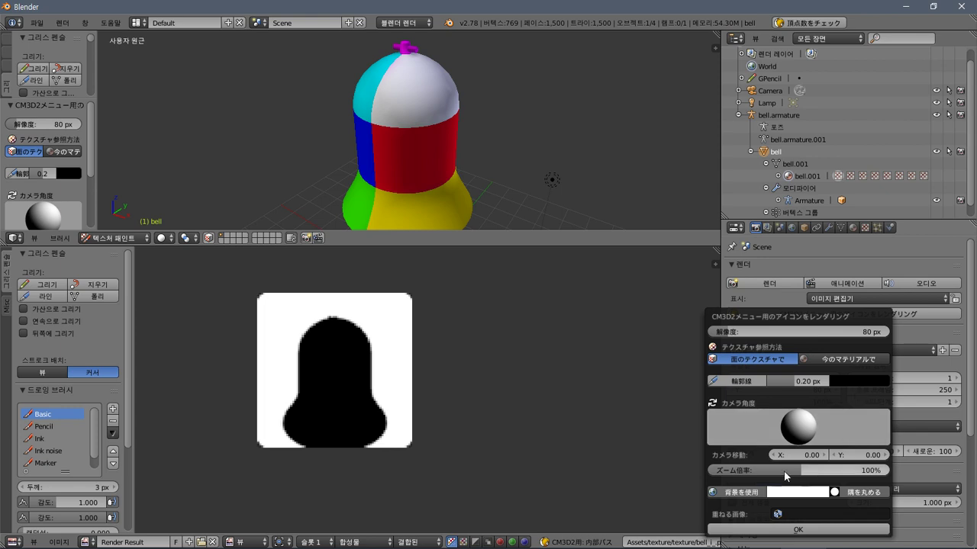
left_click(815, 532)
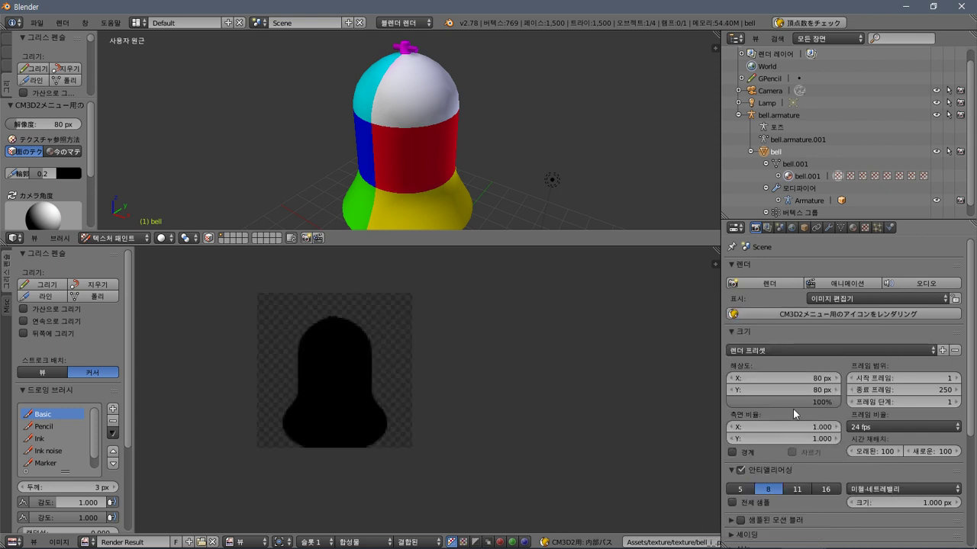
left_click(784, 317)
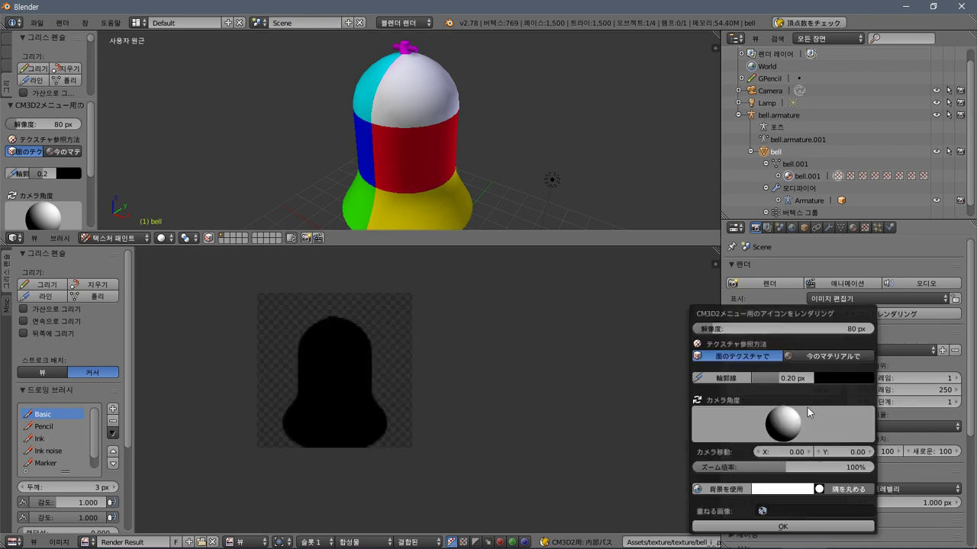
left_click(833, 527)
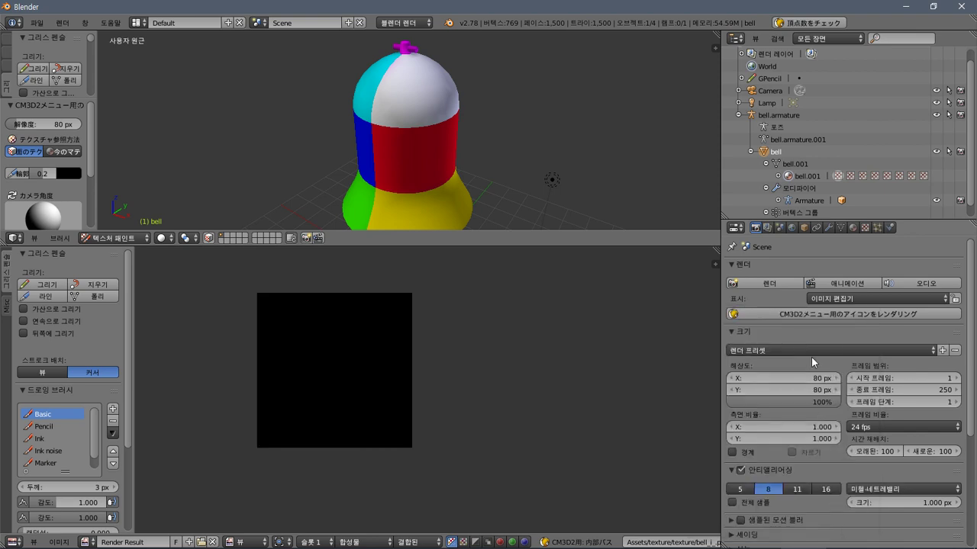
left_click(802, 315)
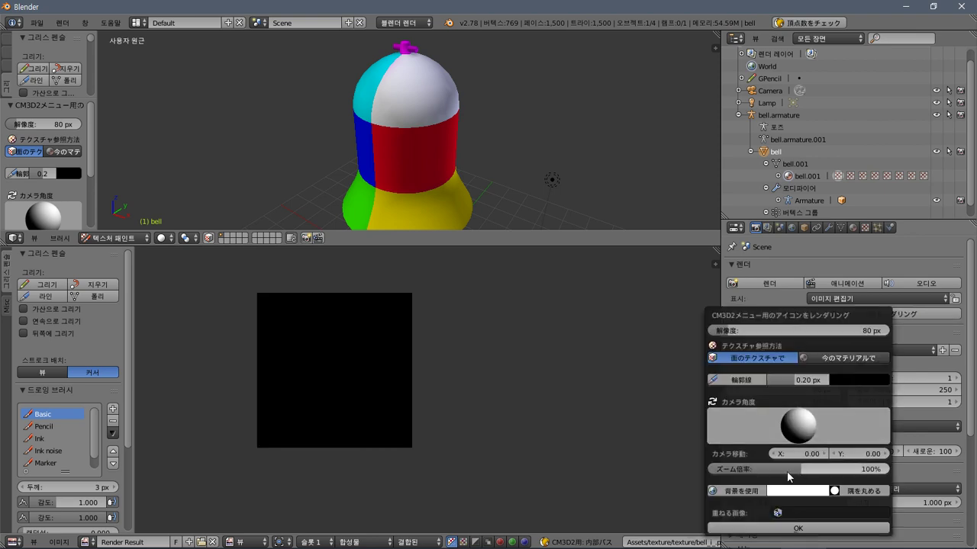
left_click(755, 528)
Try the bell image as the icon's overlay image (重ねる画像), rendering with 面のテクスチャで and with 今のマテリアルで.
left_click(755, 313)
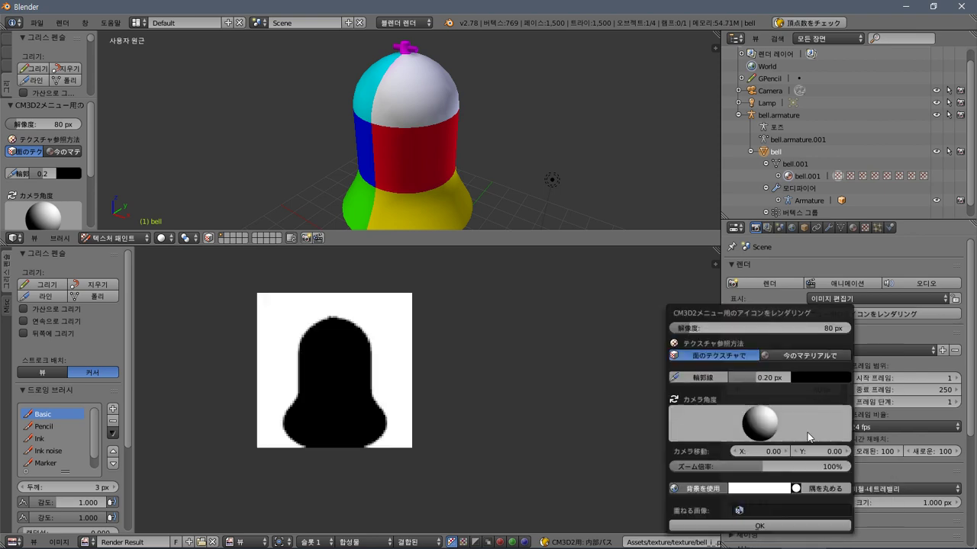
left_click(738, 511)
left_click(775, 385)
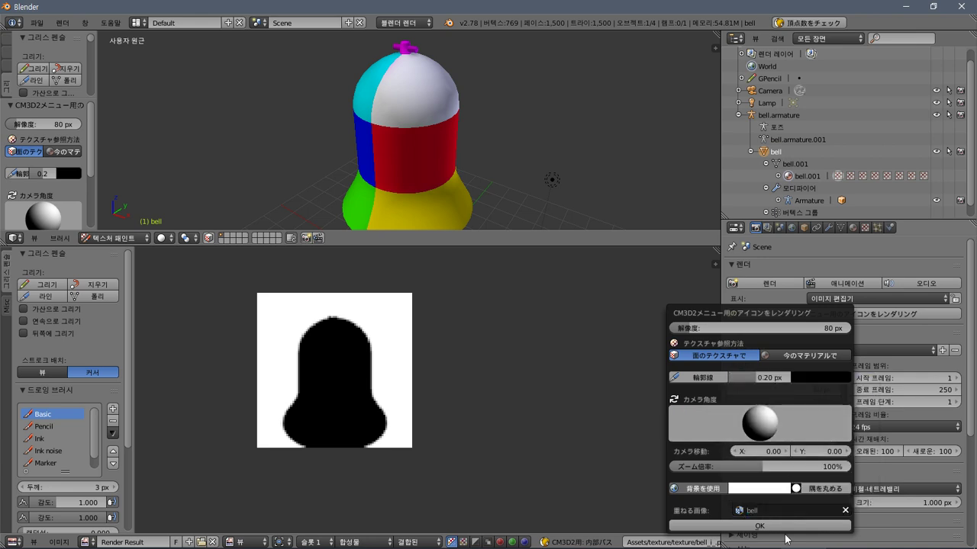
left_click(763, 527)
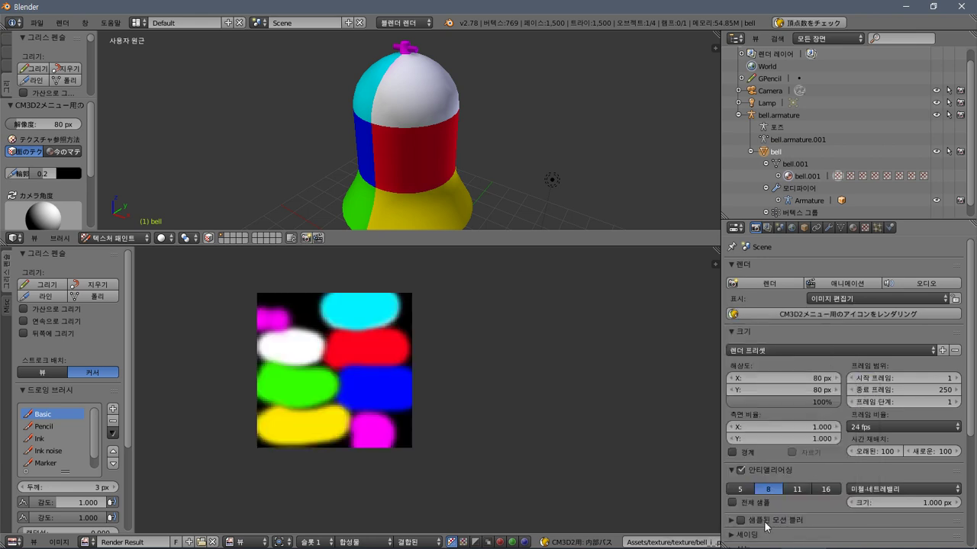
left_click(790, 315)
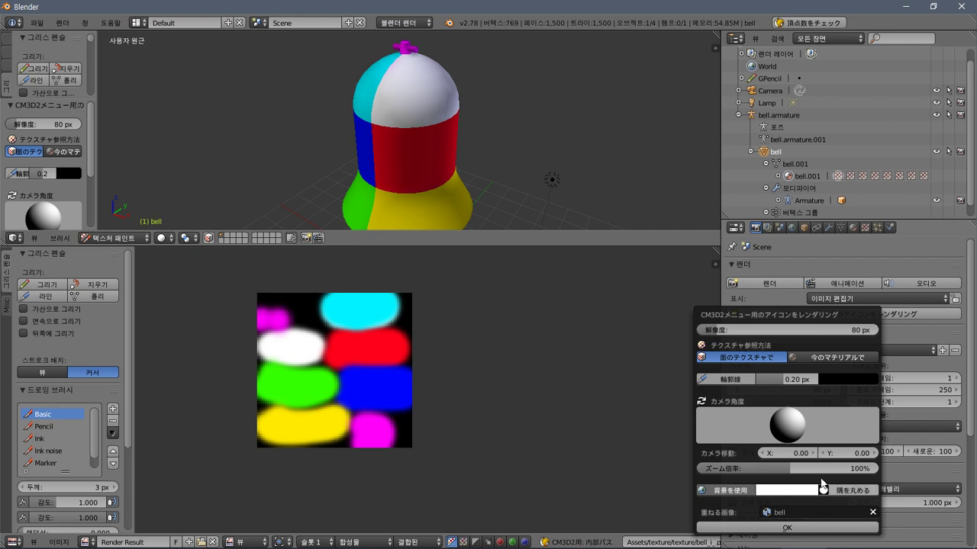
left_click(830, 357)
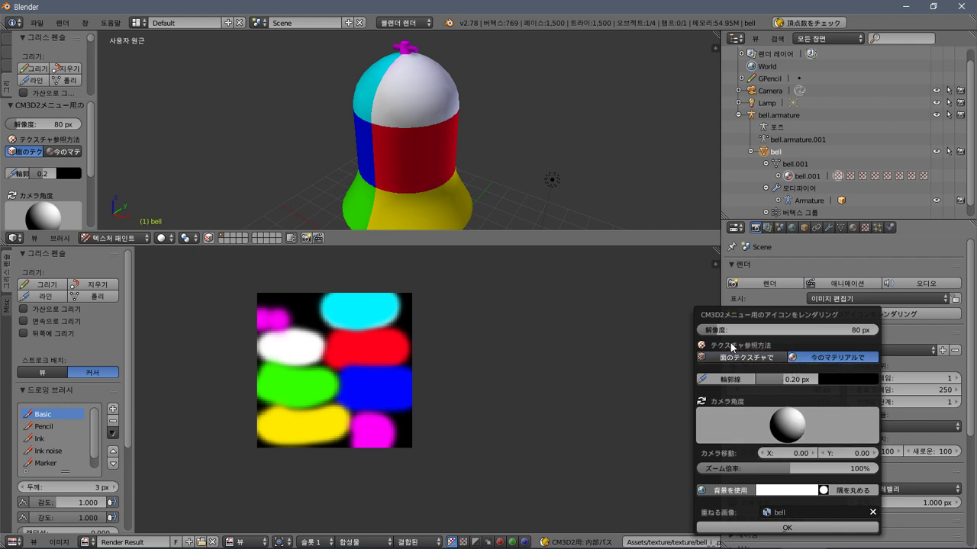
left_click(763, 528)
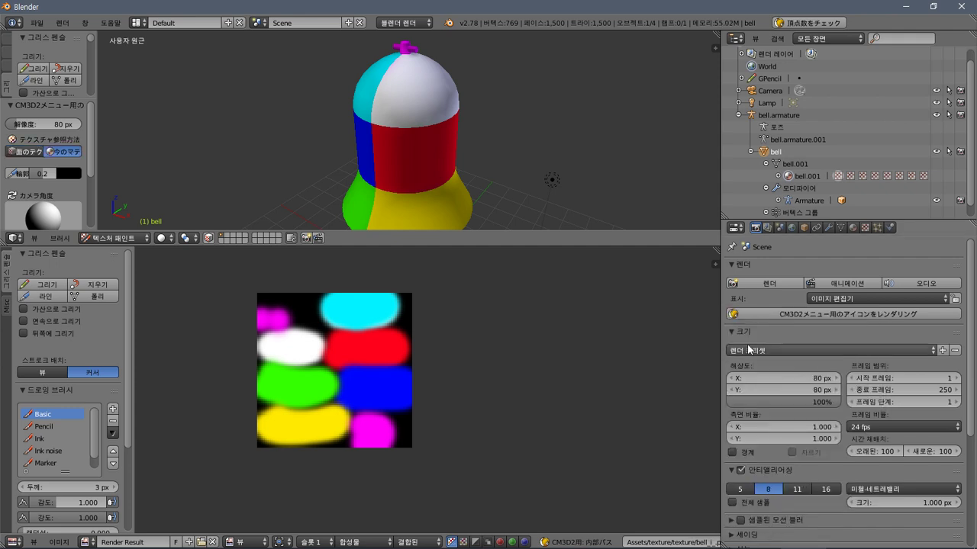
Clear the overlay image from the icon settings and render the menu icon with 面のテクスチャで.
left_click(778, 312)
left_click(794, 511)
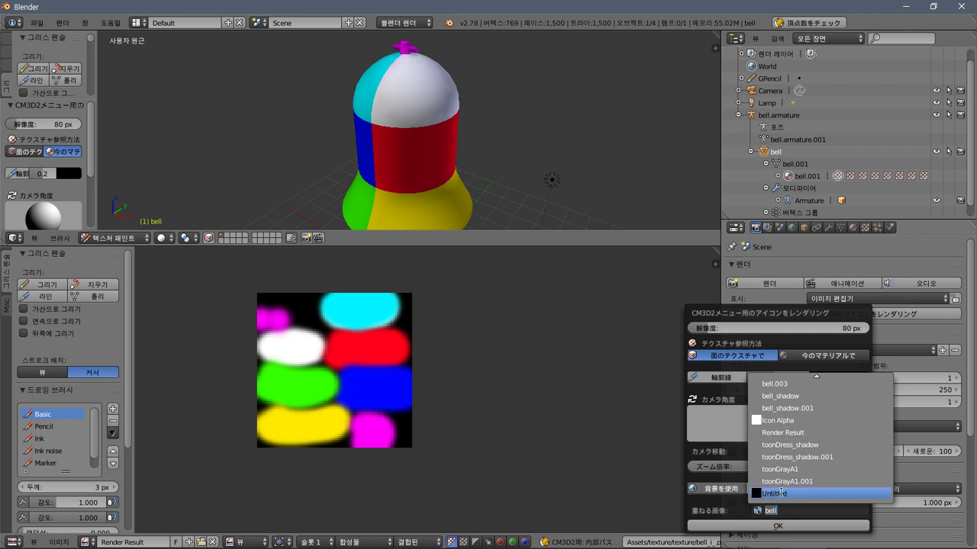
left_click(786, 509)
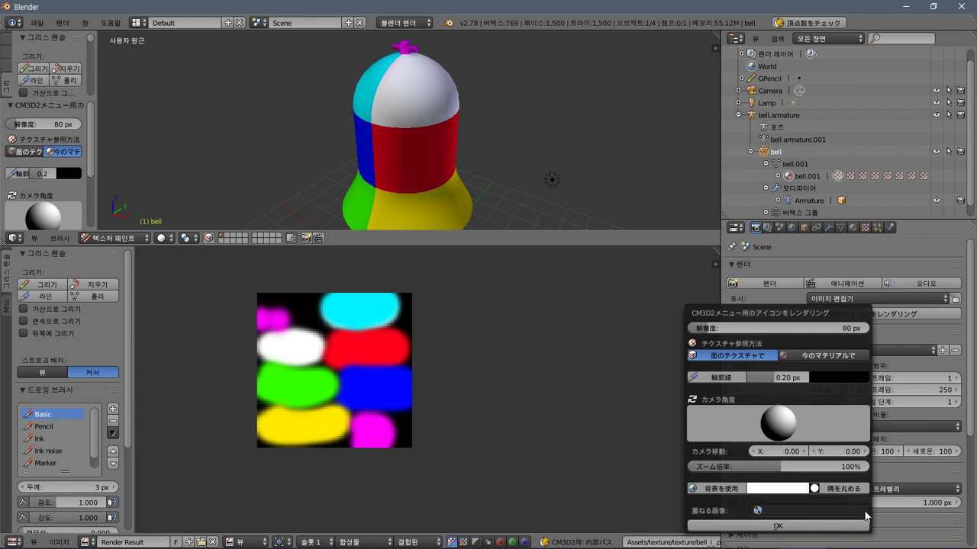
left_click(830, 525)
Compare renders of the 80 px menu icon using 今のマテリアルで and 面のテクスチャで as the texture reference.
left_click(763, 314)
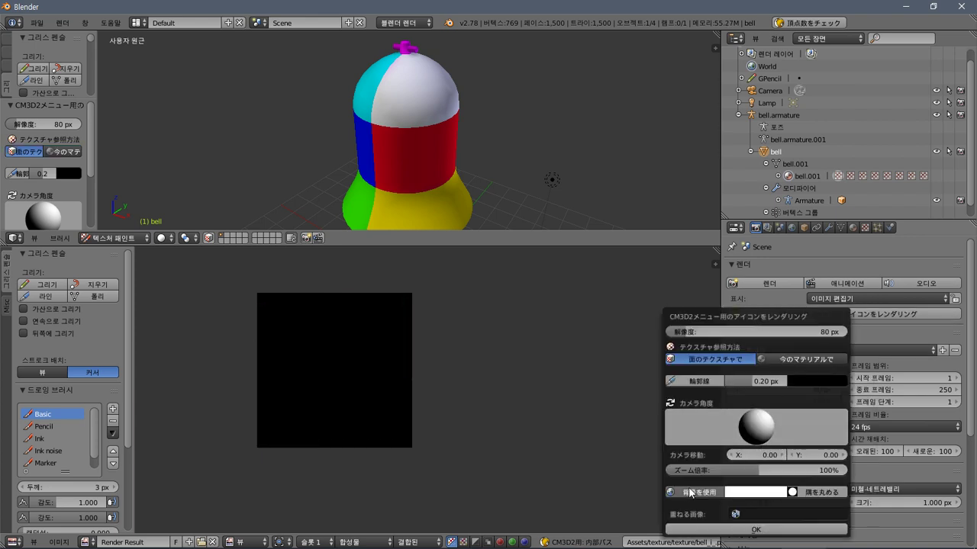
left_click(797, 358)
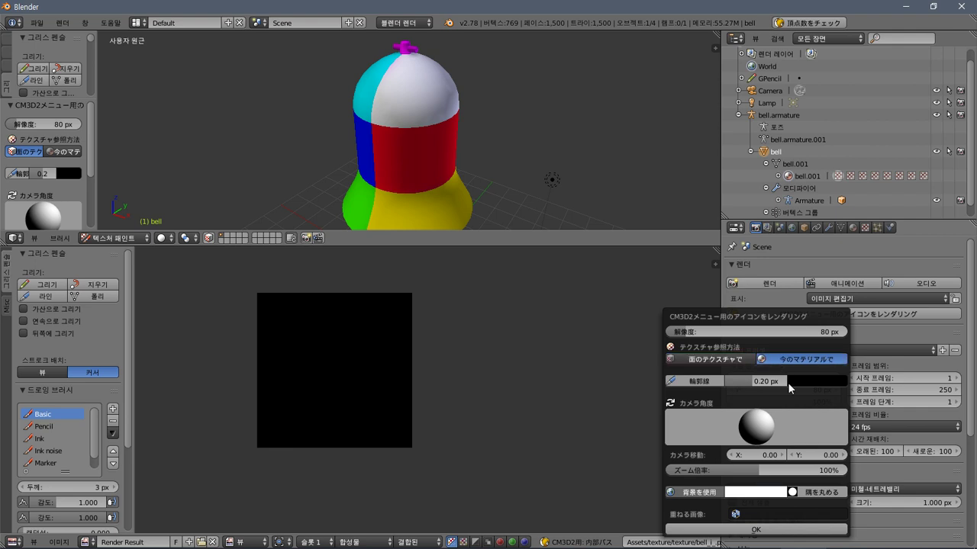
left_click(786, 529)
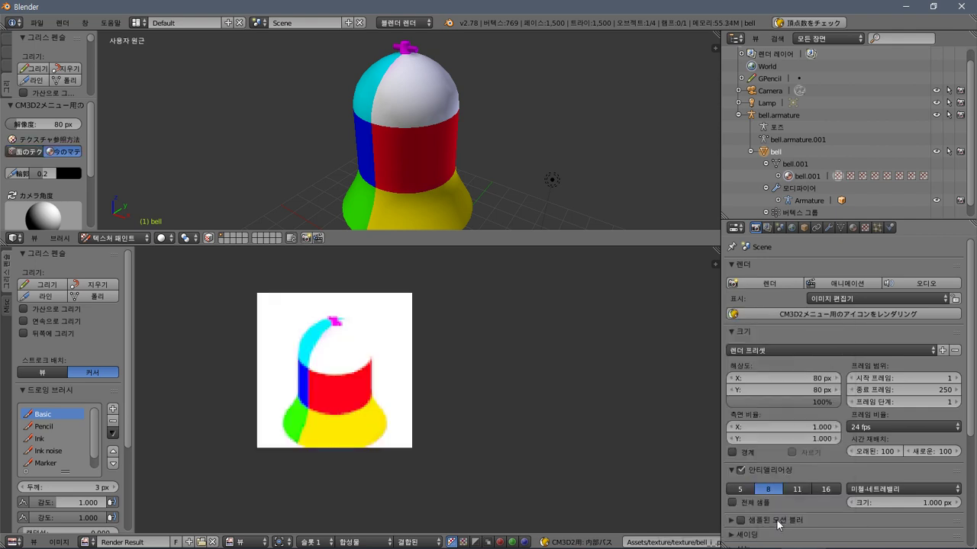
left_click(832, 315)
left_click(877, 361)
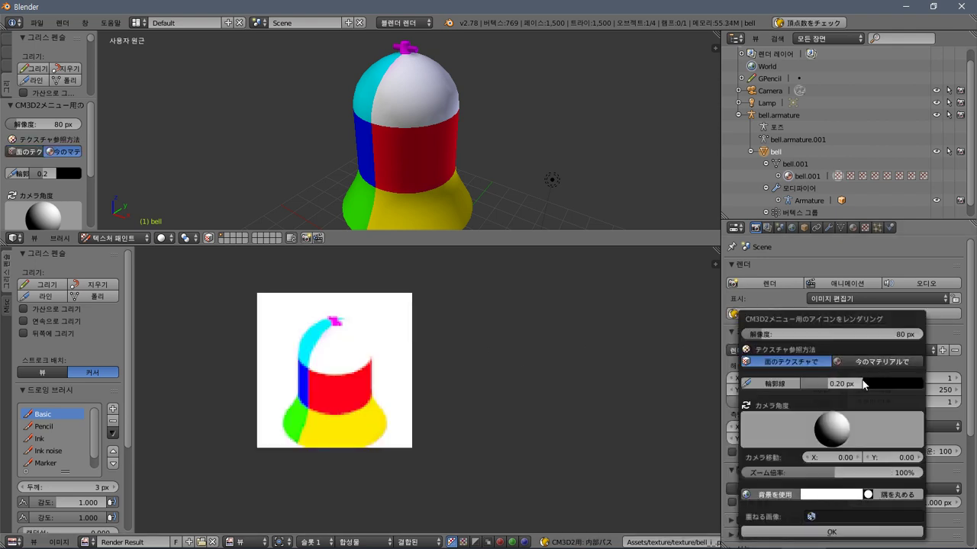
left_click(866, 532)
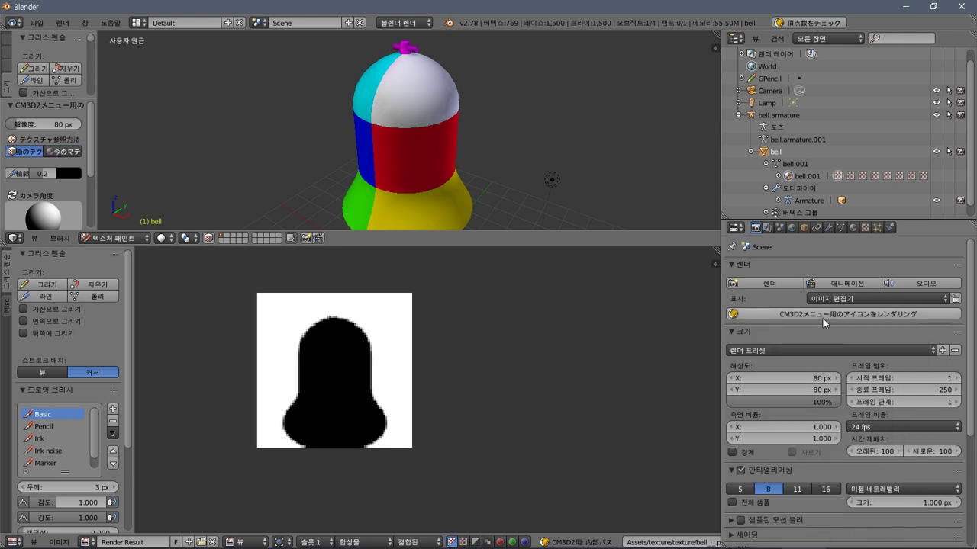
Re-render the menu icon with the texture reference set to 今のマテリアルで.
left_click(822, 315)
left_click(843, 352)
left_click(841, 522)
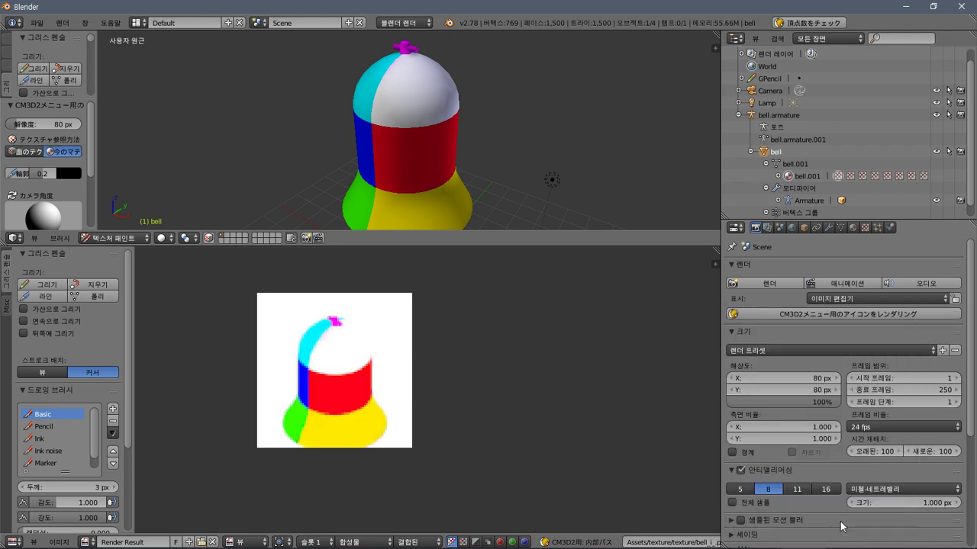
scroll(339, 345, "down", 2)
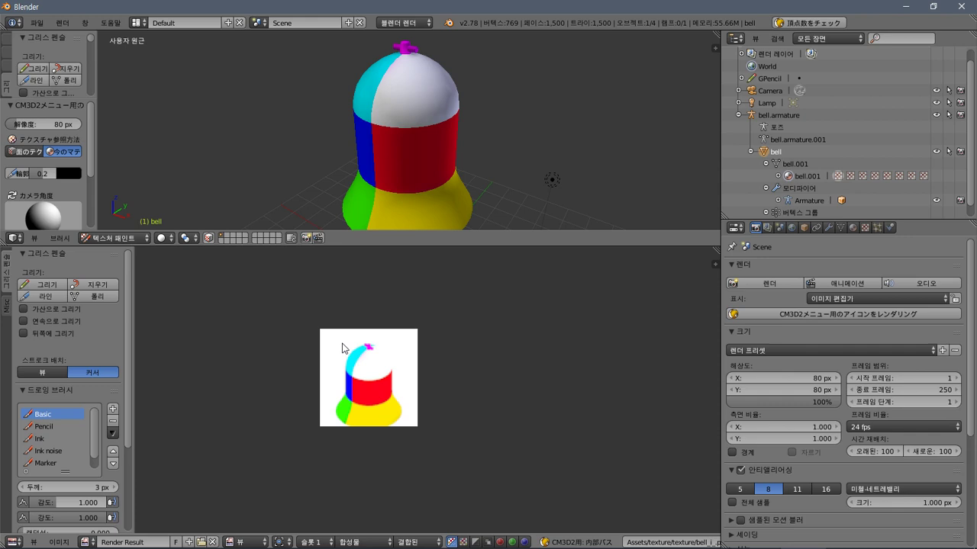
left_click(788, 314)
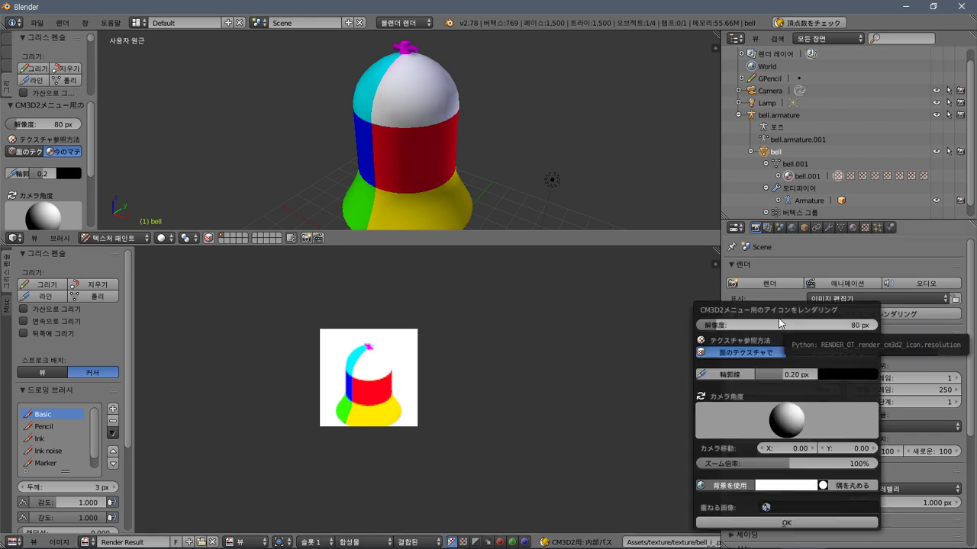
left_click(809, 352)
left_click(786, 523)
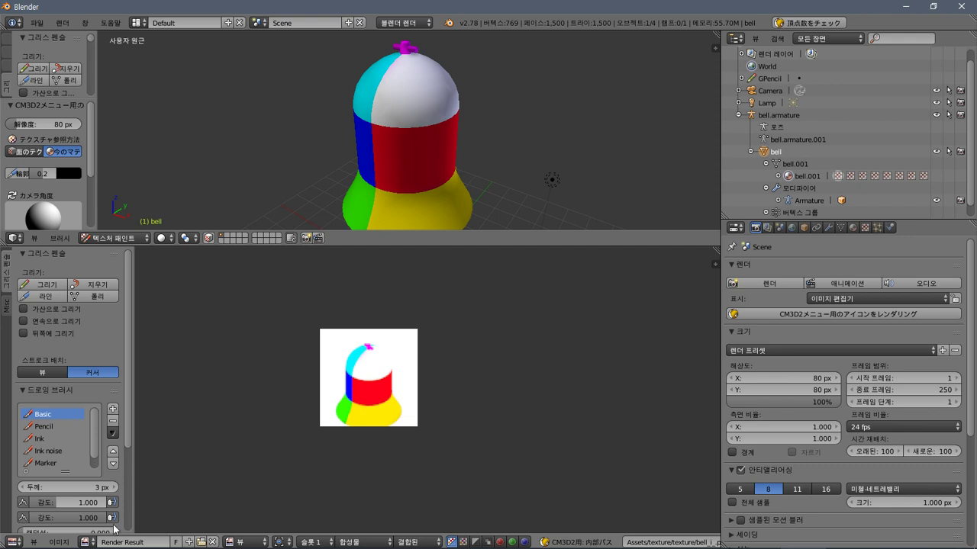
left_click(84, 542)
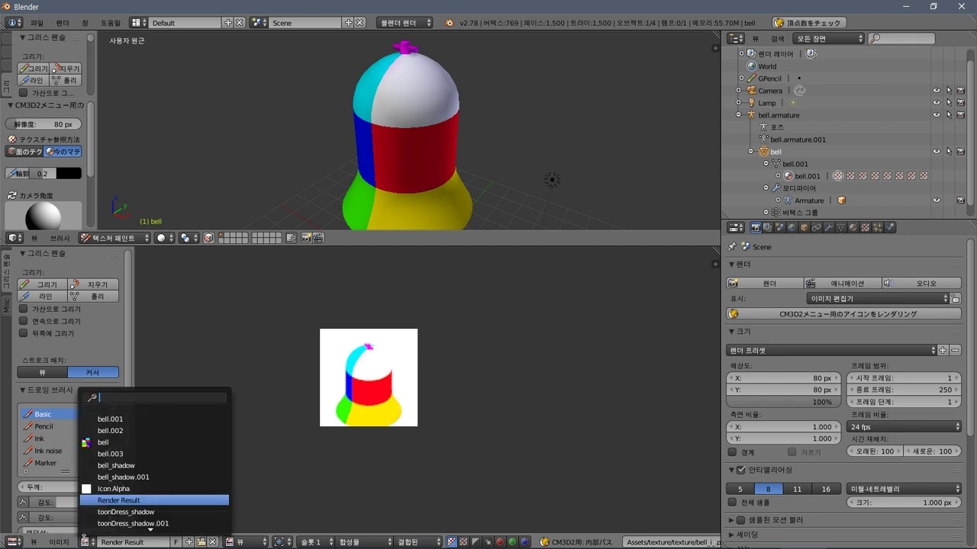
Render the menu icon from a new viewing angle on the bell, trying 面のテクスチャで and settling on 今のマテリアルで.
middle_click_drag(419, 151, 400, 142)
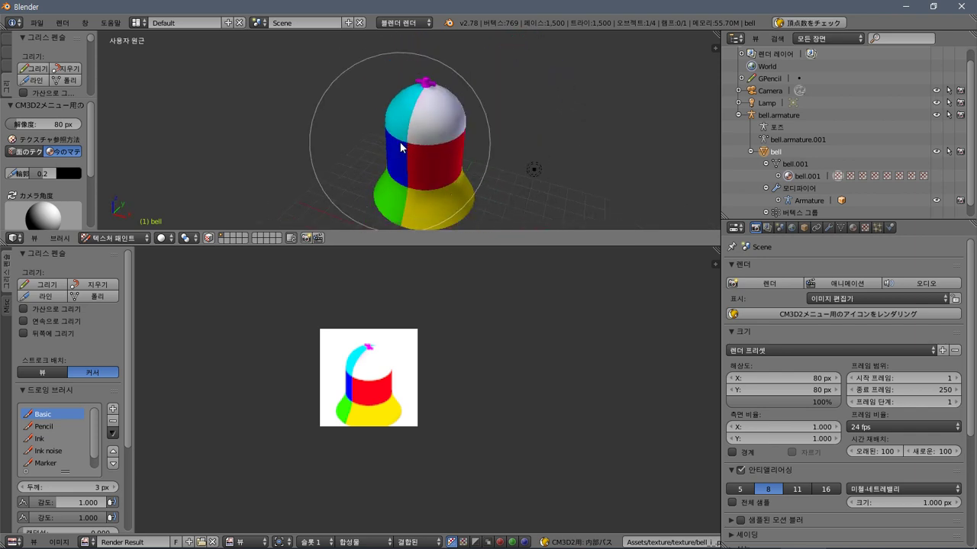
left_click(843, 313)
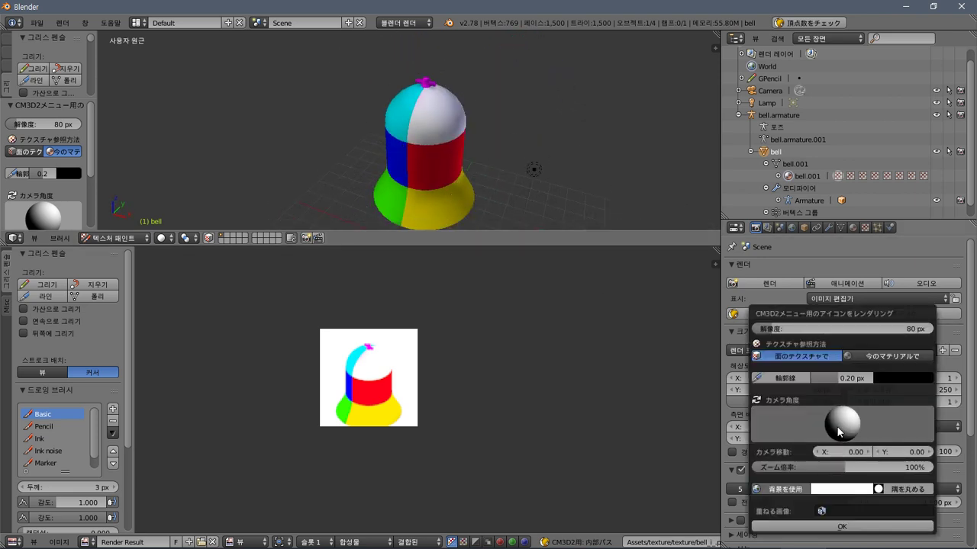
left_click(832, 526)
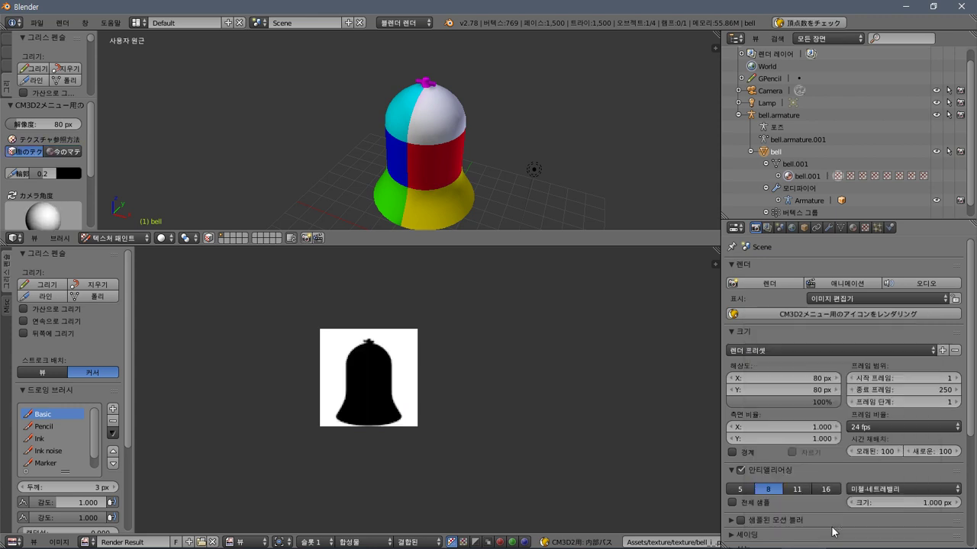
left_click(837, 312)
left_click(847, 357)
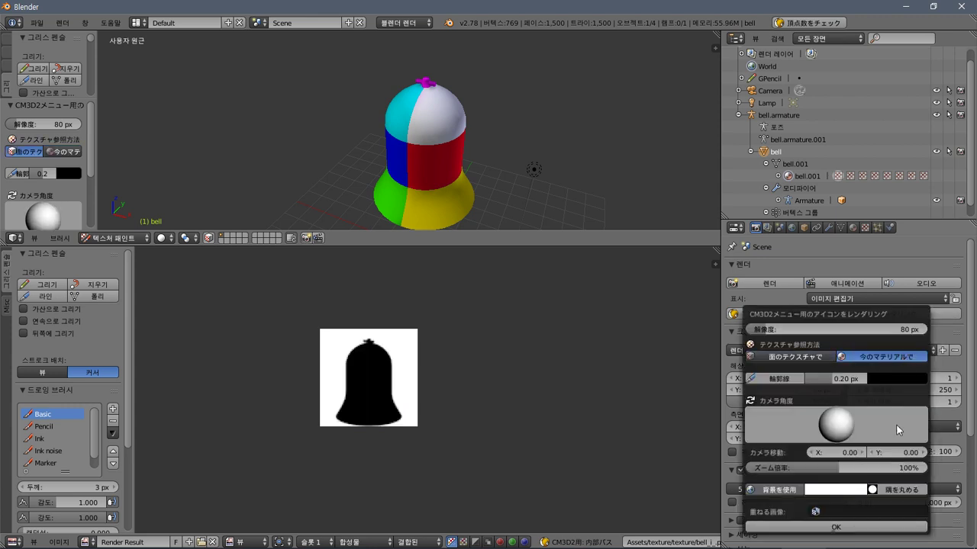
left_click(825, 526)
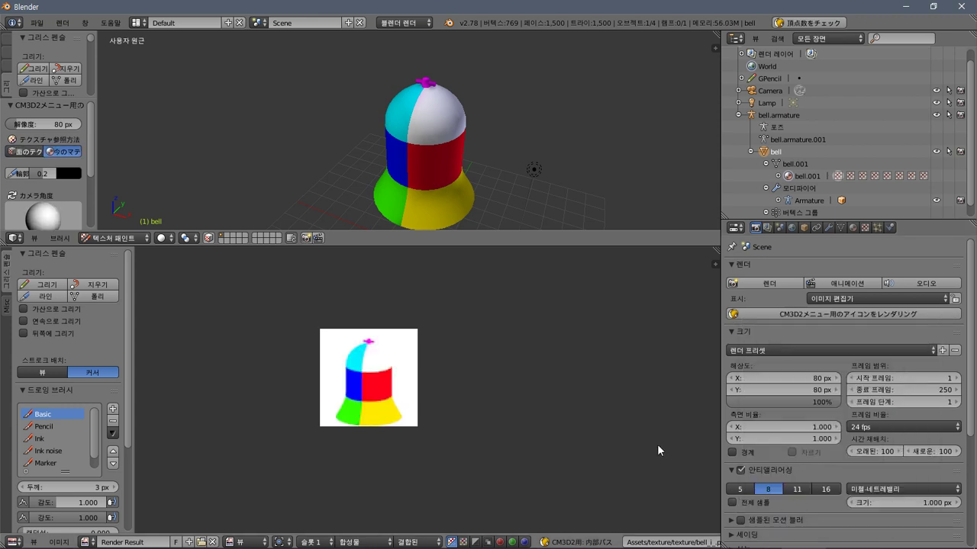
Save the rendered icon as a tex file over bell_i.tex in the COM3D2_mod\_lilly\bell folder.
left_click(59, 542)
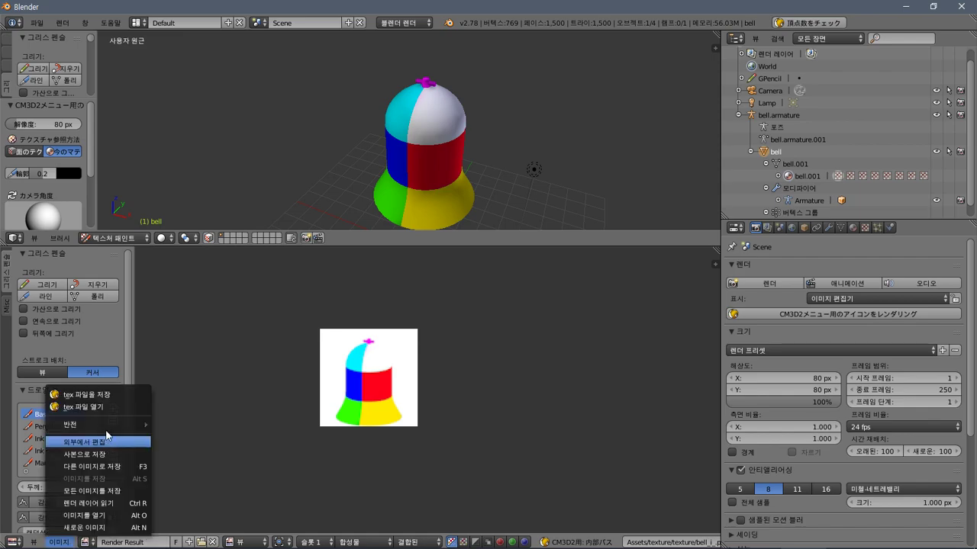
left_click(102, 396)
left_click(214, 108)
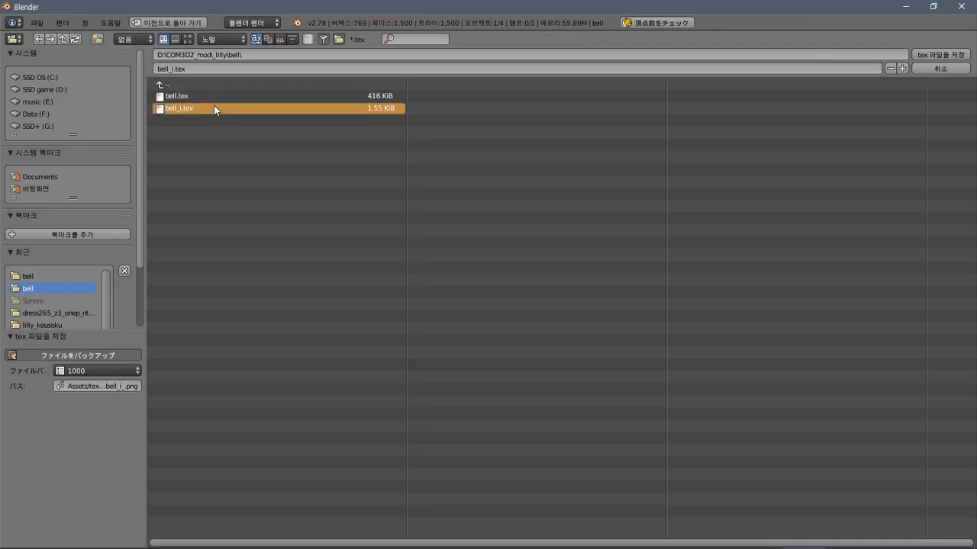
left_click(940, 56)
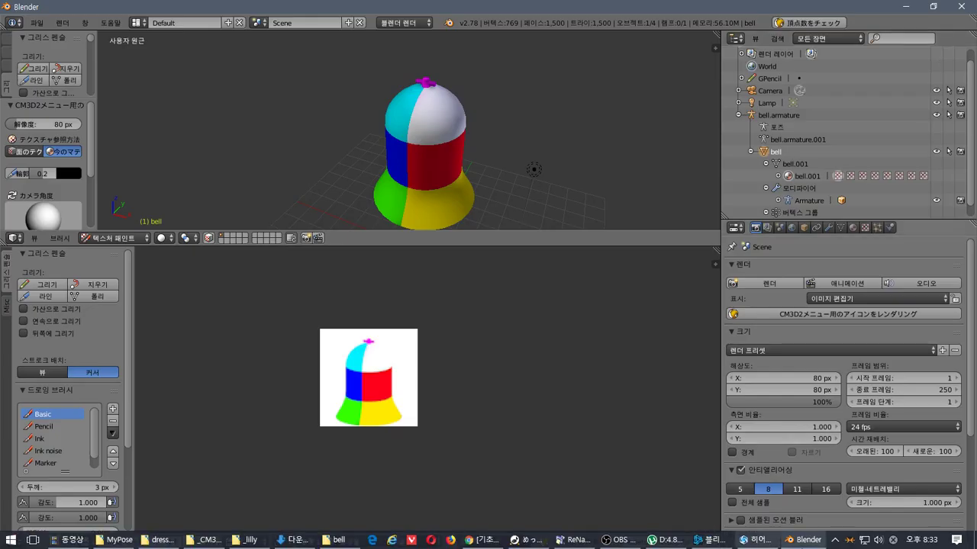
Switch to File Explorer and check the exported files in the bell mod folder.
left_click(11, 541)
left_click(360, 322)
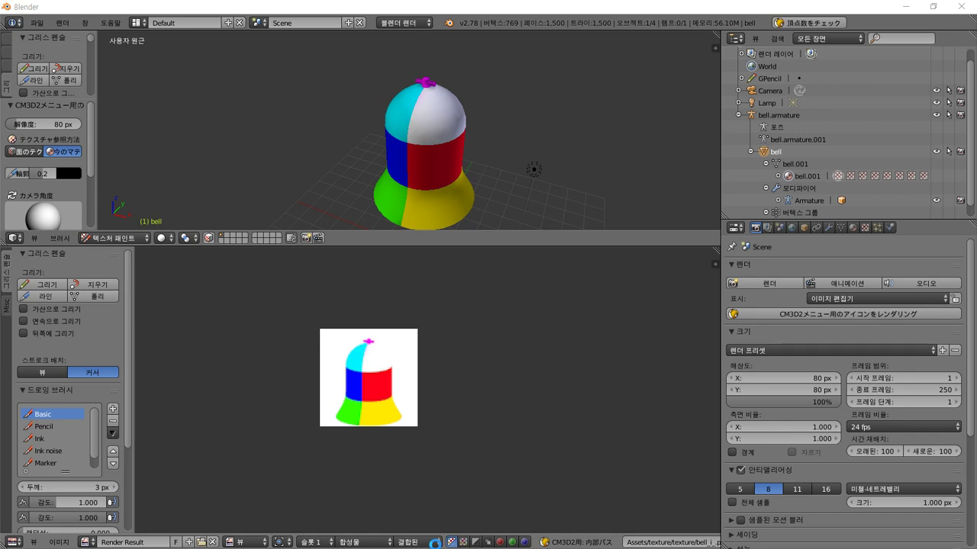
key("super")
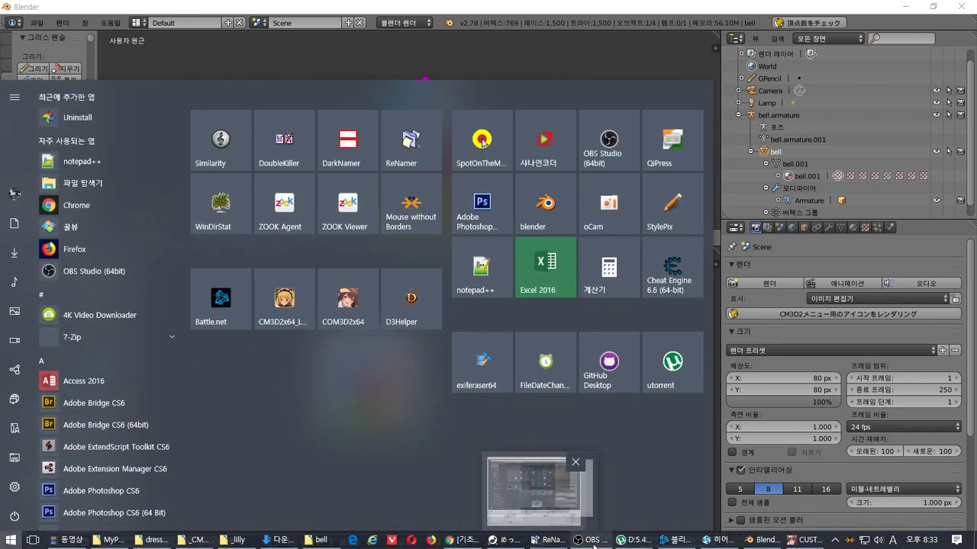
mouse_move(668, 546)
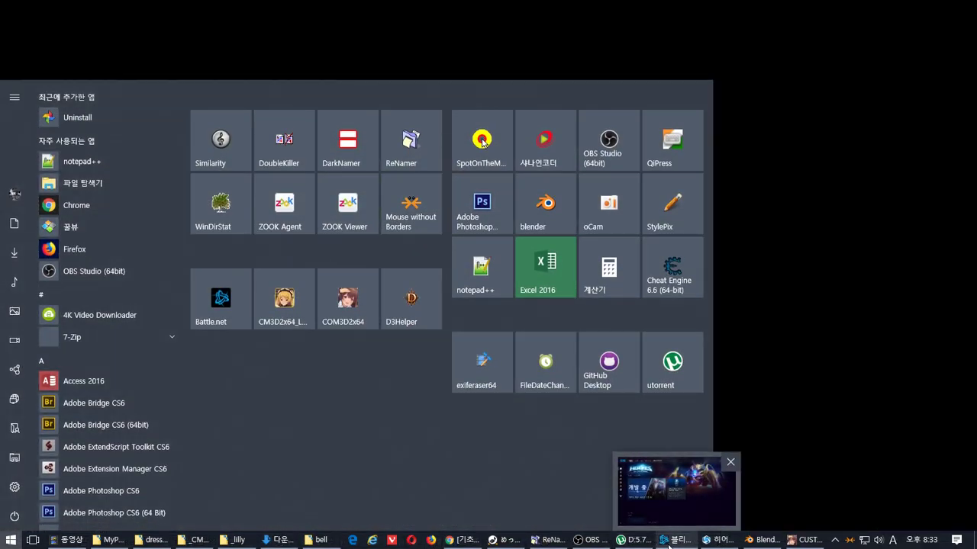
left_click(320, 540)
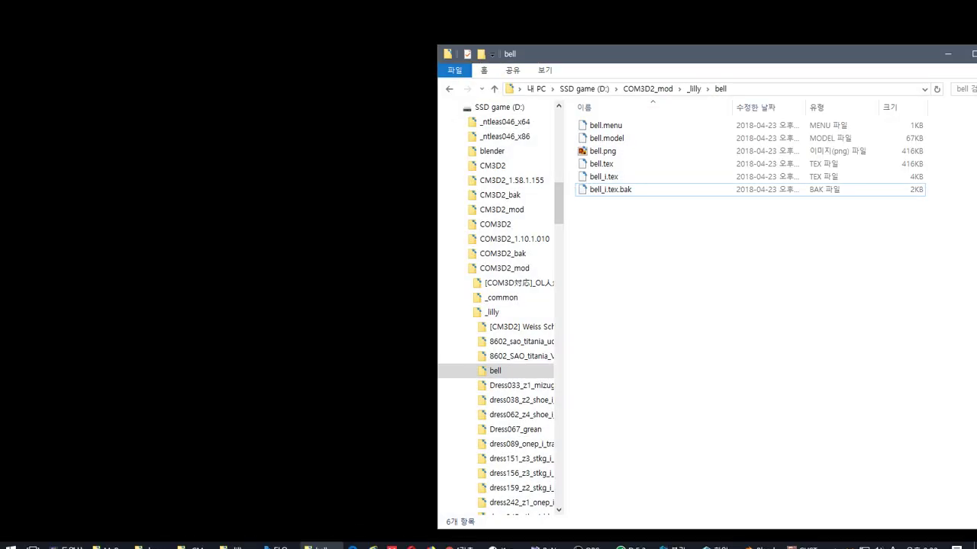
right_click(588, 152)
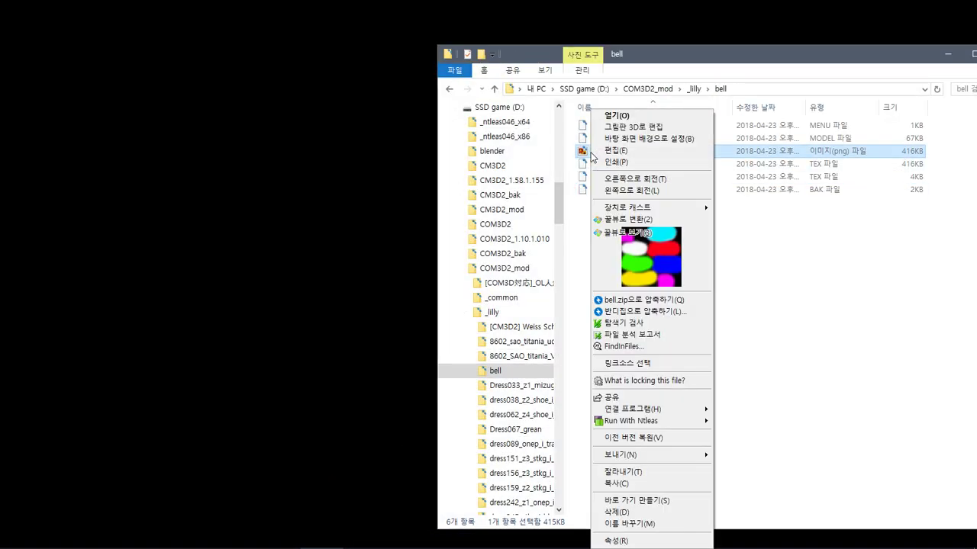
left_click(810, 275)
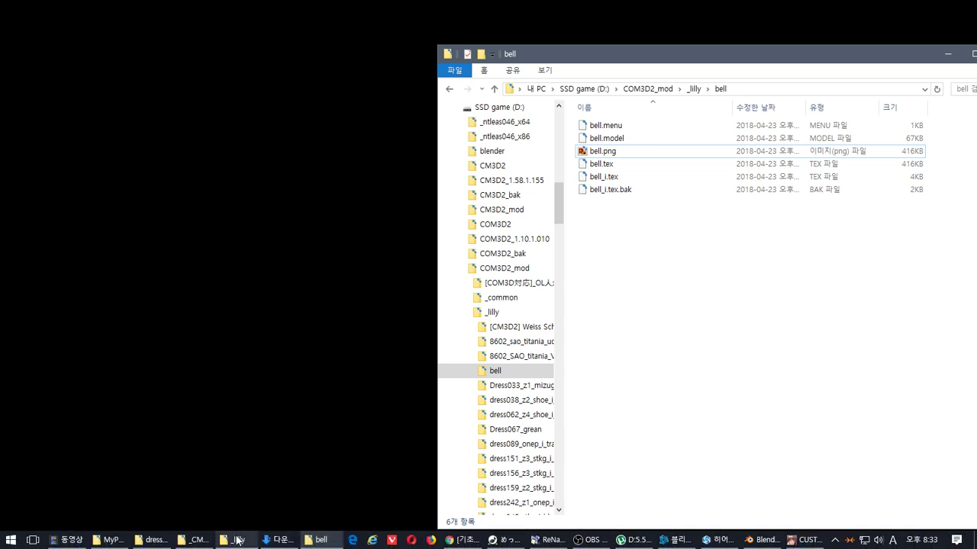
Switch to Chrome, look through the open Naver cafe modding posts and open the full post list (전체글보기).
mouse_move(185, 537)
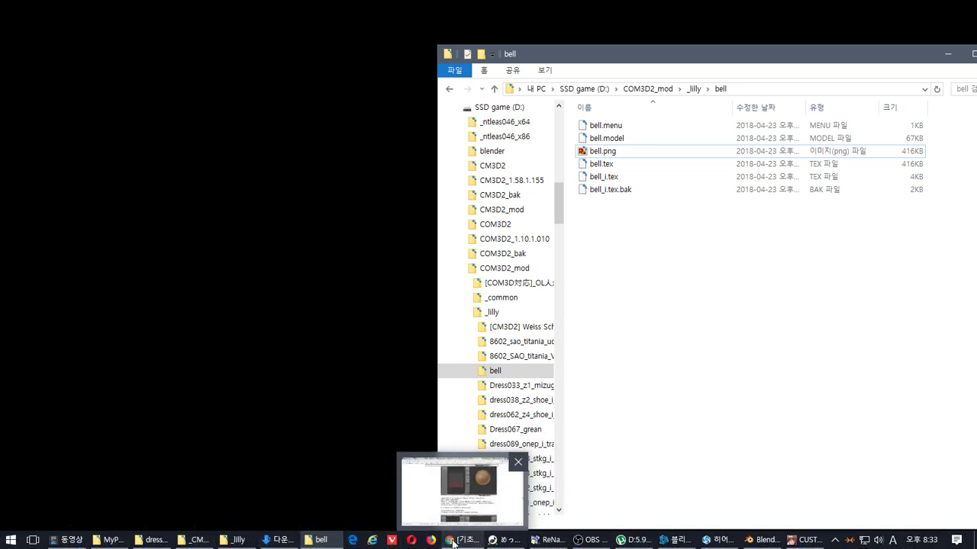
left_click(453, 541)
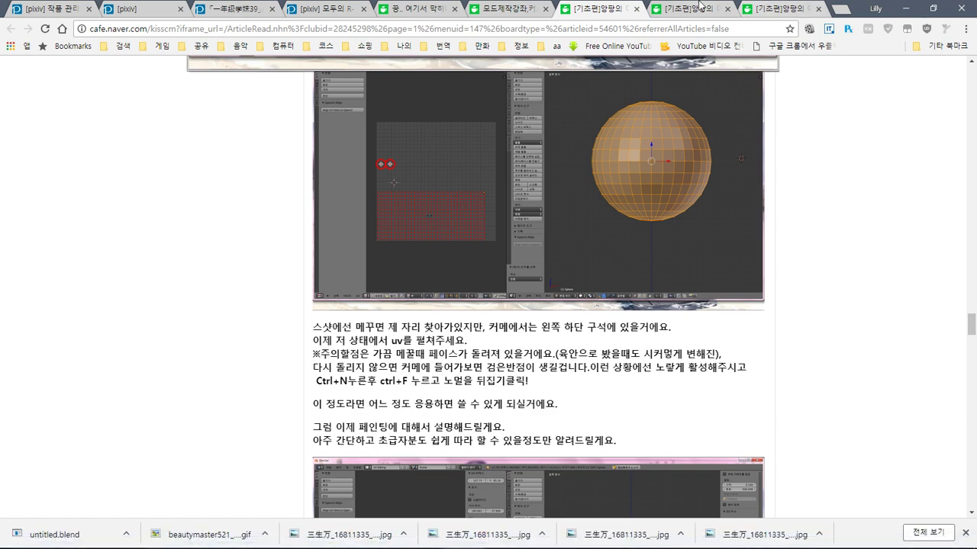
left_click(763, 6)
left_click(603, 8)
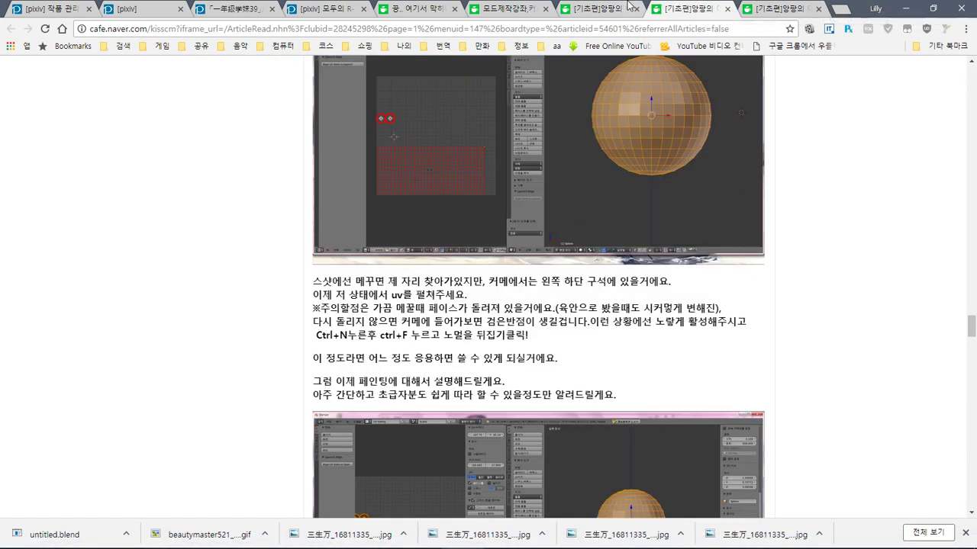
left_click(630, 8)
left_click(595, 8)
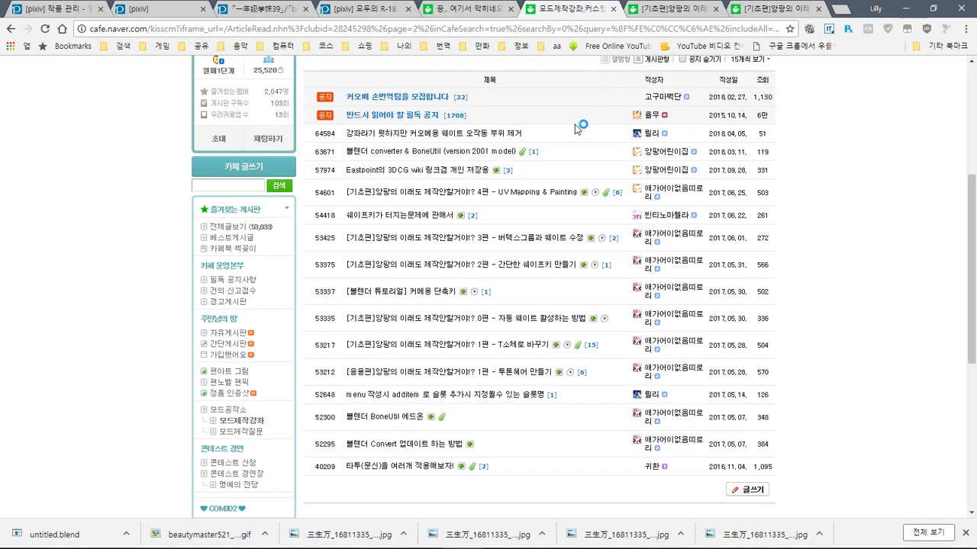
left_click(460, 8)
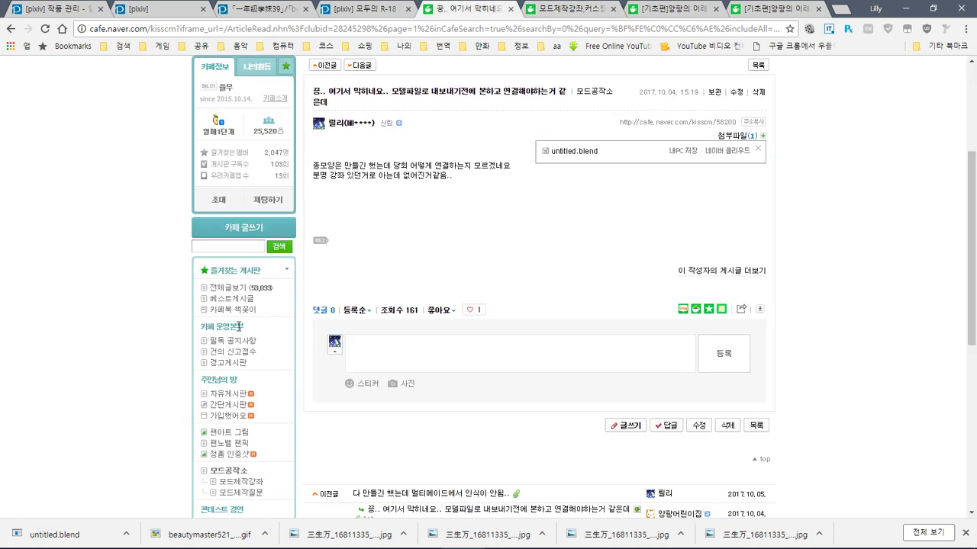
left_click(227, 288)
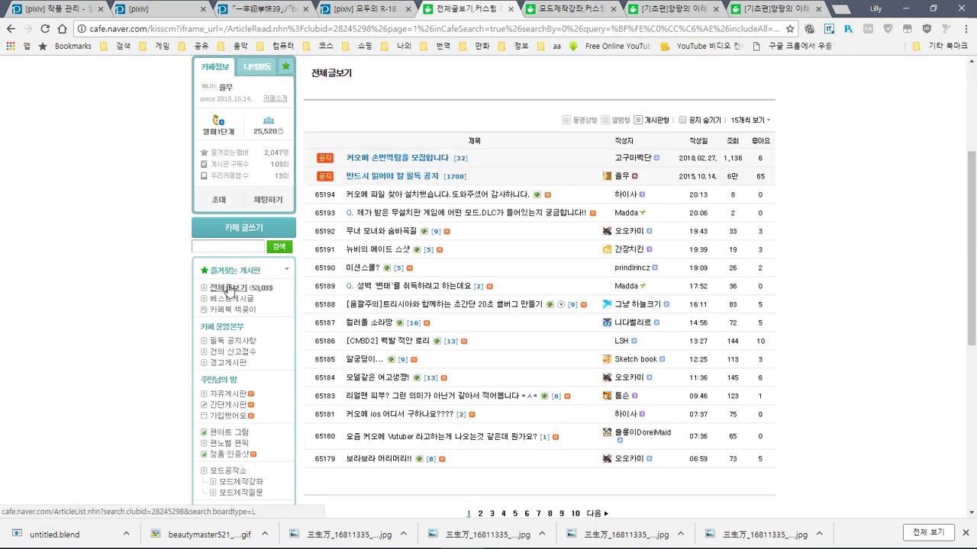
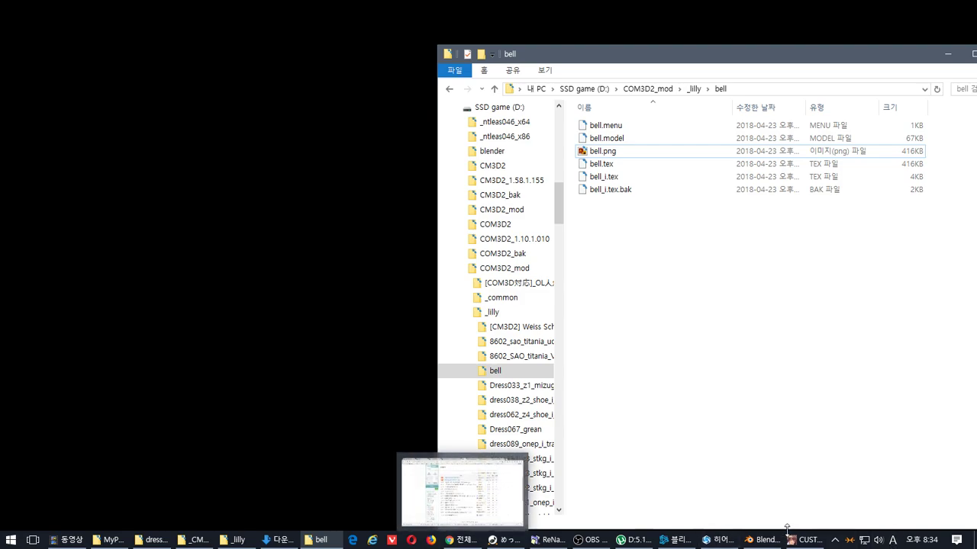
Switch back to Blender and render the 80 px menu icon with 今のマテリアルで and an outline (輪郭線) around the bell.
left_click(767, 540)
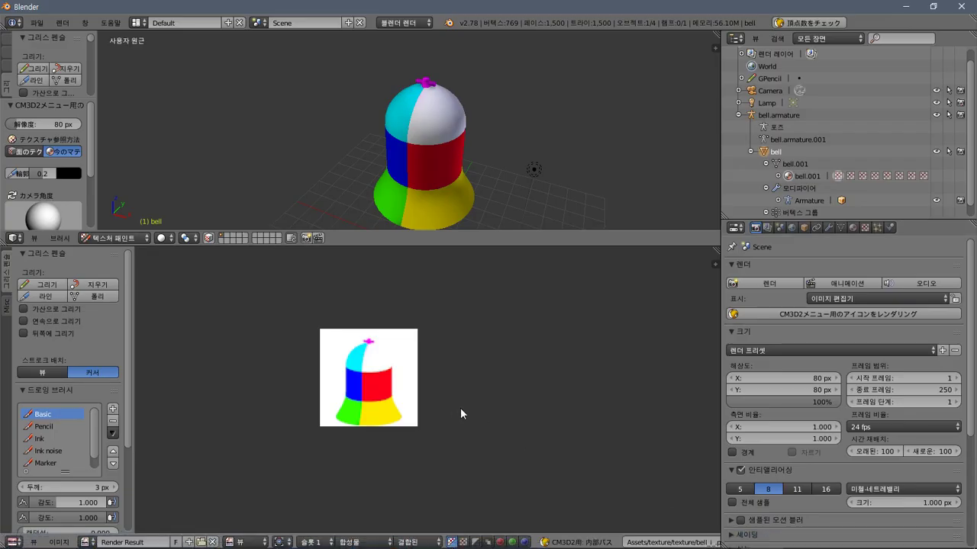
left_click(831, 314)
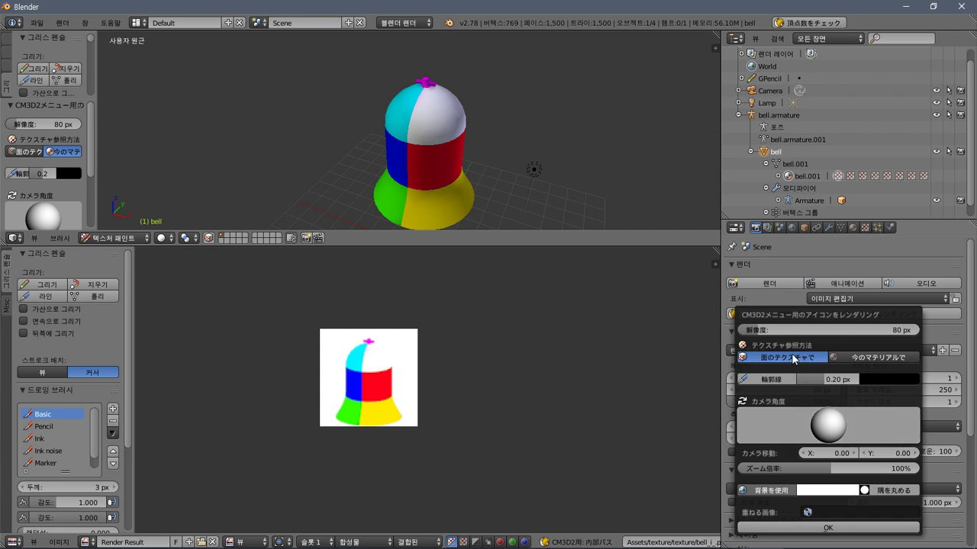
left_click(870, 382)
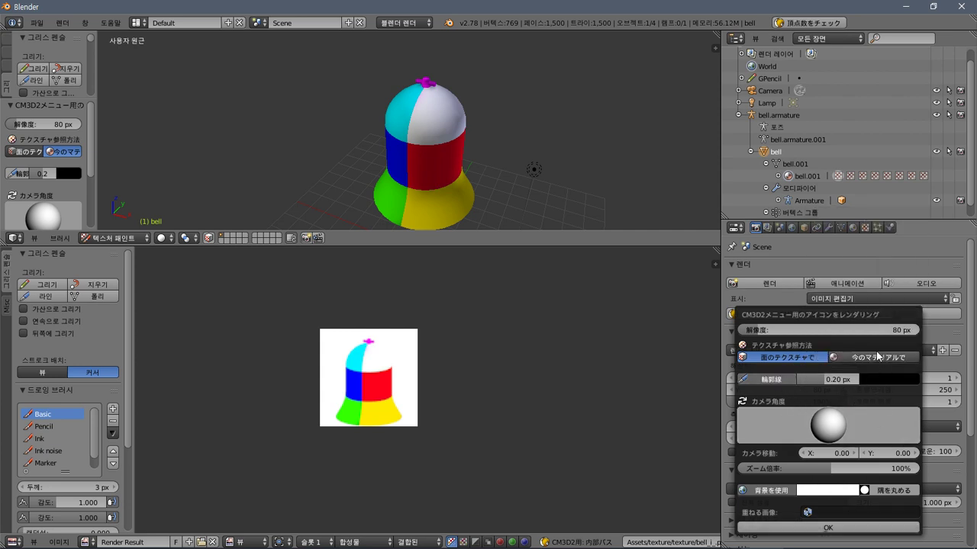
left_click(849, 528)
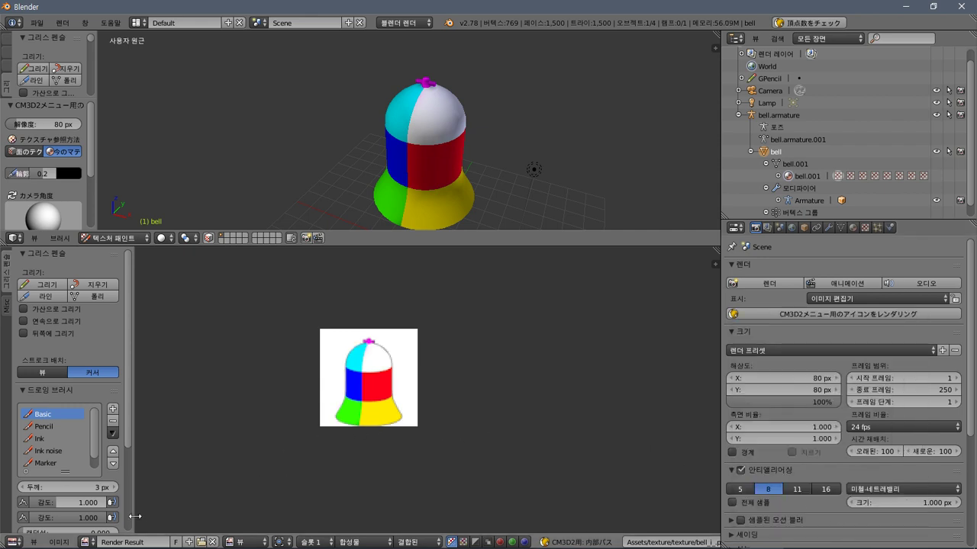
Save the rendered icon as a tex file over bell_i.tex in the bell mod folder and return to Blender.
left_click(60, 542)
left_click(81, 391)
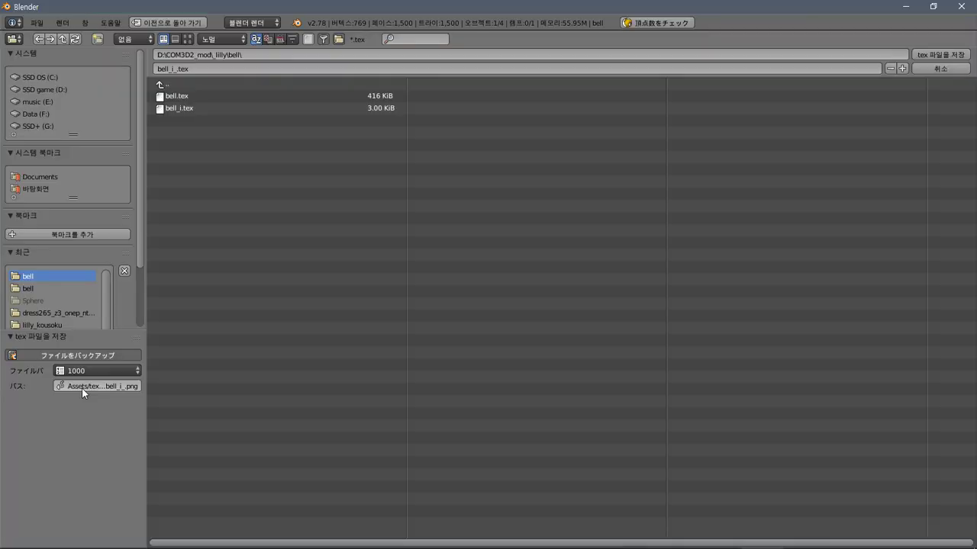
left_click(197, 111)
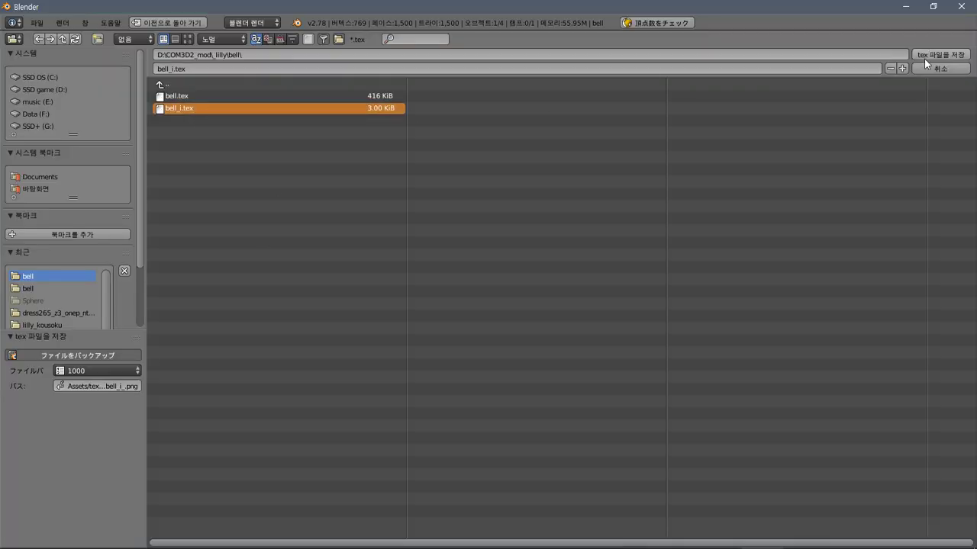
left_click(920, 55)
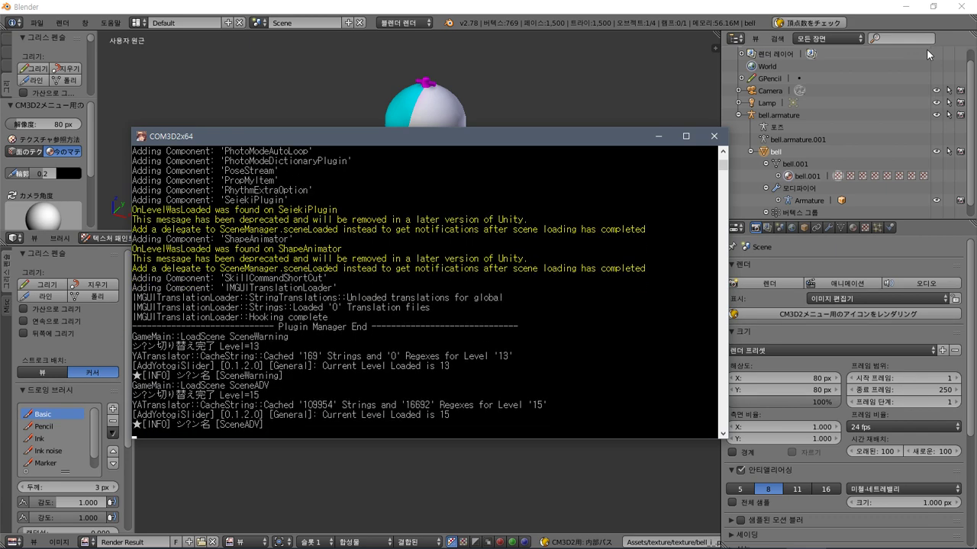
left_click(757, 14)
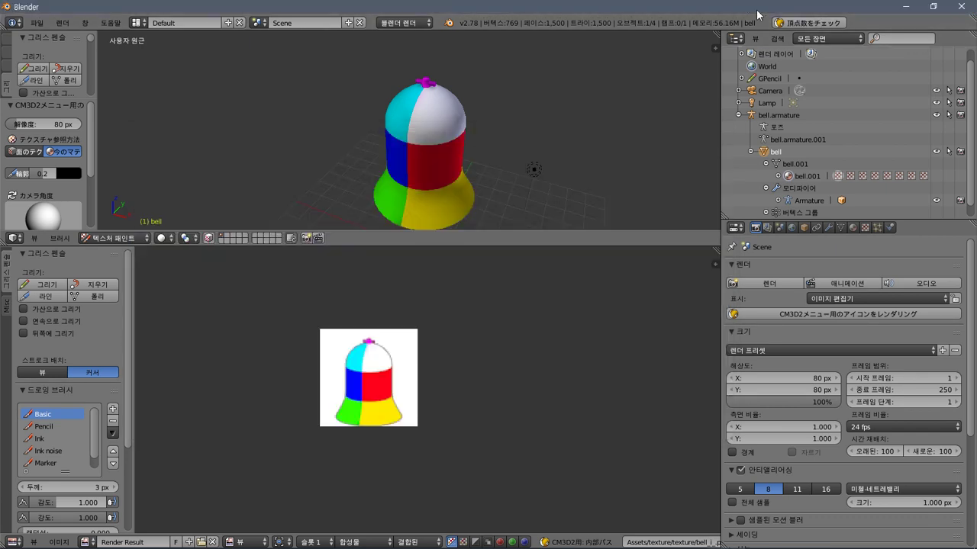
Try rendering the menu icon with 面のテクスチャで at camera Y -0.60 and with 今のマテリアルで at camera Y 0.90.
left_click(879, 313)
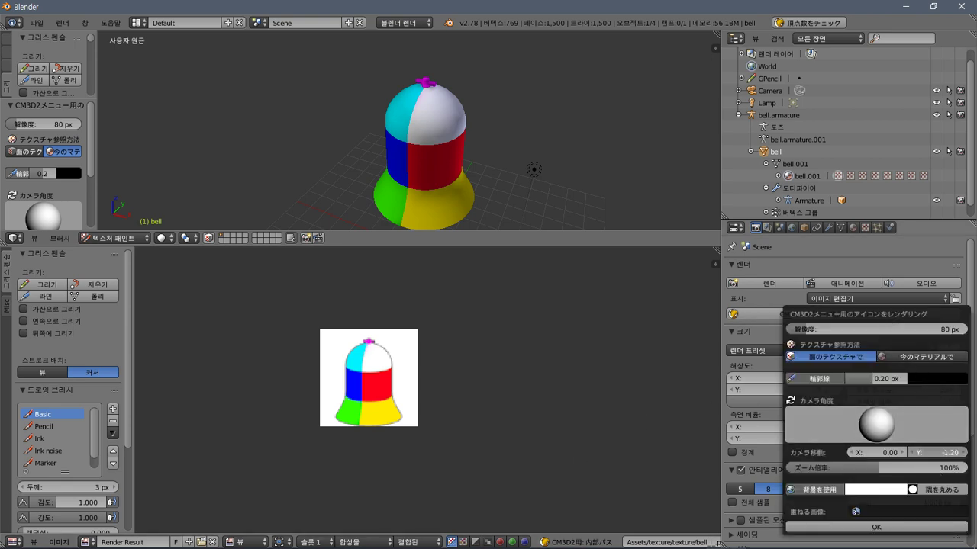
left_click(876, 530)
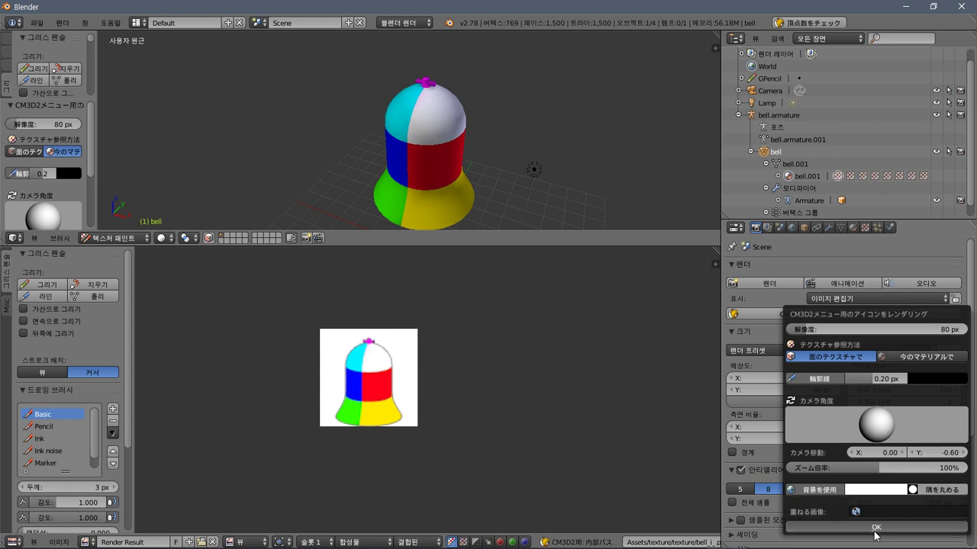
left_click(870, 314)
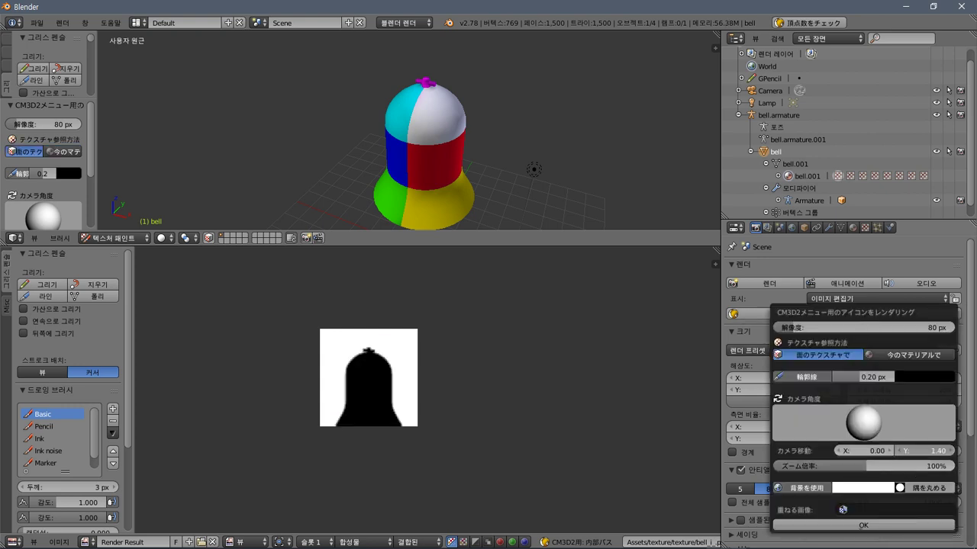
left_click(891, 356)
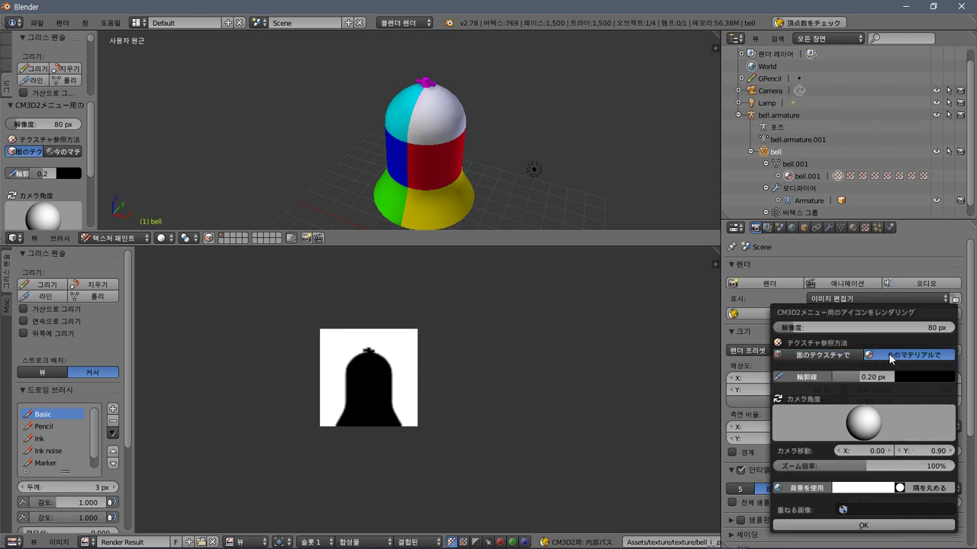
left_click(832, 527)
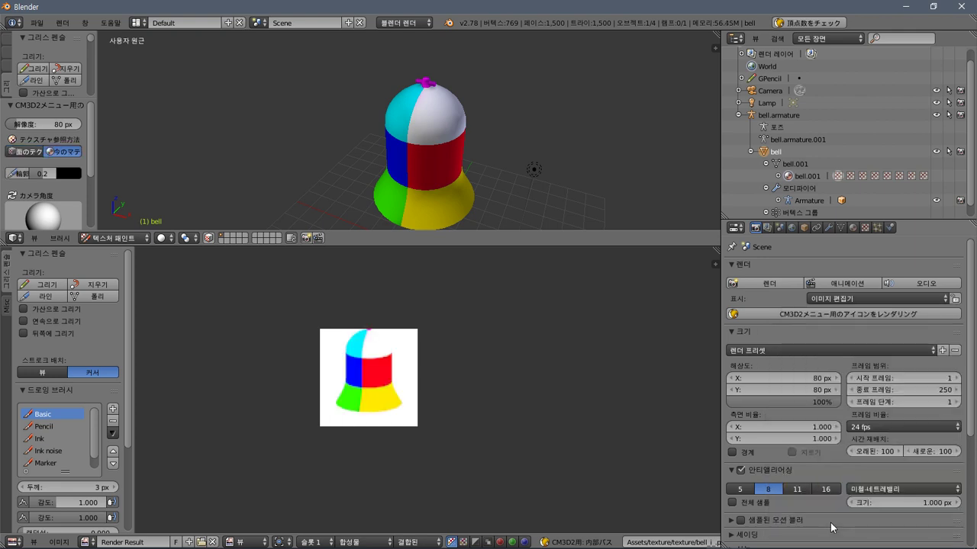
Render the 80 px menu icon with 今のマテリアルで and the camera's Y shift set to 0.30.
left_click(852, 315)
left_click(905, 359)
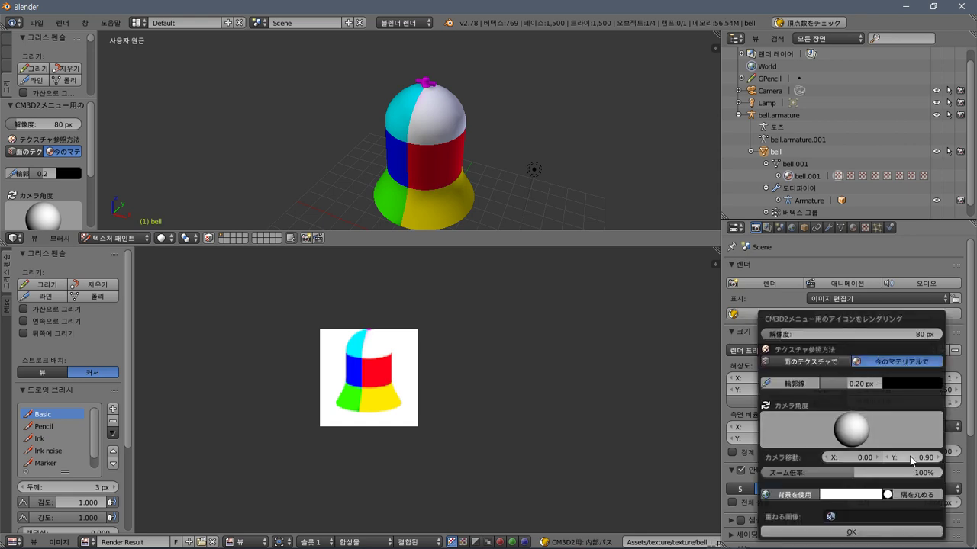
left_click_drag(912, 461, 866, 461)
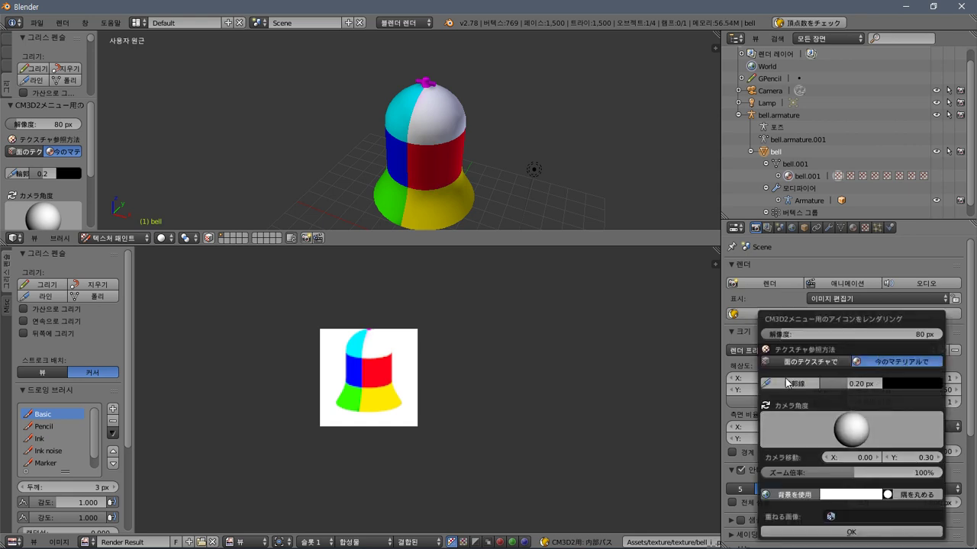
left_click(889, 533)
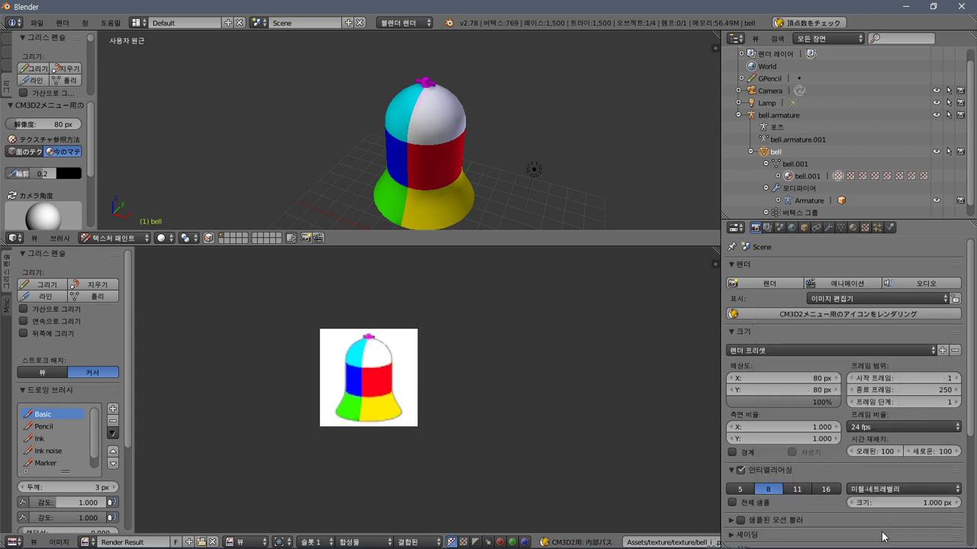
Export the re-rendered icon image as a tex file, overwriting the existing bell_i.tex.
left_click(59, 542)
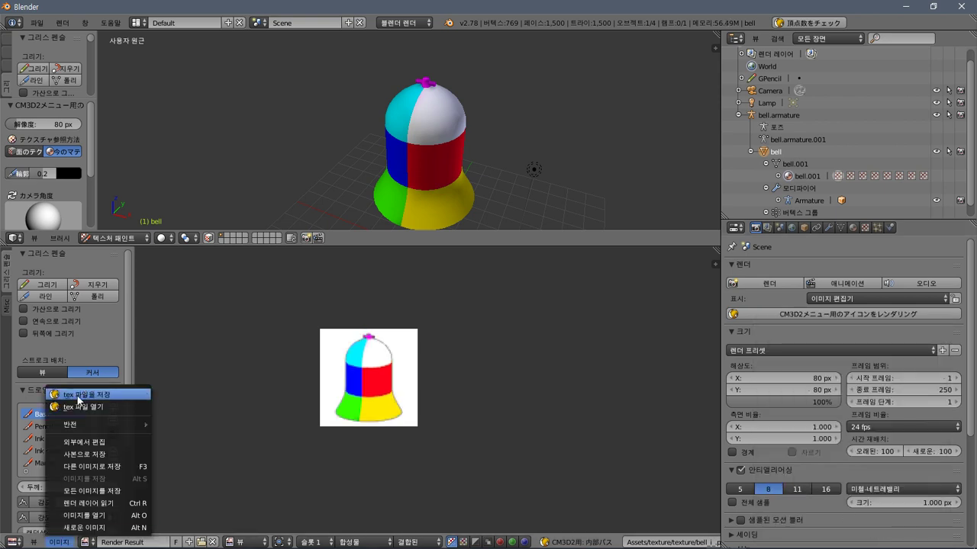
left_click(80, 396)
left_click(213, 109)
left_click(939, 39)
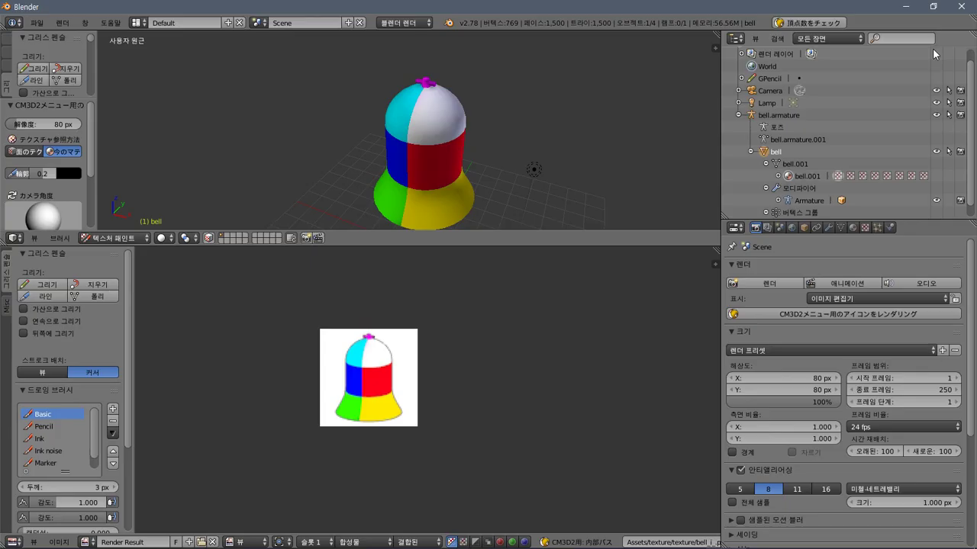
Switch to the Custom Order Maid 3D2 game and continue from the newest save, dated 2018.04.23 19:46.
left_click(786, 541)
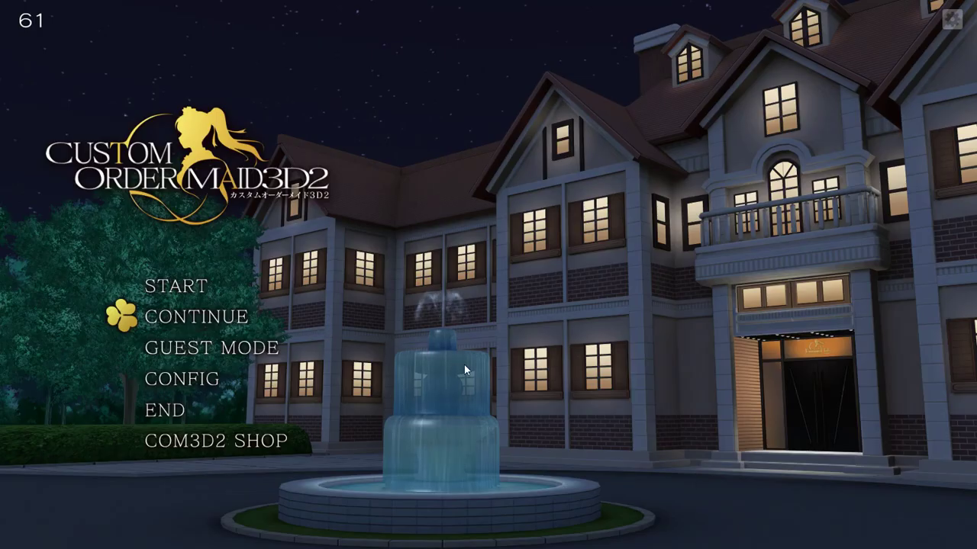
left_click(229, 319)
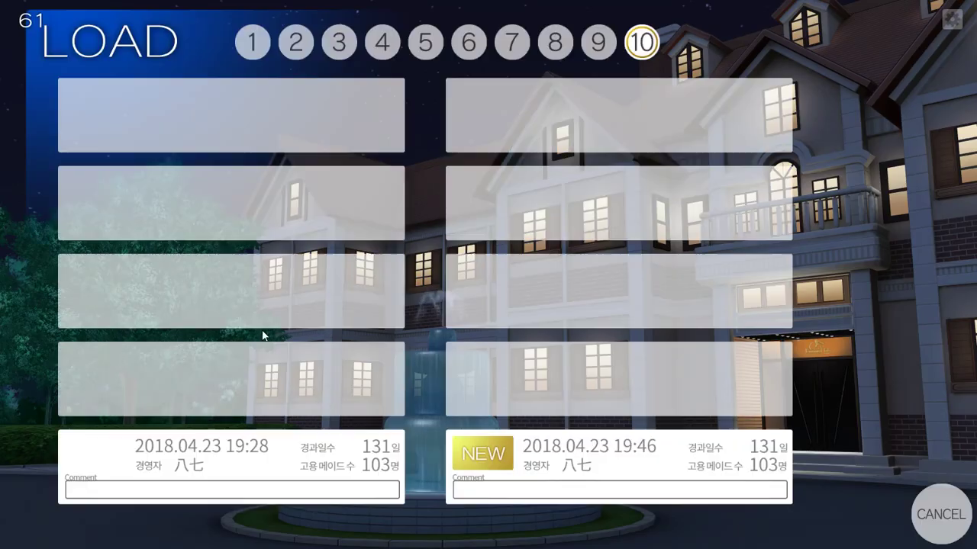
left_click(517, 473)
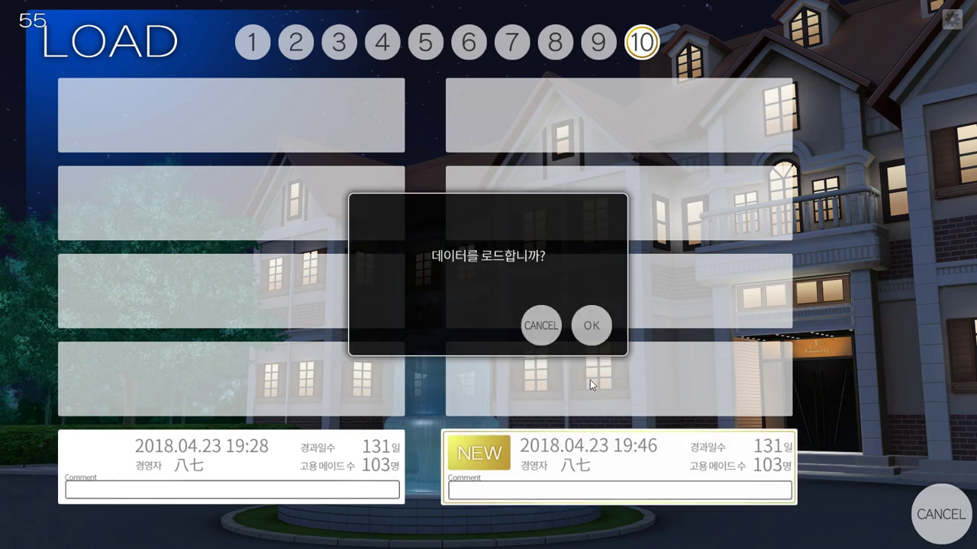
left_click(589, 309)
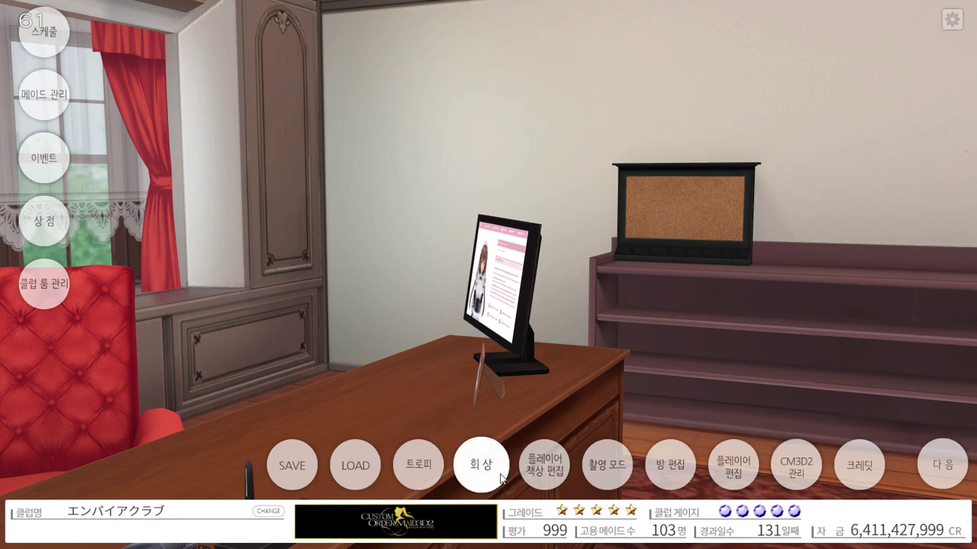
right_click_drag(483, 310, 424, 324)
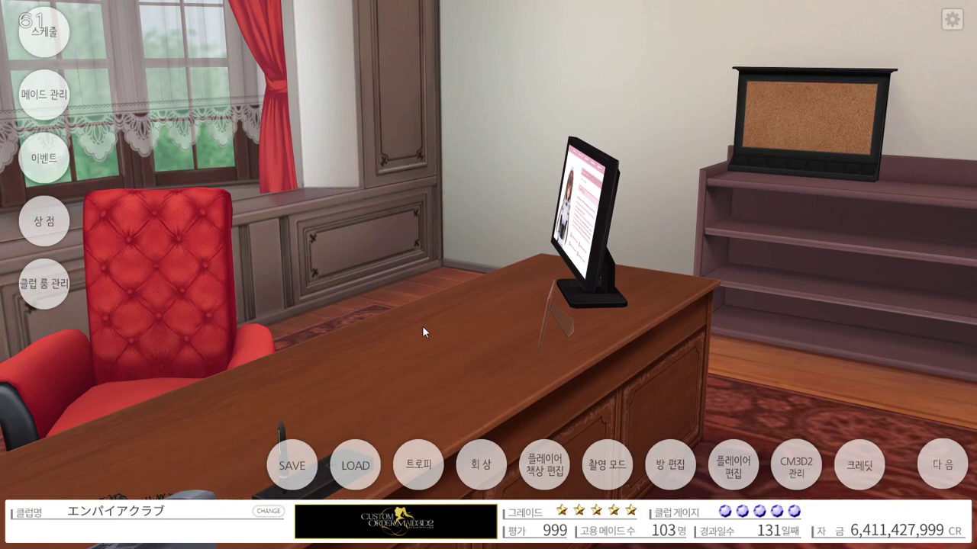
Switch to the COM3D2x64 console and read back through the scene-loading log for plugin errors.
key("alt+Tab")
left_click(492, 180)
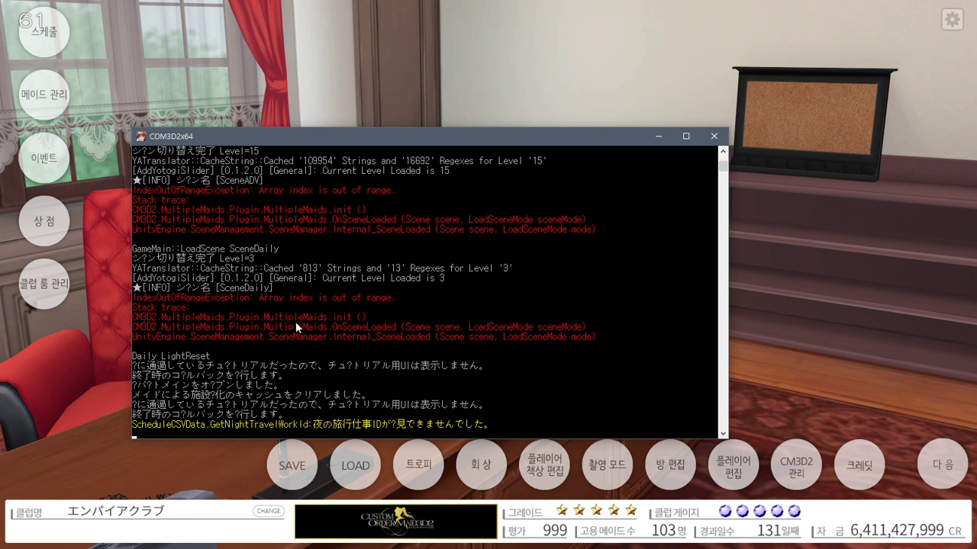
scroll(350, 322, "up", 2)
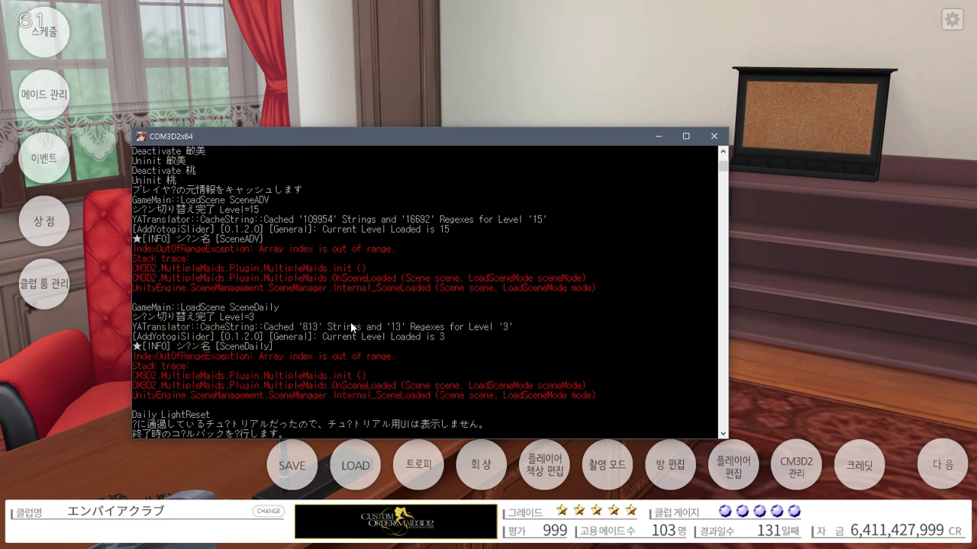
scroll(354, 318, "up", 1)
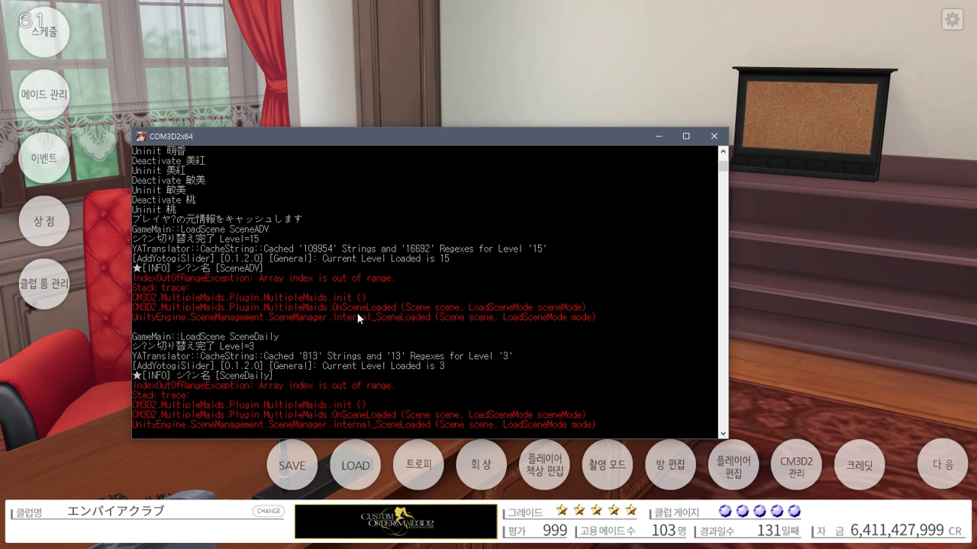
scroll(356, 313, "up", 1)
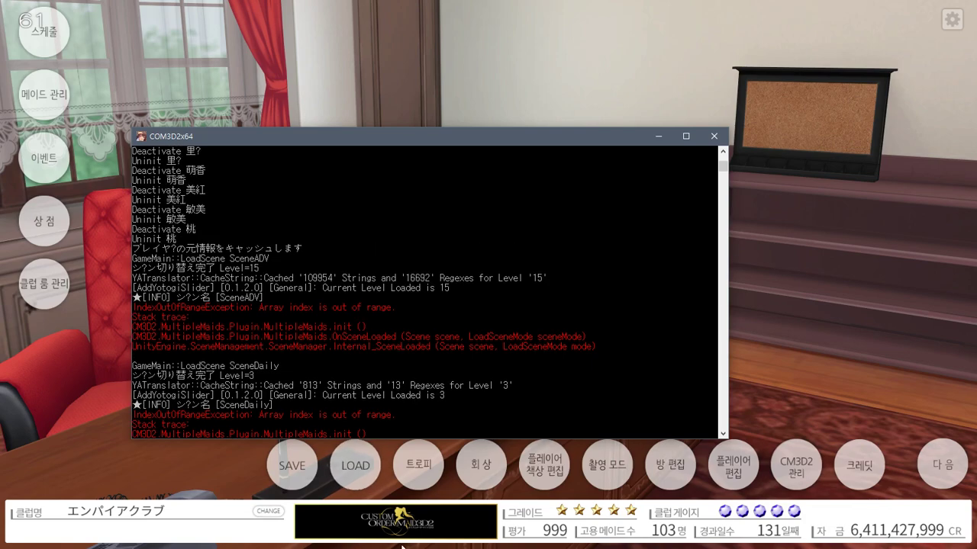
Switch to Chrome and open the 멀티메이드 ver22.1 post on the cafe's COM:플러그인 board.
key("super")
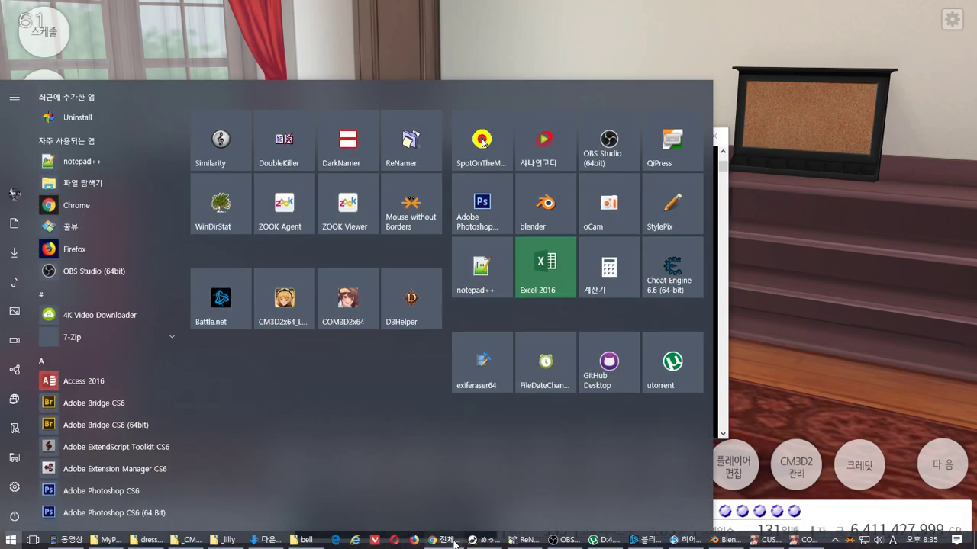
left_click(442, 540)
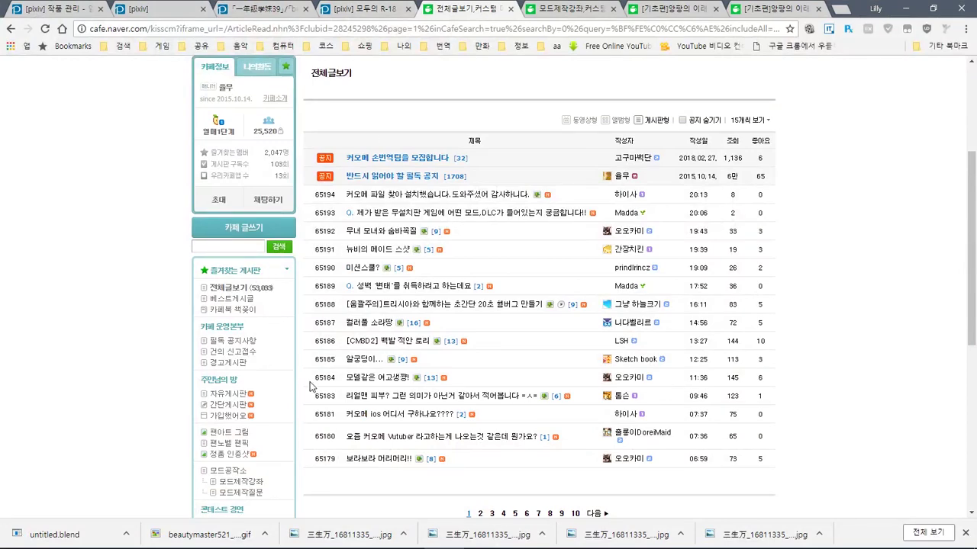
scroll(211, 398, "down", 1)
scroll(210, 398, "down", 3)
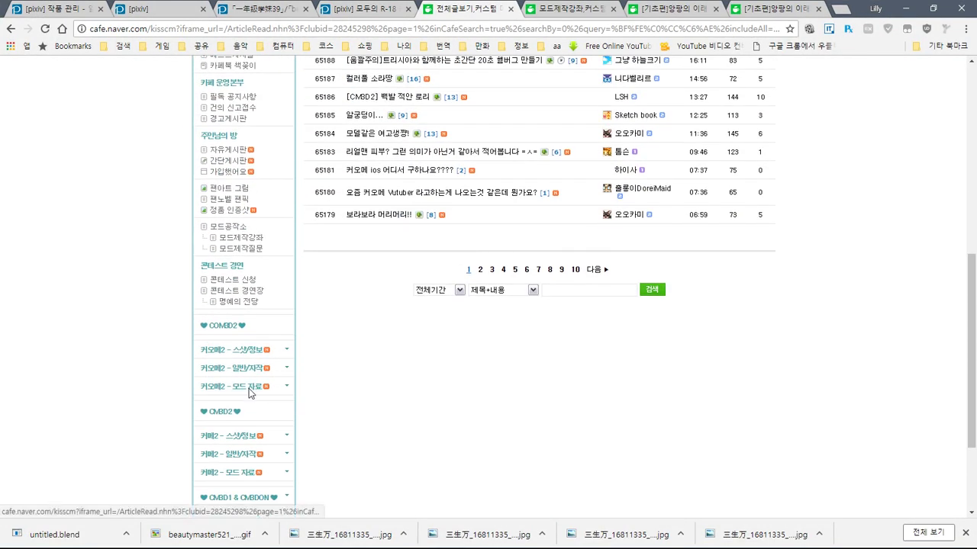
left_click(258, 374)
scroll(260, 377, "down", 3)
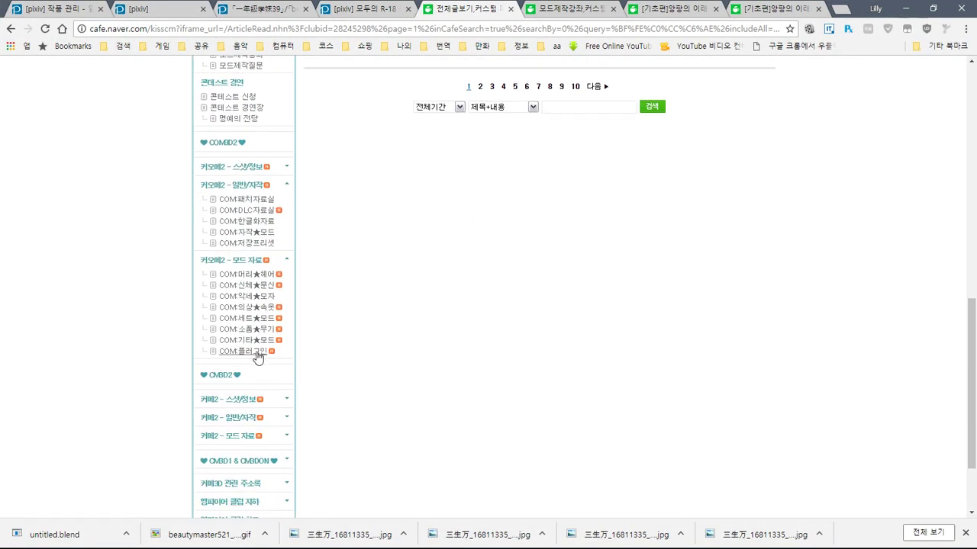
left_click(252, 352)
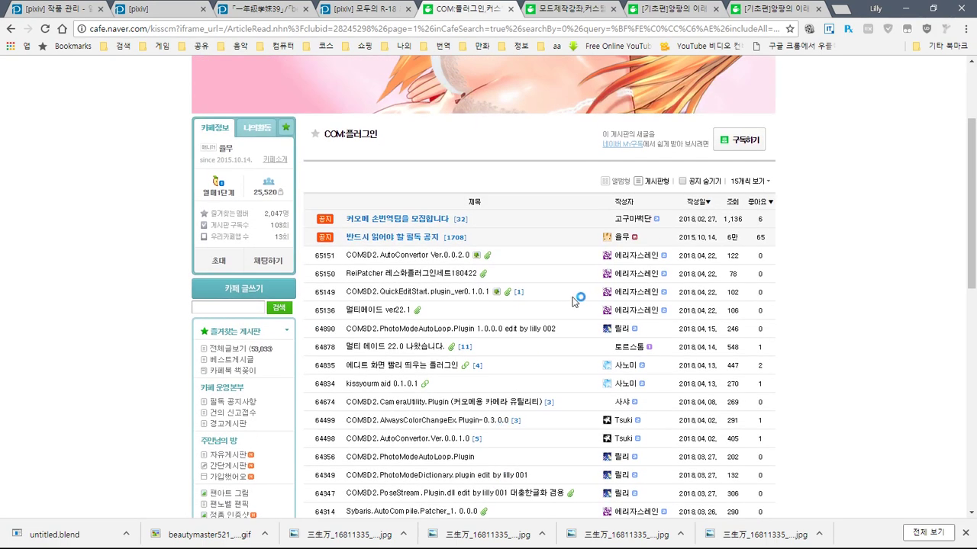
left_click(398, 311)
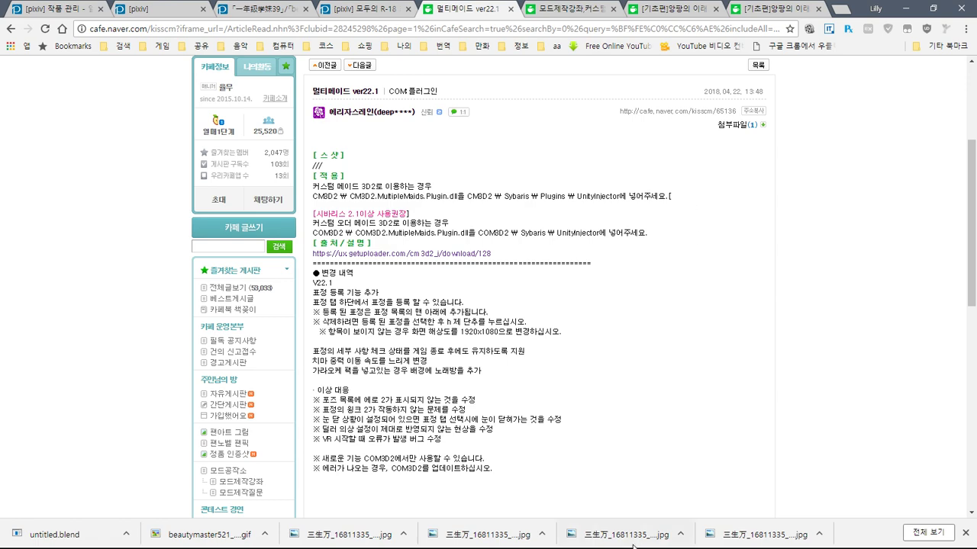
Save the post's attachment cm3d2_j_128.zip to the PC and open the downloaded archive.
key("super")
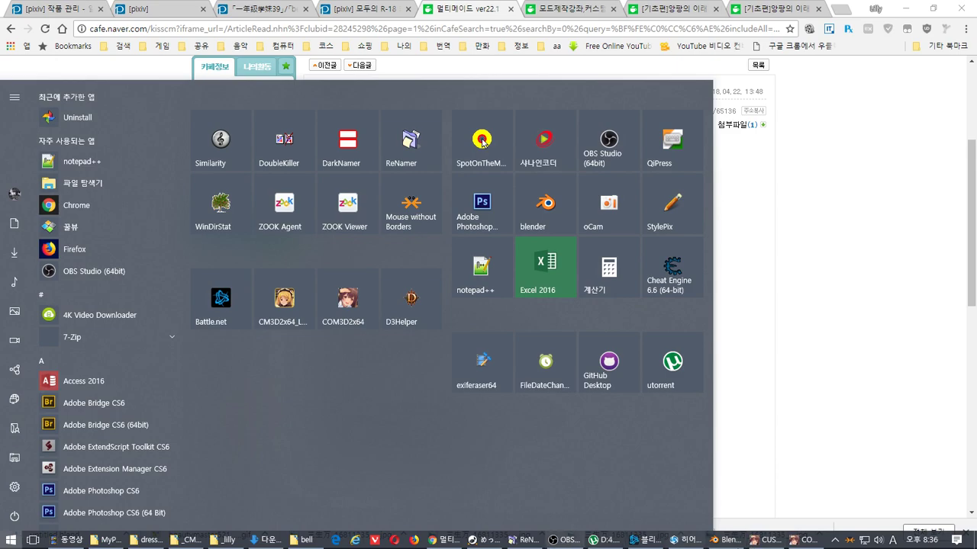
mouse_move(835, 494)
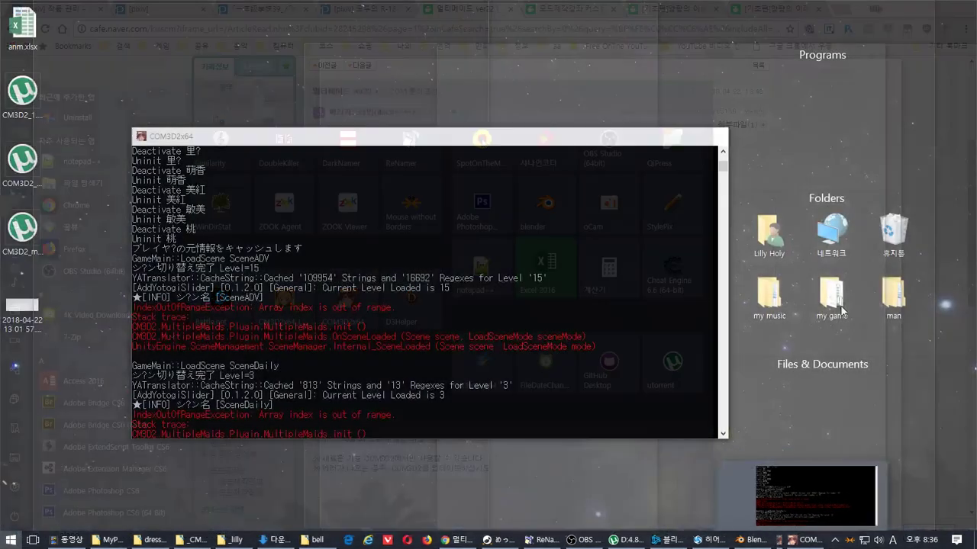
left_click(783, 165)
left_click(739, 124)
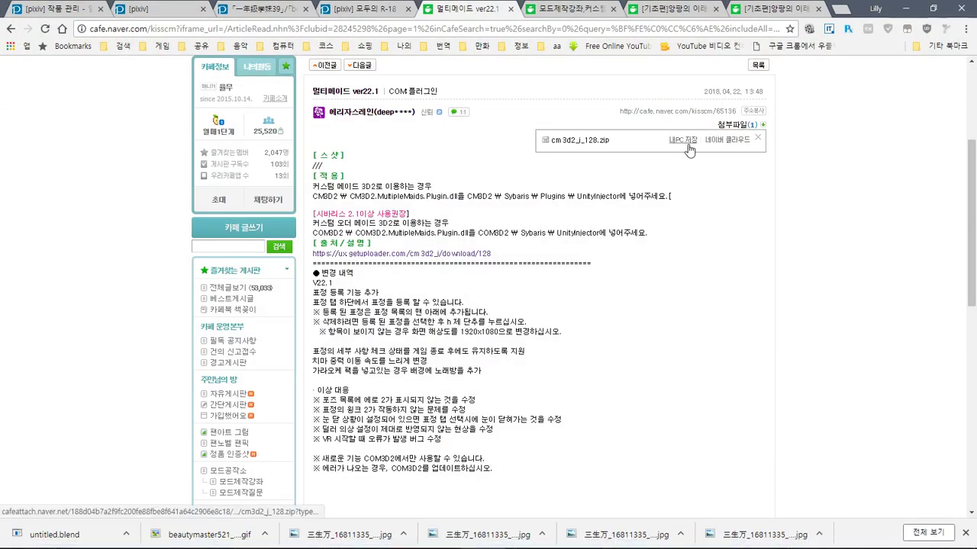
left_click(687, 145)
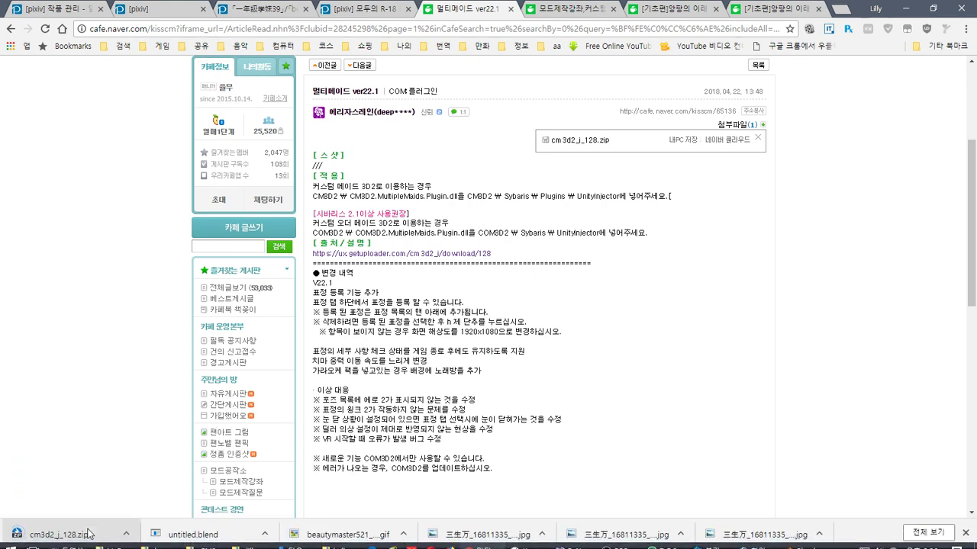
left_click(88, 533)
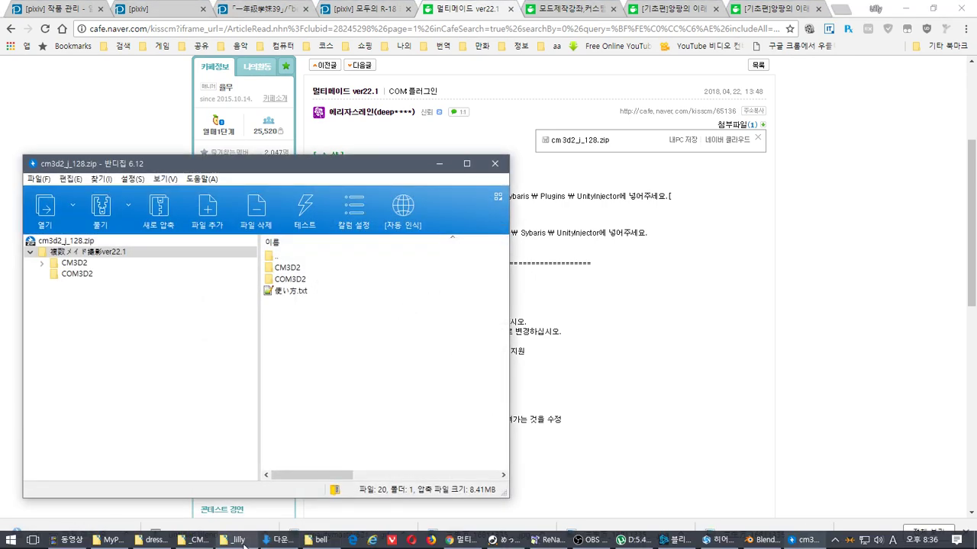
mouse_move(195, 540)
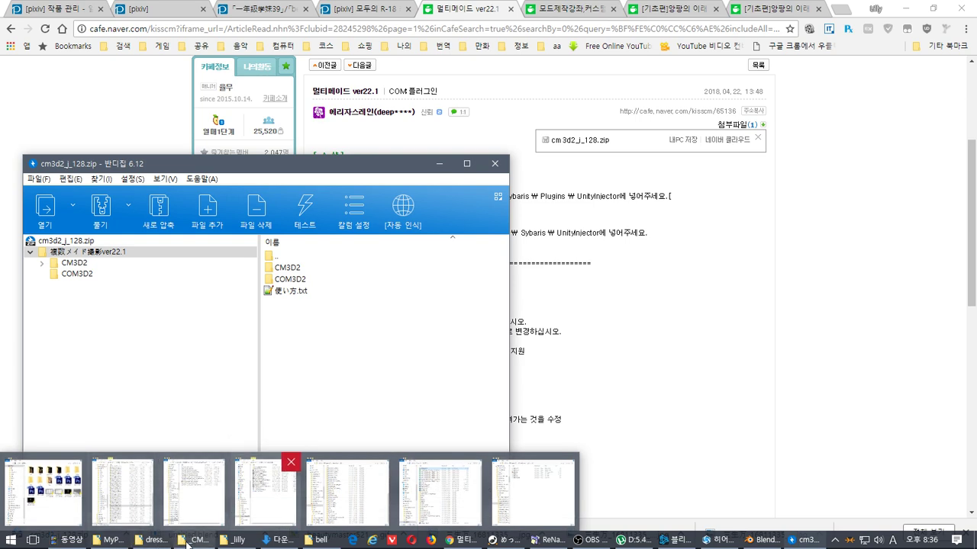
Bring the COM3D2 folder window beside the open archive and display its Sybaris folder.
left_click(264, 494)
left_click_drag(243, 6, 647, 72)
left_click_drag(525, 305, 525, 414)
left_click(457, 436)
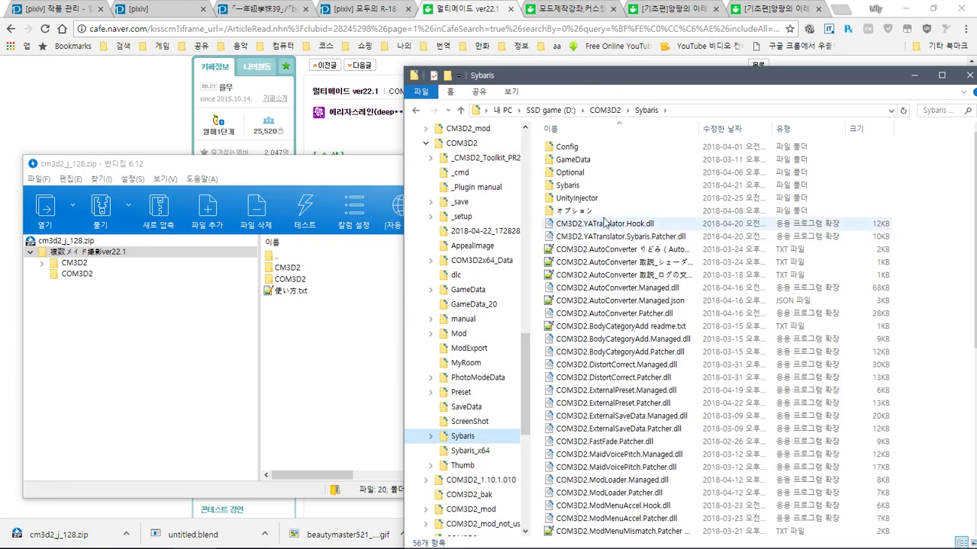
Copy COM3D2.MultipleMaids.Plugin.dll from the archive's COM3D2 folder into Sybaris\UnityInjector, overwriting the existing file.
left_click(290, 279)
double_click(288, 281)
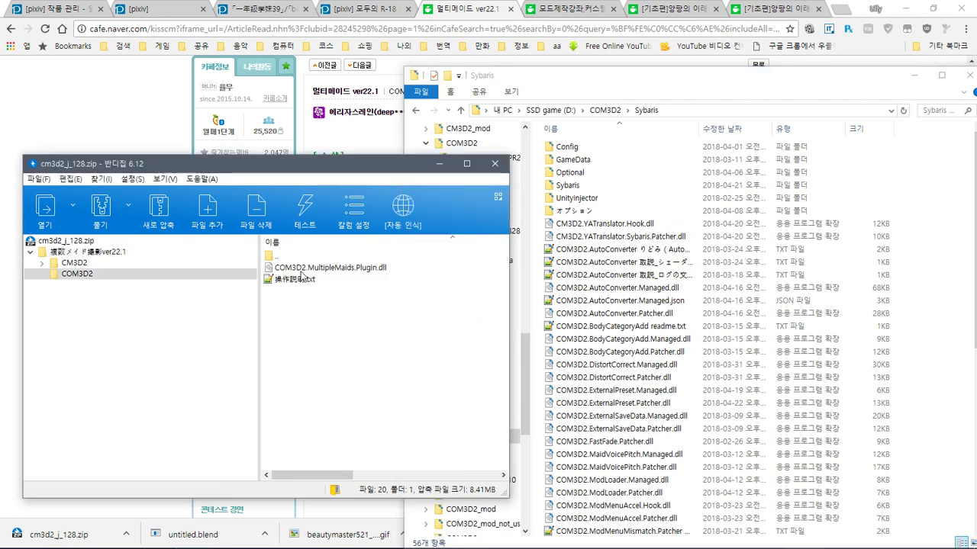
double_click(578, 198)
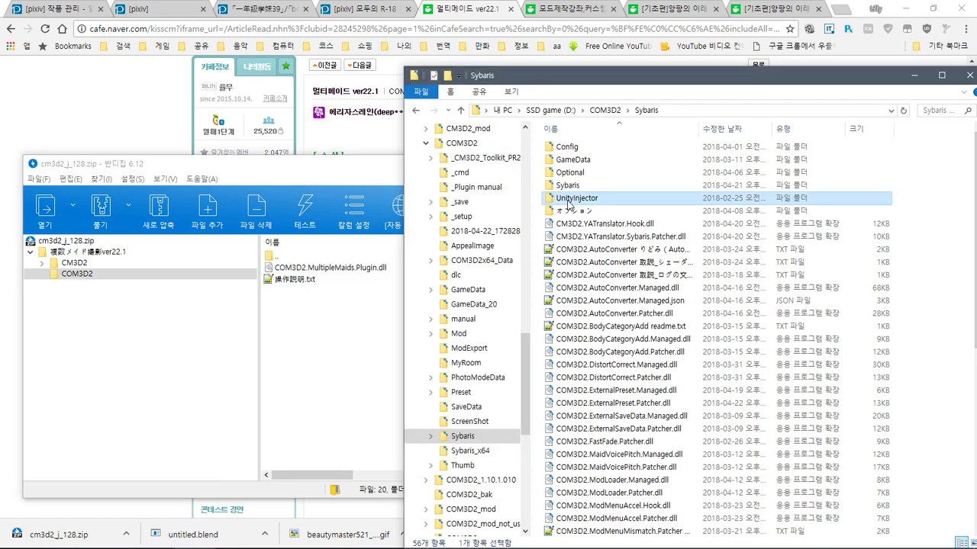
left_click(325, 270)
left_click_drag(327, 273, 787, 321)
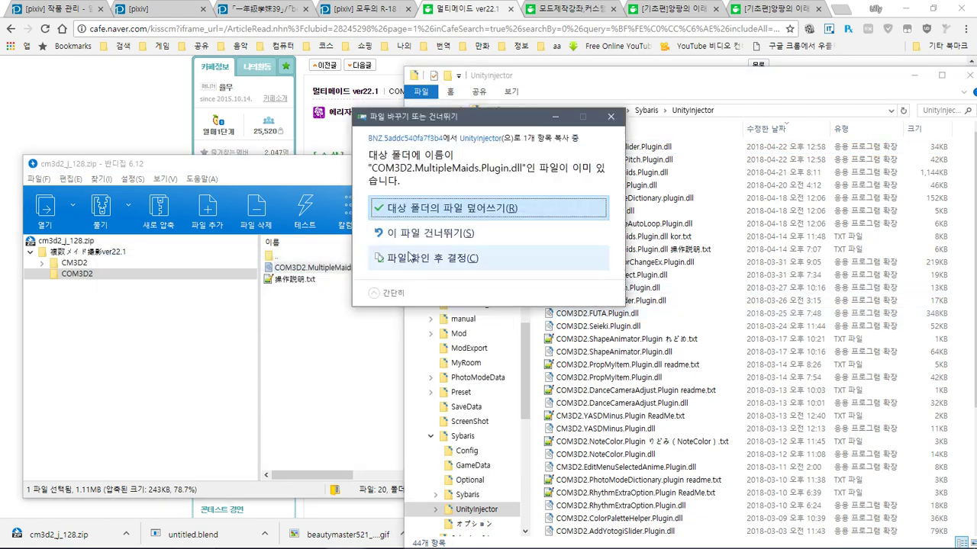
left_click(438, 149)
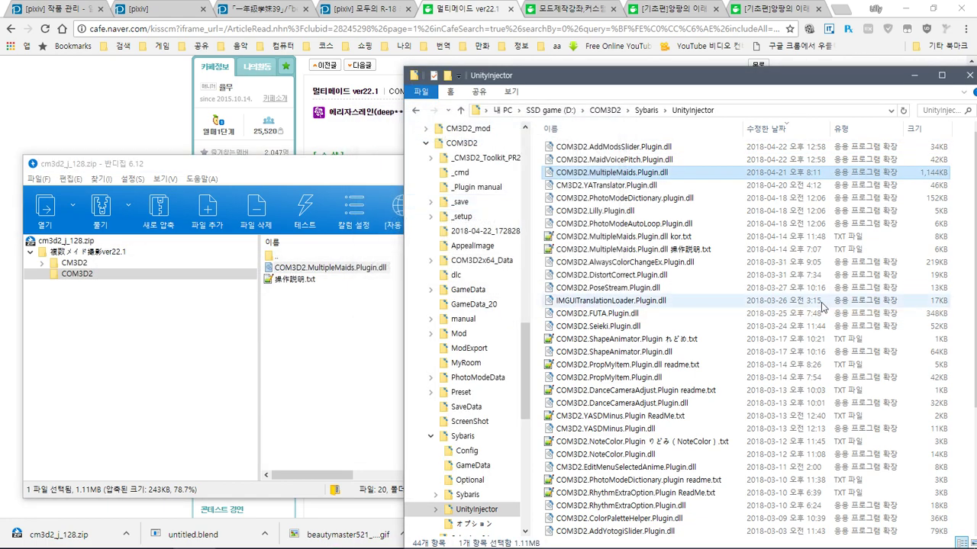
Launch Custom Order Maid 3D2 and return to the archive window while it loads.
key("super")
left_click(367, 307)
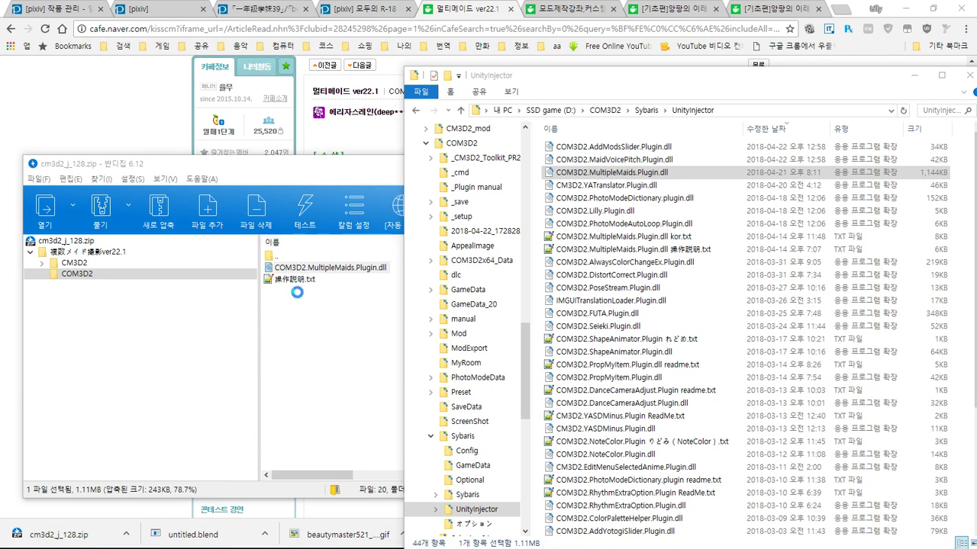
key("alt+Tab")
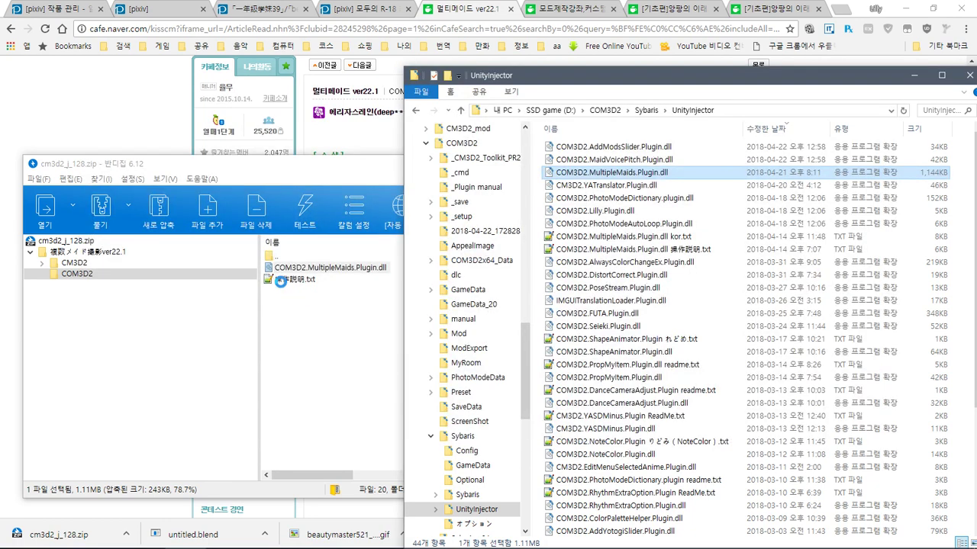
key("alt+Tab")
Open 操作説明.txt from the archive, look through it to the end and close it.
double_click(281, 284)
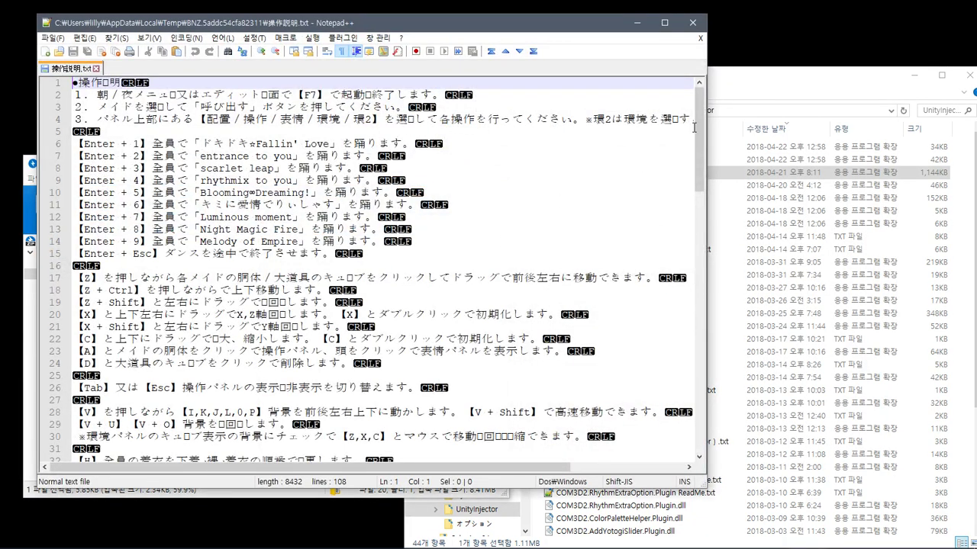
scroll(694, 128, "down", 20)
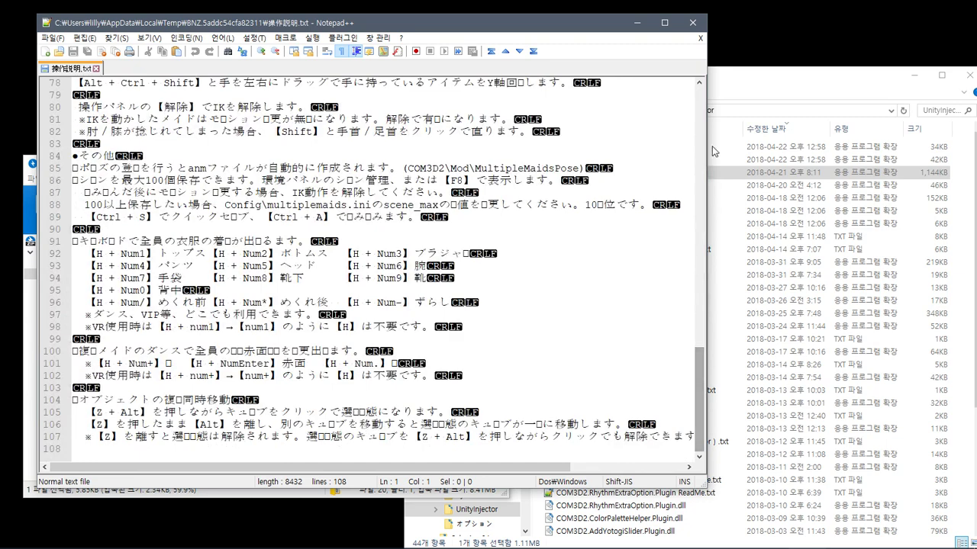
left_click(700, 38)
left_click(692, 22)
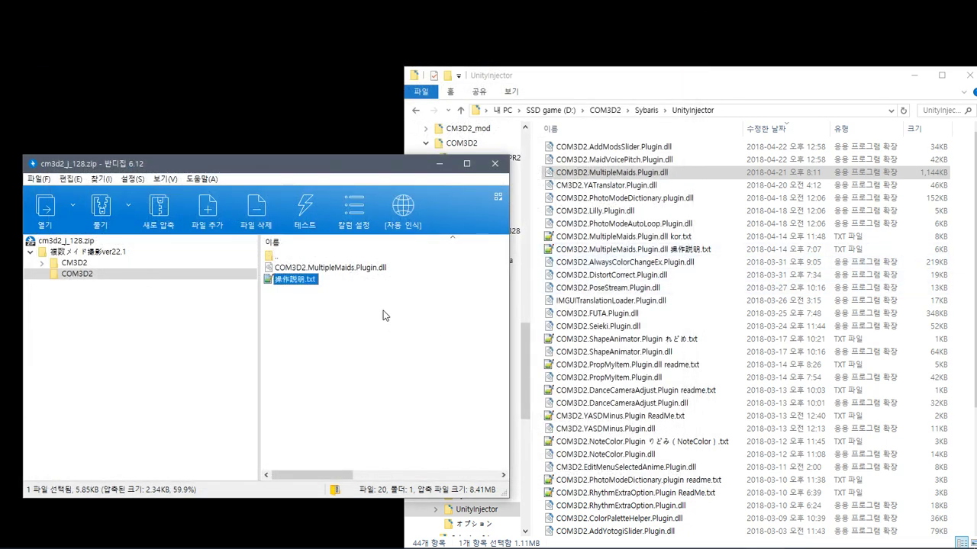
Delete the 2018-04-22_172828 folder from the COM3D2 game folder.
left_click(538, 366)
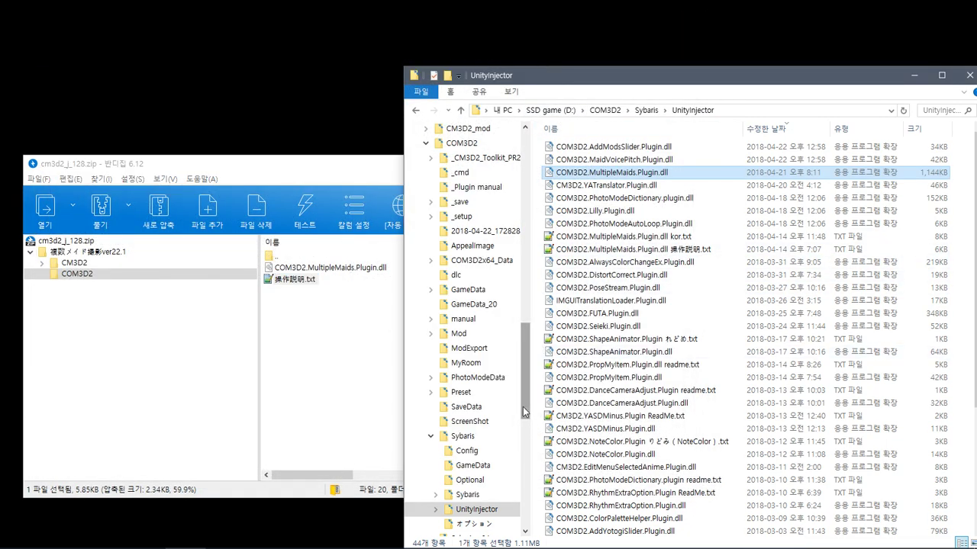
left_click_drag(525, 403, 527, 389)
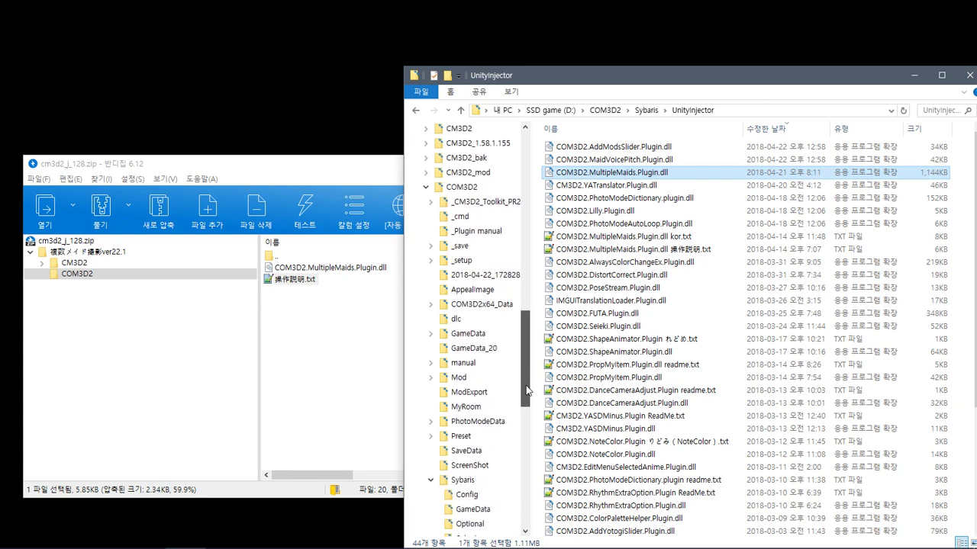
right_click(482, 275)
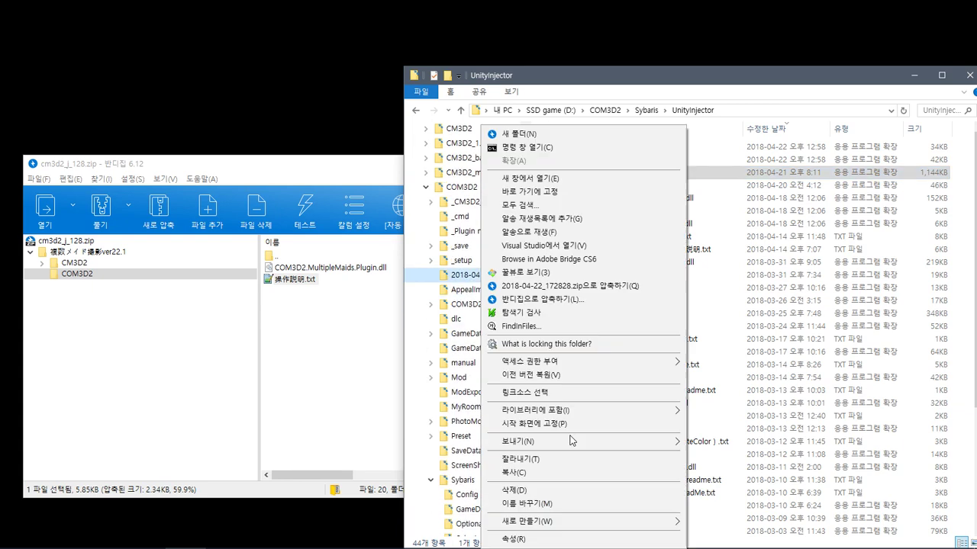
left_click(566, 490)
Copy 操作説明.txt from the archive into COM3D2\_Plugin manual and rename the copy COM3D2.MultipleMaids.Plugin.dll 操作説明.txt.
left_click(491, 232)
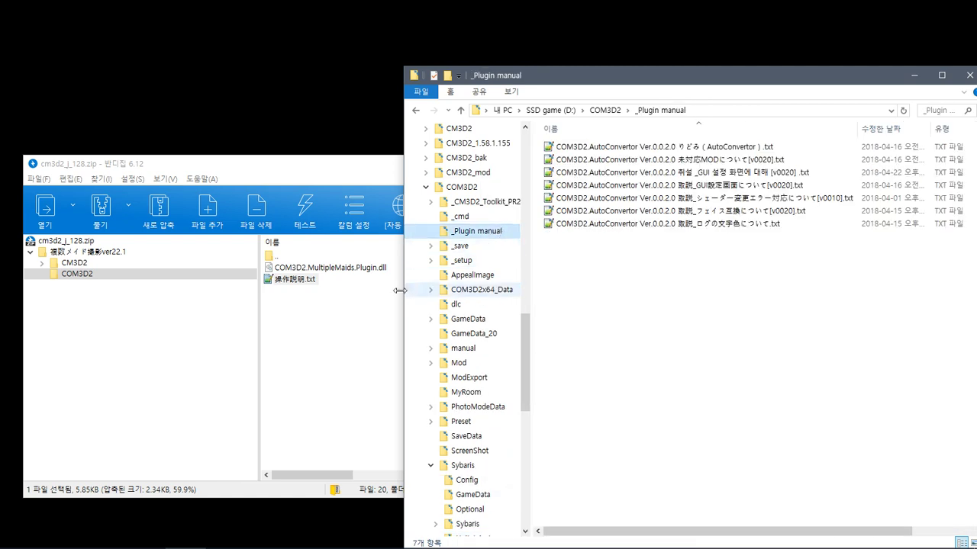
left_click_drag(294, 280, 656, 374)
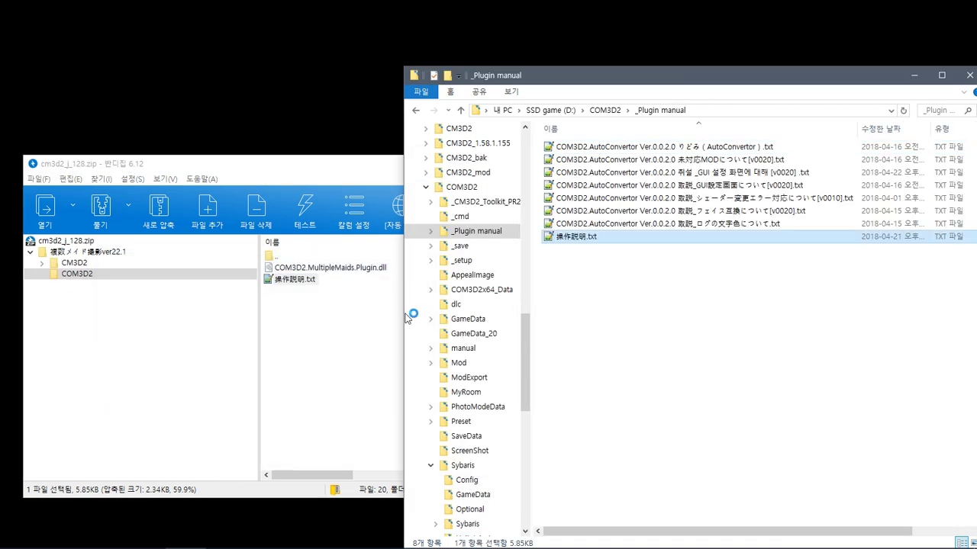
left_click(312, 269)
left_click(312, 269)
key("ctrl+c")
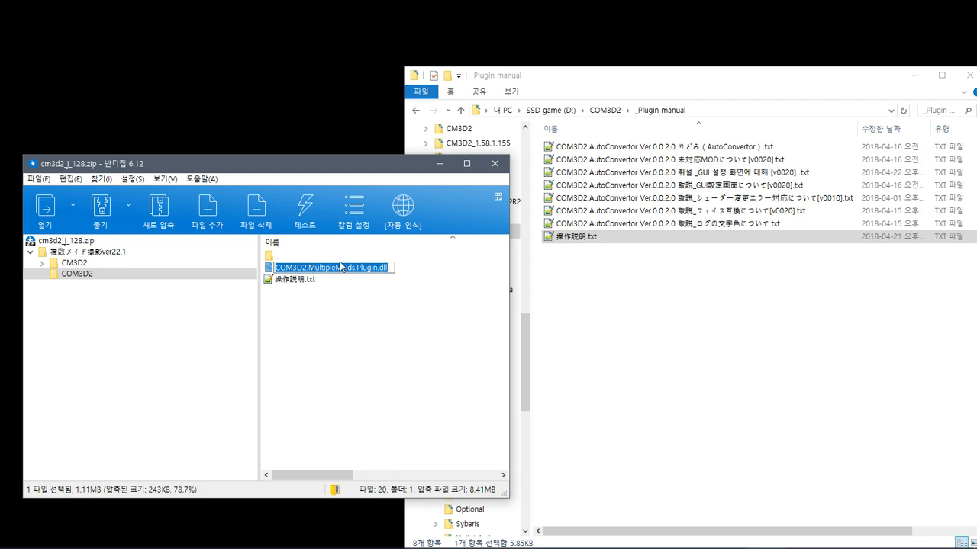
left_click(563, 237)
left_click(557, 237)
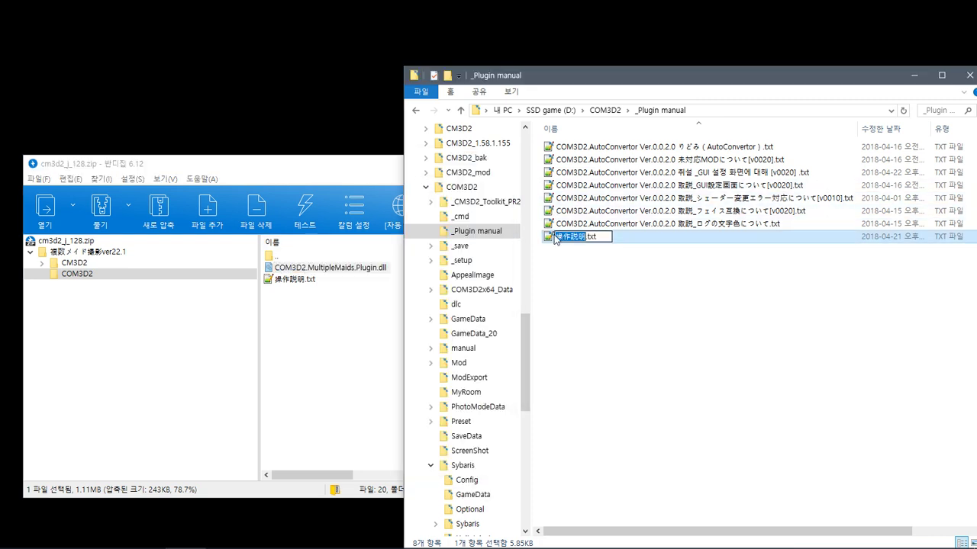
key("Escape")
left_click(558, 240)
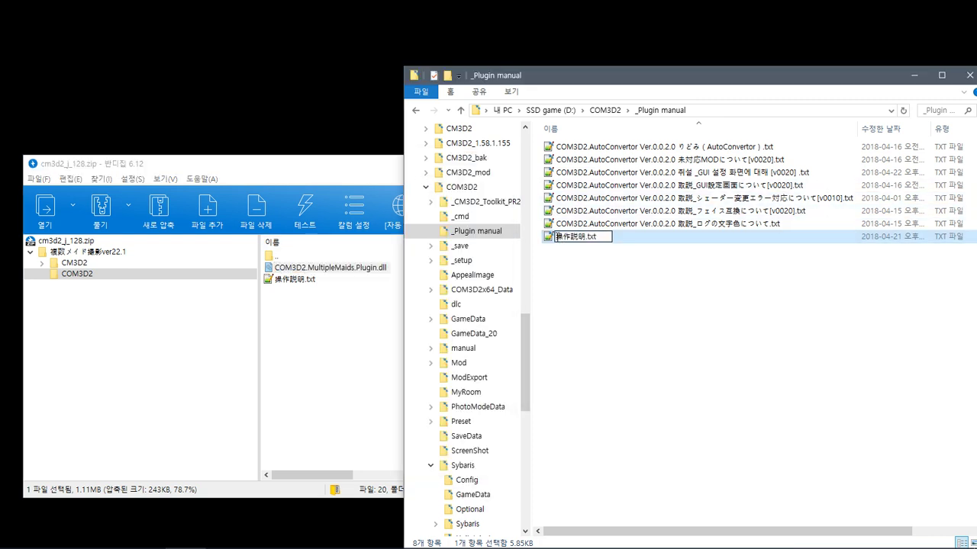
key("ctrl+v")
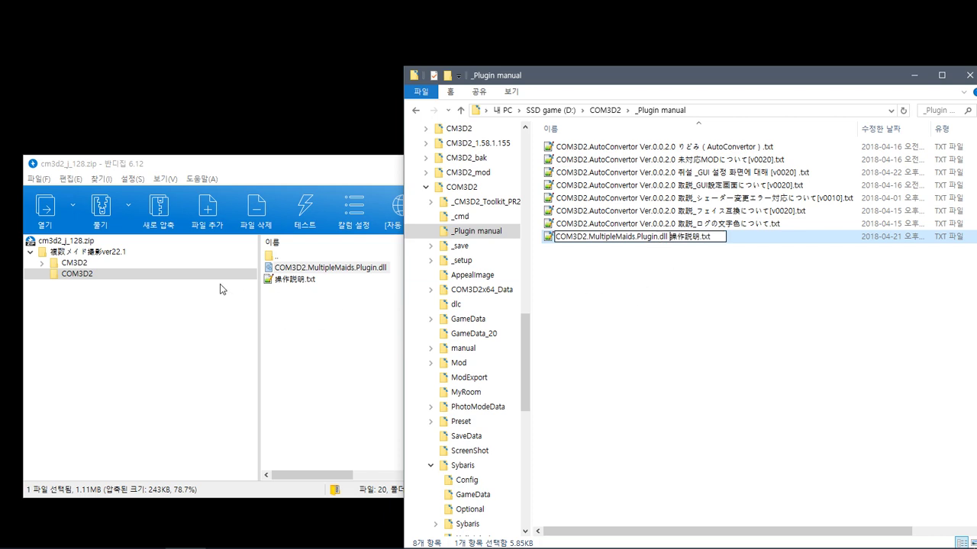
left_click(606, 377)
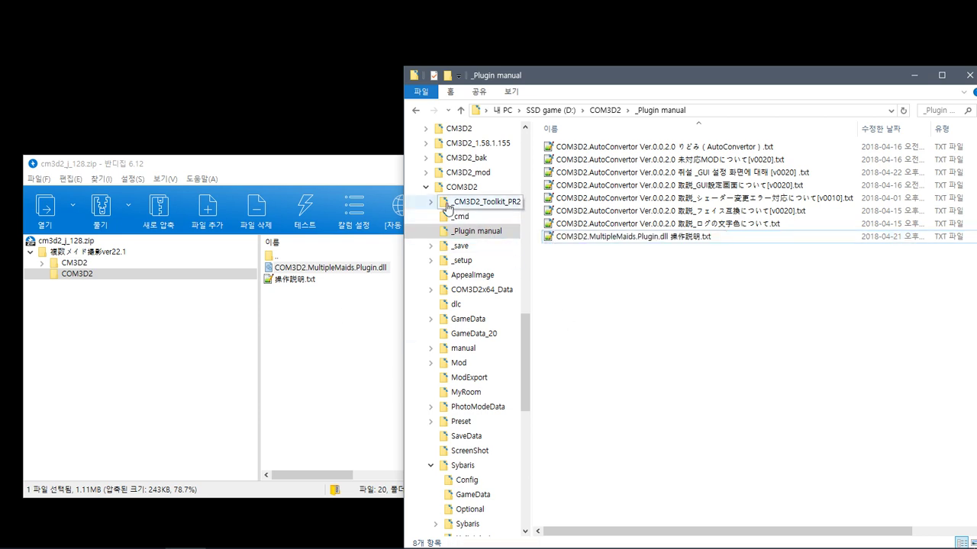
Open 使い方.txt from the archive's 複数メイド撮影ver22.1 folder and copy the version text V22.1 from its update history.
left_click(347, 351)
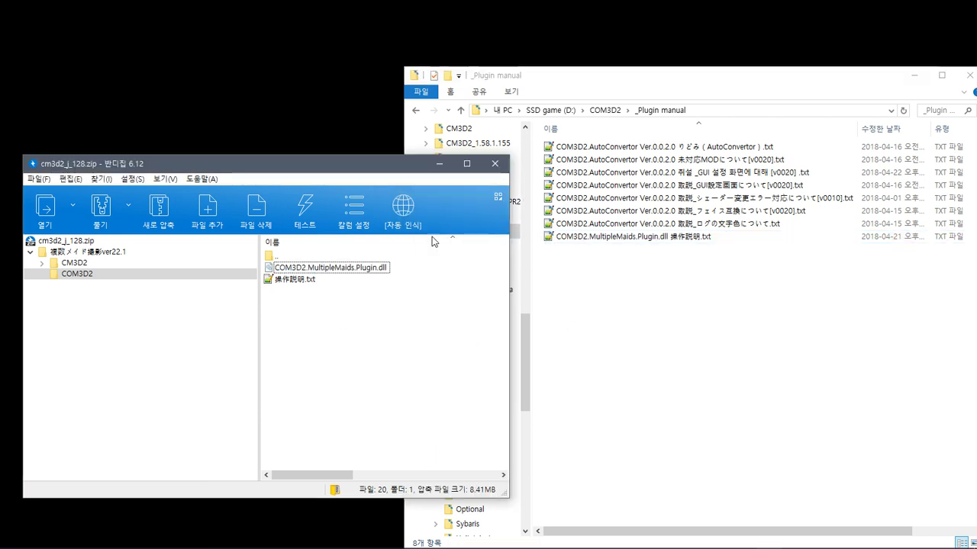
left_click(113, 254)
double_click(301, 292)
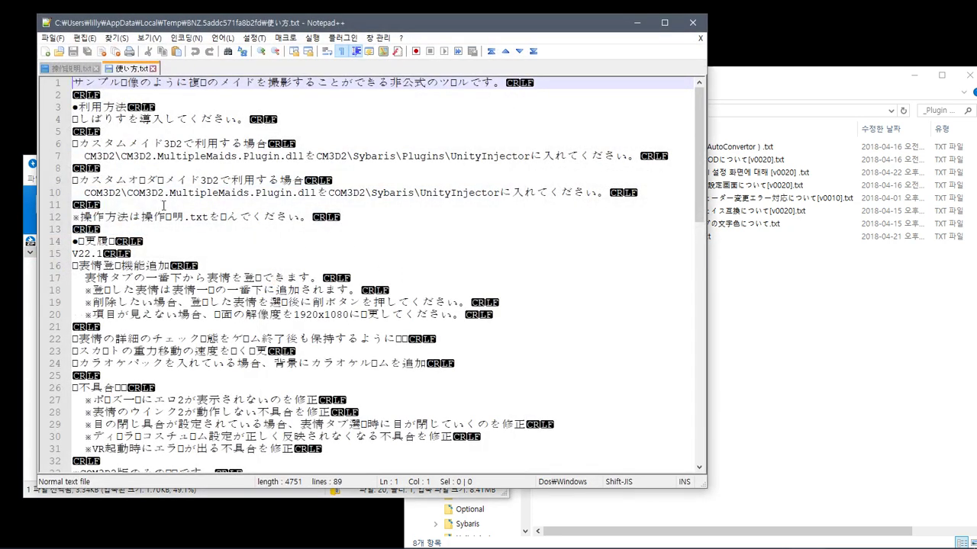
scroll(164, 206, "down", 2)
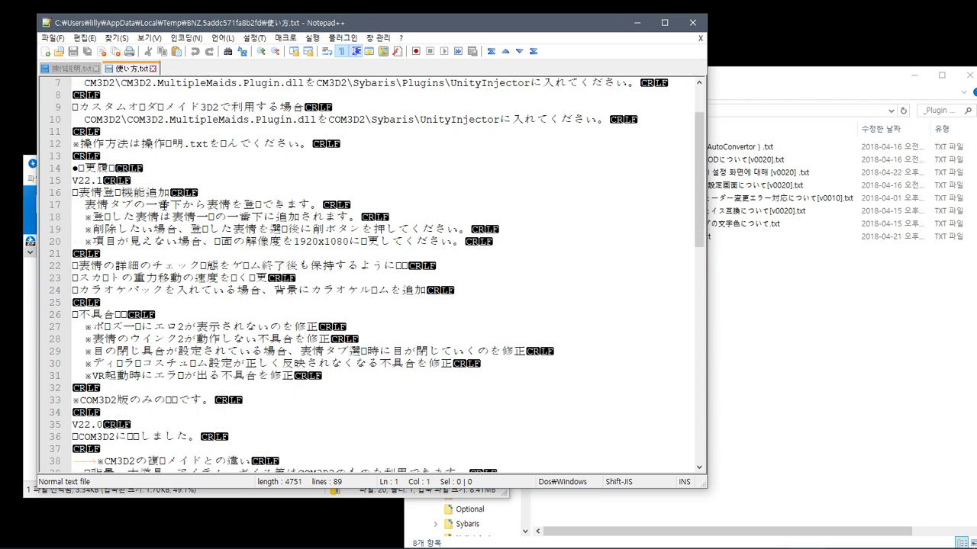
scroll(164, 206, "down", 1)
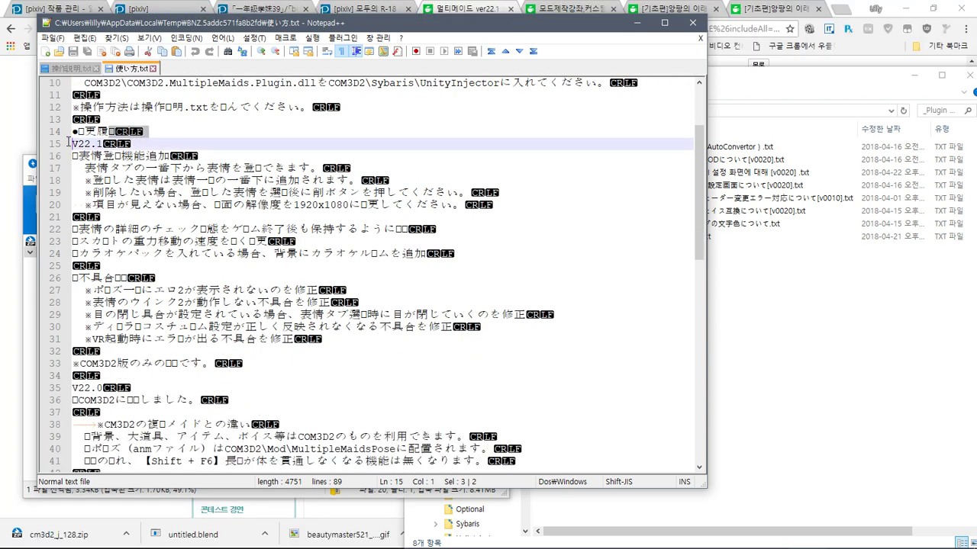
left_click(107, 155)
left_click_drag(105, 145, 67, 148)
key("ctrl+c")
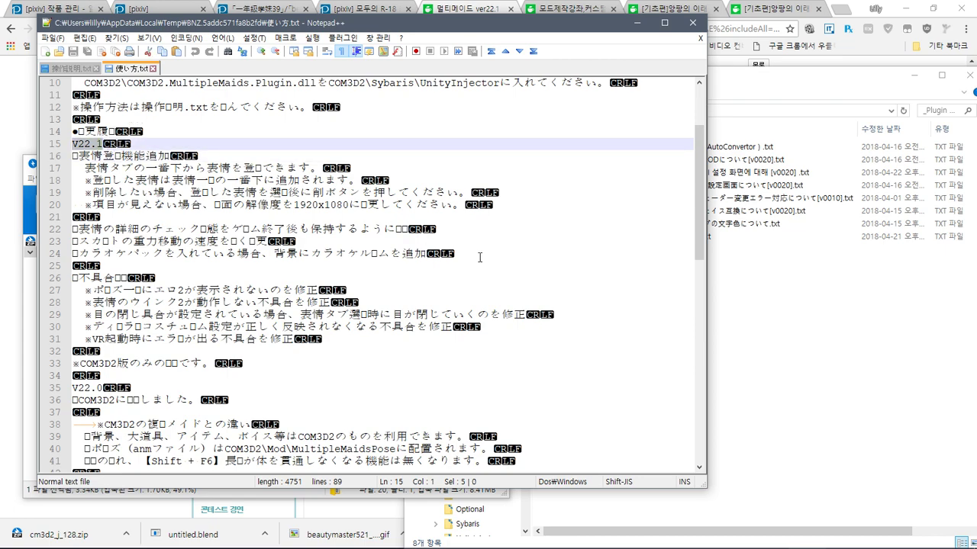
Rename the MultipleMaids manual in _Plugin manual as COM3D2.MultipleMaids V22.1 操作説明.txt.
left_click(763, 237)
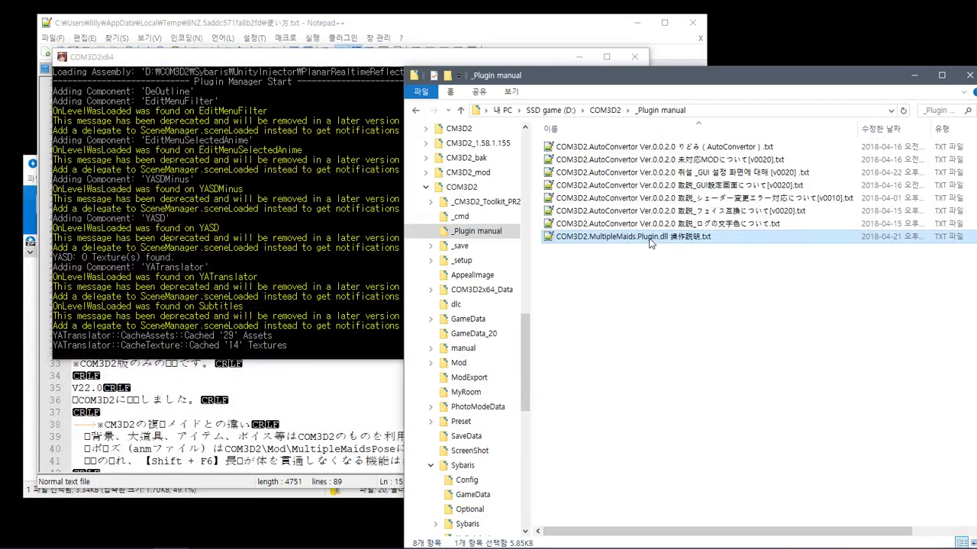
left_click(650, 243)
left_click_drag(637, 237, 654, 238)
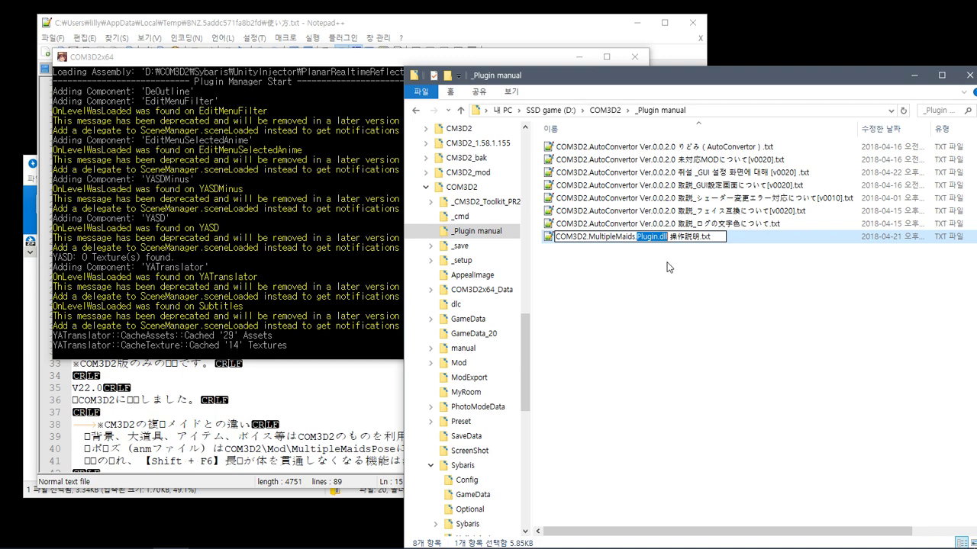
key("ctrl+v")
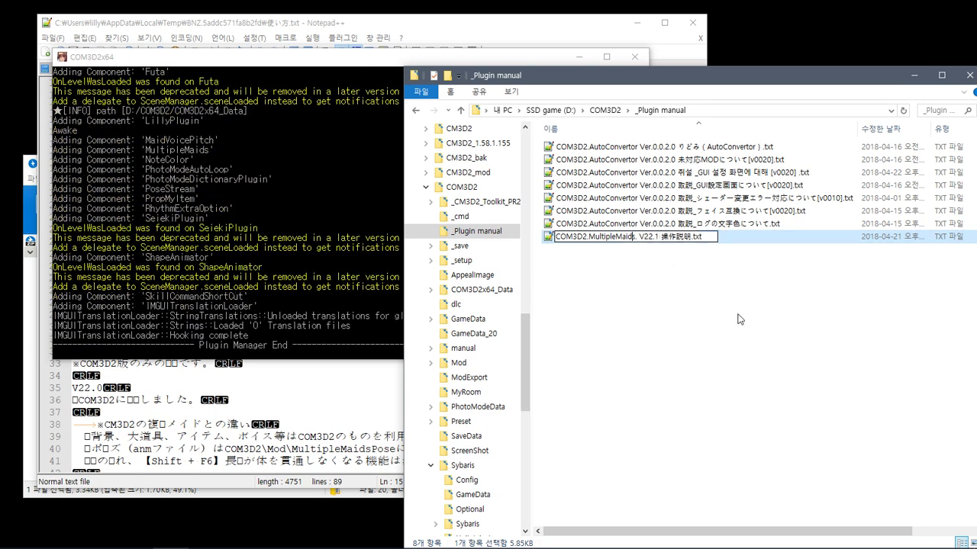
key("Delete")
key("Return")
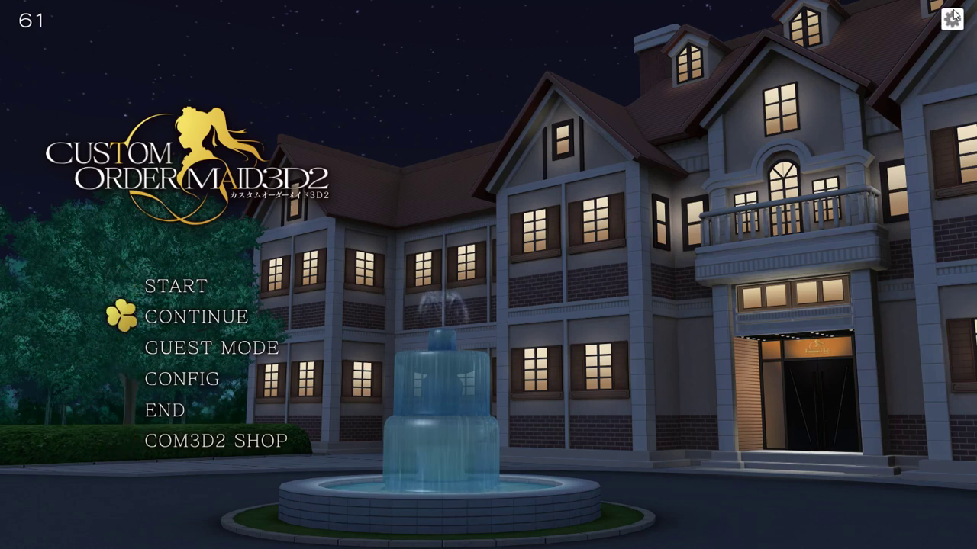
Check the game's version information and load the newest save, dated 2018.04.23 19:46.
mouse_move(952, 19)
left_click(829, 20)
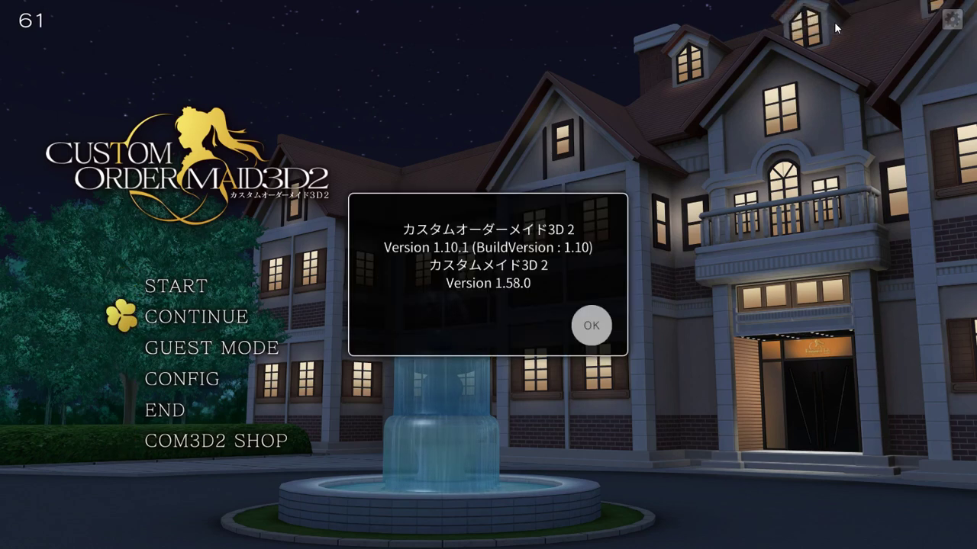
left_click(603, 337)
left_click(196, 317)
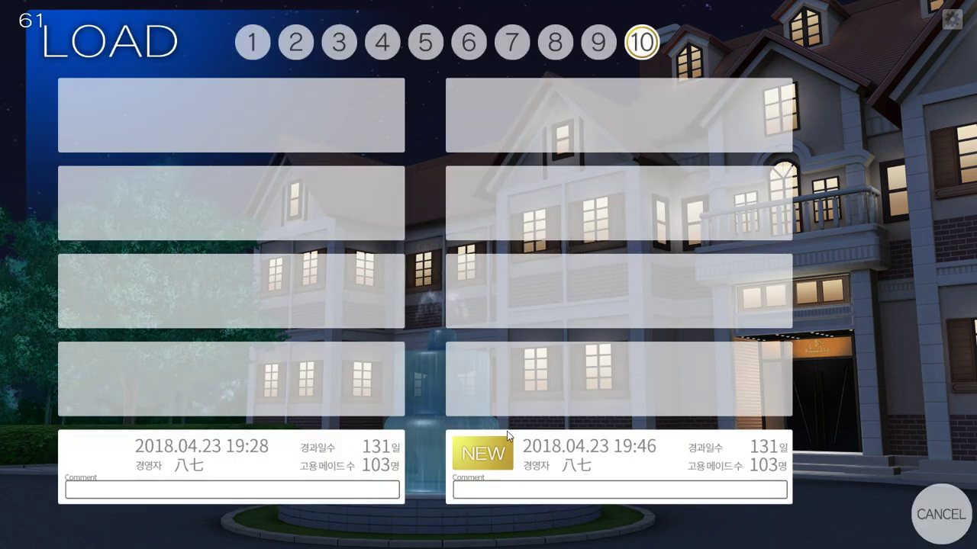
left_click(580, 462)
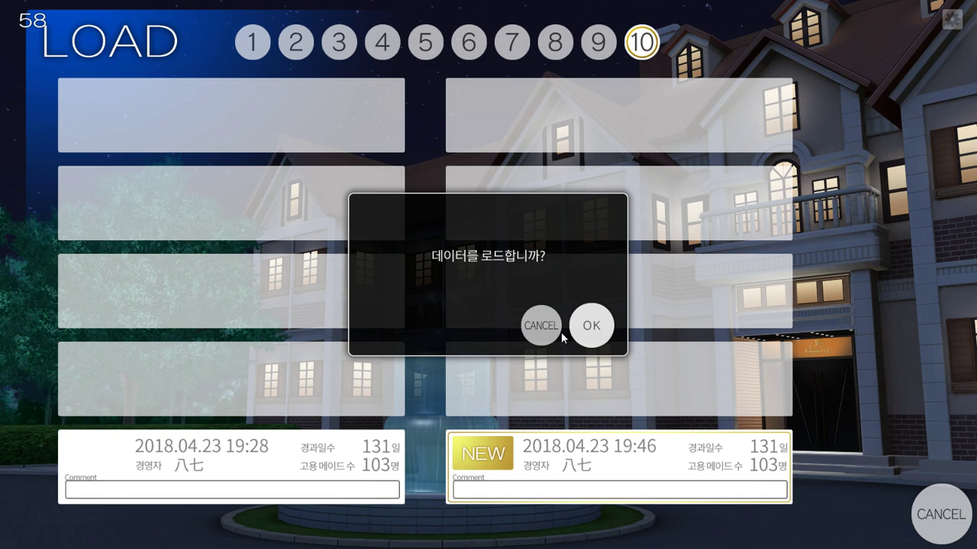
Switch to the COM3D2x64 console, check the scene-loading log for MultipleMaids errors, and return to the game.
key("alt+Tab")
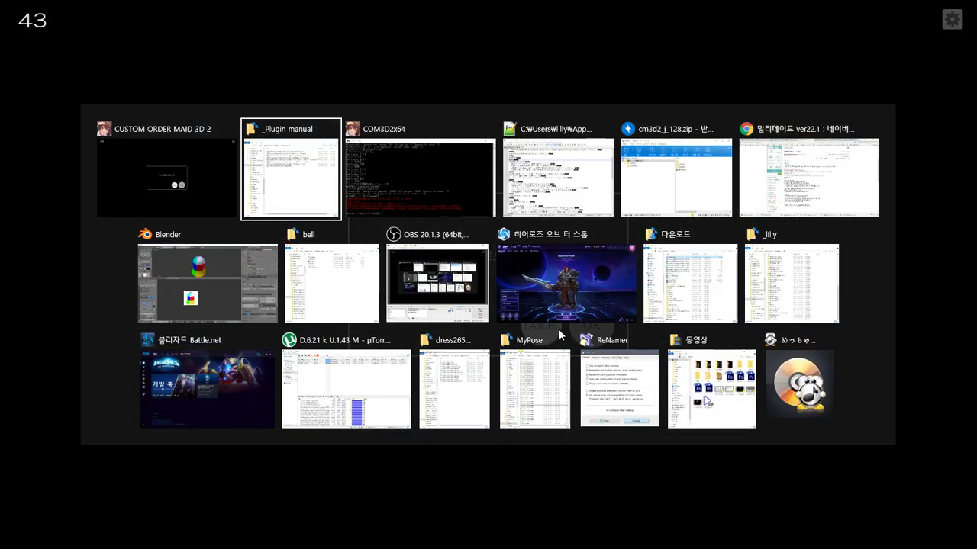
key("alt+Tab")
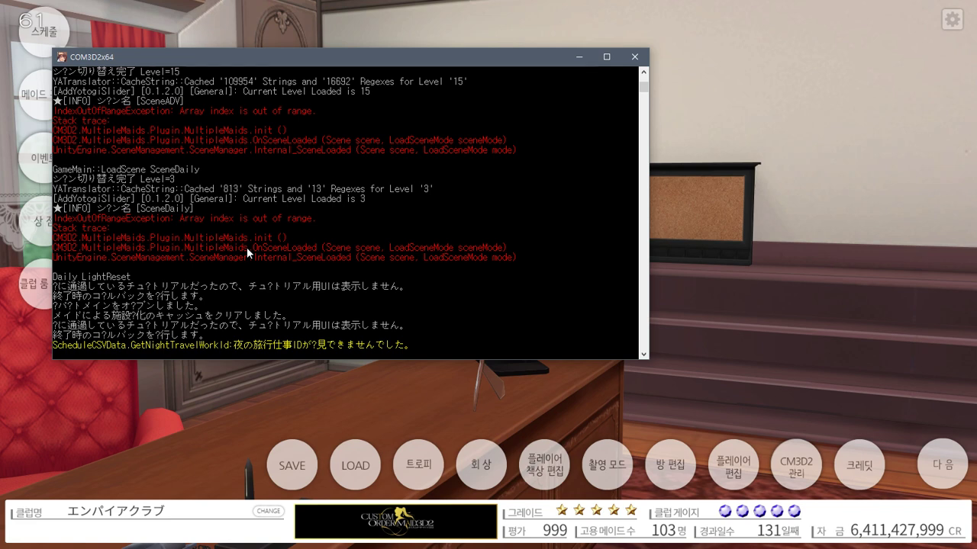
left_click(830, 283)
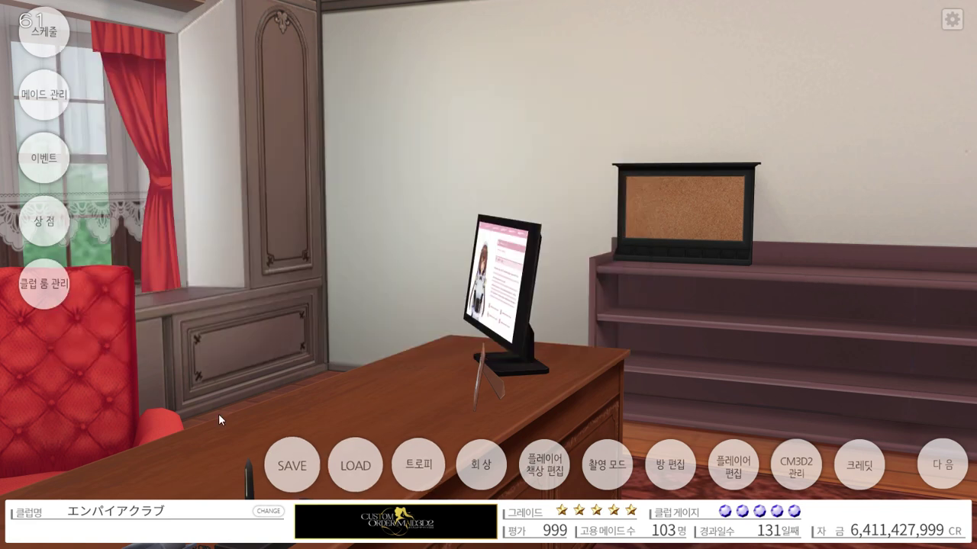
Open the game's maid management screen and check its loading log in the console.
left_click(40, 89)
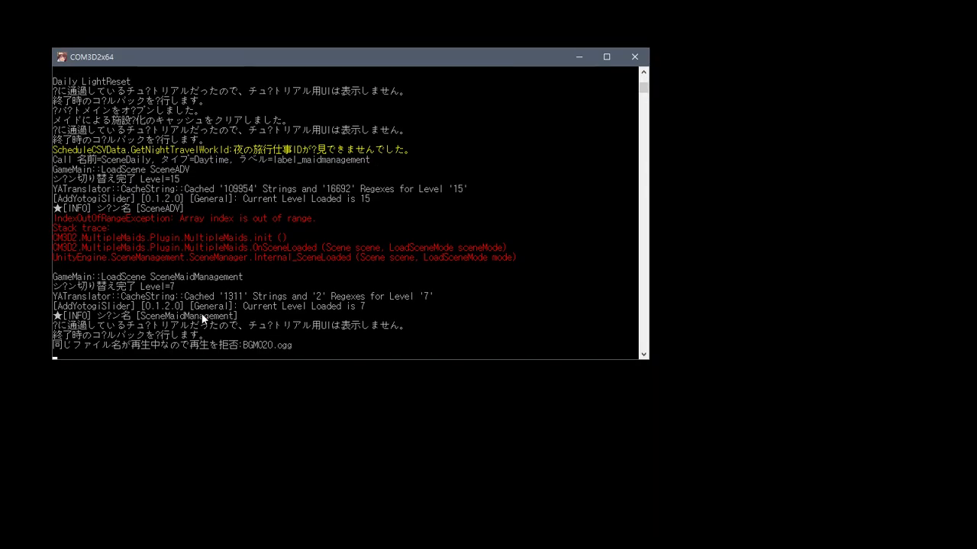
key("alt+Tab+Tab")
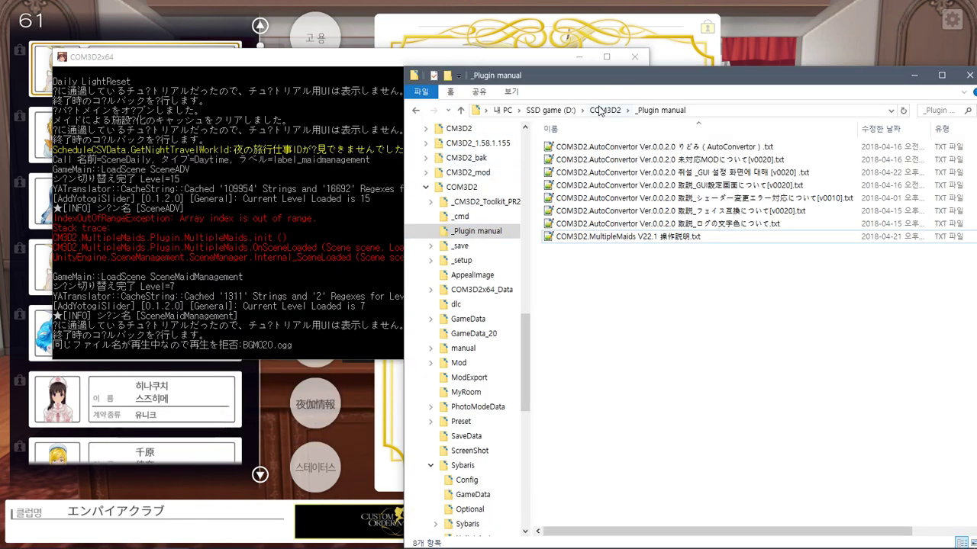
Open _02 AIO Plugin List 플러그인 목록 v011.txt from the COM3D2 folder, place it beside the console, and find the MultipleMaids entry.
left_click(603, 110)
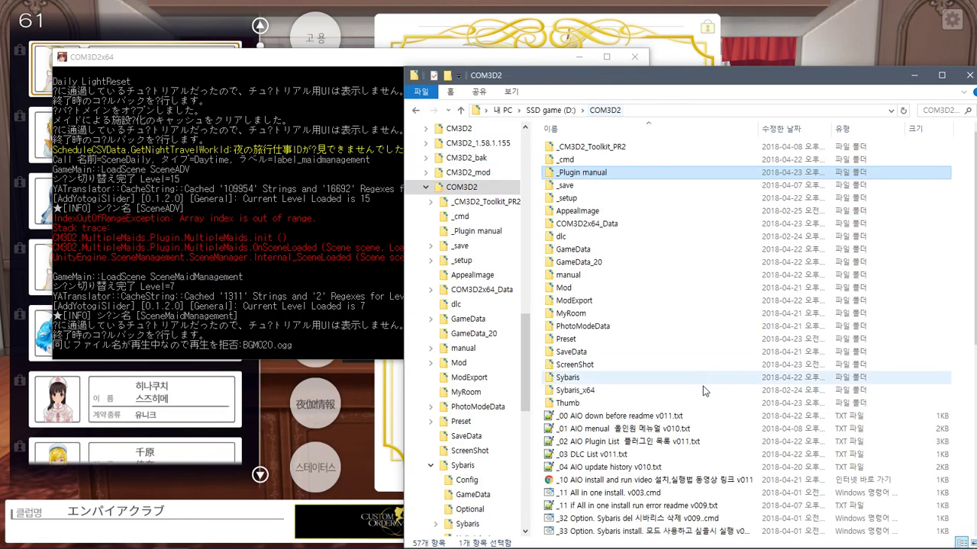
double_click(634, 442)
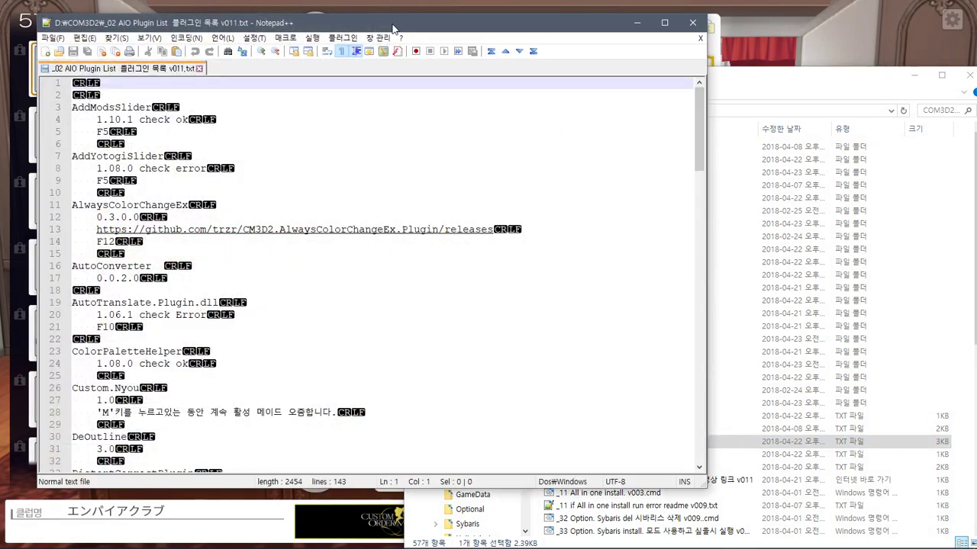
left_click_drag(393, 29, 976, 145)
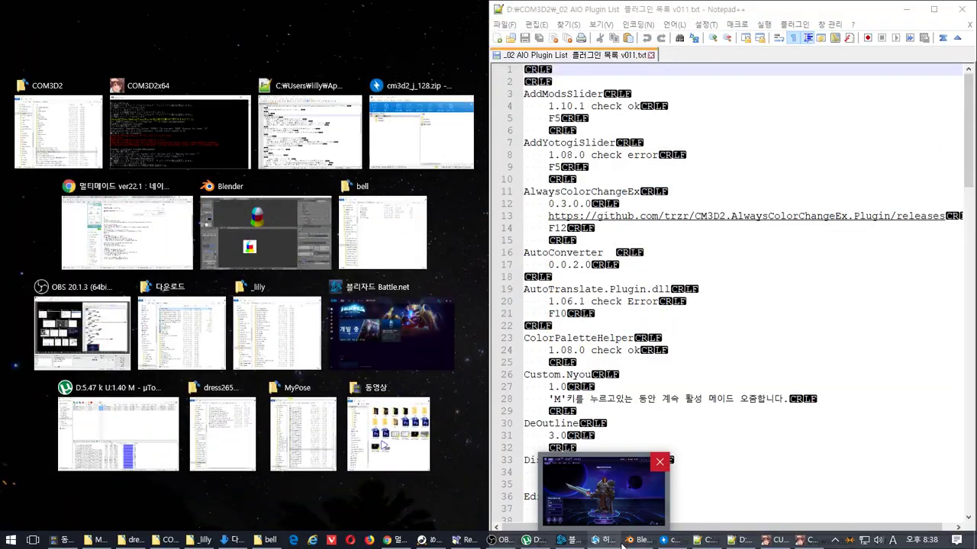
scroll(700, 354, "down", 6)
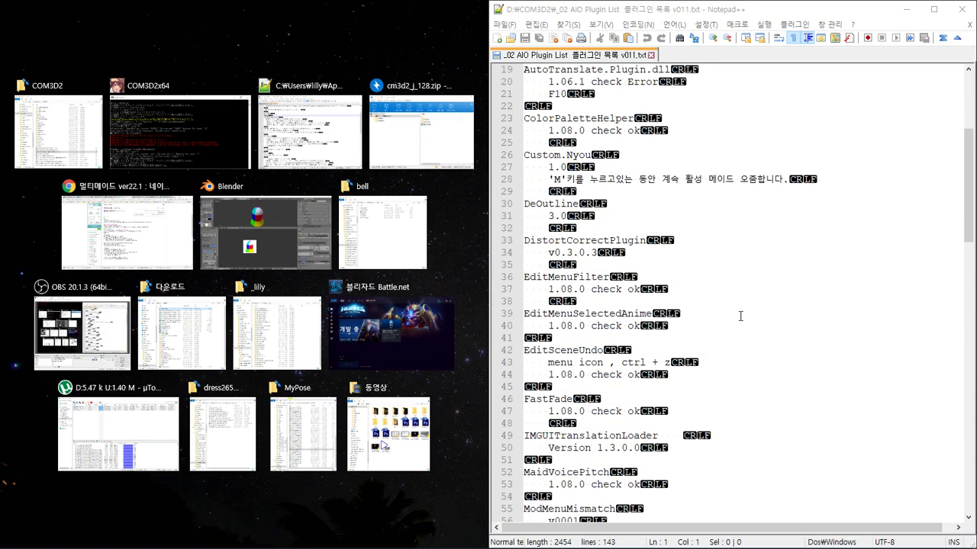
scroll(738, 320, "down", 1)
left_click(744, 332)
scroll(744, 332, "down", 2)
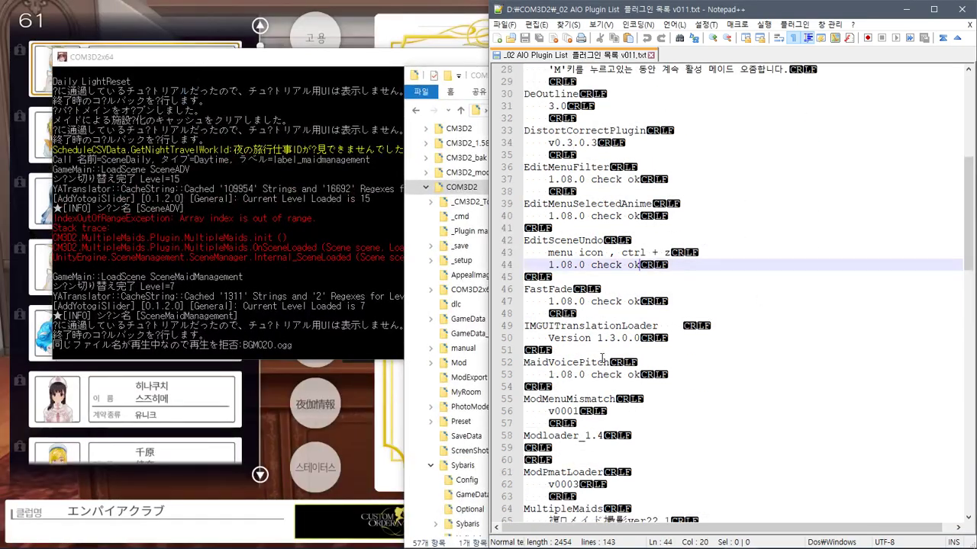
scroll(600, 398, "down", 4)
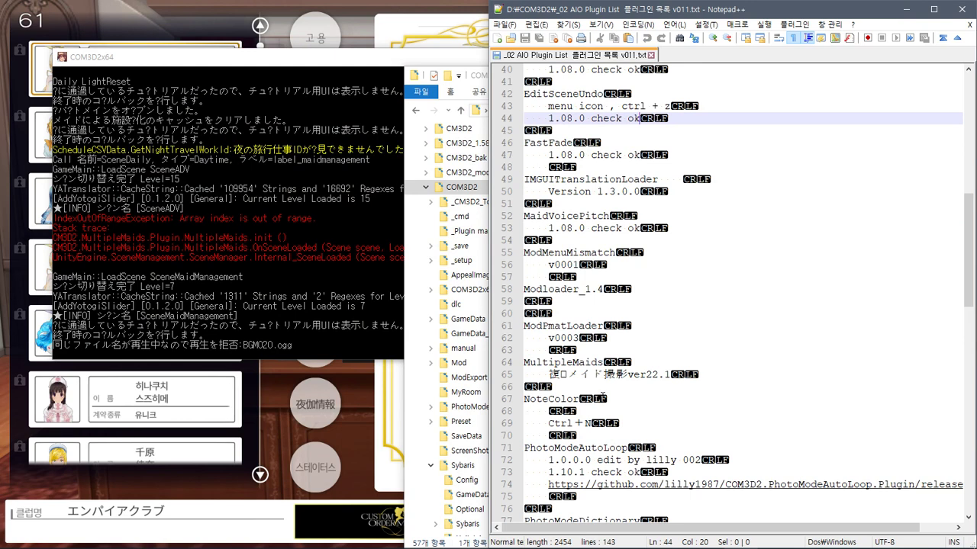
Copy the text 1.08.0 check from the MaidVoicePitch entry into a new line below the MultipleMaids version.
left_click(680, 376)
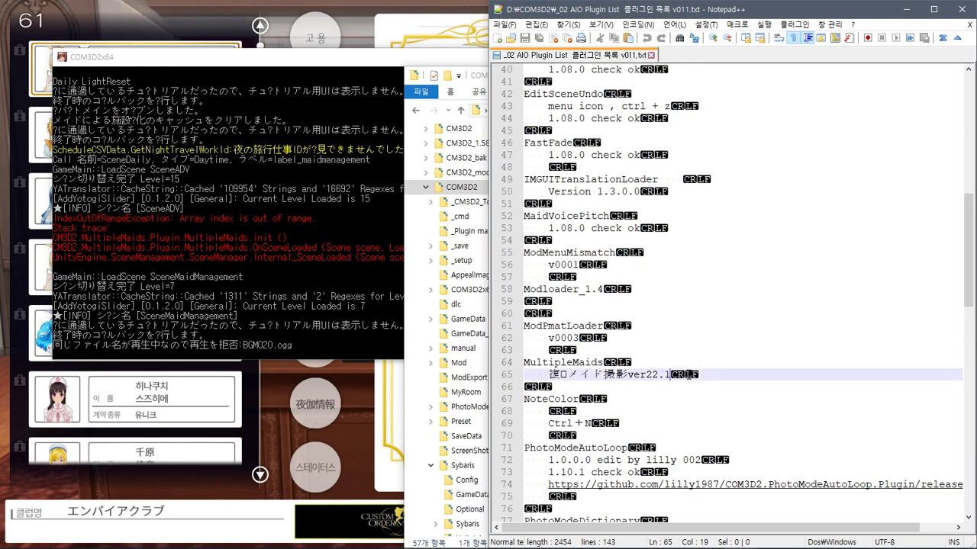
left_click(631, 229)
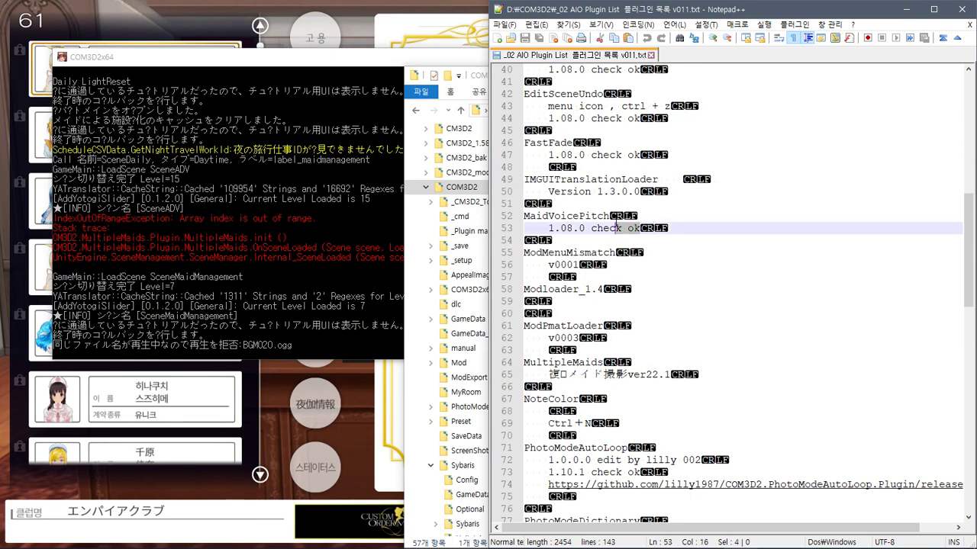
left_click_drag(641, 228, 548, 228)
left_click(624, 228)
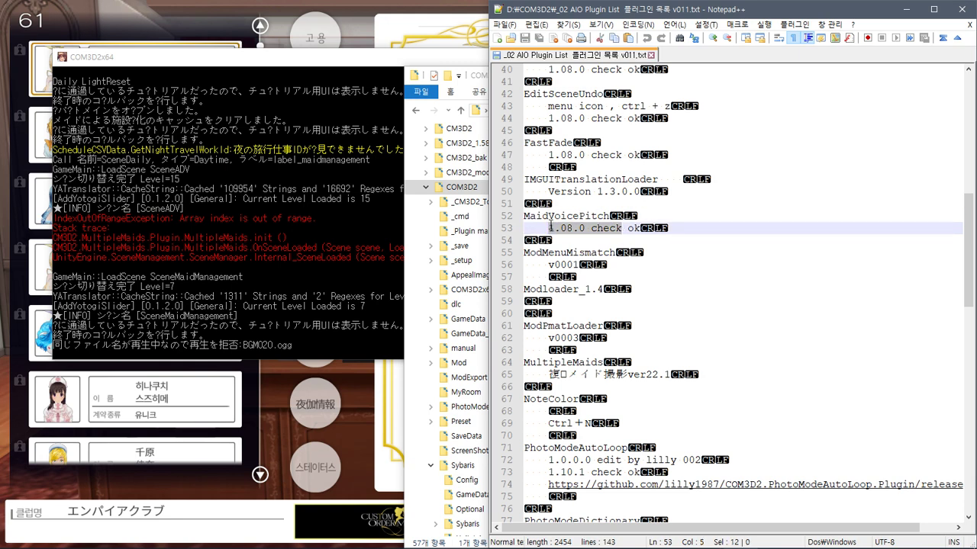
key("Return")
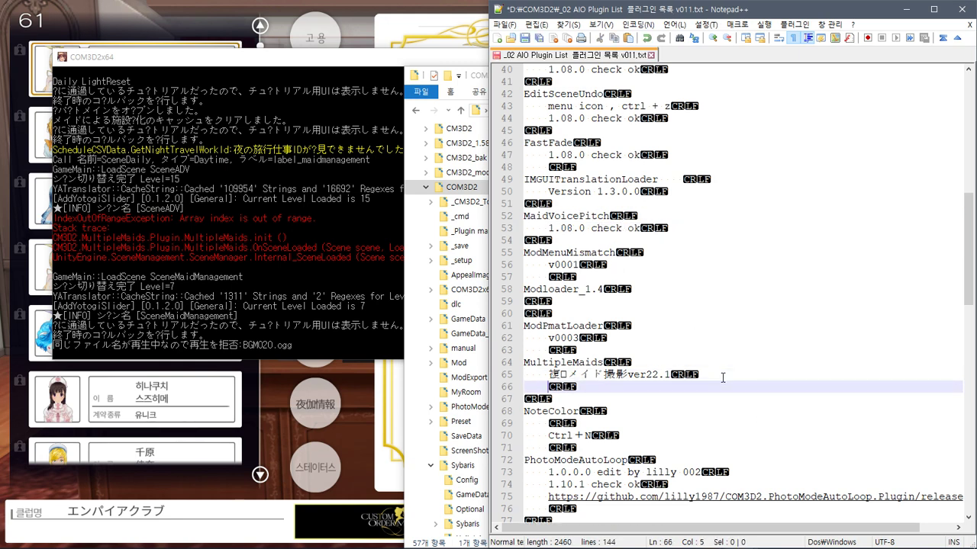
type("1.08.0 check")
Change the new status line under MultipleMaids to read 1.10.1 error.
double_click(610, 387)
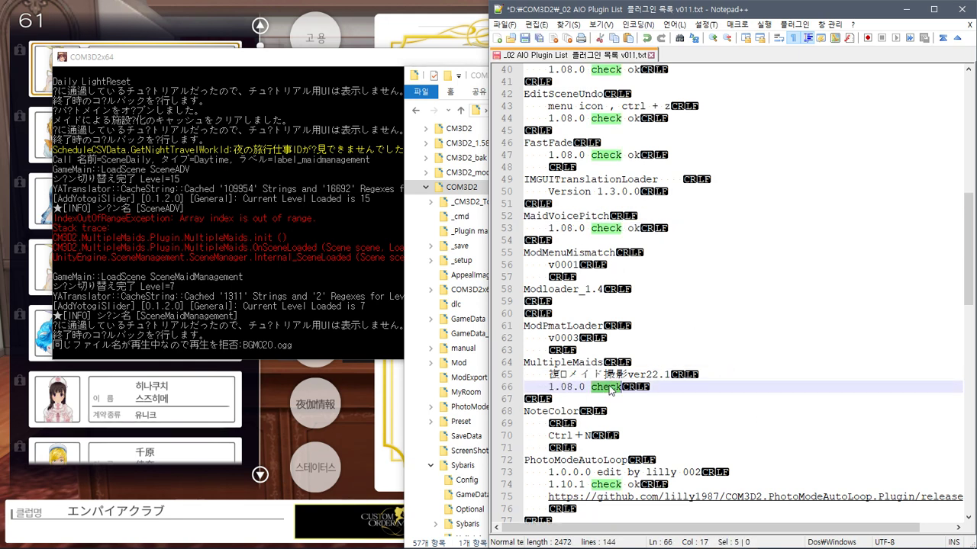
type("erro")
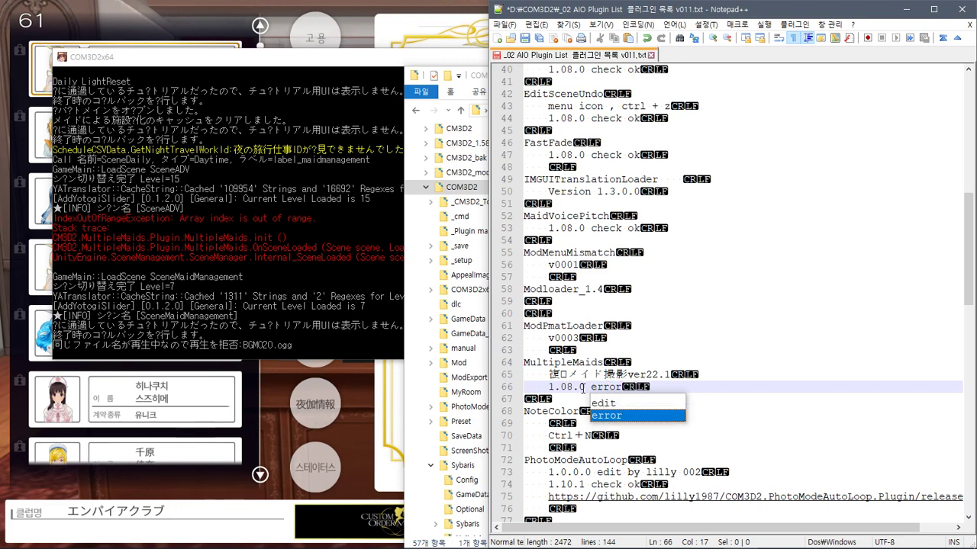
type("r")
double_click(566, 386)
type("10")
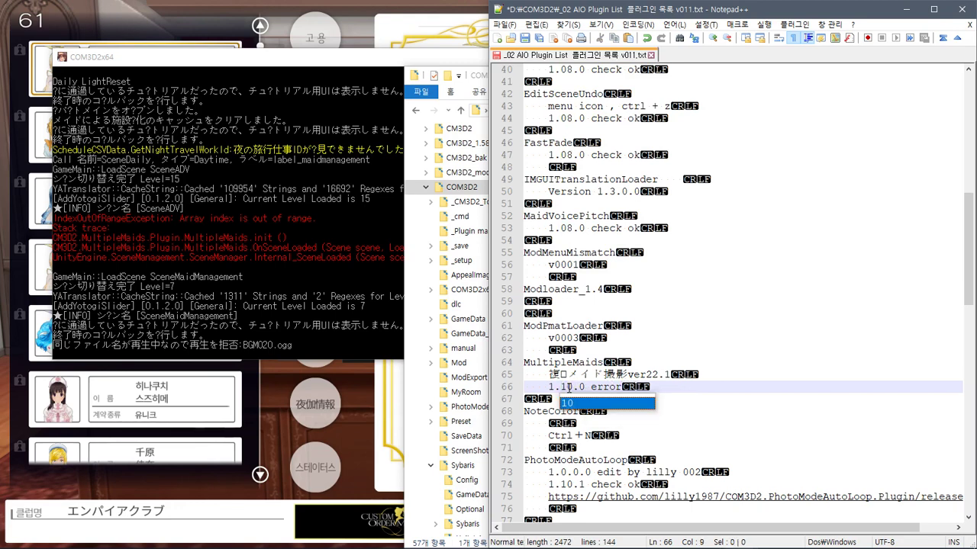
key("Right")
key("Delete")
type("1")
left_click(585, 354)
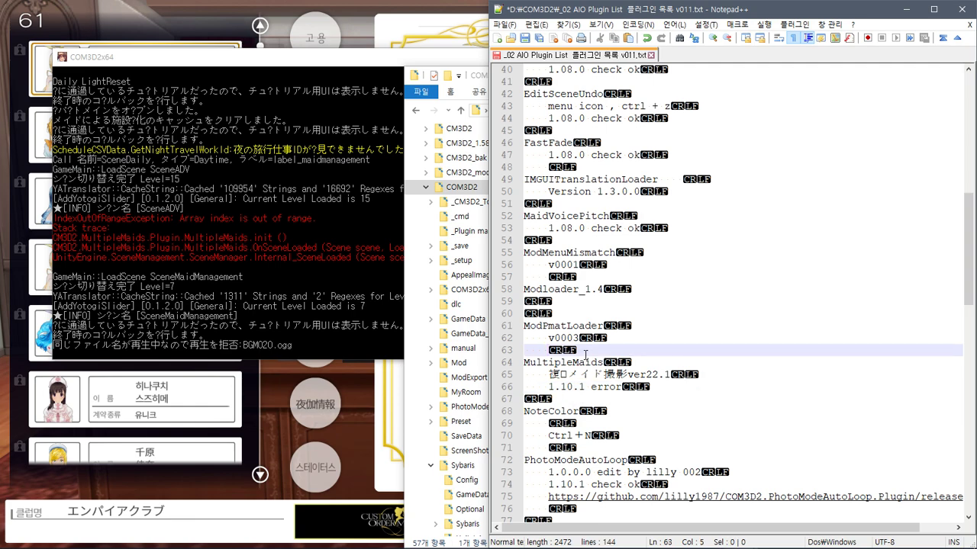
Return to the game and hire a new maid to enter the maid editor.
left_click(309, 46)
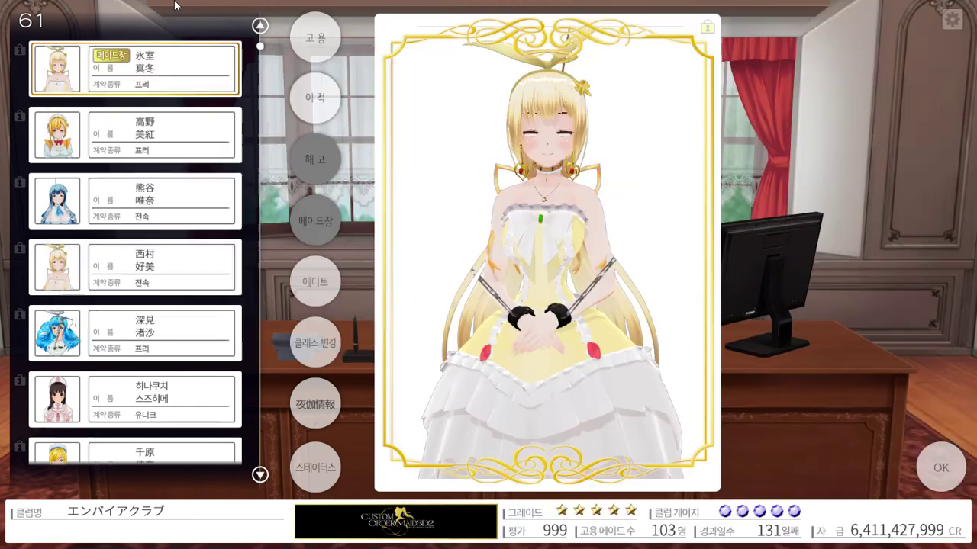
left_click(309, 61)
left_click(585, 326)
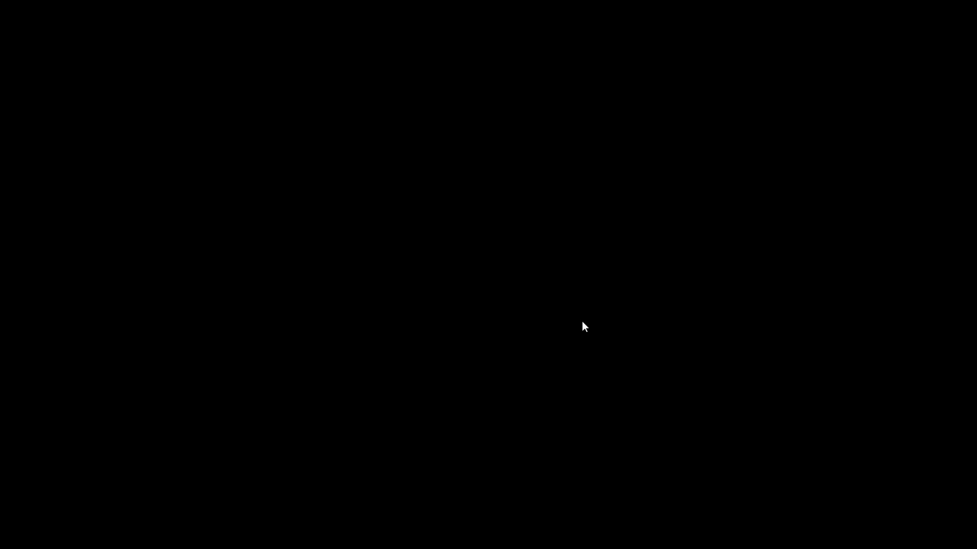
Check the console for errors from loading the maid editor, then return to the game.
key("alt+Tab")
key("alt+Tab")
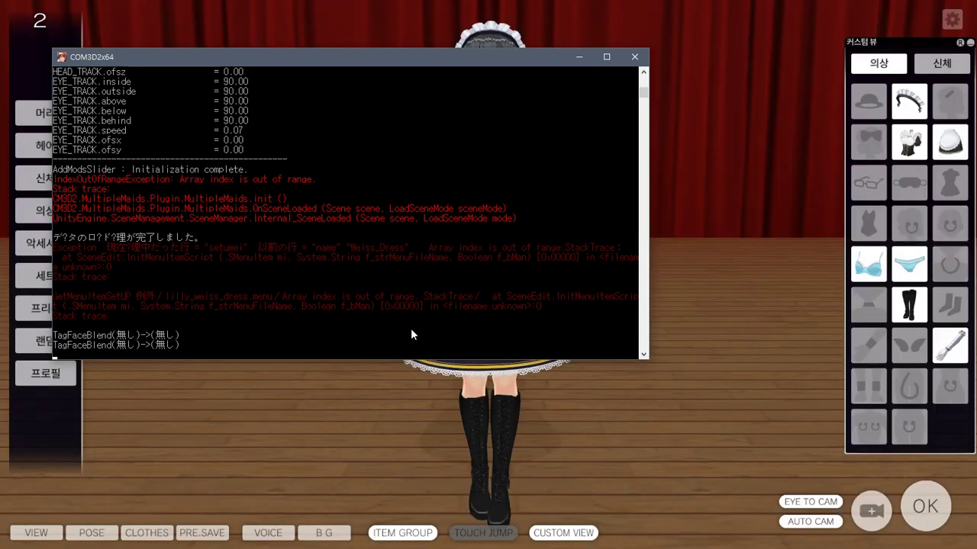
left_click(690, 236)
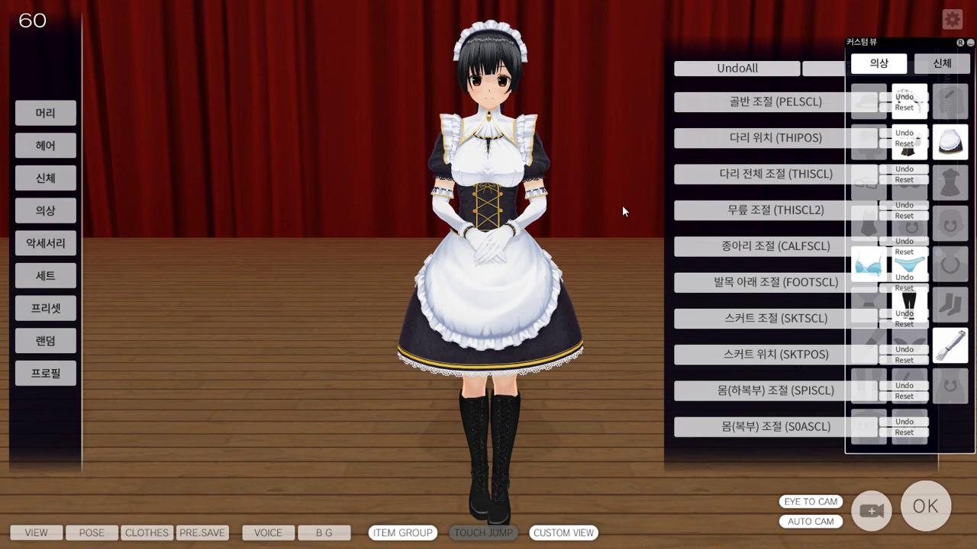
right_click_drag(620, 205, 552, 201)
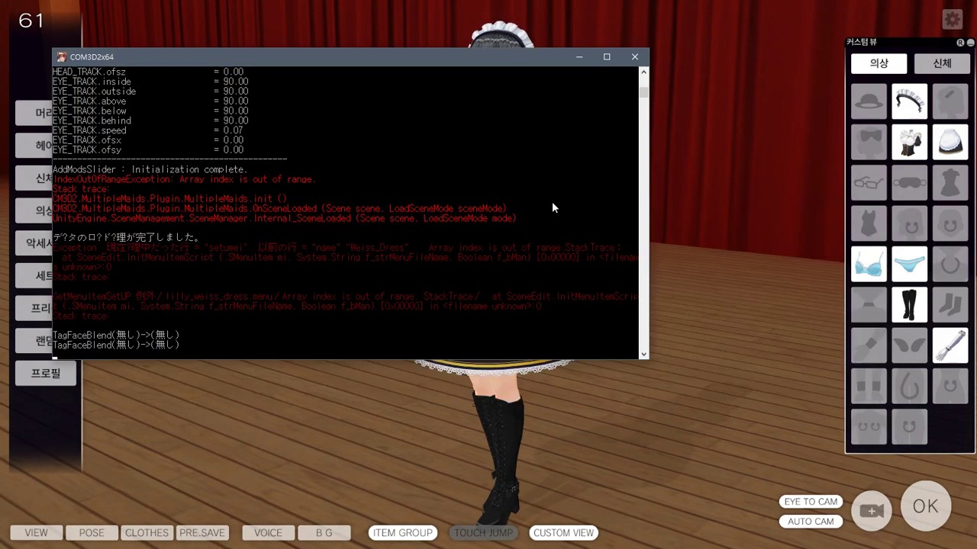
left_click(804, 309)
Equip the bell item from the back (등) accessories on the maid and view her from the front.
scroll(763, 305, "up", 2)
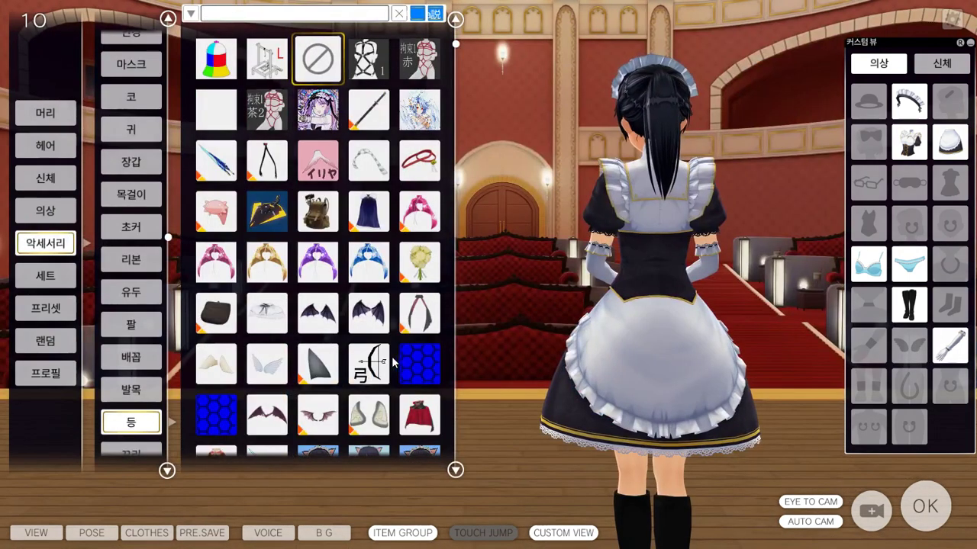
mouse_move(385, 307)
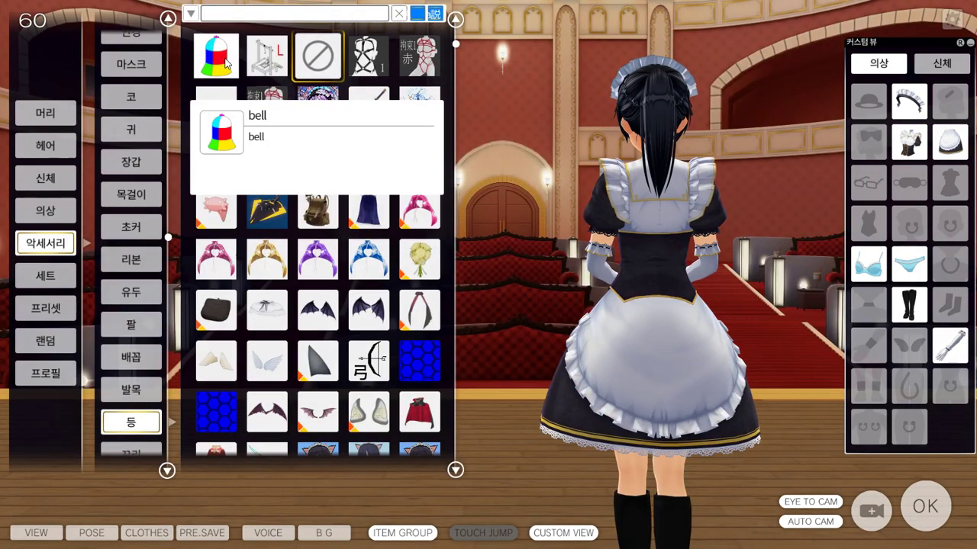
left_click(216, 58)
left_click(565, 320)
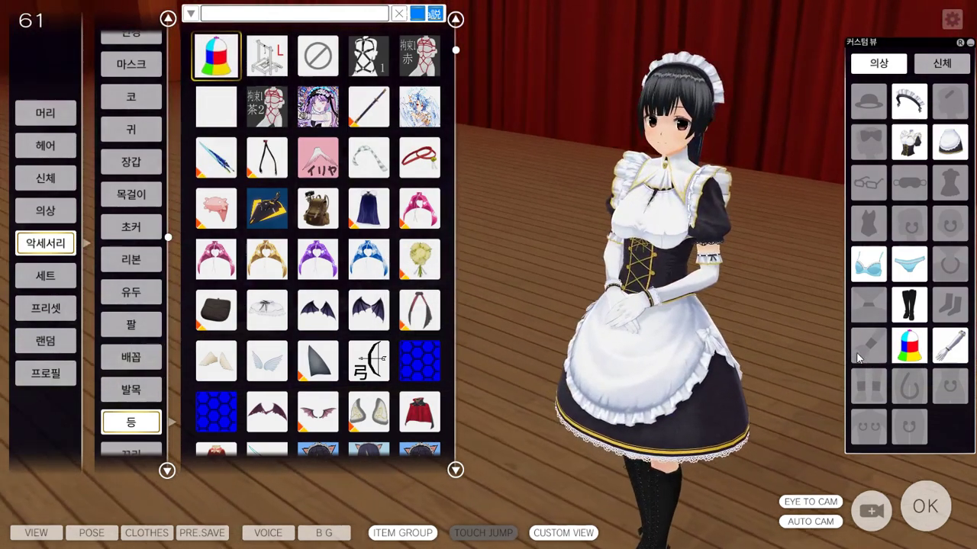
Check the console log for errors from equipping the bell, then switch to Blender.
key("alt+Tab")
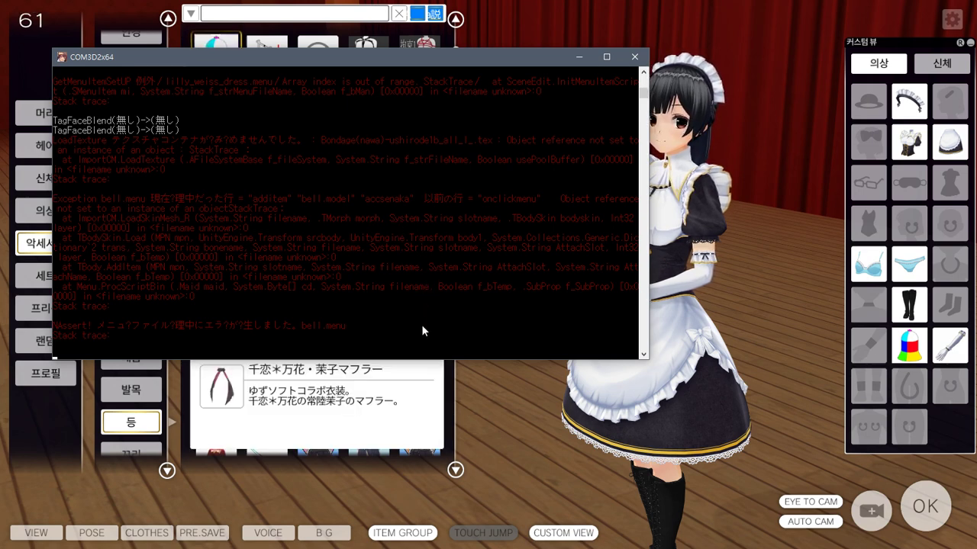
key("alt+Tab")
left_click(344, 283)
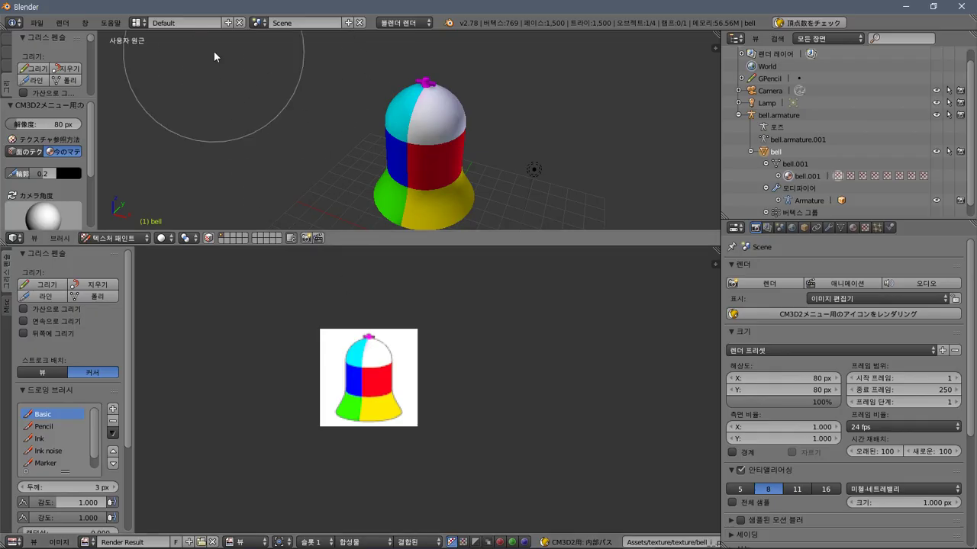
Open the CM3D2 model import browser in Blender and go to the D:\COM3D2_mod\_lilly\bell folder.
left_click(36, 23)
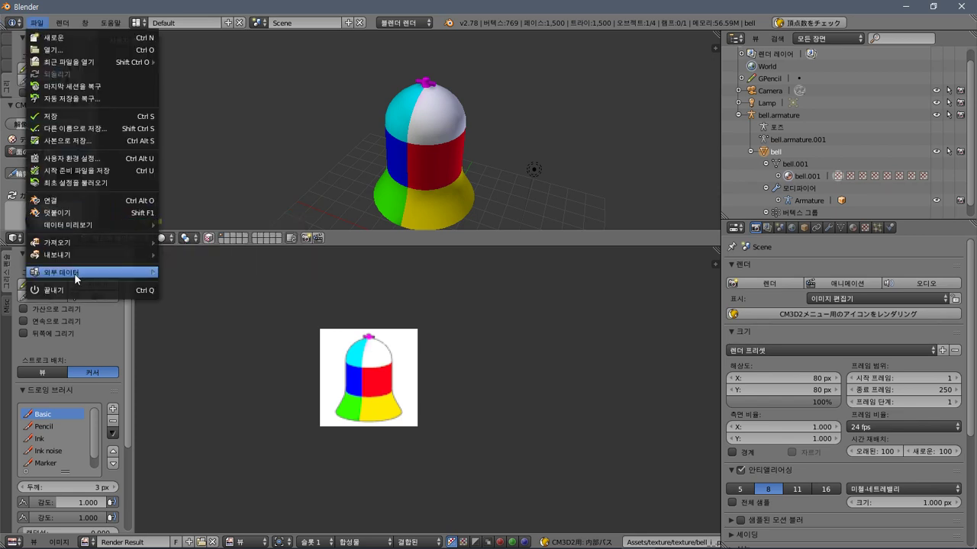
mouse_move(69, 243)
left_click(257, 366)
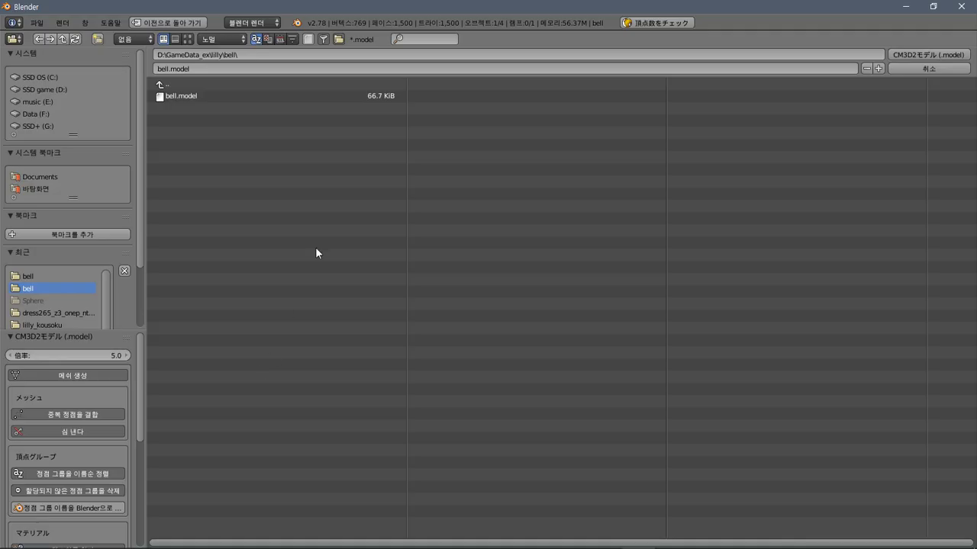
left_click(55, 276)
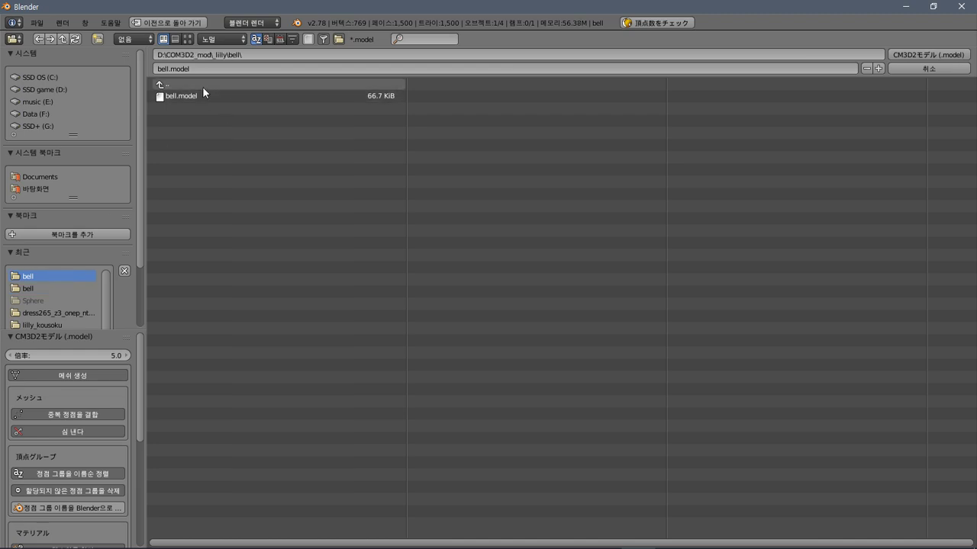
Switch to Chrome, open the cafe's 모드공작소 board in a new tab, and look through its posts.
mouse_move(427, 543)
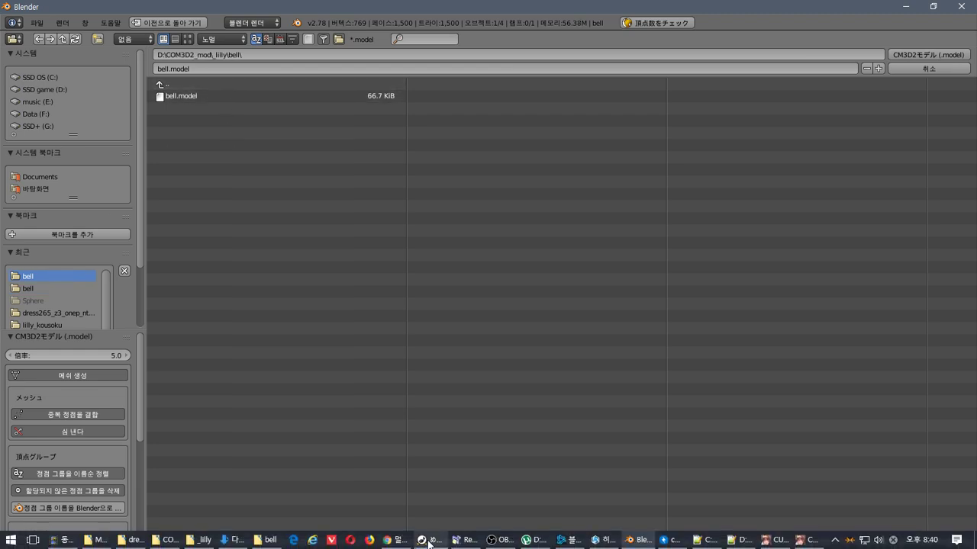
mouse_move(397, 544)
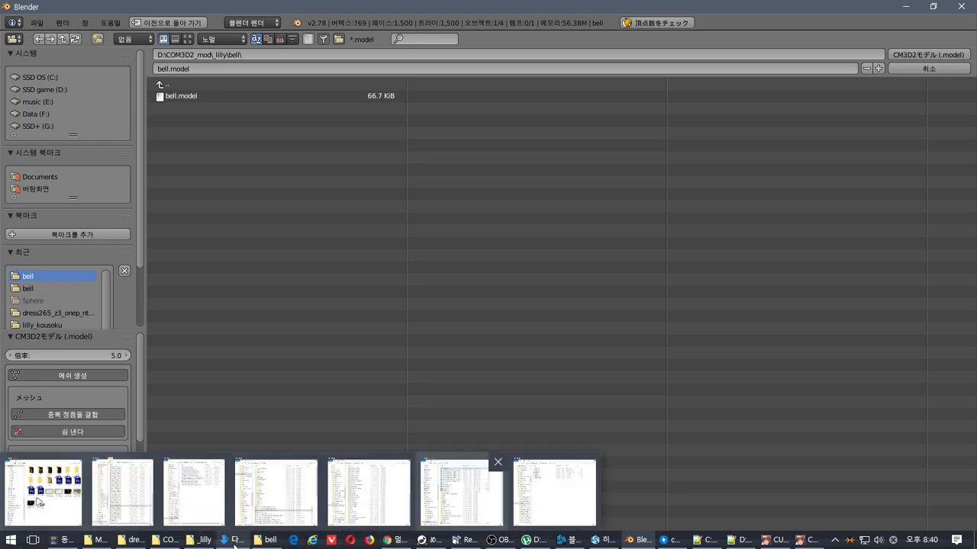
left_click(389, 471)
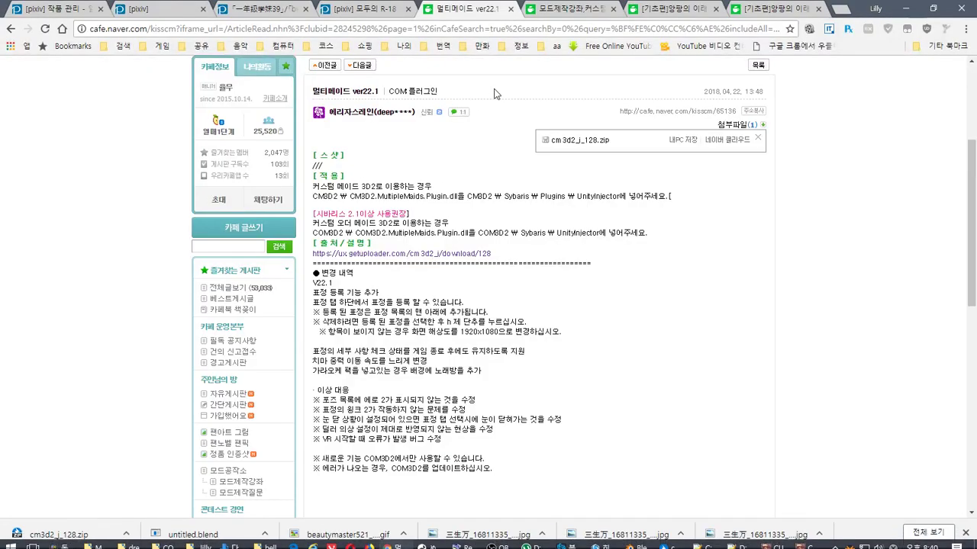
left_click(583, 7)
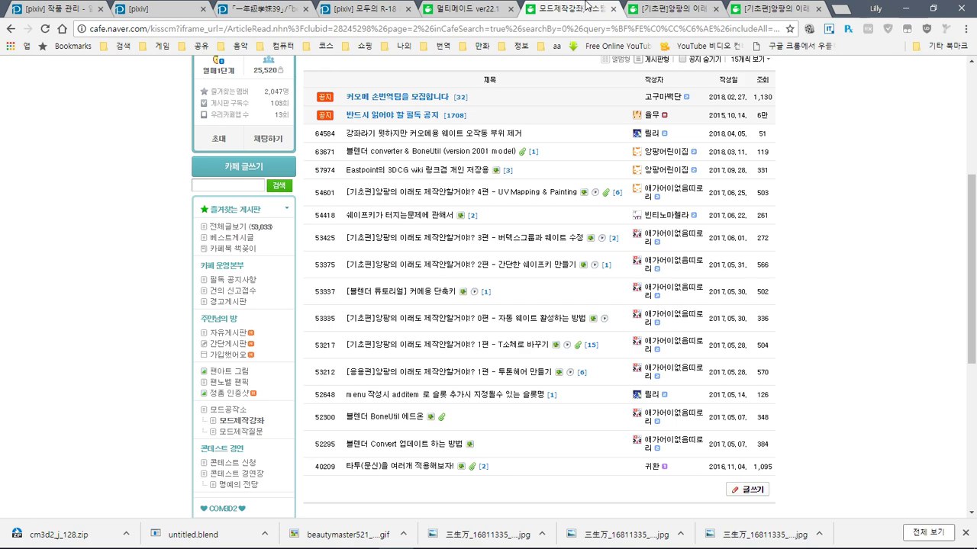
left_click(244, 421)
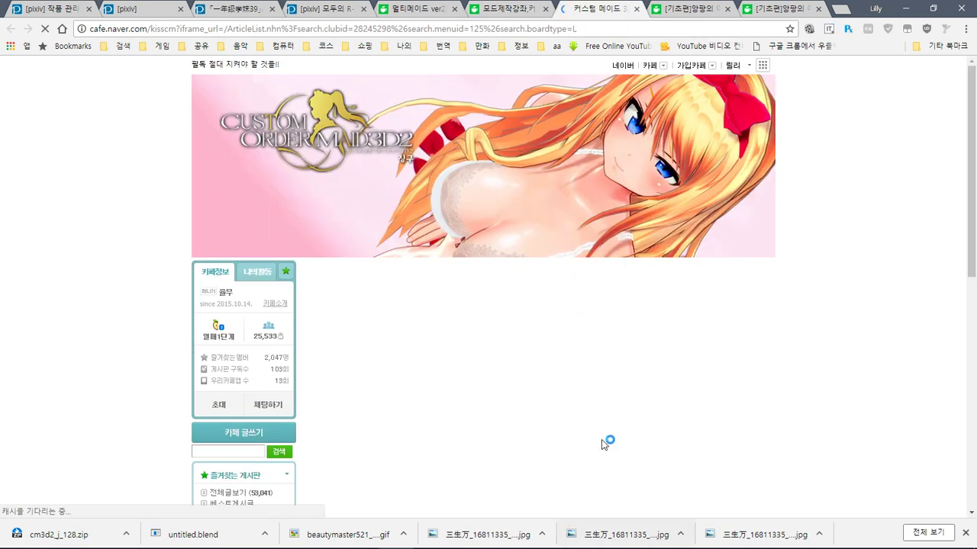
scroll(975, 229, "down", 3)
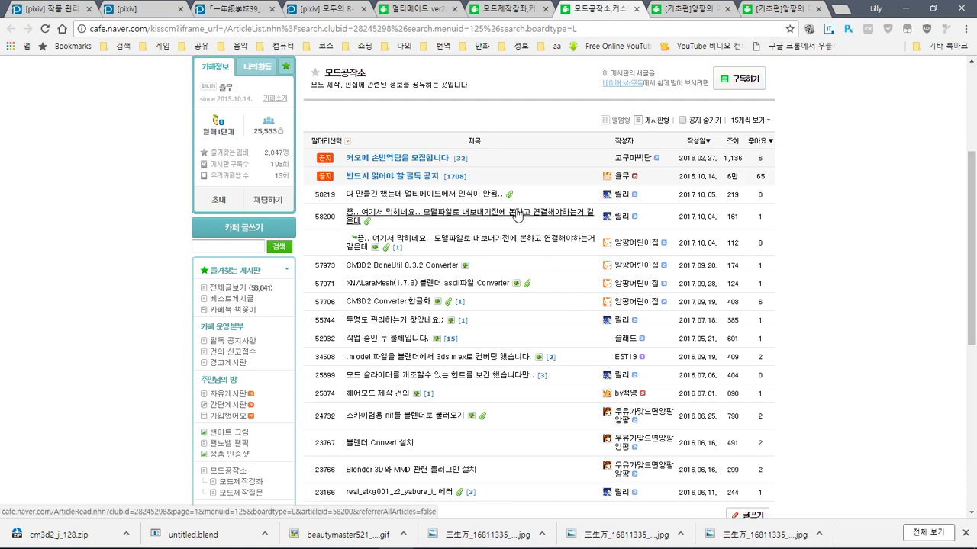
Open the post about MultipleMaids not recognising the finished mod, download its Sphere.zip attachment to the PC and open the archive.
left_click(466, 194)
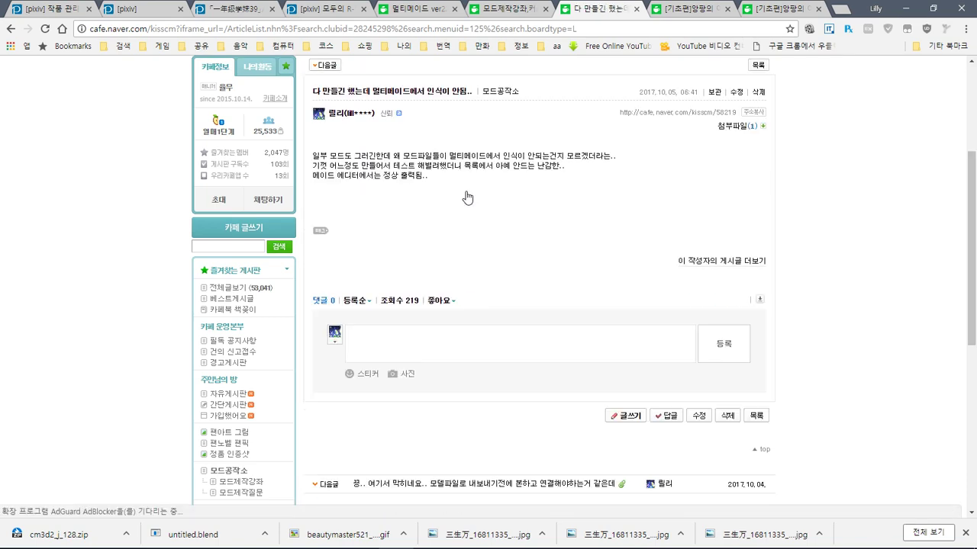
left_click(734, 130)
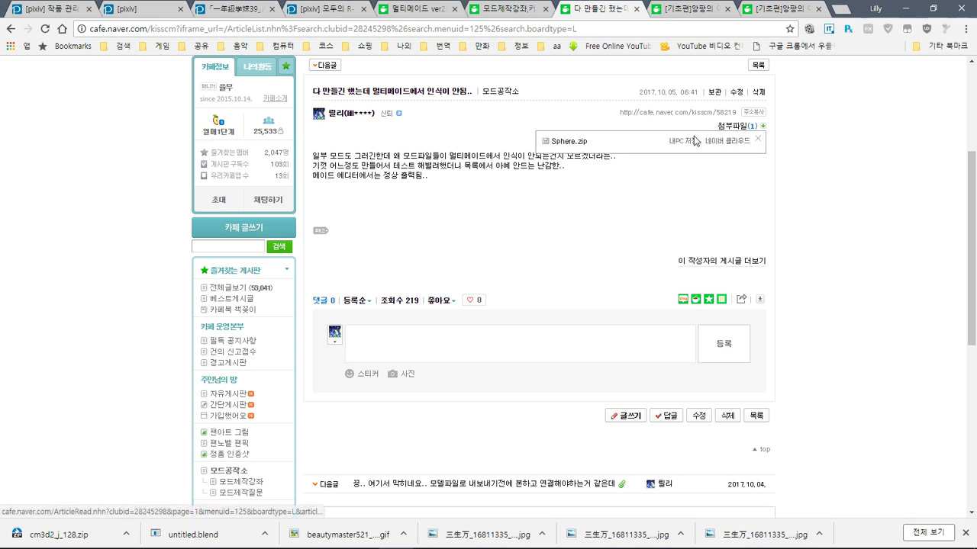
left_click(683, 142)
left_click(97, 525)
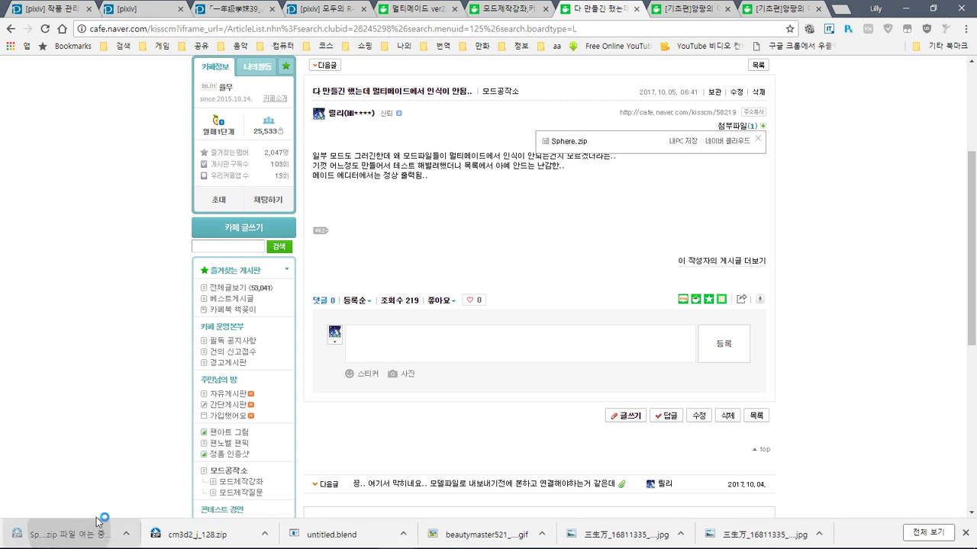
left_click(295, 288)
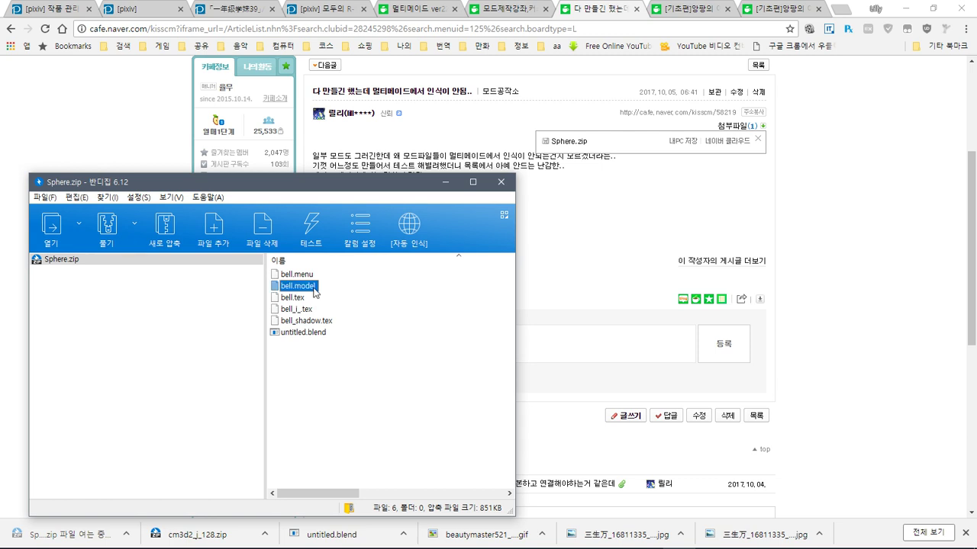
Copy bell.model from Sphere.zip into the D:\COM3D2_mod\_lilly\bell folder, overwriting the existing file.
key("alt+Tab")
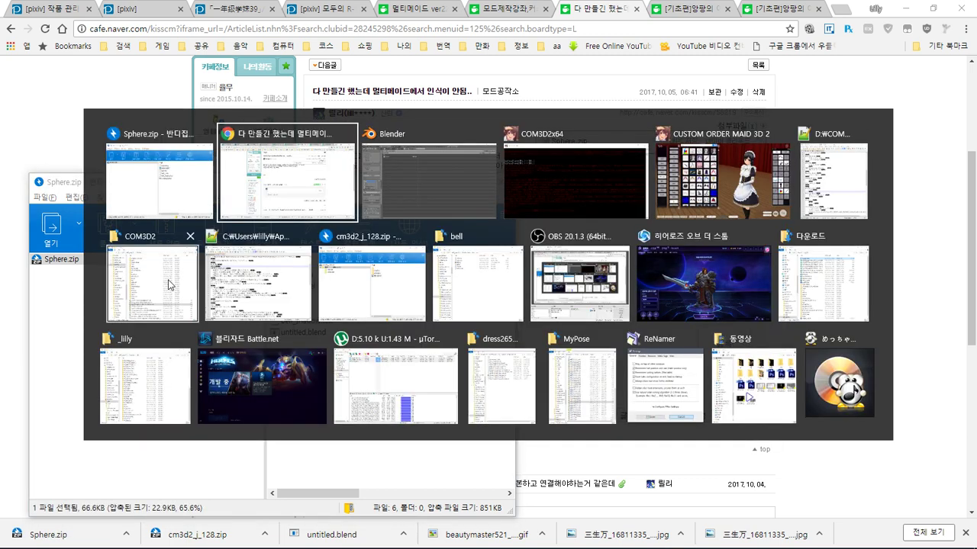
left_click(153, 396)
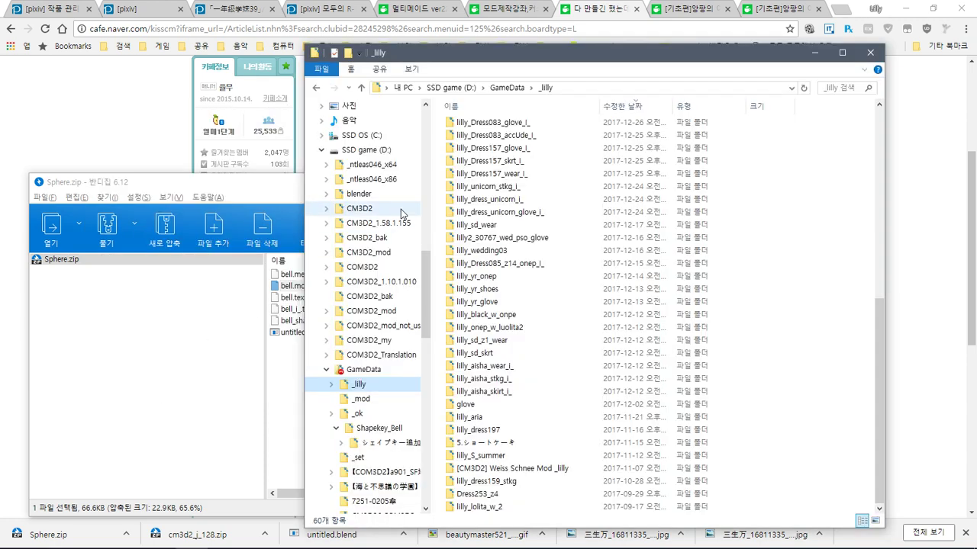
key("alt+Tab")
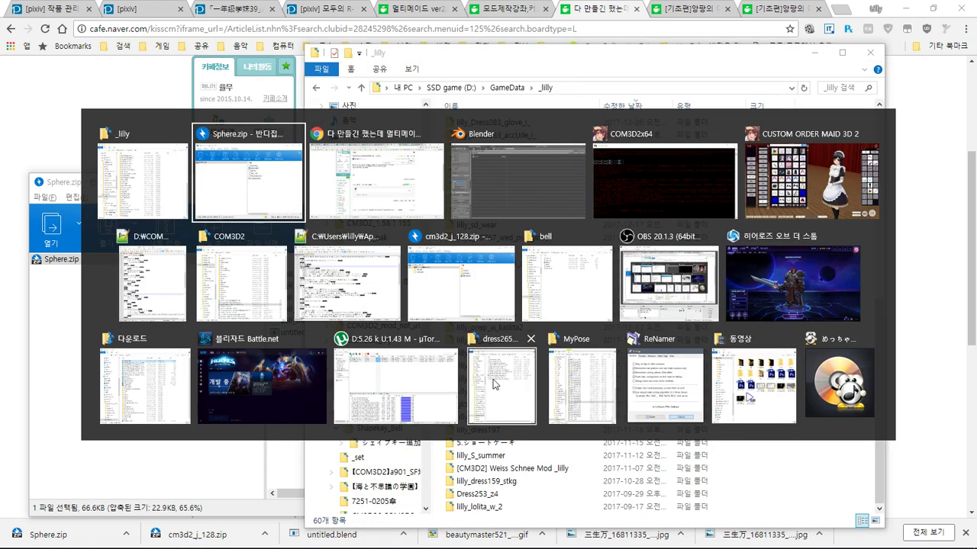
left_click(579, 277)
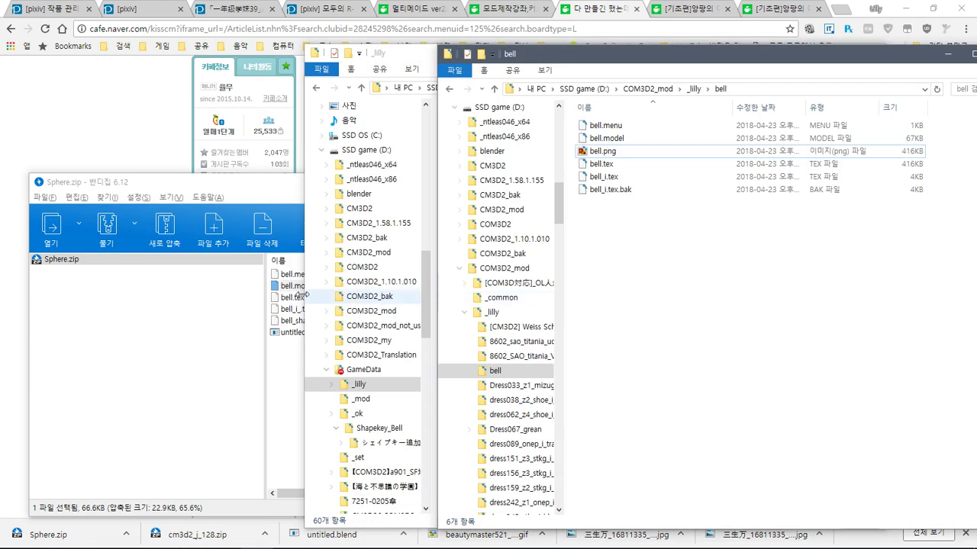
left_click(293, 286)
left_click_drag(294, 292, 676, 290)
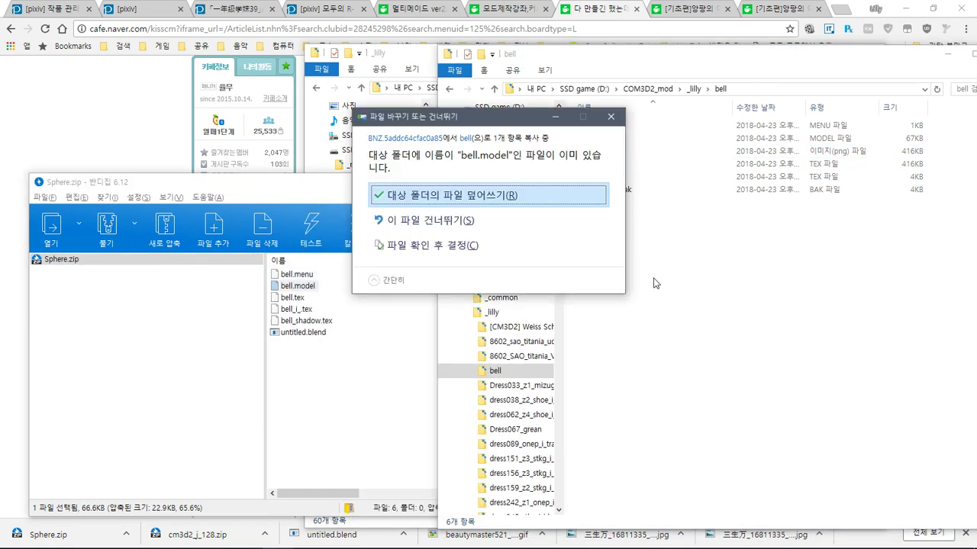
left_click(489, 197)
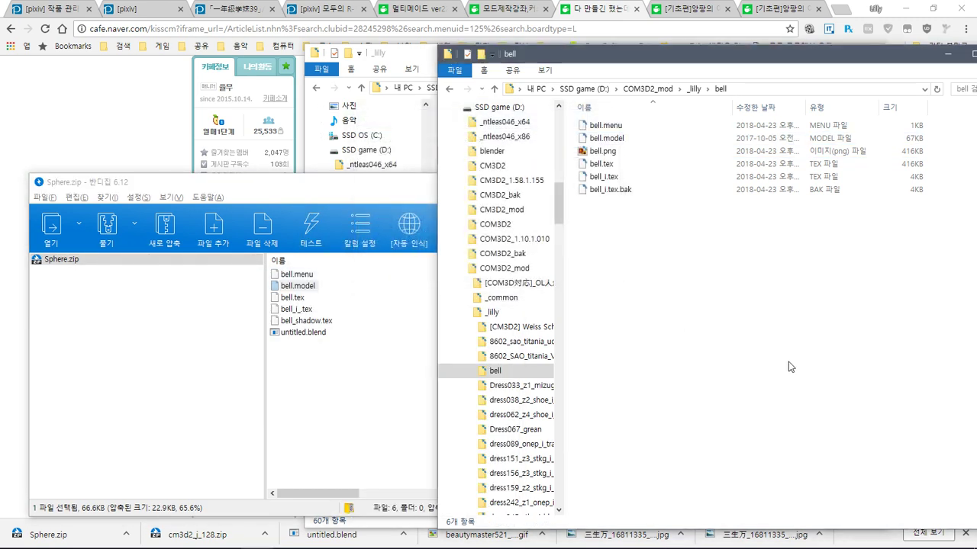
Switch to the game, equip the bell back accessory again, dismiss the error dialog and check the console log.
key("alt+Tab")
left_click(141, 293)
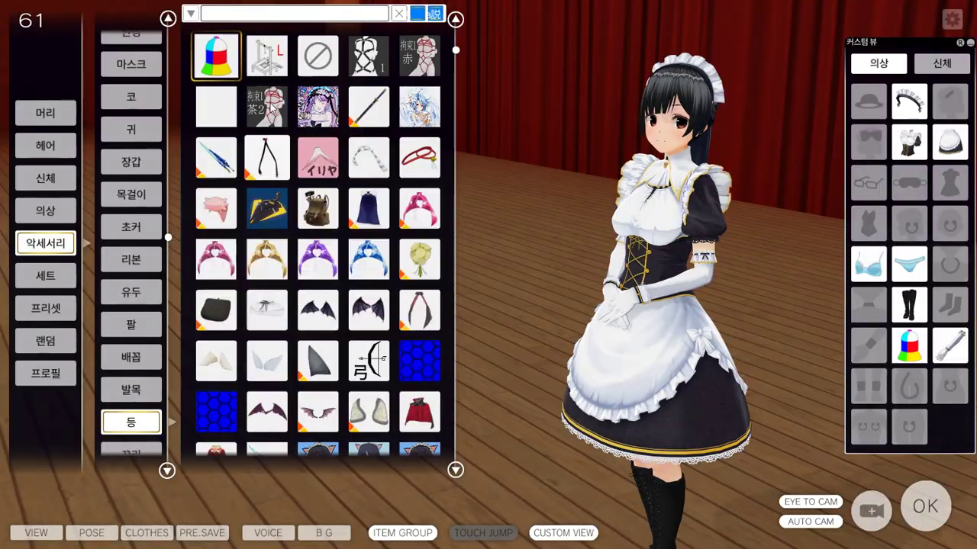
left_click(216, 55)
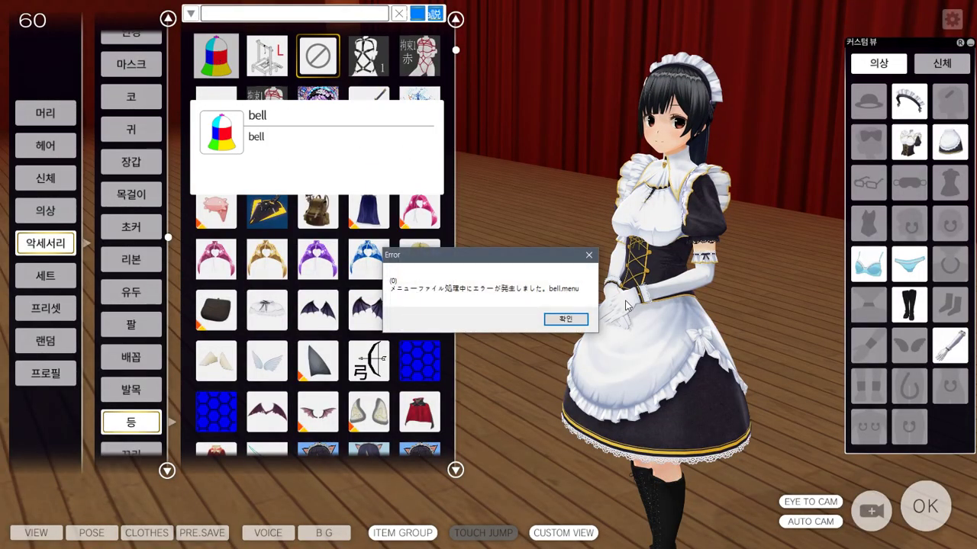
left_click(571, 321)
key("alt+Tab")
left_click(161, 304)
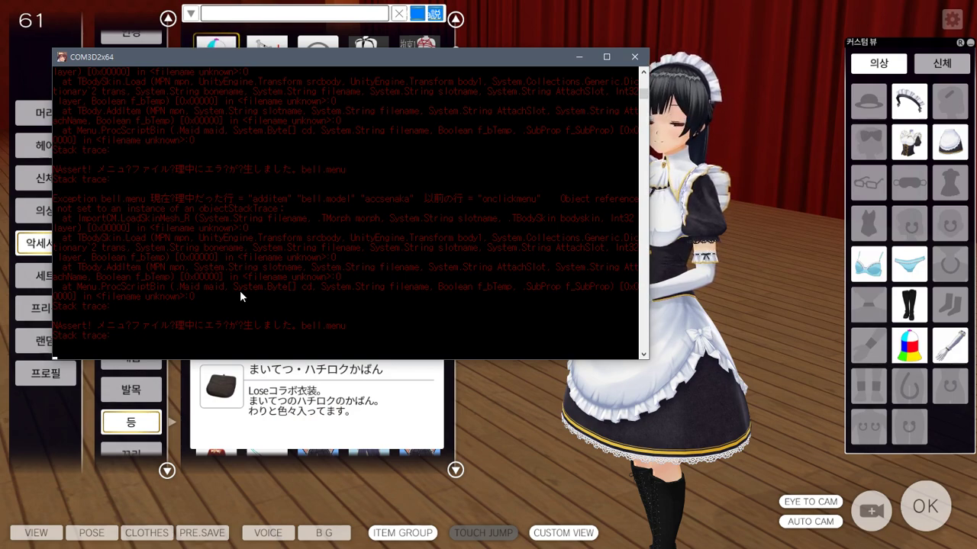
Switch to Blender, cancel the model import and change the bell from Texture Paint to Object Mode.
key("alt+Tab")
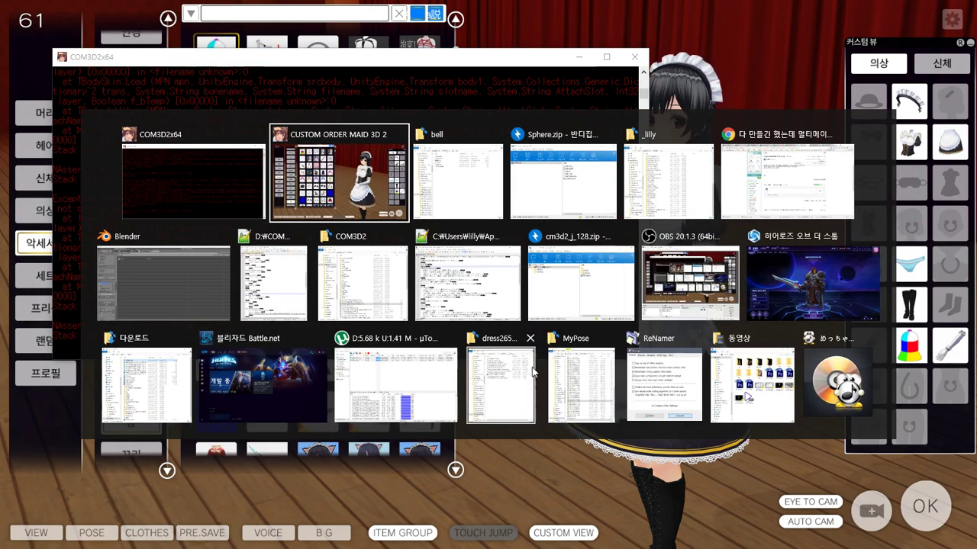
left_click(176, 263)
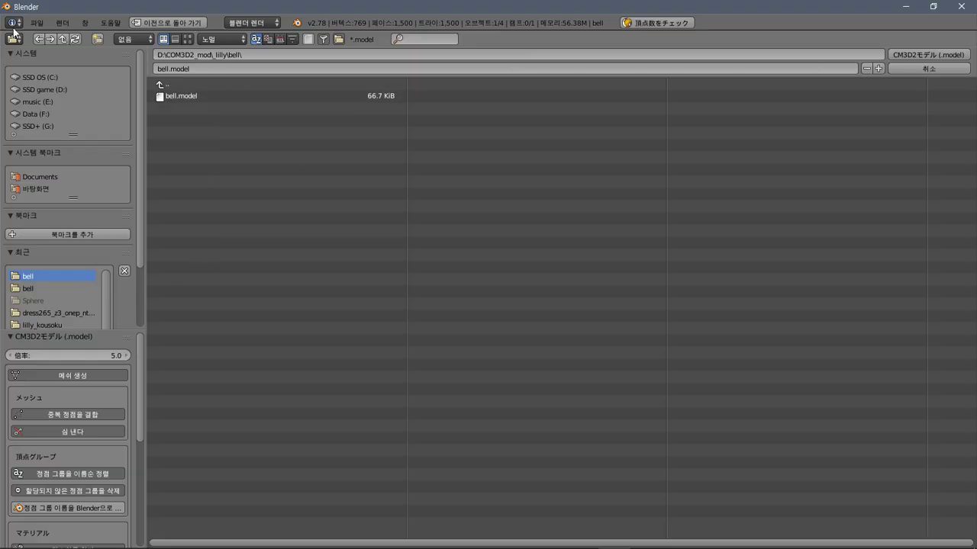
left_click(930, 68)
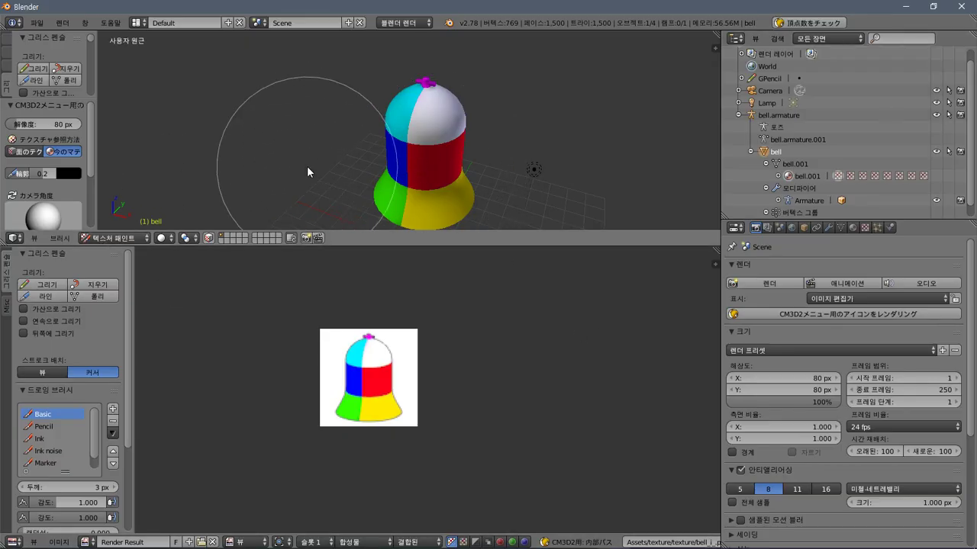
left_click(120, 238)
left_click(118, 222)
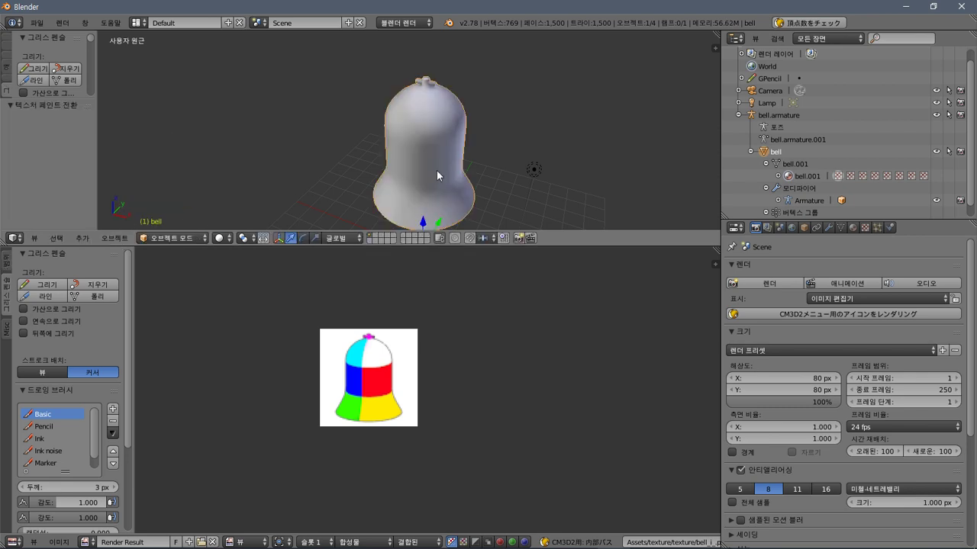
Export the bell as a CM3D2 model over the existing bell.model file.
left_click(36, 22)
mouse_move(46, 256)
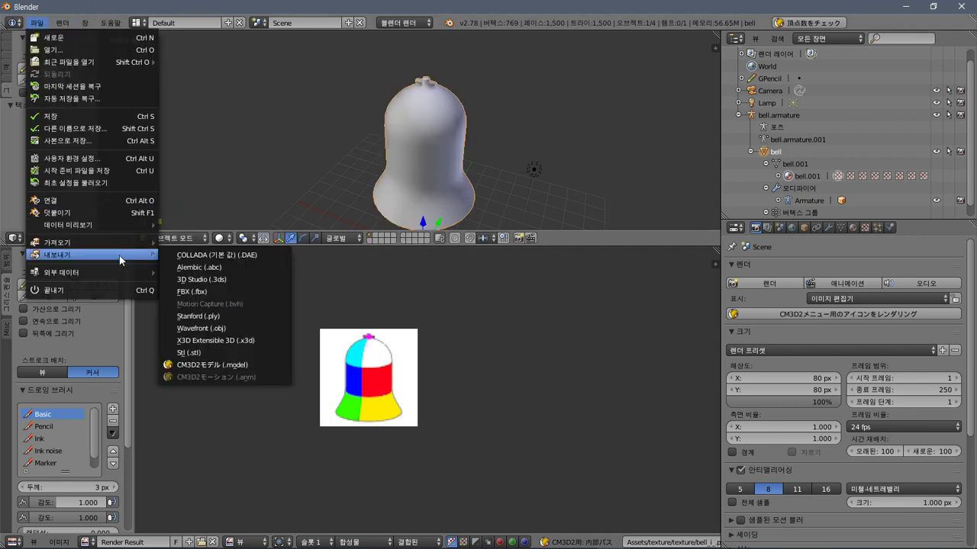
left_click(251, 365)
left_click(193, 97)
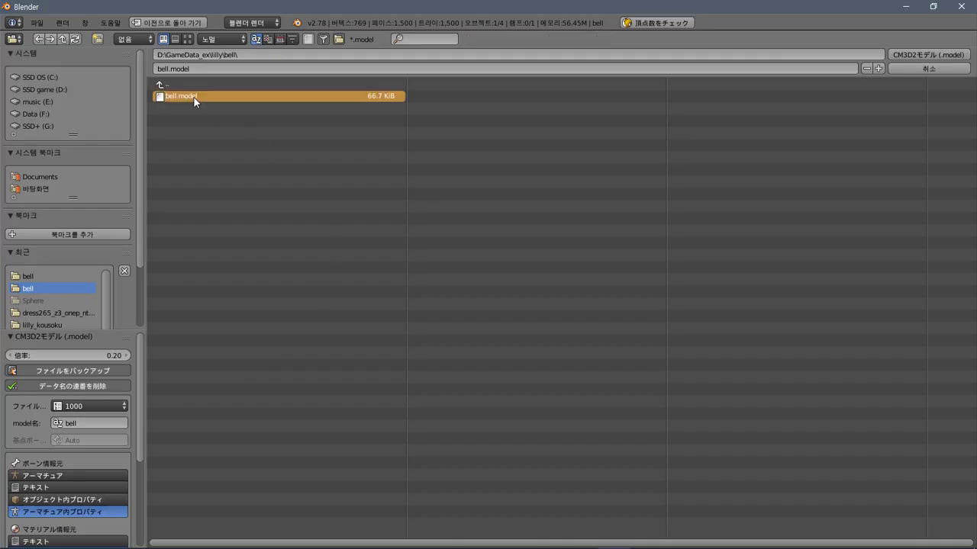
left_click(898, 54)
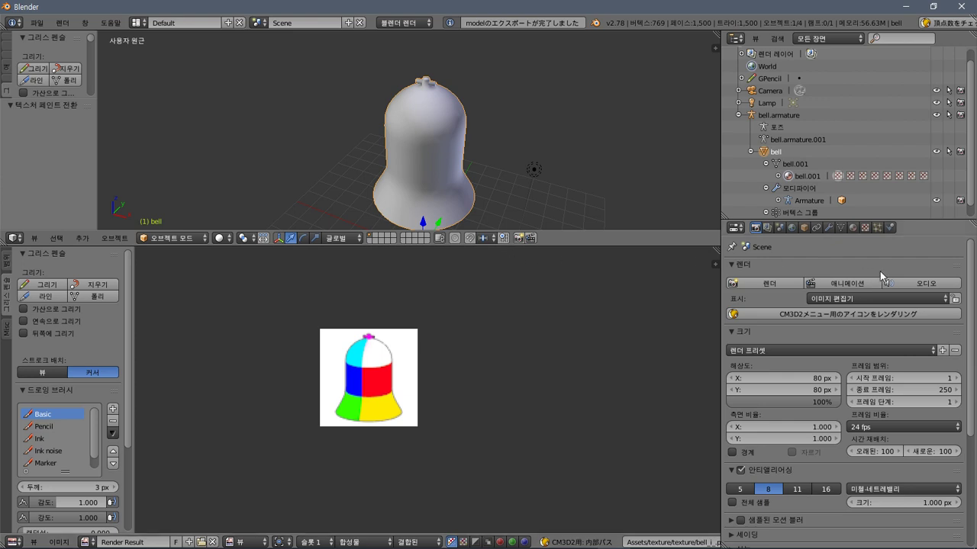
Examine the bell's material, texture and mesh data properties, including its shader names, texture slots and vertex groups.
left_click(853, 228)
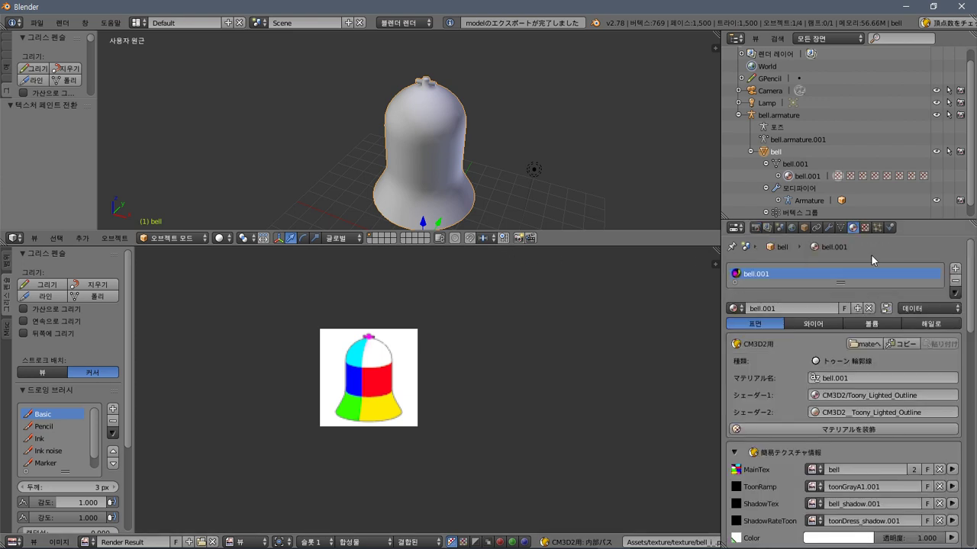
left_click_drag(842, 283, 838, 290)
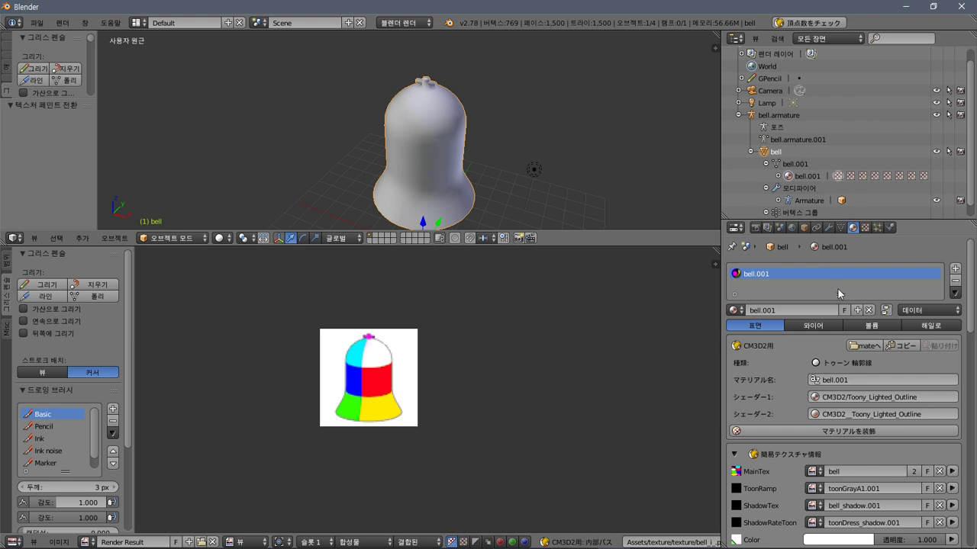
left_click(865, 228)
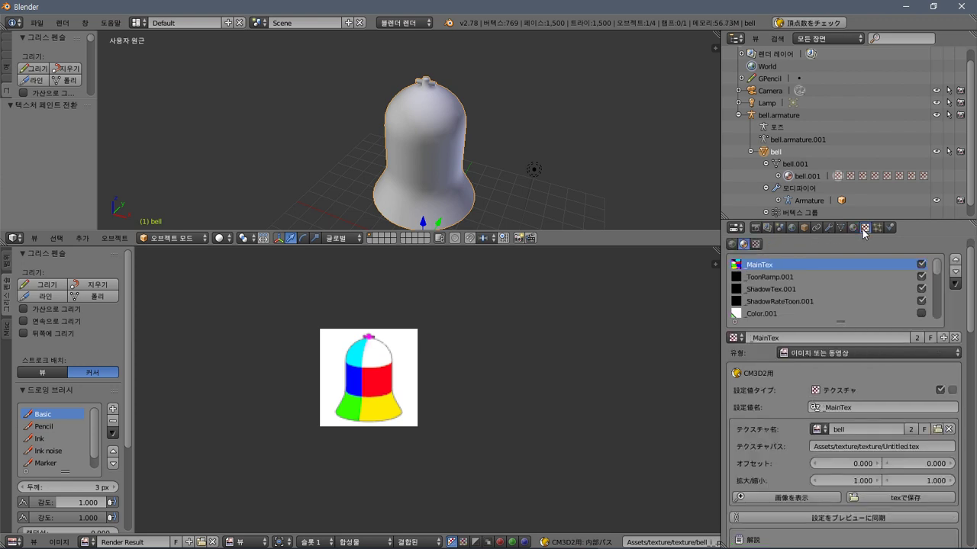
left_click(839, 228)
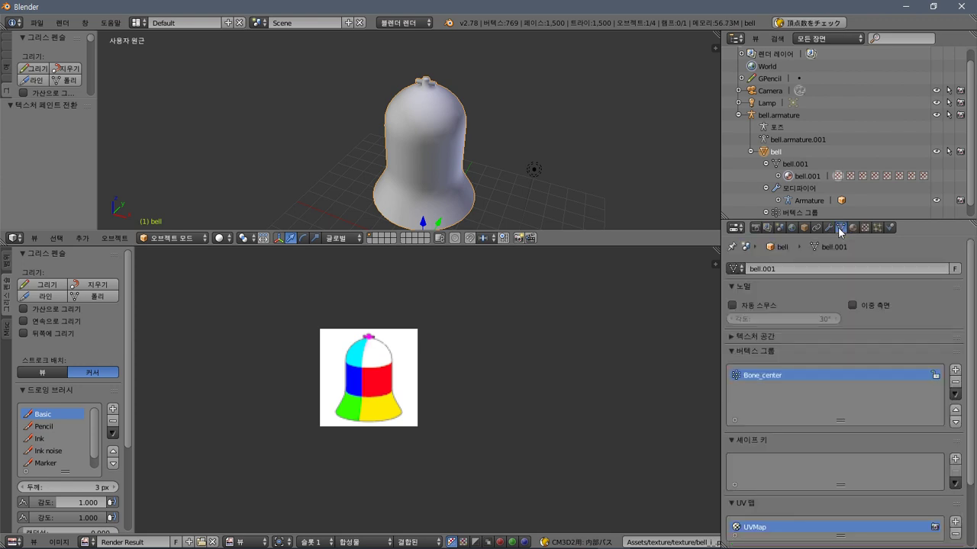
Switch to the game, remove the back accessory, equip the bell again and recheck the console log for errors.
key("alt+Tab")
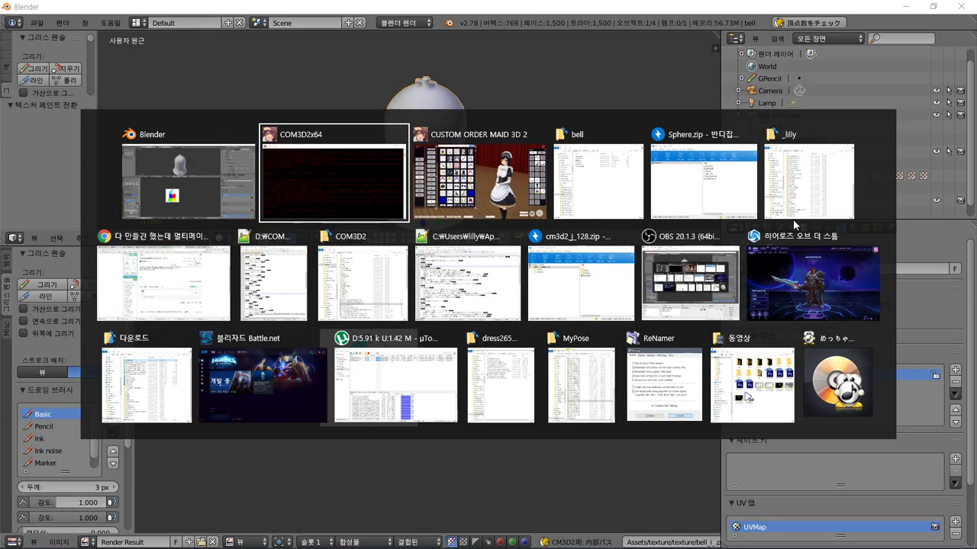
left_click(317, 55)
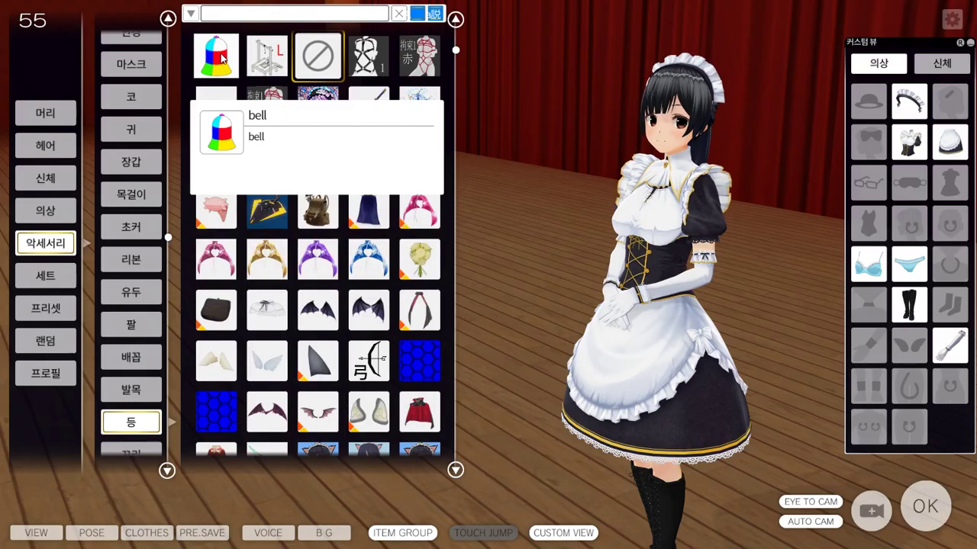
left_click(565, 319)
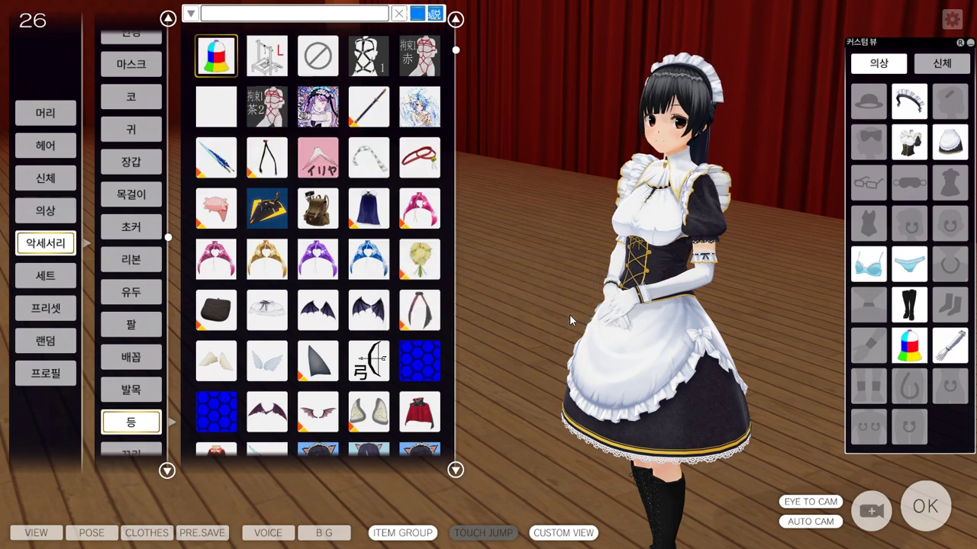
key("alt+Tab")
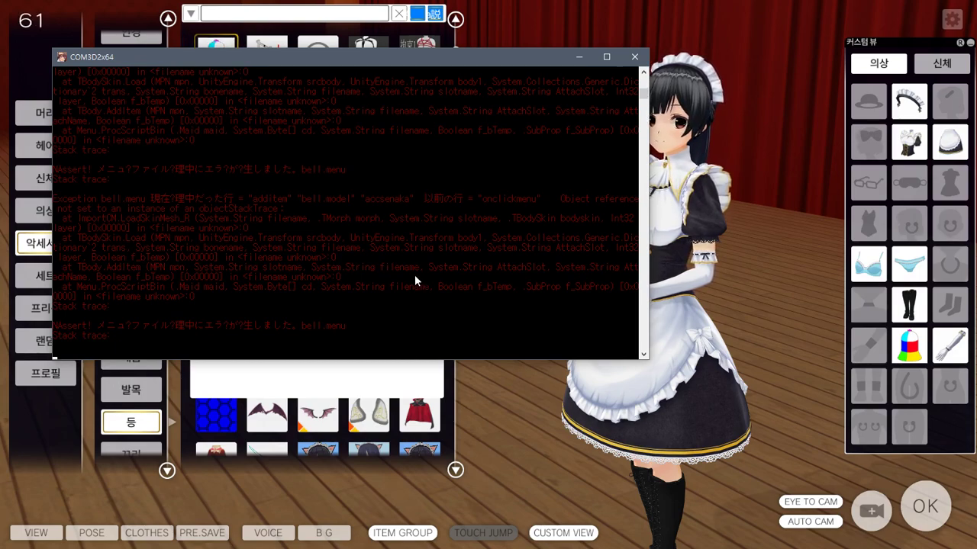
Replace bell.model in the D:\COM3D2_mod\_lilly\bell folder with the copy from Sphere.zip once more.
key("alt+Tab")
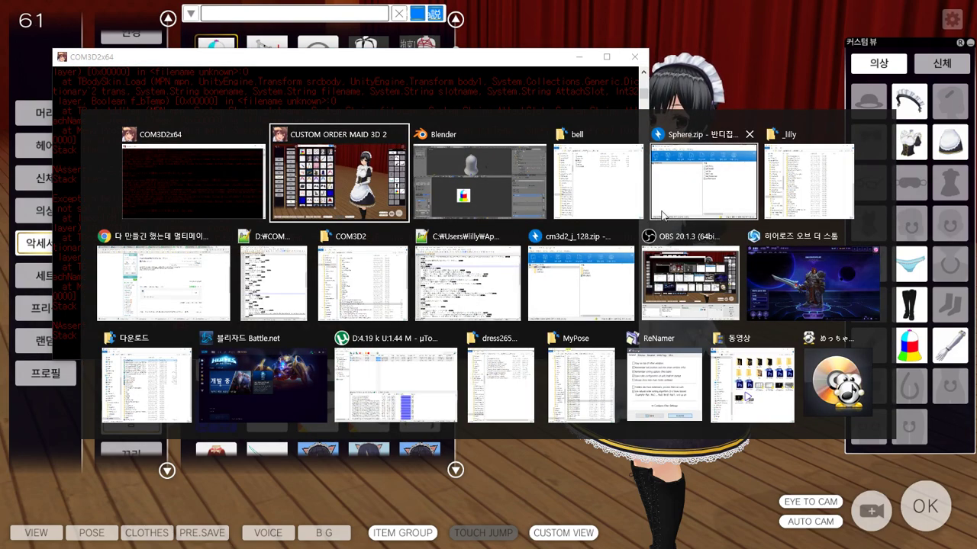
left_click(702, 182)
key("alt+Tab")
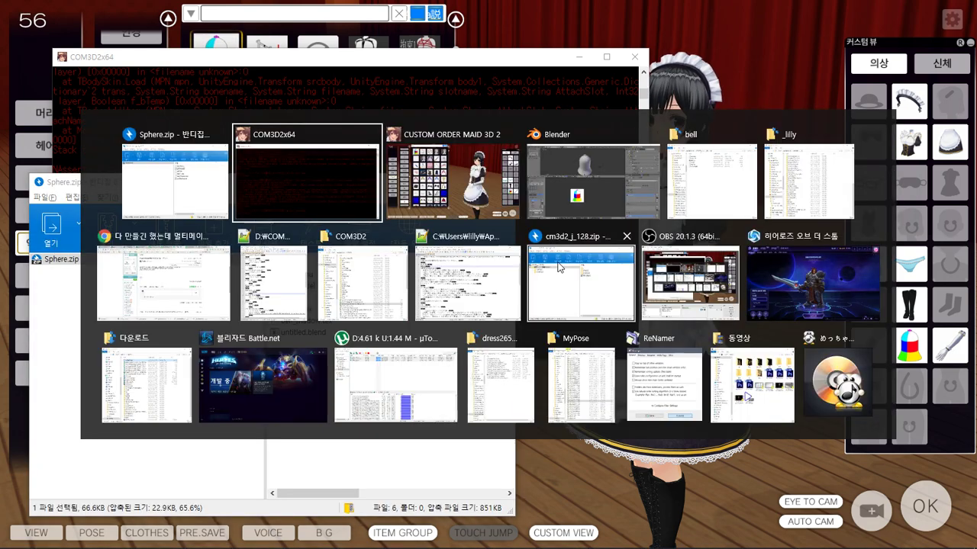
left_click(711, 182)
left_click_drag(303, 288, 707, 306)
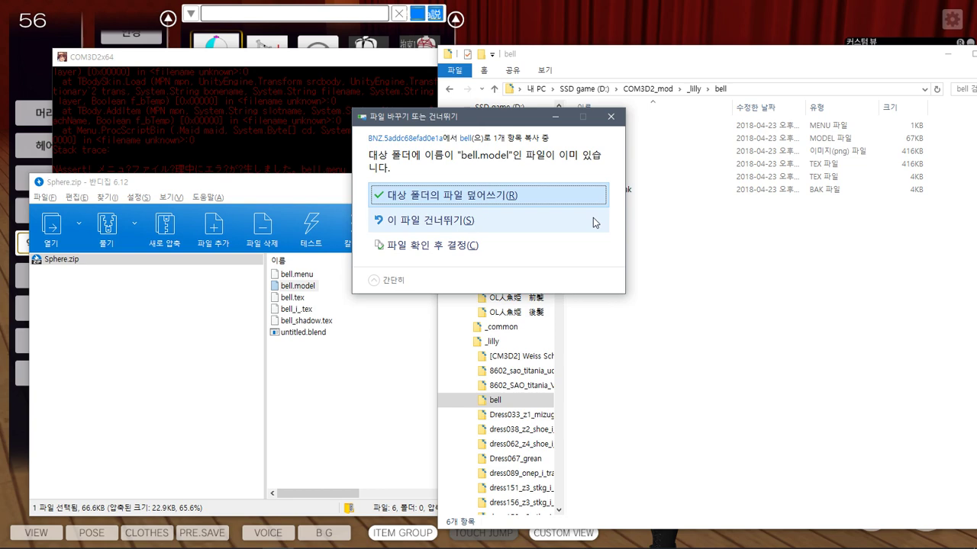
left_click(519, 192)
Open the _CM3D2_Toolkit_PR2 folder beside the bell folder and load bell.model into the [CM3D2]model一部編集 일부 편집.exe editor.
key("alt+Tab")
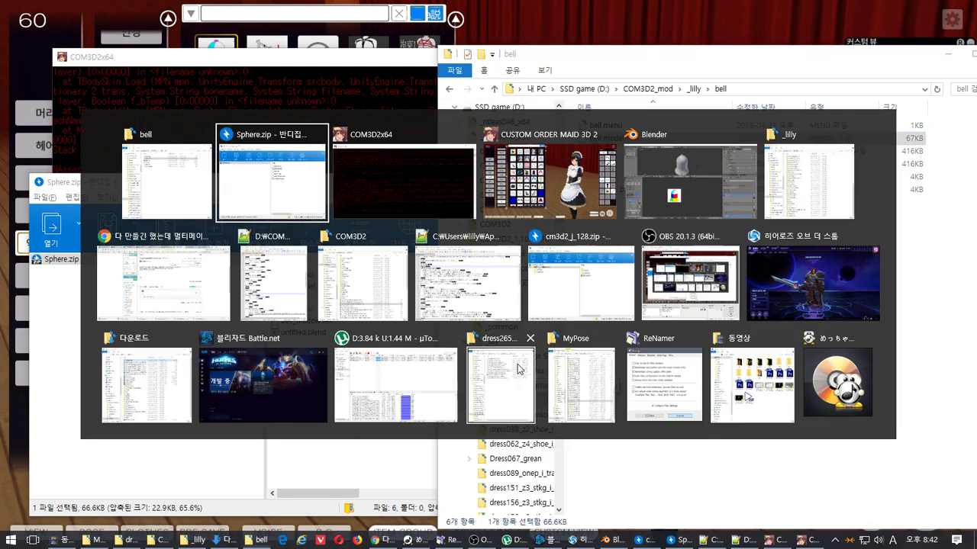
left_click(381, 286)
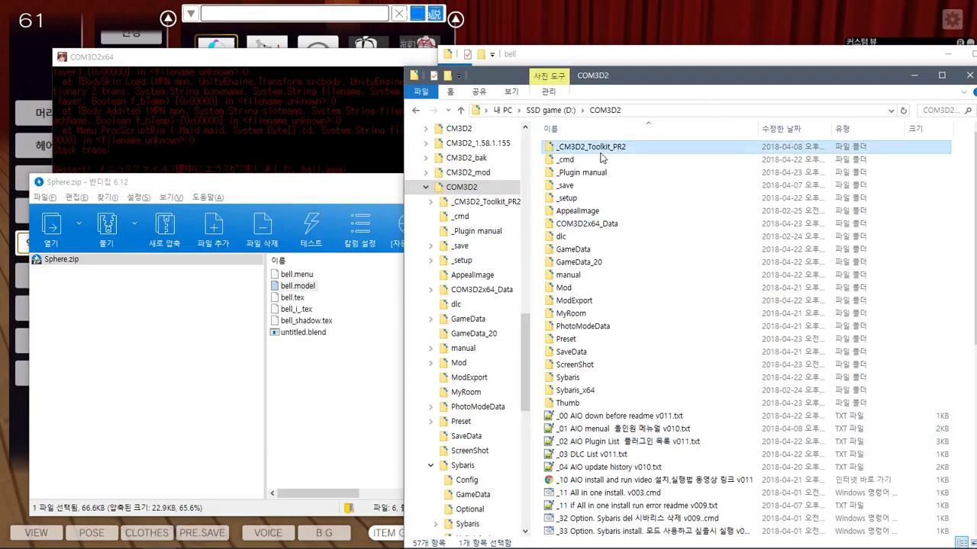
double_click(590, 146)
left_click_drag(648, 75, 273, 48)
left_click(763, 54)
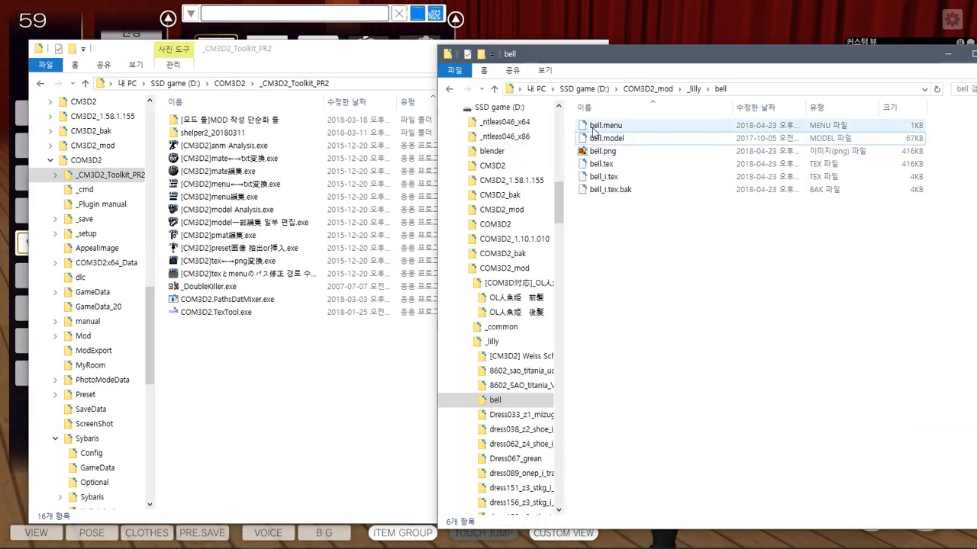
left_click_drag(603, 138, 293, 223)
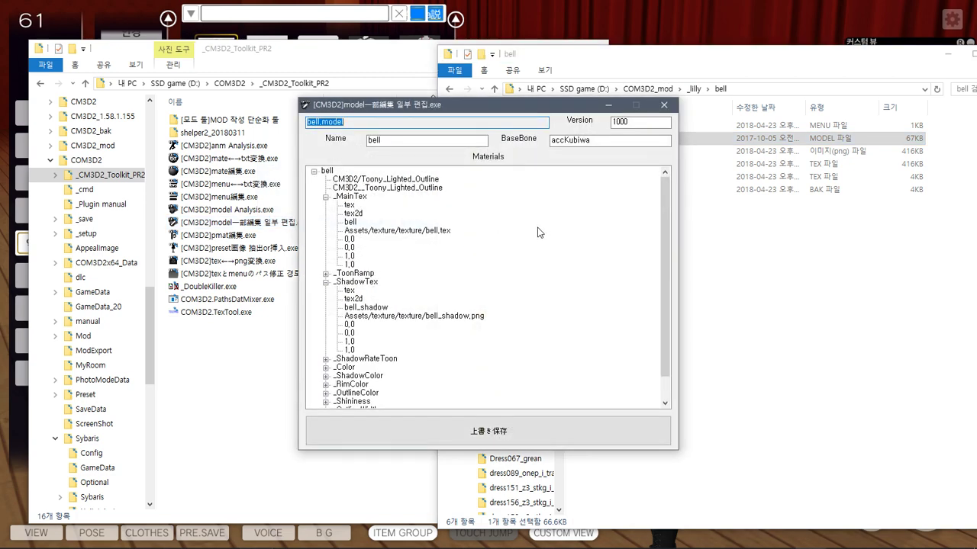
Set the _ShadowTex texture name of bell.model to bell, overwrite the file and close the model editor.
left_click(349, 222)
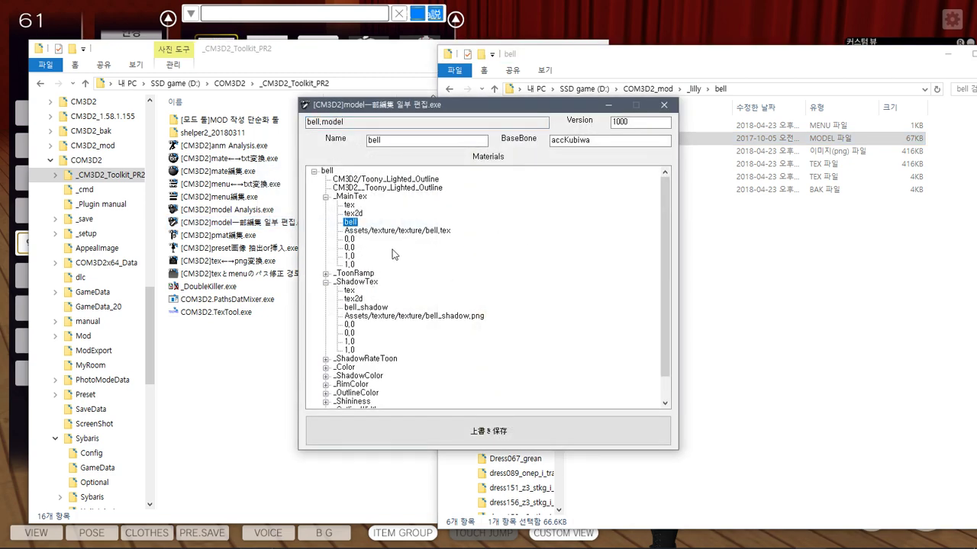
left_click(377, 310)
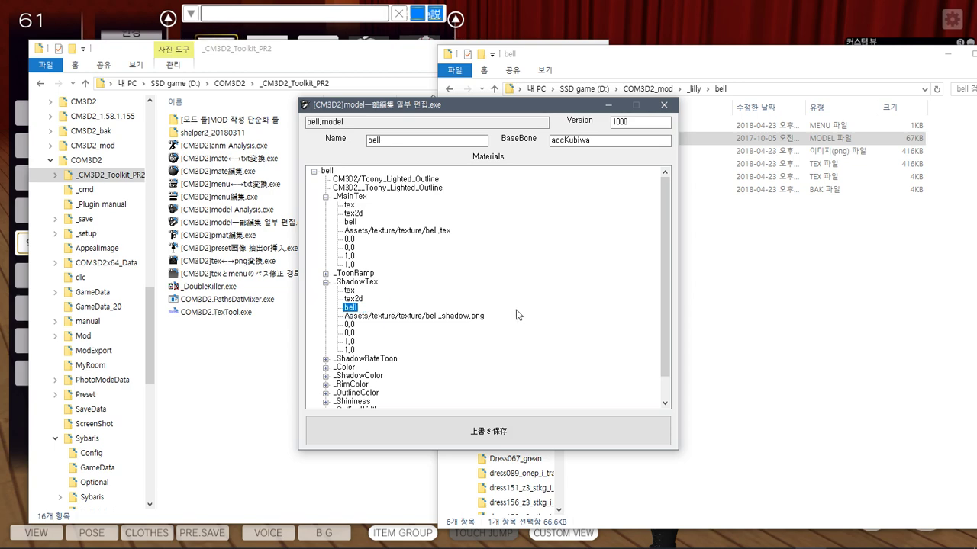
left_click(500, 431)
left_click(534, 316)
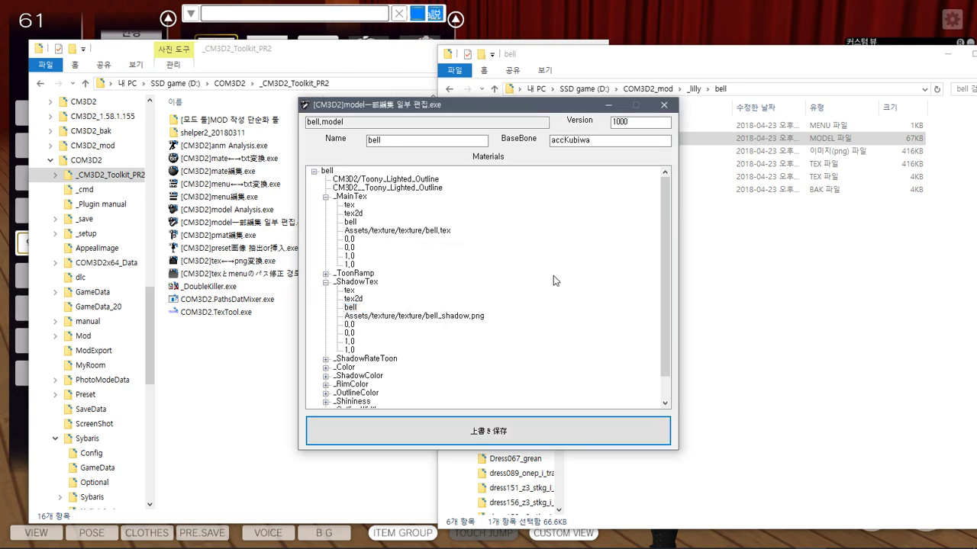
left_click(663, 105)
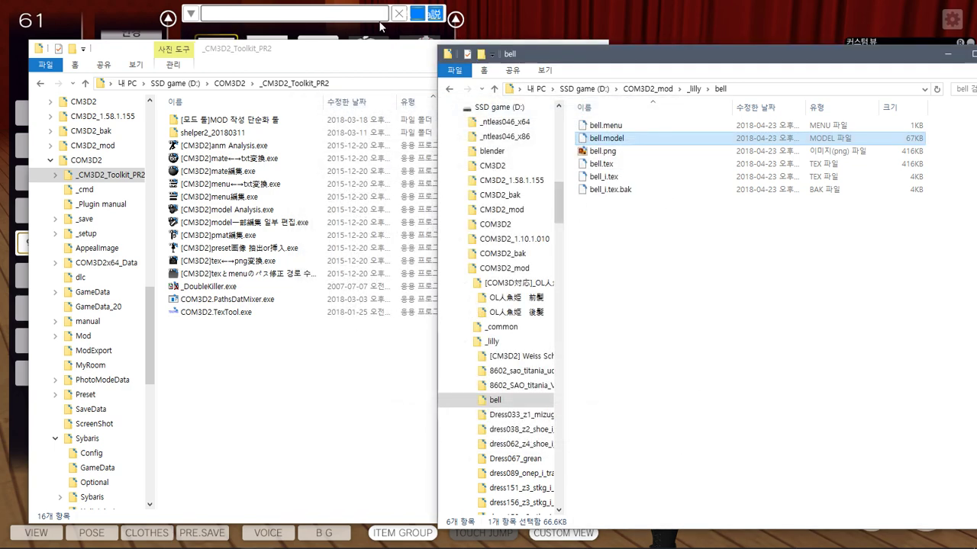
Switch to the game, test the bell back accessory on the maid and examine the log in the COM3D2x64 console.
left_click(379, 27)
left_click(216, 57)
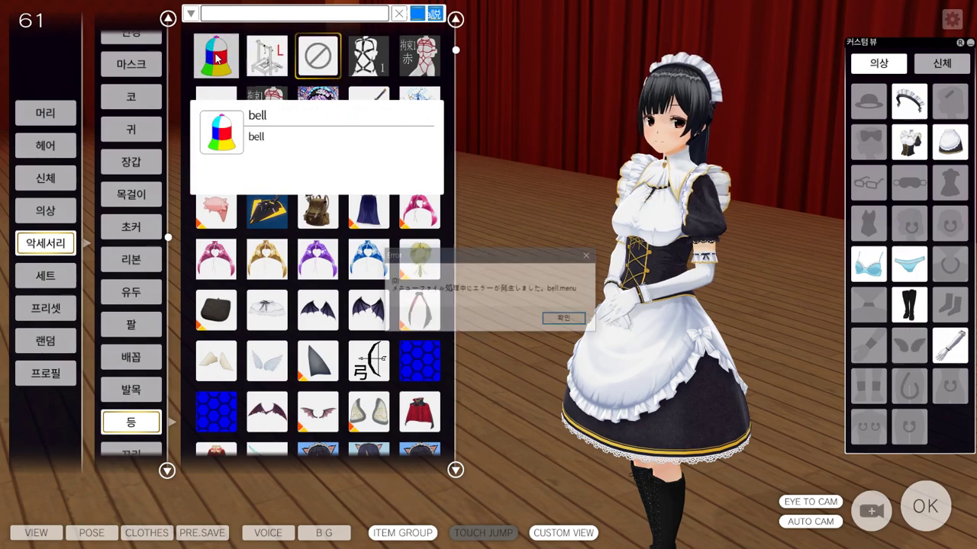
left_click(576, 318)
key("alt+Tab")
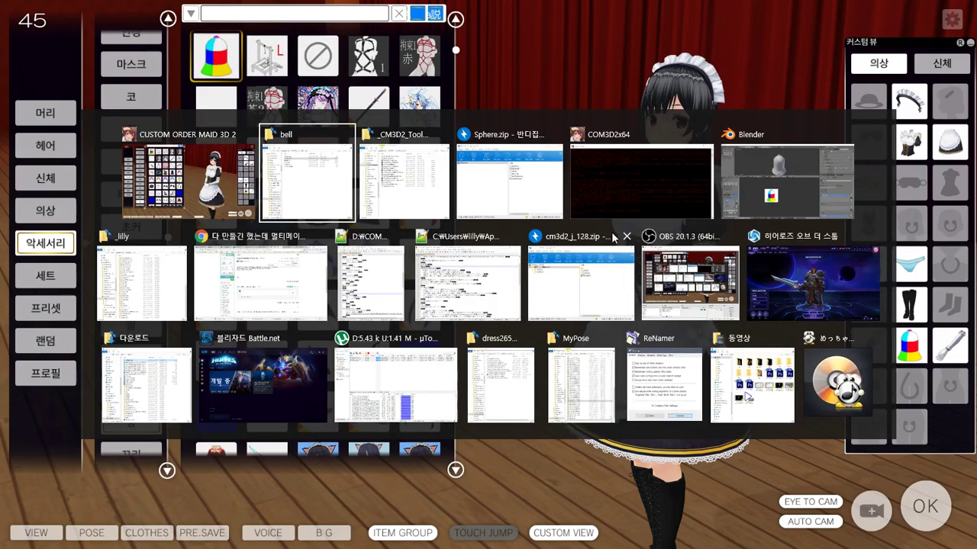
left_click(602, 168)
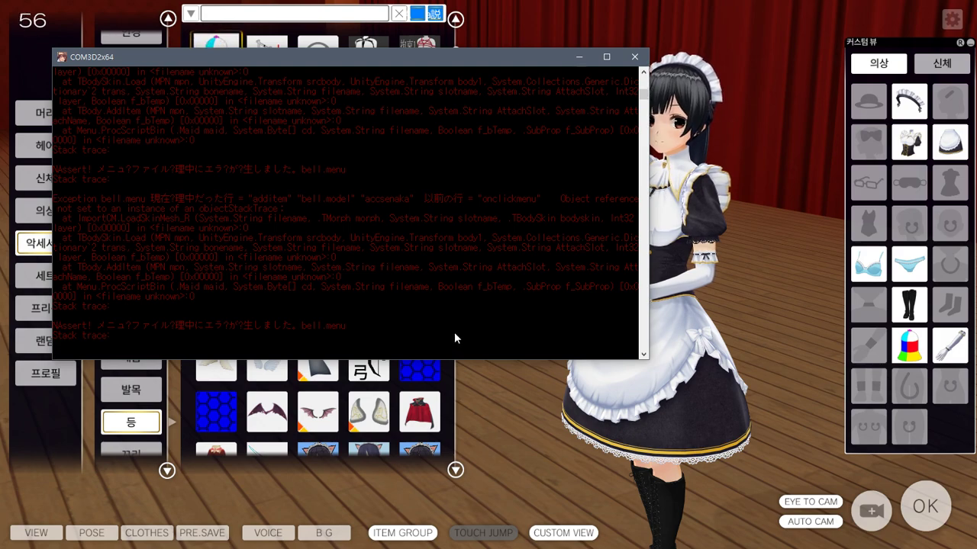
key("alt+Tab")
key("alt+Tab")
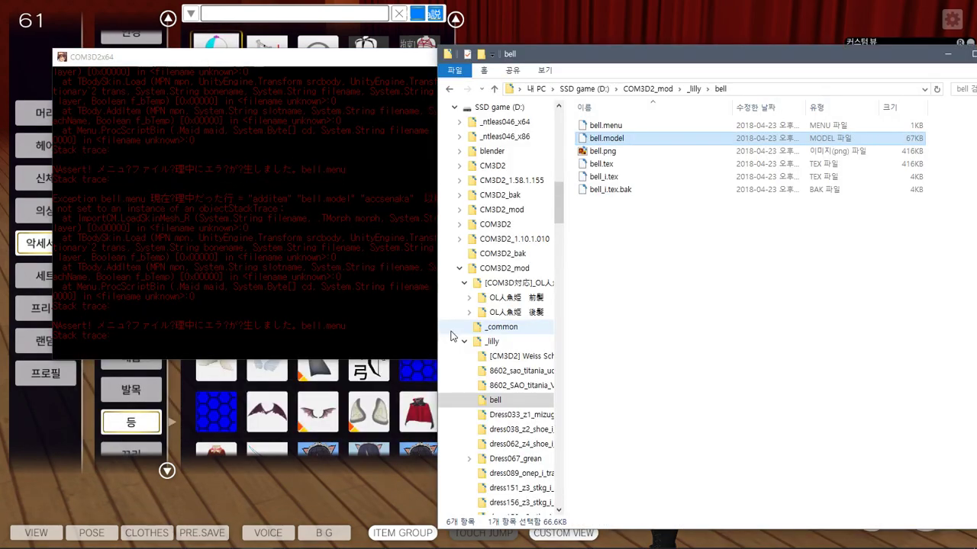
left_click(293, 252)
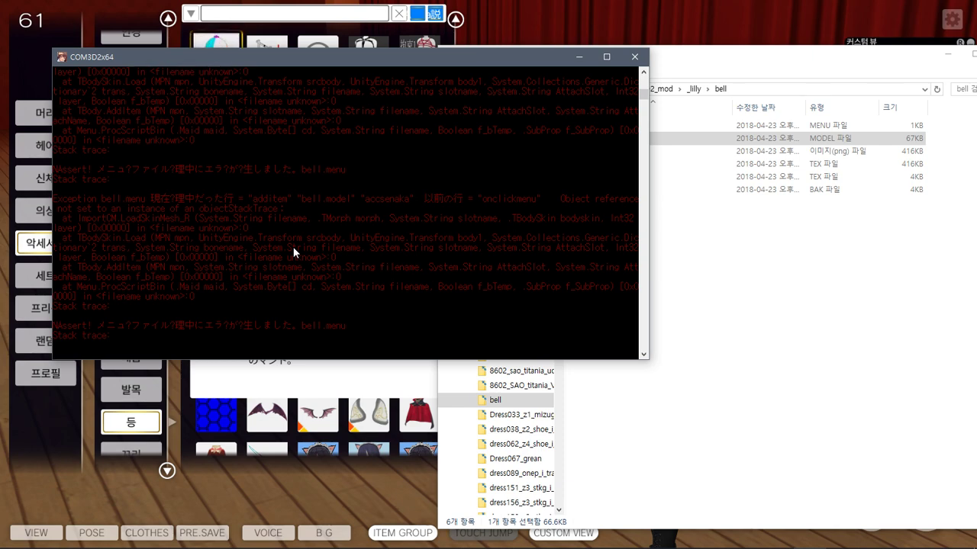
Delete untitled.blend and the five torrent files listed directly below it from the Downloads folder.
mouse_move(595, 540)
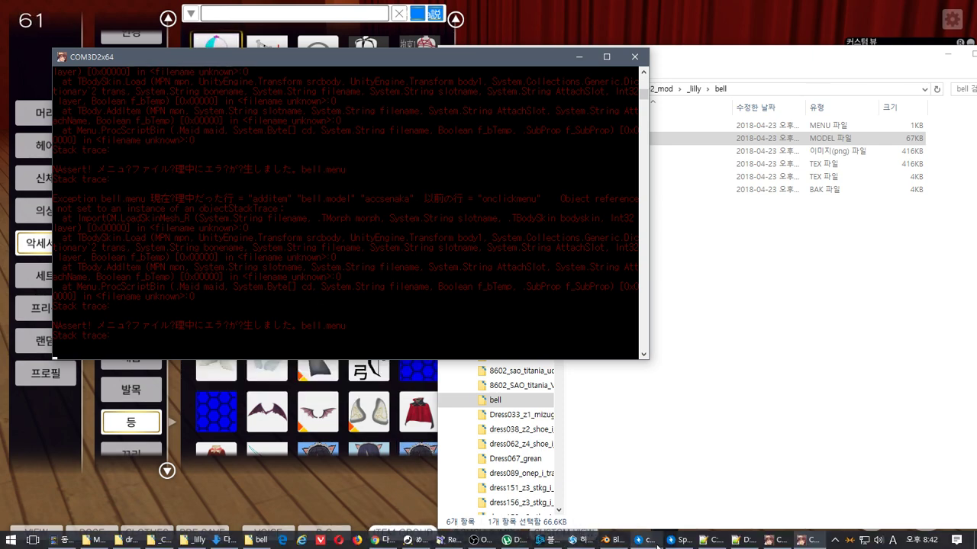
mouse_move(658, 544)
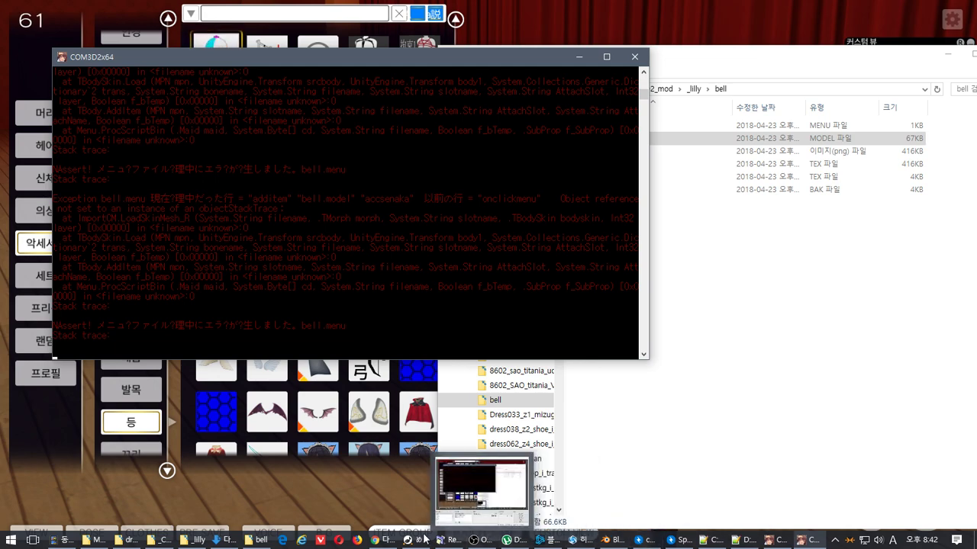
left_click(262, 542)
left_click(227, 542)
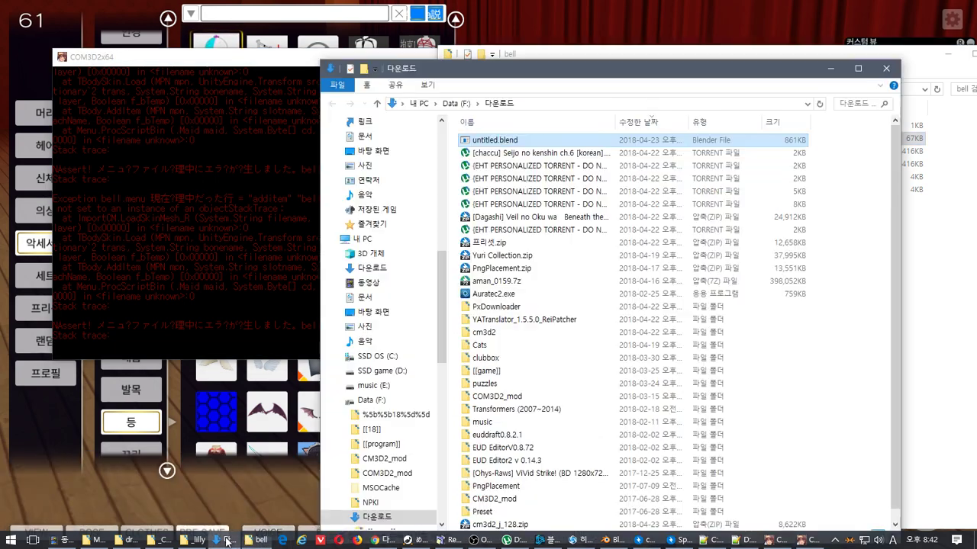
left_click(557, 204, "shift")
key("Delete")
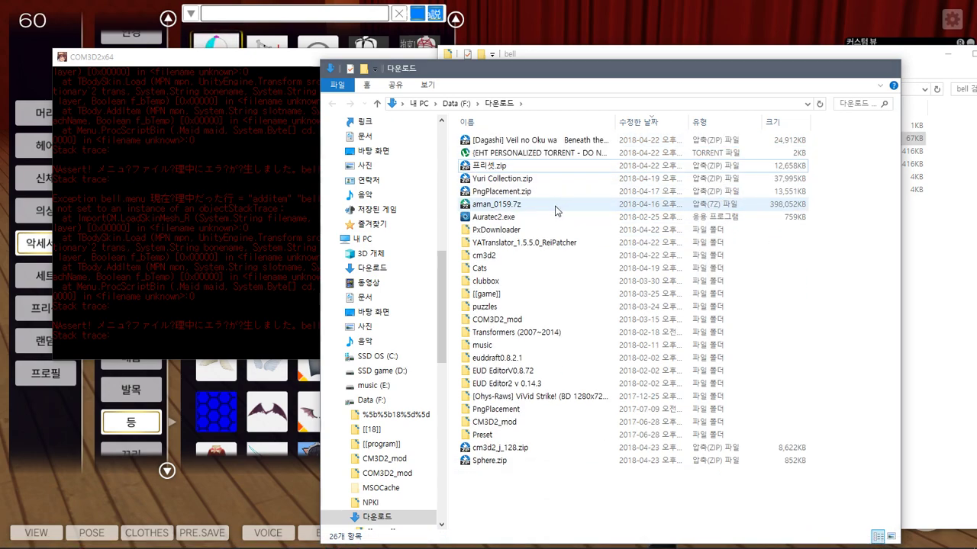
Close the Downloads, _lilly and dress265_z3_onep_ntsdw_i_red folder windows and return to the bell folder.
left_click(231, 542)
left_click(212, 542)
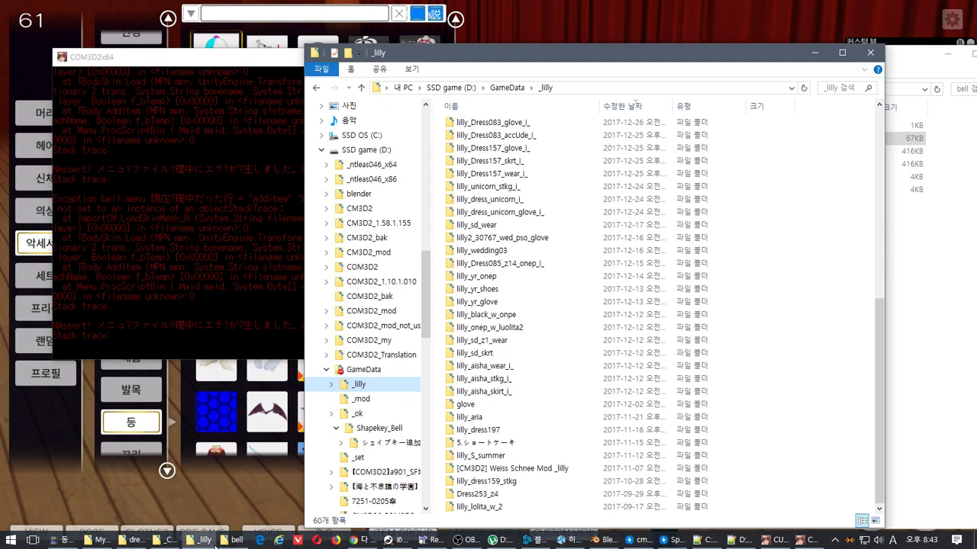
left_click(233, 540)
left_click(169, 541)
left_click(142, 540)
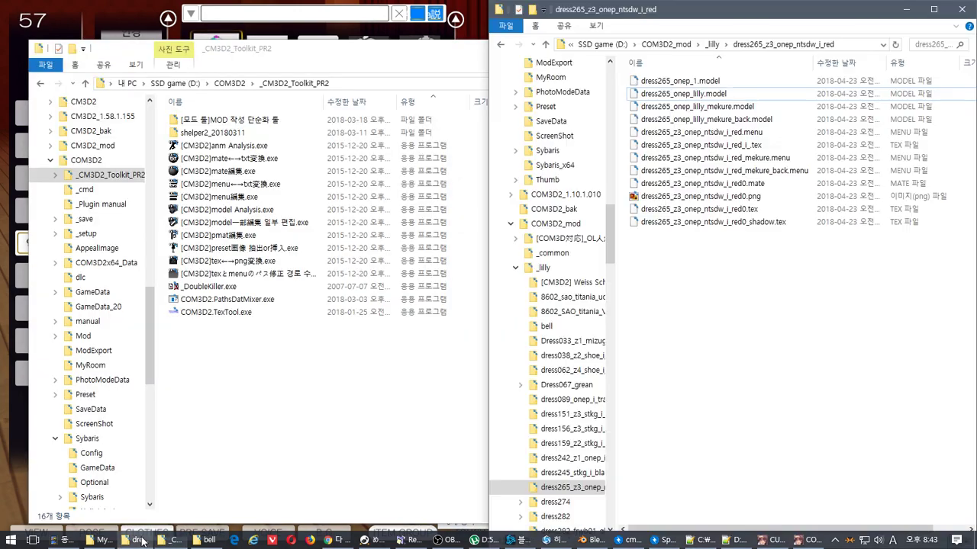
left_click(142, 540)
left_click(107, 541)
left_click(108, 540)
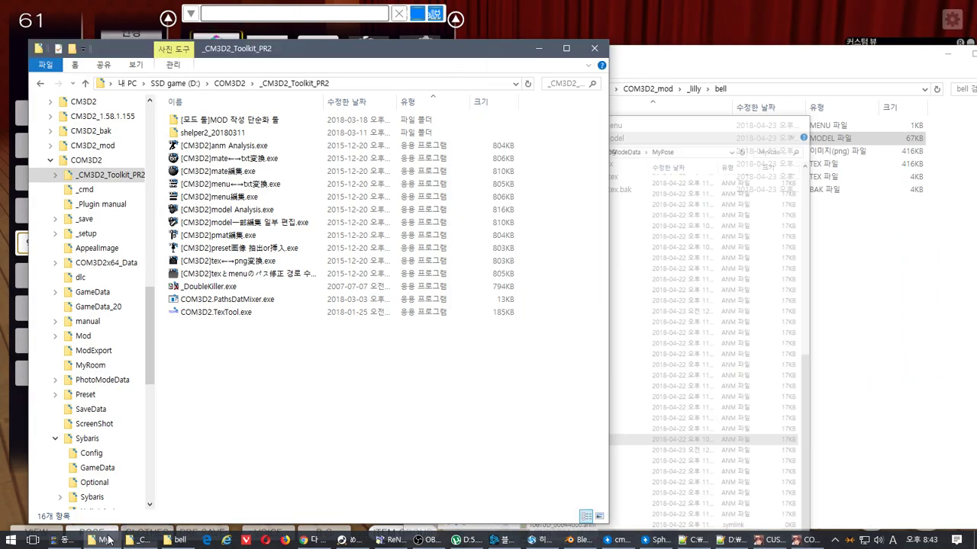
left_click(612, 287)
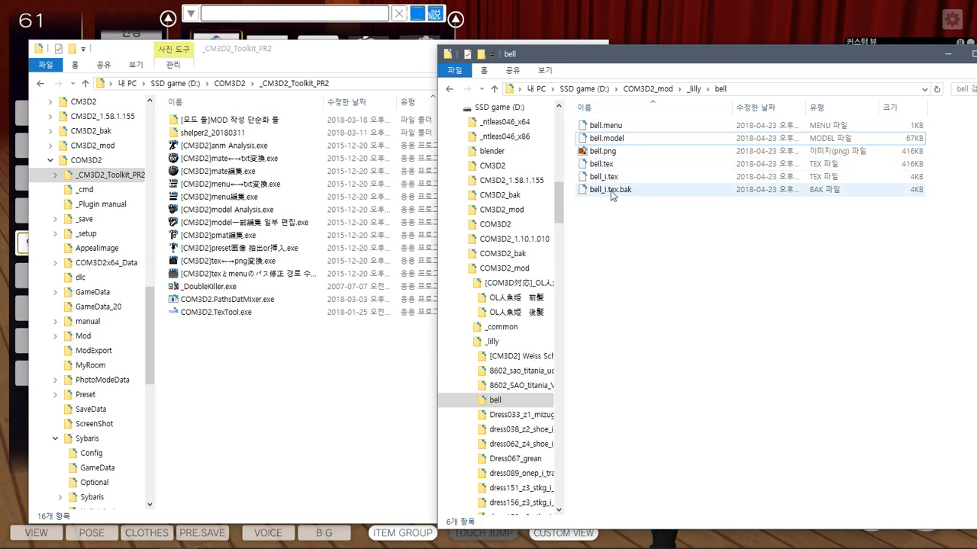
Open bell.menu in the toolkit's menu editor, review its entries and close it.
left_click_drag(603, 125, 317, 197)
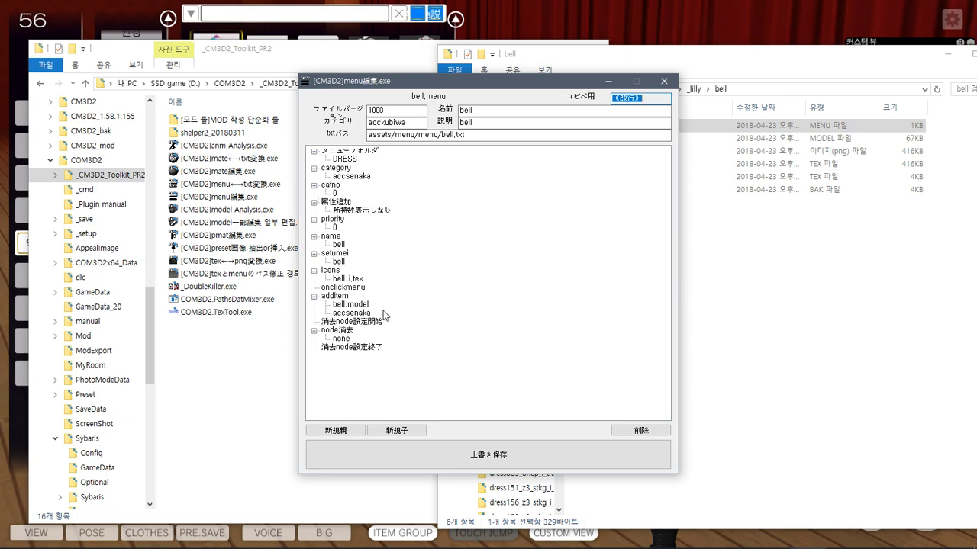
left_click_drag(509, 85, 391, 109)
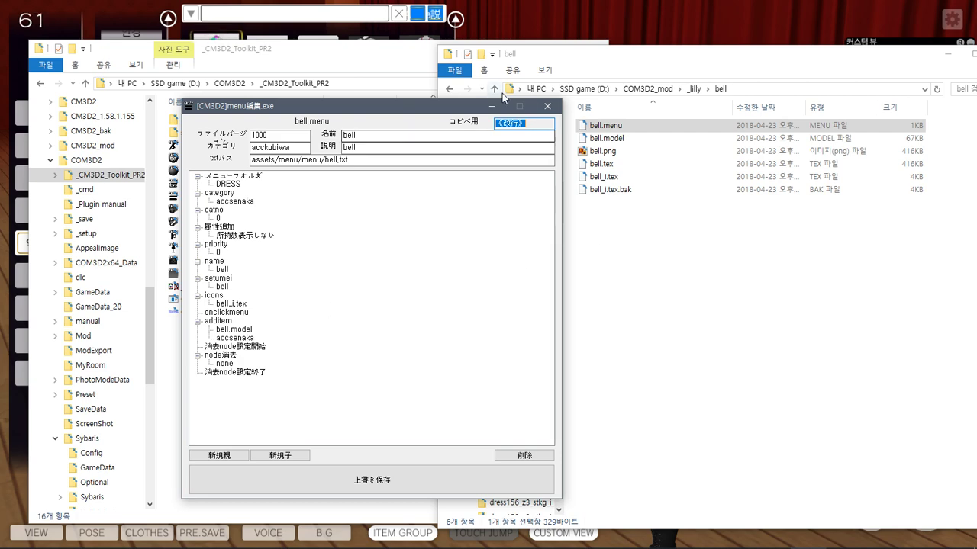
left_click(548, 106)
Convert bell.menu to text and, in bell.menu.txt, duplicate the additem line, commenting out the first copy with //.
left_click_drag(629, 127, 328, 196)
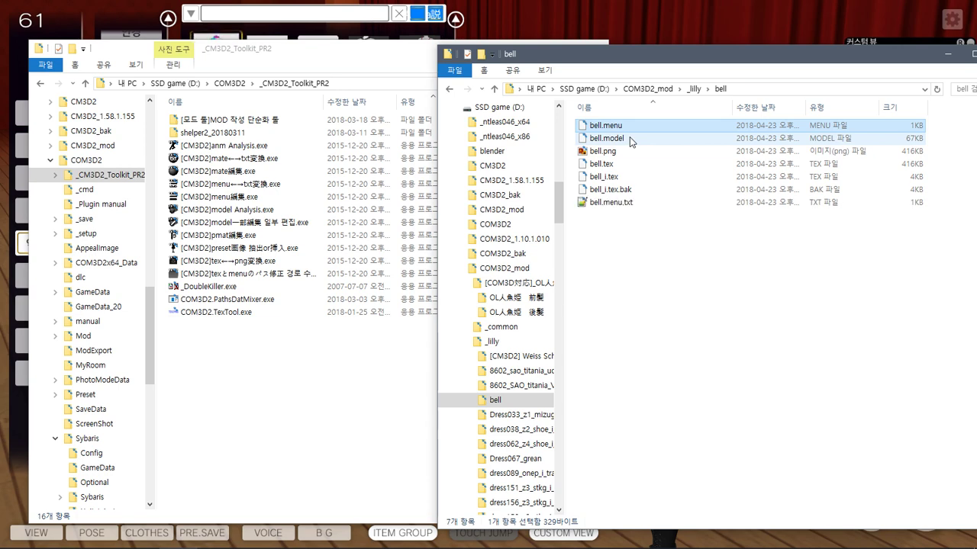
left_click(610, 138)
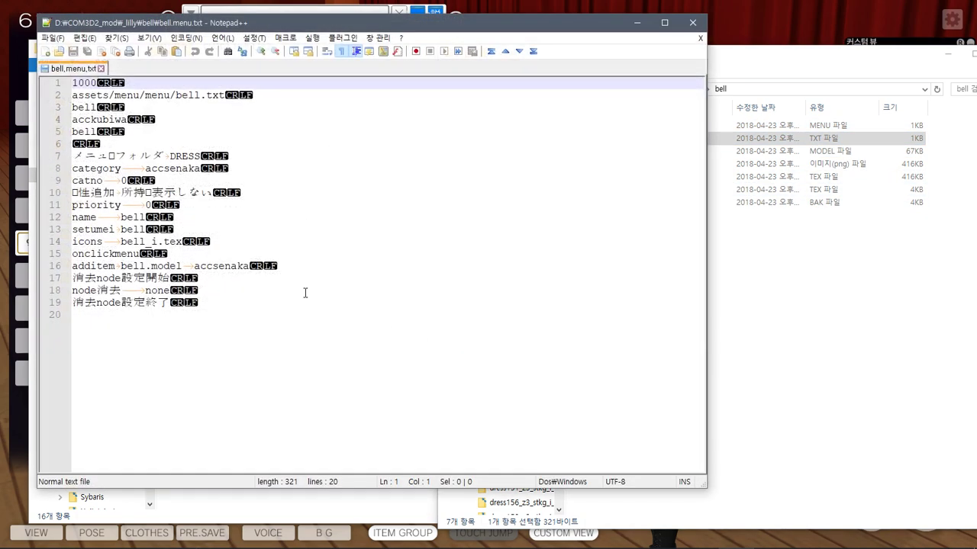
left_click(255, 267)
key("ctrl+d")
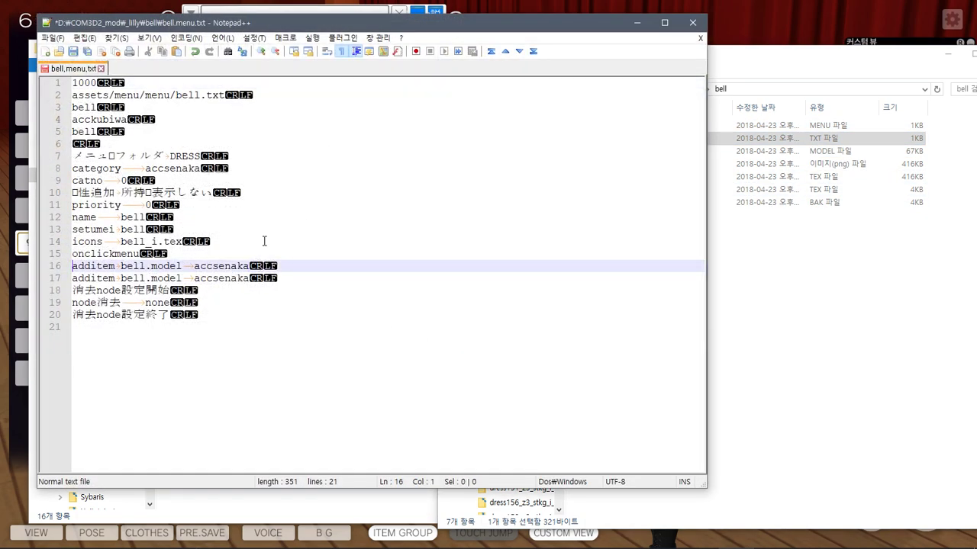
type("//")
Remove accsenaka from the second additem line, save the text file and convert it back to bell.menu.
double_click(245, 280)
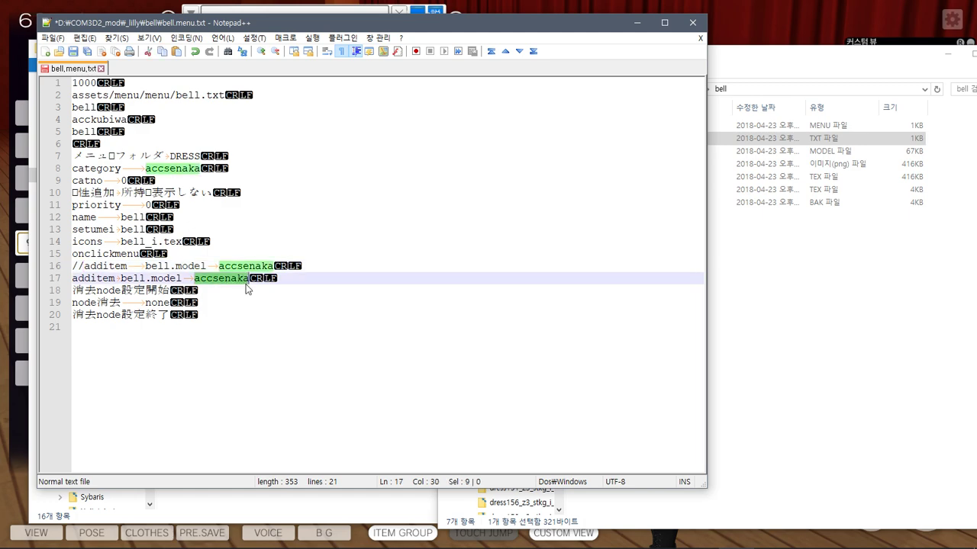
key("Delete")
key("ctrl+s")
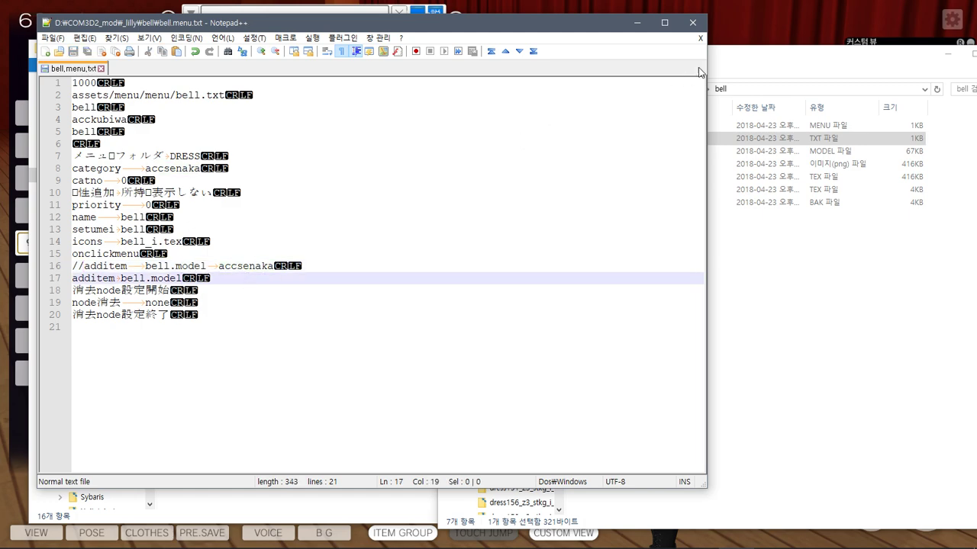
left_click(693, 23)
left_click_drag(611, 138, 362, 203)
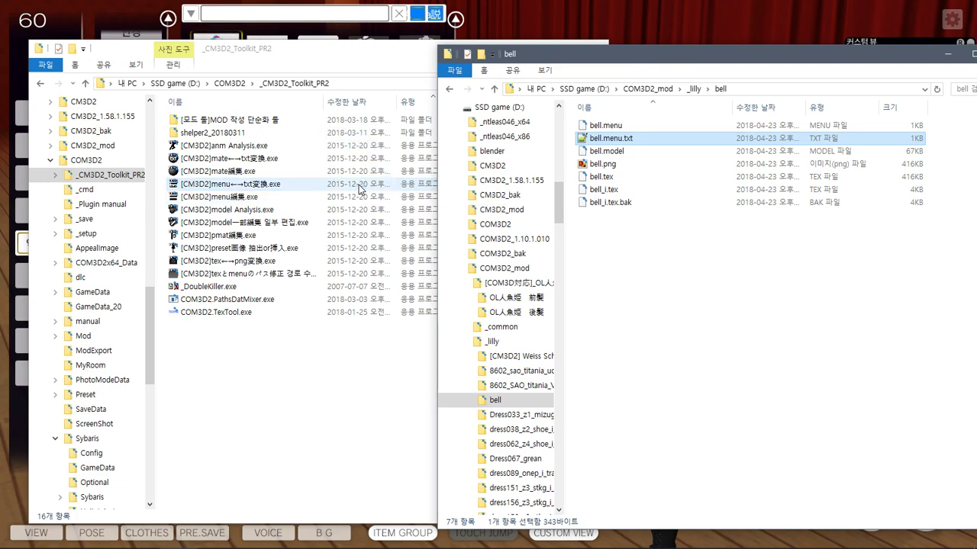
Equip the bell accessory in the game again and check the COM3D2x64 console for the edited menu file's log.
left_click(572, 11)
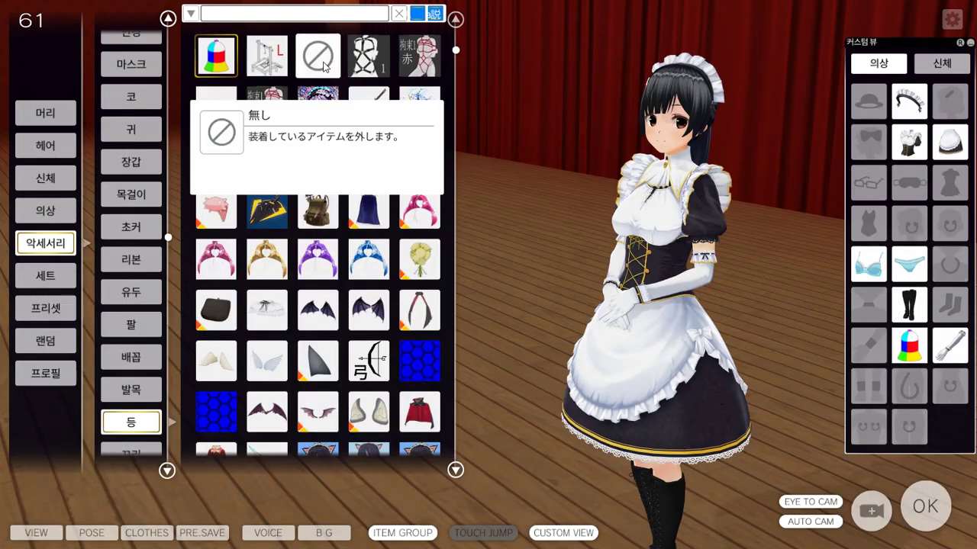
left_click(216, 55)
left_click(564, 319)
key("alt+Tab")
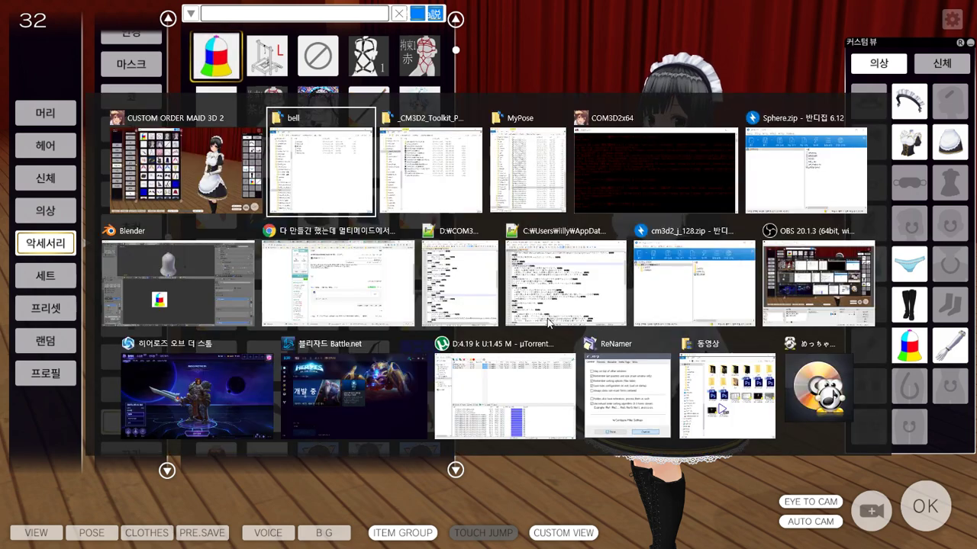
left_click(664, 157)
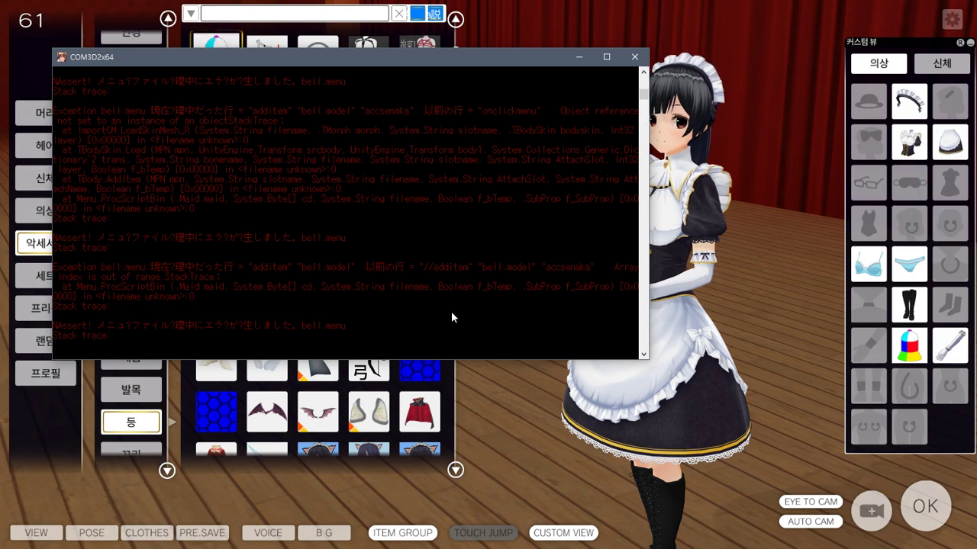
Find the open Notepad++ window with the AIO Plugin List v011 text file and close it.
key("alt+Tab")
key("super+Tab")
key("alt+Tab")
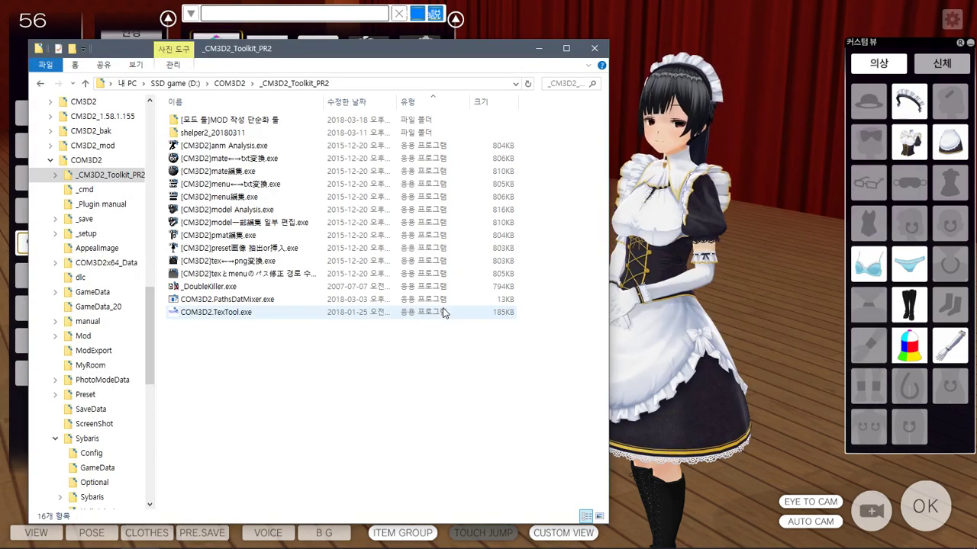
key("alt+Tab")
key("alt+Tab")
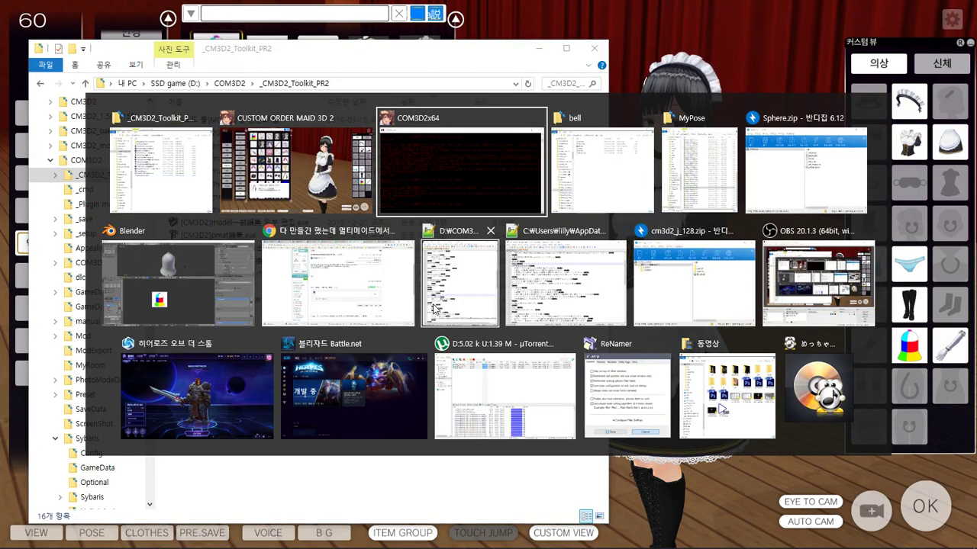
left_click(549, 281)
key("alt+Tab")
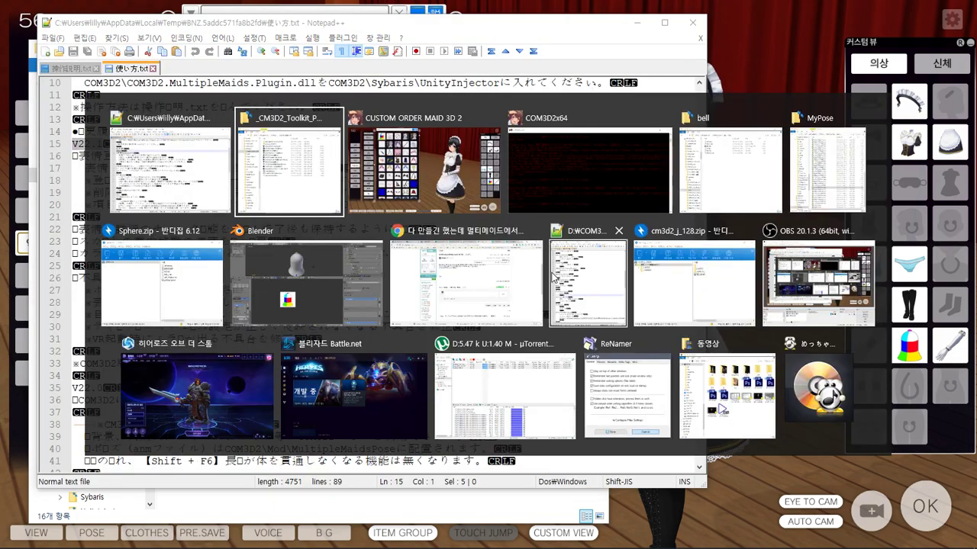
key("alt+Tab")
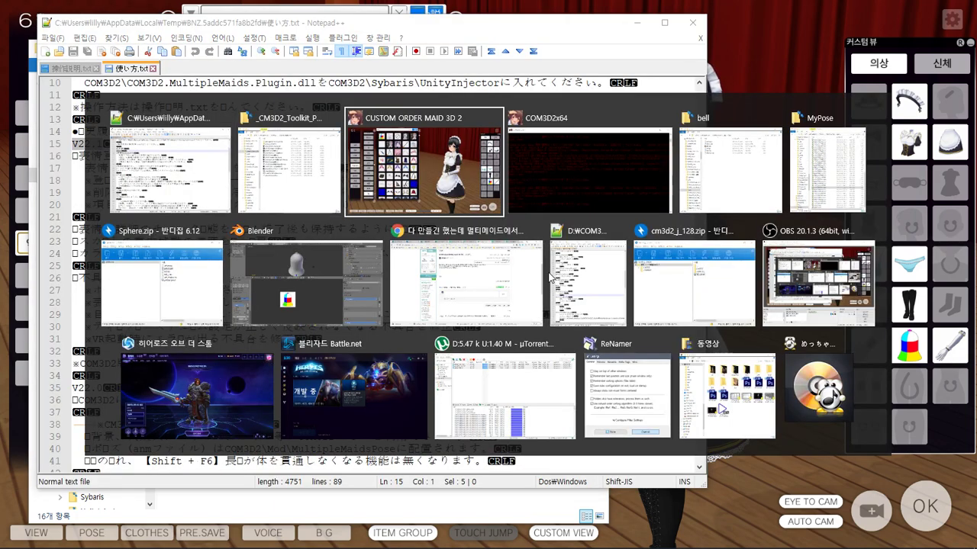
left_click(605, 288)
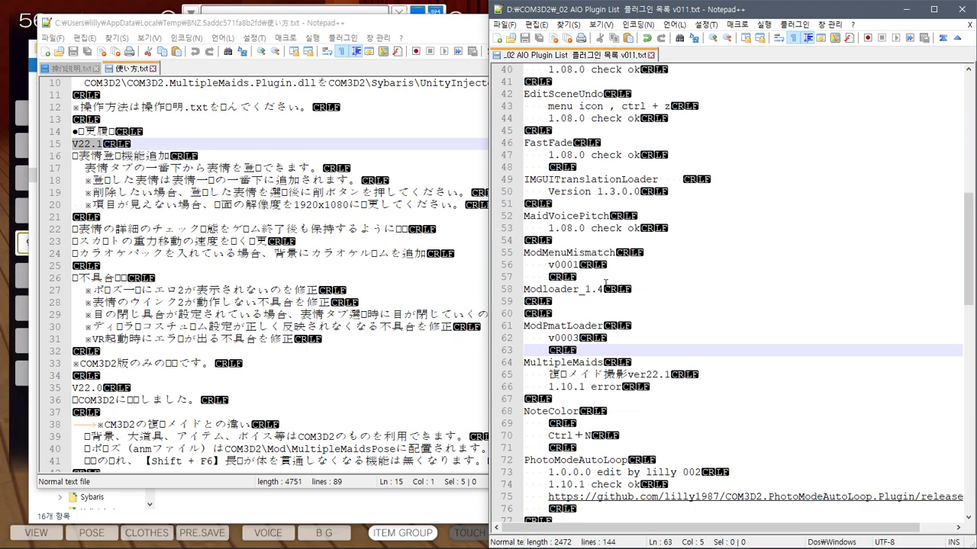
left_click(964, 15)
Close the text files 使い方.txt and 操作説明.txt along with their Notepad++ window.
key("ctrl+w")
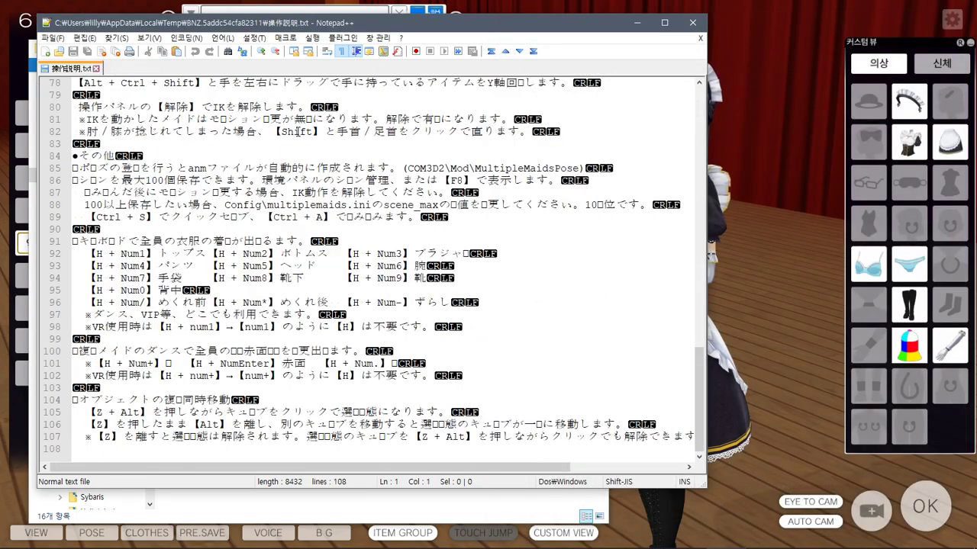
key("ctrl+w")
key("alt+F4")
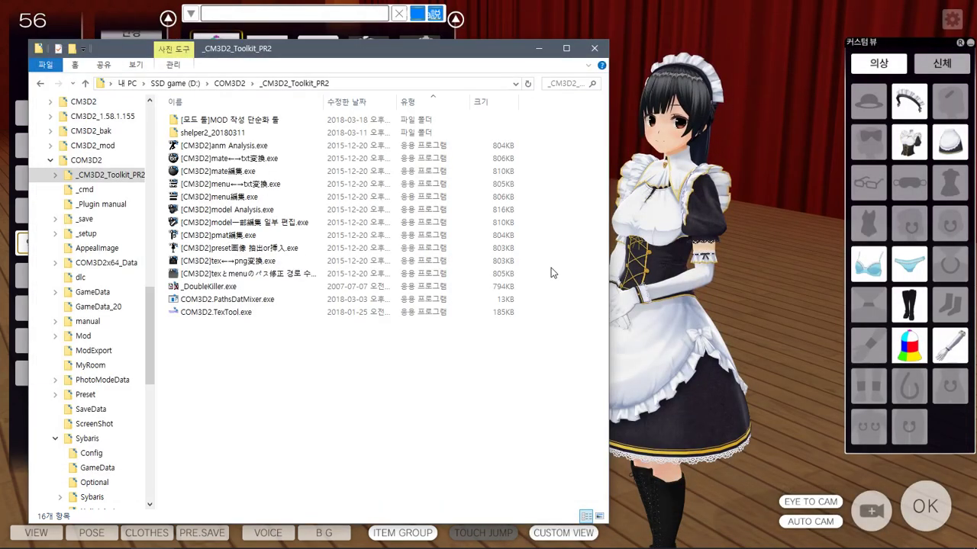
Load bell.menu from the COM3D2_mod bell folder into the [CM3D2]menu編集.exe editor.
key("alt+Tab")
left_click(679, 160)
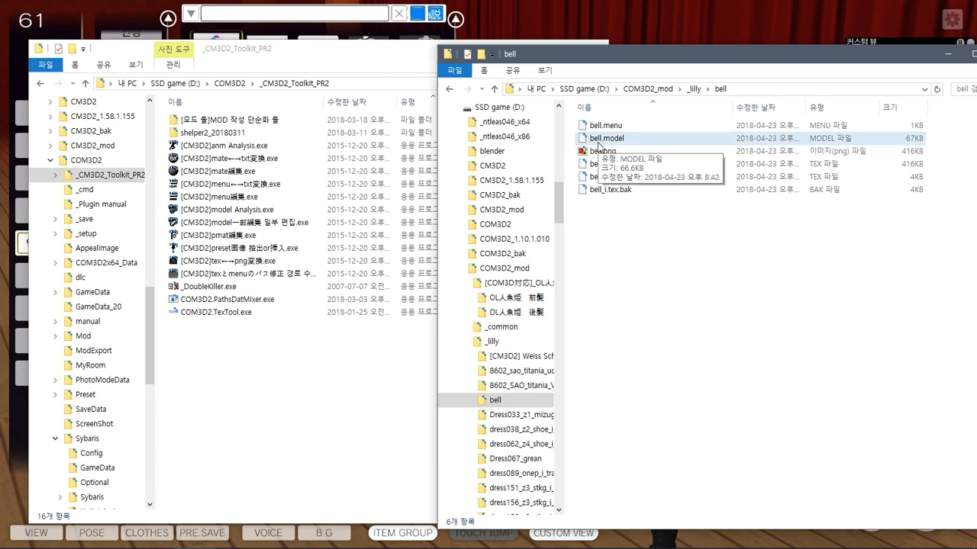
left_click_drag(599, 125, 286, 198)
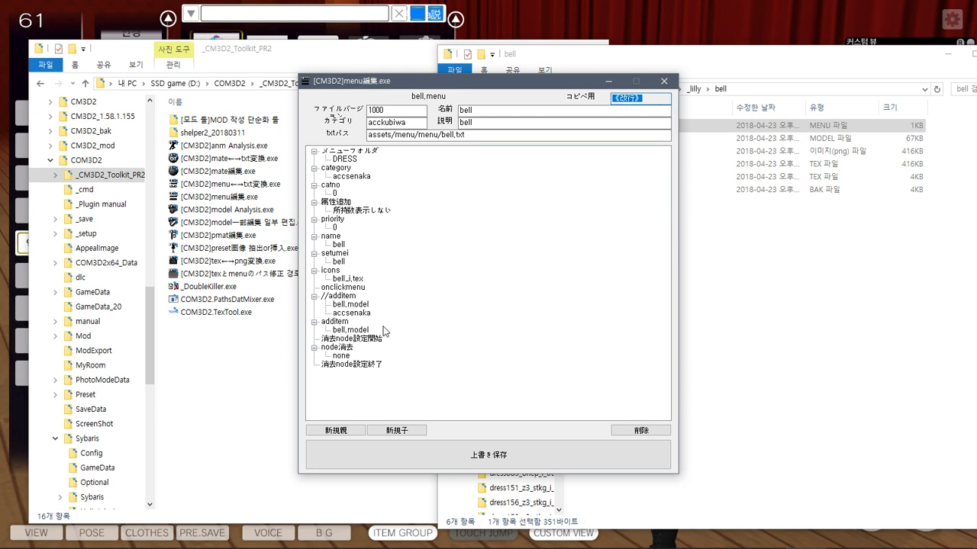
Restore the commented-out //additem entry to additem, delete the second additem entry and save over bell.menu.
left_click(323, 297)
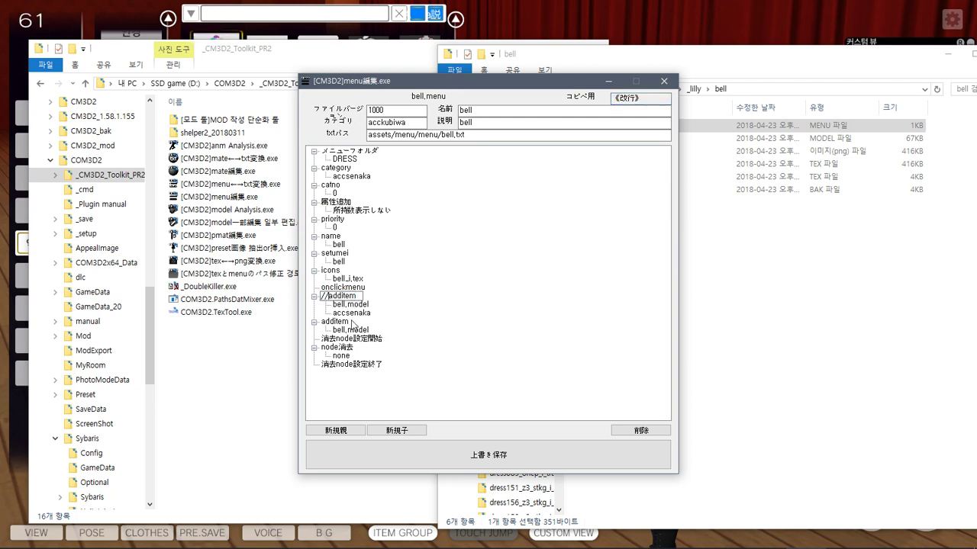
left_click(393, 432)
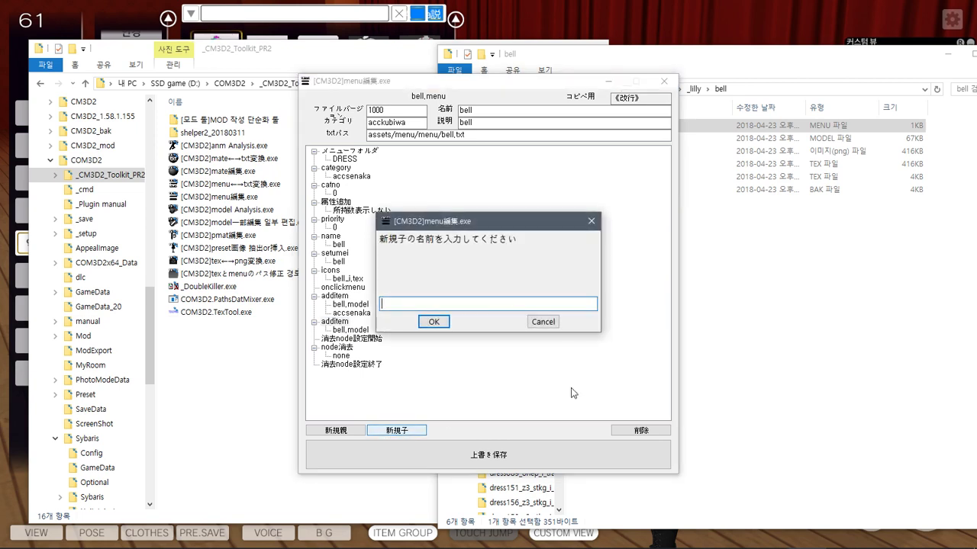
left_click(541, 321)
left_click(620, 431)
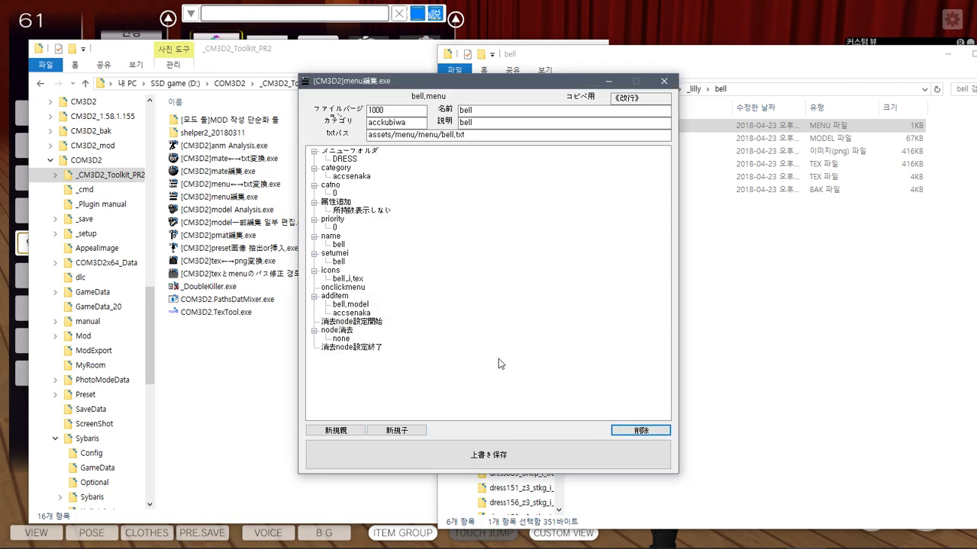
left_click(565, 455)
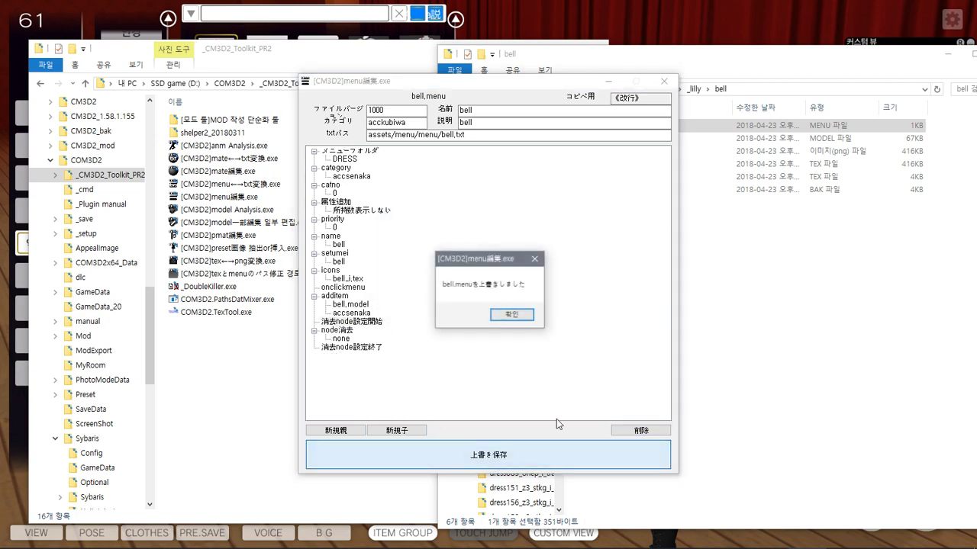
left_click(507, 315)
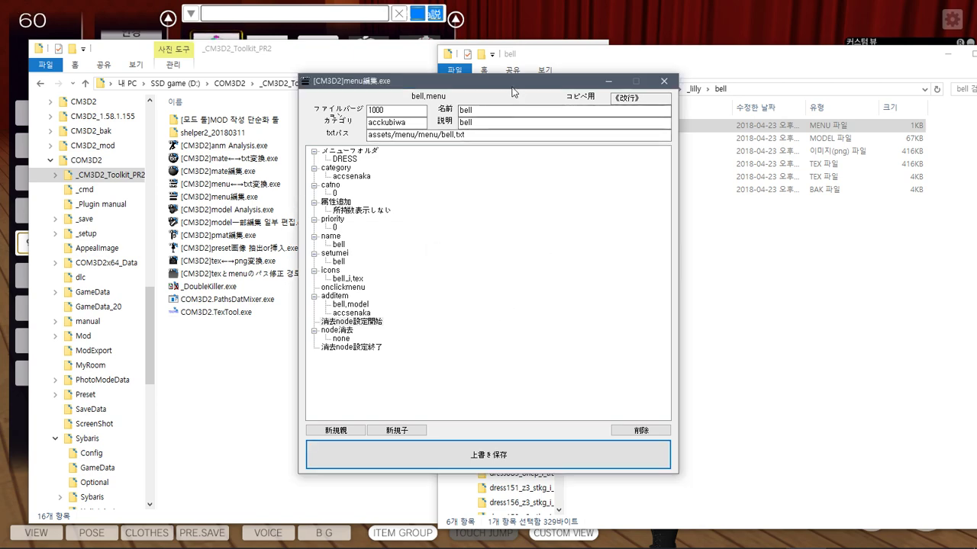
left_click_drag(510, 88, 733, 98)
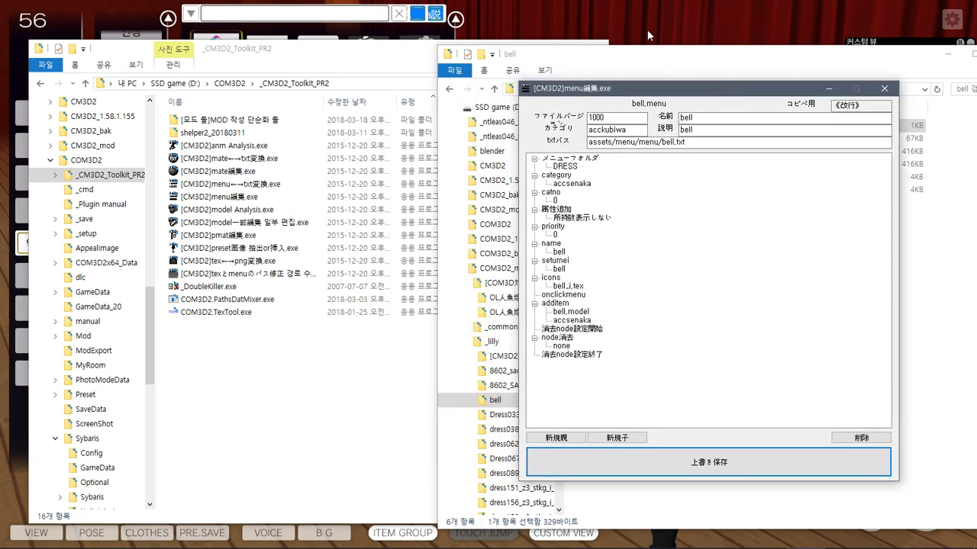
Open the CM3D2 game folder and launch SybarisArcEditor.exe.
mouse_move(484, 540)
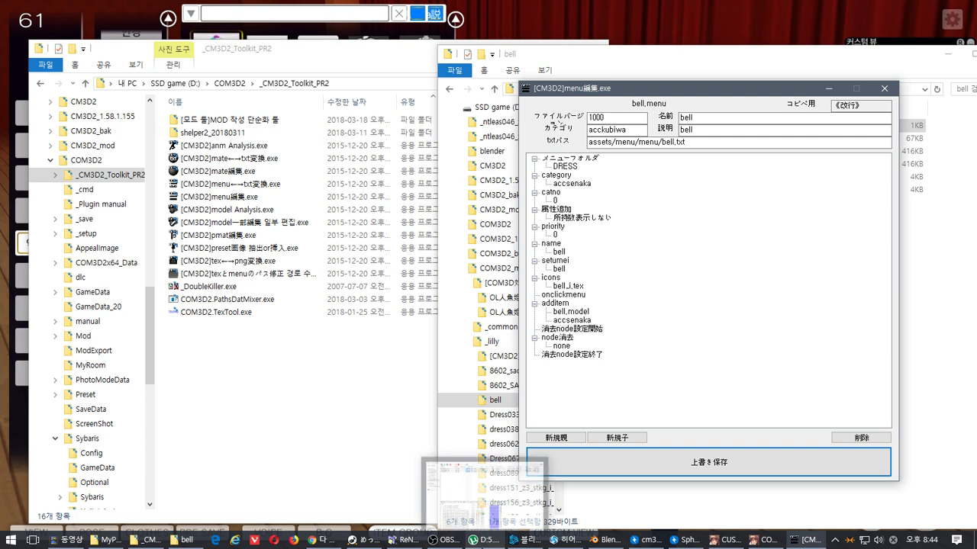
right_click(147, 540)
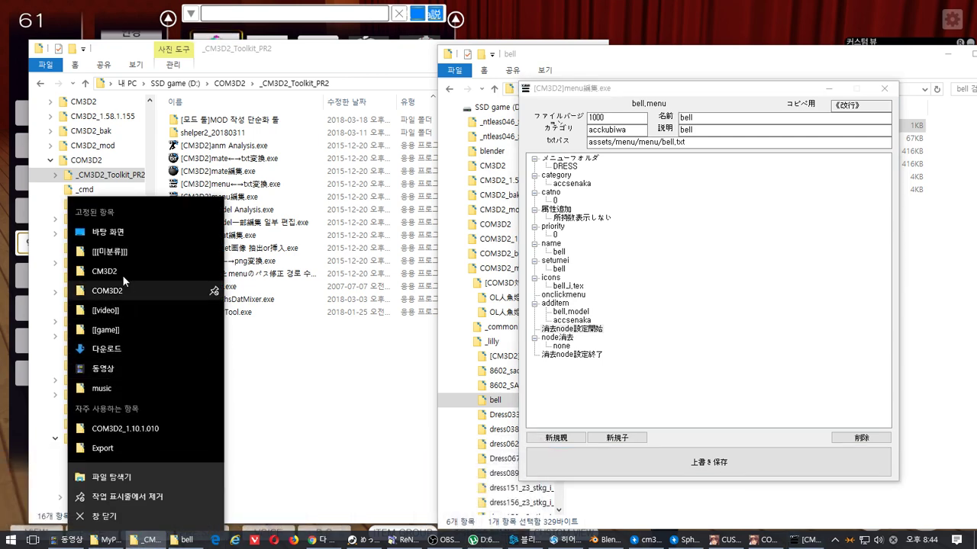
left_click(122, 272)
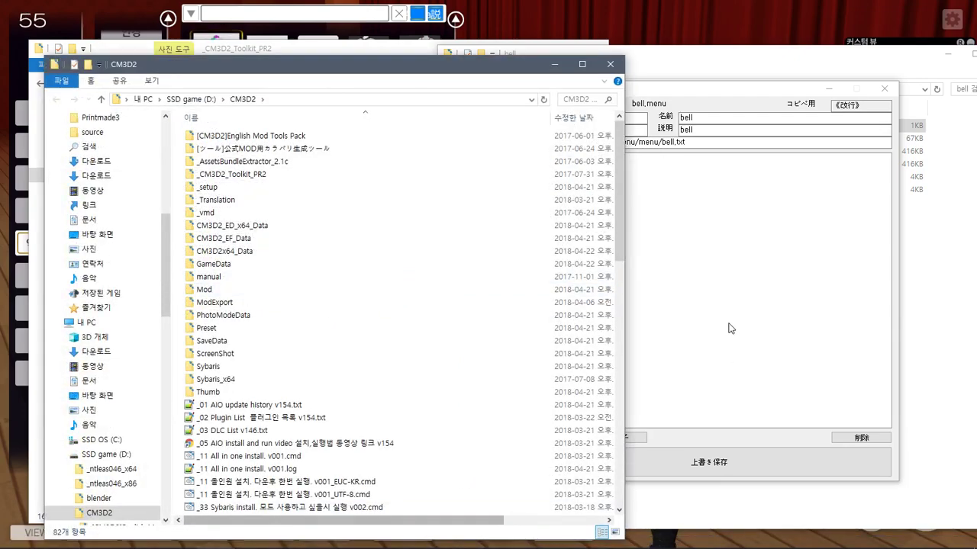
left_click_drag(621, 222, 620, 403)
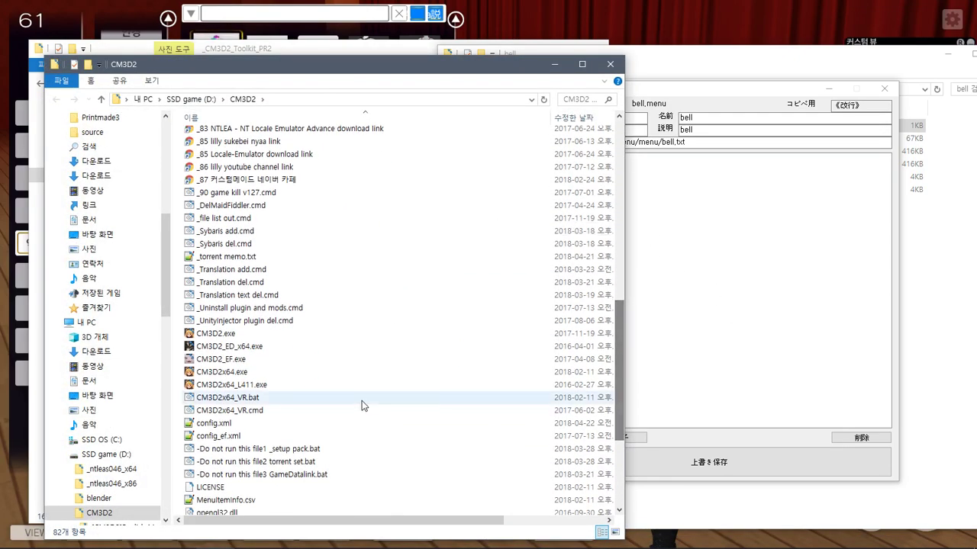
scroll(295, 363, "down", 4)
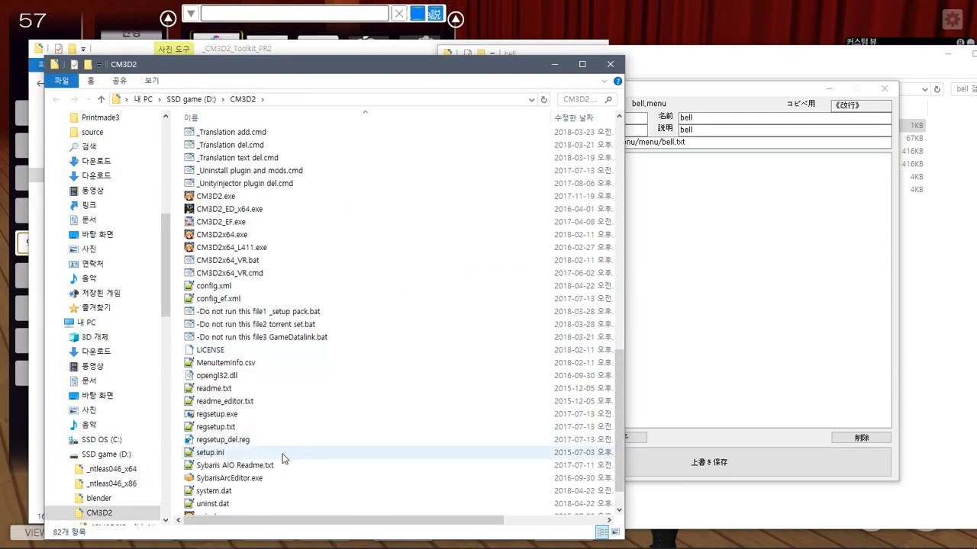
left_click(229, 478)
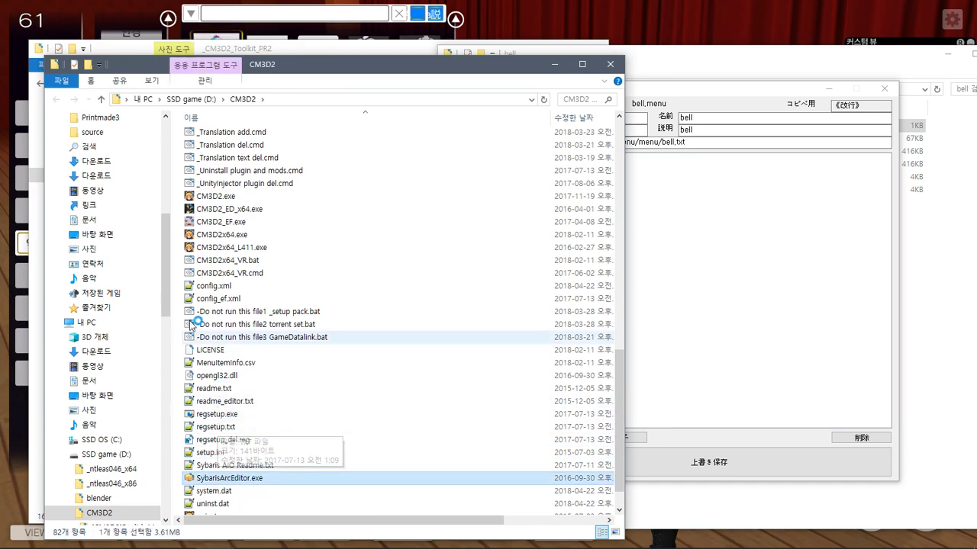
left_click_drag(168, 263, 169, 404)
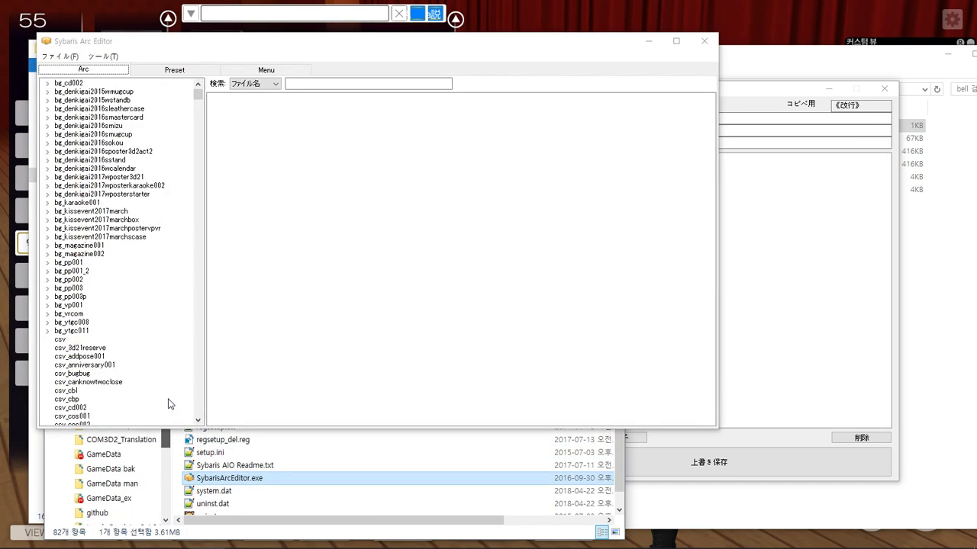
left_click(322, 44)
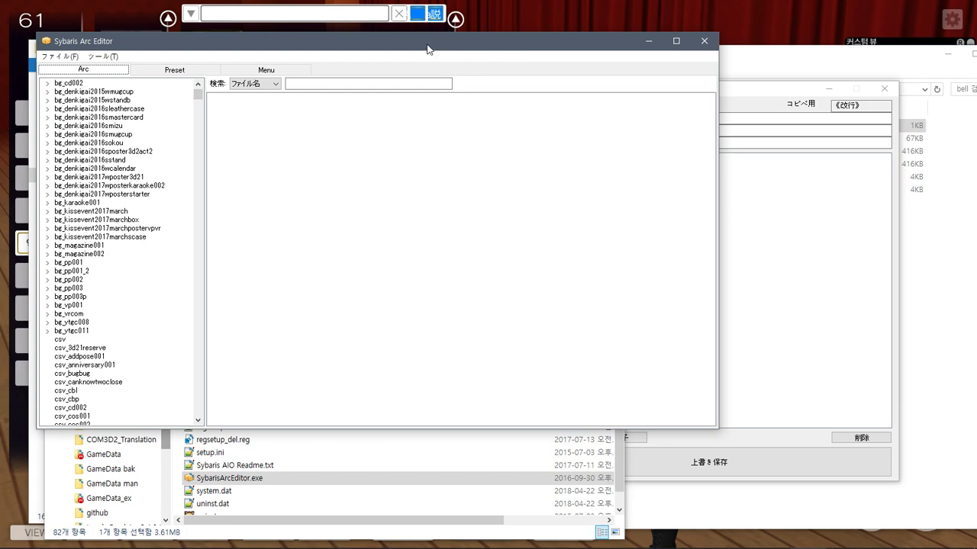
left_click_drag(427, 49, 599, 81)
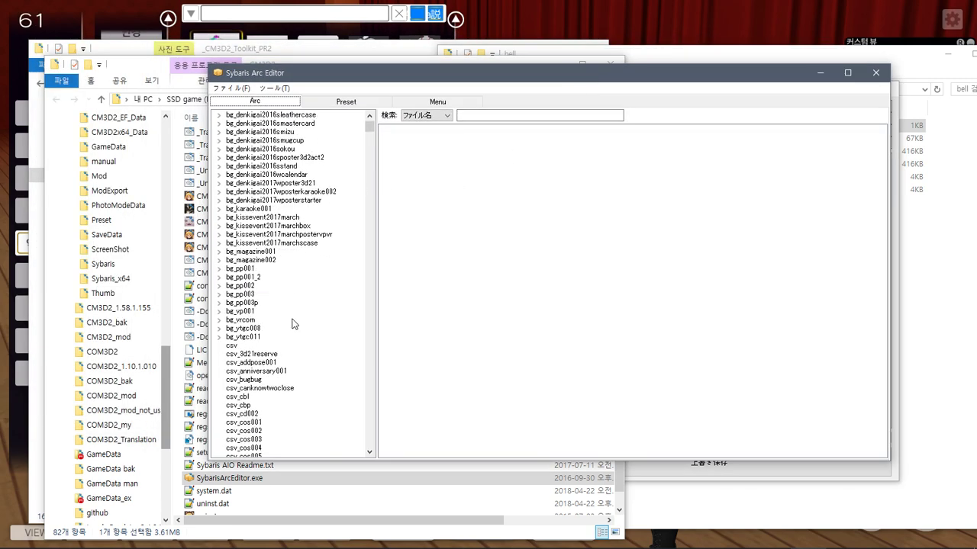
Filter the archives by the file name menu and expand the menu archive down to its dress folder.
left_click(482, 116)
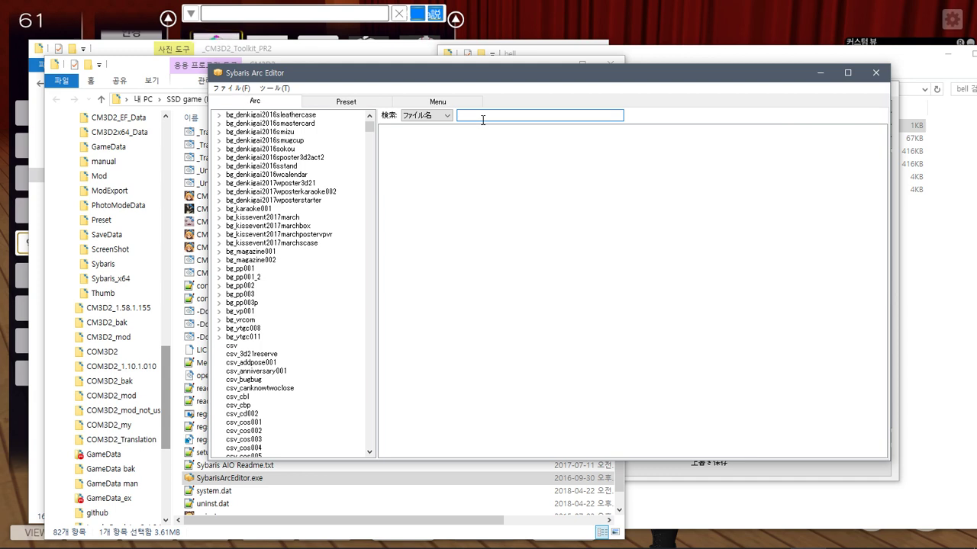
type("me")
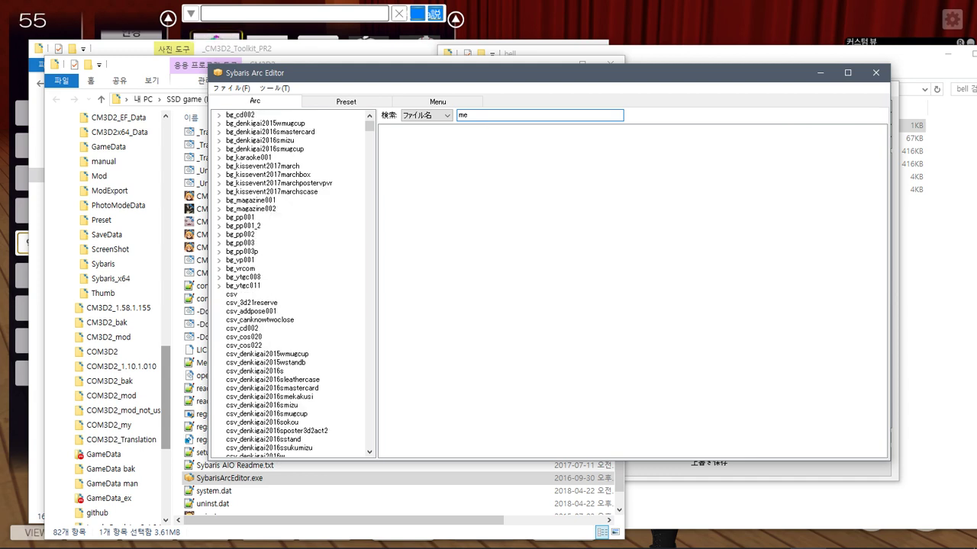
type("nu")
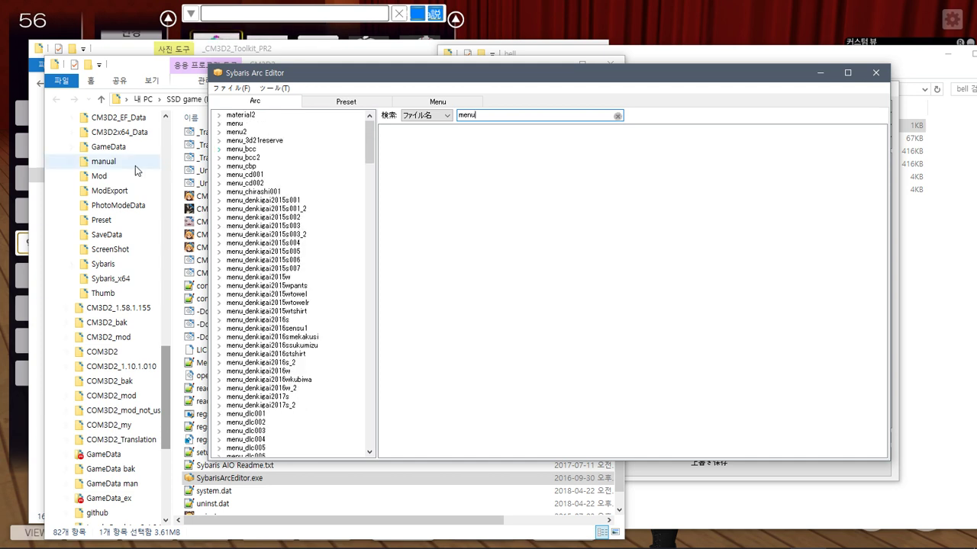
left_click(219, 124)
left_click(231, 132)
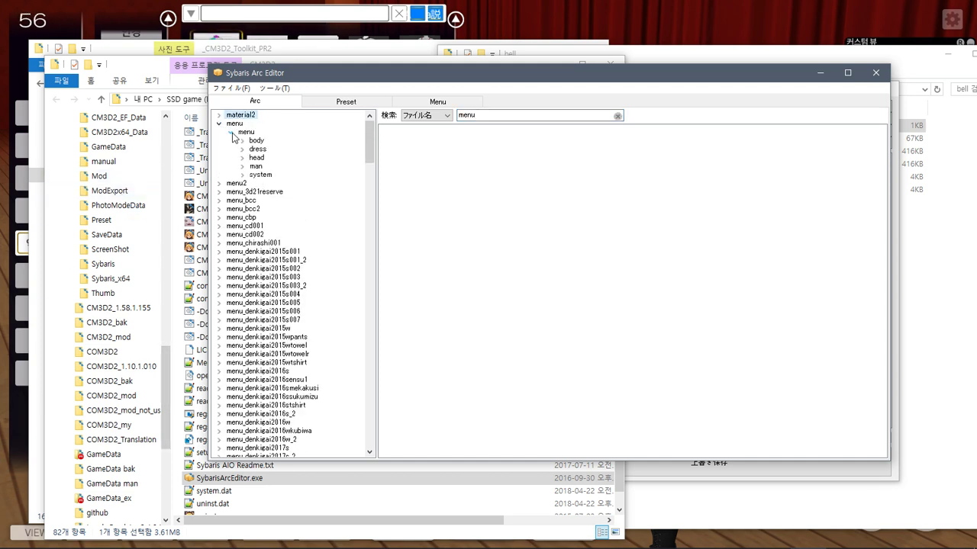
left_click(243, 149)
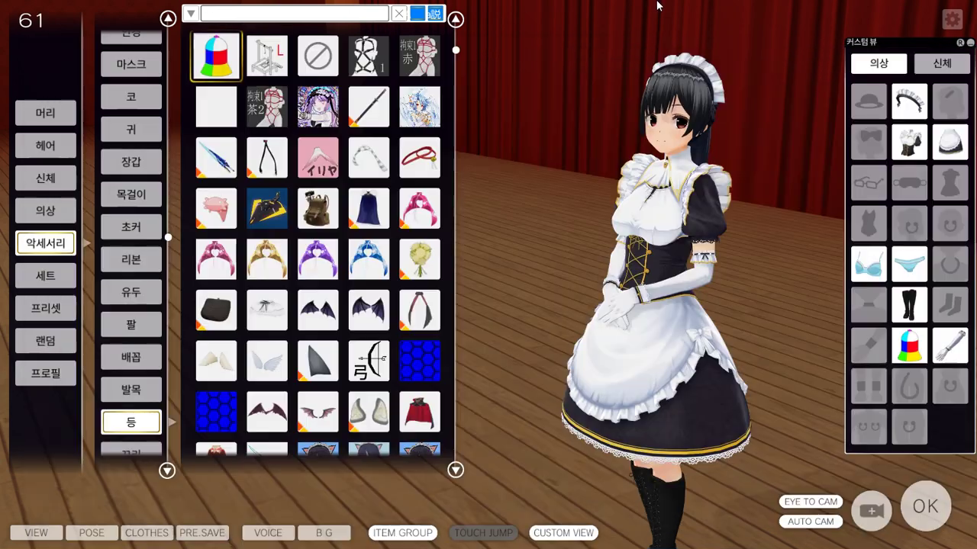
Switch to the game and show the nose (코) accessory category to check its internal category name.
left_click(559, 33)
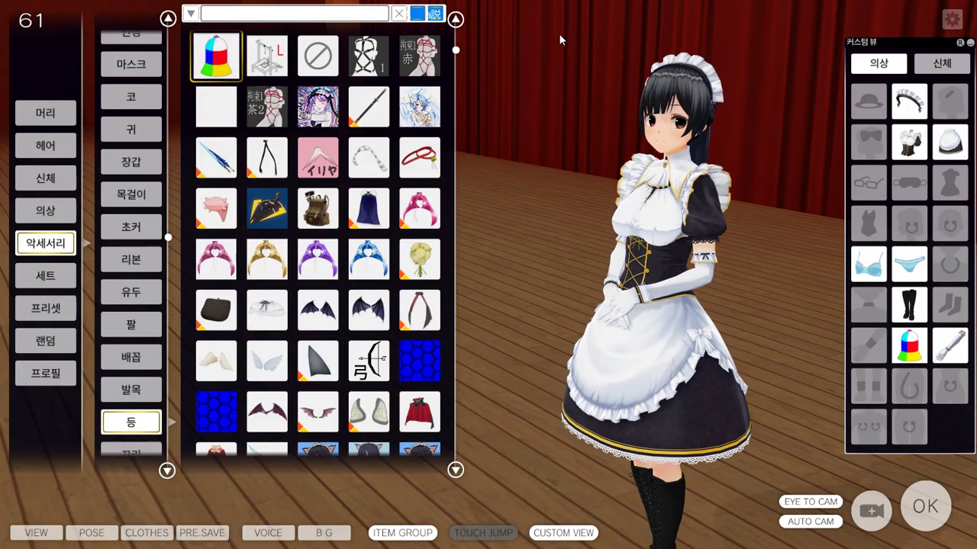
key("alt+Tab")
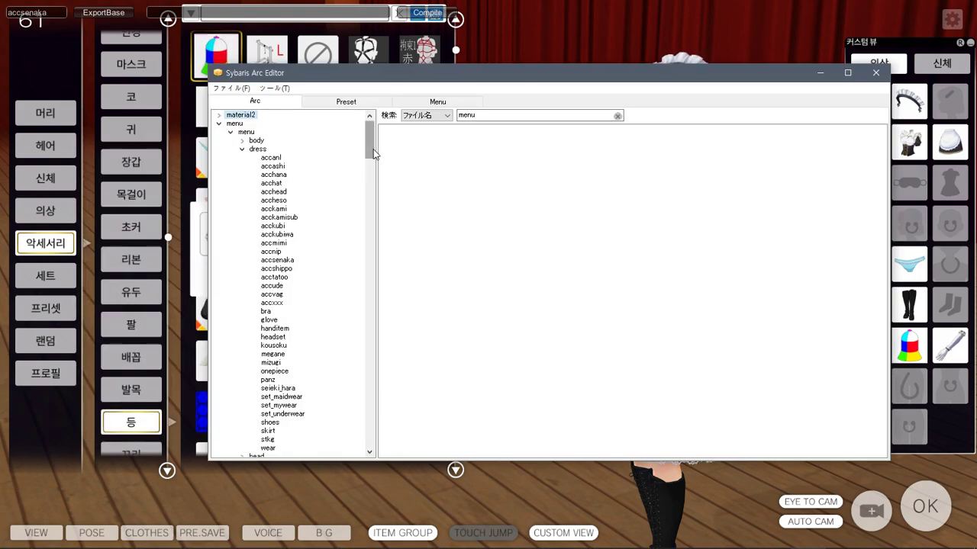
left_click(140, 103)
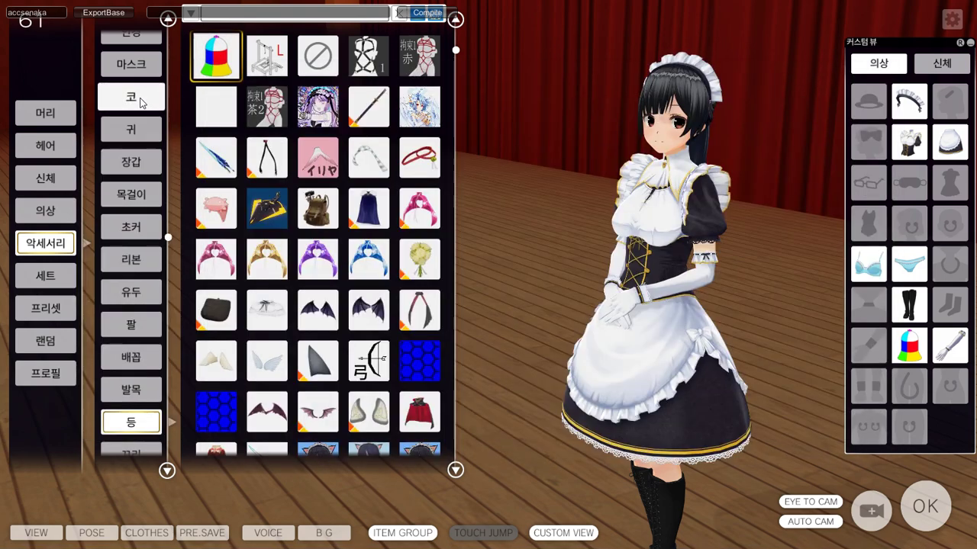
left_click(140, 103)
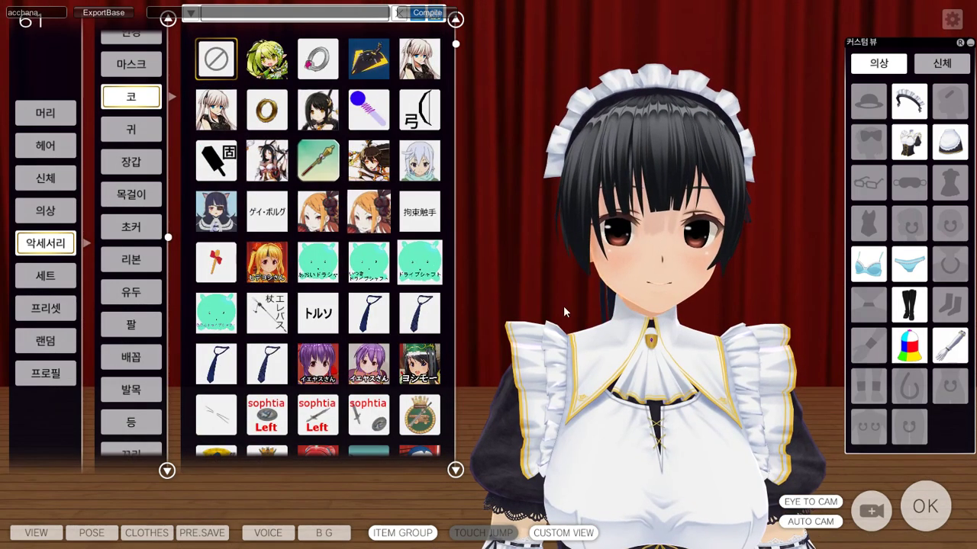
Return to Sybaris Arc Editor and examine the acchana folder's menu scripts, including acchana002_z4_i_.menu.
key("alt+Tab")
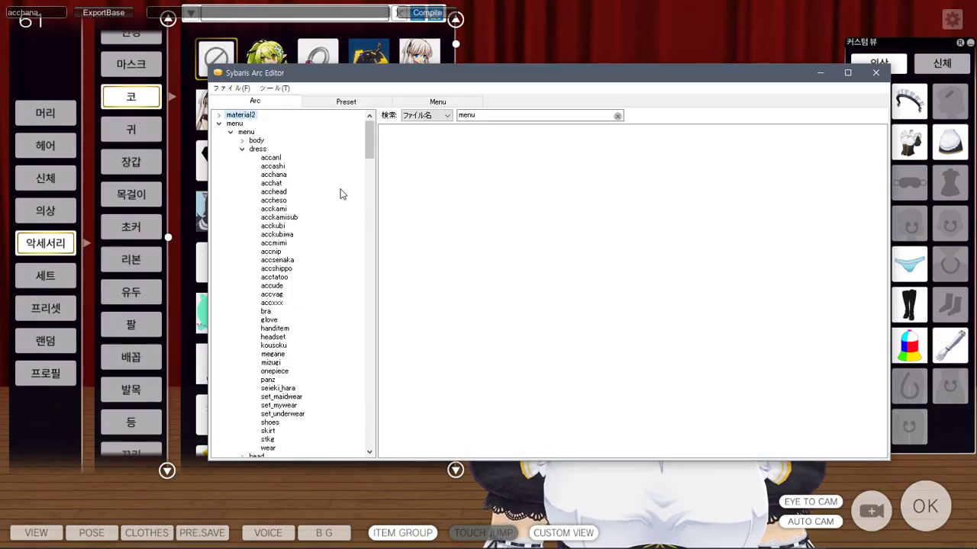
left_click(284, 175)
left_click(415, 131)
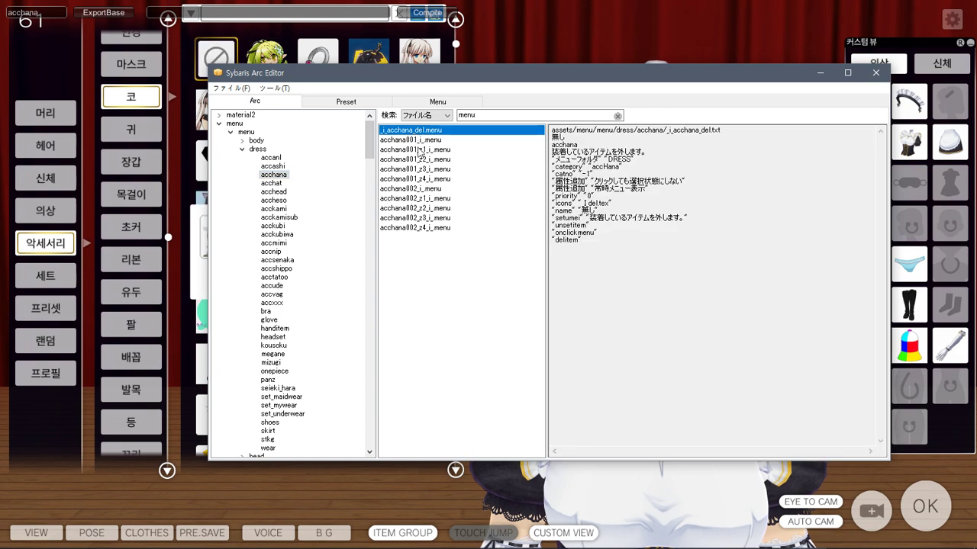
left_click(419, 159)
left_click(431, 228)
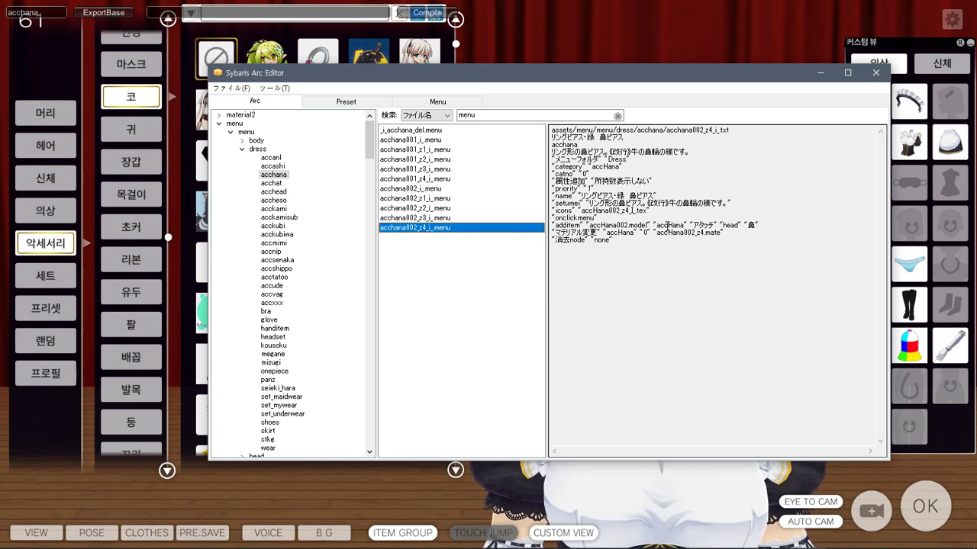
Copy accHana from the sample's additem line, replace accsenaka with it under additem in bell.menu and save the file.
double_click(668, 226)
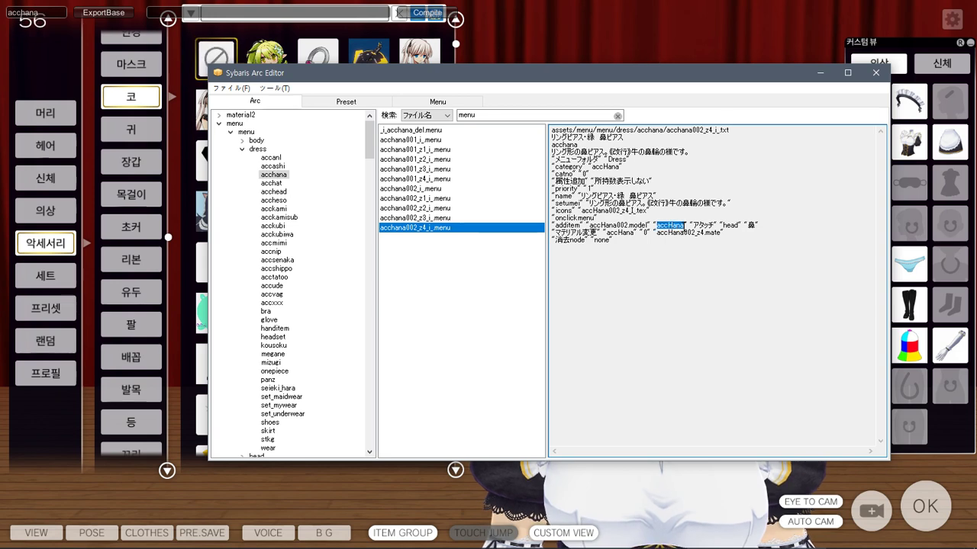
key("alt+Tab")
key("alt+Tab")
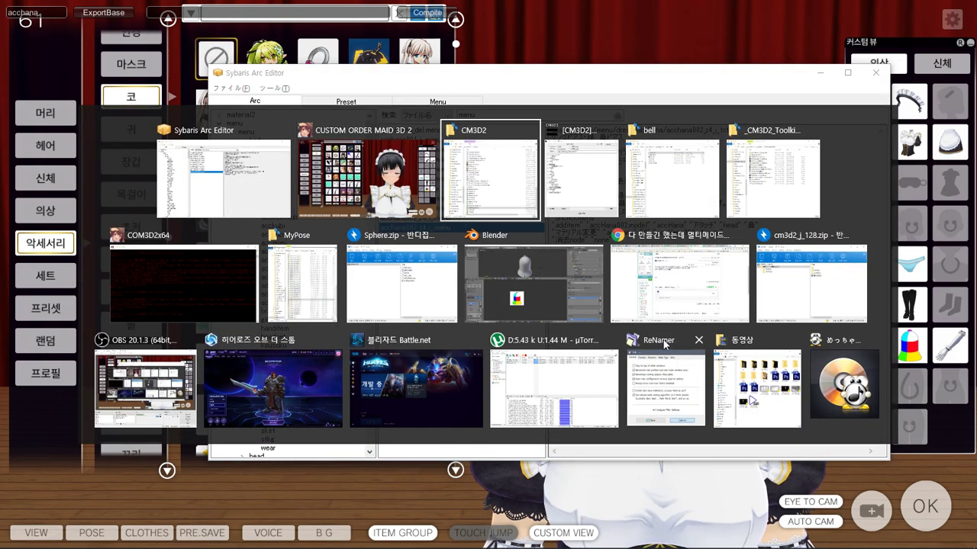
double_click(571, 319)
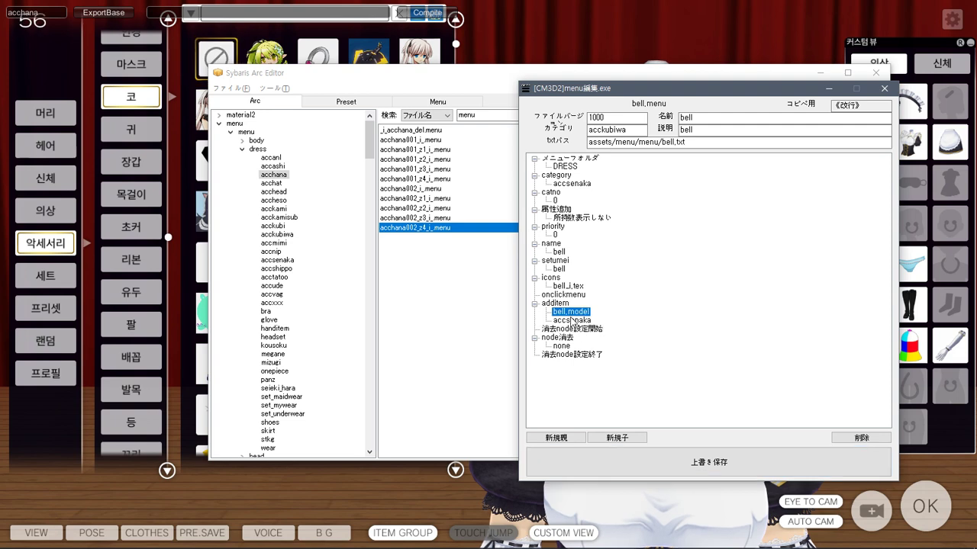
type("accHana")
left_click(707, 463)
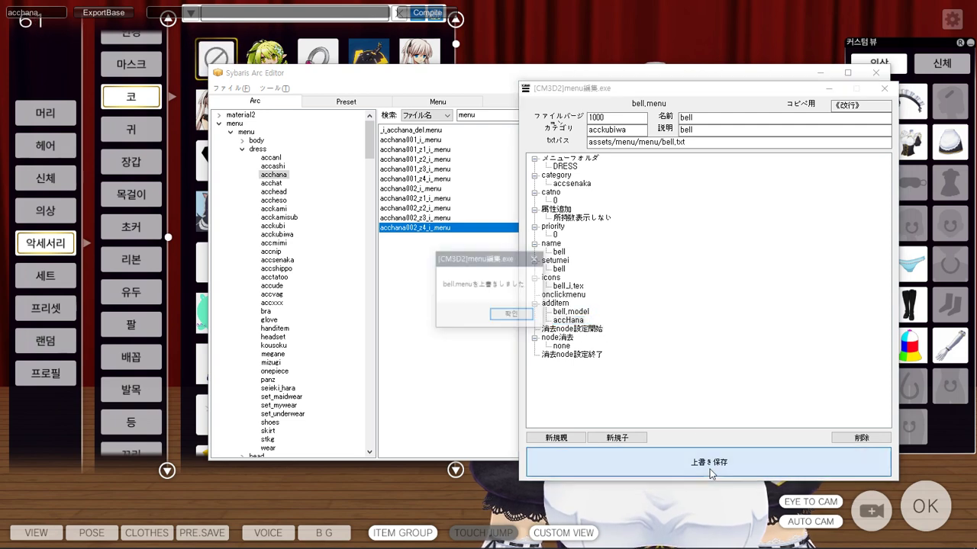
left_click(572, 312)
In the game, remove the back accessory, equip the bell again and inspect the maid for it.
key("alt+Tab")
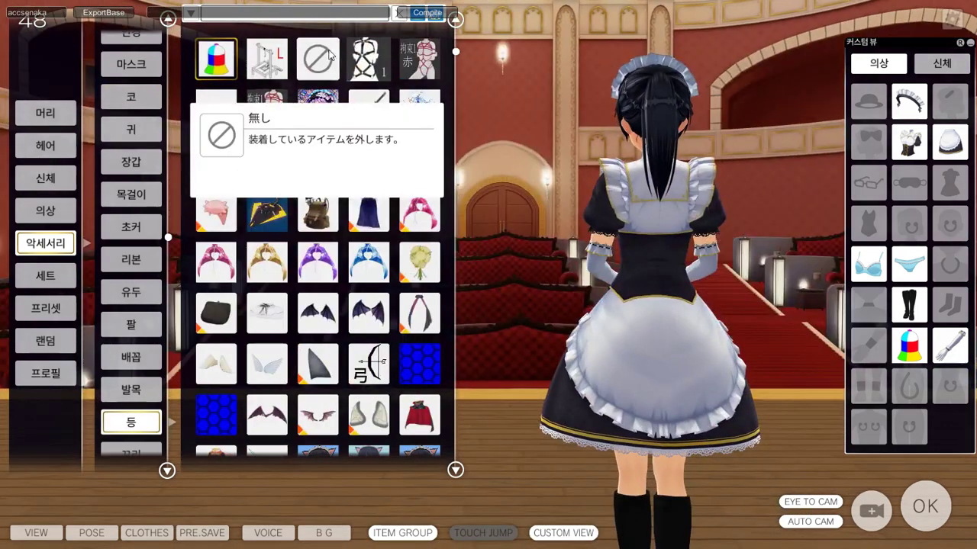
left_click(317, 58)
left_click(216, 59)
left_click(566, 319)
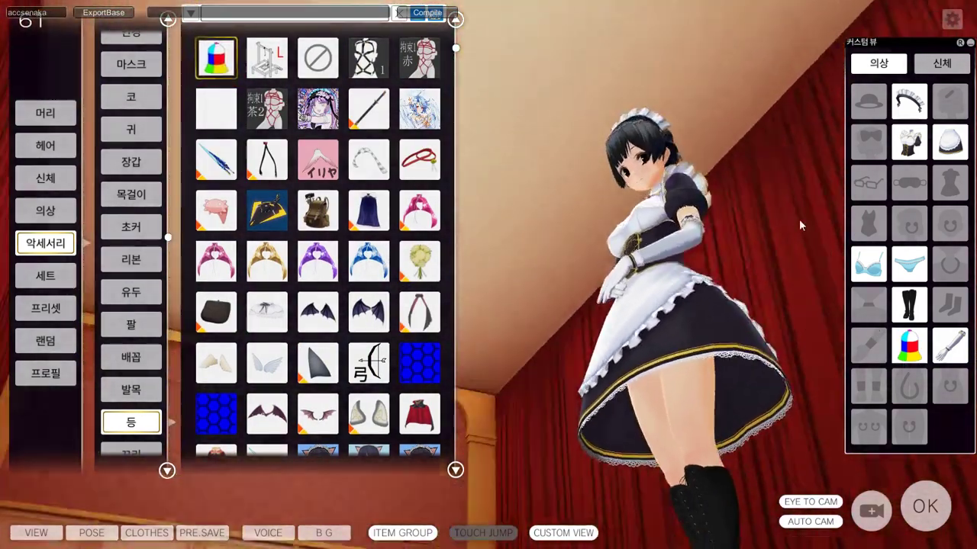
Switch to the menu editor, set both the header category and the additem slot of bell.menu to accsenaka, and save the file.
key("alt+Tab")
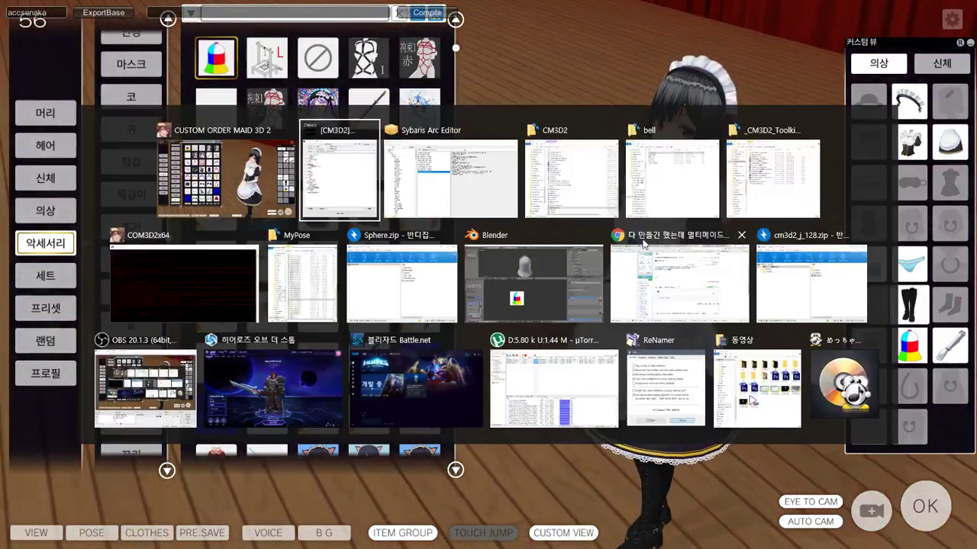
left_click(493, 292)
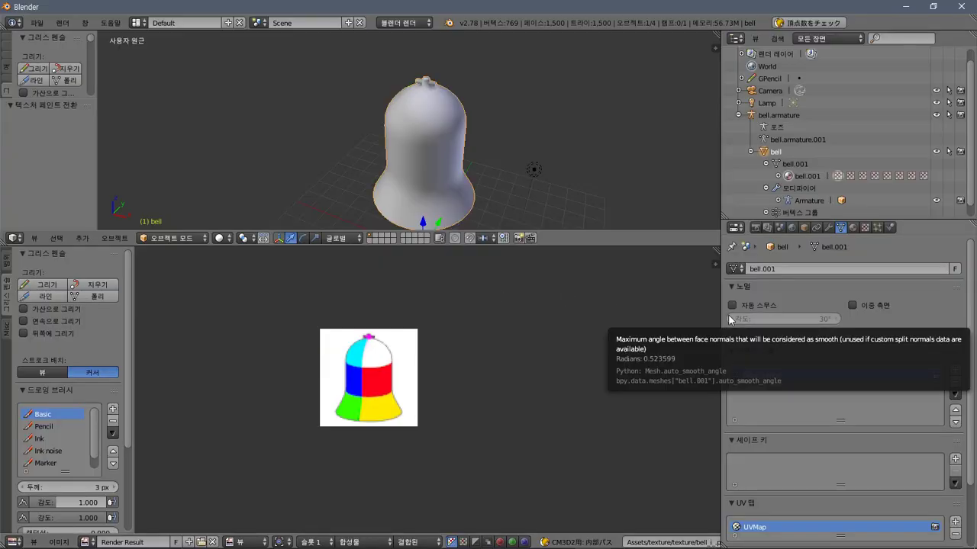
key("alt+Tab")
key("alt+Tab")
key("alt+Tab")
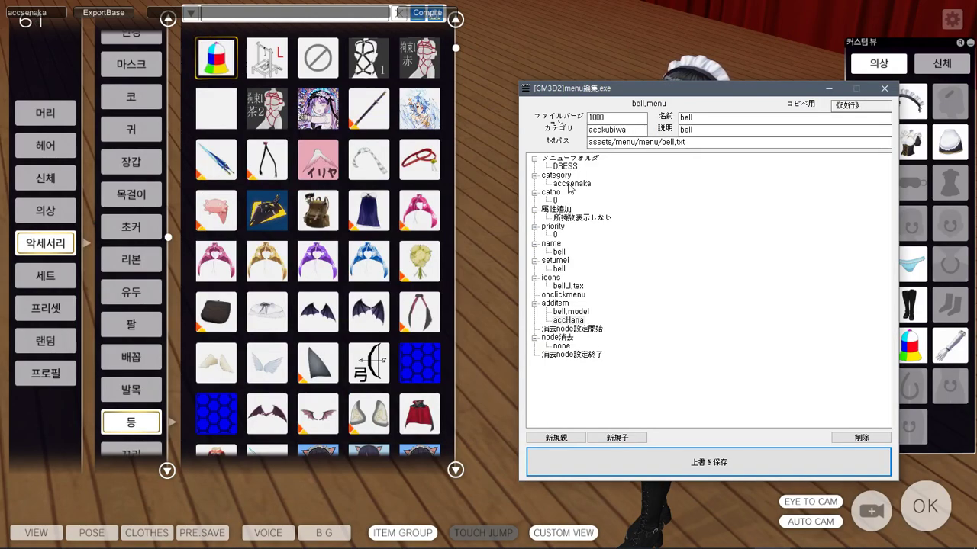
left_click(570, 185)
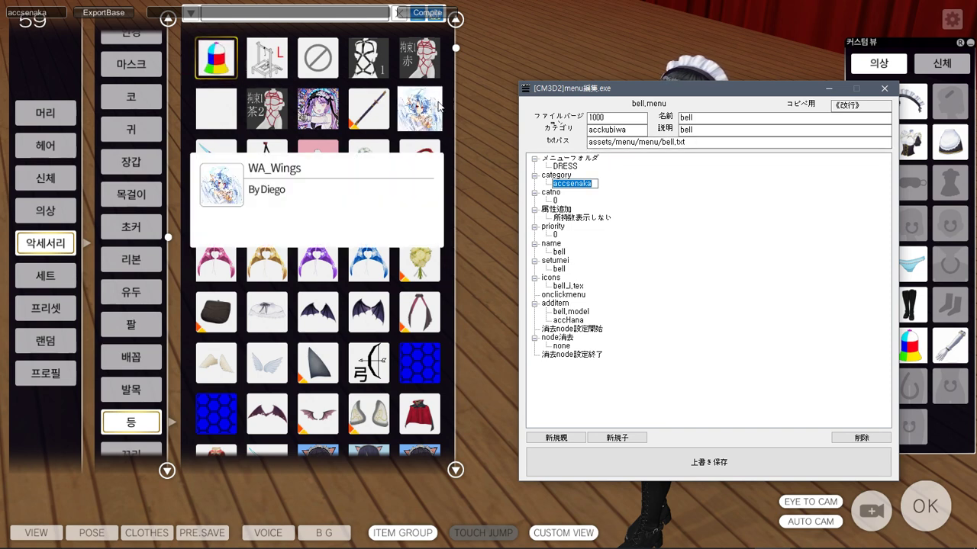
double_click(622, 135)
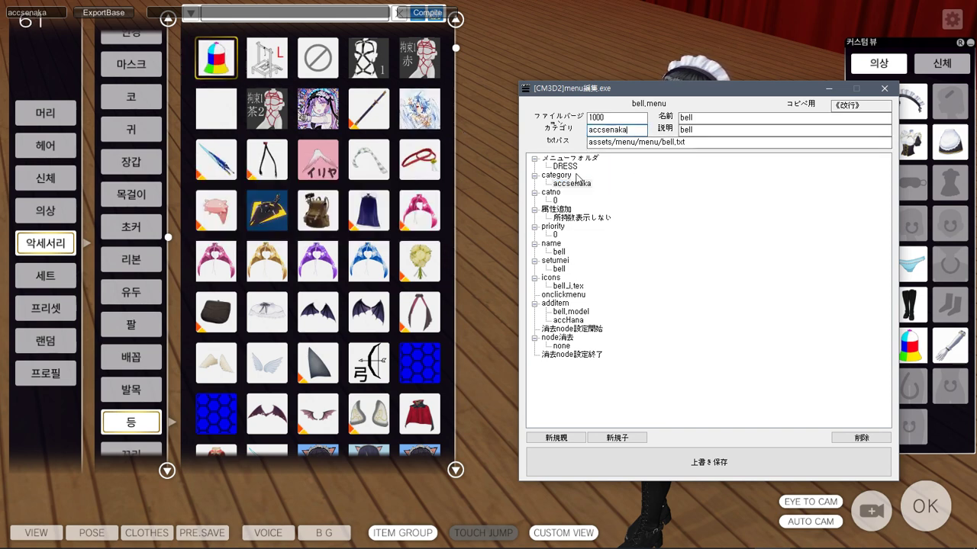
left_click(556, 322)
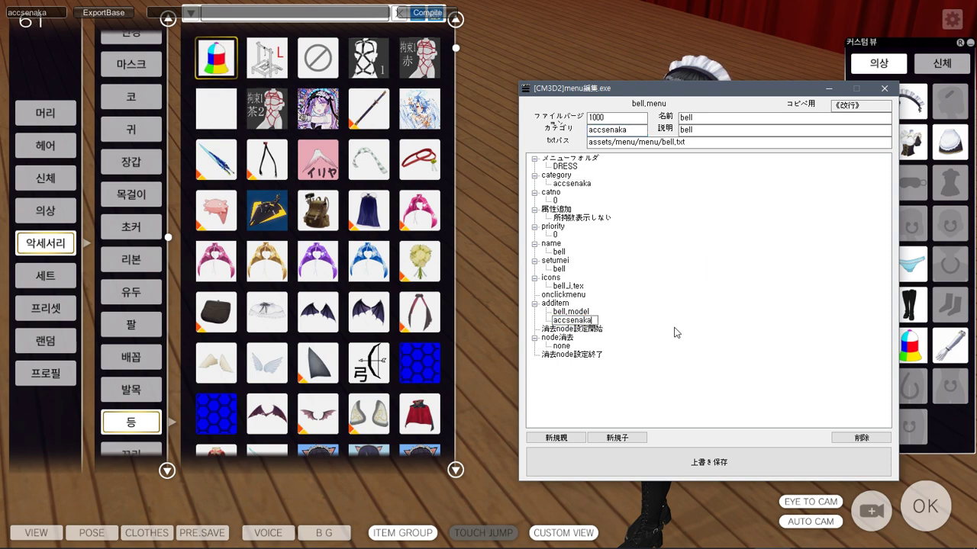
left_click(687, 458)
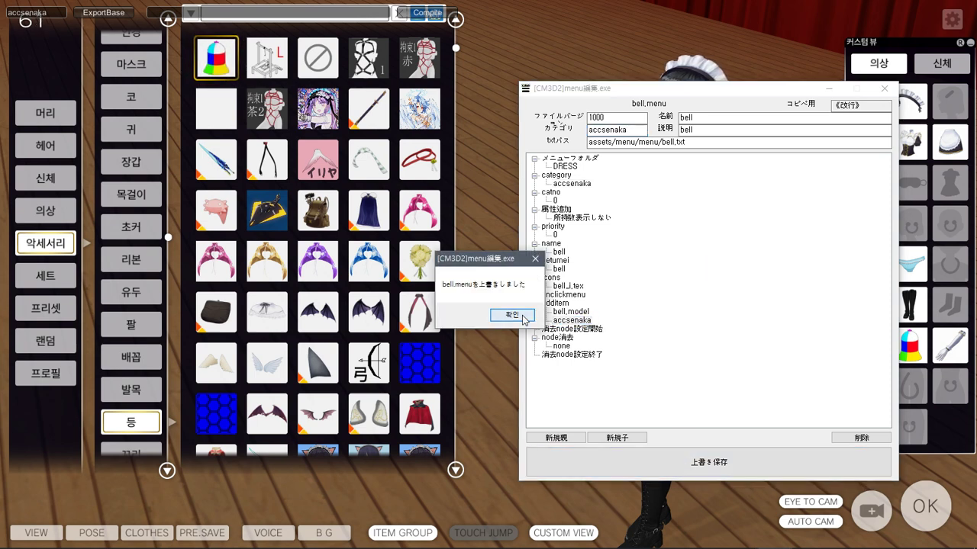
left_click(519, 315)
Equip the bell again in the game and copy the Japanese menu-file error text from the COM3D2x64 console.
left_click(216, 57)
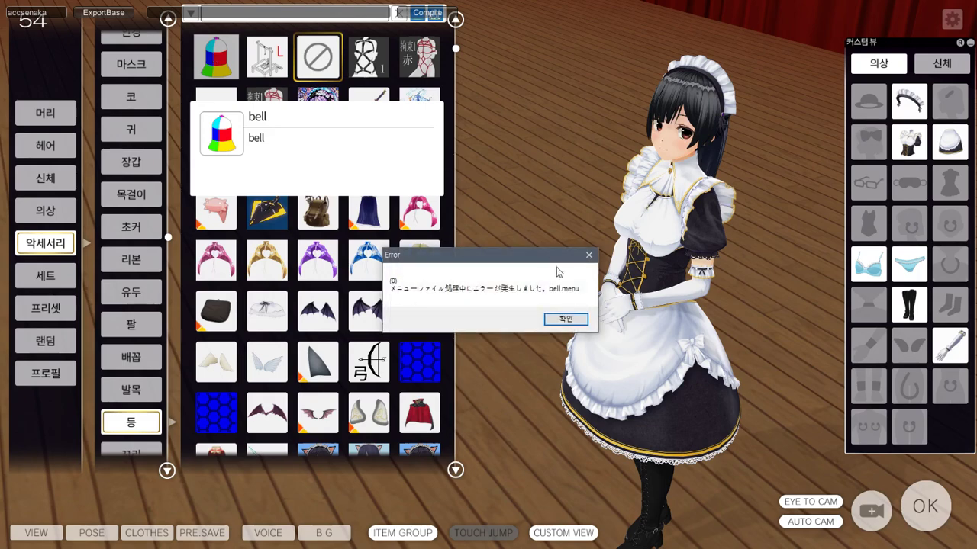
left_click(565, 319)
key("alt+Tab")
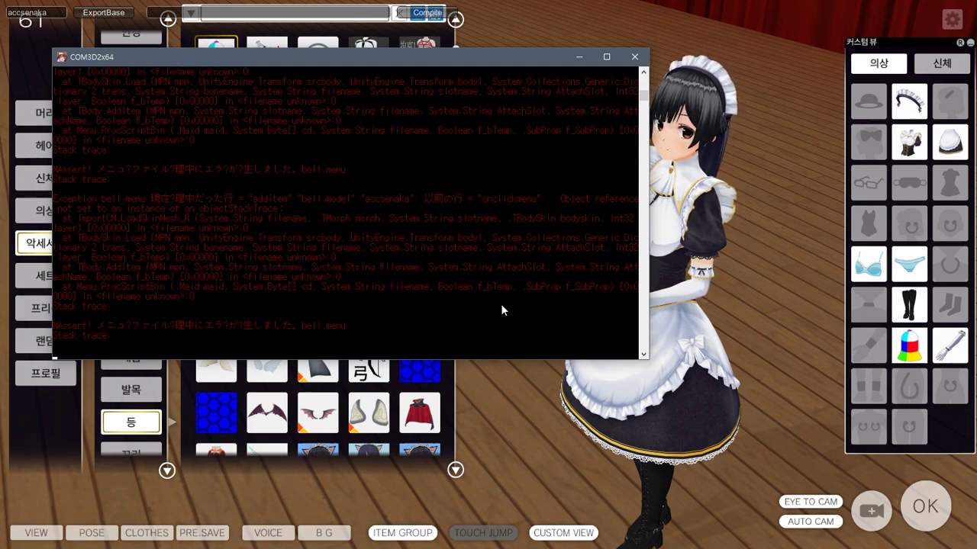
left_click_drag(294, 326, 100, 328)
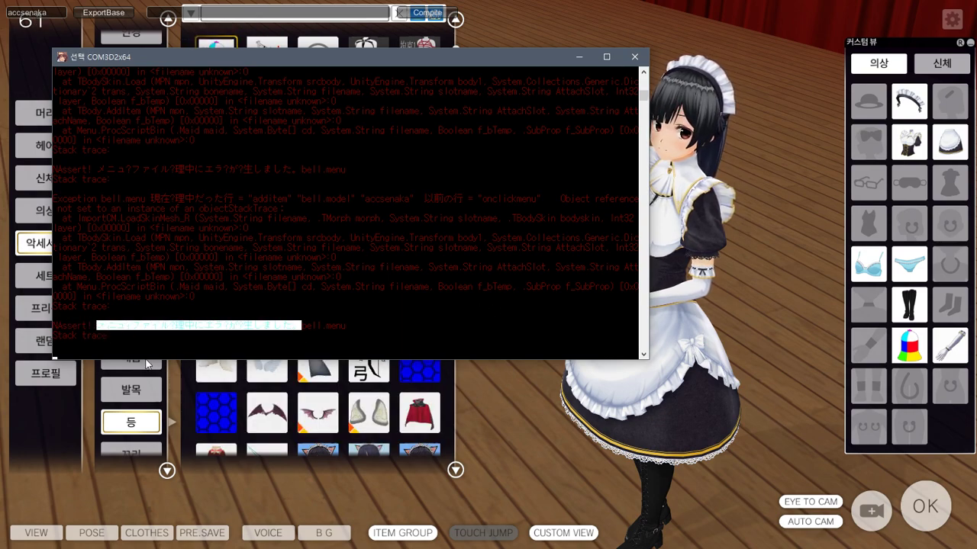
key("Return")
Switch to Chrome, translate the copied error text from Japanese to Korean in Google Translate and close the browser.
key("super")
key("super")
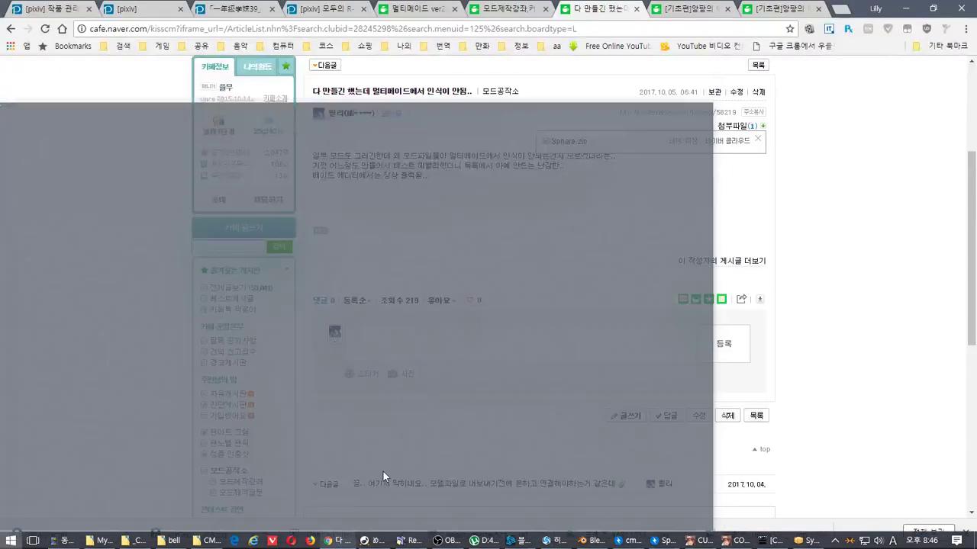
left_click(847, 9)
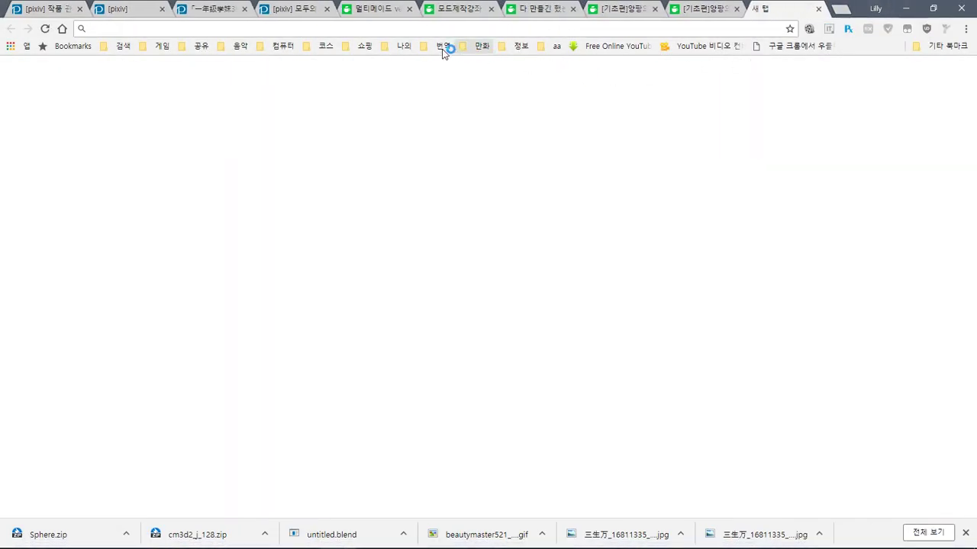
left_click(443, 50)
left_click(492, 80)
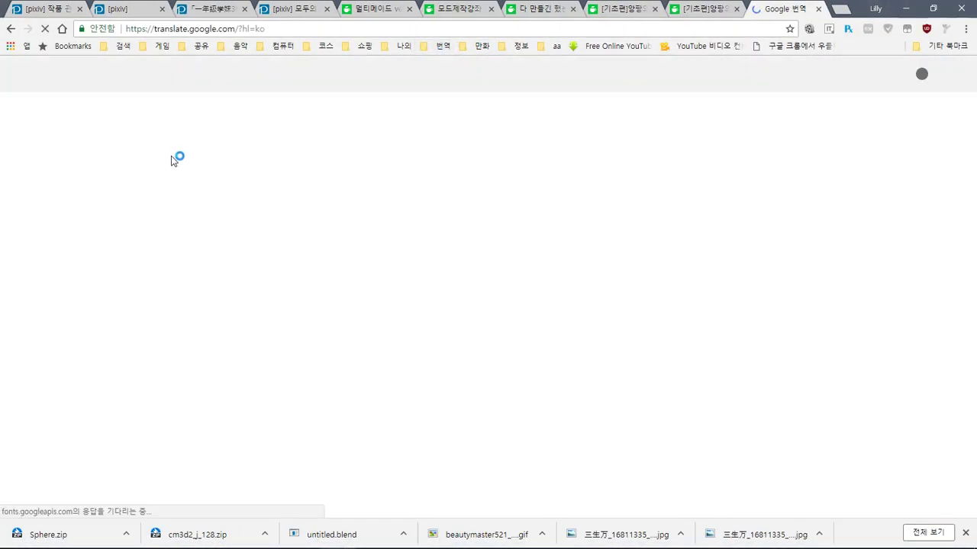
type("メニュ?ファイル?理中にエラ?が?生しました。")
left_click(65, 145)
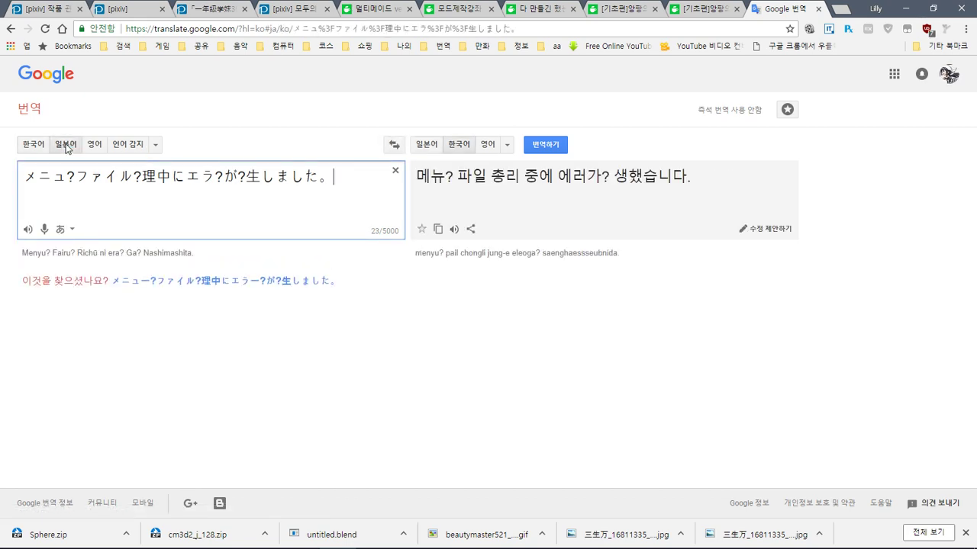
left_click(961, 6)
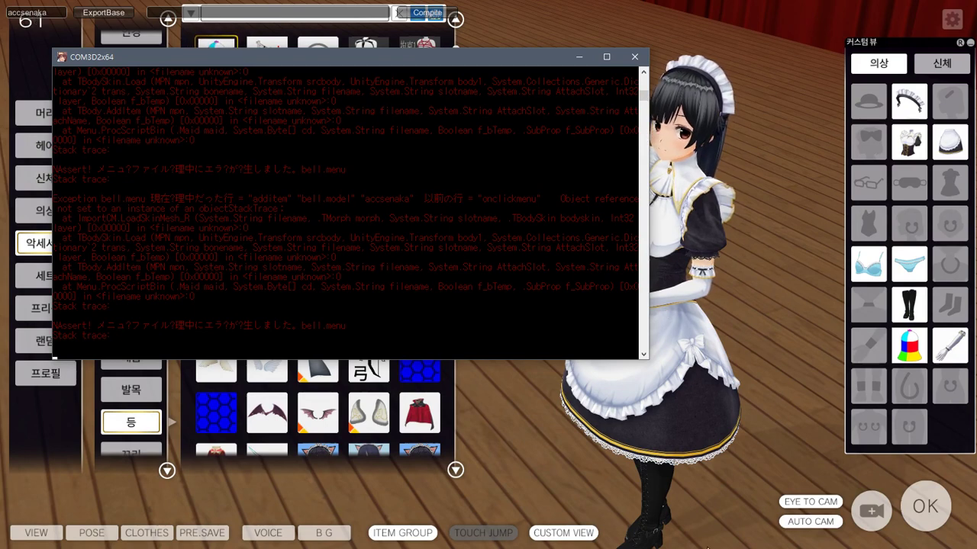
Return to the game, equip the アリスソフト・キリエルマフラー back accessory and export its base mod template.
left_click(675, 113)
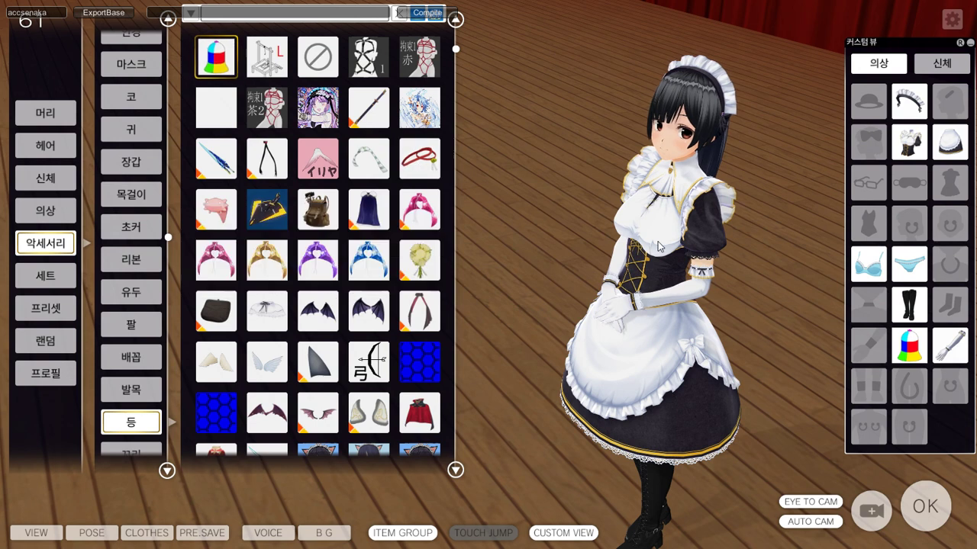
left_click(265, 157)
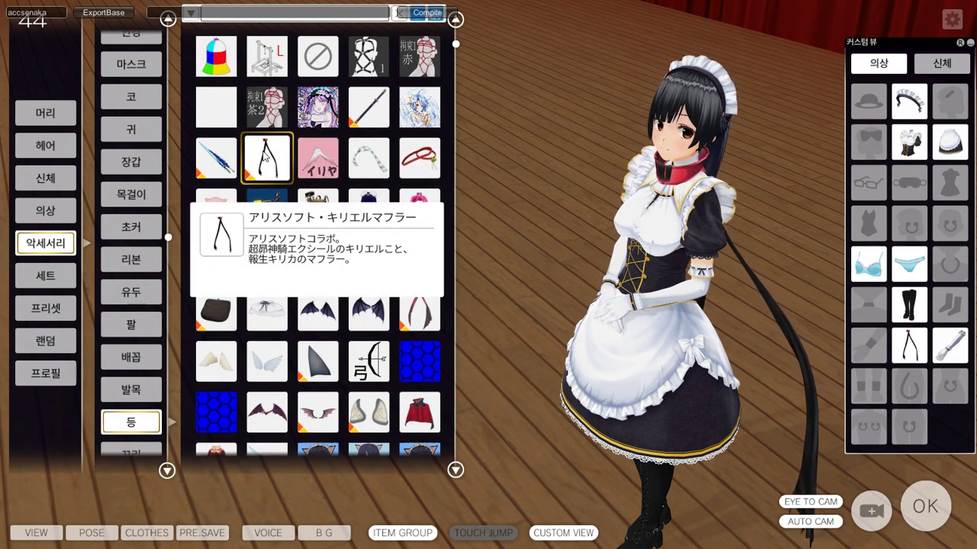
left_click(102, 13)
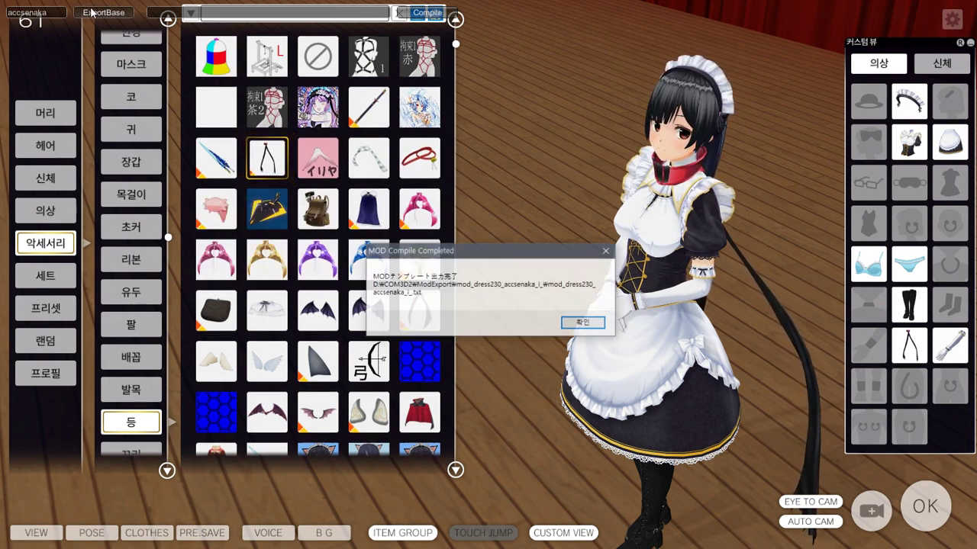
left_click(565, 328)
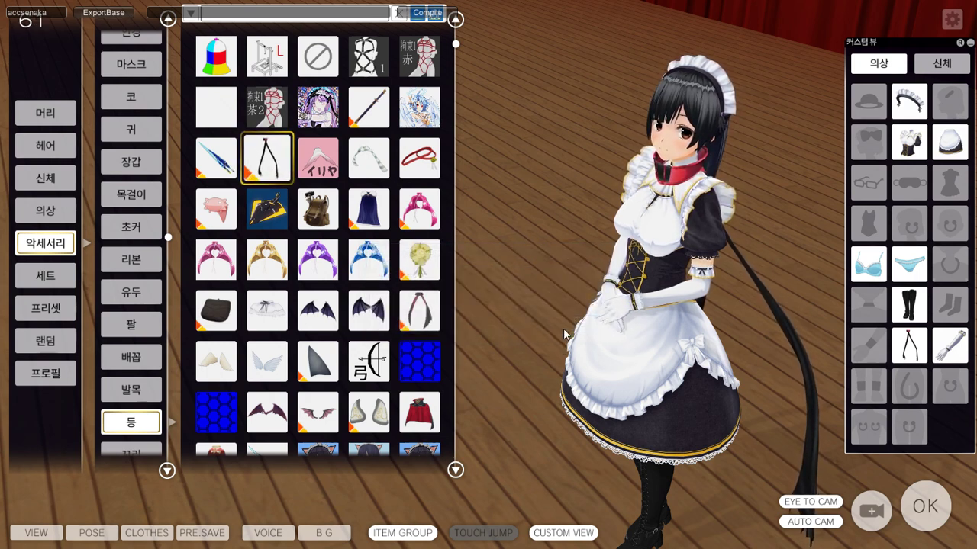
Open the ACCex menu export for the back accessory (アクセ：背中) and copy its menu file name dress230_accsenaka_i_.
key("F1")
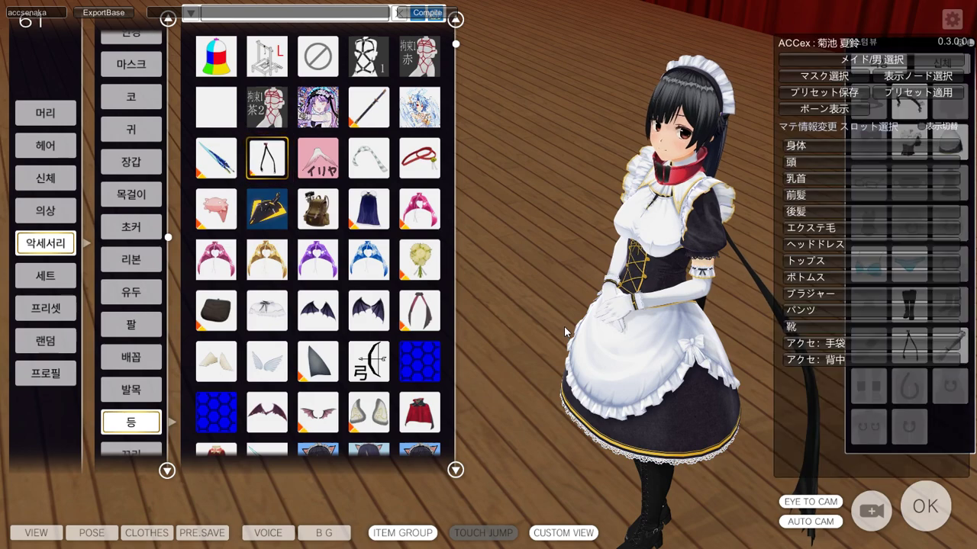
left_click(943, 125)
left_click(816, 359)
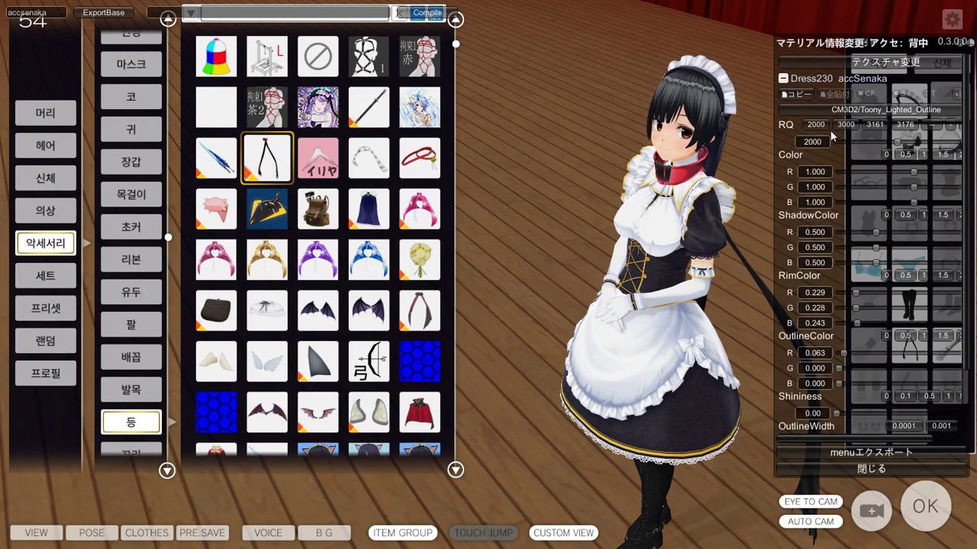
left_click(823, 455)
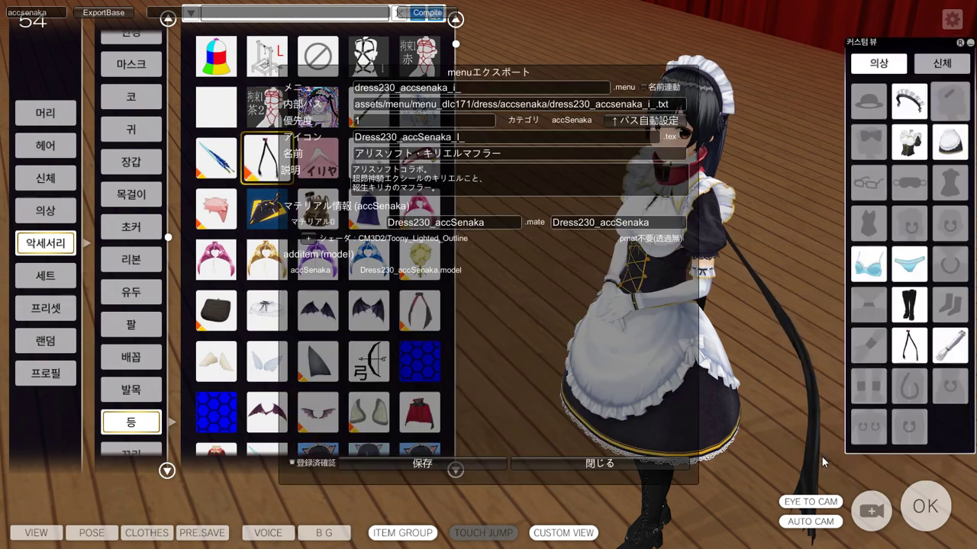
left_click(454, 88)
key("ctrl+c")
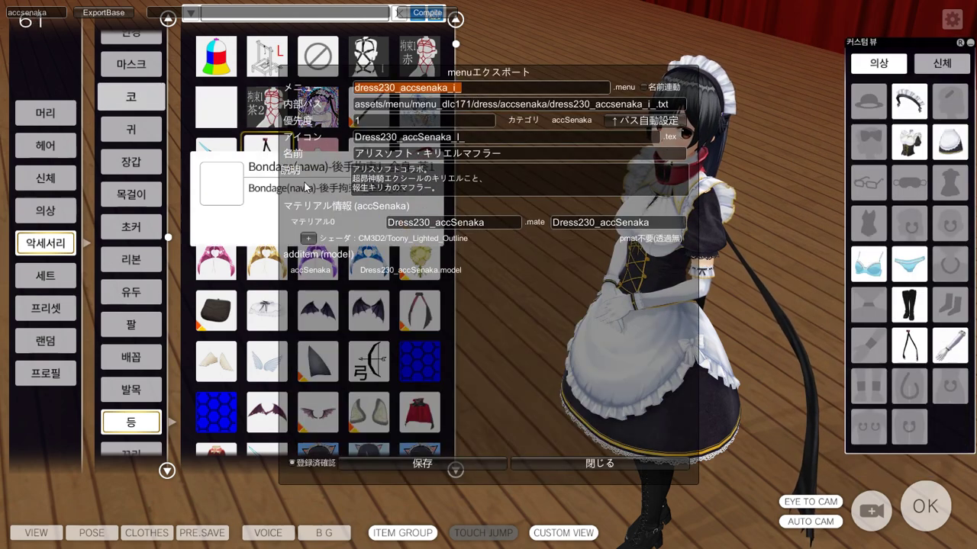
key("super")
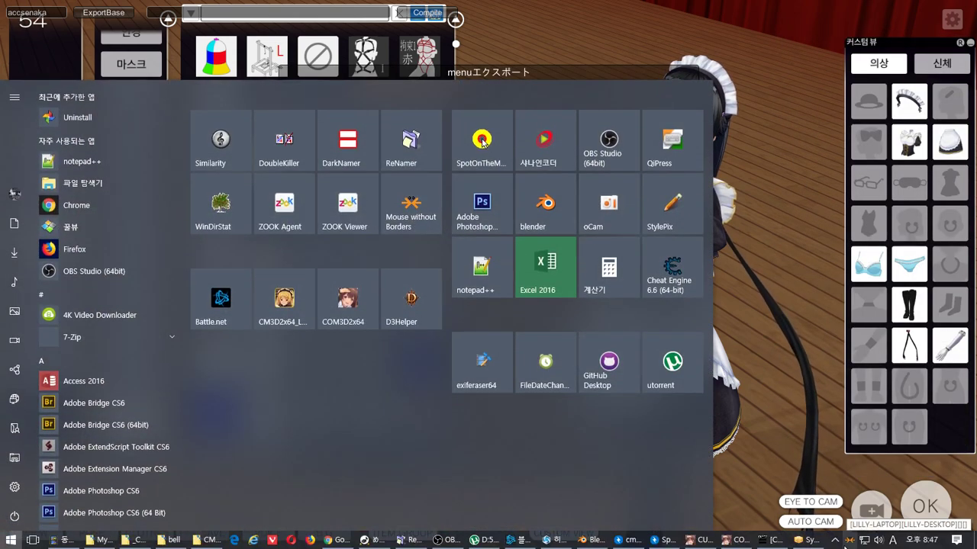
left_click(411, 206)
left_click(516, 367)
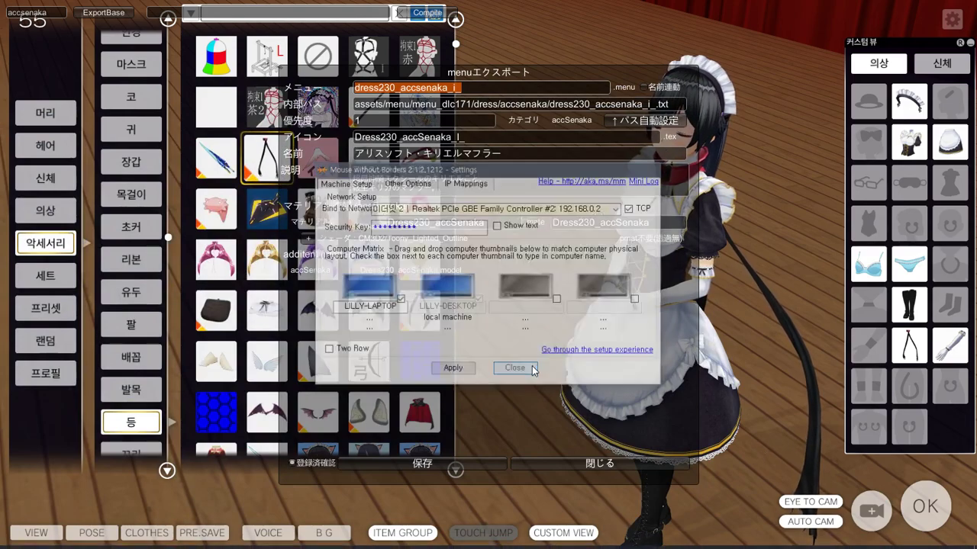
Search Everything for dress230_accsenaka_i_ and open mod_dress230_accsenaka_i_.txt in Notepad++ to examine it.
key("super")
left_click(835, 540)
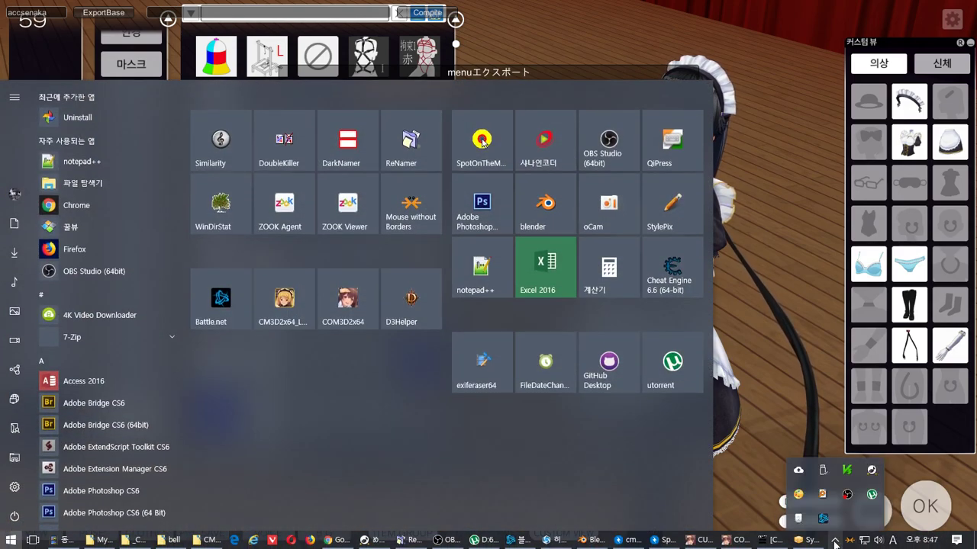
left_click(846, 496)
key("ctrl+v")
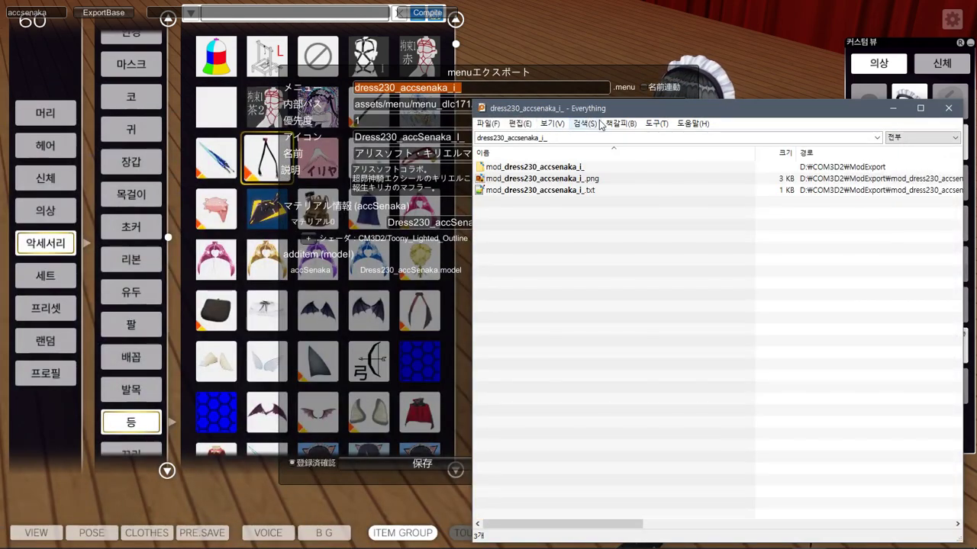
left_click_drag(600, 108, 461, 122)
left_click(423, 193)
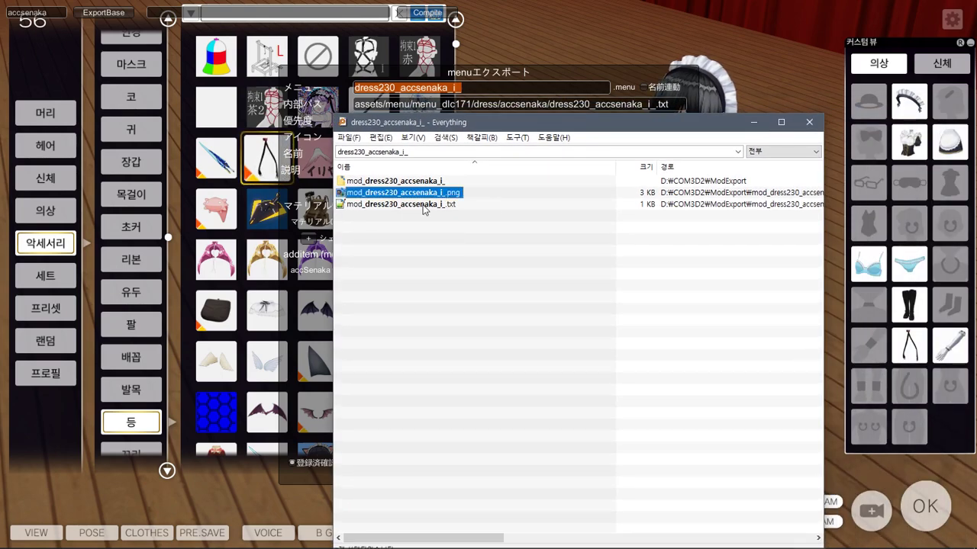
double_click(424, 205)
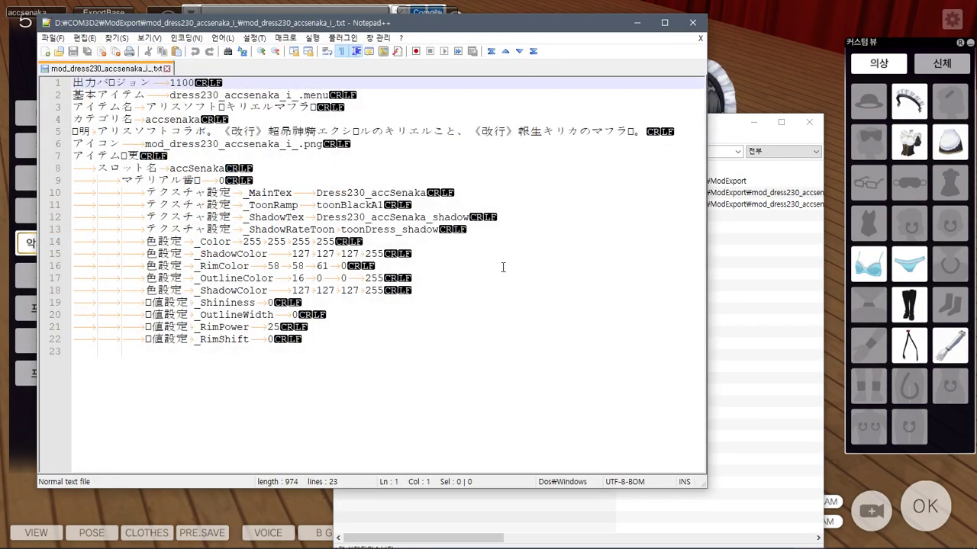
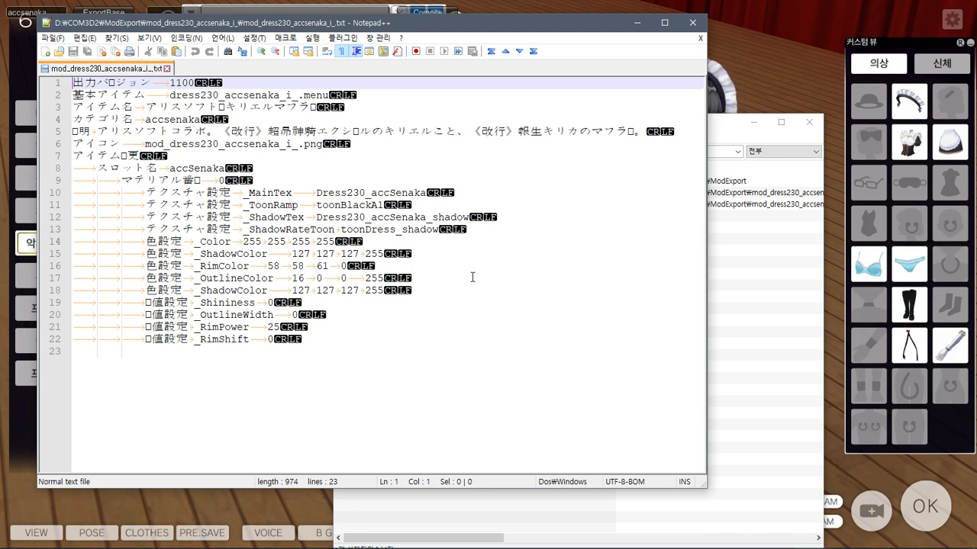
Switch to Sybaris Arc Editor, search for dress230_accsenaka_i_ and examine the menu script in menu_dlc171's accsenaka folder.
mouse_move(714, 543)
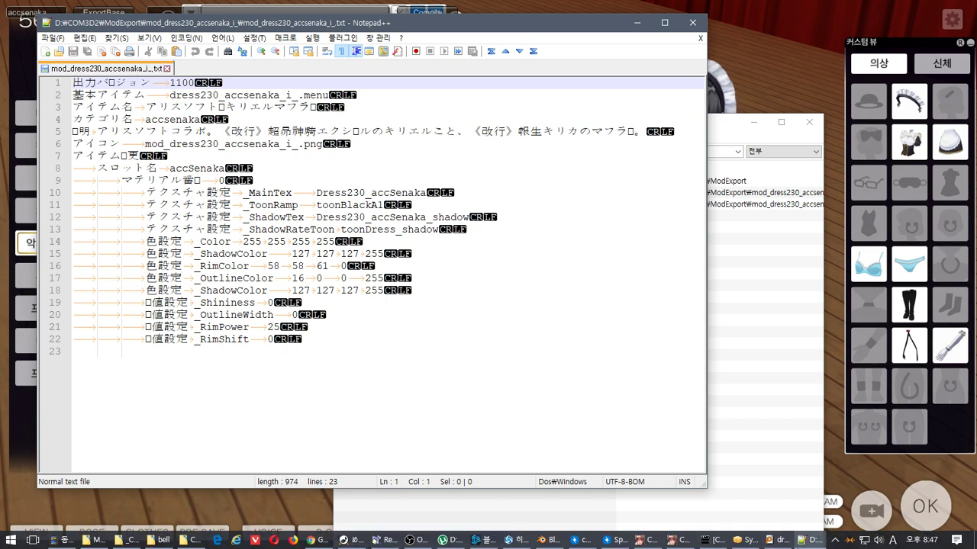
left_click(748, 540)
triple_click(535, 115)
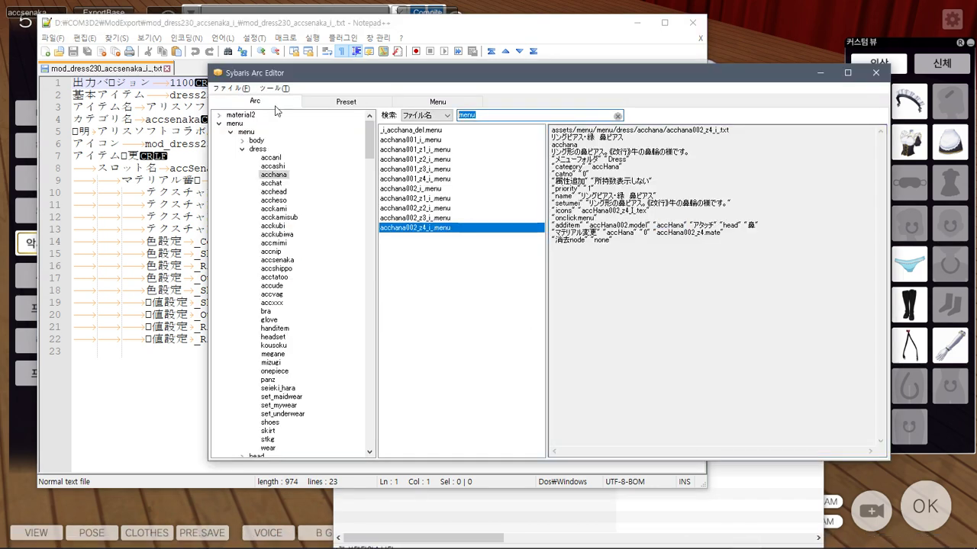
type("dress230_accsenaka_i_")
key("Return")
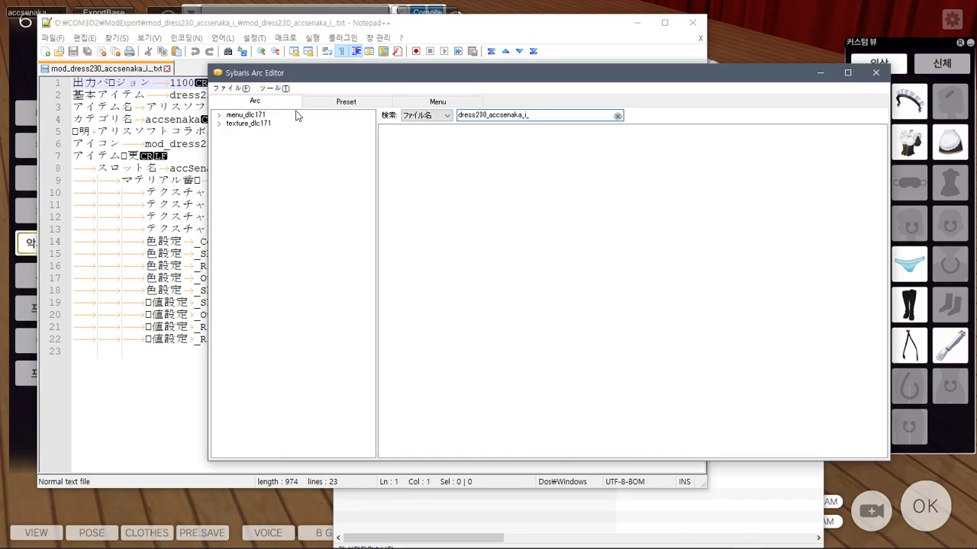
left_click(220, 115)
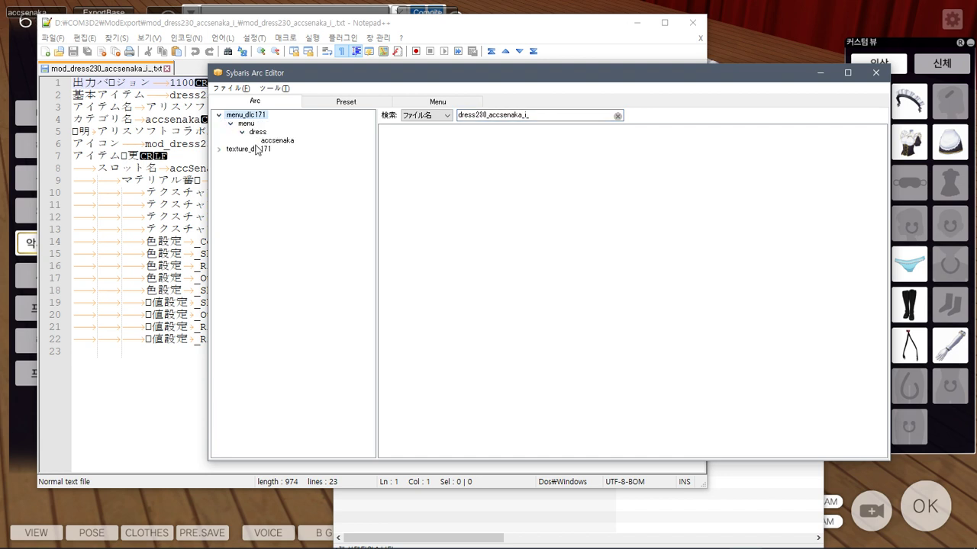
left_click(290, 141)
left_click(419, 130)
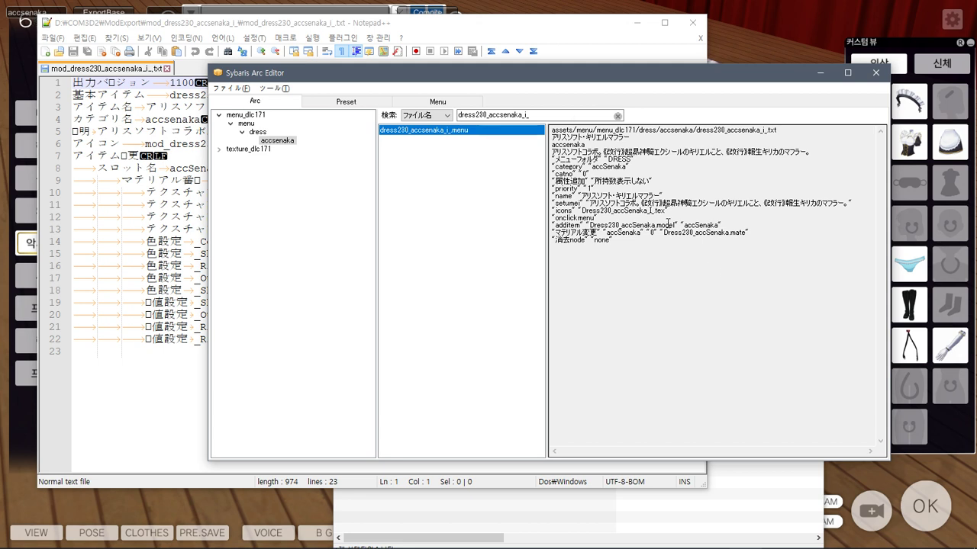
Shorten the file search to dress230_accsenaka and select dress230_accsenaka.model in model_dlc171's dress230 folder.
left_click(532, 115)
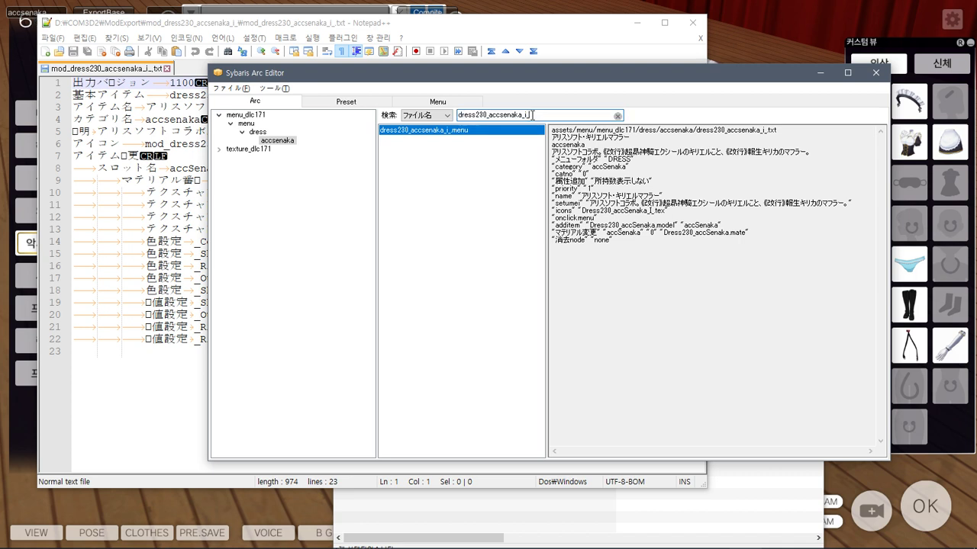
key("BackSpace")
key("BackSpace")
key("BackSpace")
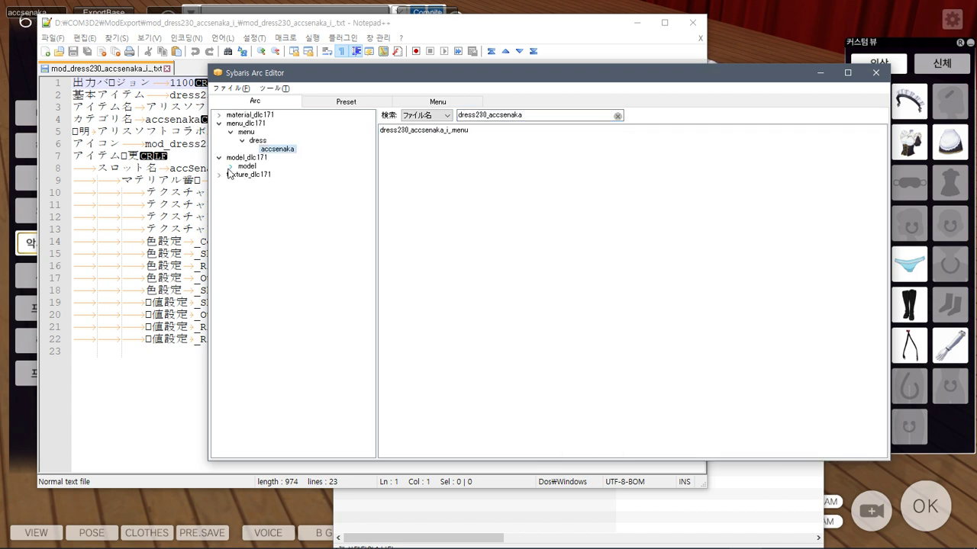
left_click(275, 183)
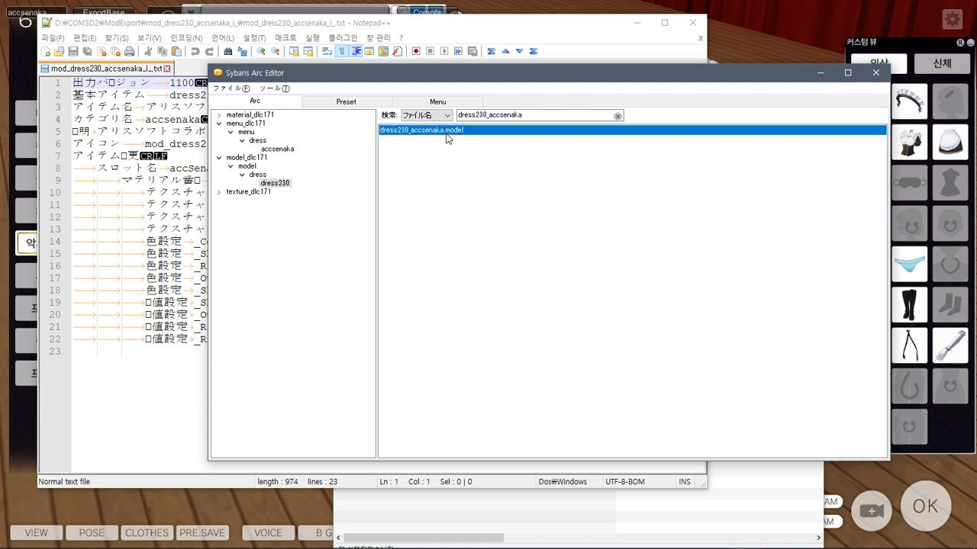
left_click(481, 130)
Extract dress230_accsenaka.model under its own name into the bell mod folder inside COM3D2_mod on drive D.
right_click(448, 133)
left_click(502, 158)
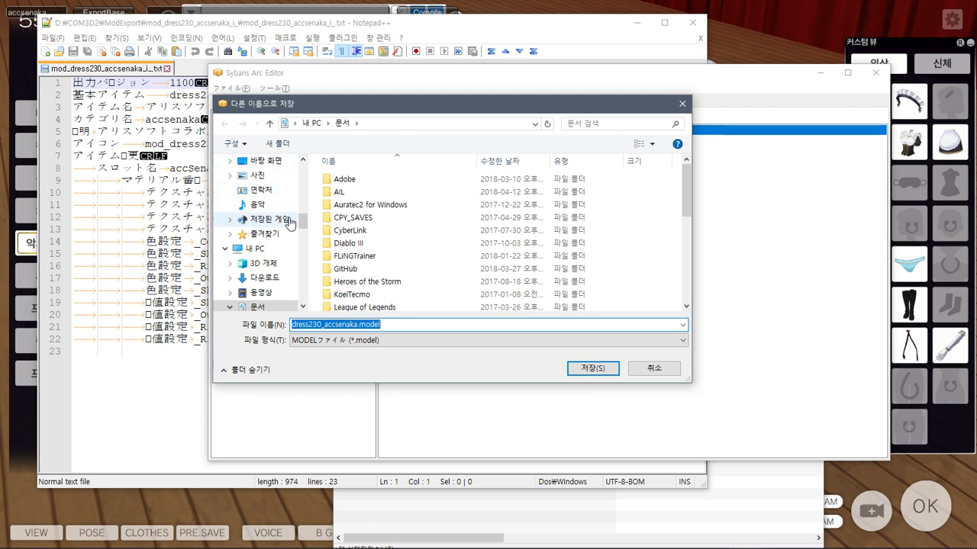
left_click_drag(303, 222, 305, 284)
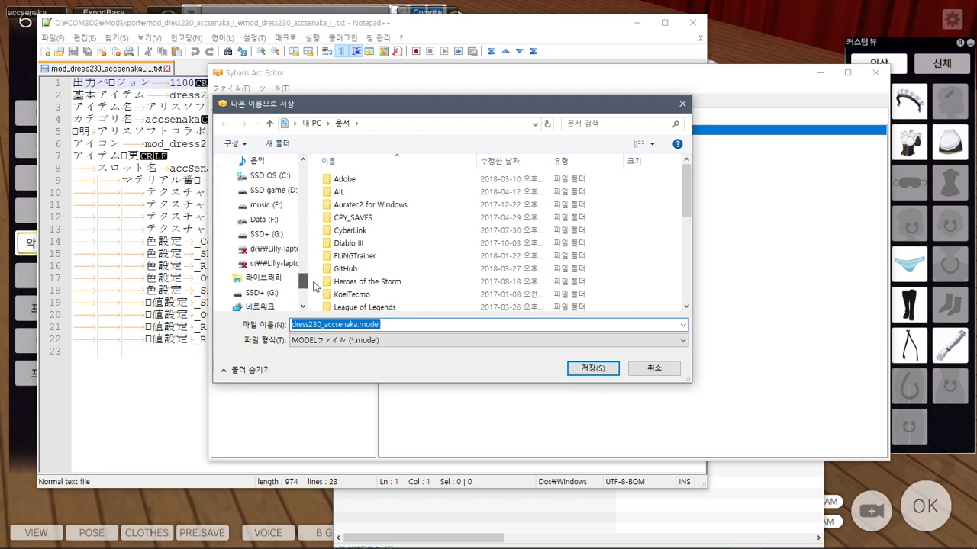
left_click(273, 190)
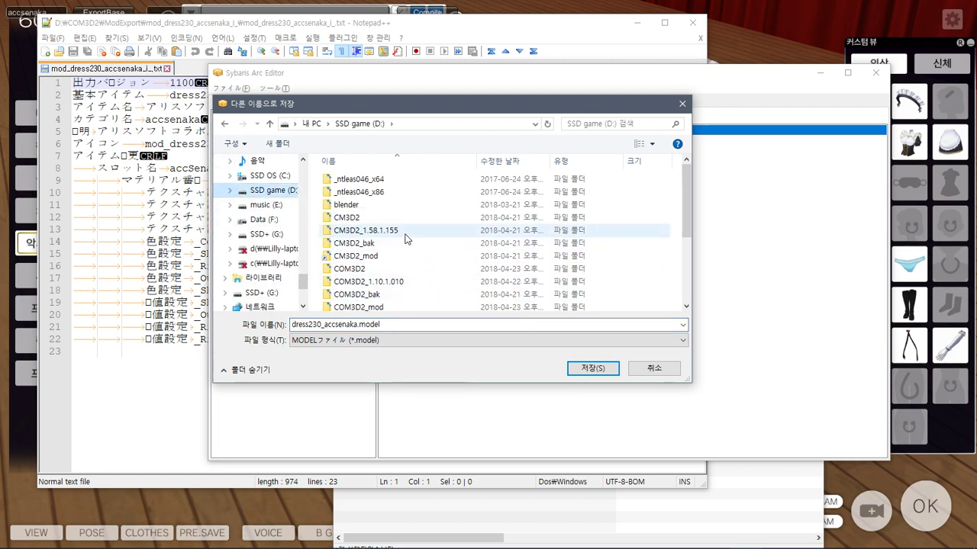
scroll(409, 235, "down", 1)
scroll(410, 231, "up", 1)
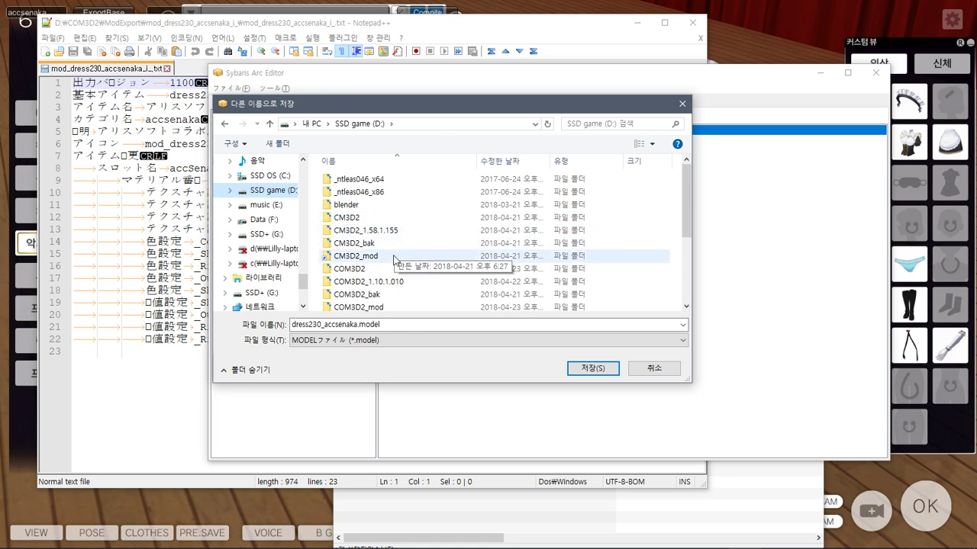
scroll(386, 252, "down", 1)
left_click(379, 280)
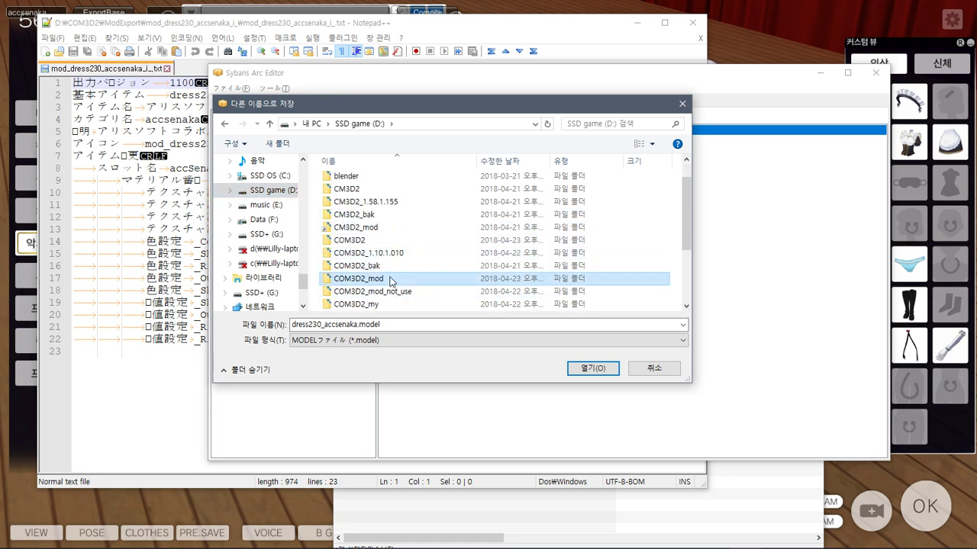
scroll(393, 277, "down", 2)
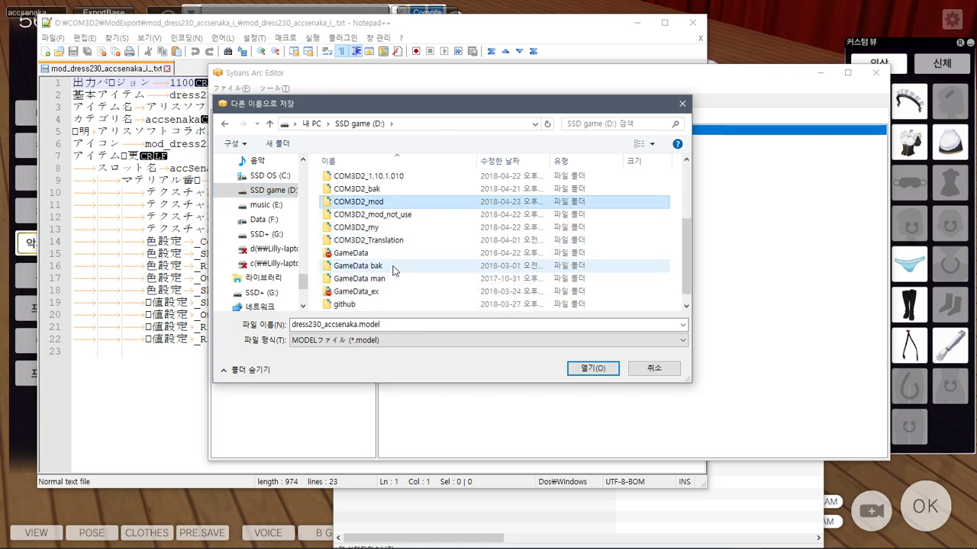
scroll(397, 269, "down", 1)
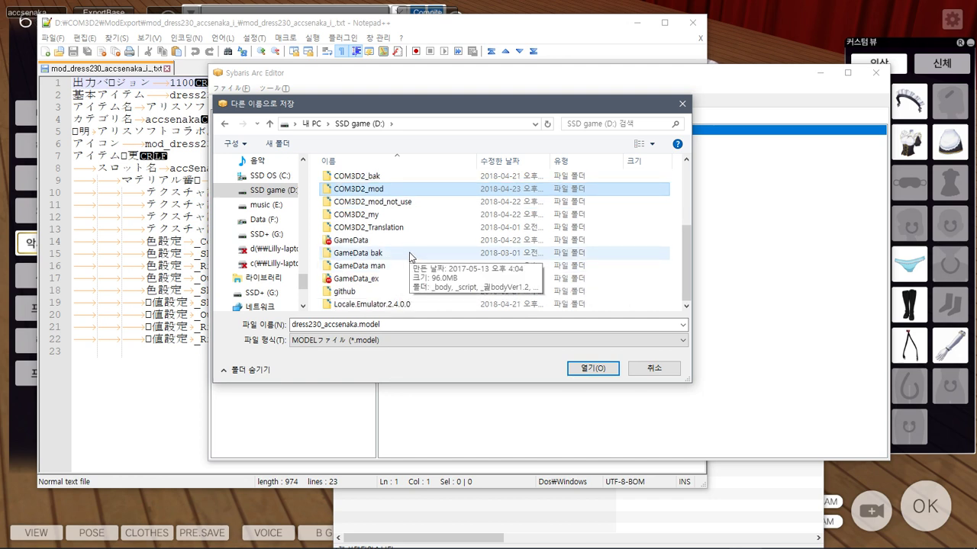
scroll(410, 256, "up", 1)
scroll(410, 255, "up", 1)
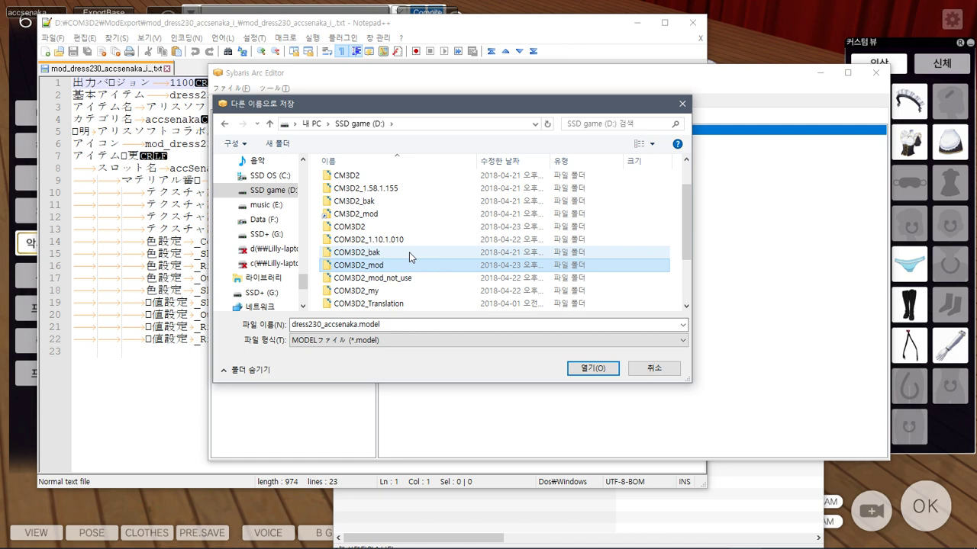
double_click(402, 265)
left_click(354, 208)
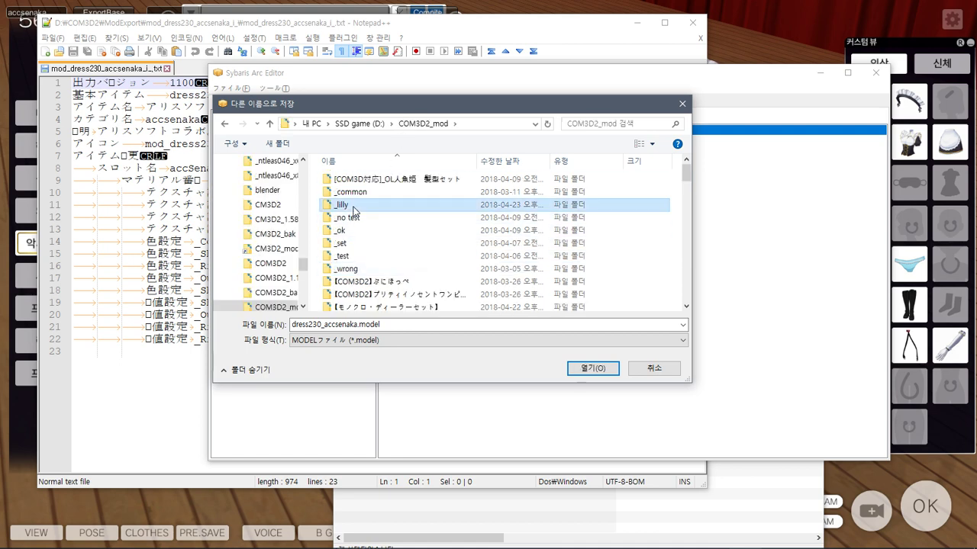
double_click(354, 208)
double_click(351, 219)
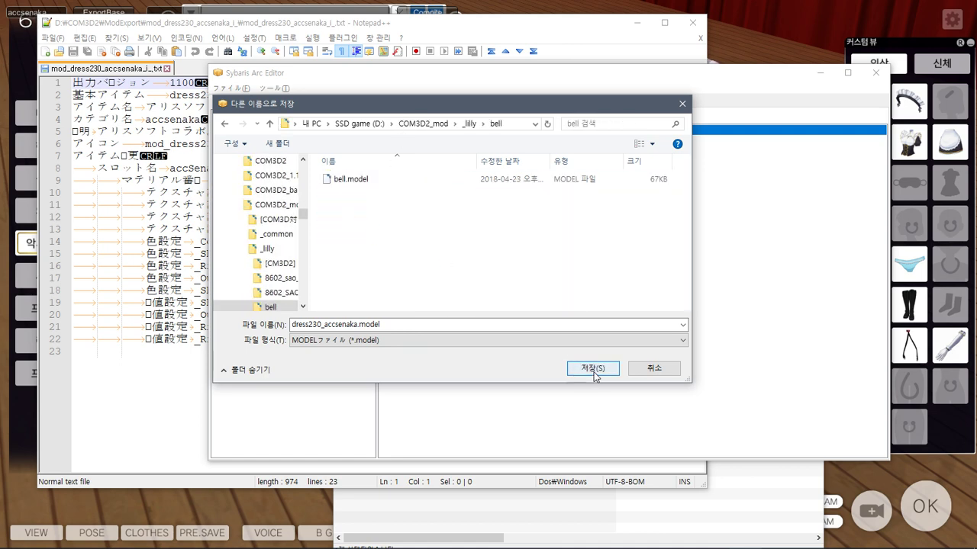
left_click(593, 368)
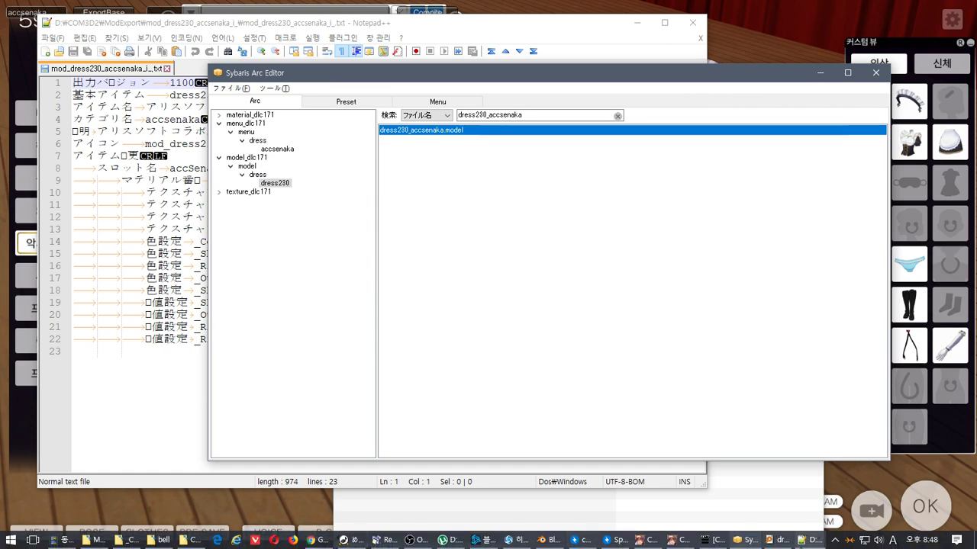
Switch to Blender and import dress230_accsenaka.model from the COM3D2_mod bell folder as a CM3D2 model.
left_click(545, 540)
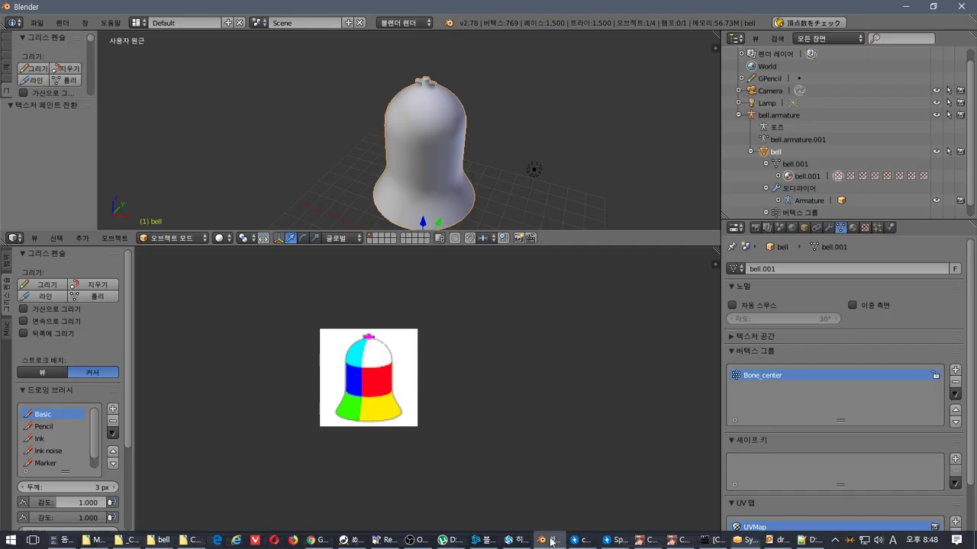
left_click(37, 23)
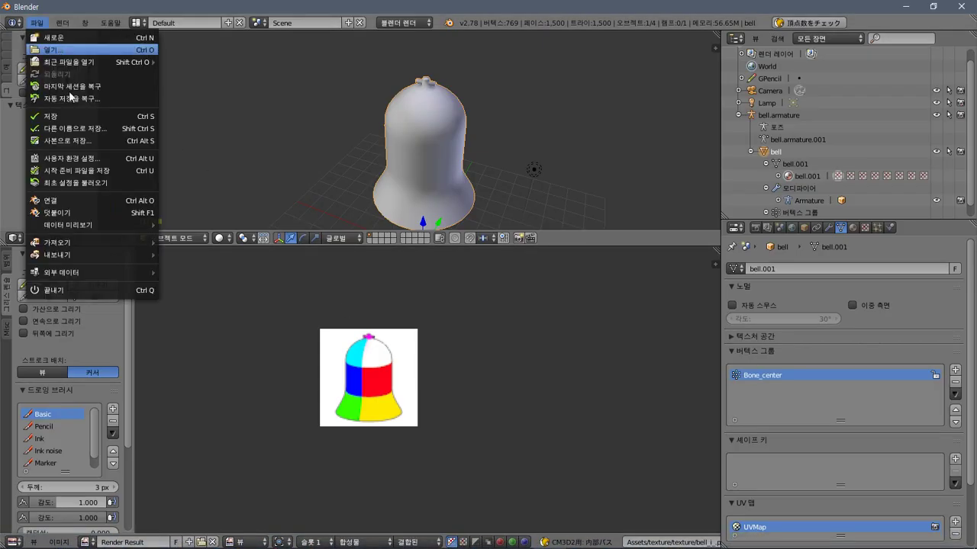
mouse_move(80, 244)
left_click(252, 366)
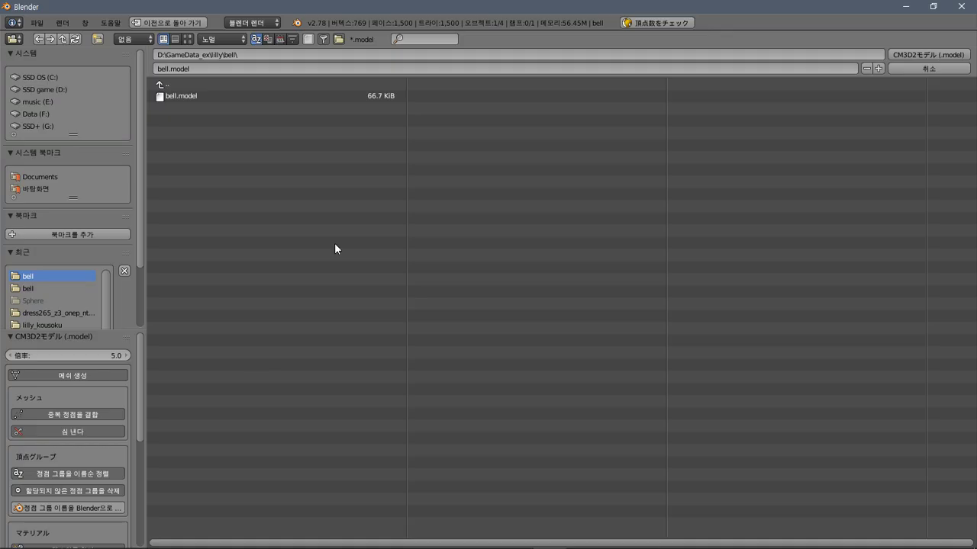
left_click(56, 289)
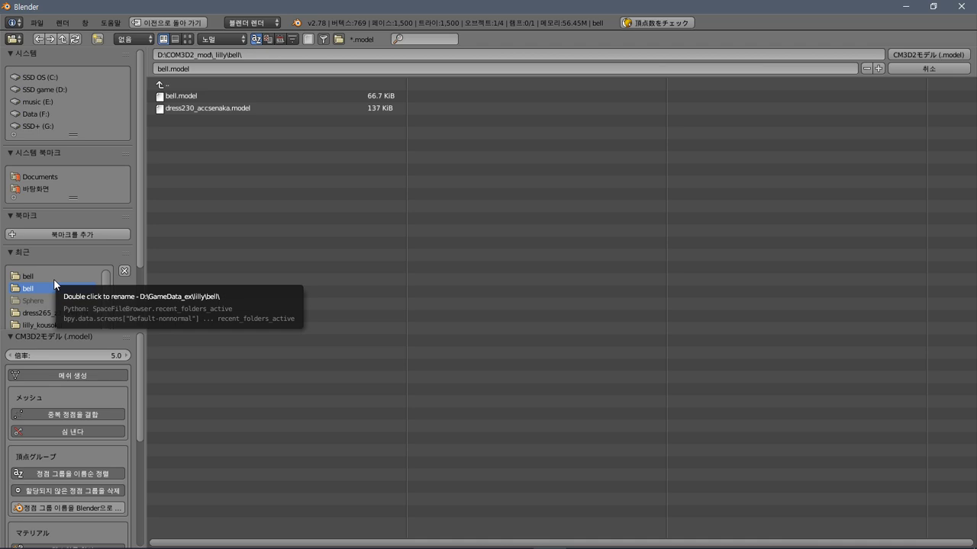
left_click(53, 276)
left_click(51, 289)
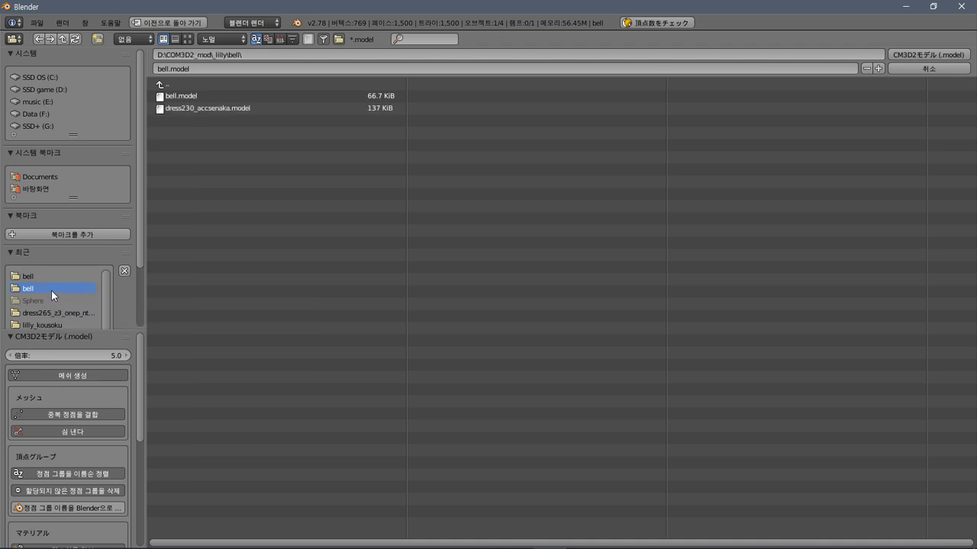
left_click(202, 107)
double_click(202, 107)
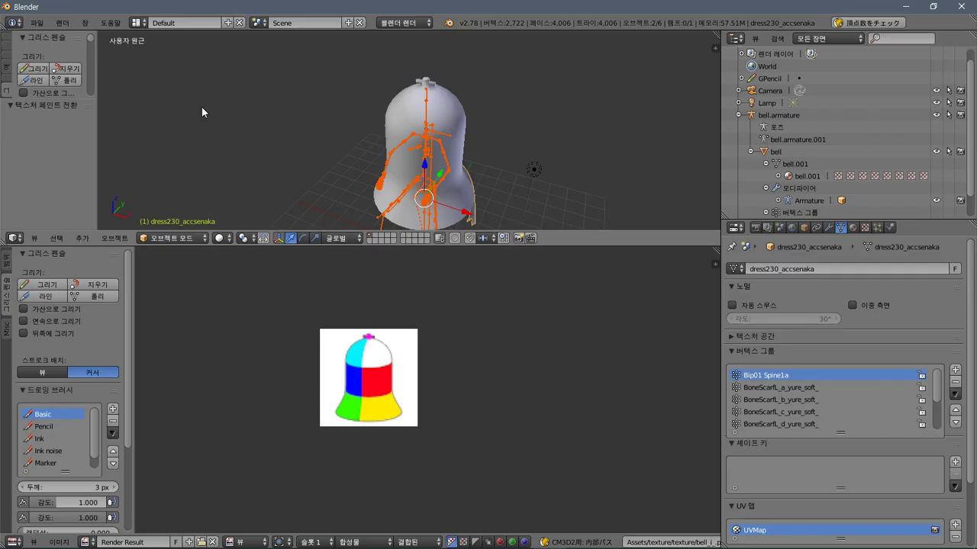
Enlarge the 3D viewport and transfer the scarf mesh's vertex weights to the bell with クイック・ウェイト転送.
middle_click_drag(349, 156, 382, 128)
scroll(382, 126, "up", 3)
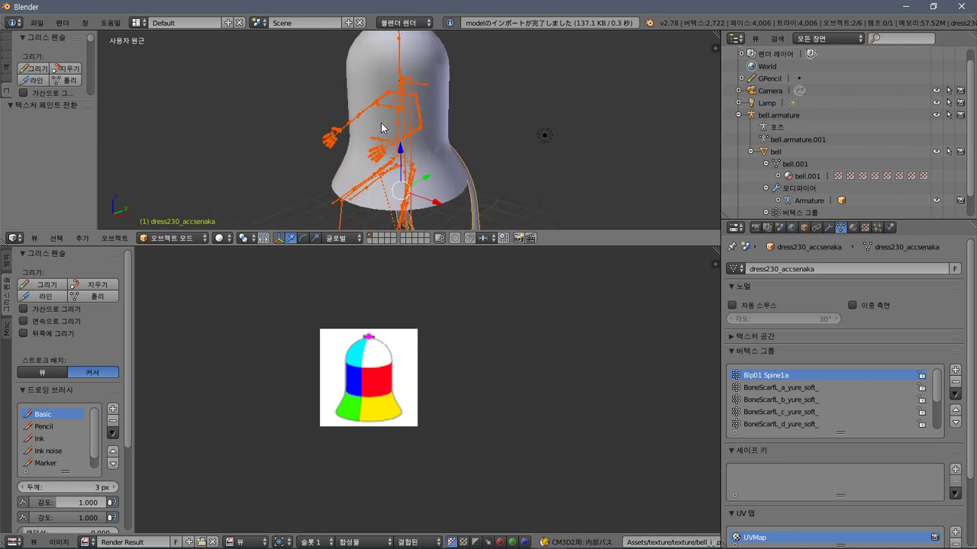
left_click_drag(621, 246, 645, 409)
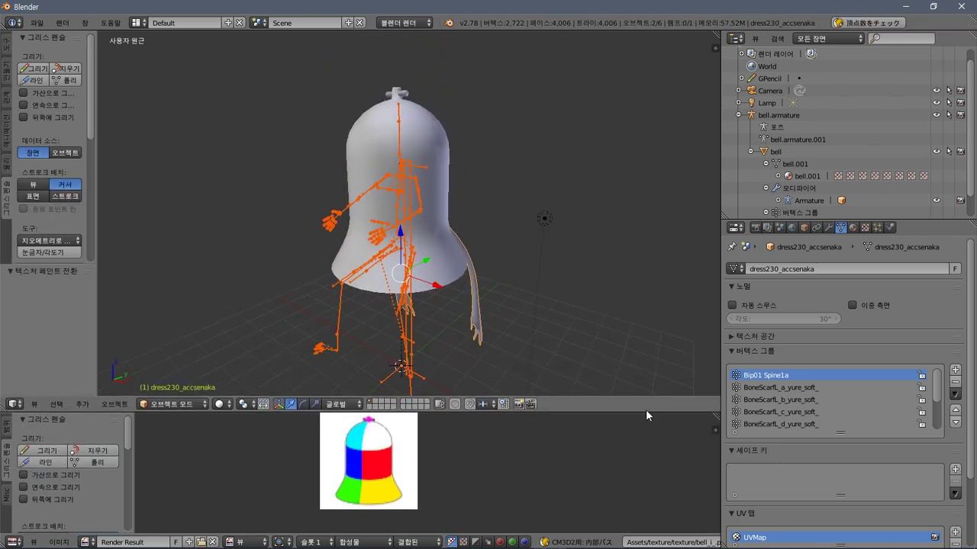
middle_click_drag(521, 283, 408, 271)
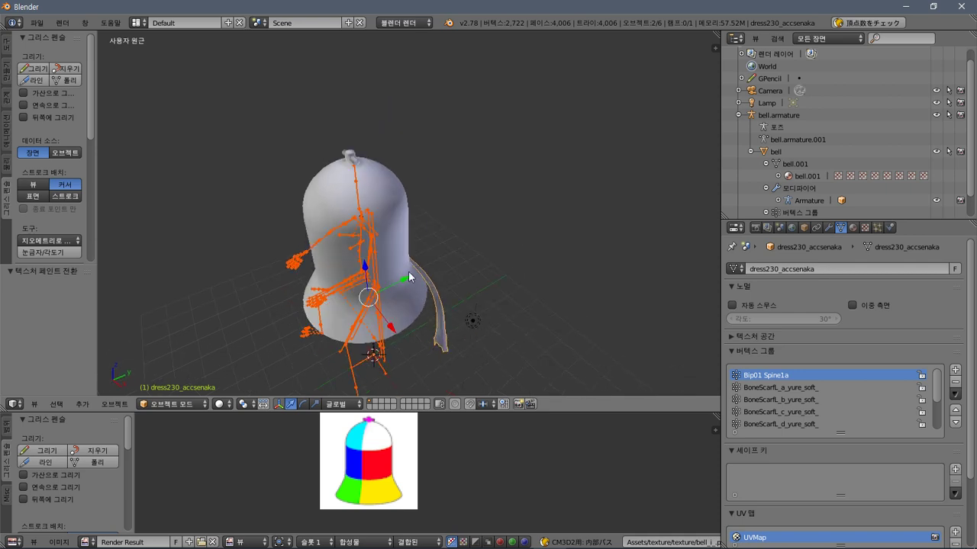
right_click(389, 210, "shift")
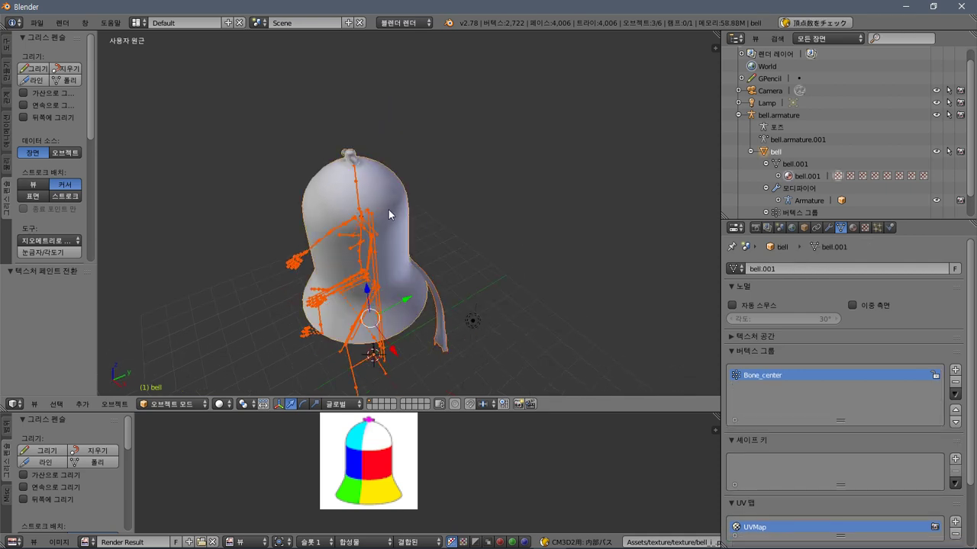
left_click(955, 395)
left_click(906, 182)
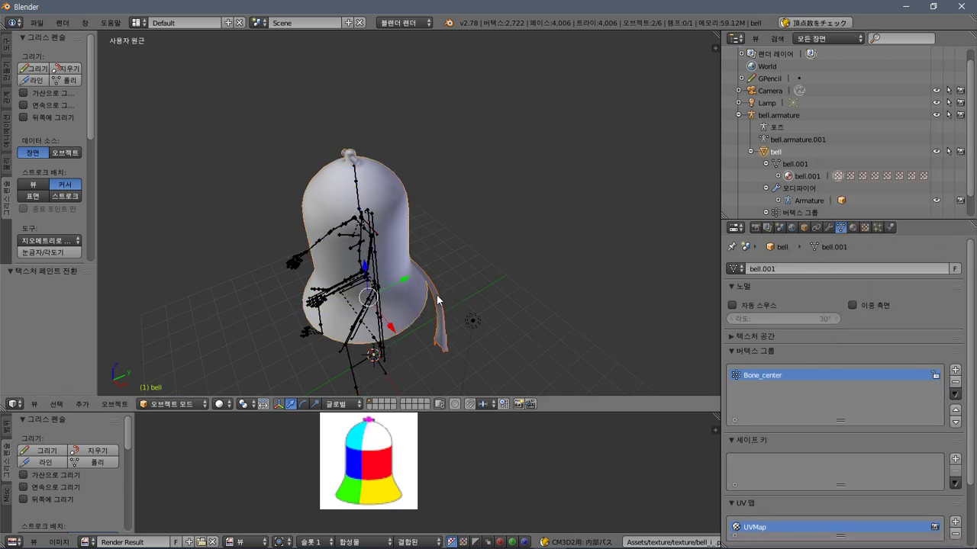
left_click(954, 393)
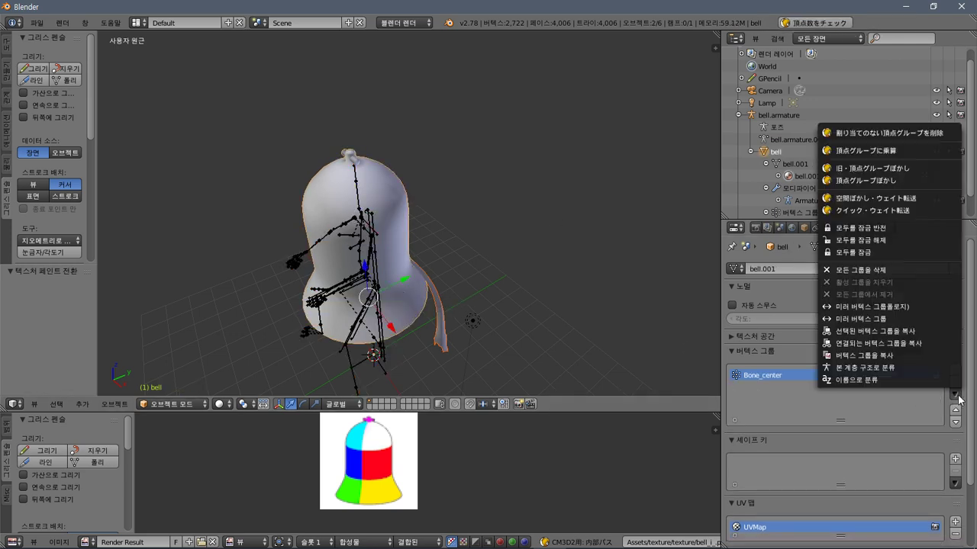
left_click(891, 211)
left_click(888, 299)
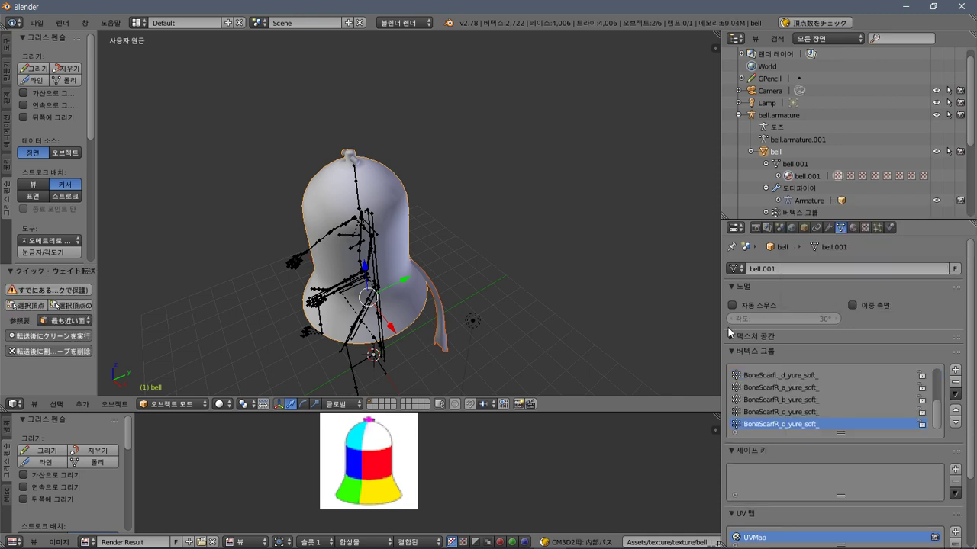
Look through the bell's vertex groups from Bone_center onward and put the bell in Weight Paint mode.
scroll(854, 450, "down", 2)
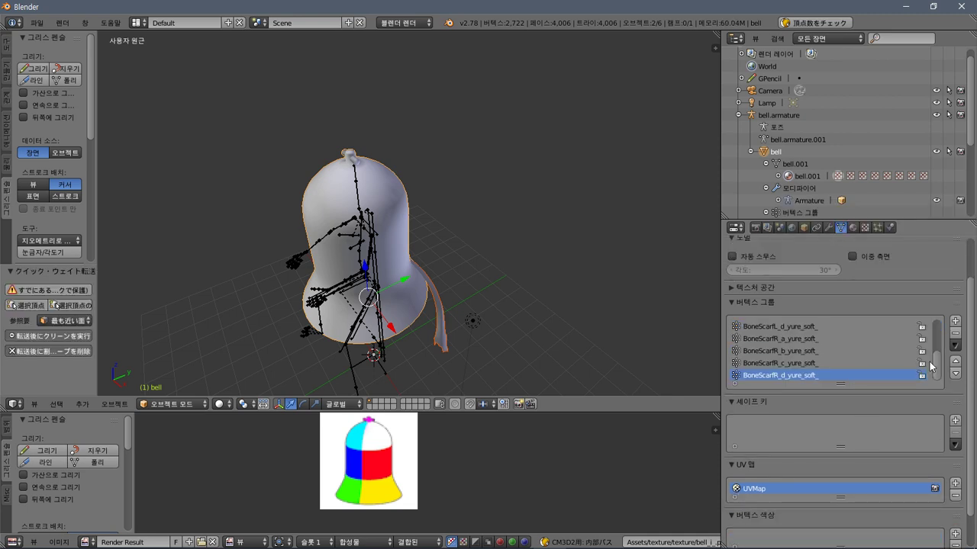
left_click_drag(937, 367, 946, 317)
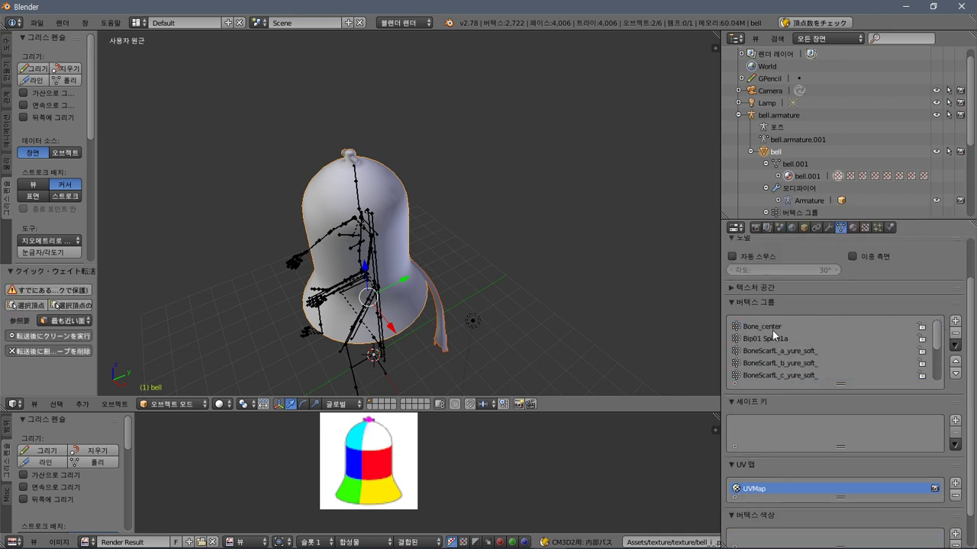
left_click(184, 404)
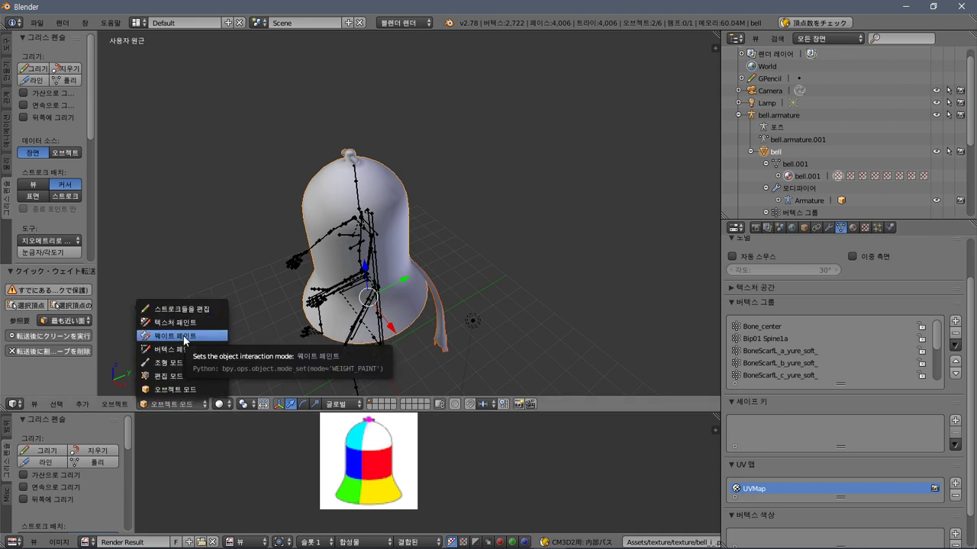
left_click(184, 336)
mouse_move(305, 313)
middle_mouse_down()
mouse_move(341, 299)
mouse_move(428, 366)
middle_mouse_up()
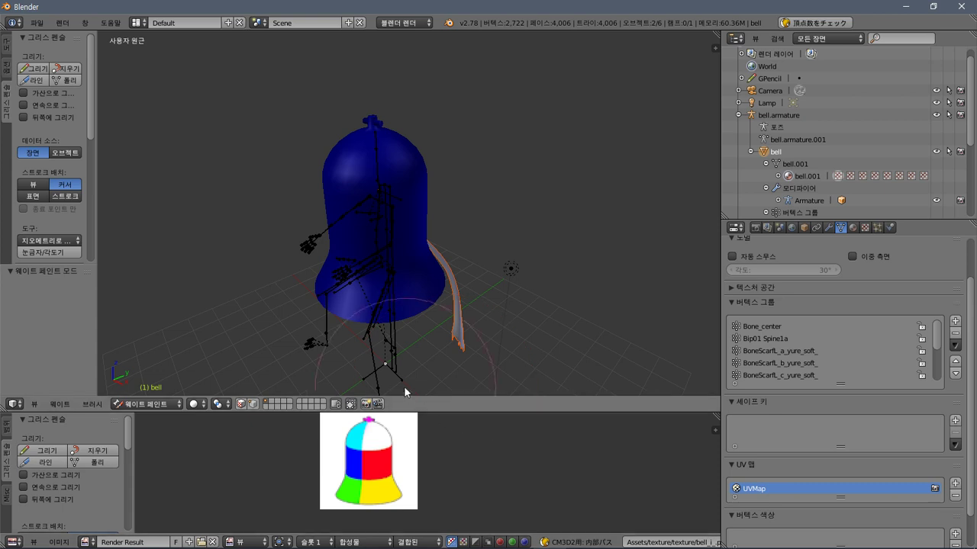
Put the dress230_accsenaka armature in Pose Mode and return the bell to Weight Paint mode.
key("ctrl+Tab")
right_click(396, 384)
left_click(200, 404)
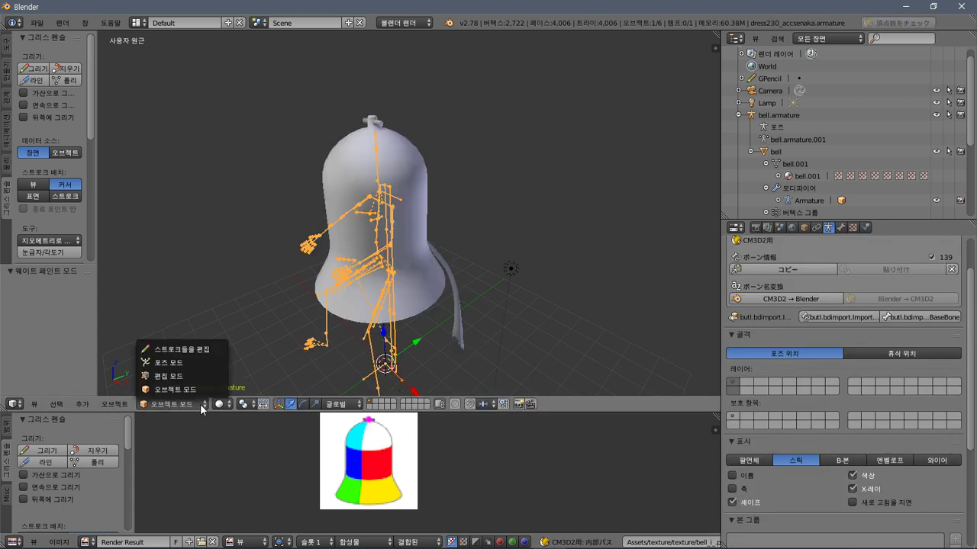
left_click(187, 363)
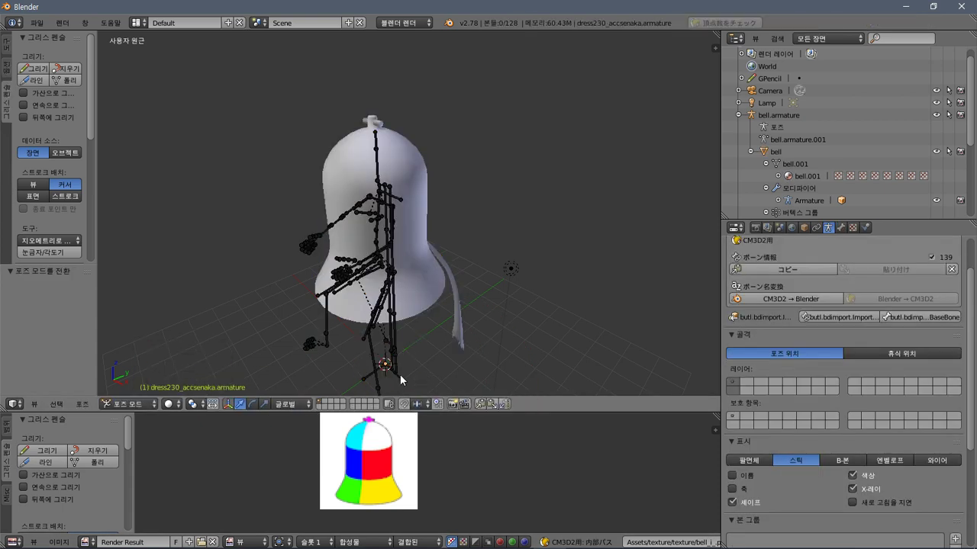
key("ctrl+Tab")
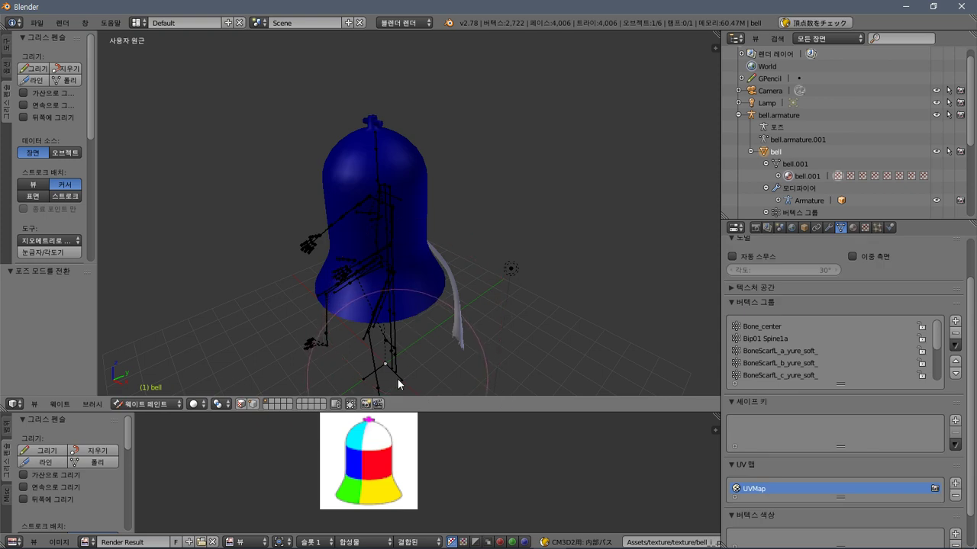
scroll(436, 296, "up", 4)
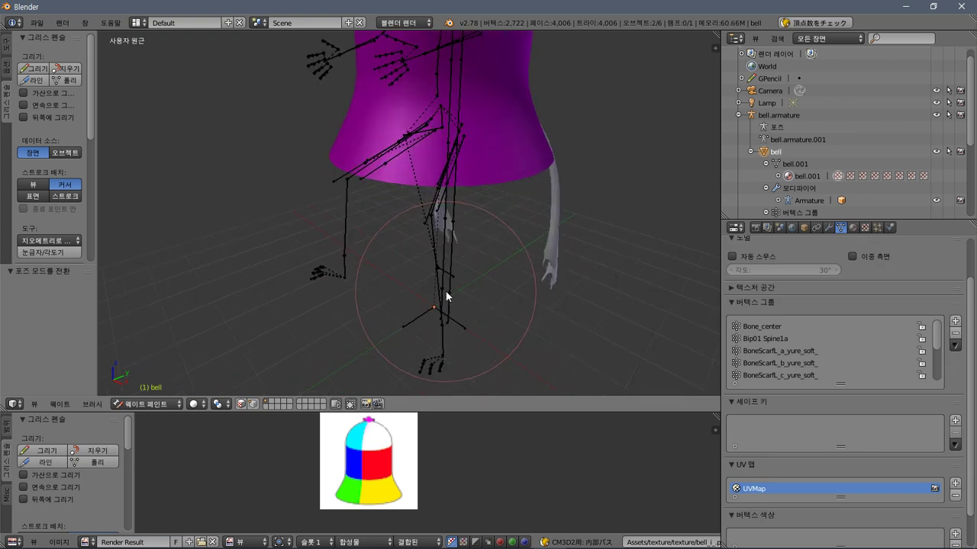
Try to pick a bone at the armature's base and paint weight onto the bell with the Draw brush.
middle_click_drag(458, 313, 458, 334)
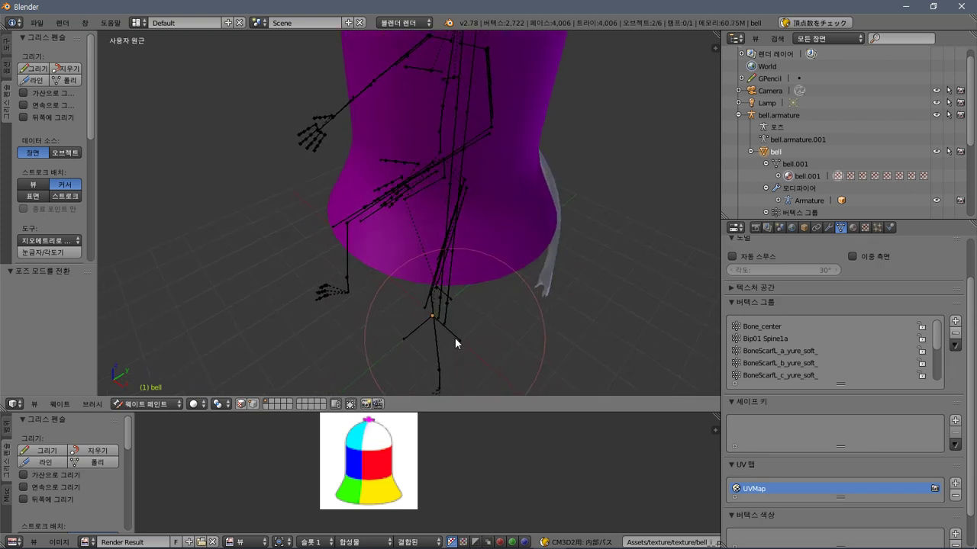
right_click(414, 332)
right_click(410, 336)
right_click(452, 337)
left_click_drag(937, 347, 945, 395)
left_click(455, 191)
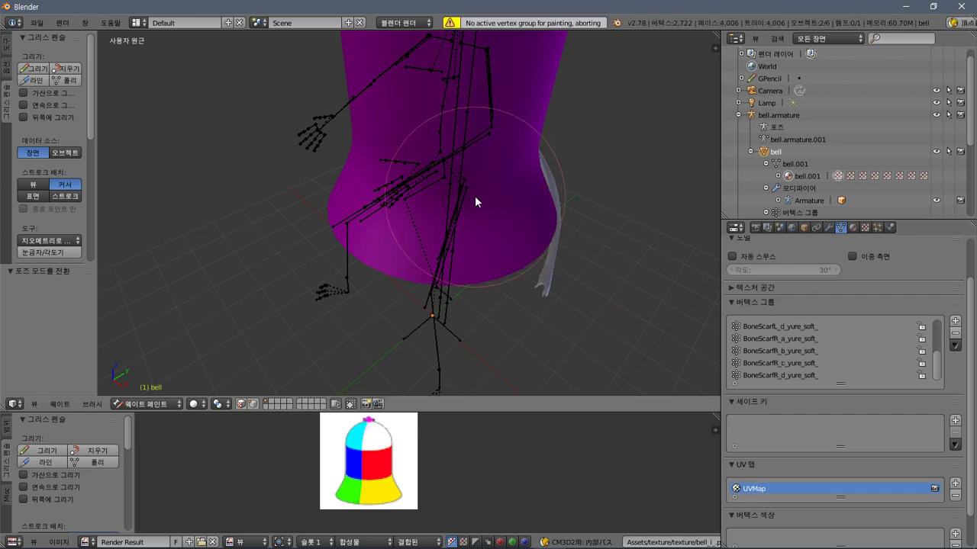
left_click(6, 54)
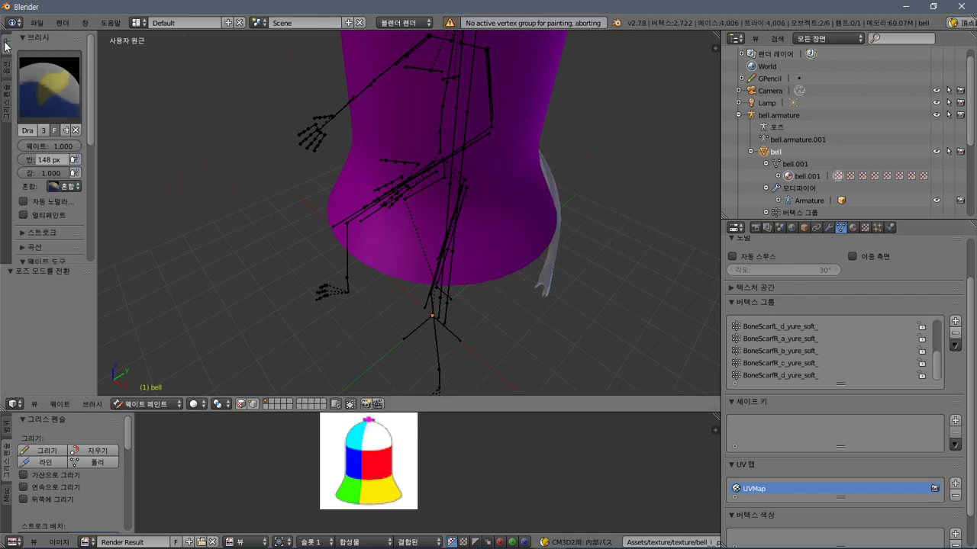
left_click(427, 131)
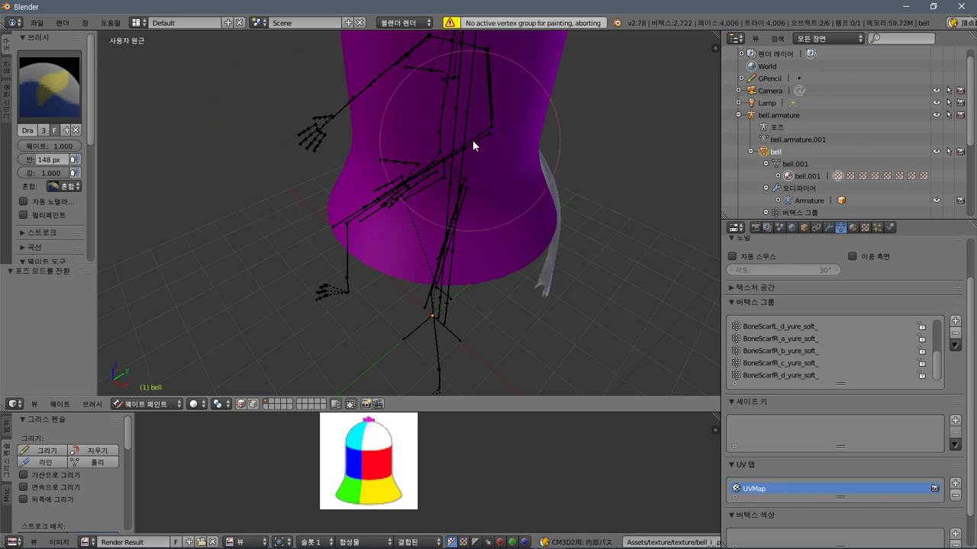
Select the Mune_L_sub bone, and undo the selection changes back to the bell in Weight Paint mode.
key("KP_6")
mouse_move(484, 139)
middle_mouse_down()
mouse_move(478, 201)
mouse_move(478, 179)
middle_mouse_up()
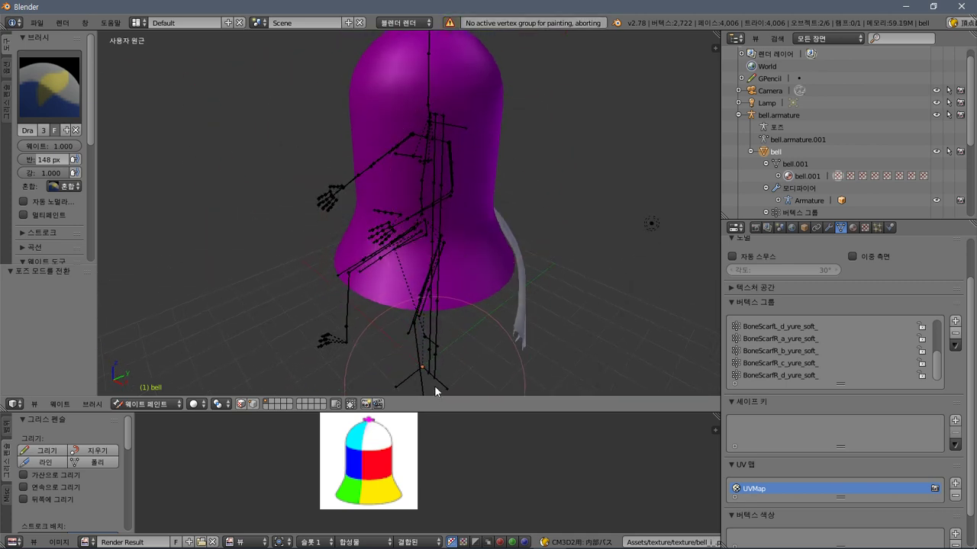
mouse_move(426, 353)
middle_mouse_down()
mouse_move(471, 347)
mouse_move(383, 326)
mouse_move(366, 331)
mouse_move(371, 364)
mouse_move(406, 345)
mouse_move(394, 336)
middle_mouse_up()
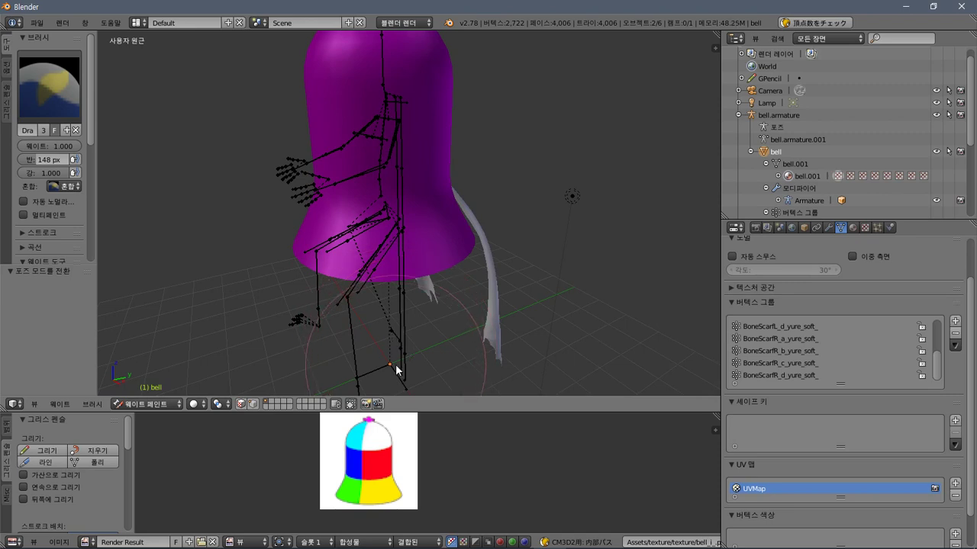
right_click(385, 143)
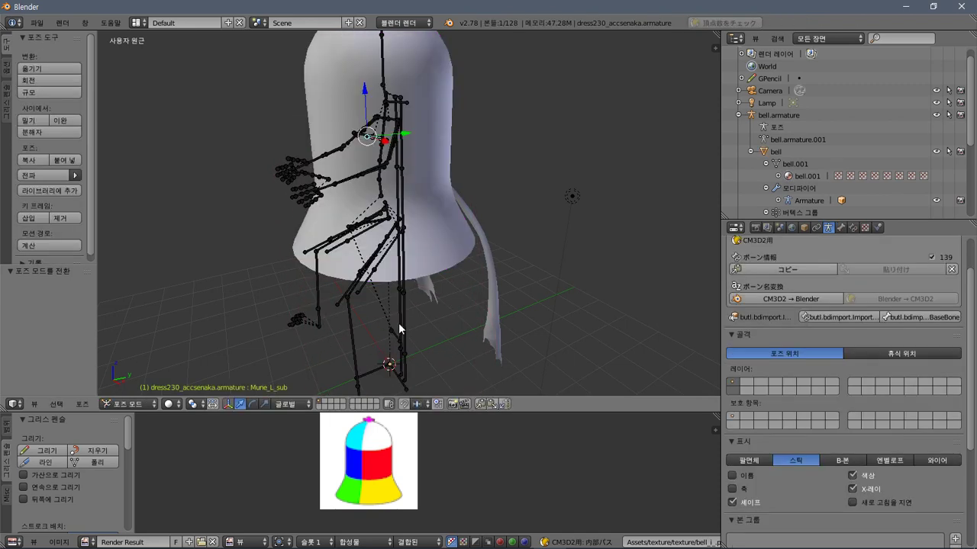
key("ctrl+z")
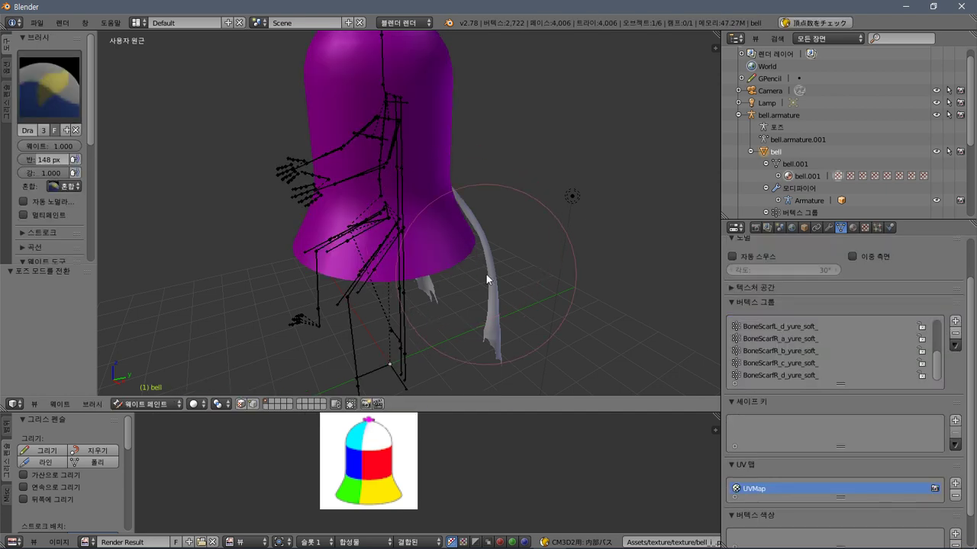
key("ctrl+z")
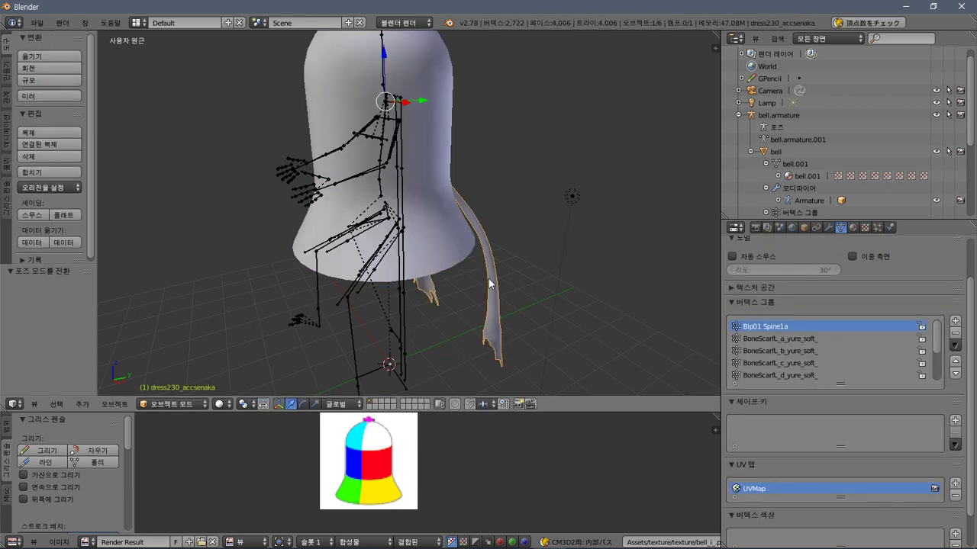
key("ctrl+z")
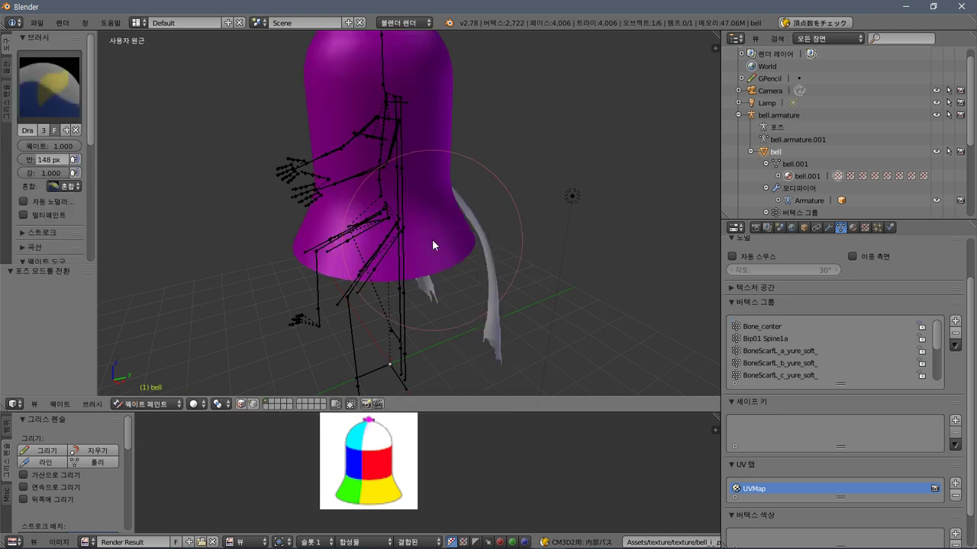
Pick the Bone_center bone at the armature's base as the bell's active weight group.
middle_click_drag(432, 239, 459, 232)
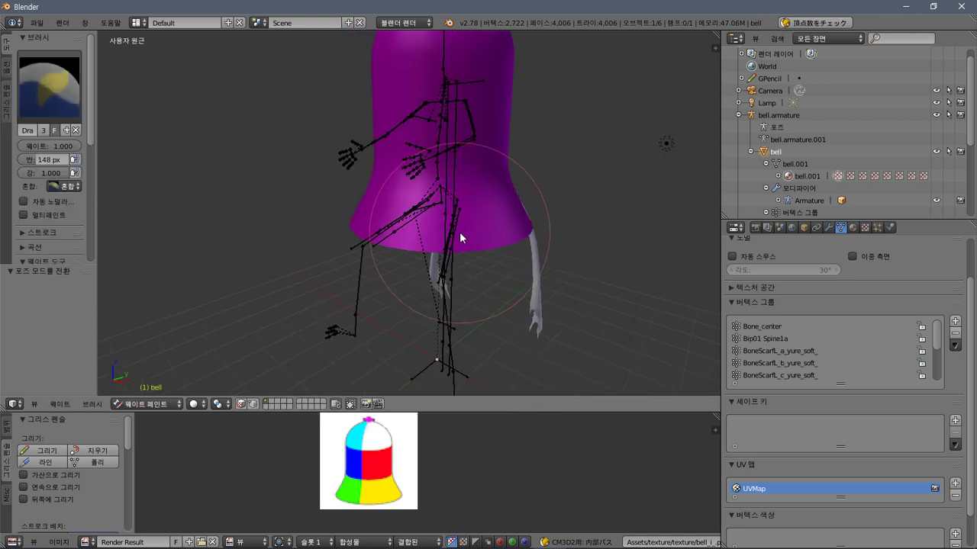
right_click(419, 371)
right_click(451, 371)
right_click(418, 375)
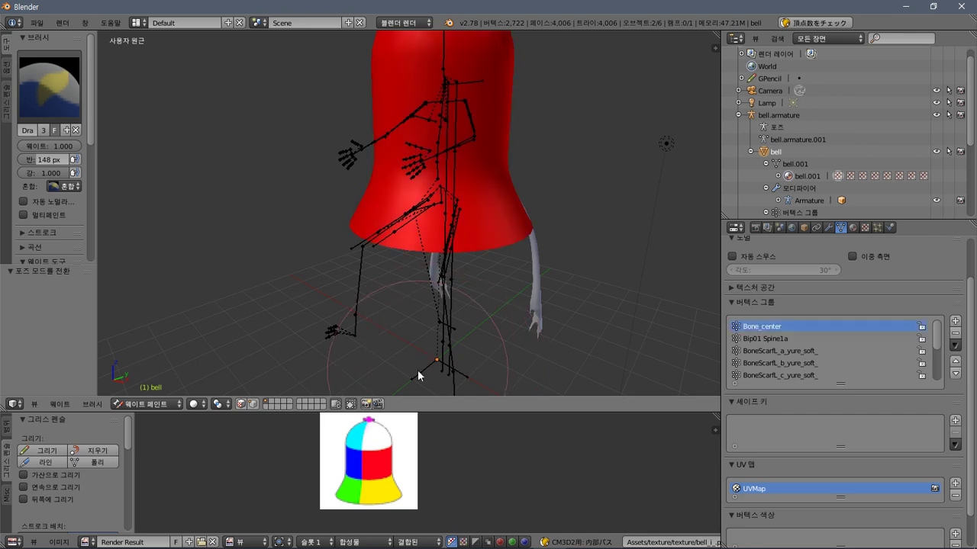
Look through the bell's vertex groups from Bone_center to BoneScarfR_d_yure_soft_ to examine the transferred weights.
left_click(763, 339)
left_click(791, 327)
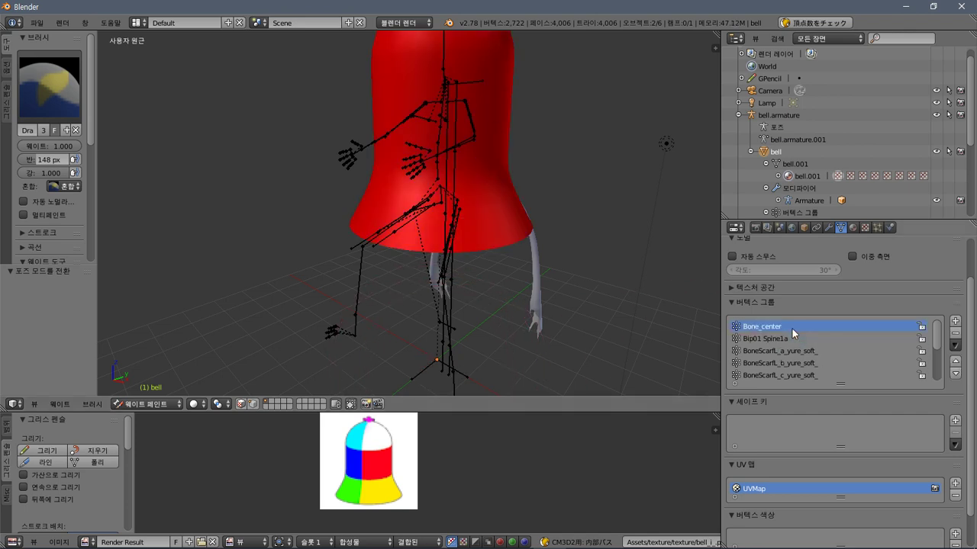
scroll(791, 328, "down", 3, "ctrl")
scroll(788, 328, "down", 5, "ctrl")
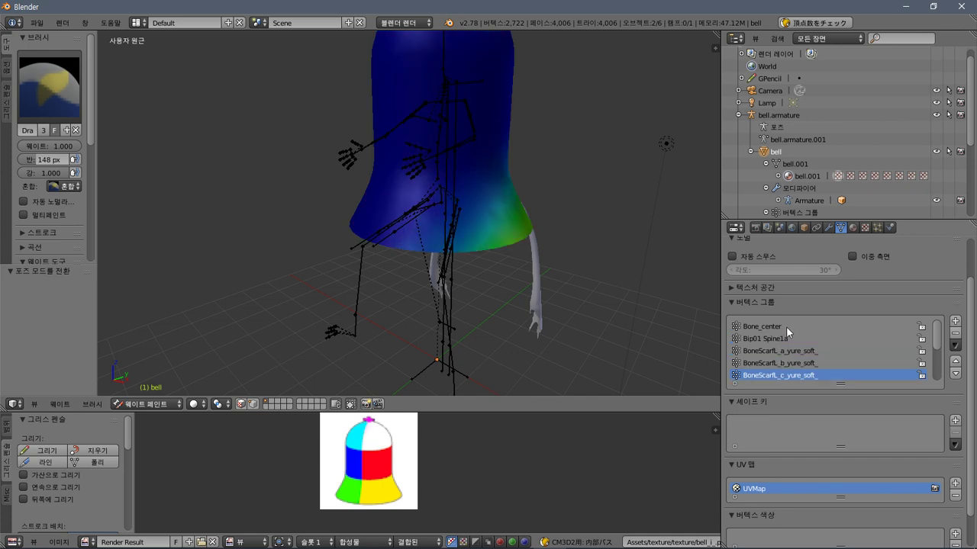
scroll(821, 353, "down", 1, "ctrl")
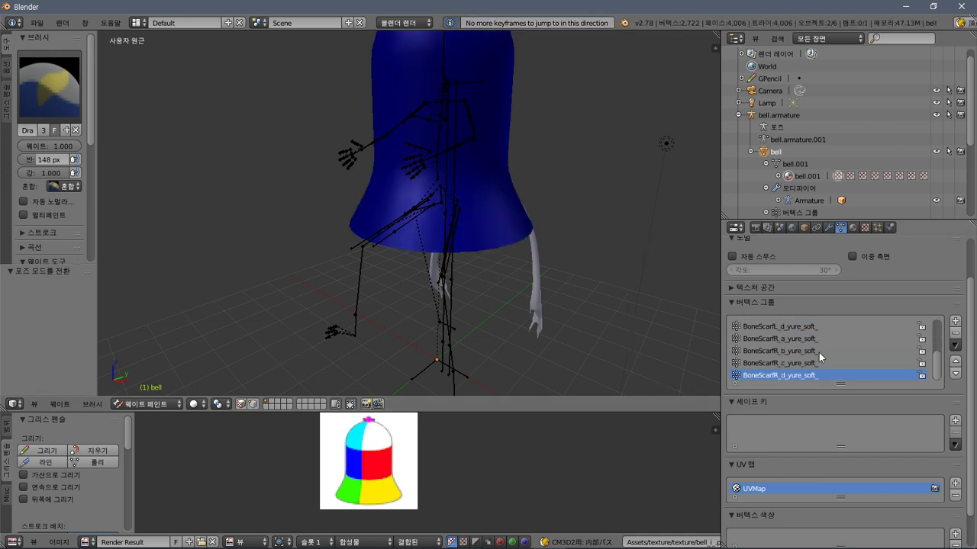
scroll(817, 352, "down", 1, "ctrl")
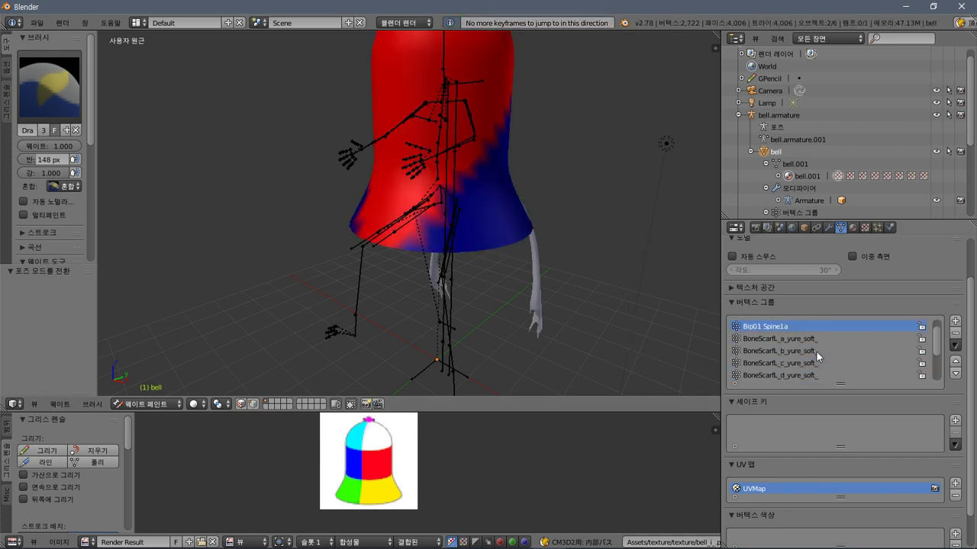
left_click(797, 339)
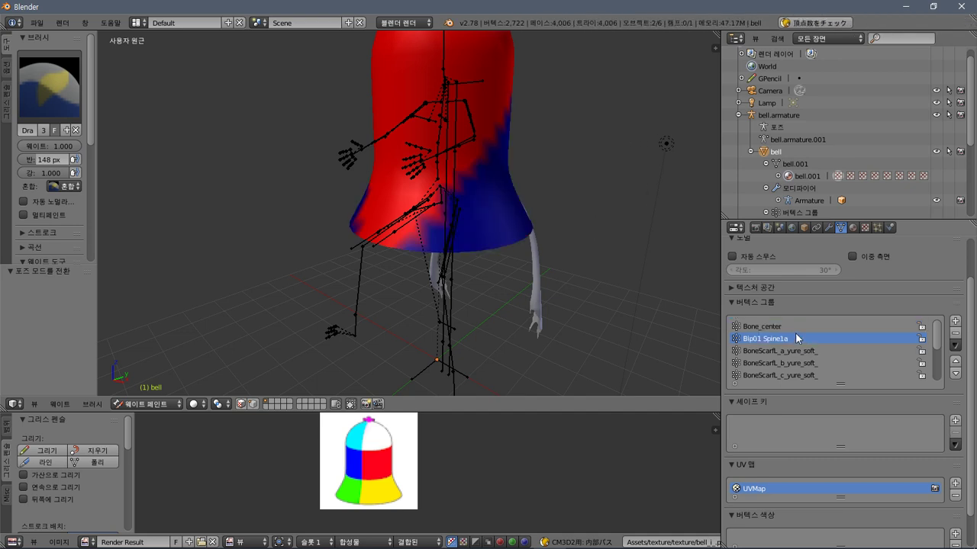
left_click(793, 327)
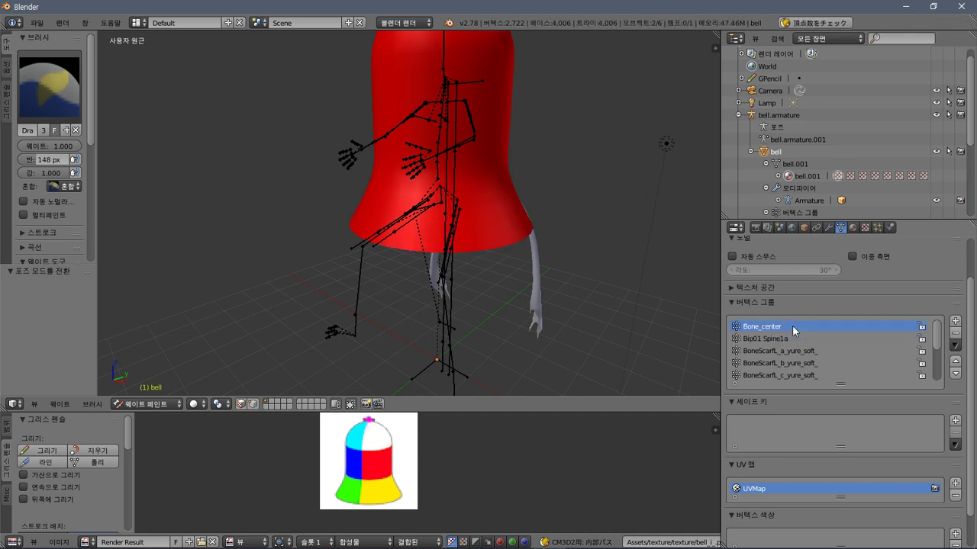
Leave Weight Paint mode and delete the dress230_accsenaka scarf mesh.
key("ctrl+Tab")
right_click(538, 256)
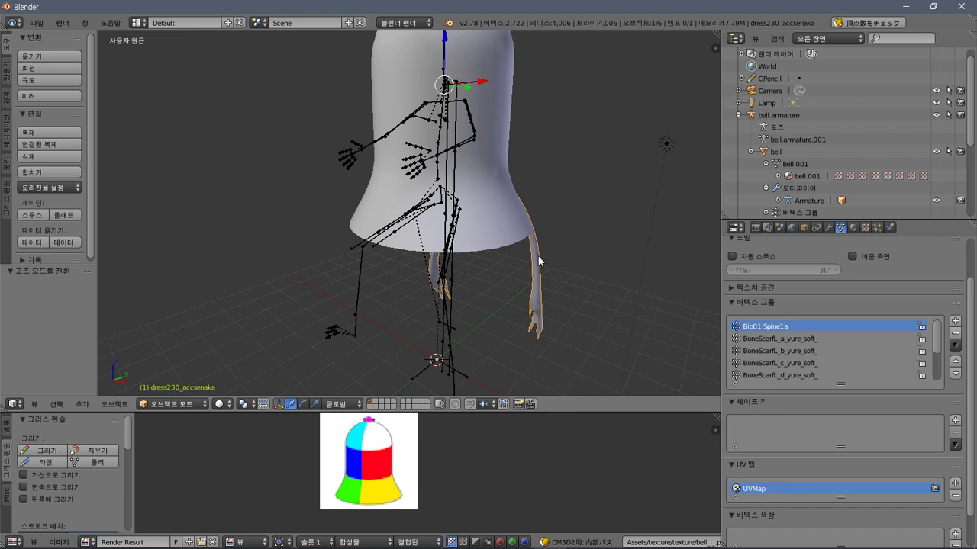
key("x")
left_click(538, 256)
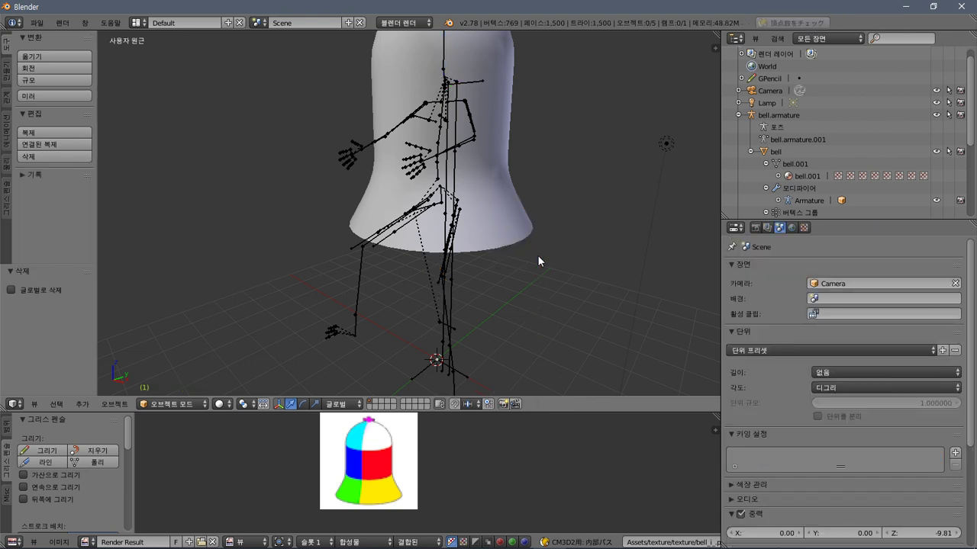
Expand dress230_accsenaka.armature in the scene hierarchy and collapse the bell's entries.
middle_click_drag(538, 256, 532, 269)
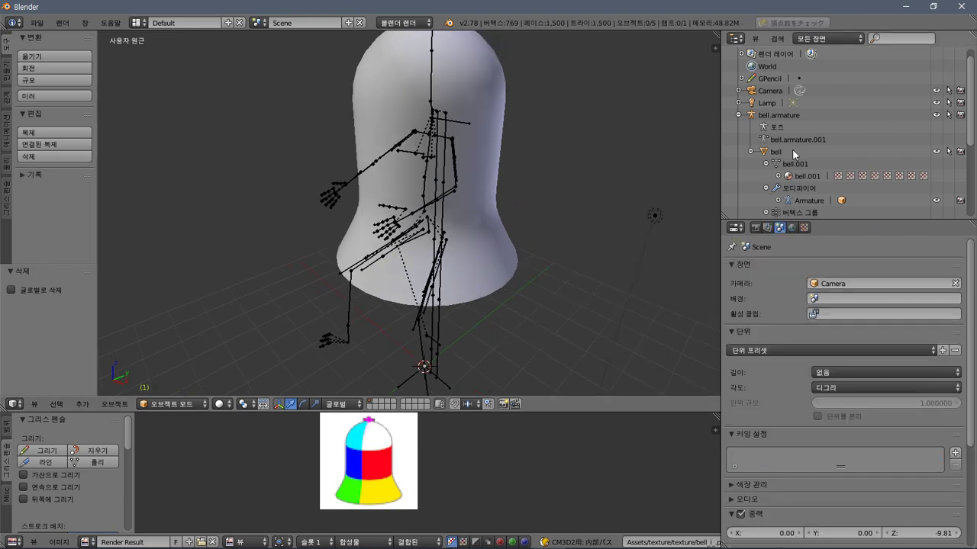
scroll(792, 150, "down", 4)
scroll(794, 155, "up", 4)
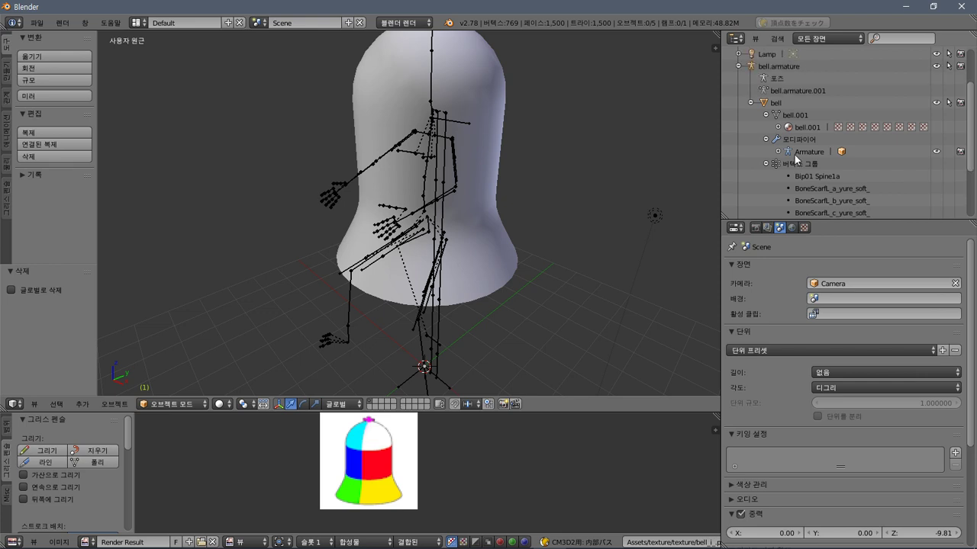
scroll(794, 154, "down", 5)
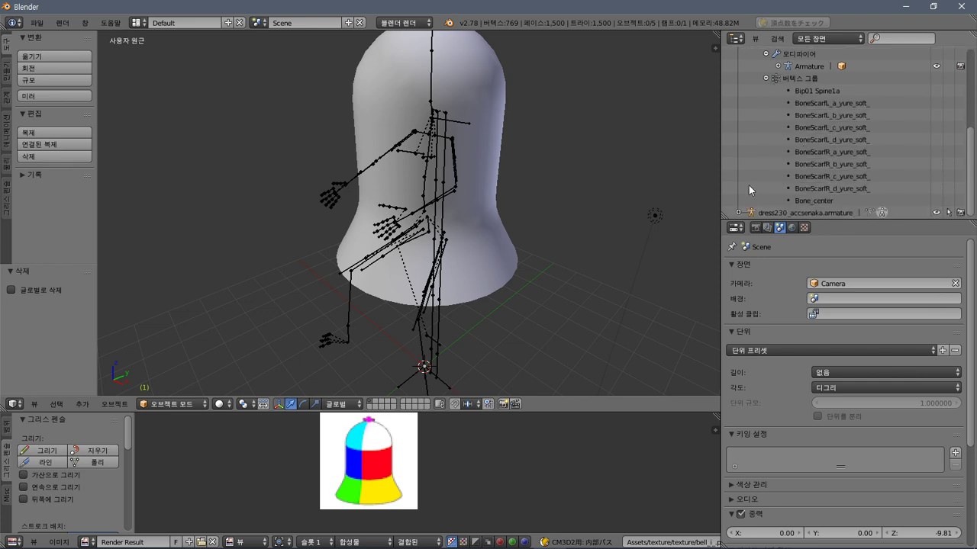
left_click(738, 212)
scroll(777, 201, "down", 1)
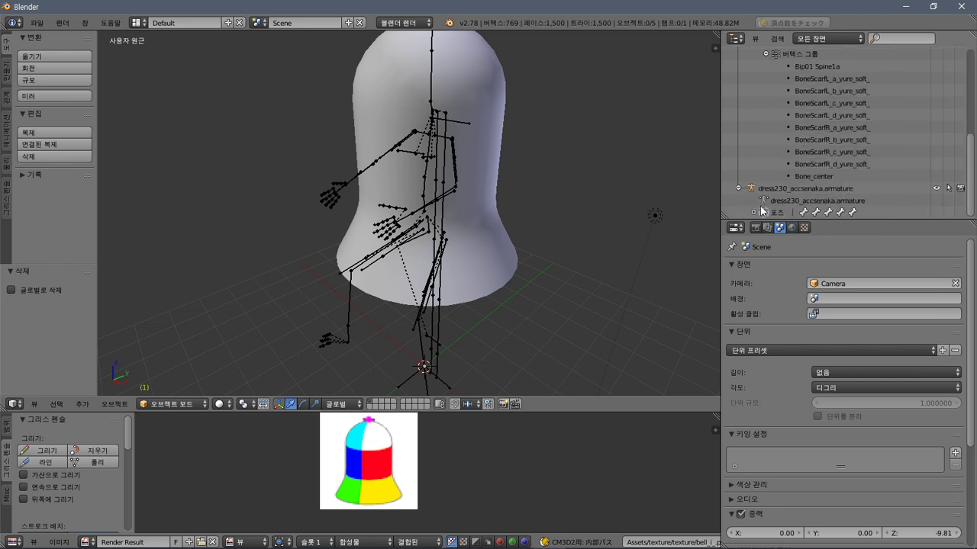
scroll(762, 210, "up", 2)
scroll(766, 204, "up", 3)
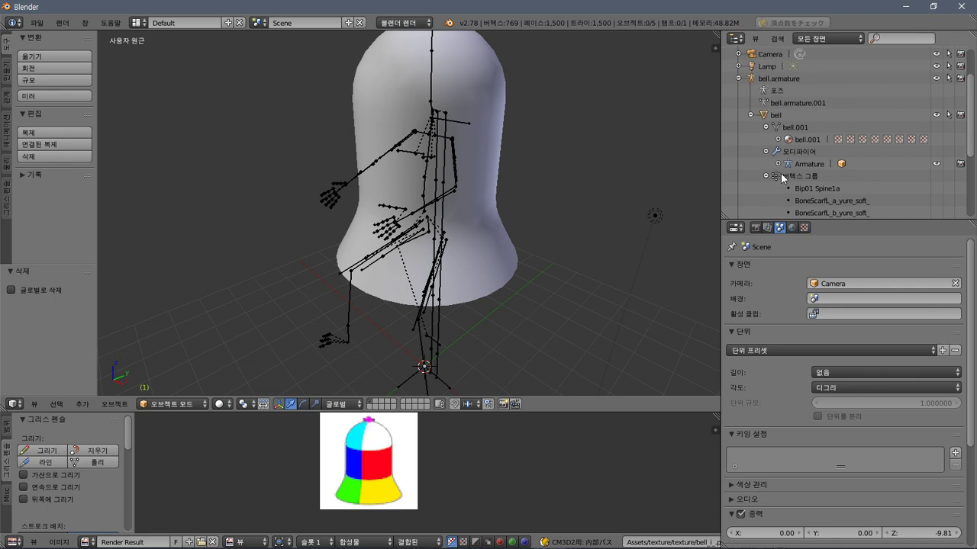
left_click(751, 115)
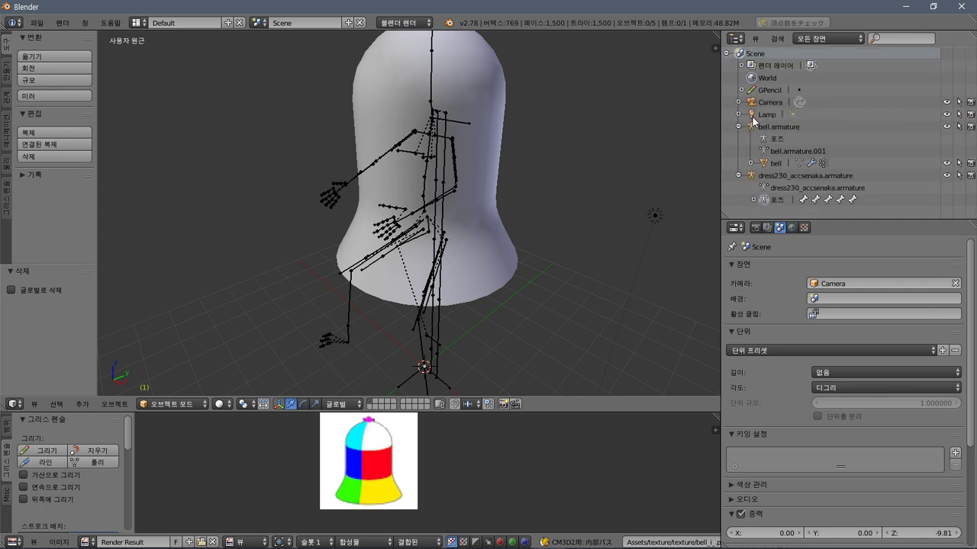
Delete the original bell.armature from the scene, keeping the bell mesh.
left_click(806, 191)
left_click(803, 158)
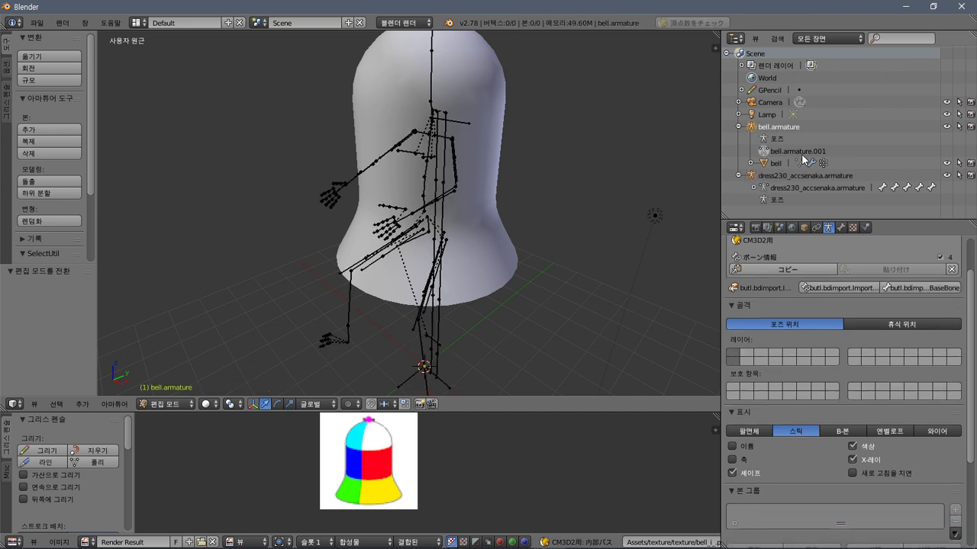
right_click(803, 158)
left_click(803, 155)
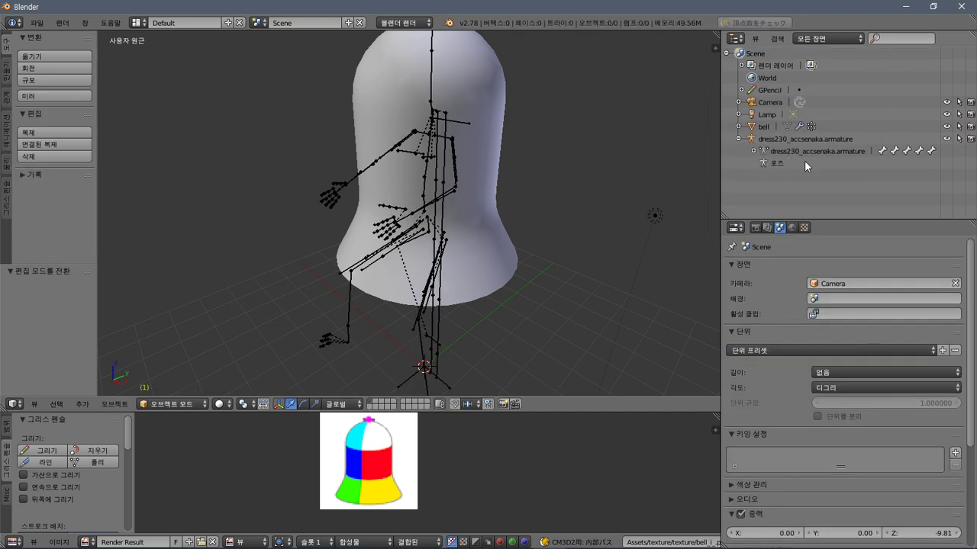
Activate the bell in Weight Paint mode from its vertex groups and collapse its entries in the scene hierarchy.
left_click(738, 127)
left_click(754, 139)
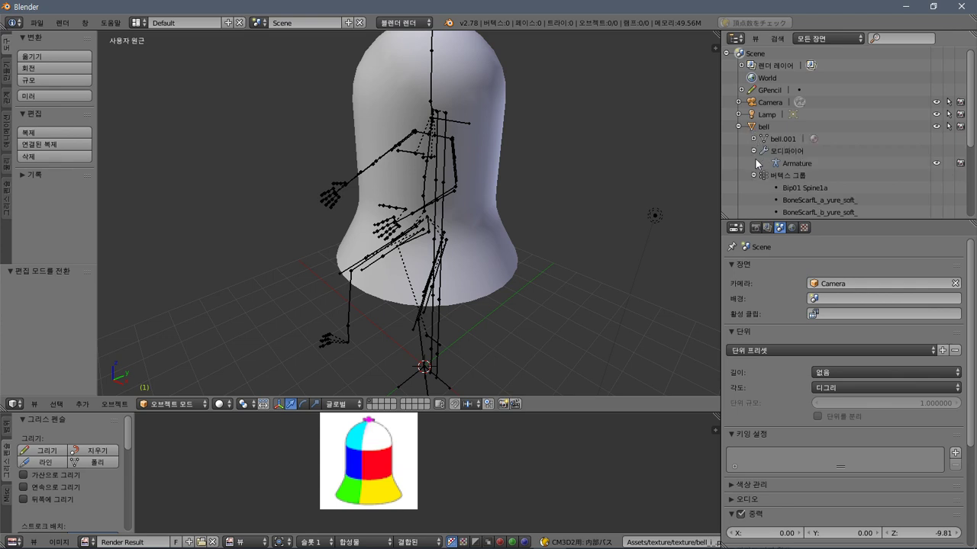
left_click(754, 151)
left_click(762, 162)
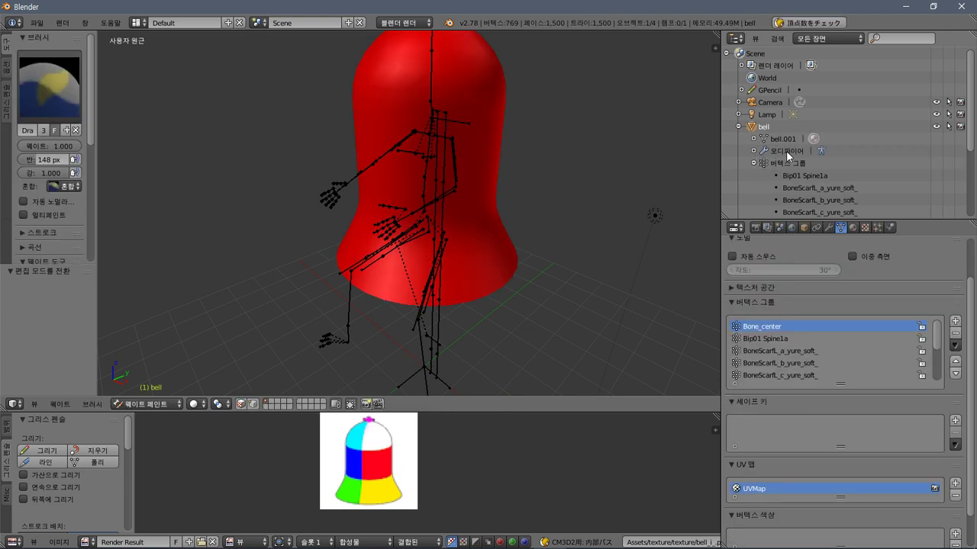
left_click(738, 127)
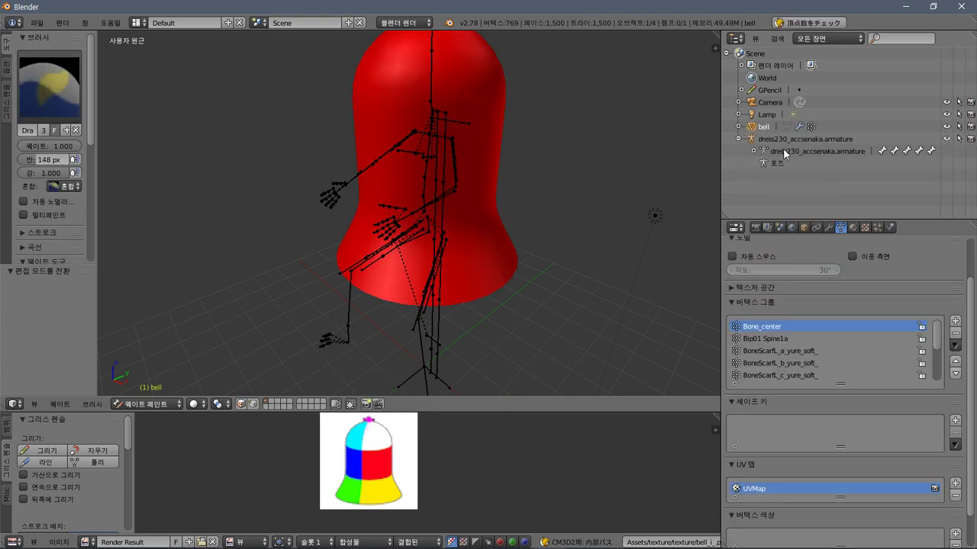
Switch dress230_accsenaka.armature between Edit and Pose Mode, ending in Pose Mode.
left_click(786, 151)
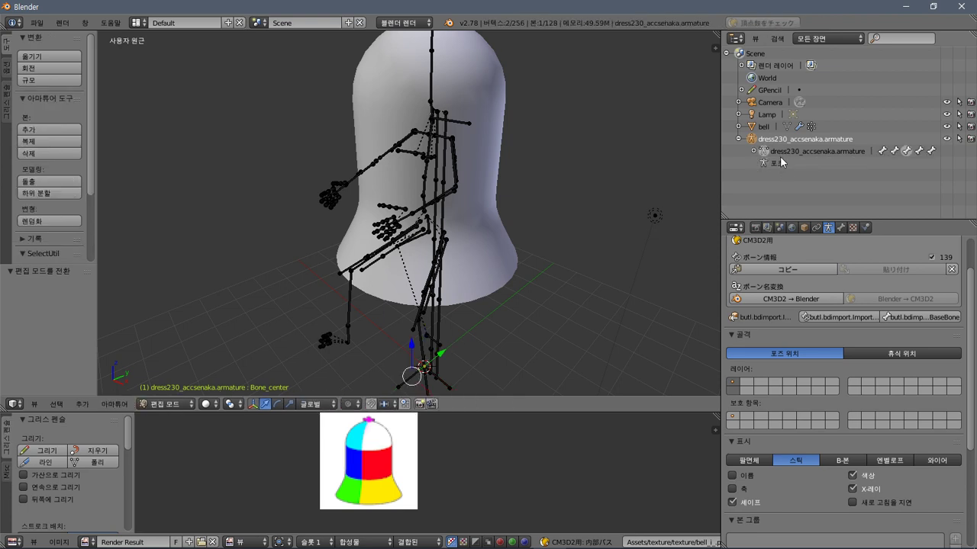
left_click(778, 164)
left_click(786, 151)
left_click(766, 128)
left_click(780, 153)
left_click(769, 163)
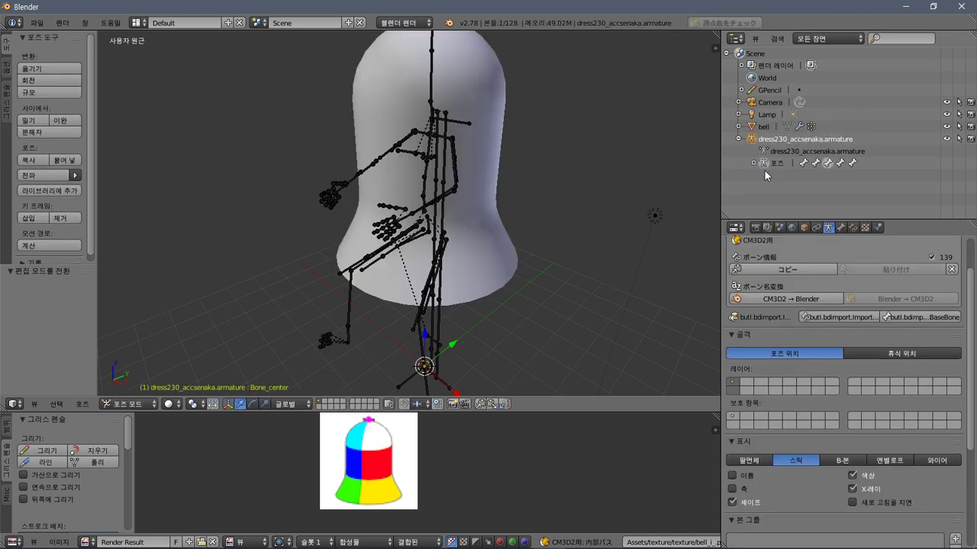
left_click(765, 128)
left_click(767, 152)
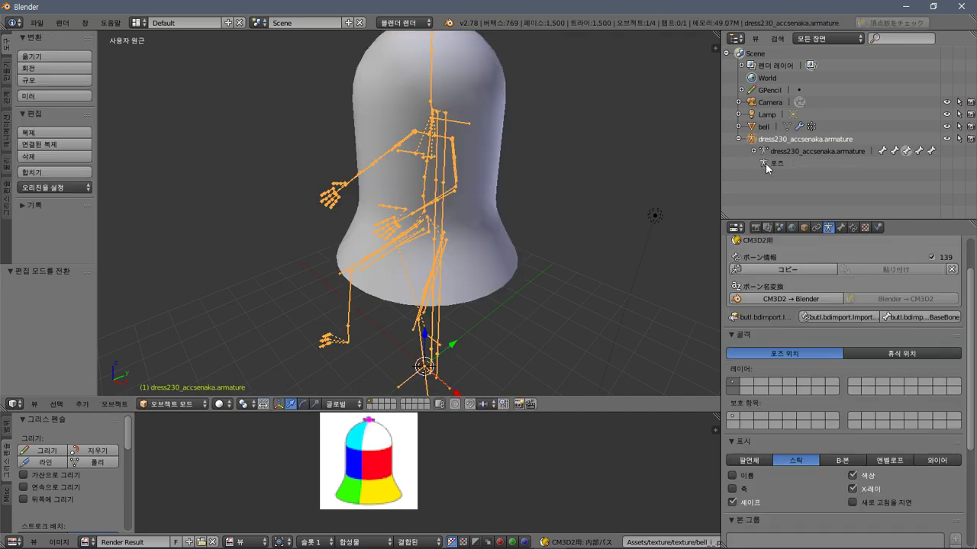
left_click(766, 164)
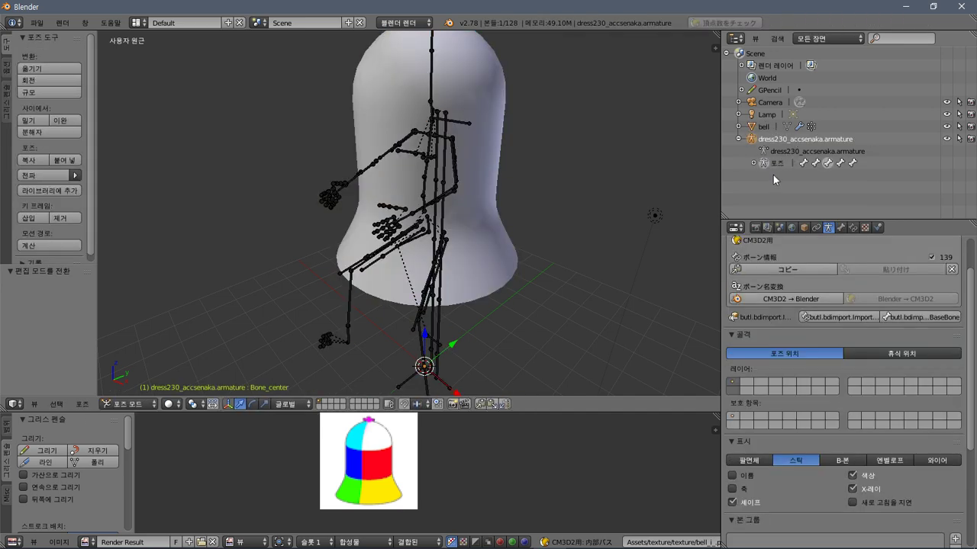
Switch dress230_accsenaka.armature out of Pose Mode into Edit Mode from its entries in the scene hierarchy.
left_click(767, 164)
left_click(764, 165)
left_click(777, 164)
left_click(769, 151)
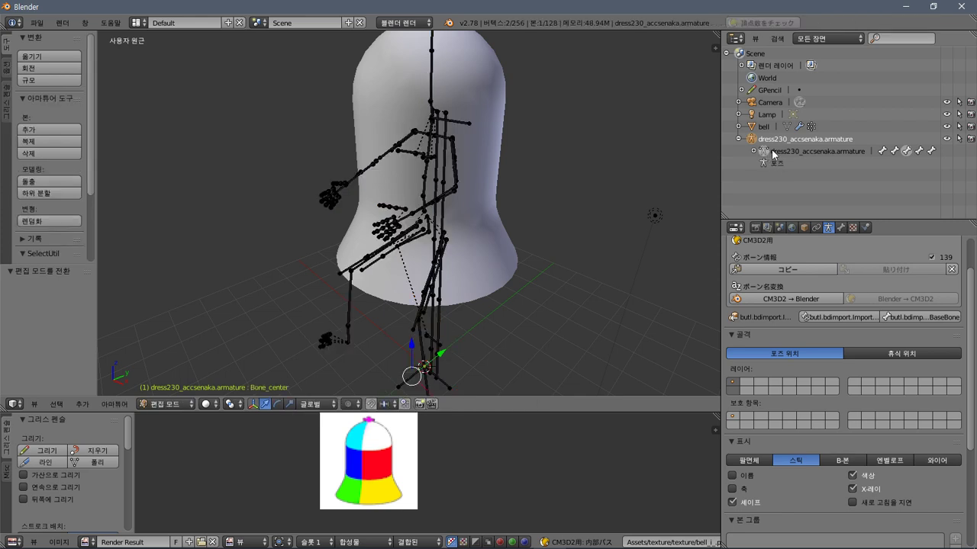
Activate the bell mesh in the scene hierarchy and parent it to dress230_accsenaka.armature with the Object option.
left_click(765, 128)
left_click(739, 126)
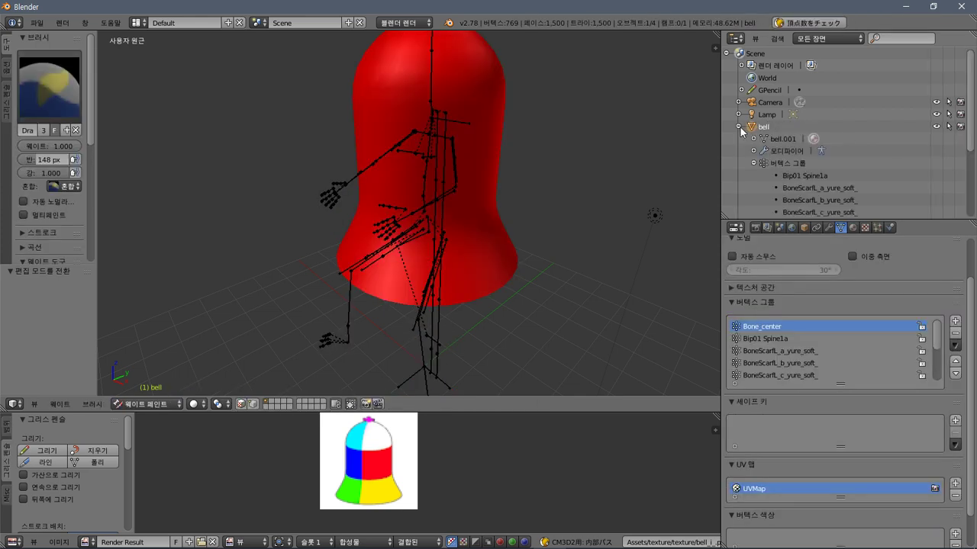
scroll(754, 139, "down", 1)
left_click(754, 138)
left_click(756, 139)
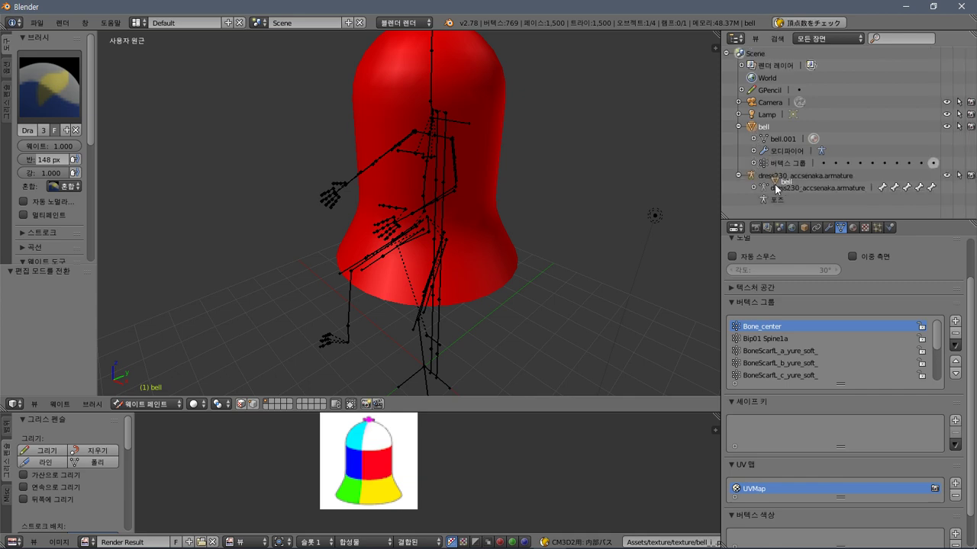
left_click_drag(752, 128, 755, 181)
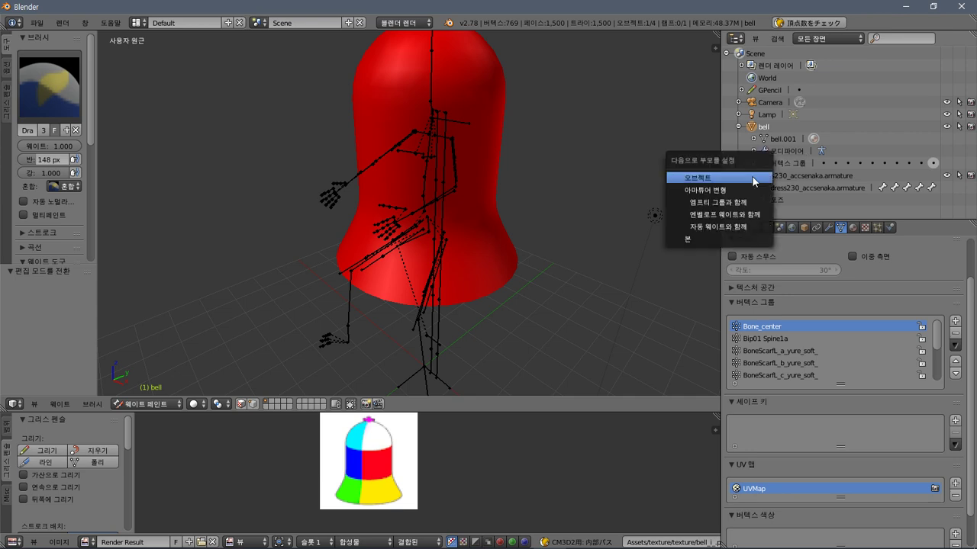
left_click(766, 178)
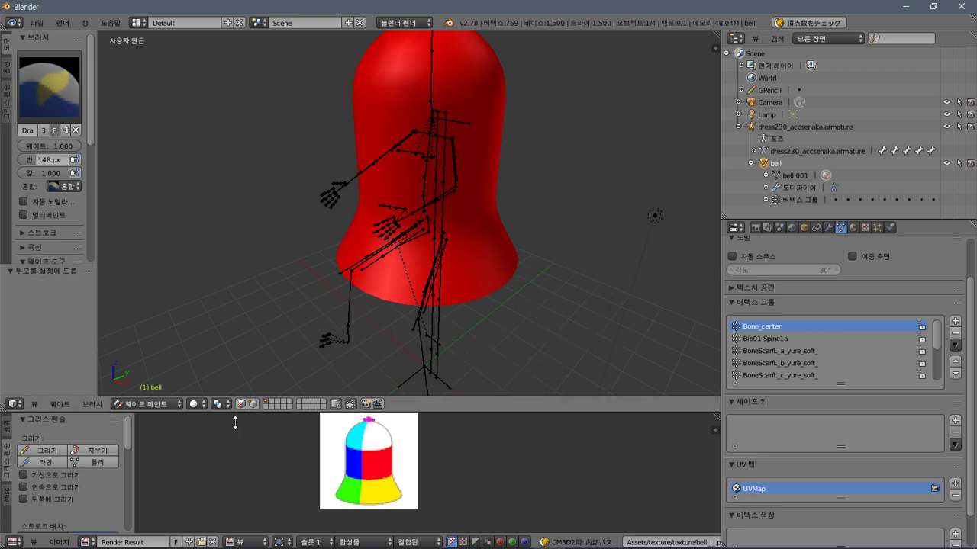
Put dress230_accsenaka.armature in Pose Mode and reselect the bell for weight painting.
key("ctrl+Tab")
right_click(445, 387)
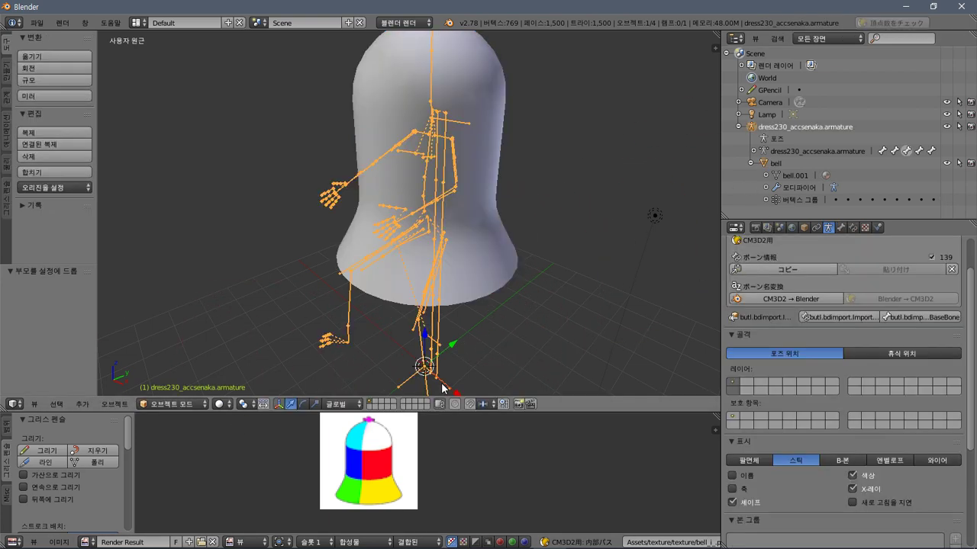
left_click(182, 409)
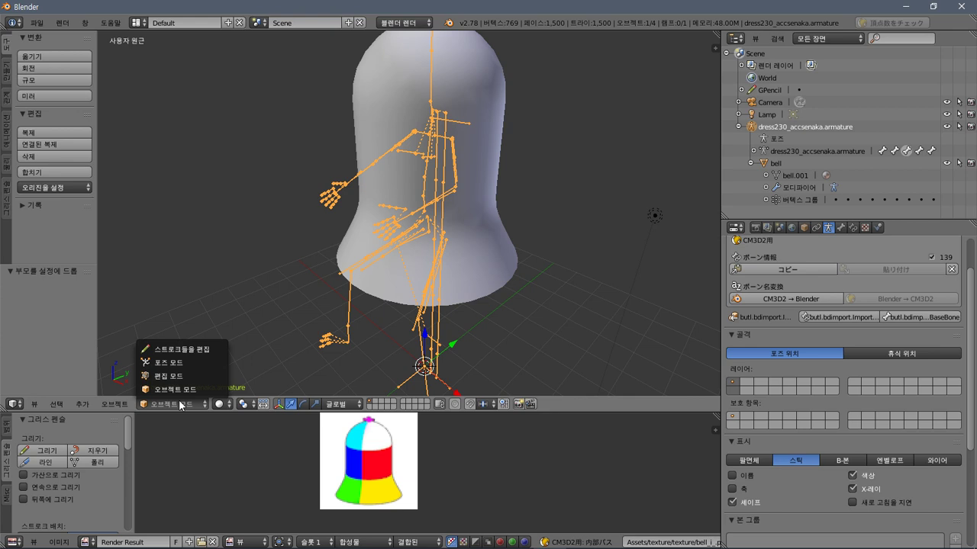
left_click(194, 362)
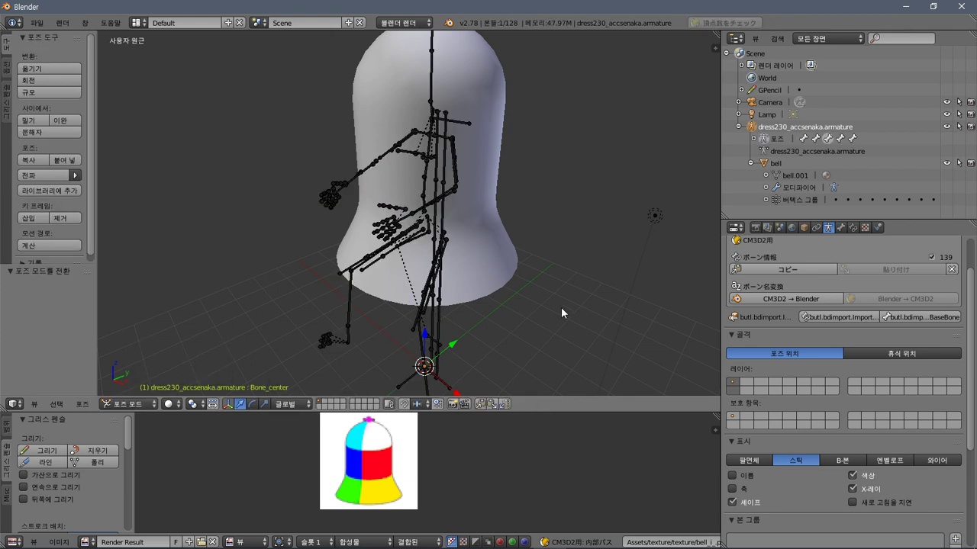
right_click(513, 251)
key("ctrl+Tab")
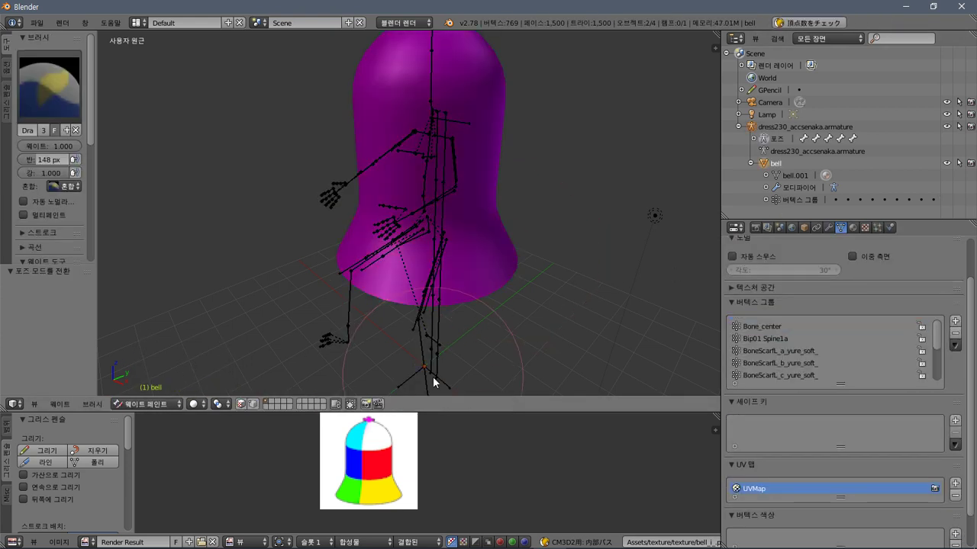
Try to paint weights on the bell mesh and view it together with the skeleton.
left_click(459, 242)
mouse_move(403, 273)
middle_mouse_down()
mouse_move(425, 290)
mouse_move(442, 280)
mouse_move(388, 267)
middle_mouse_up()
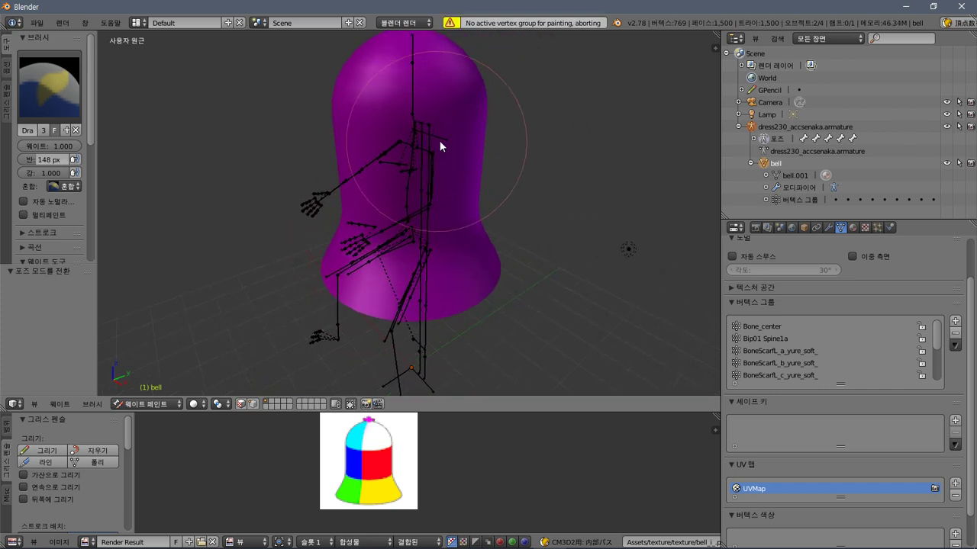
scroll(486, 218, "down", 2)
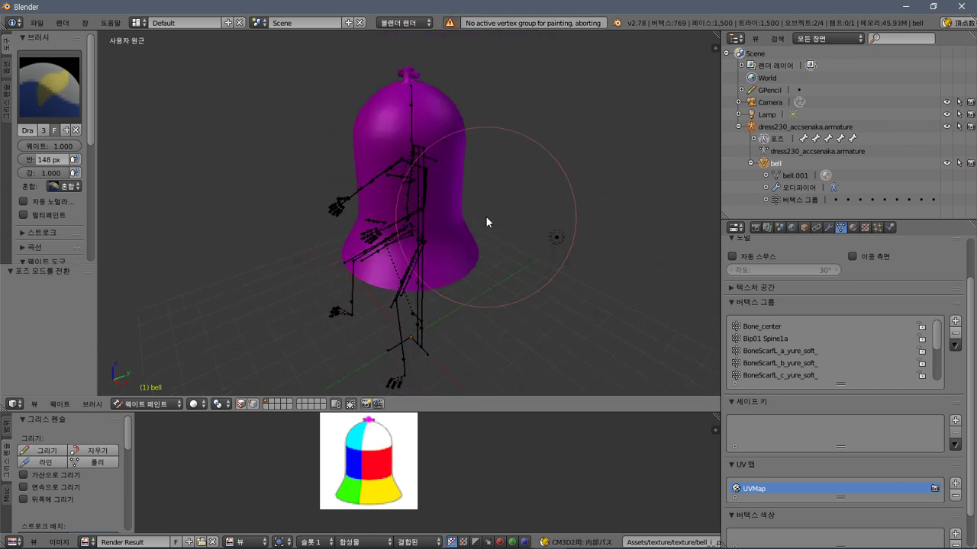
scroll(485, 216, "up", 3)
scroll(483, 215, "down", 3)
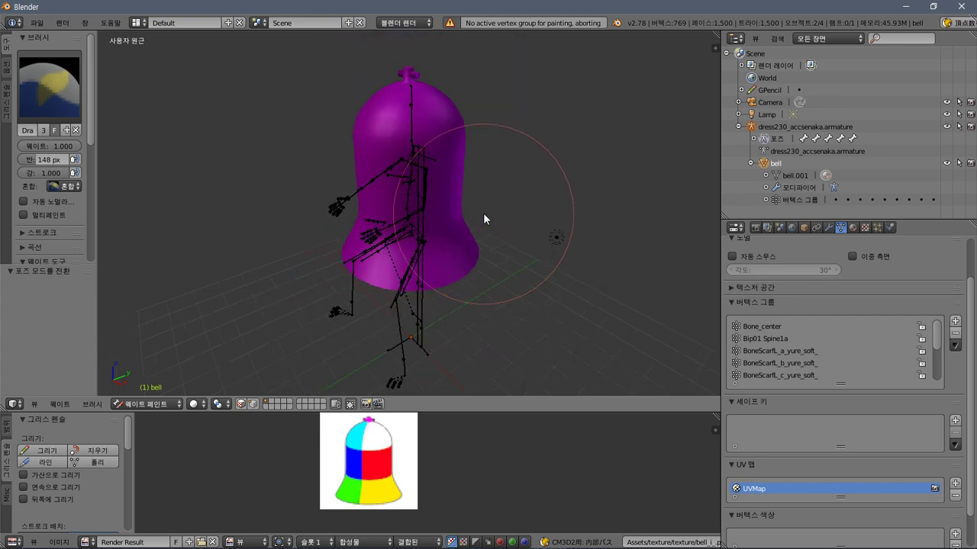
scroll(483, 213, "up", 2)
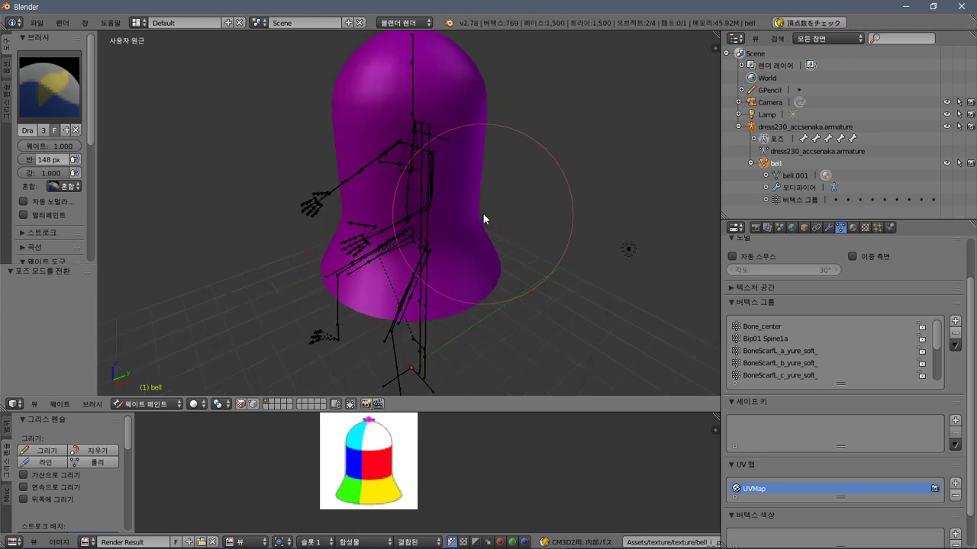
Step back and forth through the undo history to reverse the mode changes and the bell's parenting.
key("ctrl+z")
key("ctrl+z")
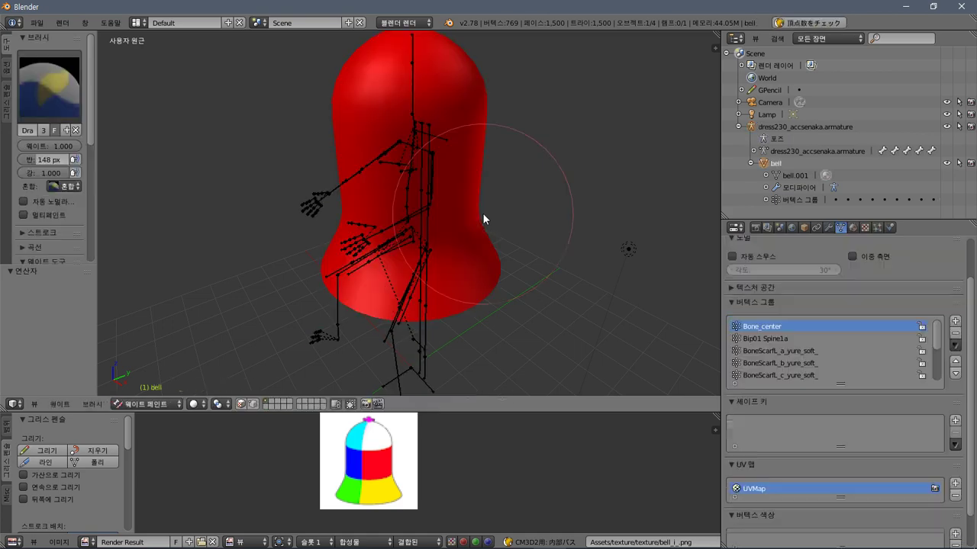
key("ctrl+shift+z")
key("ctrl+shift+z")
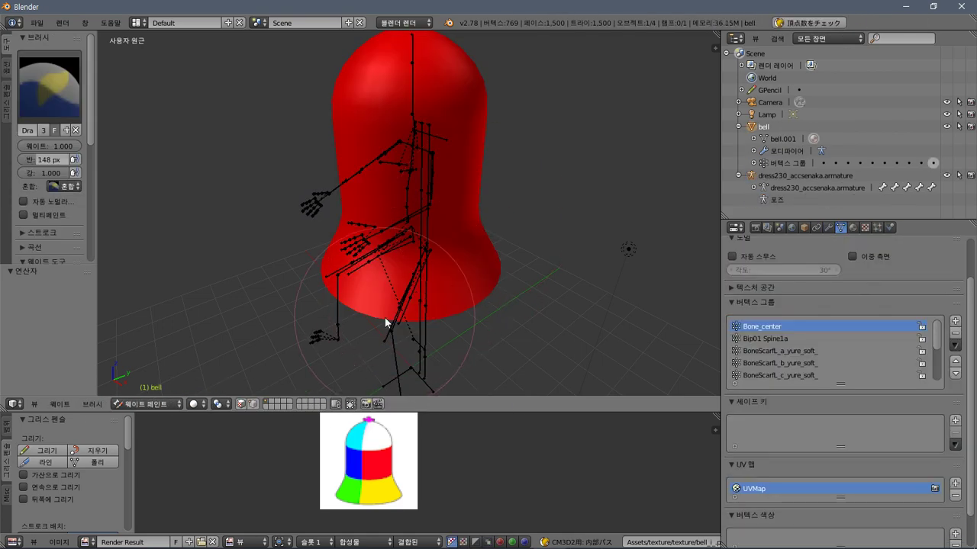
key("ctrl+z")
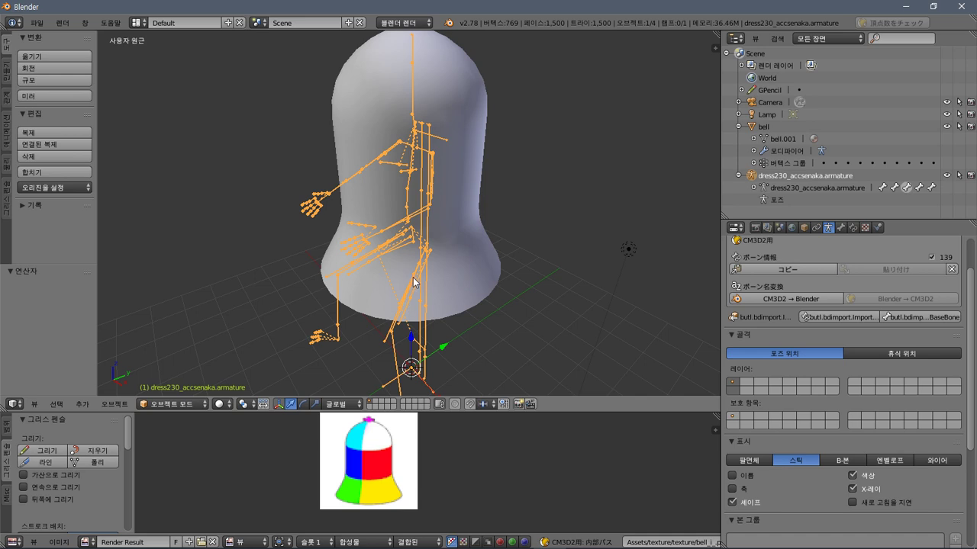
key("ctrl+shift+z")
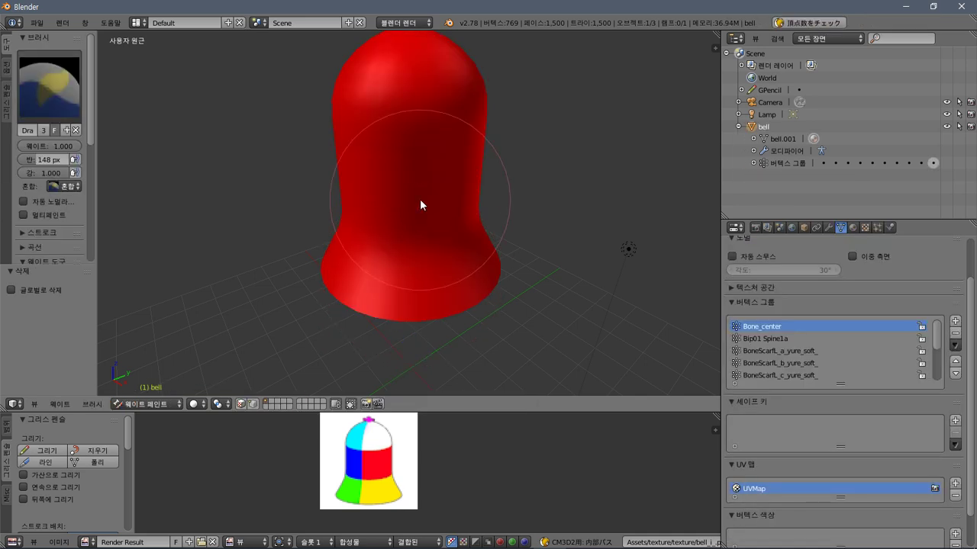
Return the bell to Object Mode and delete it from the scene.
left_click(147, 406)
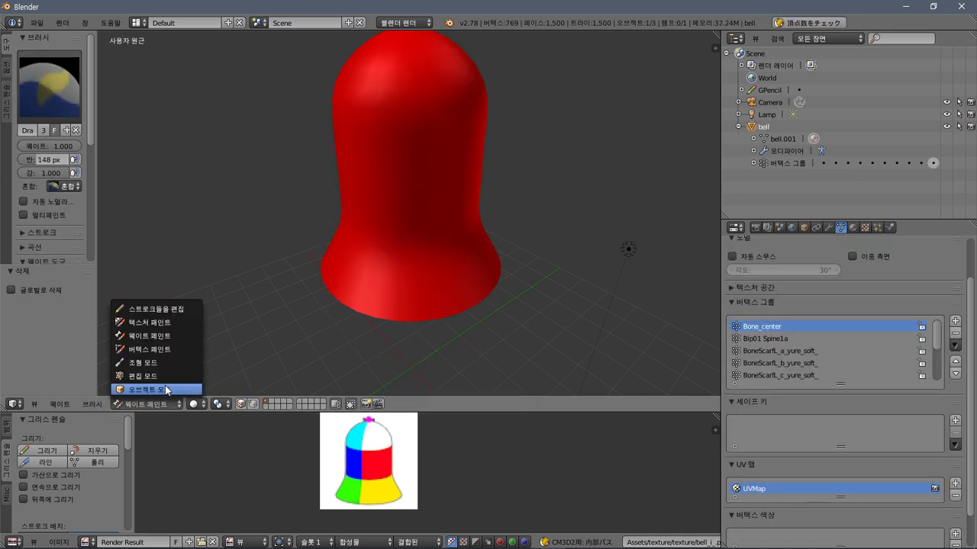
left_click(165, 387)
key("Delete")
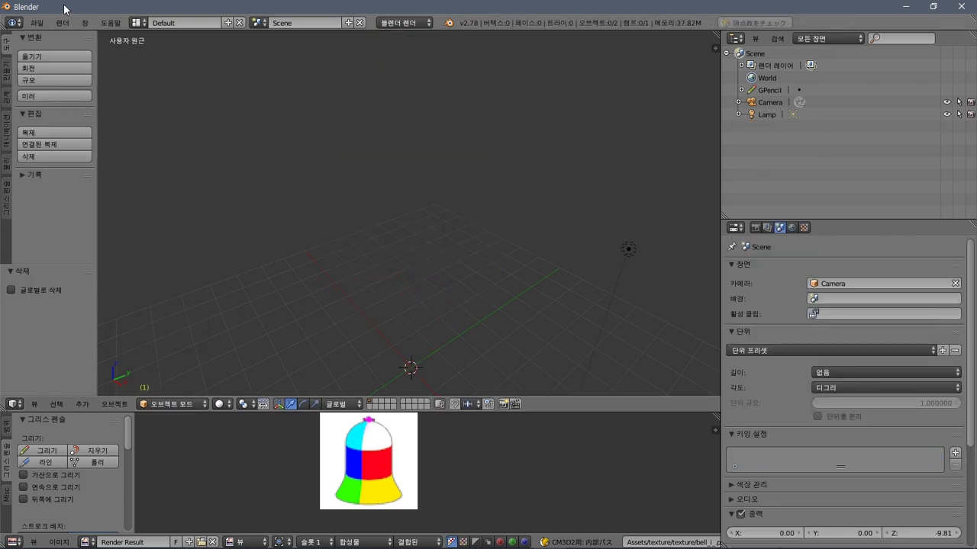
Import dress230_accsenaka.model from the bell mod folder as a CM3D2 model.
left_click(36, 22)
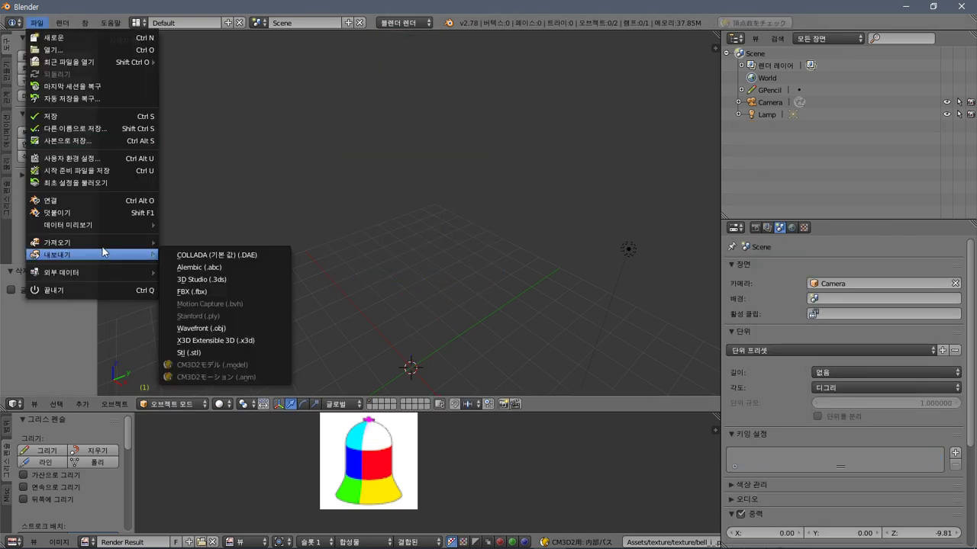
mouse_move(98, 241)
left_click(217, 365)
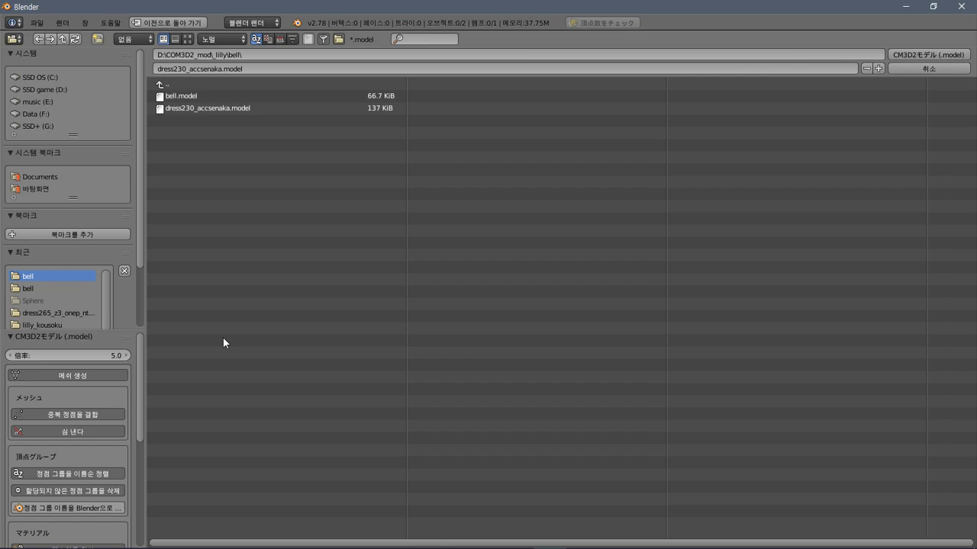
double_click(197, 107)
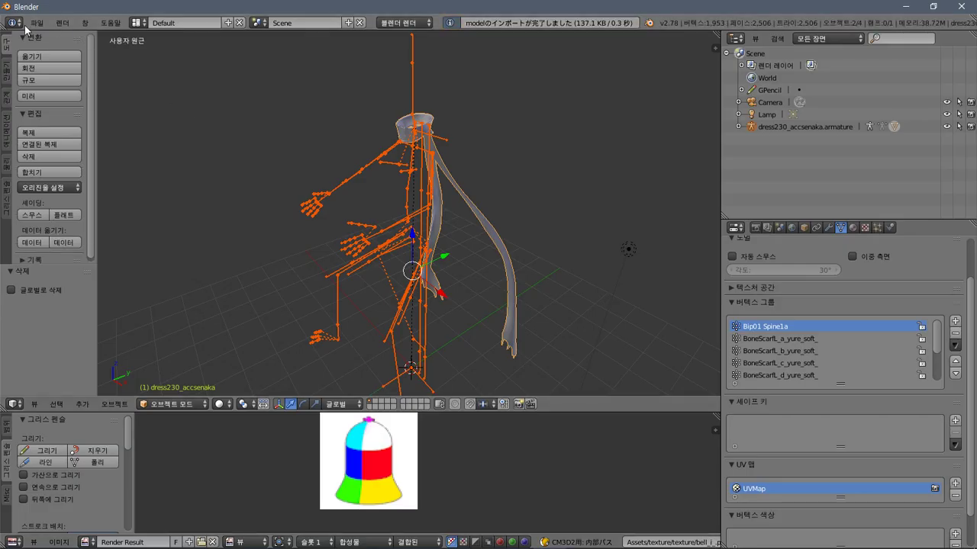
Import bell.model from the same folder as a CM3D2 model alongside the official accessory.
left_click(31, 24)
left_click(77, 272)
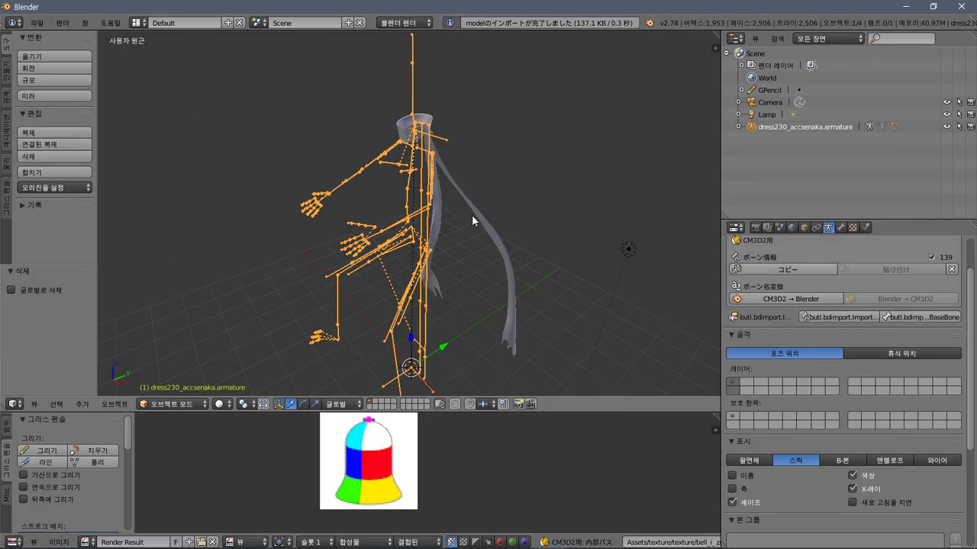
right_click(479, 220)
left_click(37, 23)
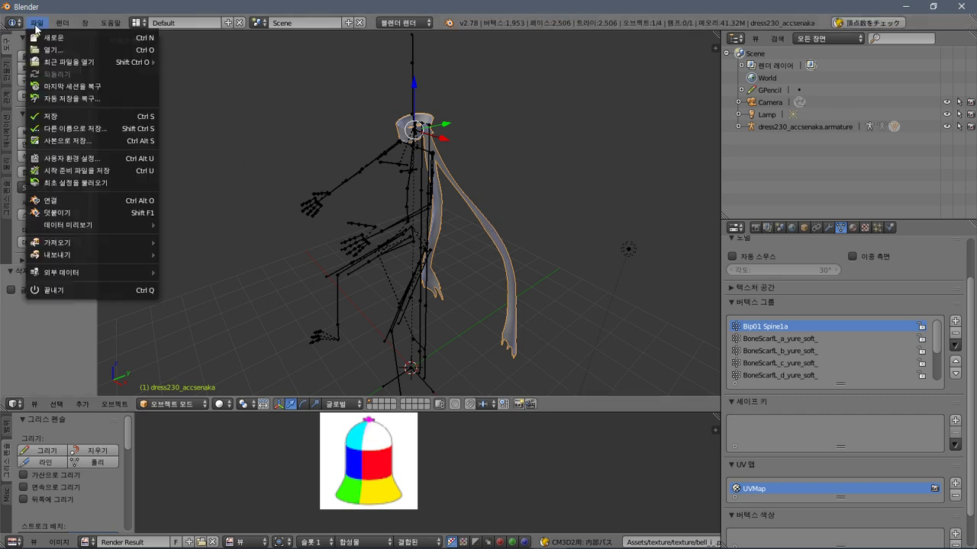
mouse_move(99, 254)
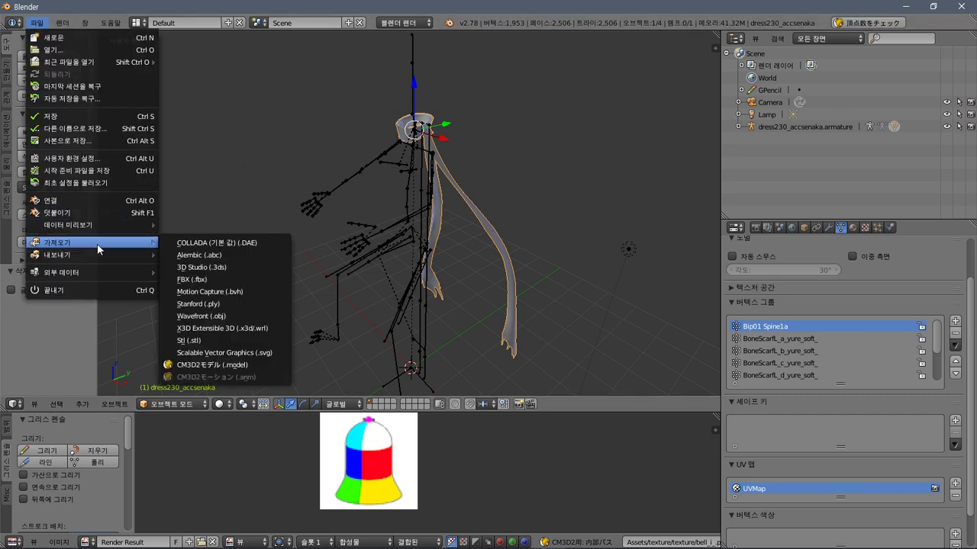
left_click(205, 361)
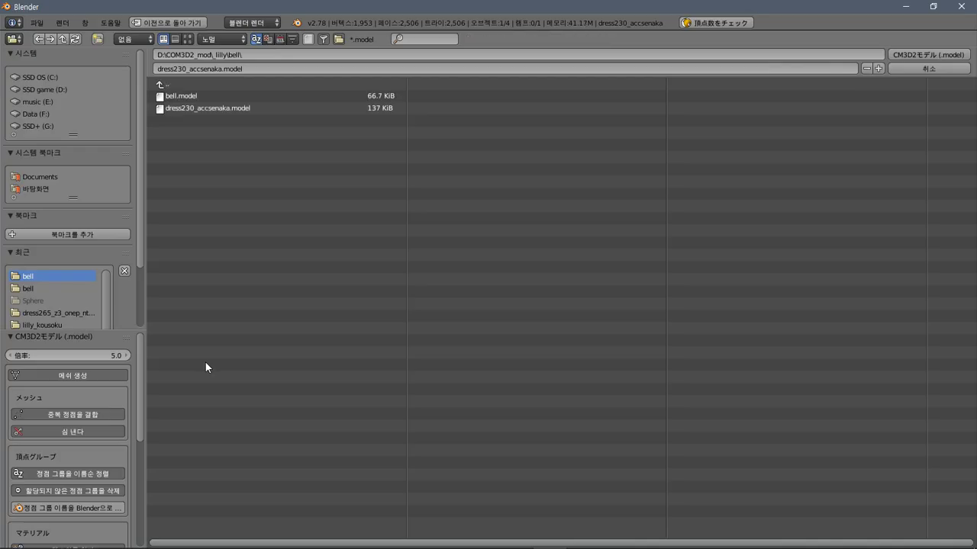
double_click(185, 93)
Delete the dress230_accsenaka scarf mesh from the scene, keeping its armature.
right_click(509, 287)
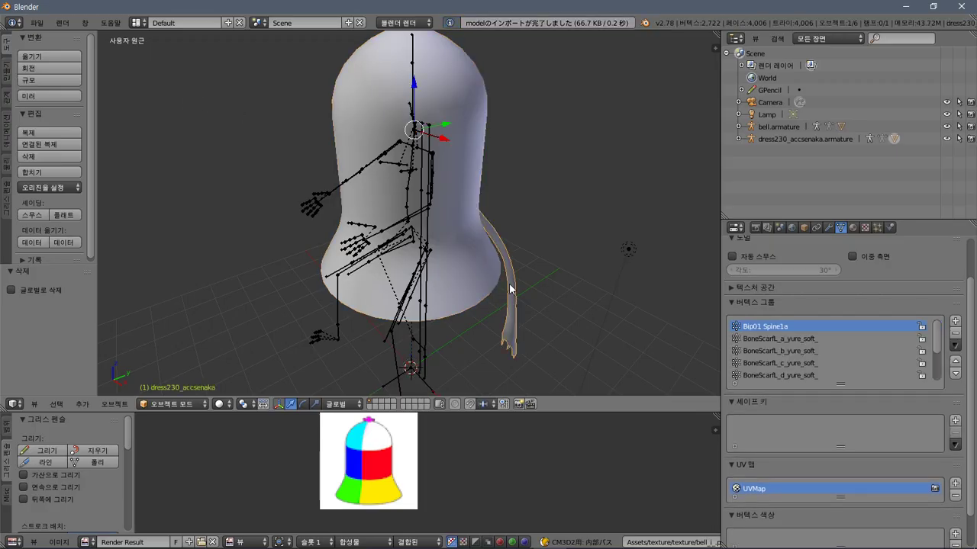
middle_click_drag(509, 289, 488, 248)
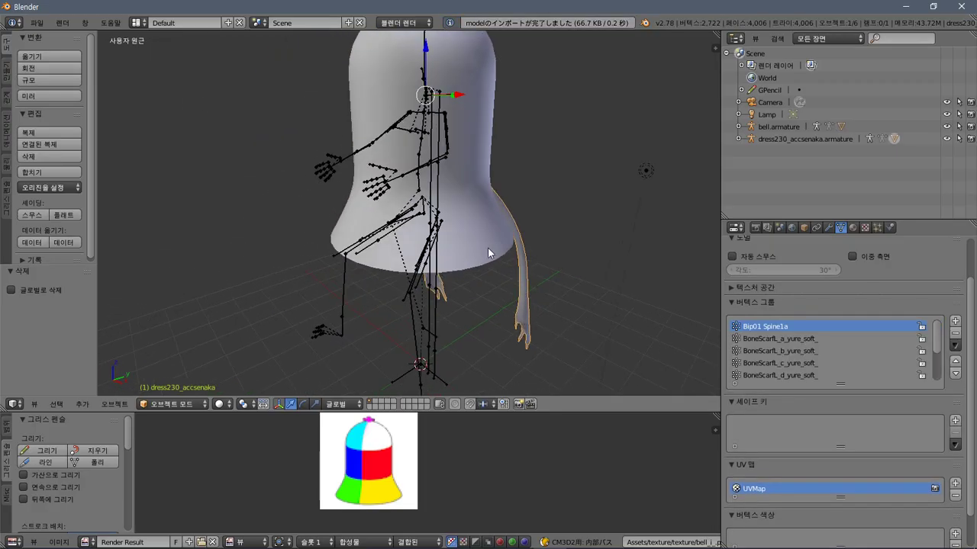
right_click(477, 258)
right_click(428, 330)
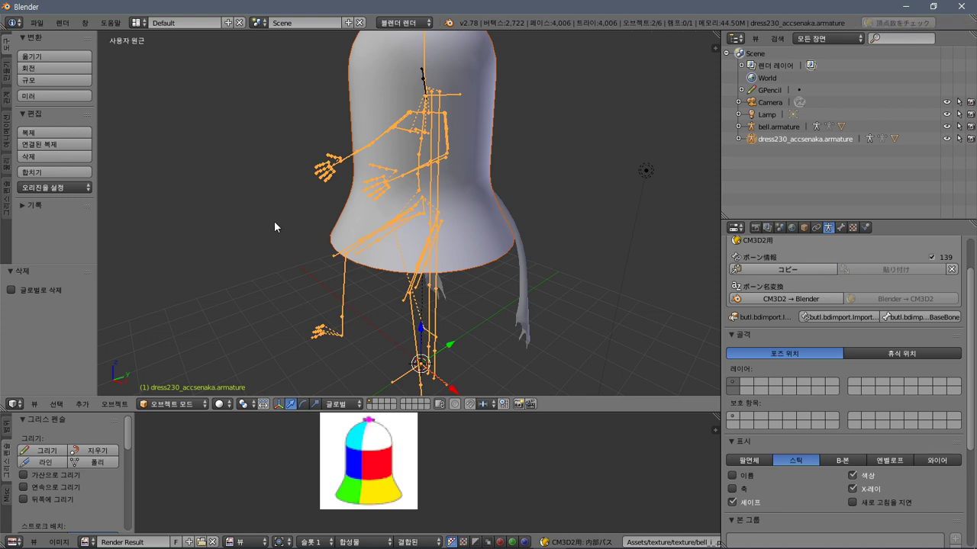
middle_click_drag(238, 203, 246, 229)
right_click(479, 333)
key("x")
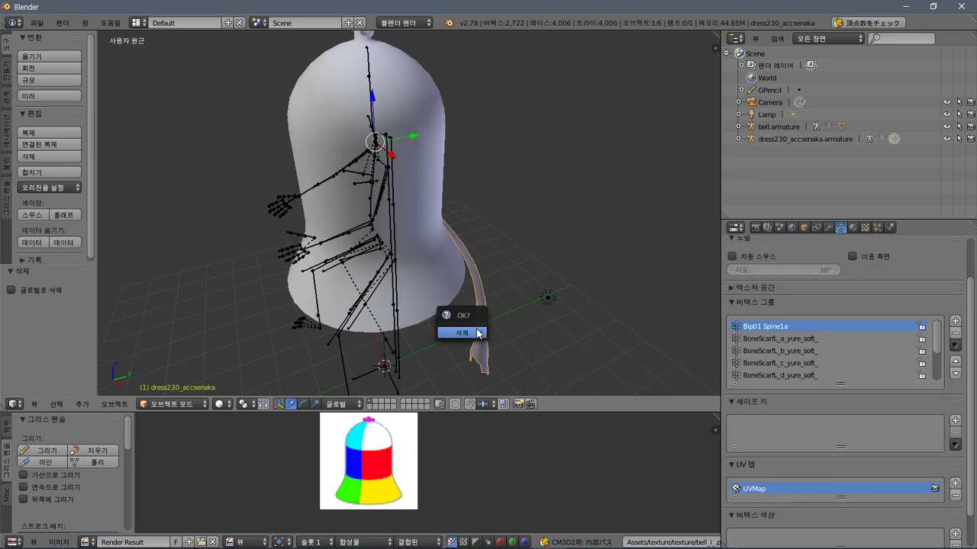
left_click(479, 333)
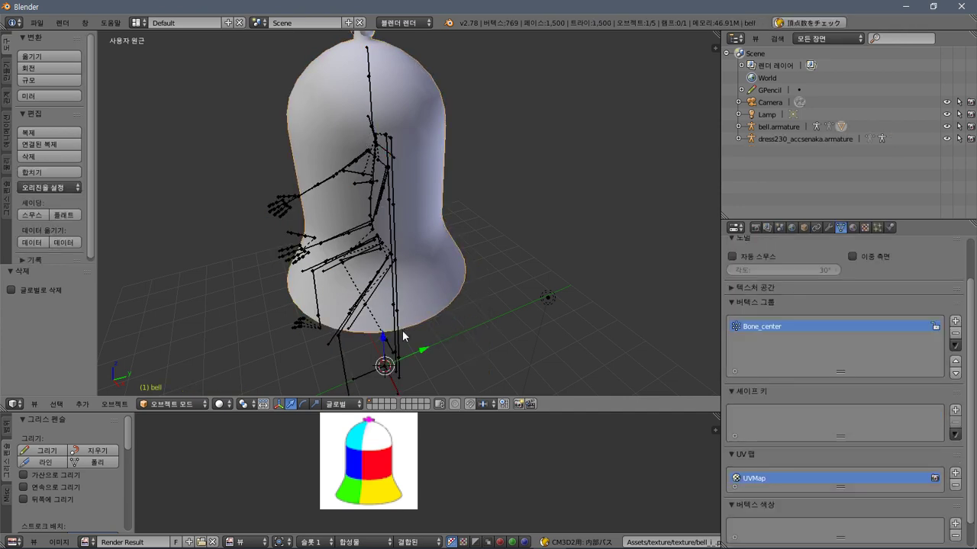
Expand bell.armature and dress230_accsenaka.armature in the scene hierarchy and put both armatures in Pose Mode.
left_click(779, 127)
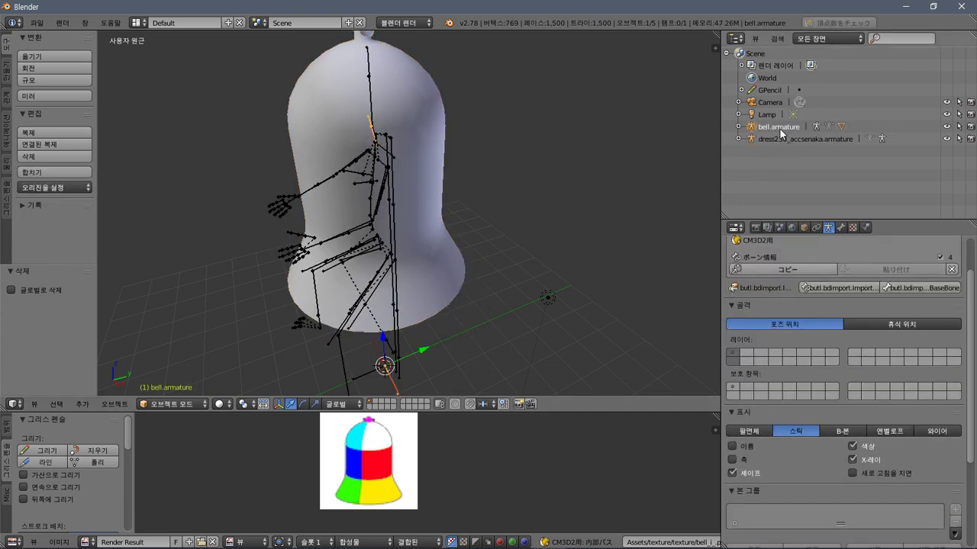
left_click(738, 126)
left_click(739, 175)
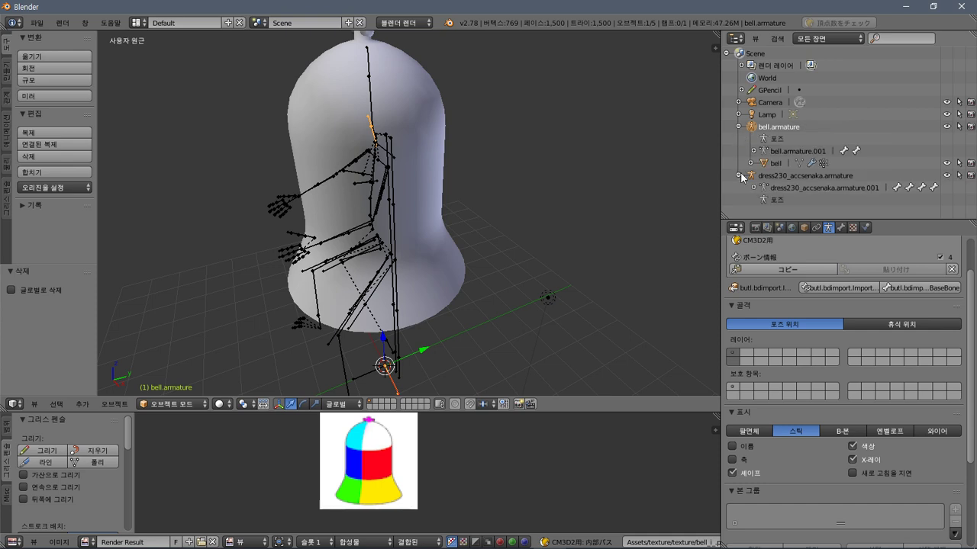
left_click(780, 199)
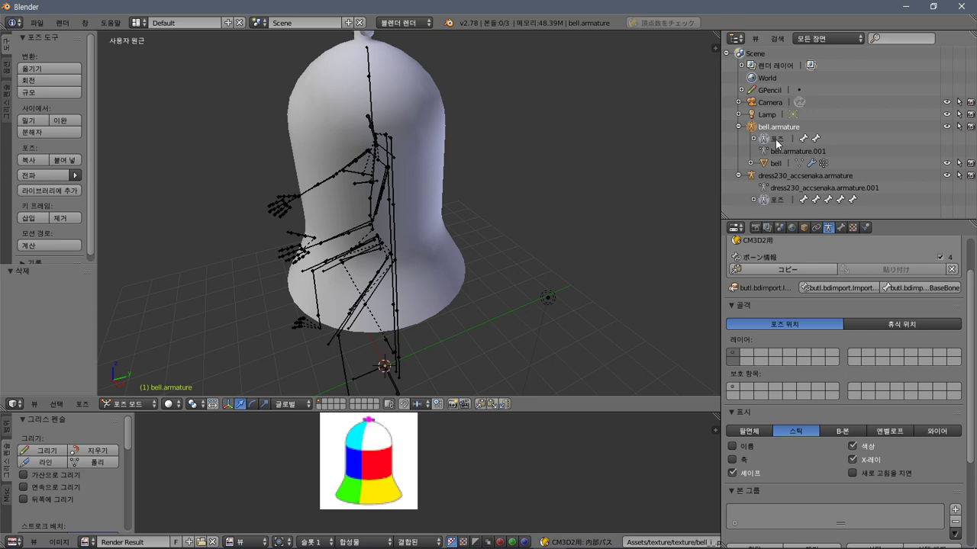
right_click(776, 144)
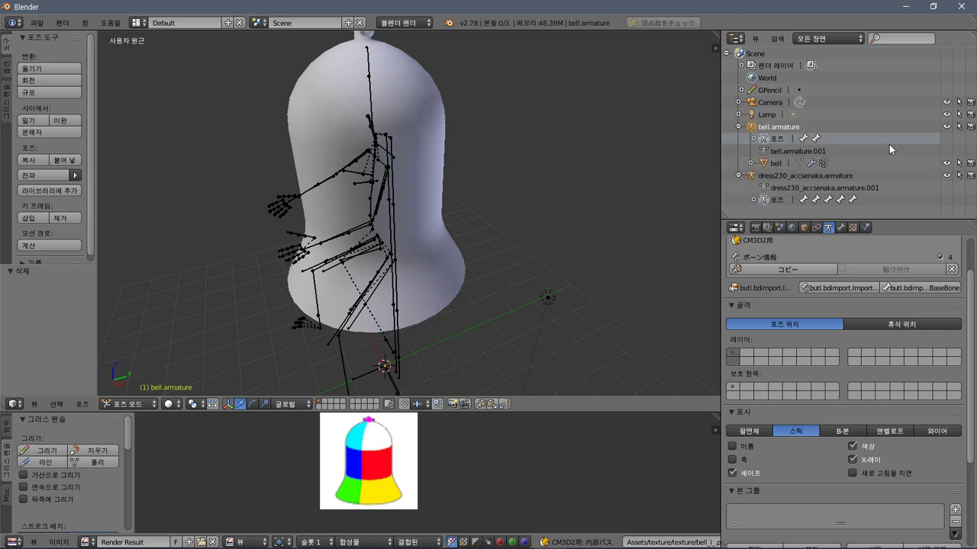
Delete the bell.armature.001 armature data from the scene hierarchy.
left_click(803, 152)
right_click(780, 153)
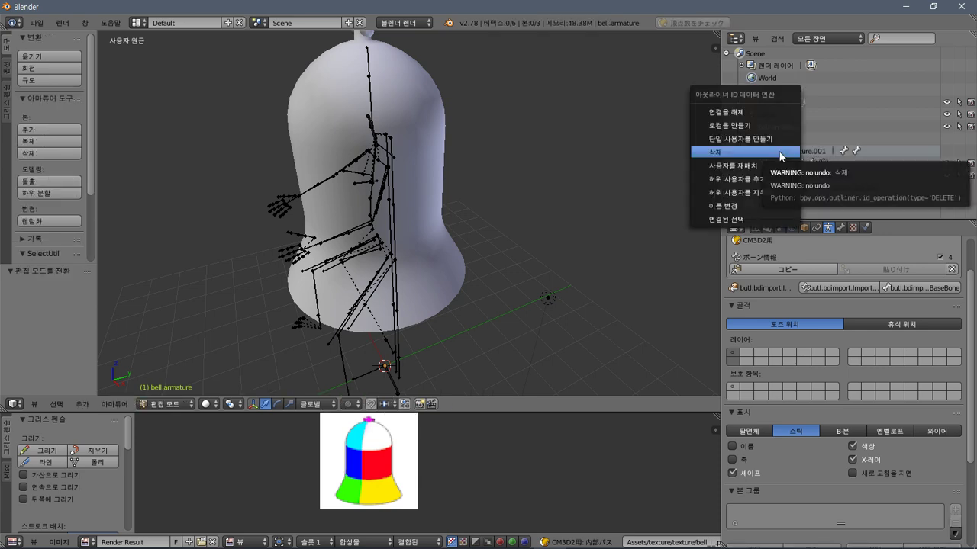
left_click(780, 154)
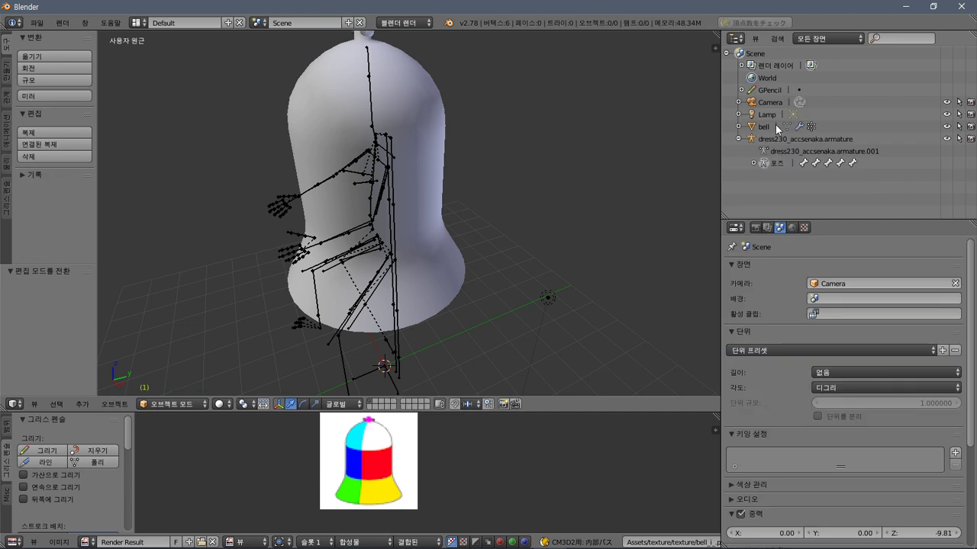
Try to join the bell mesh and dress230_accsenaka.armature in Object Mode, and expand the bell object in the scene hierarchy.
key("ctrl+Tab")
right_click(338, 336)
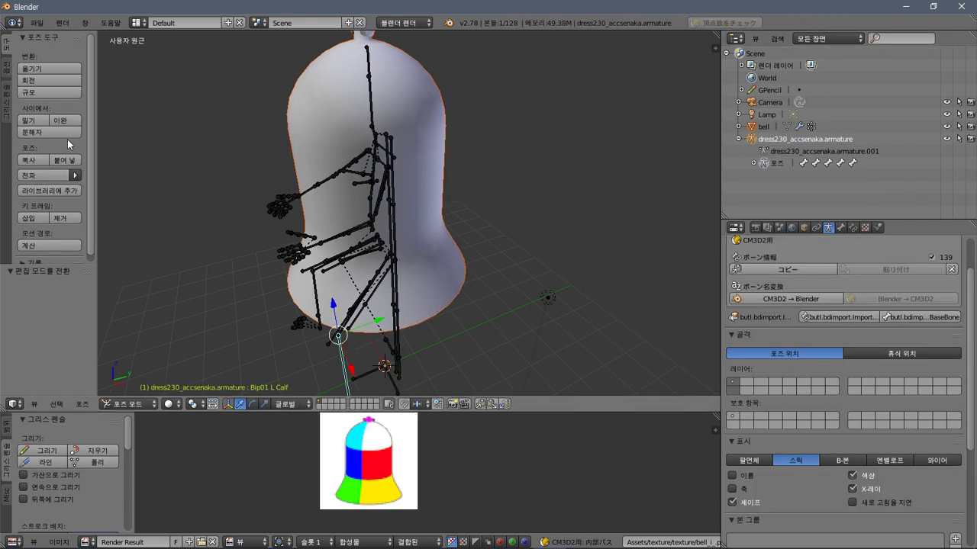
left_click(128, 403)
left_click(138, 394)
right_click(427, 256)
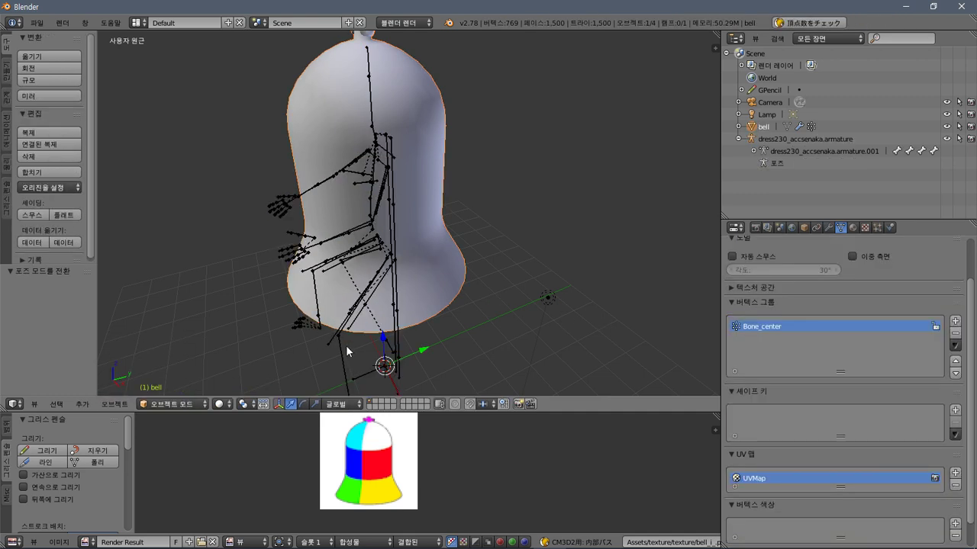
right_click(339, 344, "shift")
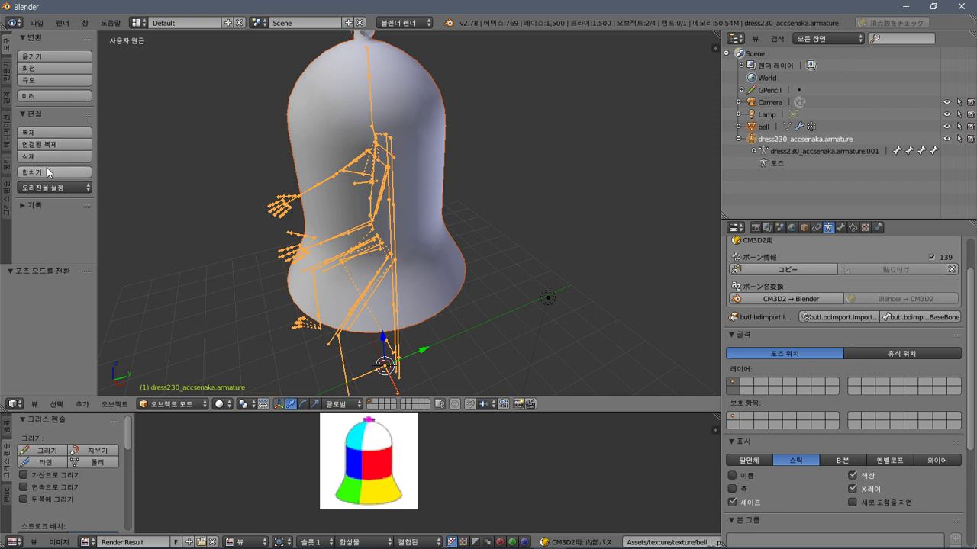
middle_click_drag(592, 195, 631, 186)
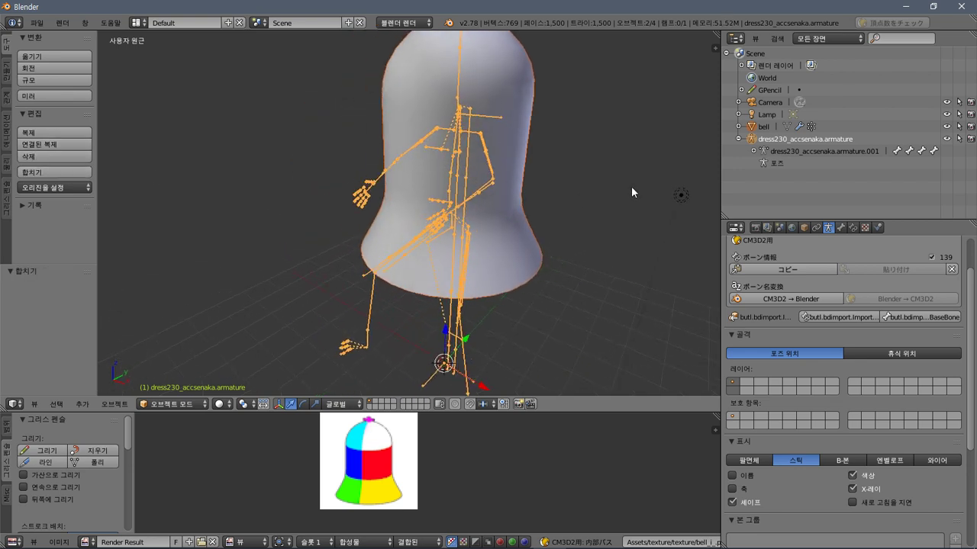
left_click(762, 128)
left_click(739, 127)
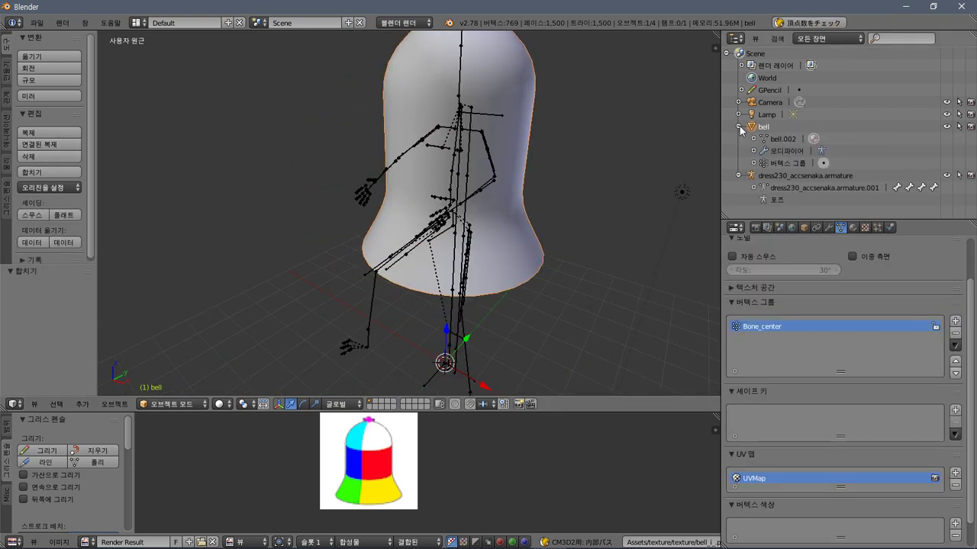
Undo the join attempt and the deletions of the bell armature and the scarf mesh.
key("ctrl+z")
key("ctrl+shift+z")
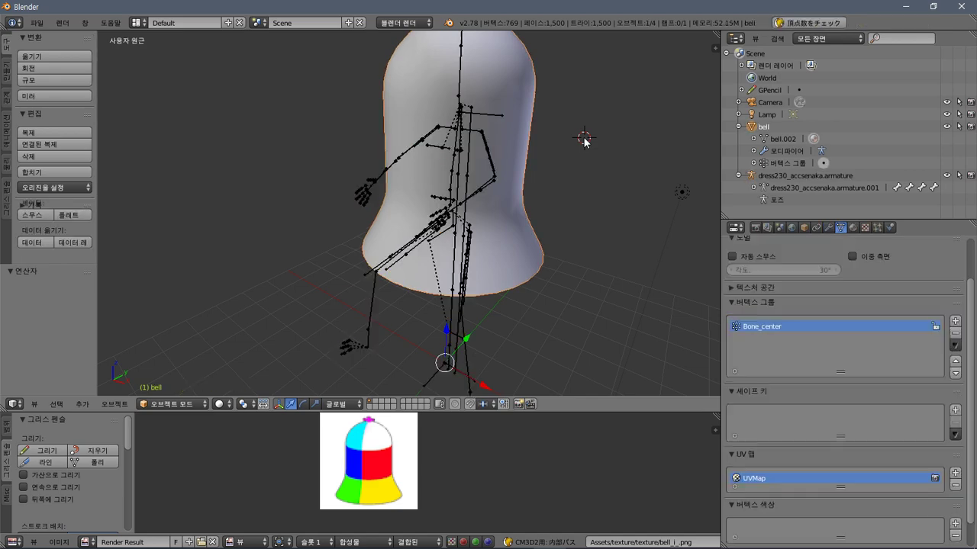
key("ctrl+z")
key("ctrl+Tab")
key("ctrl+z")
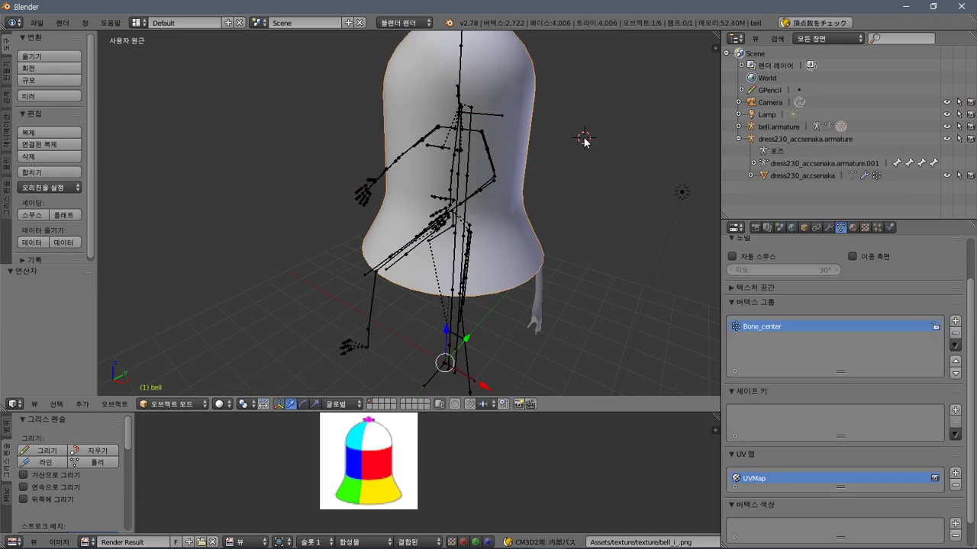
Reparent the bell mesh from bell.armature to dress230_accsenaka.armature using the Object parent type.
left_click(738, 127)
scroll(744, 130, "down", 2)
left_click(751, 127)
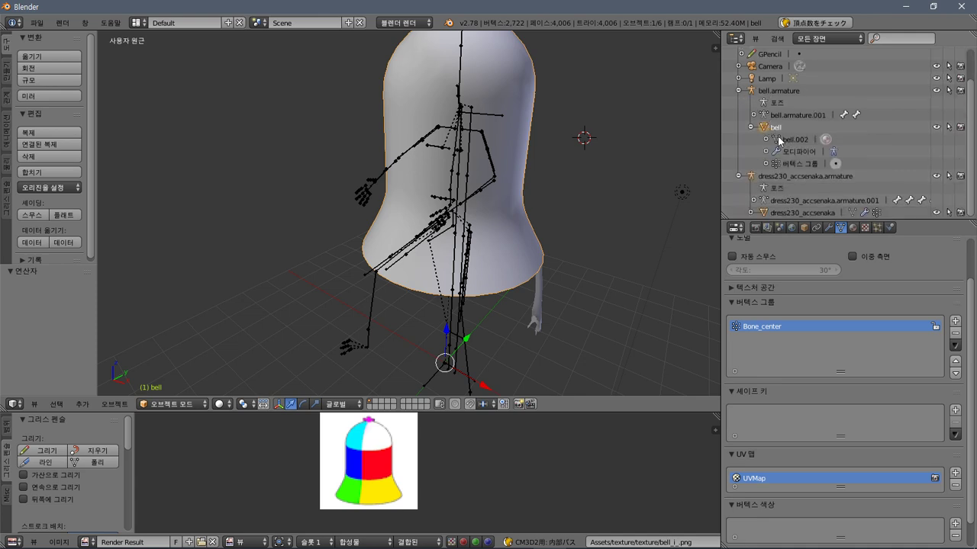
left_click_drag(765, 187, 769, 180)
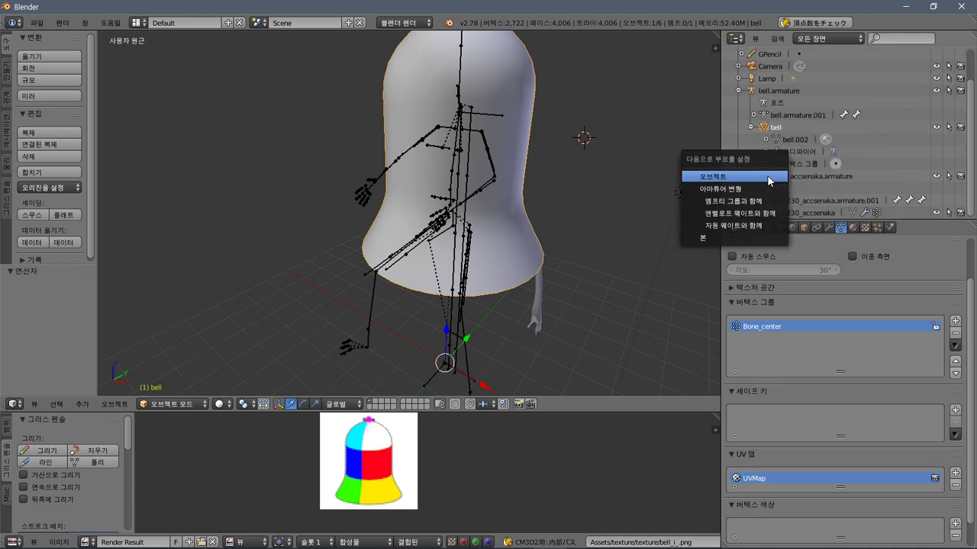
left_click(767, 177)
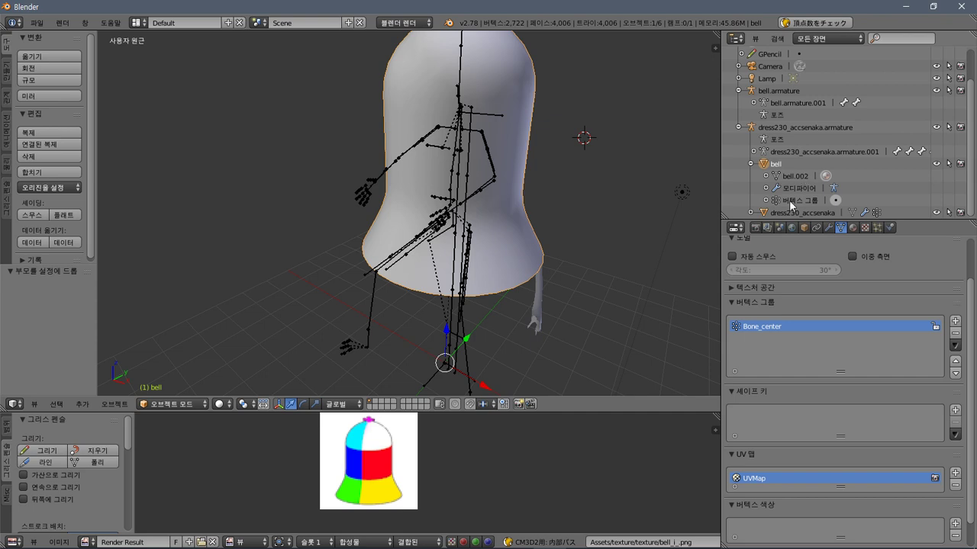
Delete the dress230_accsenaka scarf mesh, keeping its armature.
left_click(784, 215)
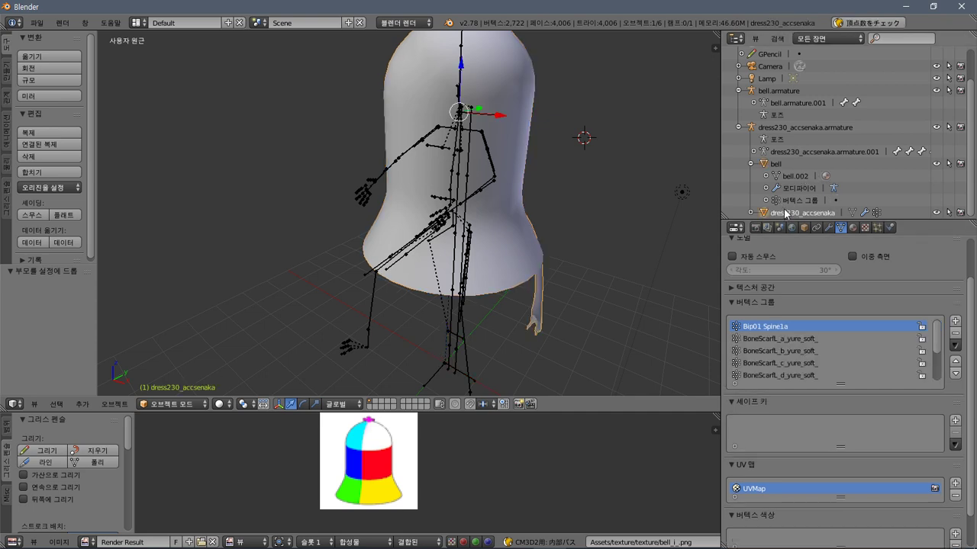
key("x")
left_click(534, 300)
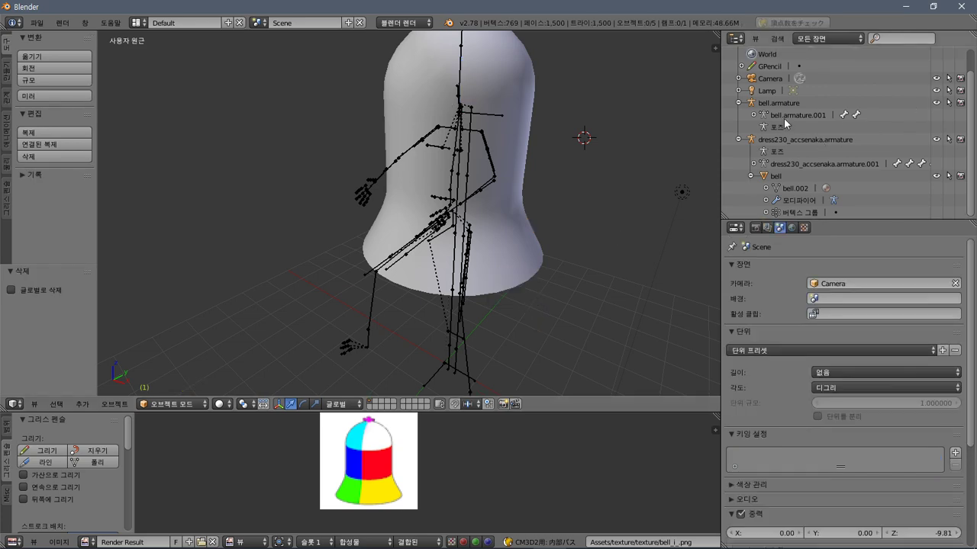
Delete the bell.armature object from the scene hierarchy.
left_click(772, 105)
right_click(770, 105)
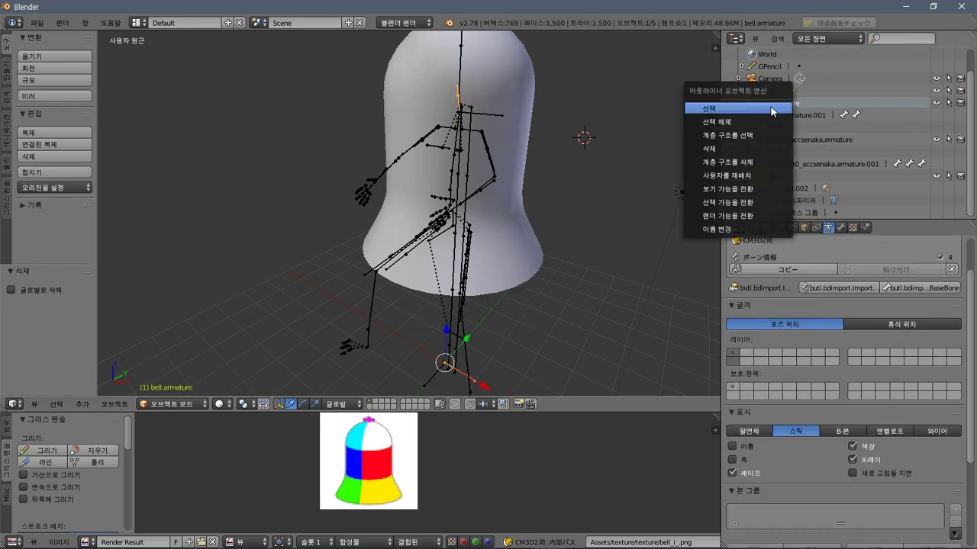
left_click(766, 152)
Remove the Bone_center vertex group from the bell mesh.
mouse_move(612, 177)
middle_mouse_down()
mouse_move(563, 191)
mouse_move(602, 178)
middle_mouse_up()
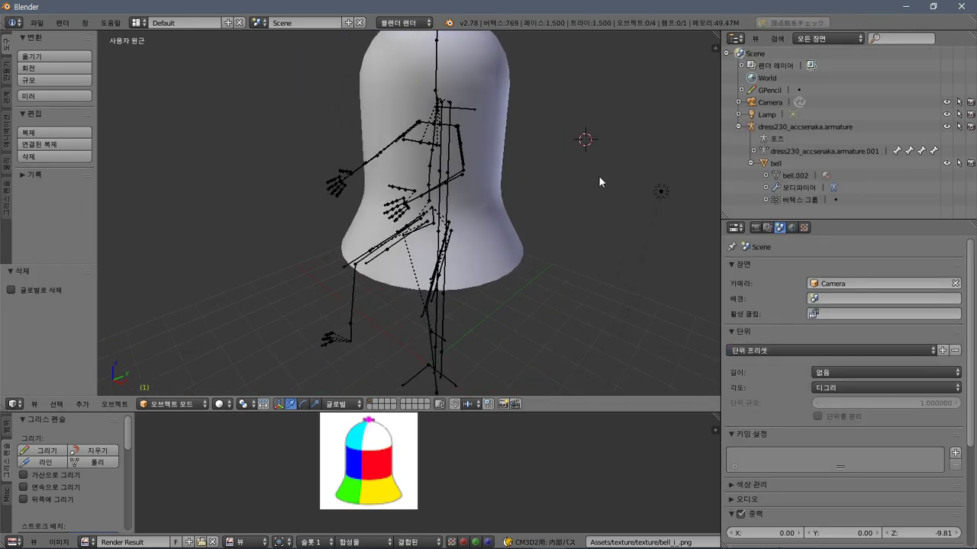
right_click(493, 224)
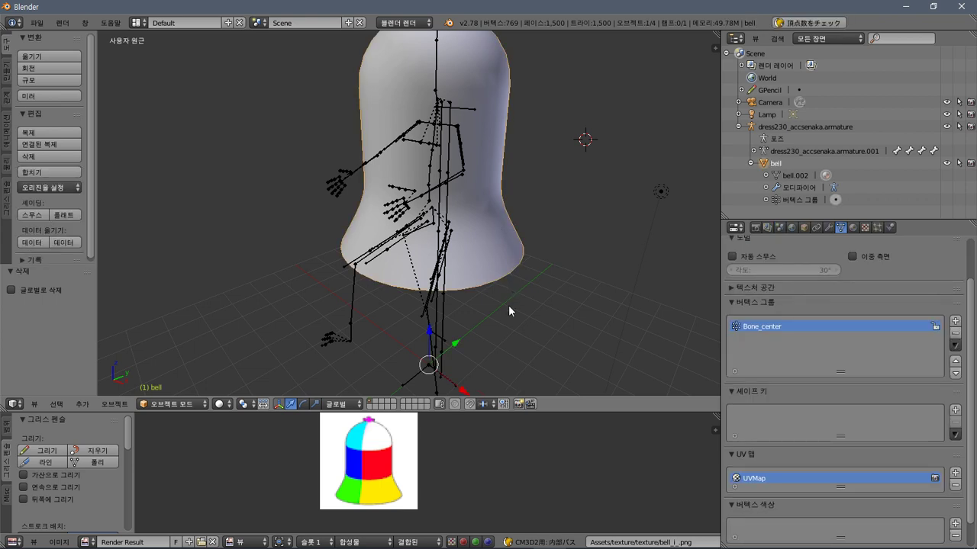
middle_click_drag(508, 305, 501, 331)
left_click(954, 334)
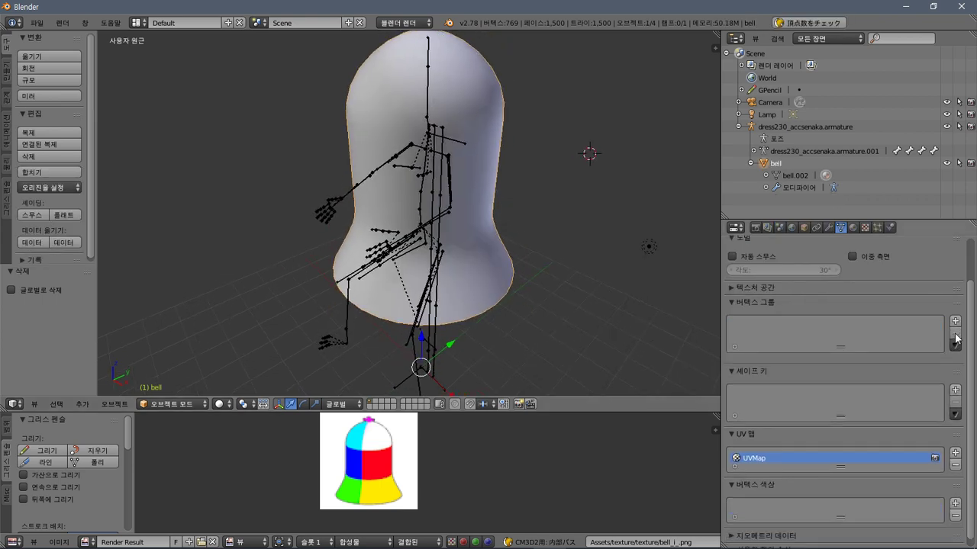
Put the bell in Weight Paint mode and dress230_accsenaka.armature in Pose Mode, with the bell as the active object.
left_click(190, 402)
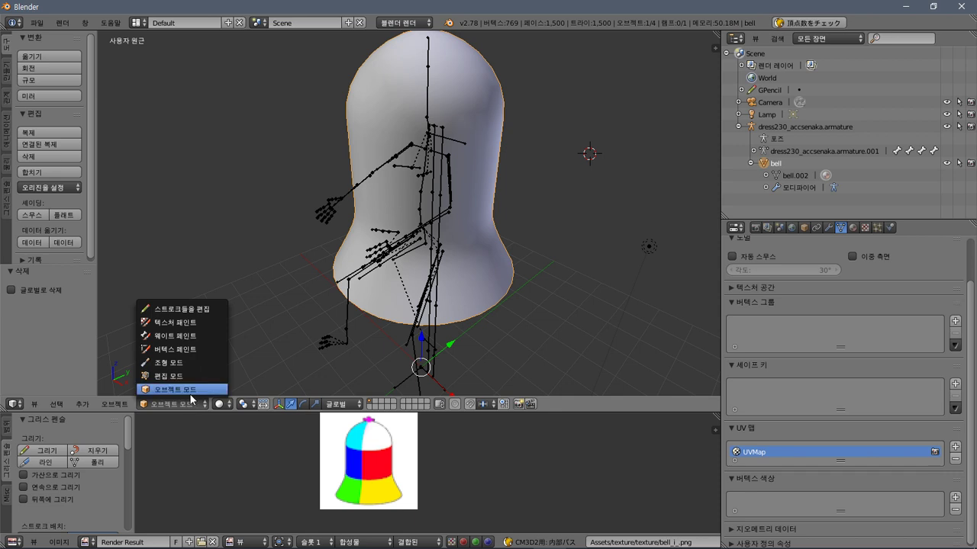
left_click(175, 335)
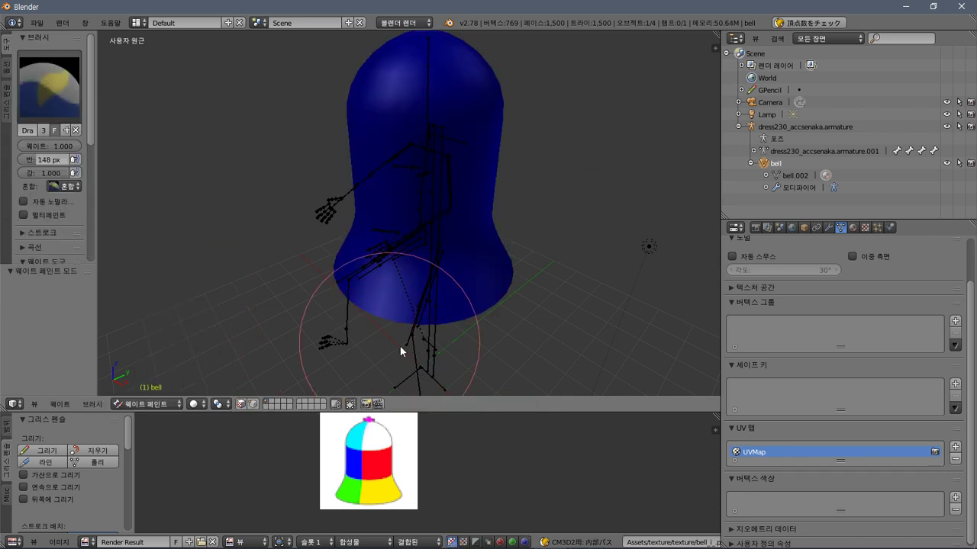
right_click(422, 369)
left_click(171, 404)
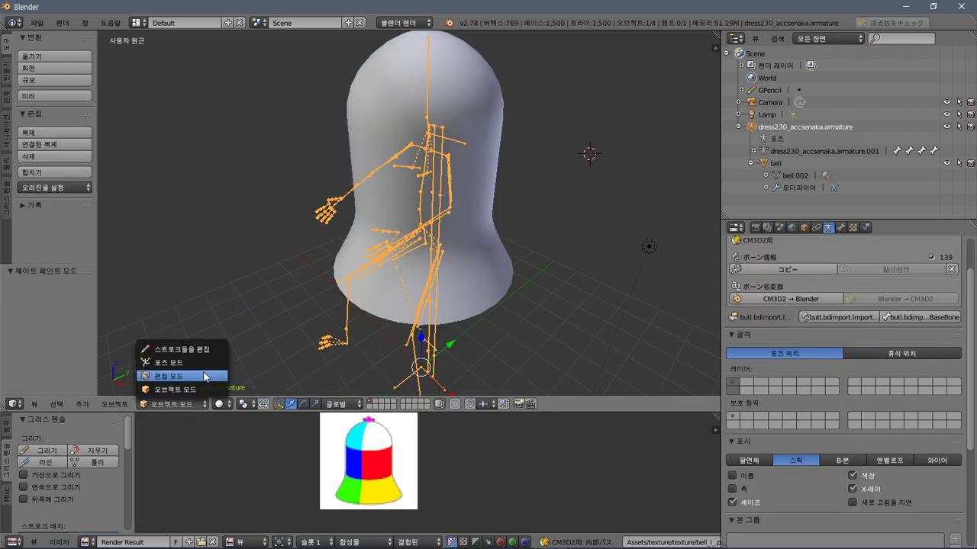
left_click(183, 364)
right_click(467, 284)
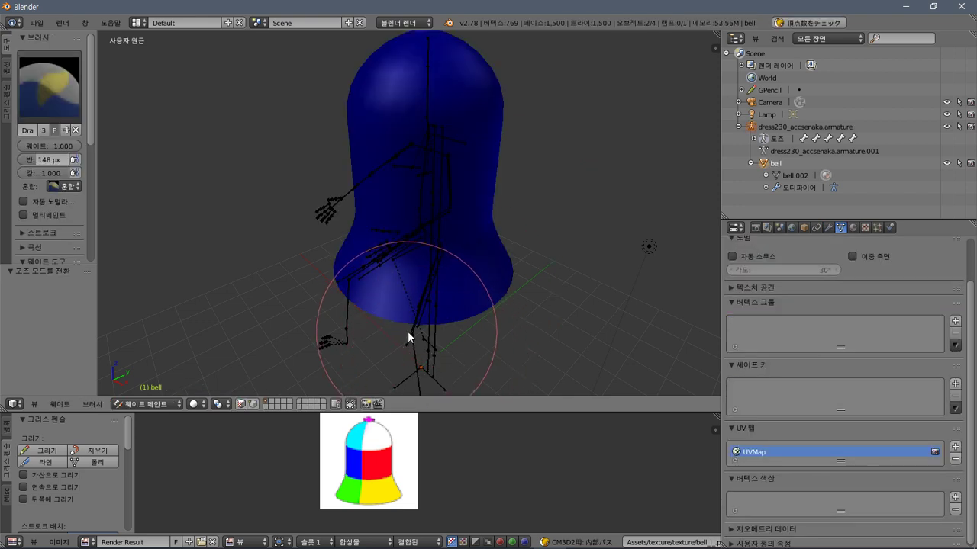
middle_click_drag(407, 332, 451, 324)
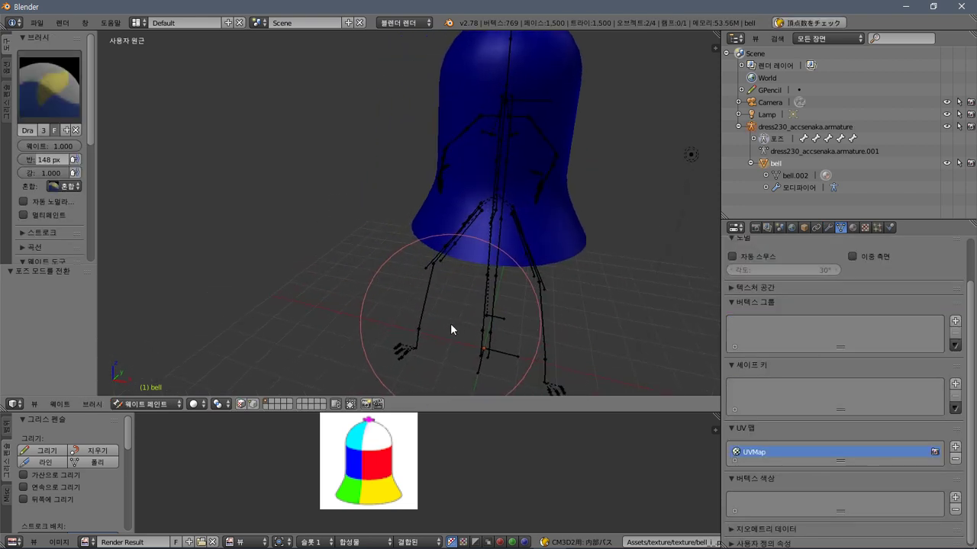
Set dress230_accsenaka.armature as the target object of the bell's Armature modifier.
left_click(766, 176)
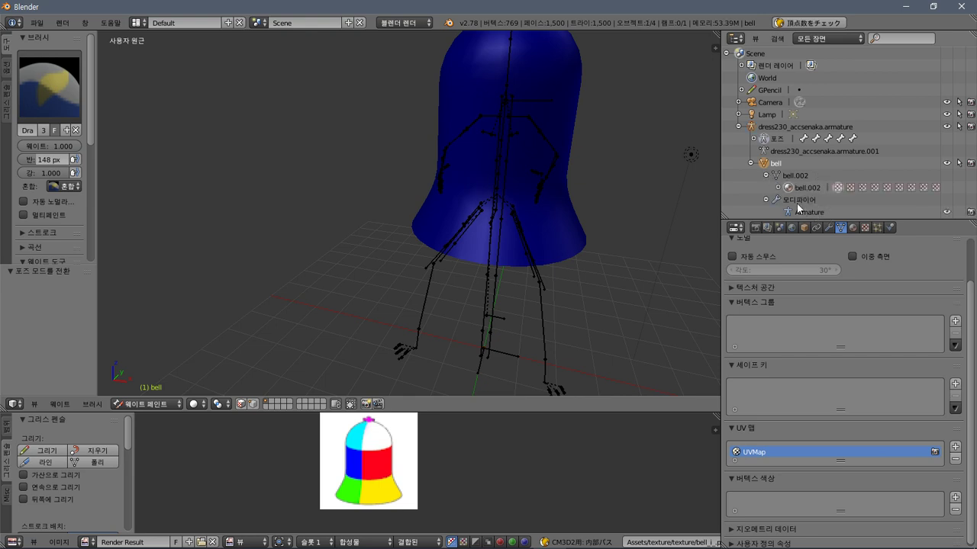
left_click(828, 227)
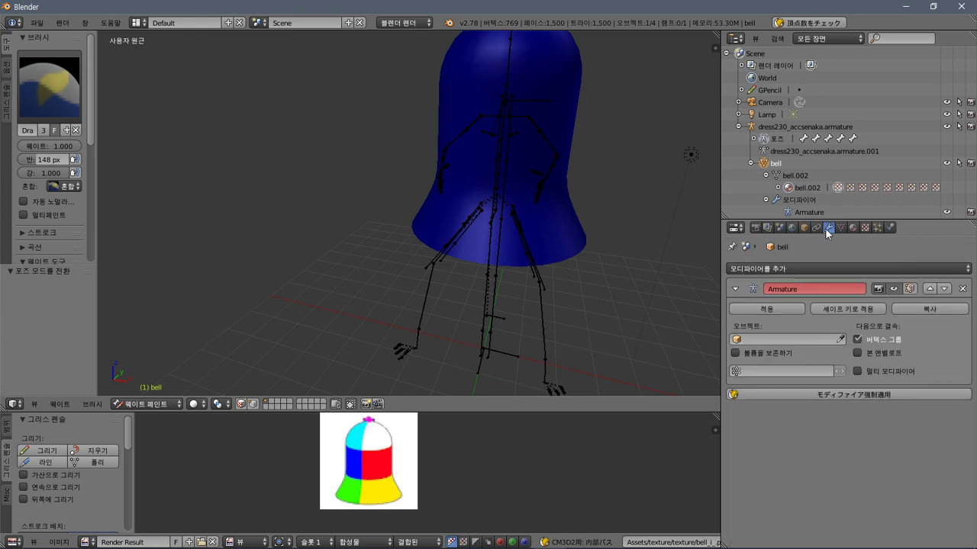
left_click(736, 289)
left_click(737, 289)
left_click(945, 289)
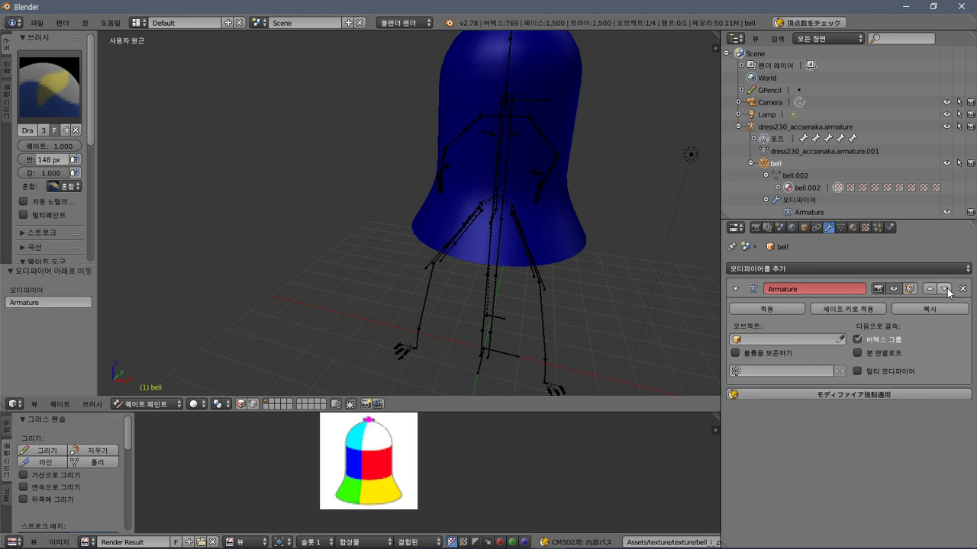
left_click(737, 289)
left_click(735, 290)
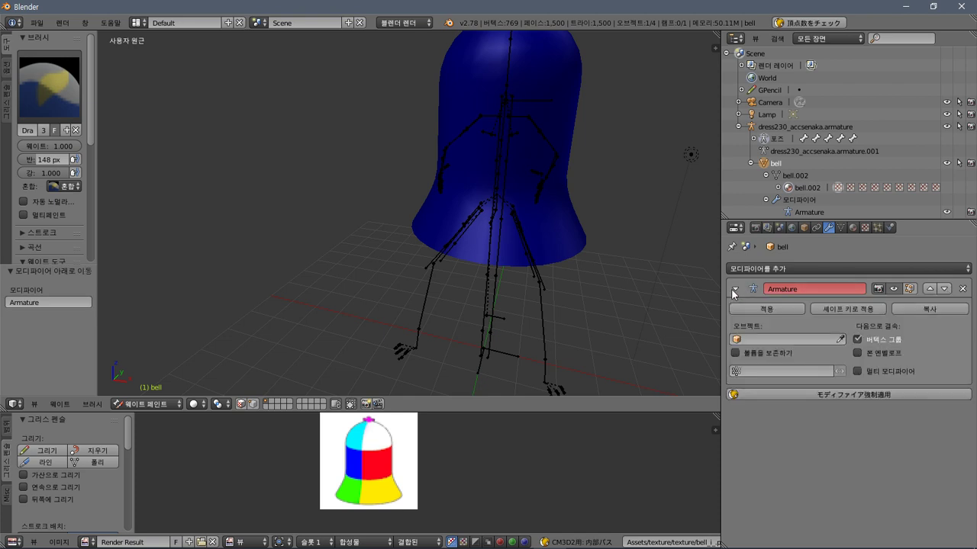
left_click(786, 338)
left_click(750, 356)
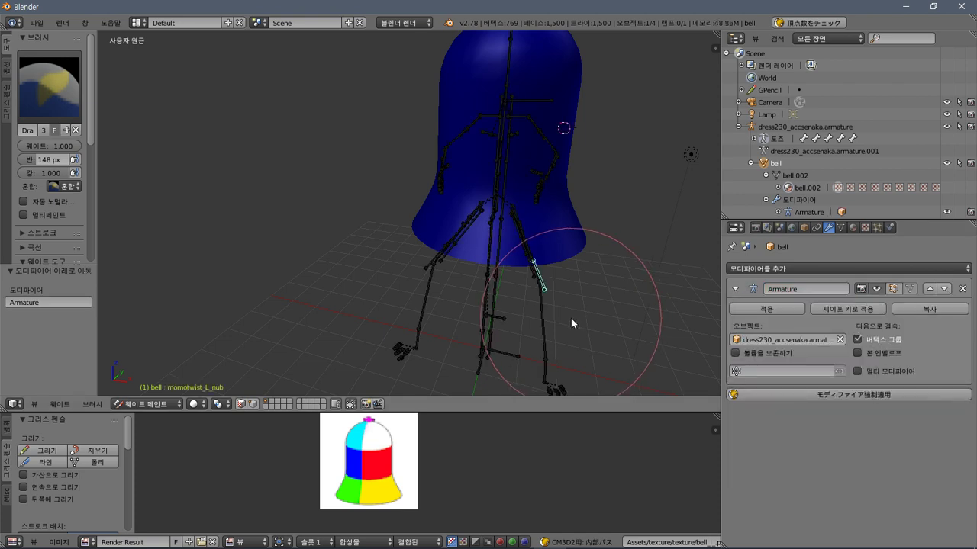
Select the center bone and paint weight 1.000 over the lower part of the bell from several sides.
mouse_move(571, 324)
middle_mouse_down()
mouse_move(538, 338)
mouse_move(502, 294)
middle_mouse_up()
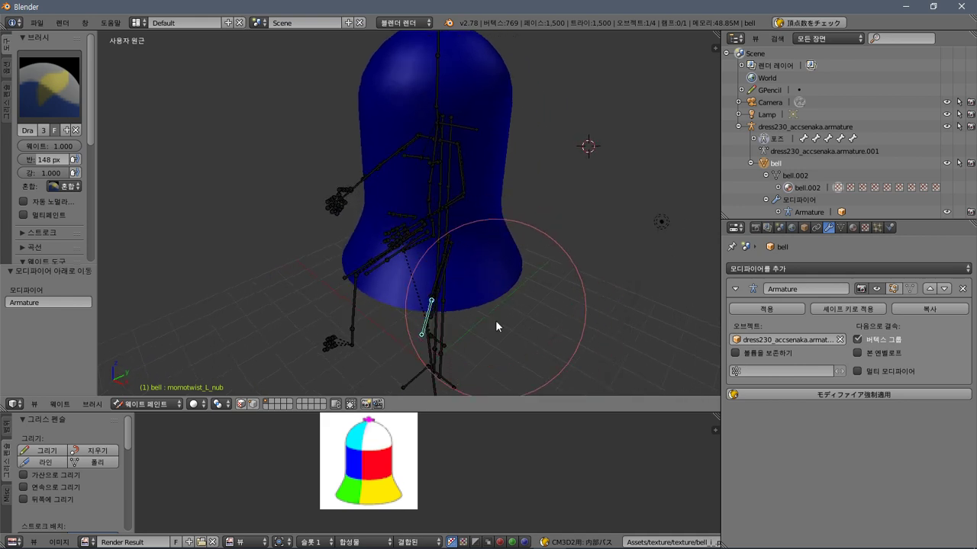
right_click(443, 384)
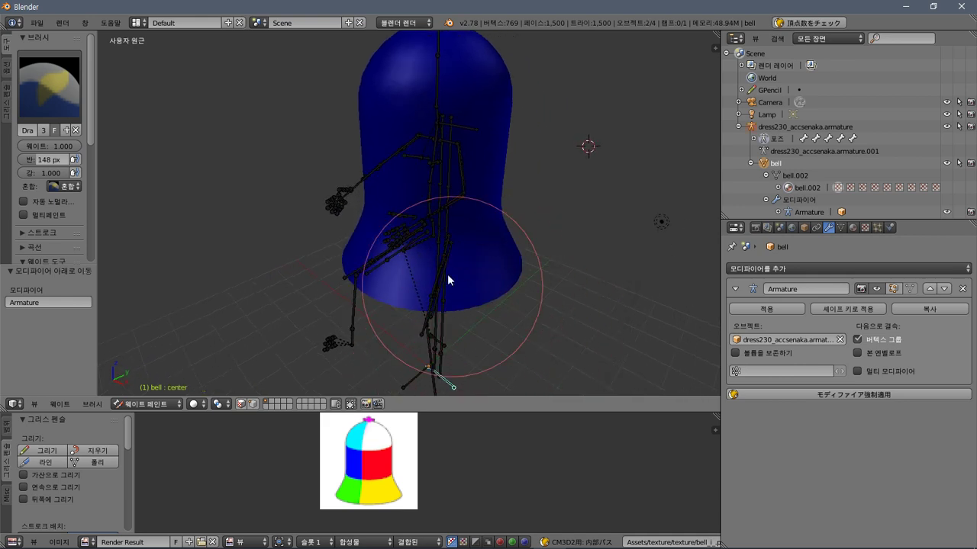
mouse_move(476, 287)
left_mouse_down()
mouse_move(425, 289)
mouse_move(363, 249)
mouse_move(506, 189)
left_mouse_up()
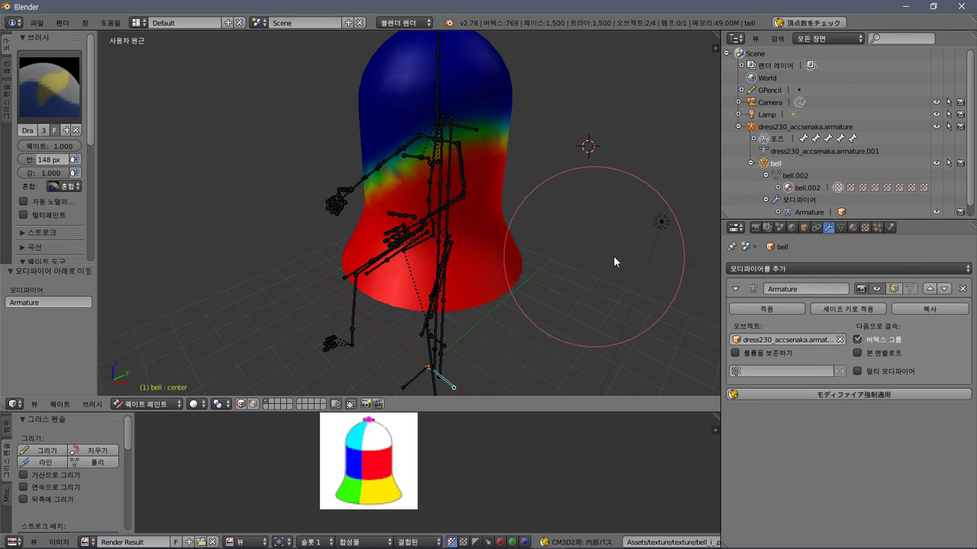
mouse_move(432, 266)
middle_mouse_down()
mouse_move(323, 283)
mouse_move(300, 274)
mouse_move(435, 343)
mouse_move(418, 317)
middle_mouse_up()
left_click_drag(418, 317, 481, 261)
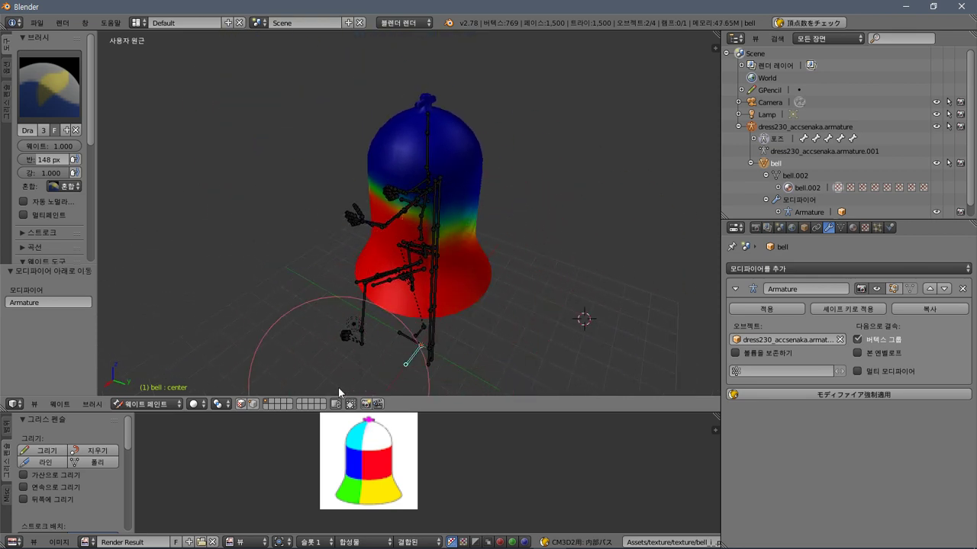
Set the viewport shading to wireframe and paint weight 1.000 for the center bone over the bell's top.
left_click(203, 405)
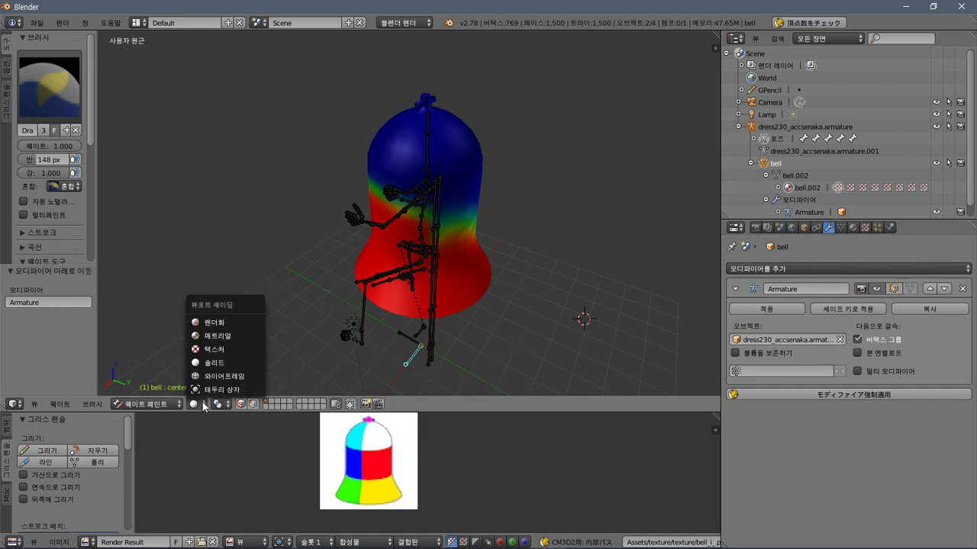
left_click(224, 376)
middle_click_drag(371, 304, 408, 294)
left_click_drag(460, 122, 450, 129)
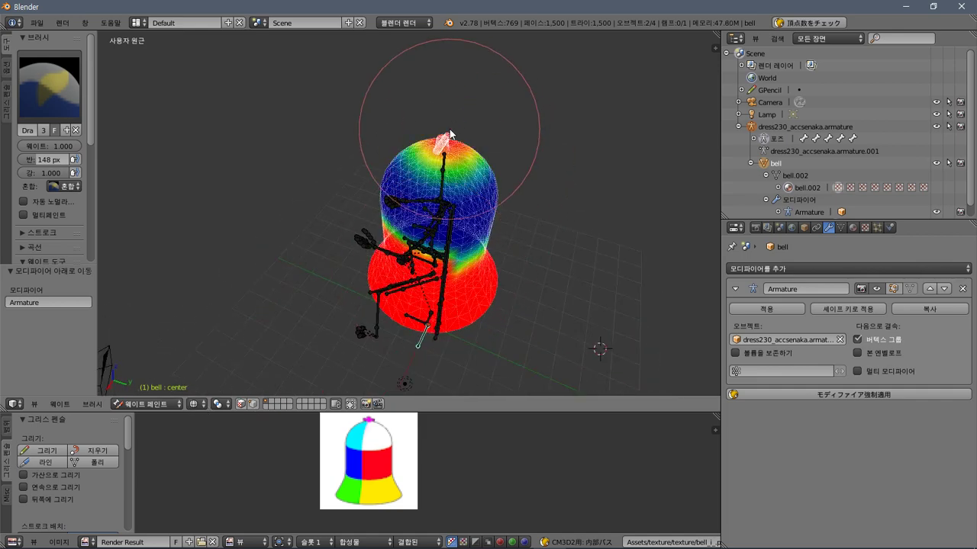
mouse_move(450, 129)
middle_mouse_down()
mouse_move(391, 119)
mouse_move(391, 94)
mouse_move(390, 141)
middle_mouse_up()
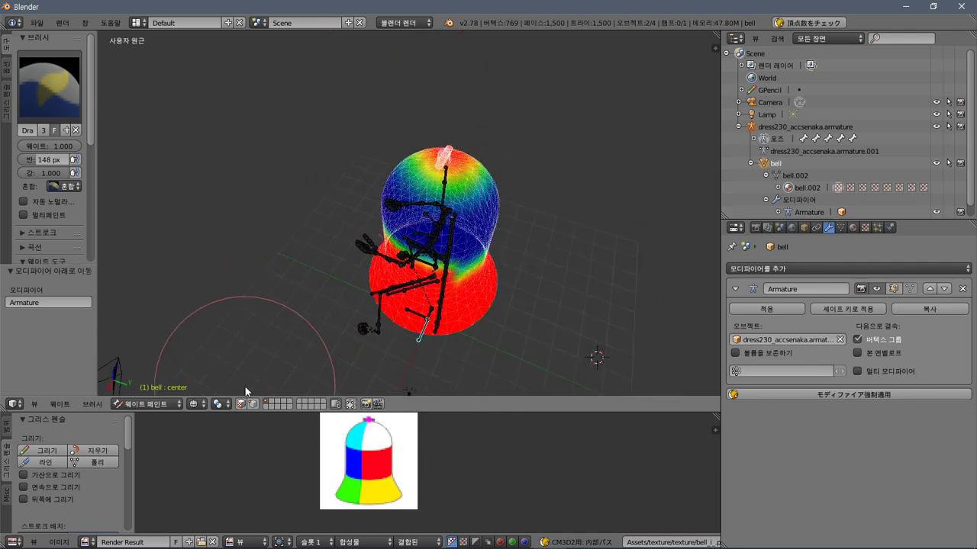
Try the Rendered, Material, Texture, Solid and Wireframe viewport shadings on the bell, ending with Bounding Box shading.
left_click(195, 404)
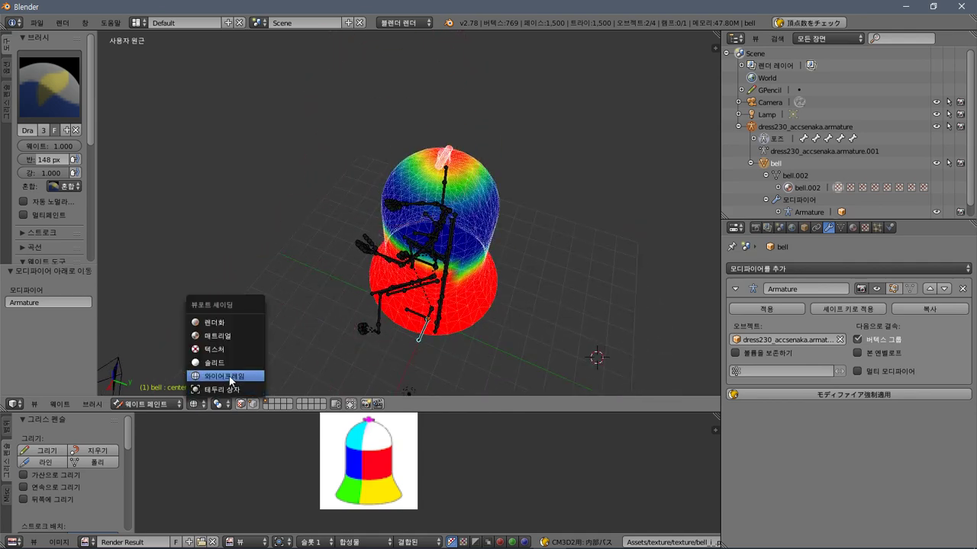
left_click(215, 322)
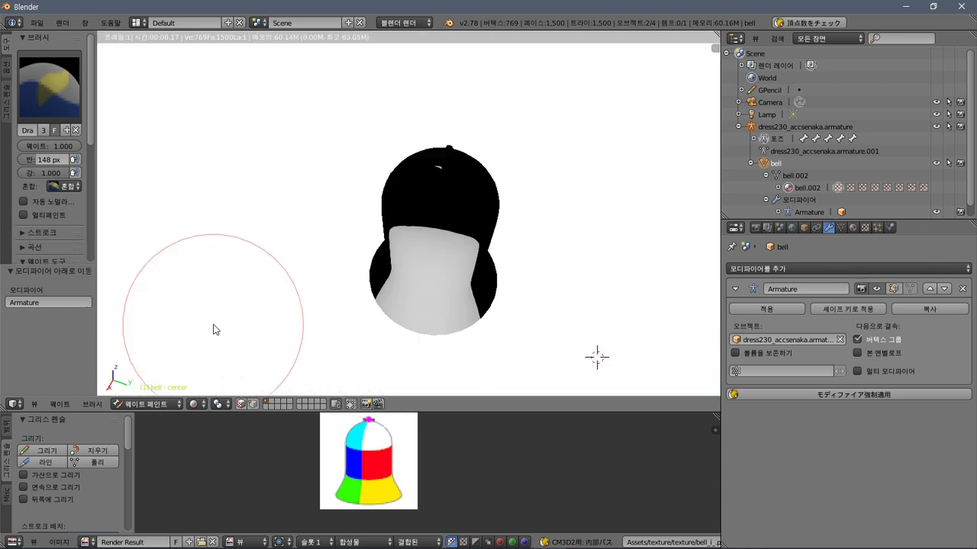
left_click(195, 404)
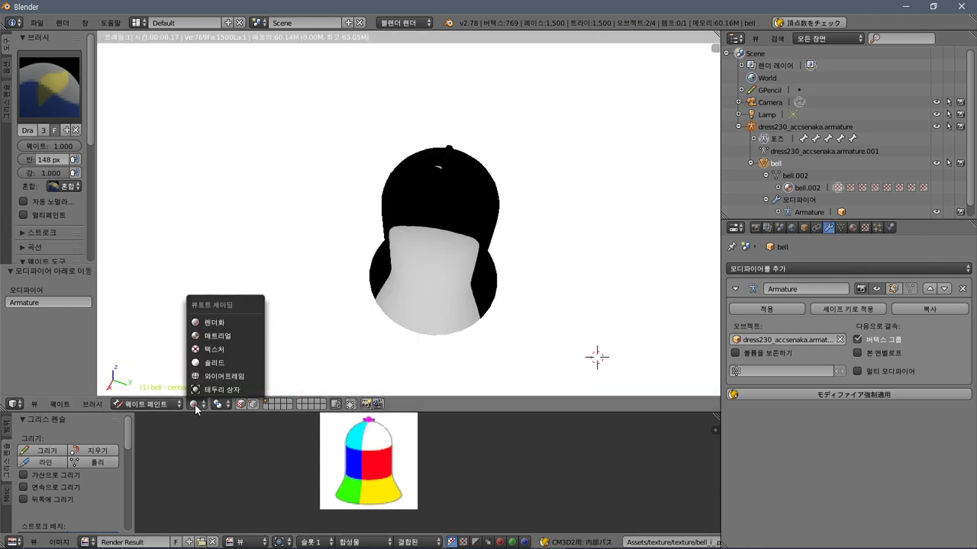
left_click(209, 336)
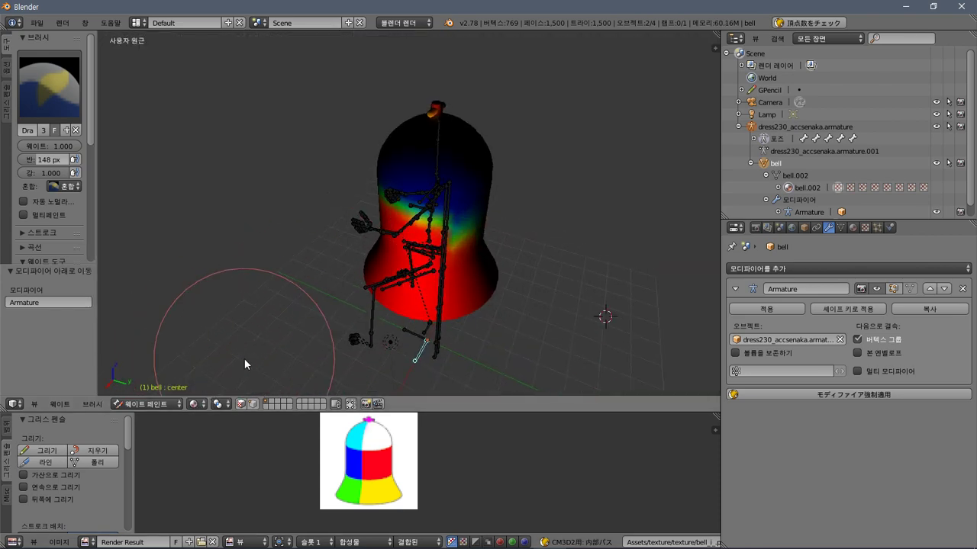
left_click(194, 404)
left_click(223, 360)
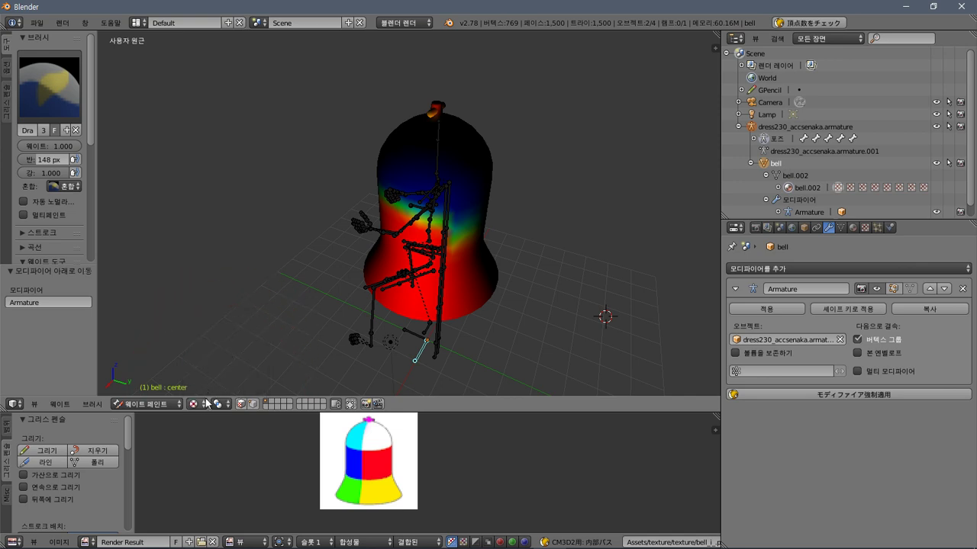
left_click(194, 403)
left_click(216, 360)
left_click(194, 404)
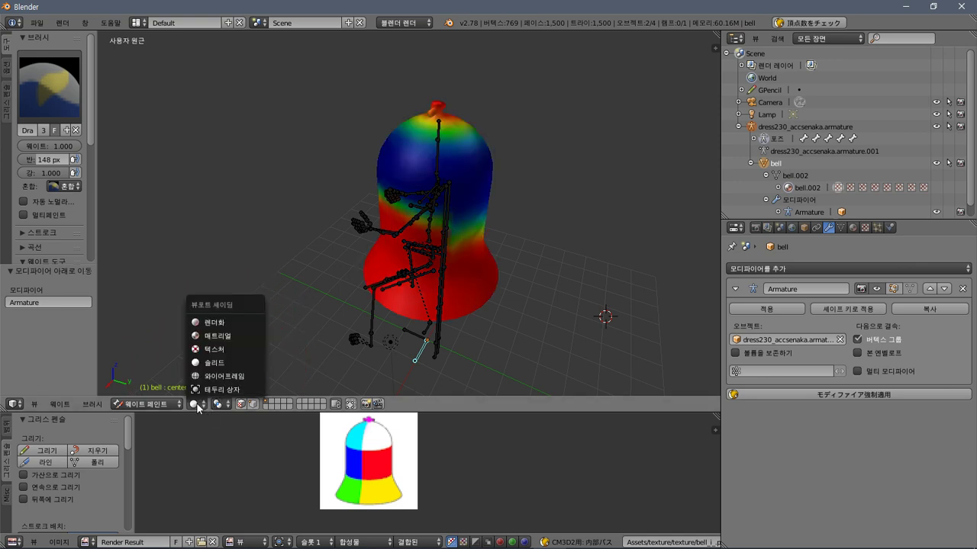
left_click(211, 375)
left_click(194, 404)
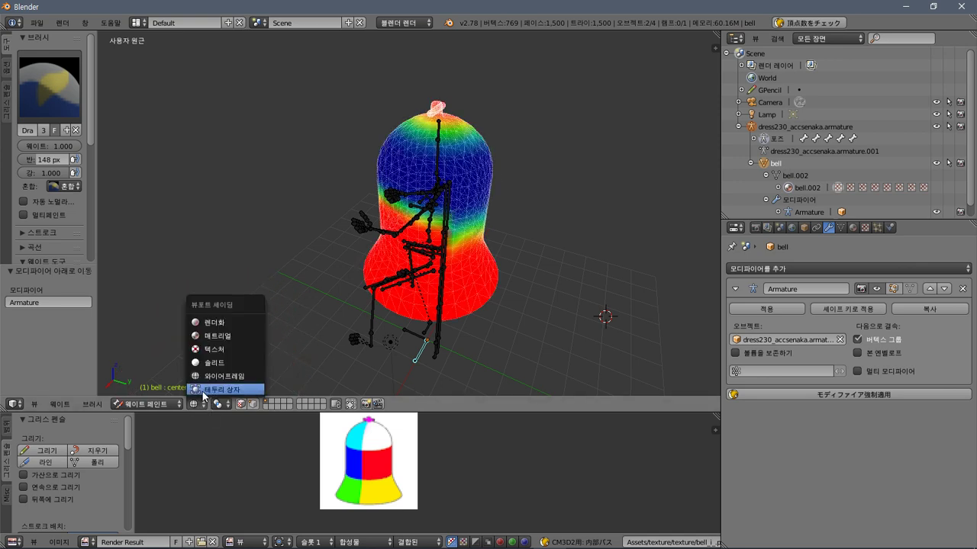
left_click(203, 390)
left_click(242, 403)
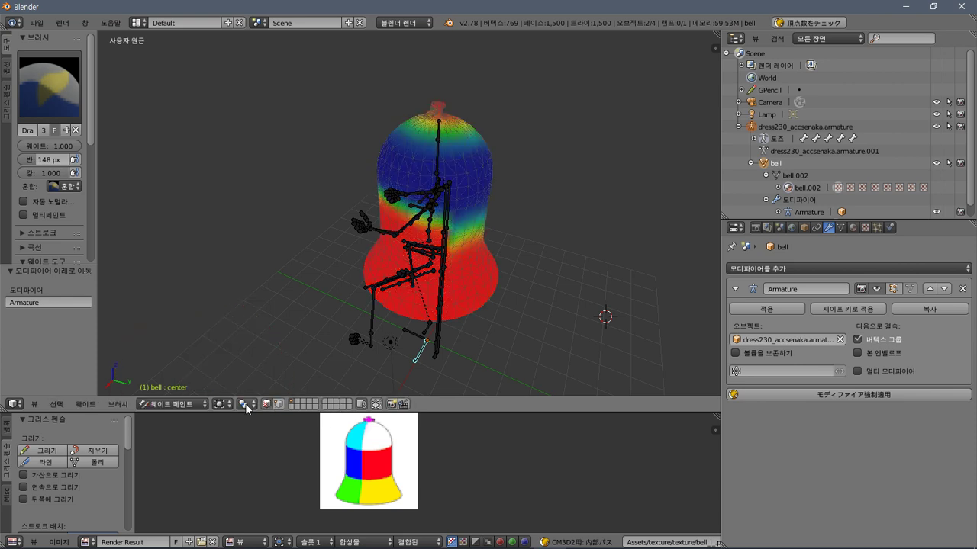
left_click(243, 404)
left_click(246, 409)
left_click(268, 404)
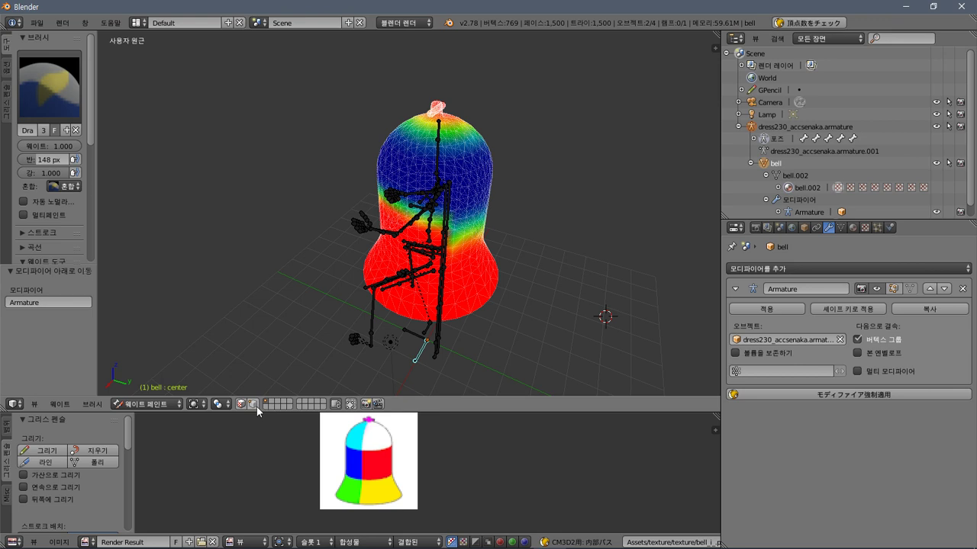
left_click(256, 407)
left_click(267, 406)
Paint weight 1.000 for the center bone over the rest of the bell and display the bell's vertex groups.
mouse_move(355, 338)
left_mouse_down()
mouse_move(427, 265)
mouse_move(443, 221)
mouse_move(444, 182)
mouse_move(401, 153)
mouse_move(400, 243)
mouse_move(465, 202)
left_mouse_up()
middle_click_drag(465, 201, 550, 275)
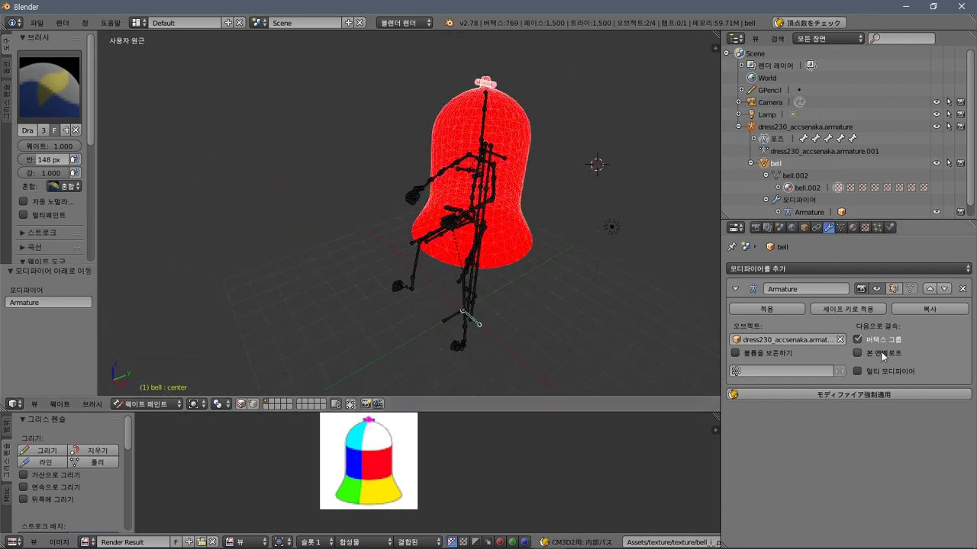
left_click(841, 227)
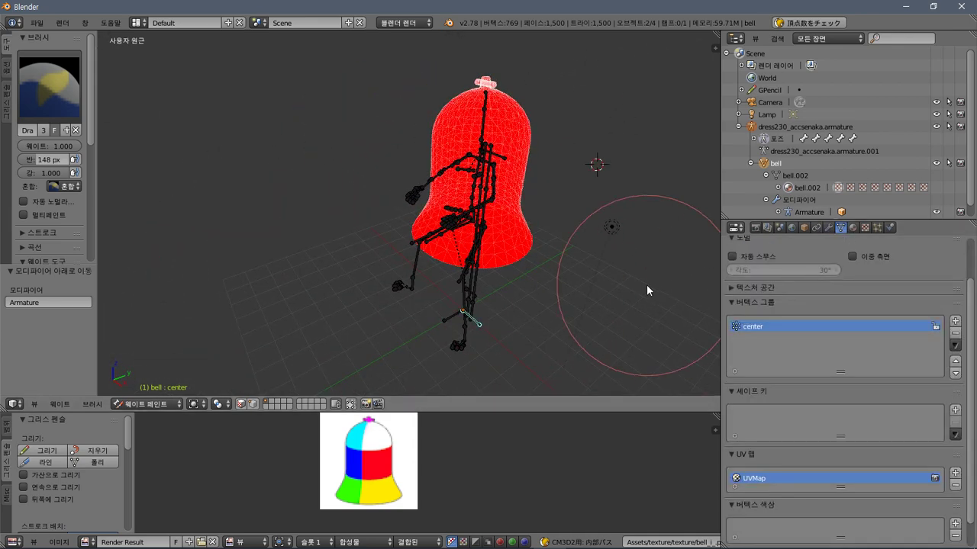
mouse_move(647, 286)
middle_mouse_down()
mouse_move(465, 225)
mouse_move(578, 283)
mouse_move(711, 196)
mouse_move(435, 240)
mouse_move(491, 229)
mouse_move(491, 240)
mouse_move(477, 229)
mouse_move(501, 227)
middle_mouse_up()
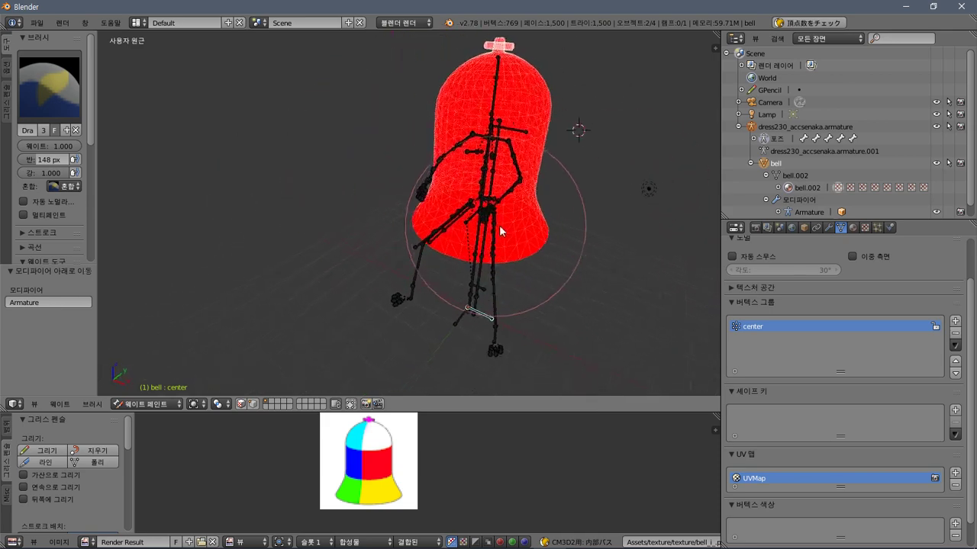
Try to export the bell as a CM3D2 model over bell.model in D:\COM3D2_mod\_lilly\bell.
left_click(37, 22)
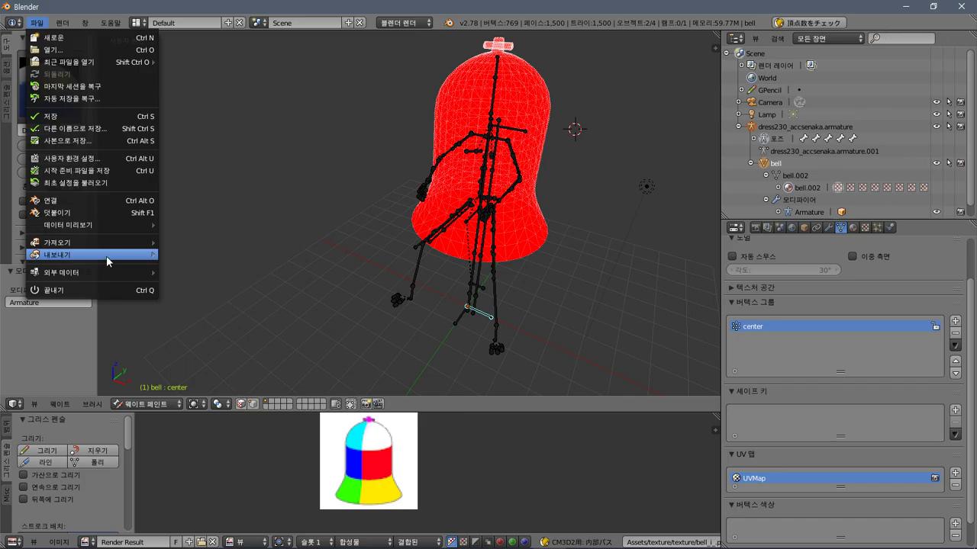
mouse_move(106, 257)
left_click(244, 370)
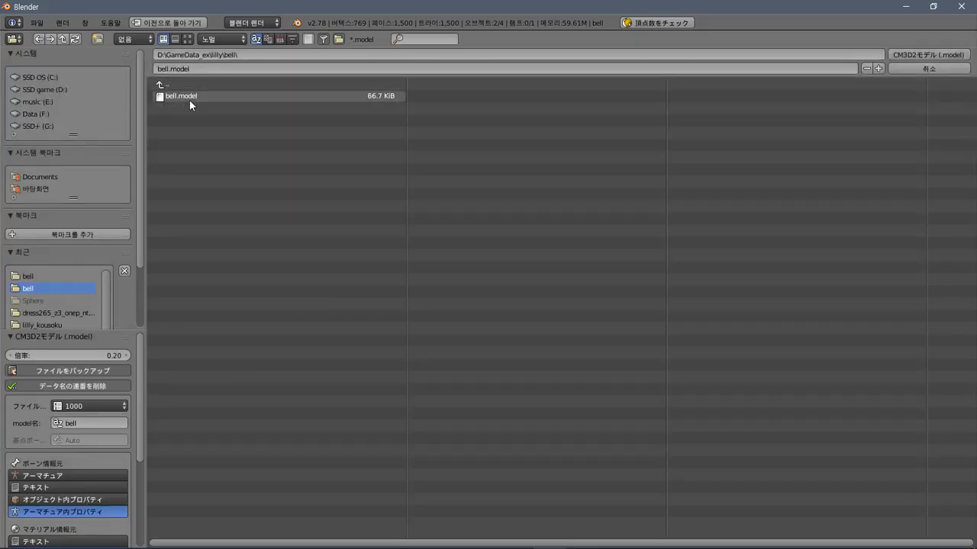
left_click(51, 279)
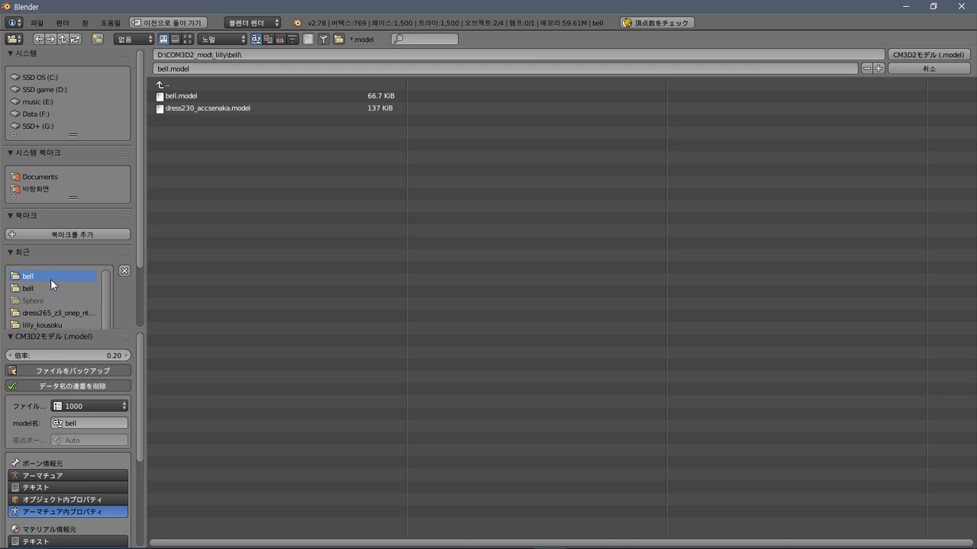
left_click(178, 96)
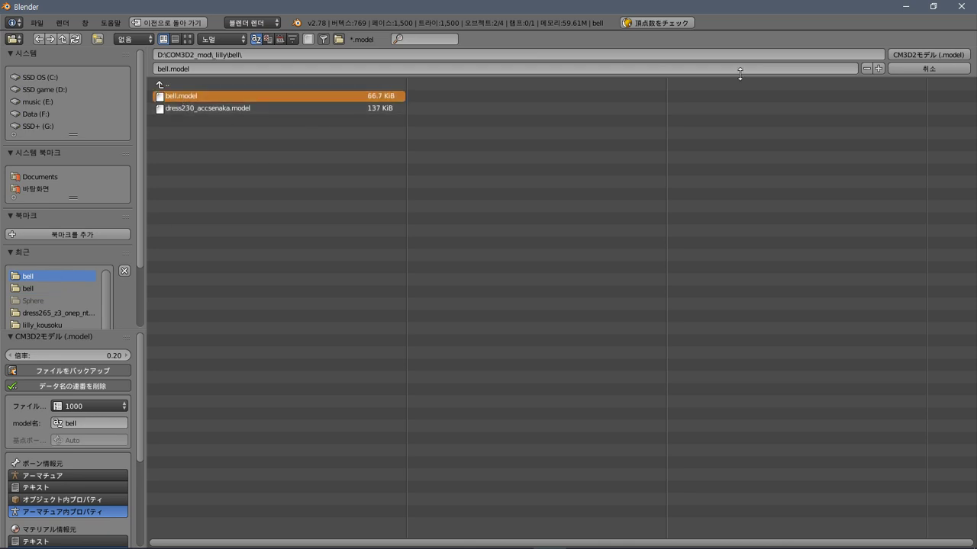
left_click(900, 58)
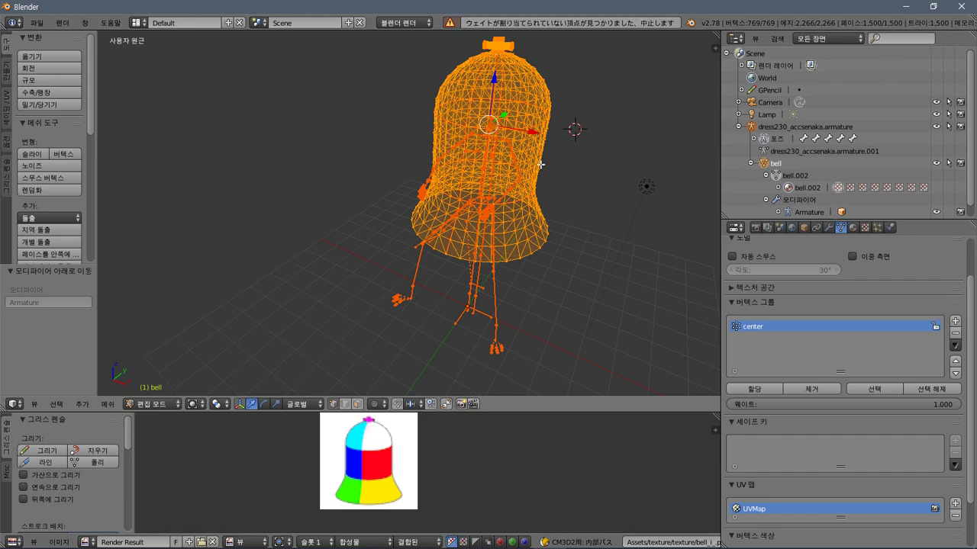
Return the bell to Weight Paint mode, select the Bone_center 1 bone and paint weight 1.000 over the whole bell.
left_click(153, 403)
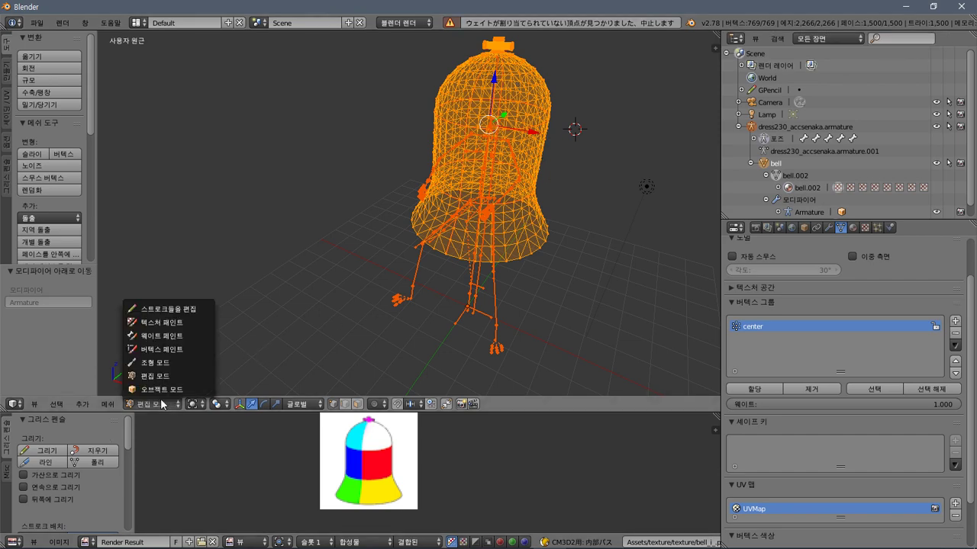
left_click(161, 337)
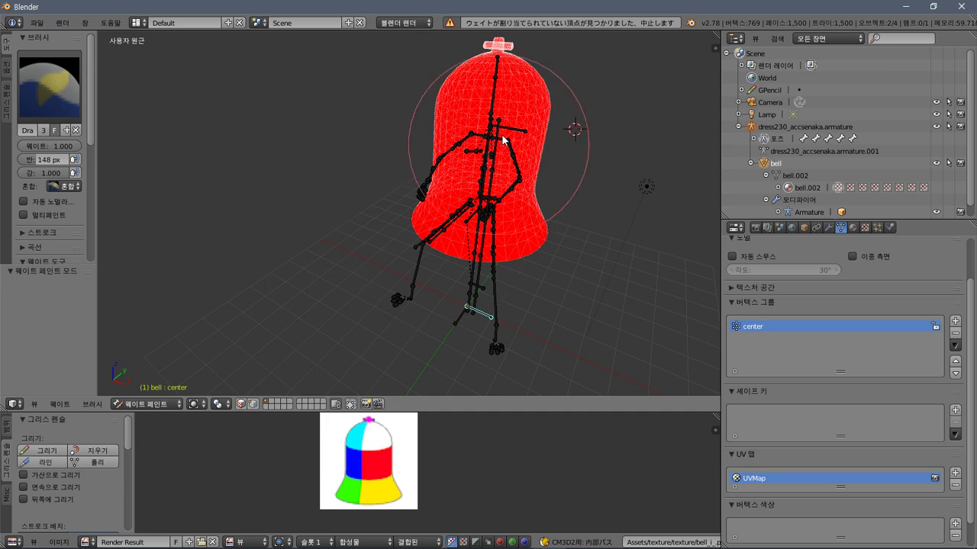
middle_click_drag(550, 239, 522, 249)
scroll(523, 249, "up", 2)
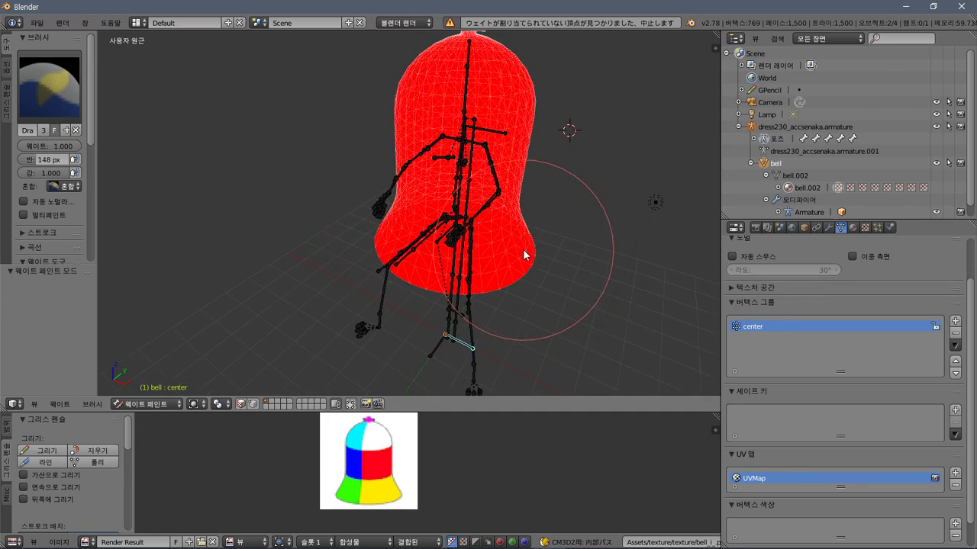
right_click(433, 350)
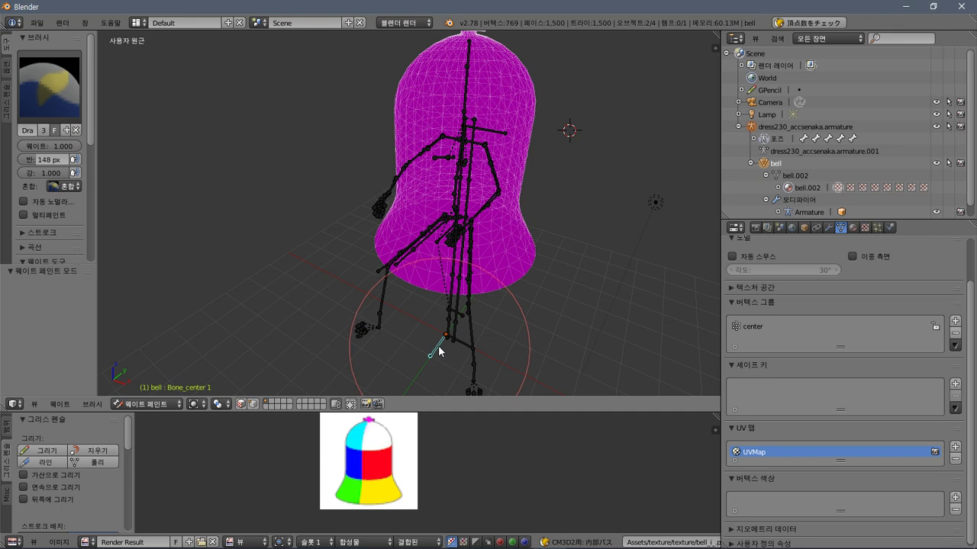
left_click(471, 100)
mouse_move(471, 100)
left_mouse_down()
mouse_move(444, 258)
mouse_move(512, 63)
mouse_move(450, 153)
left_mouse_up()
middle_click_drag(453, 133, 448, 176)
mouse_move(449, 176)
left_mouse_down()
mouse_move(455, 339)
mouse_move(383, 300)
mouse_move(516, 262)
mouse_move(491, 141)
mouse_move(380, 165)
mouse_move(450, 346)
left_mouse_up()
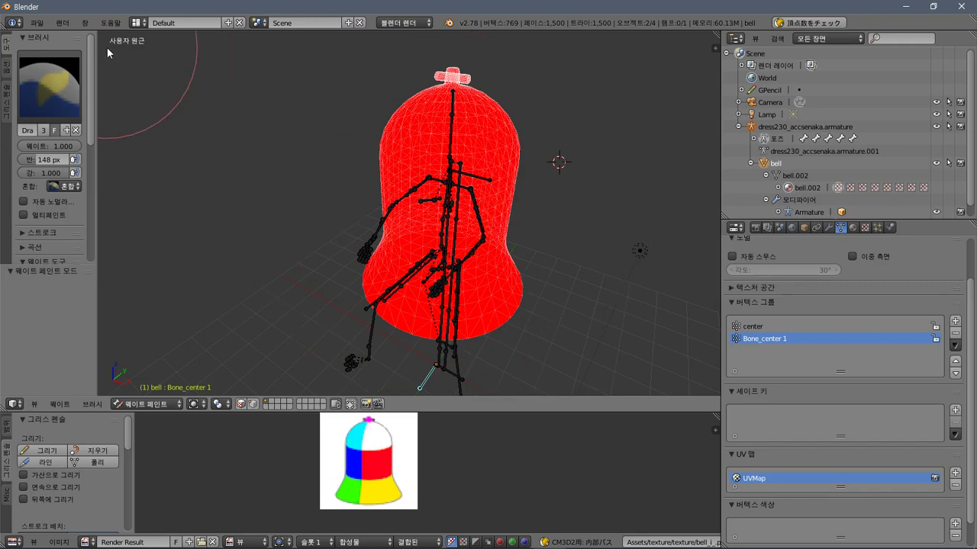
Try again to export the bell as a CM3D2 model, overwriting bell.model in the COM3D2_mod bell folder.
left_click(36, 23)
mouse_move(117, 260)
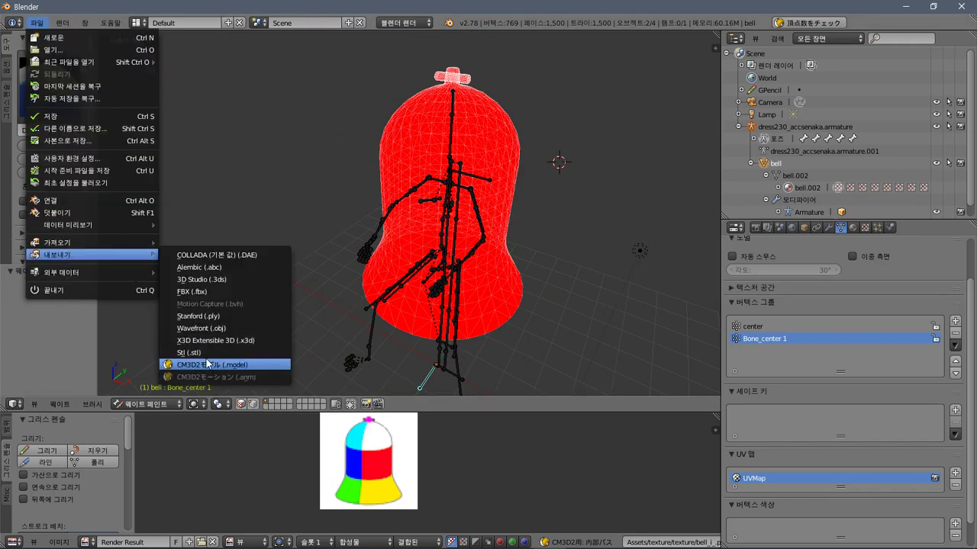
left_click(252, 365)
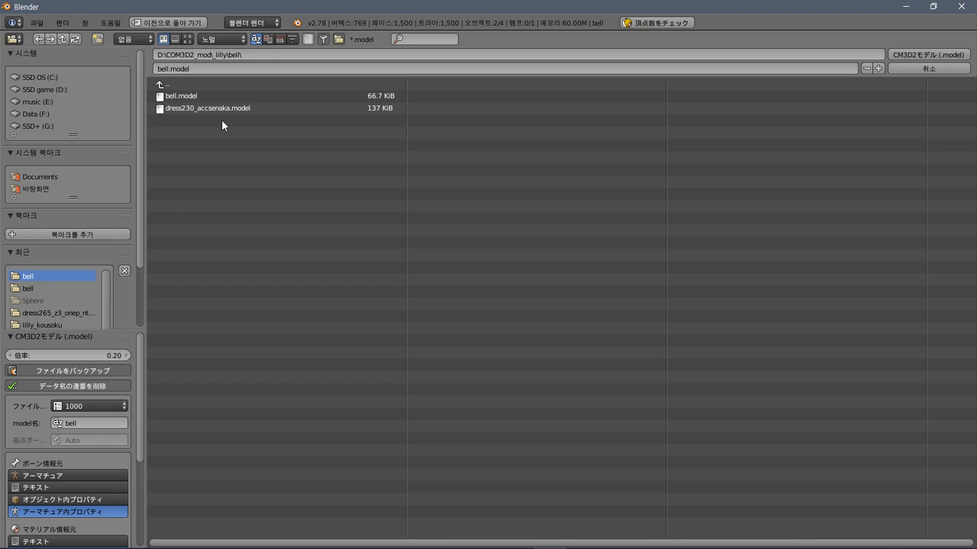
left_click(222, 95)
left_click(937, 57)
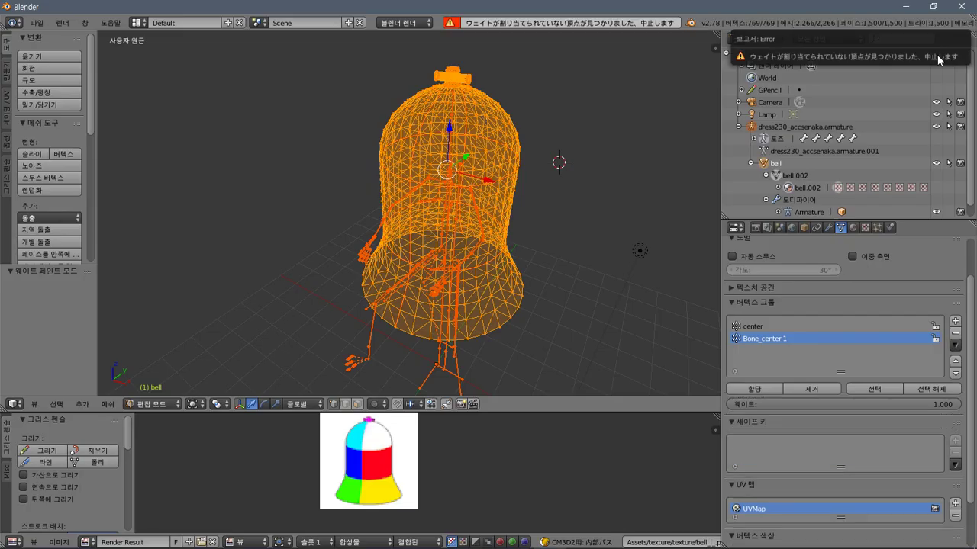
Put the bell back in Weight Paint mode and delete its center vertex group.
middle_click_drag(564, 164, 591, 180)
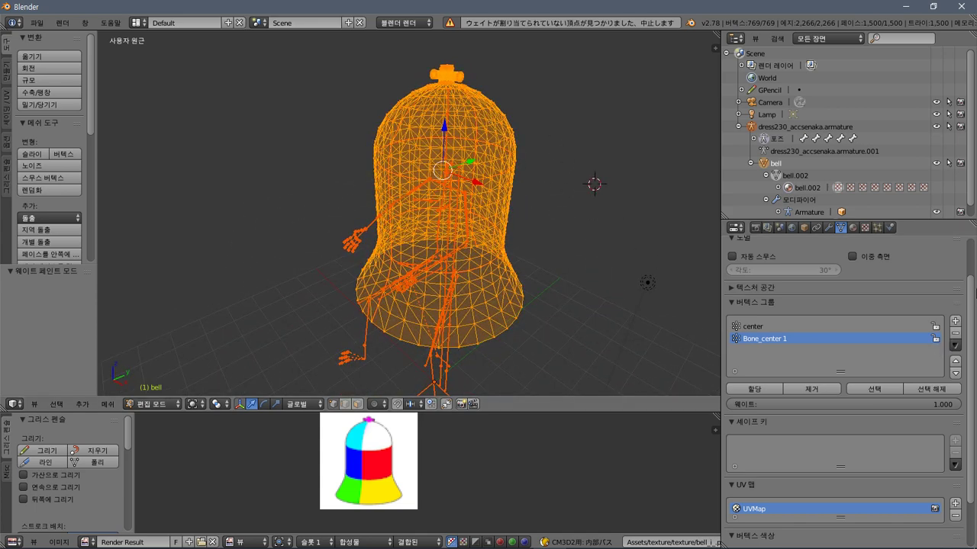
left_click(853, 228)
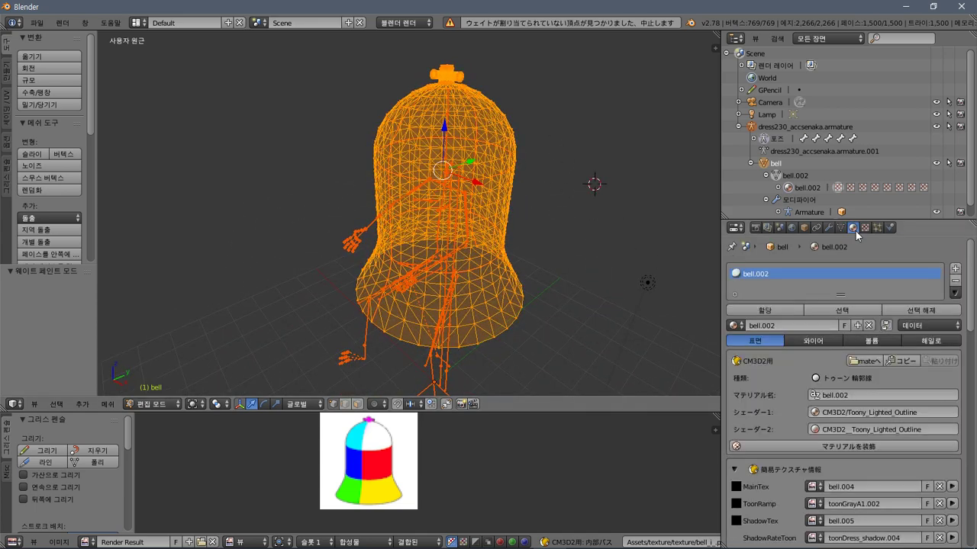
left_click(840, 228)
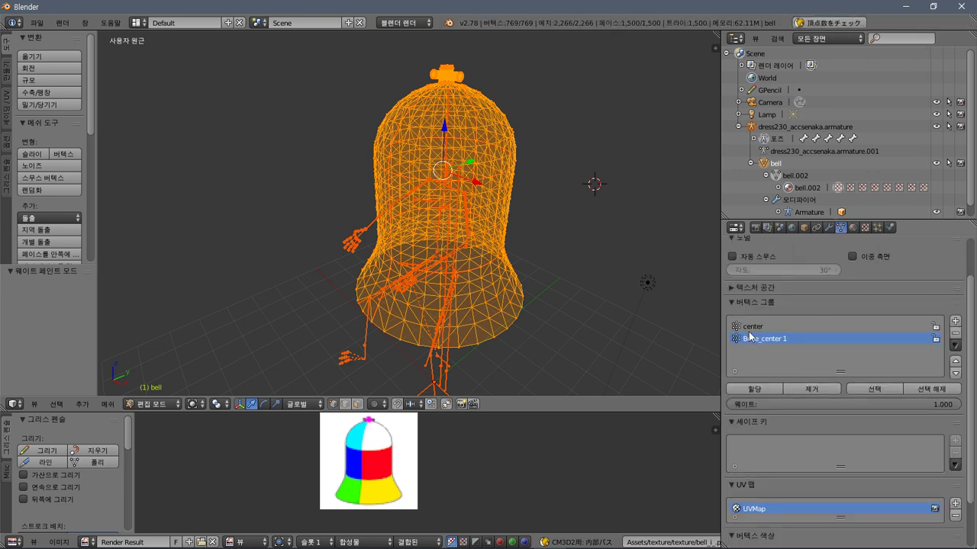
left_click(153, 404)
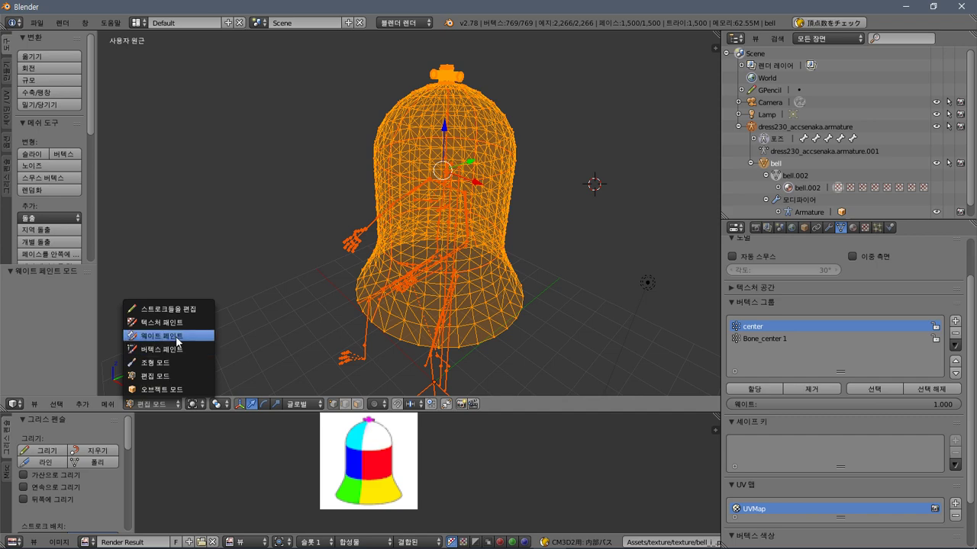
left_click(176, 336)
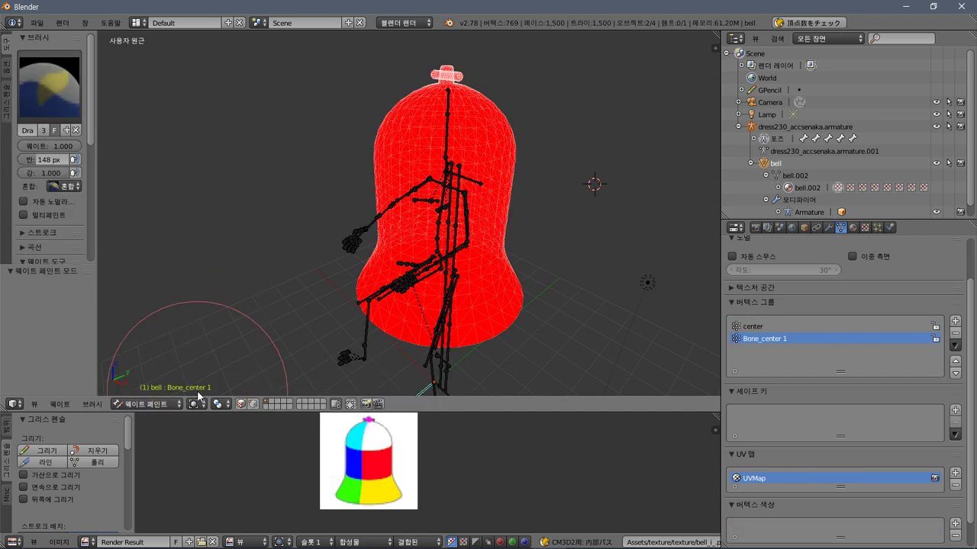
left_click(821, 326)
left_click(955, 333)
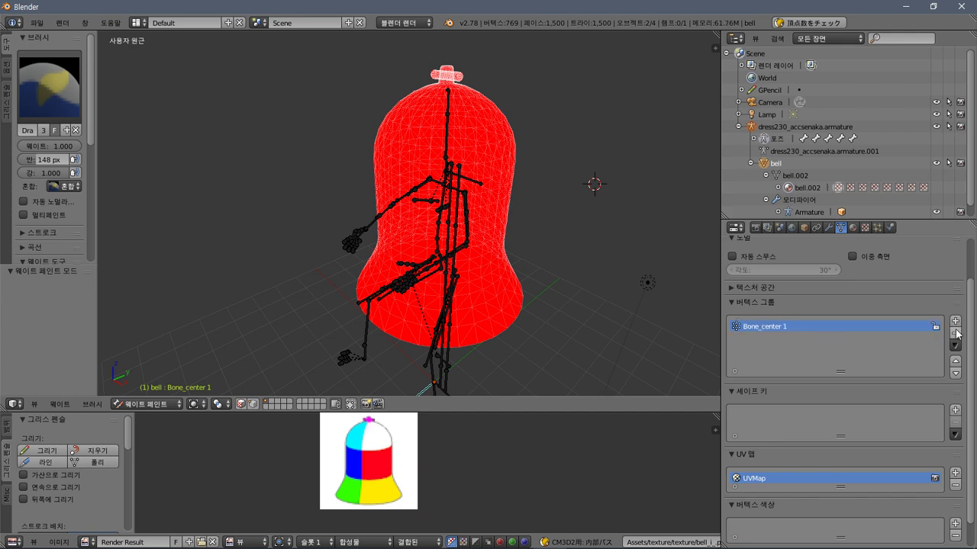
Try to export the bell as a CM3D2 model over bell.model with only the Bone_center 1 vertex group.
left_click(37, 22)
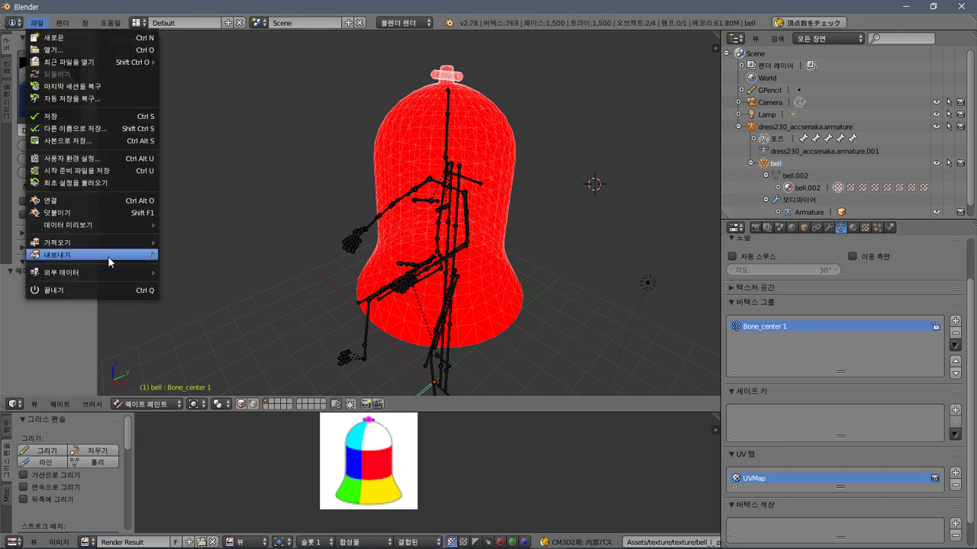
mouse_move(107, 256)
left_click(238, 367)
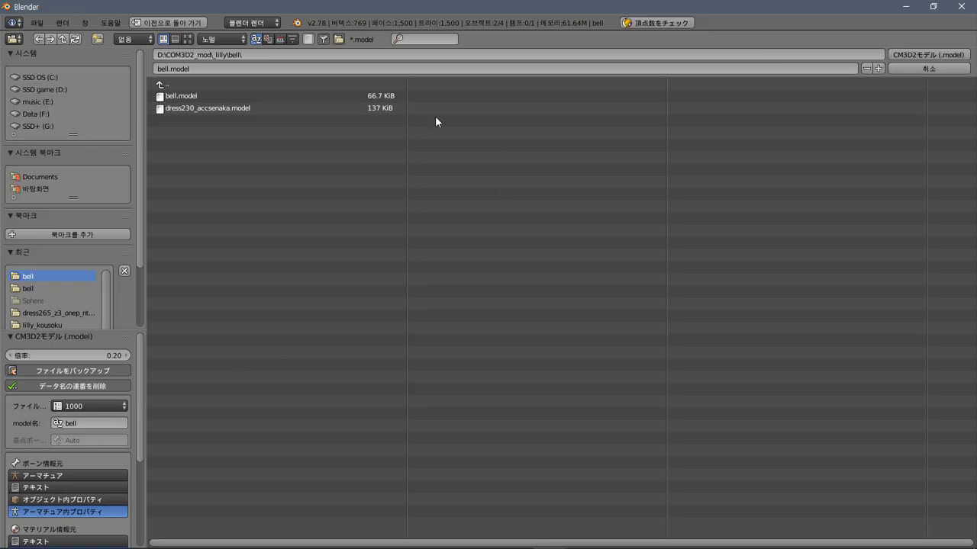
left_click(235, 96)
left_click(912, 55)
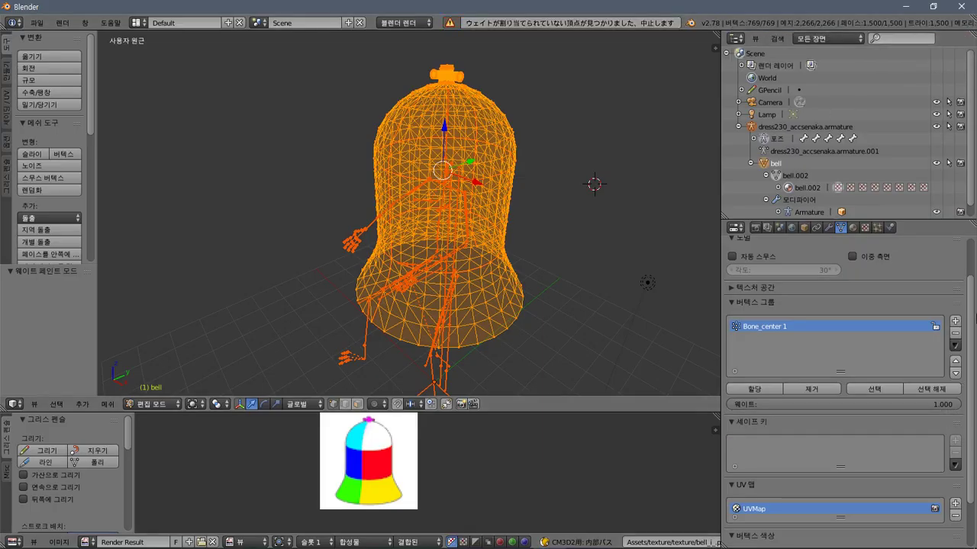
Blur the bell's vertex groups and try again to export the bell as a CM3D2 model over bell.model.
left_click(957, 345)
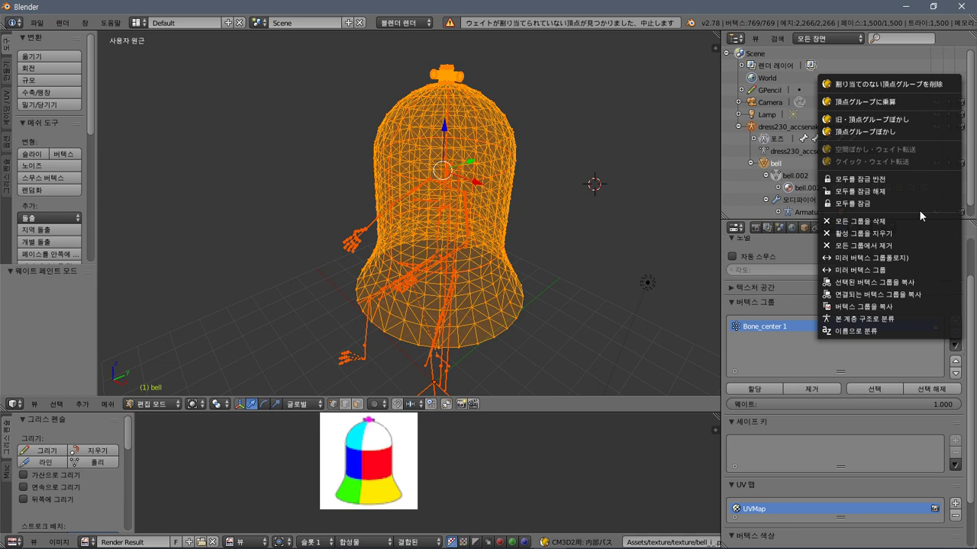
left_click(870, 131)
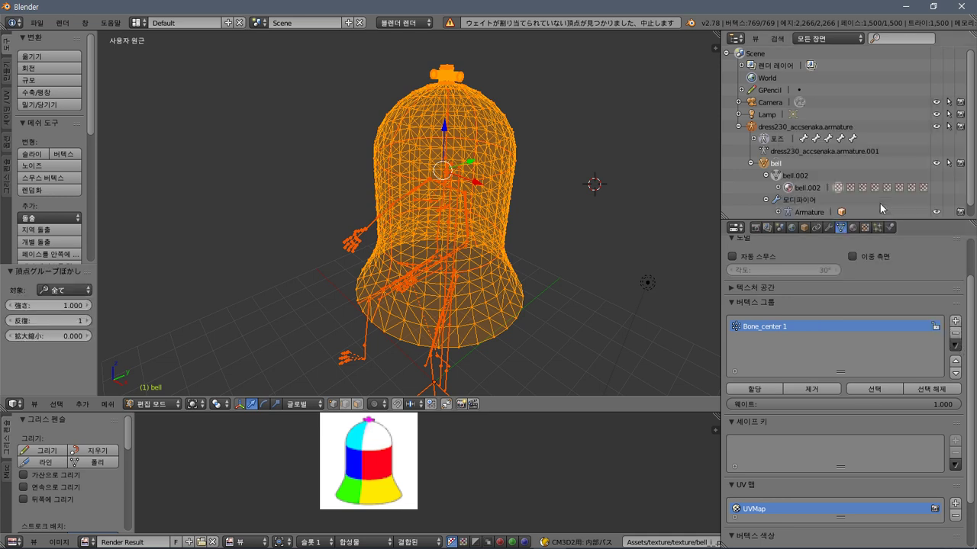
left_click(48, 23)
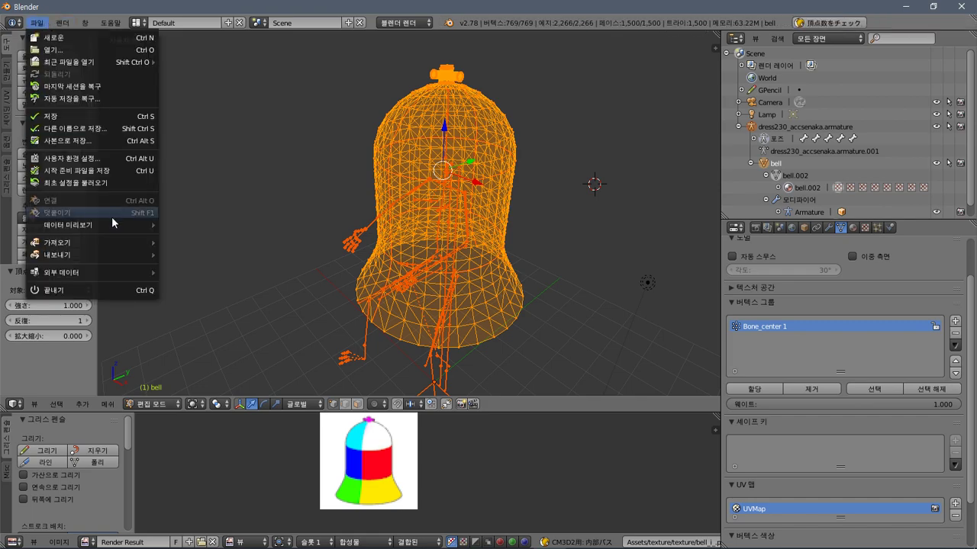
mouse_move(113, 259)
left_click(248, 371)
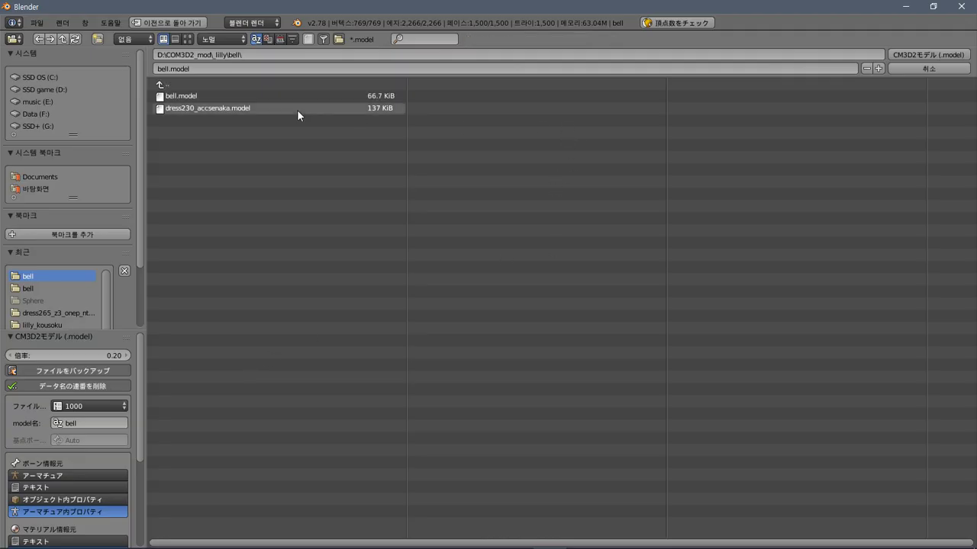
left_click(245, 98)
left_click(900, 54)
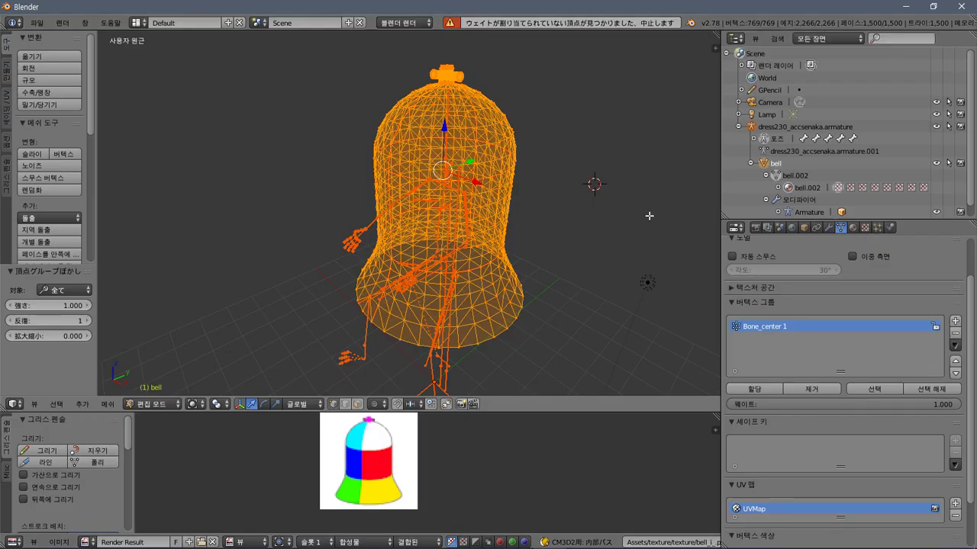
Set the vertex group weight to 1.000 and return the bell to Weight Paint mode.
middle_click_drag(630, 246, 556, 241)
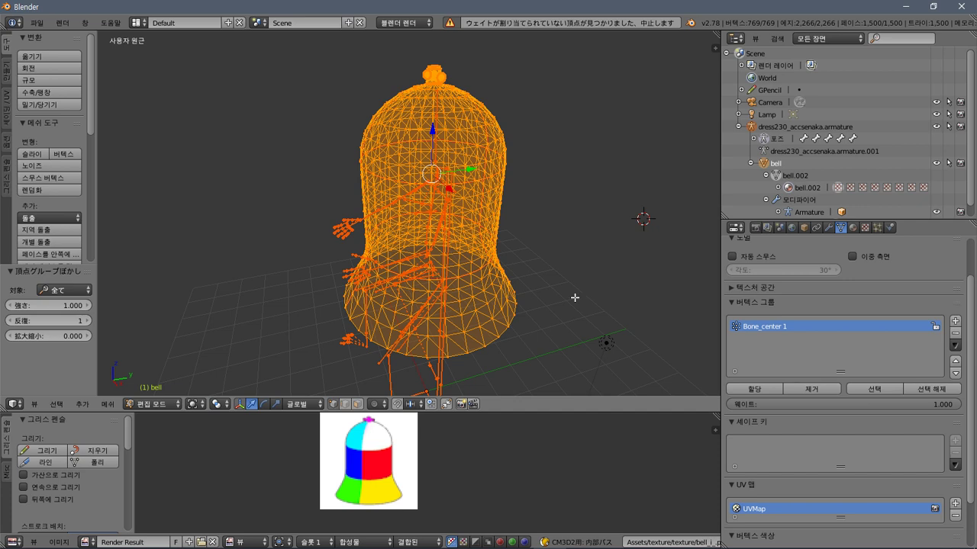
left_click(763, 403)
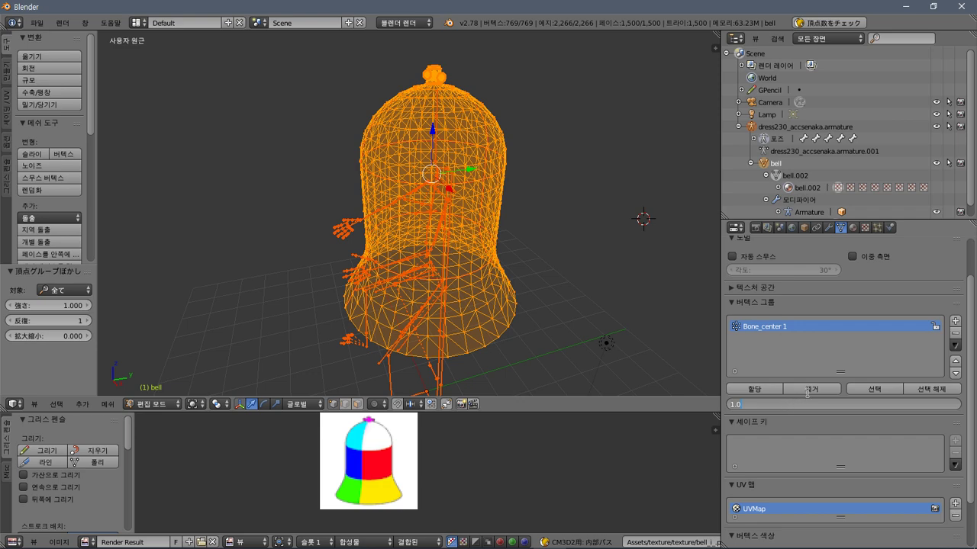
key("Return")
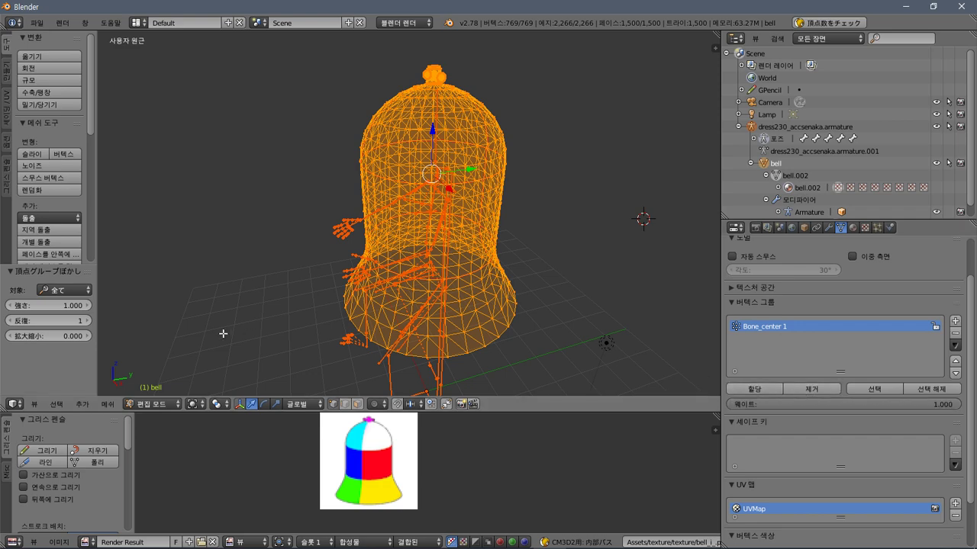
left_click(153, 404)
left_click(166, 338)
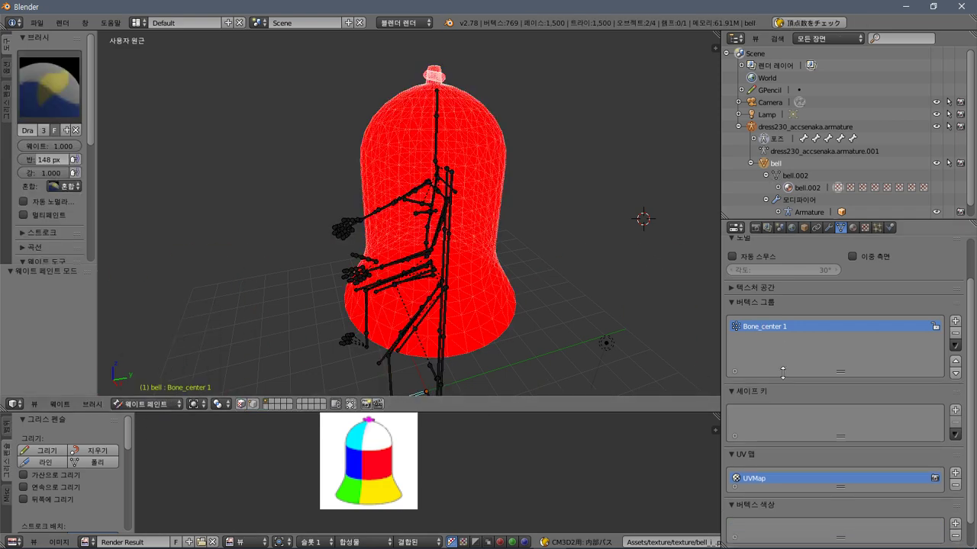
scroll(800, 365, "down", 2)
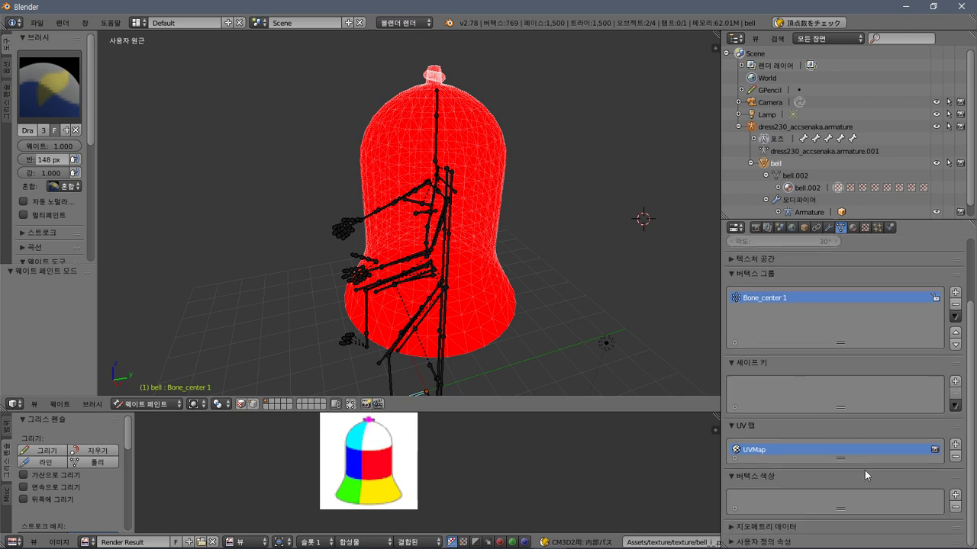
right_click(772, 450)
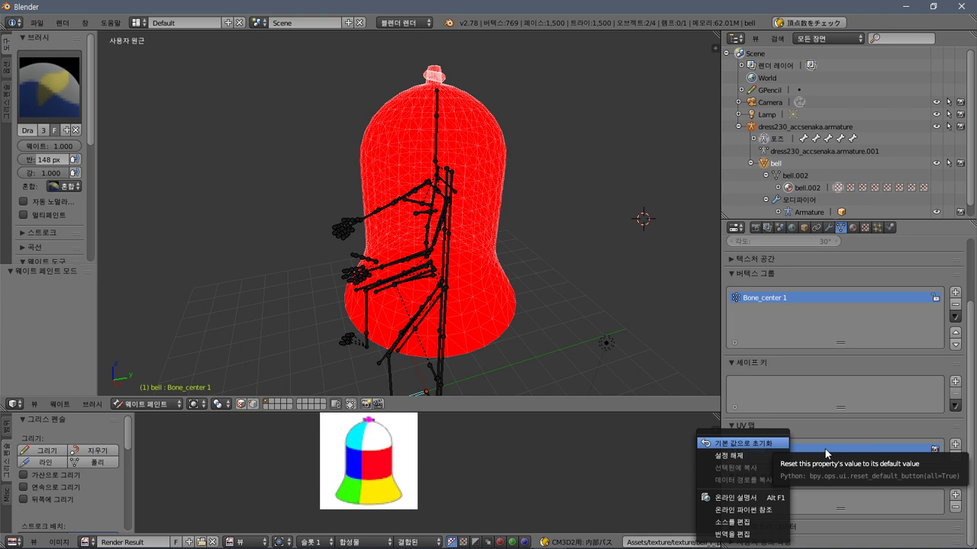
key("Escape")
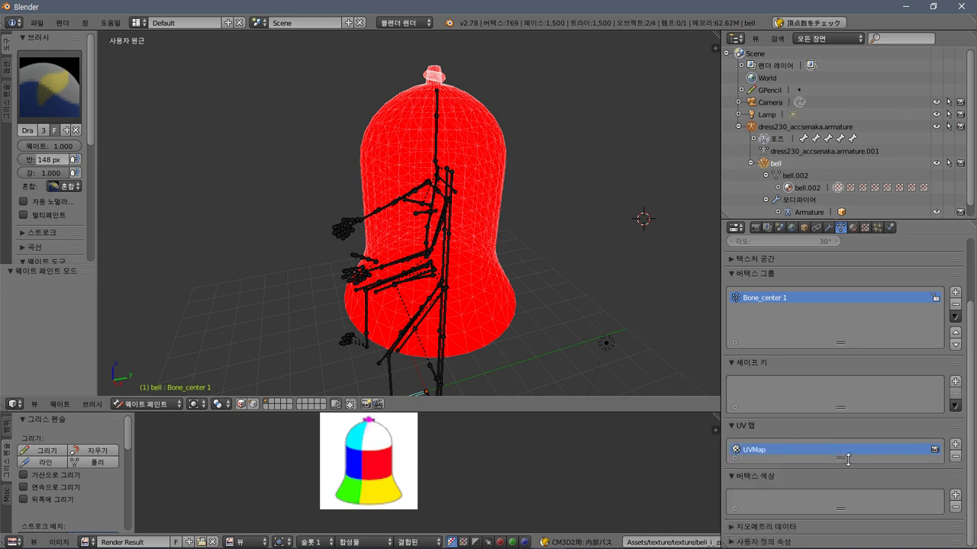
left_click_drag(847, 458, 847, 471)
scroll(814, 319, "up", 4)
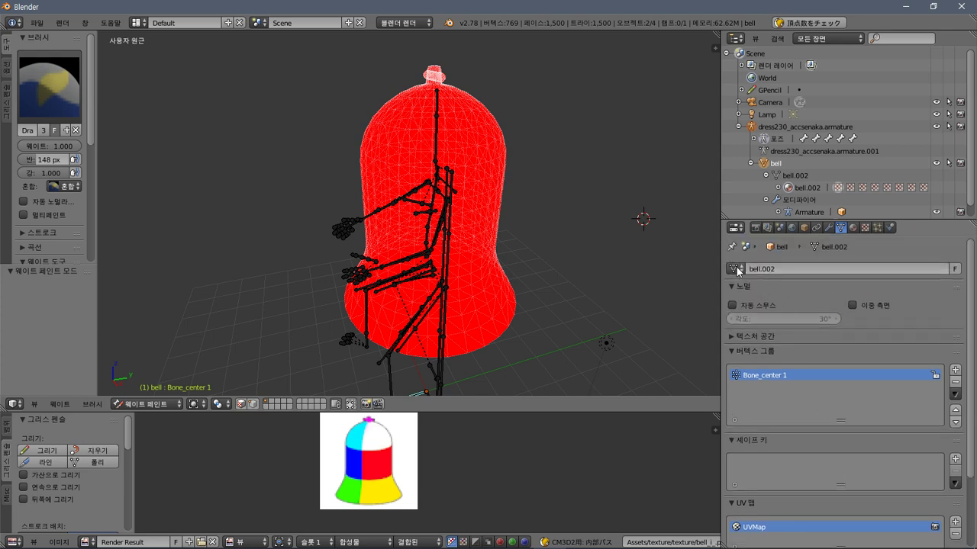
Switch the bell object's mesh data from bell.002 to the bell mesh, trying bell.001 in between.
left_click(735, 269)
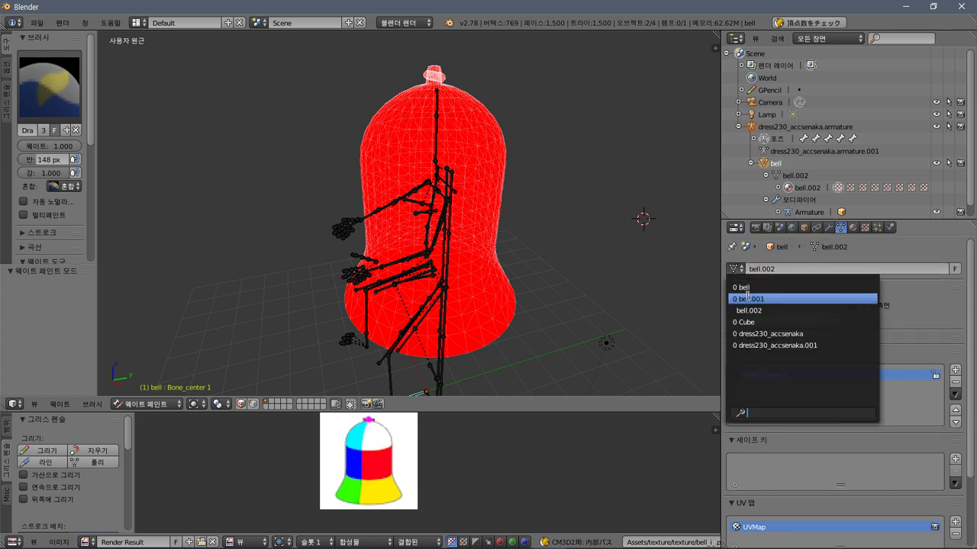
left_click(745, 287)
left_click(736, 269)
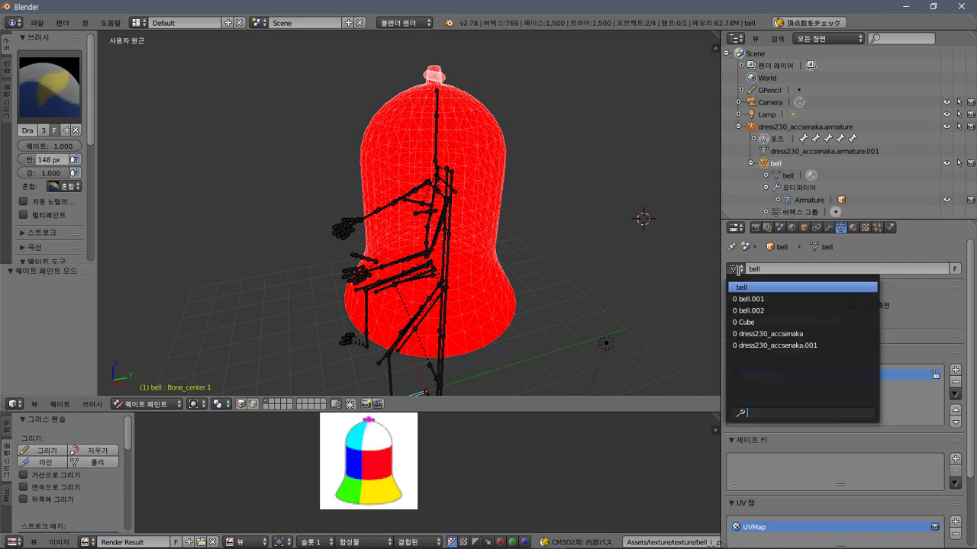
left_click(748, 299)
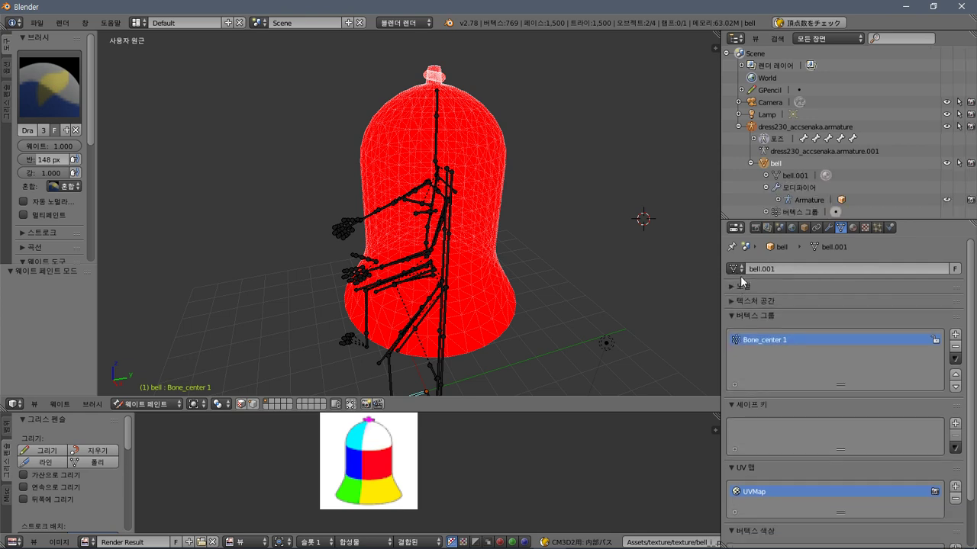
left_click(741, 270)
left_click(751, 287)
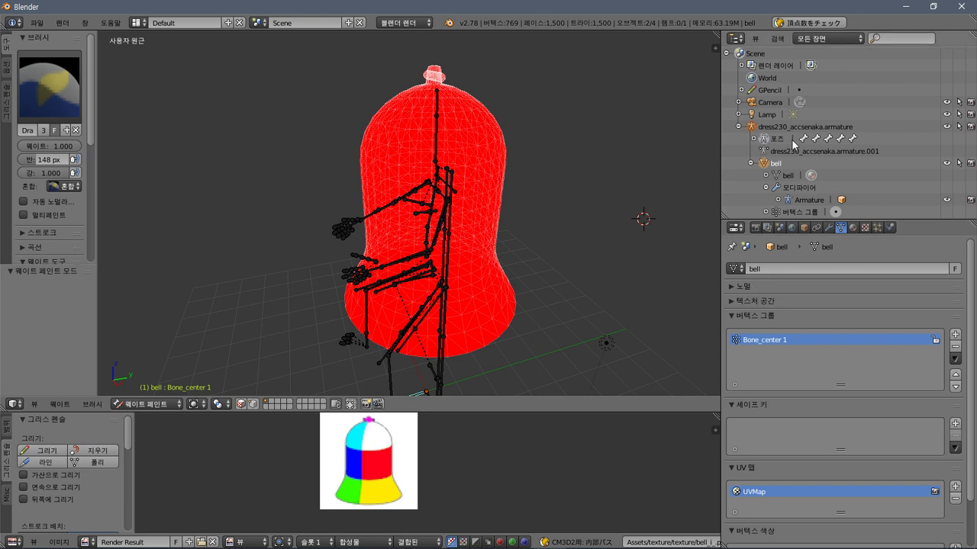
Examine the material and textures belonging to the bell mesh in the scene hierarchy.
left_click(767, 175)
scroll(786, 184, "down", 1)
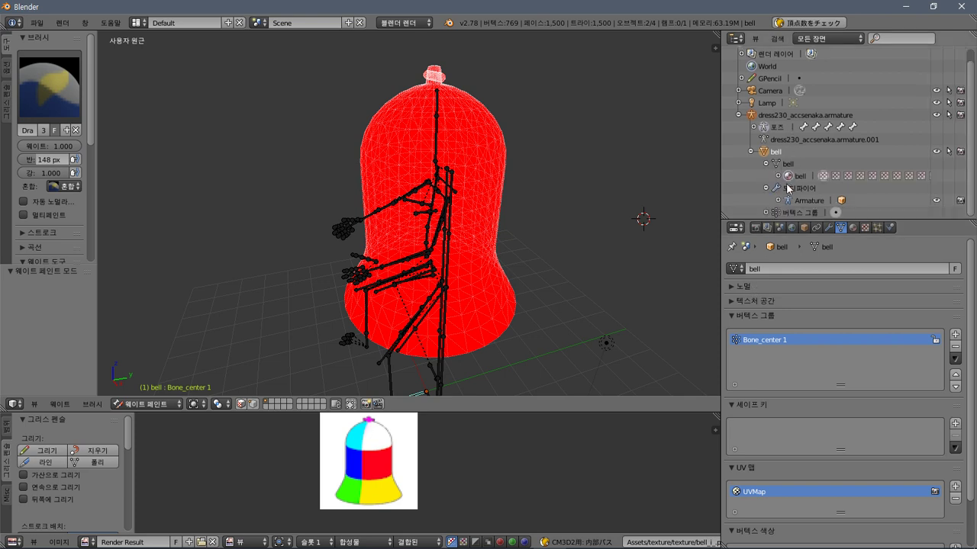
left_click(779, 175)
scroll(778, 179, "down", 2)
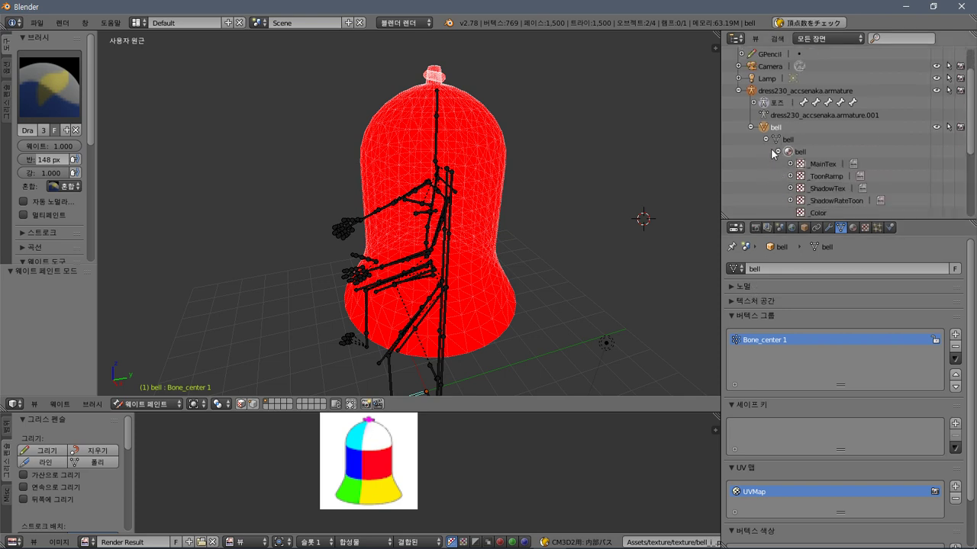
left_click(767, 140)
scroll(769, 146, "up", 3)
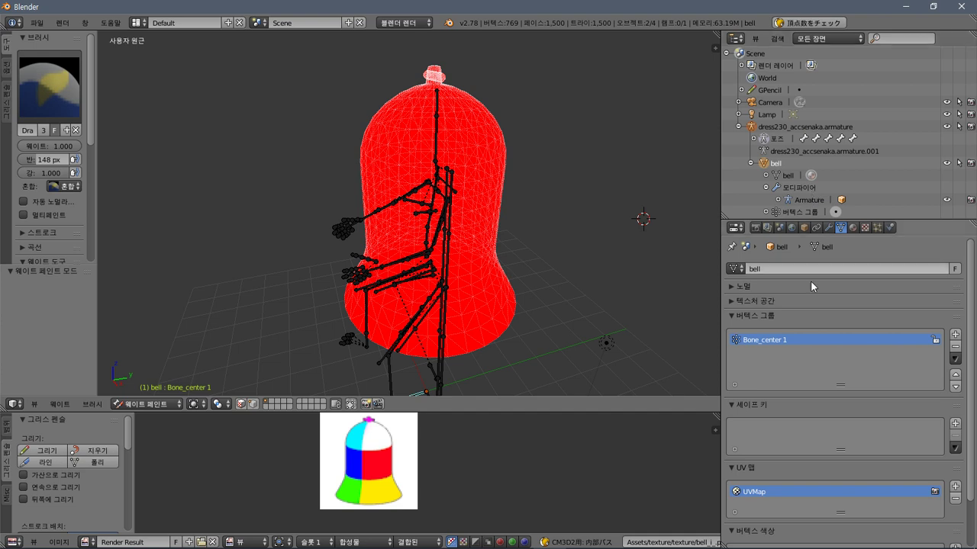
Try force-applying the bell's Armature modifier with a CM3D2 normal blend ratio of 0.5, and undo it.
left_click(828, 228)
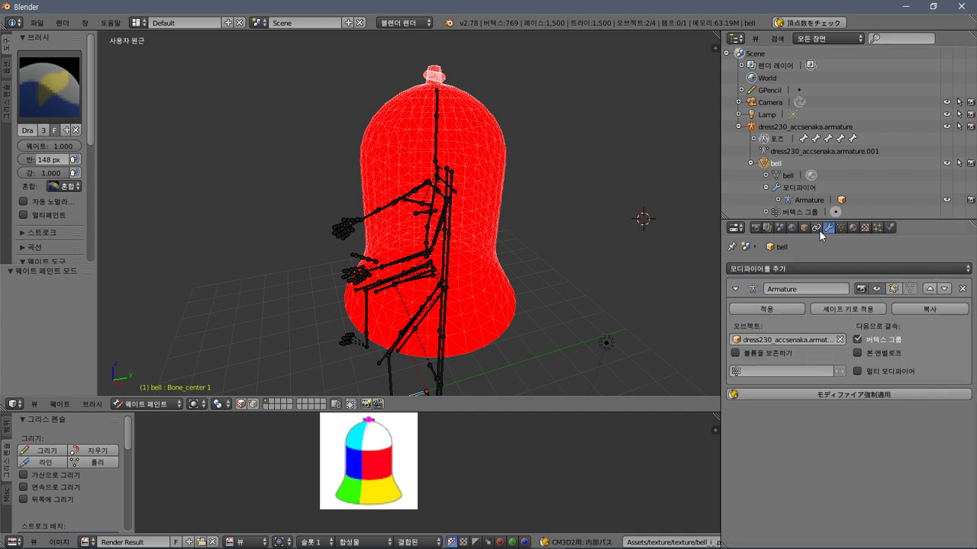
left_click(828, 396)
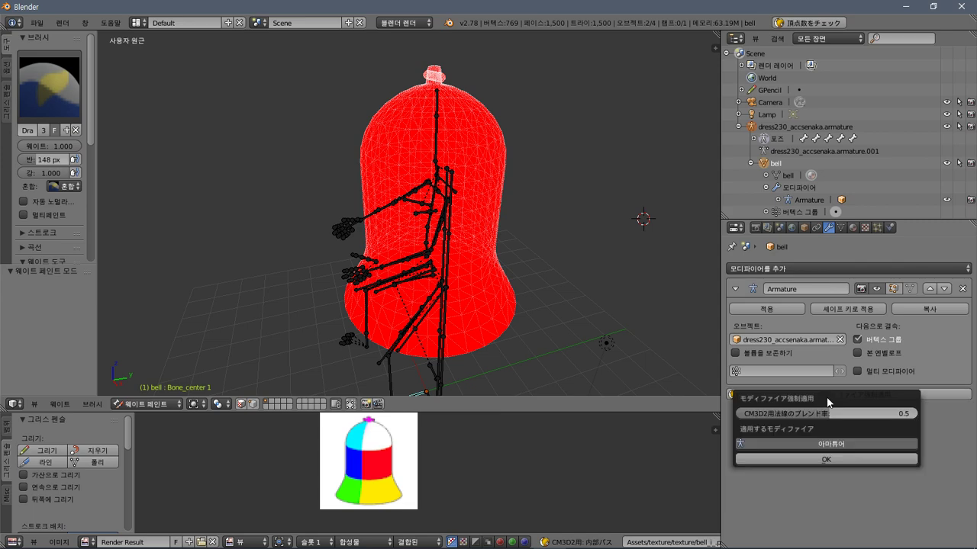
left_click(868, 460)
middle_click_drag(619, 349, 715, 273)
left_click(802, 268)
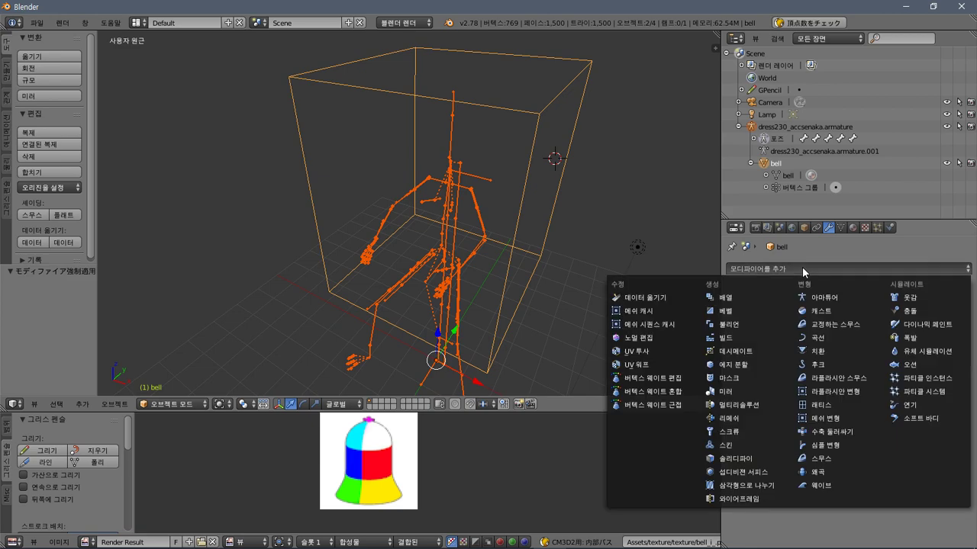
key("ctrl+z")
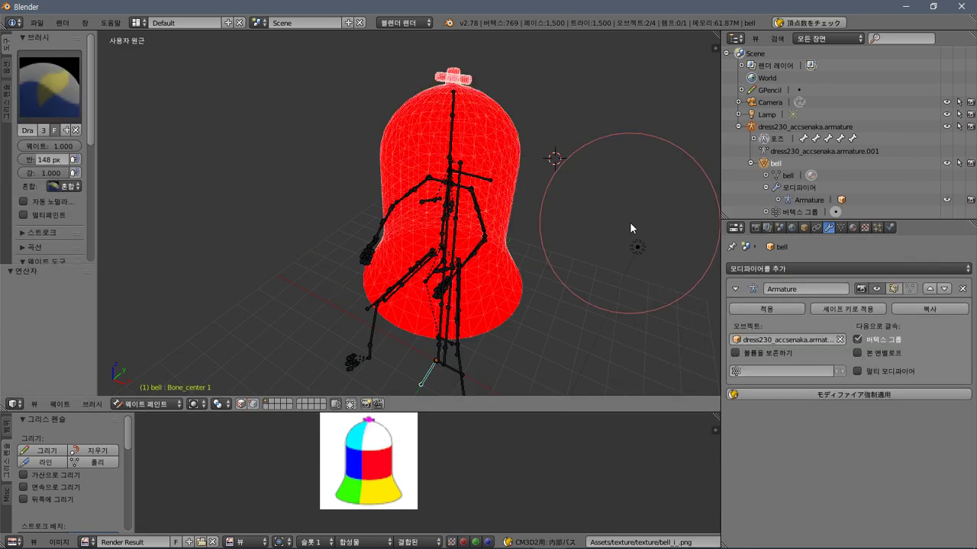
Look through the bell's object, world, scene, render layer, material and mesh data properties.
middle_click_drag(609, 242, 580, 236)
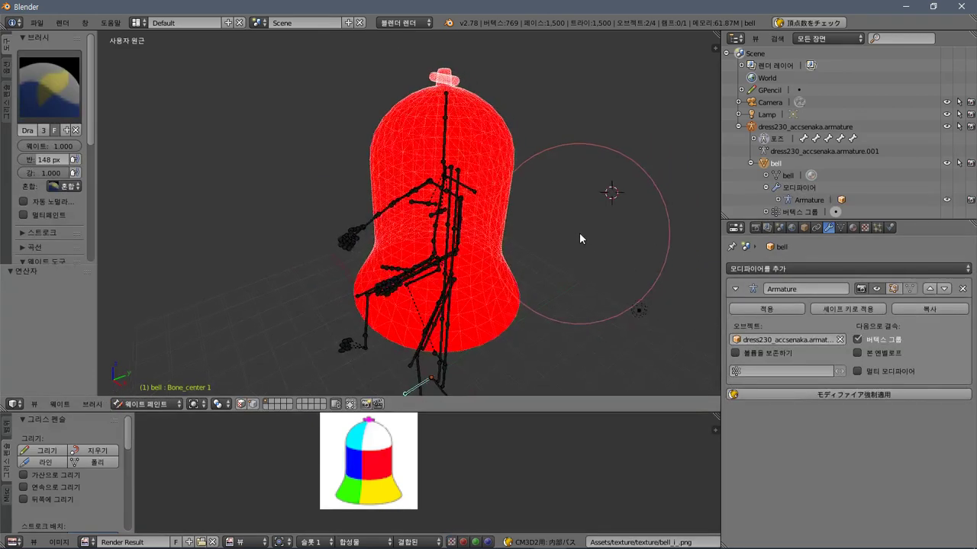
left_click(804, 228)
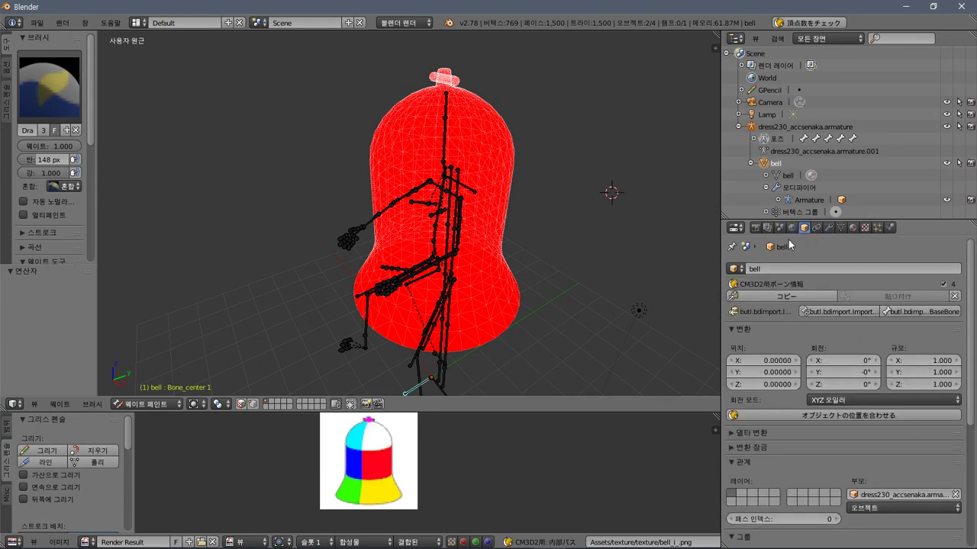
left_click(792, 227)
left_click(780, 227)
left_click(768, 227)
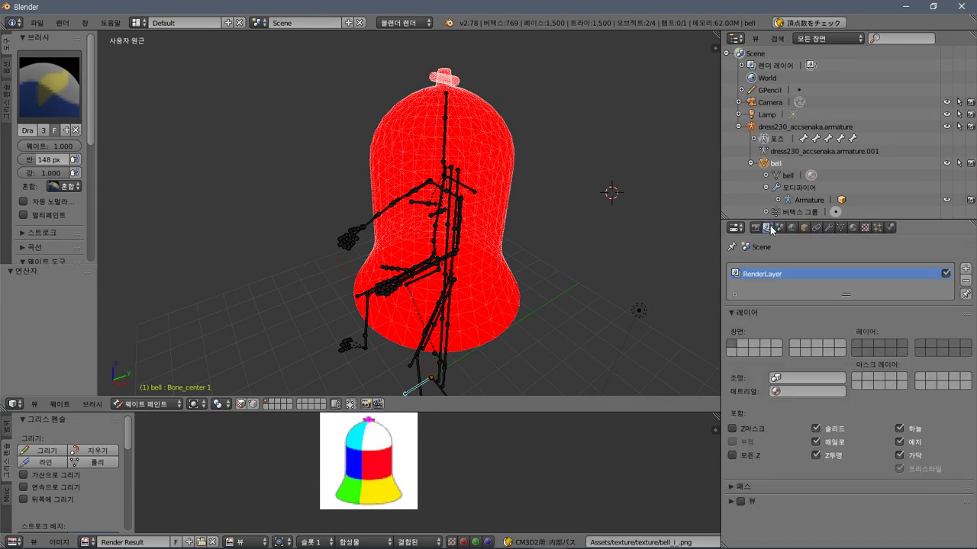
left_click(852, 227)
left_click(841, 227)
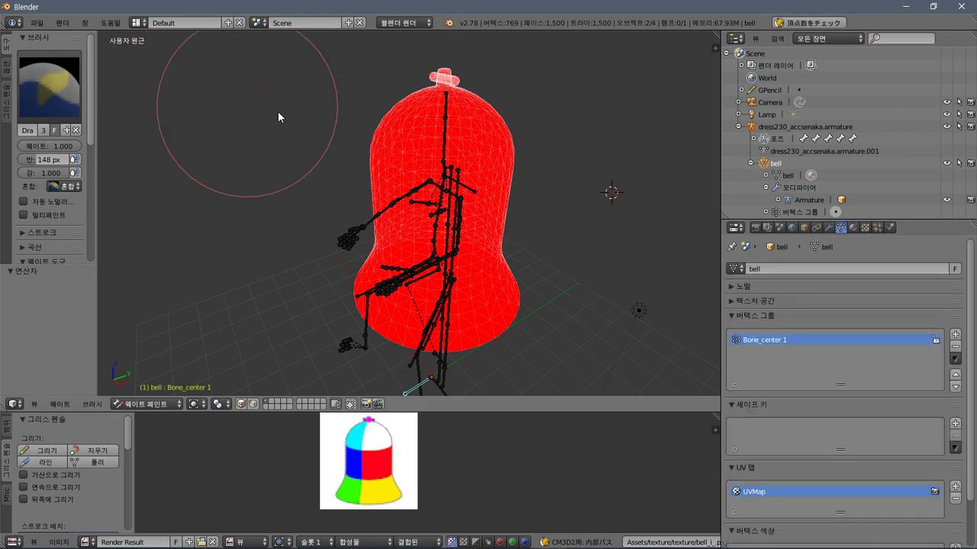
Inspect the armature targeted by the bell's Armature modifier and put the bell in Edit Mode.
left_click(778, 200)
scroll(776, 203, "down", 1)
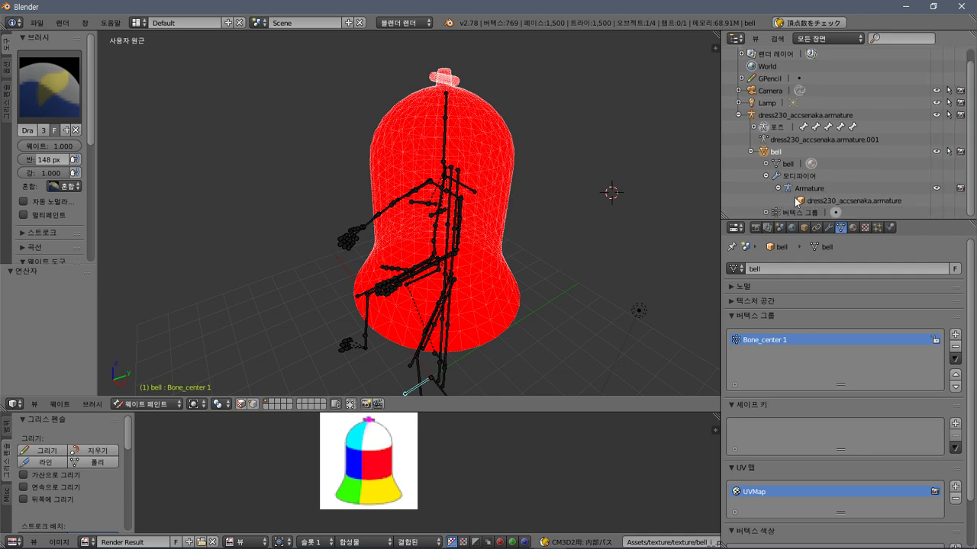
left_click(838, 201)
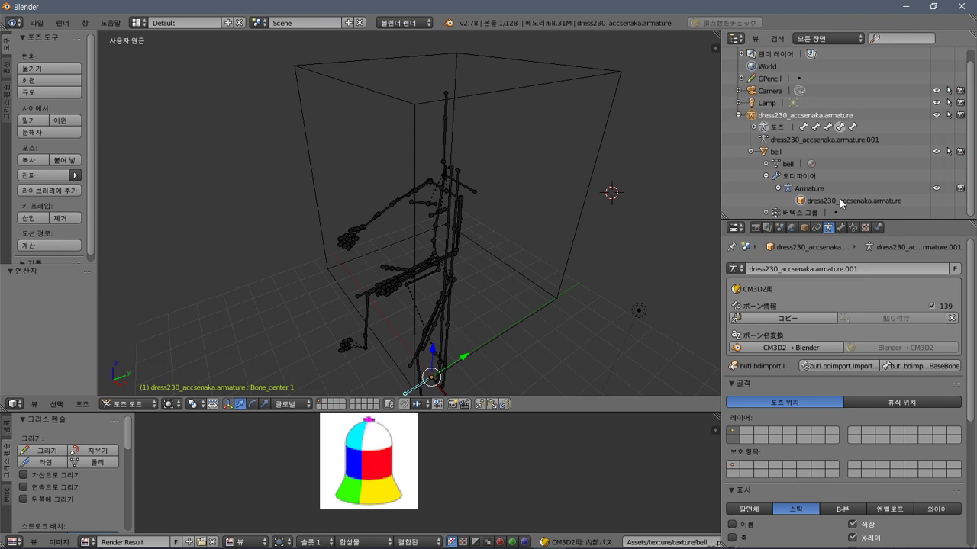
right_click(838, 198)
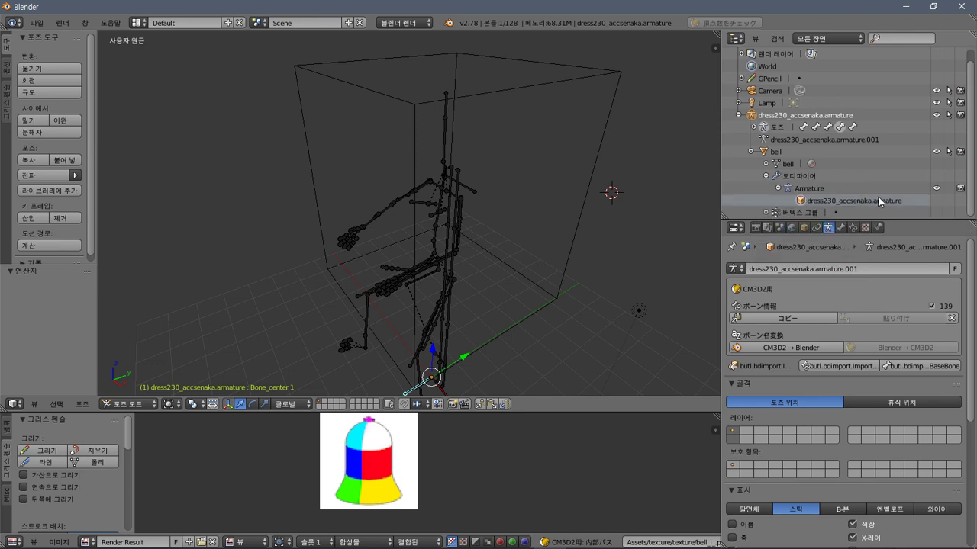
left_click(808, 189)
key("Tab")
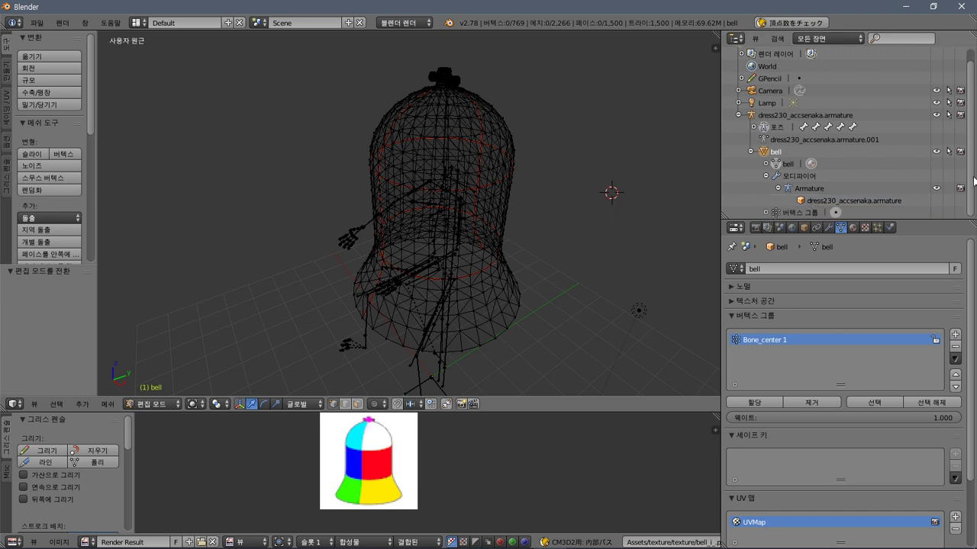
Check the bell's vertex group in the scene hierarchy and list the bones of dress230_accsenaka.armature.001 in Edit Mode.
left_click(765, 214)
scroll(772, 214, "down", 1)
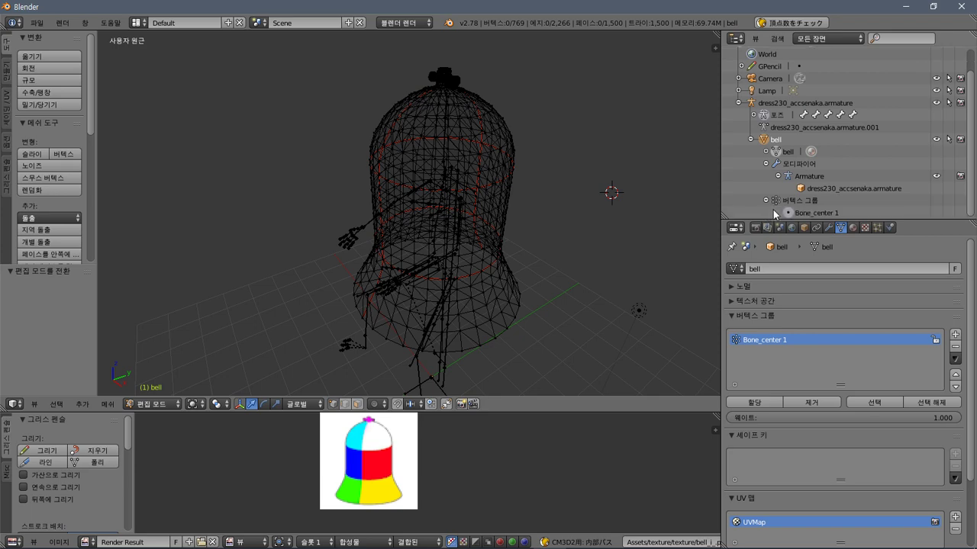
left_click(774, 128)
left_click(780, 128)
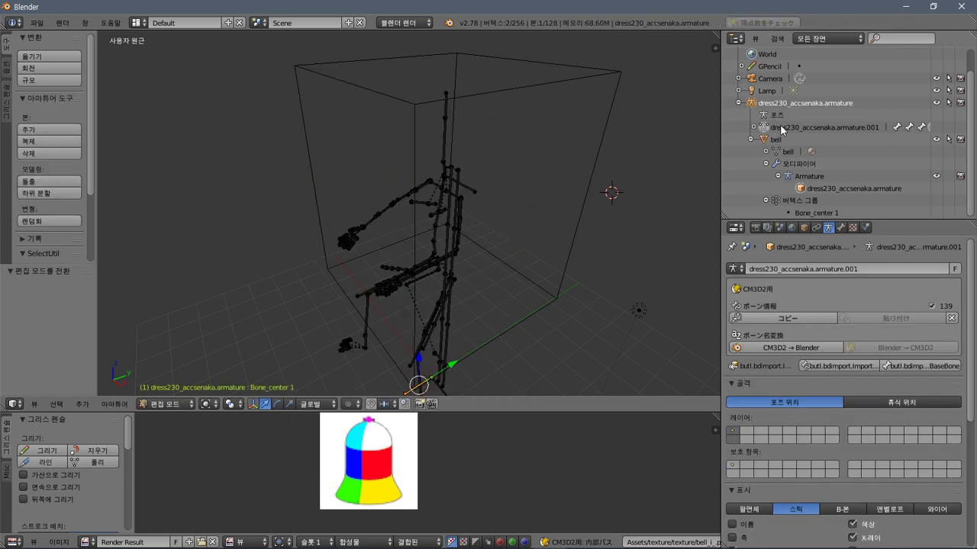
scroll(782, 129, "up", 2)
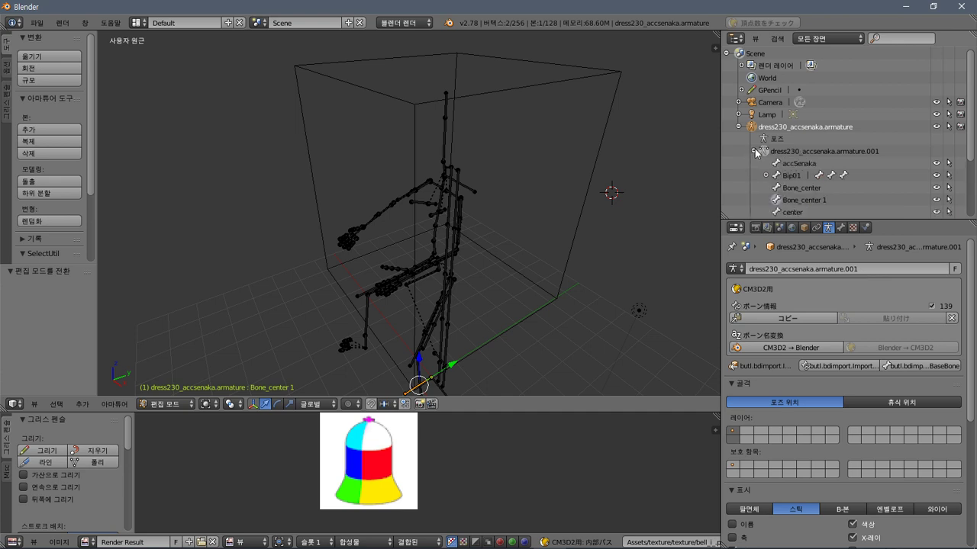
Review the bones of dress230_accsenaka.armature.001 and the bell mesh's vertex group, and put the armature in Pose Mode.
left_click(752, 152)
scroll(777, 146, "down", 3)
scroll(777, 146, "up", 1)
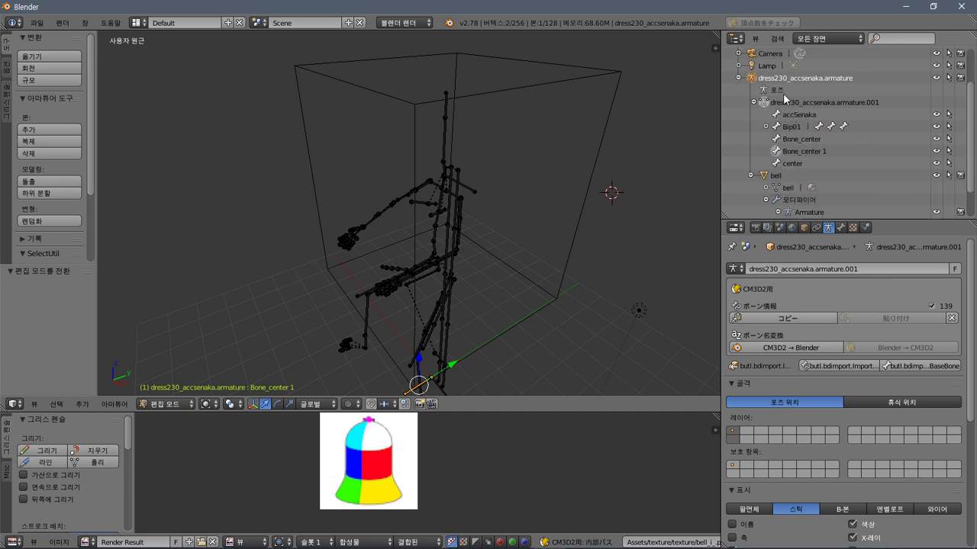
scroll(782, 95, "down", 3)
scroll(781, 94, "up", 2)
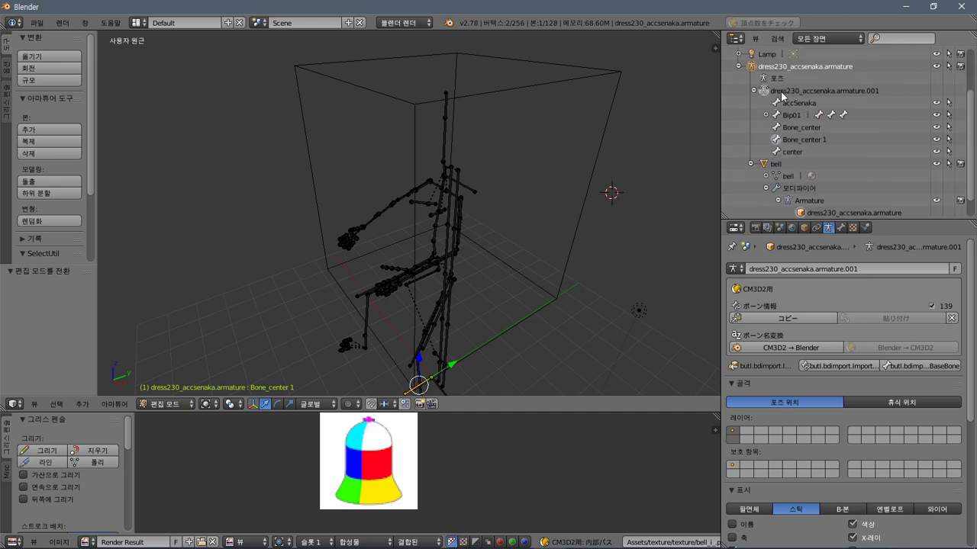
left_click(786, 177)
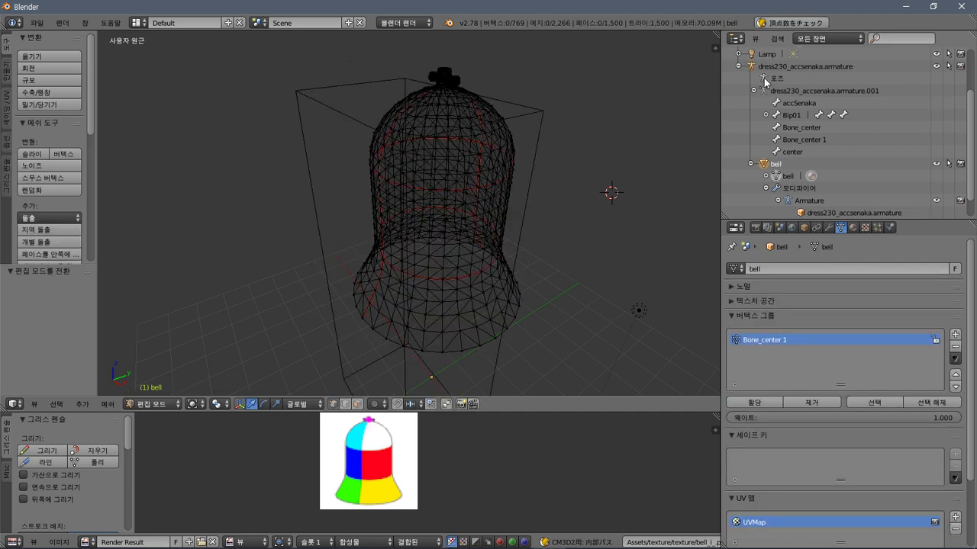
left_click(765, 79)
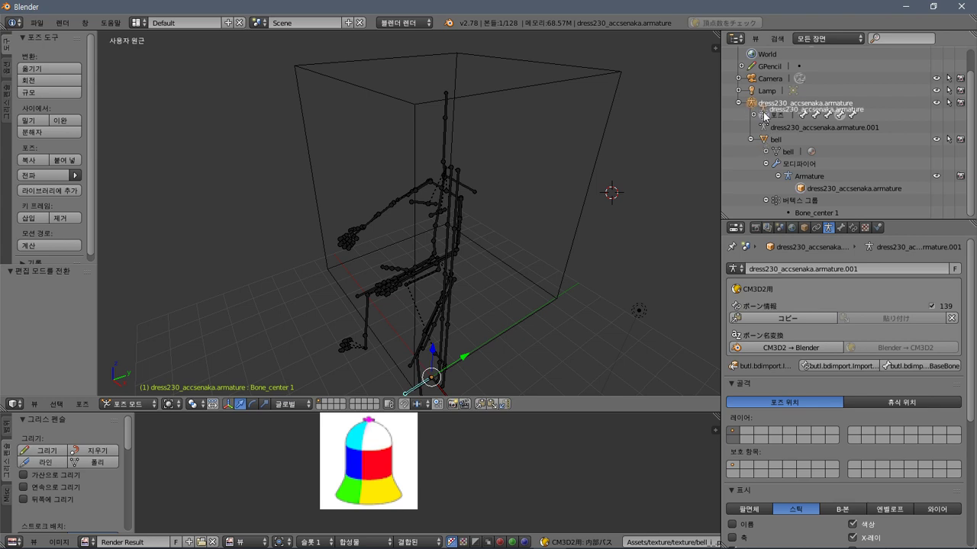
Delete dress230_accsenaka.armature and the bell object from the scene.
right_click(761, 106)
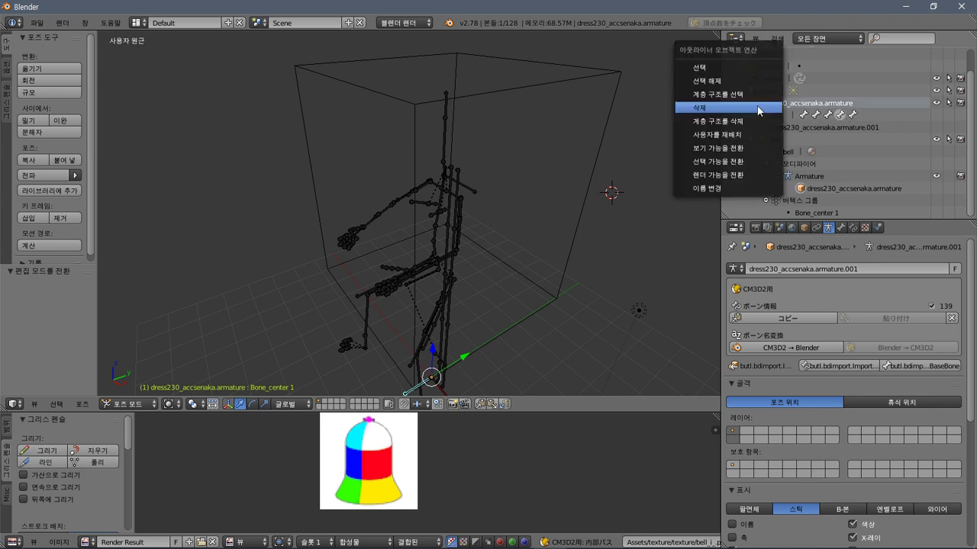
left_click(761, 107)
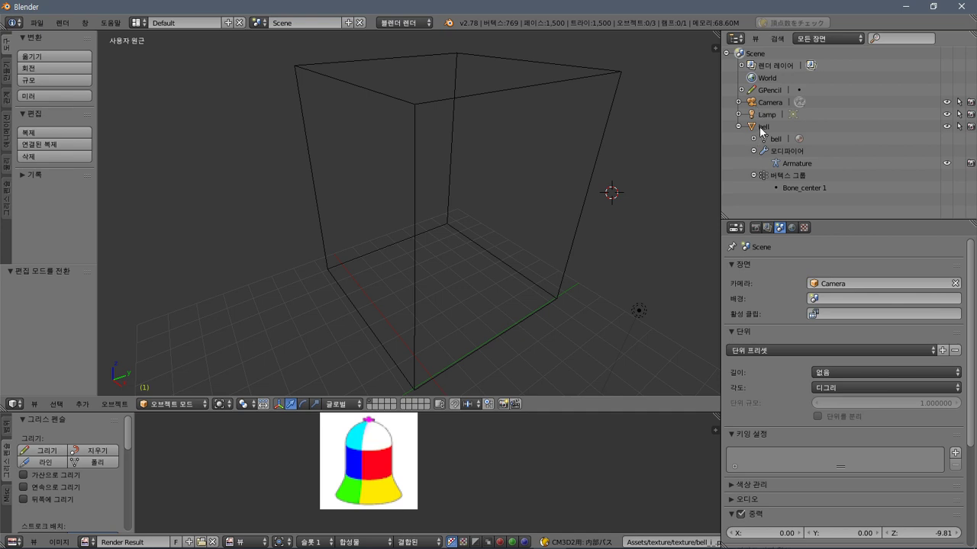
right_click(760, 129)
left_click(759, 127)
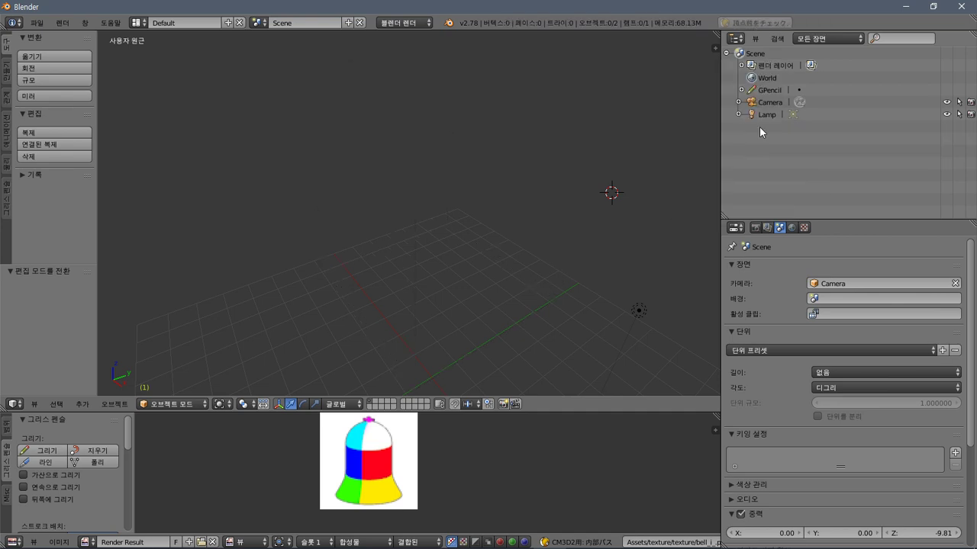
Start importing a CM3D2 .model file.
left_click(37, 23)
mouse_move(128, 242)
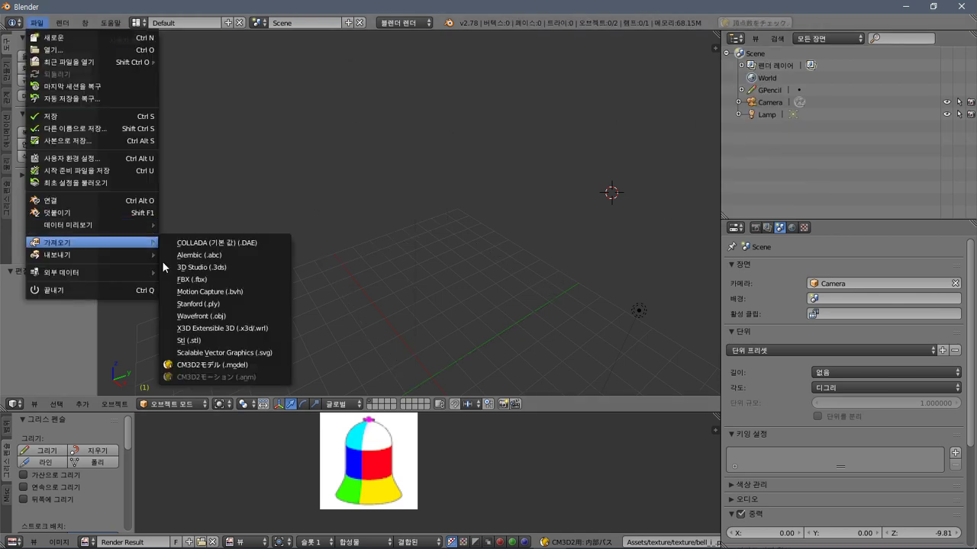
left_click(229, 364)
Switch to Chrome and open the Naver cafe post about connecting the bell to bones before exporting the model file.
mouse_move(489, 543)
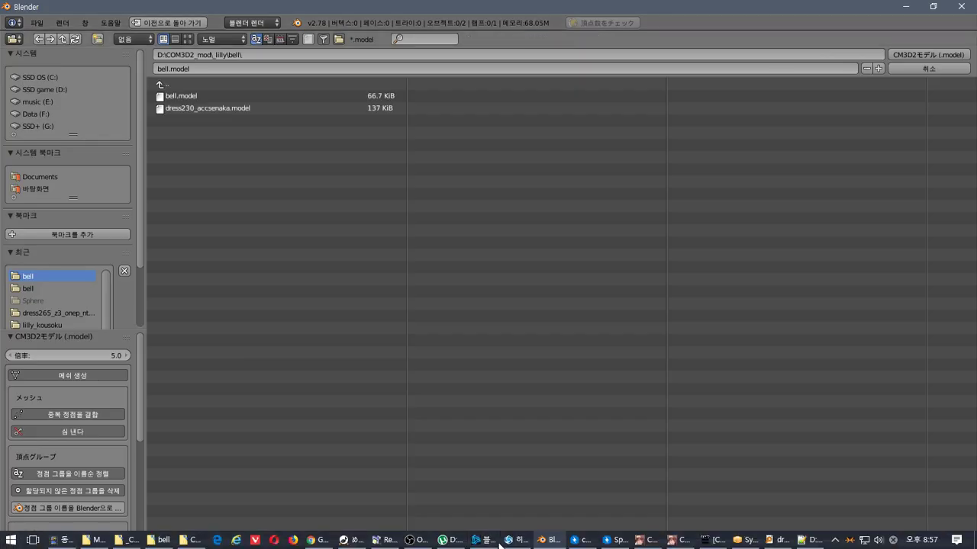
left_click(581, 540)
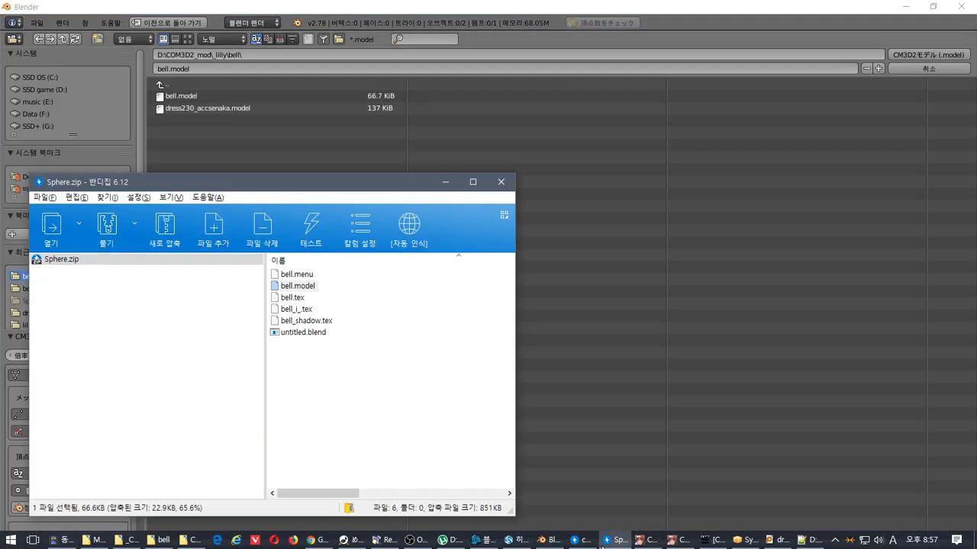
left_click(583, 542)
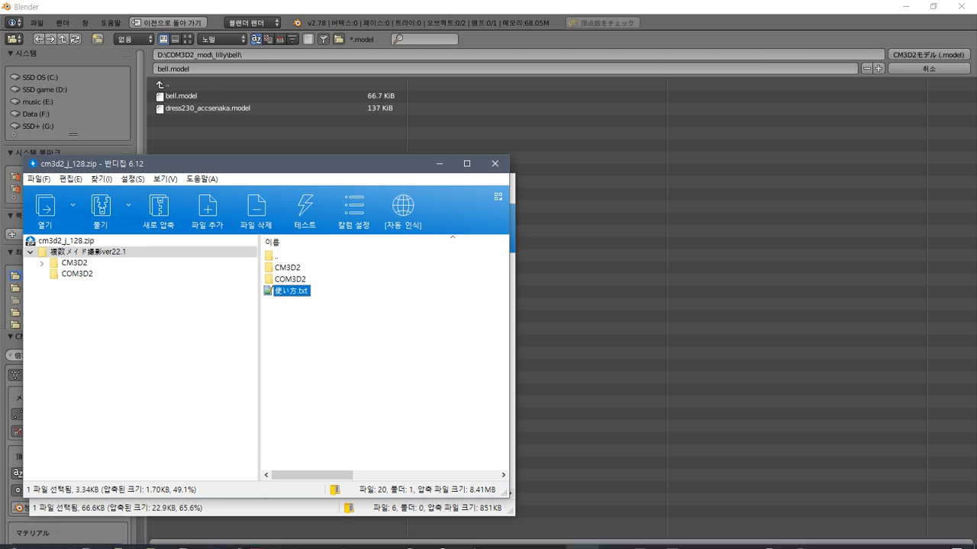
left_click(326, 543)
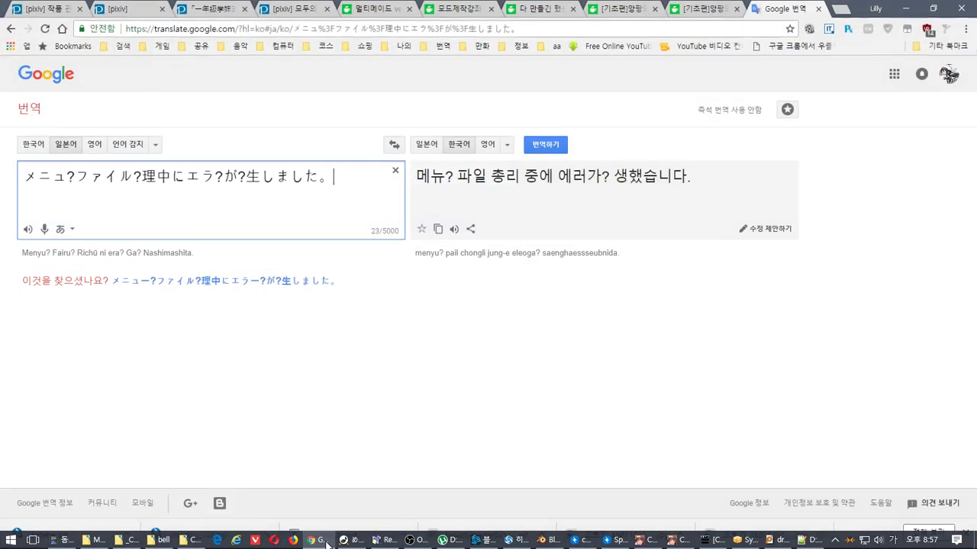
left_click(363, 8)
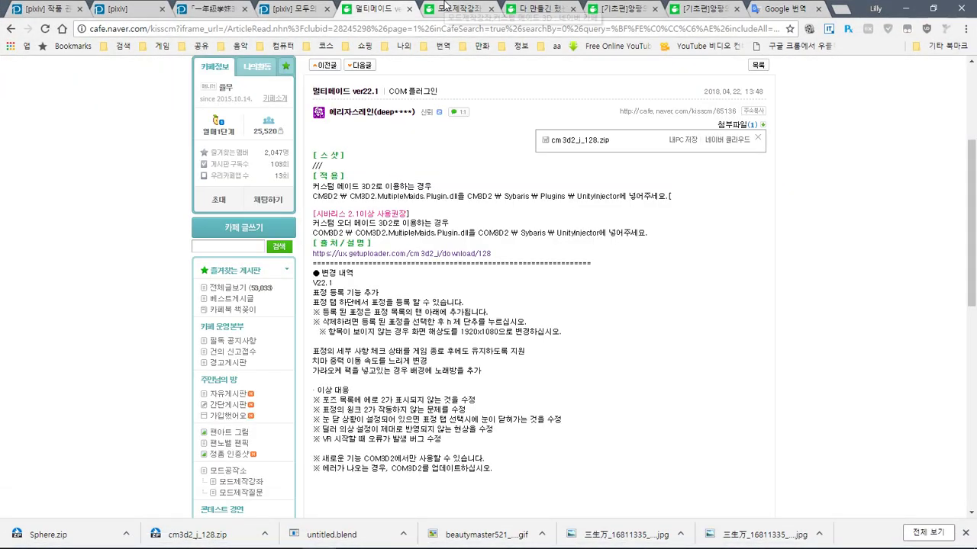
left_click(452, 8)
left_click(518, 6)
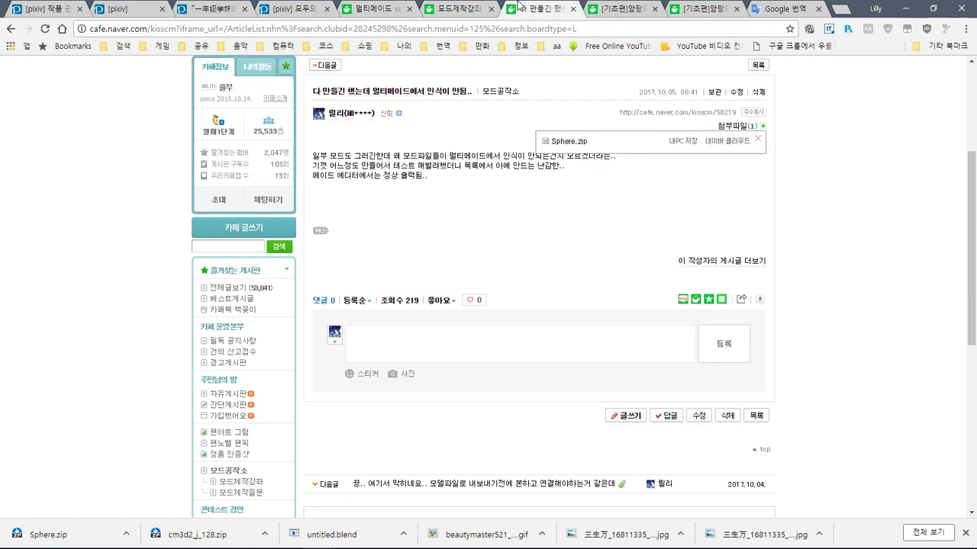
scroll(546, 332, "down", 3)
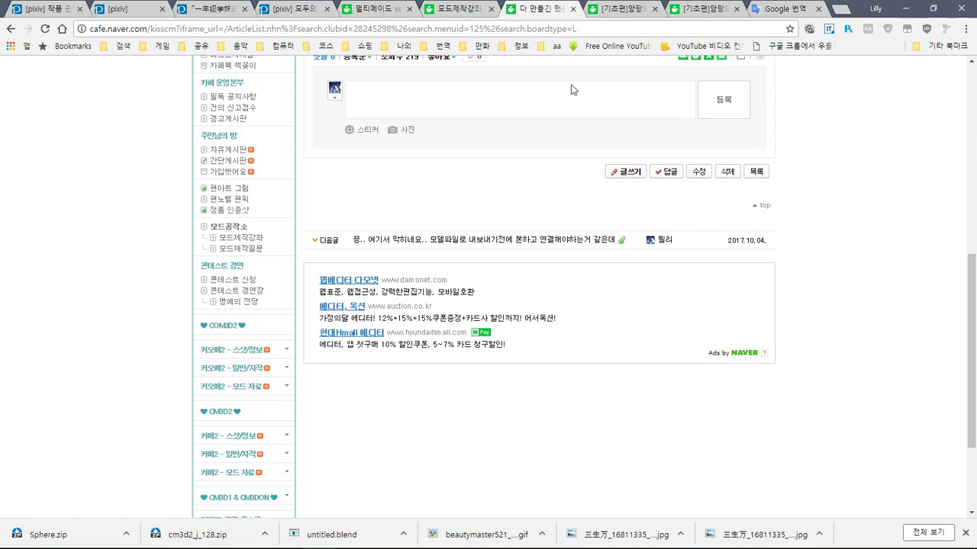
left_click(500, 240)
scroll(500, 242, "down", 3)
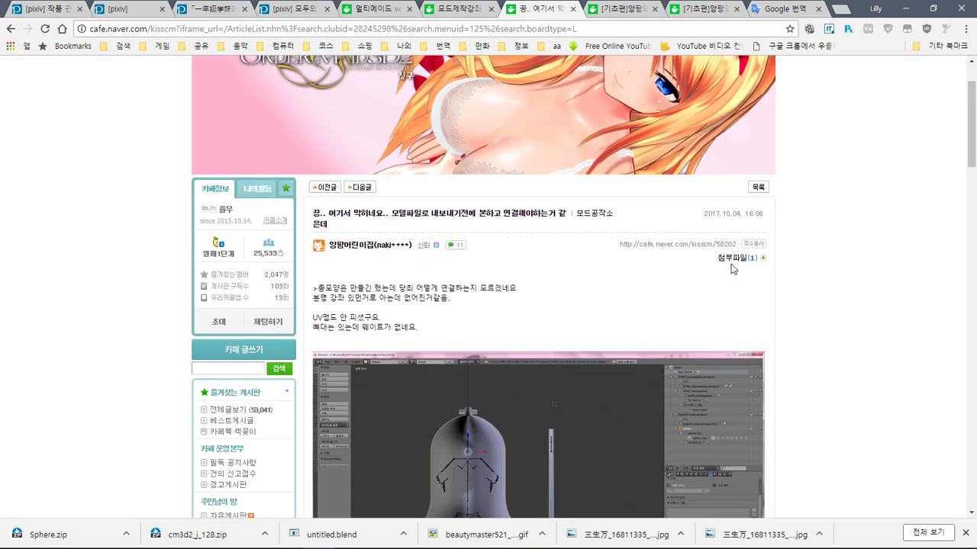
Download the post's attachment ECMG_hosonagaibou.model to the PC and show it in its download folder.
left_click(740, 258)
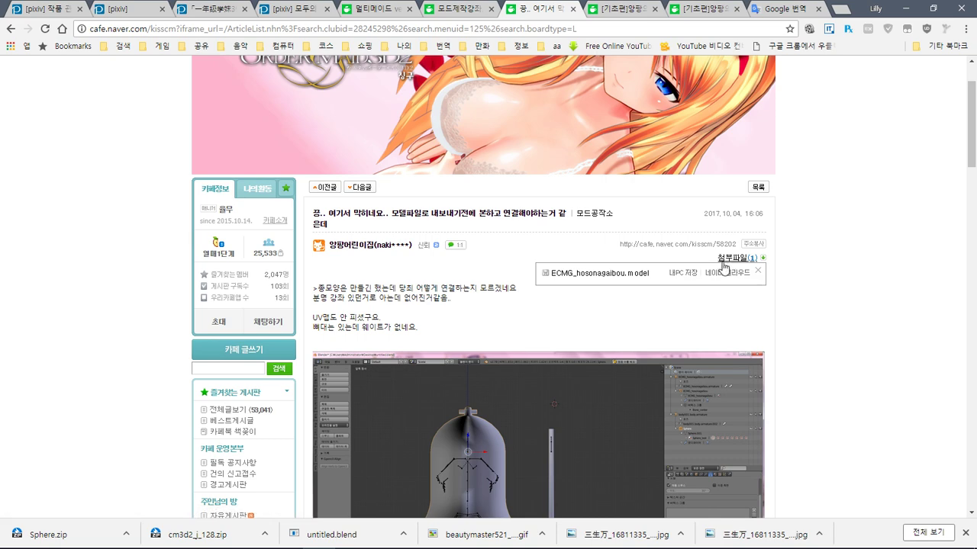
left_click(683, 274)
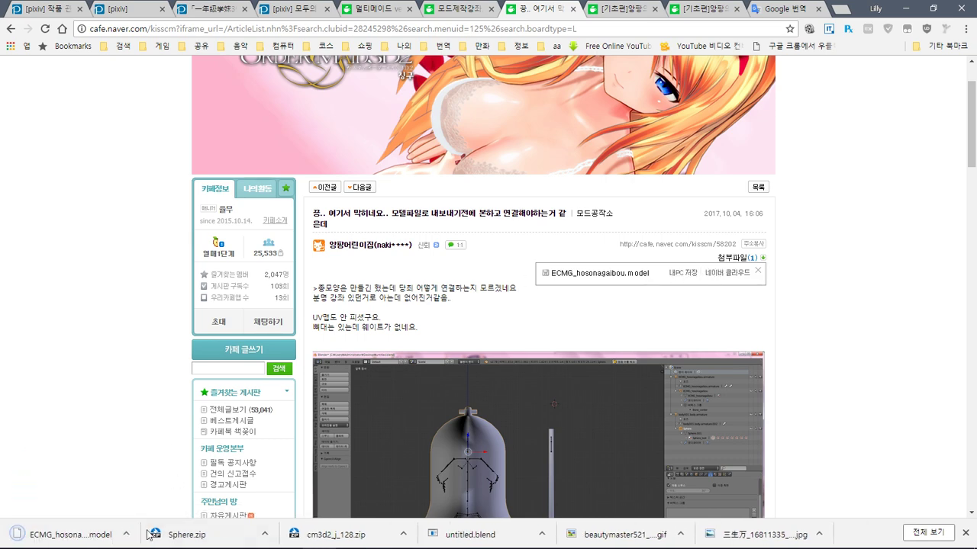
left_click(127, 535)
left_click(156, 493)
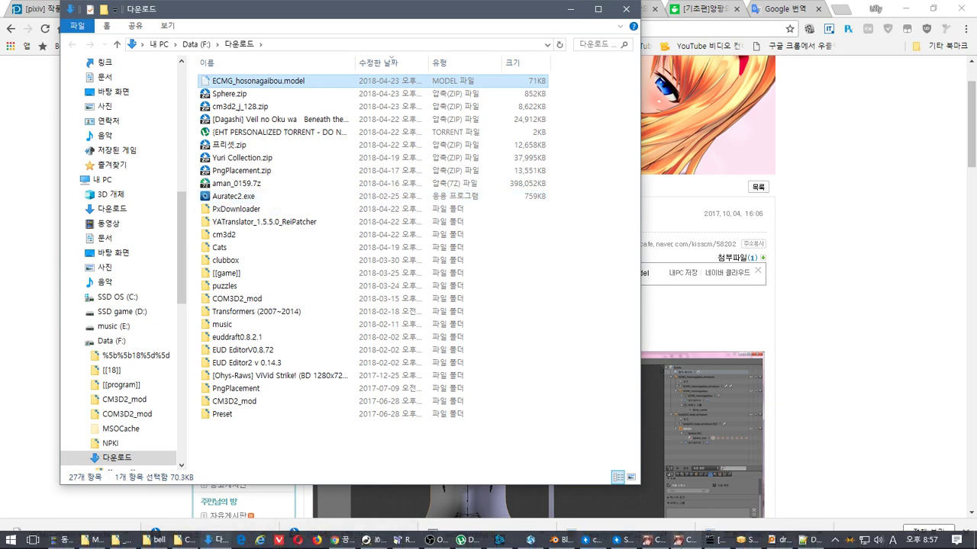
Copy ECMG_hosonagaibou.model into the COM3D2_mod\_lilly\bell folder.
left_click(183, 540)
left_click(157, 541)
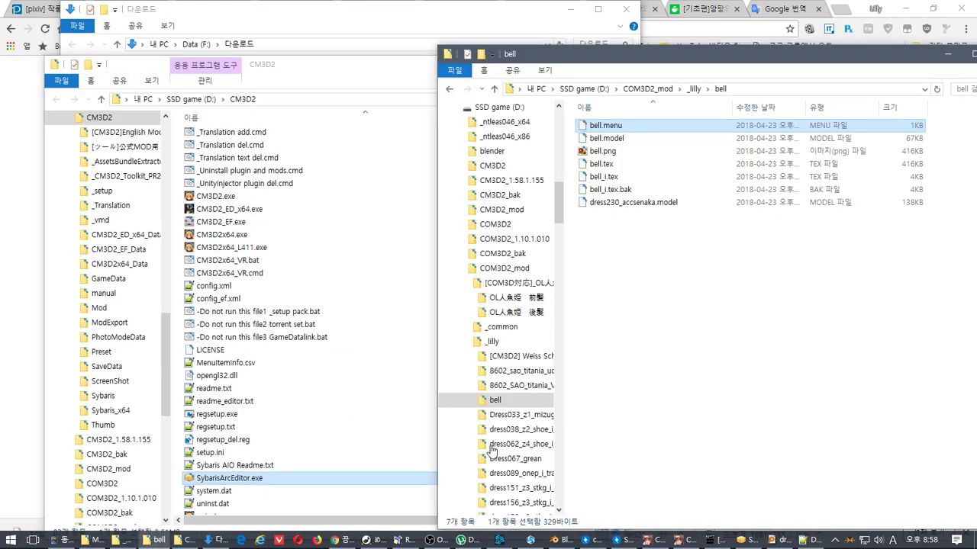
key("ctrl+v")
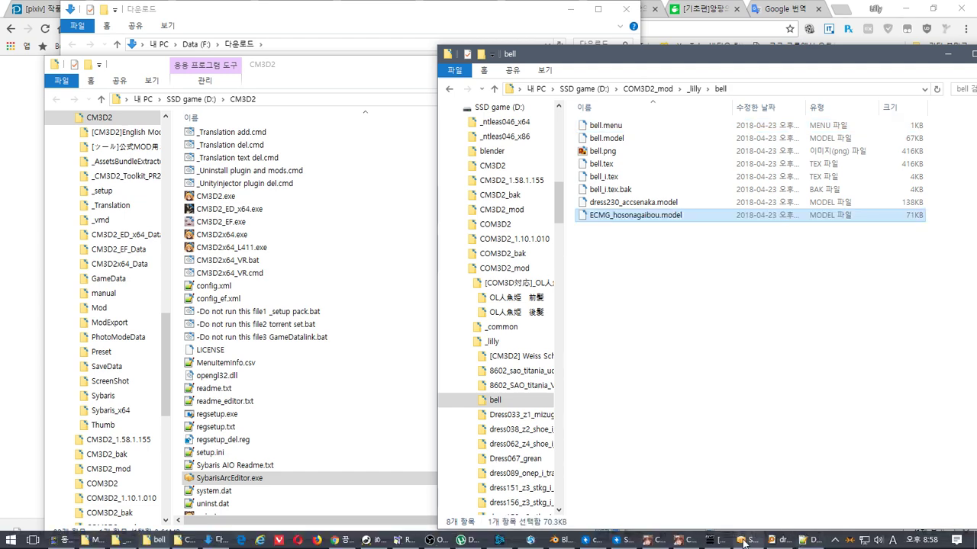
Switch back to Blender, refresh the bell folder listing and import ECMG_hosonagaibou.model at scale 5.0.
mouse_move(780, 542)
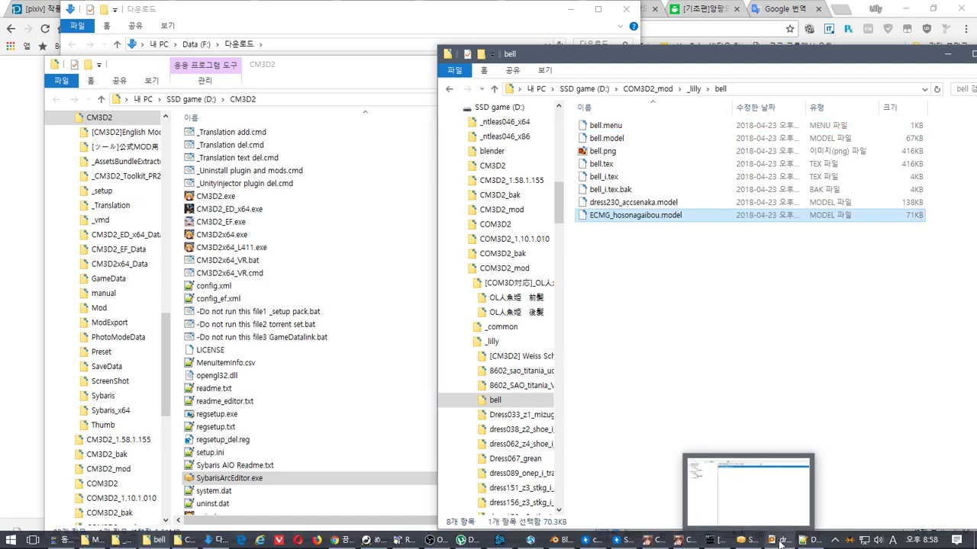
left_click(564, 540)
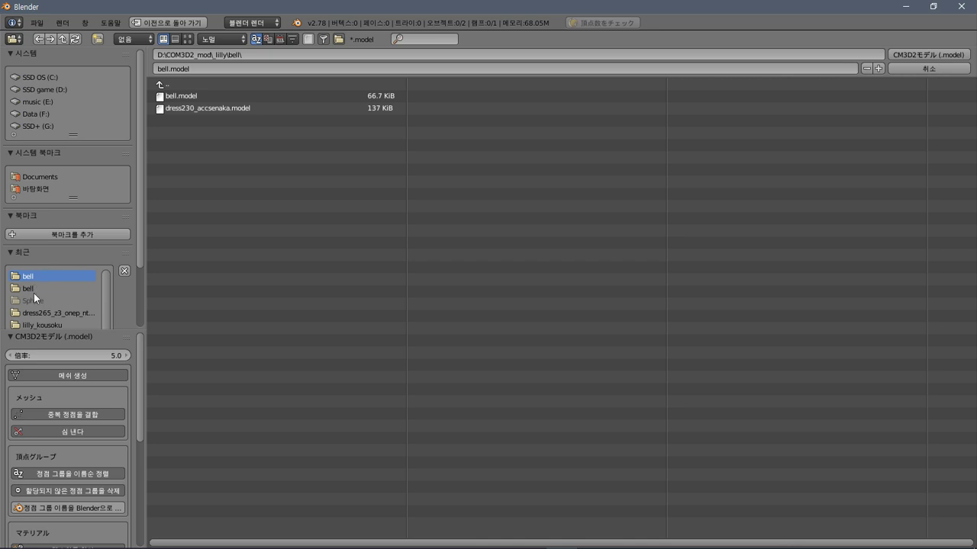
left_click(54, 280)
double_click(236, 120)
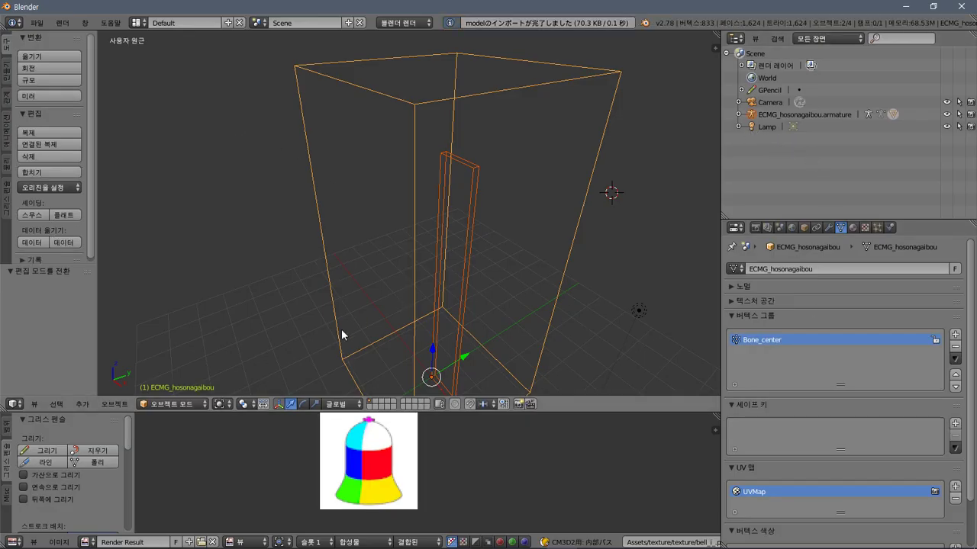
Display the imported ECMG_hosonagaibou model in wireframe shading and examine its shape.
left_click(222, 404)
left_click(246, 375)
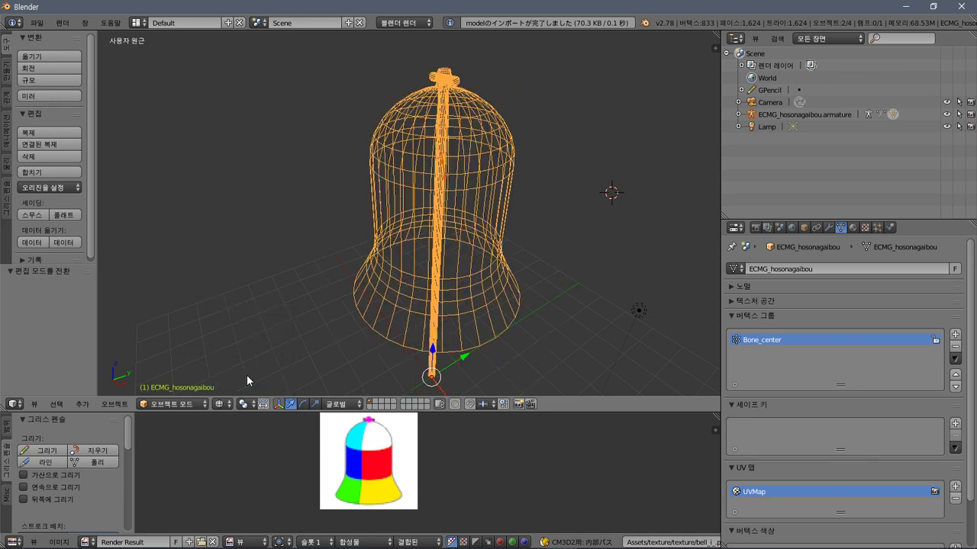
middle_click_drag(258, 352, 313, 277)
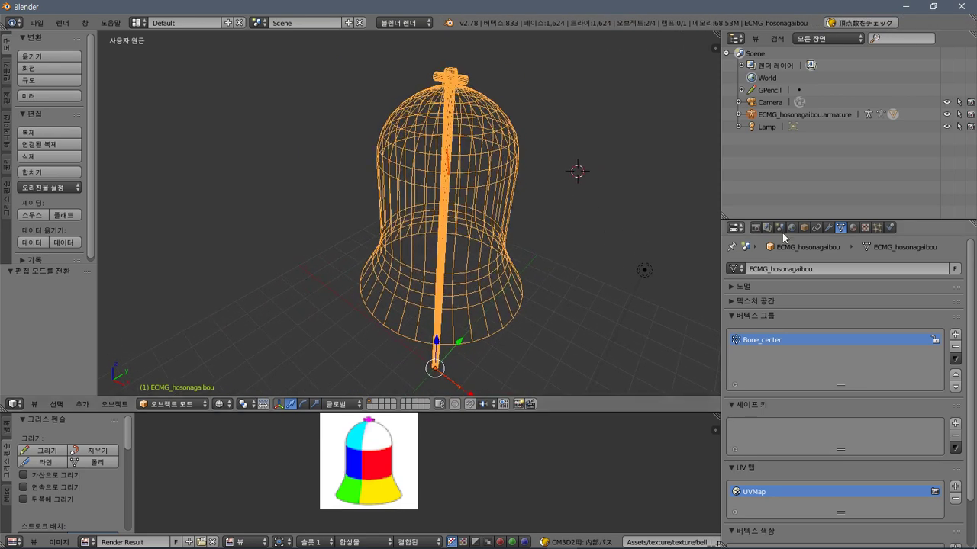
Expand ECMG_hosonagaibou.armature in the scene hierarchy and check the mesh's Bone_center weights in Weight Paint mode.
left_click(739, 114)
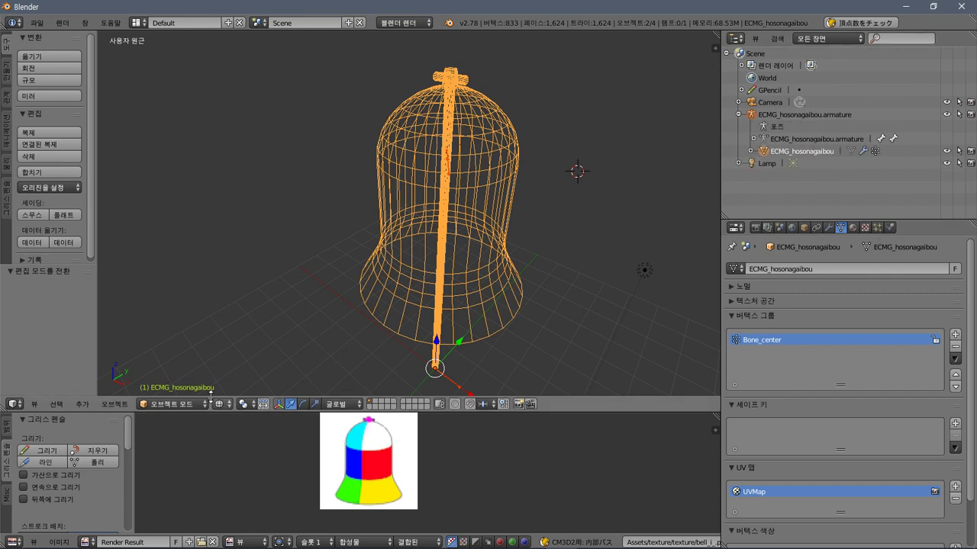
left_click(174, 404)
left_click(185, 340)
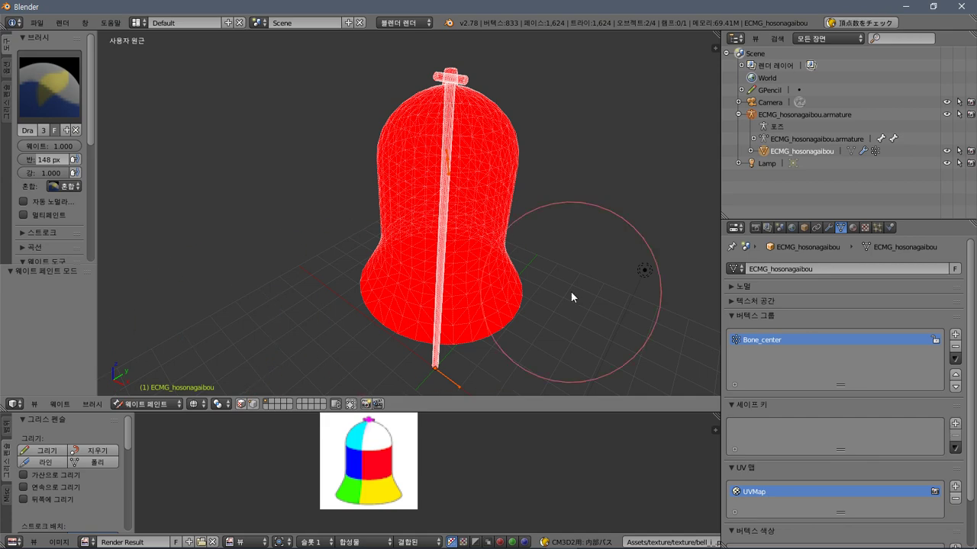
mouse_move(590, 219)
middle_mouse_down()
mouse_move(626, 207)
mouse_move(492, 239)
mouse_move(389, 214)
mouse_move(551, 199)
mouse_move(605, 206)
middle_mouse_up()
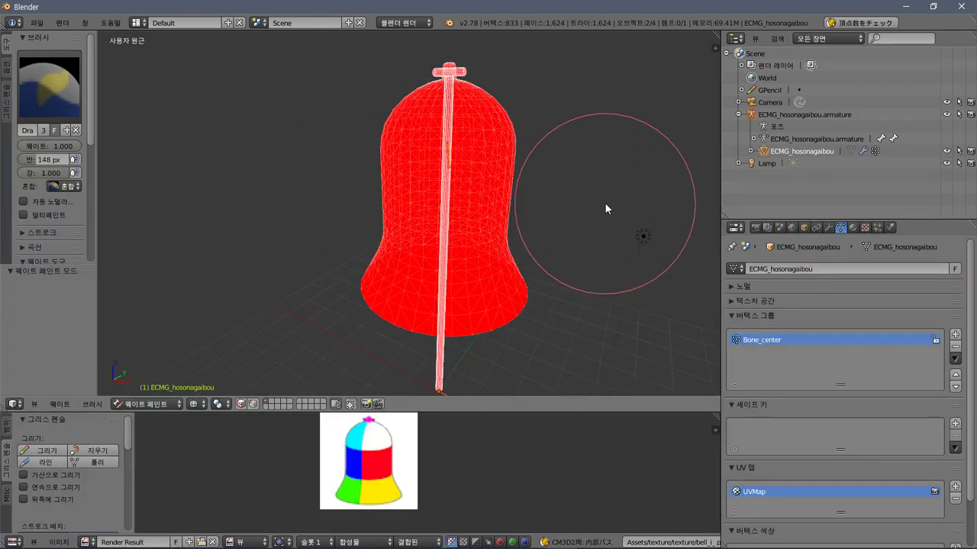
Expand the bones of ECMG_hosonagaibou.armature down to Bone_nub, select that bone and examine its properties.
left_click(754, 139)
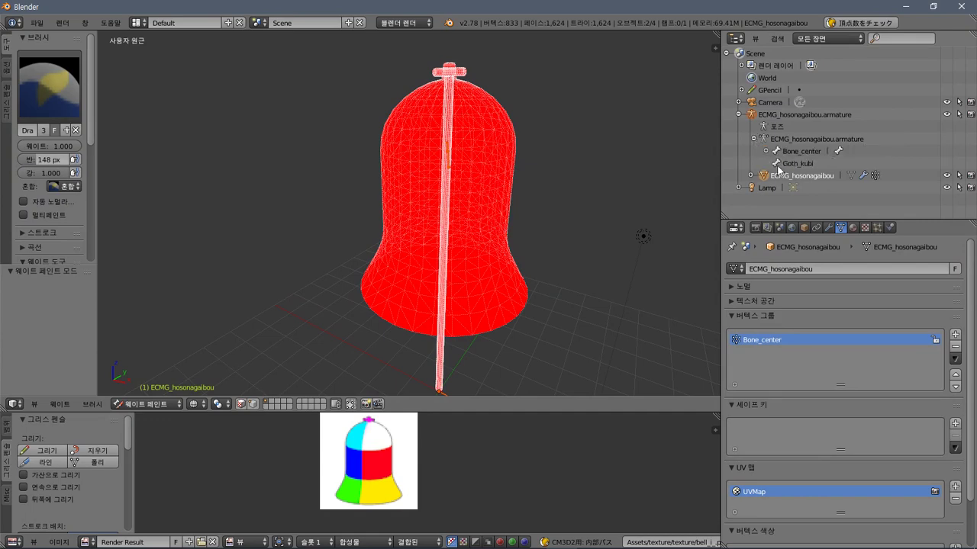
left_click(766, 152)
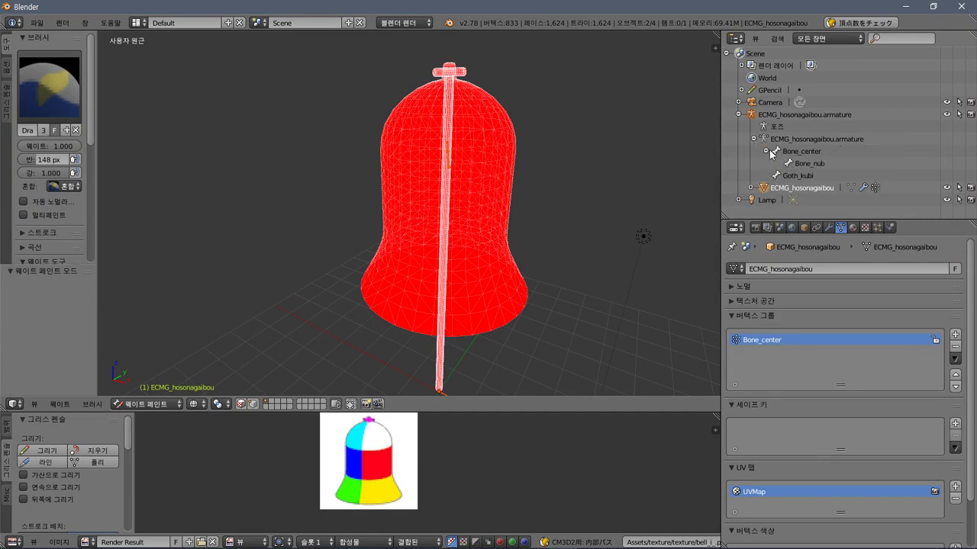
left_click(808, 164)
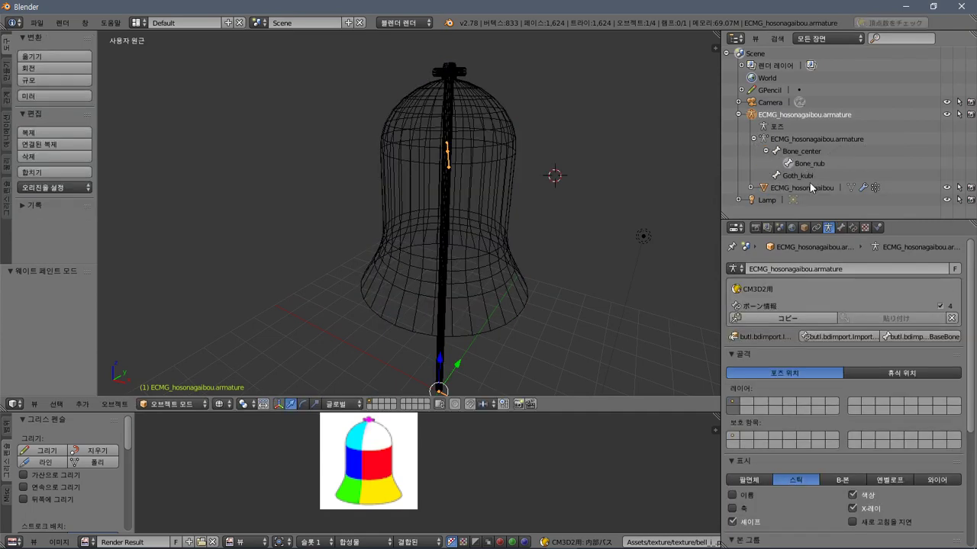
middle_click_drag(534, 187, 535, 207)
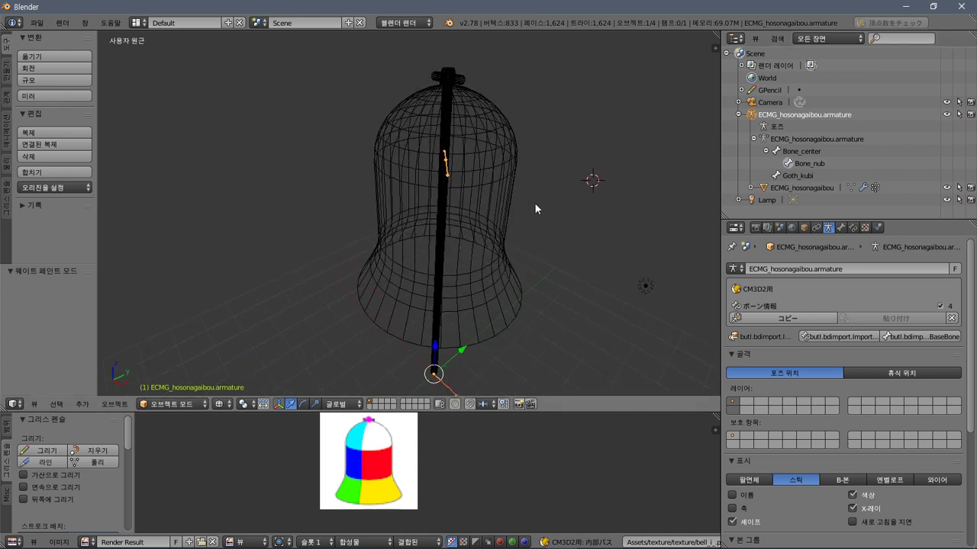
left_click(841, 227)
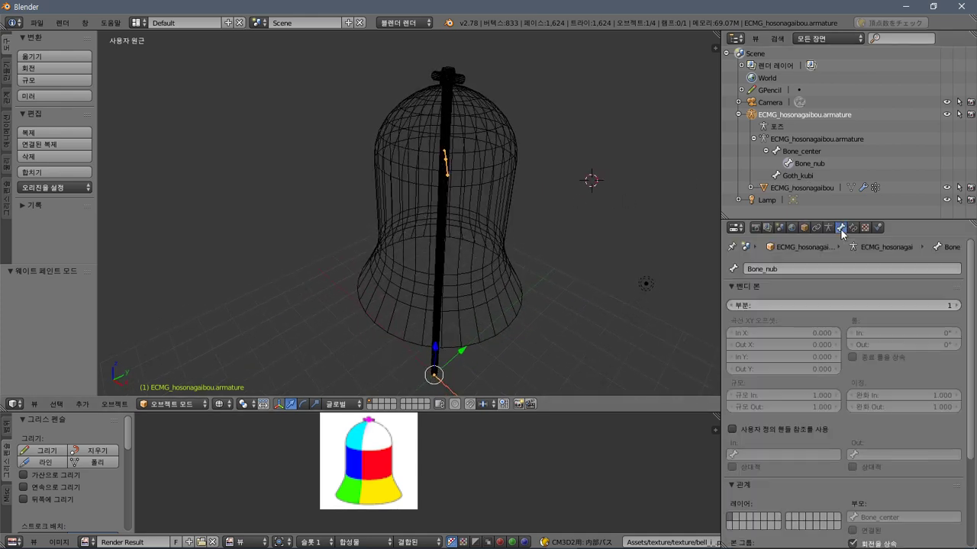
left_click(828, 227)
left_click(816, 227)
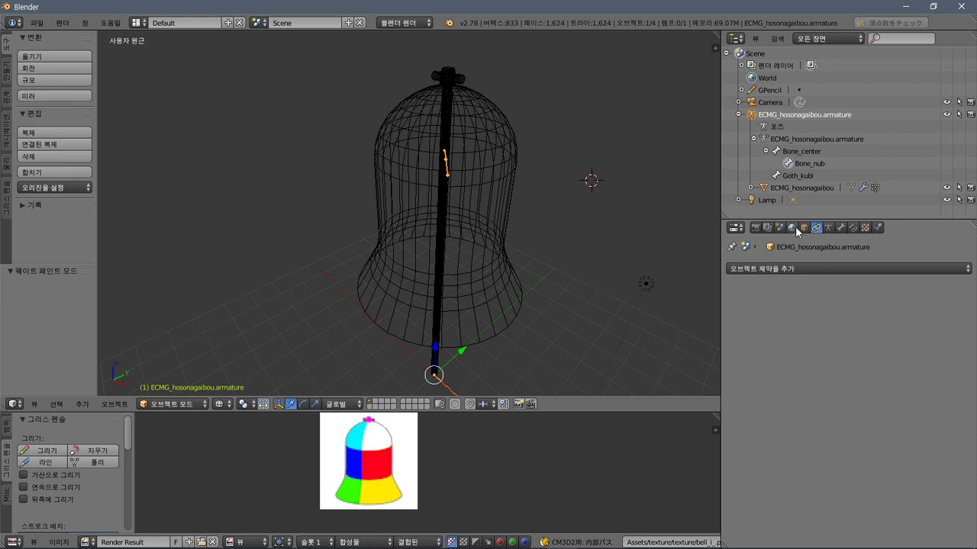
left_click(792, 228)
left_click(841, 228)
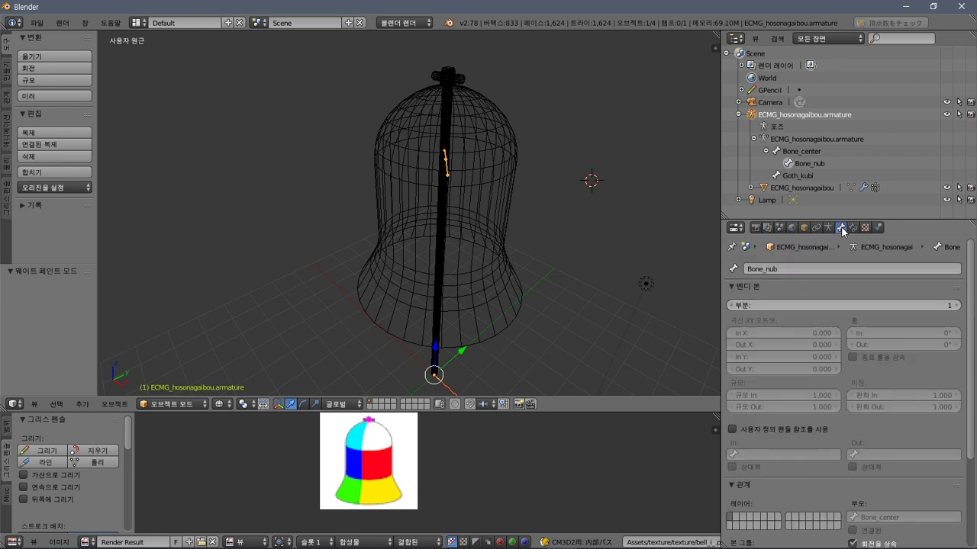
Return to the ECMG_hosonagaibou mesh in Weight Paint mode and review its vertex group and its ECMG_hosonagaibou and Sphere_test materials.
left_click(173, 404)
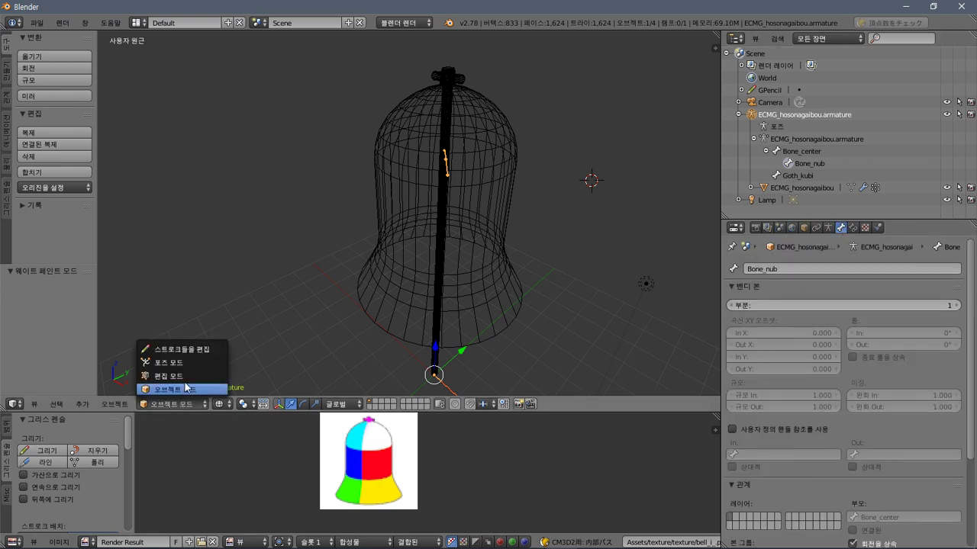
left_click(185, 364)
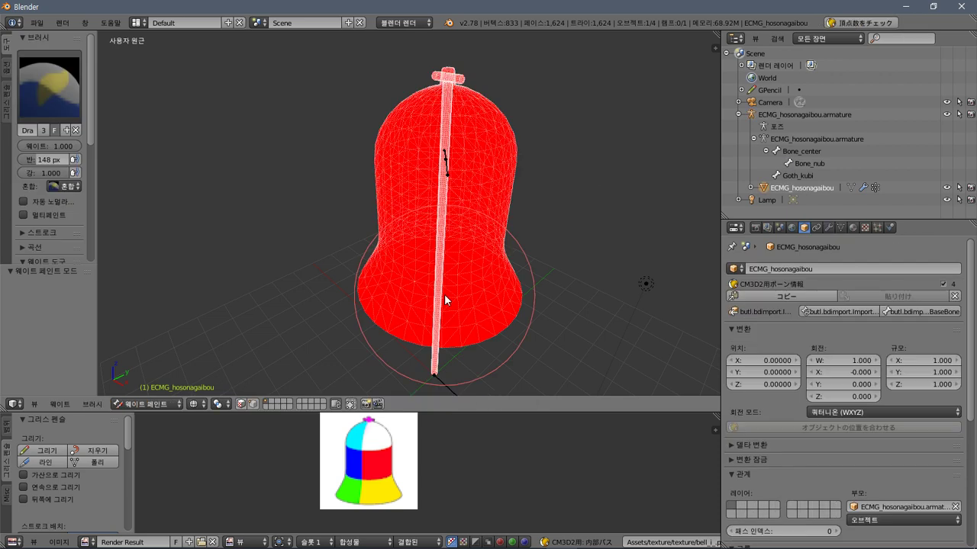
left_click(820, 228)
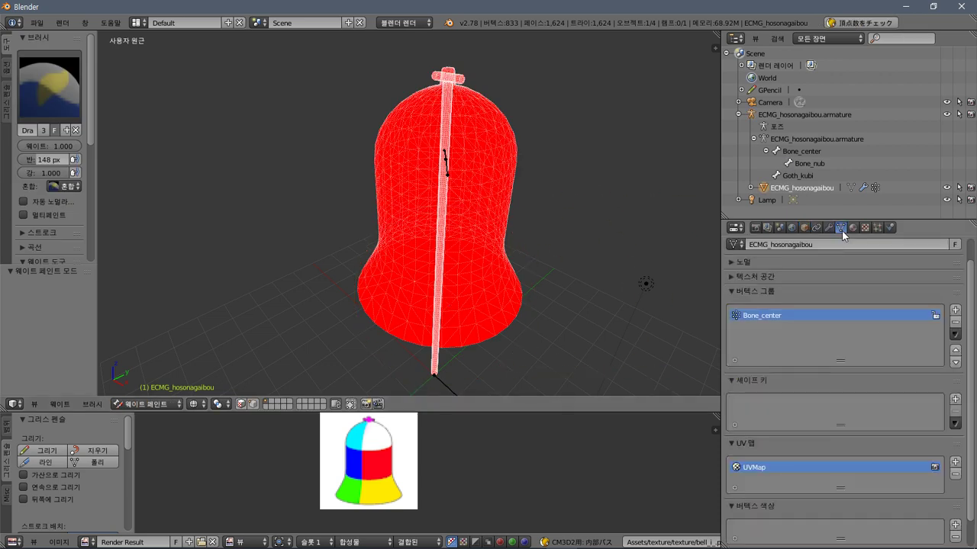
left_click(853, 229)
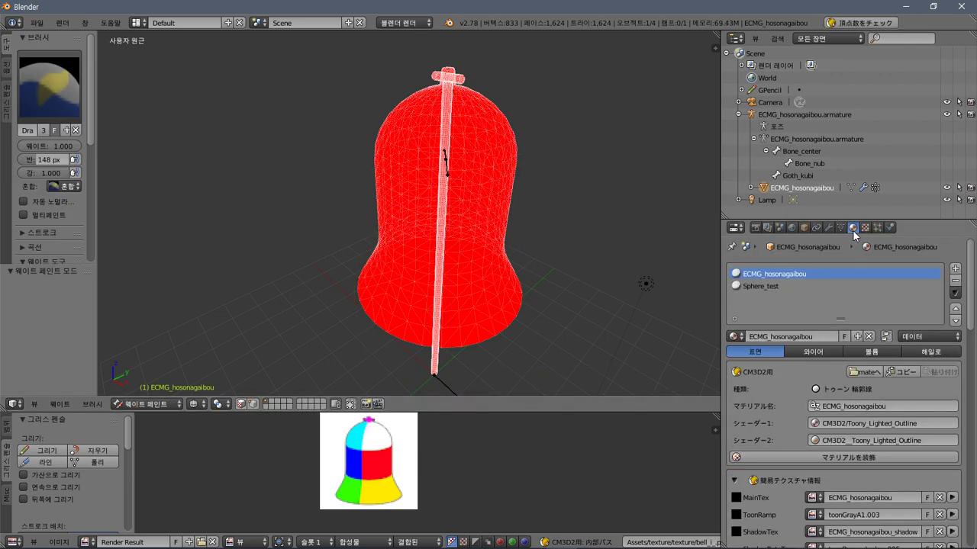
left_click(825, 285)
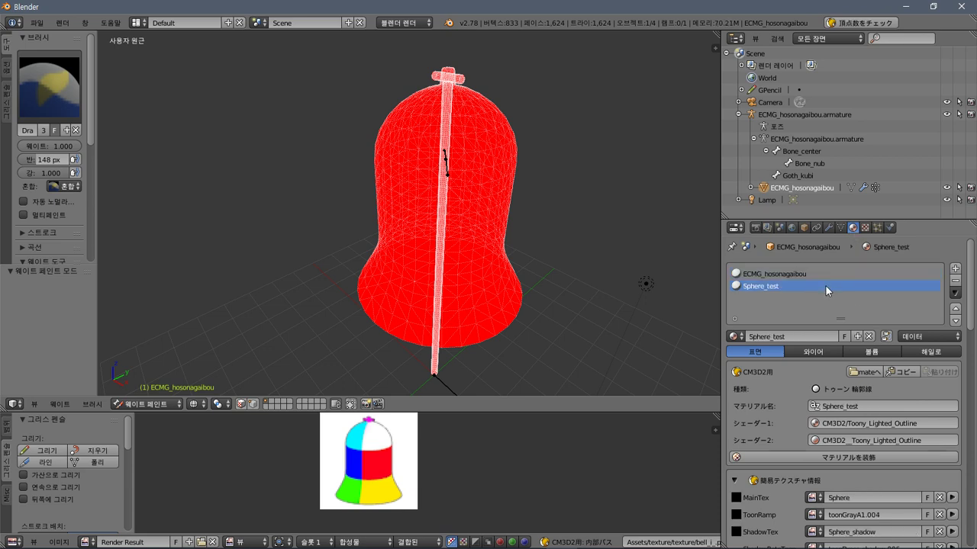
left_click(820, 274)
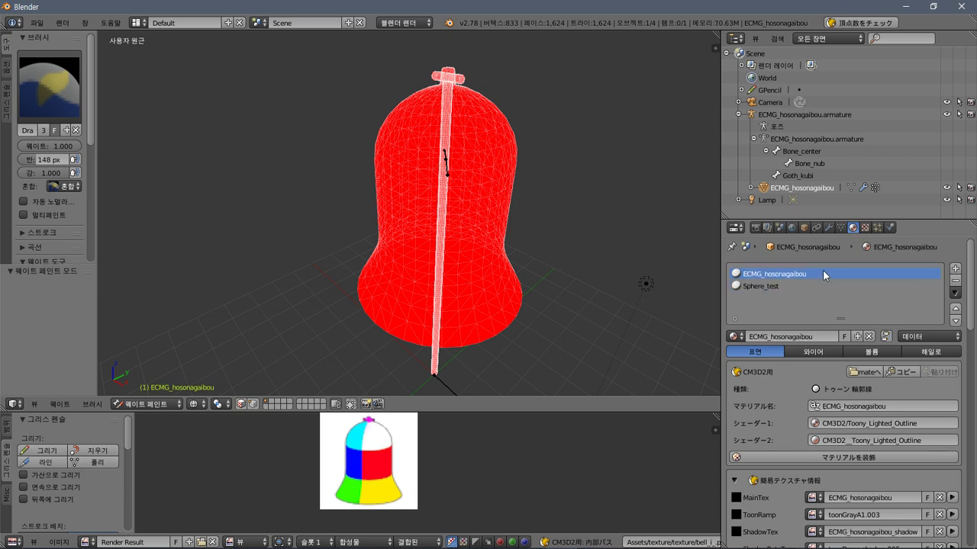
left_click(865, 228)
left_click(854, 229)
Export the ECMG_hosonagaibou mesh as a CM3D2 model at scale 0.20, overwriting bell.model in the bell folder.
left_click(36, 23)
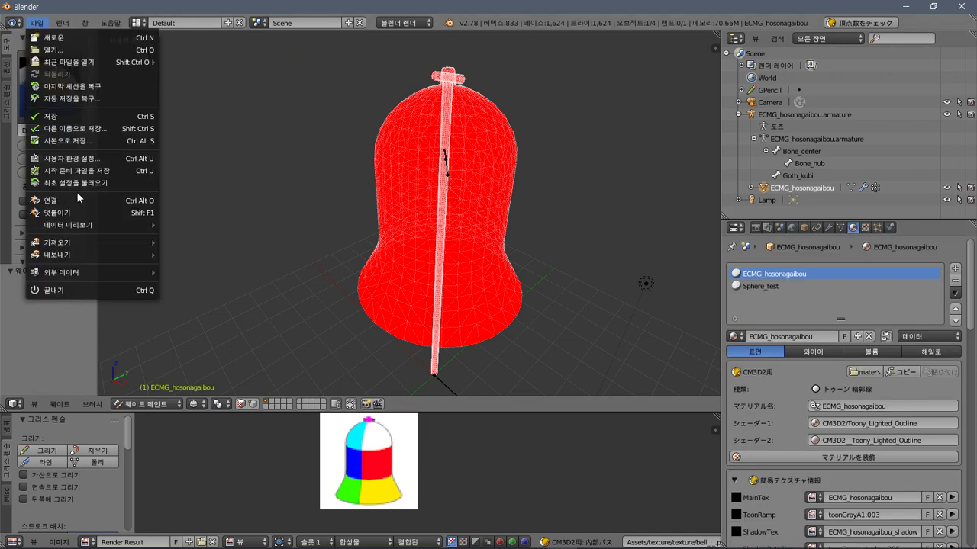
mouse_move(97, 261)
left_click(222, 364)
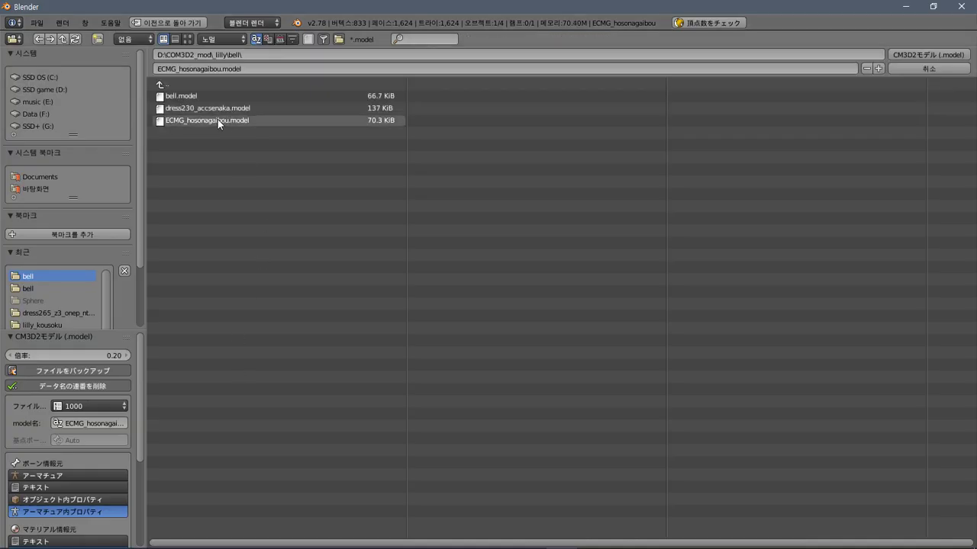
left_click(201, 96)
left_click(917, 53)
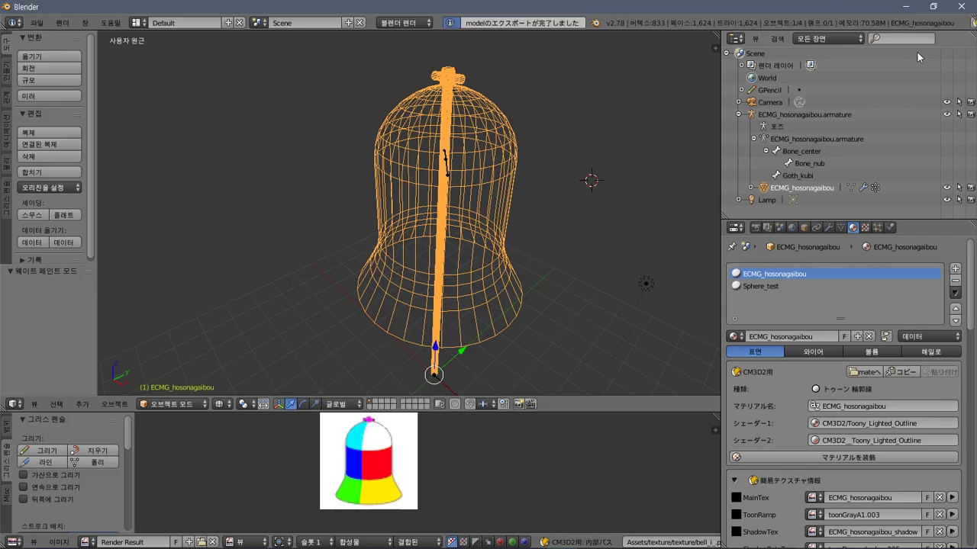
Switch to Custom Order Maid 3D 2, close the menu export window and equip the bell back accessory to test it.
key("alt+Tab")
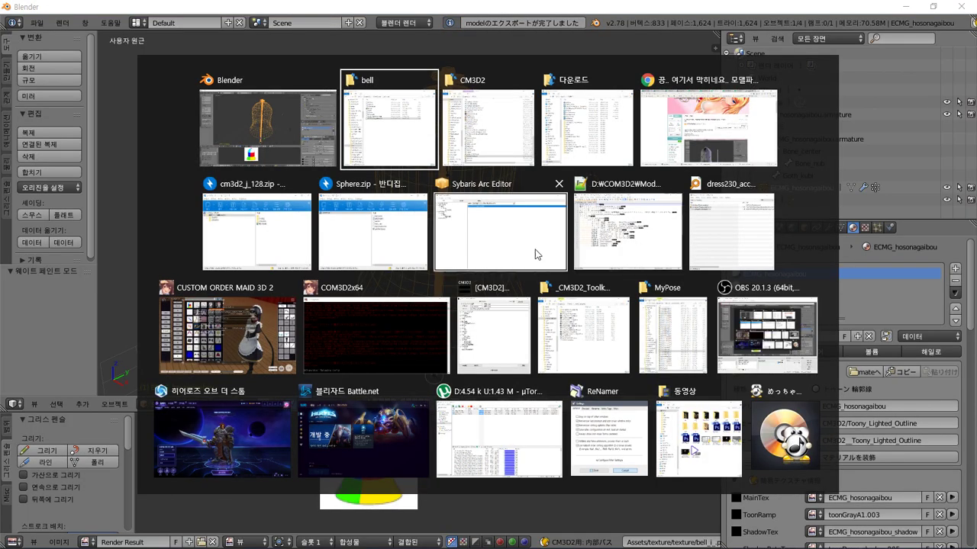
left_click(203, 351)
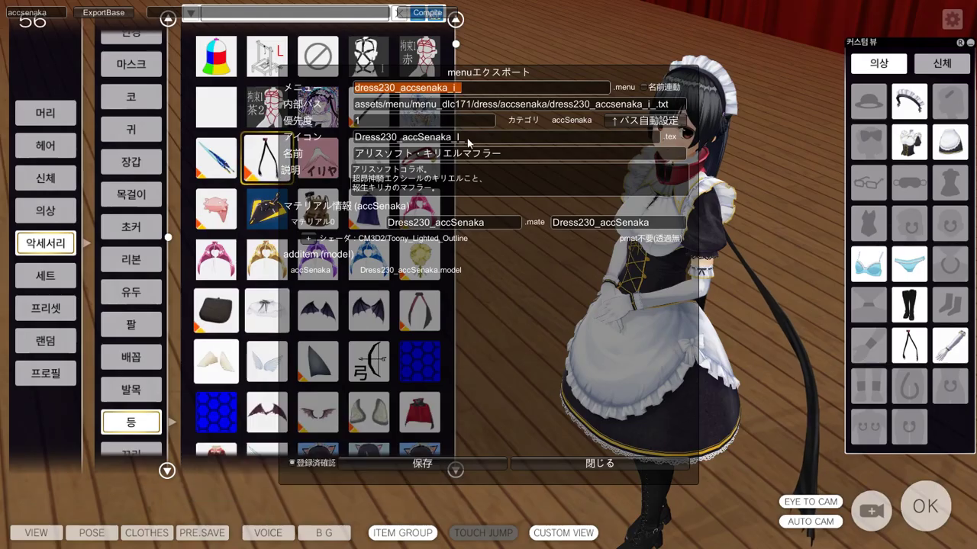
left_click(631, 465)
left_click(867, 408)
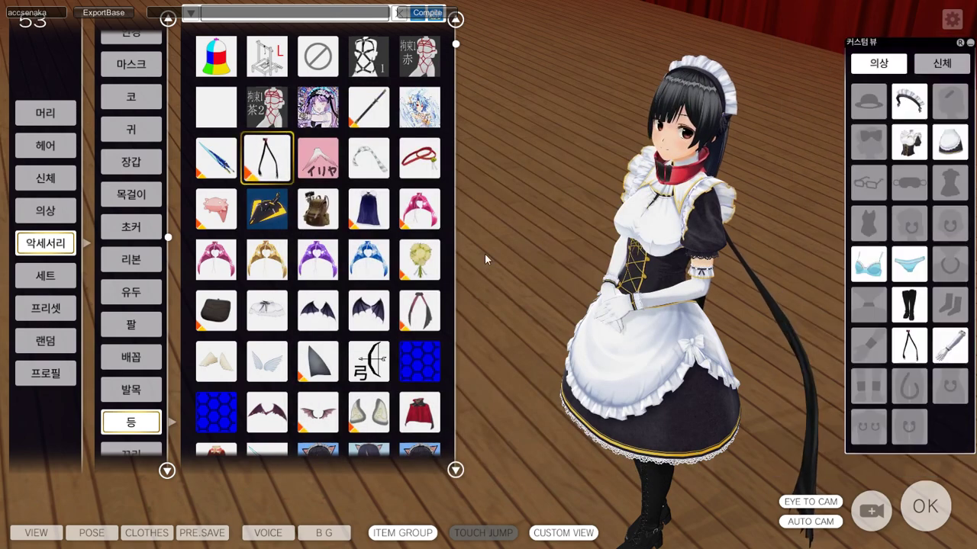
left_click(216, 56)
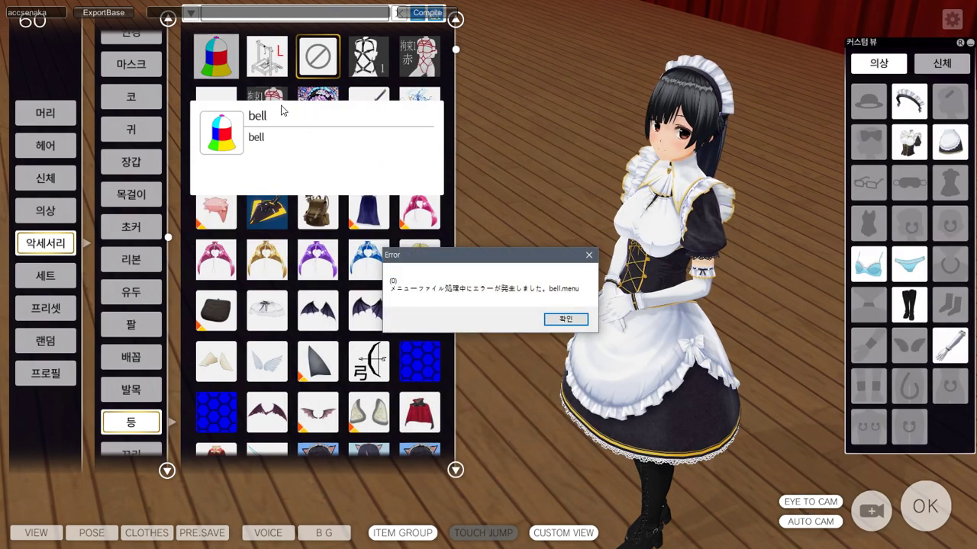
left_click(566, 320)
left_click_drag(560, 314, 535, 324)
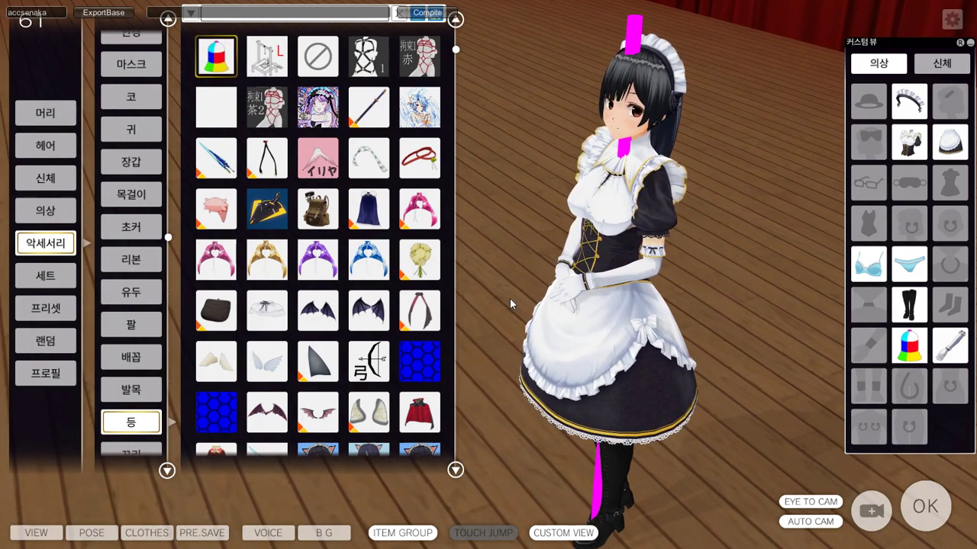
Switch back to Blender and compare the ECMG_hosonagaibou and Sphere_test materials of the mesh.
key("alt+Tab")
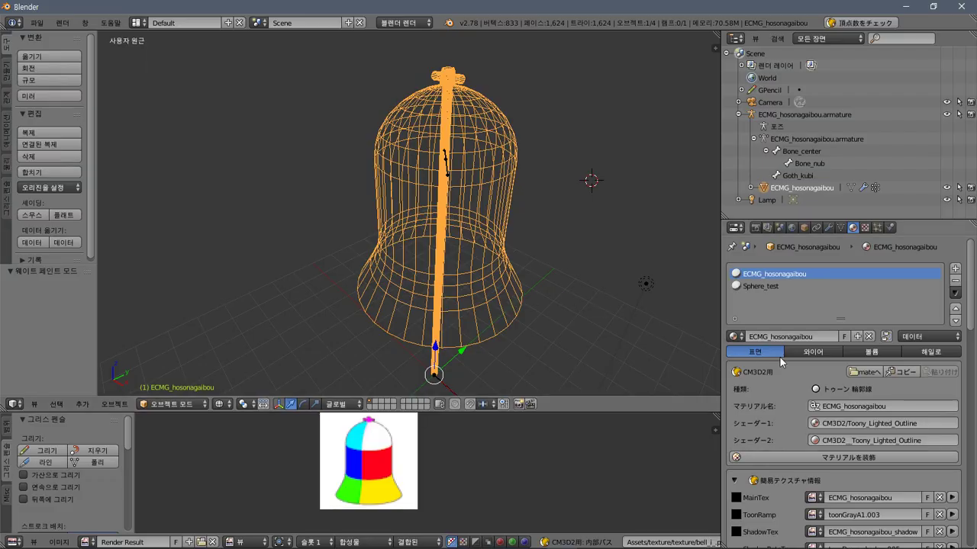
left_click(767, 288)
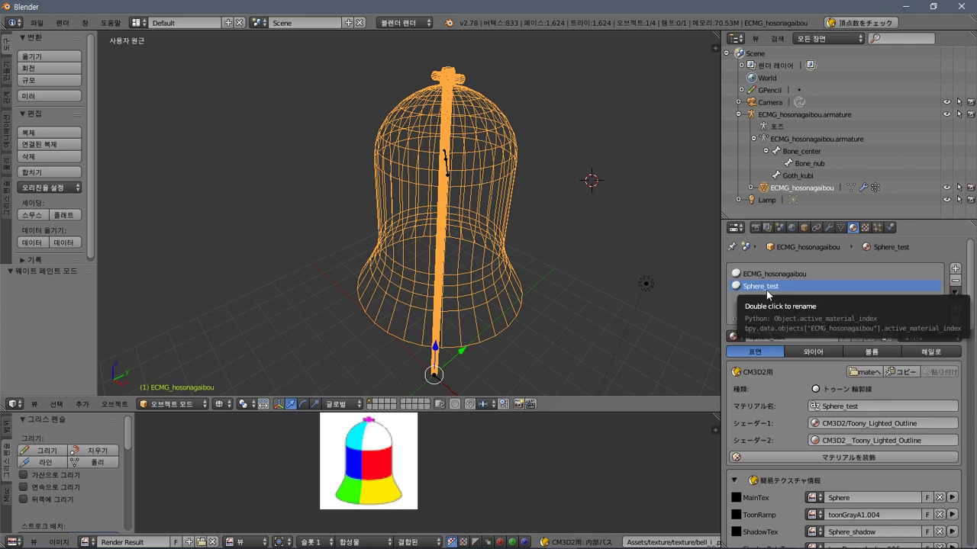
left_click(821, 273)
left_click(823, 288)
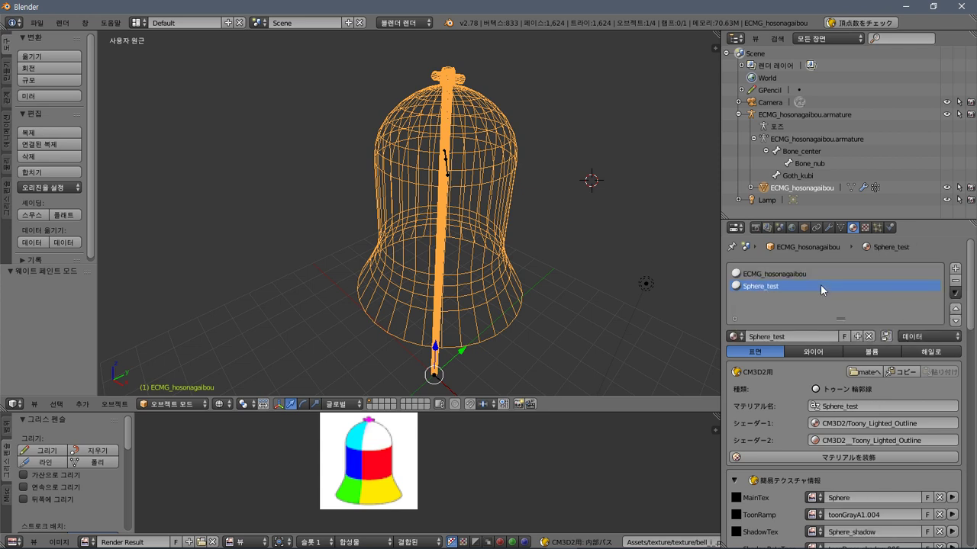
Open the CM3D2 model import browser, and in File Explorer rename bell.model.bak in the bell folder as bell1.model.
left_click(37, 22)
mouse_move(57, 242)
left_click(187, 365)
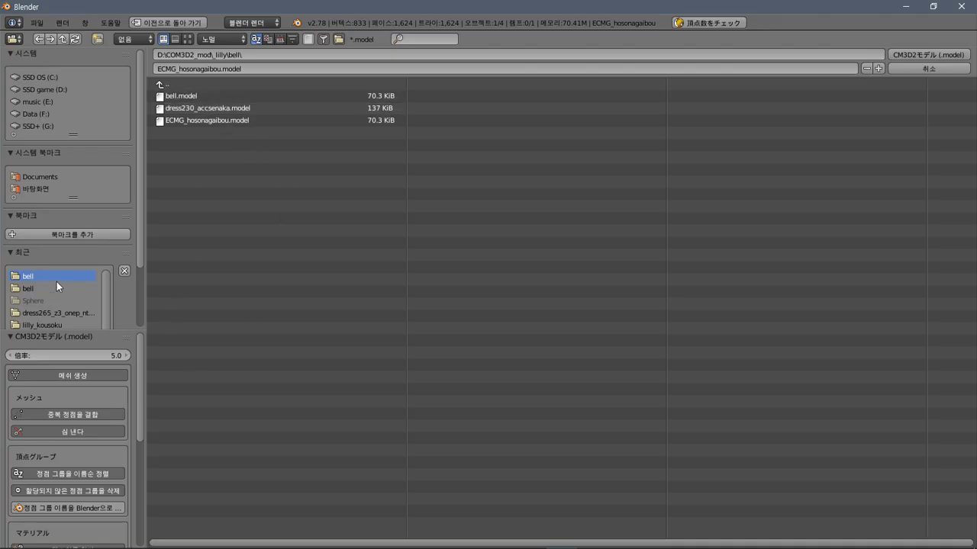
key("alt+Tab")
key("alt+Tab")
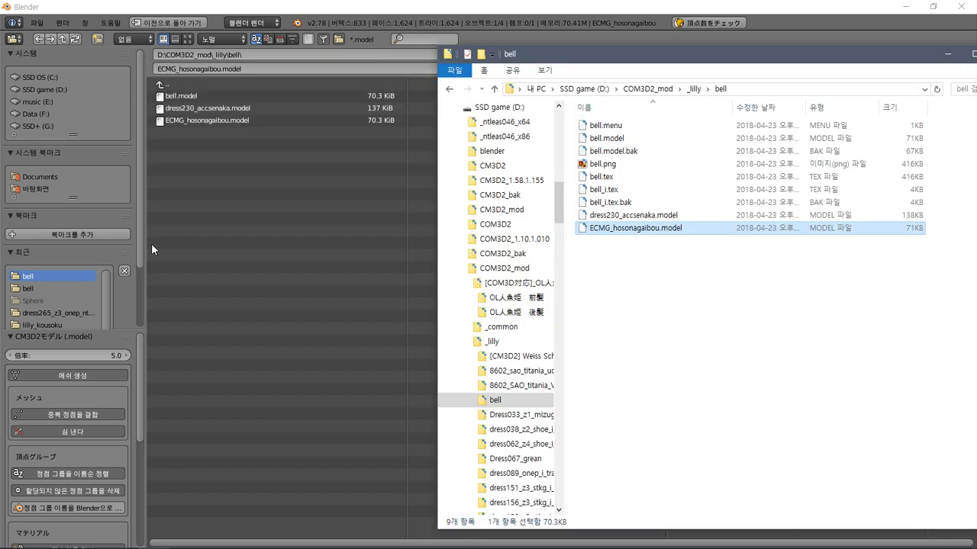
left_click(620, 155)
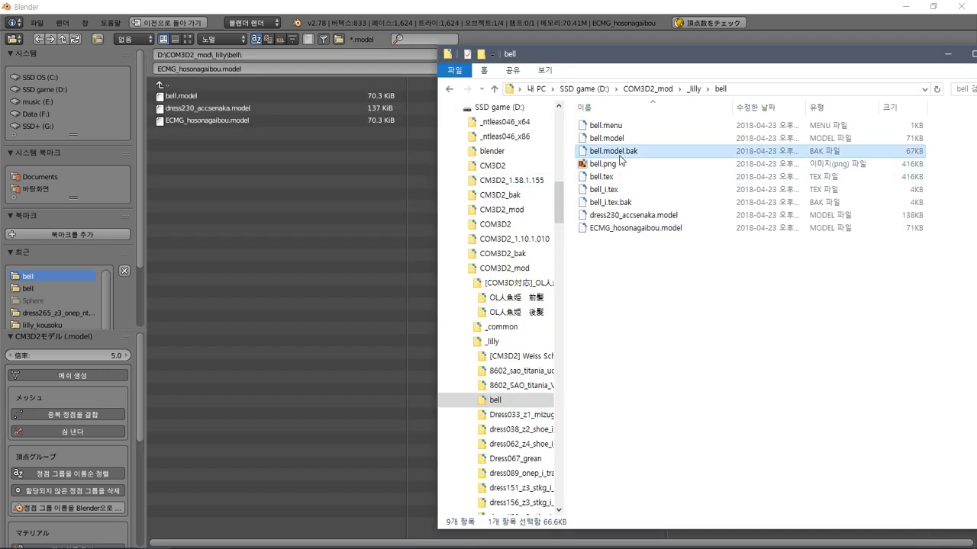
left_click(622, 157)
left_click(639, 152)
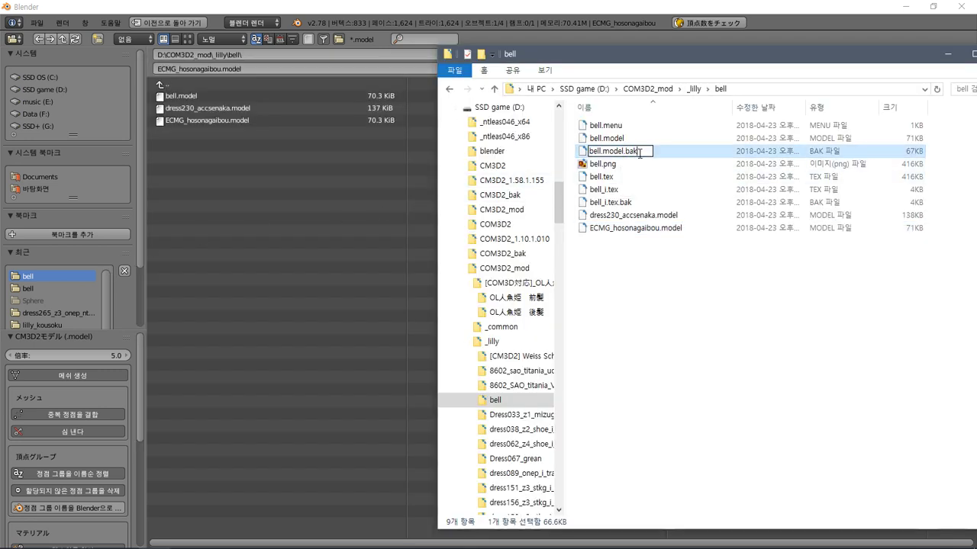
left_click(624, 159)
left_click(638, 155)
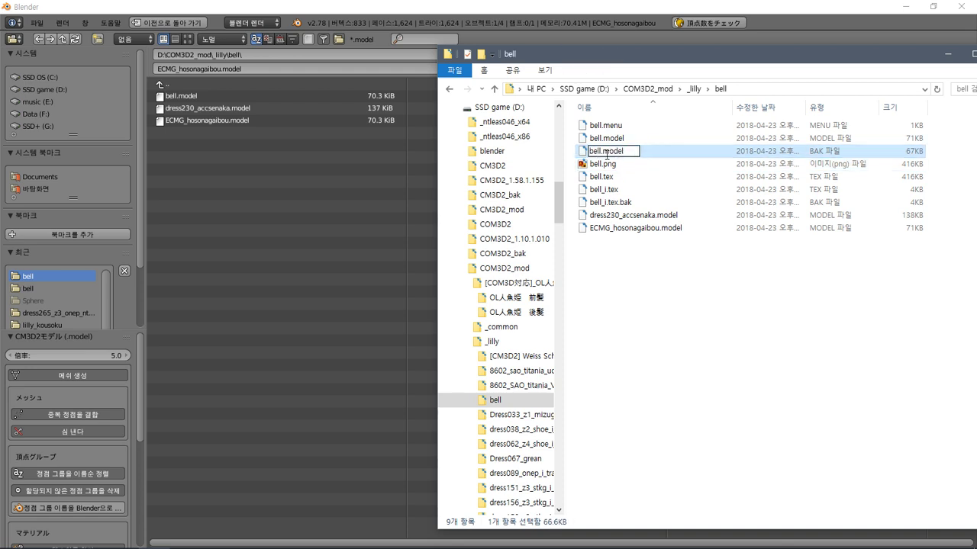
type("1")
key("Return")
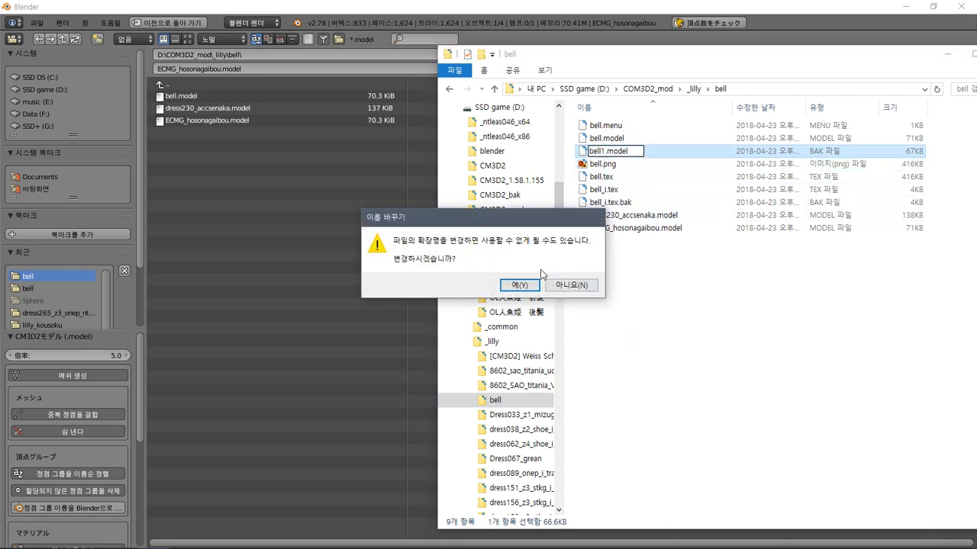
left_click(519, 285)
Return to Blender's import browser, refresh the bell folder listing and import bell1.model at scale 5.0.
left_click(253, 142)
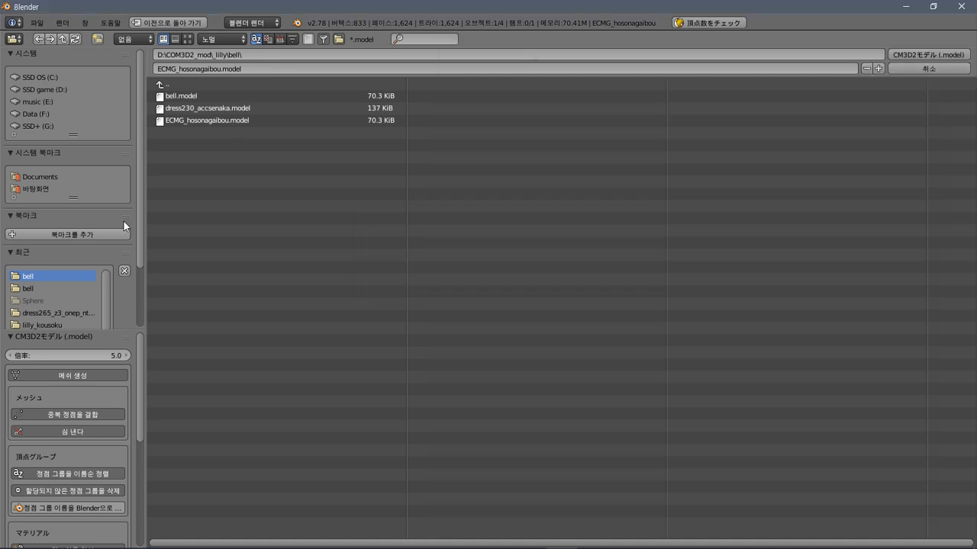
left_click(38, 277)
double_click(184, 108)
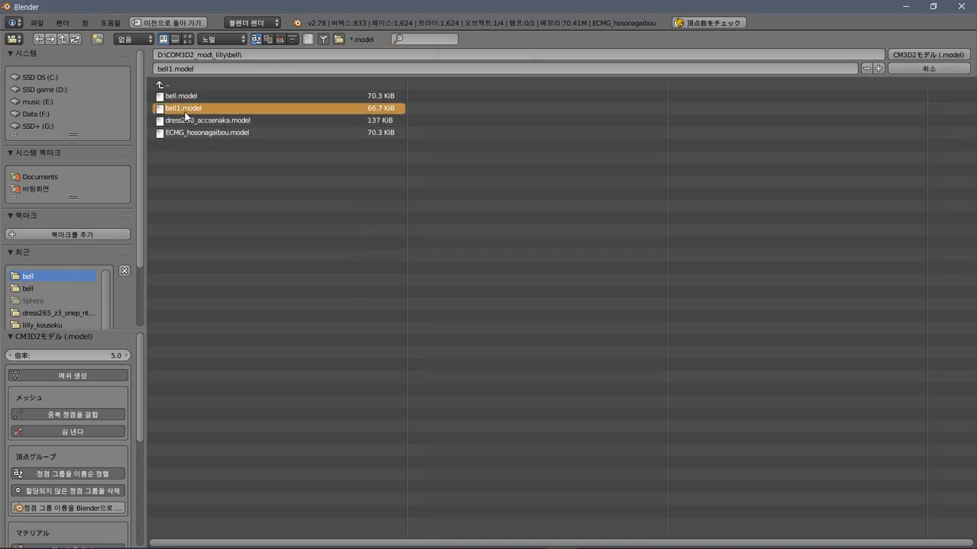
Display the models in solid shading and select the imported bell mesh.
middle_click_drag(403, 244, 245, 393)
left_click(222, 404)
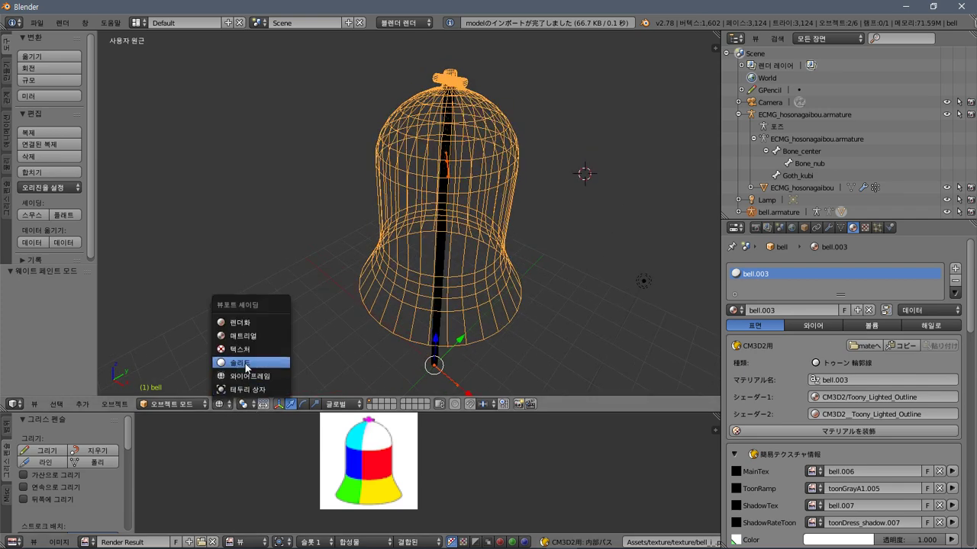
left_click(243, 364)
middle_click_drag(298, 253, 275, 248)
right_click(516, 237)
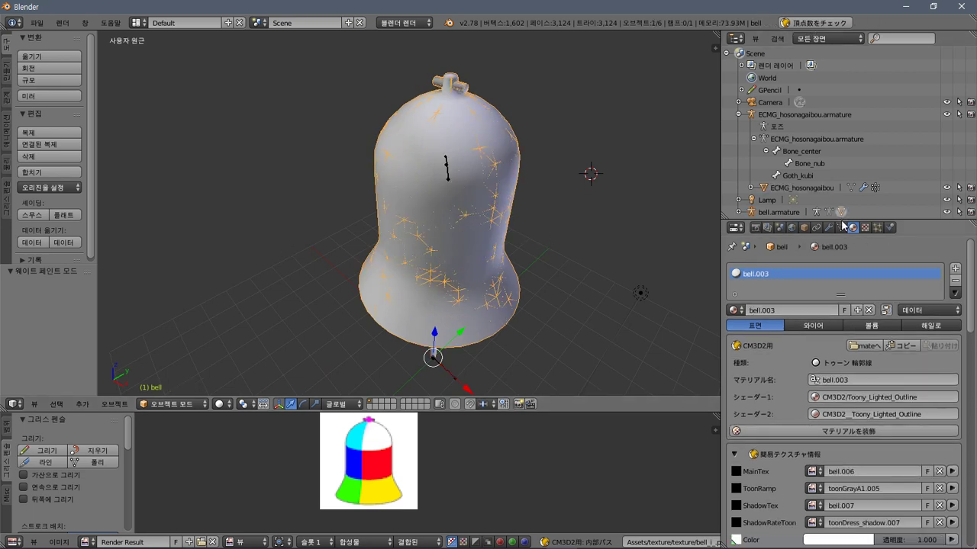
Enlarge the scene hierarchy, expand bell.armature and reparent the bell mesh to ECMG_hosonagaibou.armature.
left_click_drag(842, 223, 839, 303)
left_click(739, 212)
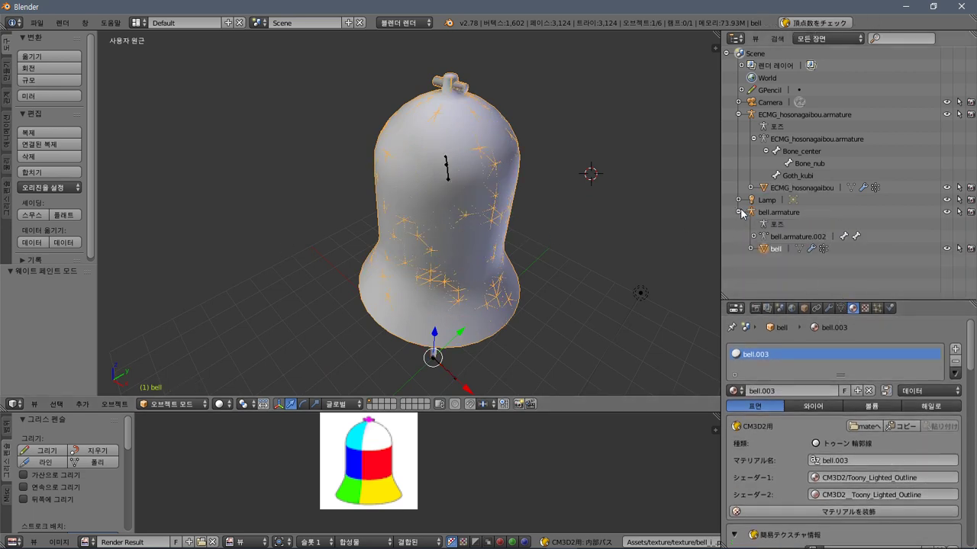
left_click(753, 140)
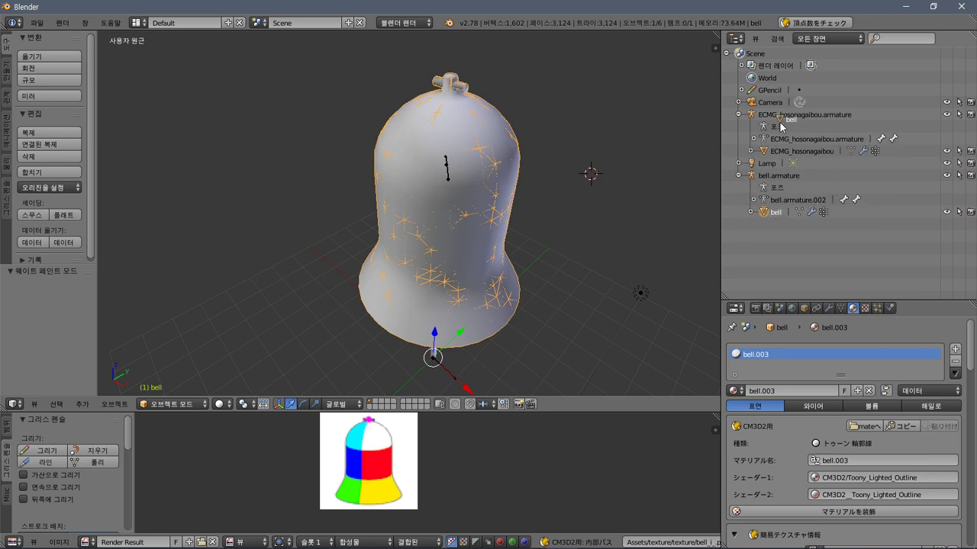
left_click_drag(780, 128, 780, 122)
left_click(780, 121)
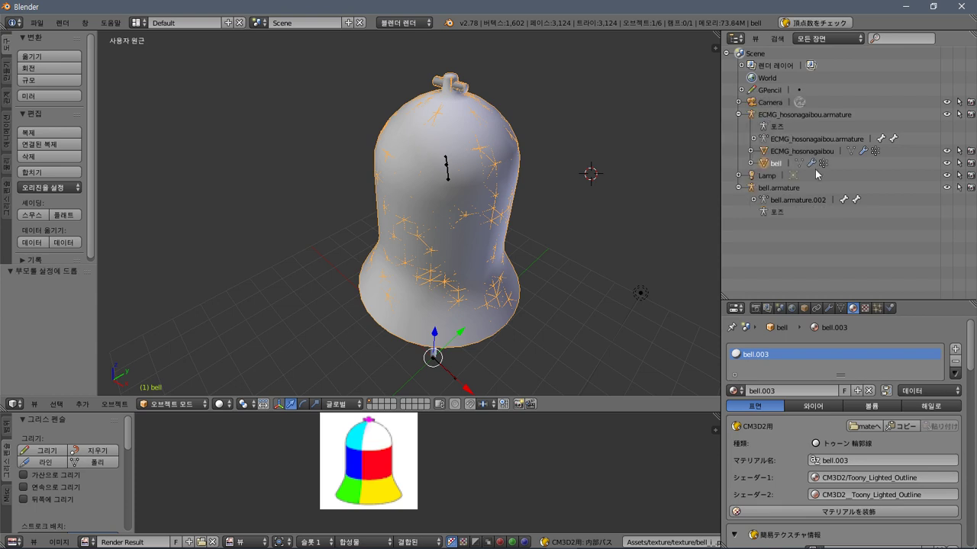
Delete the ECMG_hosonagaibou mesh, the bell.armature and the Lamp from the scene.
left_click(789, 158)
right_click(788, 159)
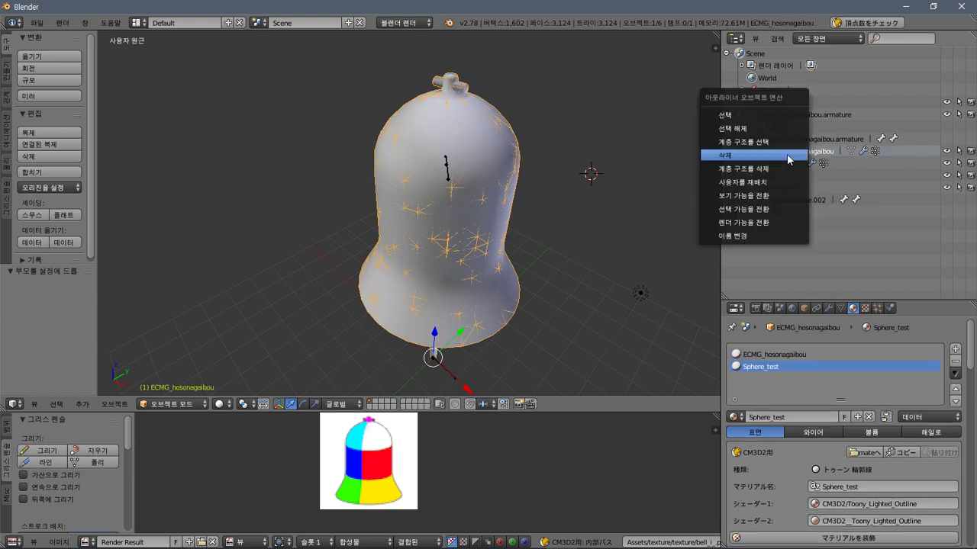
left_click(790, 155)
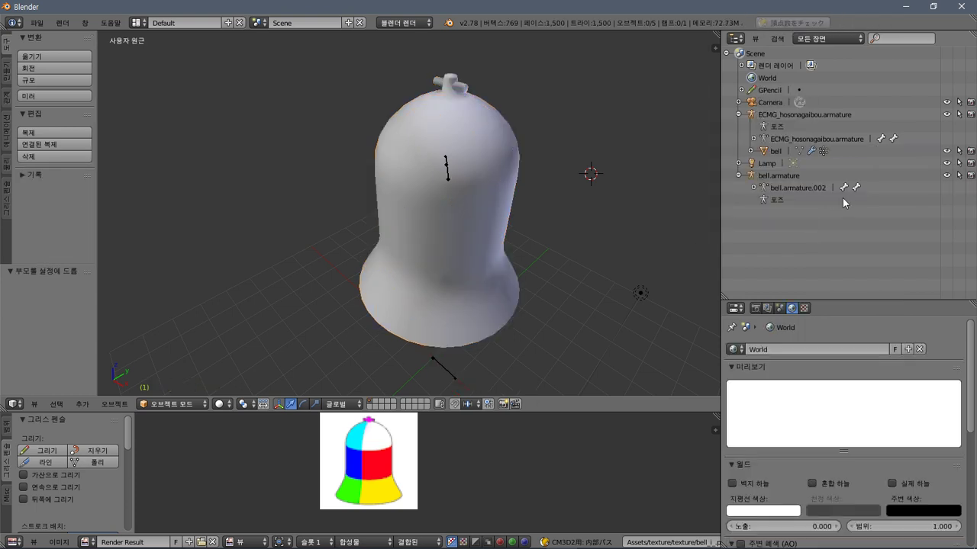
left_click(771, 177)
right_click(771, 179)
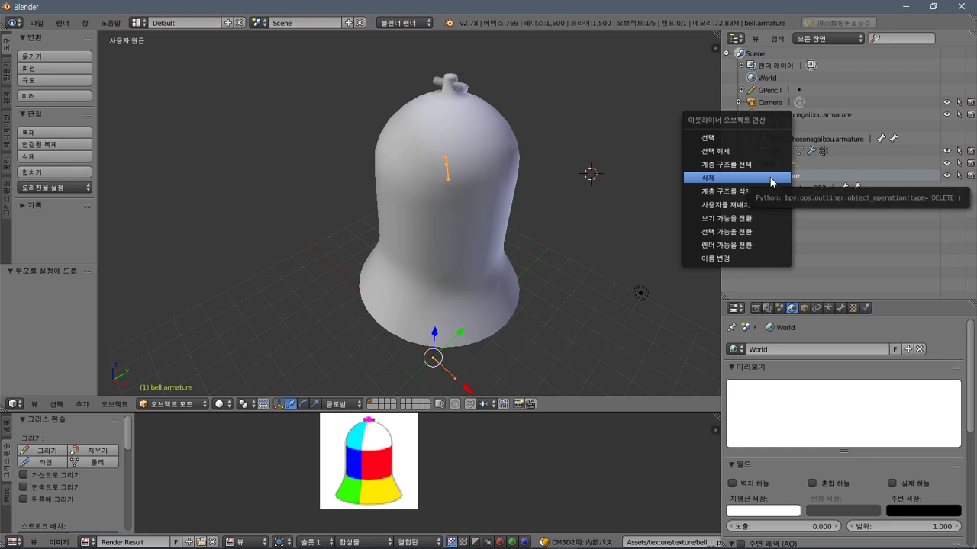
left_click(772, 181)
right_click(766, 165)
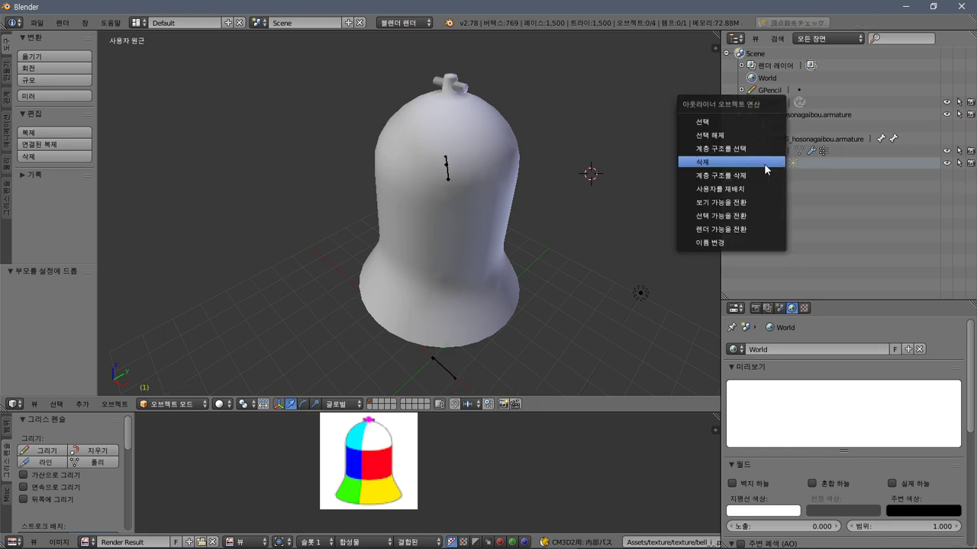
left_click(767, 163)
Select the bell mesh, show its vertex groups and switch it to Weight Paint mode.
left_click(774, 126)
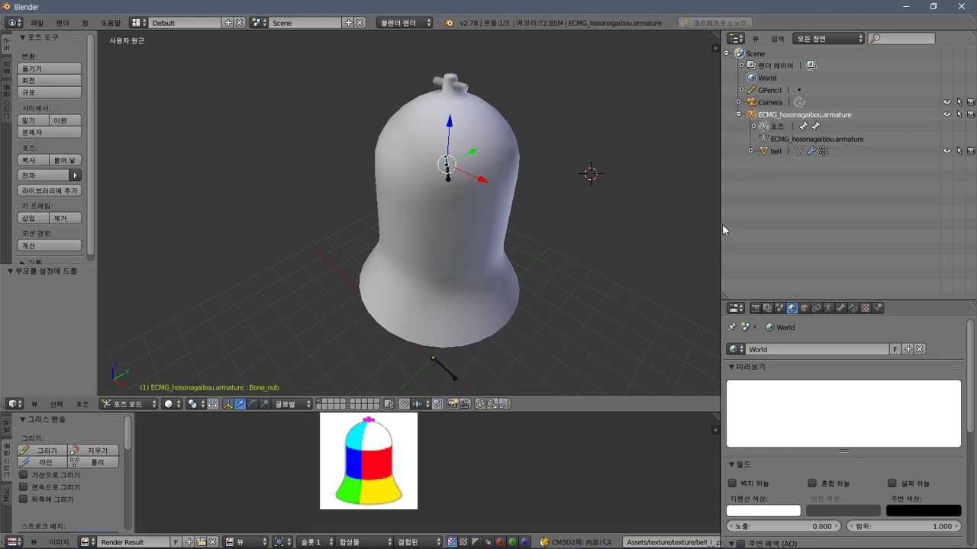
right_click(490, 198)
mouse_move(483, 286)
middle_mouse_down()
mouse_move(512, 233)
mouse_move(621, 242)
mouse_move(603, 268)
mouse_move(496, 270)
mouse_move(506, 275)
middle_mouse_up()
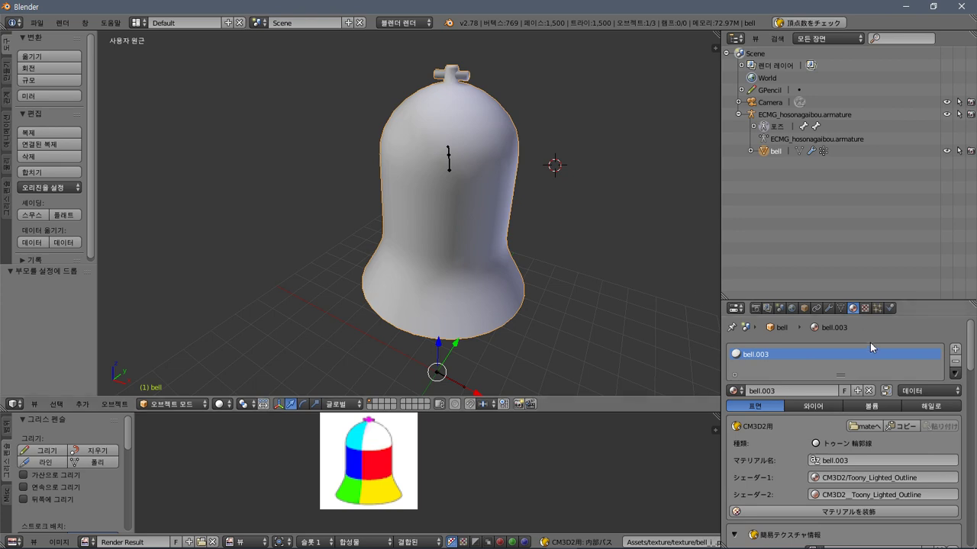
left_click(840, 310)
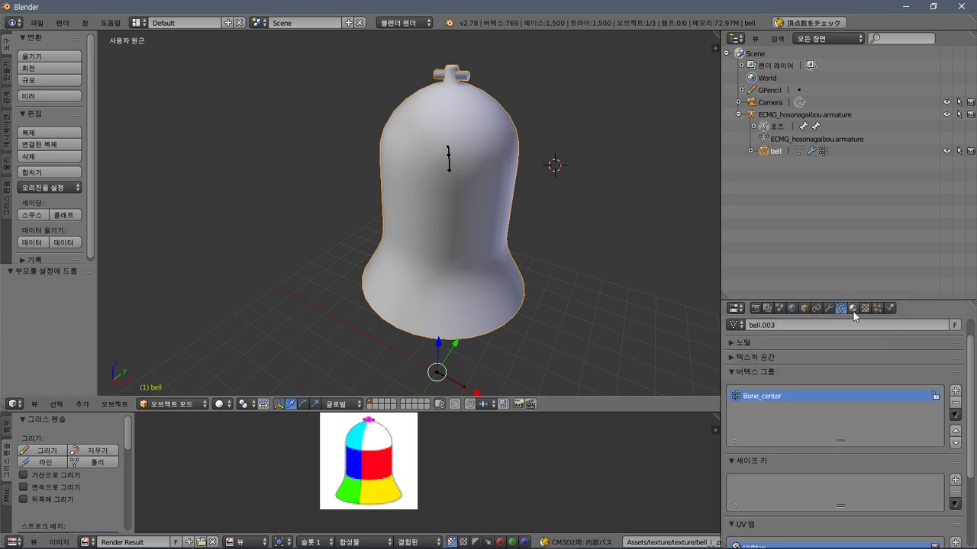
left_click(172, 404)
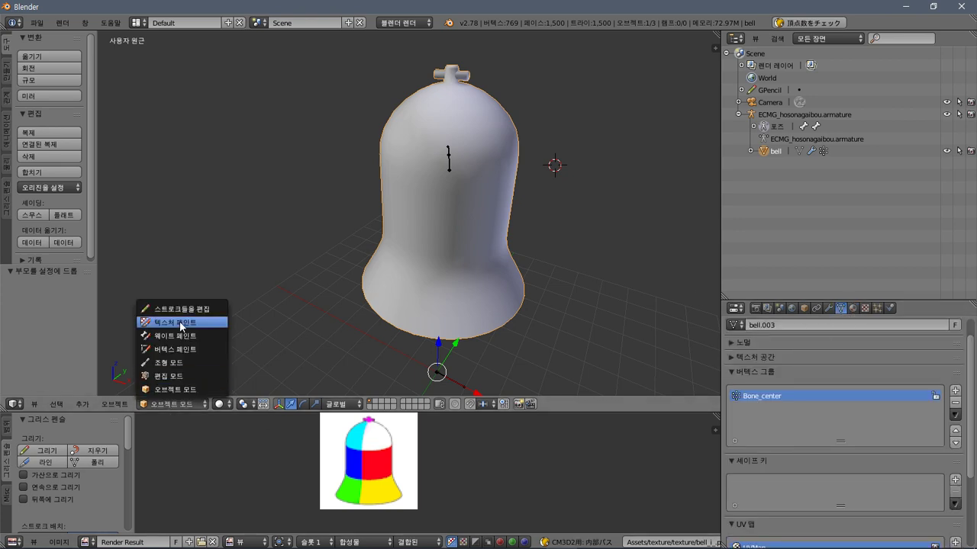
left_click(178, 336)
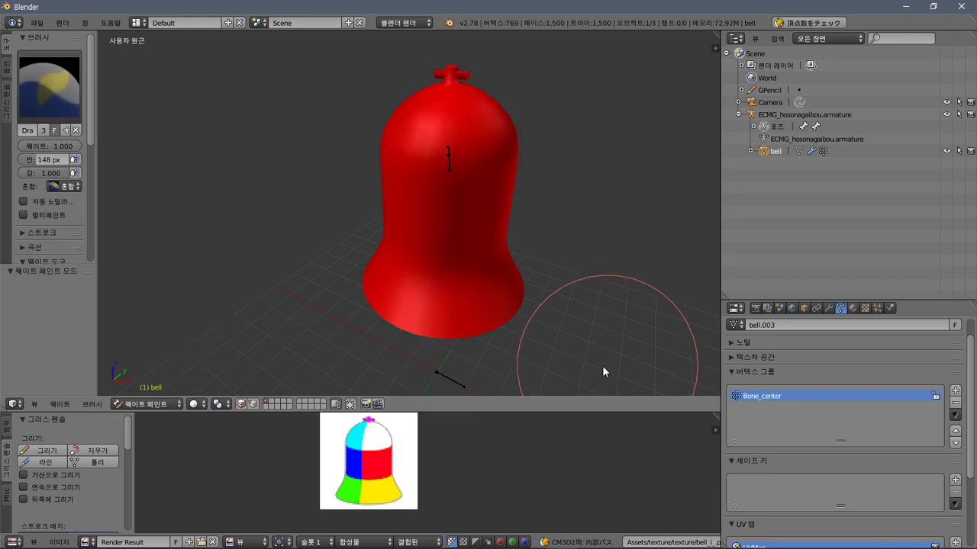
Check the bell's weights for the bone below it and the bones inside it, testing a brush stroke on the lower bell.
right_click(454, 384)
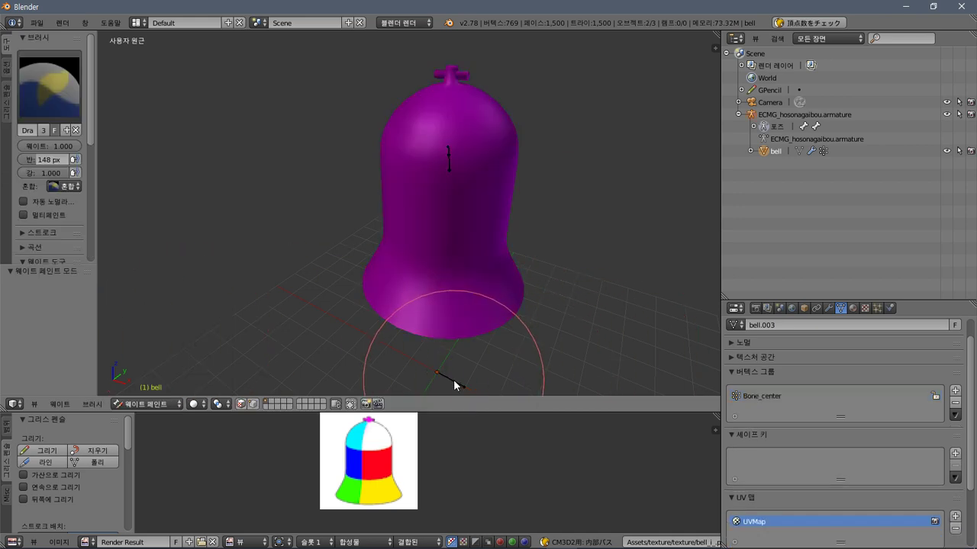
left_click(457, 307)
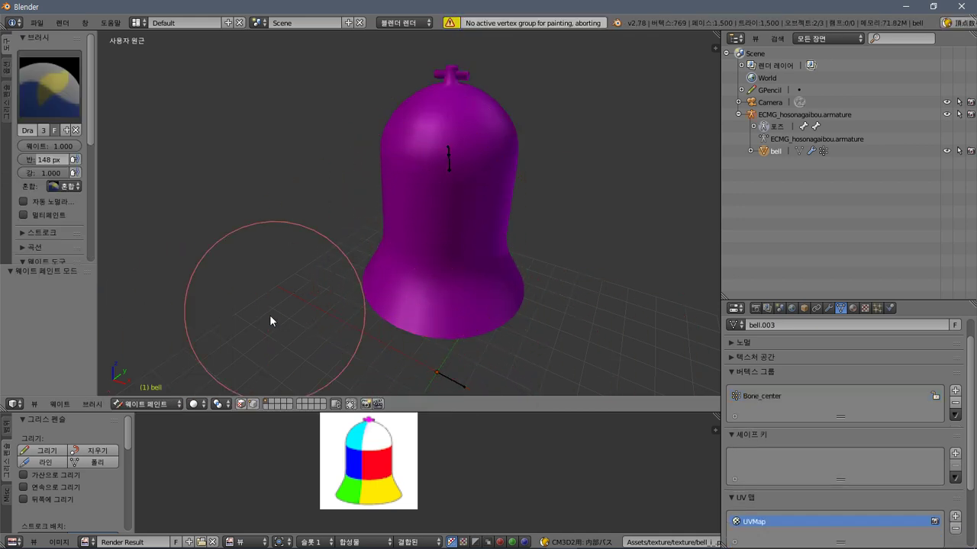
right_click(449, 159)
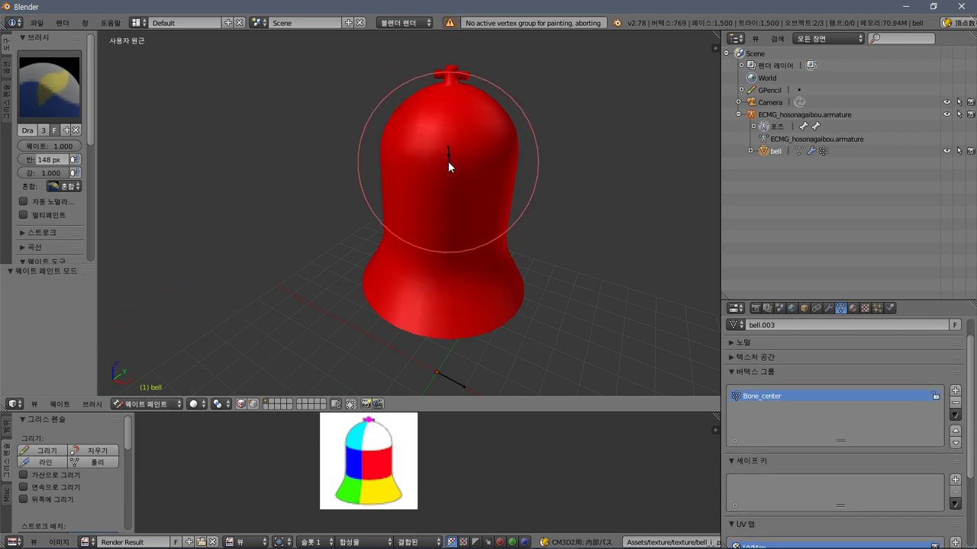
right_click(432, 379)
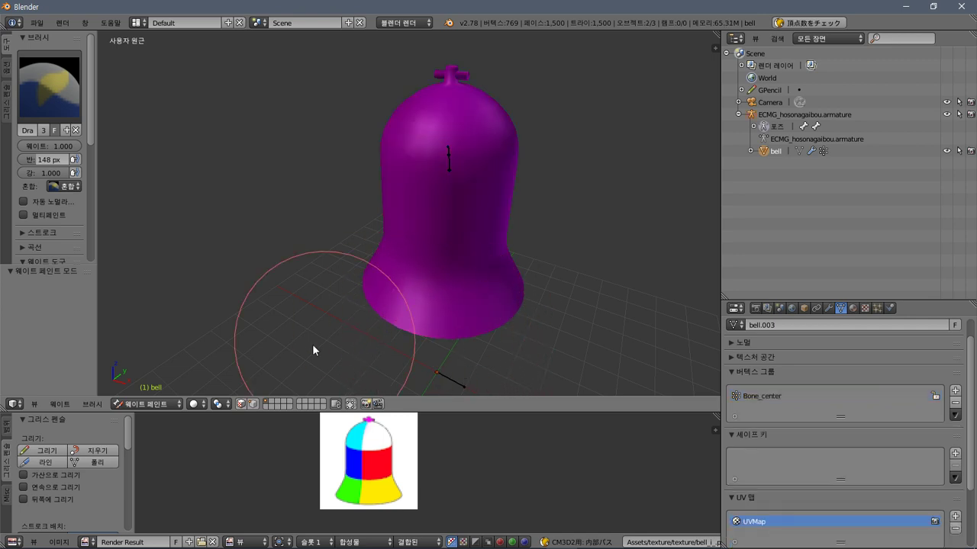
Return the bell and its armature to Object mode and reselect the bell.
left_click(169, 405)
left_click(164, 388)
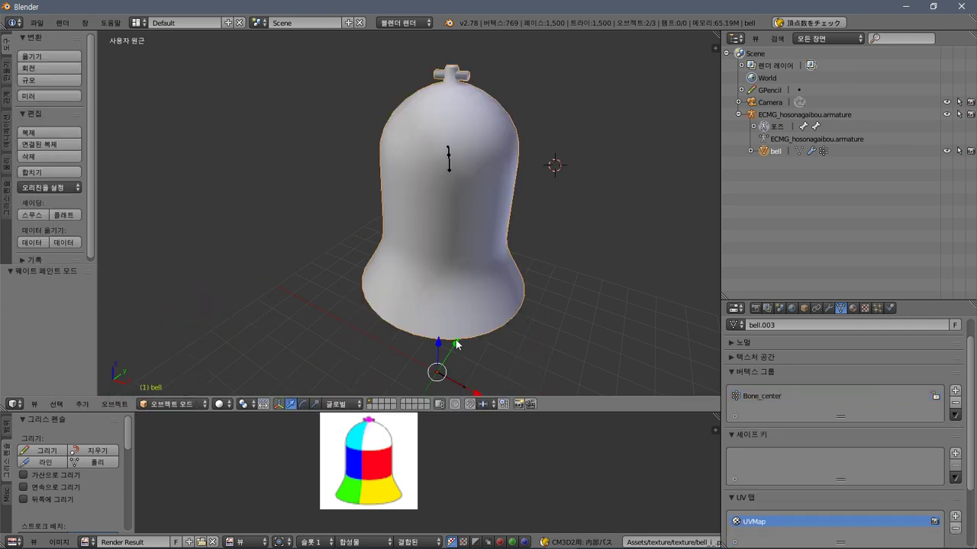
right_click(447, 381)
key("ctrl+Tab")
left_click(130, 404)
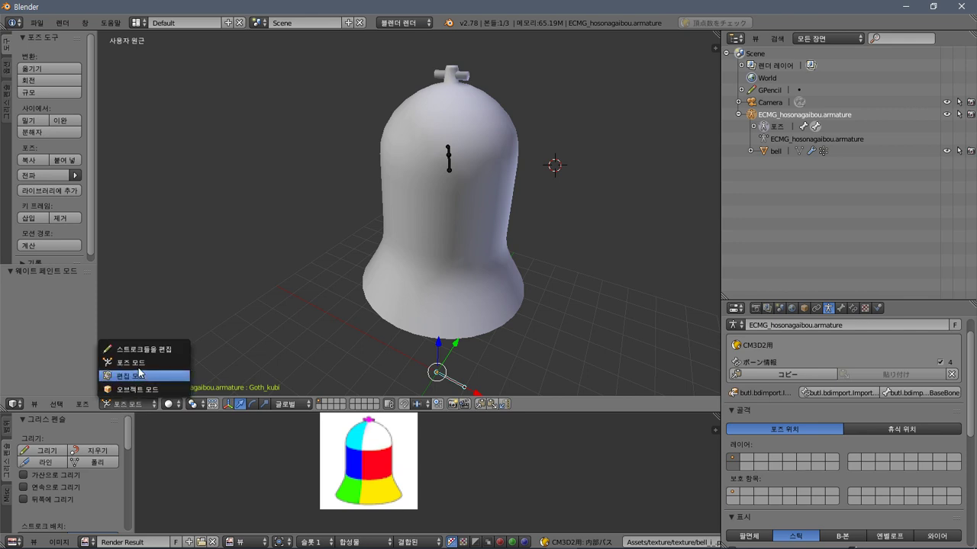
left_click(131, 389)
right_click(410, 280)
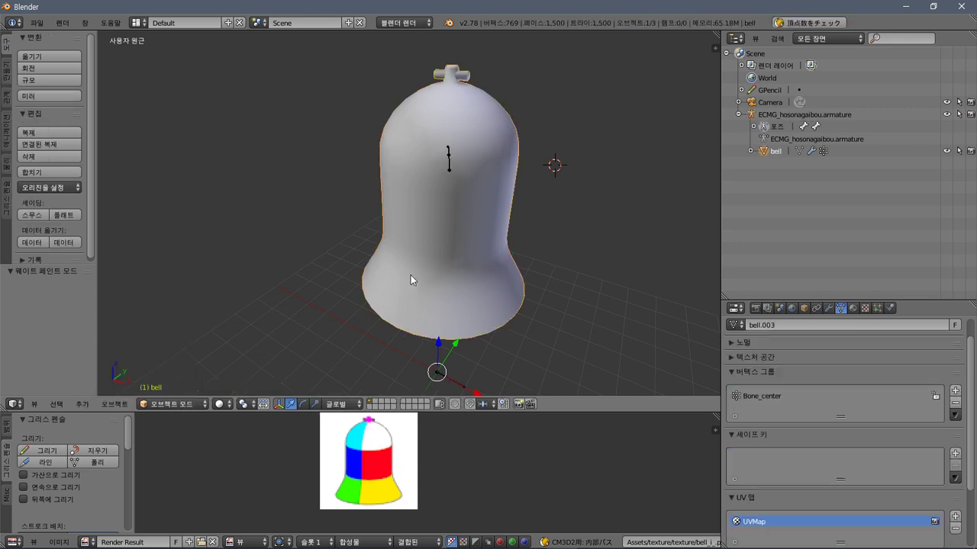
Put the armature in Pose mode with Goth_kubi selected and return the bell to Weight Paint mode.
right_click(440, 382)
key("ctrl+Tab")
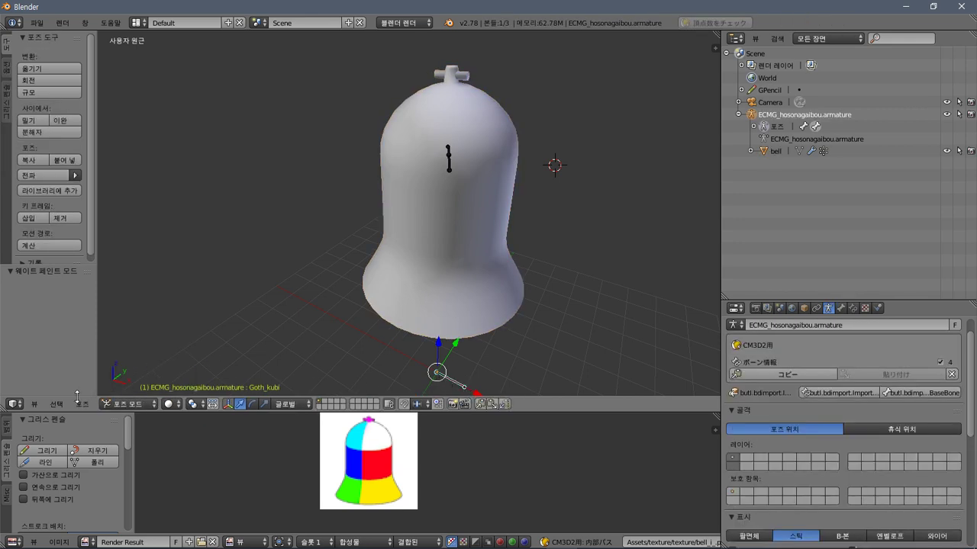
right_click(412, 309)
left_click(150, 404)
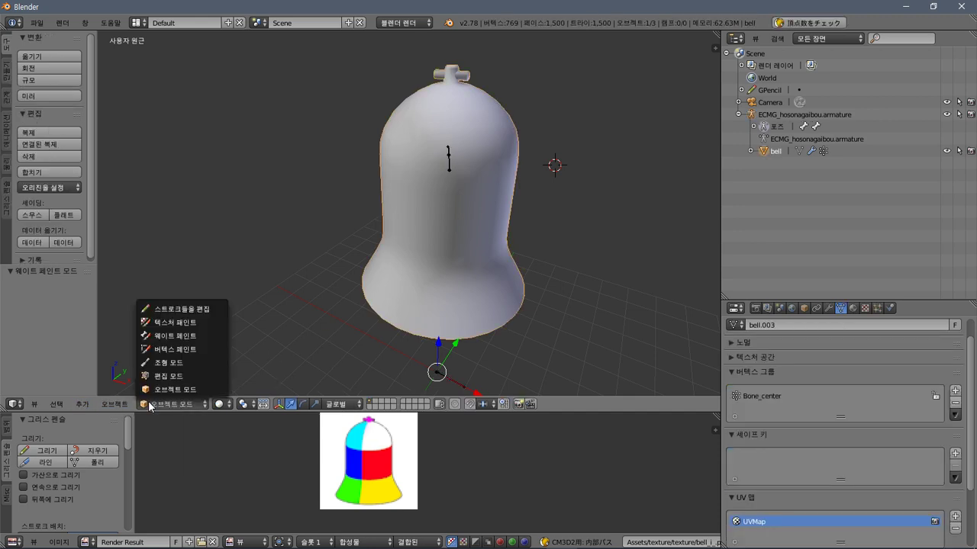
left_click(224, 326)
key("ctrl+Tab")
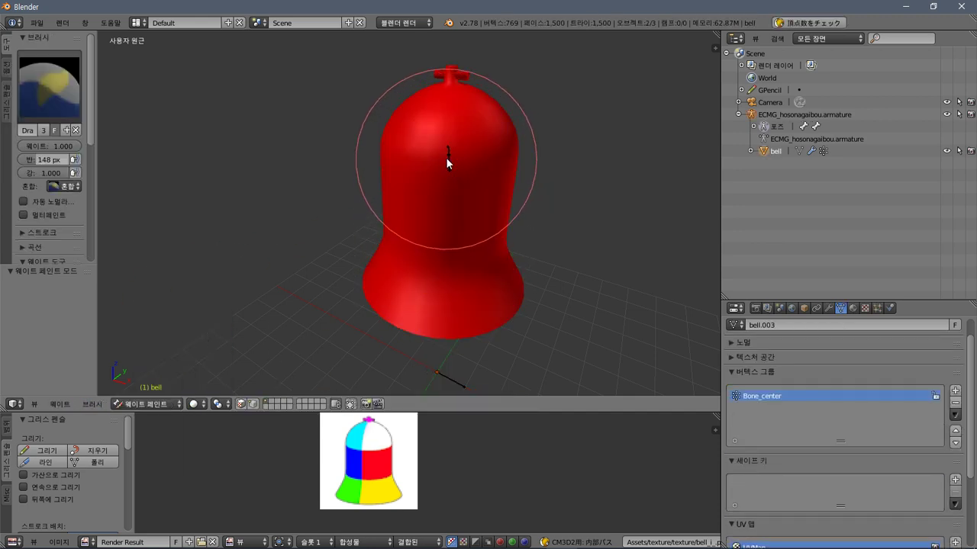
Select the bones inside the bell one after another and try to paint weight on the bell's body.
right_click(450, 164, "ctrl")
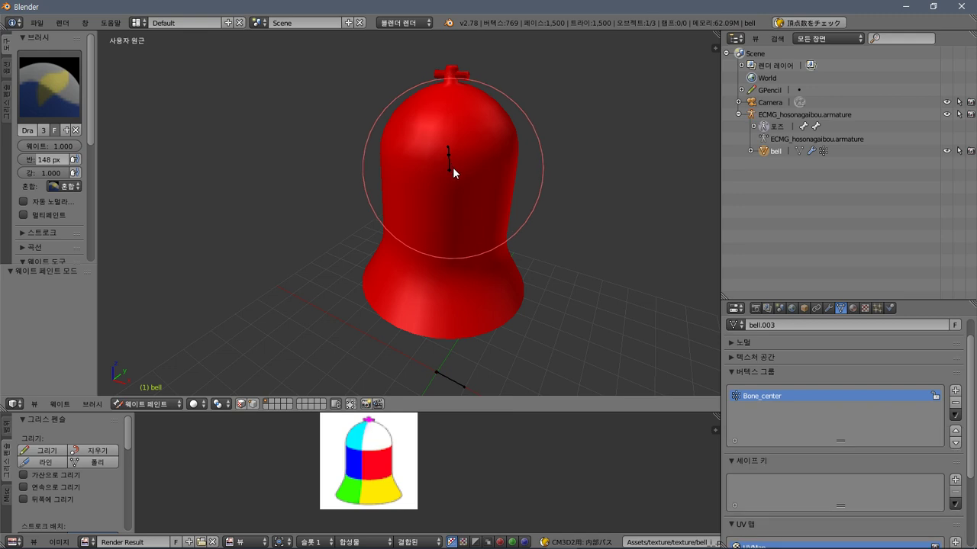
middle_click_drag(539, 213, 369, 212)
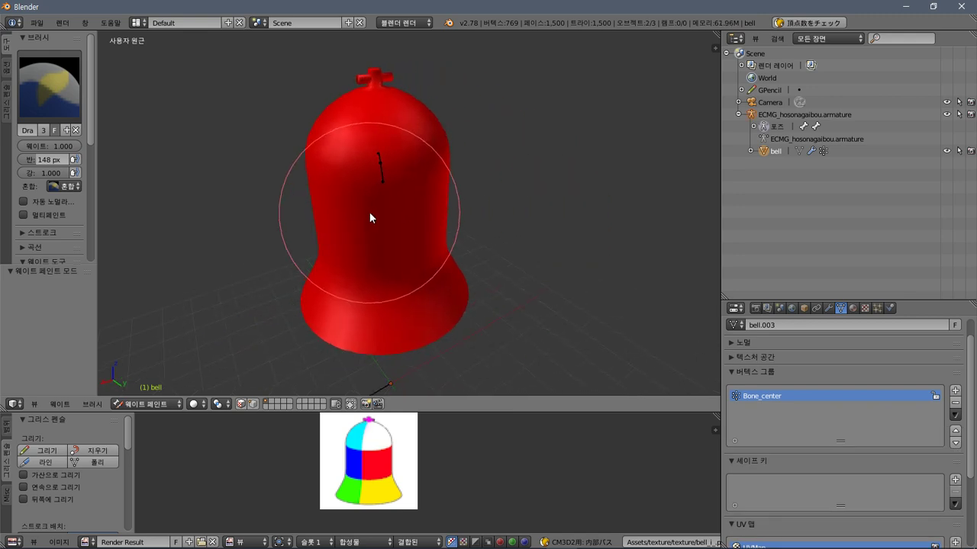
right_click(382, 174, "ctrl")
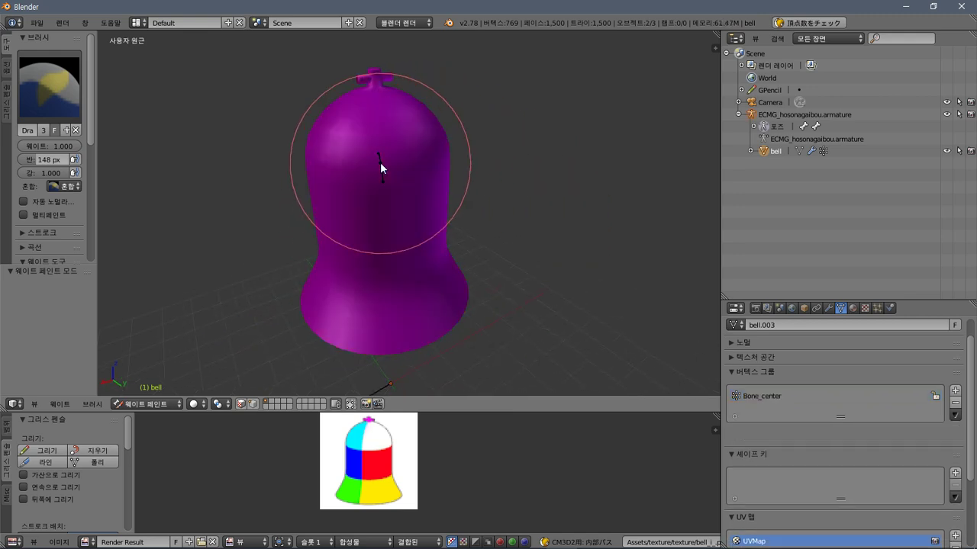
left_click(393, 230)
mouse_move(349, 312)
middle_mouse_down()
mouse_move(360, 204)
mouse_move(379, 339)
middle_mouse_up()
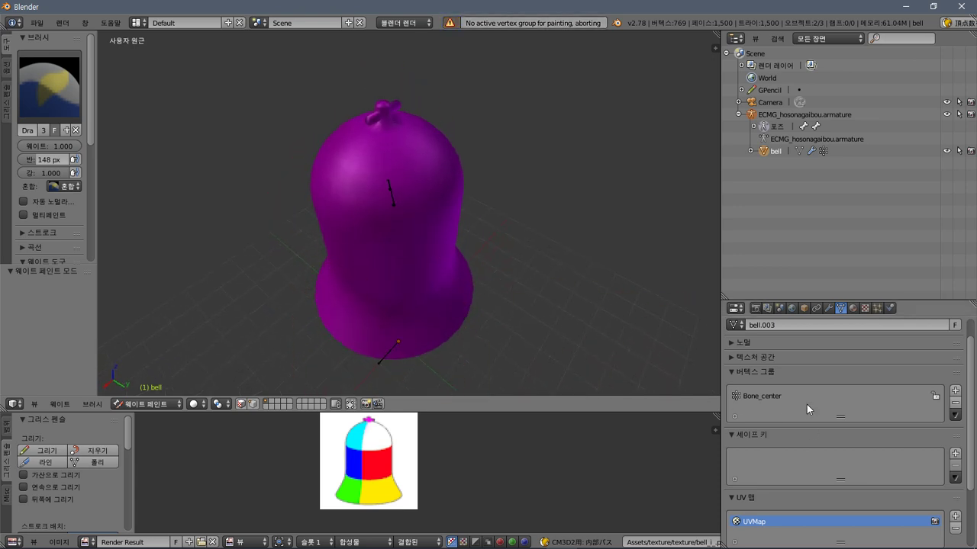
Remove the Bone_center vertex group from the bell and paint the whole bell with weight 1.000.
scroll(806, 404, "down", 2)
scroll(805, 401, "up", 1)
left_click(802, 373)
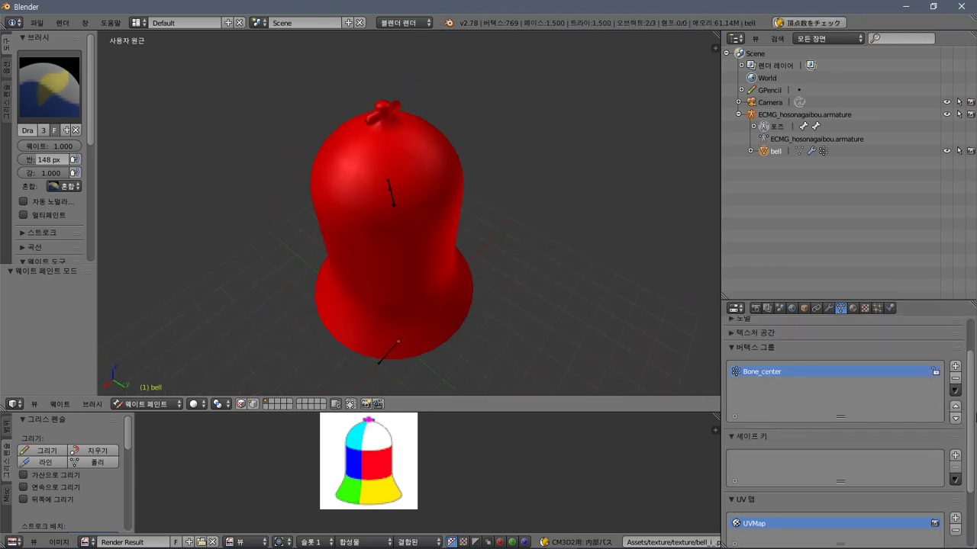
left_click(954, 378)
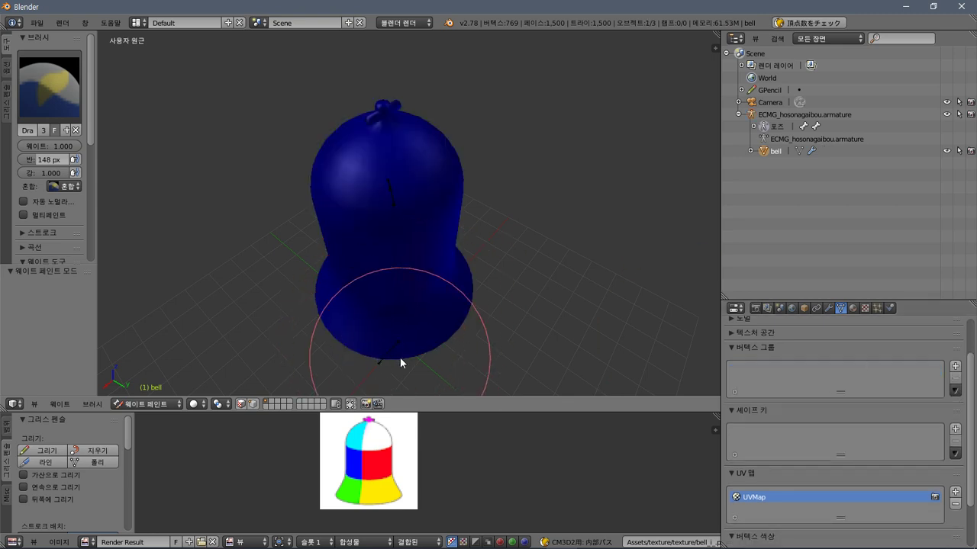
mouse_move(392, 347)
left_mouse_down()
mouse_move(388, 310)
mouse_move(356, 267)
mouse_move(414, 165)
mouse_move(437, 386)
mouse_move(462, 222)
mouse_move(389, 134)
mouse_move(227, 285)
left_mouse_up()
mouse_move(313, 265)
middle_mouse_down()
mouse_move(551, 219)
mouse_move(613, 254)
mouse_move(557, 243)
middle_mouse_up()
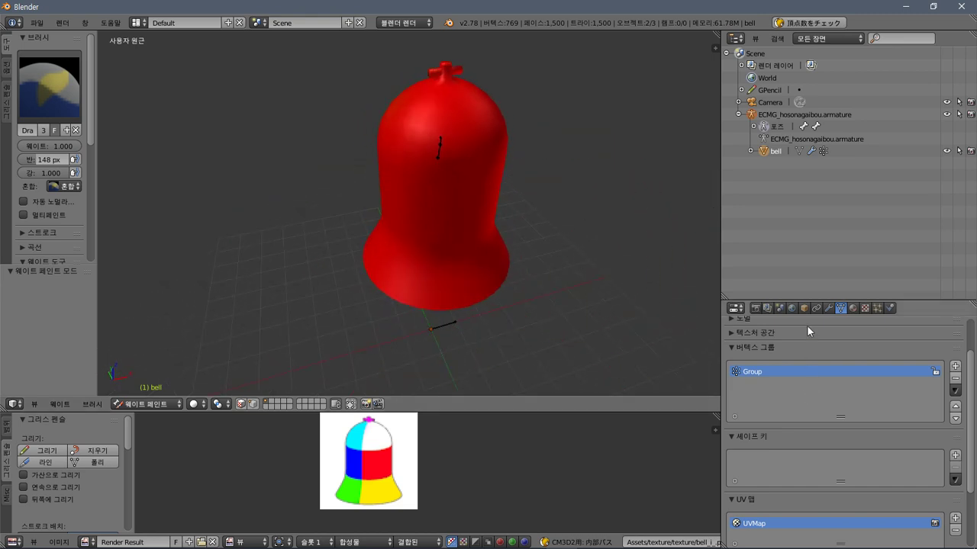
Expand the armature's pose bones in the outliner and select Bone_center, Bone_nub and Goth_kubi to locate each one.
left_click(754, 127)
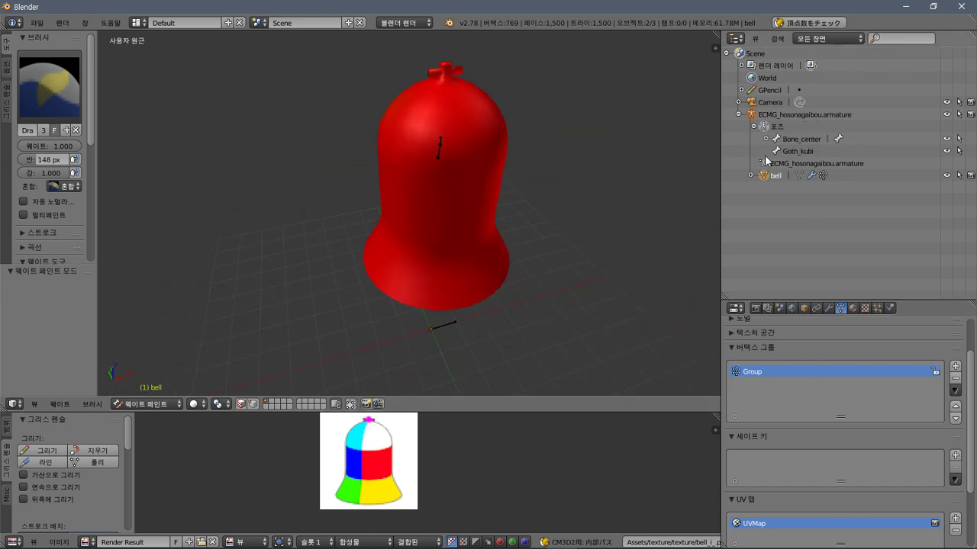
left_click(782, 142)
left_click(766, 139)
left_click(799, 155)
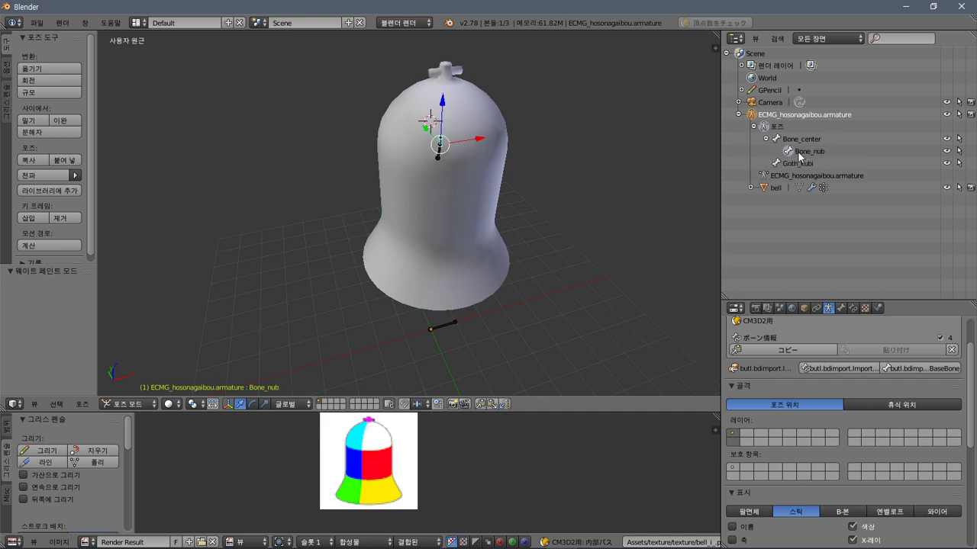
left_click(795, 165)
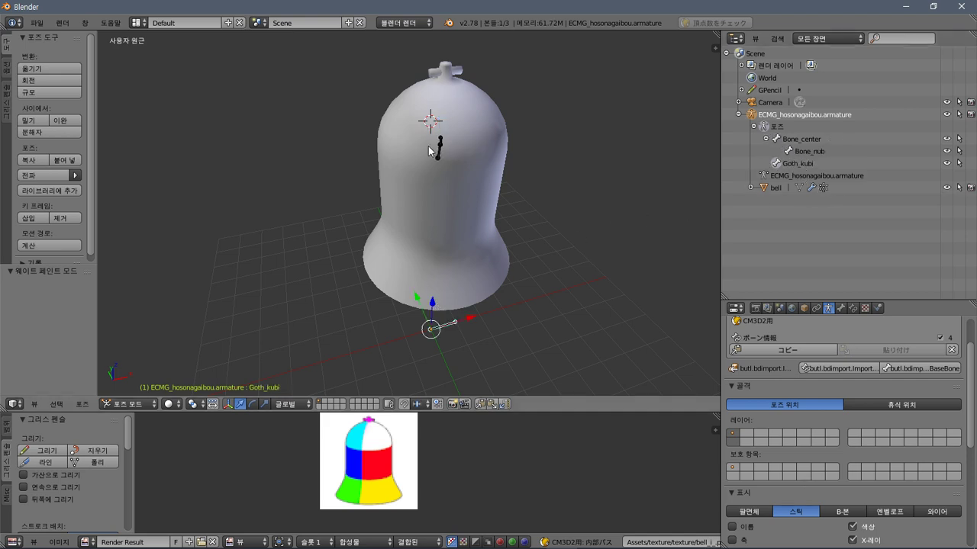
left_click(805, 139)
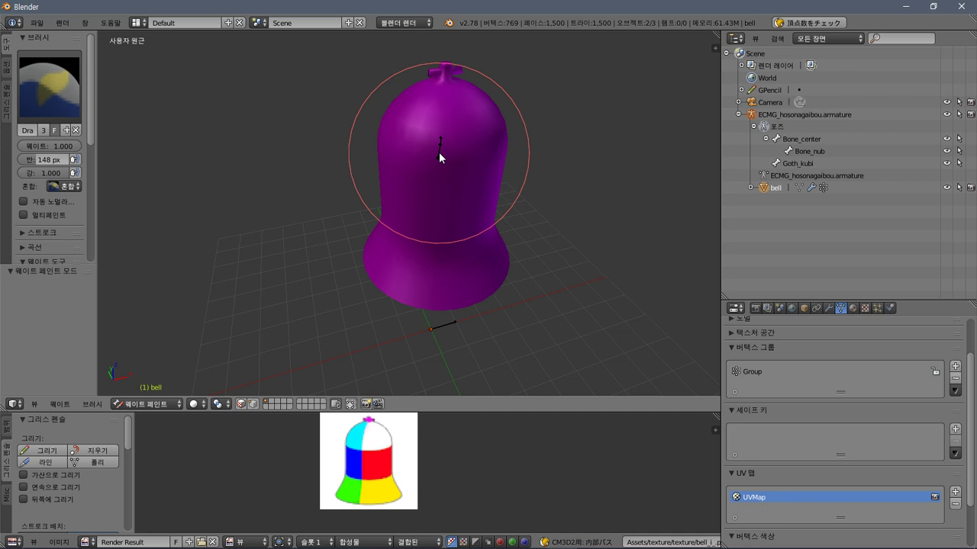
Select the Goth_kubi bone and try to paint weight on the bell with no vertex group active.
left_click(431, 205)
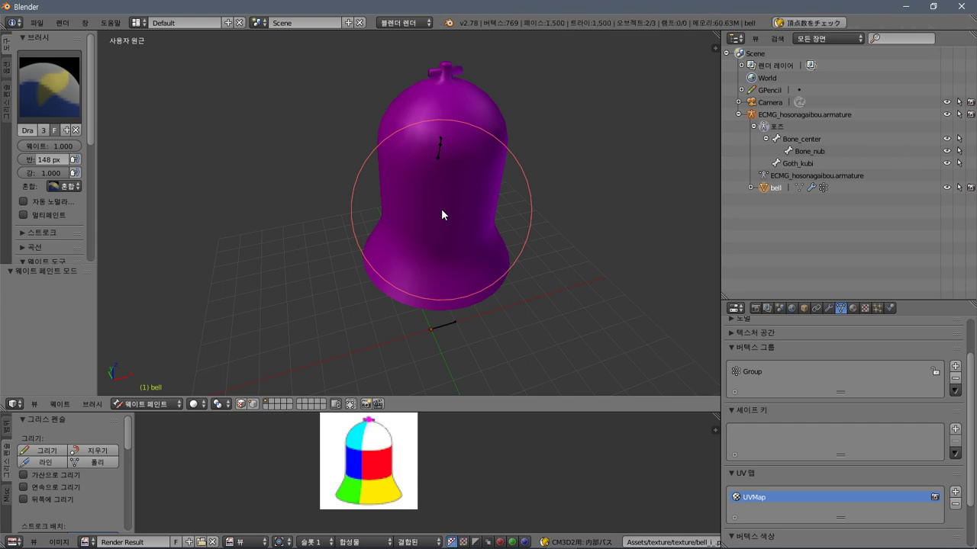
right_click(786, 161)
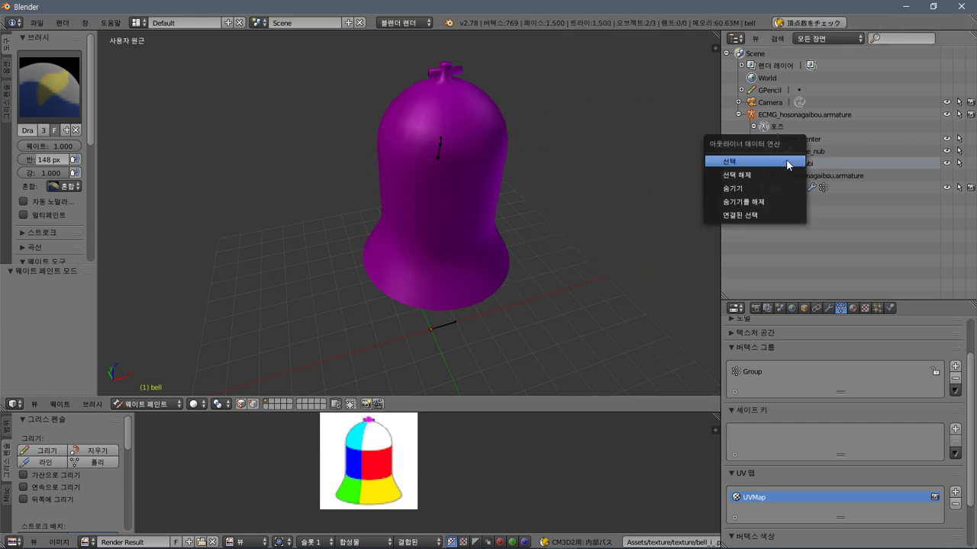
left_click(793, 162)
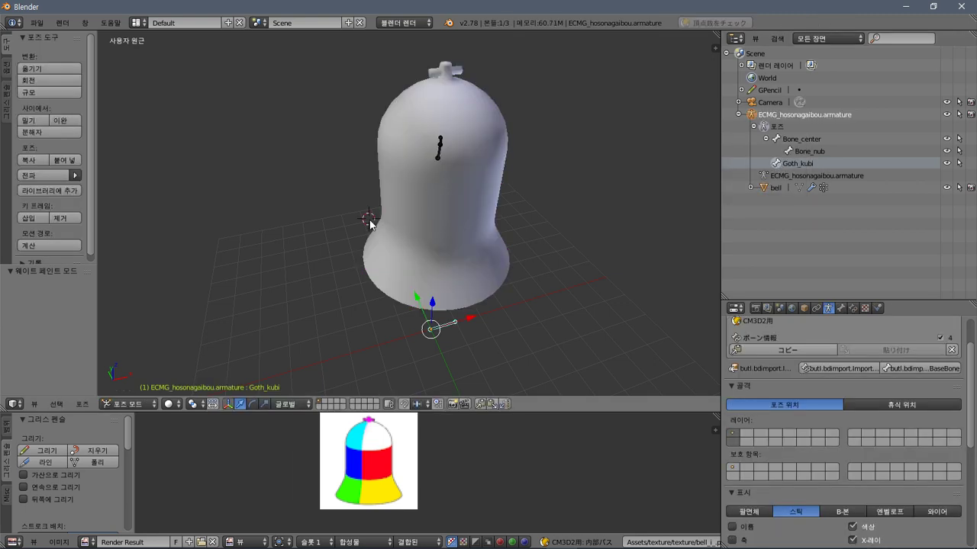
left_click(114, 405)
left_click(125, 379)
left_click(449, 124)
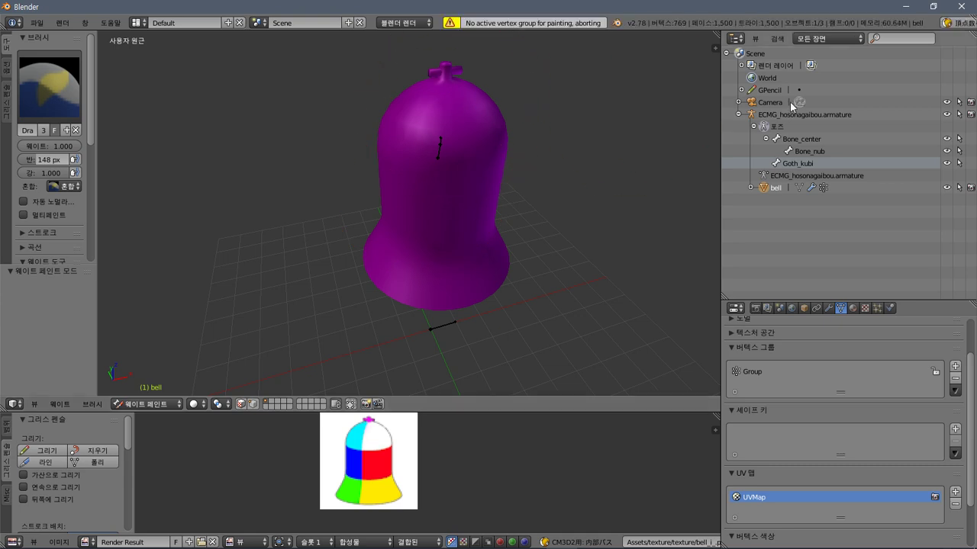
Give the bell a vertex group named Bone_center after the armature's bone and paint the whole bell with weight 1.000.
left_click(807, 144)
double_click(805, 142)
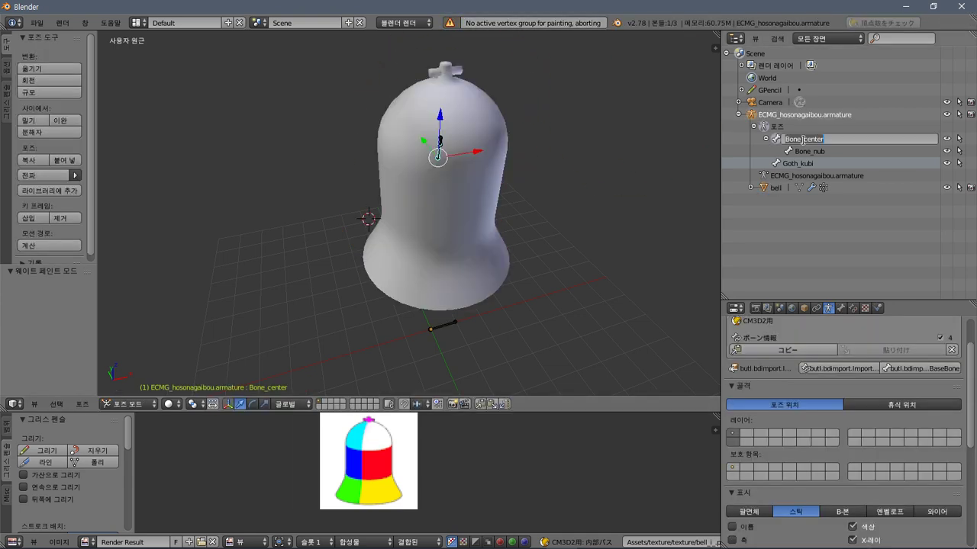
left_click(769, 196)
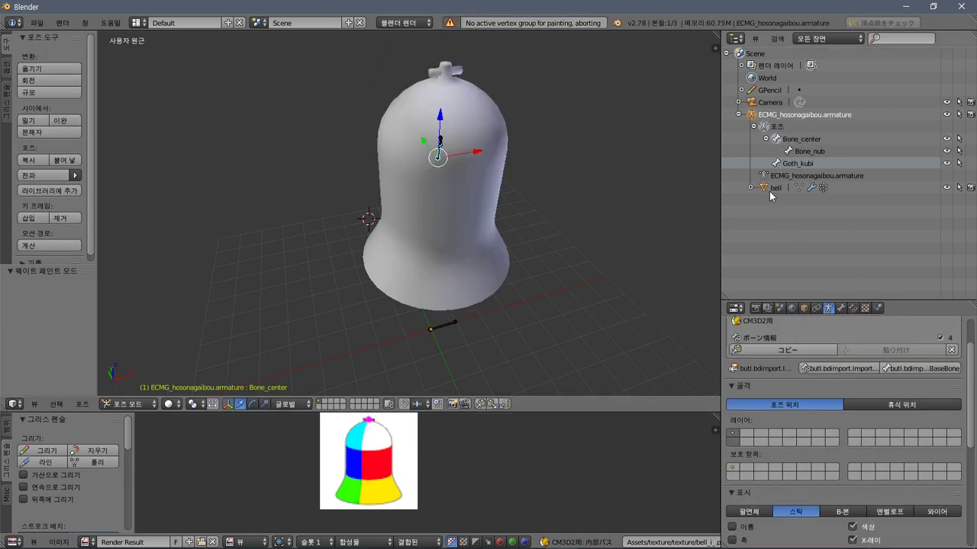
left_click(773, 188)
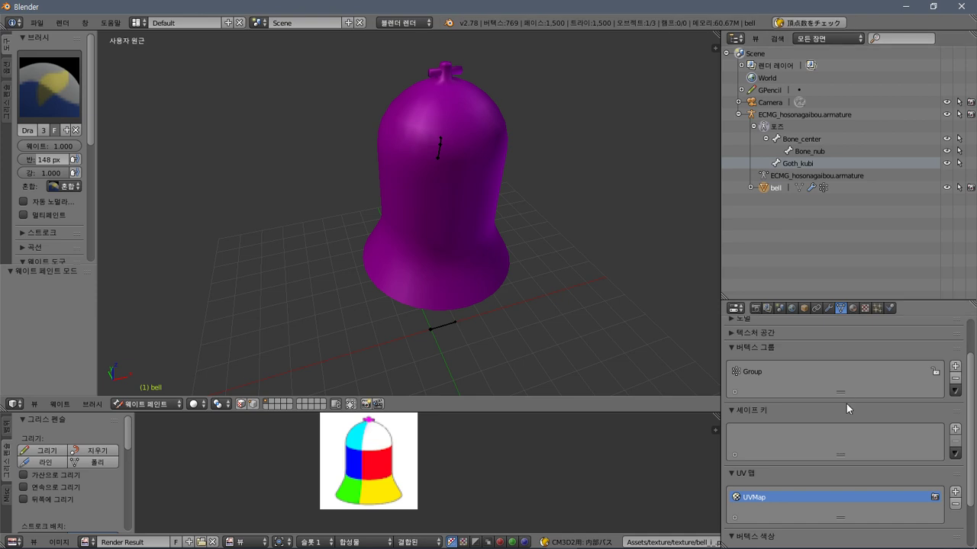
left_click(916, 372)
left_click(954, 366)
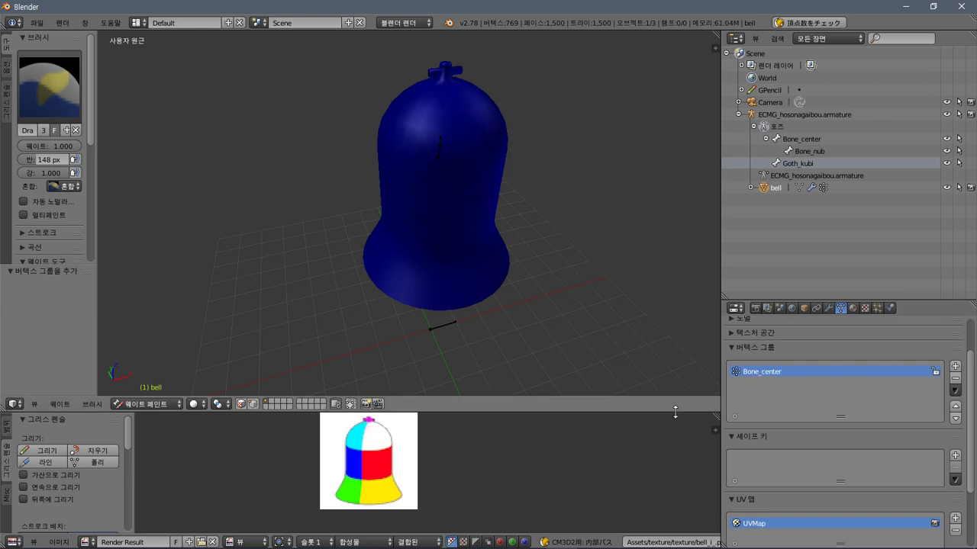
mouse_move(365, 309)
left_mouse_down()
mouse_move(394, 266)
mouse_move(388, 371)
mouse_move(519, 229)
left_mouse_up()
mouse_move(414, 259)
middle_mouse_down()
mouse_move(272, 252)
mouse_move(99, 219)
mouse_move(225, 128)
middle_mouse_up()
Export the bell as a CM3D2 model, overwriting bell.model in the bell folder.
left_click(38, 23)
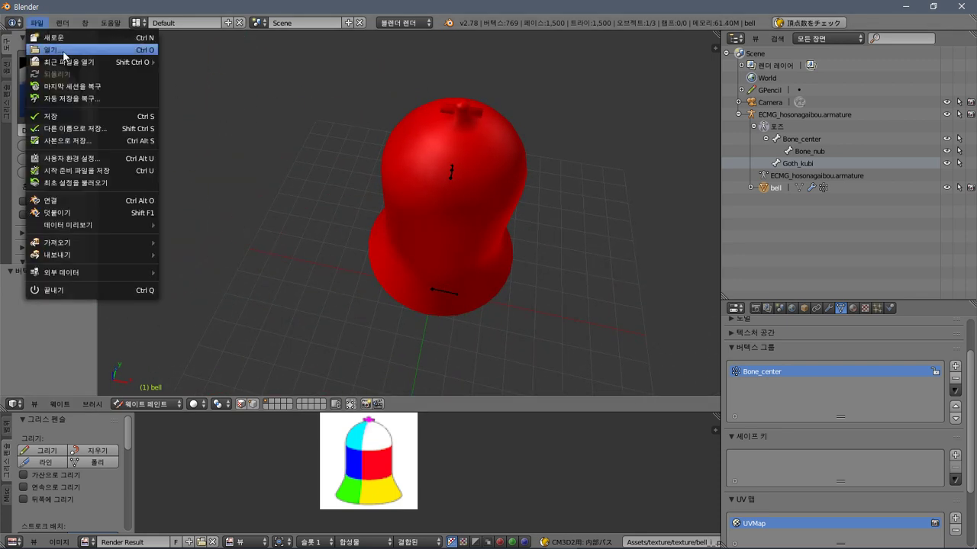
mouse_move(80, 256)
left_click(222, 364)
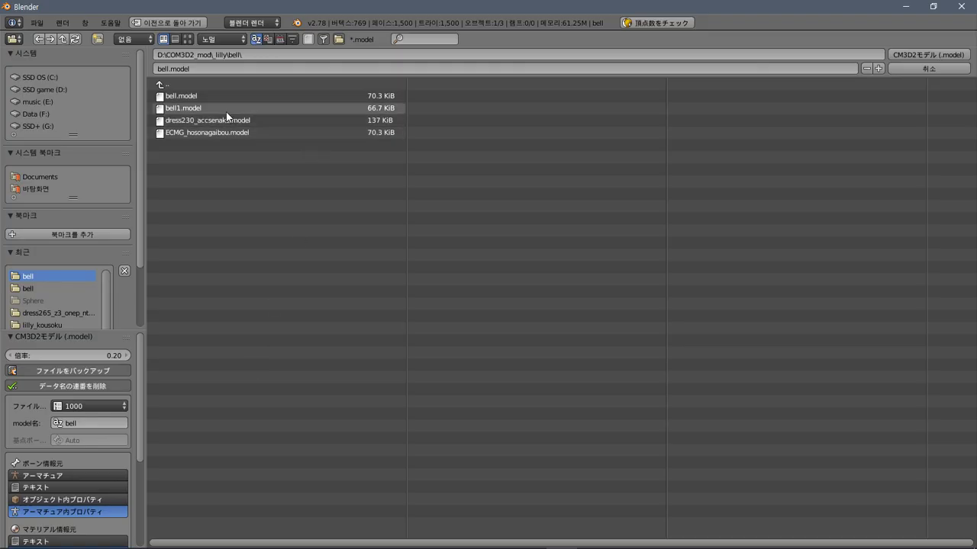
left_click(187, 96)
left_click(929, 58)
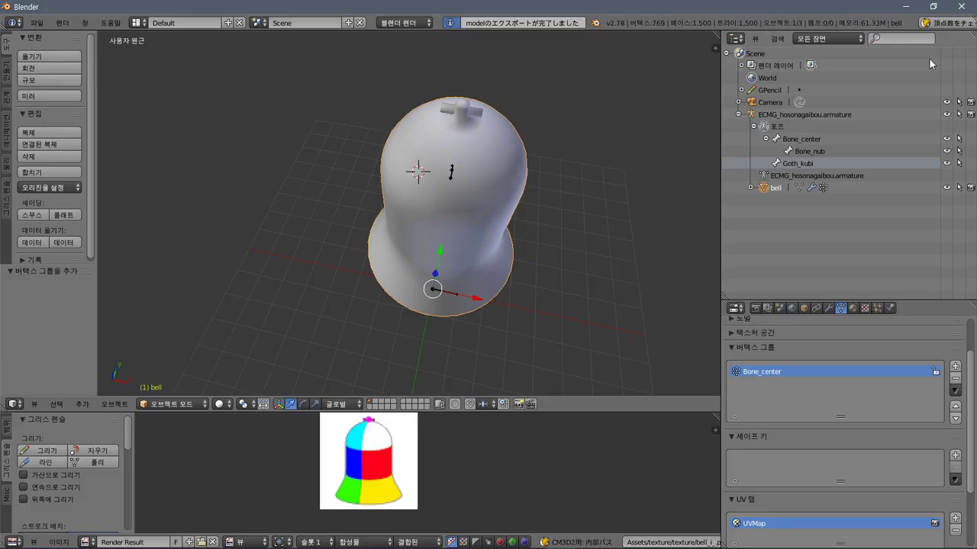
middle_click_drag(558, 183, 617, 145)
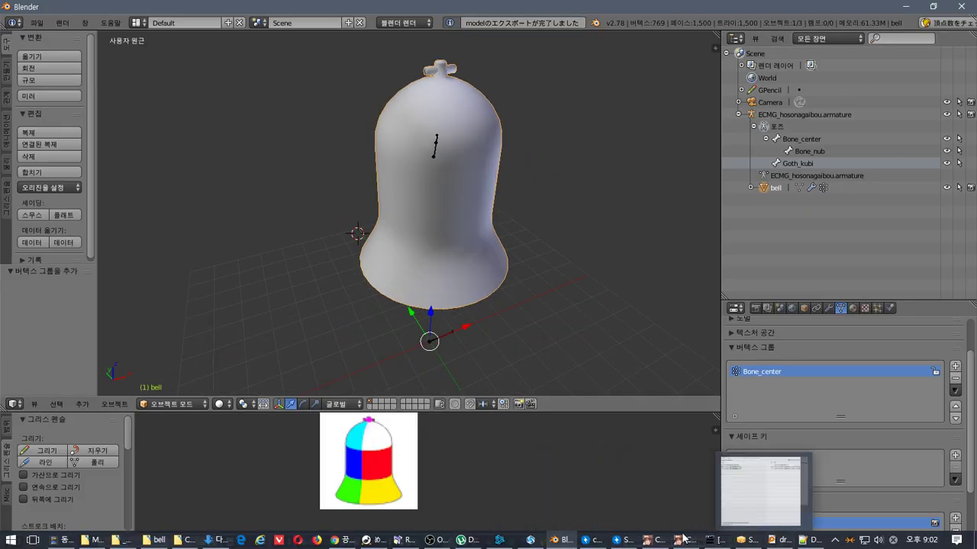
Show the bell's texture slots and open bell.model from the bell folder in the partial model editor of _CM3D2_Toolkit_PR2.
left_click(865, 307)
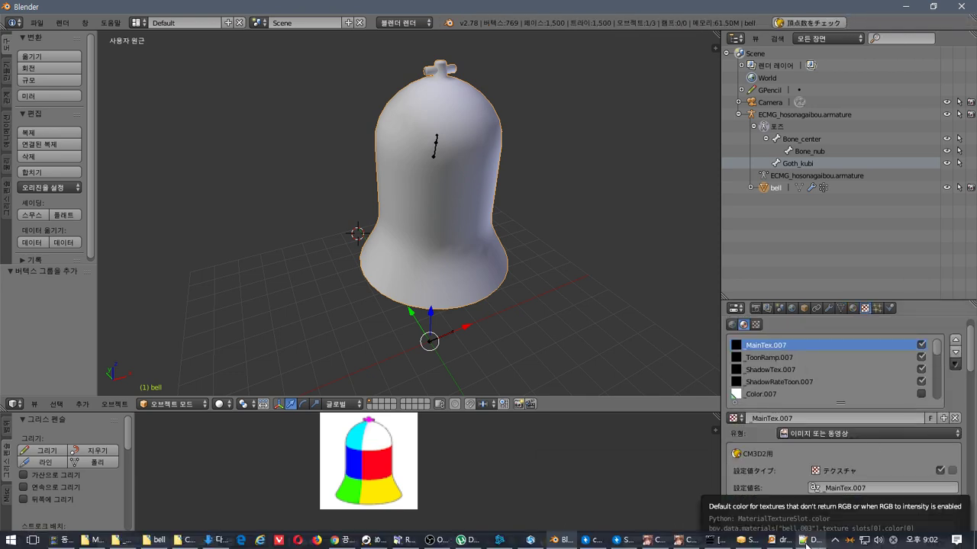
left_click(161, 540)
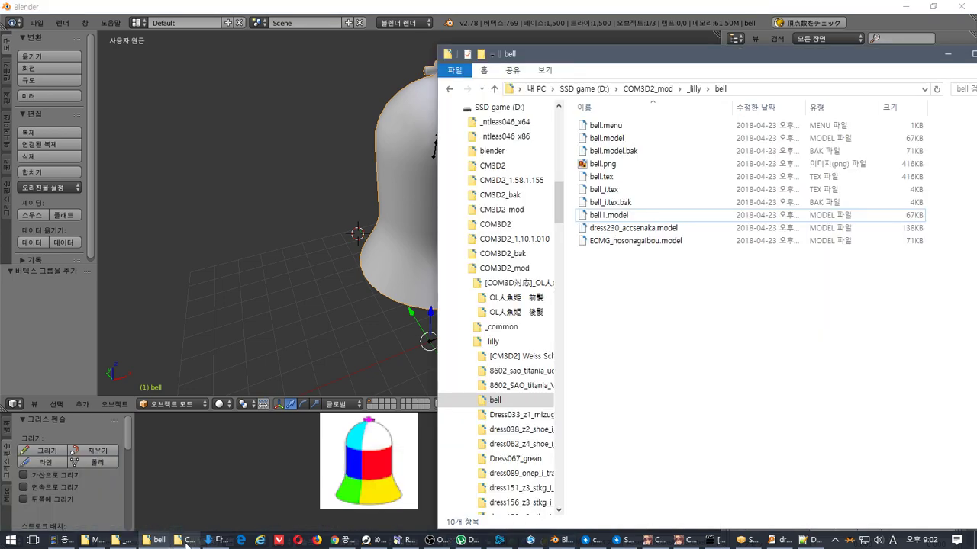
left_click(183, 541)
left_click(160, 540)
left_click_drag(607, 142, 117, 130)
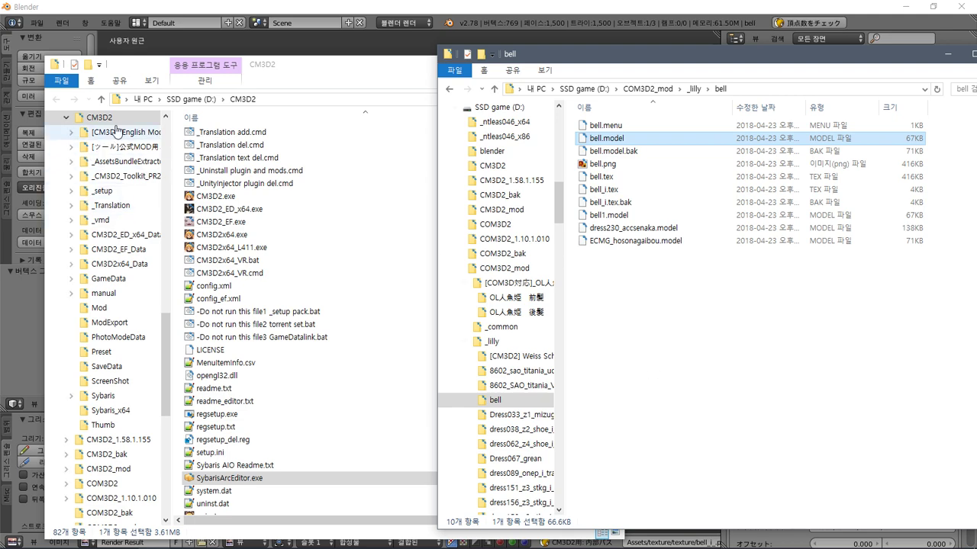
left_click(126, 175)
left_click(805, 336)
left_click_drag(607, 138, 324, 261)
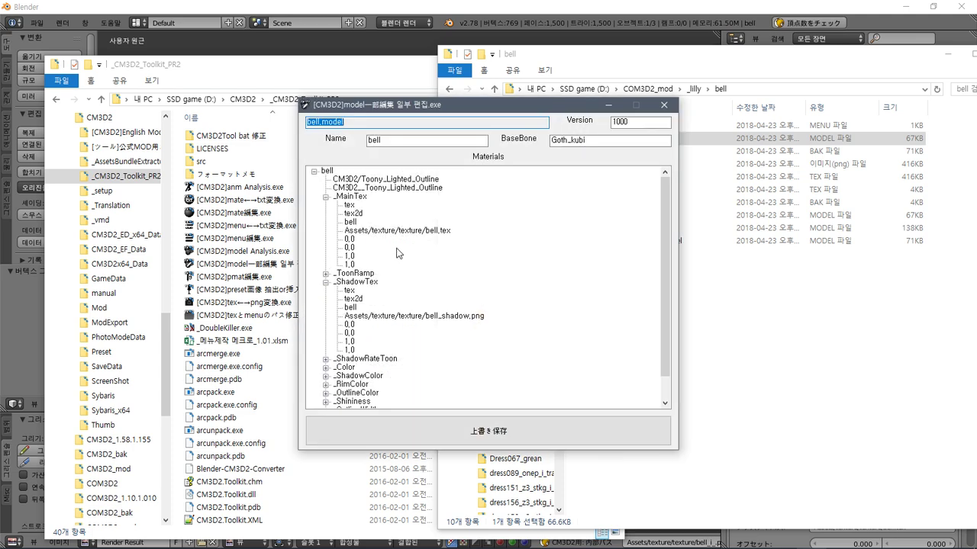
Examine the material entries of bell.model, including _MainTex and _ShadowTex, and close the model editor.
scroll(399, 253, "down", 1)
scroll(399, 254, "up", 1)
scroll(398, 254, "down", 1)
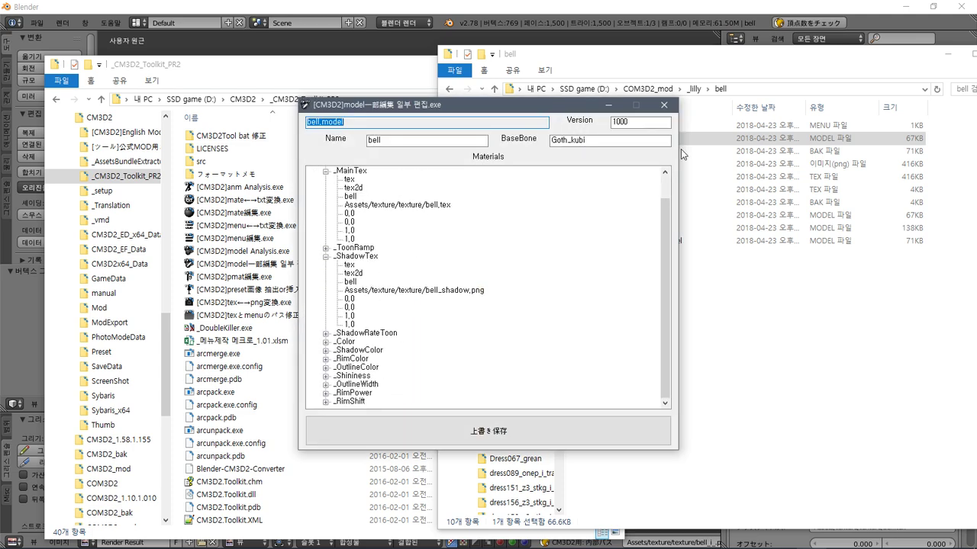
left_click(673, 106)
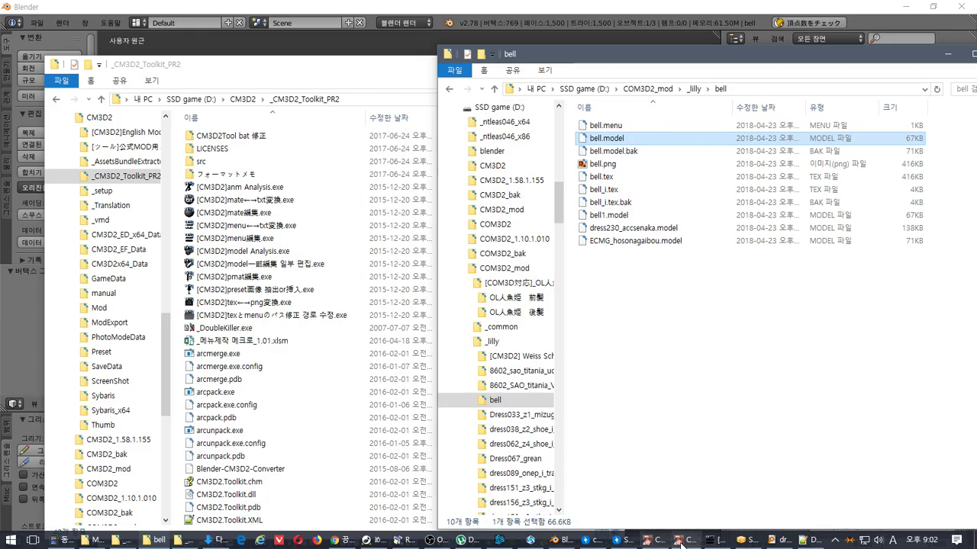
Switch to Custom Order Maid 3D 2, equip the bell back accessory on the character and view it from several sides.
left_click(662, 542)
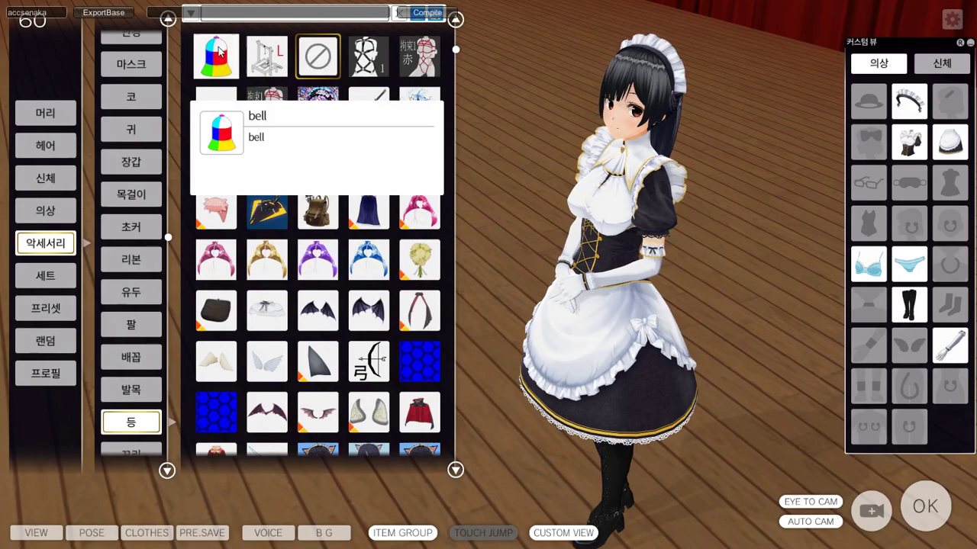
left_click(218, 53)
left_click_drag(742, 242, 476, 245)
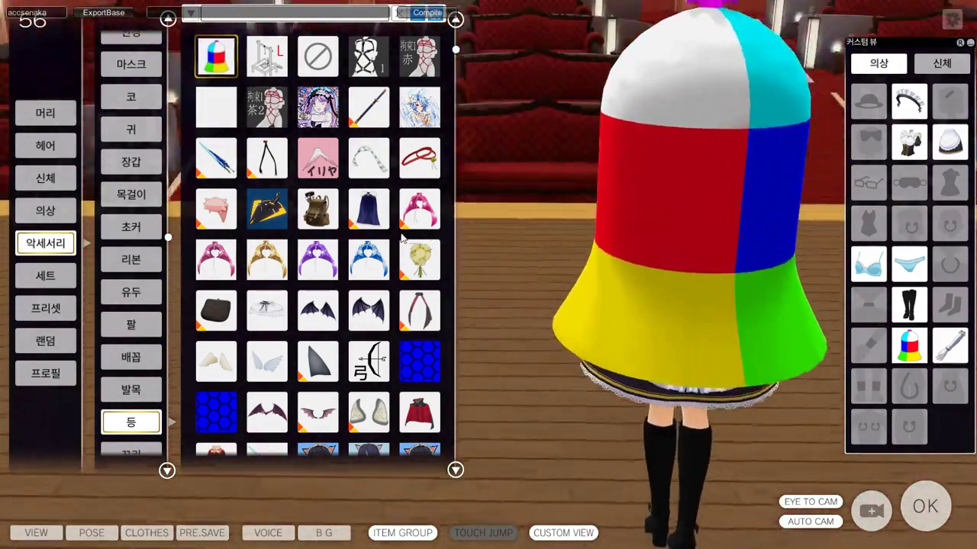
left_click_drag(557, 264, 170, 260)
Look through the other open windows, close Sybaris Arc Editor and return to Custom Order Maid 3D 2 to view the worn bell.
key("alt+Tab")
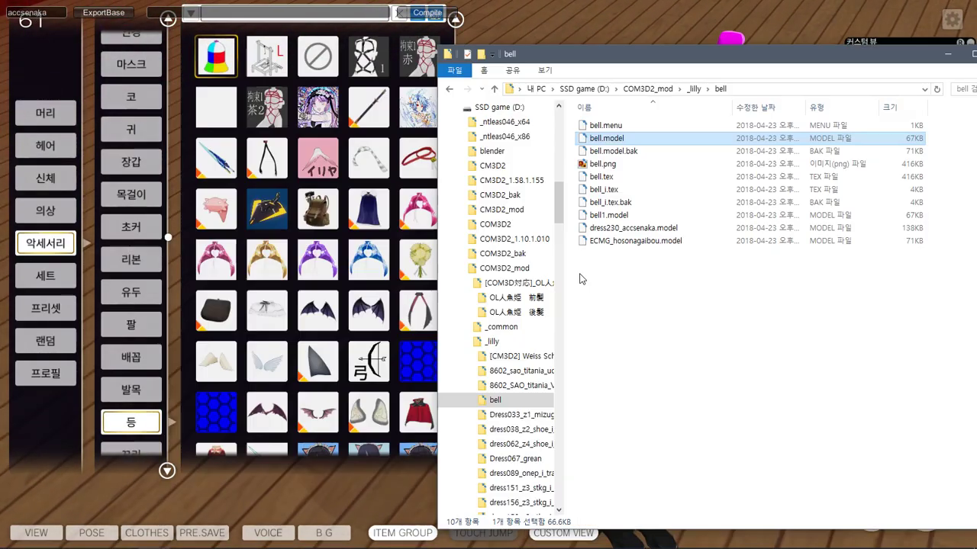
key("alt+Tab")
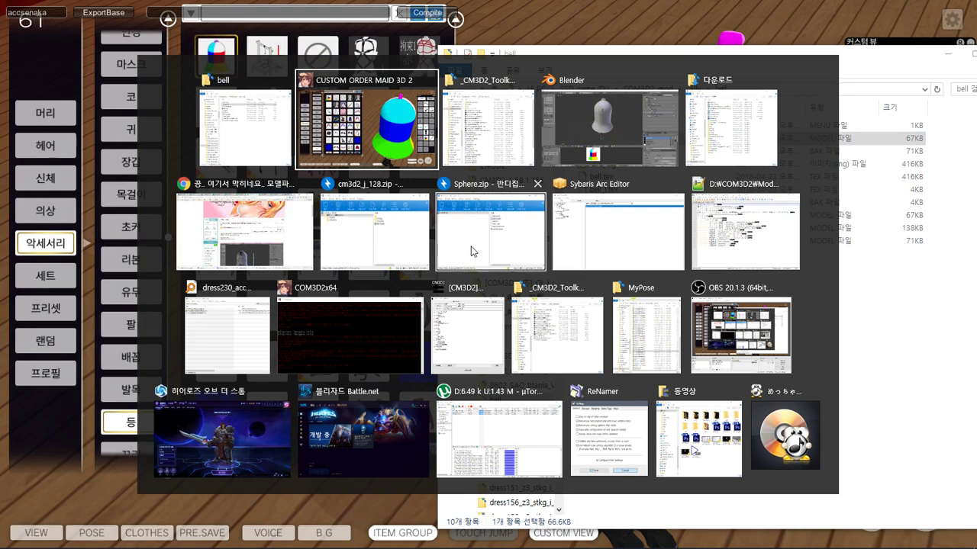
key("alt+Tab")
mouse_move(583, 534)
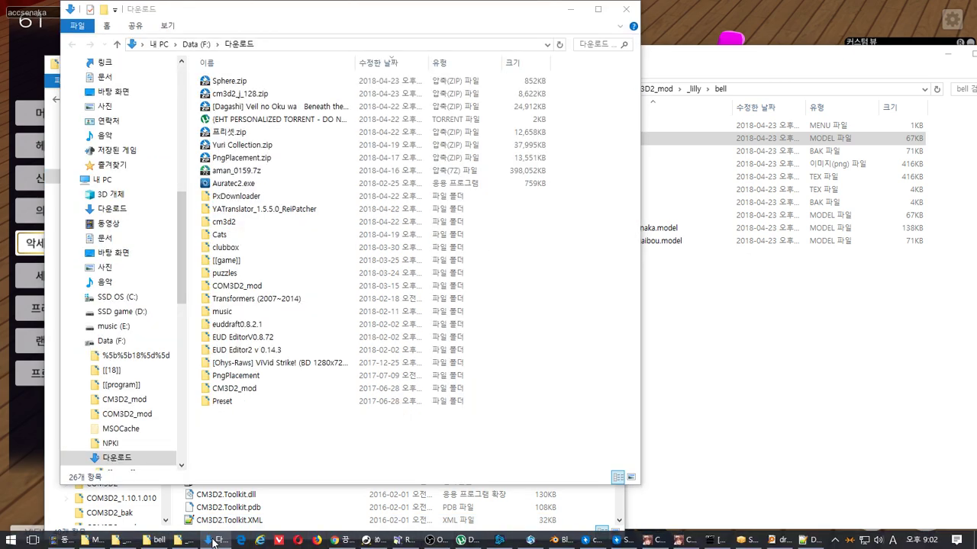
left_click(159, 541)
left_click(184, 540)
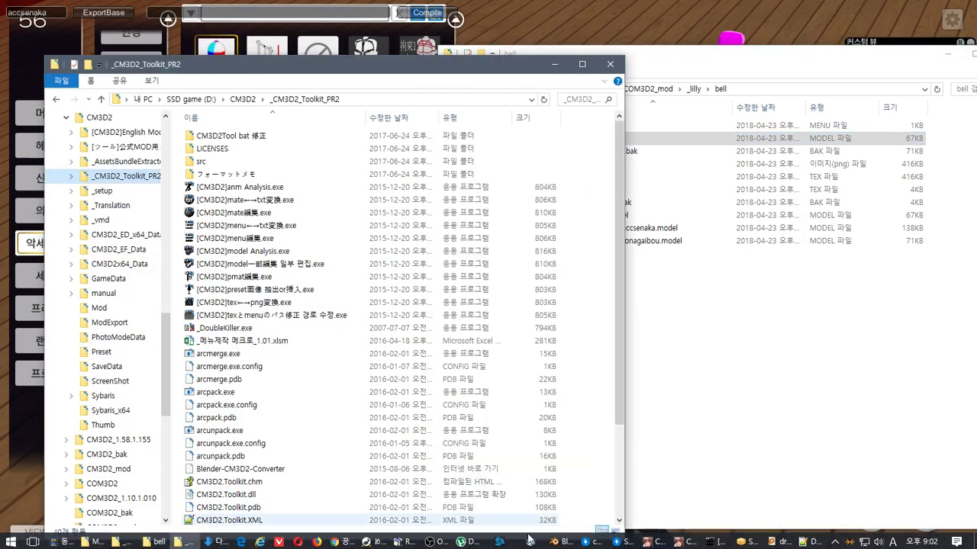
left_click(780, 540)
left_click(811, 540)
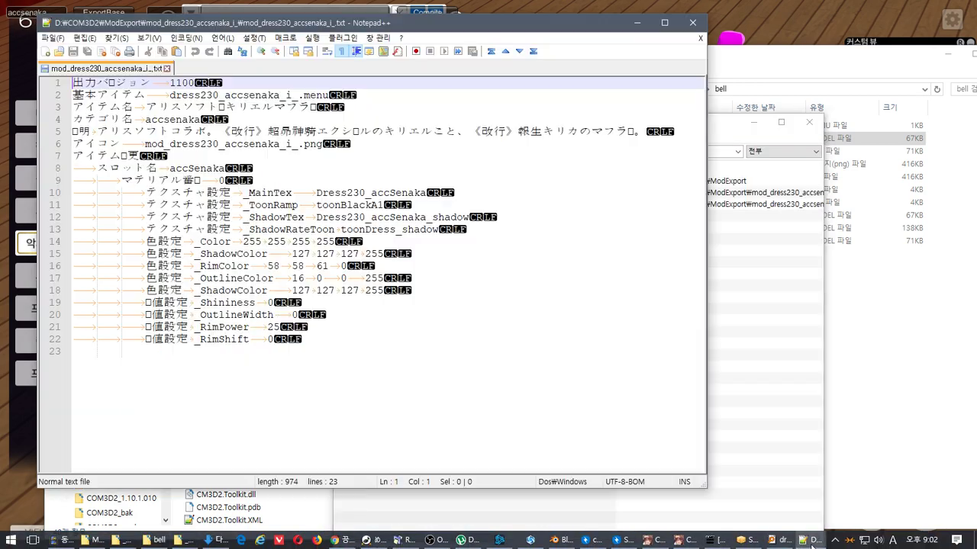
left_click(744, 542)
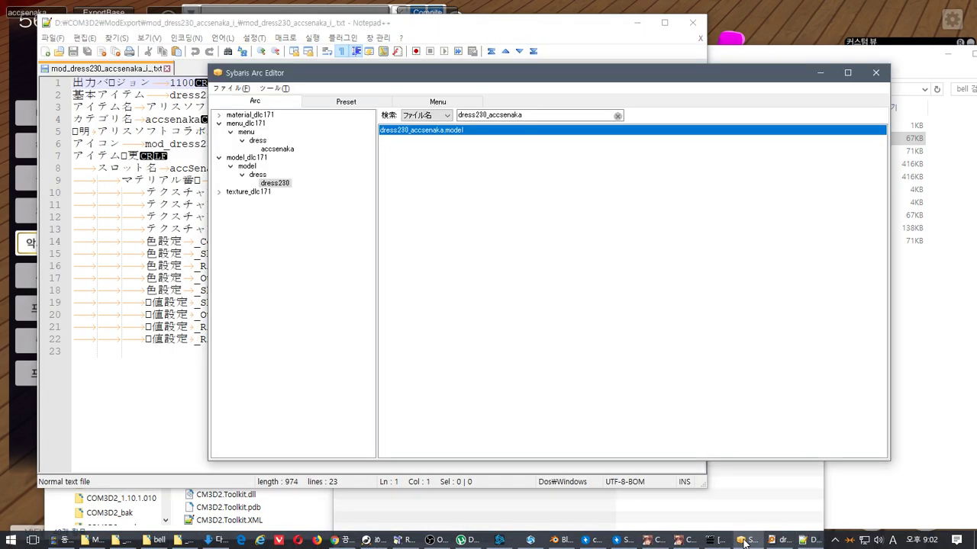
left_click(875, 72)
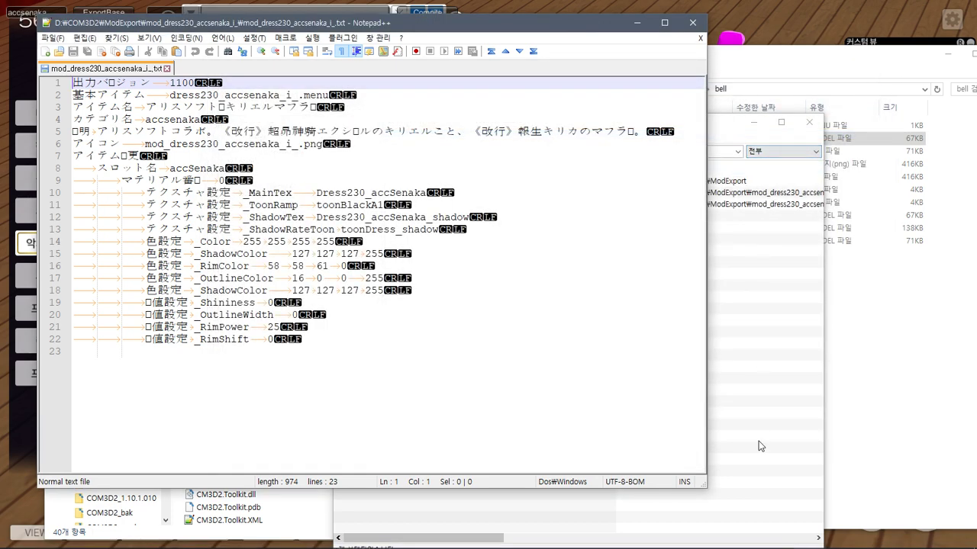
left_click(736, 6)
left_click_drag(741, 81, 669, 125)
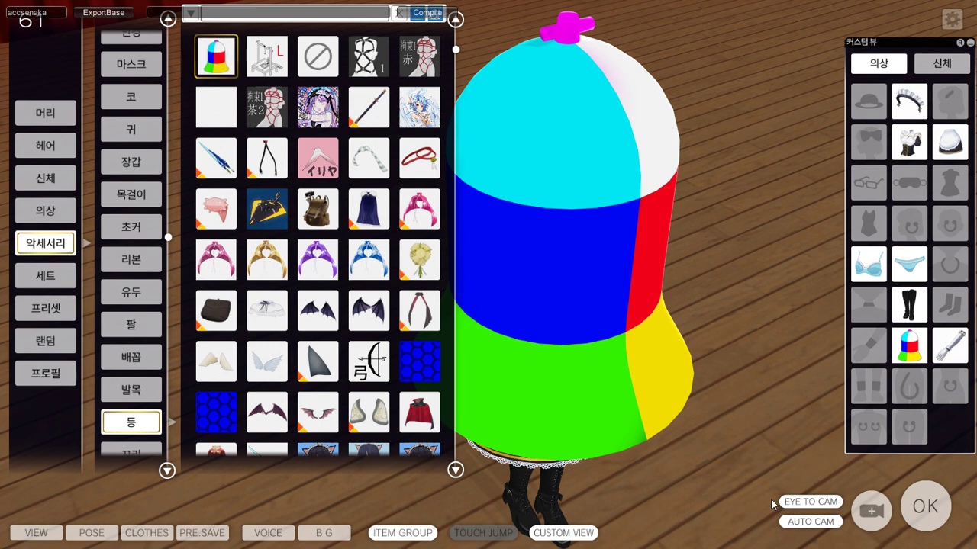
Switch back to Blender, put the bell in Edit Mode and select all of its vertices.
key("alt+Tab")
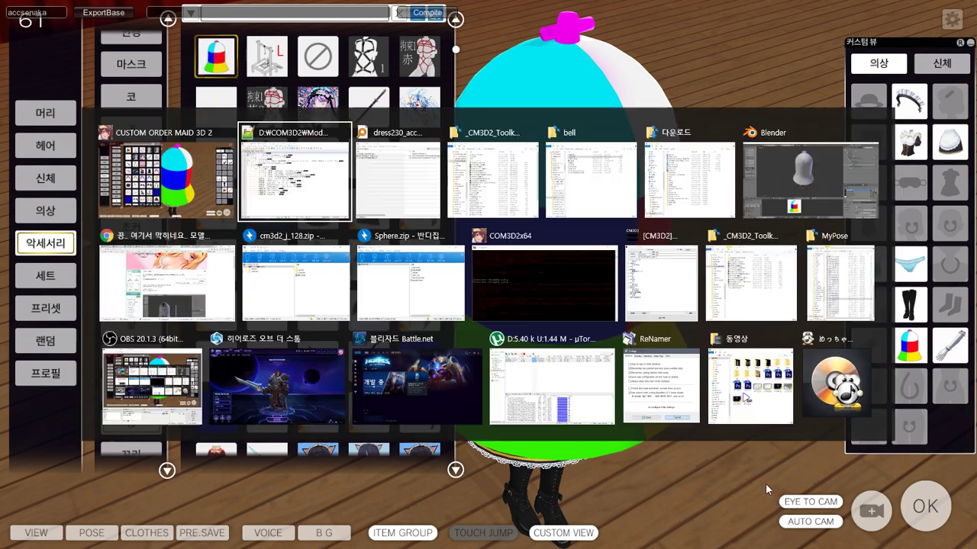
left_click(811, 178)
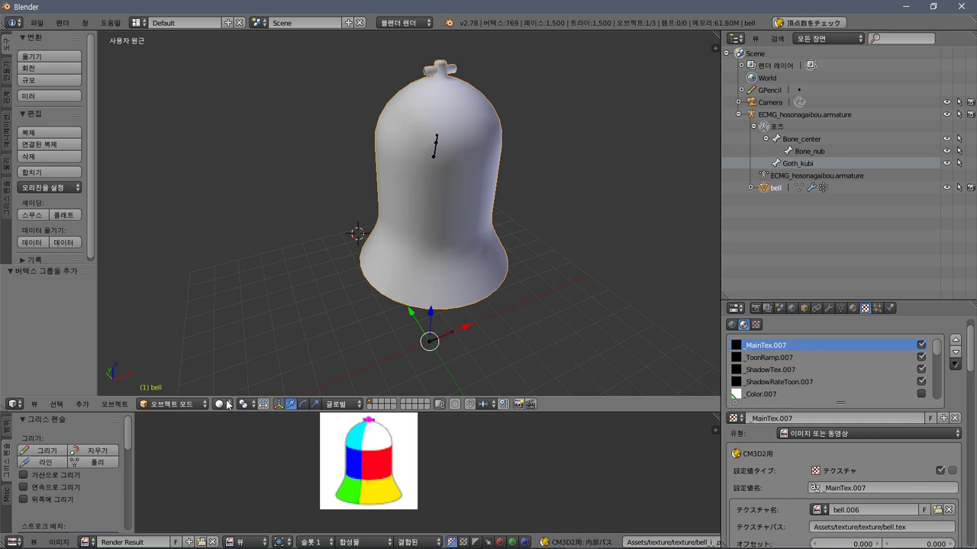
left_click(171, 404)
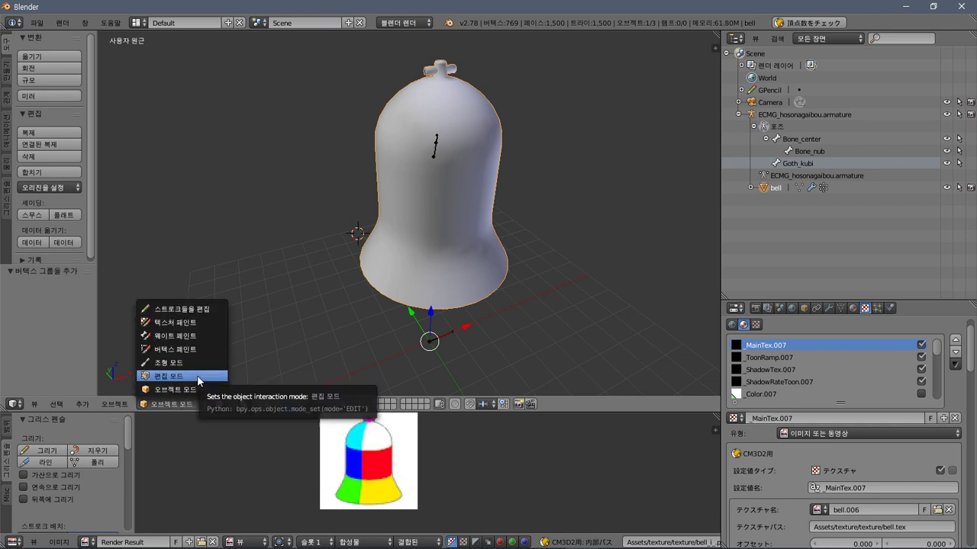
left_click(198, 376)
key("a")
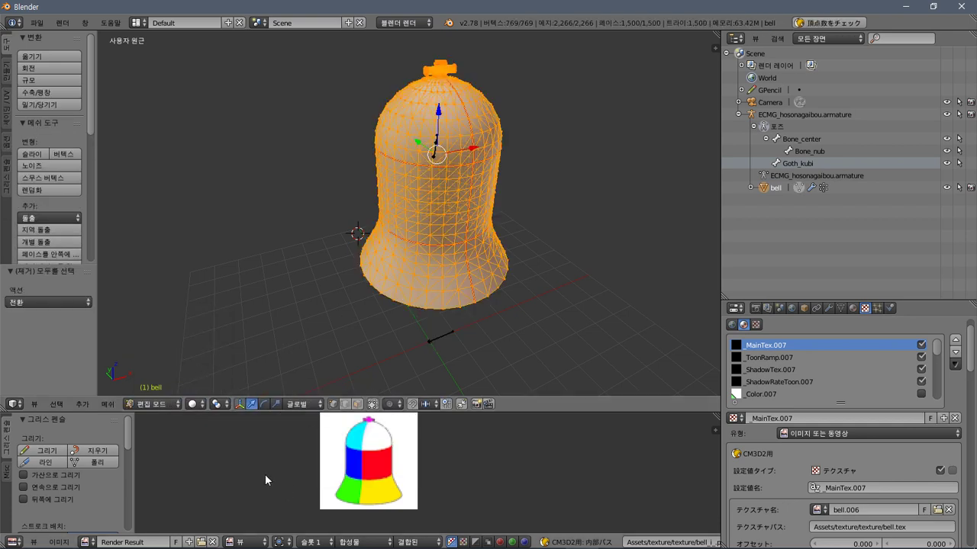
Display the bell image behind the bell's UV layout in the image editor and enlarge that editor to show the whole texture.
left_click(87, 542)
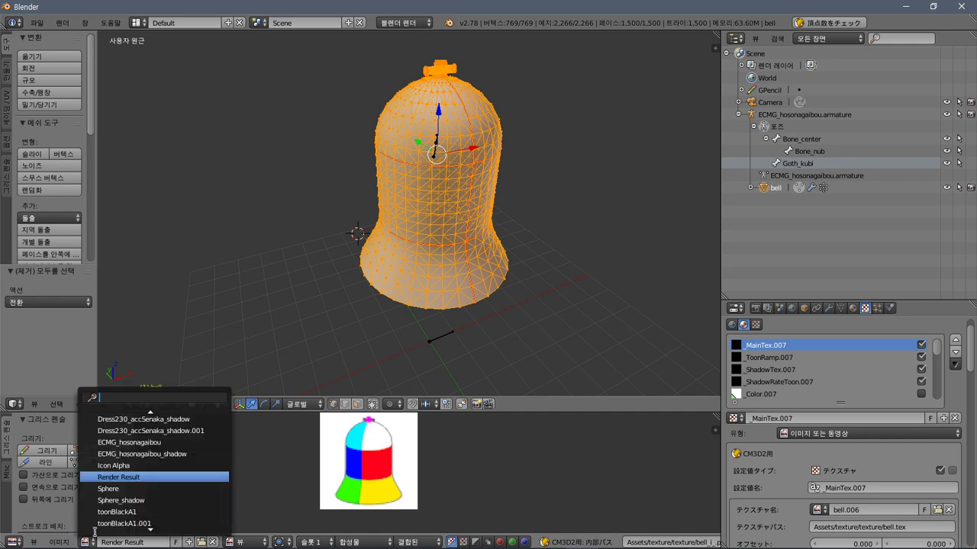
scroll(150, 459, "down", 10)
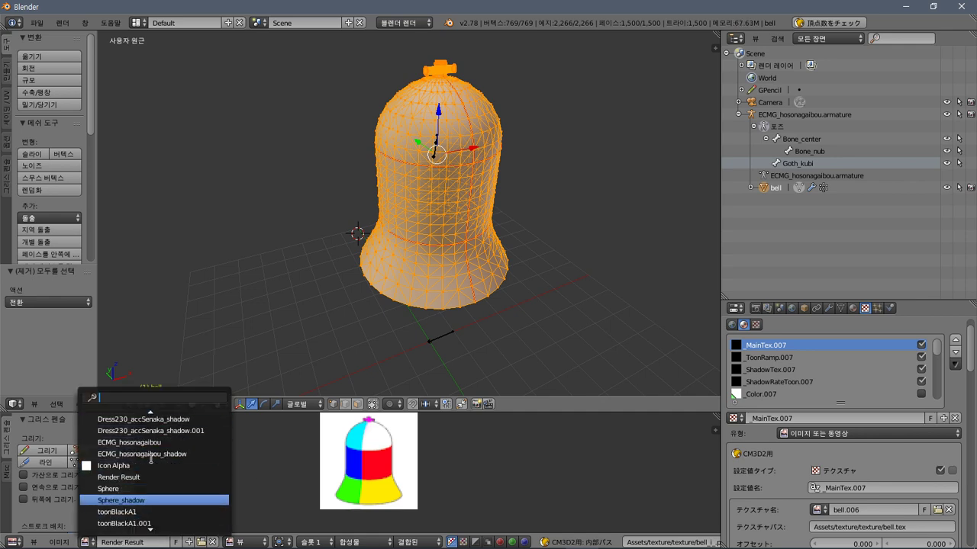
scroll(131, 504, "down", 8)
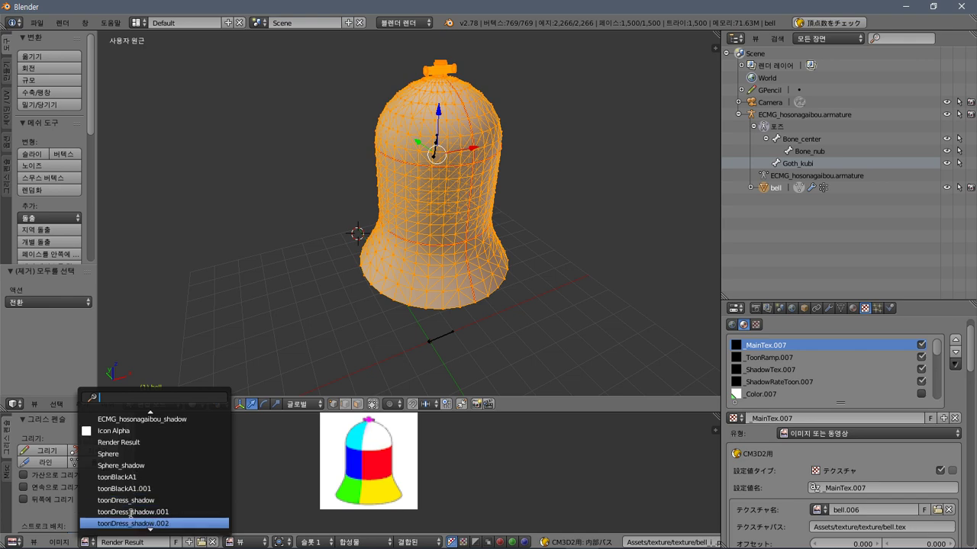
scroll(129, 522, "down", 6)
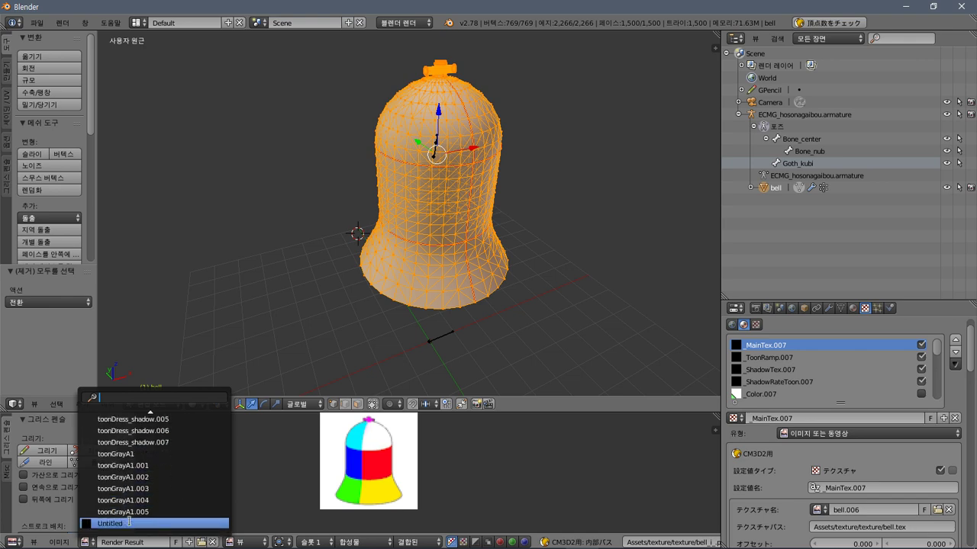
scroll(129, 522, "up", 18)
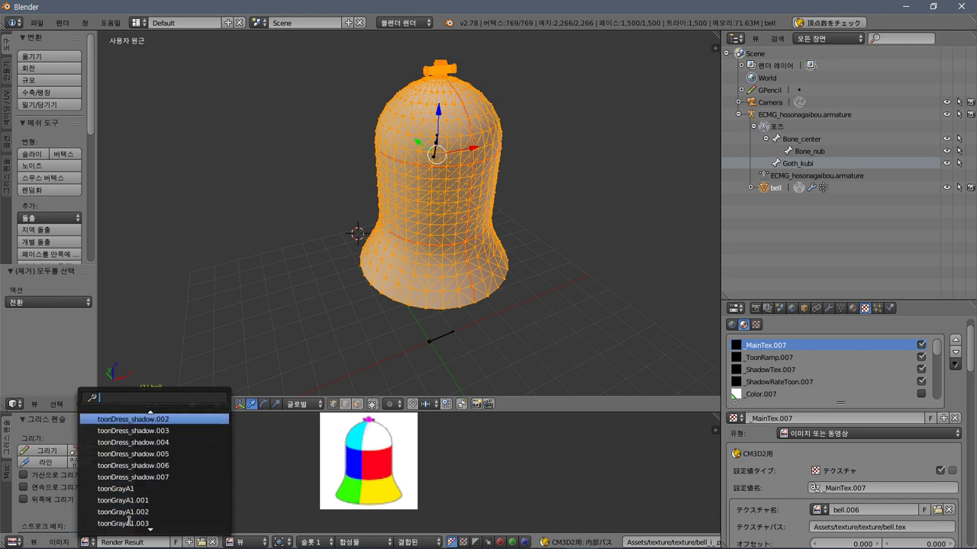
scroll(129, 522, "up", 15)
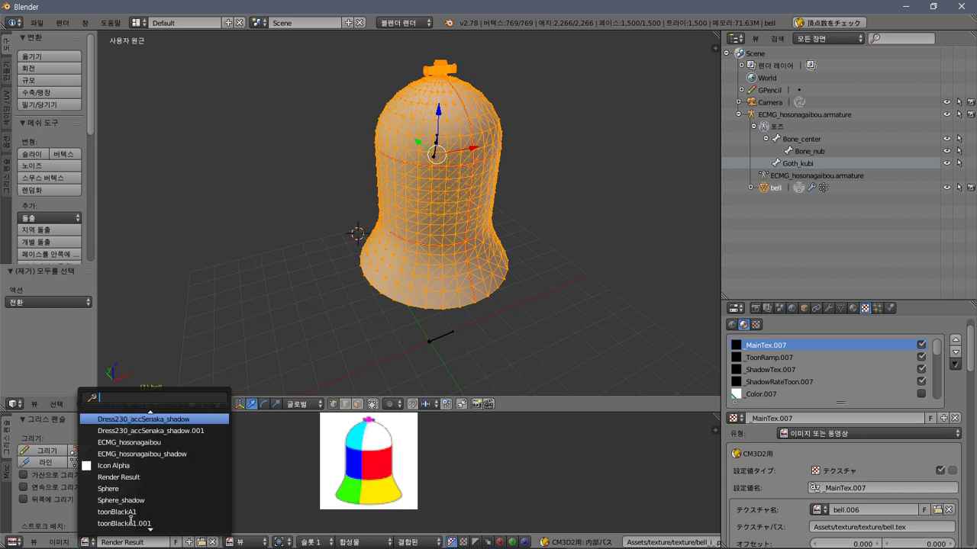
scroll(131, 521, "up", 3)
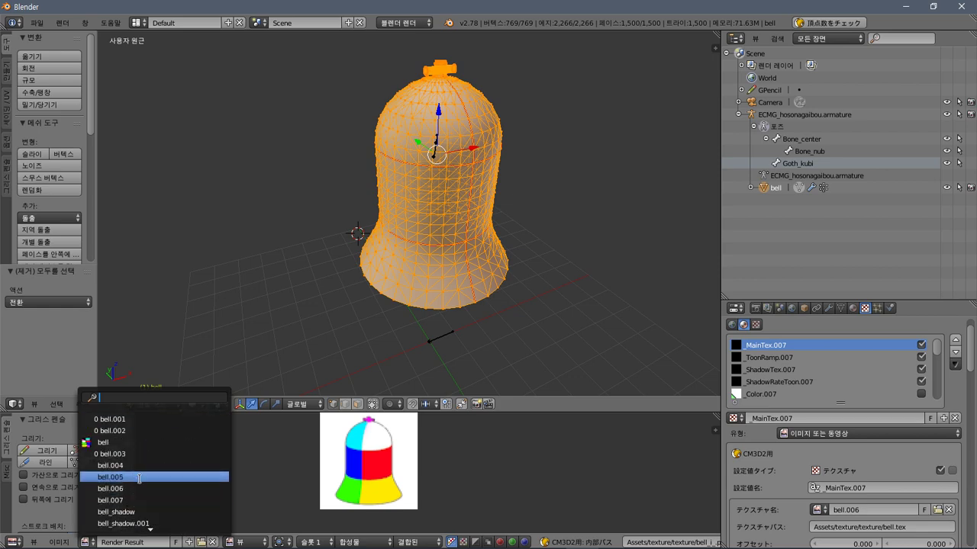
left_click(123, 443)
scroll(434, 477, "down", 6)
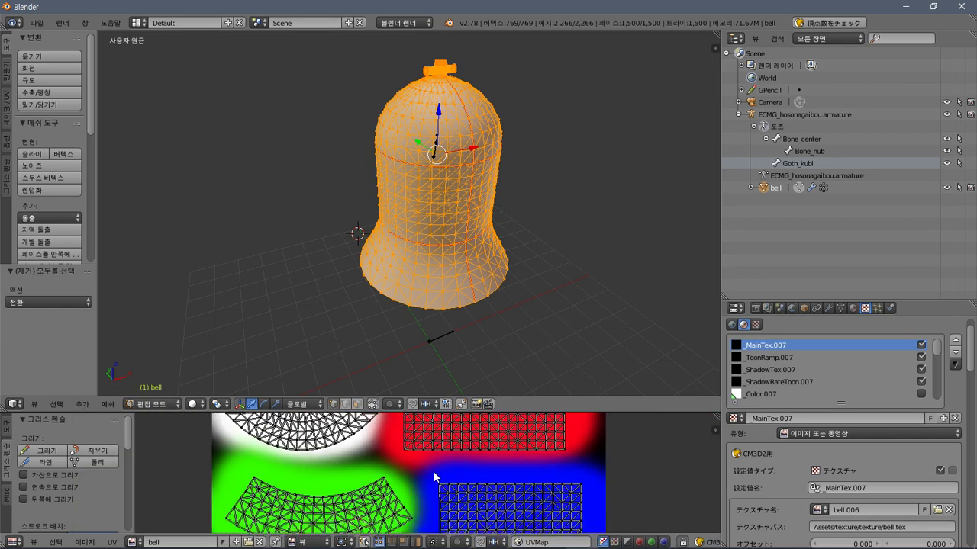
left_click_drag(532, 412, 532, 321)
scroll(804, 488, "down", 5)
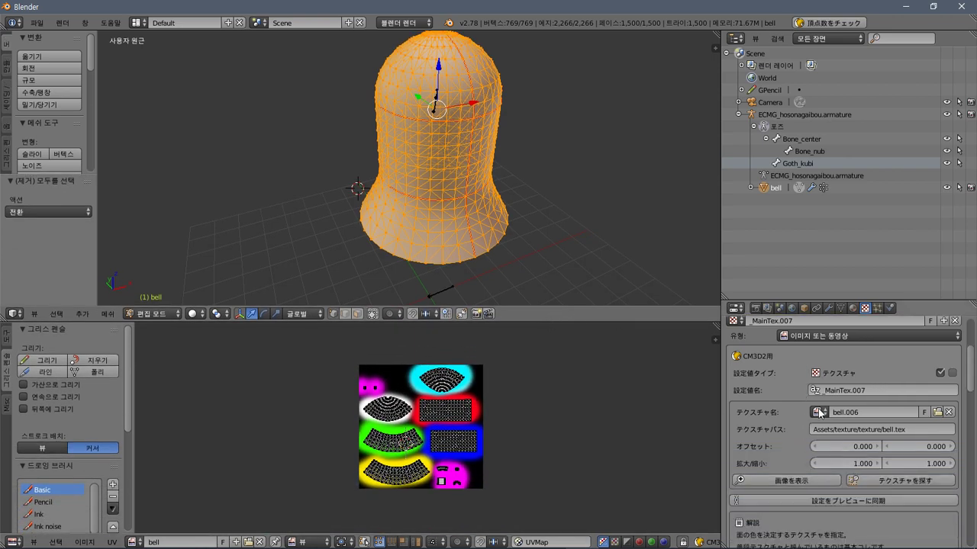
Assign the bell image to the _MainTex.007 texture and set the 3D view's shading to Texture.
left_click(819, 412)
left_click(765, 312)
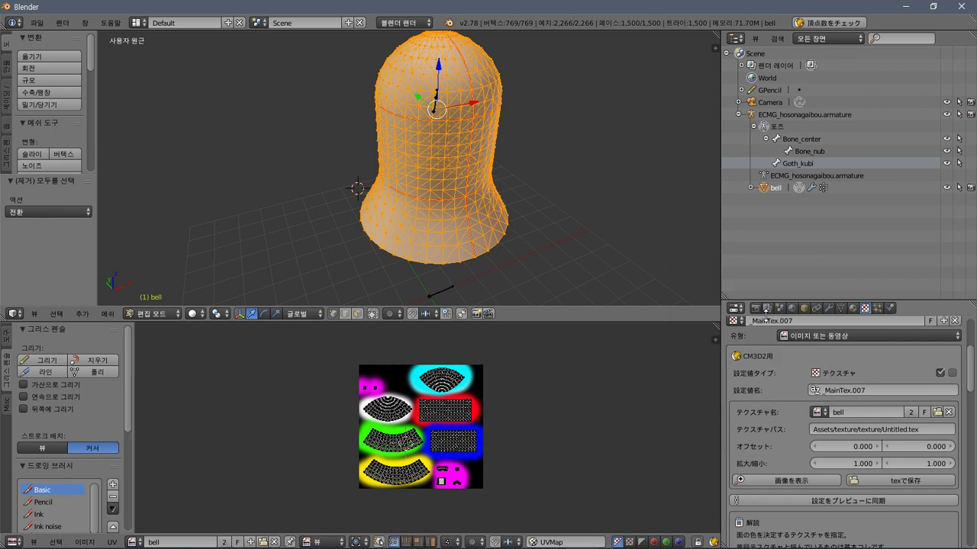
left_click(155, 314)
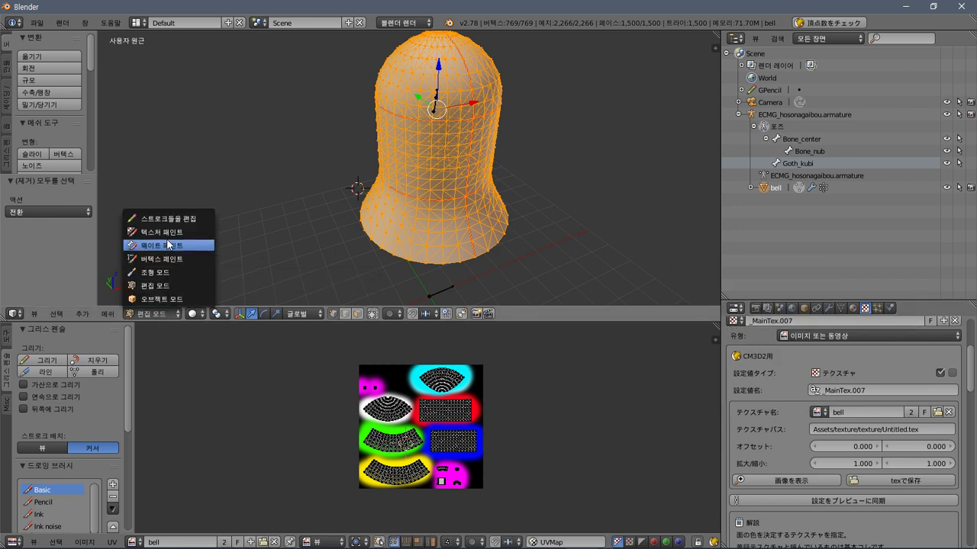
left_click(195, 313)
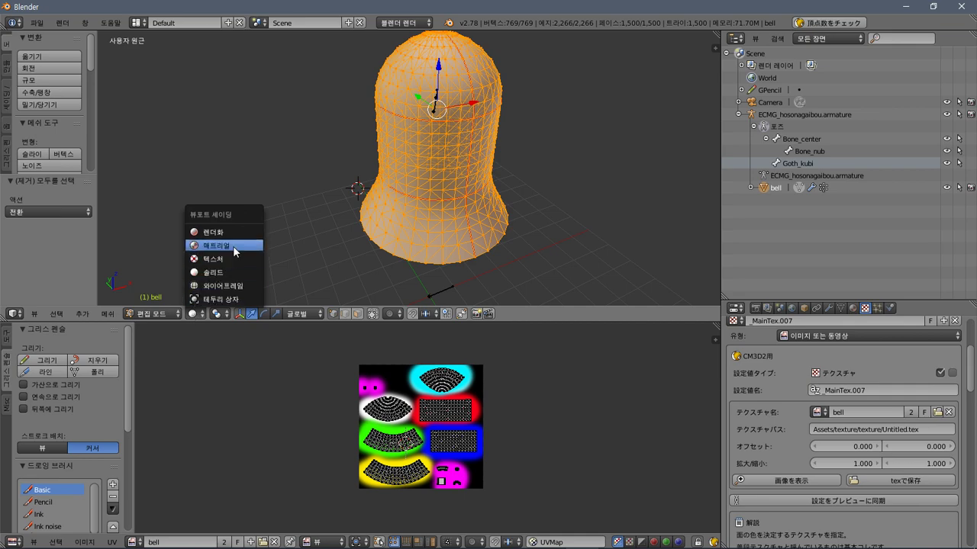
left_click(230, 260)
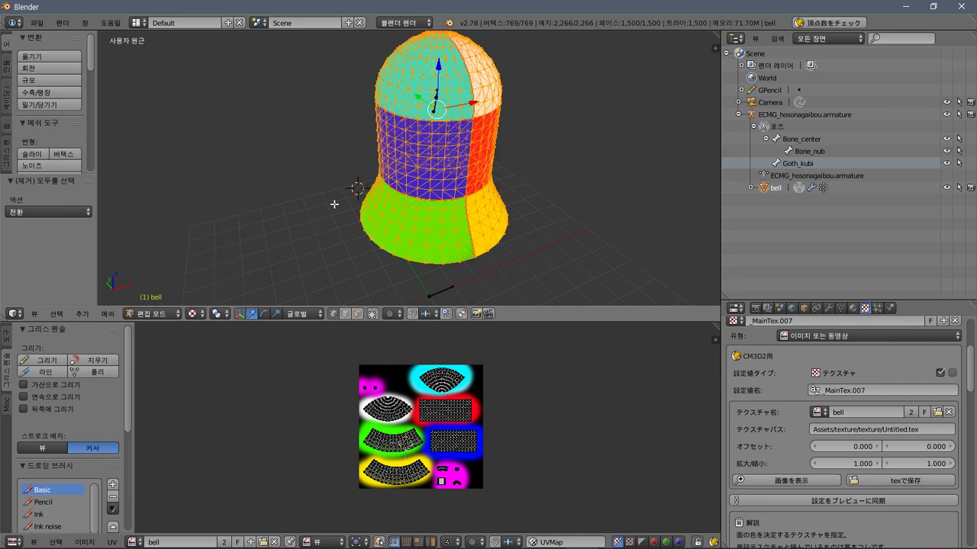
middle_click_drag(334, 204, 371, 179)
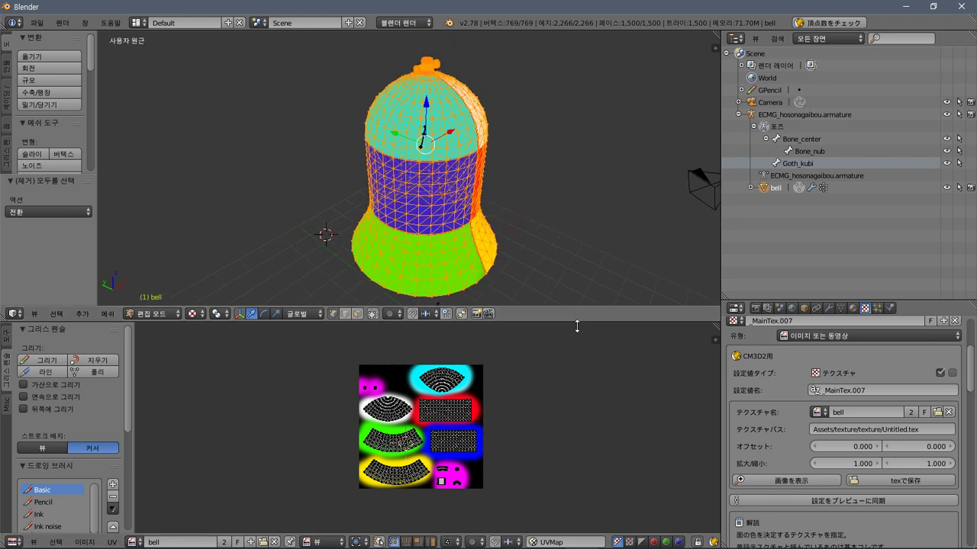
left_click_drag(578, 322, 578, 345)
Draw freehand grease pencil strokes across the UV islands and end the drawing session.
left_click(46, 385)
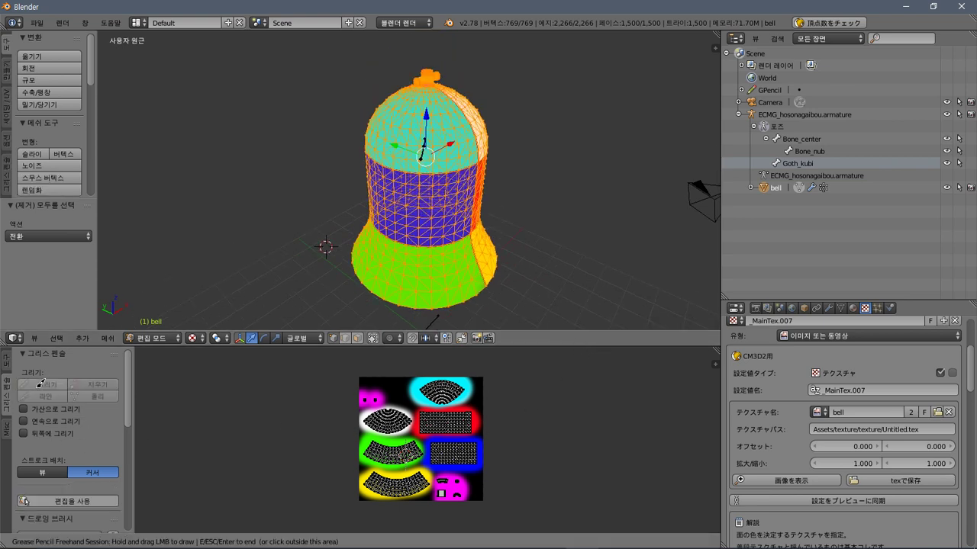
left_click_drag(372, 403, 428, 509)
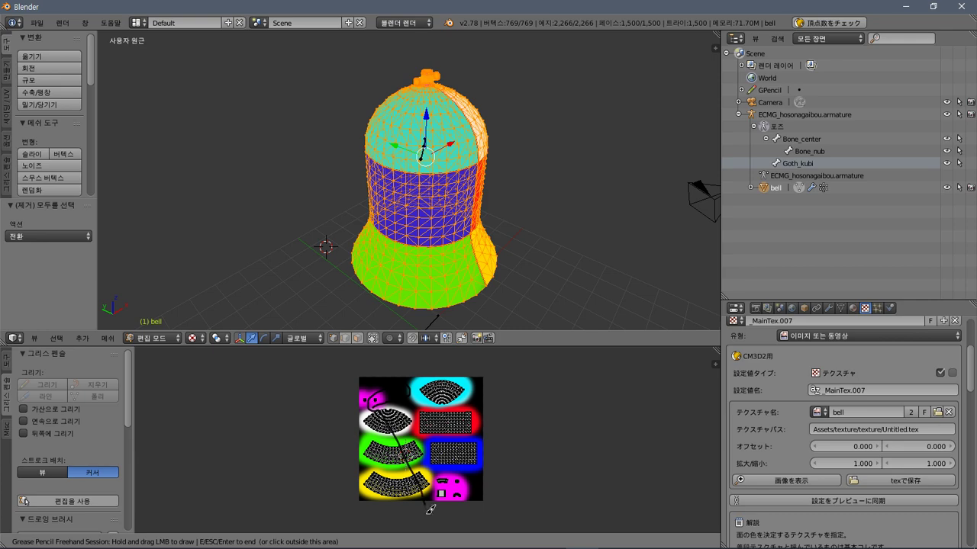
mouse_move(476, 439)
left_mouse_down()
mouse_move(419, 401)
mouse_move(424, 468)
mouse_move(505, 441)
mouse_move(404, 390)
mouse_move(438, 405)
mouse_move(426, 383)
left_mouse_up()
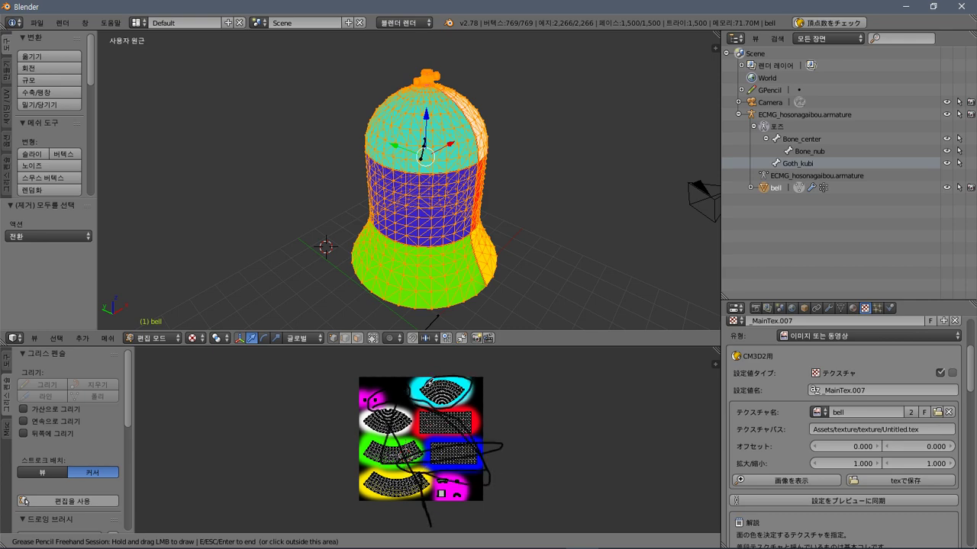
left_click(418, 248)
middle_click_drag(351, 221, 413, 226)
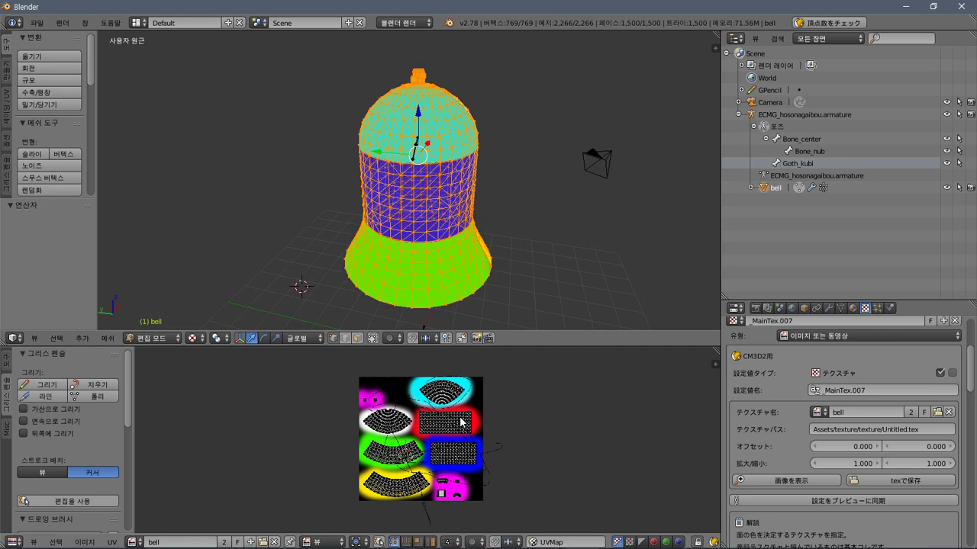
Undo the last change and deselect all of the bell's vertices.
key("ctrl+z")
scroll(449, 432, "up", 8)
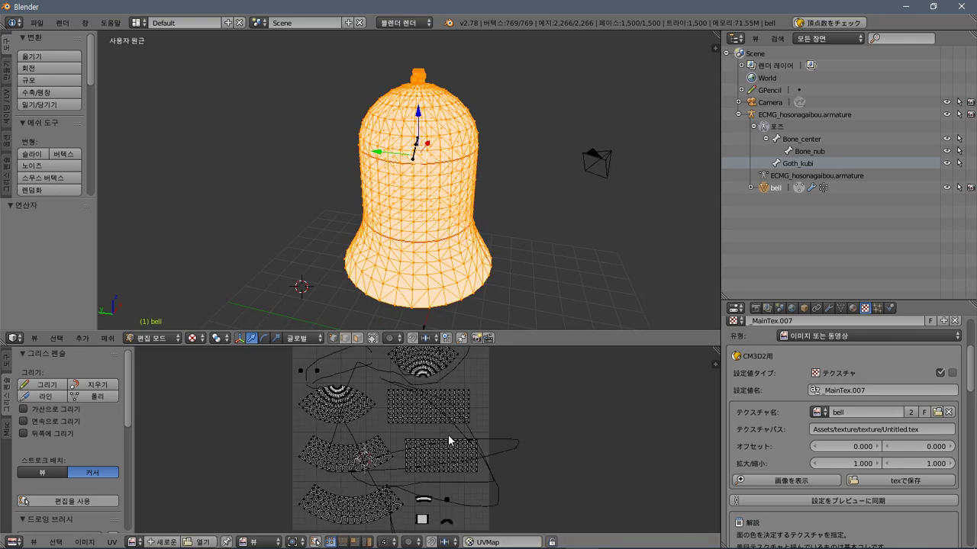
key("a")
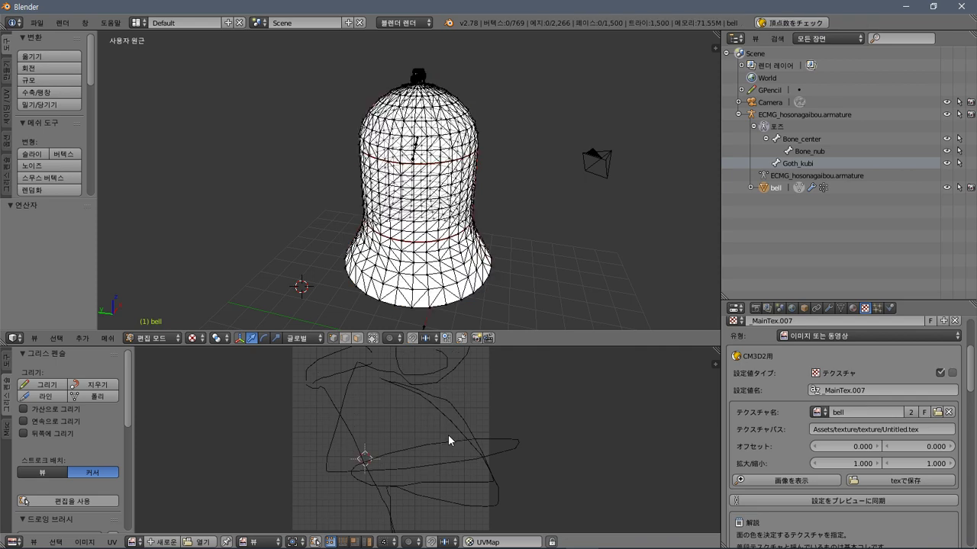
left_click(194, 338)
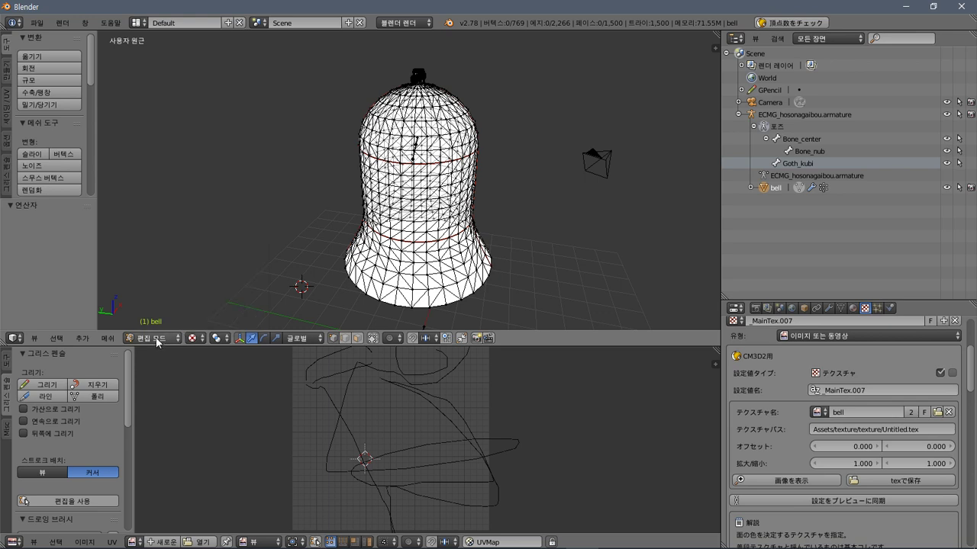
left_click(817, 412)
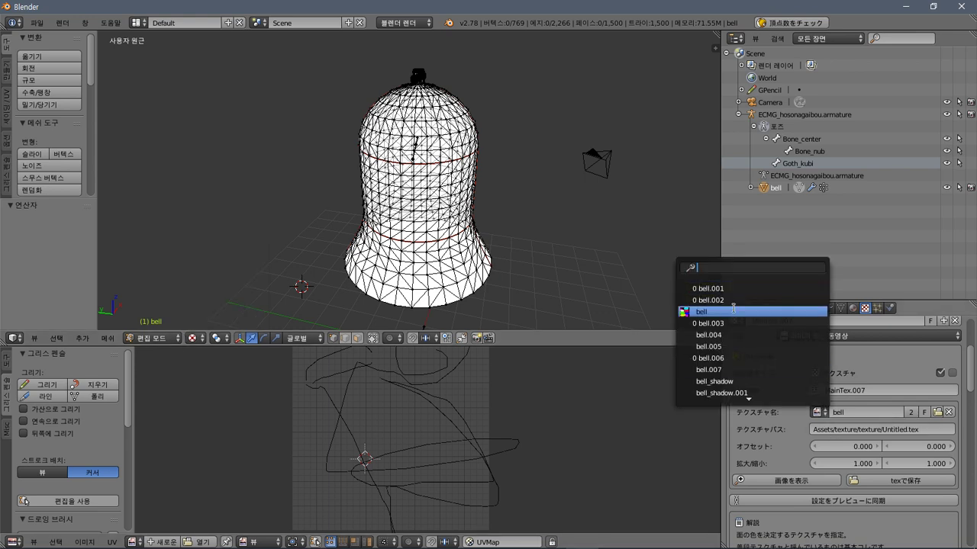
Try to restore the bell image in the UV editor with nothing selected, and reselect all of the bell's vertices.
left_click(134, 542)
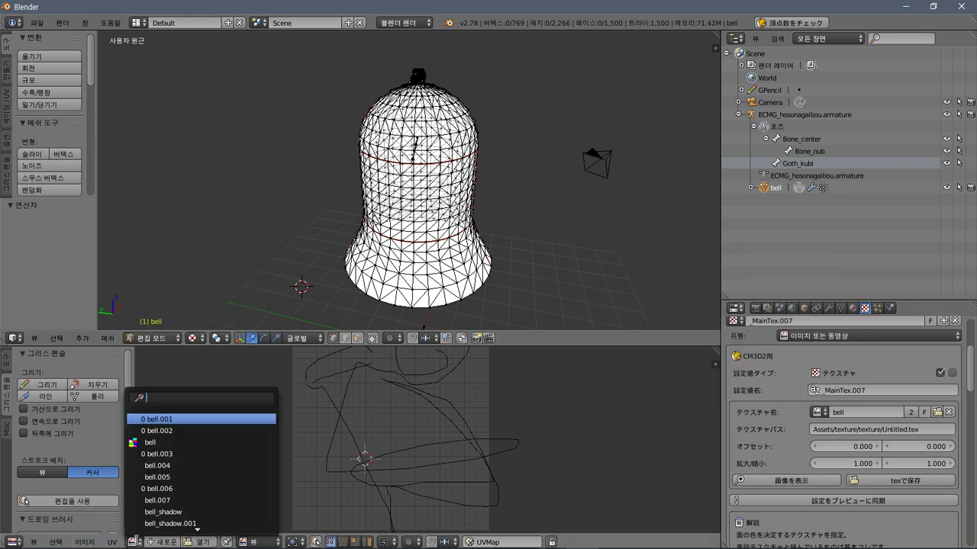
left_click(158, 449)
scroll(277, 434, "down", 8)
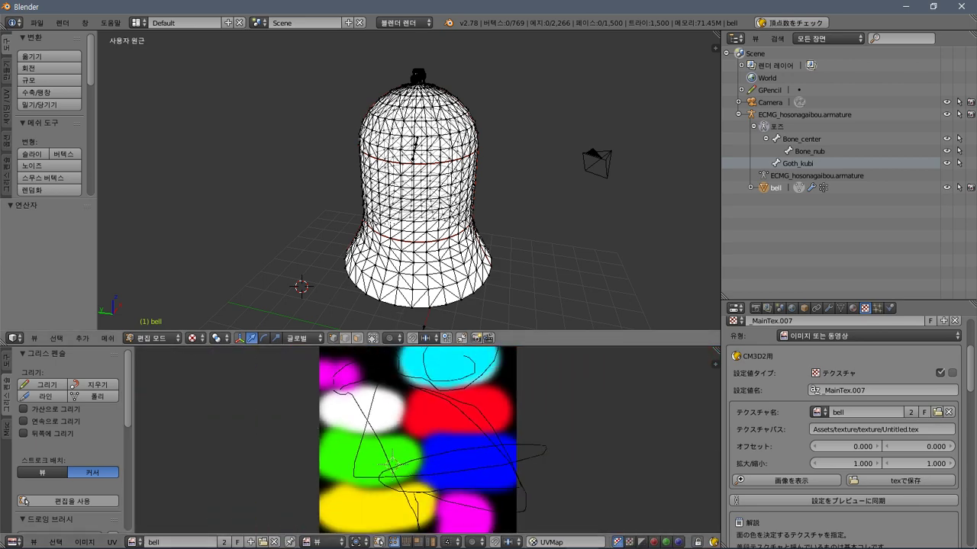
key("a")
key("a")
key("a")
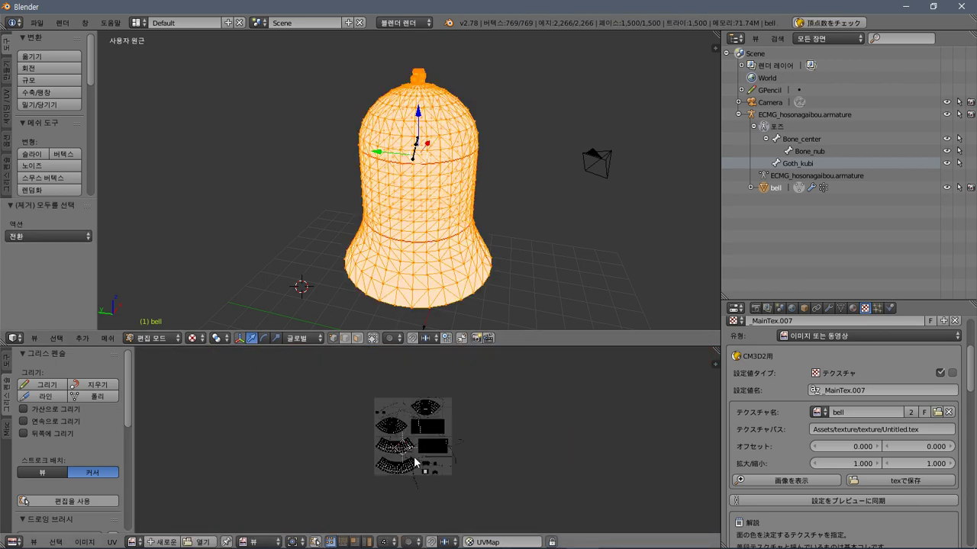
Switch the _MainTex.007 texture's image to bell.004 and back to bell.
scroll(416, 462, "up", 3)
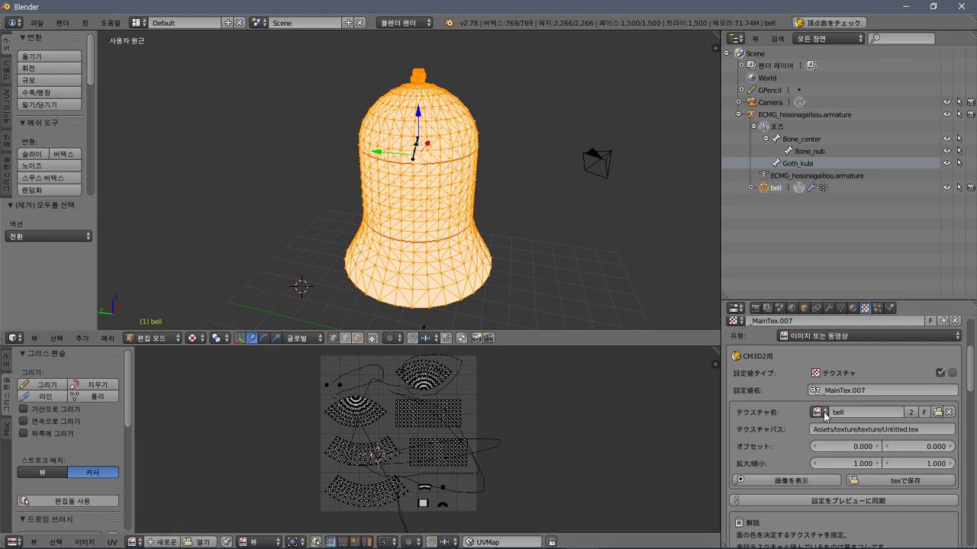
left_click(821, 412)
left_click(753, 334)
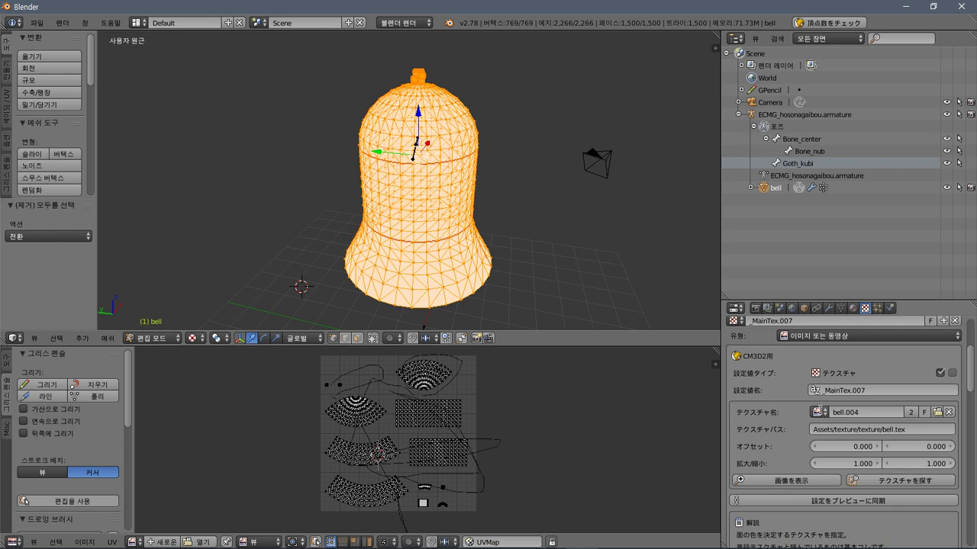
left_click(820, 412)
left_click(758, 313)
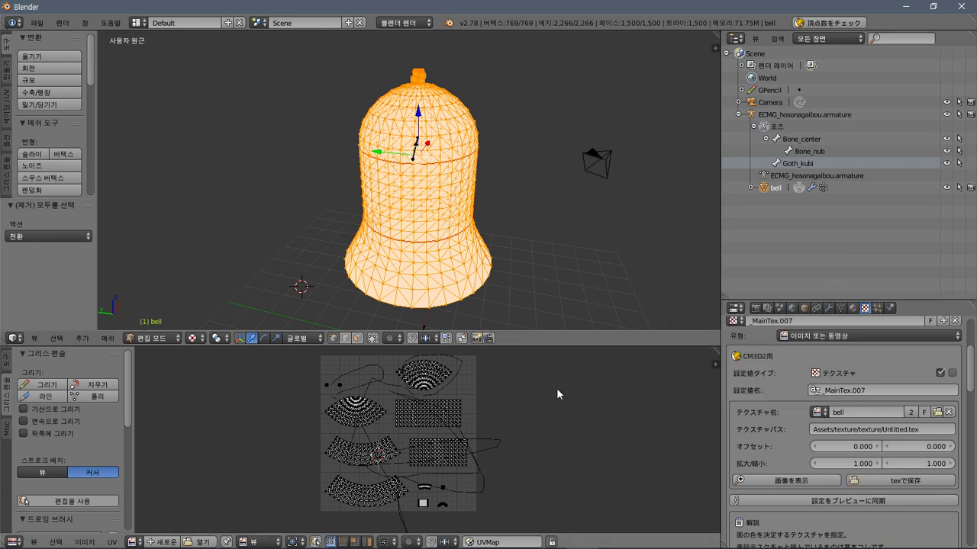
Assign the bell image to the selected bell faces in the UV editor.
left_click(113, 542)
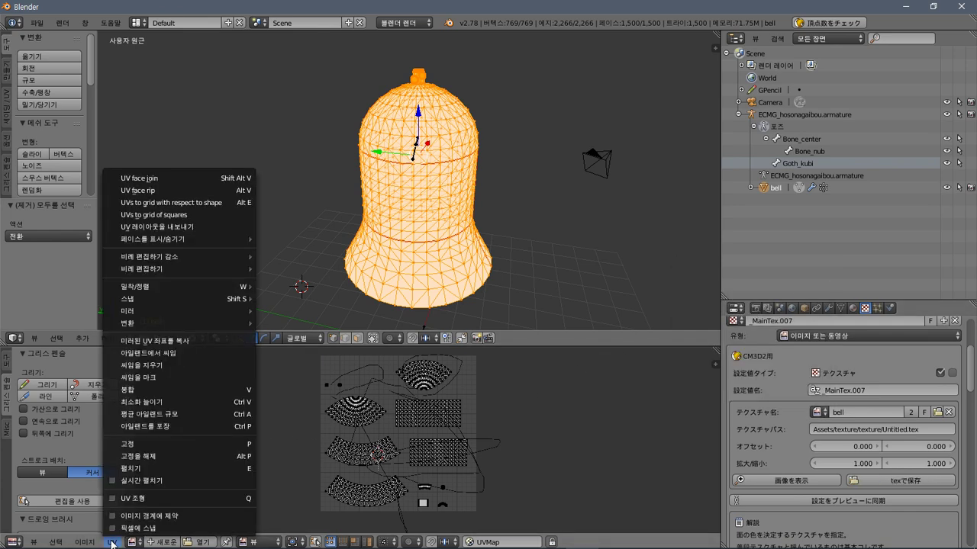
mouse_move(83, 545)
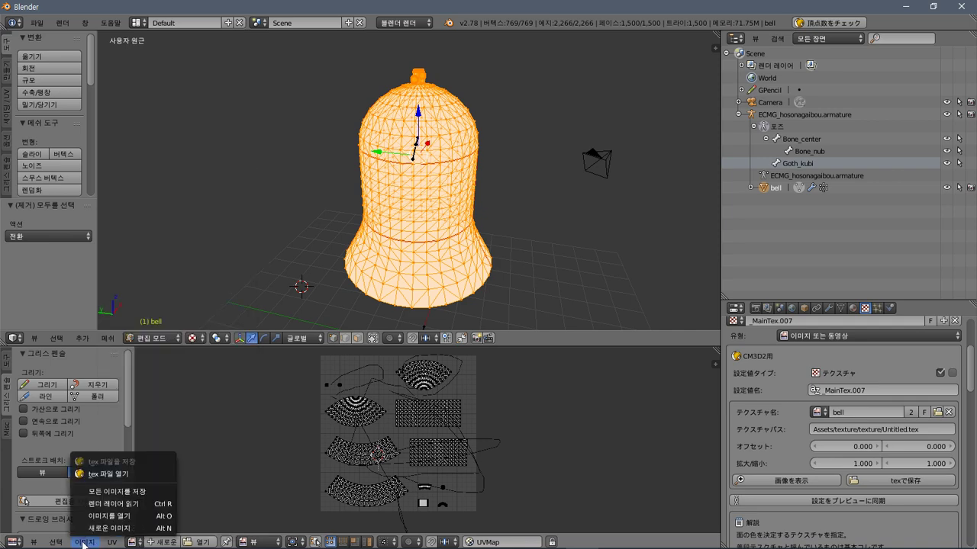
left_click(132, 541)
left_click(183, 440)
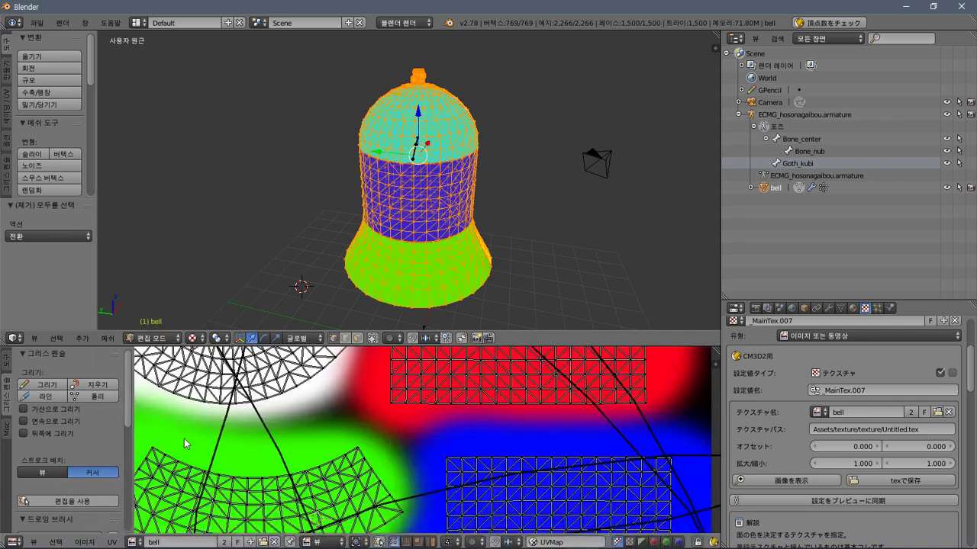
scroll(376, 431, "down", 5)
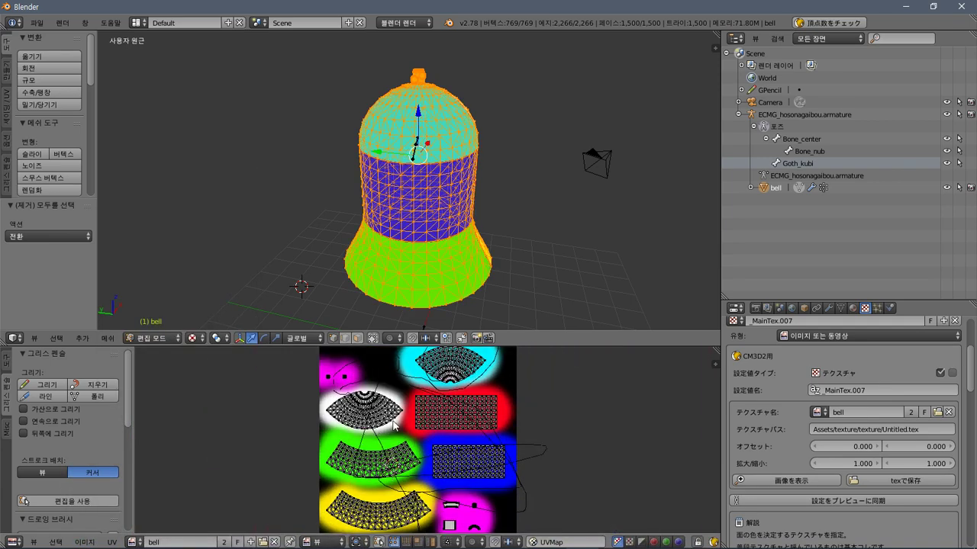
Erase parts of the grease pencil strokes drawn over the bell's UV layout.
left_click(91, 386)
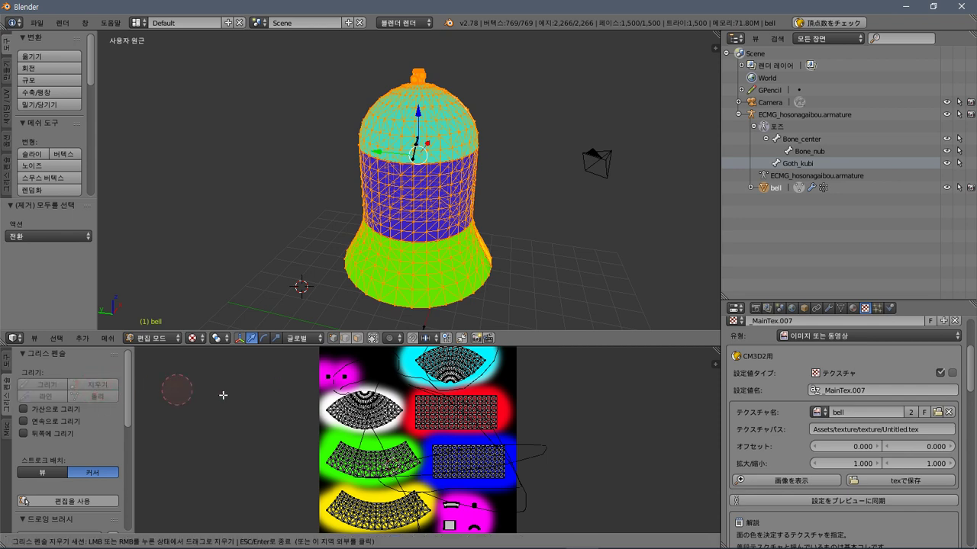
key("Escape")
left_click(368, 396)
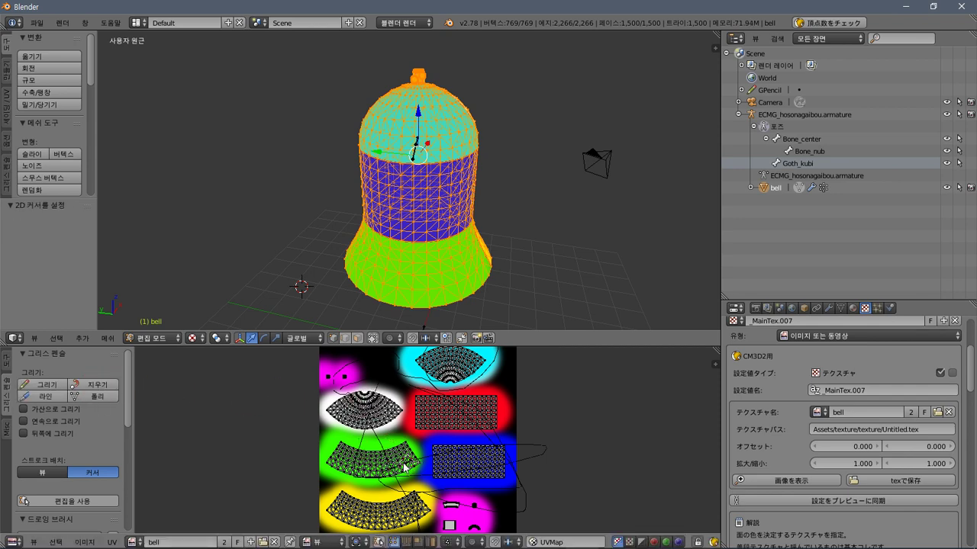
left_click(91, 386)
left_click(381, 460)
scroll(286, 408, "down", 1)
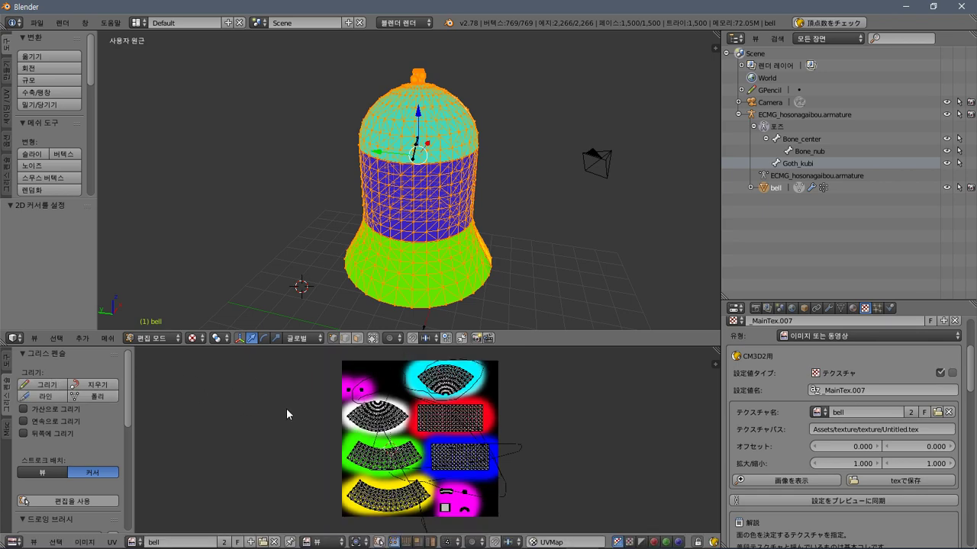
key("b")
left_click_drag(295, 358, 548, 532)
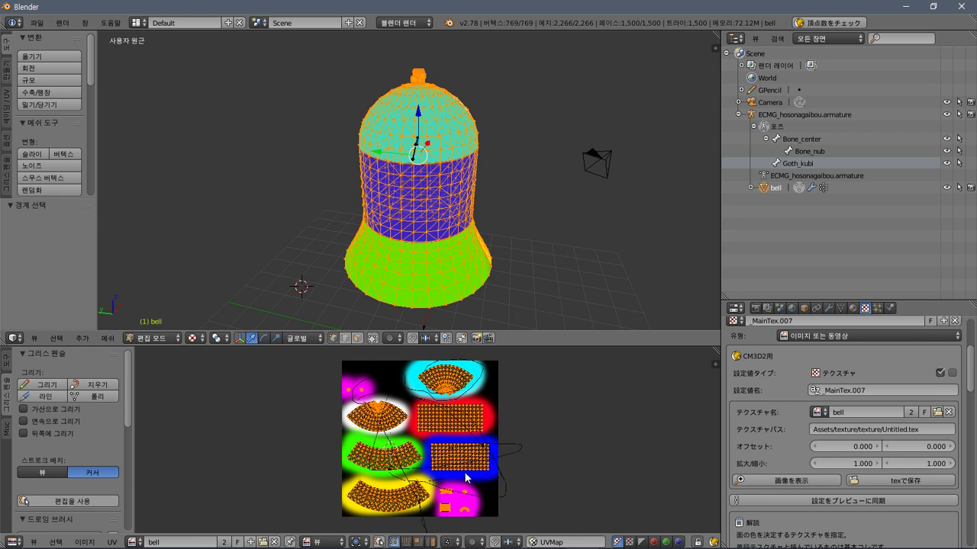
left_click(45, 397)
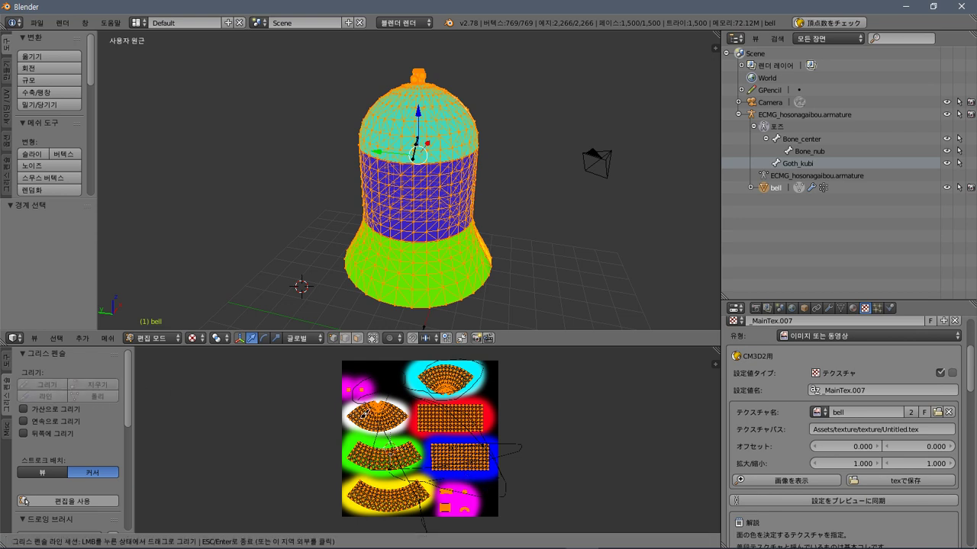
key("Escape")
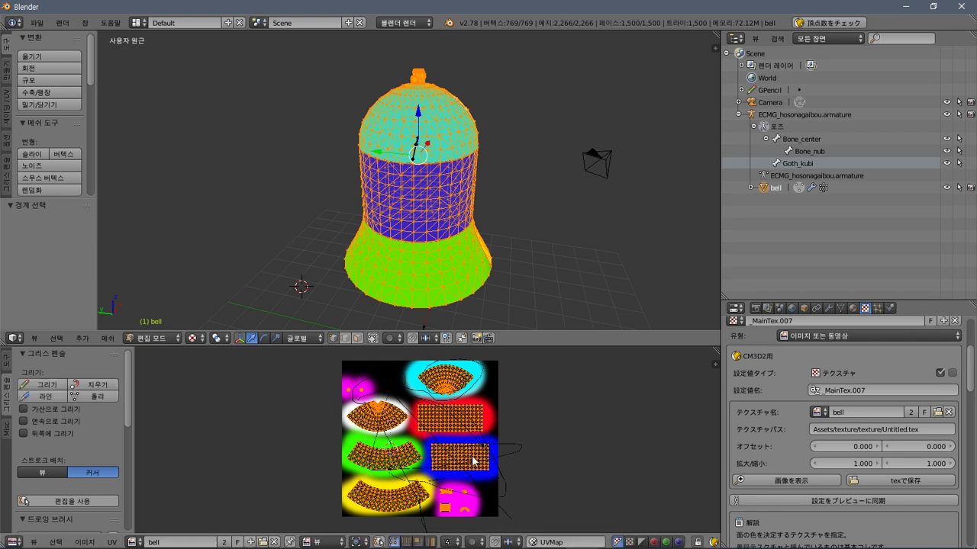
scroll(467, 460, "up", 5)
key("a")
left_click(449, 435)
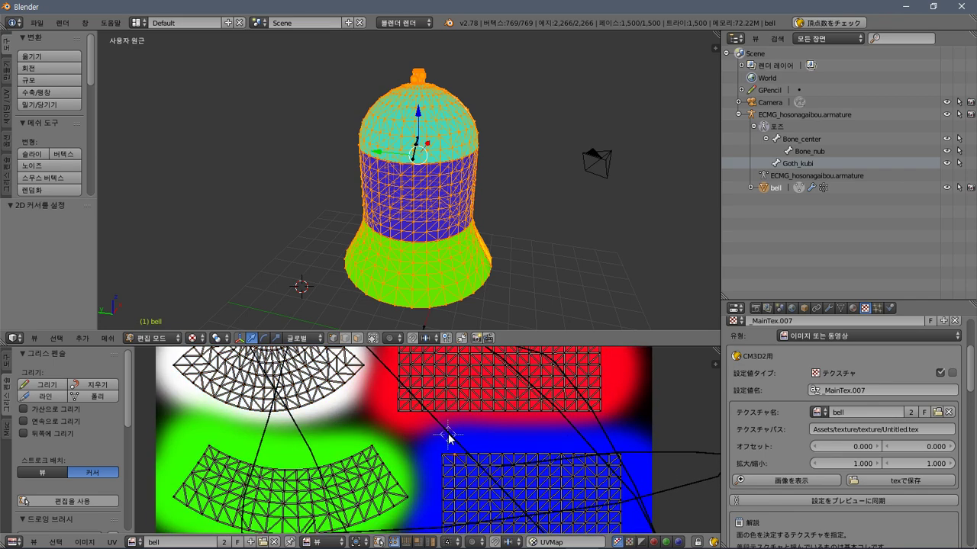
Erase the grease pencil strokes crossing the white, green and blue areas of the bell's UV layout.
left_click(93, 385)
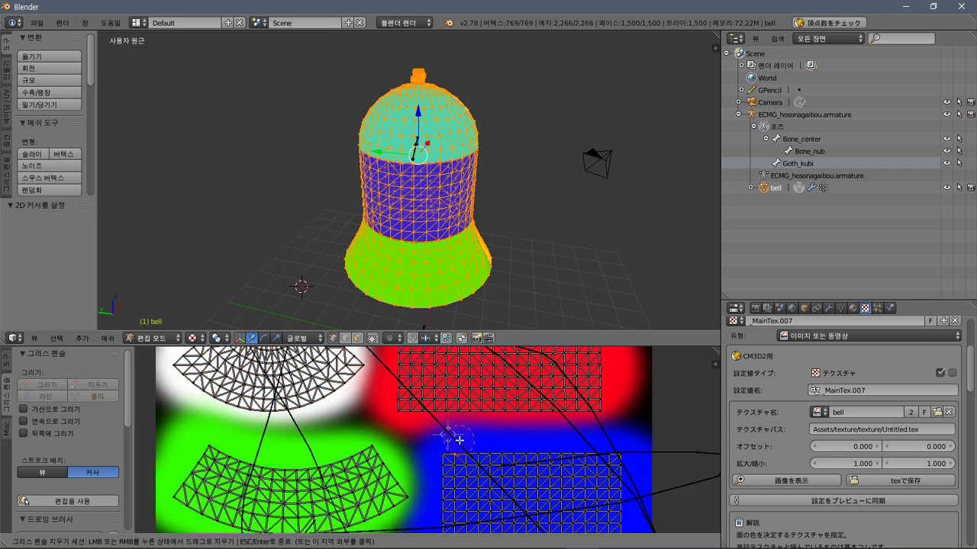
key("Escape")
left_click(107, 380)
scroll(329, 431, "down", 1)
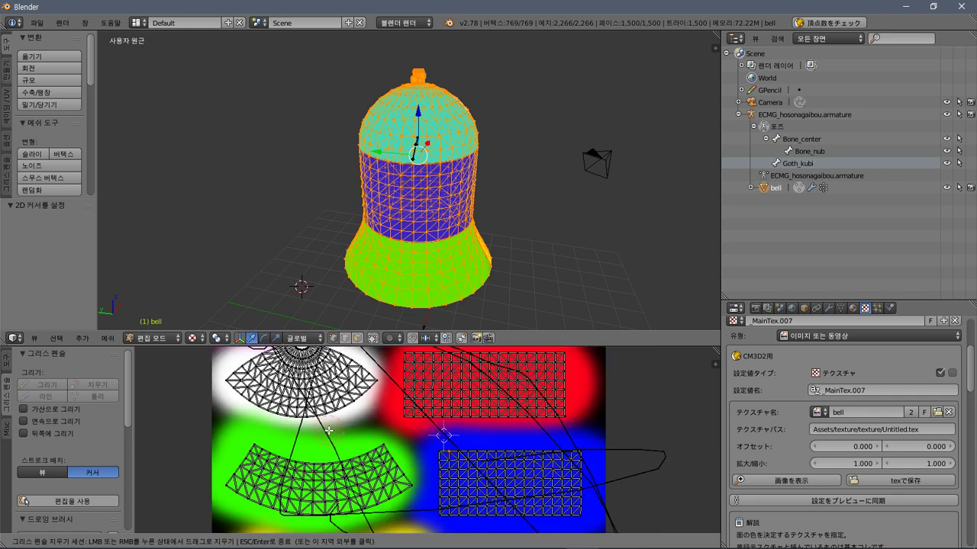
scroll(329, 430, "down", 4)
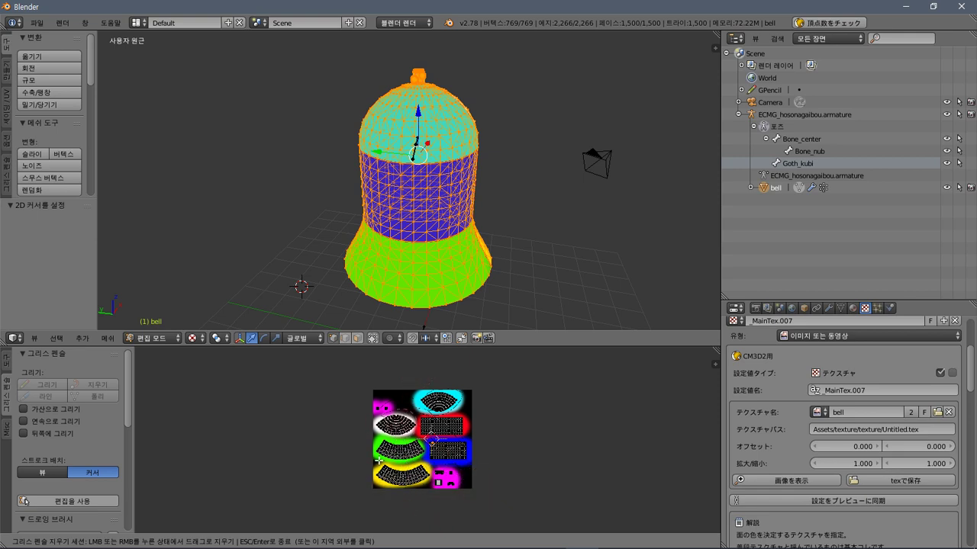
key("Escape")
scroll(472, 486, "up", 6)
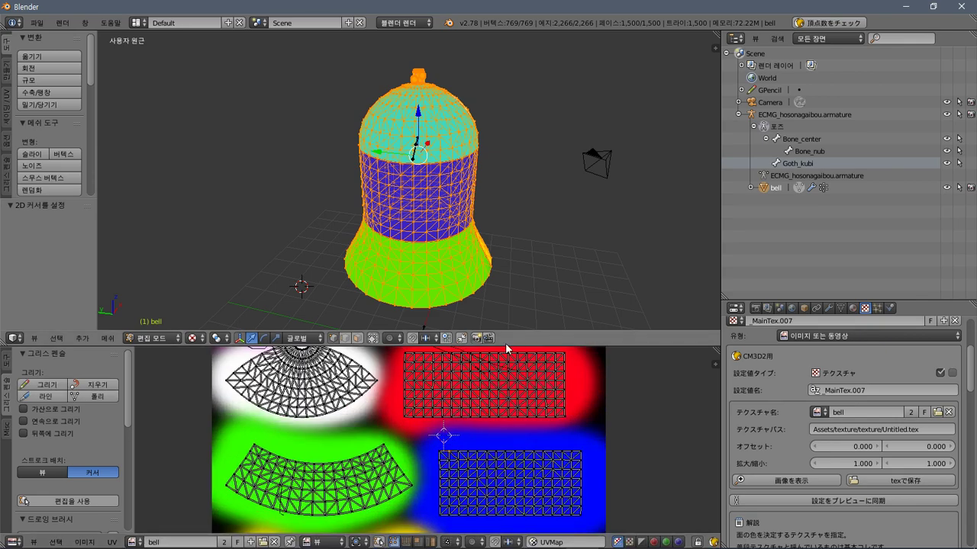
Enlarge the UV editor upward and erase the strokes along the lower-left edge of the cyan UV area.
left_click_drag(498, 345, 498, 136)
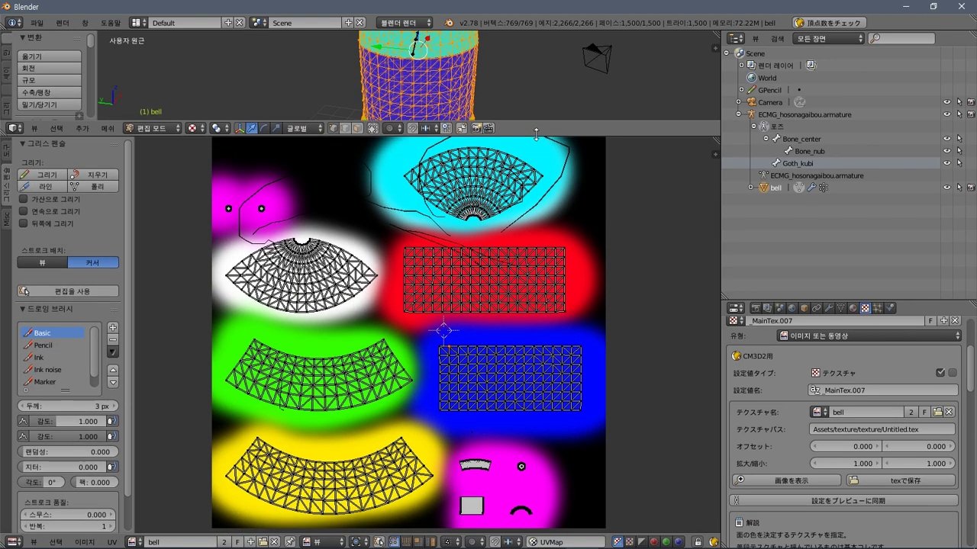
left_click(92, 175)
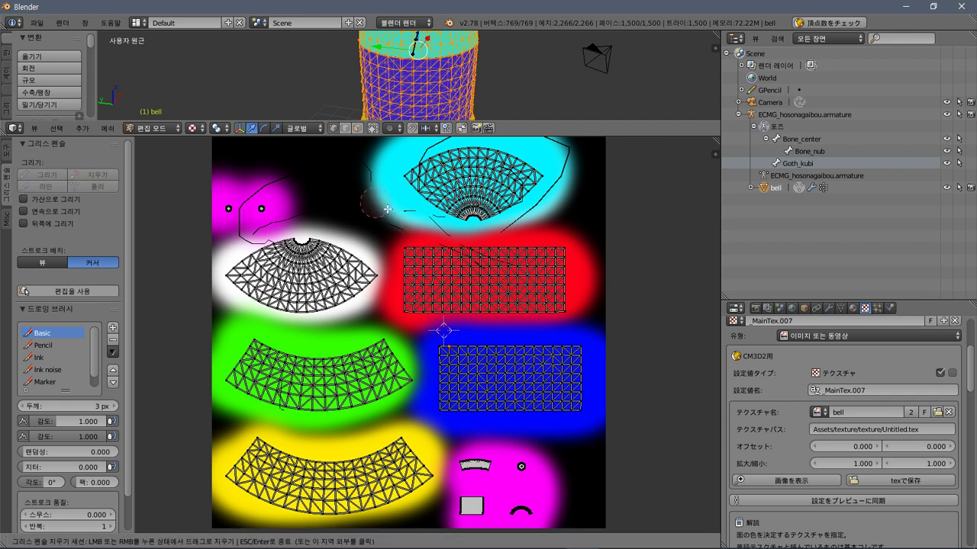
key("Escape")
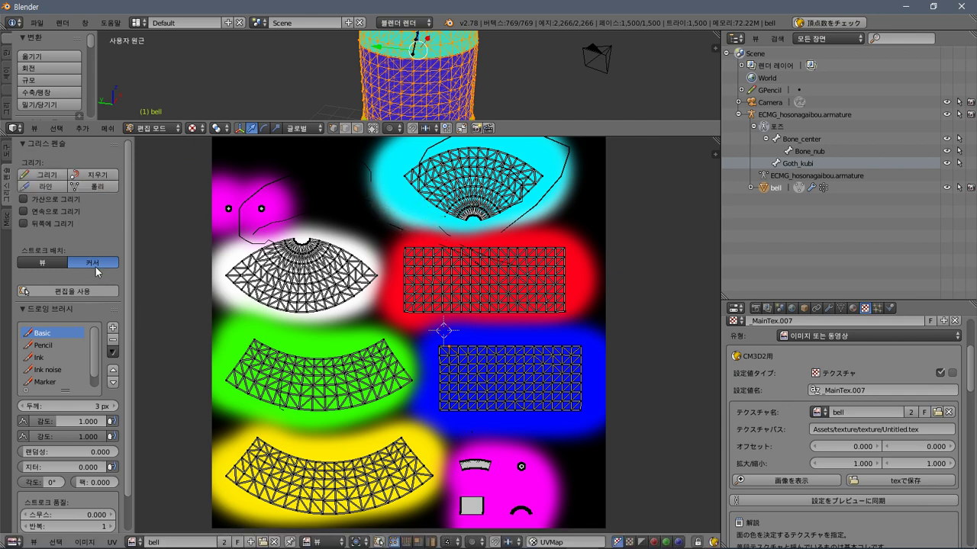
Enable additive drawing, continuous drawing and draw on back, and erase the remaining strokes around the magenta and cyan areas.
left_click(62, 224)
left_click(258, 188)
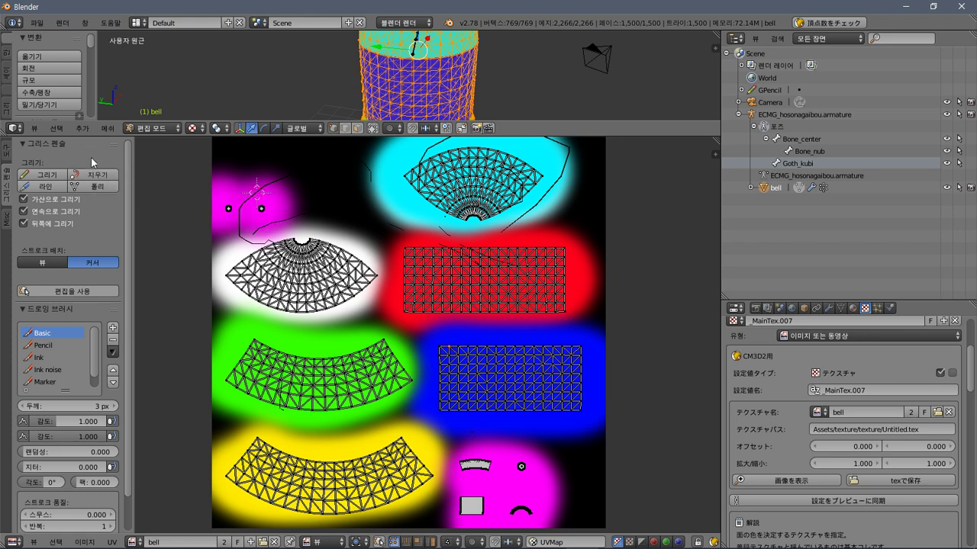
left_click(94, 176)
mouse_move(245, 218)
left_mouse_down()
mouse_move(275, 224)
mouse_move(239, 236)
mouse_move(285, 231)
mouse_move(331, 206)
mouse_move(254, 184)
mouse_move(297, 183)
mouse_move(279, 192)
mouse_move(303, 173)
mouse_move(387, 143)
mouse_move(378, 180)
left_mouse_up()
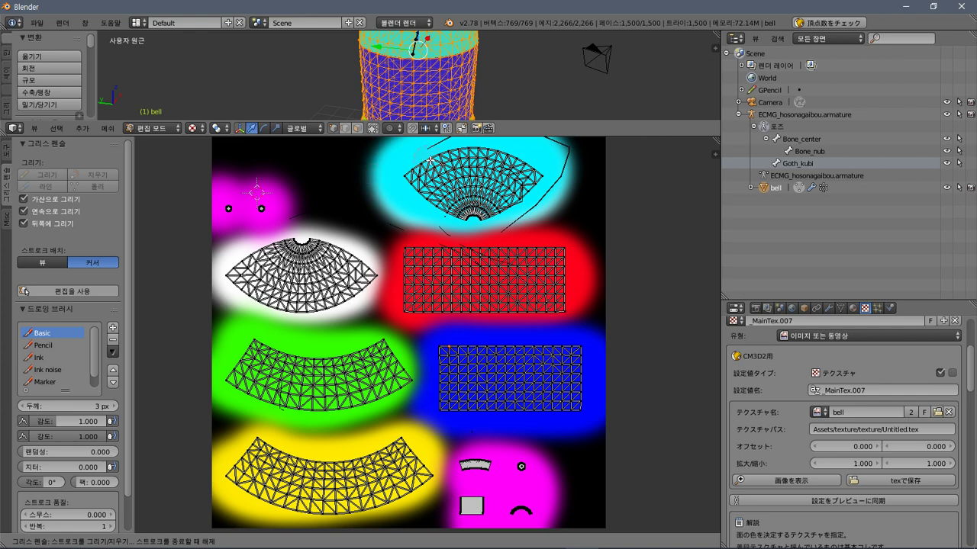
mouse_move(578, 145)
left_mouse_down()
mouse_move(540, 145)
mouse_move(578, 155)
mouse_move(508, 235)
mouse_move(574, 165)
mouse_move(556, 188)
mouse_move(457, 235)
left_mouse_up()
right_click(34, 254)
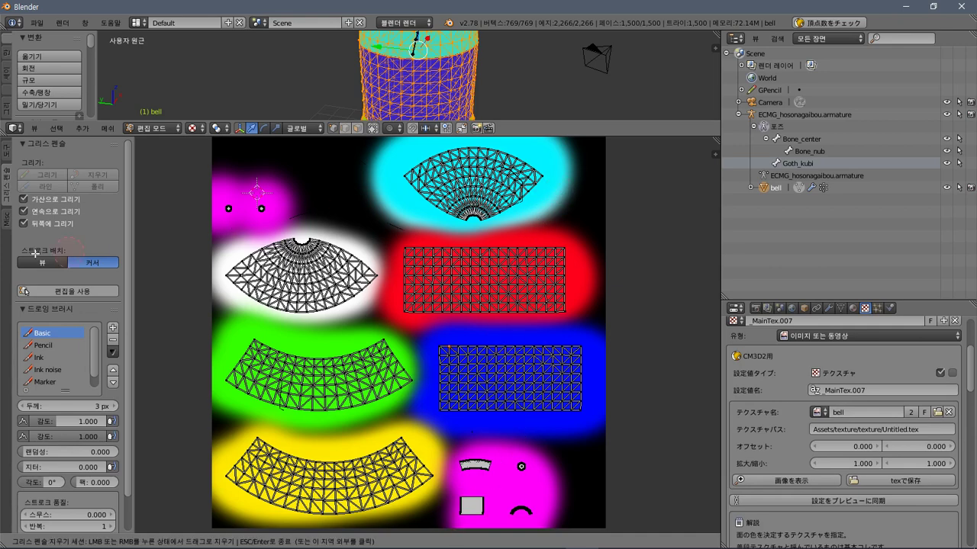
Choose the Pencil grease pencil drawing brush for the UV editor.
left_click(14, 147)
left_click(13, 146)
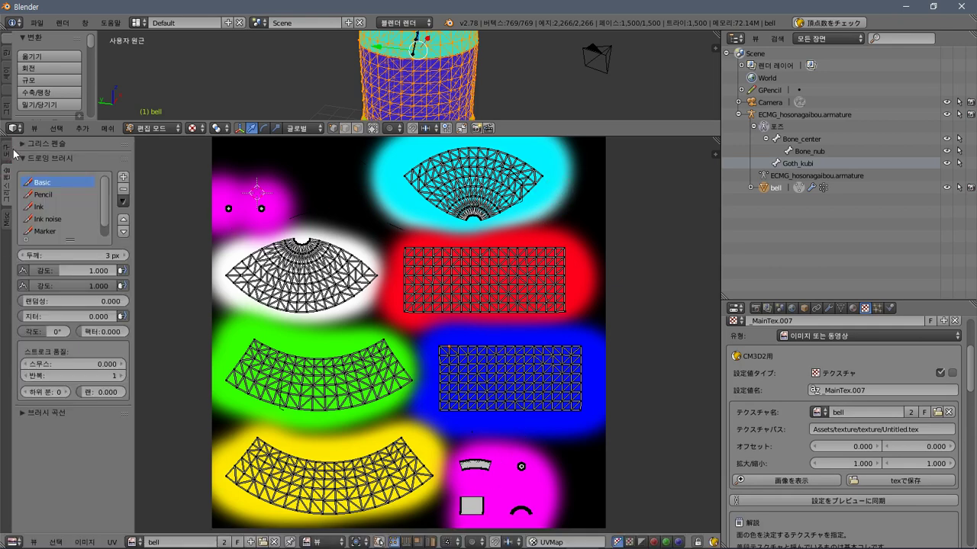
left_click(66, 197)
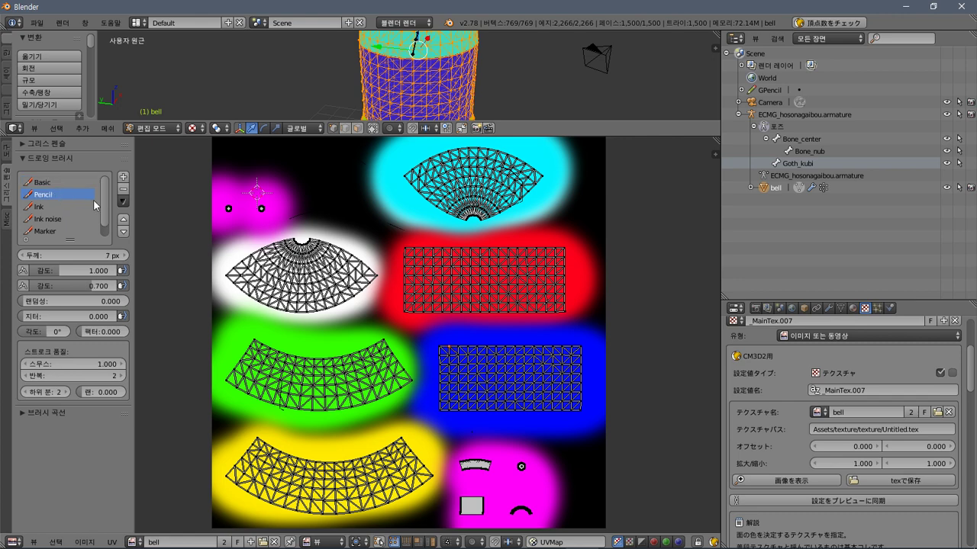
left_click(251, 214)
left_click(38, 145)
Look through the tool categories of the UV editor and the 3D view for painting tools, enlarging the 3D view slightly.
left_click(5, 161)
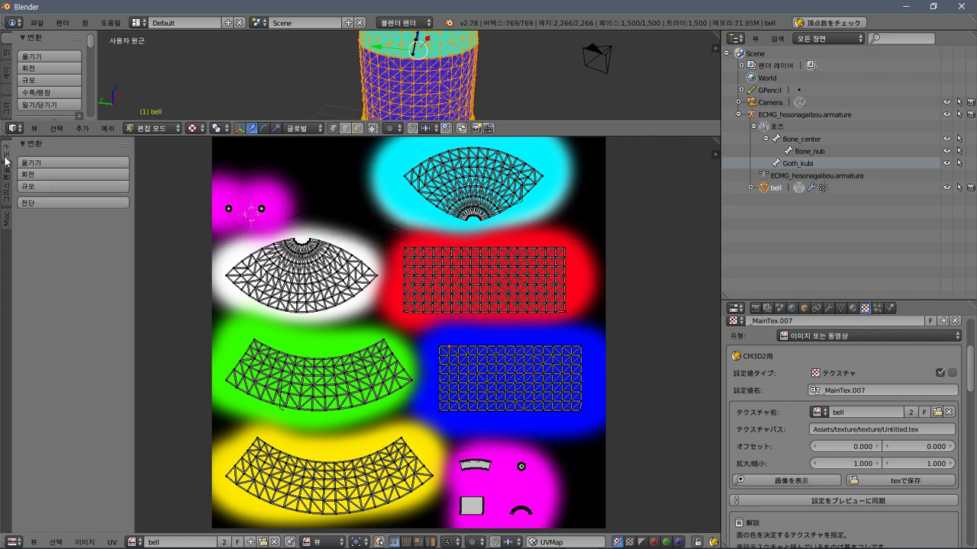
left_click(5, 220)
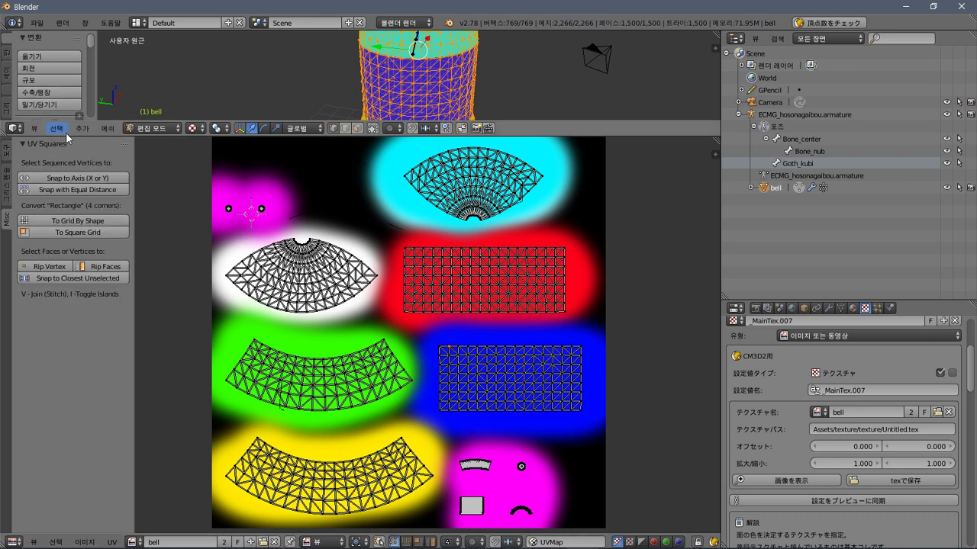
left_click_drag(61, 143, 63, 160)
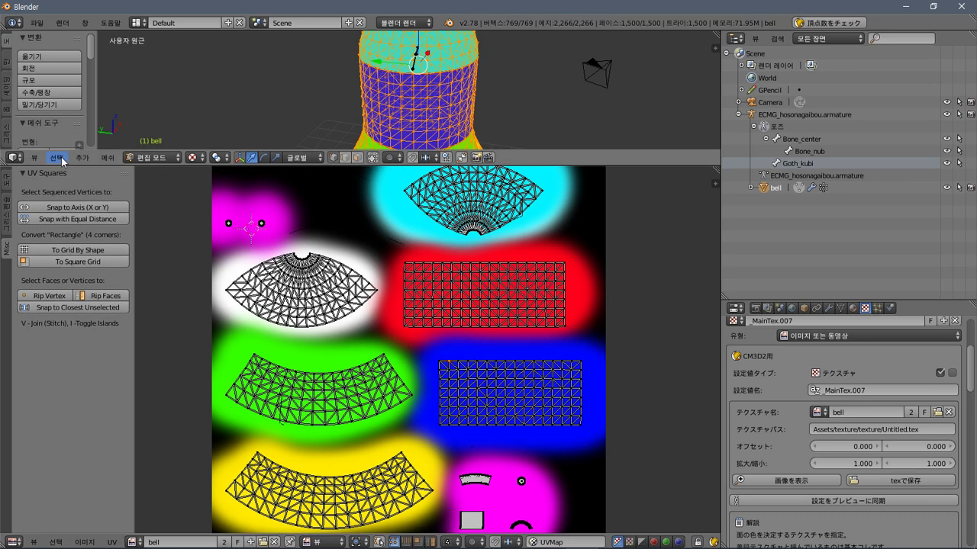
left_click(7, 64)
left_click(6, 63)
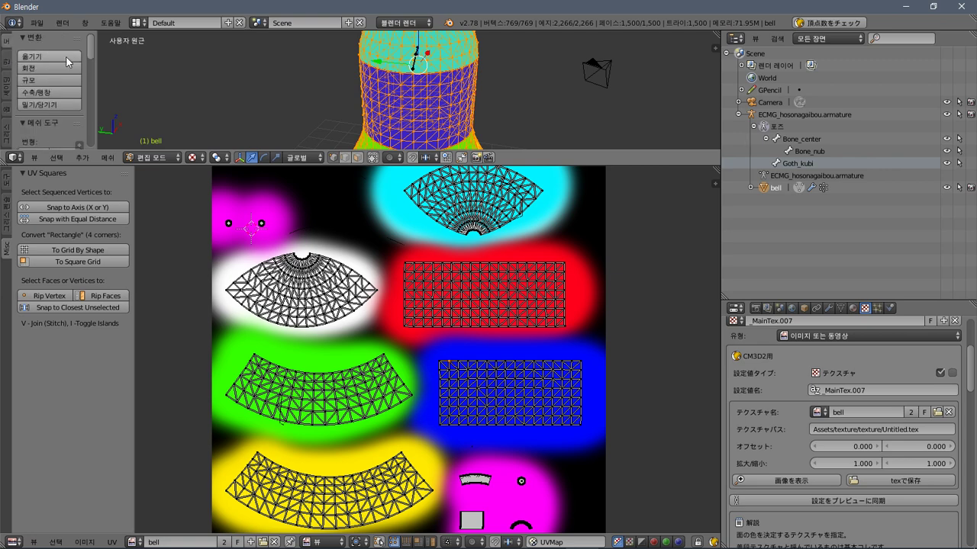
scroll(65, 56, "down", 5)
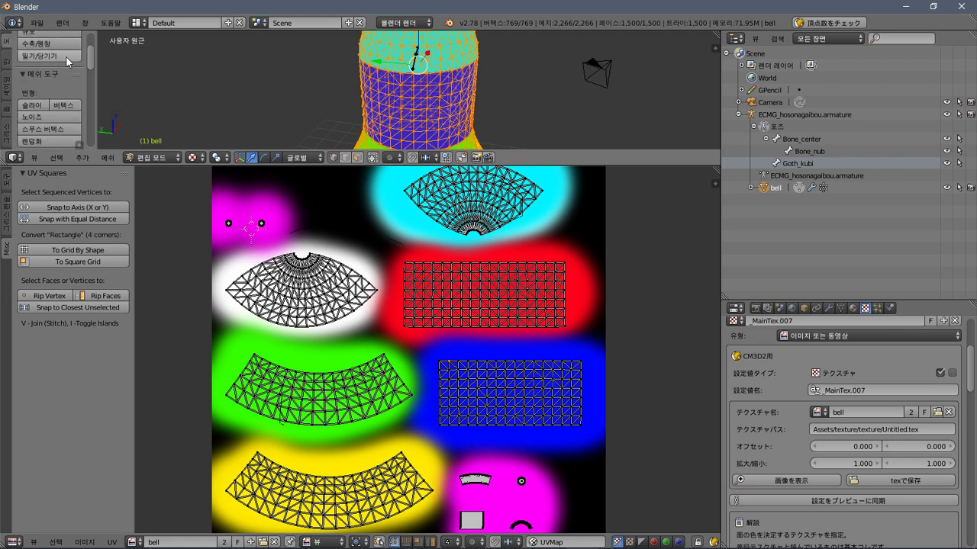
left_click(6, 64)
left_click(7, 96)
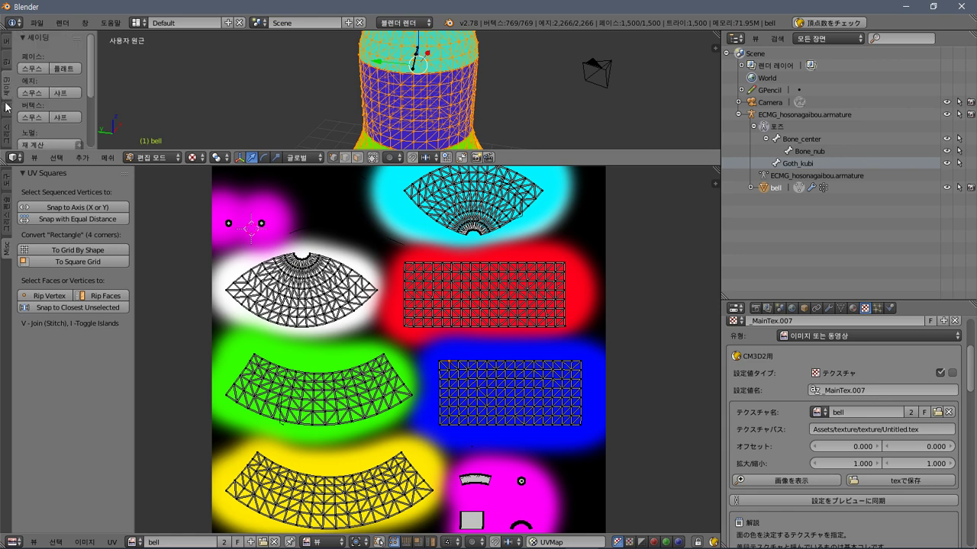
scroll(27, 110, "down", 4)
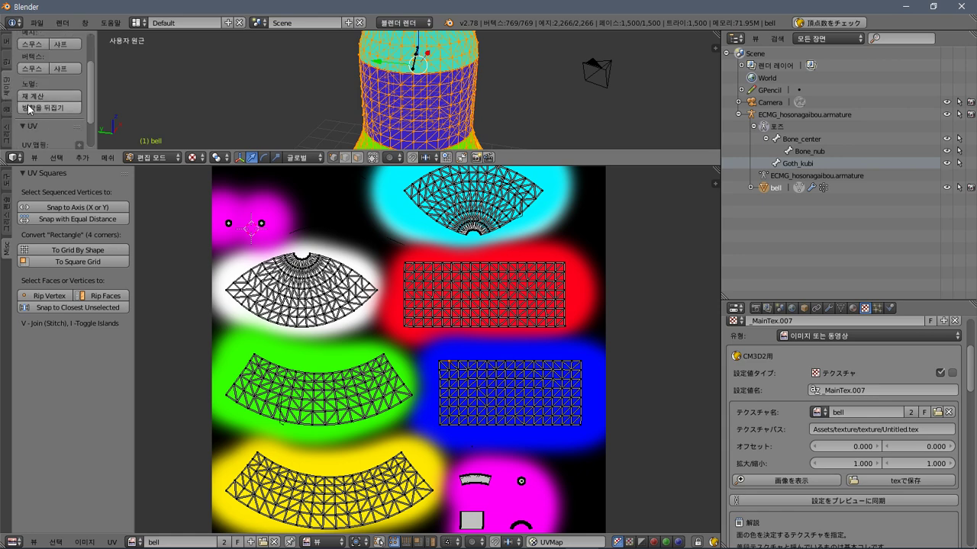
Switch the bell to Texture Paint mode and review the grease pencil settings in the image editor.
left_click(155, 158)
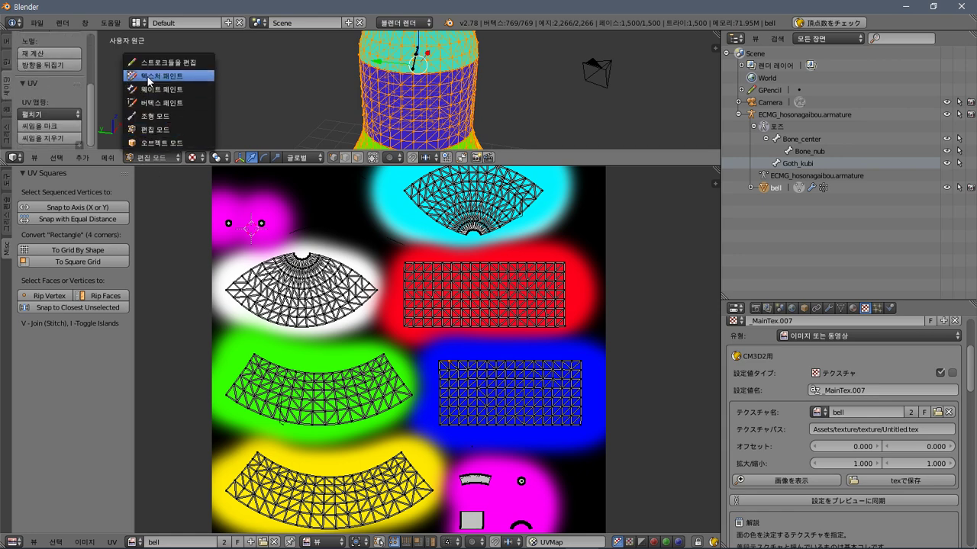
left_click(156, 76)
left_click(9, 201)
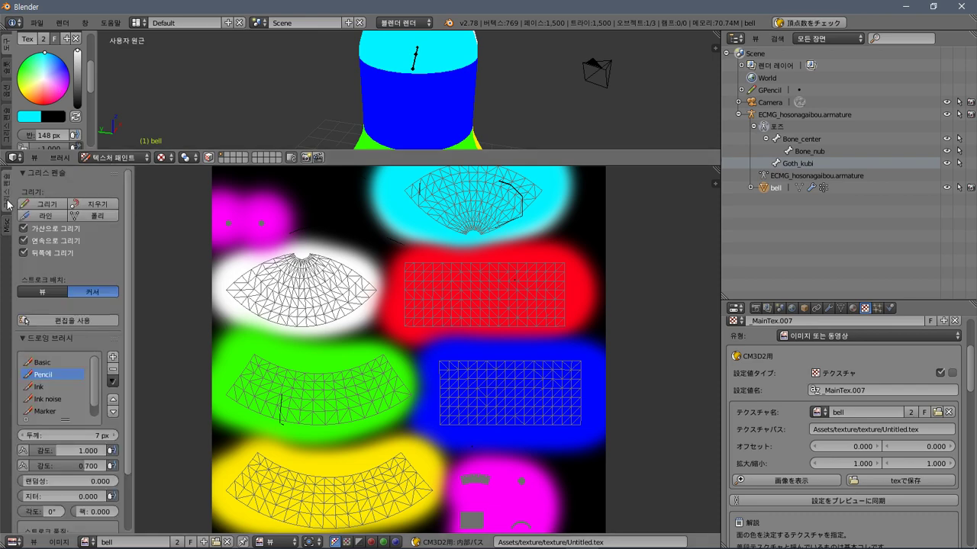
scroll(78, 238, "down", 3)
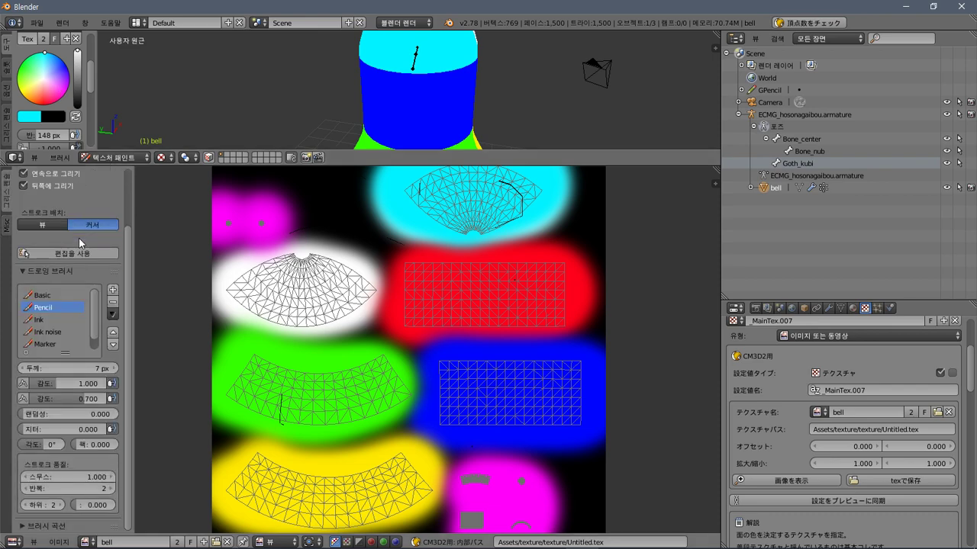
scroll(79, 237, "up", 3)
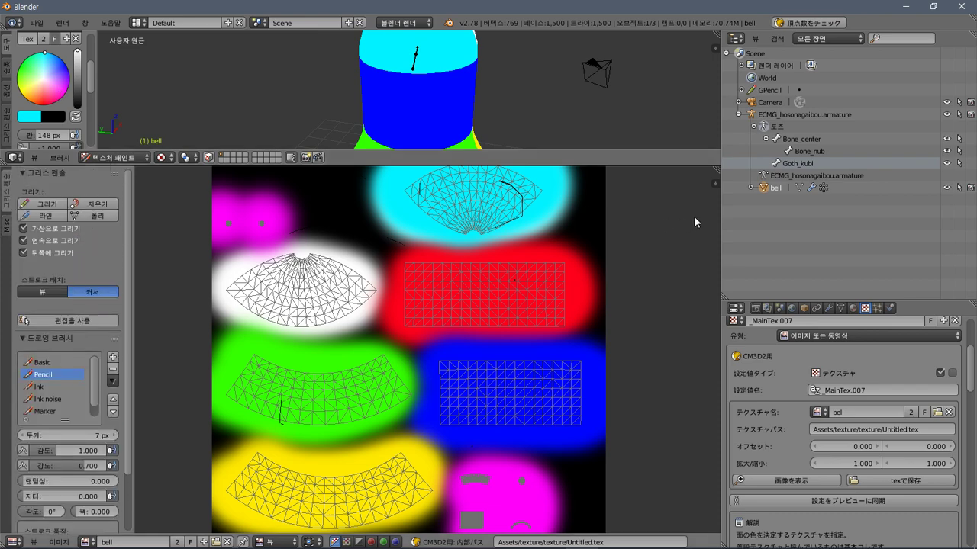
Show the image editor's properties, look through the image and grease pencil layer settings, and enlarge the 3D view.
key("n")
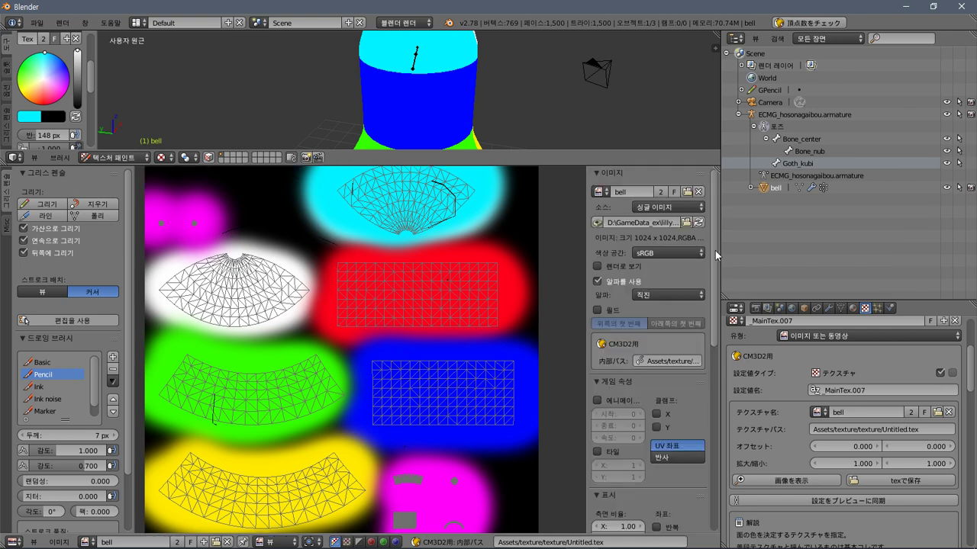
scroll(703, 458, "down", 10)
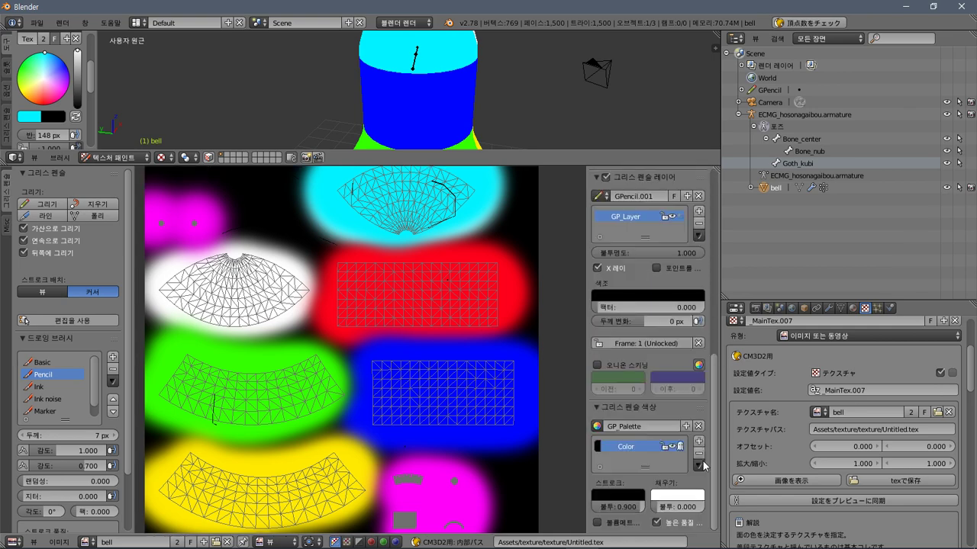
scroll(704, 466, "up", 10)
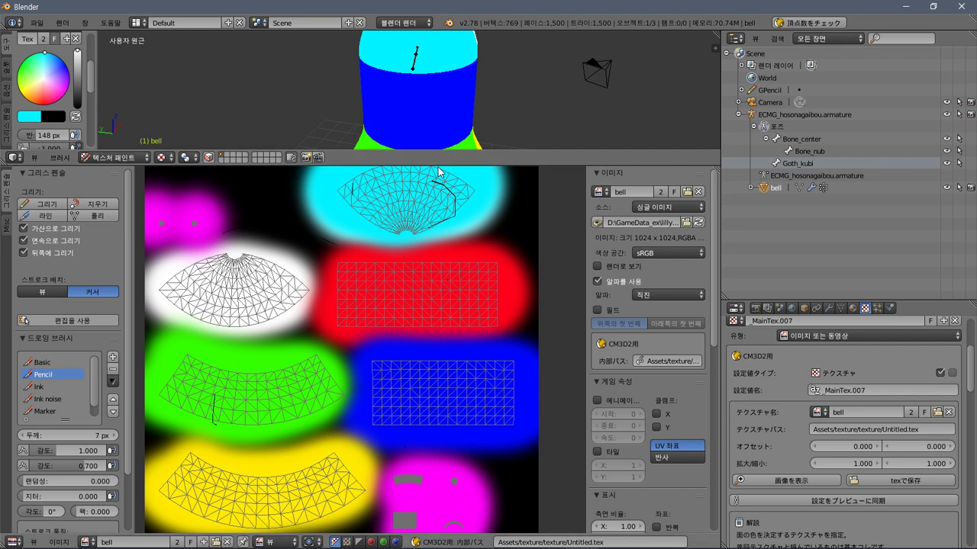
left_click_drag(440, 164, 444, 217)
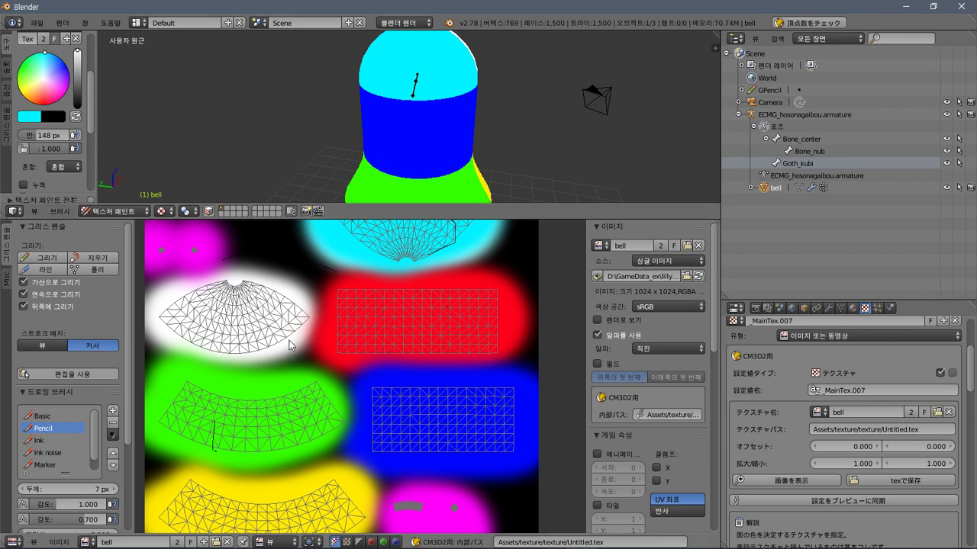
left_click(44, 257)
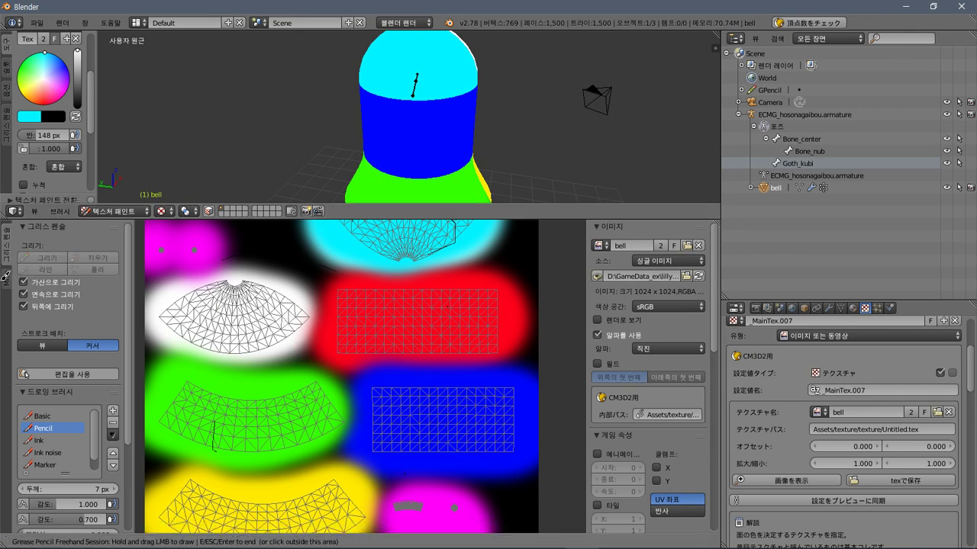
left_click(6, 274)
left_click(7, 277)
left_click(6, 244)
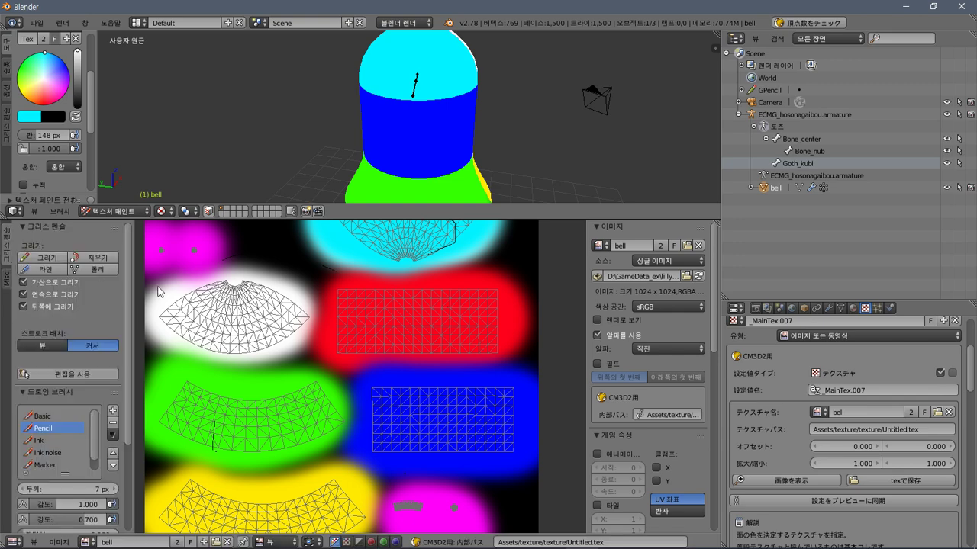
Switch the image editor showing the bell texture from View to Paint mode.
left_click(32, 544)
left_click(275, 541)
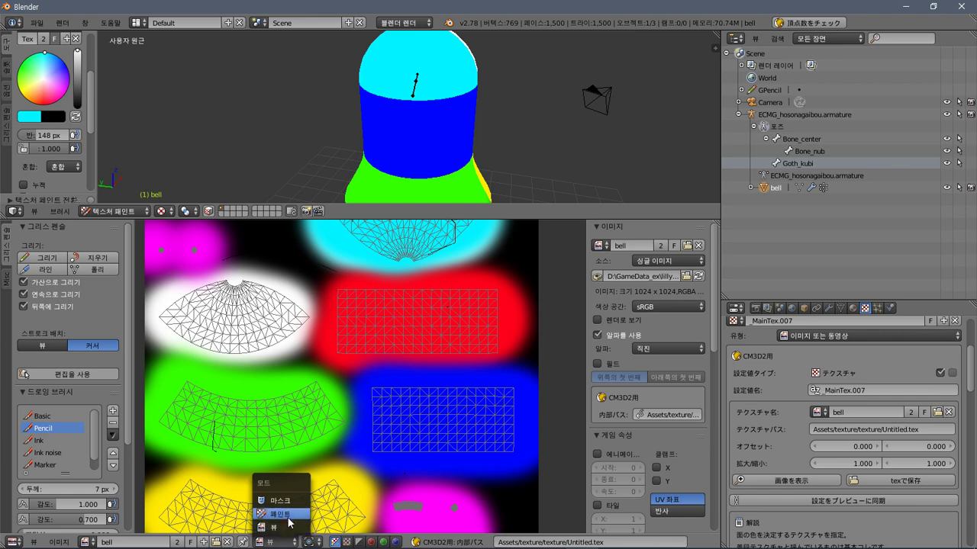
left_click(284, 516)
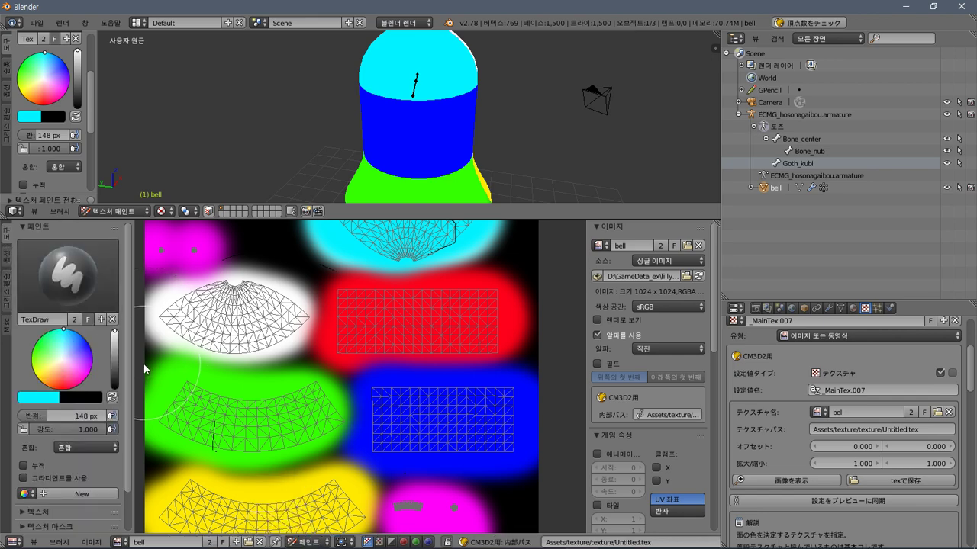
Expand the paint brush's texture settings in the image editor and review the mapping, angle, offset and size options.
scroll(132, 339, "down", 2)
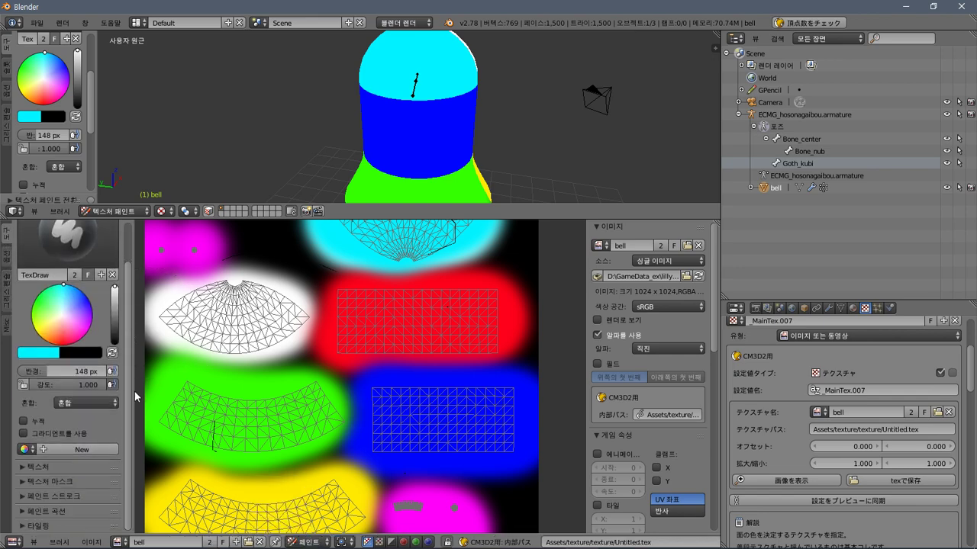
left_click(28, 467)
scroll(25, 468, "down", 5)
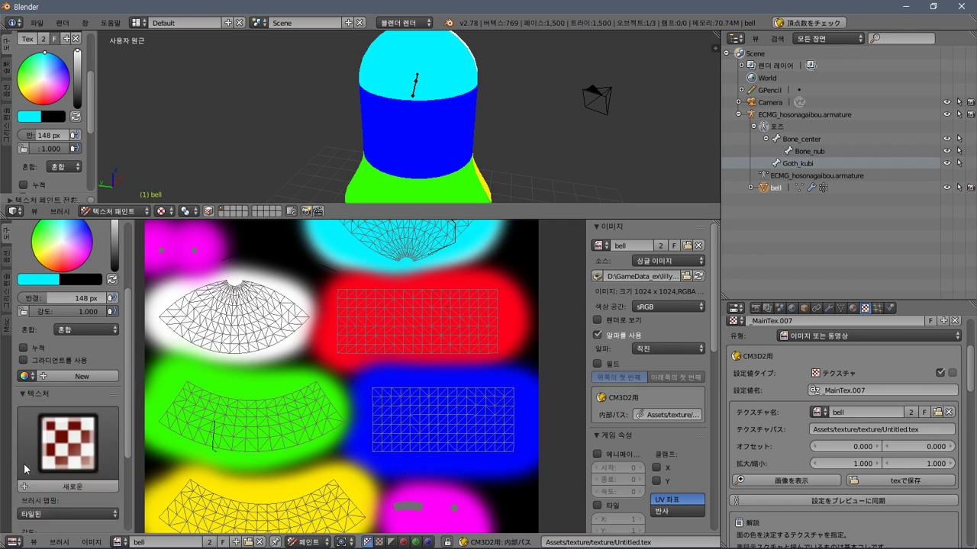
scroll(25, 468, "down", 4)
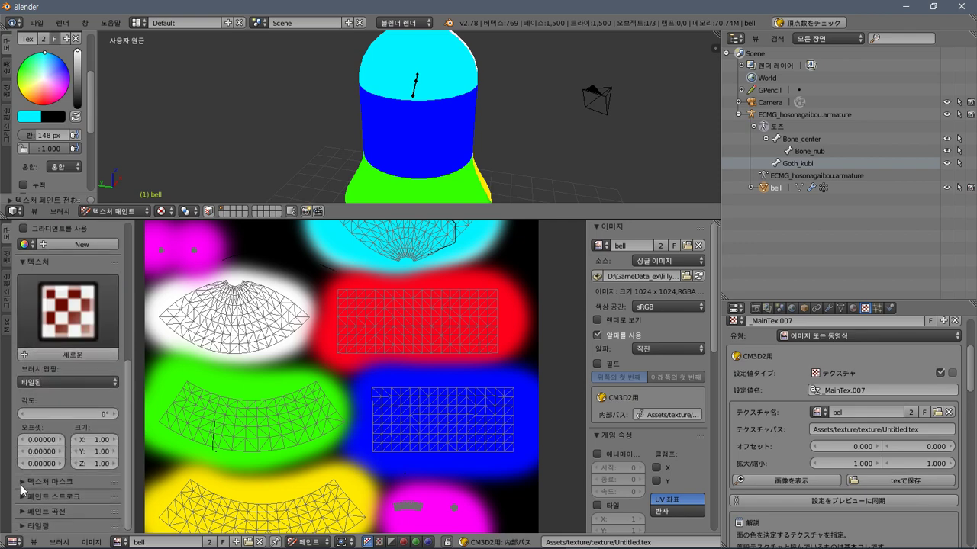
mouse_move(316, 543)
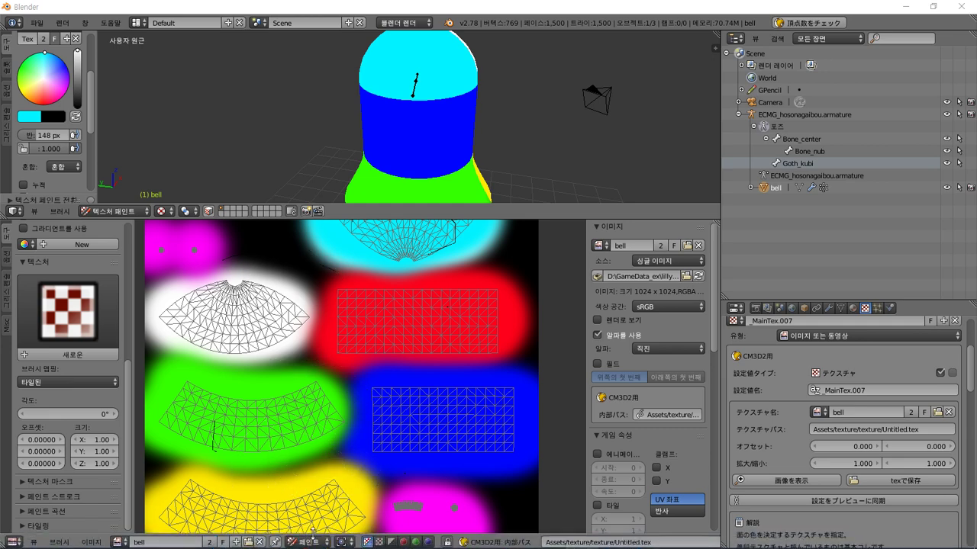
left_click(313, 543)
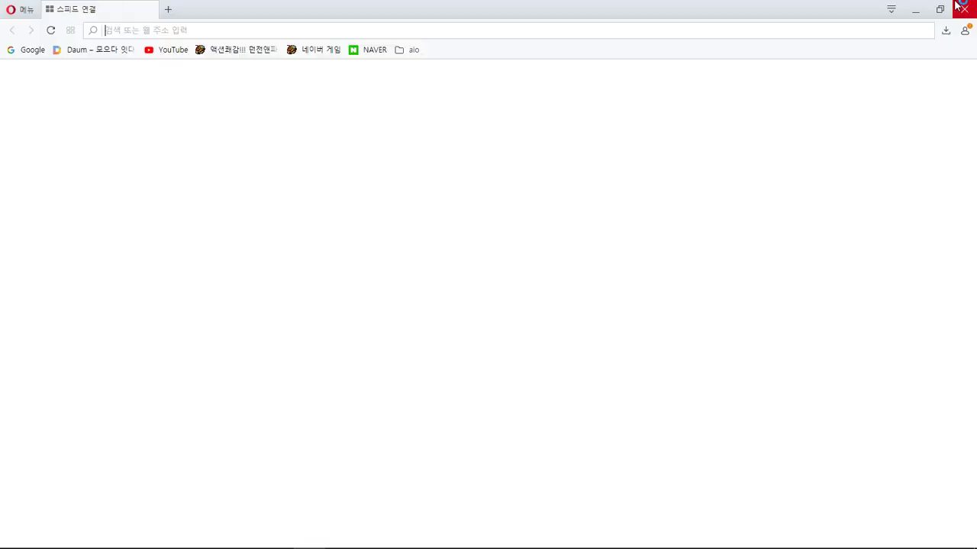
left_click(964, 8)
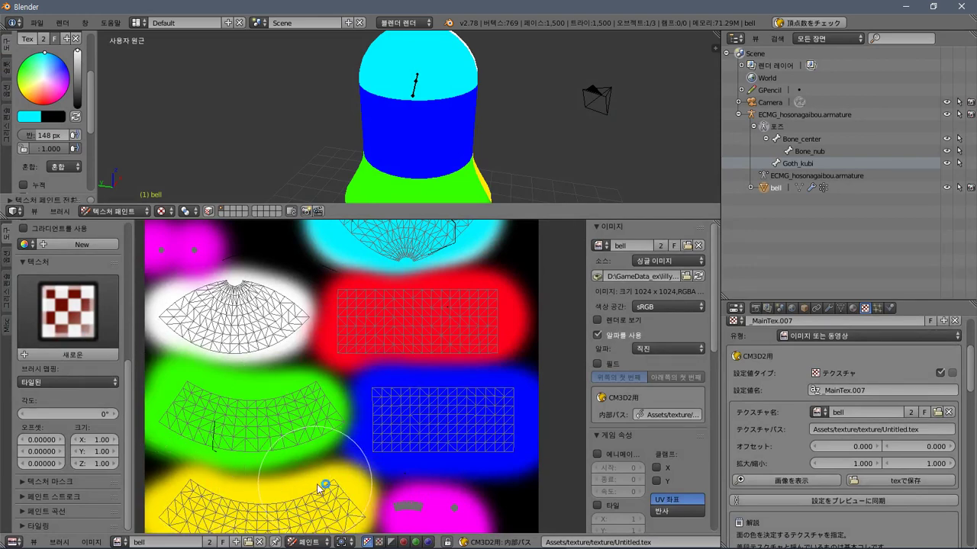
Switch the image editor back to View mode and put the bell in Edit Mode.
left_click(309, 541)
left_click(305, 527)
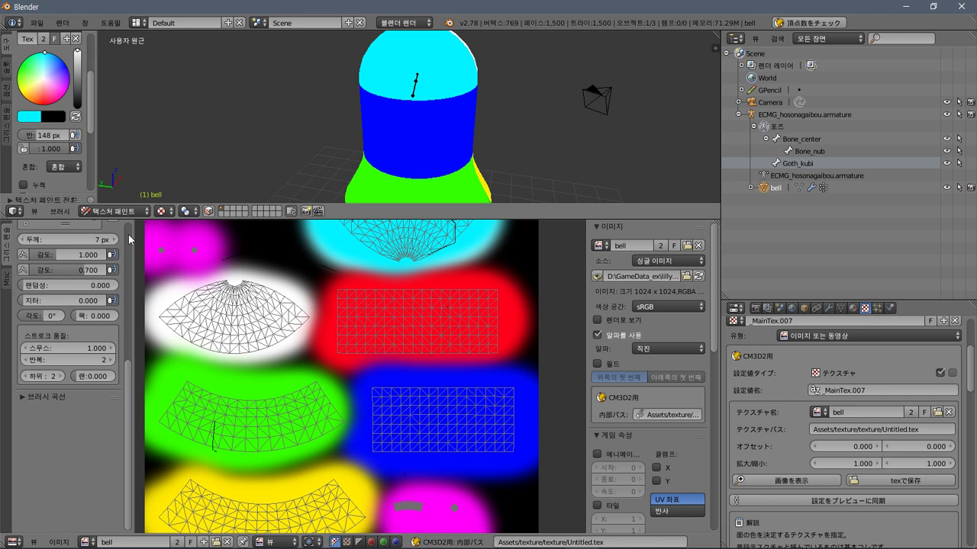
left_click(111, 211)
left_click(122, 186)
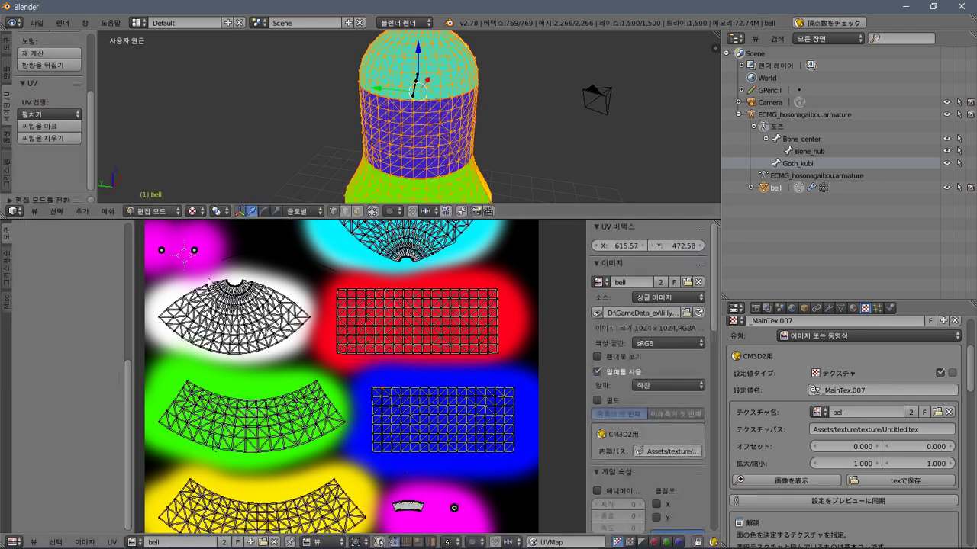
Select the whole UV island on the green area and show the UV Squares tools for it.
left_click(291, 433)
key("l")
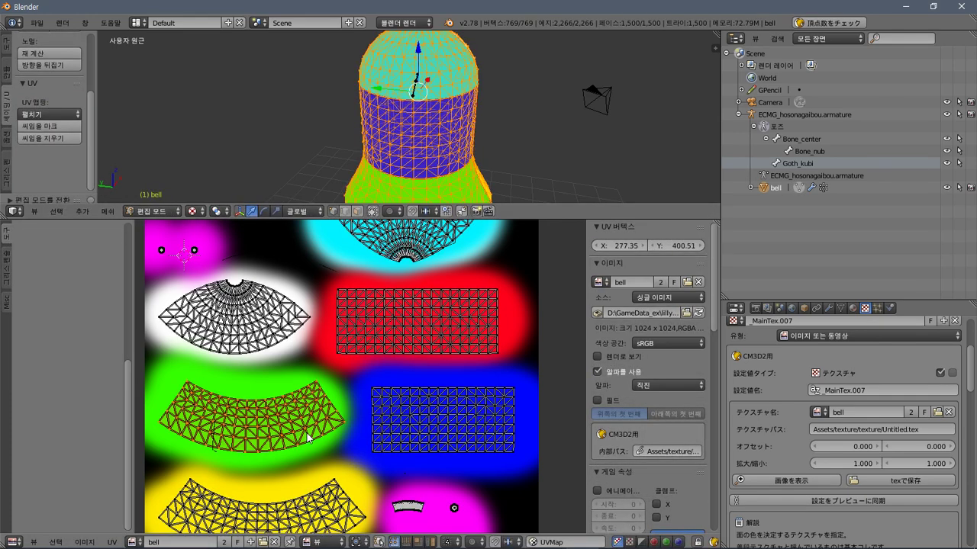
scroll(386, 393, "up", 2)
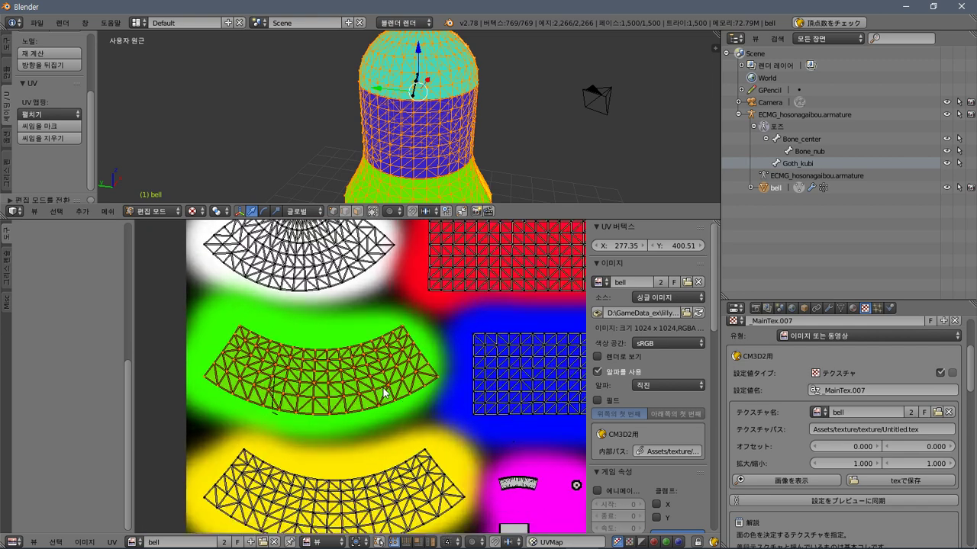
left_click(8, 267)
left_click(7, 302)
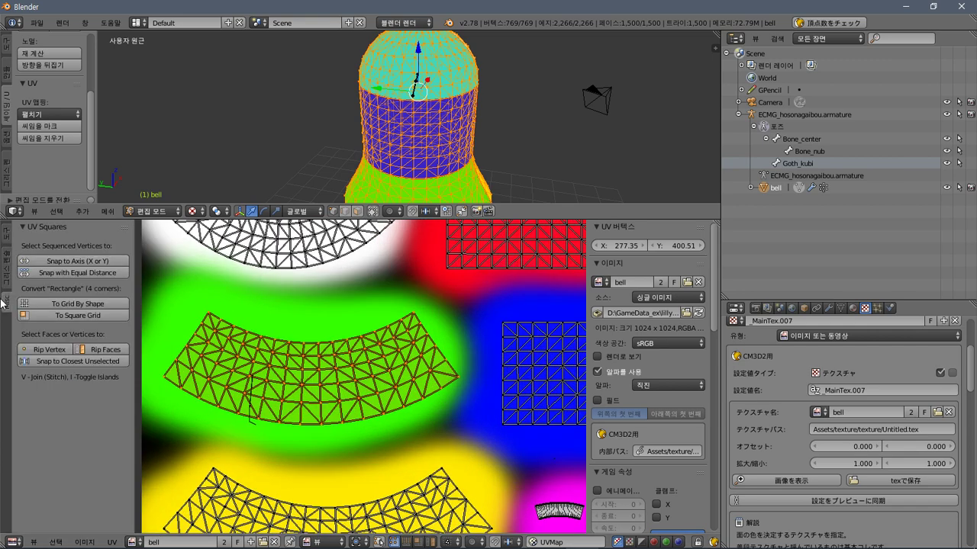
Try To Square Grid and To Grid By Shape on the green UV island, undoing each conversion.
left_click(71, 315)
middle_click_drag(526, 115, 578, 94)
key("ctrl+z")
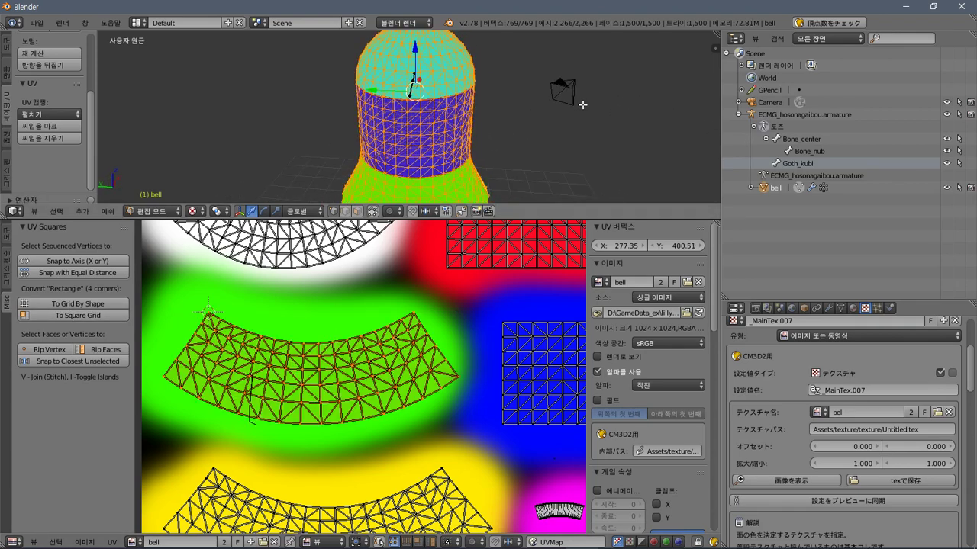
left_click(56, 305)
key("ctrl+z")
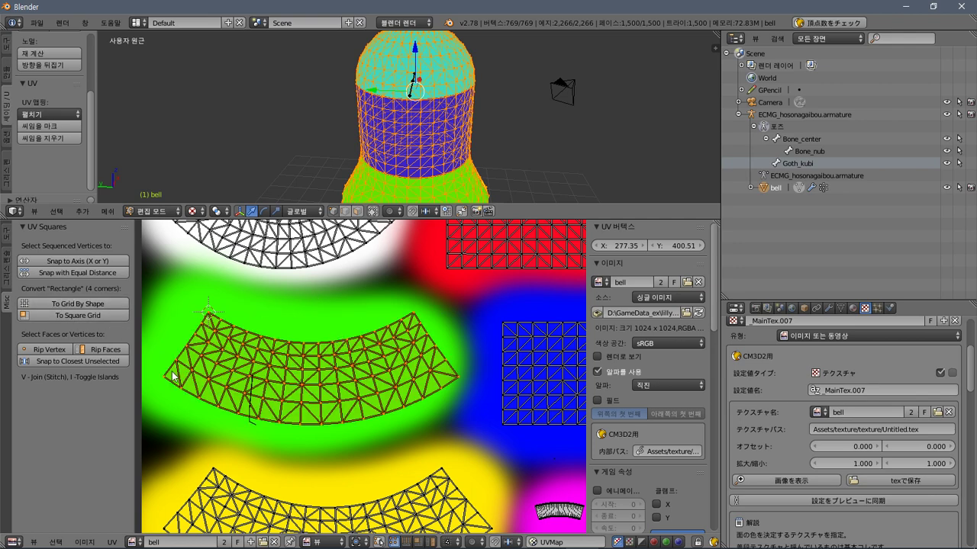
Switch to the Chrome browser and search Google in a new tab for "블렌더 uv 매핑".
key("alt+Tab")
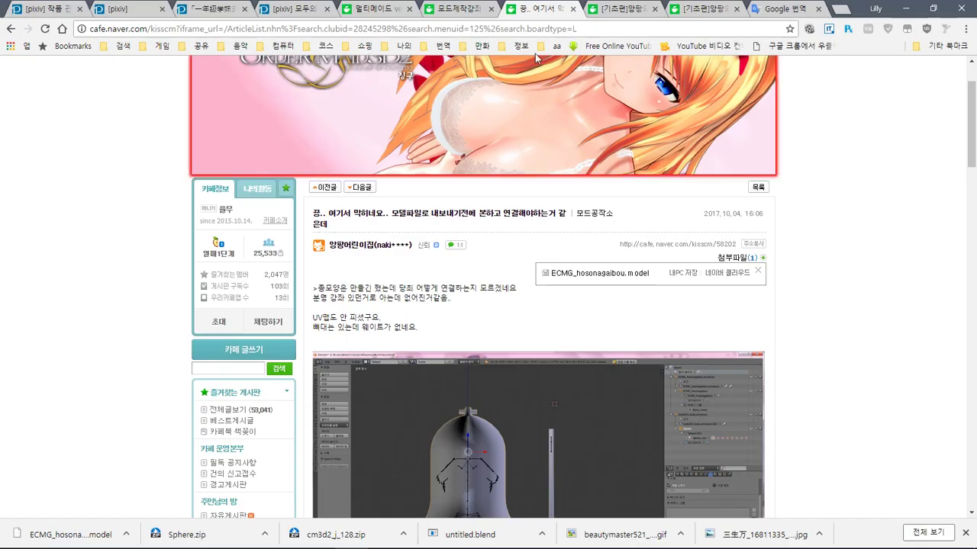
left_click(841, 9)
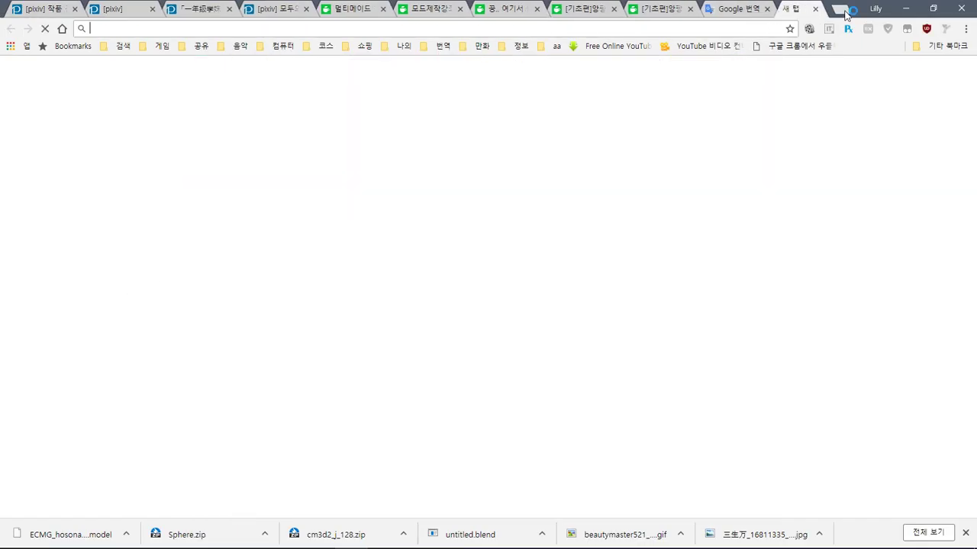
type("블렌더 ")
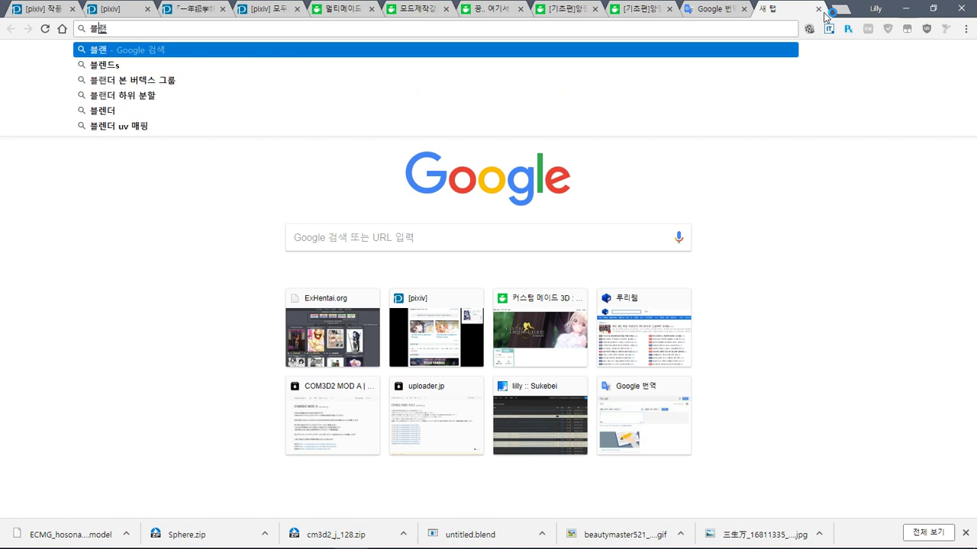
type("ㅕ")
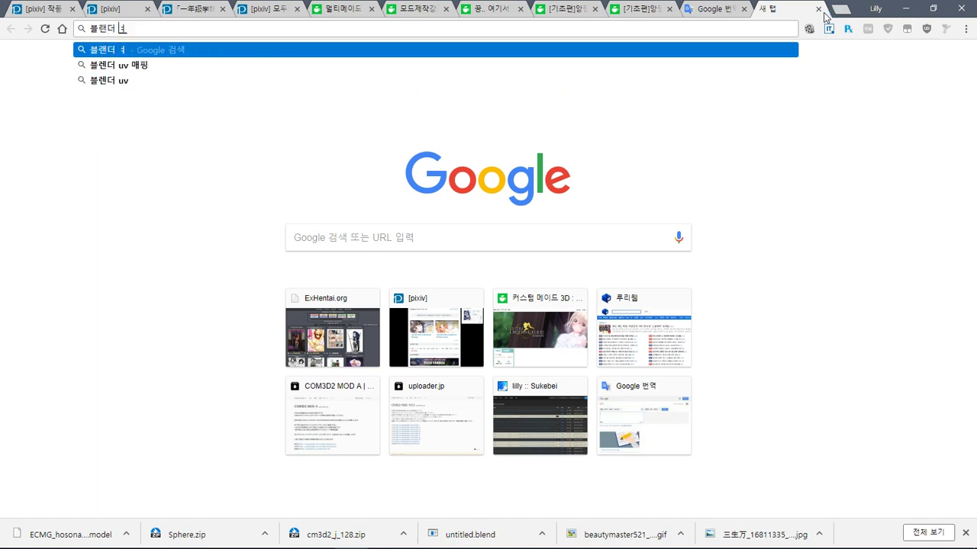
key("Down")
key("Return")
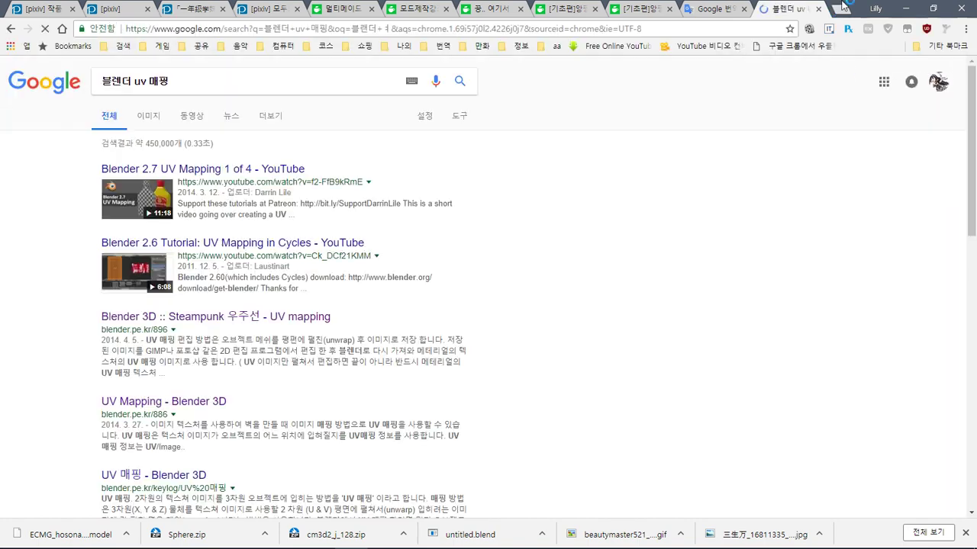
Open the "Steampunk 우주선 - UV mapping" article and read its sections on Smart UV Project and the Colored Grid background.
left_click(251, 318)
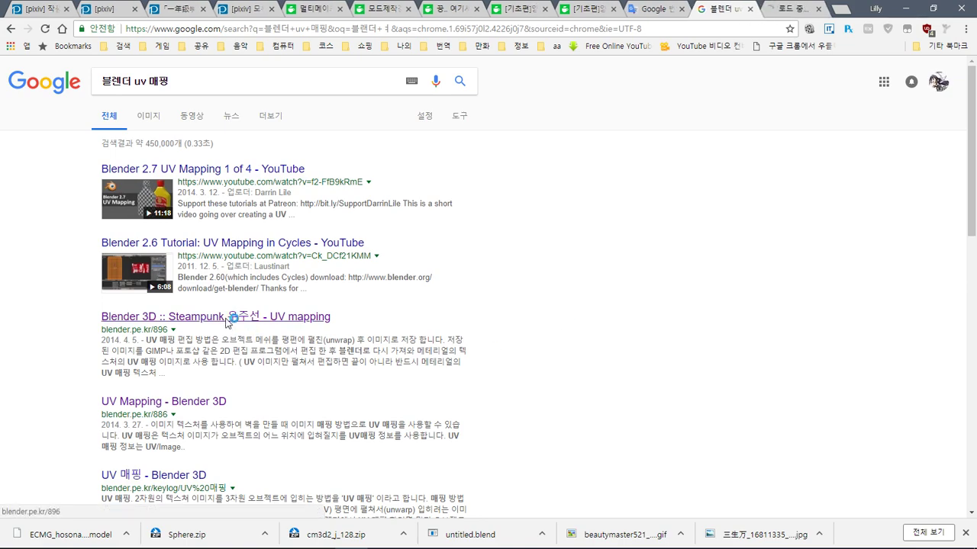
scroll(975, 343, "down", 15)
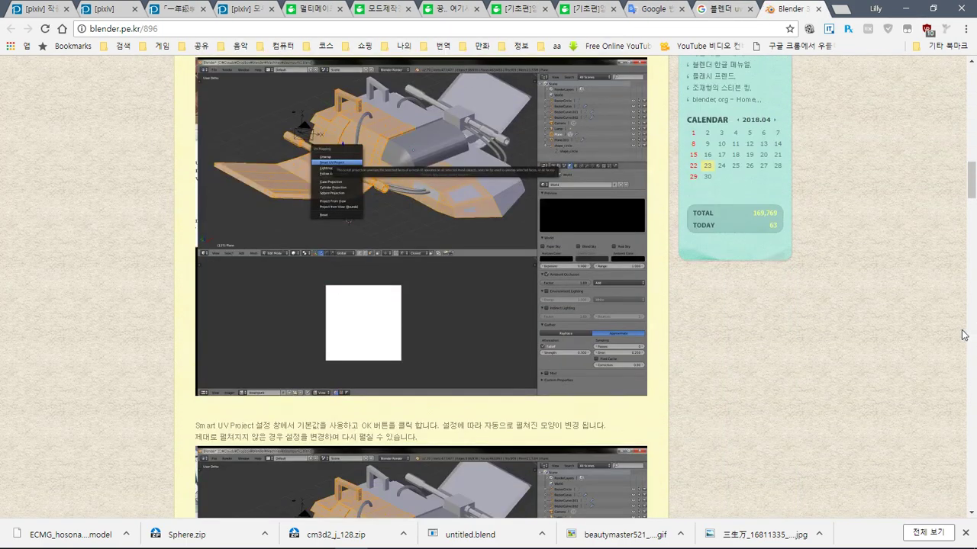
scroll(233, 207, "up", 3)
scroll(237, 196, "down", 2)
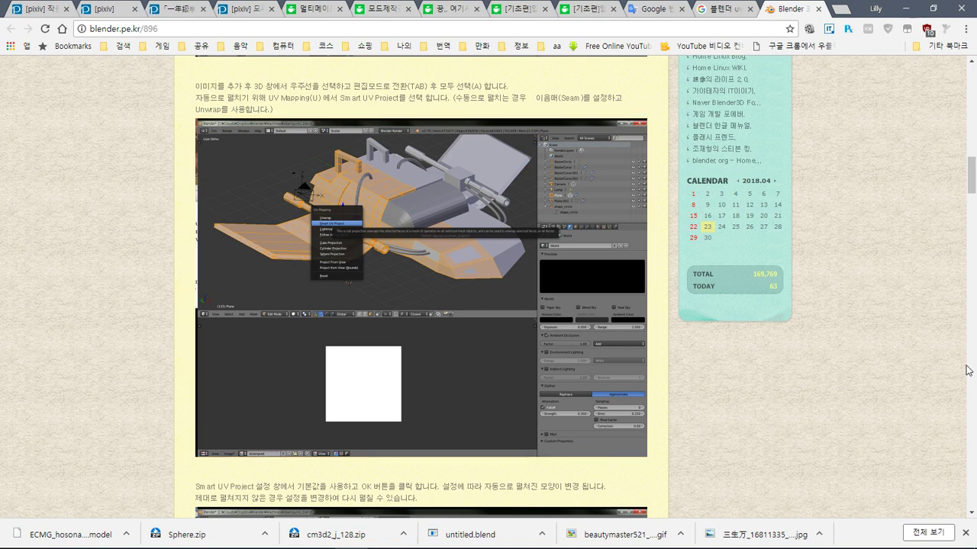
left_click_drag(972, 177, 974, 290)
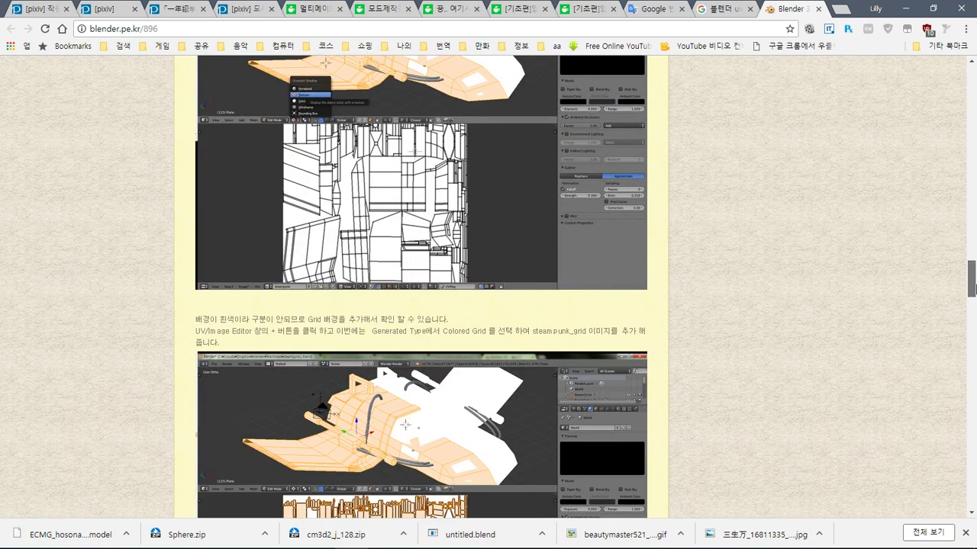
left_click_drag(973, 288, 974, 283)
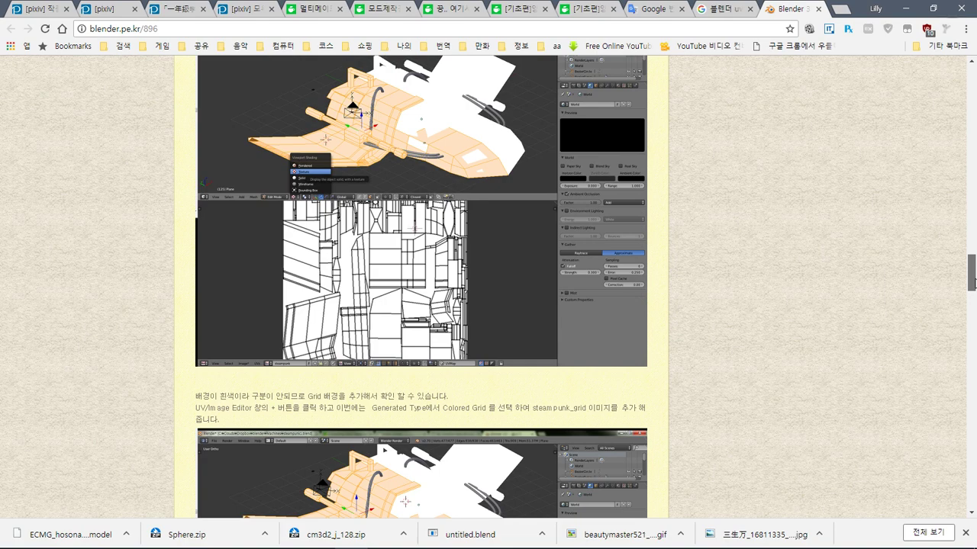
scroll(974, 282, "down", 3)
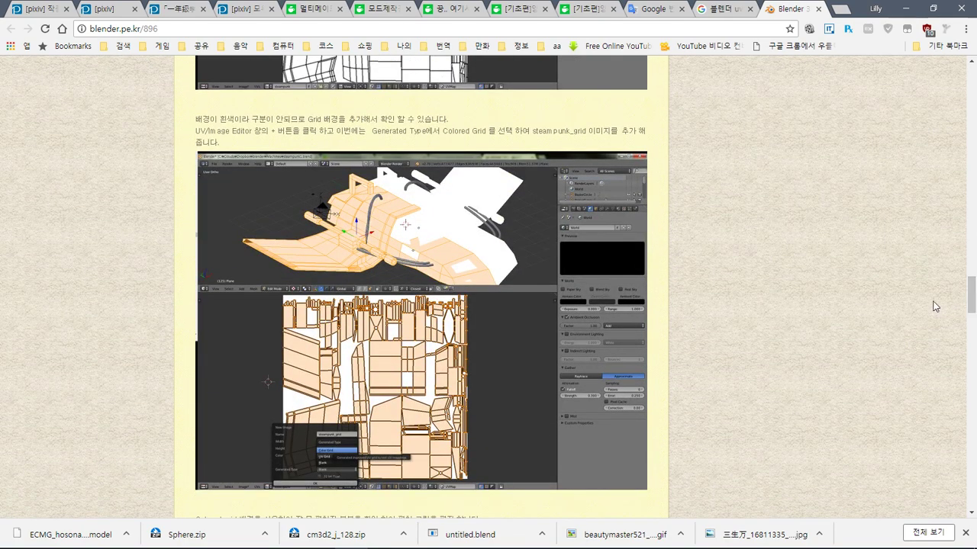
left_click_drag(972, 288, 973, 309)
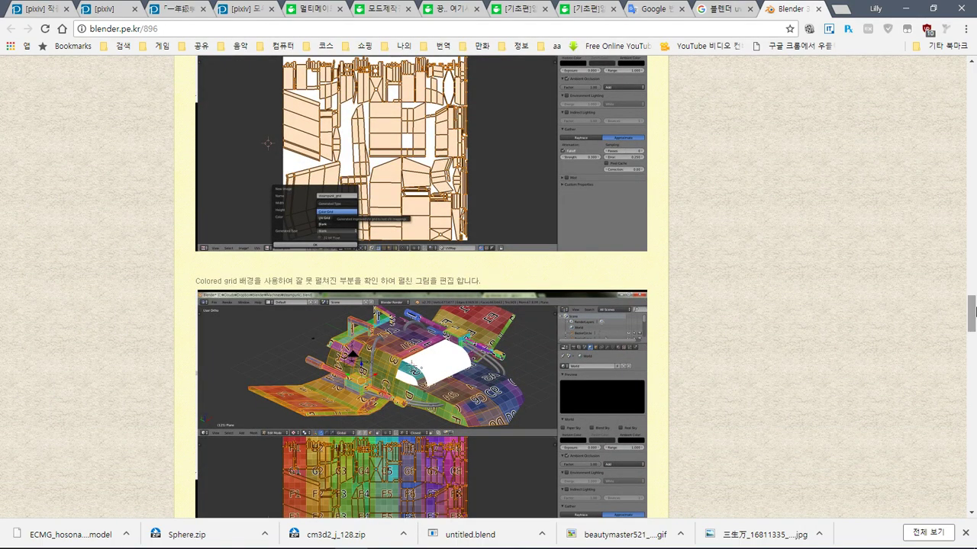
Enlarge the article's new grid image screenshot, view the following Colored Grid screenshot, and close the image viewer.
left_click(381, 211)
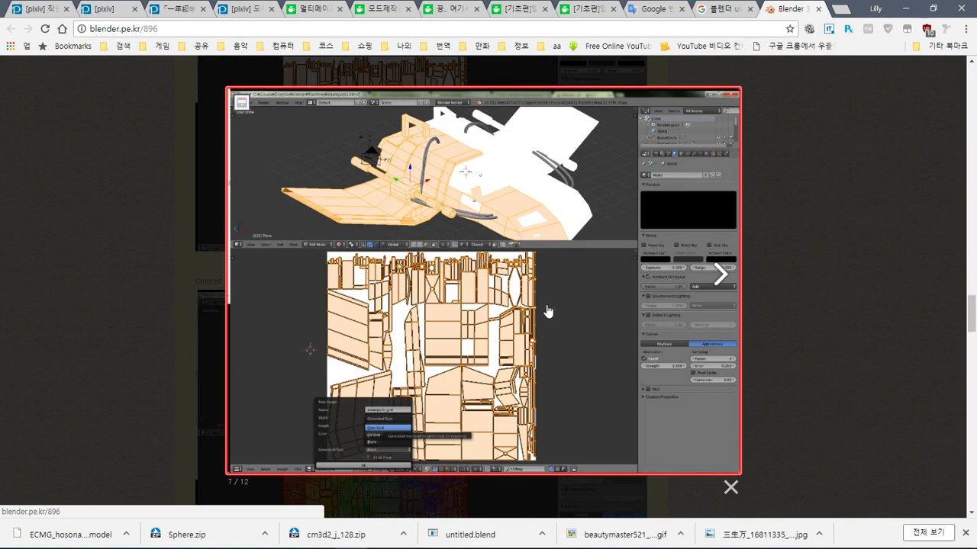
left_click(548, 310)
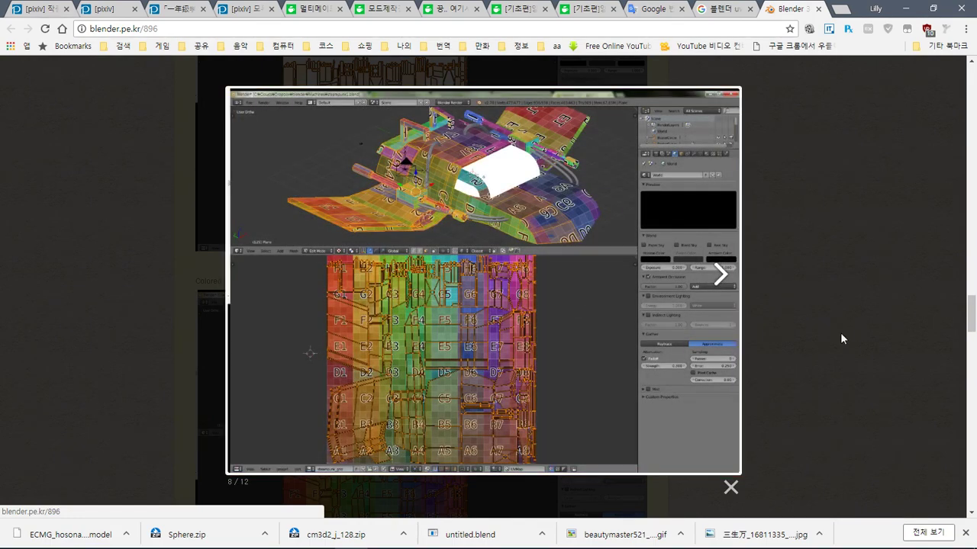
left_click(848, 334)
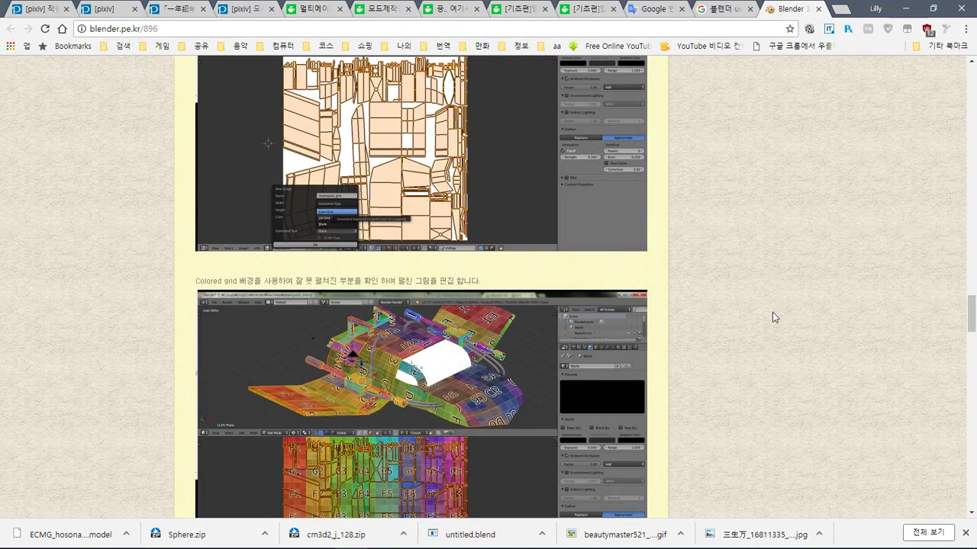
Read the rest of the article on exporting the UV layout and applying the edited texture image, and close its tab.
scroll(733, 306, "down", 3)
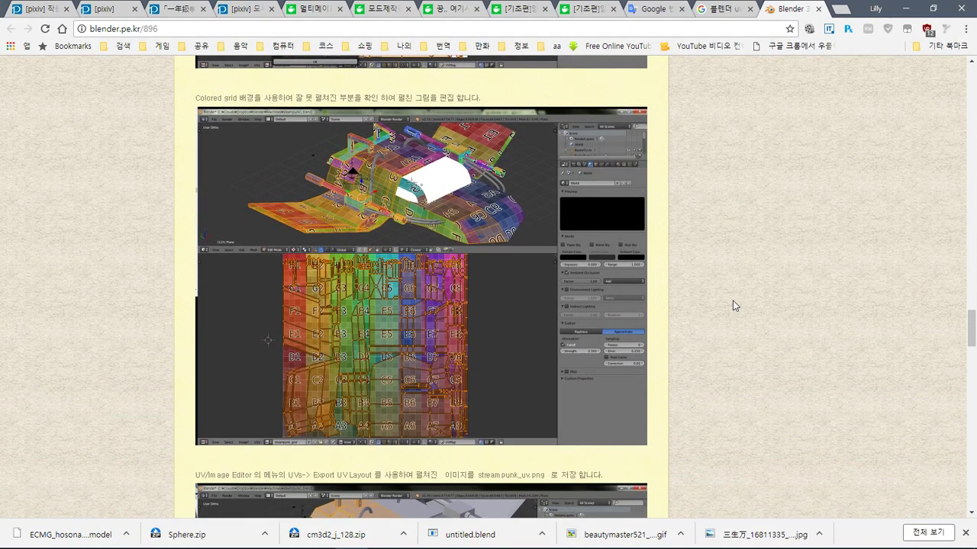
scroll(734, 306, "down", 3)
scroll(733, 305, "down", 4)
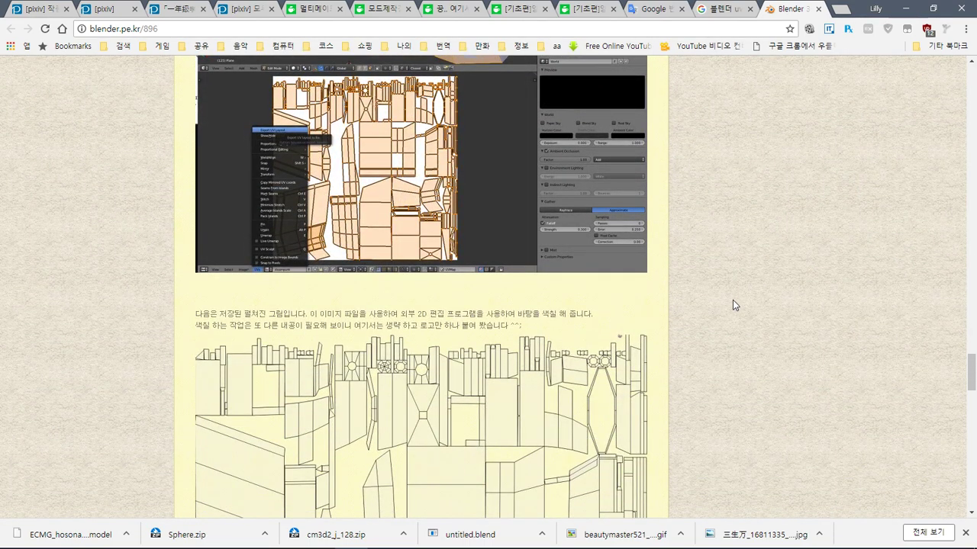
scroll(732, 305, "down", 2)
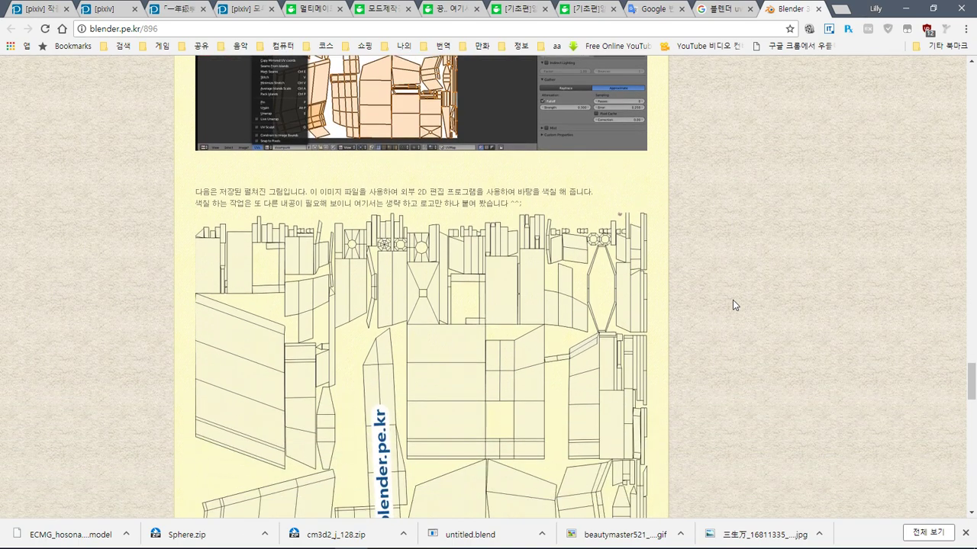
scroll(733, 305, "down", 8)
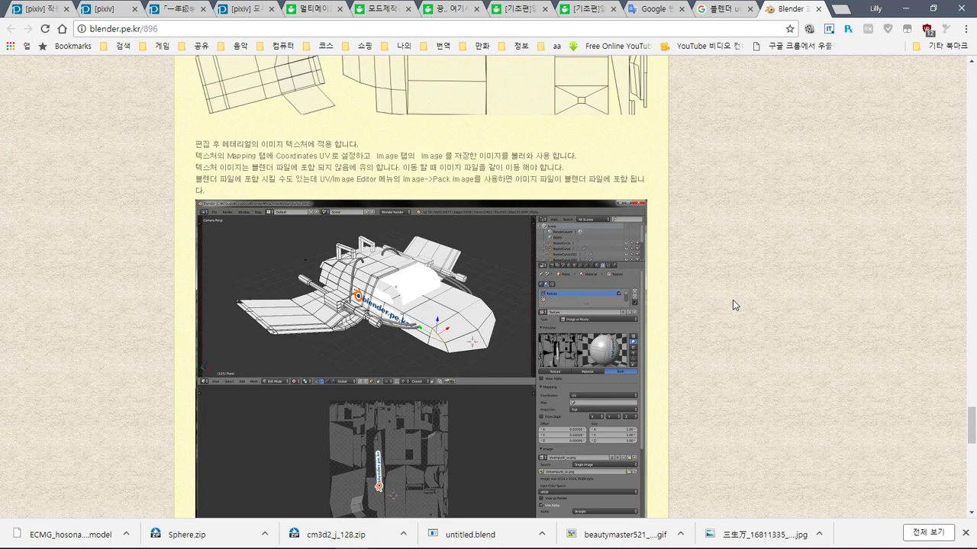
scroll(733, 300, "down", 2)
scroll(733, 304, "down", 3)
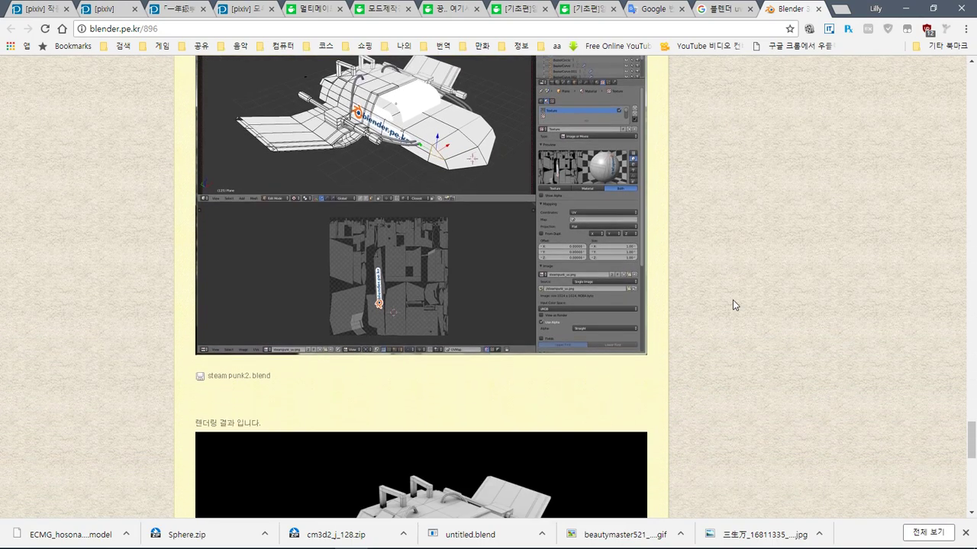
scroll(733, 303, "down", 5)
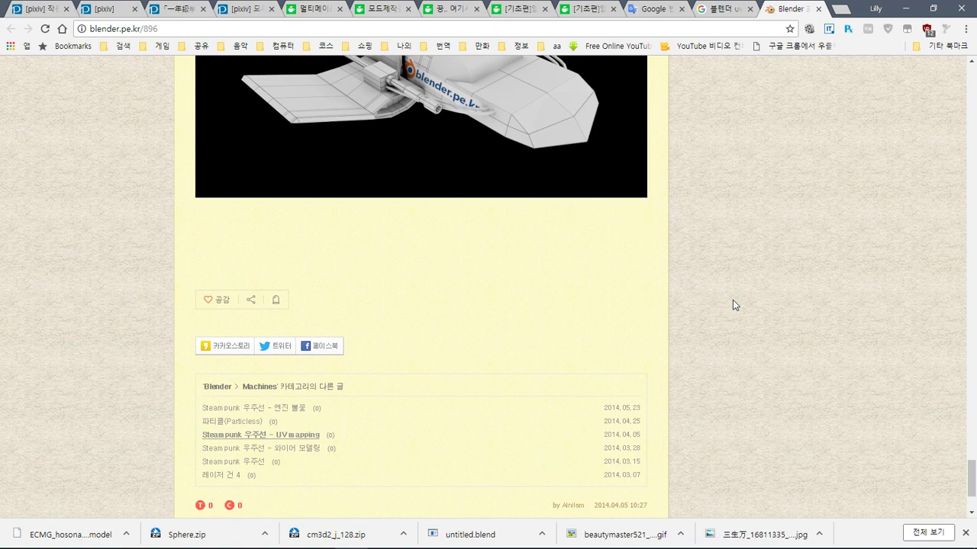
key("ctrl+w")
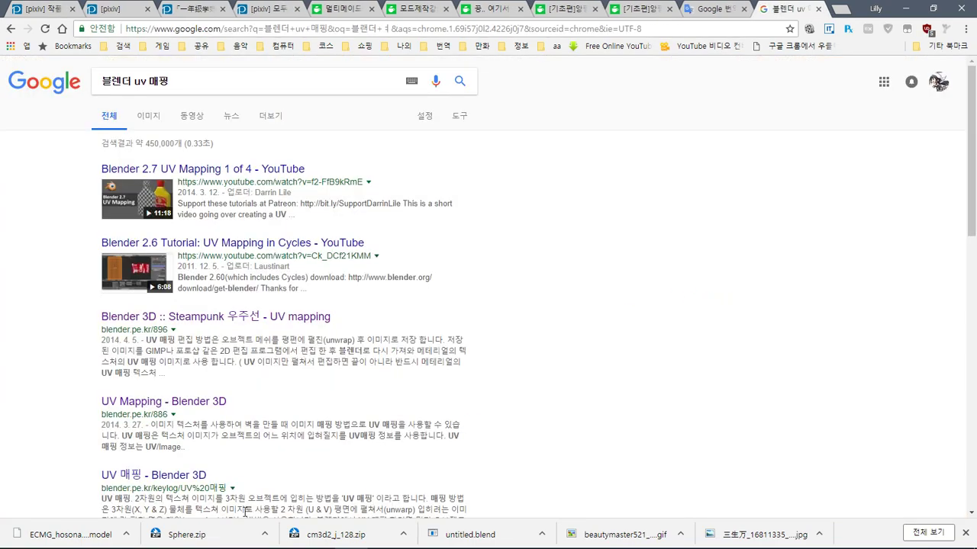
Open the "UV Mapping - Blender 3D" and "UV 매핑 - Blender 3D" results in new tabs and read the first article's unwrapping and Mark Seam sections.
scroll(245, 504, "down", 3)
middle_click(144, 281)
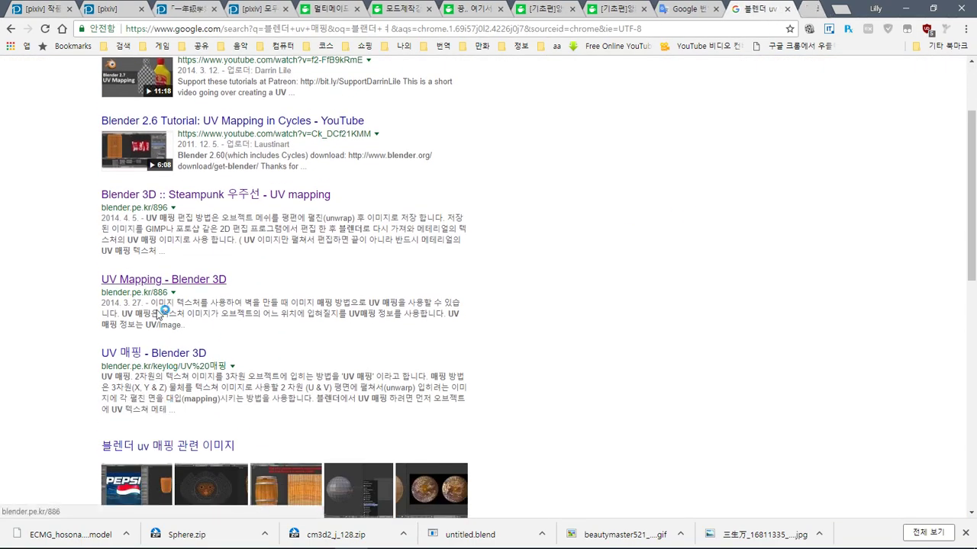
middle_click(131, 349)
key("ctrl+Tab")
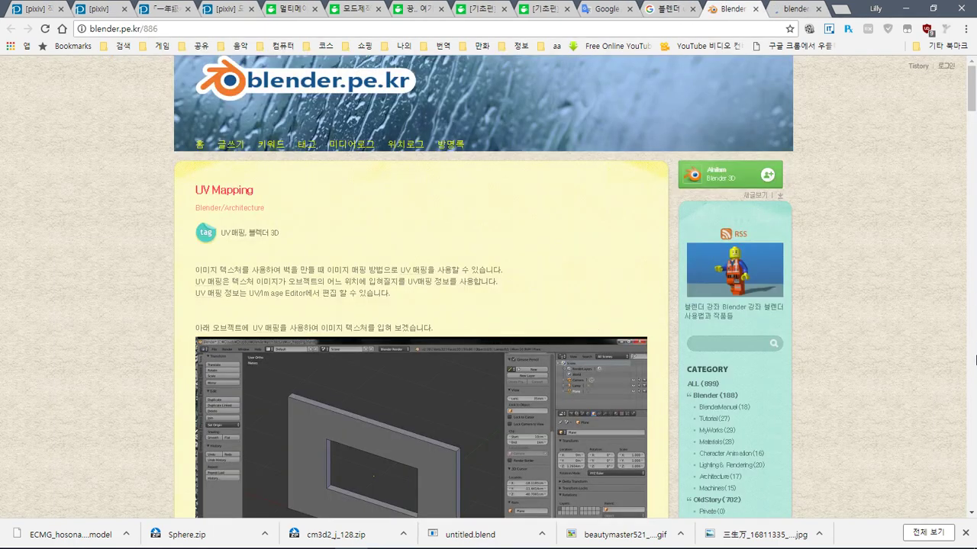
scroll(975, 358, "down", 5)
scroll(975, 383, "down", 5)
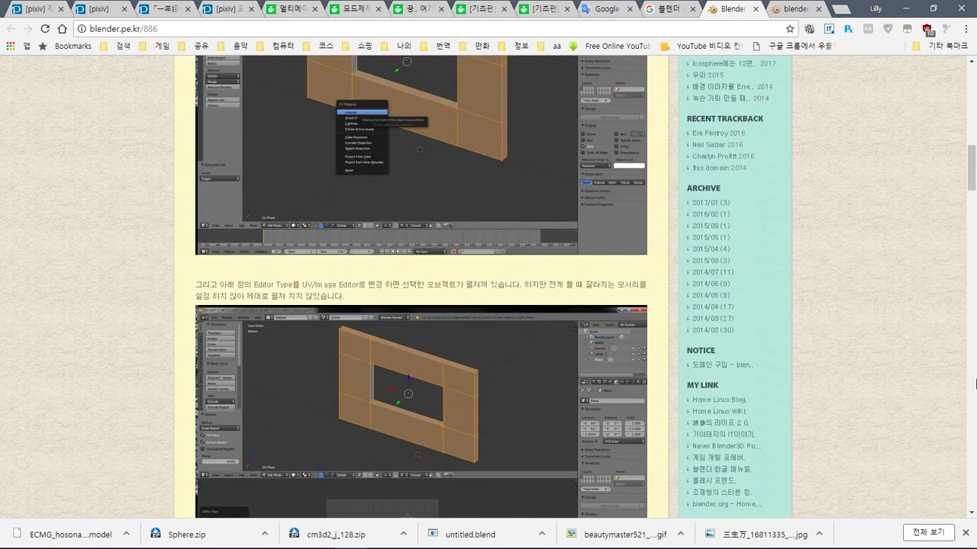
scroll(975, 383, "down", 5)
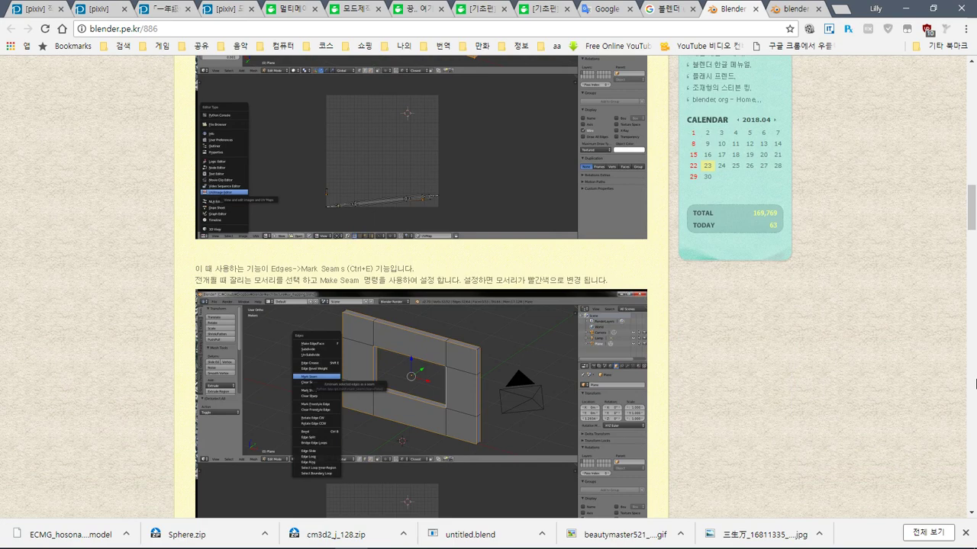
Read the article's sections on the checkered and Color Grid generated textures, and enlarge the Color Grid screenshot.
left_click(975, 384)
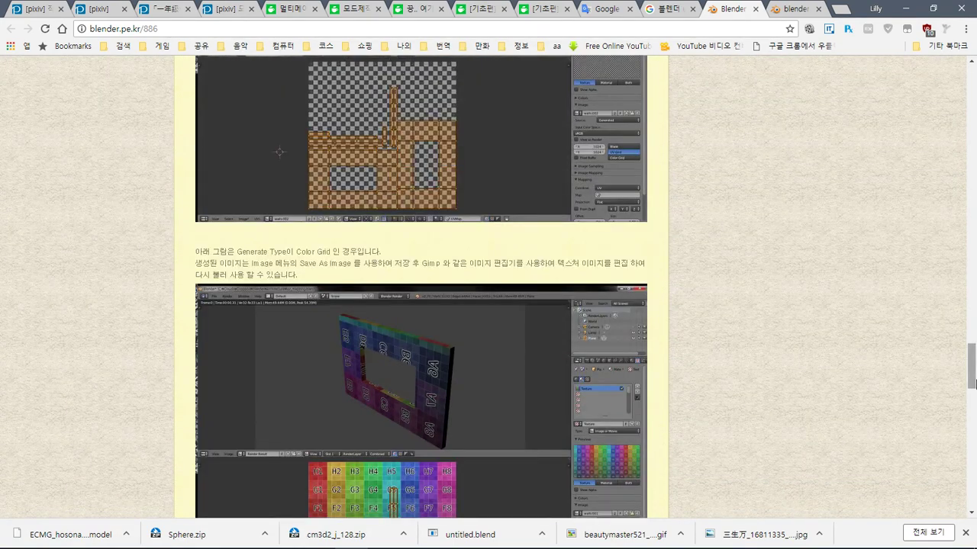
scroll(975, 384, "up", 2)
scroll(976, 384, "down", 4)
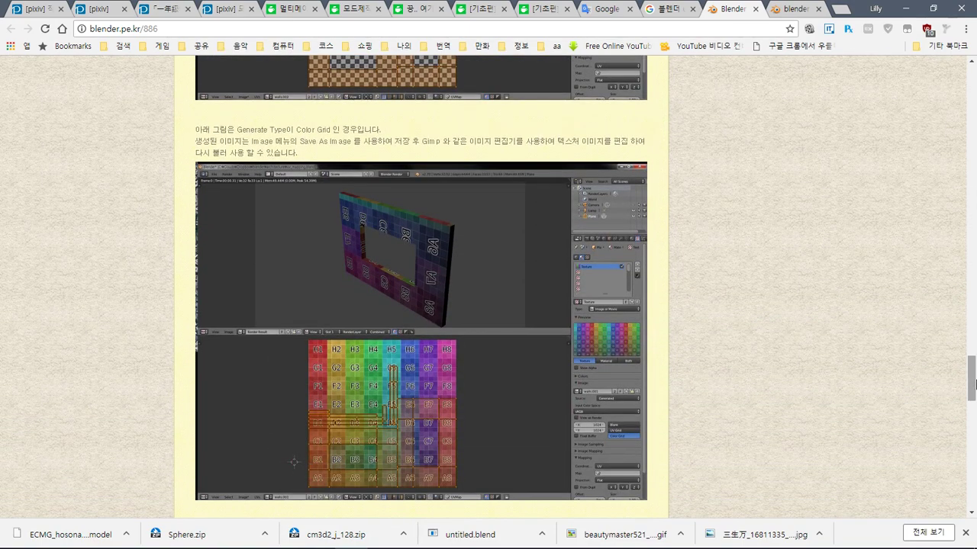
scroll(975, 383, "down", 1)
scroll(975, 384, "up", 4)
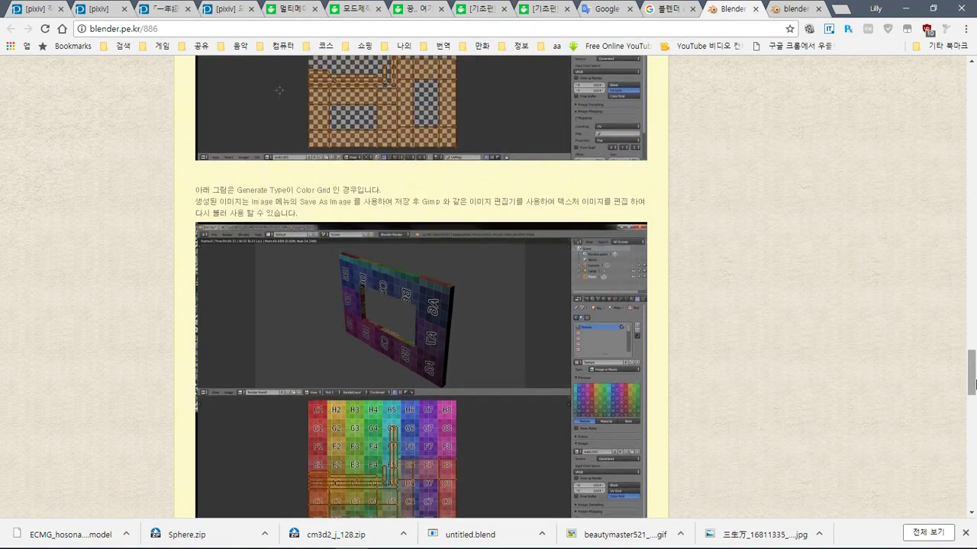
scroll(975, 384, "up", 1)
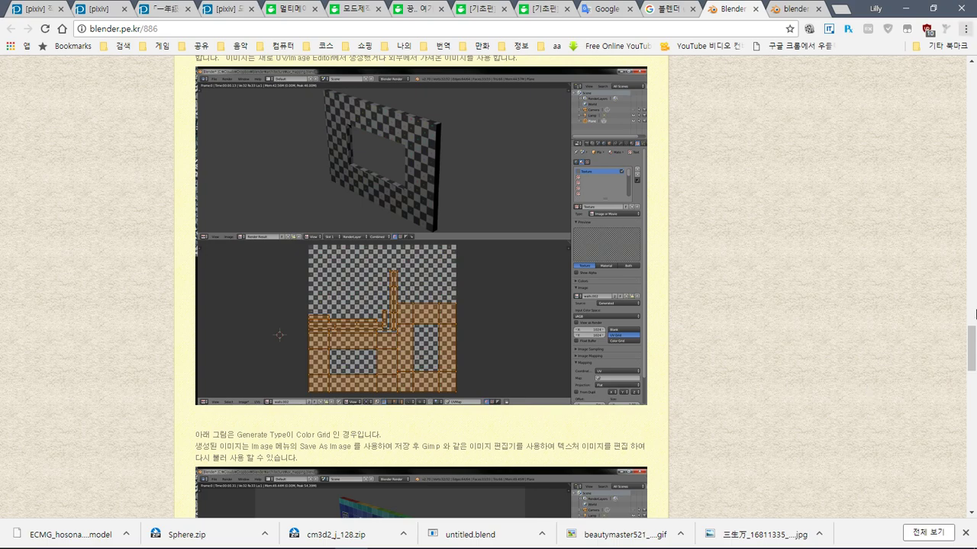
scroll(611, 343, "down", 4)
left_click(418, 324)
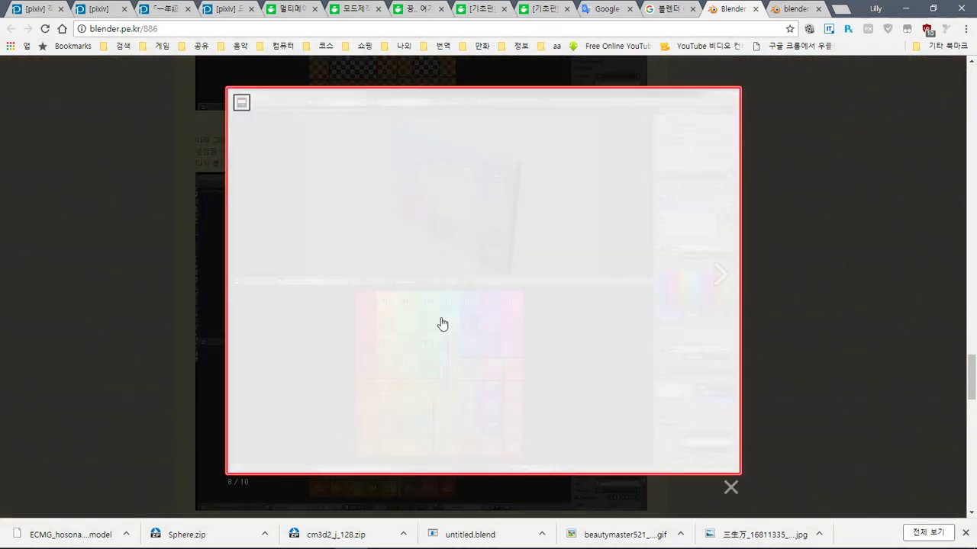
Switch to Blender, try Individual Origins as the UV editor's pivot, and set the pivot back to Bounding Box Center.
key("alt+Tab")
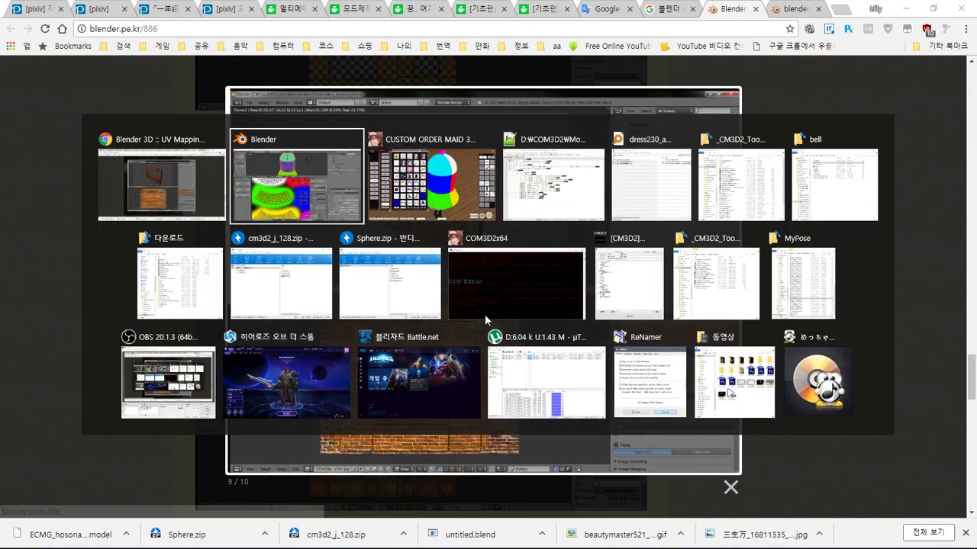
scroll(388, 399, "down", 1)
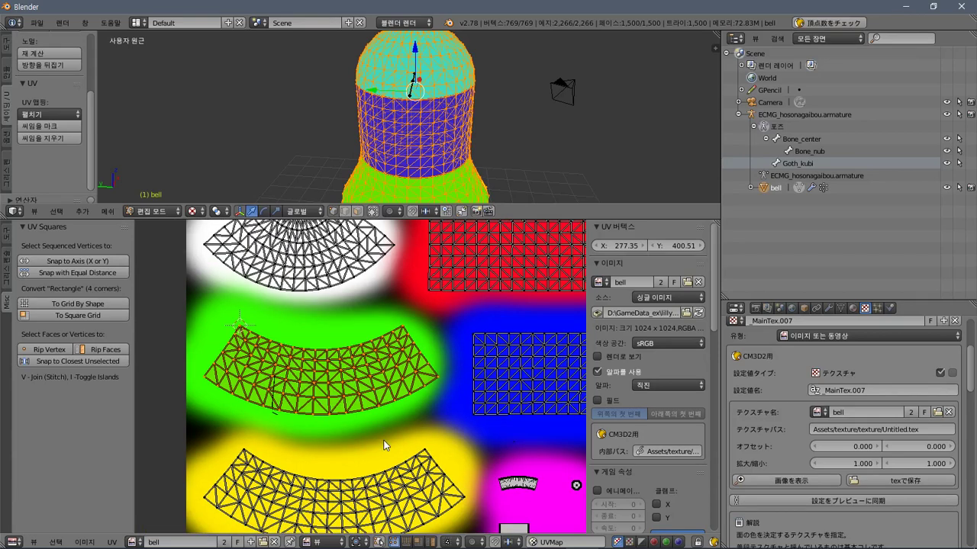
scroll(384, 445, "down", 1)
left_click(377, 542)
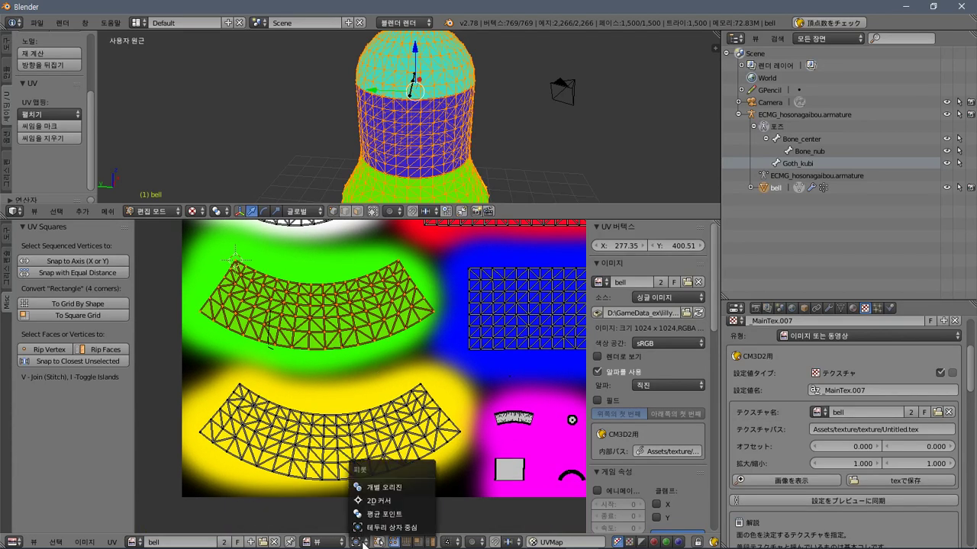
left_click(379, 516)
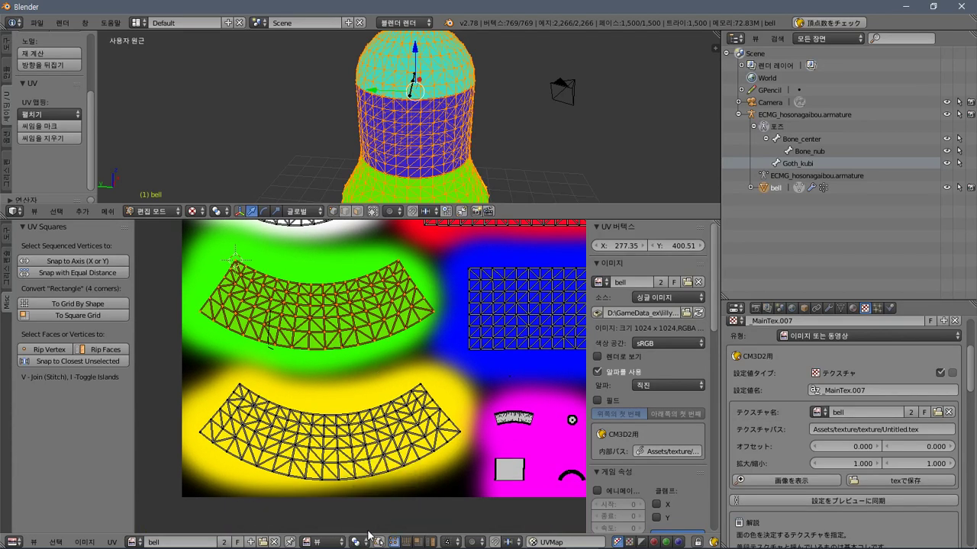
left_click(368, 534)
left_click(370, 525)
Set the UV editor's sticky selection mode to Shared Vertex and proportional editing to Connected.
left_click(459, 541)
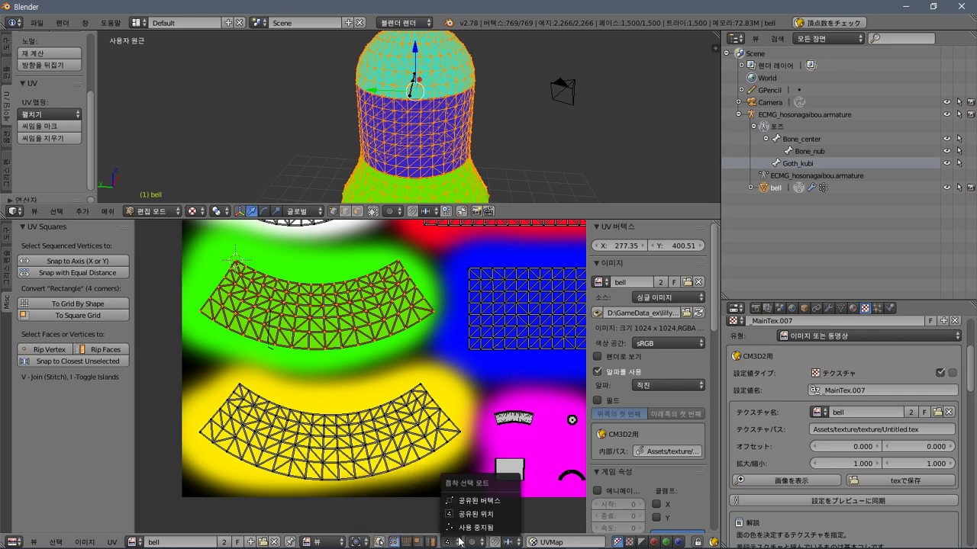
left_click(471, 501)
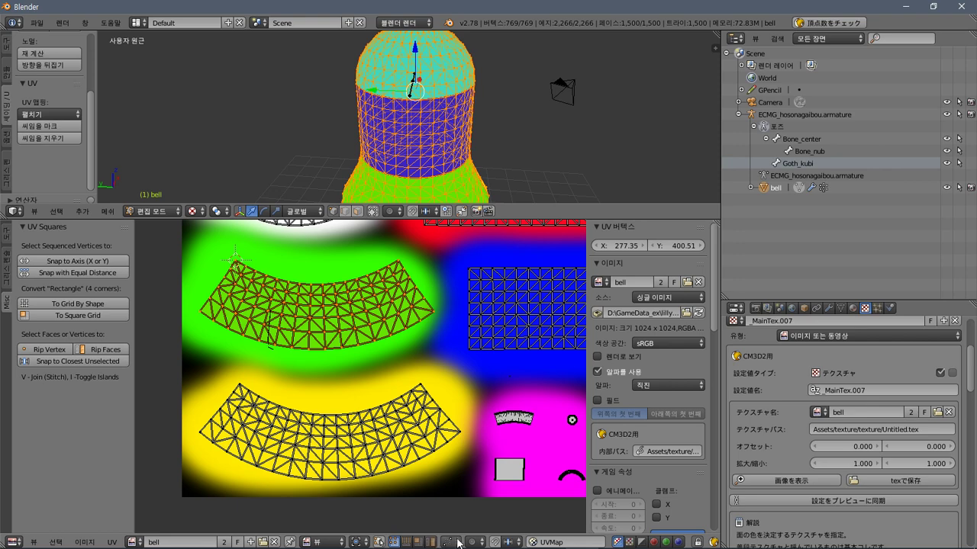
left_click(458, 542)
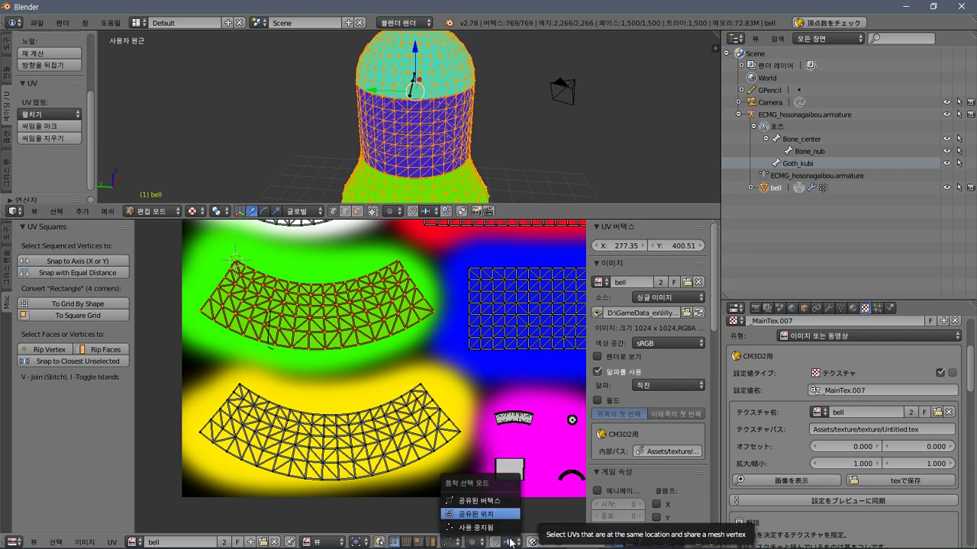
left_click(484, 543)
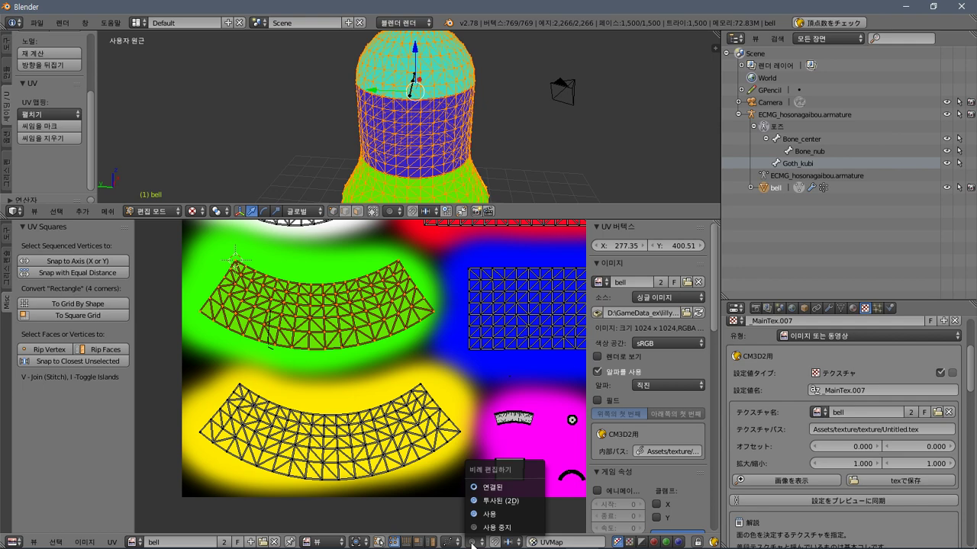
left_click(487, 501)
left_click(474, 533)
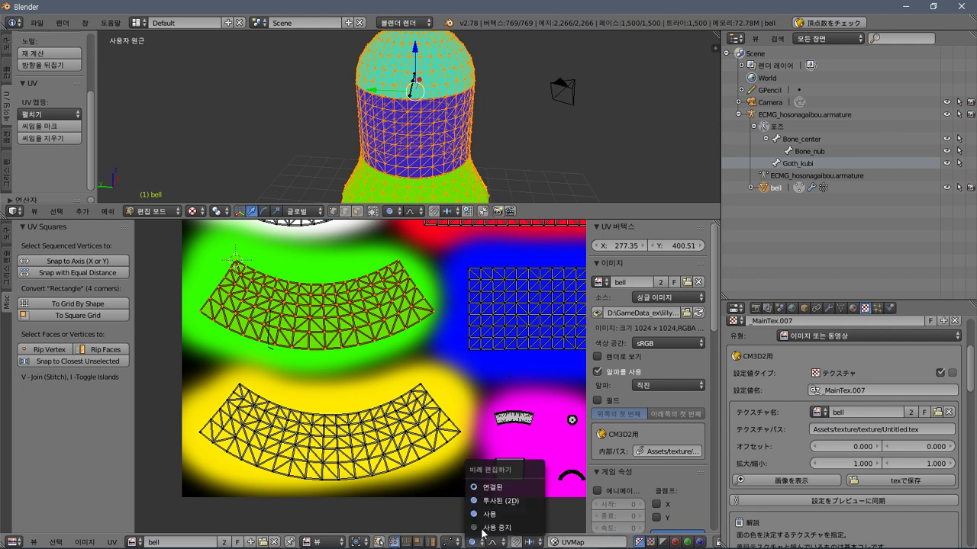
left_click(503, 488)
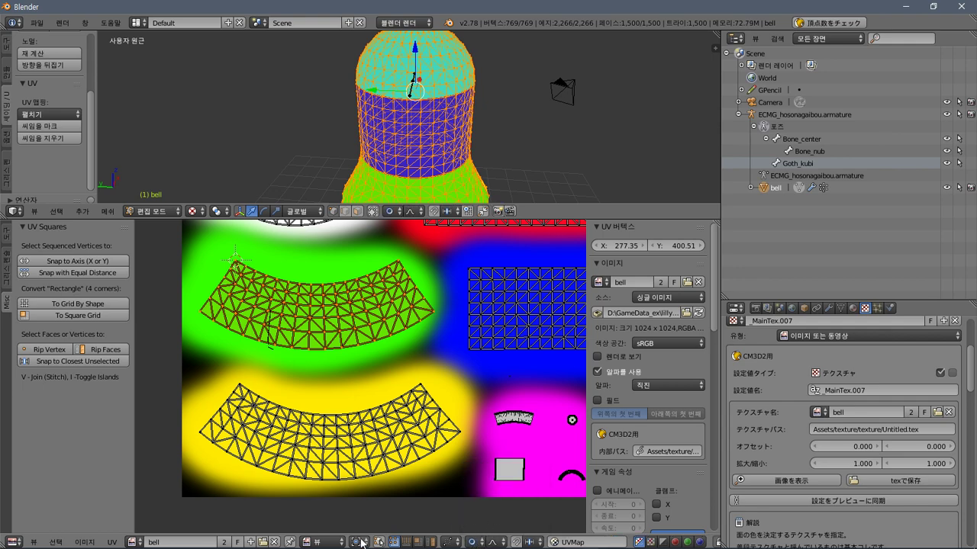
left_click(324, 542)
left_click(326, 501)
left_click(324, 542)
left_click(326, 525)
Enable UV Sculpt and Live Unwrap for the bell's UV layout.
left_click(112, 541)
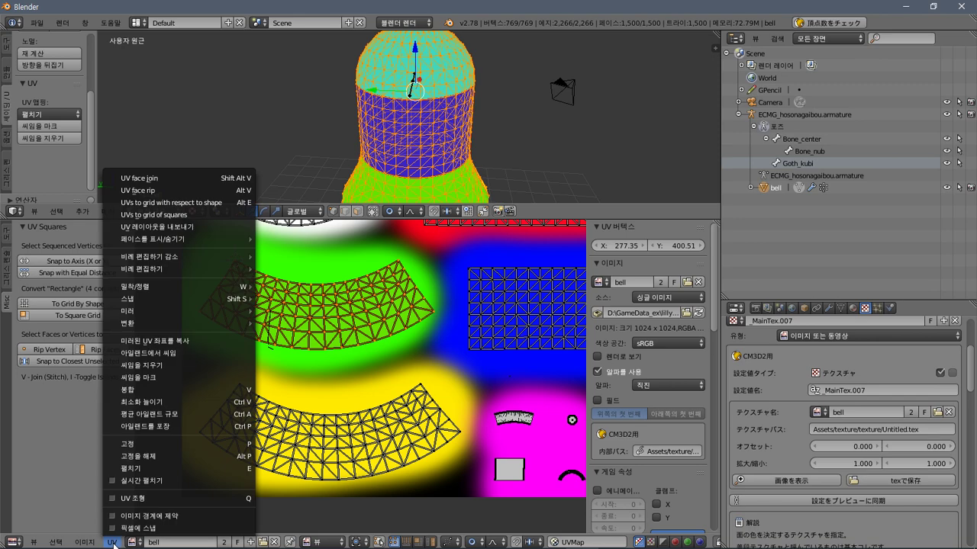
left_click(127, 500)
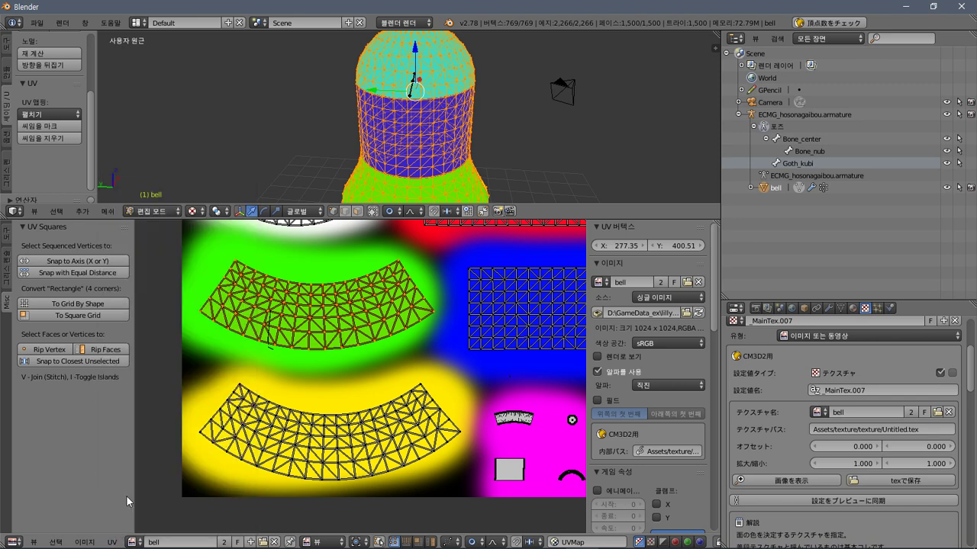
left_click(112, 542)
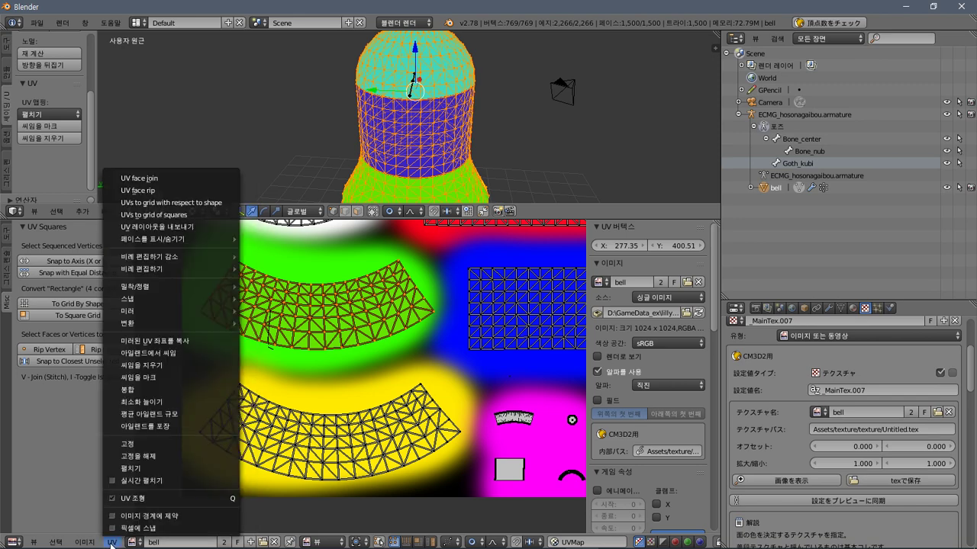
left_click(134, 480)
Try unwrapping the bell's UVs from the UV editor, inspect the layout over the texture, and undo the unwrap.
left_click(112, 541)
left_click(130, 468)
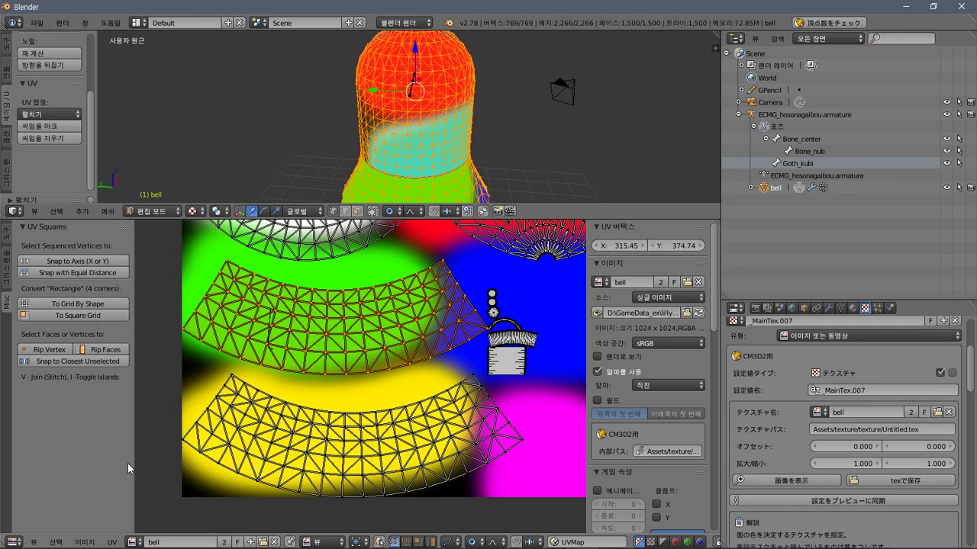
scroll(461, 362, "down", 3)
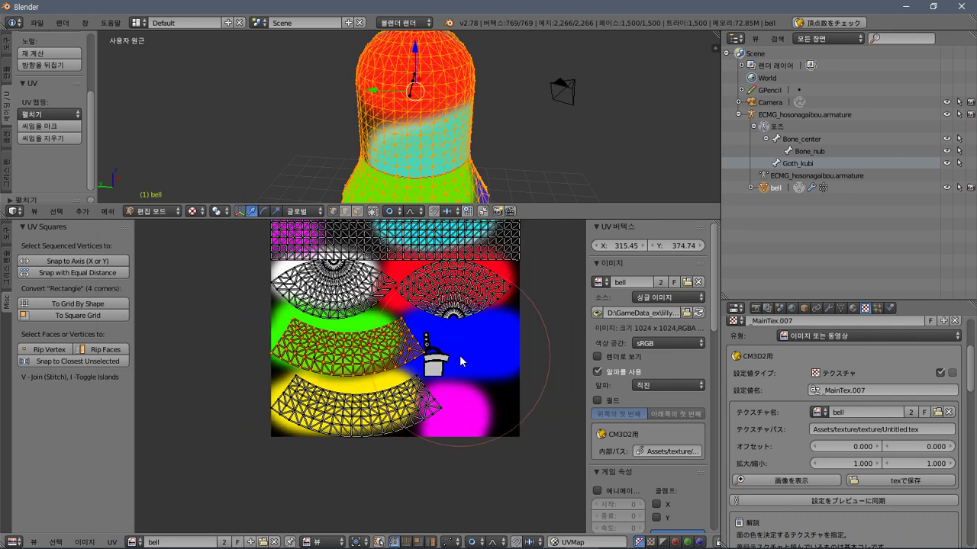
scroll(460, 362, "up", 1)
scroll(461, 362, "down", 1)
scroll(468, 385, "down", 1, "ctrl")
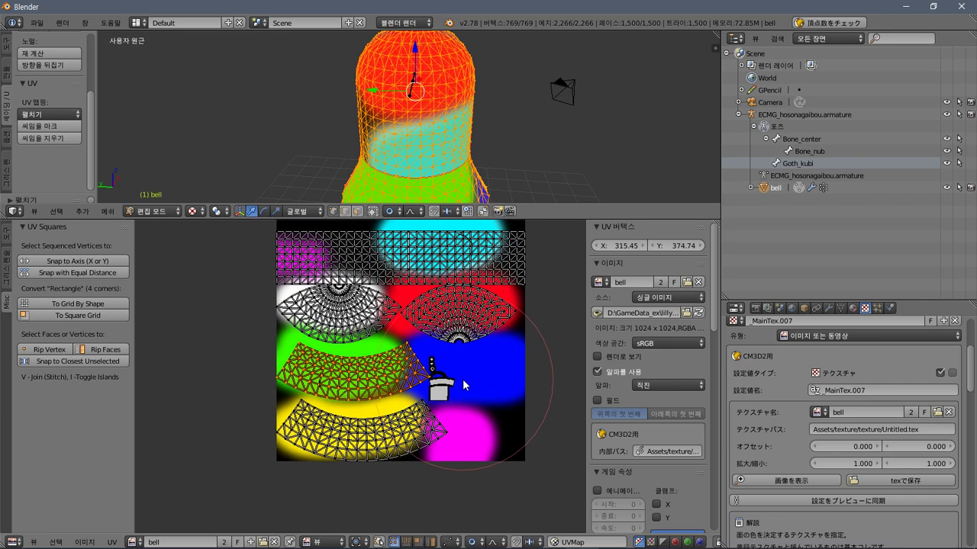
scroll(467, 386, "up", 2)
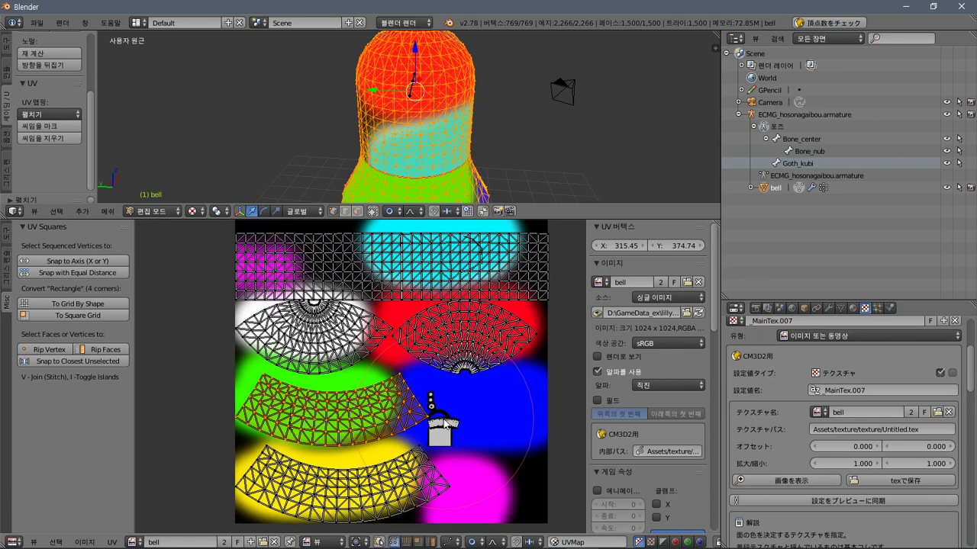
key("ctrl+z")
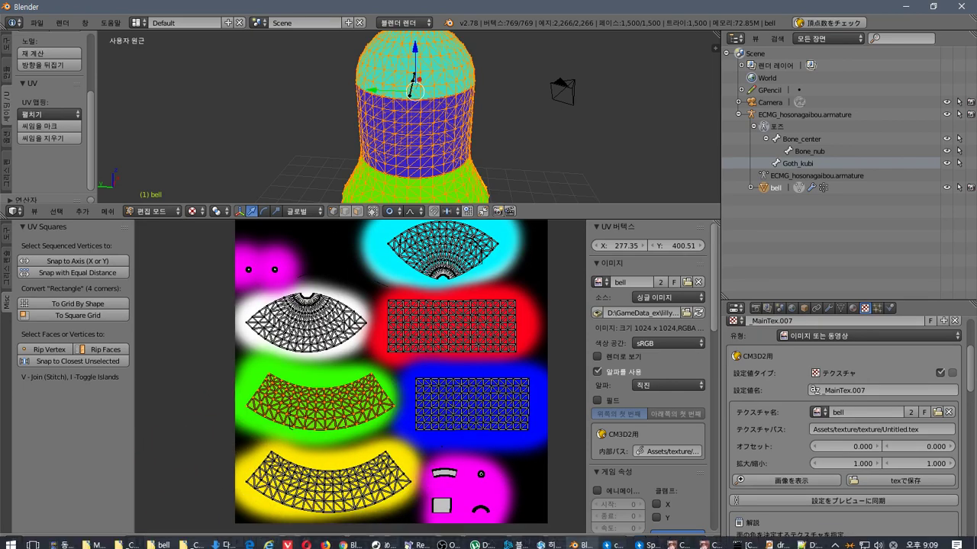
Try Pack Islands on the selected UV island in the green area and undo the packing.
left_click(112, 542)
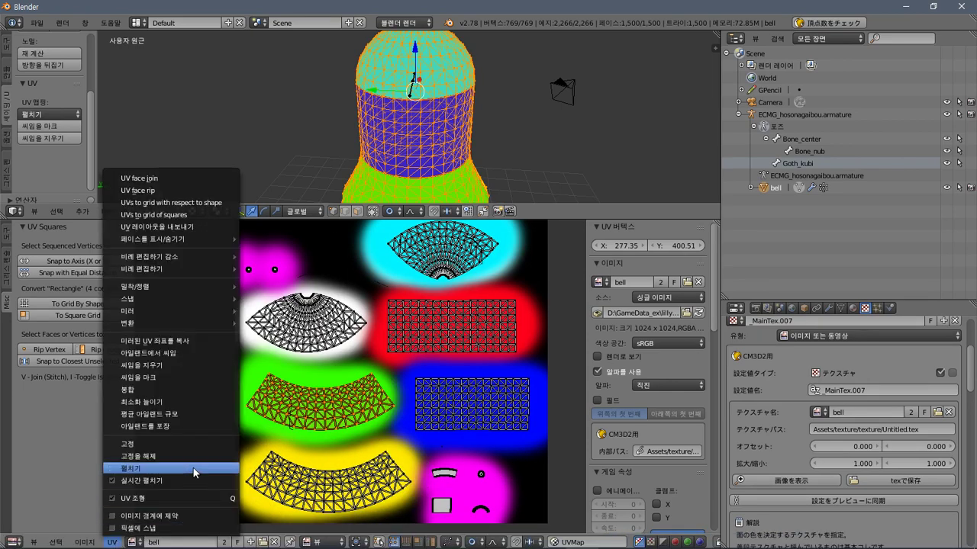
left_click(185, 426)
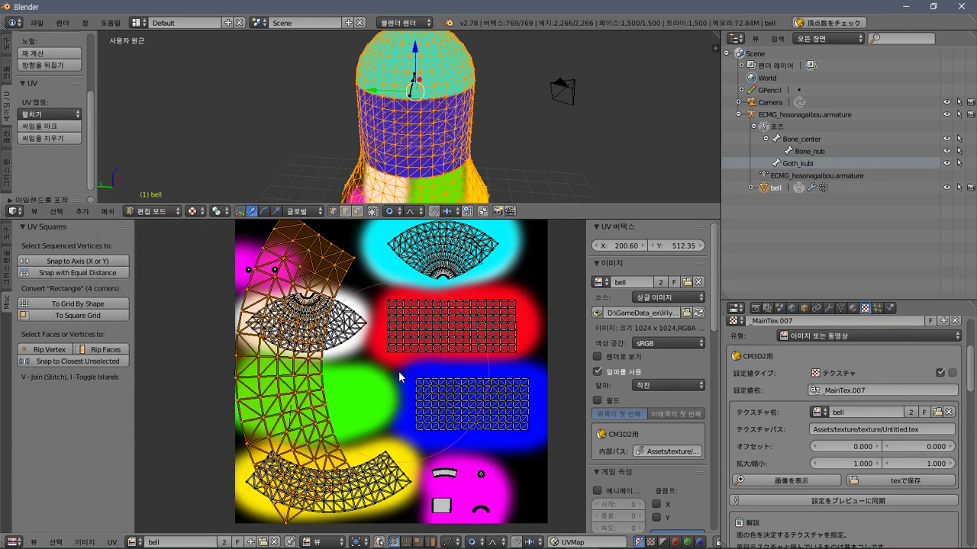
key("ctrl+z")
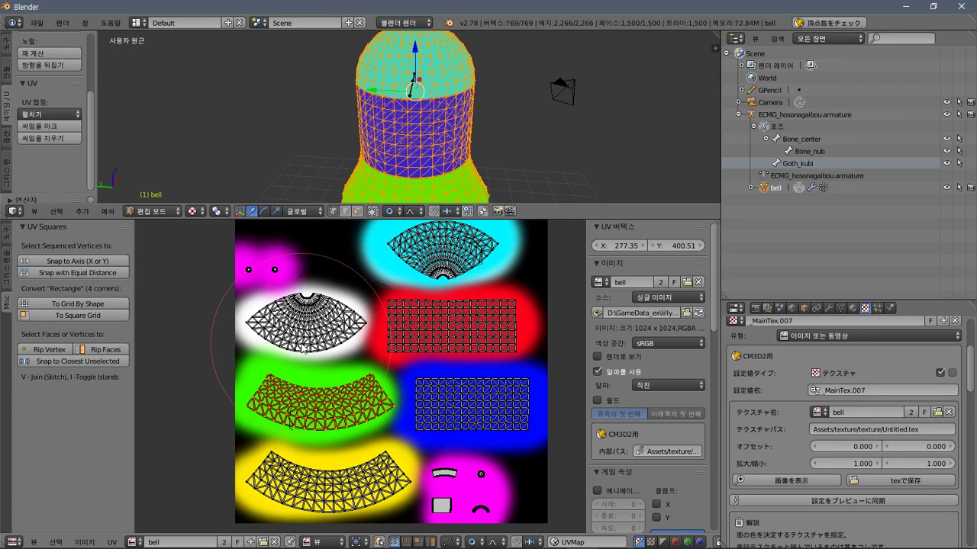
Show the UV Sculpt brush settings and try the Grab brush on the layout, then select all UV islands.
left_click(7, 239)
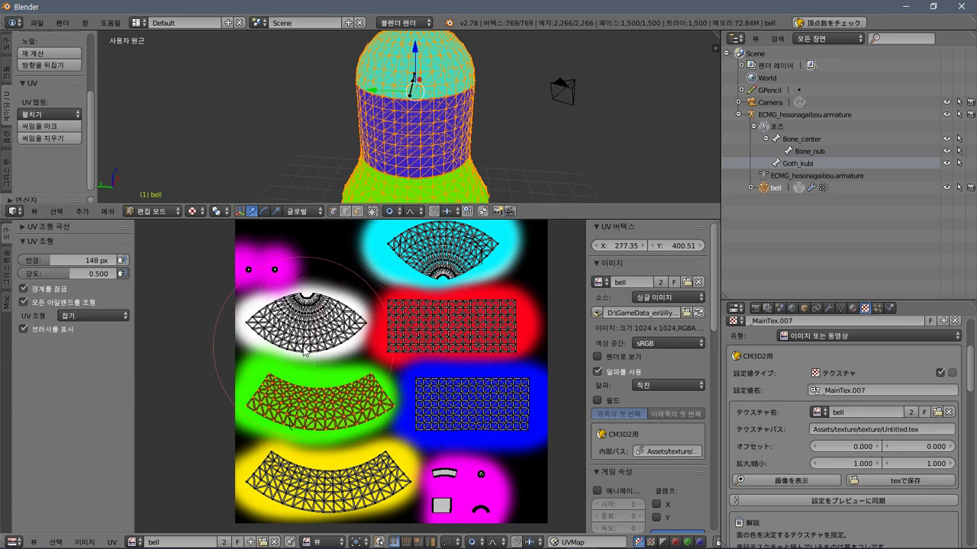
left_click(335, 367)
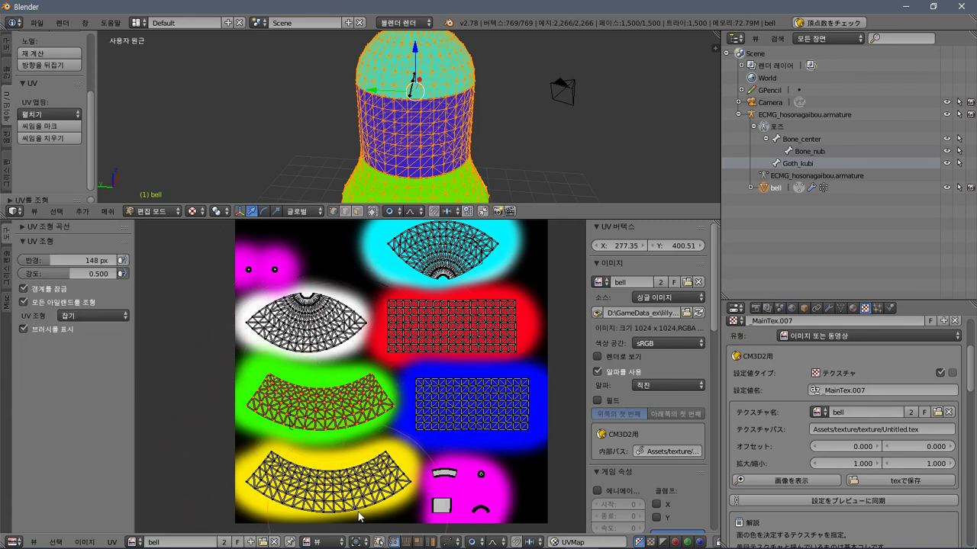
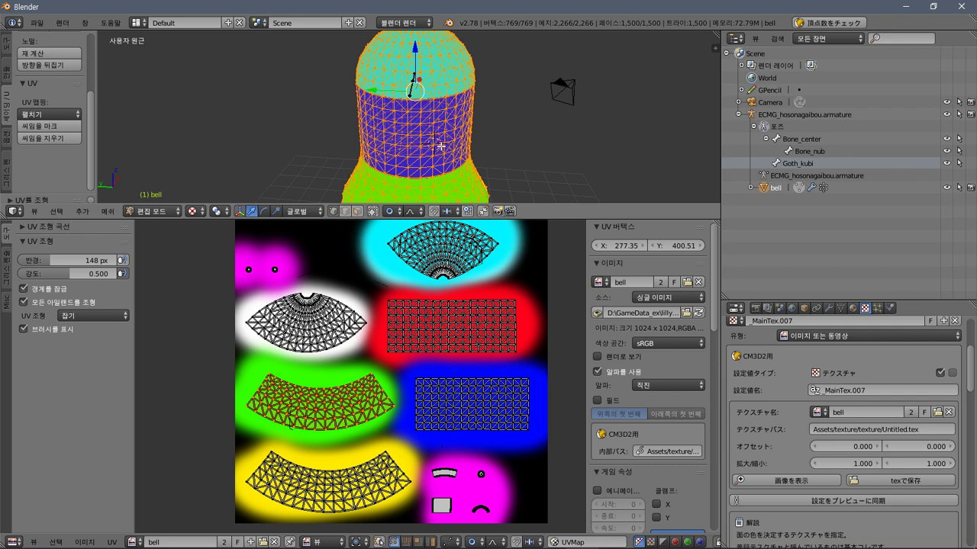
key("a")
key("a")
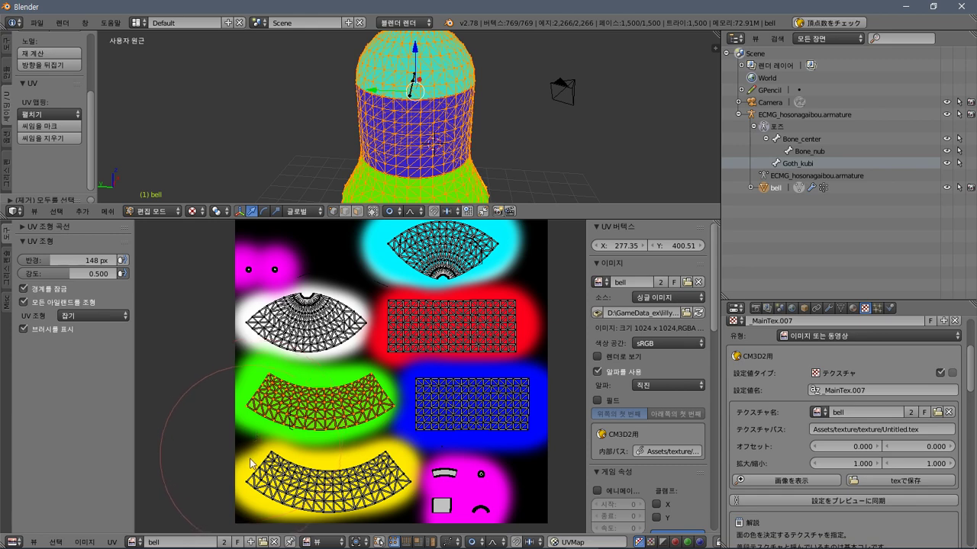
key("a")
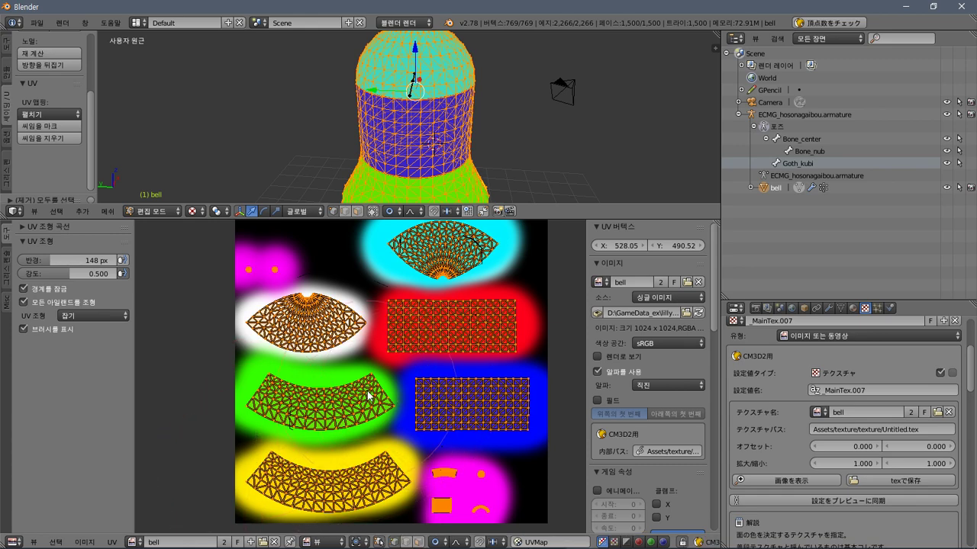
Try the UV editor's Paint mode over the bell texture and switch back to View mode.
left_click(437, 542)
left_click(450, 514)
right_click(389, 503)
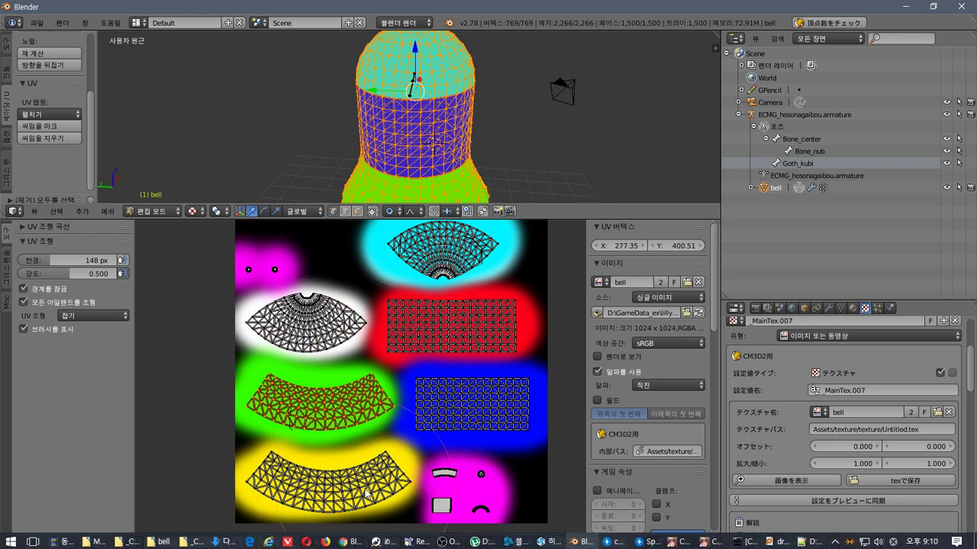
left_click(313, 542)
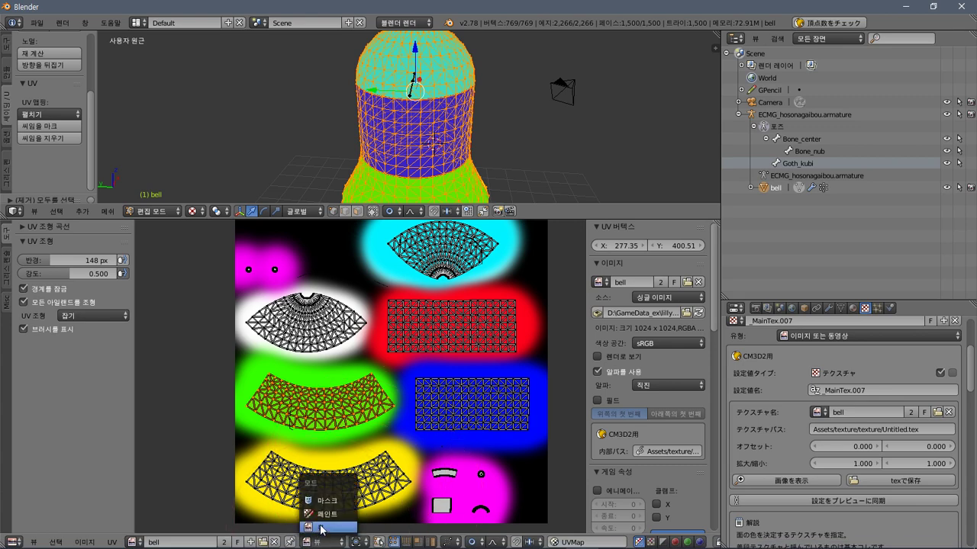
left_click(323, 519)
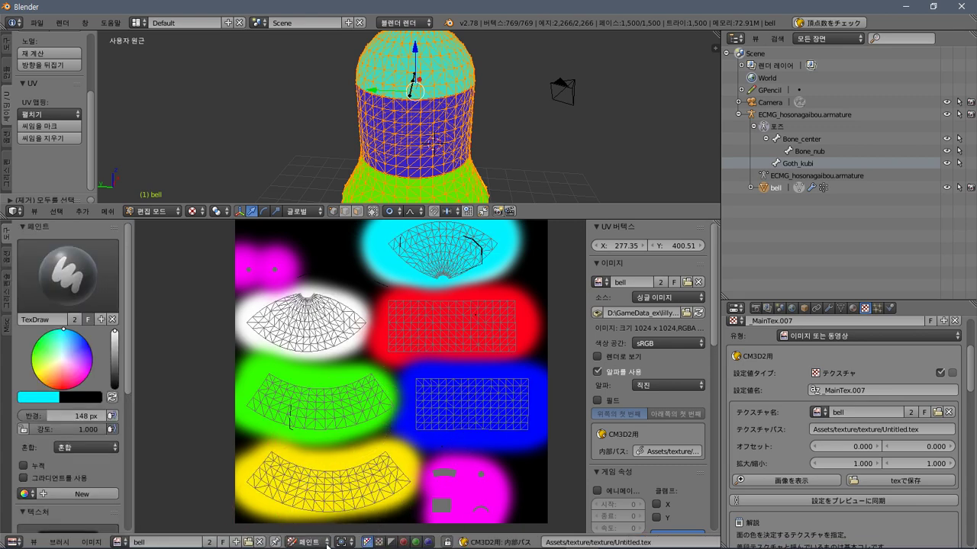
left_click(309, 542)
left_click(312, 526)
Try another pivot point option in the UV editor and set it back to Bounding Box Center.
left_click(355, 542)
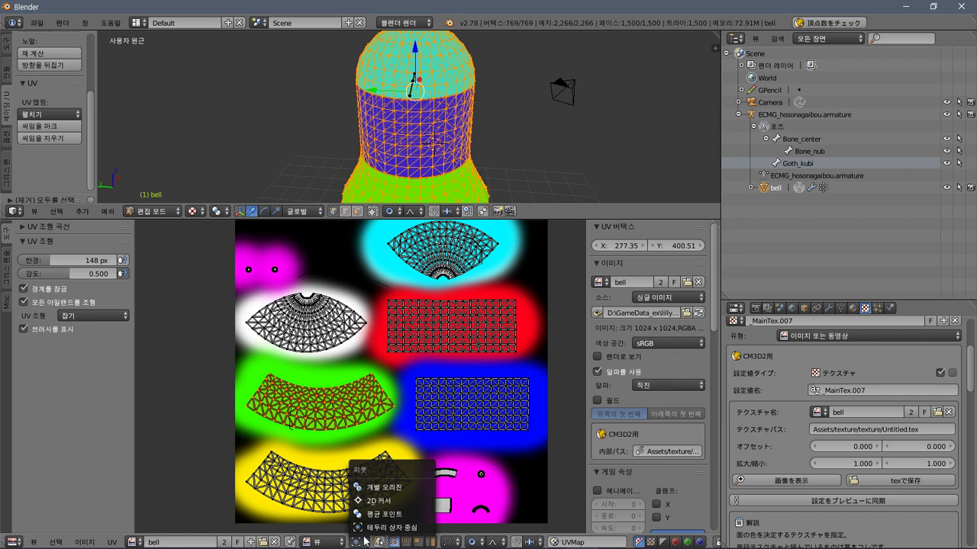
left_click(378, 513)
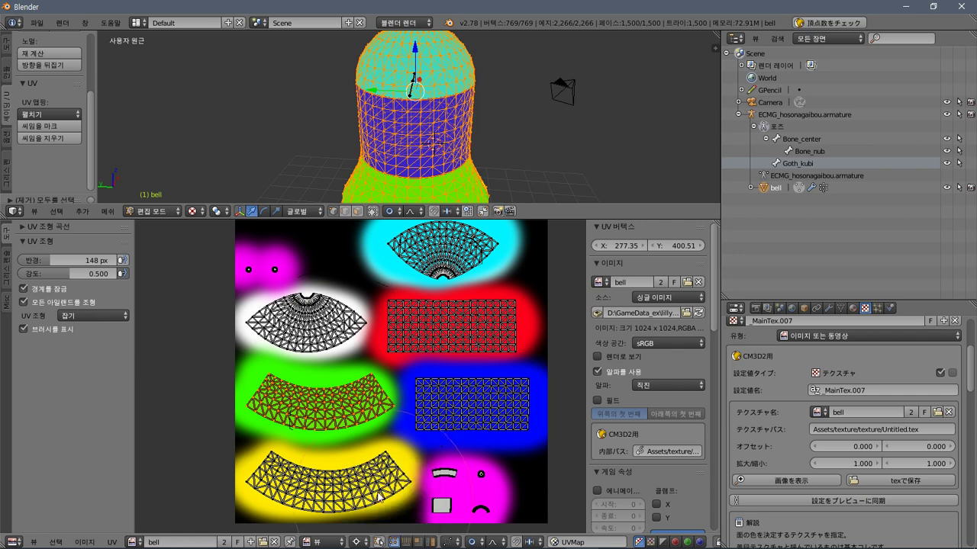
left_click(355, 542)
left_click(382, 528)
left_click(366, 328)
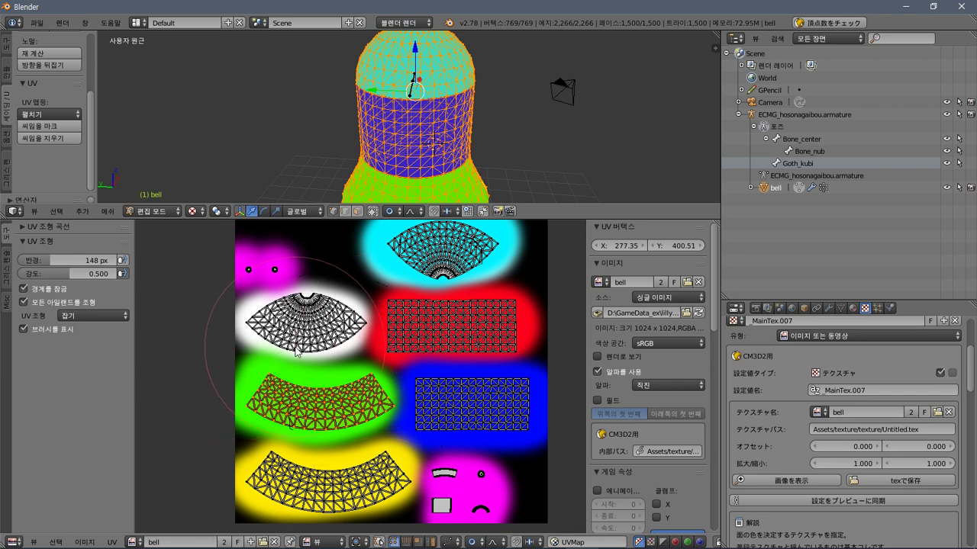
Show the UV editor's Grease Pencil tools, then turn off UV Sculpt and bring up the Transform tools.
left_click(9, 264)
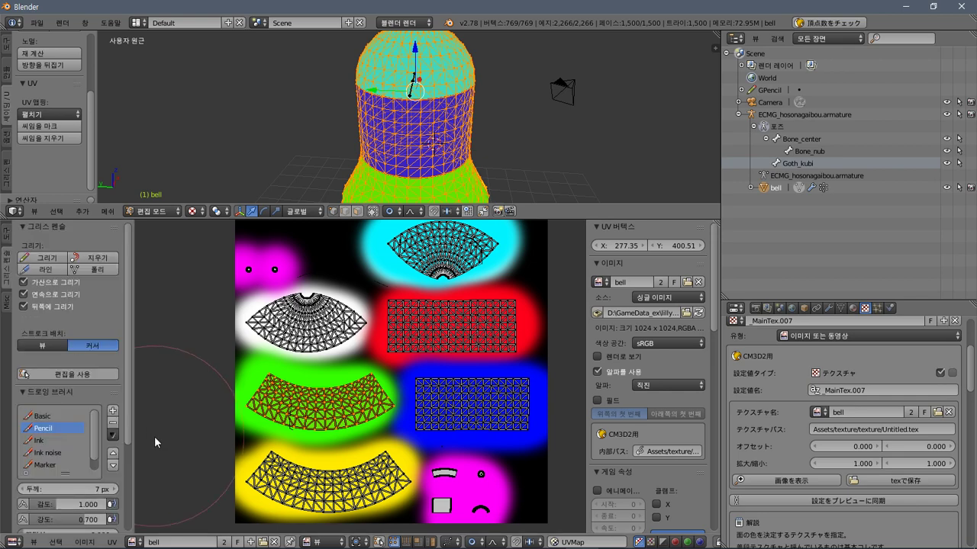
left_click(116, 540)
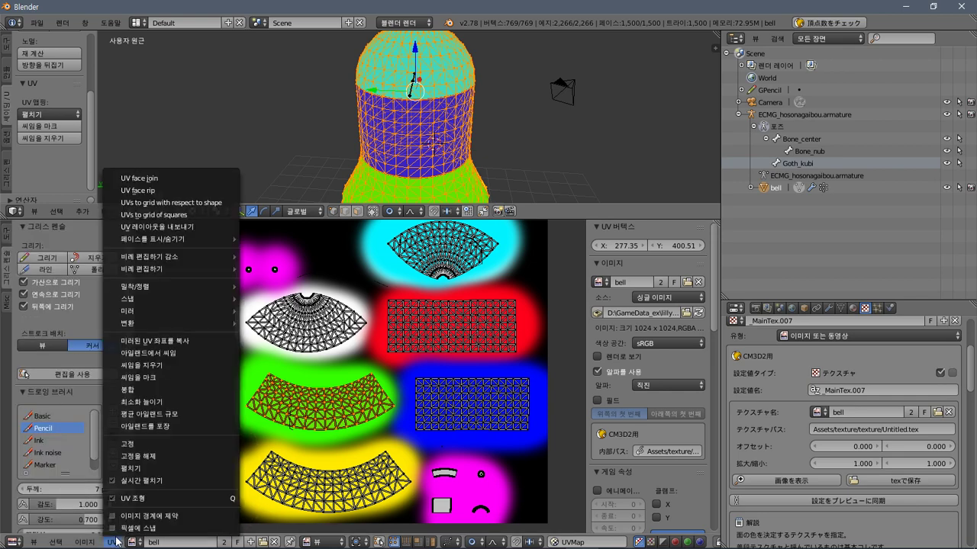
left_click(122, 502)
left_click(9, 237)
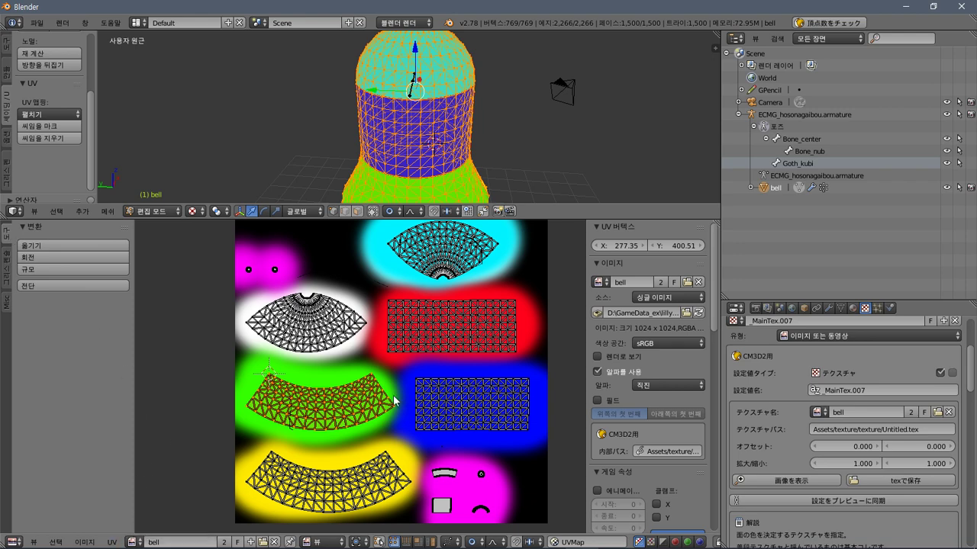
Select all UV islands, try Stitch on them to preview the joined edges, and cancel it.
key("a")
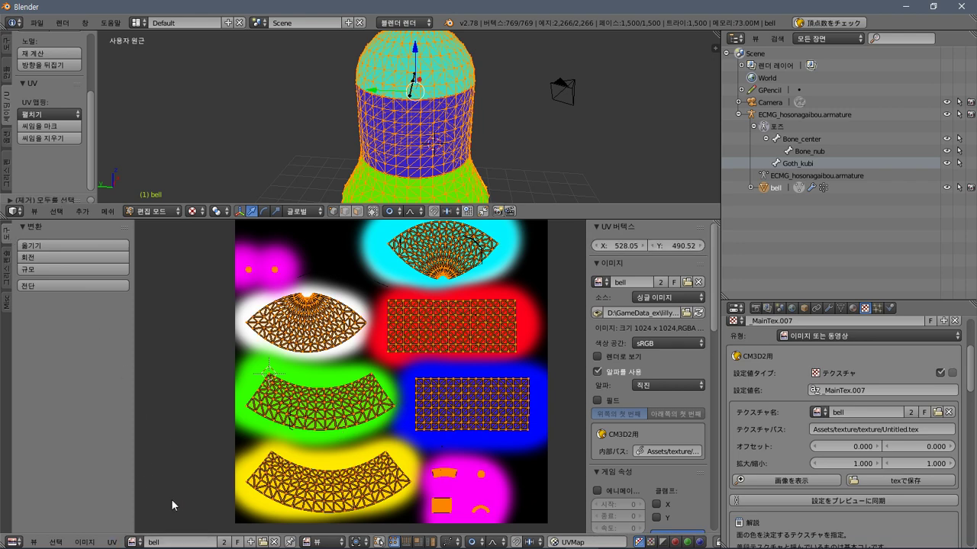
left_click(110, 542)
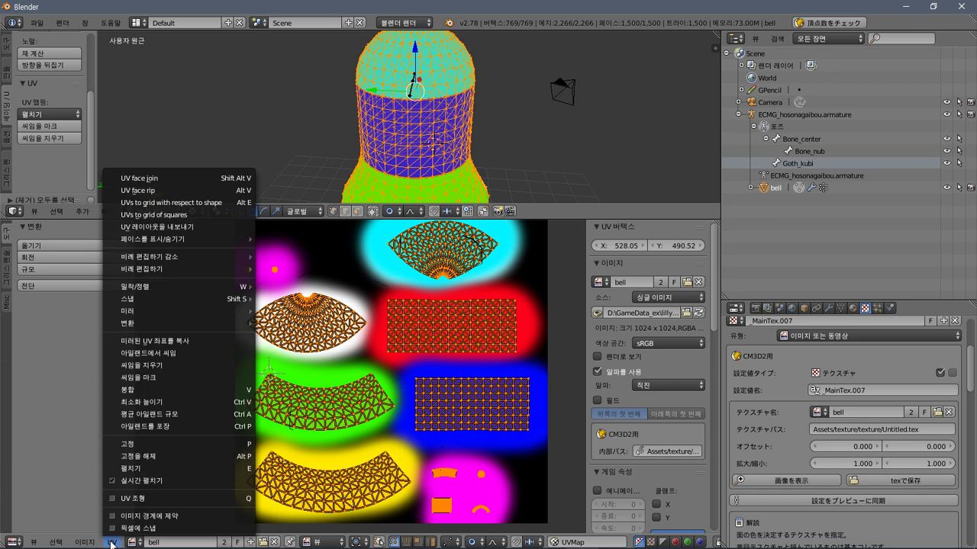
left_click(162, 393)
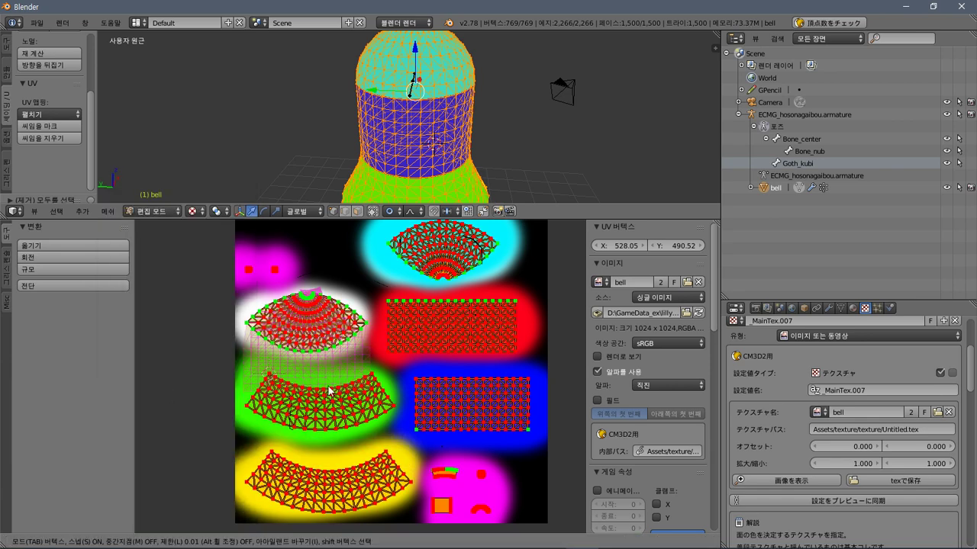
scroll(330, 391, "up", 1)
scroll(329, 390, "down", 1)
key("Escape")
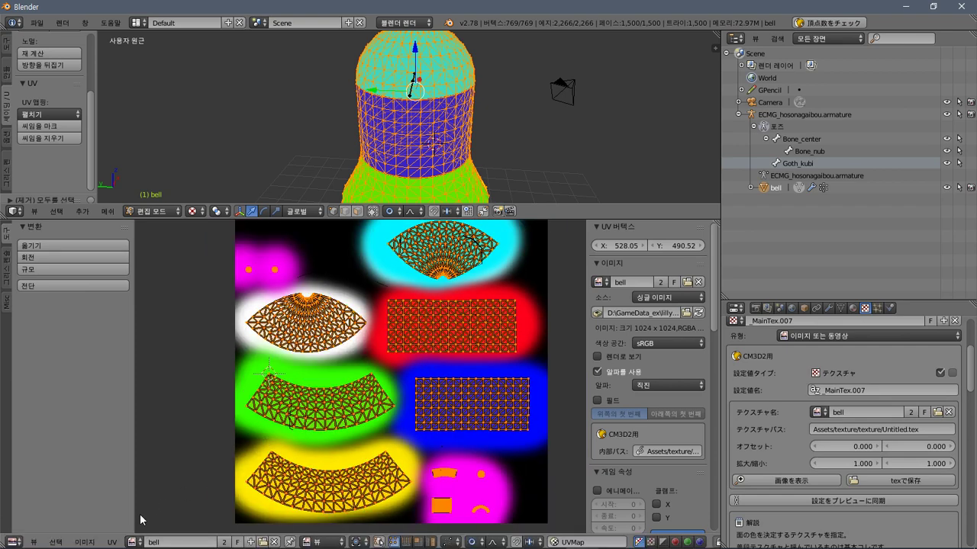
Try Mark Seam on the selected UV islands and undo it.
left_click(112, 542)
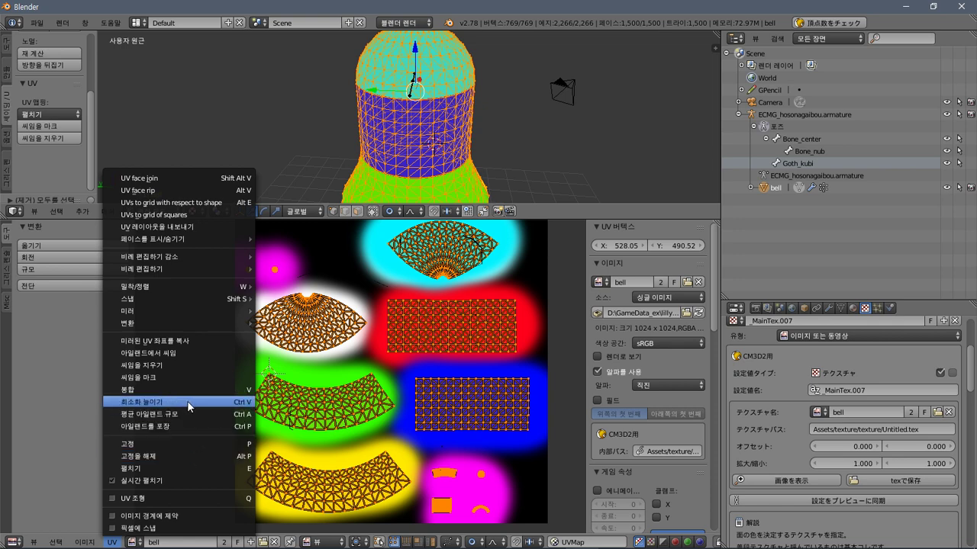
left_click(172, 377)
key("ctrl+z")
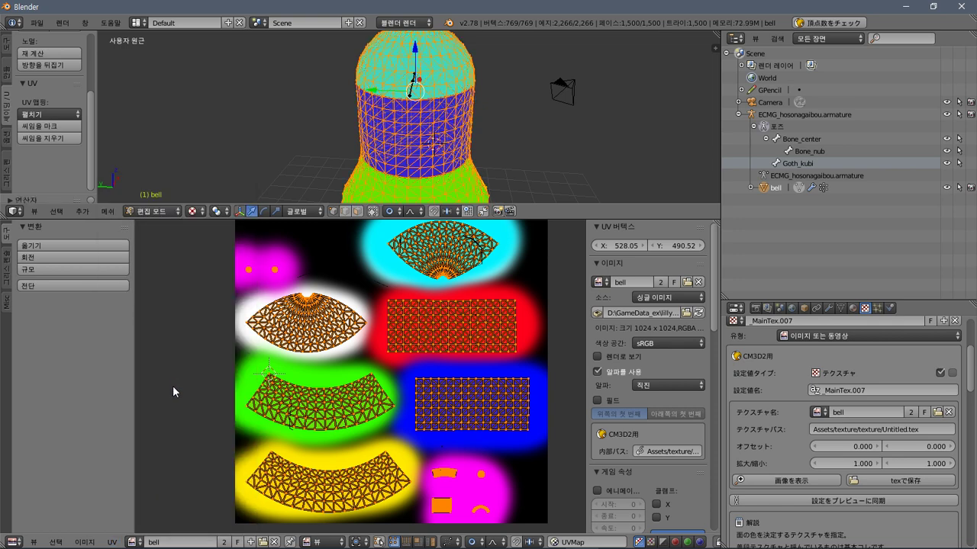
left_click(113, 543)
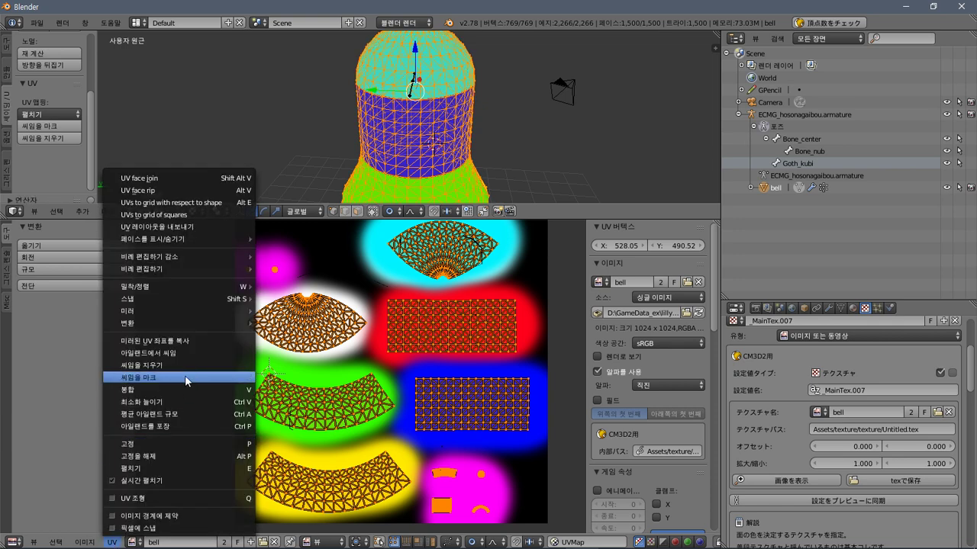
left_click(185, 378)
key("ctrl+z")
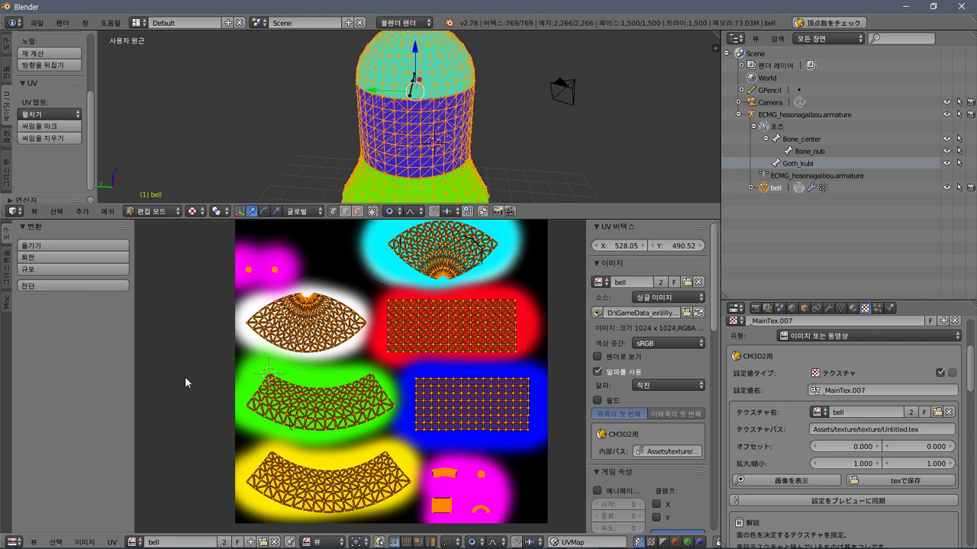
Try the Shear transform on all selected UV islands and cancel it.
left_click(112, 543)
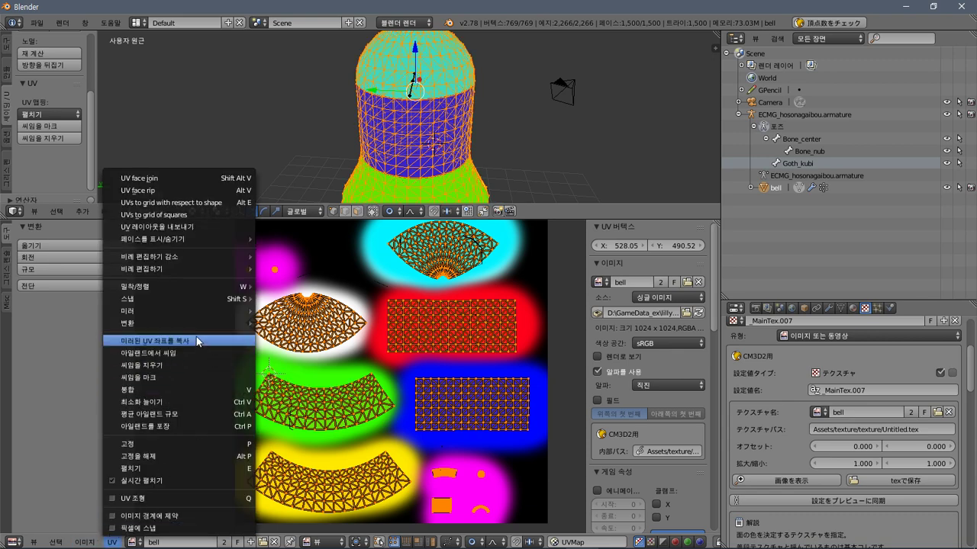
mouse_move(195, 326)
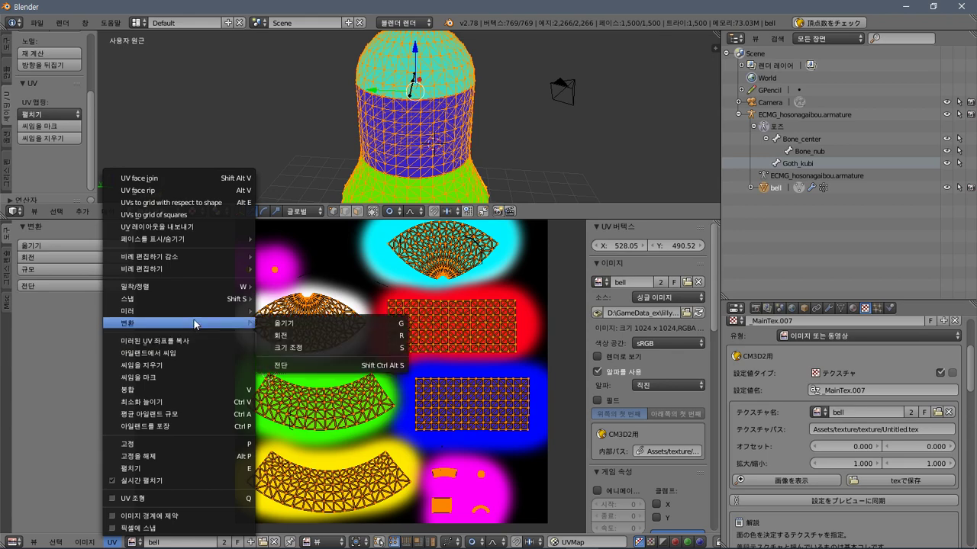
left_click(309, 365)
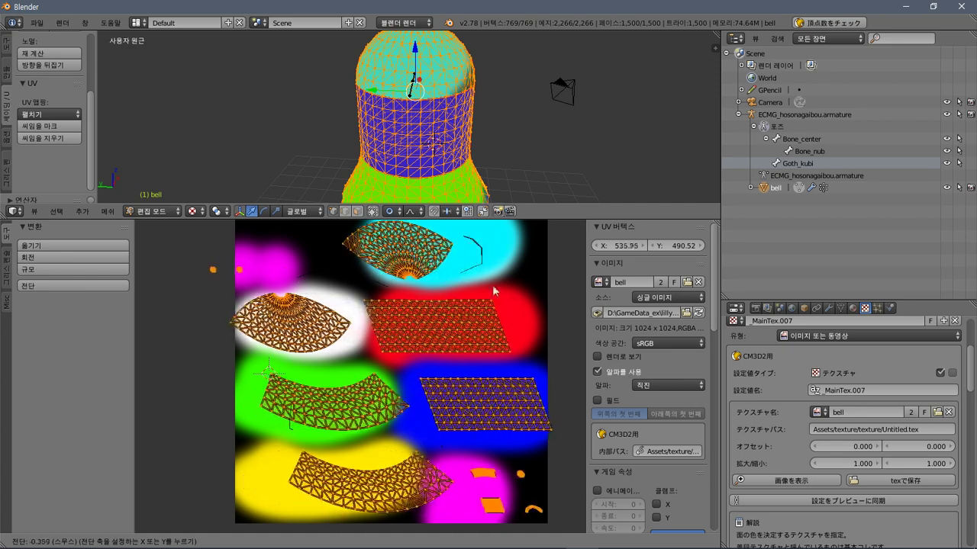
right_click(193, 430)
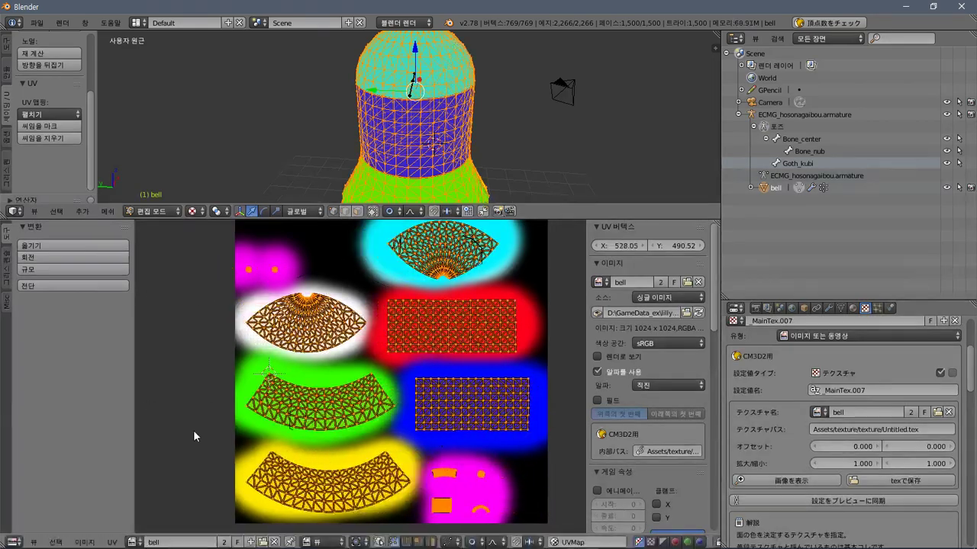
Enable Constrain to Image Bounds for the UV layout and deselect all UV islands.
left_click(112, 542)
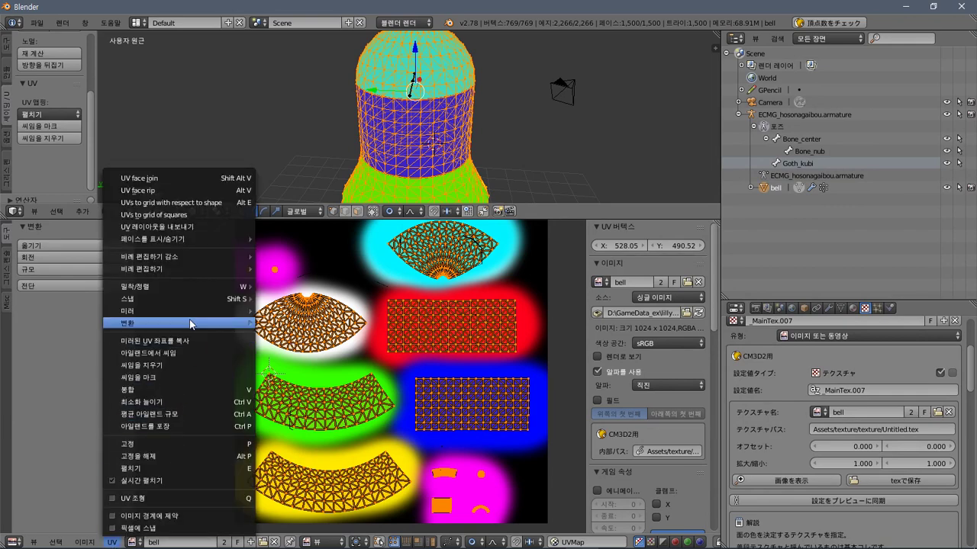
mouse_move(187, 295)
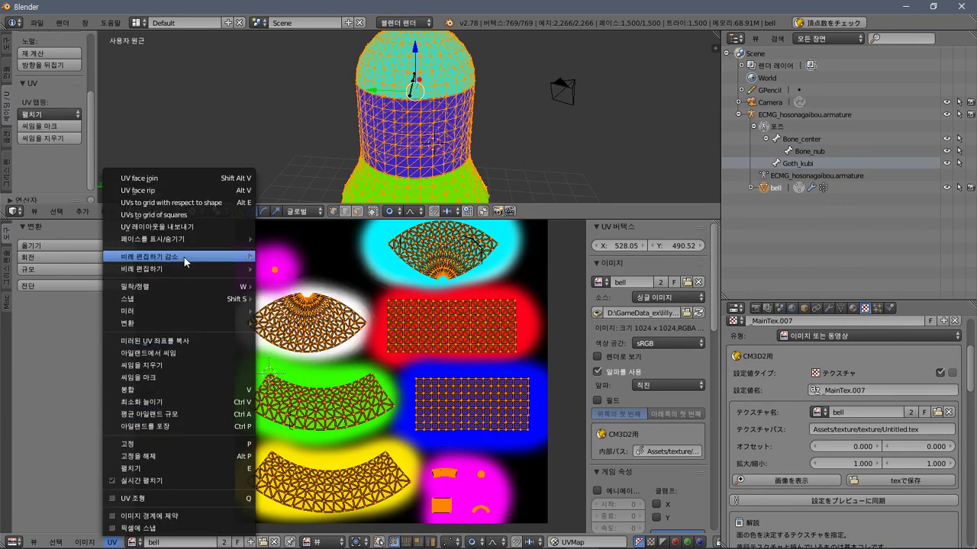
mouse_move(187, 257)
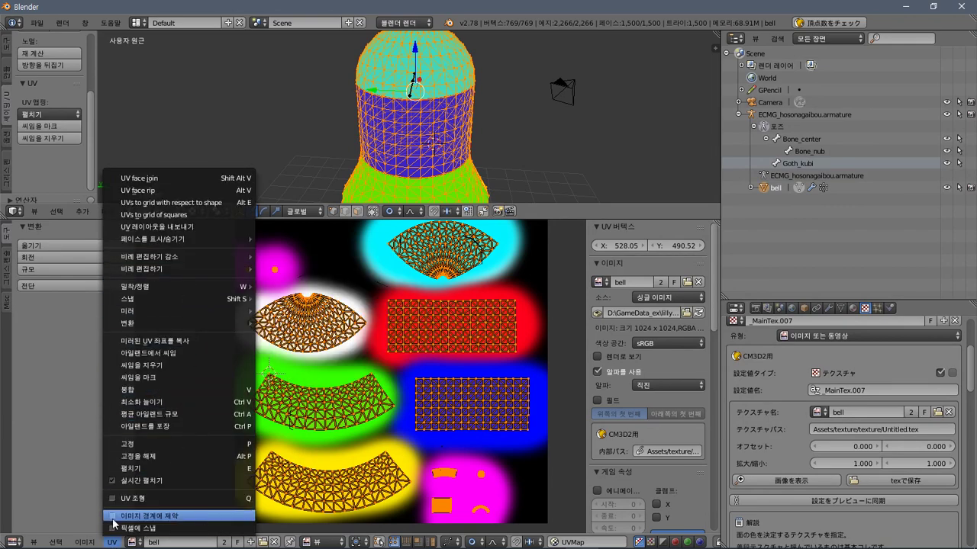
left_click(115, 517)
key("a")
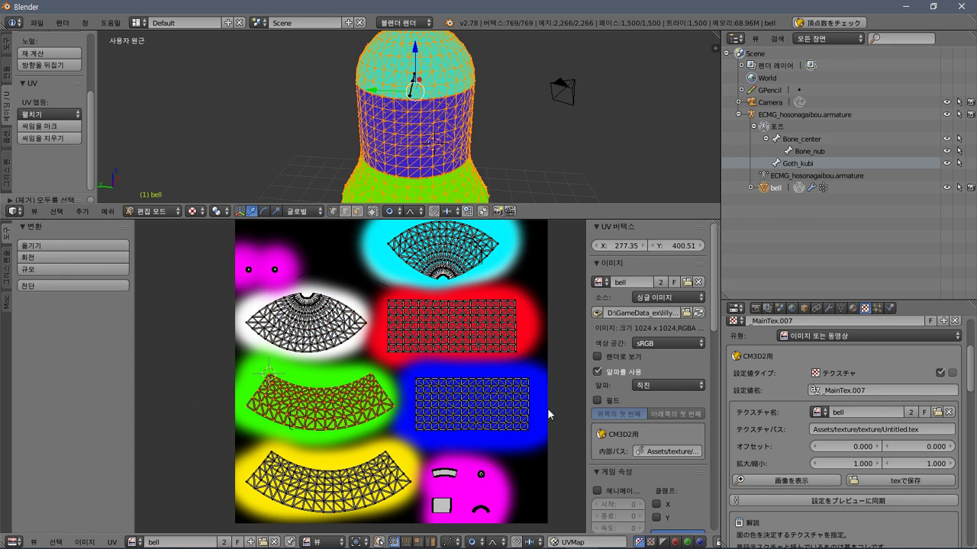
Switch to Chrome, review the brick wall images and the end of the UV mapping tutorial, and close its page.
key("alt+Tab")
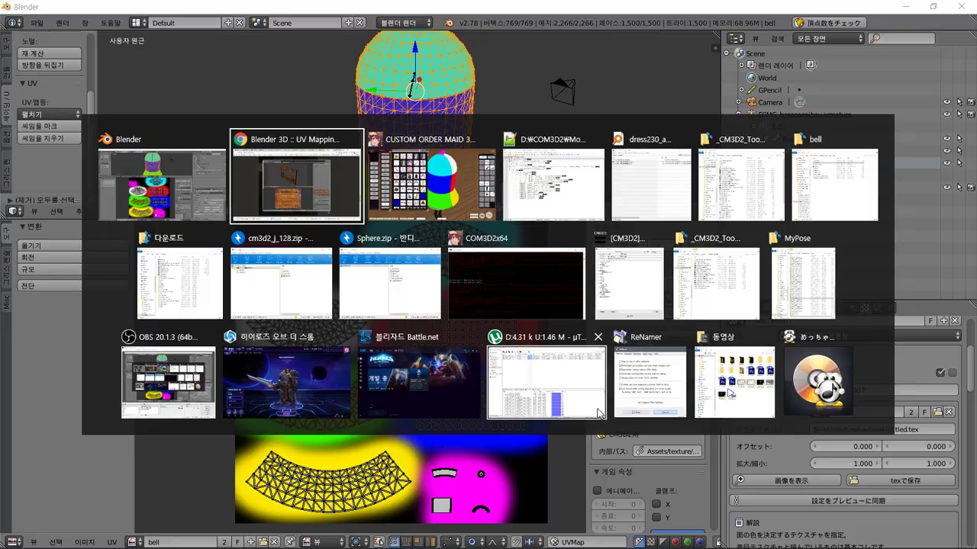
scroll(593, 402, "down", 2)
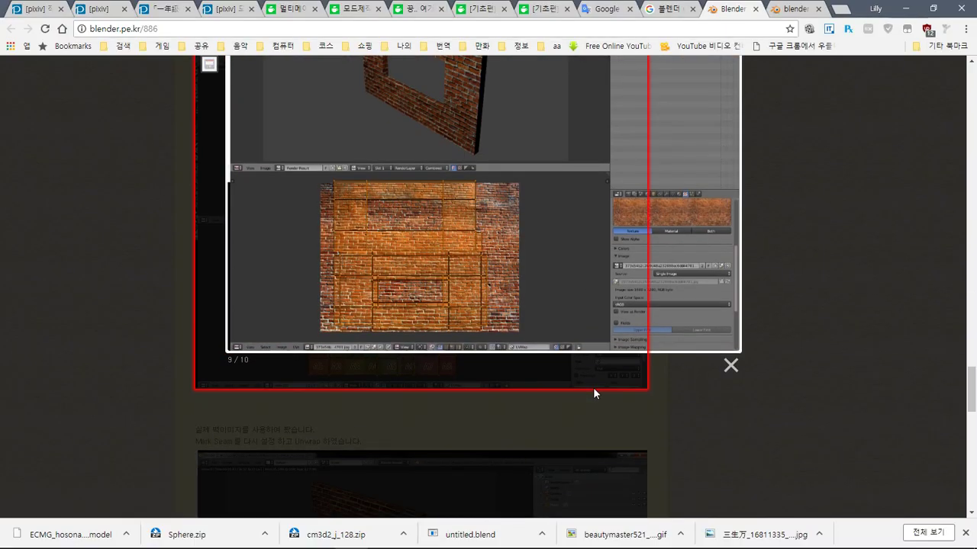
scroll(593, 387, "up", 3)
left_click(593, 386)
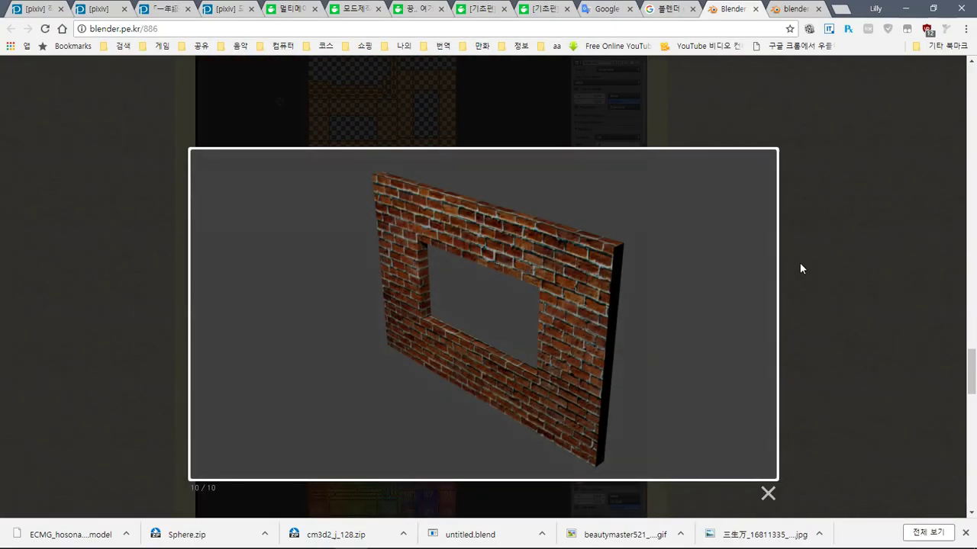
left_click(800, 269)
scroll(809, 268, "down", 5)
left_click_drag(973, 416, 974, 463)
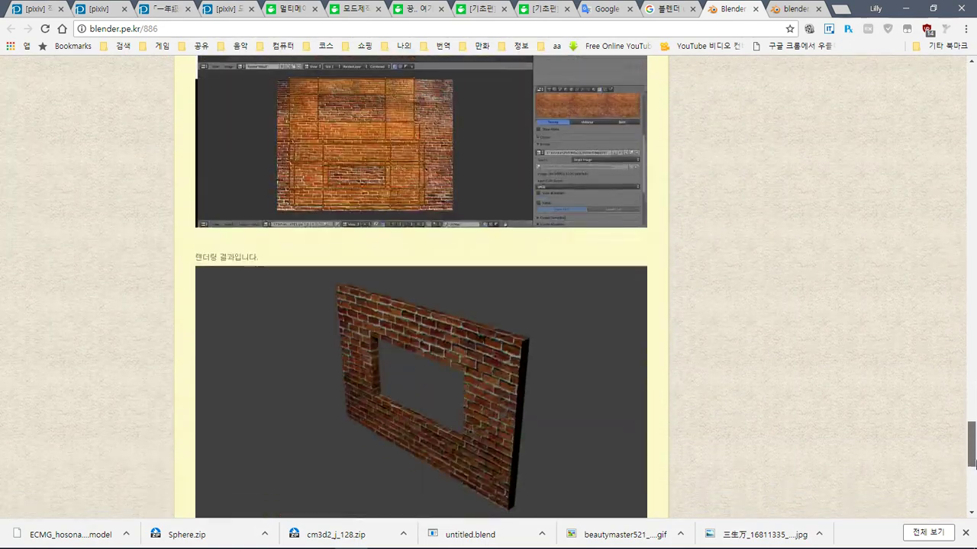
scroll(974, 463, "down", 5)
key("ctrl+w")
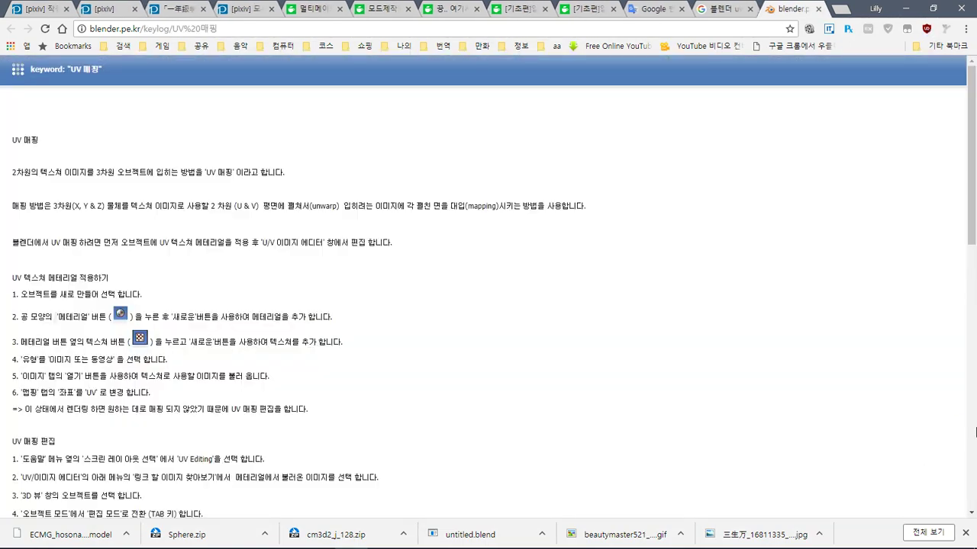
Read the UV mapping keyword page's editing steps and its character example, then switch back to Blender.
scroll(975, 432, "down", 5)
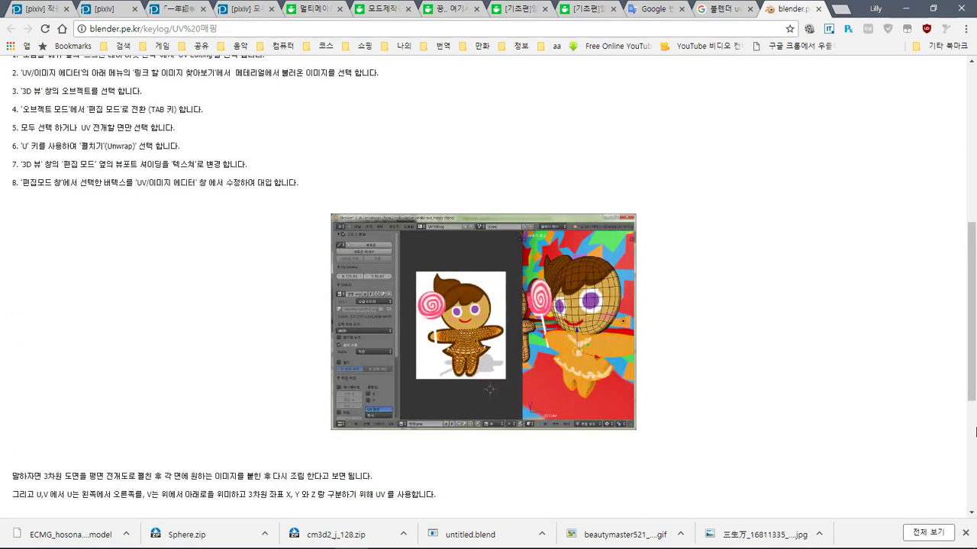
scroll(975, 431, "down", 1)
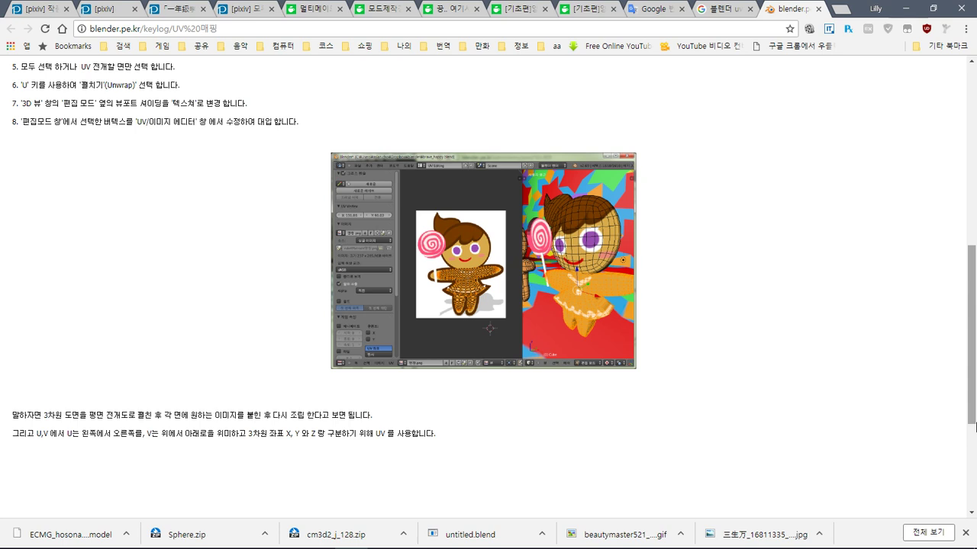
scroll(833, 397, "down", 2)
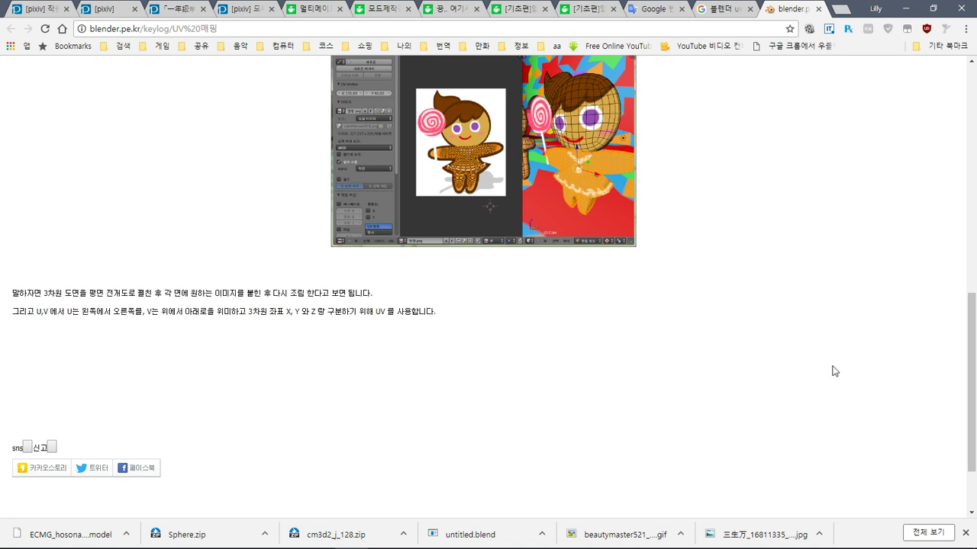
scroll(835, 370, "up", 1)
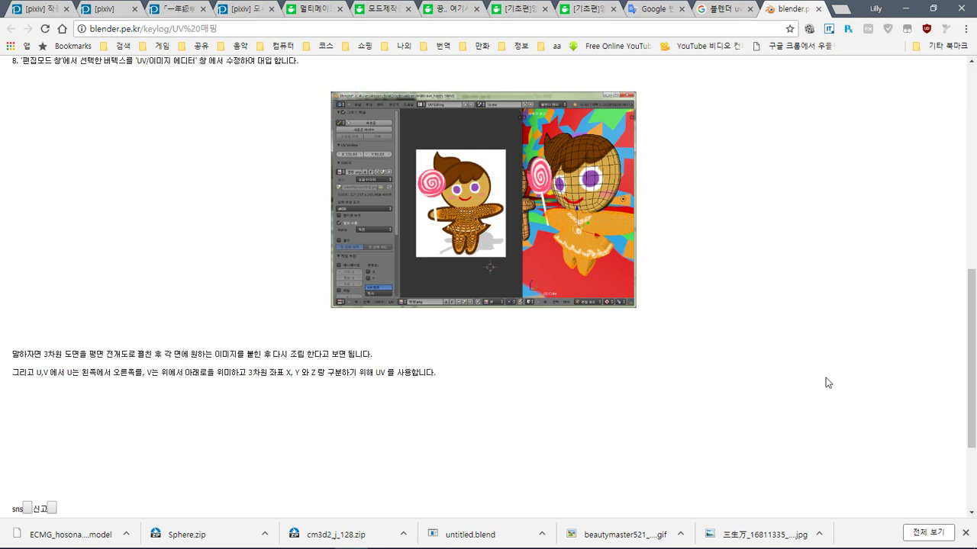
key("alt+Tab")
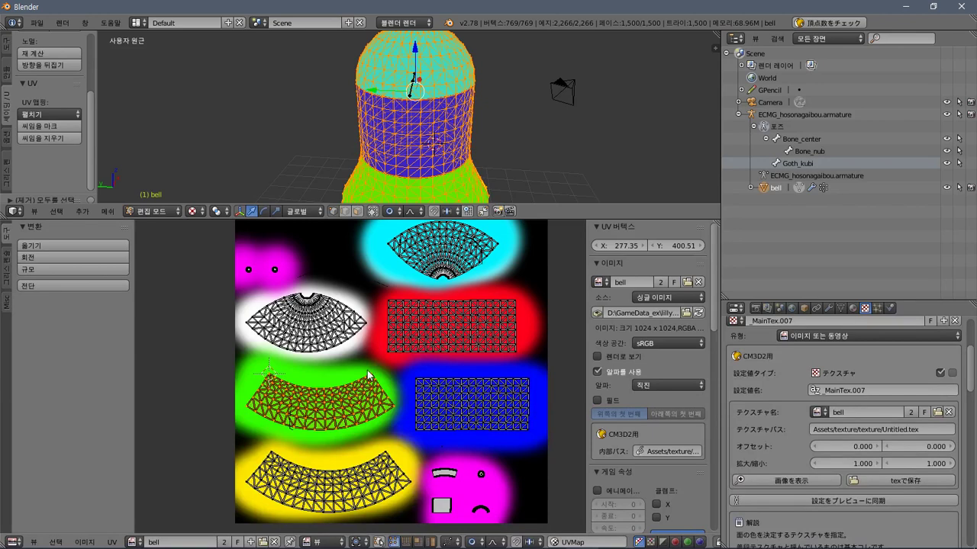
Try the Stitch operation twice on the selected green UV island, cancelling each preview.
key("v")
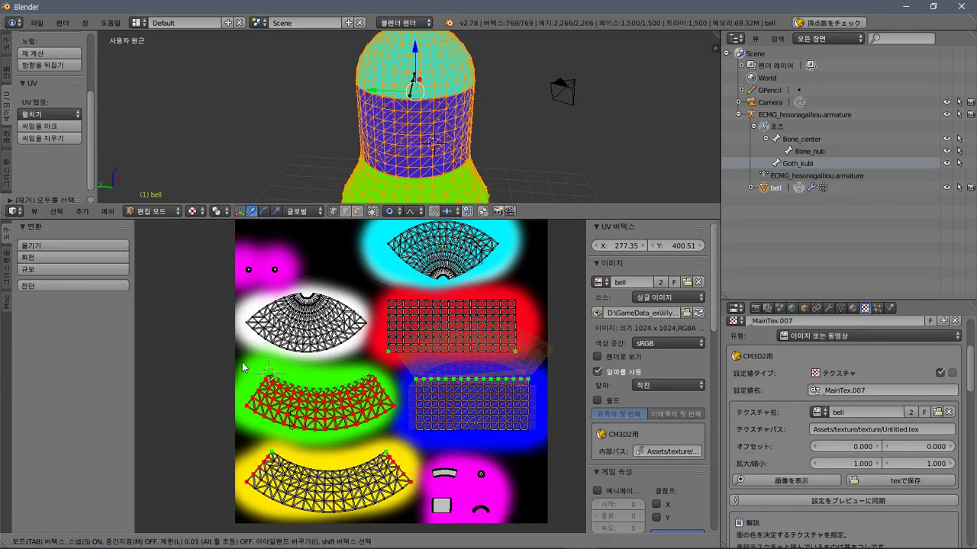
key("Escape")
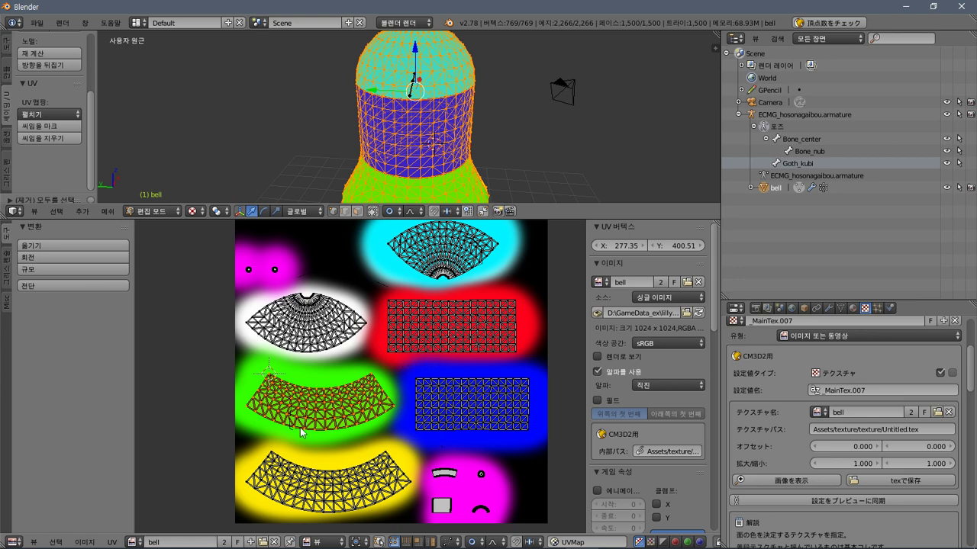
key("v")
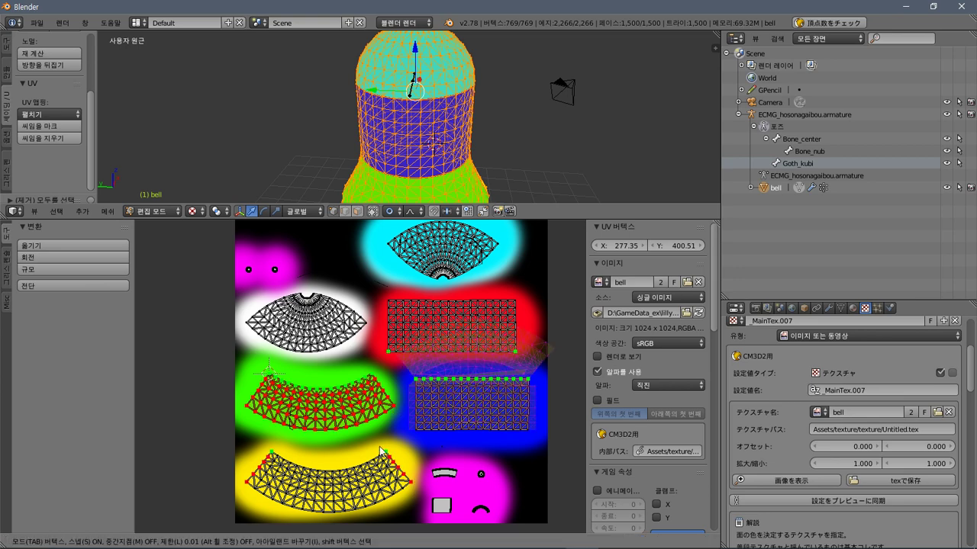
key("Escape")
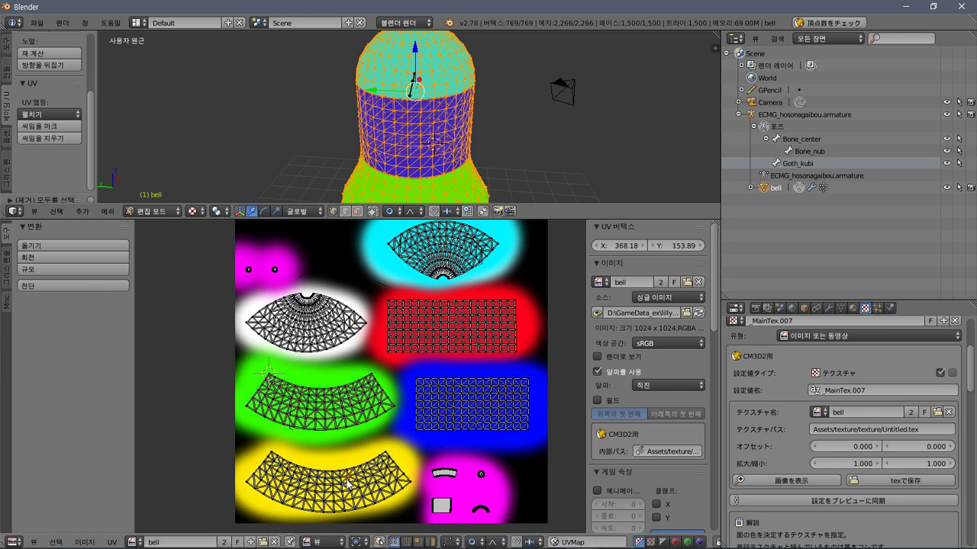
Select the whole yellow UV island, preview Stitch on it, and cancel.
key("l")
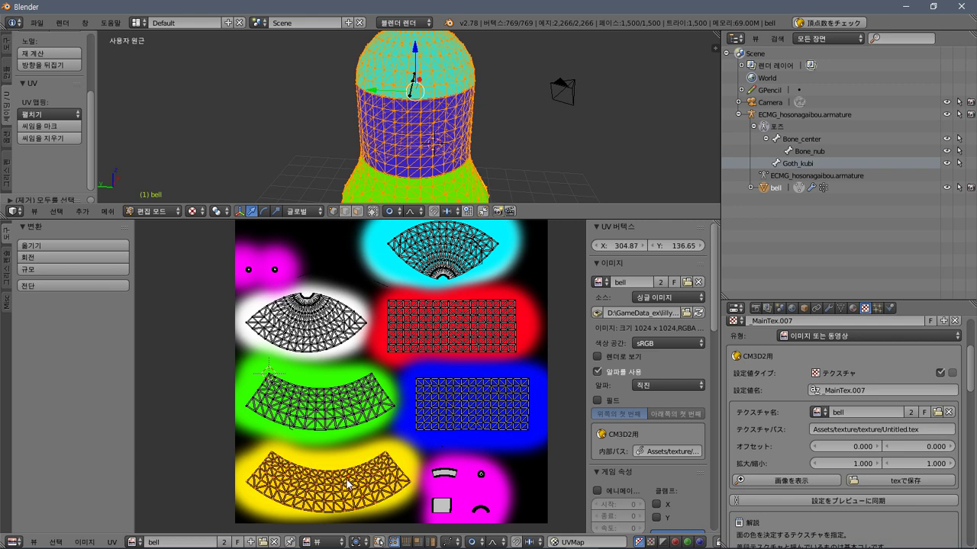
key("v")
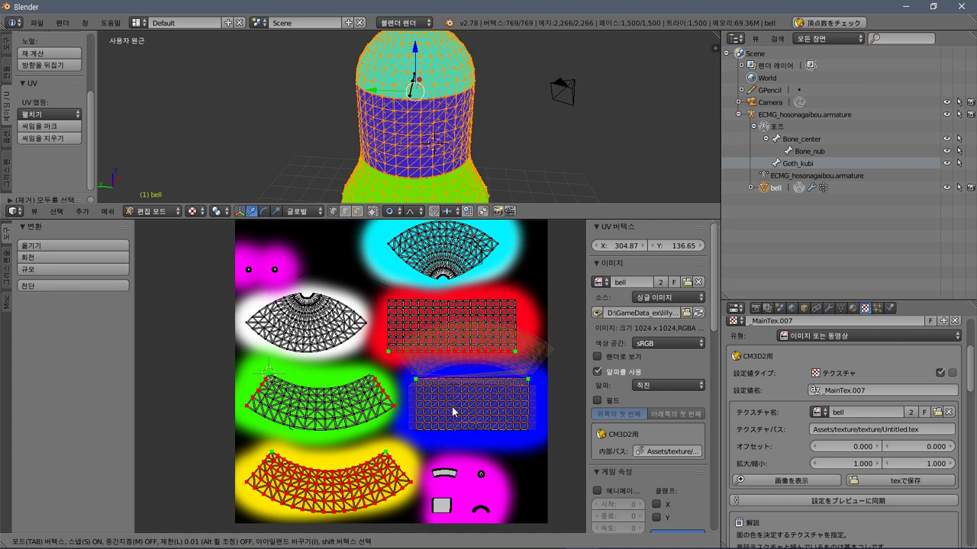
key("Escape")
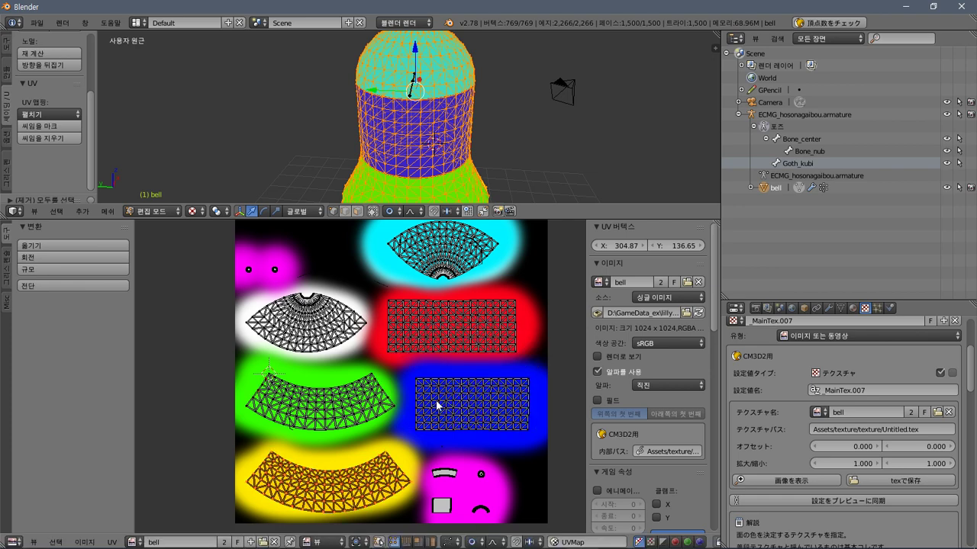
Switch to Chrome, close the UV mapping keyword page, and open the Daum blog result on UV unwrap and image mapping in a new tab.
key("alt+Tab")
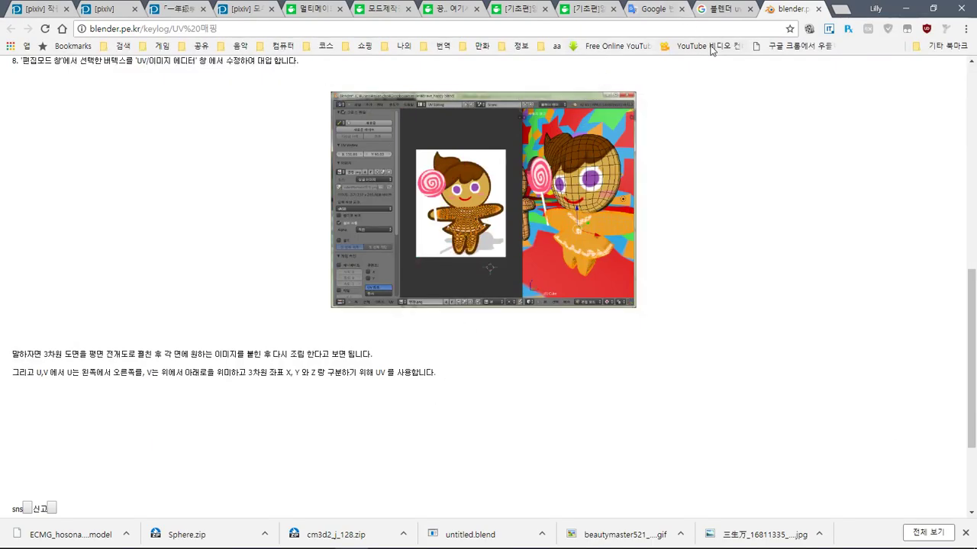
key("alt+Left")
scroll(534, 343, "down", 4)
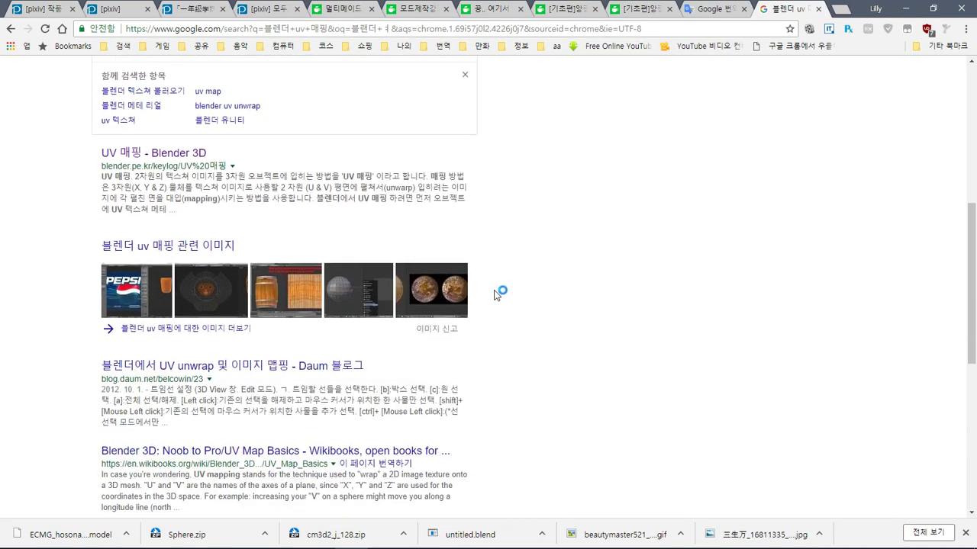
scroll(494, 294, "down", 2)
middle_click(270, 216)
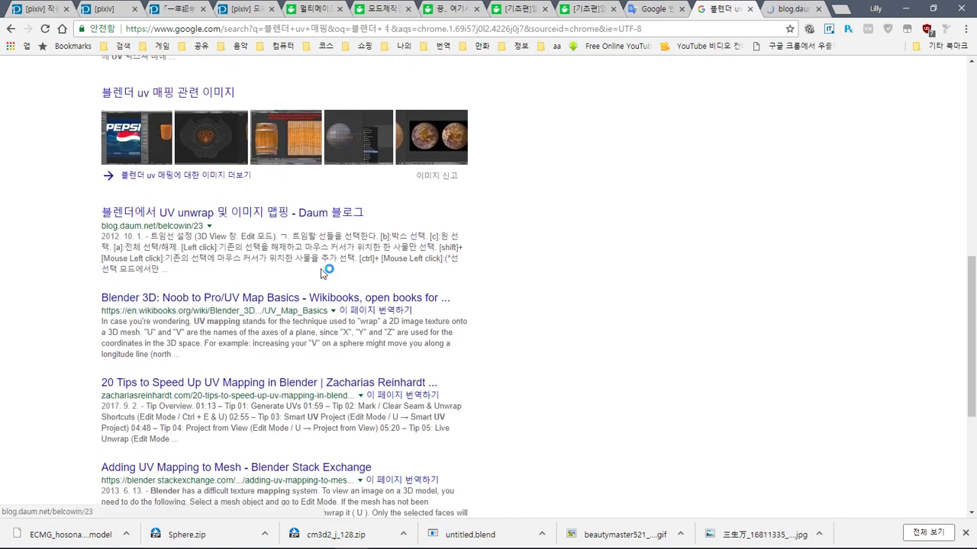
scroll(320, 273, "down", 3)
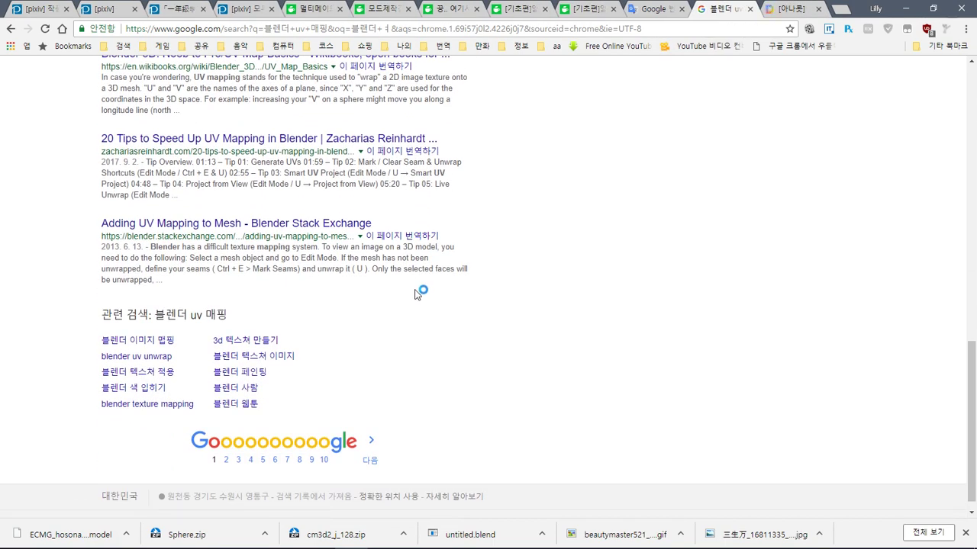
Follow the related search "블렌더 이미지 맵핑" and open the horangi.tistory.com and Naver blog texturing results in new tabs.
left_click(145, 340)
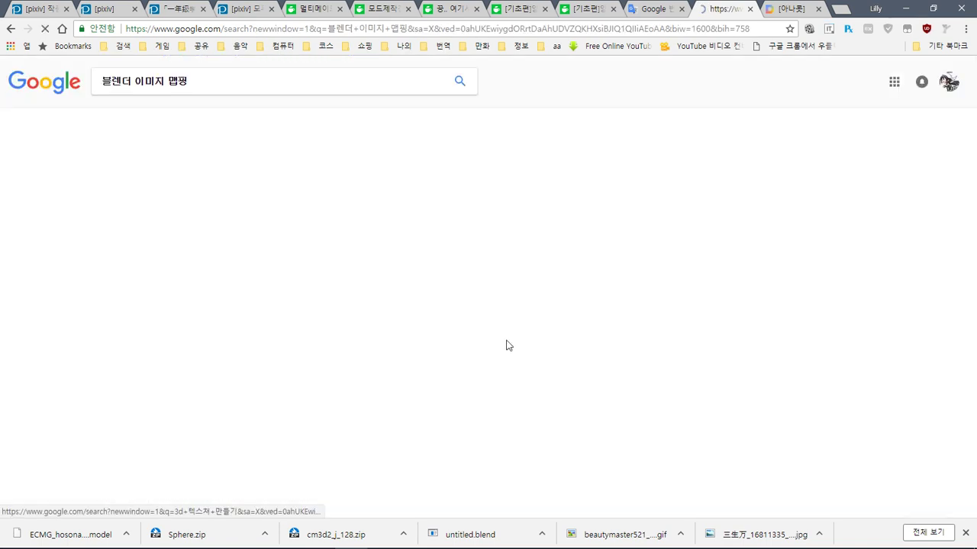
scroll(505, 341, "down", 2)
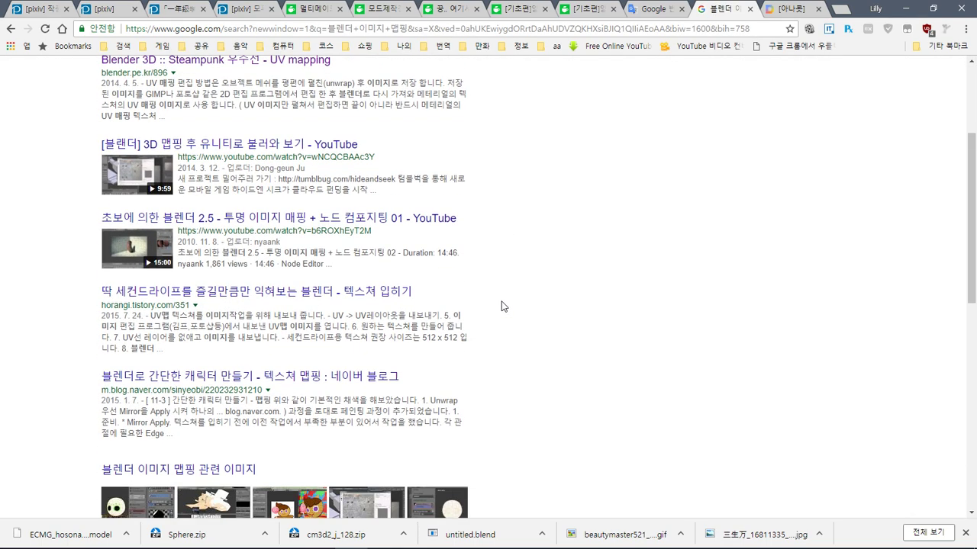
middle_click(372, 293)
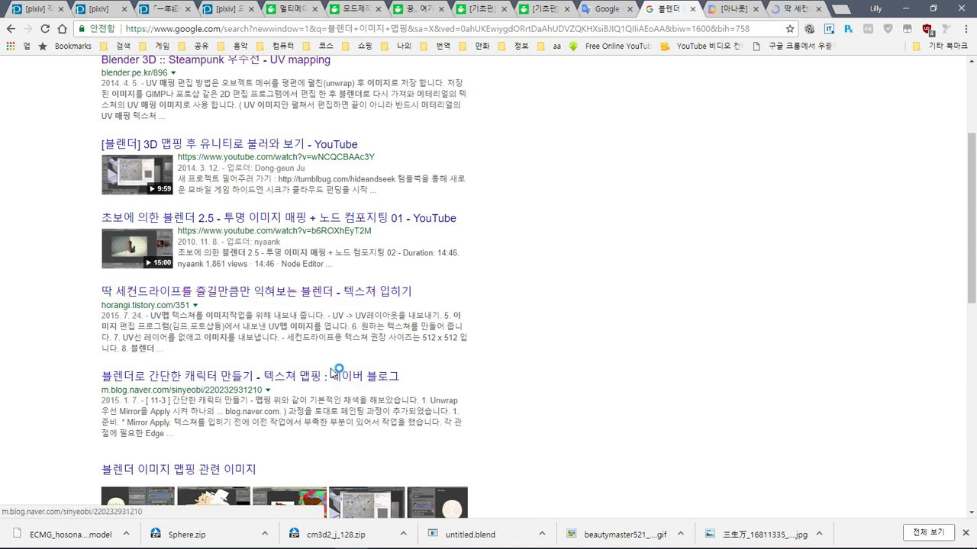
middle_click(340, 383)
Read the Daum blog's seam, UV mapping and texture setup instructions, then switch back to Blender.
key("ctrl+Tab")
left_click(974, 359)
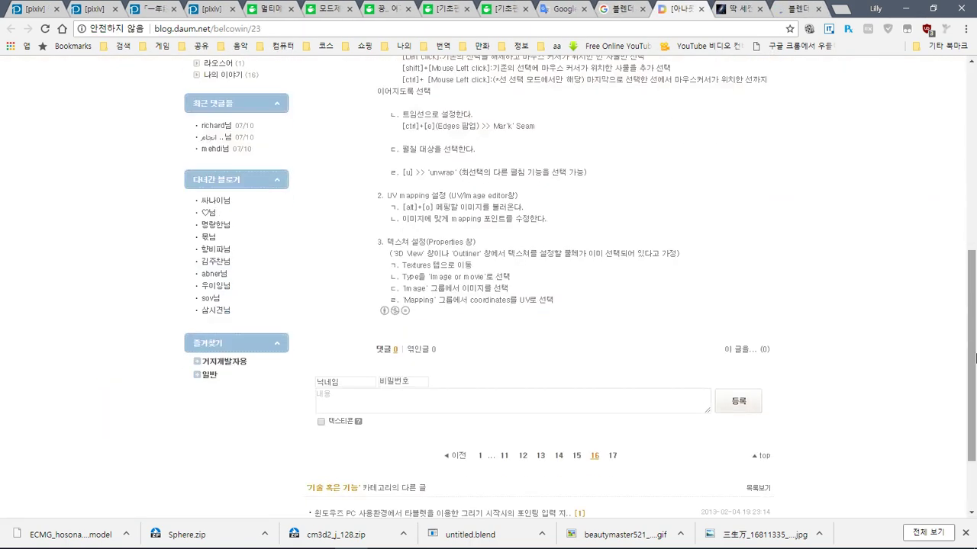
left_click_drag(973, 288, 973, 229)
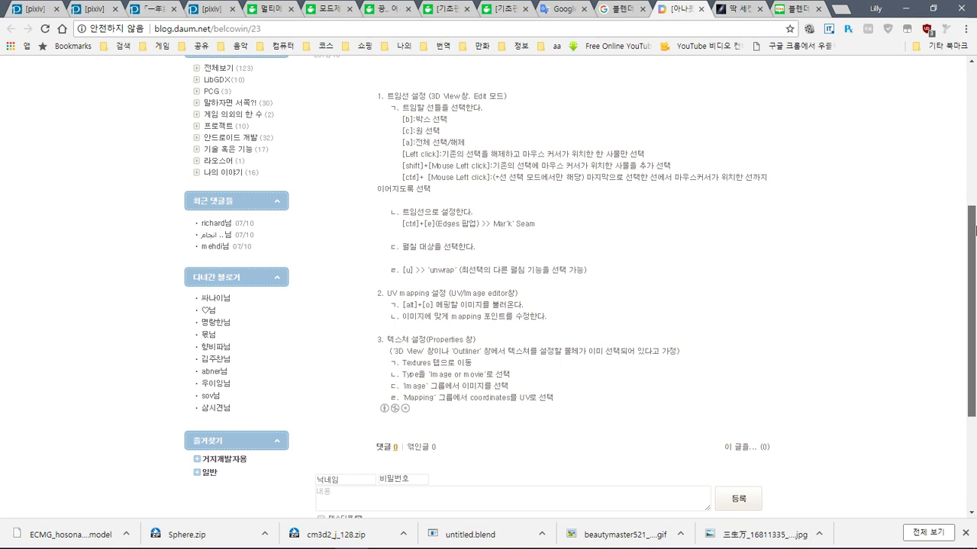
left_click_drag(974, 231, 974, 229)
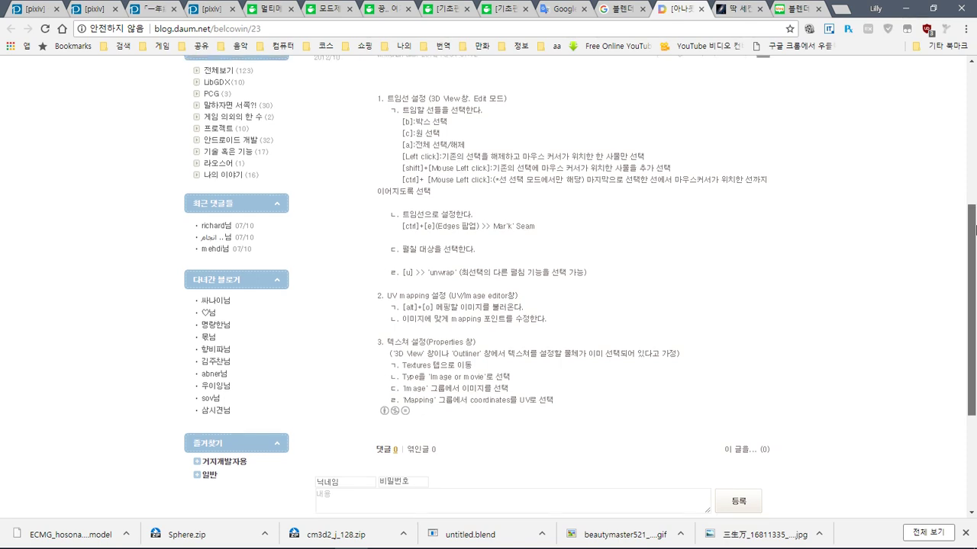
key("alt+Tab")
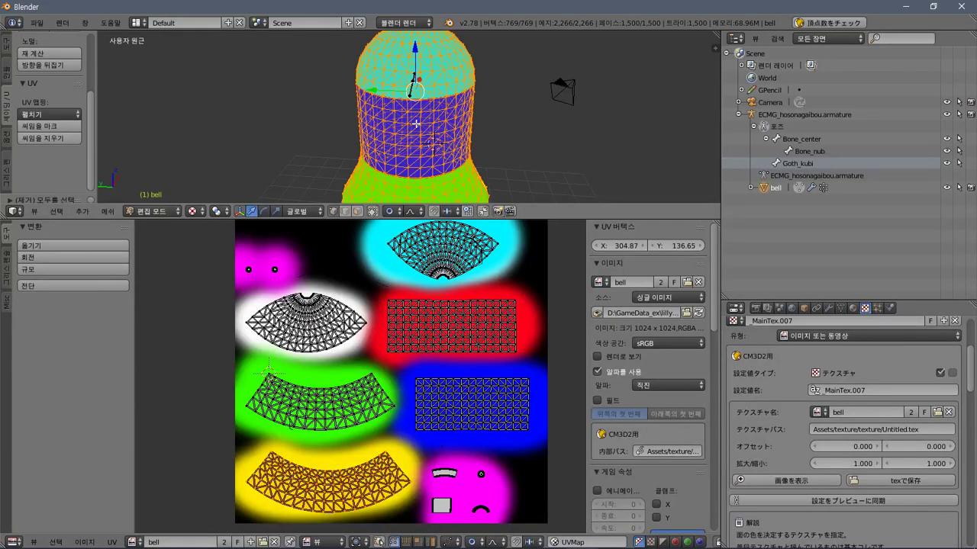
Try Cube Projection on the whole bell mesh, check the texture on the model, and undo it.
key("u")
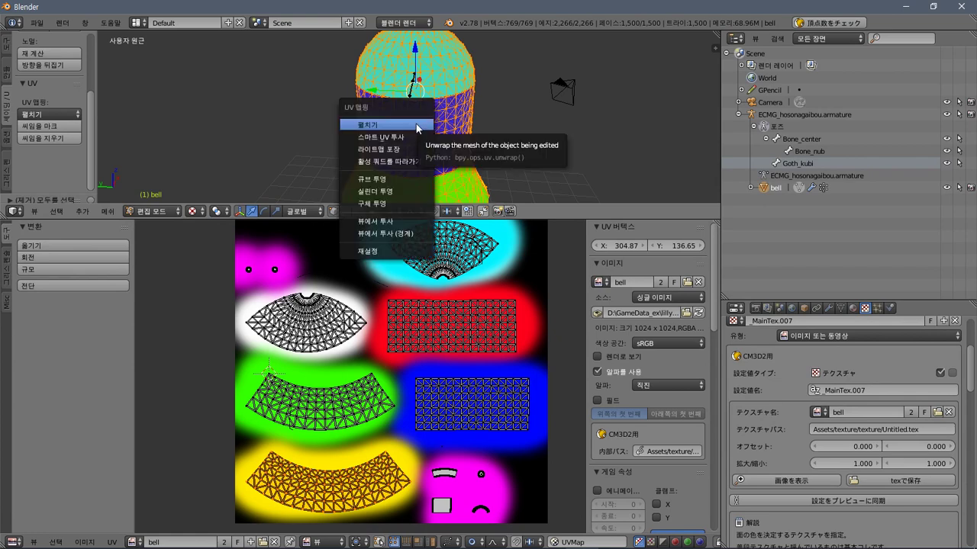
left_click(411, 178)
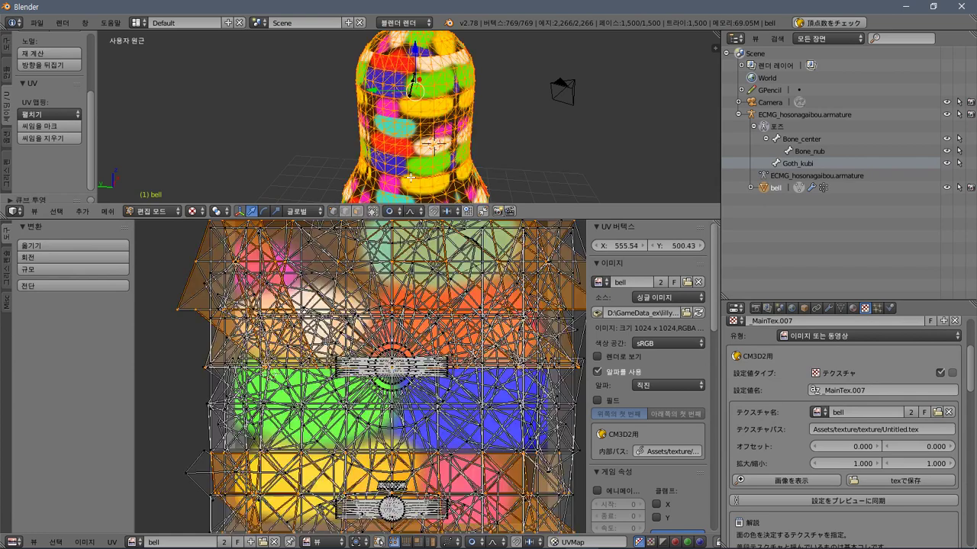
scroll(460, 133, "down", 2)
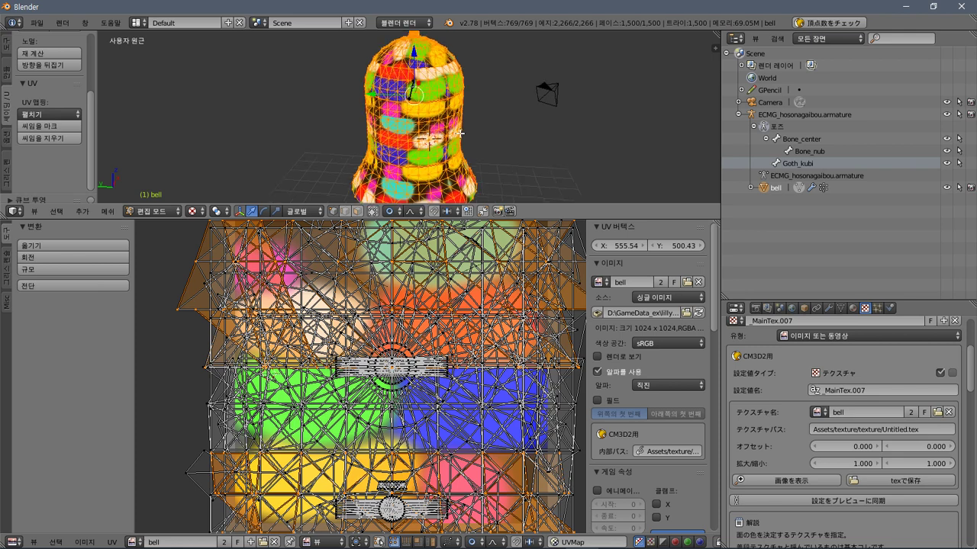
key("ctrl+z")
Unwrap the bell mesh with Cylinder Projection and inspect the result on the model and in the UV editor.
key("u")
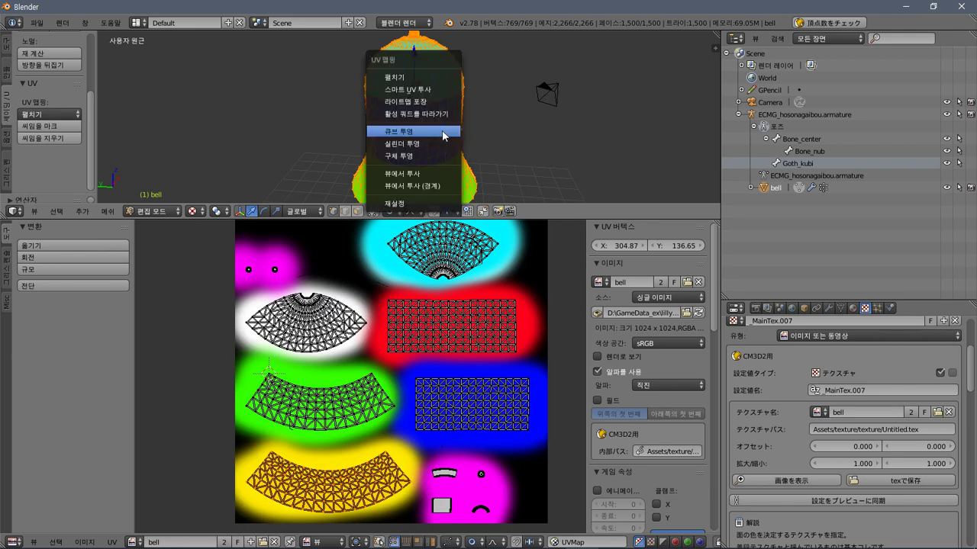
left_click(438, 145)
scroll(451, 231, "down", 2)
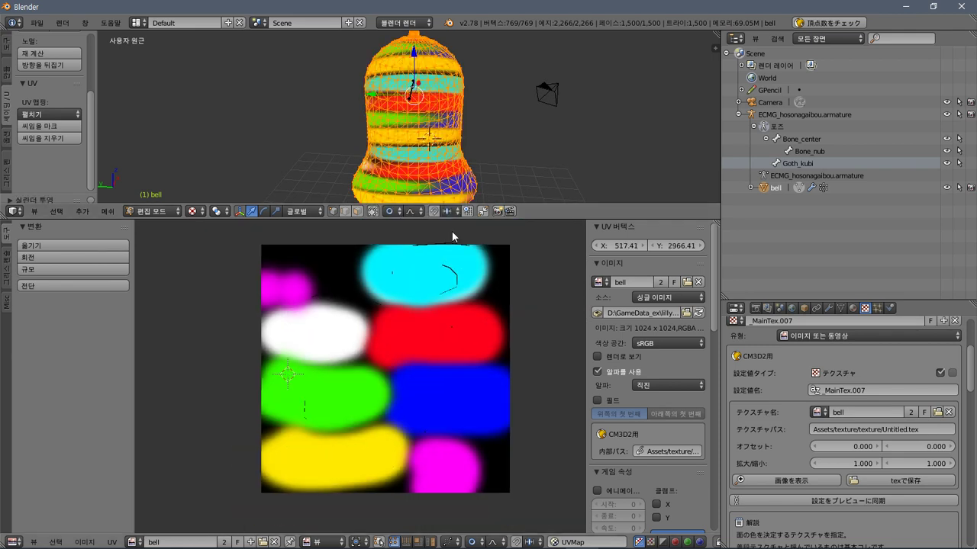
scroll(452, 231, "up", 4)
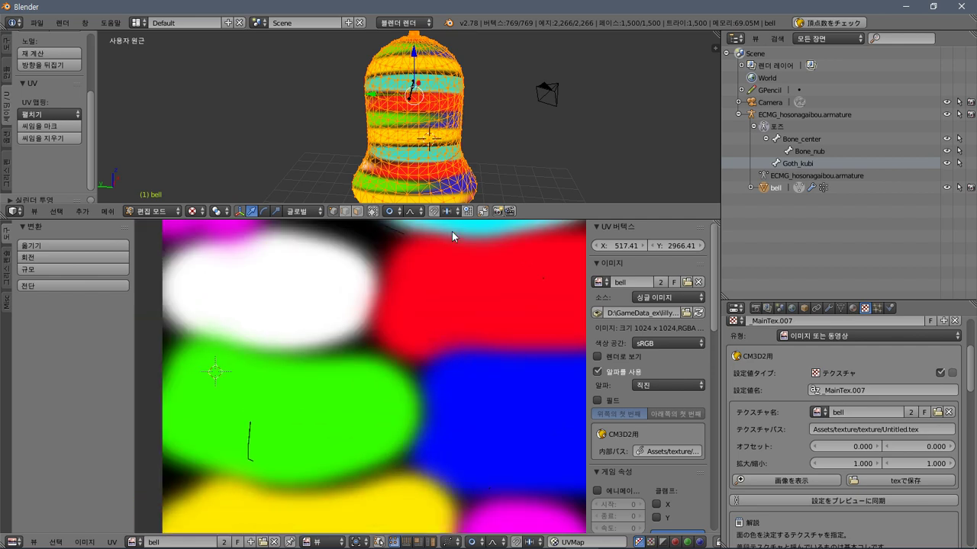
scroll(452, 231, "down", 1)
scroll(412, 131, "up", 2)
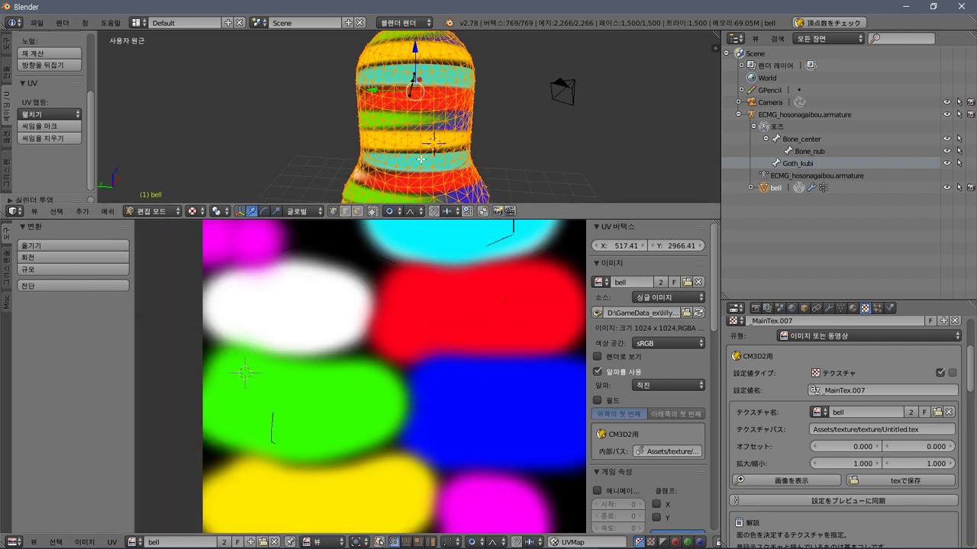
scroll(411, 131, "down", 2)
scroll(371, 402, "down", 2)
scroll(372, 397, "up", 1)
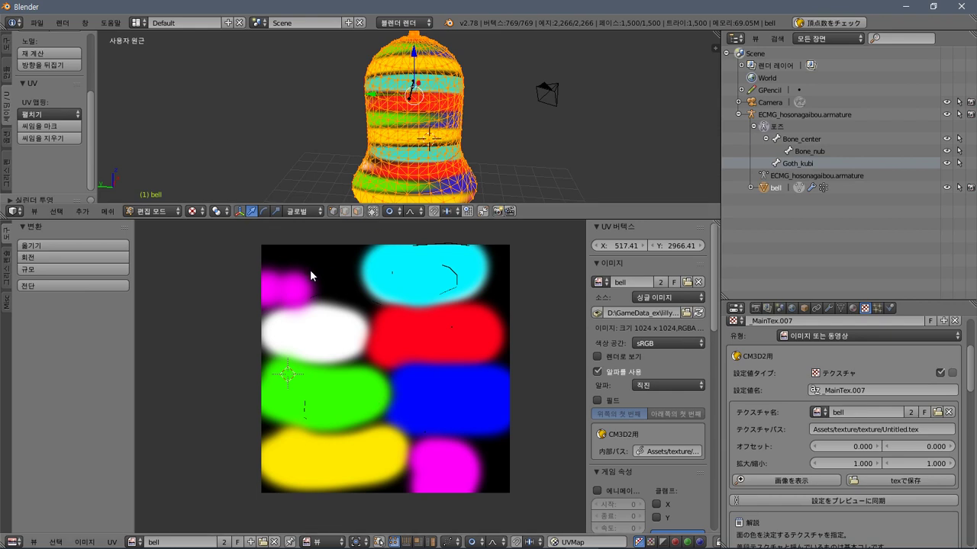
Switch the image editor to Paint mode and paint over the bell texture with cyan.
left_click(324, 542)
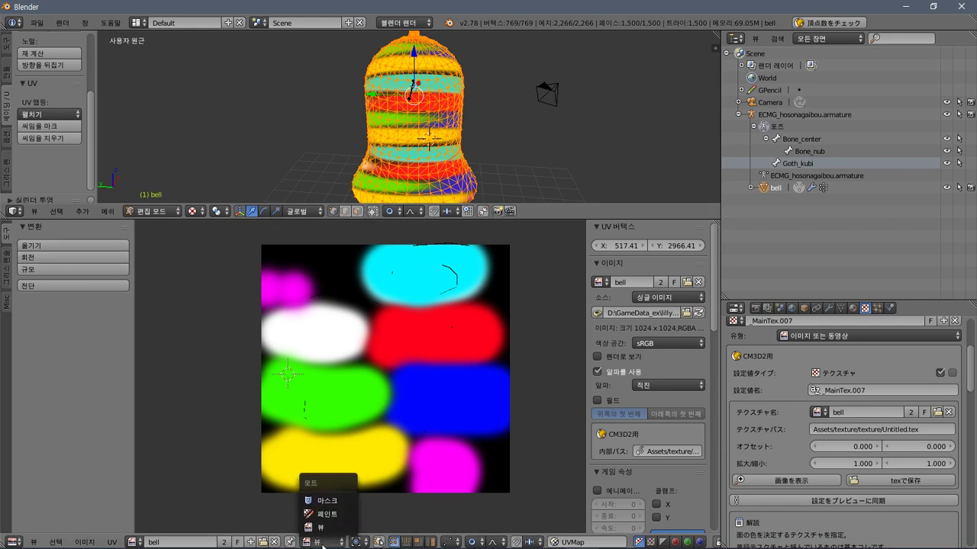
left_click(324, 500)
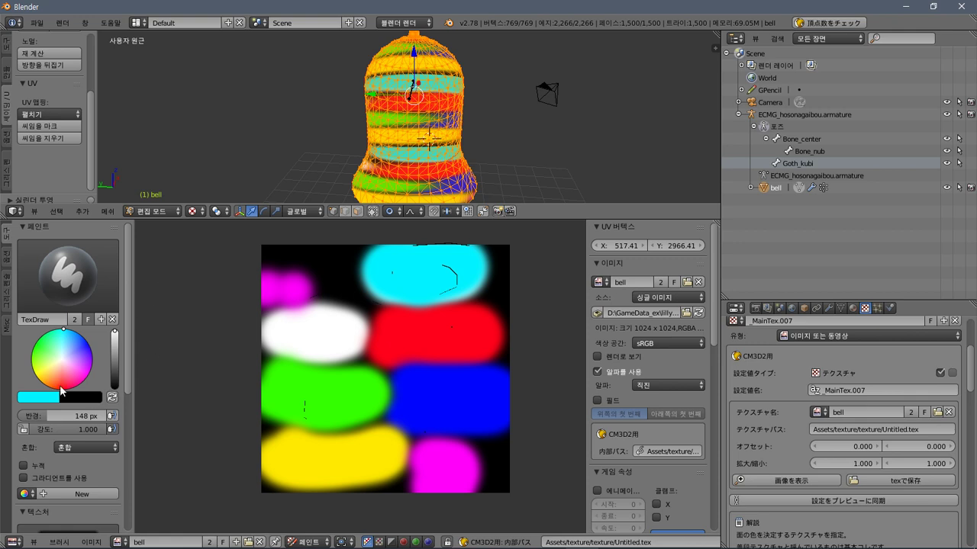
mouse_move(283, 260)
left_mouse_down()
mouse_move(262, 349)
mouse_move(336, 214)
mouse_move(469, 415)
mouse_move(404, 275)
mouse_move(289, 229)
mouse_move(206, 290)
mouse_move(181, 338)
mouse_move(381, 415)
mouse_move(272, 461)
mouse_move(421, 364)
mouse_move(302, 409)
mouse_move(342, 263)
mouse_move(321, 290)
left_mouse_up()
Set the brush color to blue, try a horizontal stripe across the middle of the texture, and undo the stripe.
left_click(88, 345)
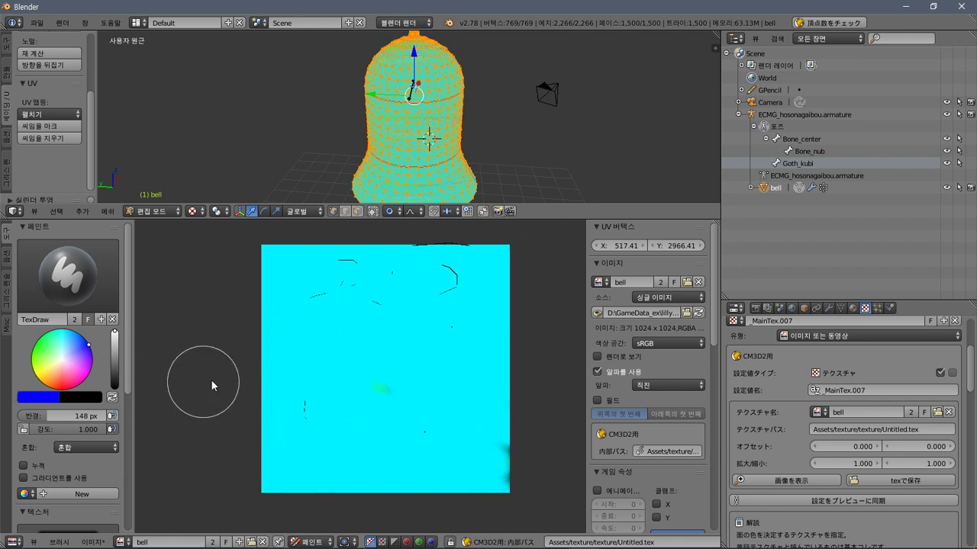
mouse_move(229, 376)
left_mouse_down()
mouse_move(348, 361)
mouse_move(541, 353)
left_mouse_up()
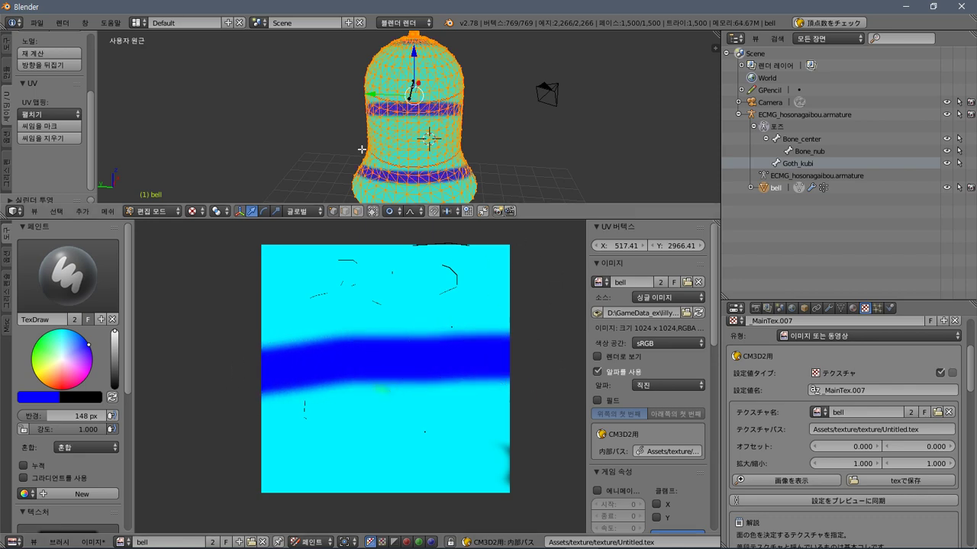
mouse_move(362, 149)
middle_mouse_down()
mouse_move(418, 120)
mouse_move(519, 100)
mouse_move(497, 98)
mouse_move(484, 102)
mouse_move(545, 180)
mouse_move(588, 148)
mouse_move(490, 169)
middle_mouse_up()
key("ctrl+z")
Try a vertical and a diagonal blue stripe on the texture, check the diagonal one around the bell, and undo each stroke.
left_click_drag(377, 263, 373, 502)
key("ctrl+z")
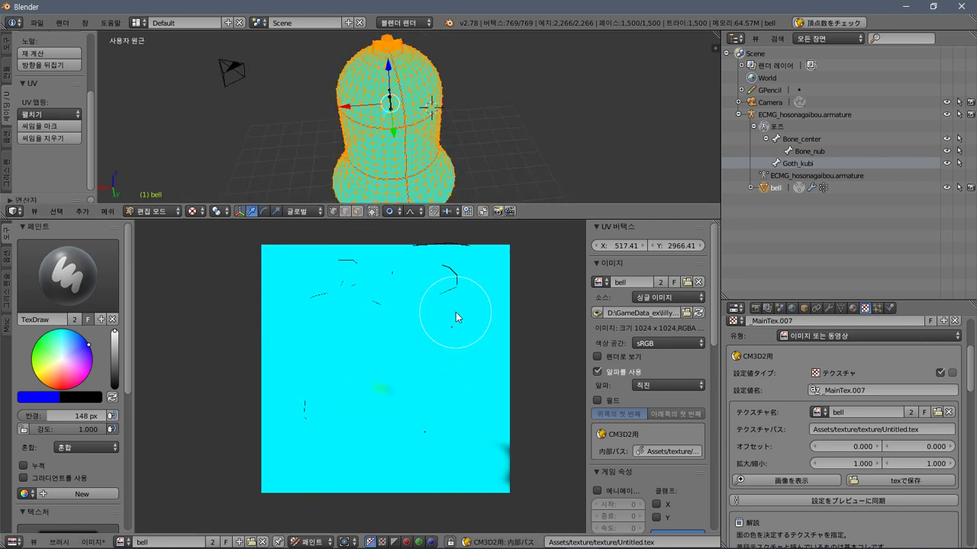
mouse_move(514, 244)
left_mouse_down()
mouse_move(457, 306)
mouse_move(317, 417)
mouse_move(243, 499)
left_mouse_up()
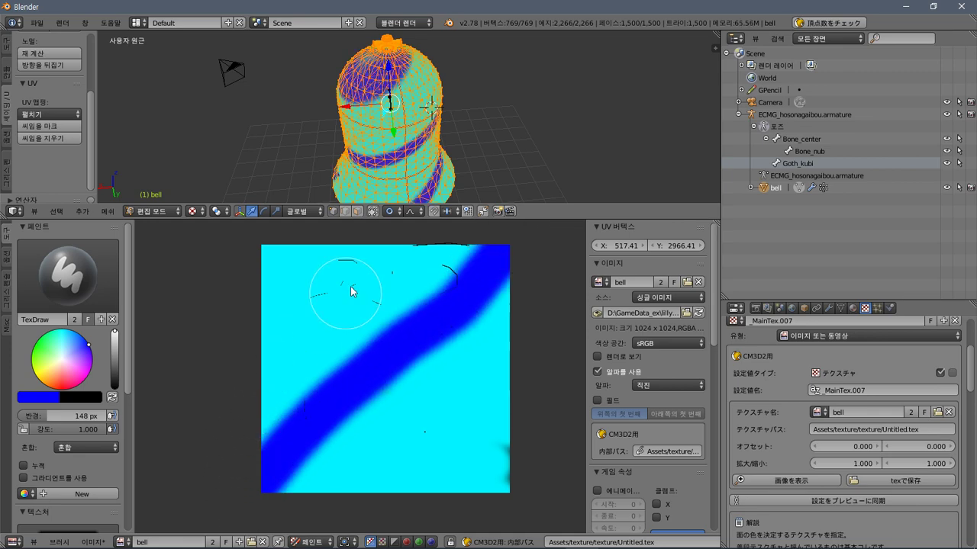
middle_click_drag(425, 153, 320, 130)
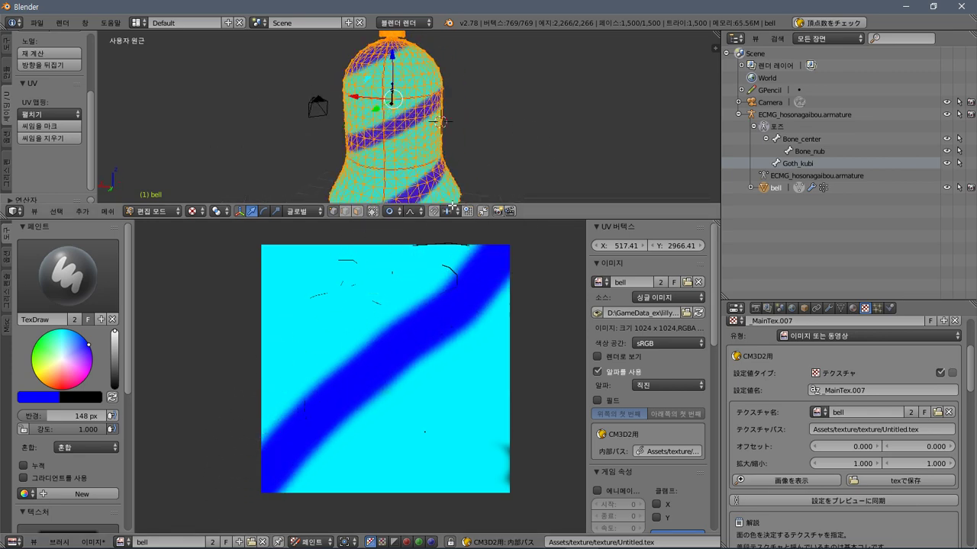
key("ctrl+z")
Try single blue dots near the middle of the texture and undo each one.
left_click(372, 351)
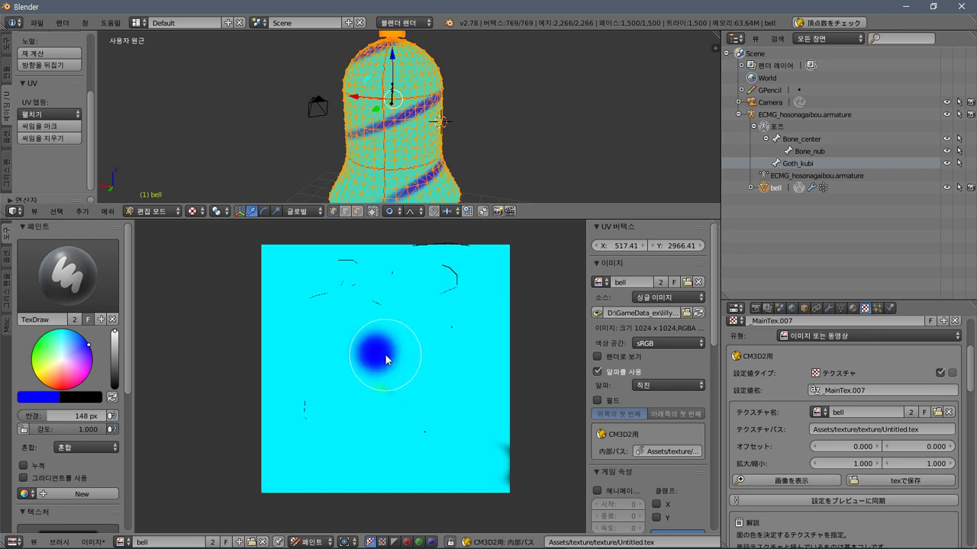
key("ctrl+z")
left_click(417, 376)
key("ctrl+z")
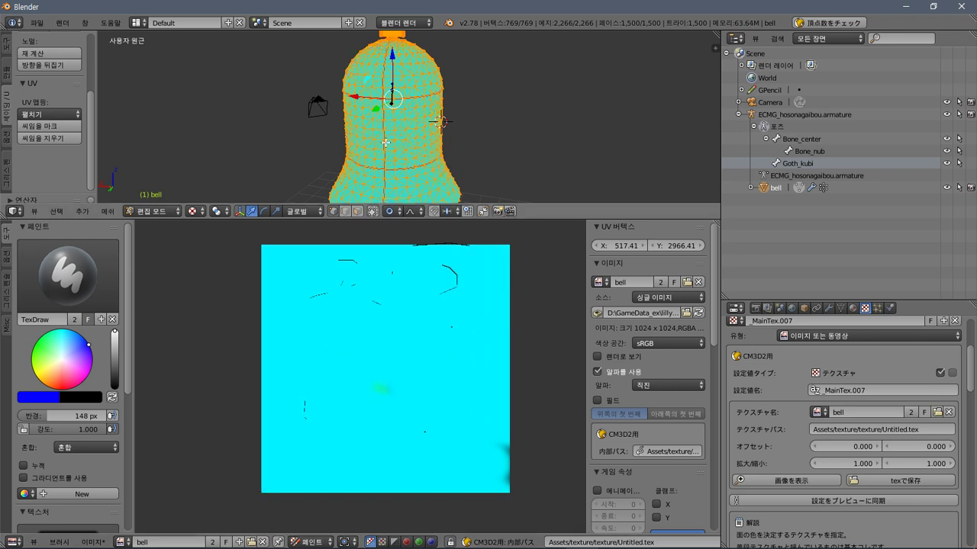
Apply Cube Projection to the bell, try a blue dot near the middle of the texture, and undo the dot.
key("u")
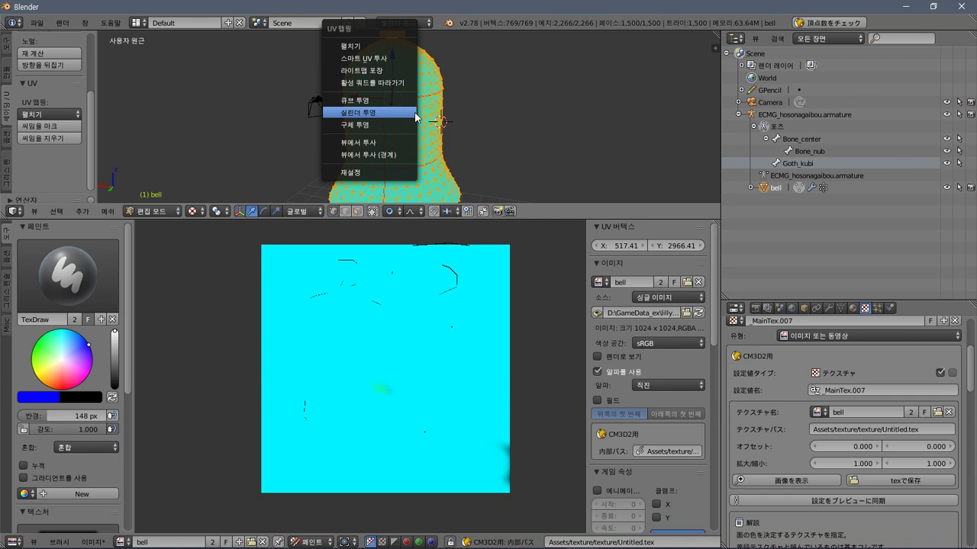
left_click(374, 100)
mouse_move(428, 336)
middle_mouse_down()
mouse_move(456, 300)
mouse_move(413, 344)
middle_mouse_up()
left_click(360, 398)
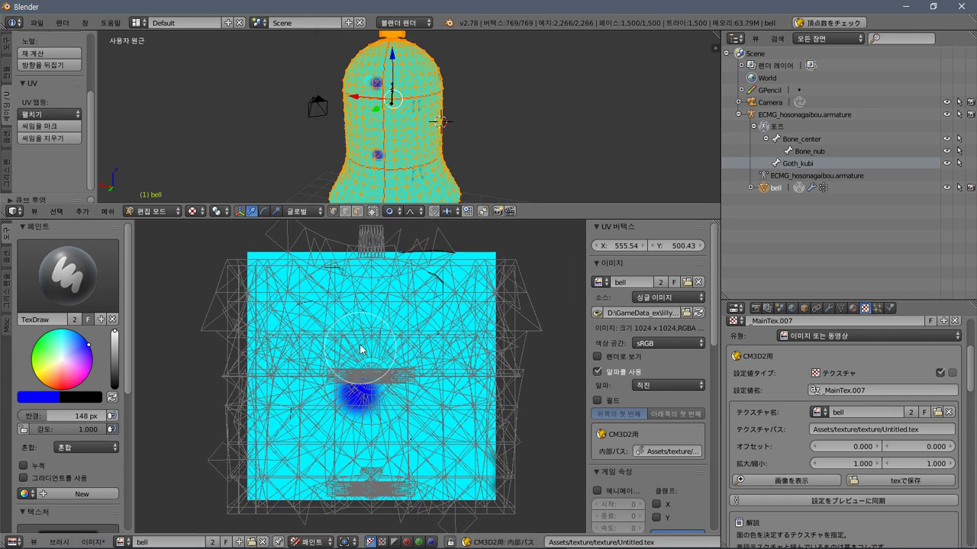
key("ctrl+z")
Try blue dots on the upper right, center and lower left of the cube-projected texture, and undo them.
left_click(448, 325)
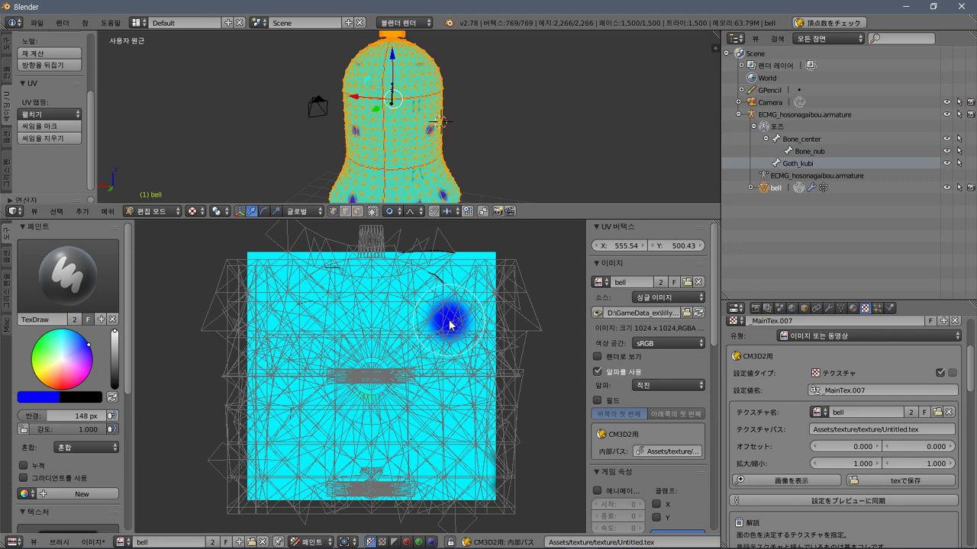
left_click(375, 375)
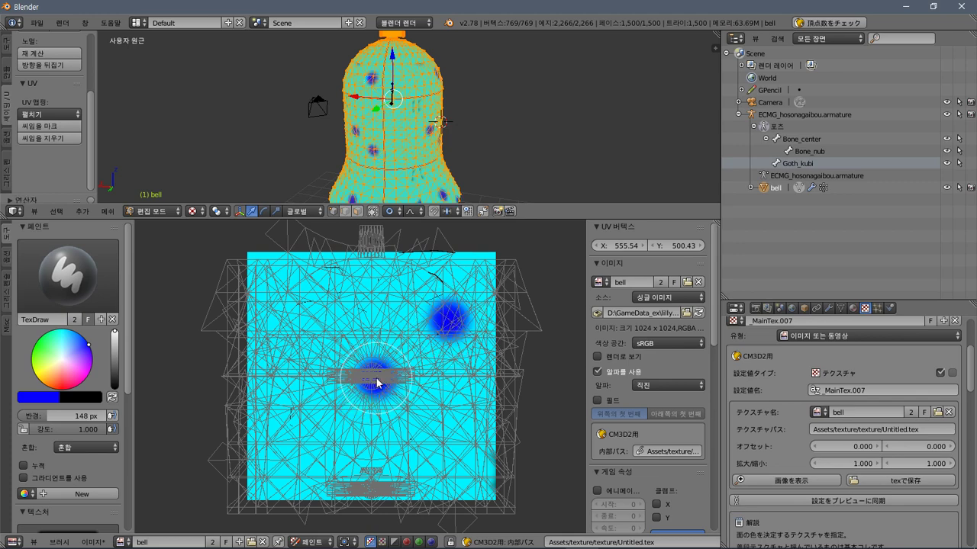
left_click(315, 432)
key("ctrl+z")
key("ctrl+z")
key("ctrl+z")
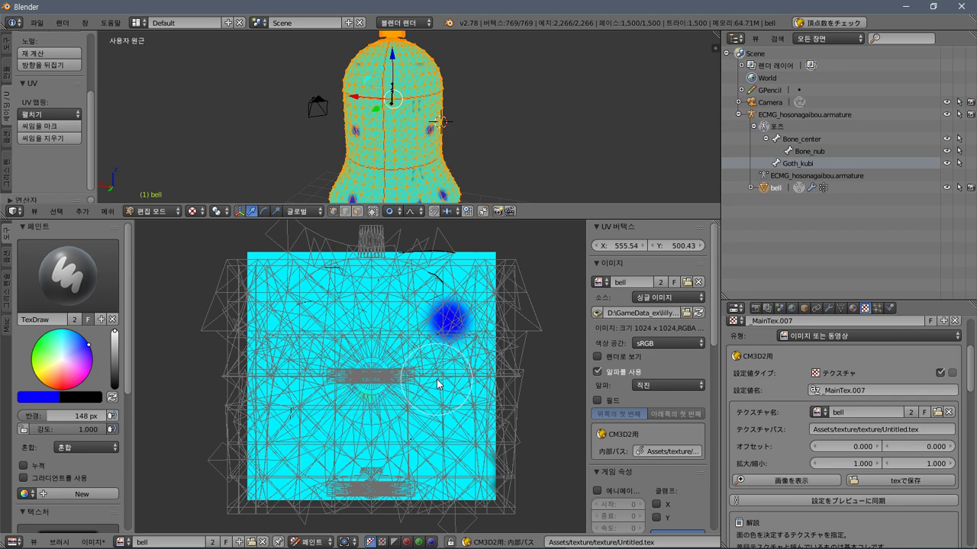
Reselect the entire bell mesh and unwrap its UVs with Unwrap.
right_click(418, 136)
key("a")
key("a")
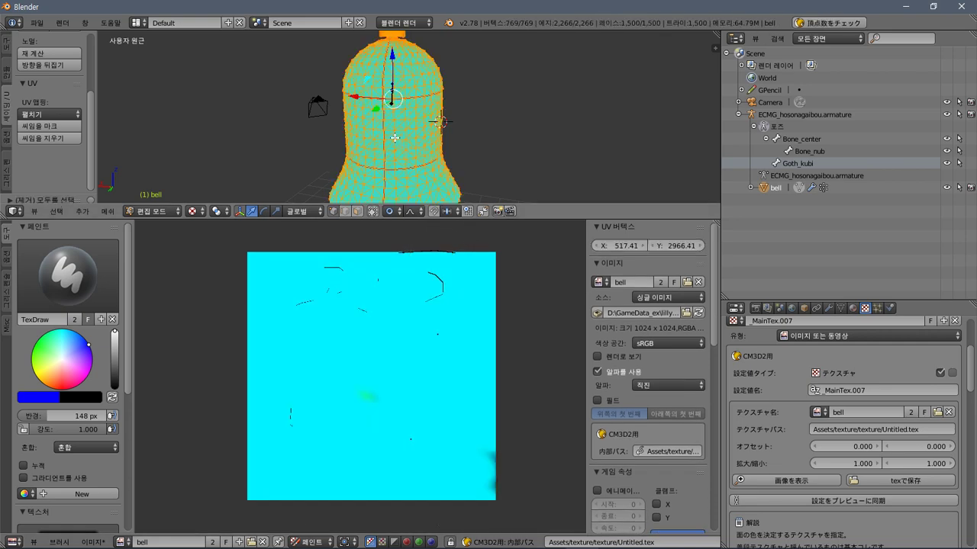
key("u")
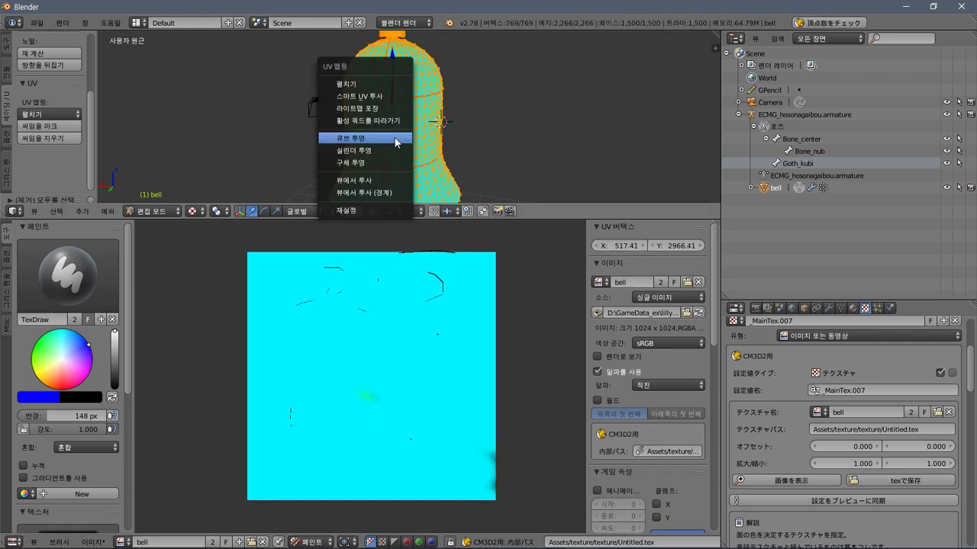
left_click(362, 84)
Remap the bell's UVs with Smart UV Project using the default settings.
key("u")
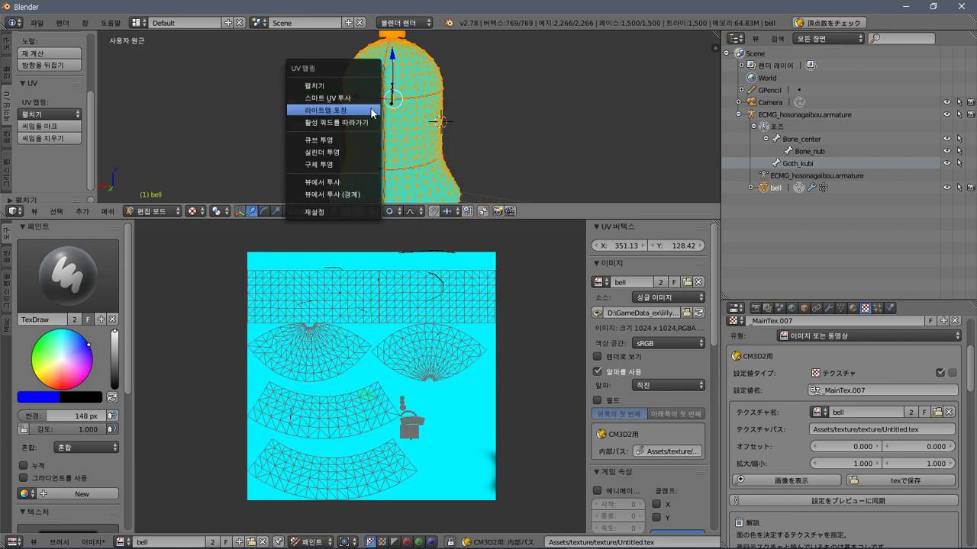
left_click(356, 97)
left_click(381, 192)
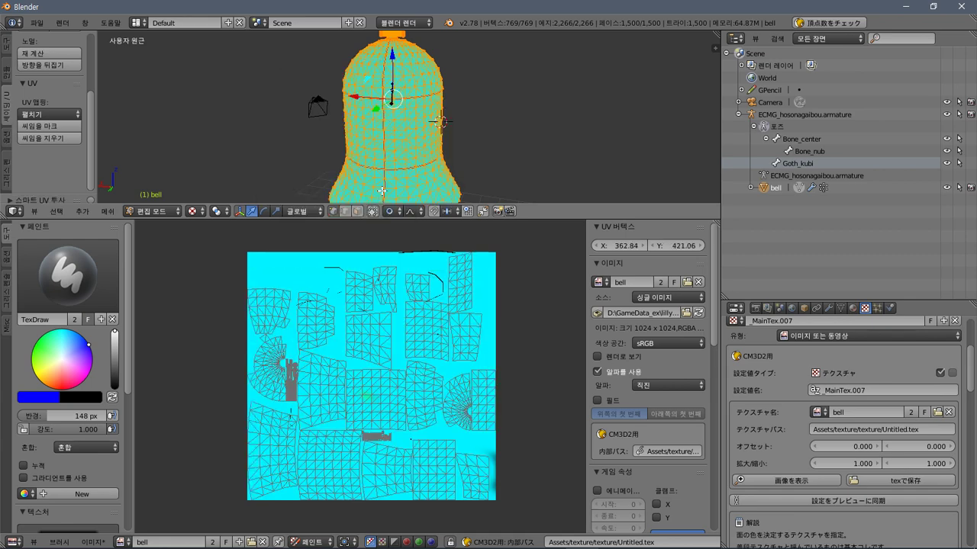
Apply Lightmap Pack to the bell at image size 512, quality 12 and margin 0.10, and paint two blue dots across the texture's middle.
key("u")
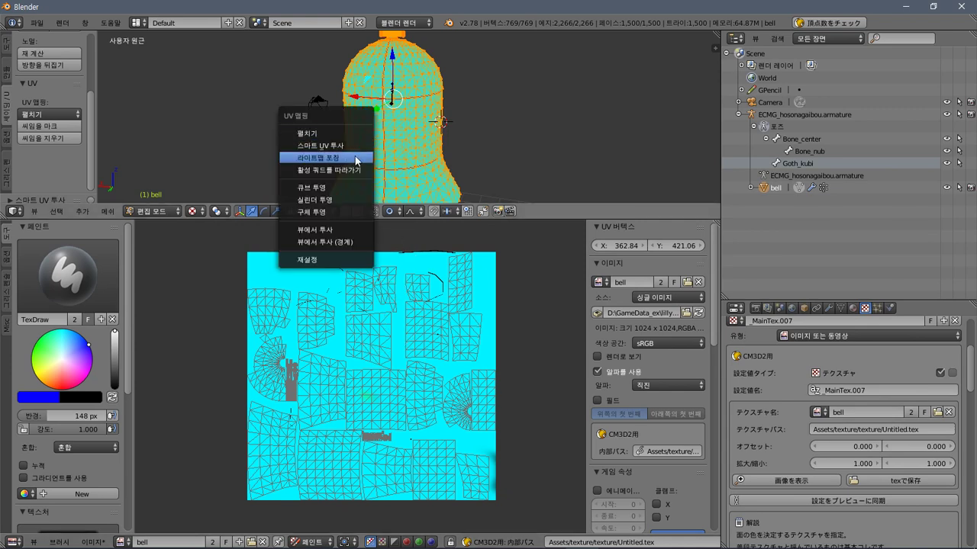
left_click(355, 156)
left_click(419, 283)
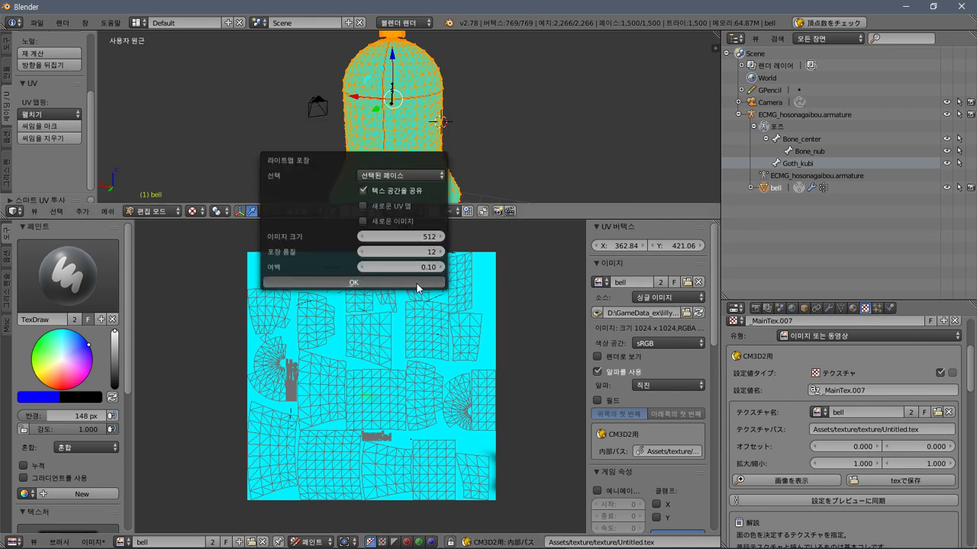
left_click(330, 355)
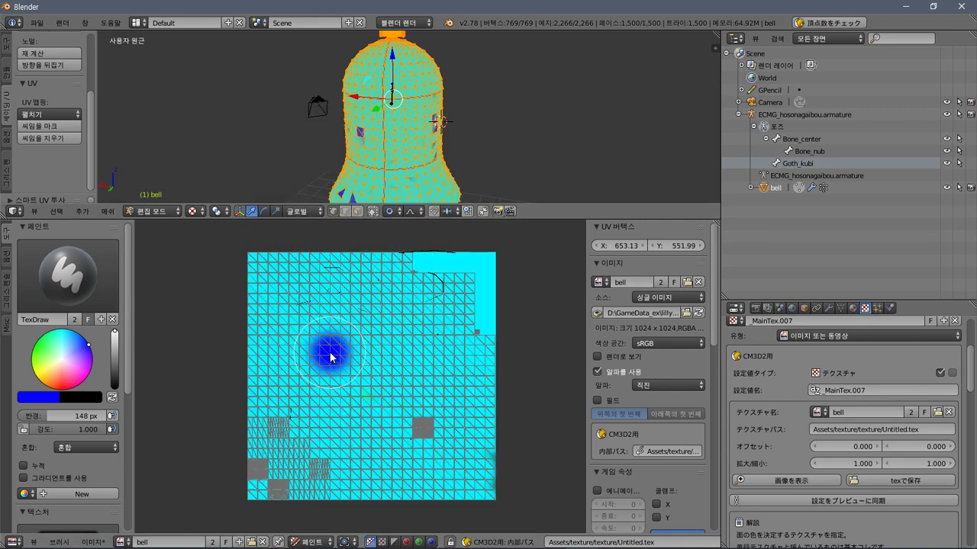
left_click(409, 368)
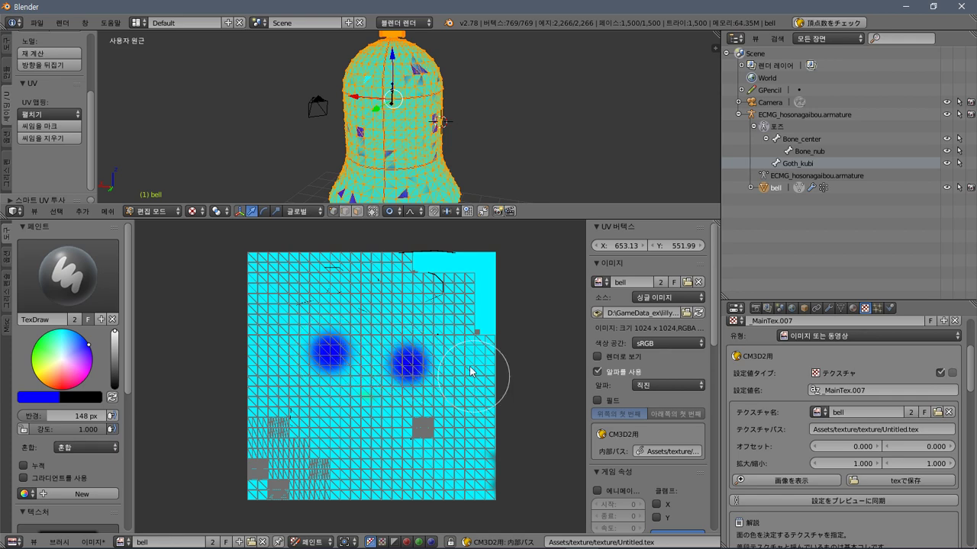
Run Lightmap Pack on the bell's selected faces again with image size 512, pack quality 12 and margin 0.10.
key("u")
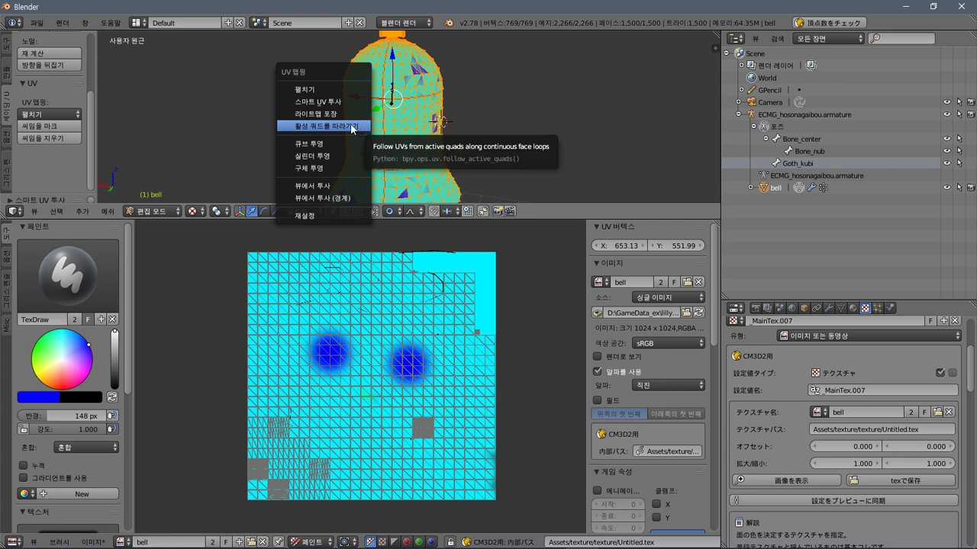
left_click(330, 114)
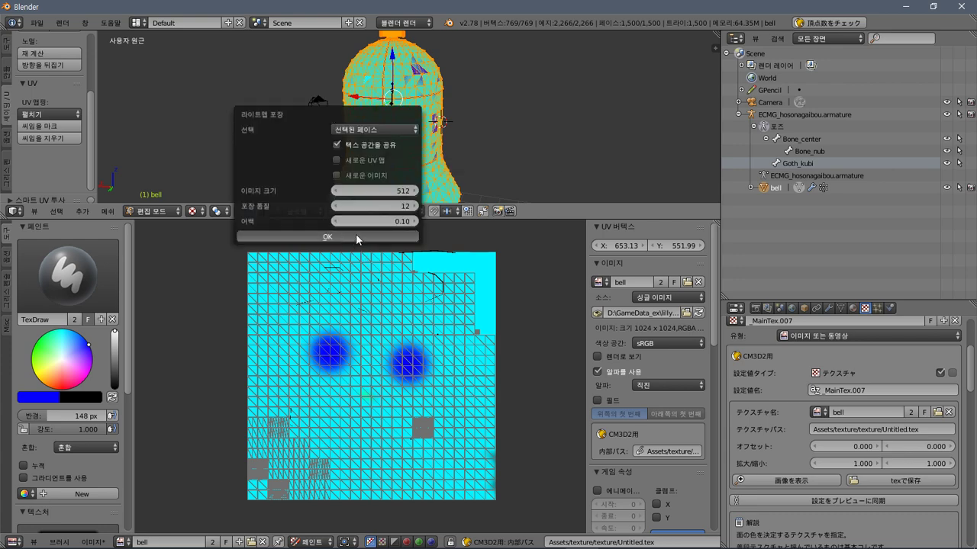
left_click(355, 235)
Try Follow Active Quads on the bell with the Length Average edge mode, and unwrap the mesh with Unwrap.
key("u")
left_click(391, 136)
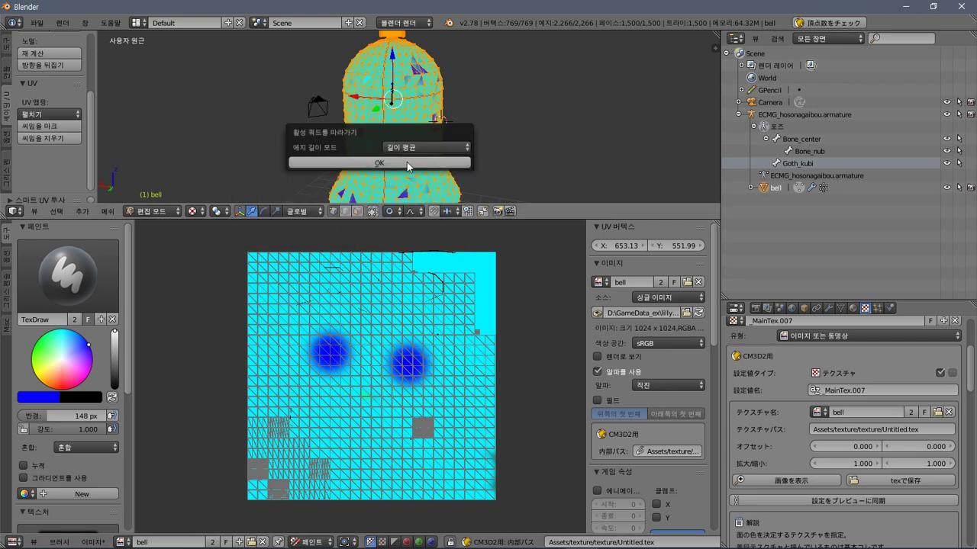
left_click(407, 162)
key("u")
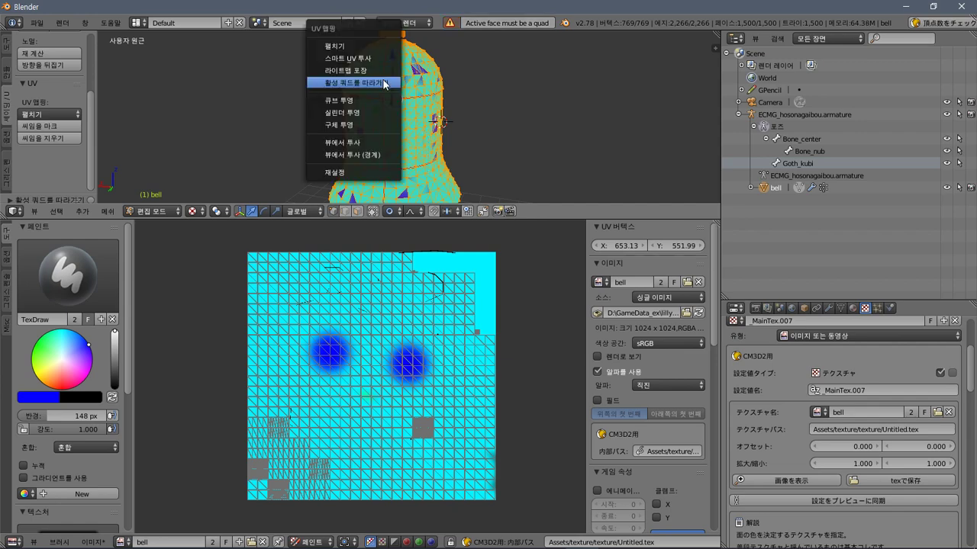
left_click(351, 47)
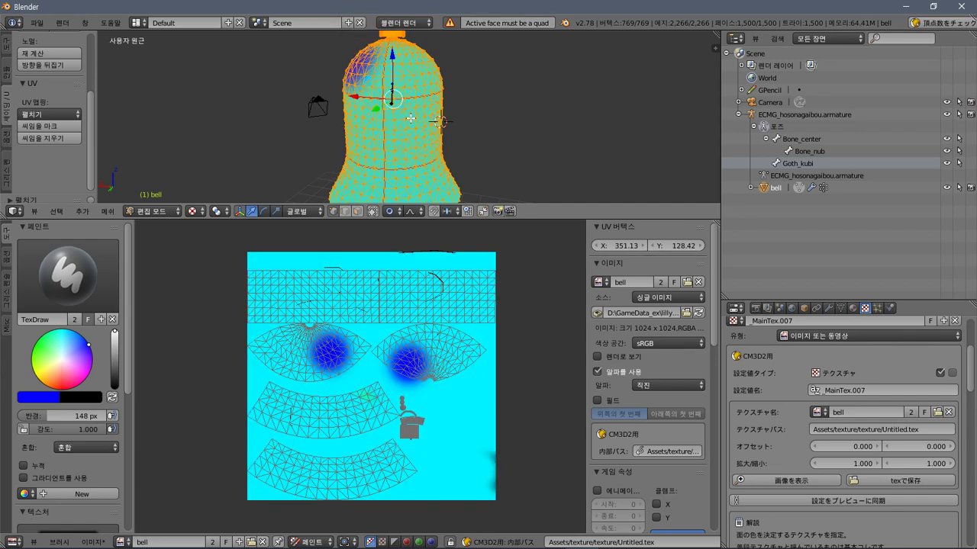
Apply Smart UV Project to the bell with the angle limit set to 1.
key("u")
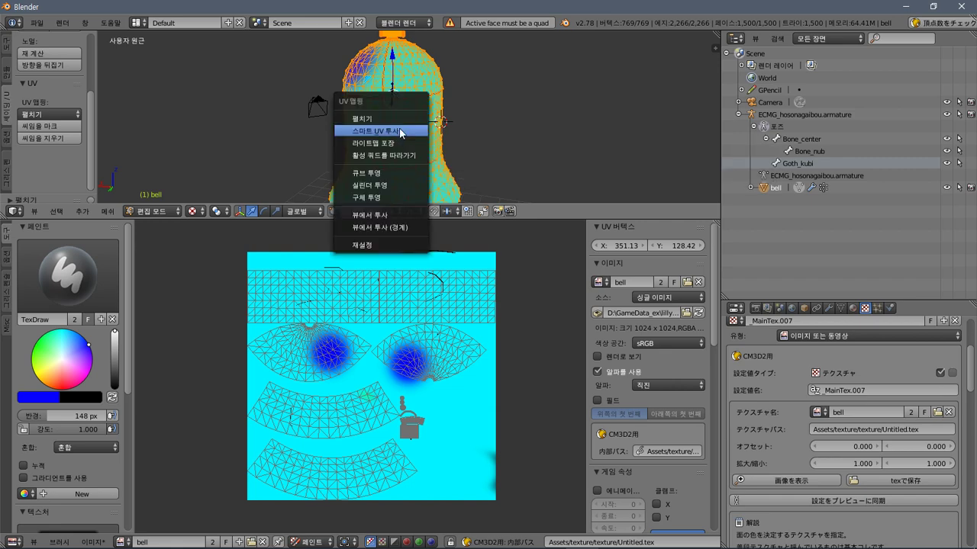
left_click(399, 131)
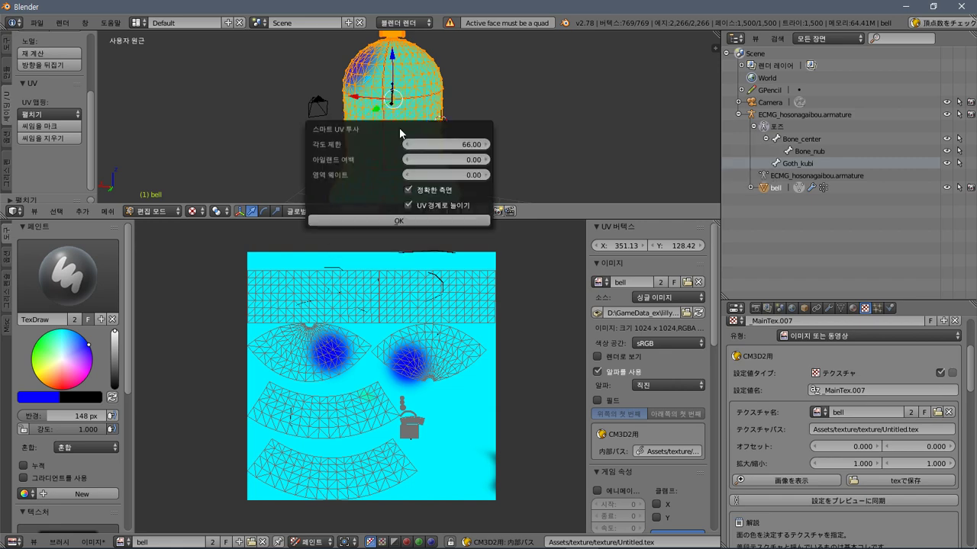
left_click_drag(461, 149, 451, 149)
left_click(458, 143)
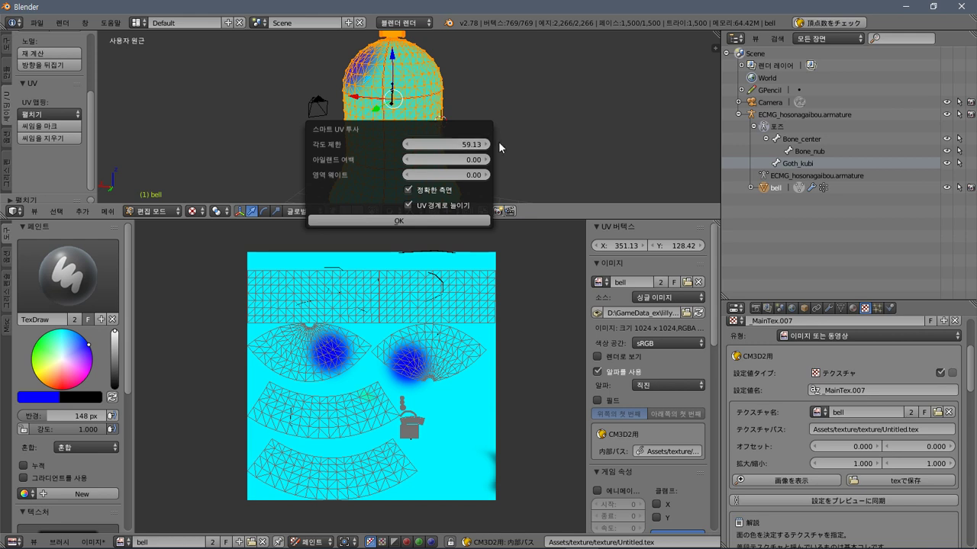
type("0")
key("Return")
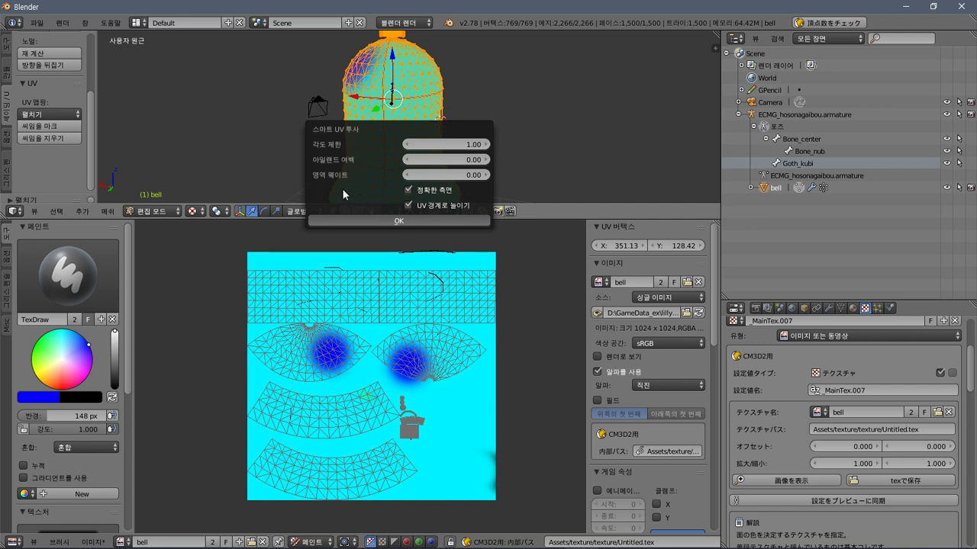
key("Return")
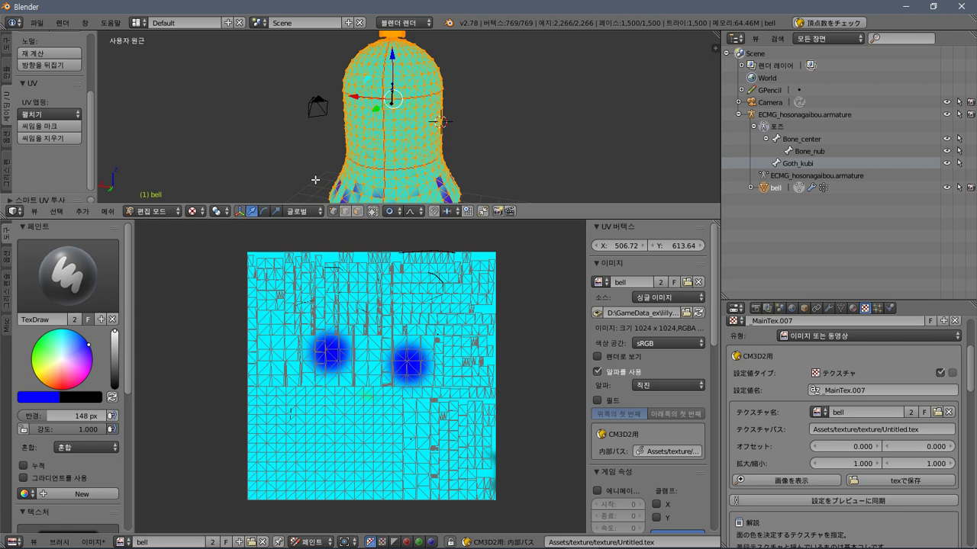
Paint a thick curved blue stroke across the lower left of the texture and check it on the bell.
left_click(334, 442)
mouse_move(358, 432)
left_mouse_down()
mouse_move(370, 424)
mouse_move(357, 450)
mouse_move(316, 458)
mouse_move(229, 425)
left_mouse_up()
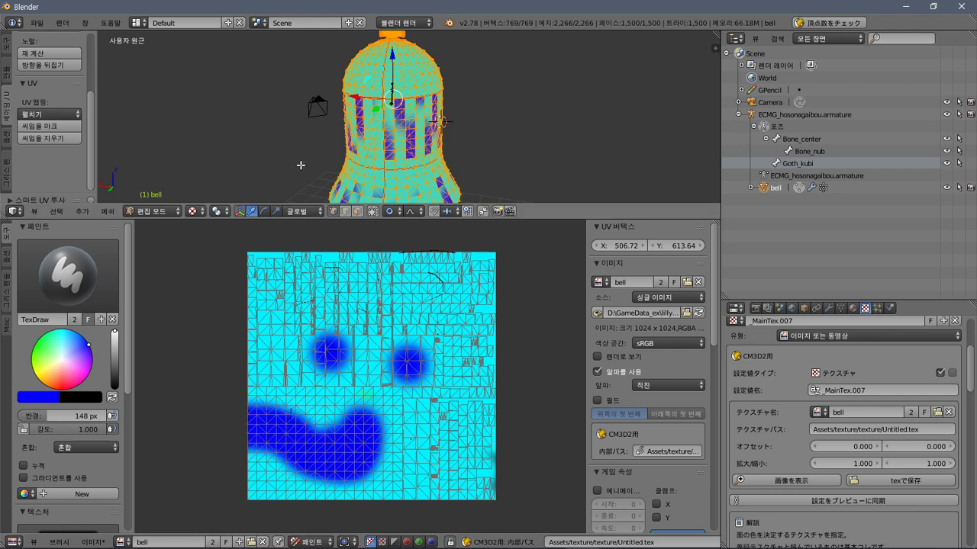
mouse_move(298, 160)
middle_mouse_down()
mouse_move(495, 166)
mouse_move(565, 148)
mouse_move(365, 165)
middle_mouse_up()
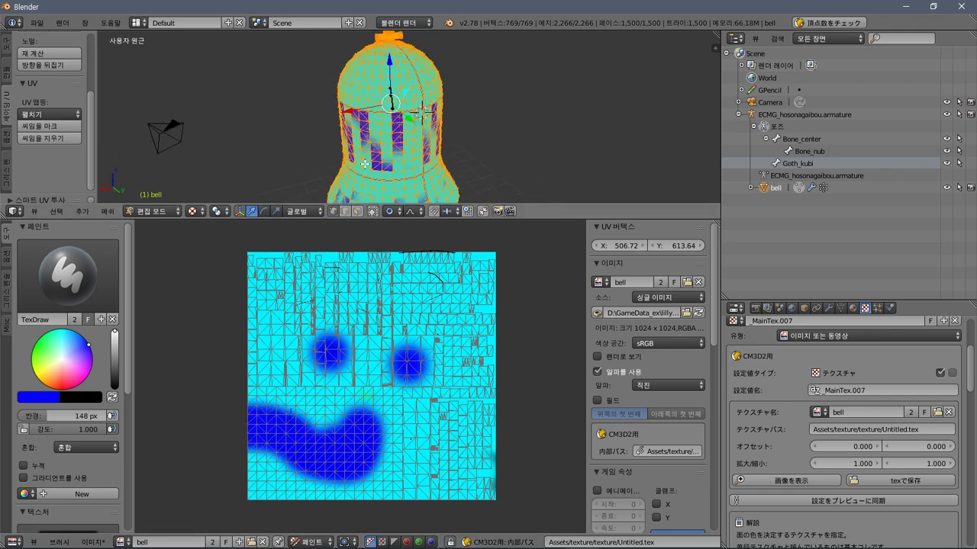
Reapply Smart UV Project to the bell with a higher angle limit for larger UV islands.
key("u")
left_click(393, 121)
left_click_drag(443, 137, 355, 103)
left_click(387, 213)
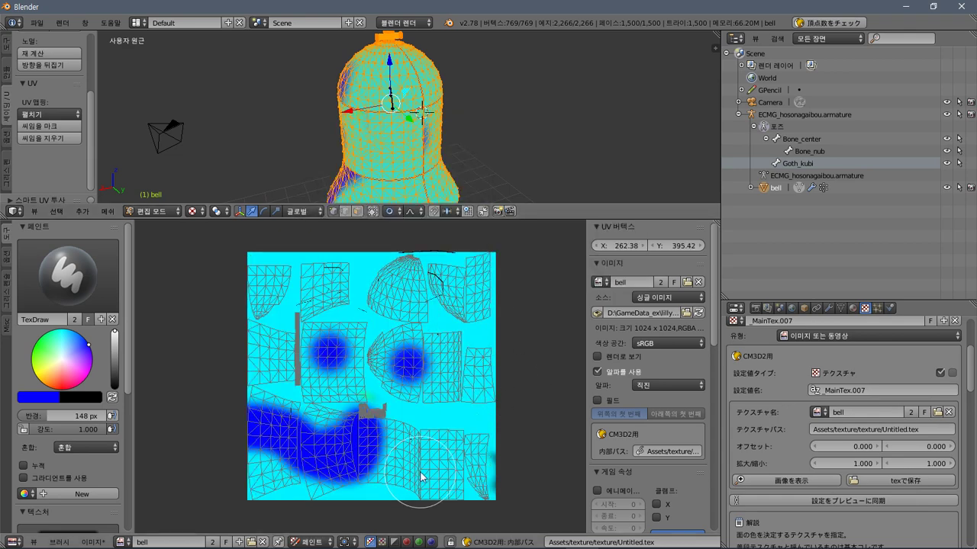
Paint over nearly the whole bell texture with blue.
mouse_move(373, 448)
left_mouse_down()
mouse_move(346, 355)
mouse_move(342, 368)
mouse_move(322, 364)
mouse_move(345, 376)
mouse_move(328, 385)
mouse_move(330, 364)
mouse_move(312, 339)
mouse_move(321, 277)
mouse_move(337, 273)
mouse_move(341, 292)
mouse_move(321, 298)
mouse_move(293, 281)
mouse_move(263, 280)
mouse_move(256, 310)
mouse_move(279, 308)
mouse_move(284, 293)
mouse_move(272, 285)
mouse_move(259, 469)
mouse_move(350, 489)
mouse_move(454, 489)
mouse_move(516, 463)
mouse_move(440, 403)
mouse_move(323, 386)
mouse_move(420, 321)
mouse_move(490, 363)
mouse_move(429, 466)
mouse_move(432, 396)
left_mouse_up()
mouse_move(412, 244)
left_mouse_down()
mouse_move(380, 355)
mouse_move(500, 275)
mouse_move(361, 304)
mouse_move(453, 515)
mouse_move(390, 448)
mouse_move(209, 425)
mouse_move(324, 353)
mouse_move(508, 386)
left_mouse_up()
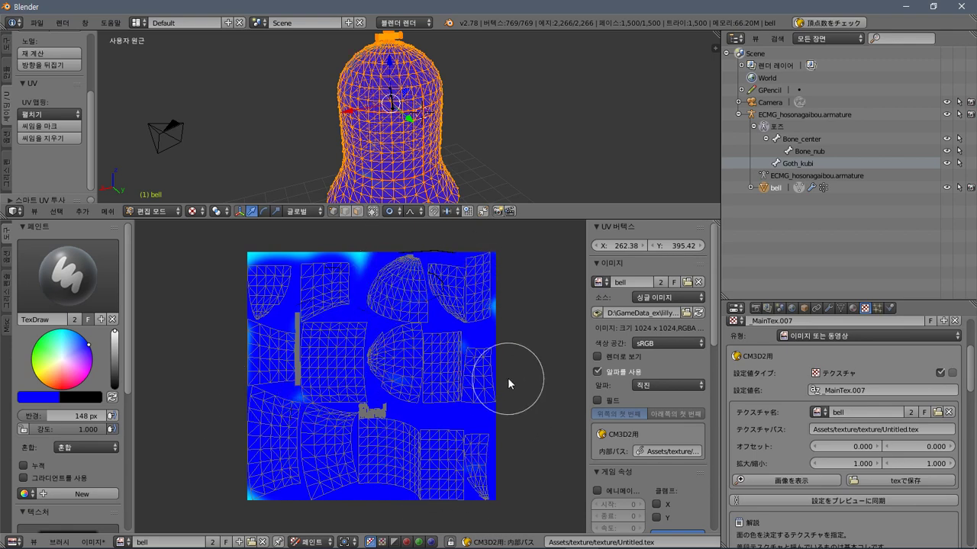
Dismiss Lightmap Pack, and apply Cube Projection followed by Cylinder Projection to the bell.
key("u")
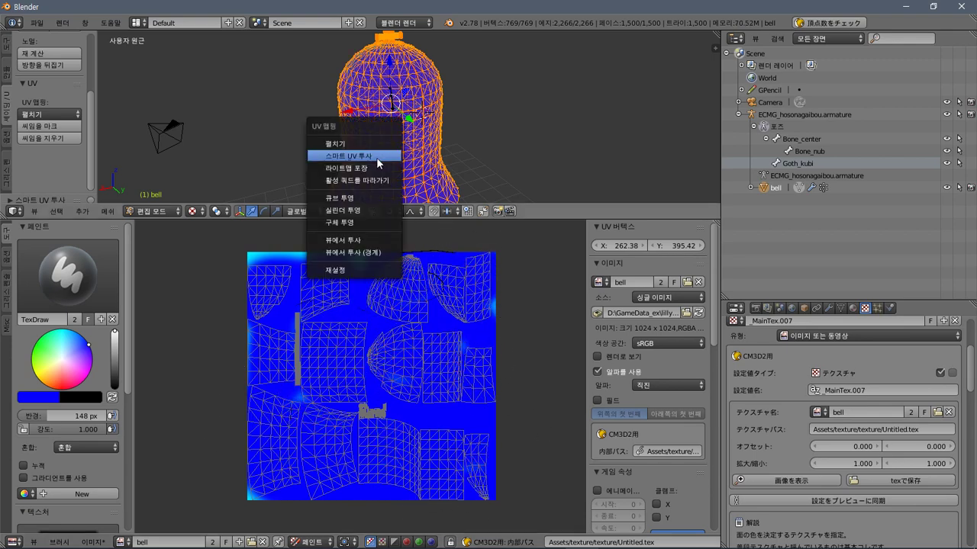
left_click(375, 170)
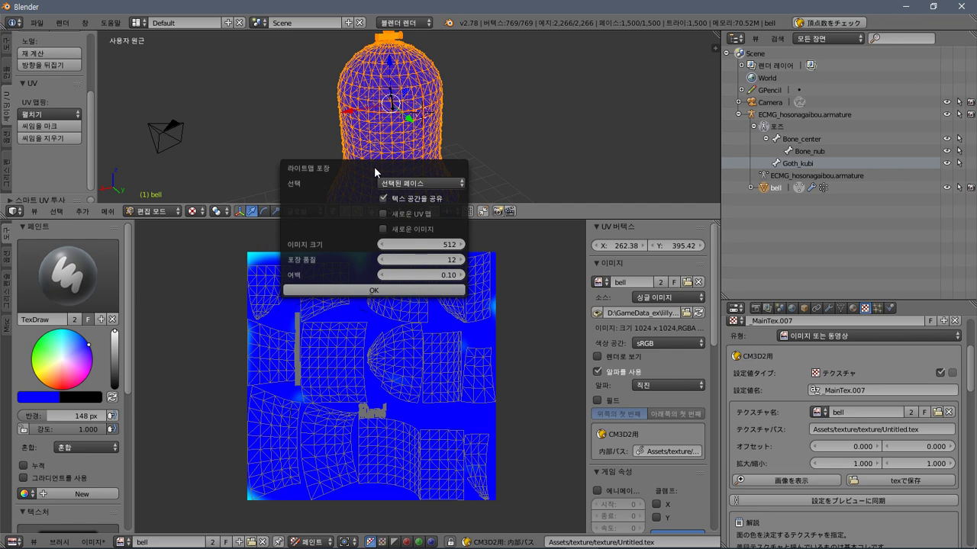
key("u")
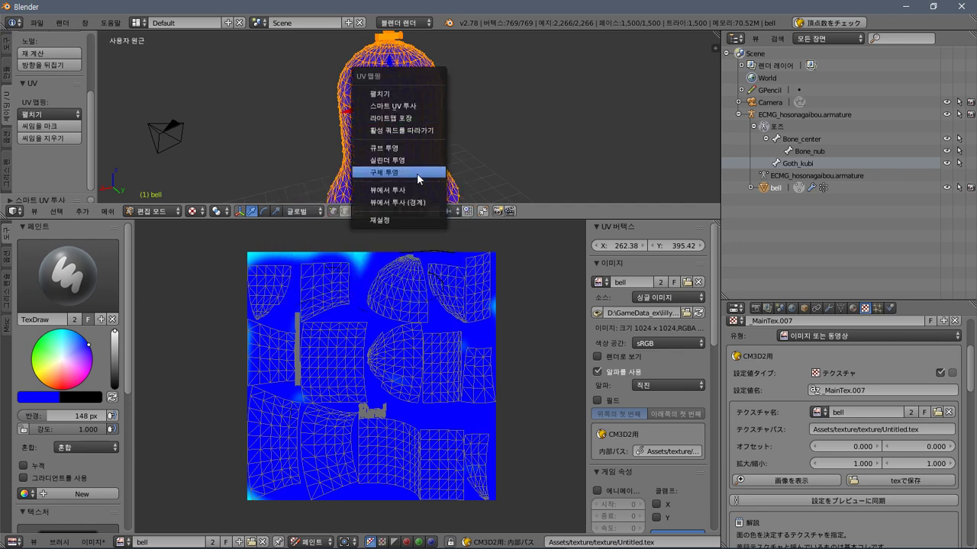
left_click(402, 149)
key("u")
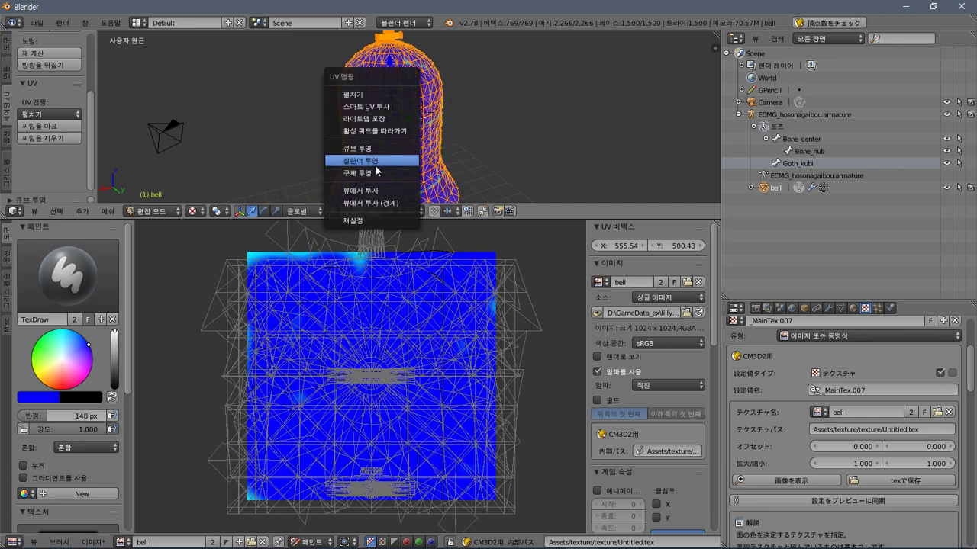
left_click(376, 161)
Remap the bell's UVs with Sphere Projection.
key("u")
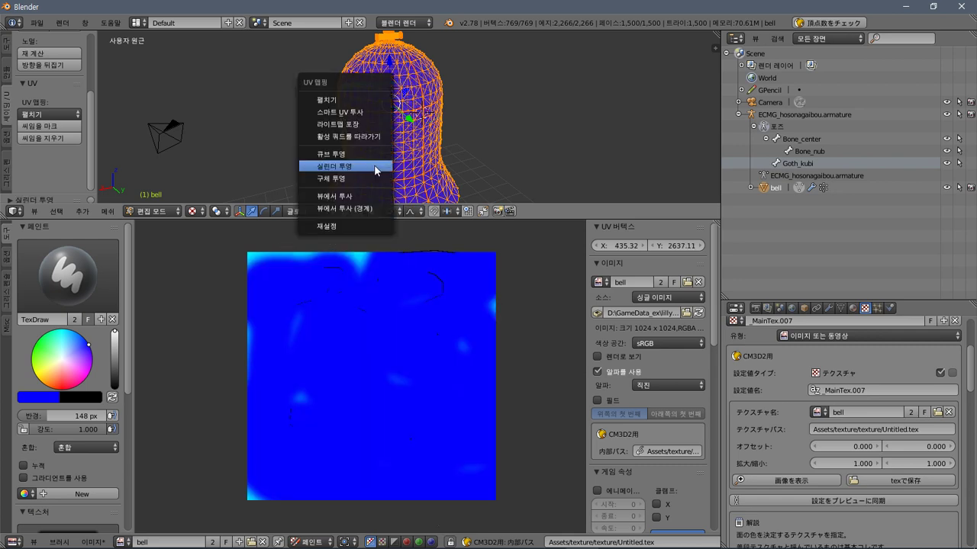
left_click(373, 178)
key("u")
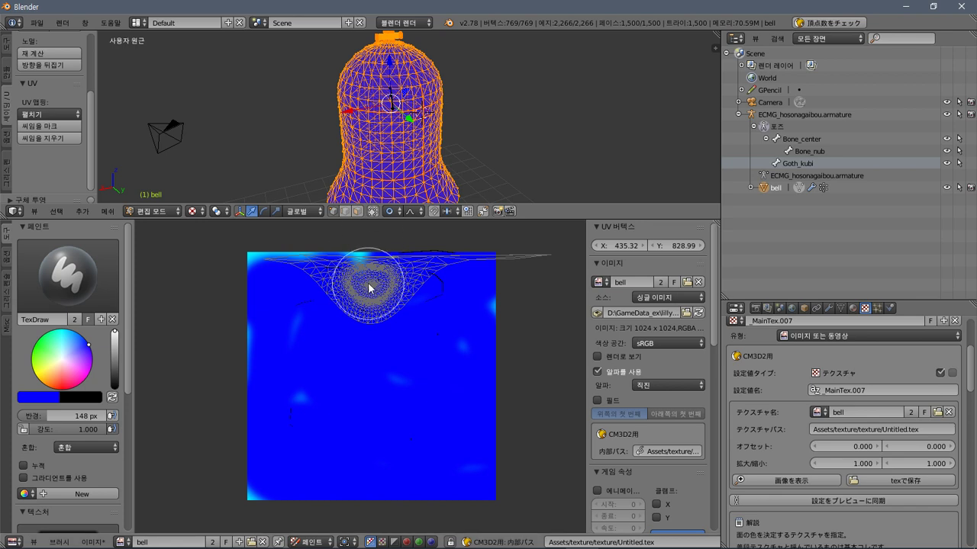
Set the brush color to cyan and paint over the center of the circular UV mesh.
left_click(64, 330)
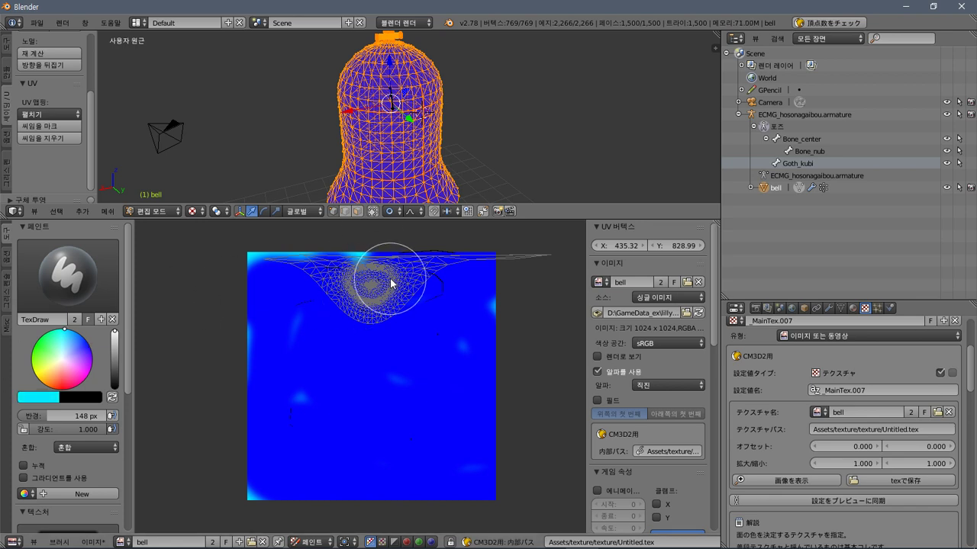
left_click_drag(379, 280, 367, 288)
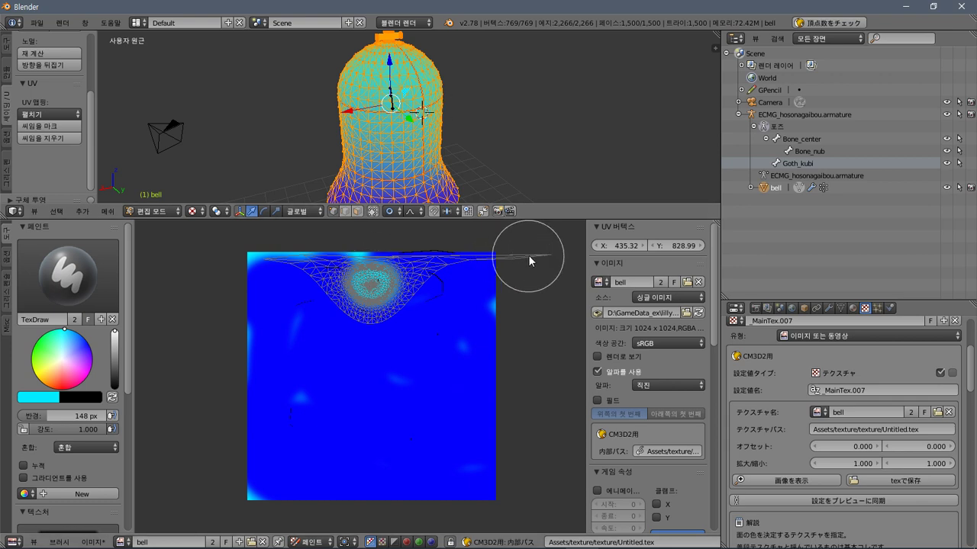
Paint the sphere-projected UV area cyan, and do the same to the bell outline after remapping it with Project from View.
mouse_move(528, 257)
left_mouse_down()
mouse_move(204, 270)
mouse_move(321, 270)
mouse_move(441, 295)
mouse_move(269, 320)
left_mouse_up()
key("u")
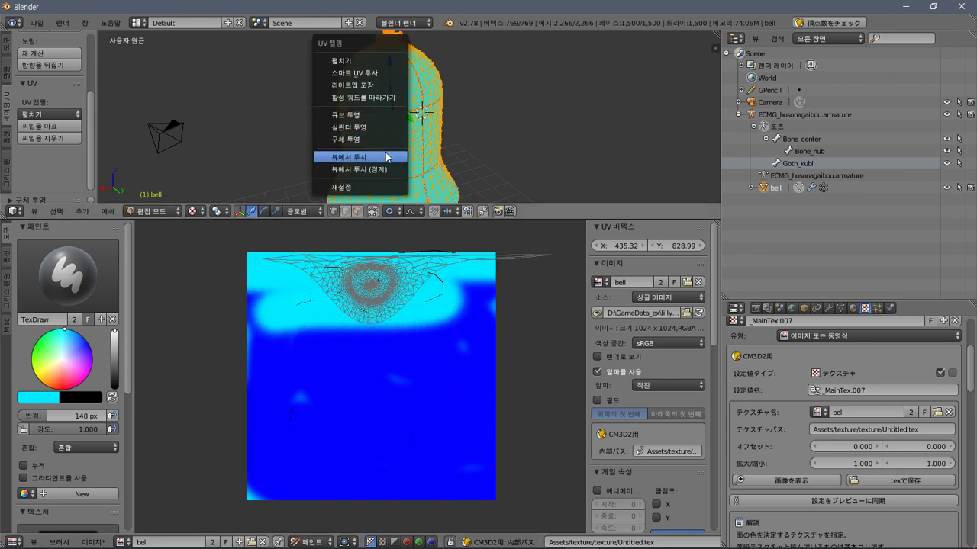
left_click(389, 156)
mouse_move(360, 381)
left_mouse_down()
mouse_move(353, 434)
mouse_move(385, 340)
mouse_move(371, 392)
left_mouse_up()
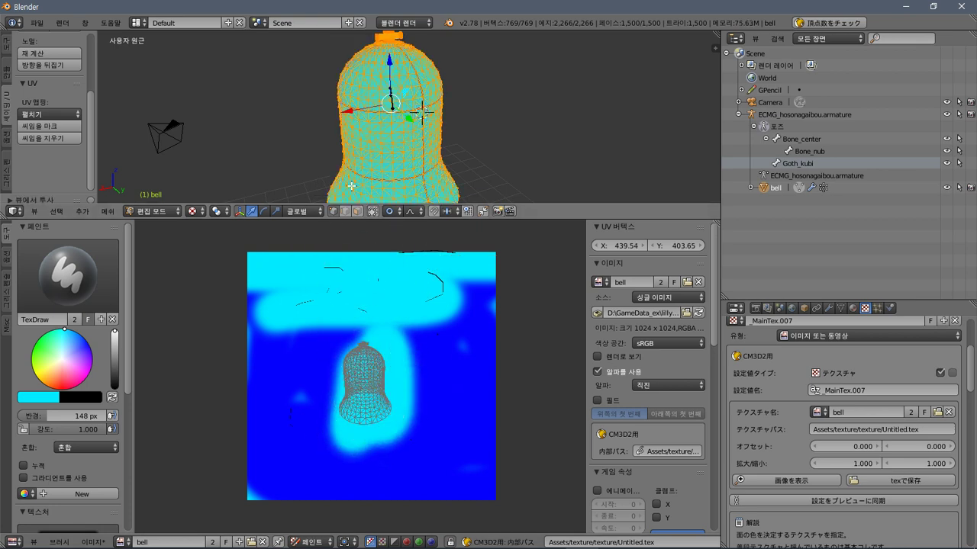
Remap the bell's UVs with Project from View (Bounds) and dab cyan spots on the sides and lower rim of the mesh.
key("u")
left_click(347, 158)
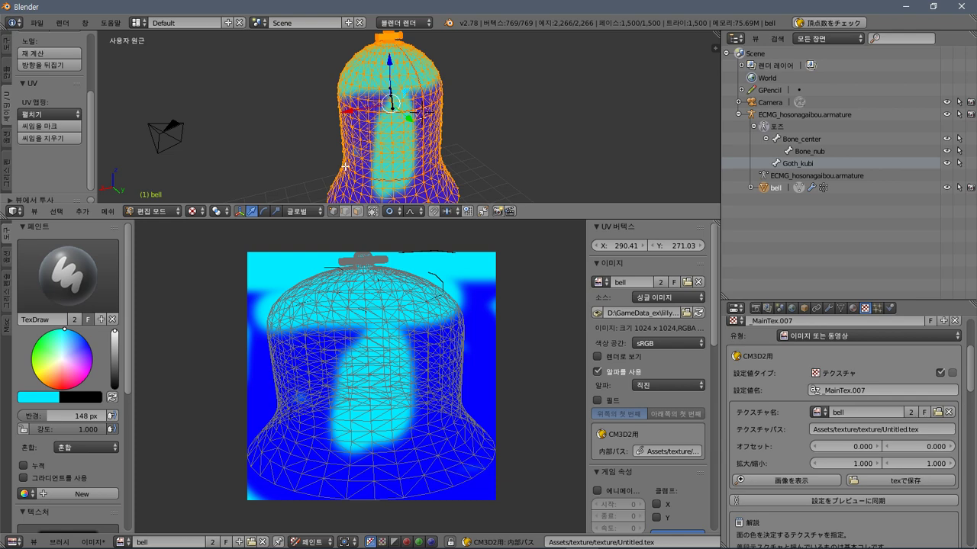
middle_click_drag(321, 165, 357, 164)
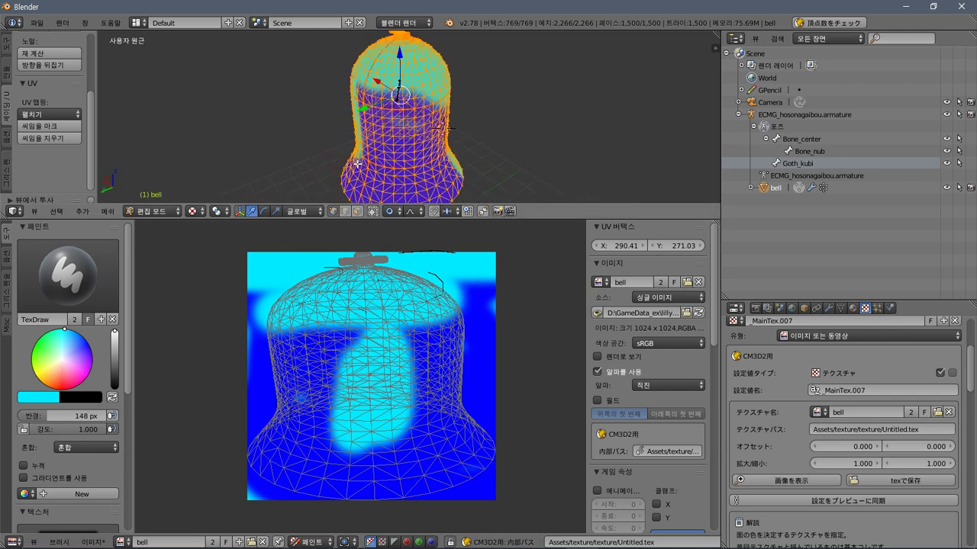
left_click(467, 436)
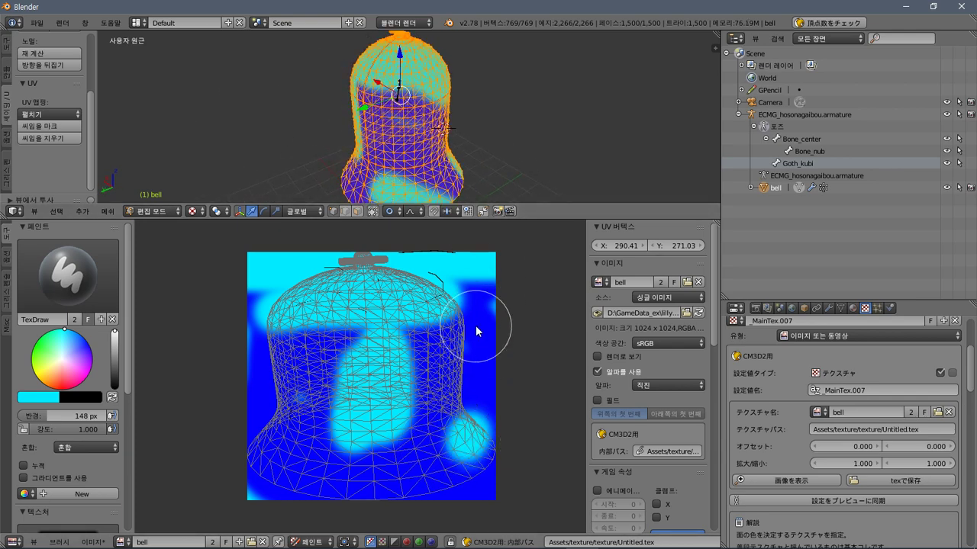
mouse_move(454, 164)
middle_mouse_down()
mouse_move(464, 148)
mouse_move(584, 157)
mouse_move(647, 194)
mouse_move(514, 35)
mouse_move(503, 46)
middle_mouse_up()
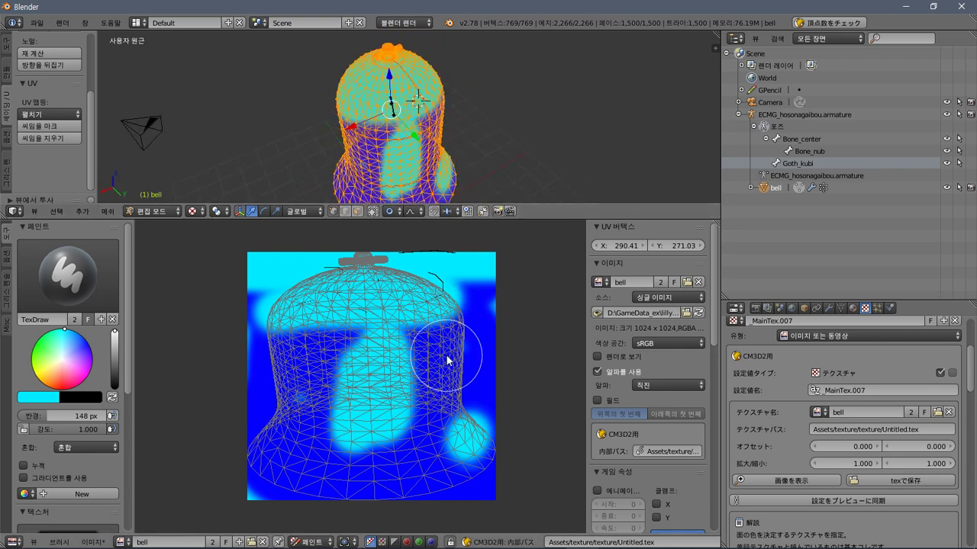
mouse_move(560, 140)
middle_mouse_down()
mouse_move(433, 118)
mouse_move(458, 130)
middle_mouse_up()
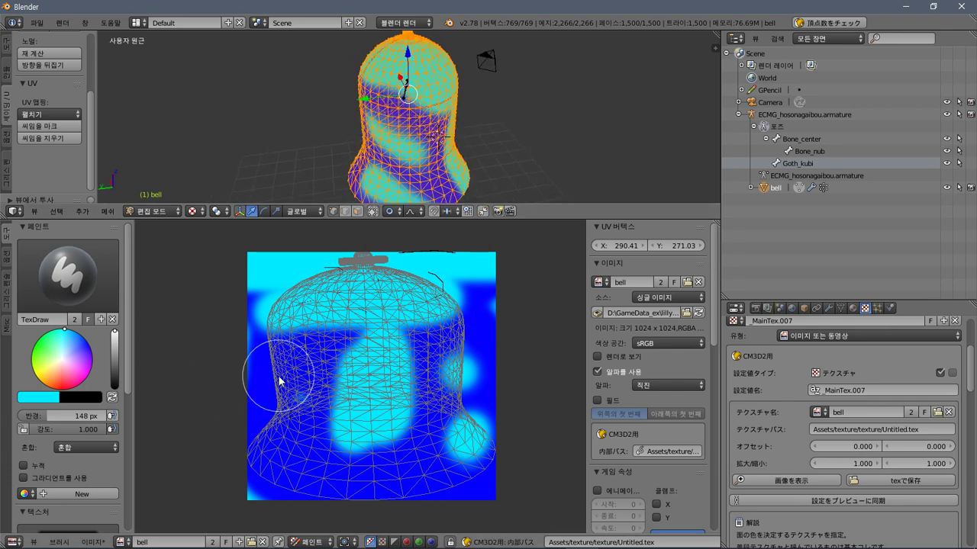
middle_click_drag(479, 67, 608, 82)
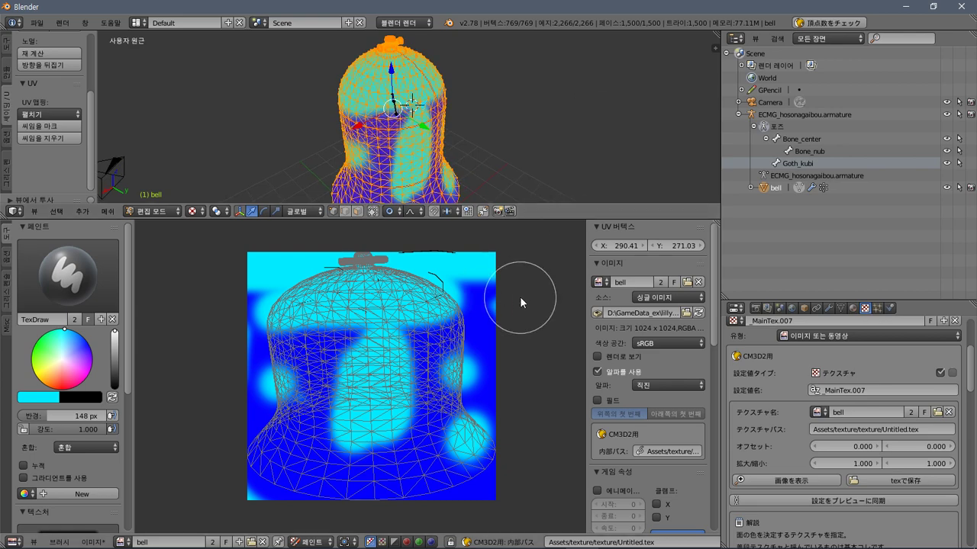
Reset the bell's UVs and paint nearly the whole texture cyan.
key("u")
left_click(408, 174)
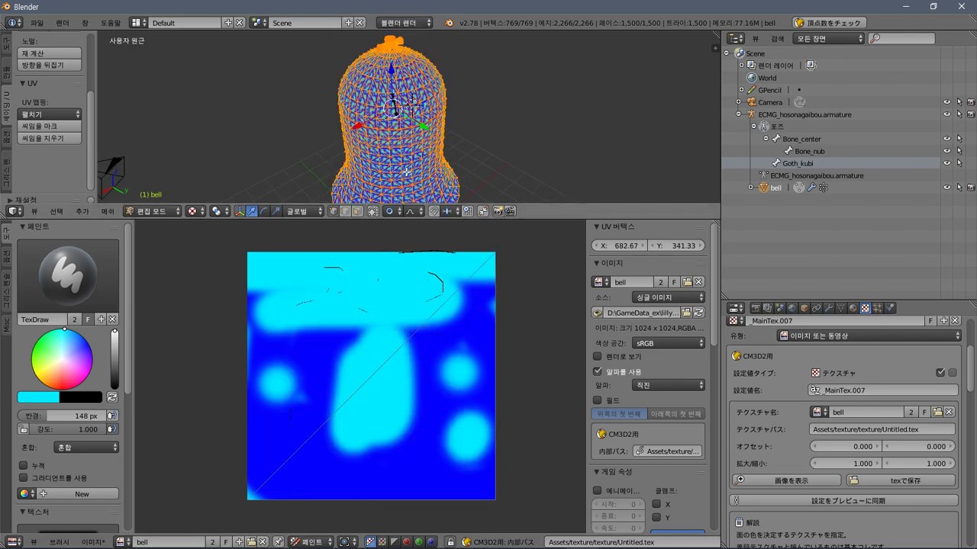
mouse_move(388, 405)
left_mouse_down()
mouse_move(389, 436)
mouse_move(435, 468)
mouse_move(392, 349)
mouse_move(271, 464)
mouse_move(486, 326)
mouse_move(255, 261)
mouse_move(463, 290)
mouse_move(339, 511)
mouse_move(536, 508)
mouse_move(412, 343)
mouse_move(277, 329)
mouse_move(475, 291)
left_mouse_up()
Unwrap the bell's UVs into separate islands with the Unwrap method.
key("u")
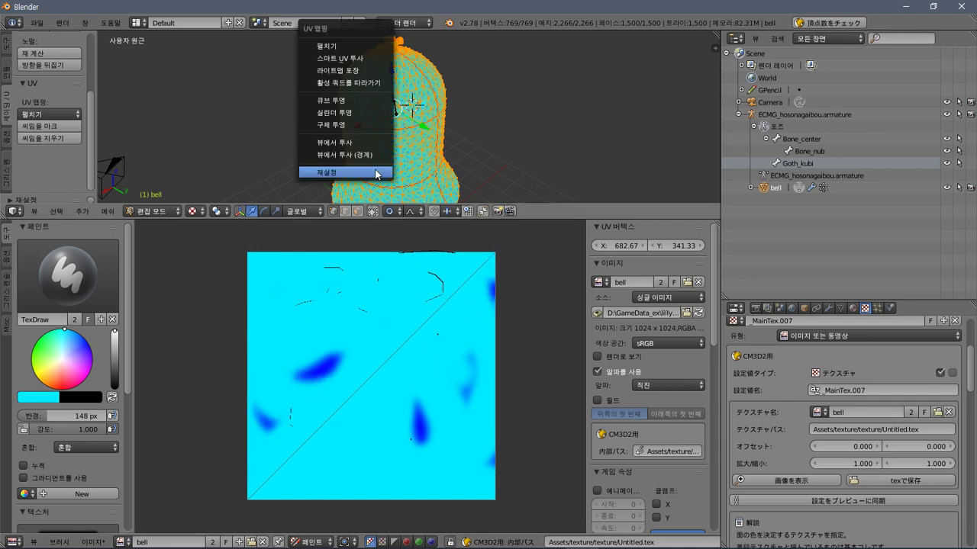
left_click(318, 45)
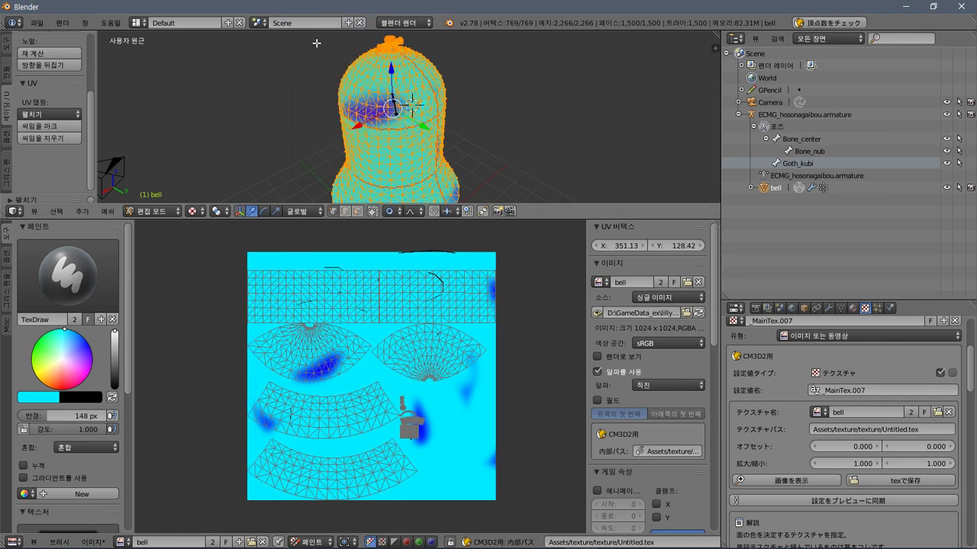
key("u")
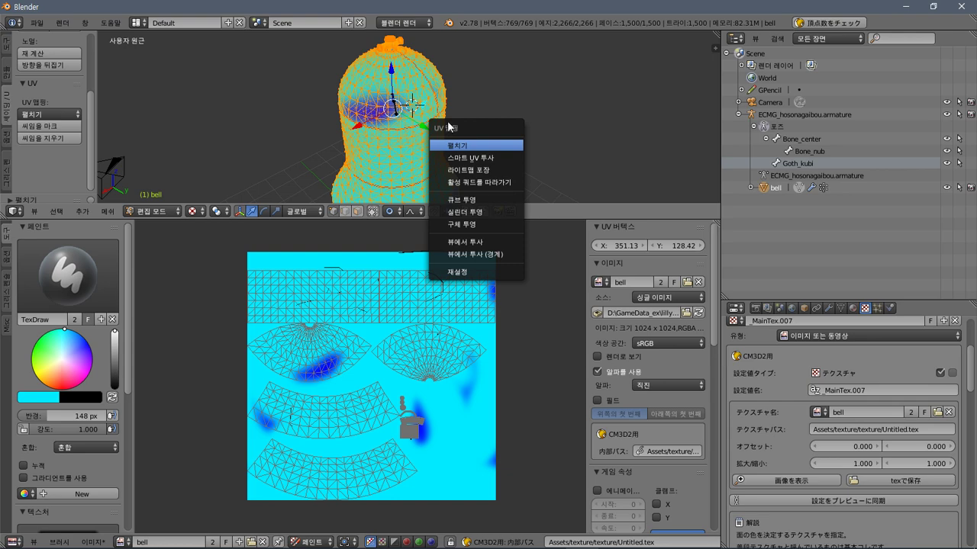
left_click(475, 145)
Try UV Squares' To Square Grid conversion and switch the image editor from Paint to View mode.
left_click(6, 321)
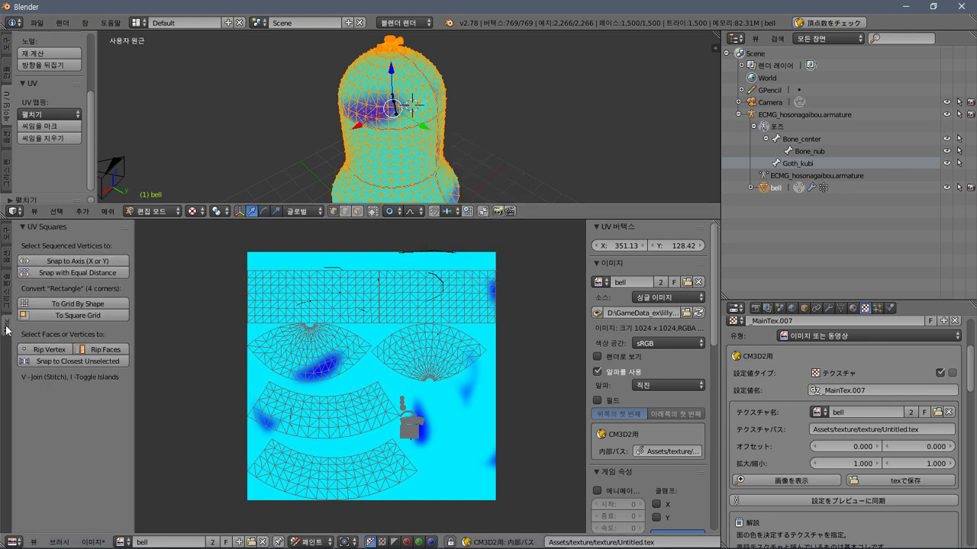
left_click(78, 315)
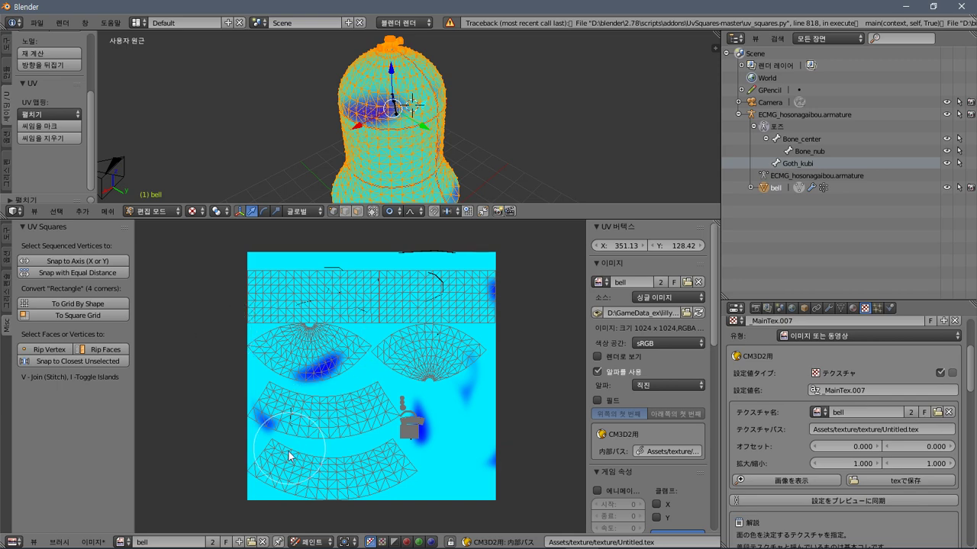
left_click(295, 534)
left_click(309, 524)
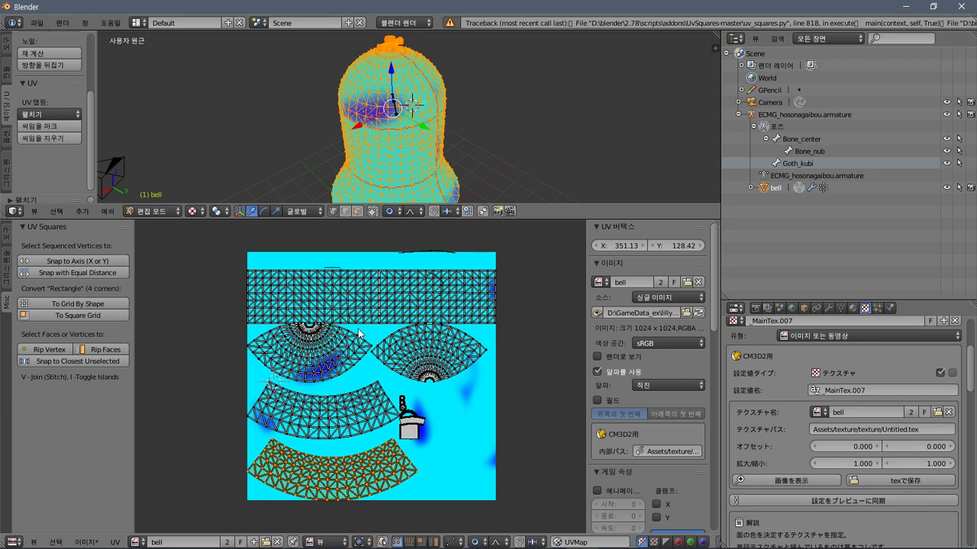
Select all UV islands, try To Square Grid on them and undo the attempt.
key("a")
key("a")
left_click(100, 319)
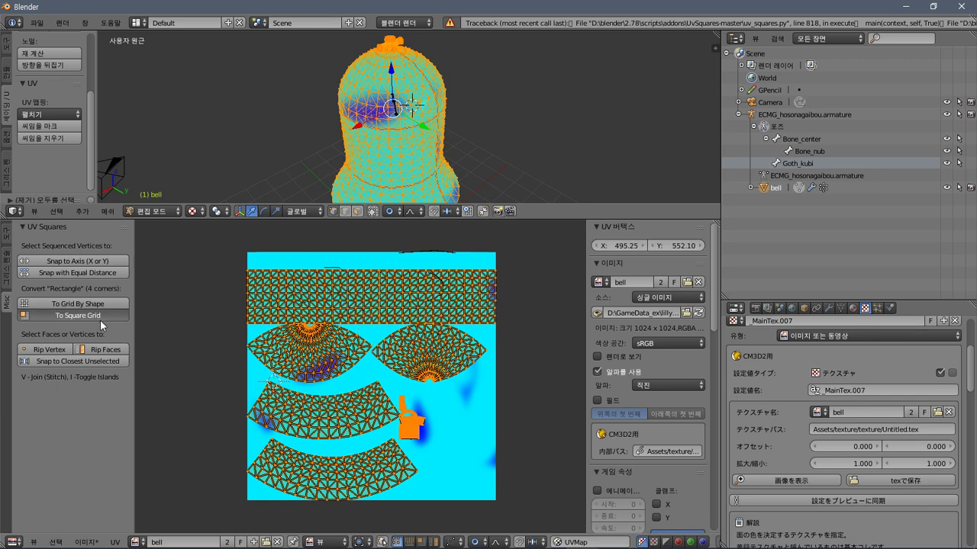
key("ctrl+z")
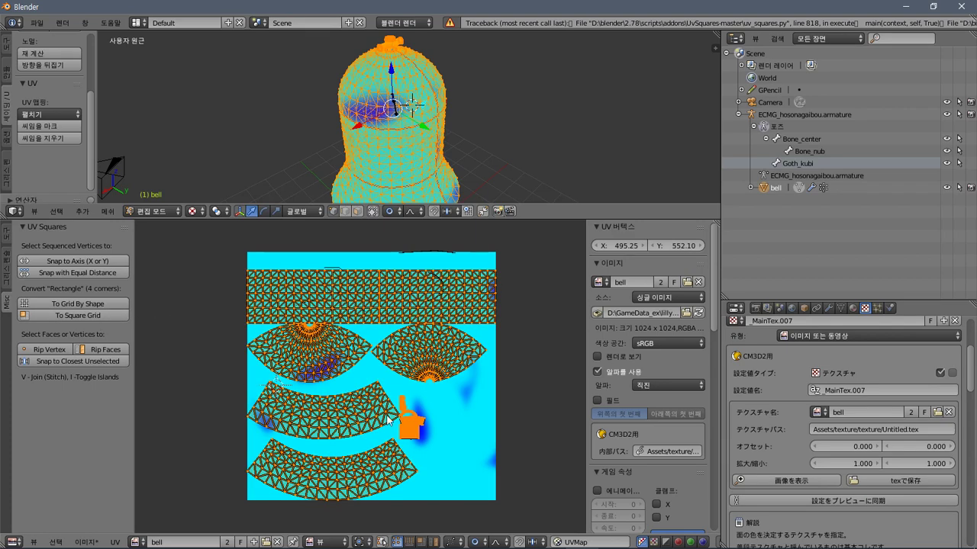
Try To Square Grid, To Grid By Shape and Rip Faces on the upper of the two curved UV strips.
right_click(348, 416)
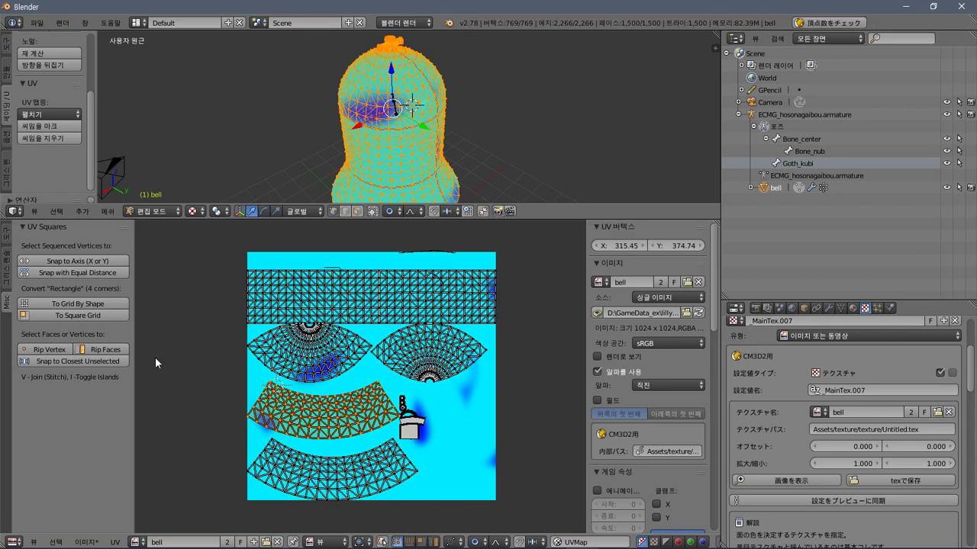
left_click(79, 313)
key("ctrl+z")
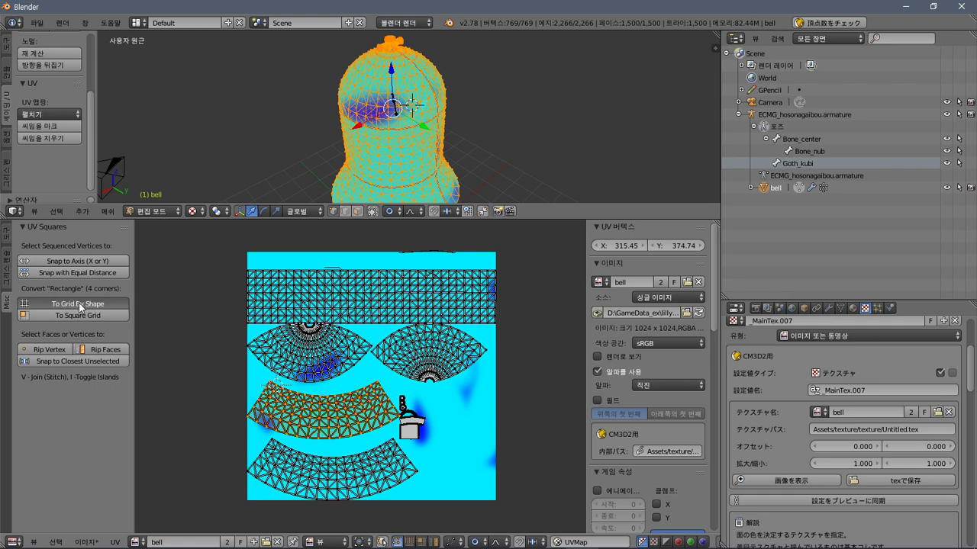
left_click(79, 303)
key("ctrl+z")
left_click(79, 350)
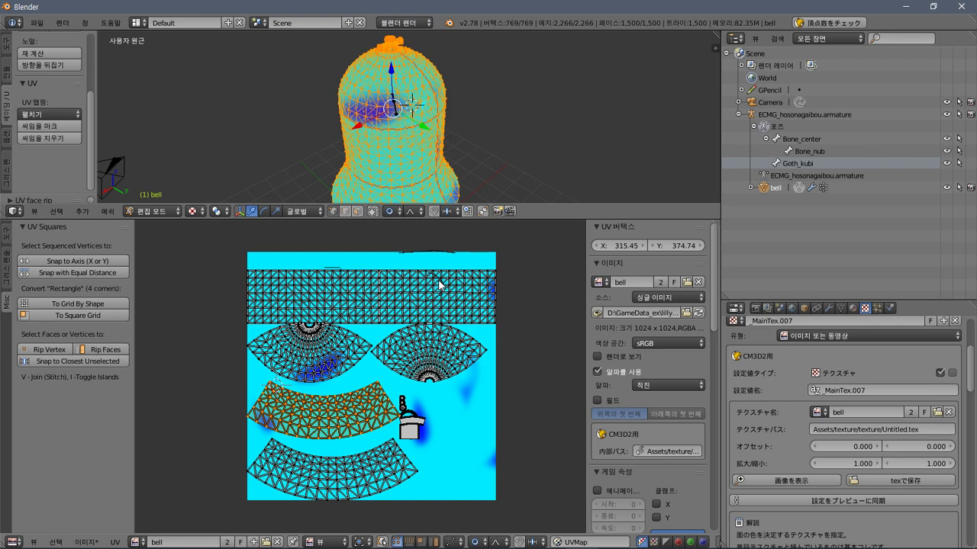
key("u")
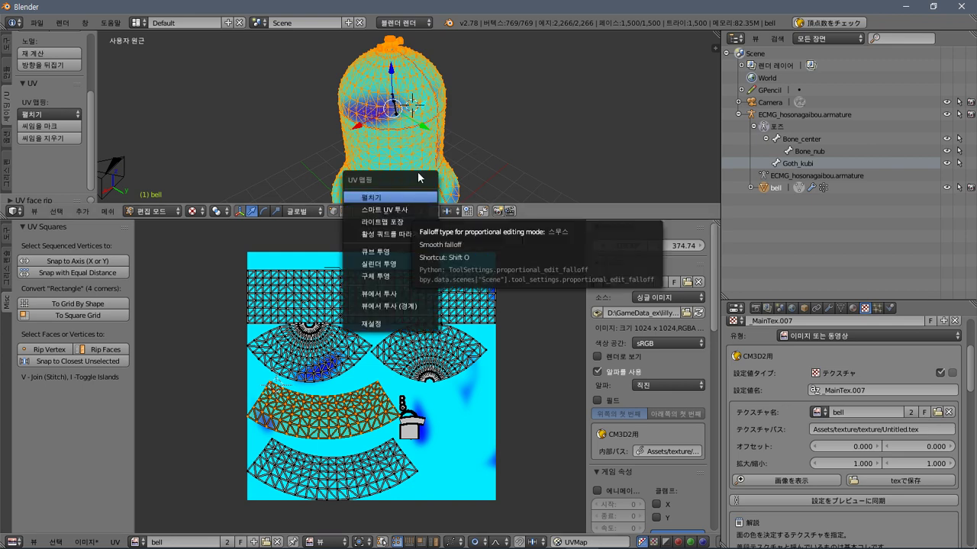
left_click(362, 212)
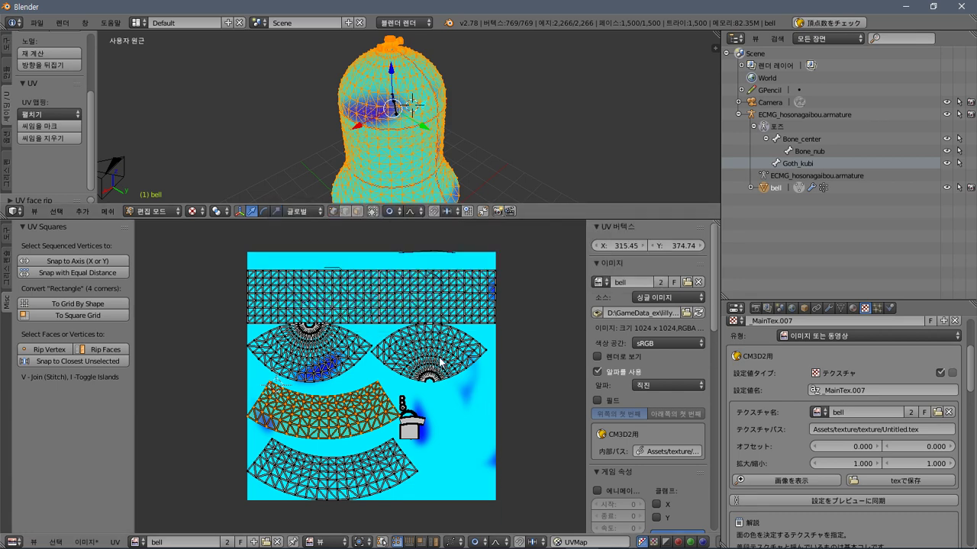
scroll(438, 363, "up", 4)
scroll(439, 360, "down", 5)
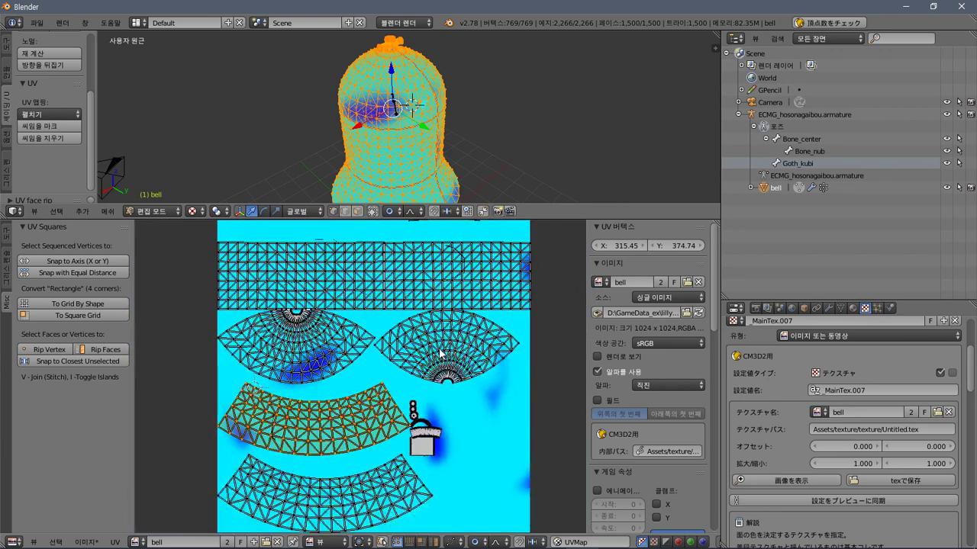
Select the left fan-shaped UV island below the rectangular strips and move it slightly downward.
right_click(332, 353)
scroll(367, 401, "down", 1)
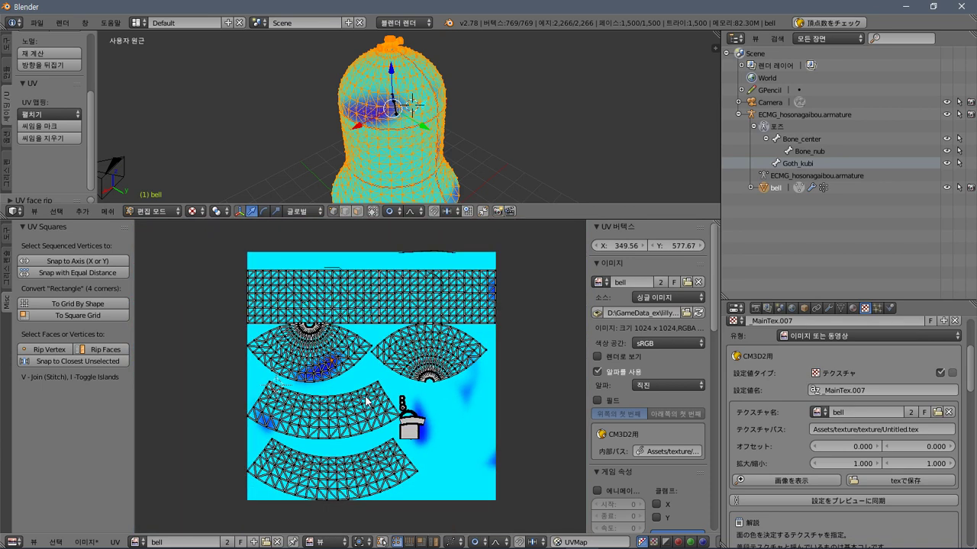
key("l")
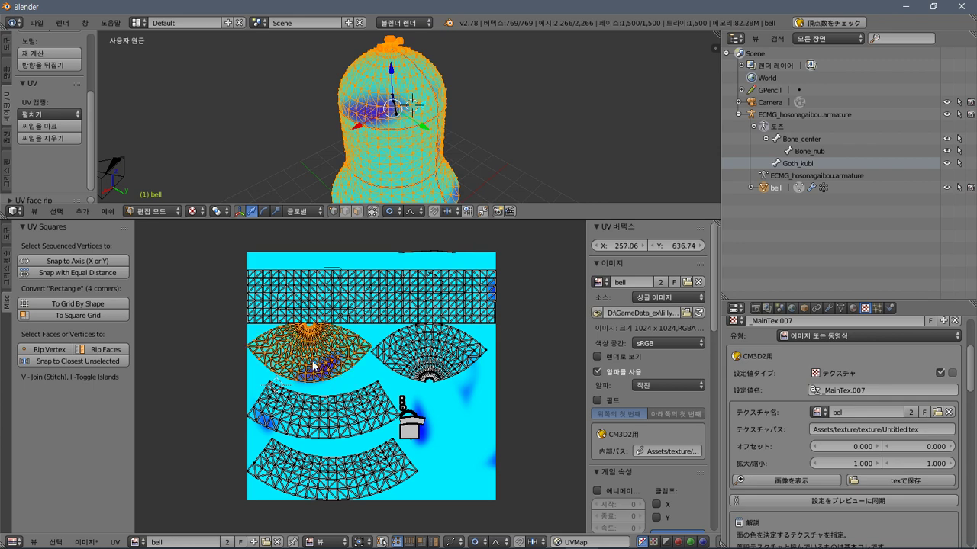
key("ctrl+Tab")
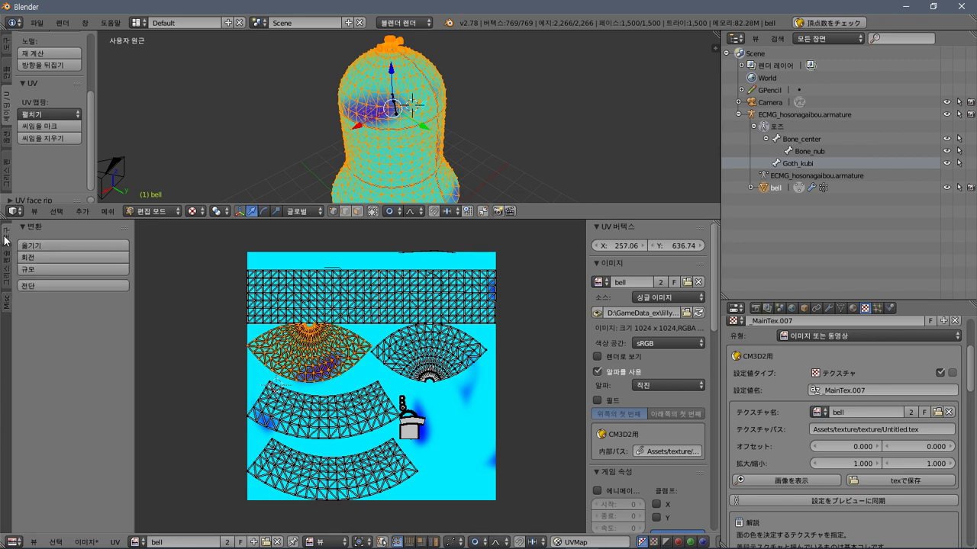
left_click(63, 246)
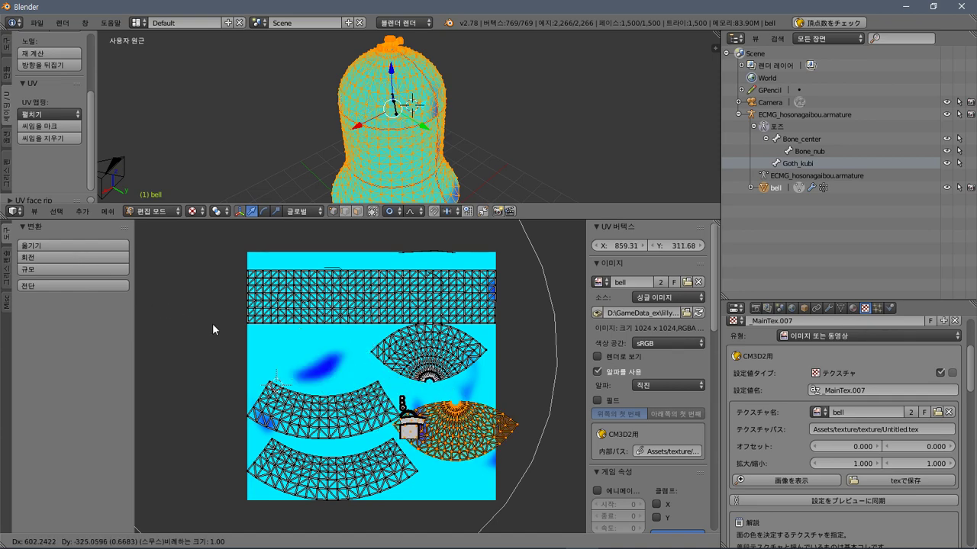
left_click(62, 251)
middle_click_drag(432, 177, 400, 138)
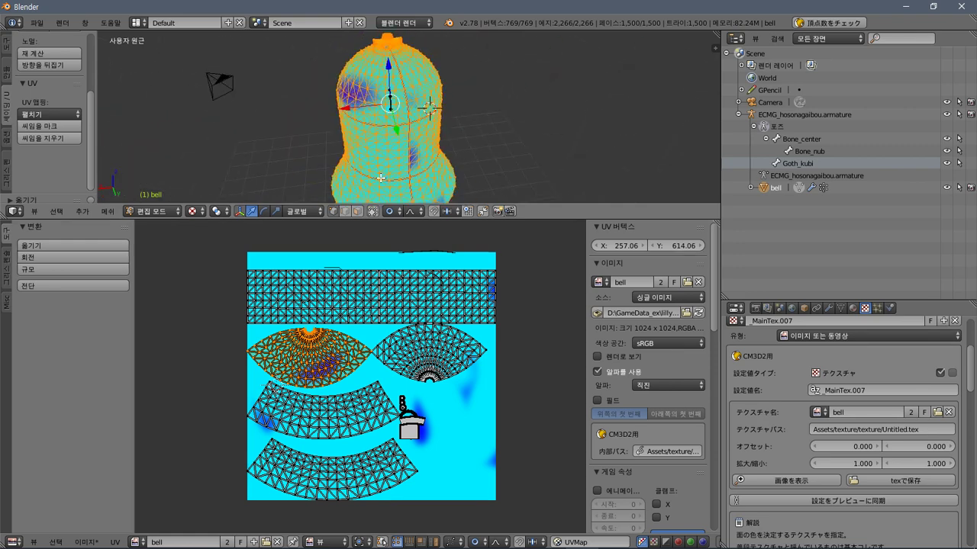
scroll(414, 370, "down", 5)
scroll(415, 369, "up", 5)
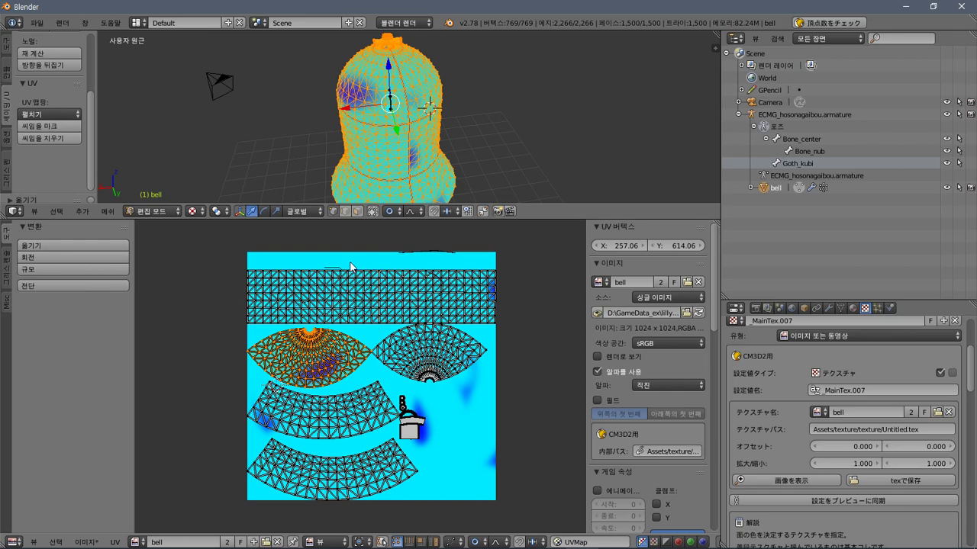
Switch to the browser, search Google for "블렌더 이미지 맵핑 펼치기" and open the "Blender 3D :: UV 펼치기" result in a new tab.
key("alt+Tab")
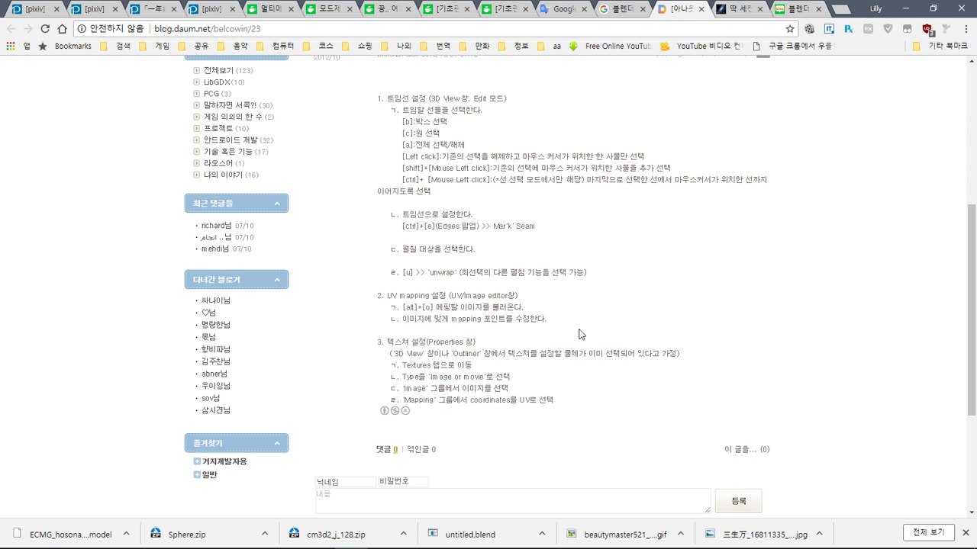
scroll(568, 326, "up", 1)
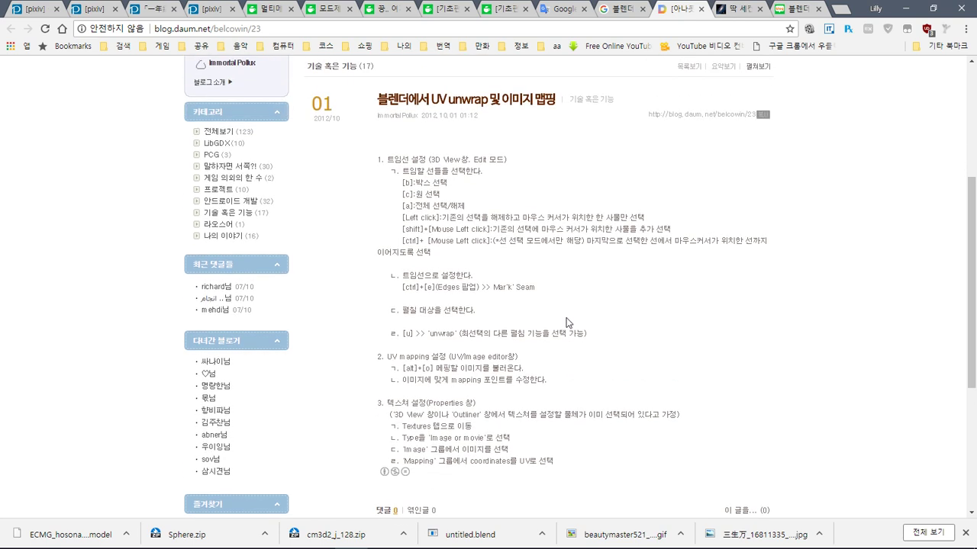
left_click(609, 15)
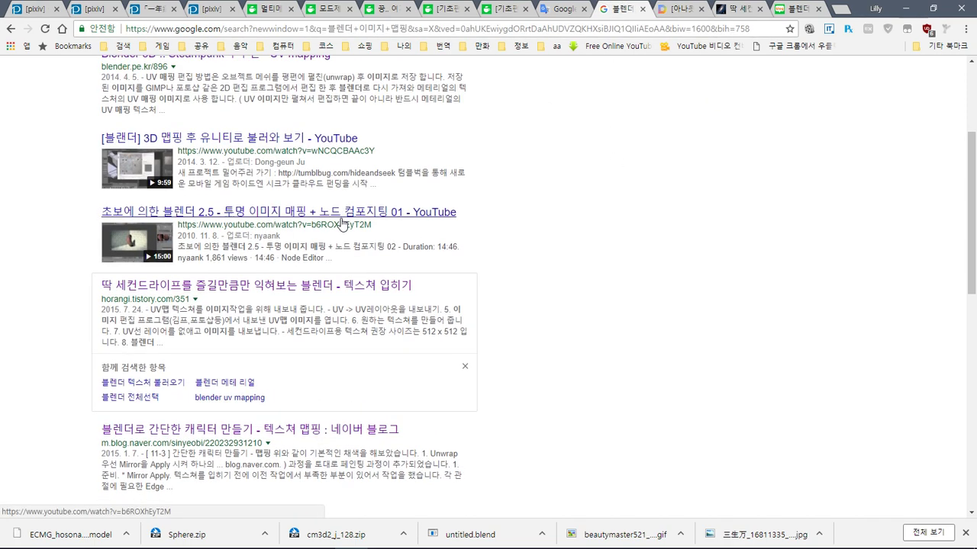
scroll(342, 222, "up", 3)
left_click(206, 72)
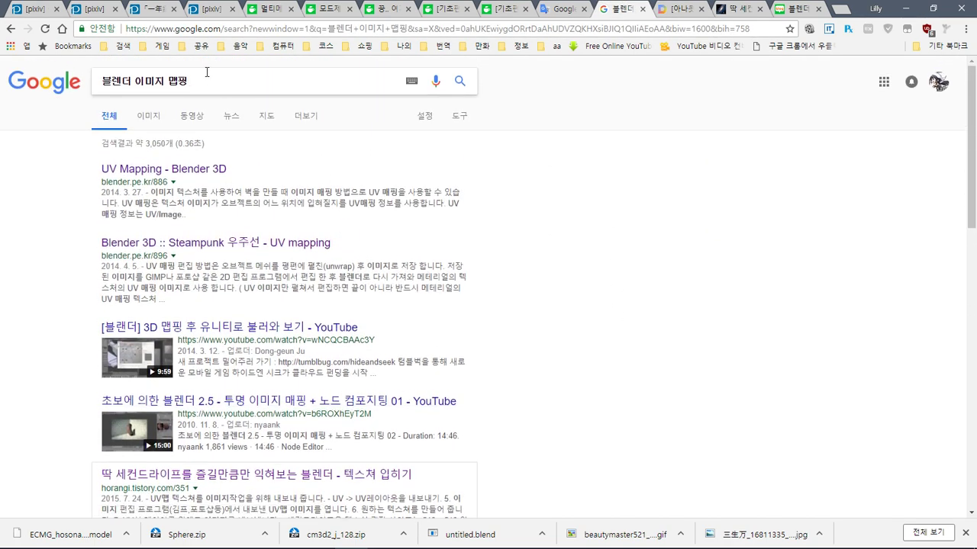
type("펼치기")
key("Return")
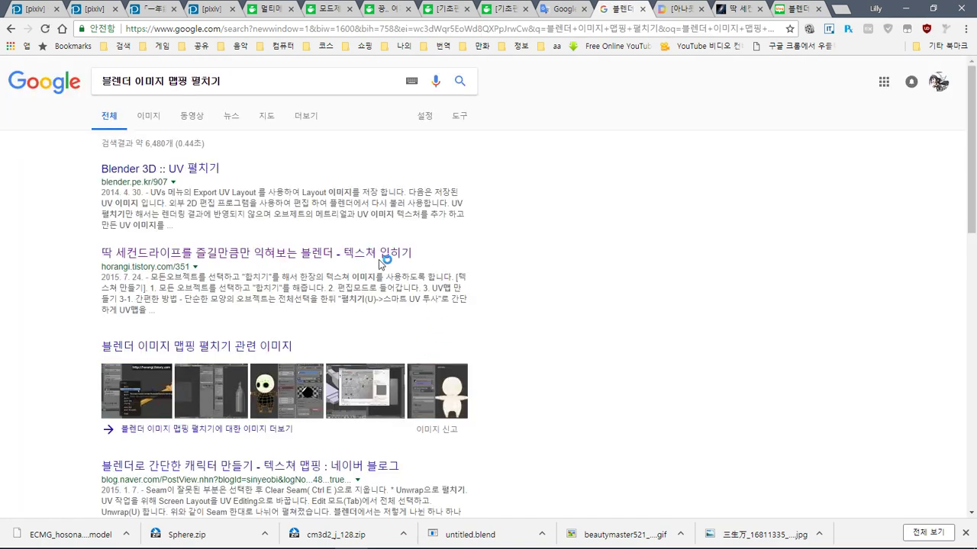
middle_click(205, 169)
Bring up the Naver blog post on texture mapping a simple Blender character and examine its Unwrap instructions.
key("ctrl+Tab")
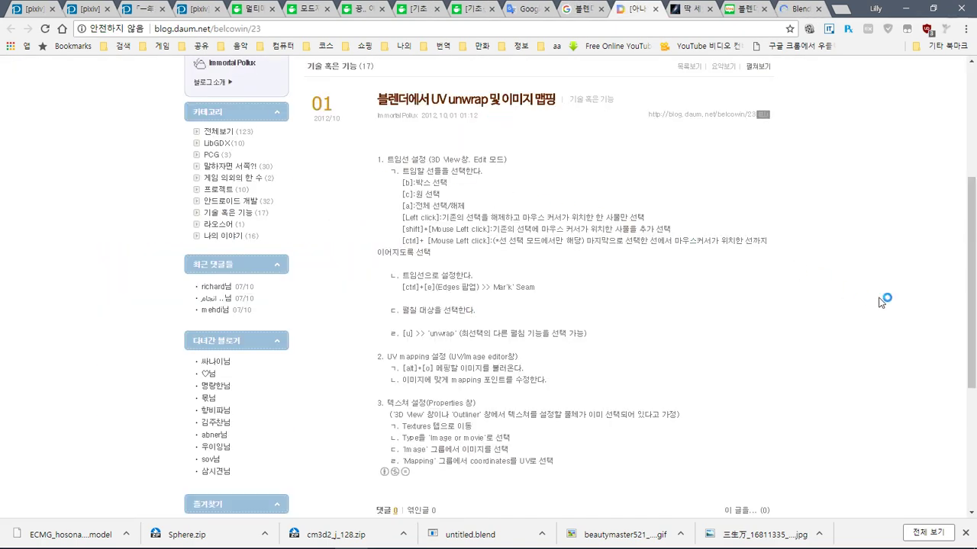
key("ctrl+Tab")
key("ctrl+Tab")
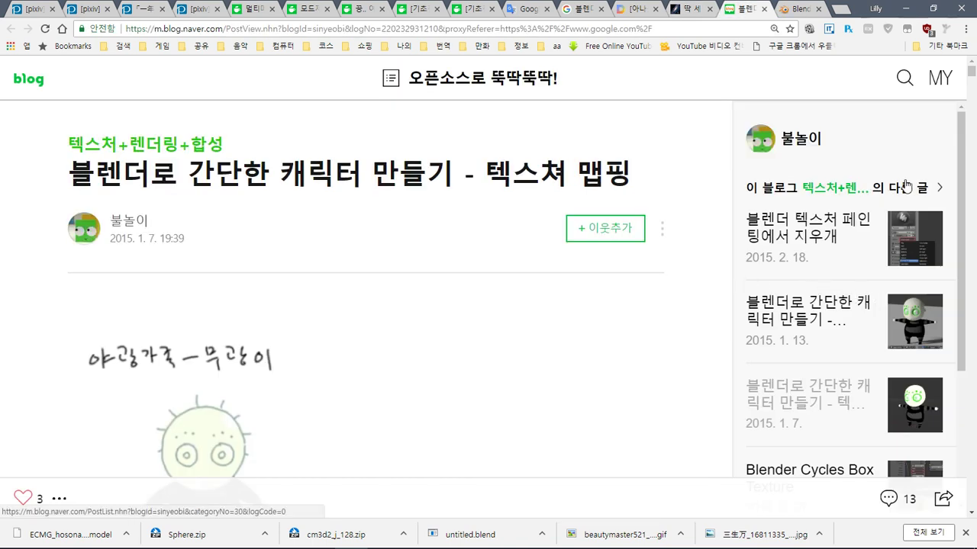
scroll(751, 286, "down", 3)
scroll(697, 246, "down", 5)
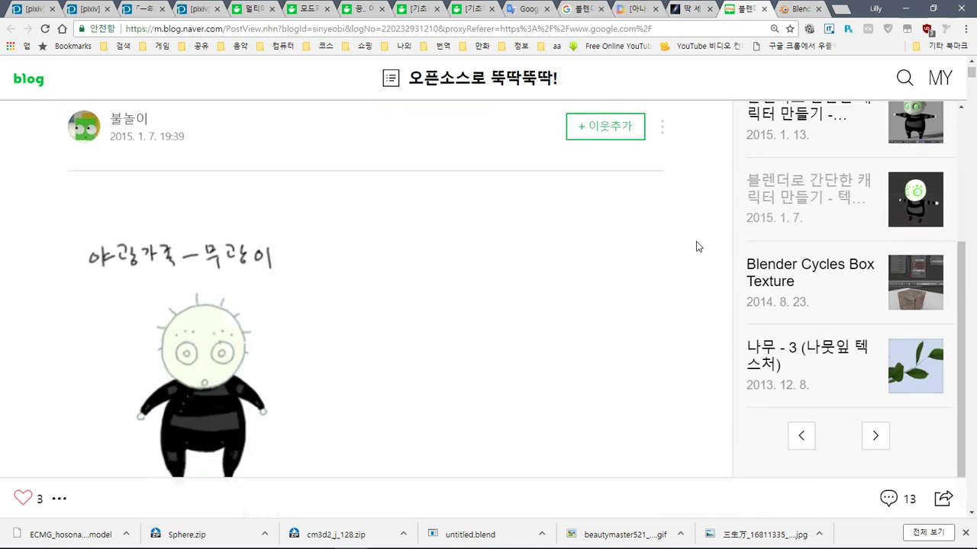
scroll(371, 266, "down", 4)
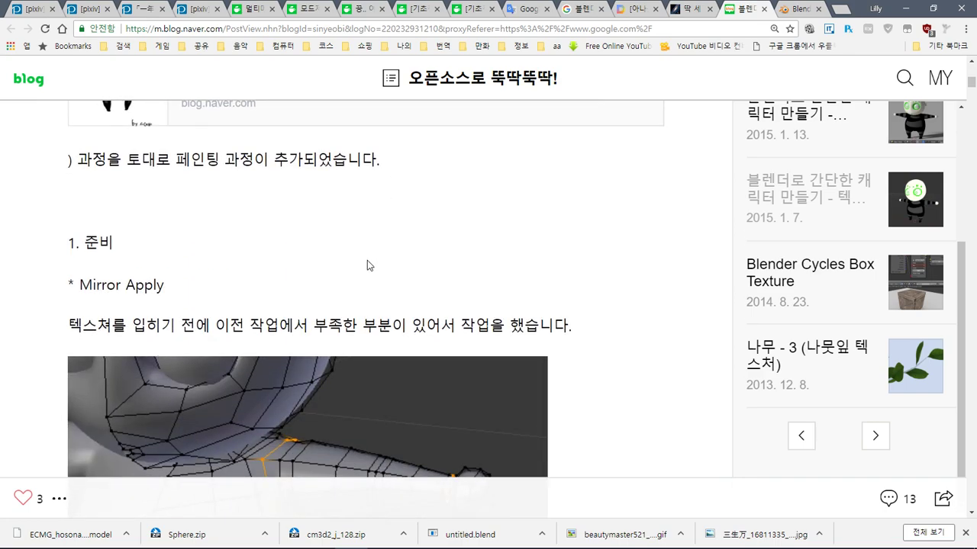
scroll(489, 302, "down", 2)
left_click_drag(973, 84, 973, 165)
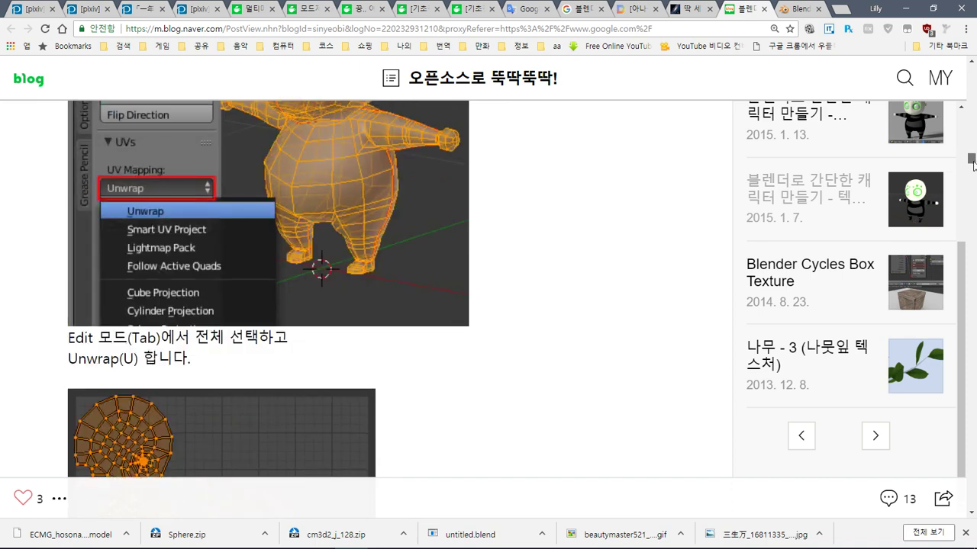
scroll(973, 164, "up", 2)
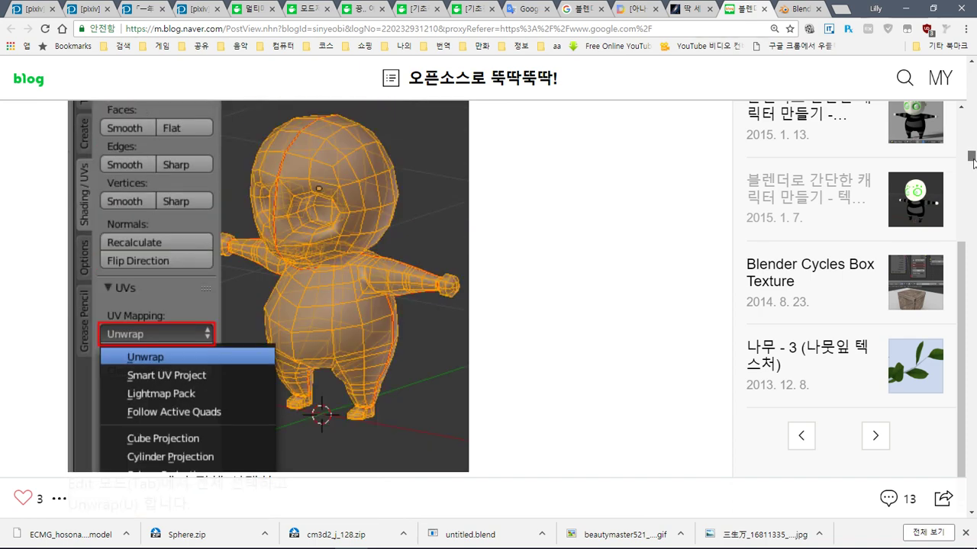
scroll(973, 164, "down", 3)
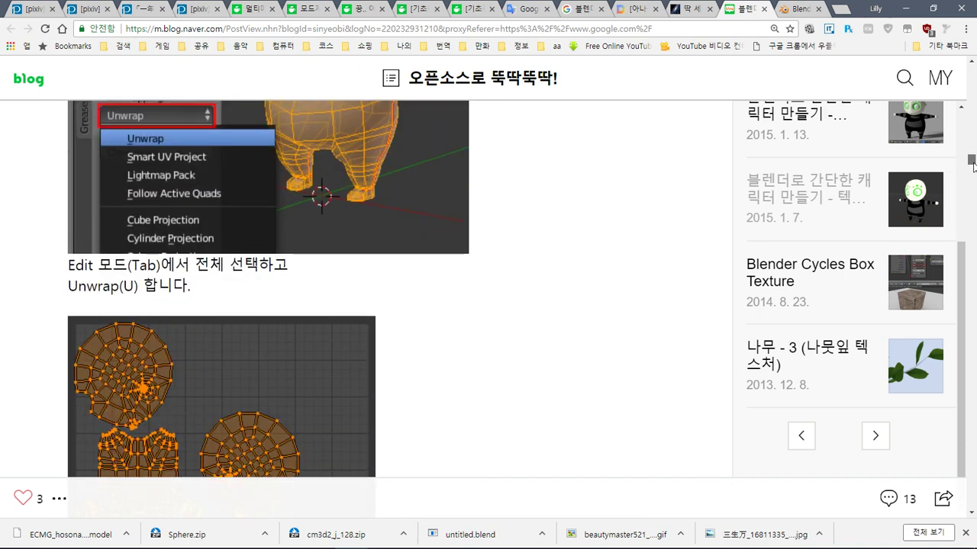
scroll(973, 164, "down", 3)
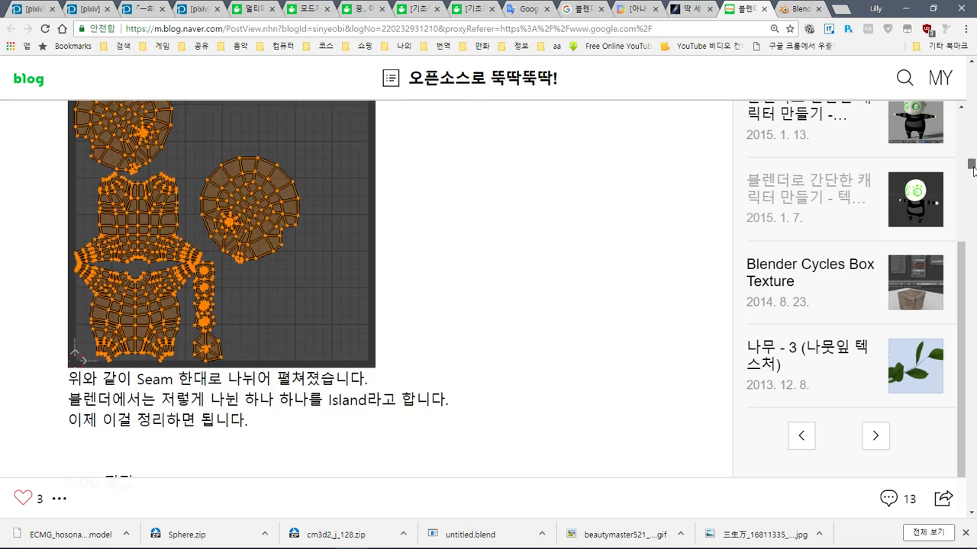
Read the post's UV editing section on selecting, moving, overlapping and mirroring islands, and skim the rest of the article.
scroll(972, 171, "down", 3)
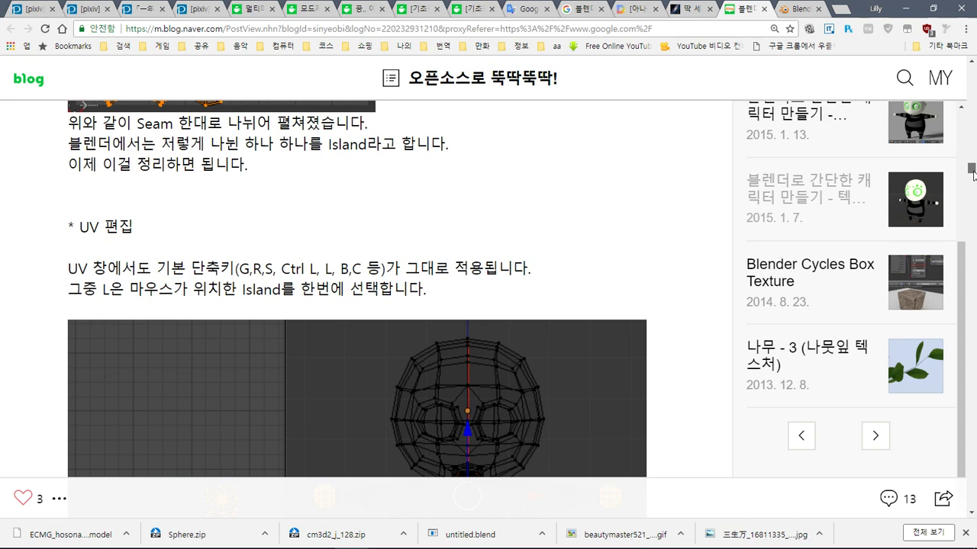
scroll(973, 175, "down", 2)
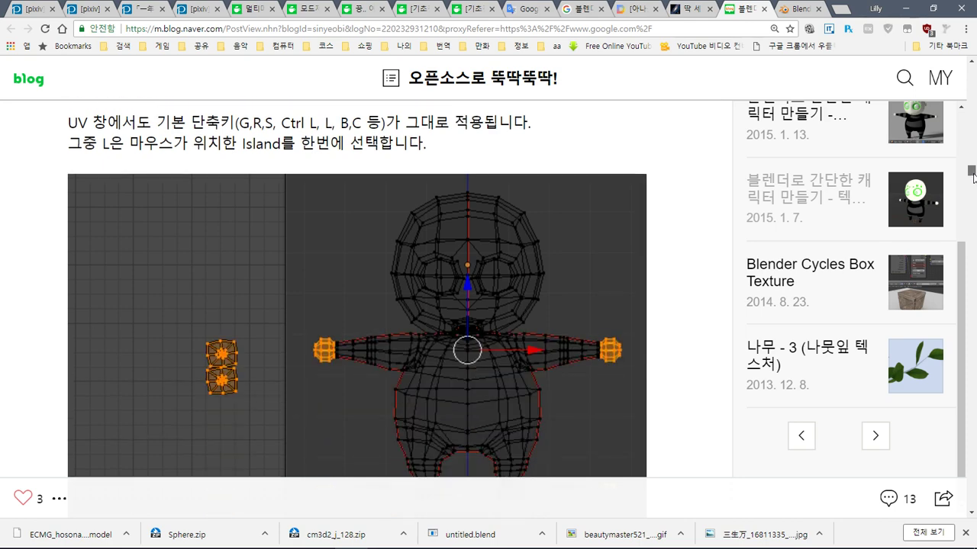
scroll(973, 177, "down", 3)
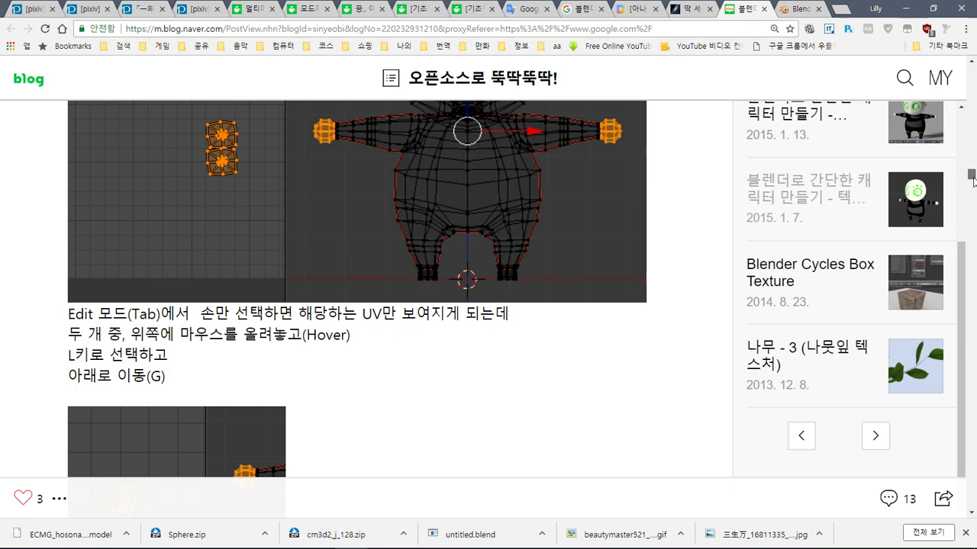
scroll(973, 180, "down", 3)
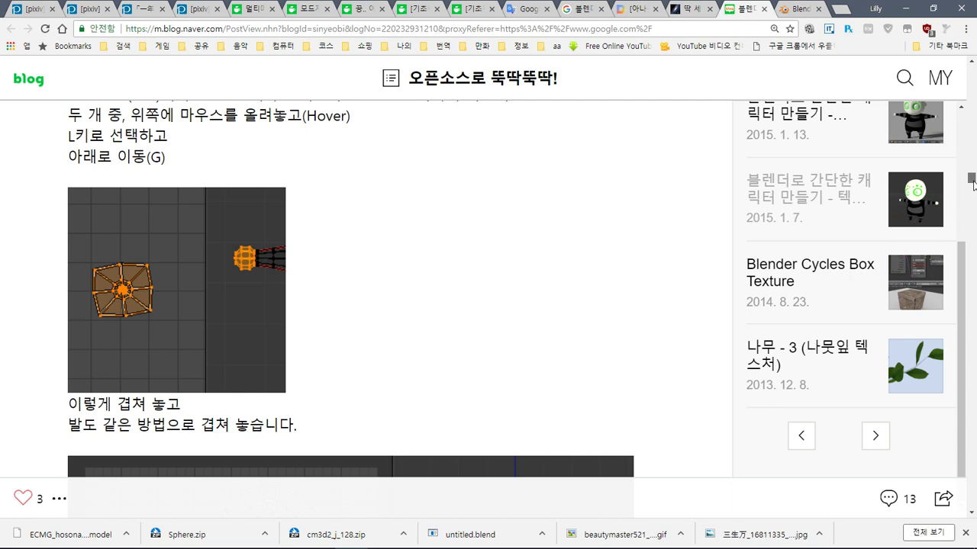
scroll(973, 185, "down", 6)
scroll(972, 187, "up", 3)
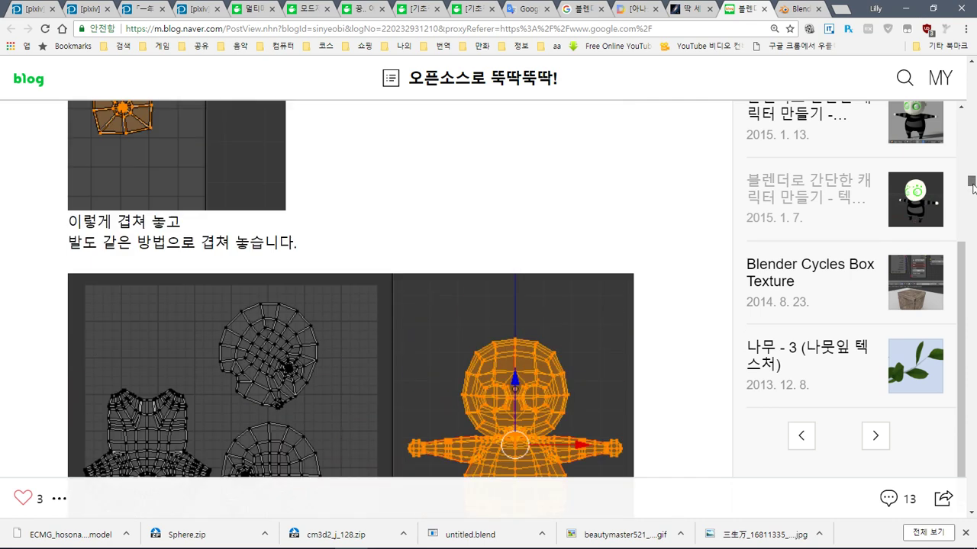
scroll(973, 188, "down", 3)
scroll(973, 192, "down", 5)
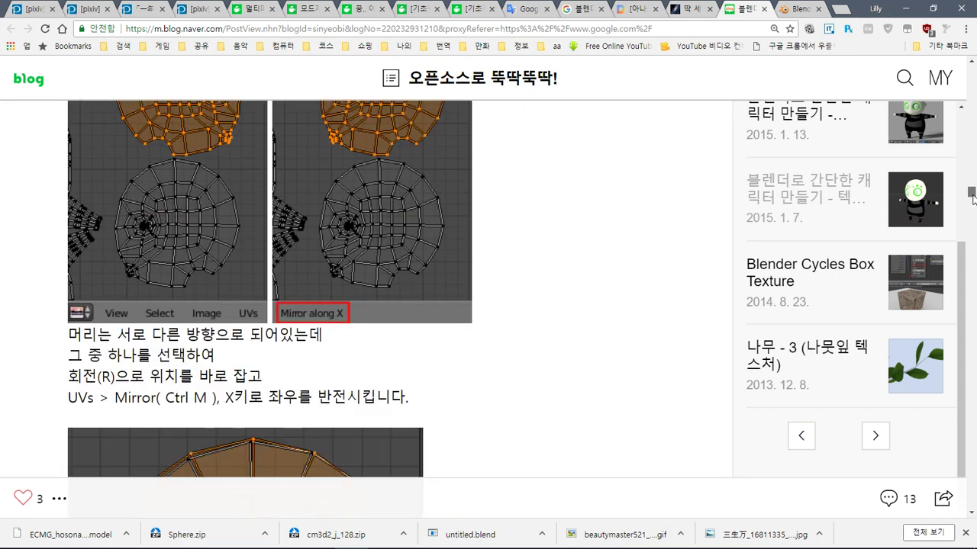
left_click_drag(973, 200, 971, 245)
left_click_drag(971, 254, 973, 287)
Return to Blender and rotate the left fan-shaped UV island about 180° to match the orientation of the right fan.
key("alt+Tab")
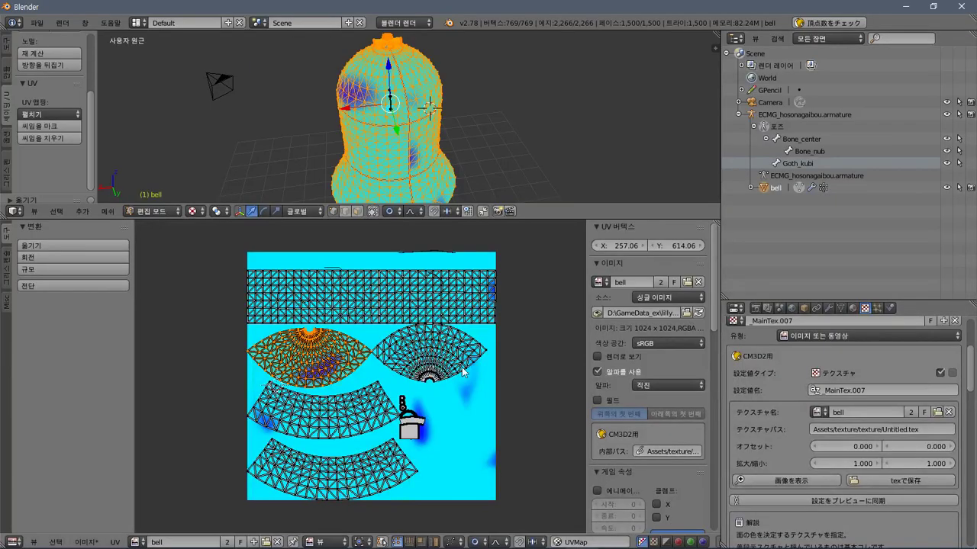
scroll(457, 370, "up", 5)
scroll(450, 370, "down", 4)
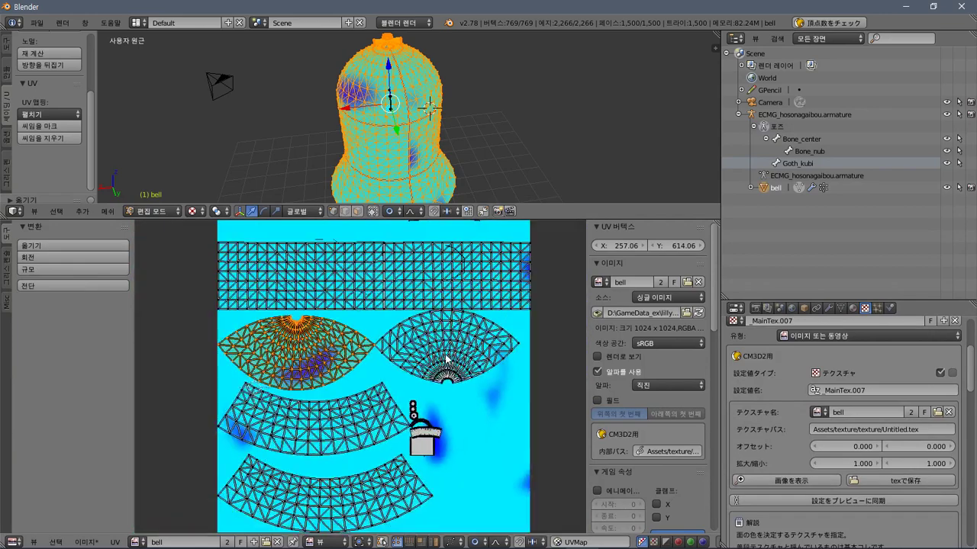
scroll(446, 362, "up", 2)
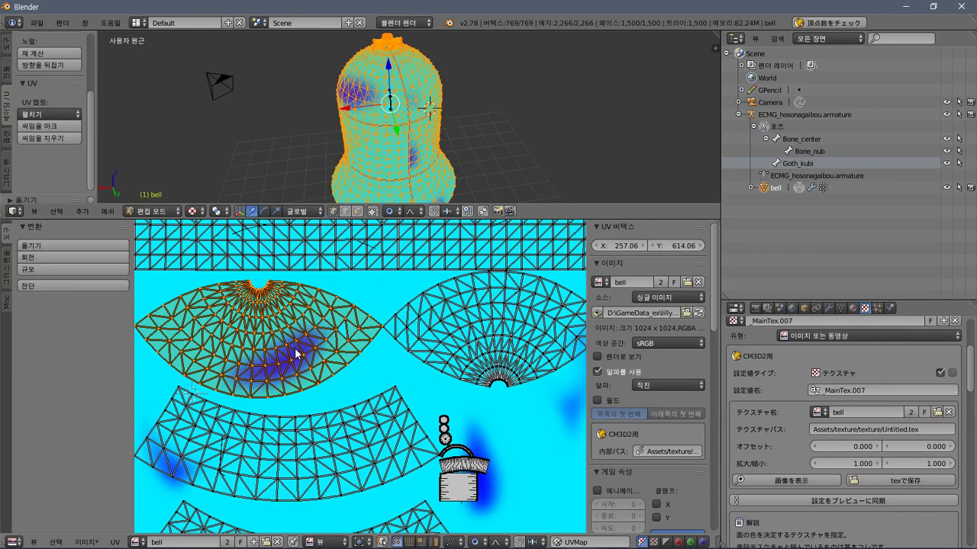
key("r")
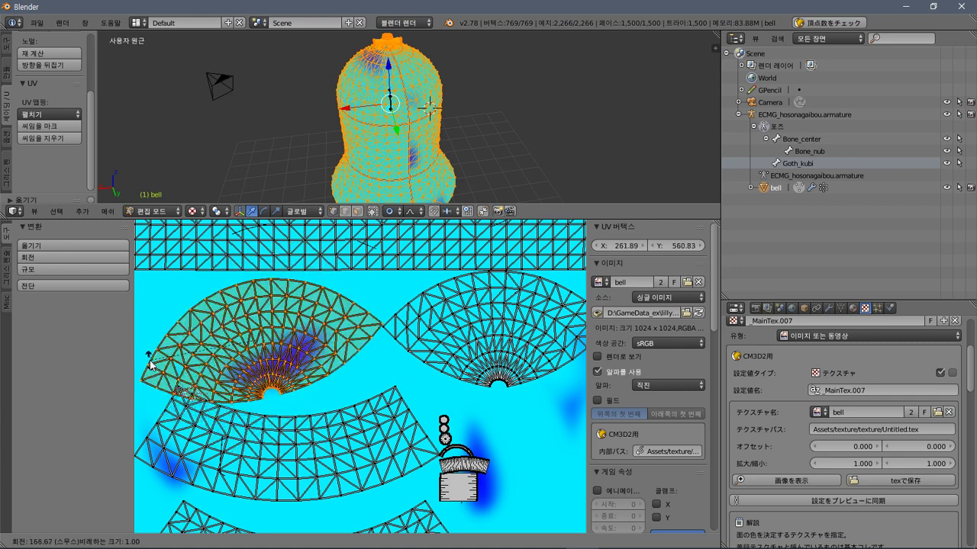
left_click(156, 339)
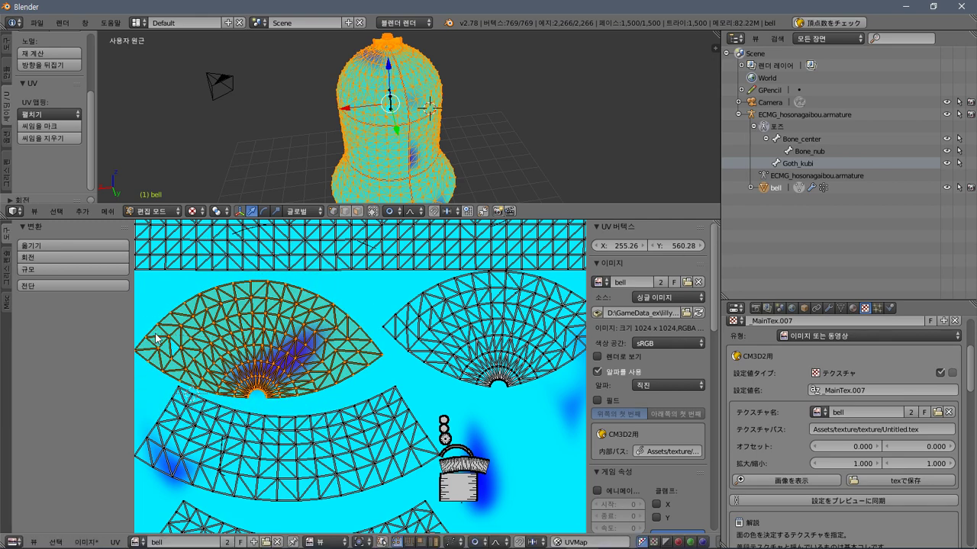
scroll(238, 356, "down", 2)
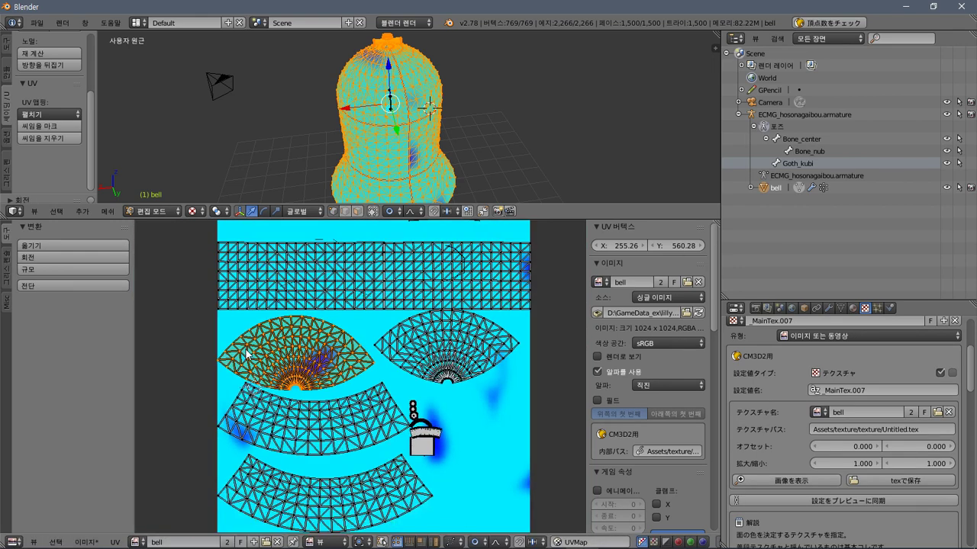
Move the small curved band island to the lower-right corner of the texture and place the small square island just above it.
right_click(422, 435)
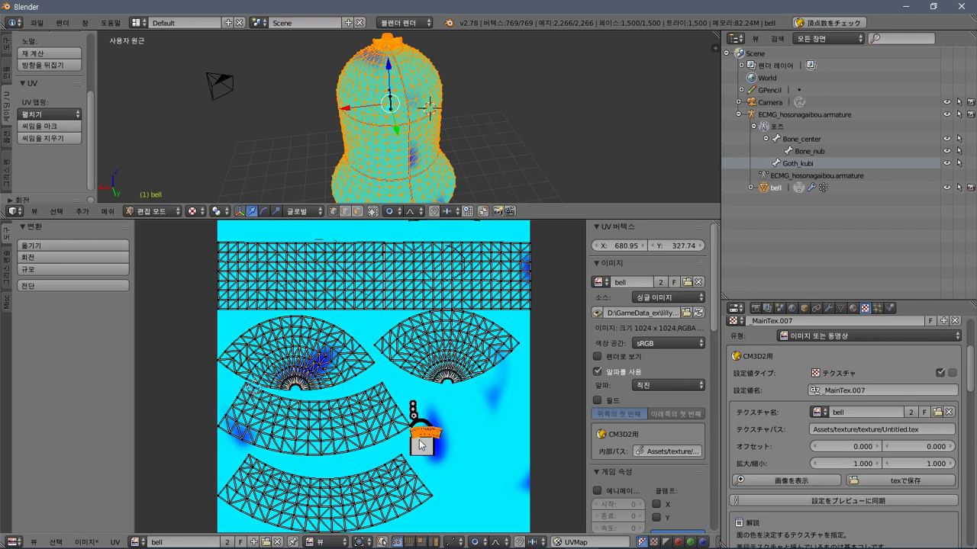
left_click(102, 245)
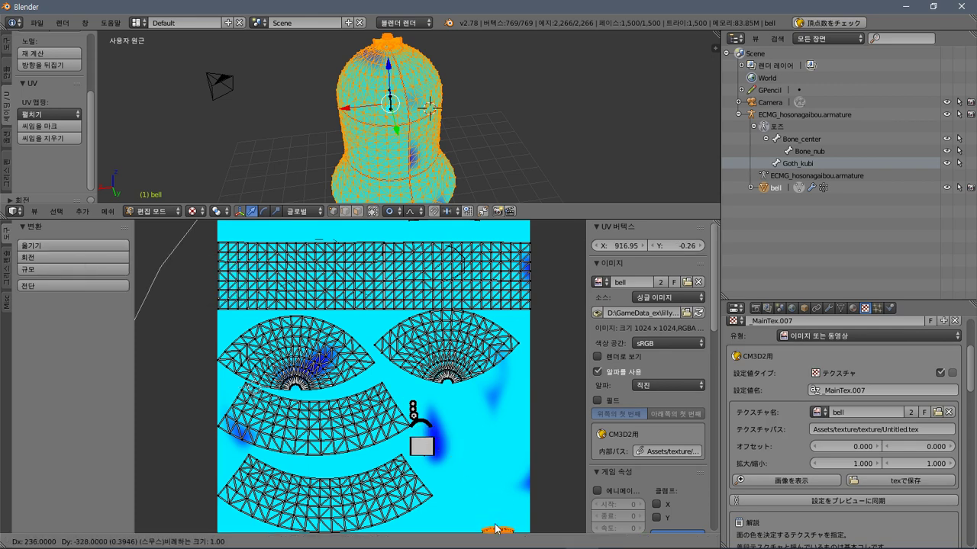
left_click(498, 515)
right_click(426, 450)
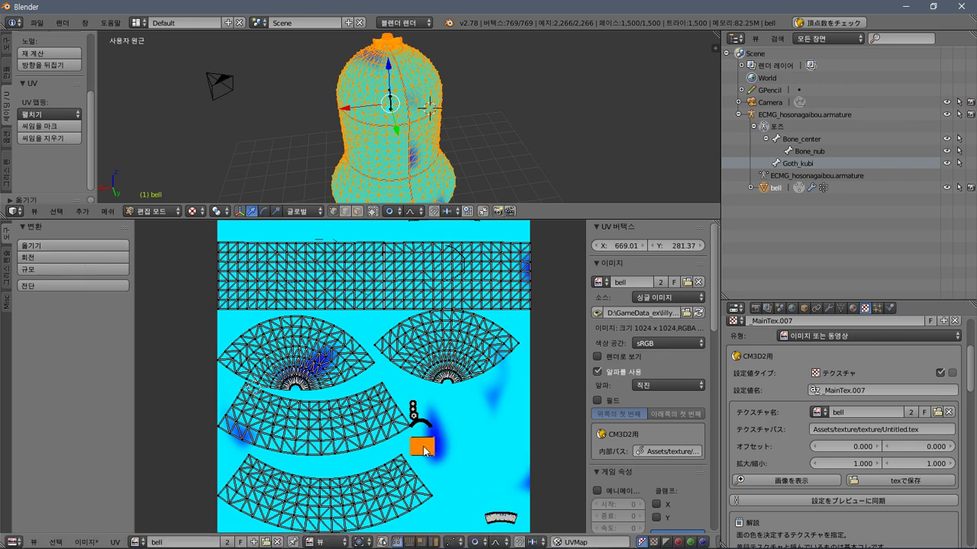
key("g")
left_click(553, 514)
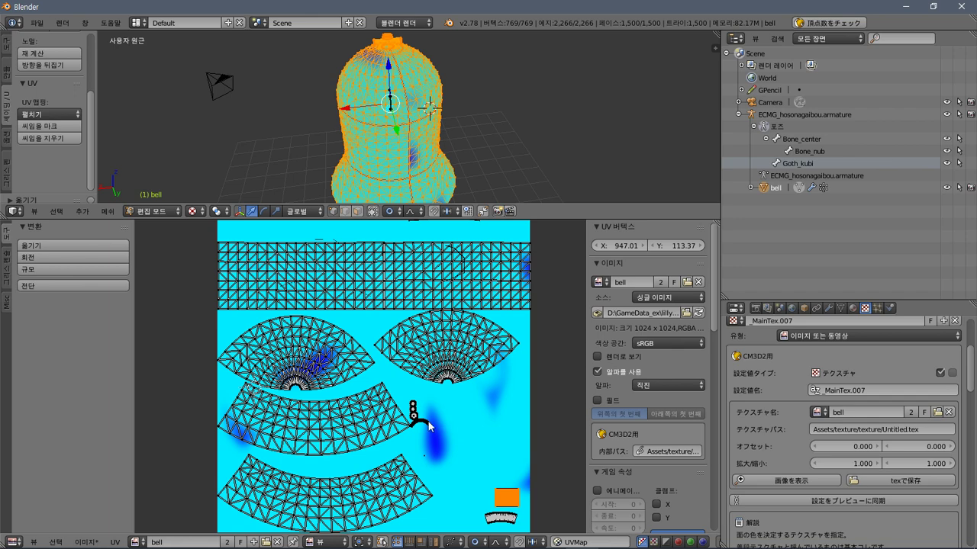
Stack the small arch-shaped island and the three tiny round islands in a spaced column above the square along the texture's right edge.
right_click(428, 425)
key("g")
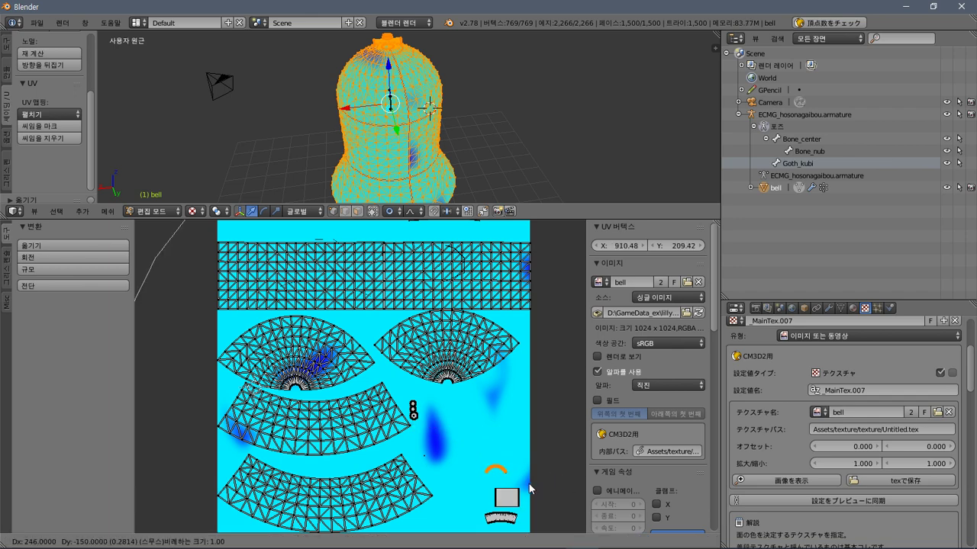
left_click(535, 489)
key("g")
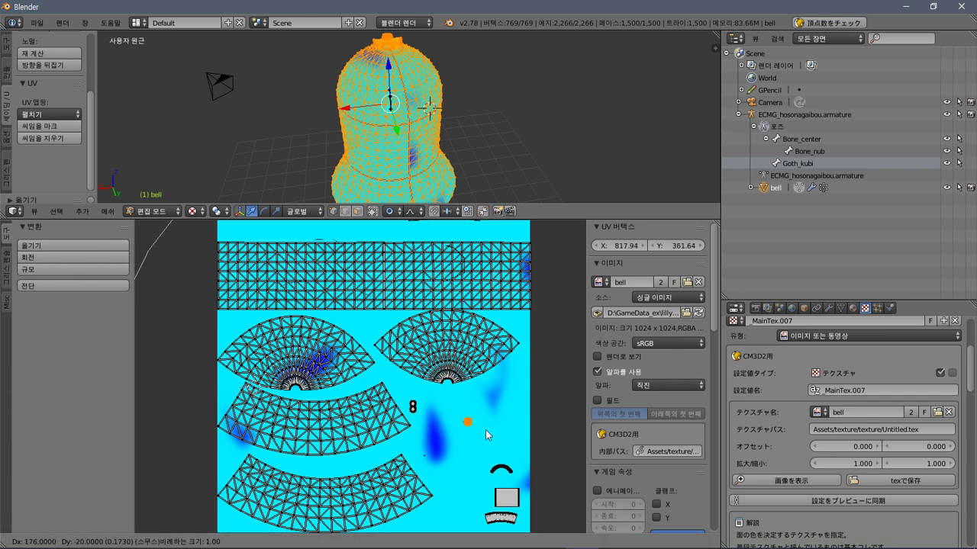
left_click(505, 446)
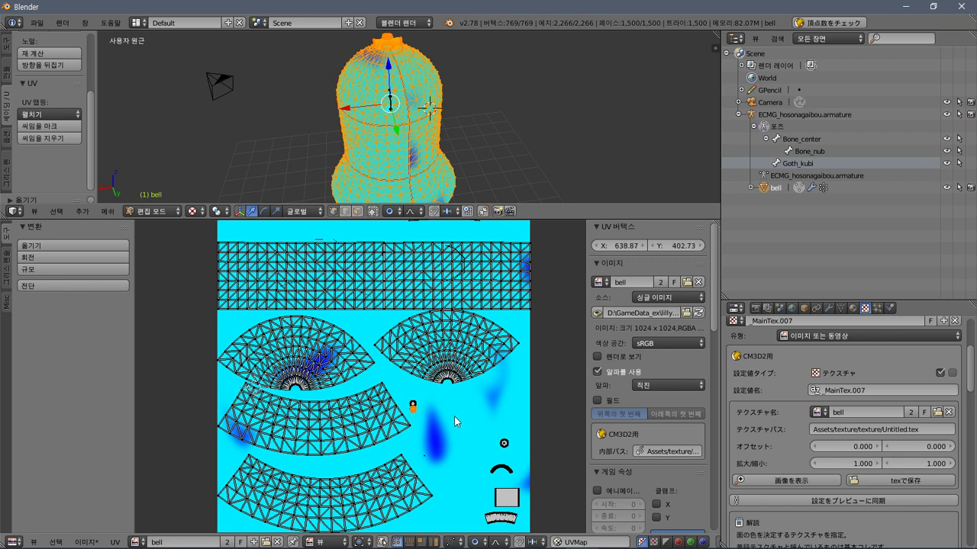
key("g")
left_click(546, 428)
key("g")
left_click(555, 403)
Move the bottom curved band island up and inward, and place the other large curved band island directly over it so they overlap.
right_click(377, 511)
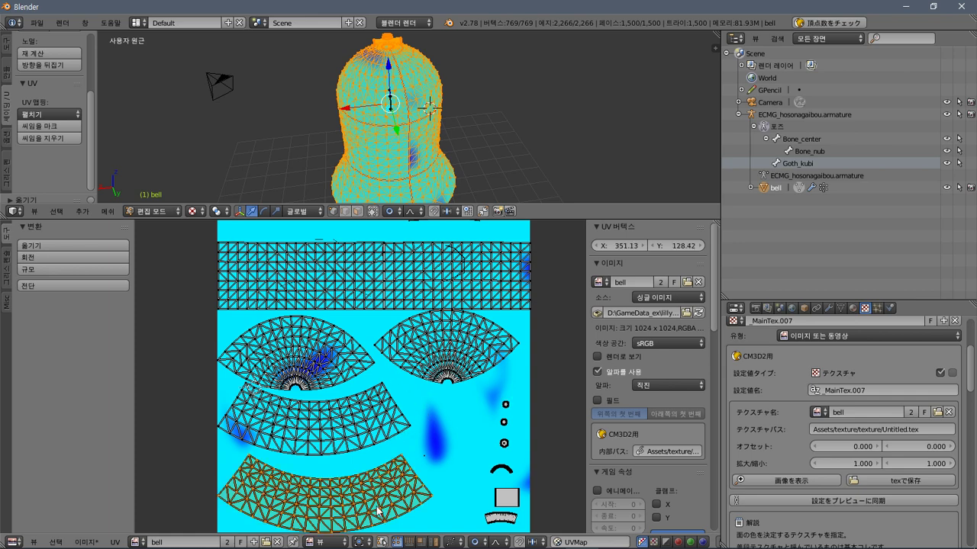
key("g")
left_click(405, 502)
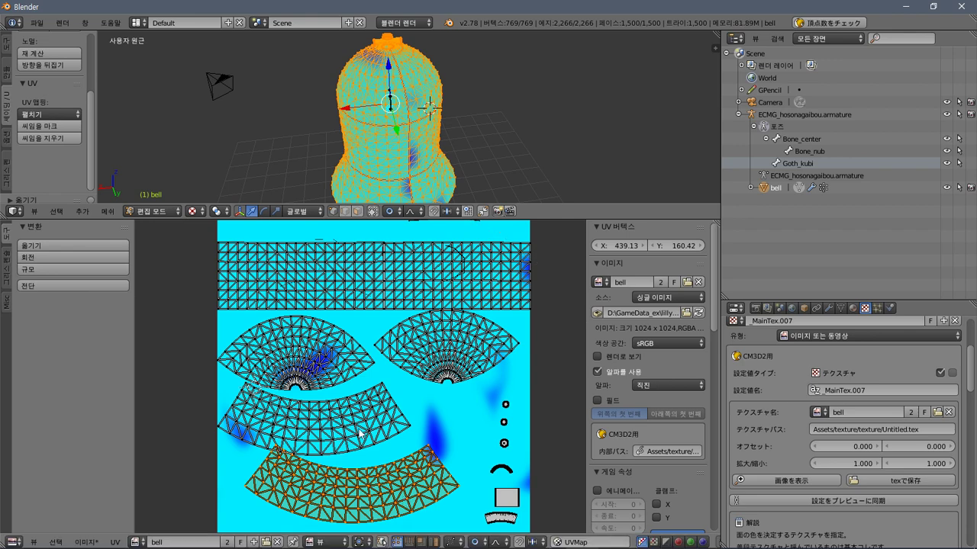
right_click(358, 433)
key("g")
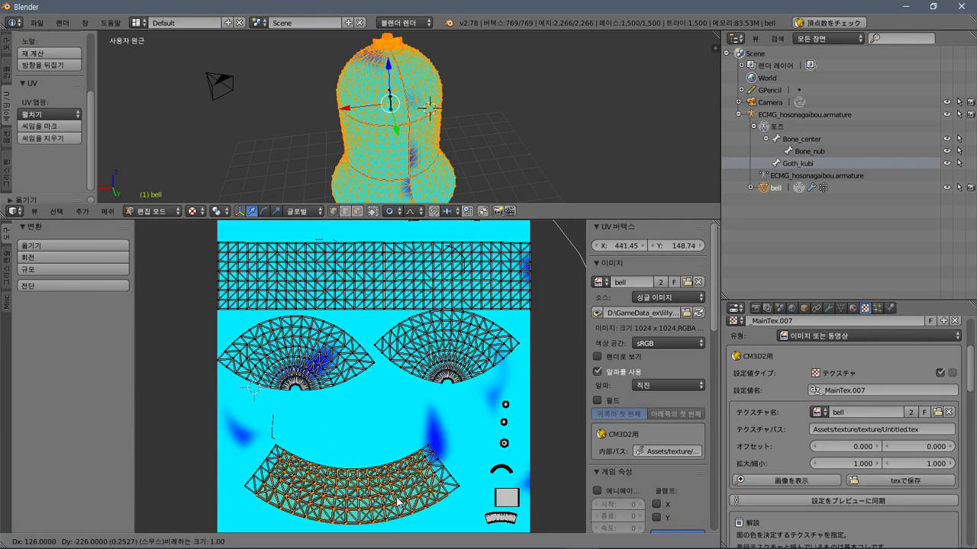
left_click(397, 502)
Examine how closely the two overlapped band islands align, and compare them with the seams and painted areas on the bell.
scroll(377, 436, "up", 2)
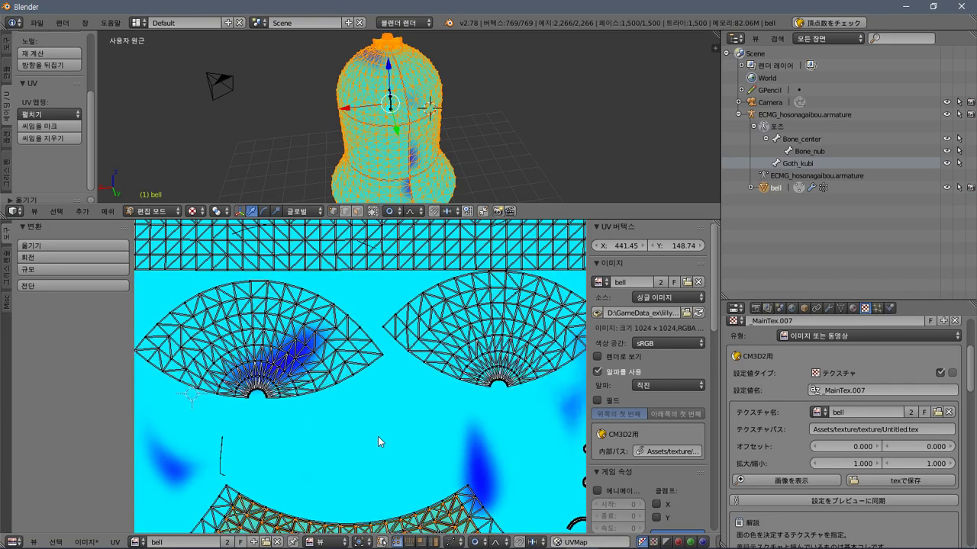
middle_click_drag(390, 450, 399, 355)
scroll(394, 405, "up", 1)
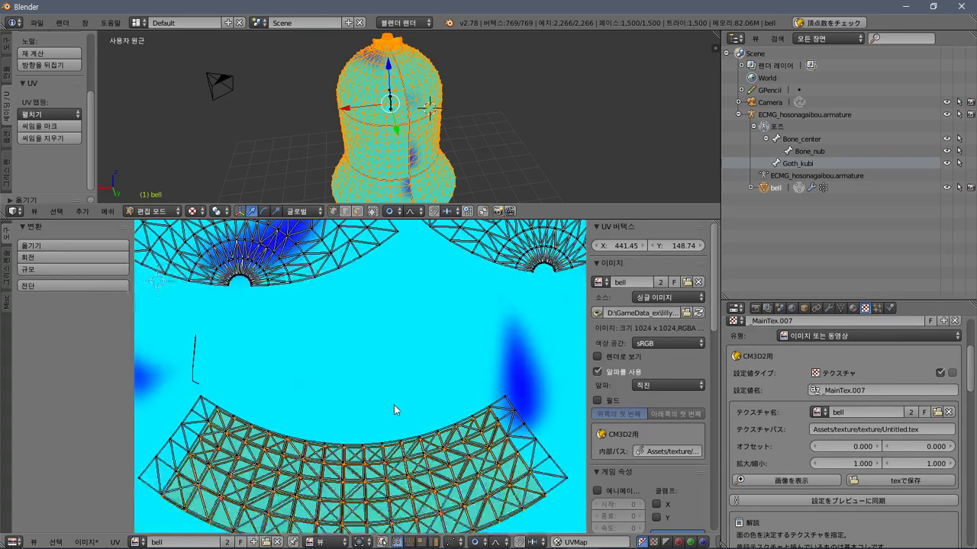
middle_click_drag(394, 406, 419, 290)
scroll(419, 290, "up", 1)
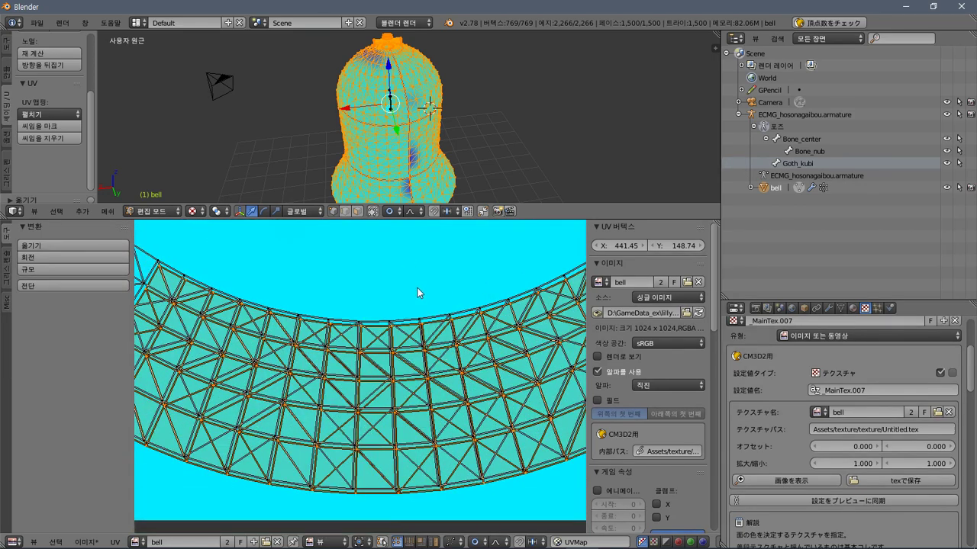
scroll(418, 293, "down", 1)
middle_click_drag(458, 72, 127, 94)
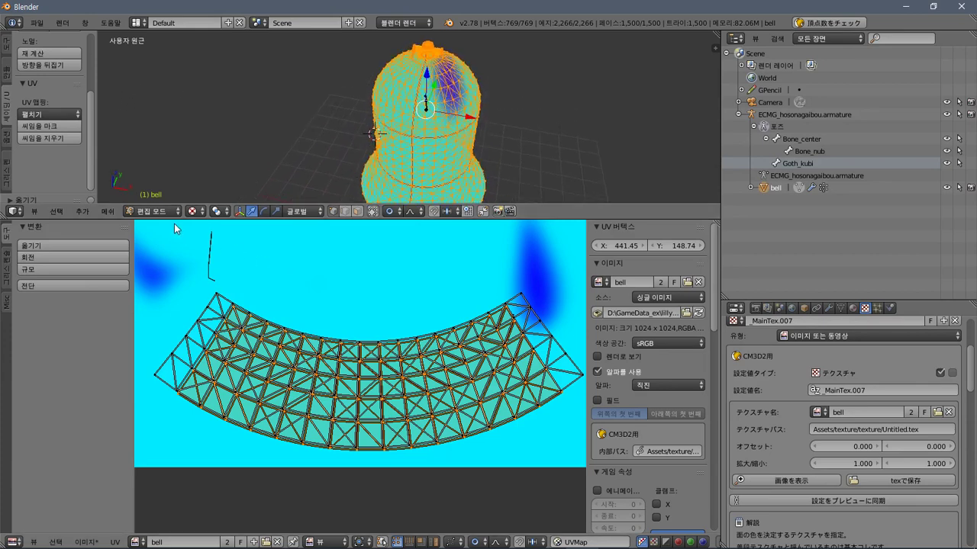
scroll(442, 274, "down", 7)
scroll(431, 252, "up", 3)
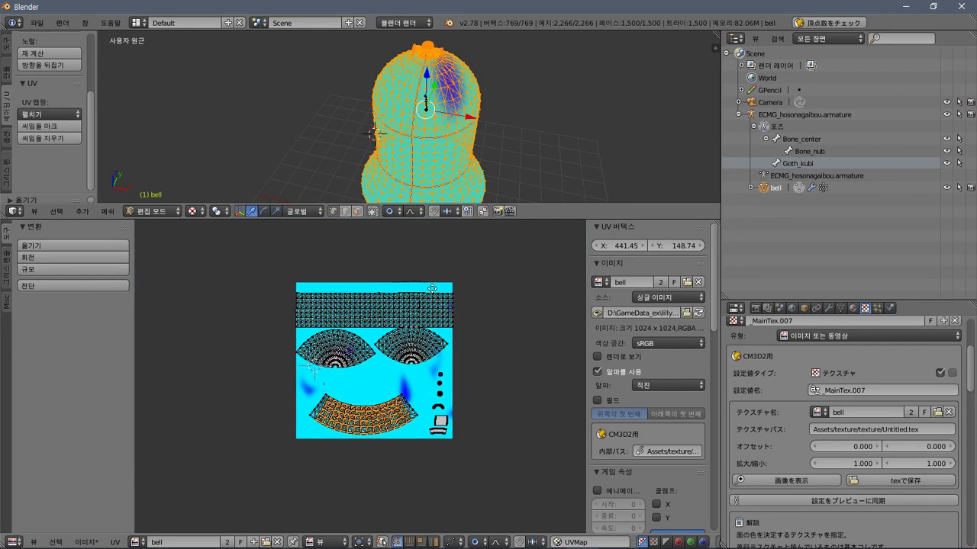
Enlarge the 3D viewport over the UV editor and frame the whole bell from the side.
left_click_drag(441, 221, 442, 376)
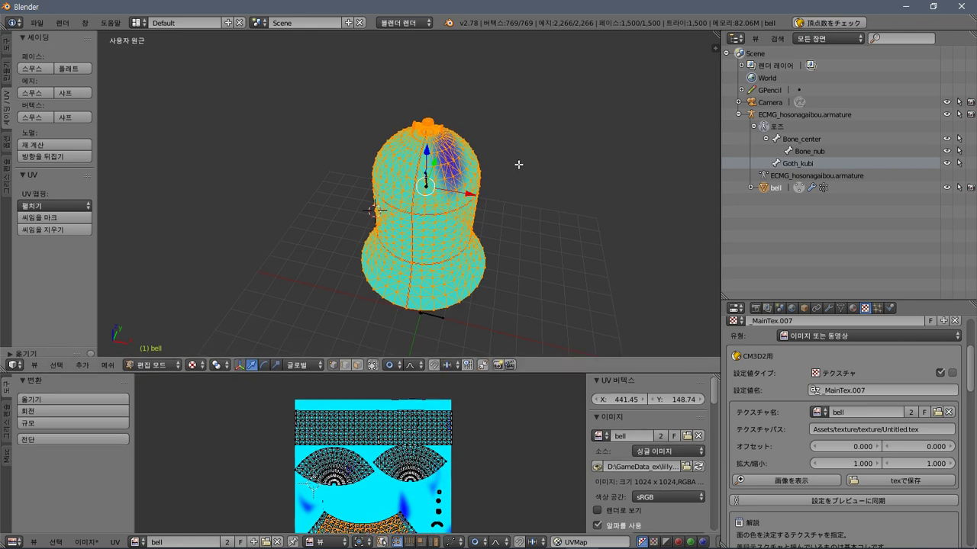
scroll(519, 165, "up", 4)
scroll(513, 216, "down", 2)
scroll(503, 265, "down", 1)
middle_click_drag(503, 264, 534, 236)
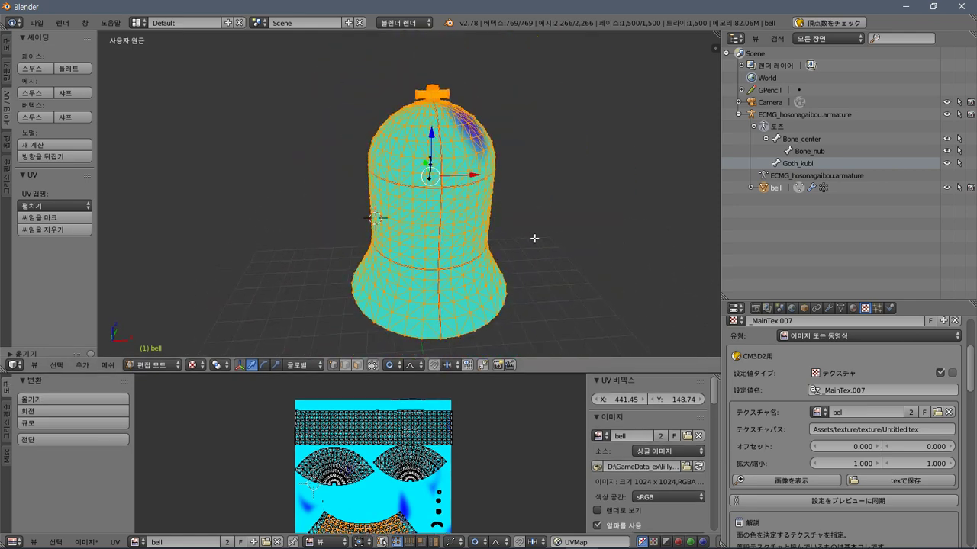
Preview the bell in Rendered viewport shading and switch the 3D viewport to Solid shading.
left_click(193, 365)
left_click(221, 281)
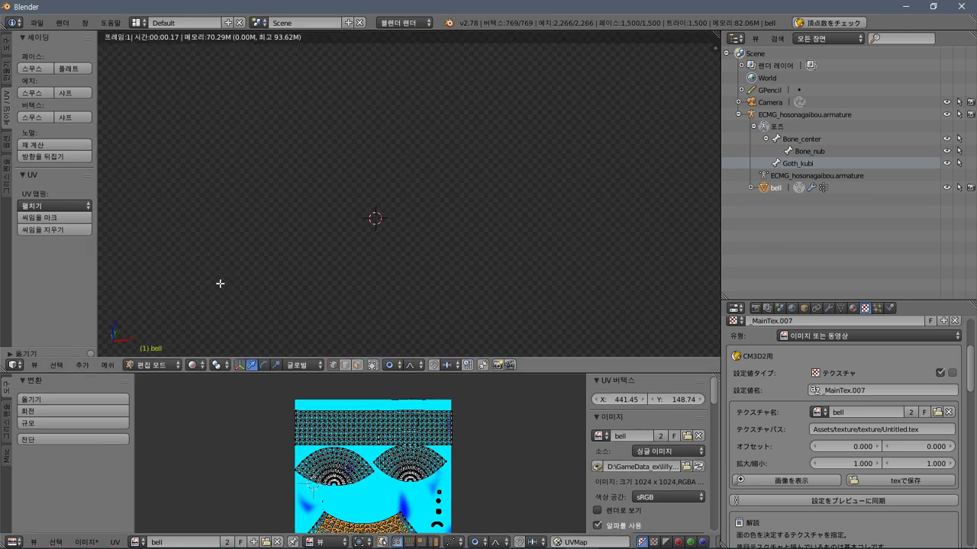
left_click(193, 366)
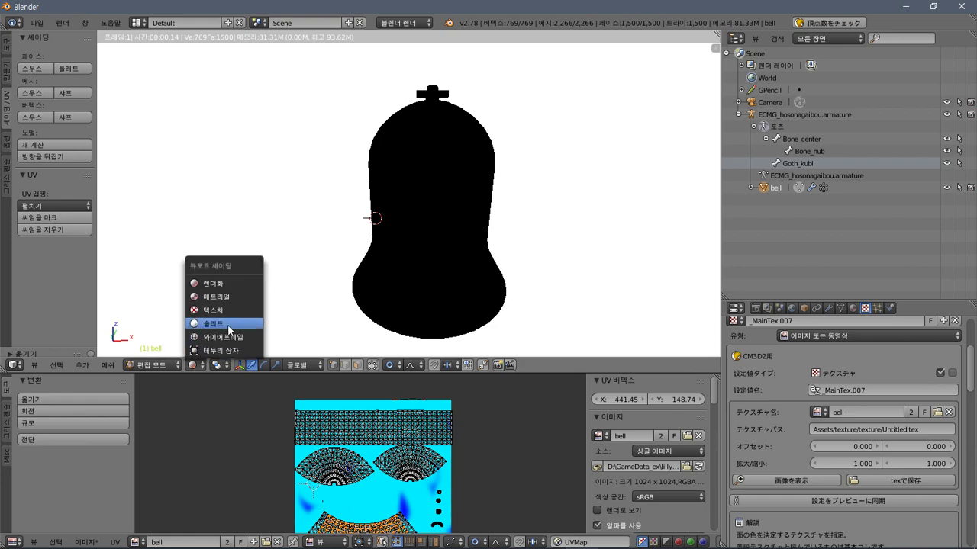
left_click(228, 325)
middle_click_drag(414, 239, 395, 225)
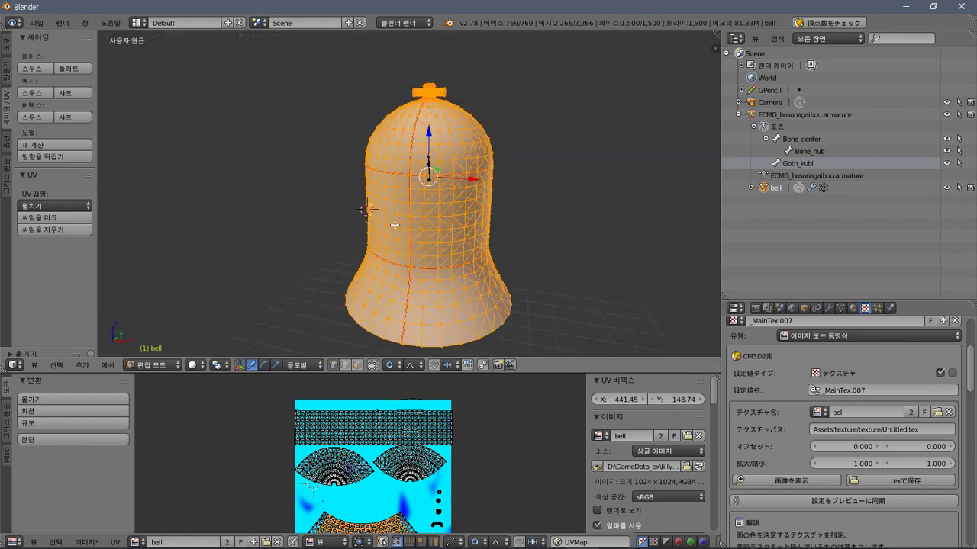
Switch to Chrome and open the cafe board's tutorial post on UV Mapping & Painting.
left_click(155, 368)
key("alt+Tab")
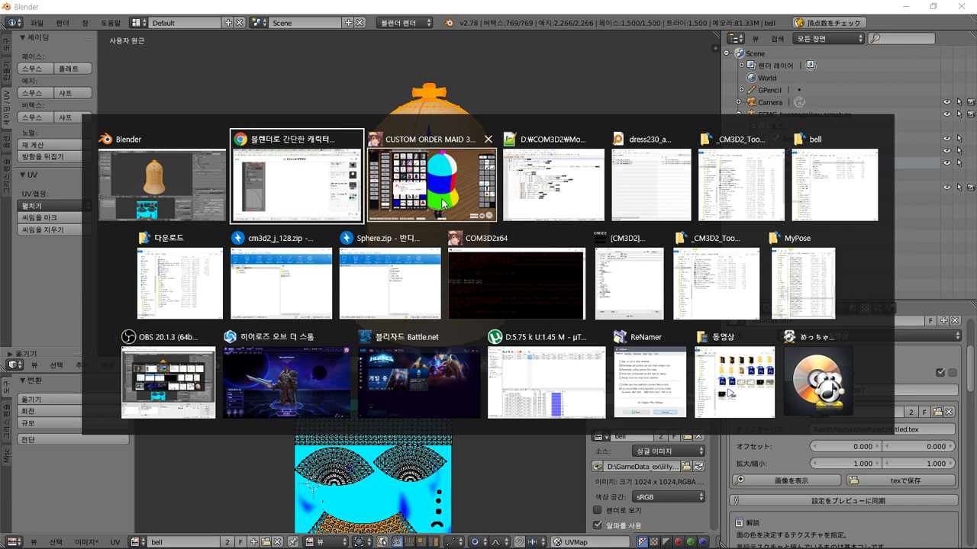
left_click(316, 180)
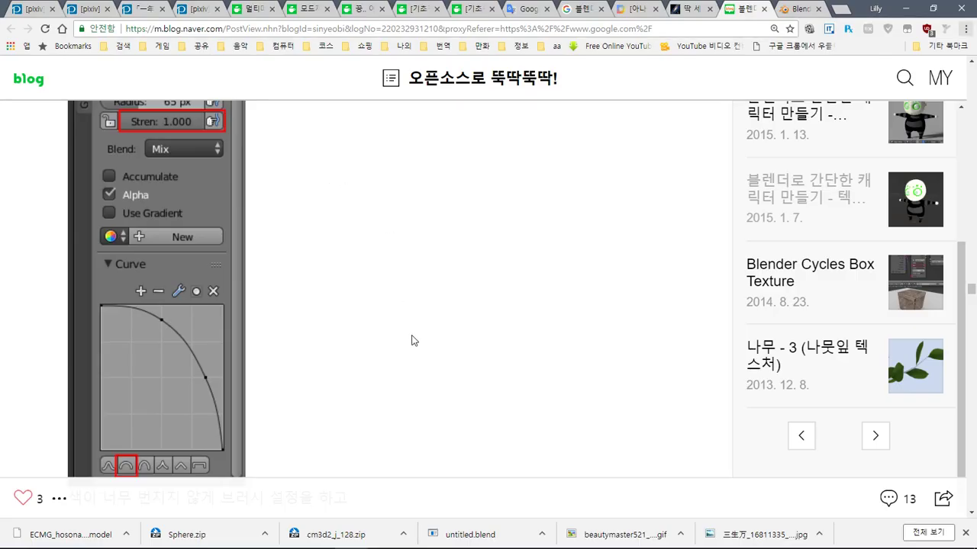
scroll(478, 221, "up", 3)
left_click(277, 7)
left_click(309, 7)
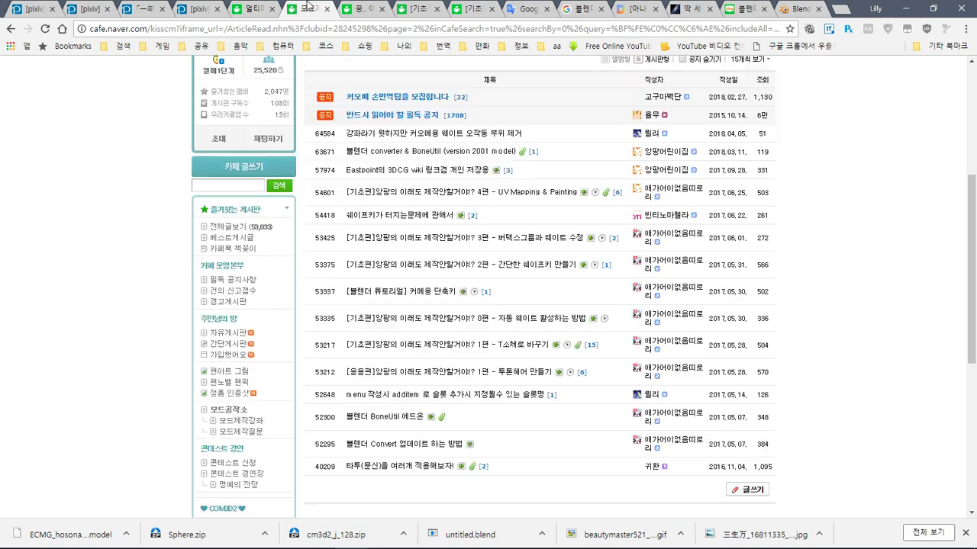
left_click(546, 193)
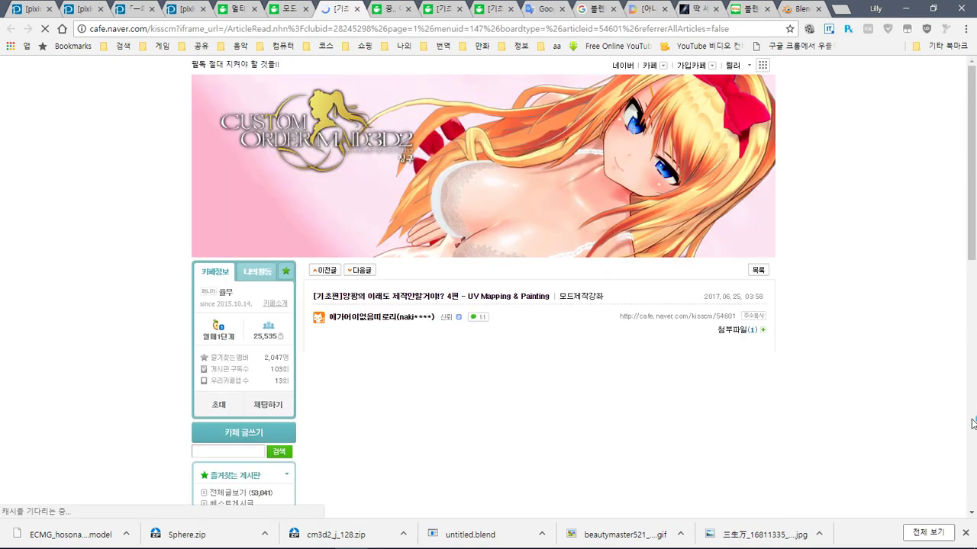
Read the tutorial's section on marking seams on a cube and unwrapping it.
scroll(973, 424, "down", 12)
scroll(974, 424, "down", 10)
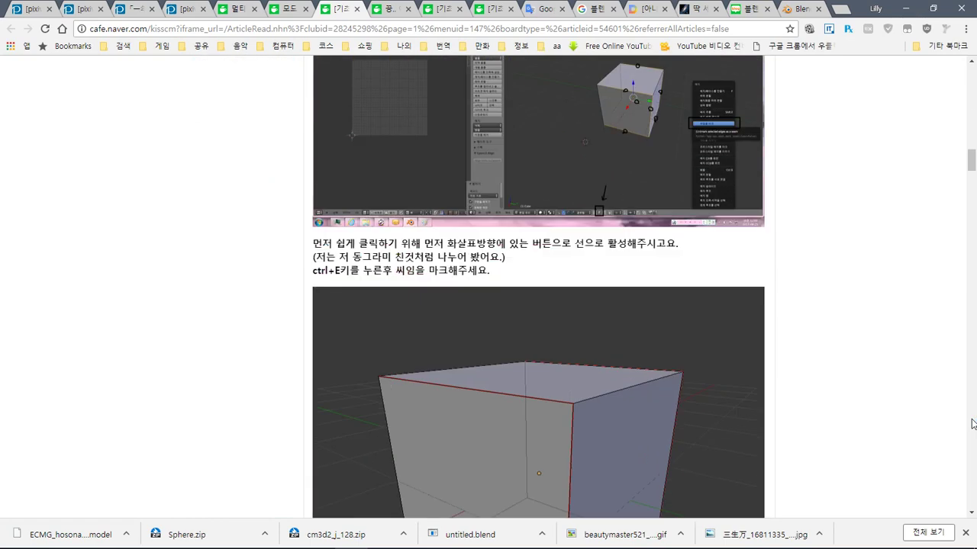
scroll(757, 354, "down", 1)
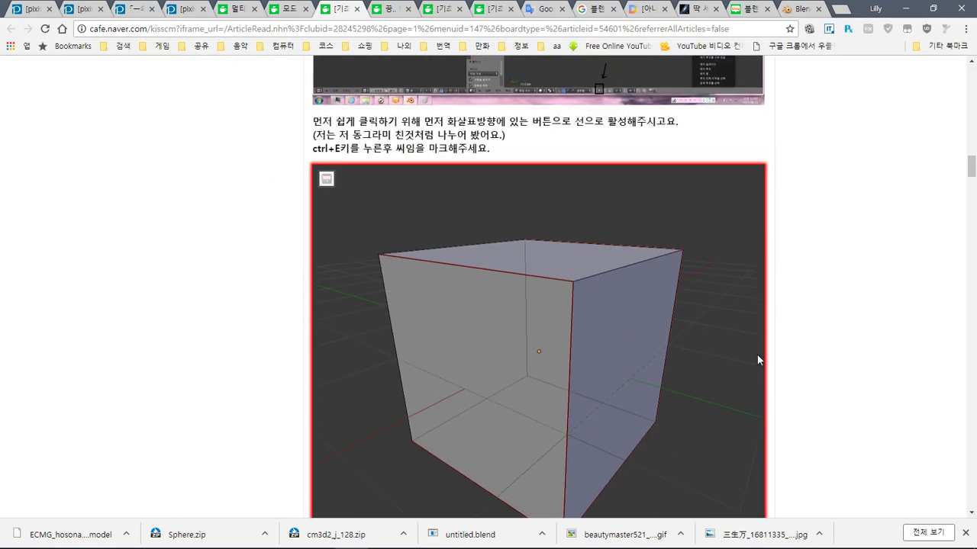
scroll(756, 354, "down", 2)
scroll(757, 359, "down", 2)
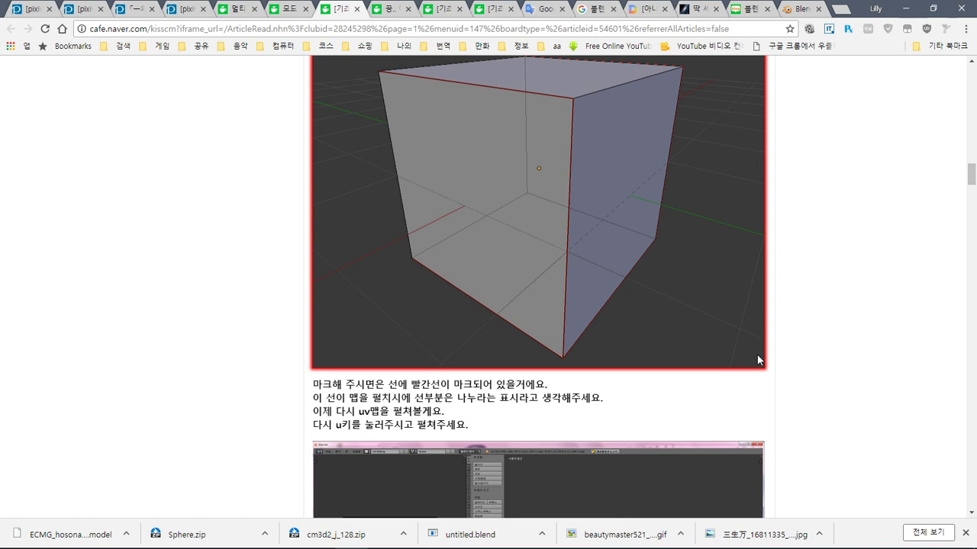
Switch back to Blender and clear the seams from all edges of the bell mesh.
key("alt+Tab")
middle_click_drag(398, 230, 451, 240)
key("ctrl+e")
left_click(458, 233)
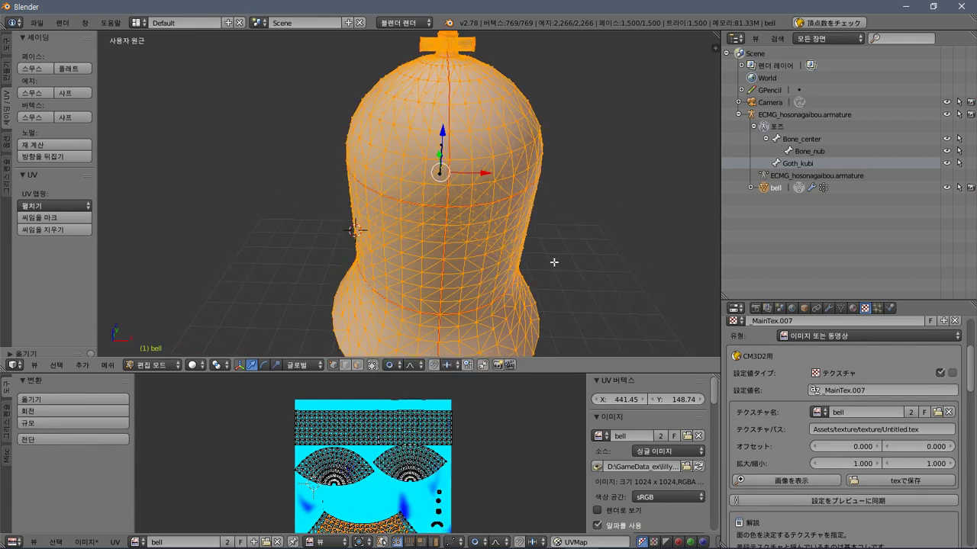
key("ctrl+e")
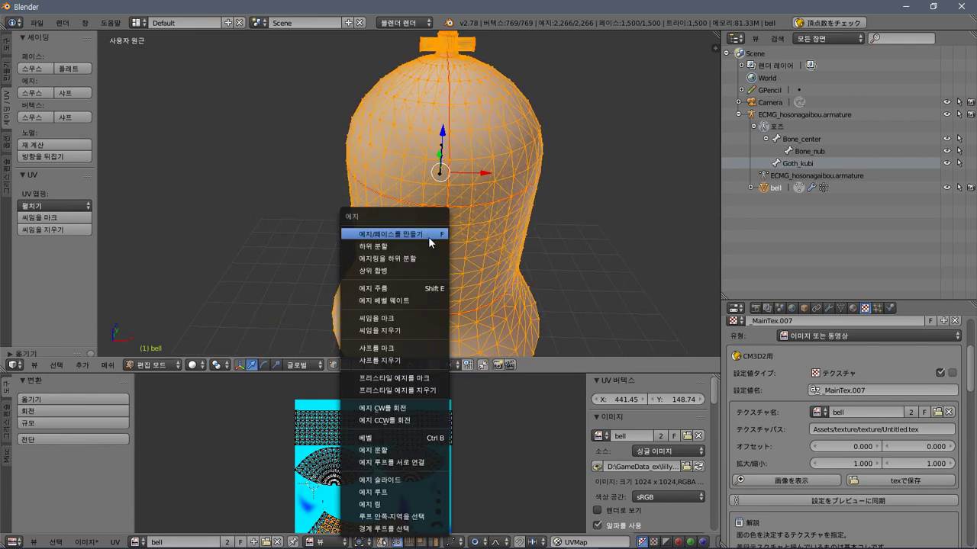
left_click(429, 318)
scroll(429, 322, "down", 2)
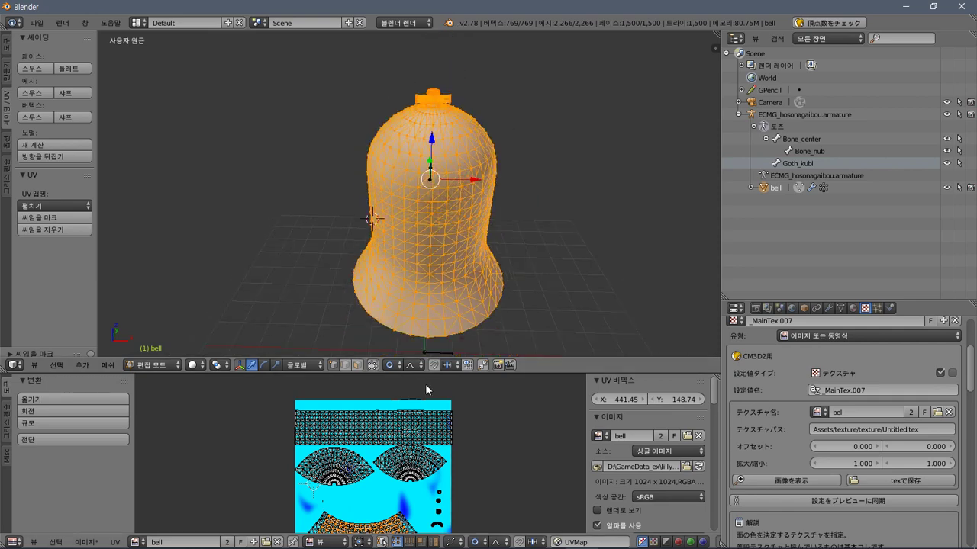
middle_click_drag(425, 275, 442, 244)
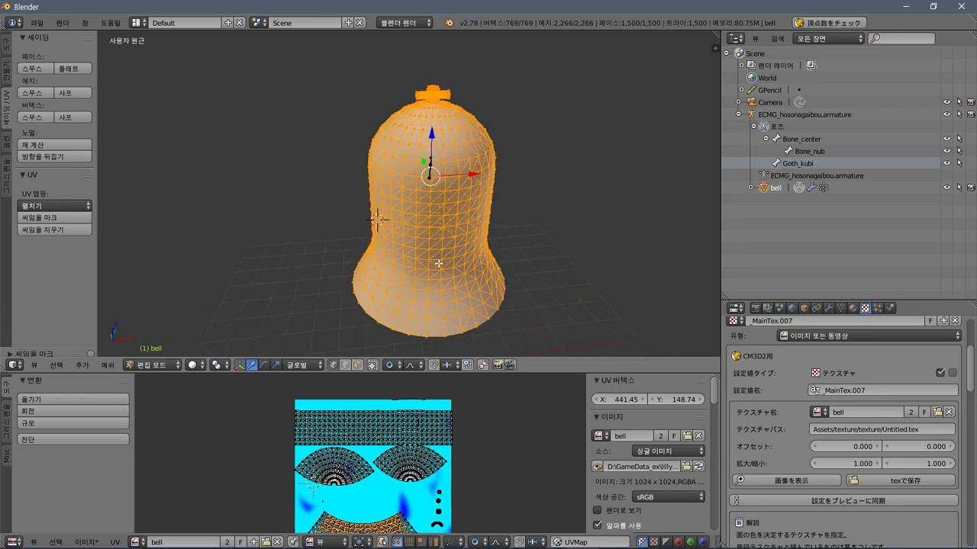
Inspect the bell with nothing selected, reselect the whole mesh and unwrap it without seams.
key("a")
scroll(436, 278, "up", 4)
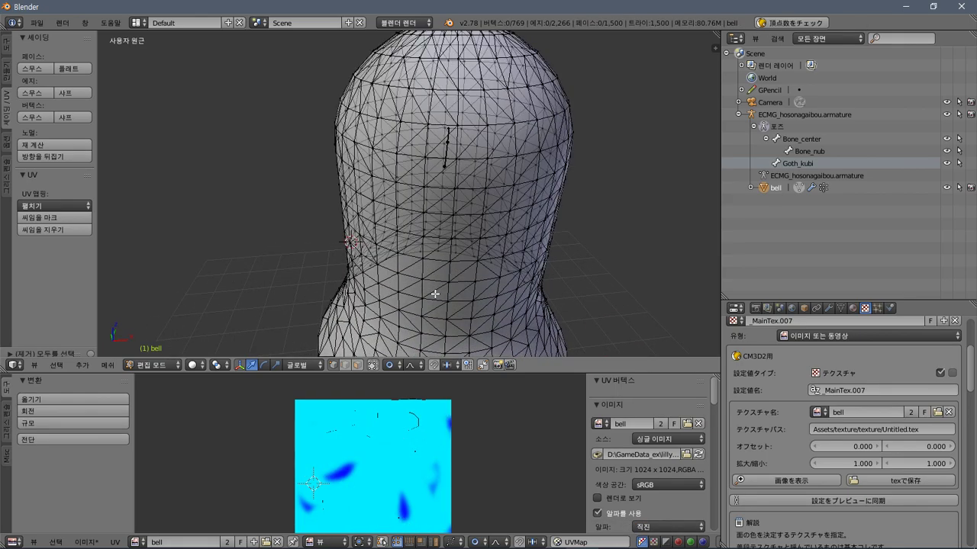
mouse_move(435, 294)
middle_mouse_down()
mouse_move(427, 39)
mouse_move(397, 335)
mouse_move(375, 350)
mouse_move(384, 44)
mouse_move(395, 54)
mouse_move(453, 338)
mouse_move(468, 316)
mouse_move(424, 290)
middle_mouse_up()
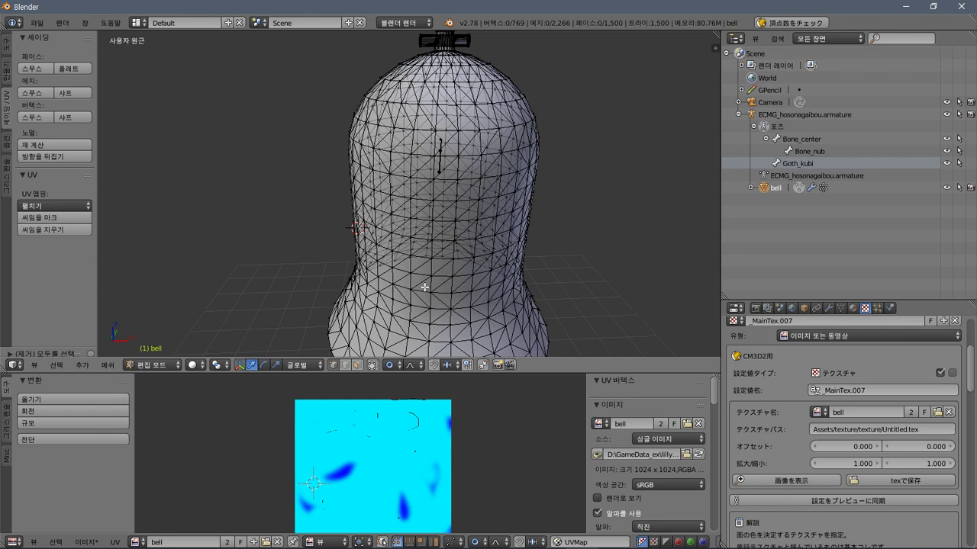
key("u")
left_click(371, 254)
key("a")
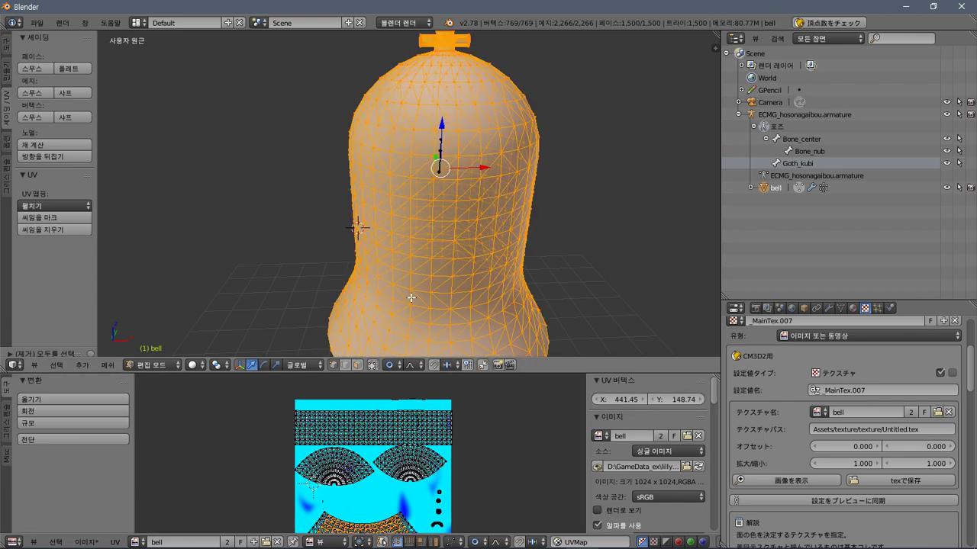
key("u")
left_click(401, 280)
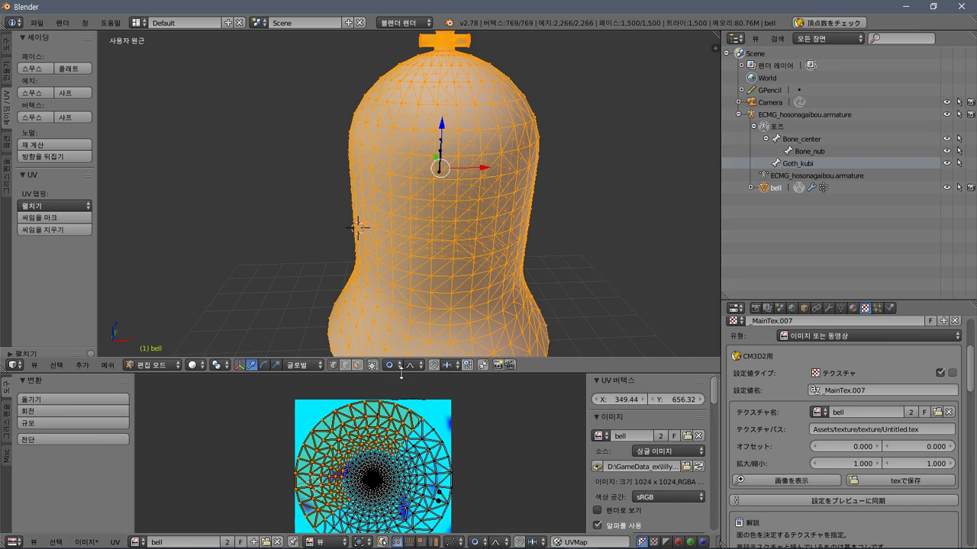
Enlarge the UV editor area and set the 3D viewport shading to Texture.
left_click_drag(407, 372, 406, 313)
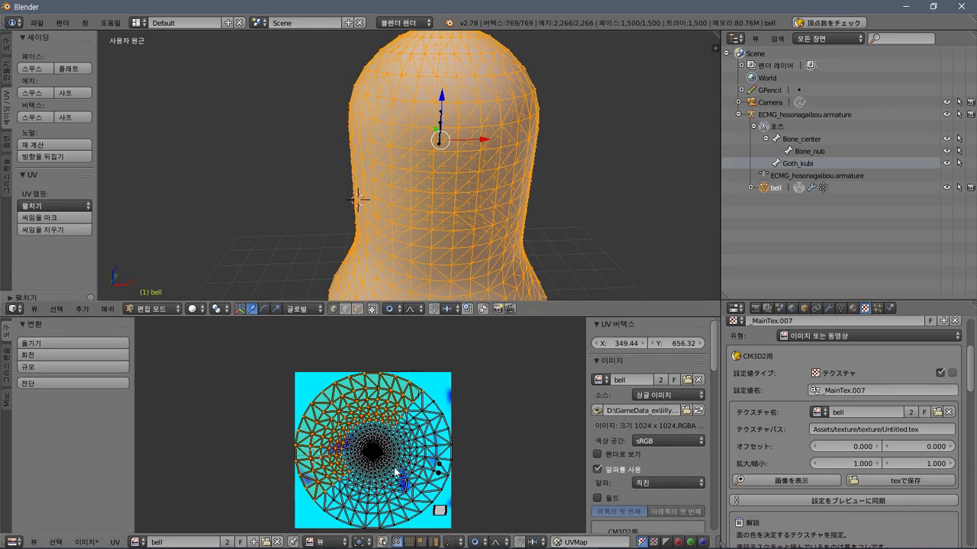
scroll(394, 472, "up", 5)
middle_click_drag(394, 473, 393, 379)
scroll(394, 379, "down", 3)
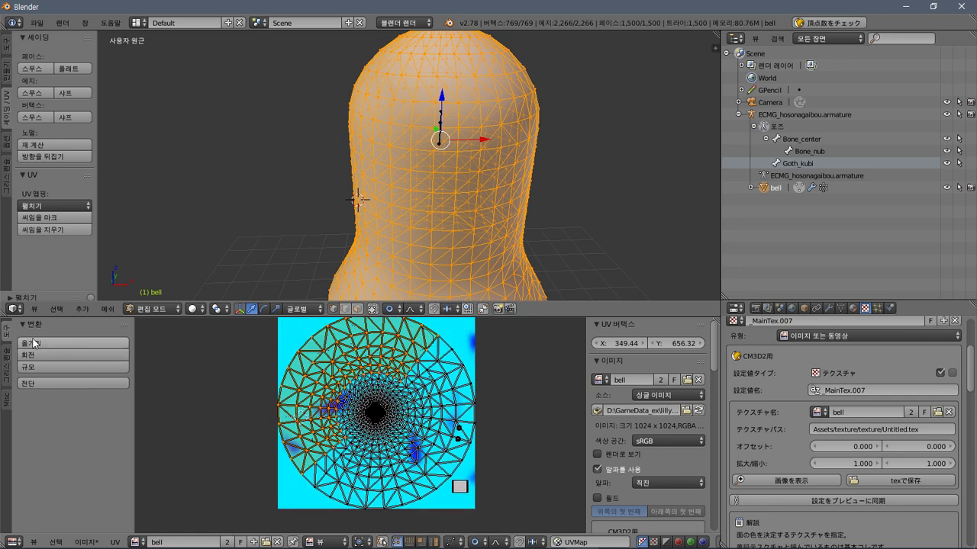
left_click(194, 309)
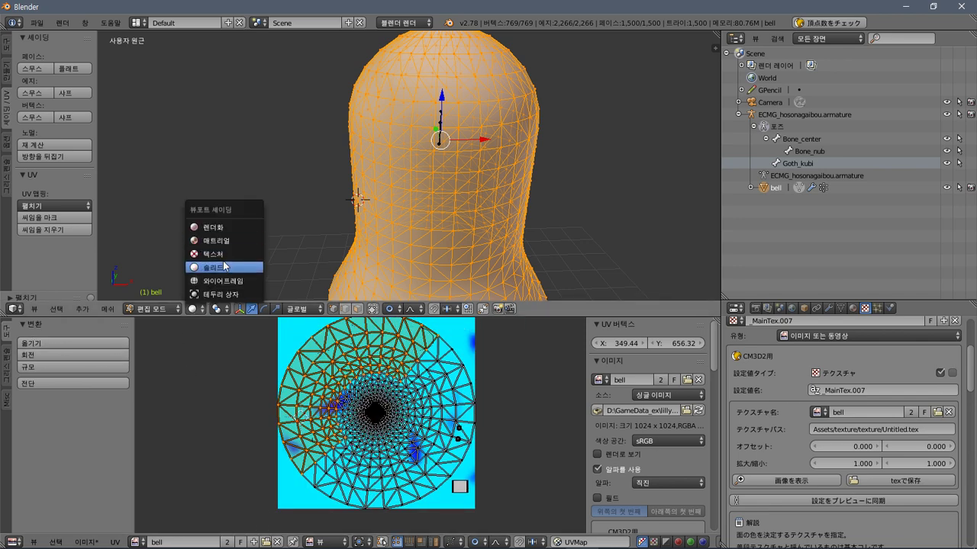
left_click(215, 255)
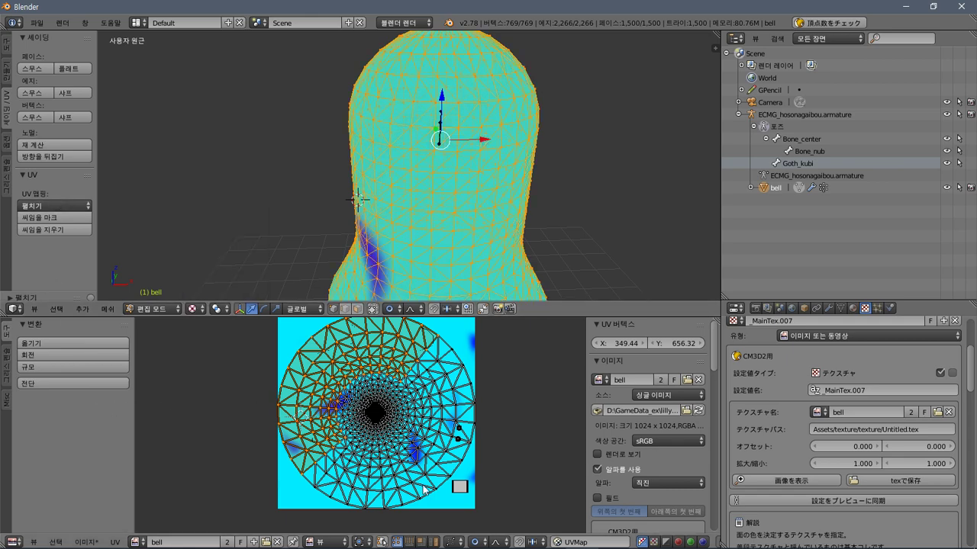
Set the UV editor to Paint mode and paint the bell texture white across the circular UV layout.
left_click(320, 541)
left_click(328, 514)
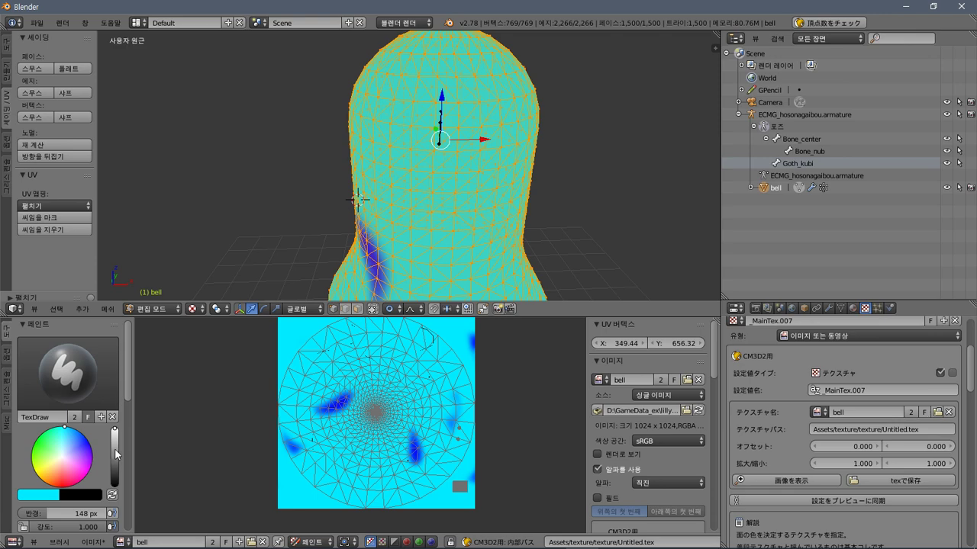
left_click(63, 457)
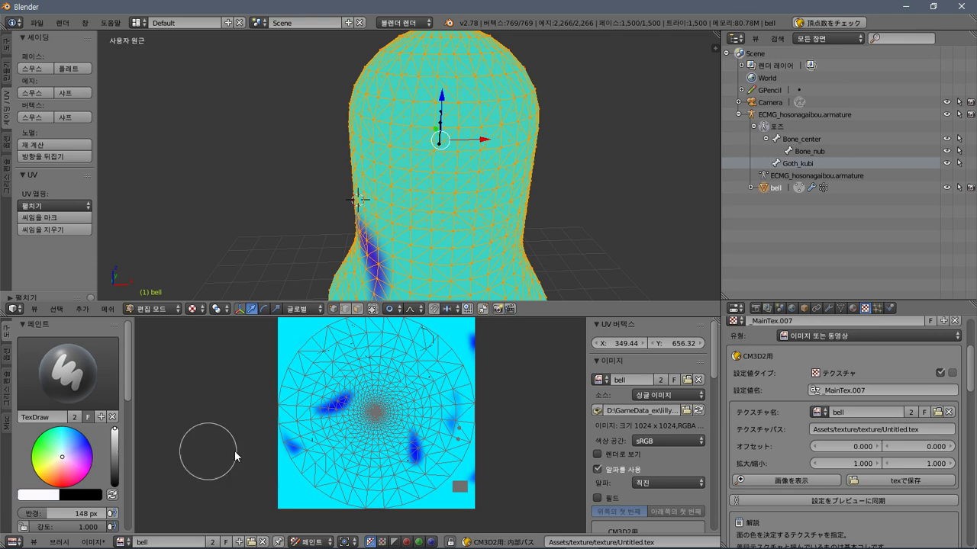
mouse_move(375, 427)
left_mouse_down()
mouse_move(371, 405)
mouse_move(369, 415)
left_mouse_up()
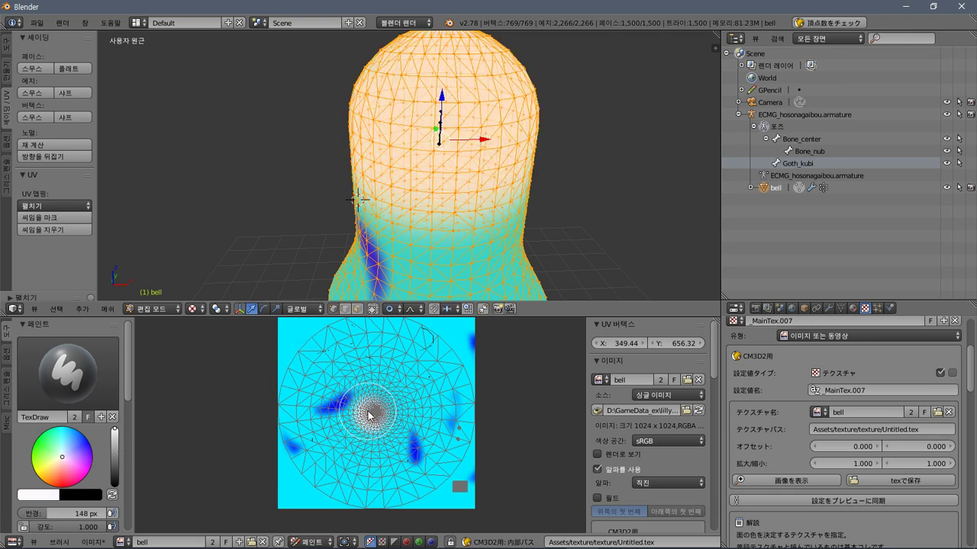
mouse_move(328, 353)
left_mouse_down()
mouse_move(391, 331)
mouse_move(439, 345)
mouse_move(469, 385)
mouse_move(459, 471)
mouse_move(424, 505)
mouse_move(390, 513)
mouse_move(324, 491)
mouse_move(282, 458)
mouse_move(272, 396)
mouse_move(320, 345)
mouse_move(297, 368)
mouse_move(294, 418)
mouse_move(360, 488)
mouse_move(414, 487)
mouse_move(466, 467)
mouse_move(471, 432)
mouse_move(449, 380)
mouse_move(421, 355)
mouse_move(358, 339)
mouse_move(321, 379)
mouse_move(336, 464)
mouse_move(440, 464)
mouse_move(393, 353)
mouse_move(383, 452)
mouse_move(368, 367)
mouse_move(391, 395)
mouse_move(381, 418)
mouse_move(324, 395)
mouse_move(389, 414)
mouse_move(351, 443)
mouse_move(415, 446)
left_mouse_up()
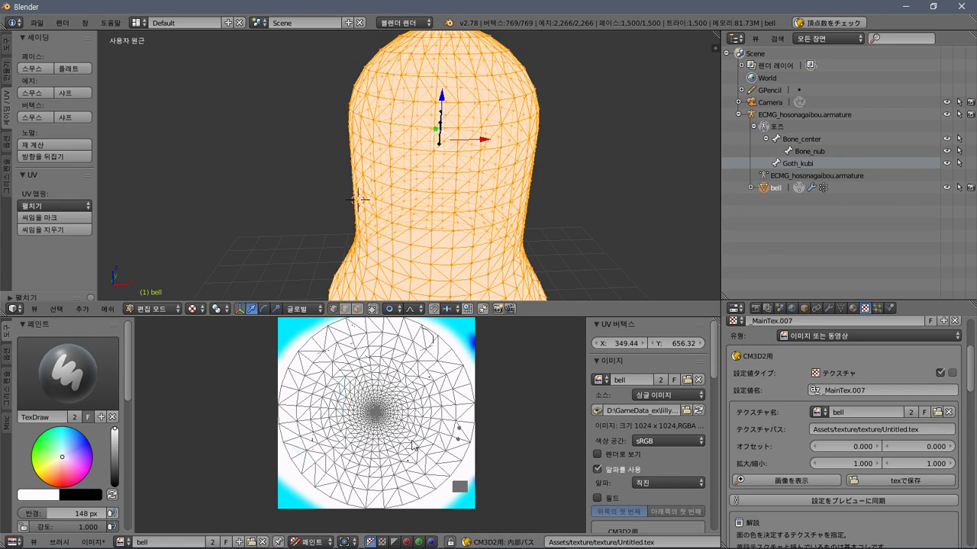
Apply Smart UV Project to the whole bell mesh with an angle limit of 89.
scroll(465, 188, "down", 2)
middle_click_drag(470, 170, 452, 239, "shift")
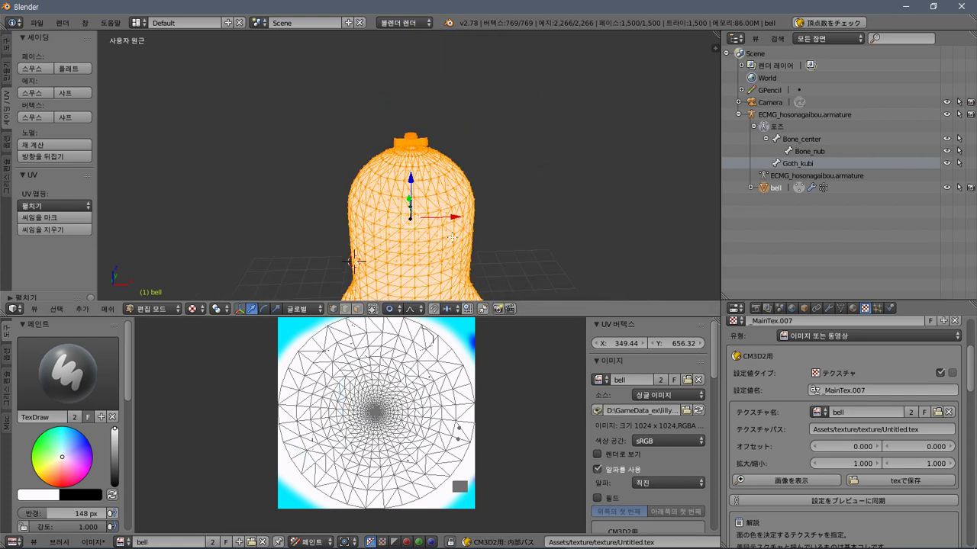
scroll(451, 494, "up", 3)
mouse_move(453, 493)
middle_mouse_down()
mouse_move(476, 460)
mouse_move(430, 384)
mouse_move(484, 464)
middle_mouse_up()
scroll(431, 392, "down", 1)
scroll(431, 392, "down", 1)
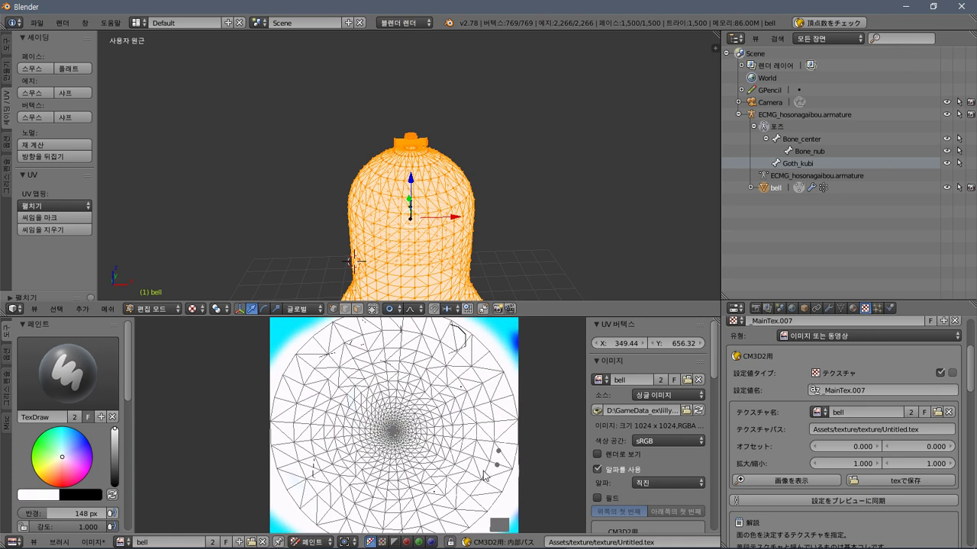
key("u")
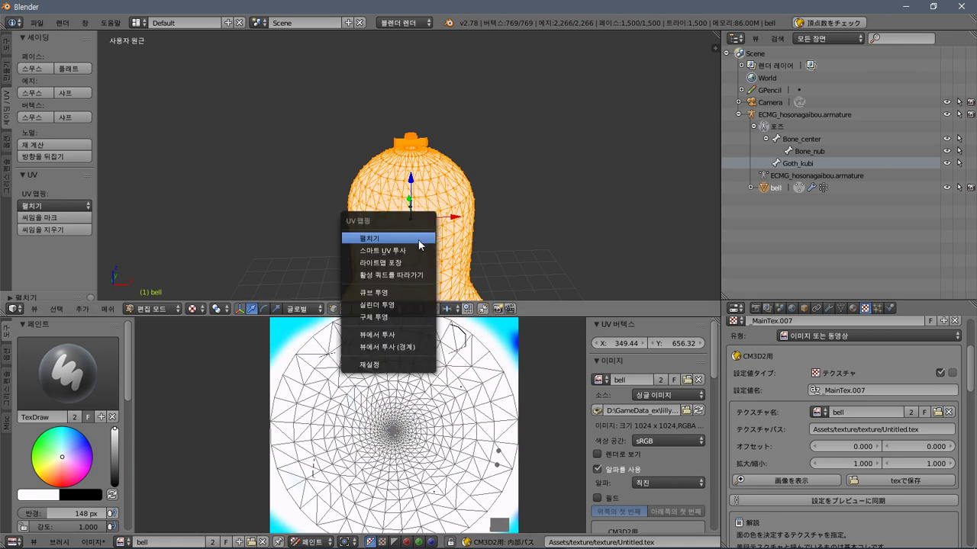
left_click(370, 248)
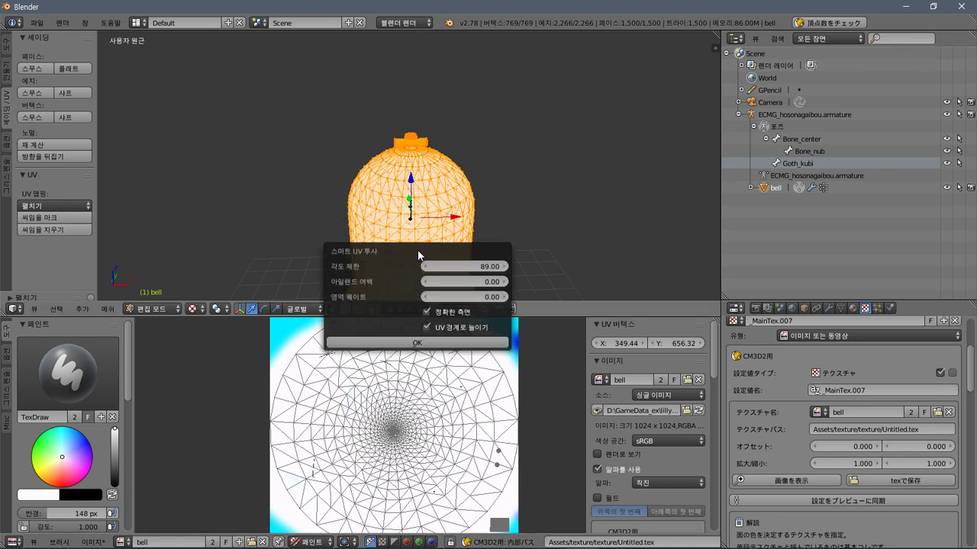
left_click(492, 343)
scroll(455, 373, "down", 1)
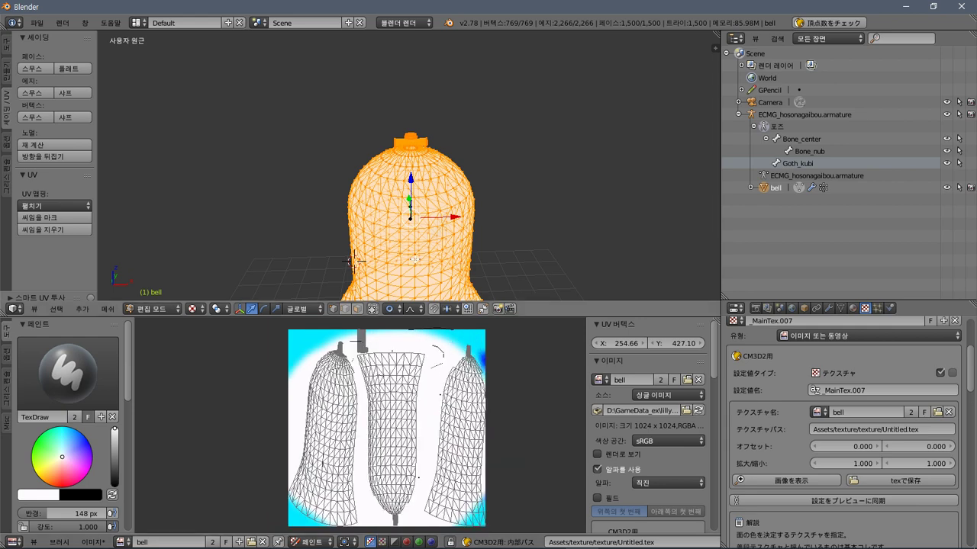
Apply Lightmap Pack to the bell's selected faces with image size 512, pack quality 12 and margin 0.10.
key("u")
left_click(413, 253)
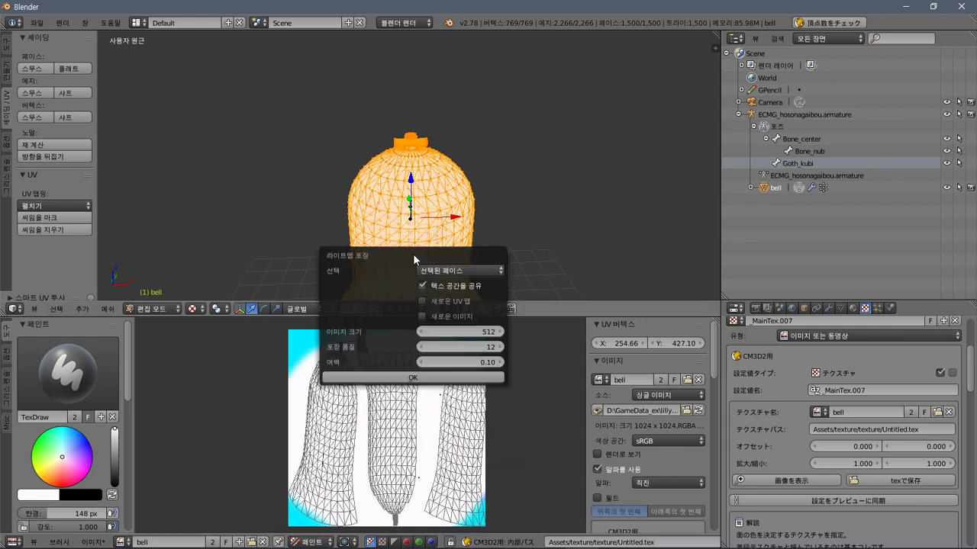
left_click(461, 377)
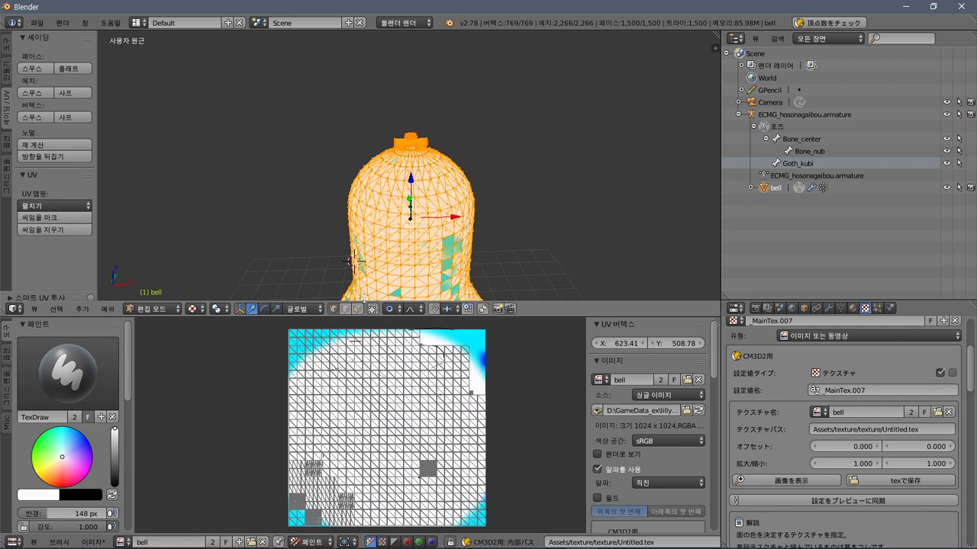
Map the bell's UVs with Cube Projection, and replace that with Cylinder Projection.
key("u")
left_click(416, 283)
key("u")
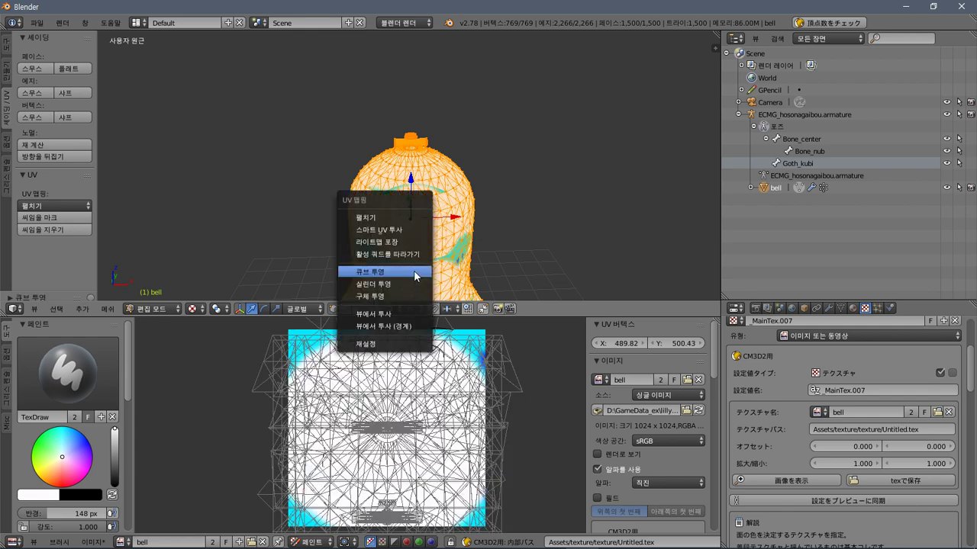
left_click(413, 284)
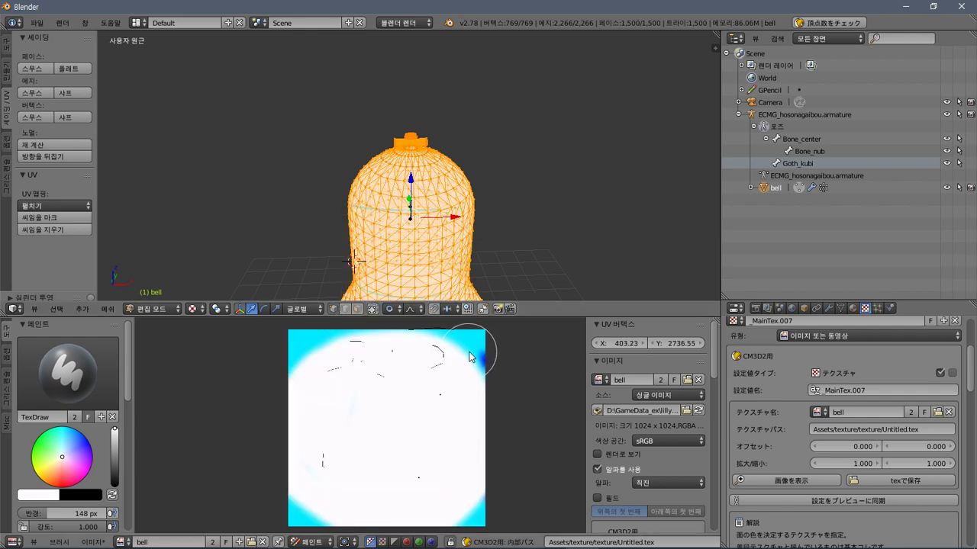
Paint a black horizontal band across the middle of the texture and reset the bell's UV mapping.
left_click_drag(121, 456, 115, 487)
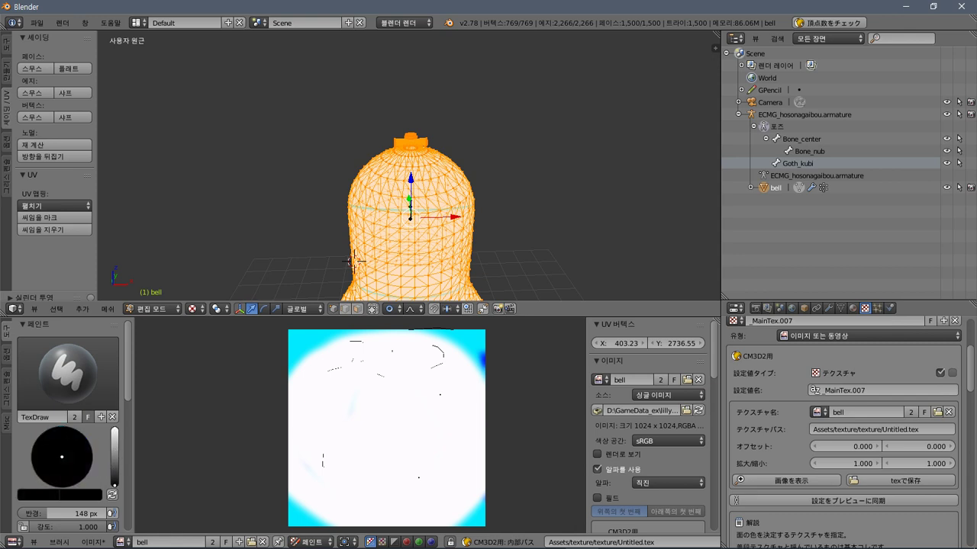
left_click_drag(291, 431, 494, 435)
key("u")
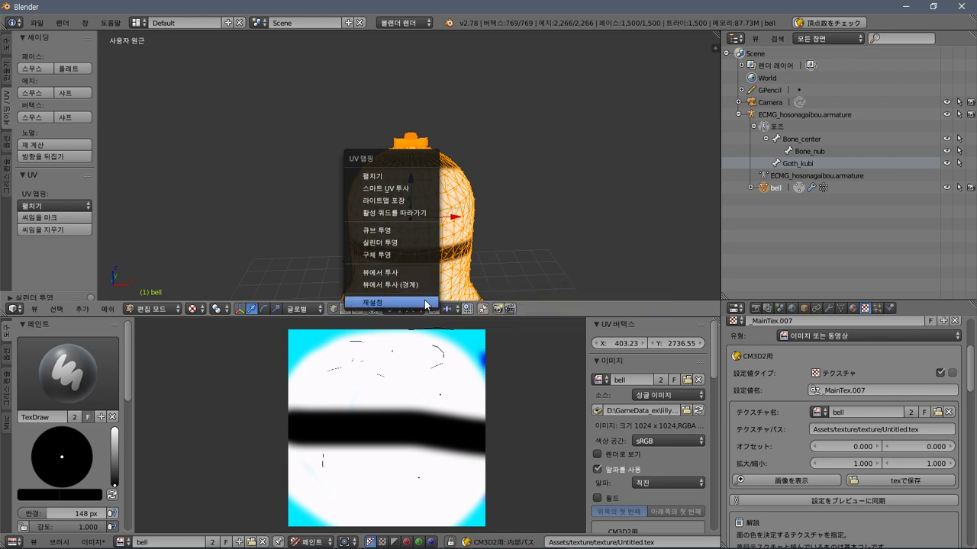
left_click(424, 302)
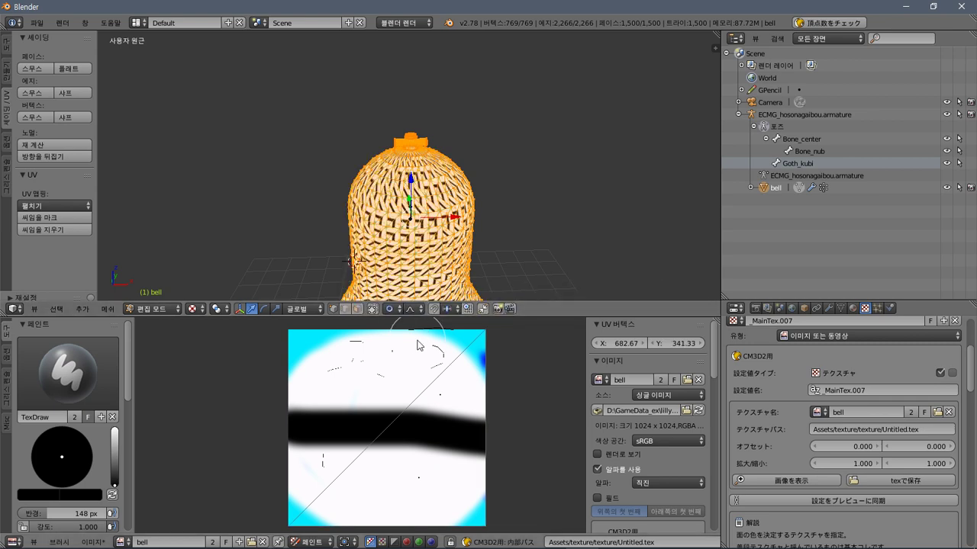
Set the 3D viewport shading to Solid and look over the bell's mesh.
scroll(425, 235, "up", 2)
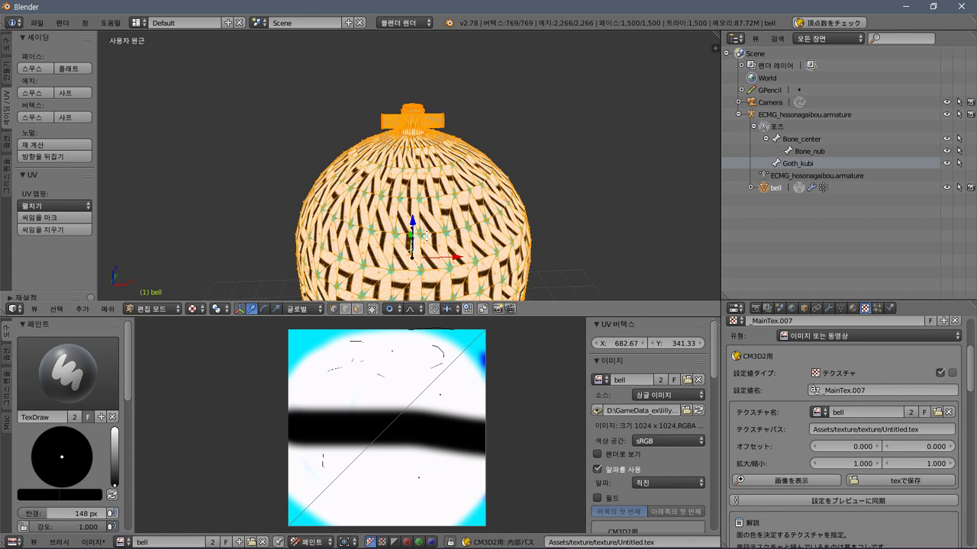
left_click(192, 309)
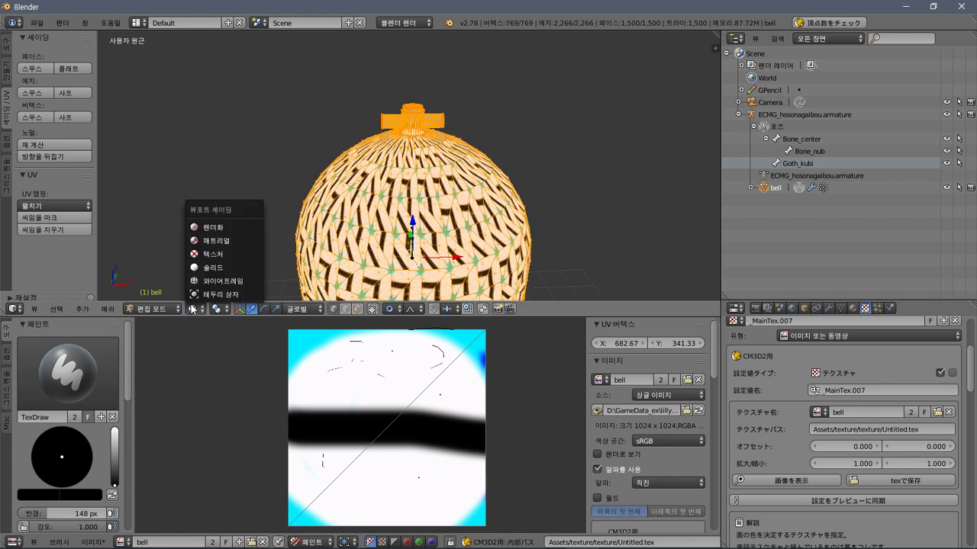
left_click(220, 266)
scroll(360, 226, "down", 3)
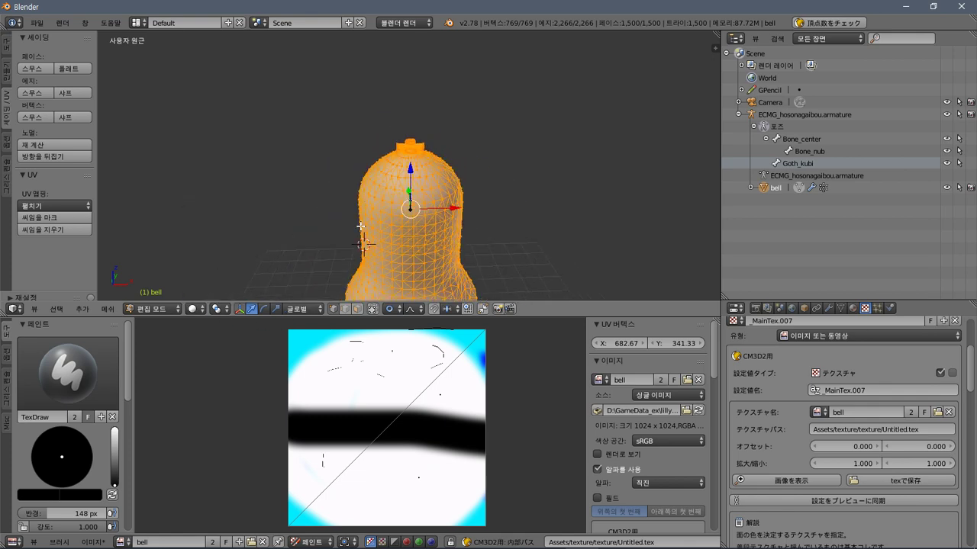
middle_click_drag(365, 223, 397, 195)
scroll(397, 195, "up", 4)
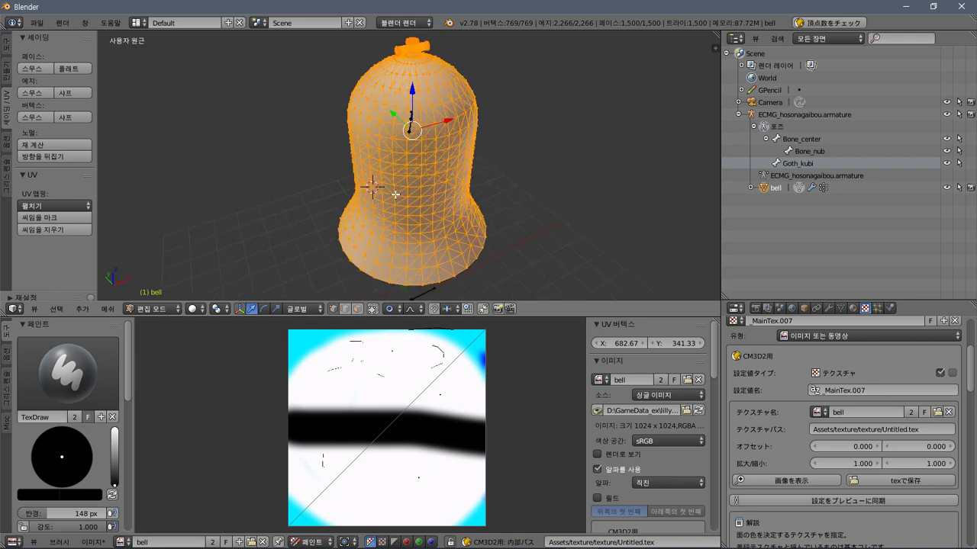
key("alt+Tab")
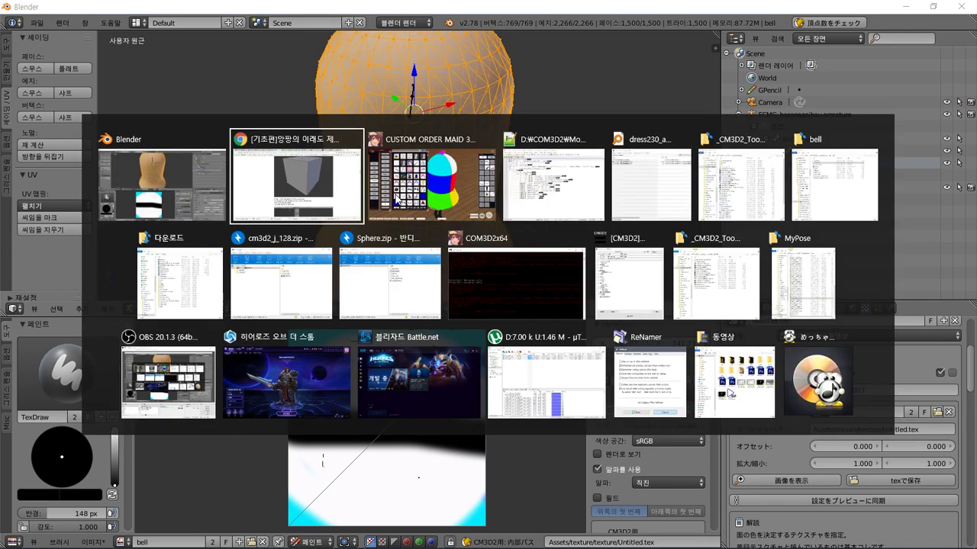
key("alt+Tab")
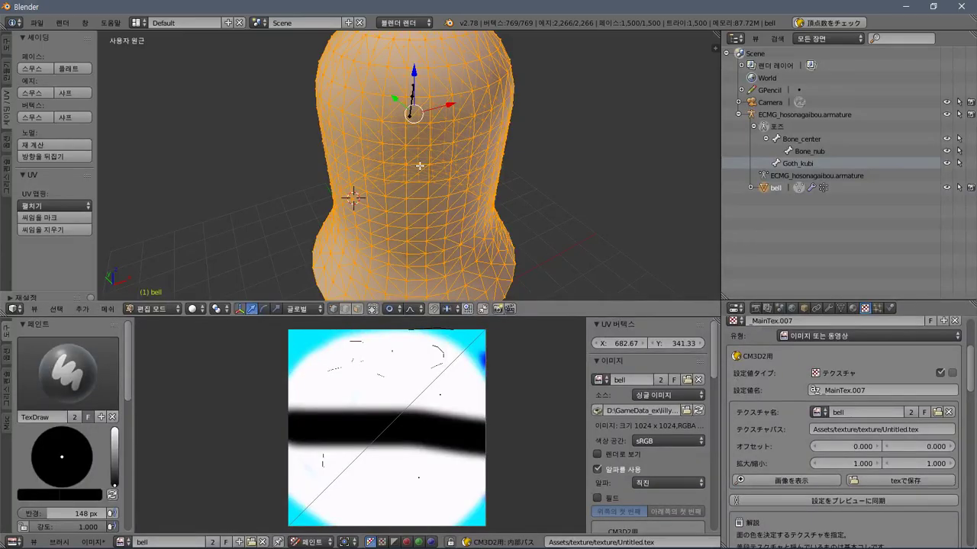
Deselect the whole bell mesh and run Clear Seam on its edges.
key("a")
key("ctrl+e")
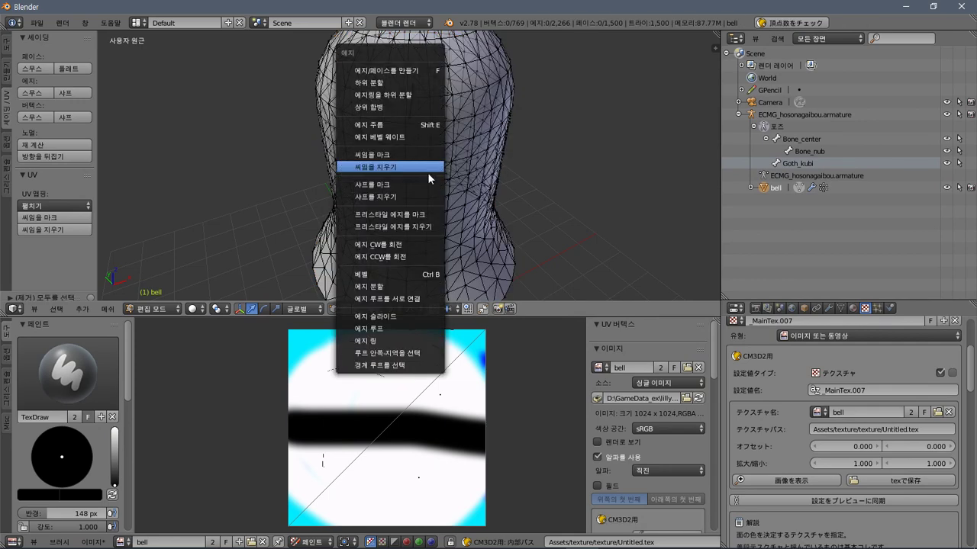
left_click(427, 172)
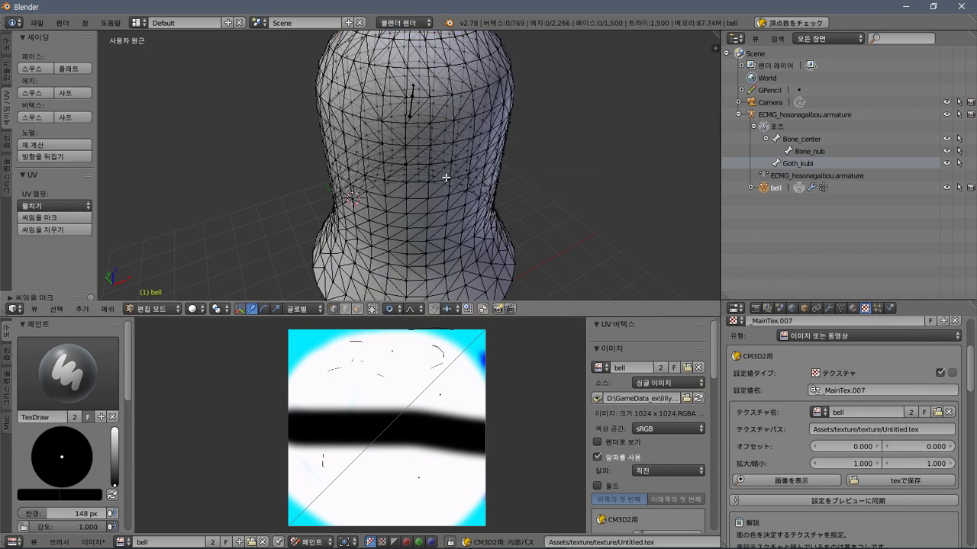
Switch to edge selection mode and select a single edge on the bell's upper dome.
middle_click_drag(417, 196, 578, 211)
scroll(399, 106, "up", 4)
middle_click_drag(400, 106, 367, 177)
scroll(398, 185, "down", 3)
right_click(383, 213)
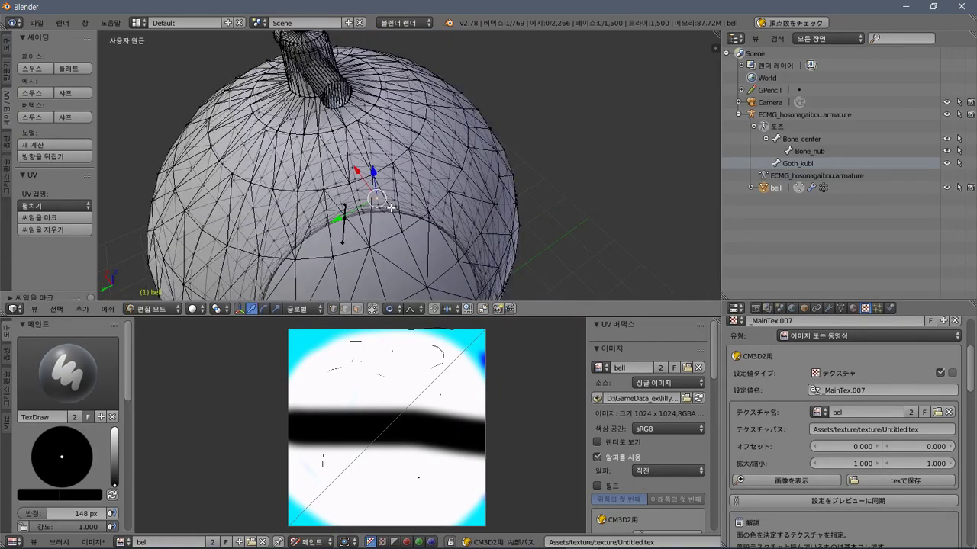
right_click(415, 254)
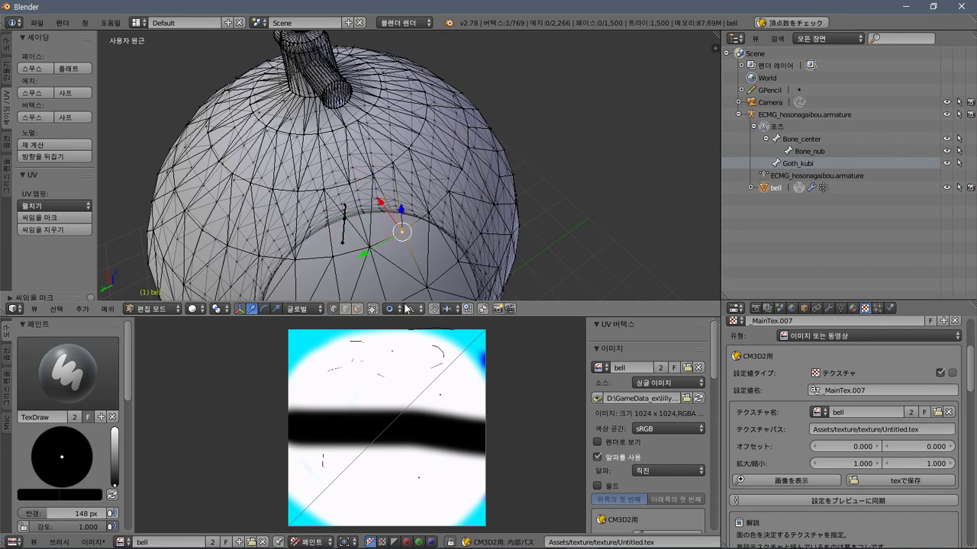
left_click(345, 312)
right_click(409, 252, "shift")
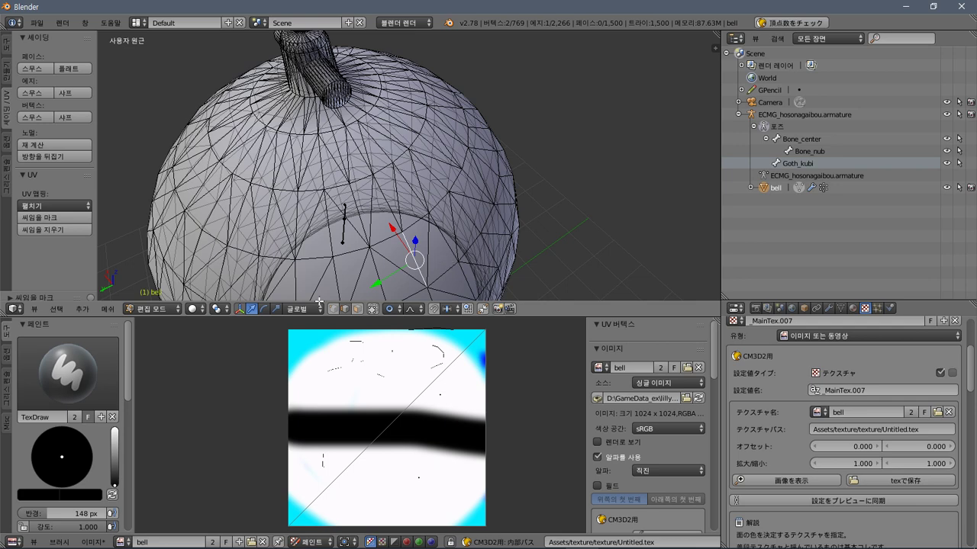
Try to expand the edge selection on the dome with Select More, and undo it.
left_click(86, 309)
mouse_move(67, 309)
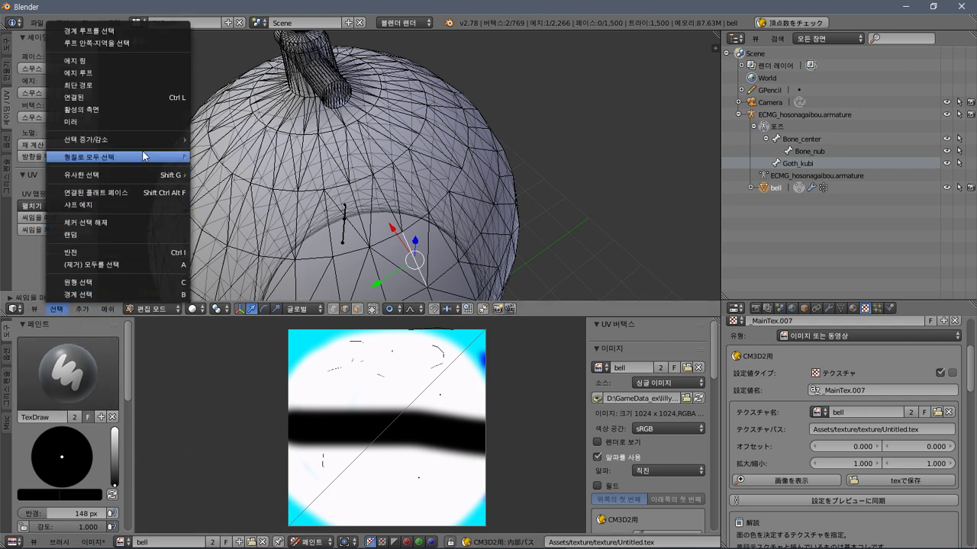
mouse_move(143, 156)
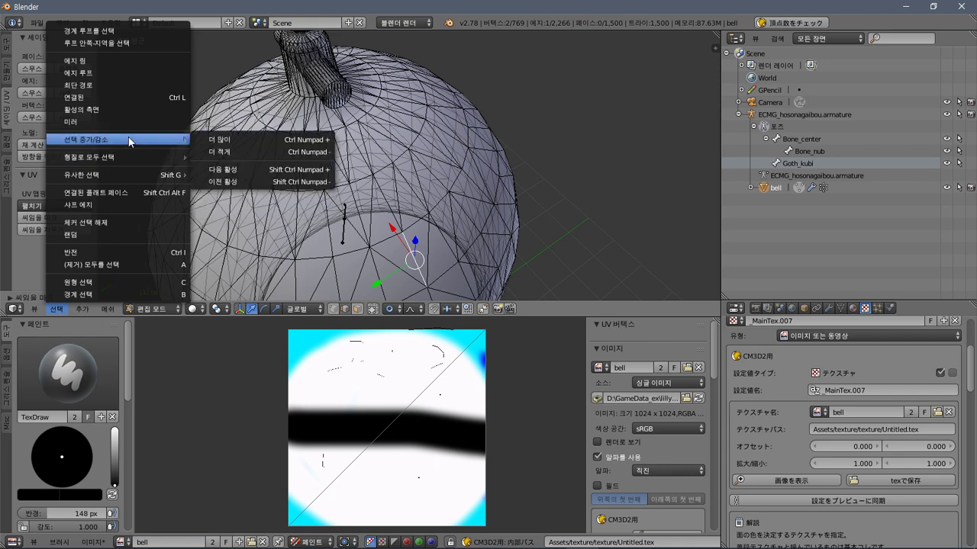
left_click(248, 141)
key("ctrl+z")
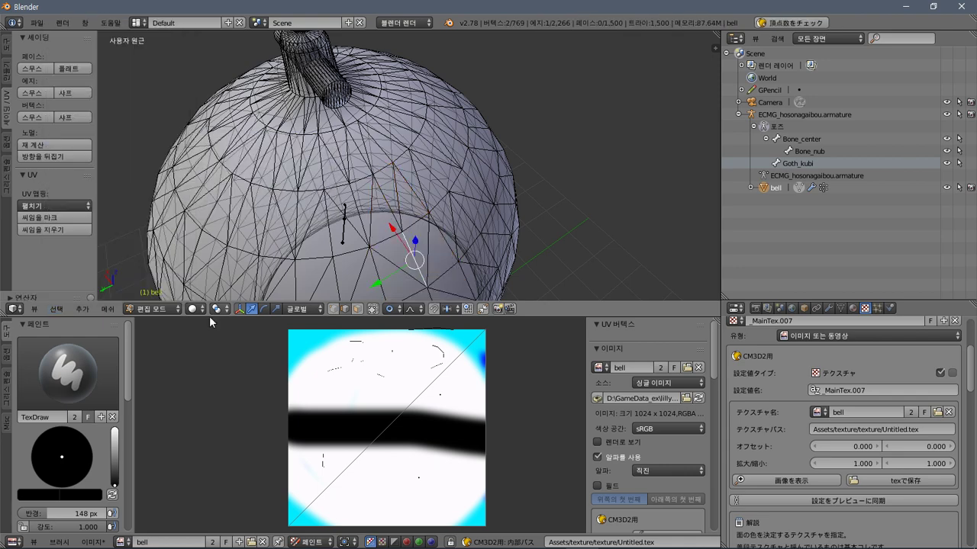
left_click(149, 309)
left_click(152, 293)
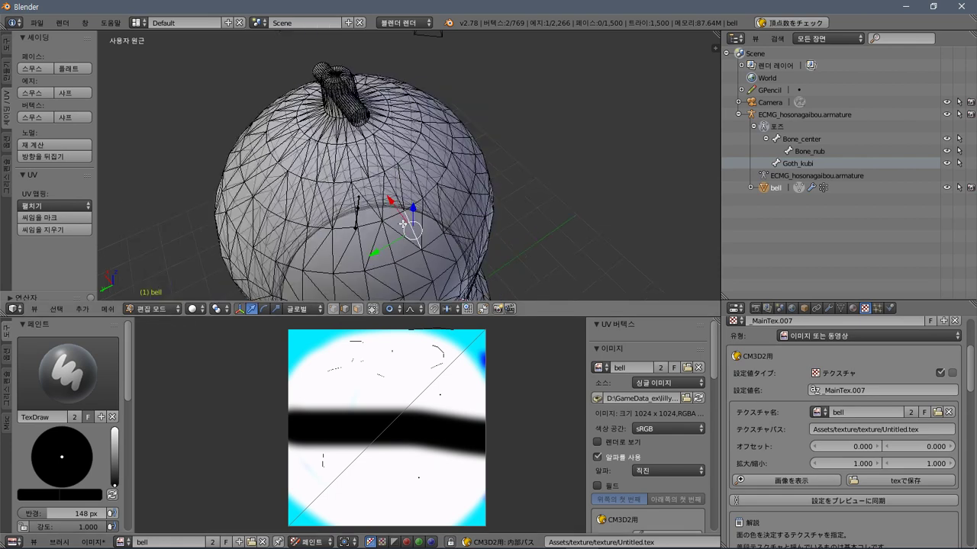
key("Tab")
Try to extend the selection down to the bell's base by adding single edges one at a time.
middle_click_drag(457, 139, 447, 105)
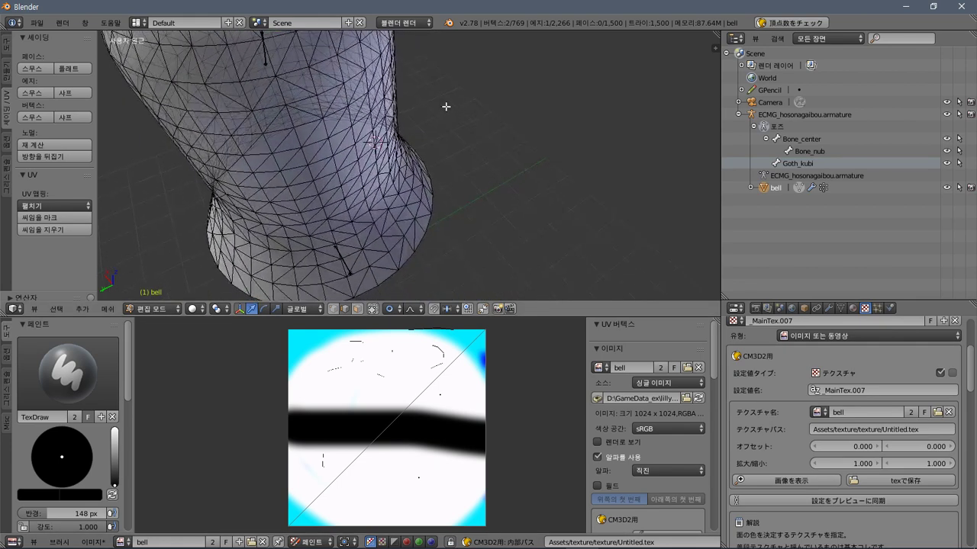
right_click(374, 277, "shift")
middle_click_drag(362, 213, 378, 221)
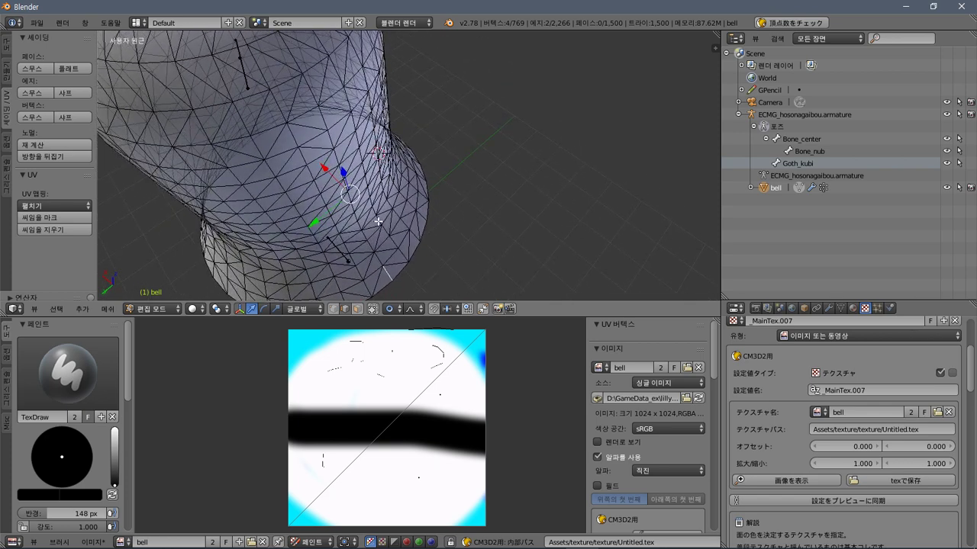
right_click(377, 221, "shift")
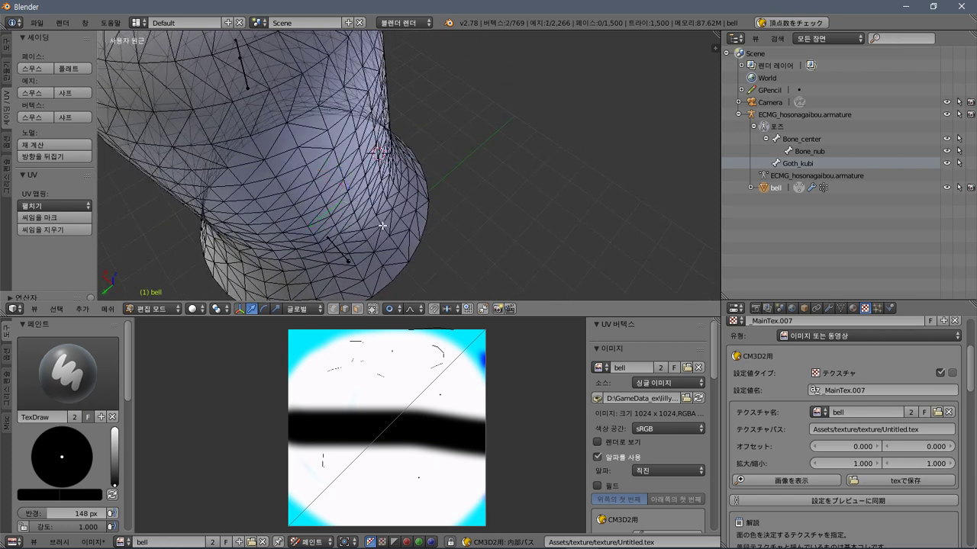
right_click(319, 120, "shift")
middle_click_drag(322, 120, 331, 138)
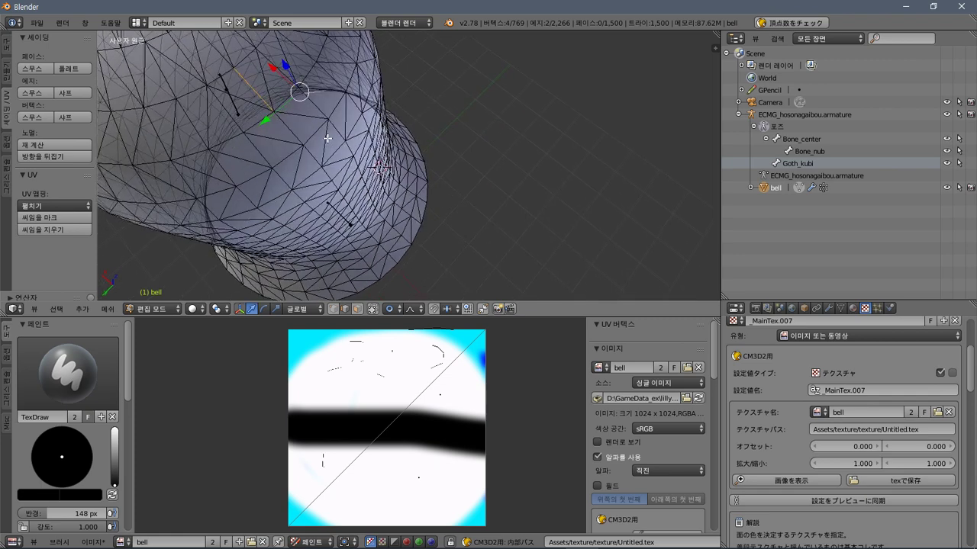
right_click(355, 171, "shift")
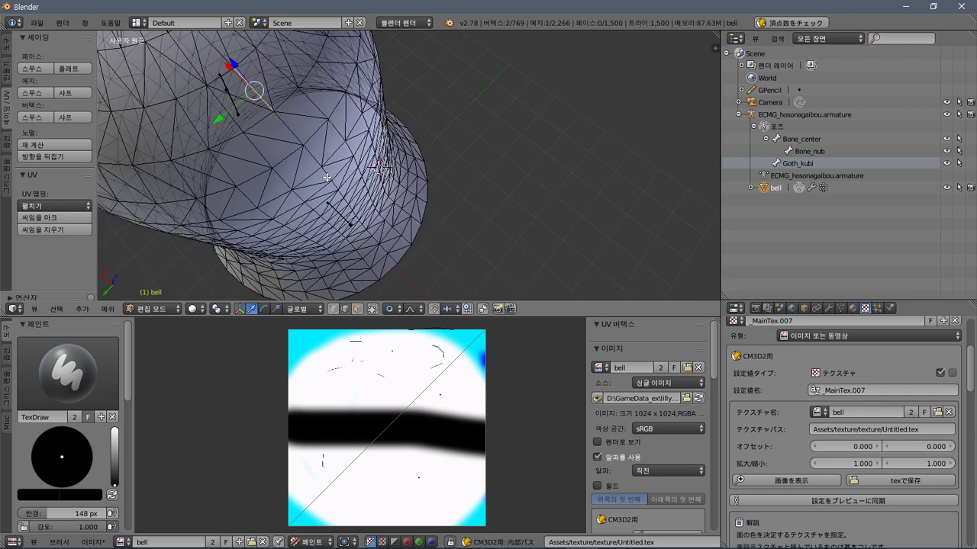
right_click(327, 177, "shift")
Select a continuous vertical edge path between the bell's base and its top knob using shortest-path selection.
right_click(327, 176, "ctrl")
mouse_move(357, 220)
middle_mouse_down()
mouse_move(349, 205)
mouse_move(382, 193)
mouse_move(355, 185)
mouse_move(414, 198)
mouse_move(402, 174)
mouse_move(383, 178)
mouse_move(409, 172)
middle_mouse_up()
right_click(387, 272, "ctrl")
right_click(266, 155, "ctrl")
scroll(383, 178, "up", 4)
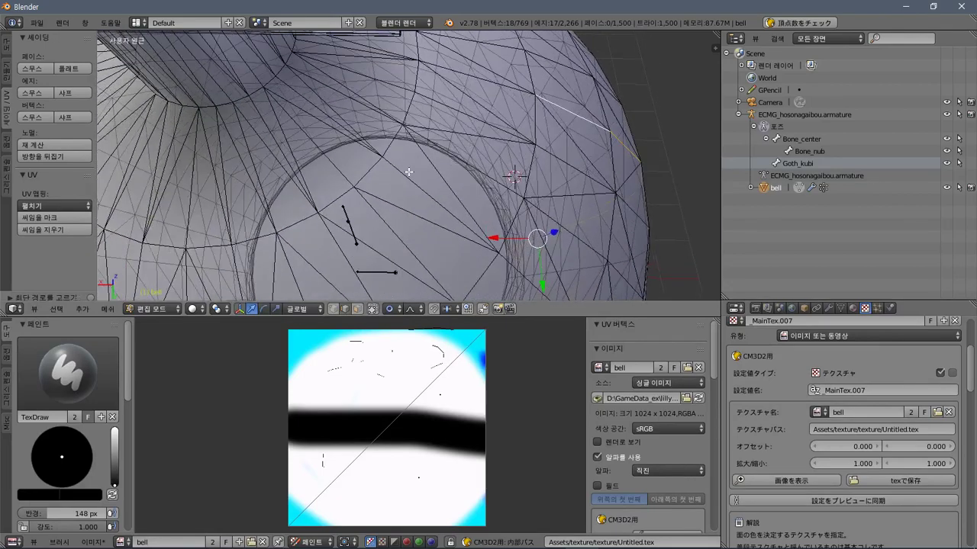
right_click(325, 46, "ctrl")
scroll(347, 63, "down", 4)
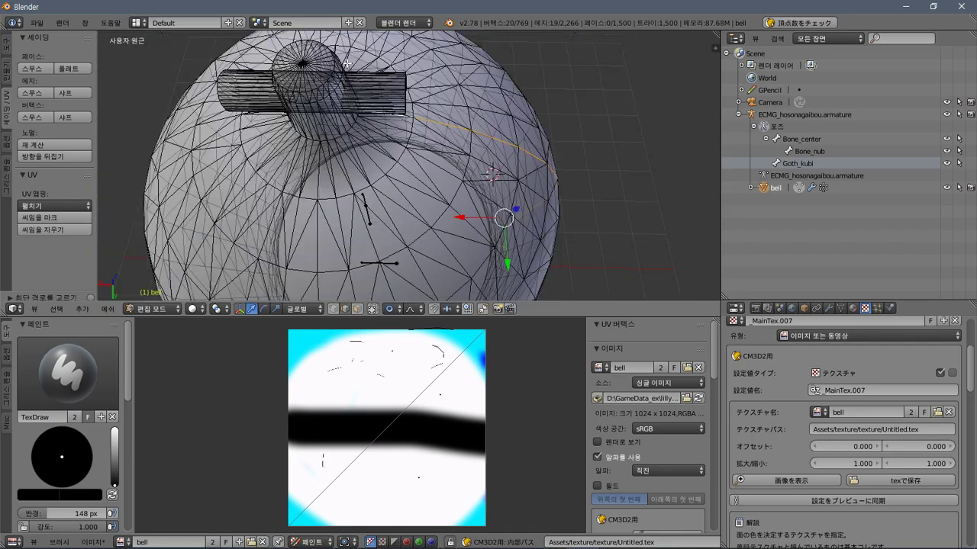
middle_click_drag(347, 62, 441, 109)
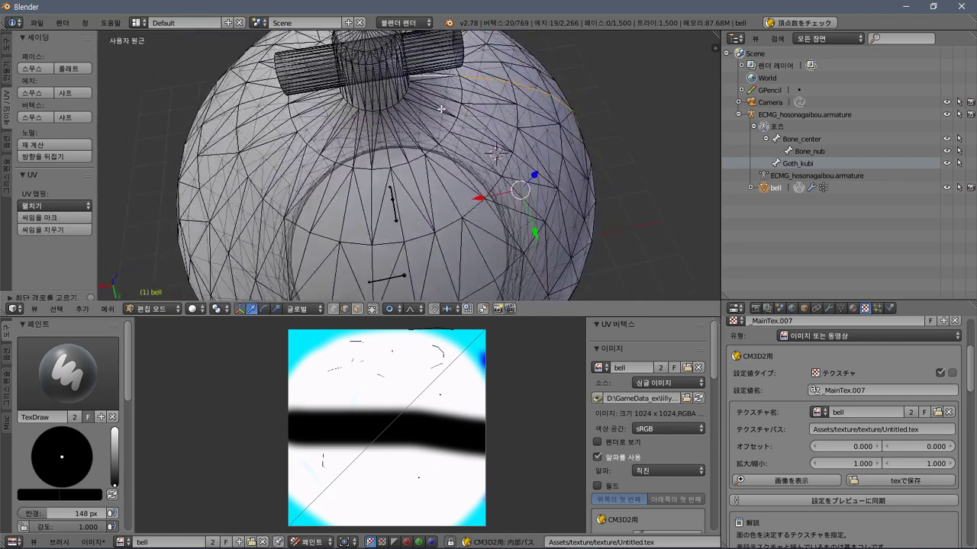
right_click(261, 117)
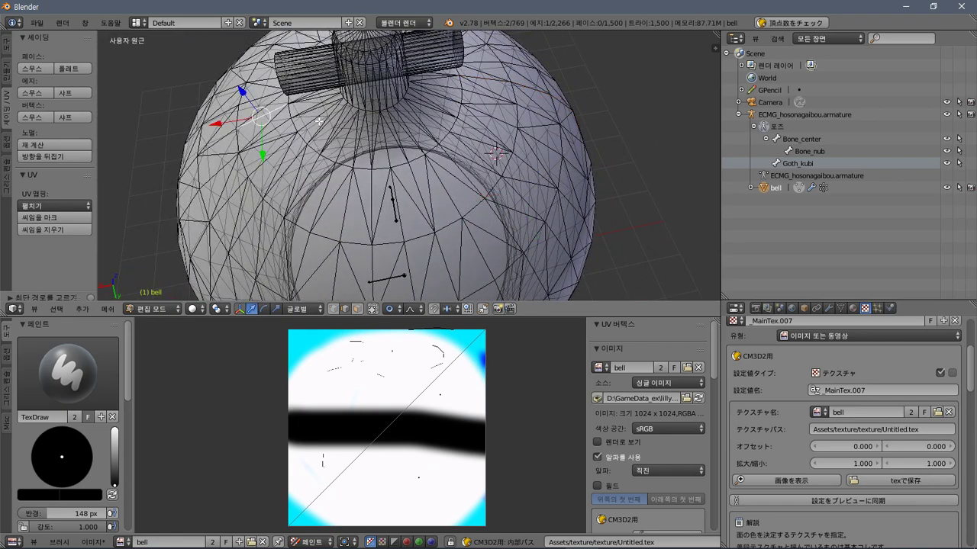
right_click(370, 132, "alt")
middle_click_drag(370, 132, 383, 135)
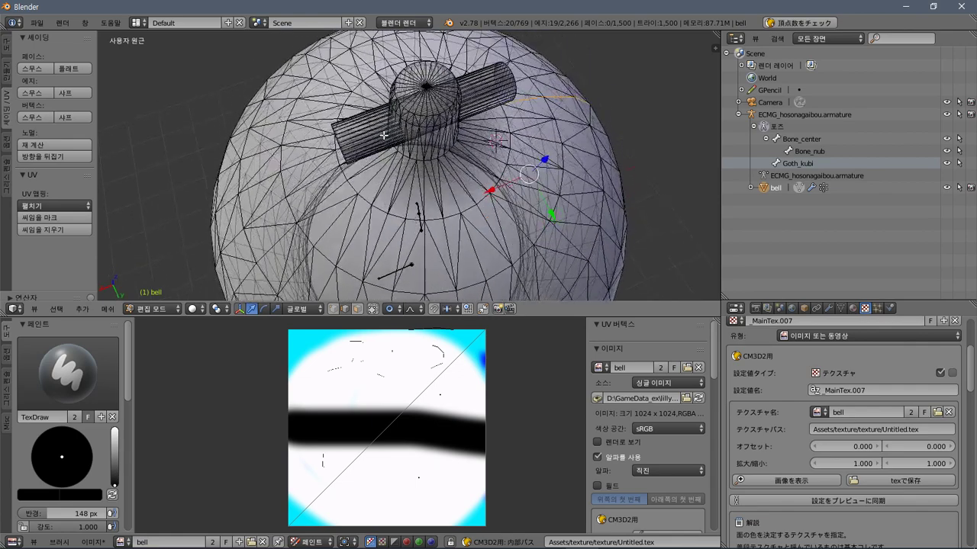
Add a matching vertical edge path on the opposite side of the bell, from the dome's top to the base.
scroll(331, 169, "up", 3)
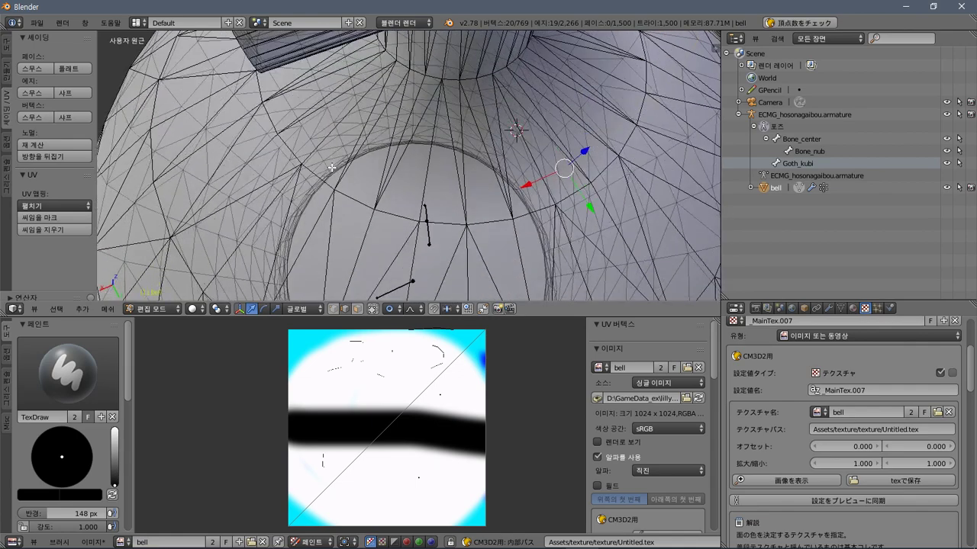
right_click(357, 49, "shift")
scroll(452, 88, "down", 5)
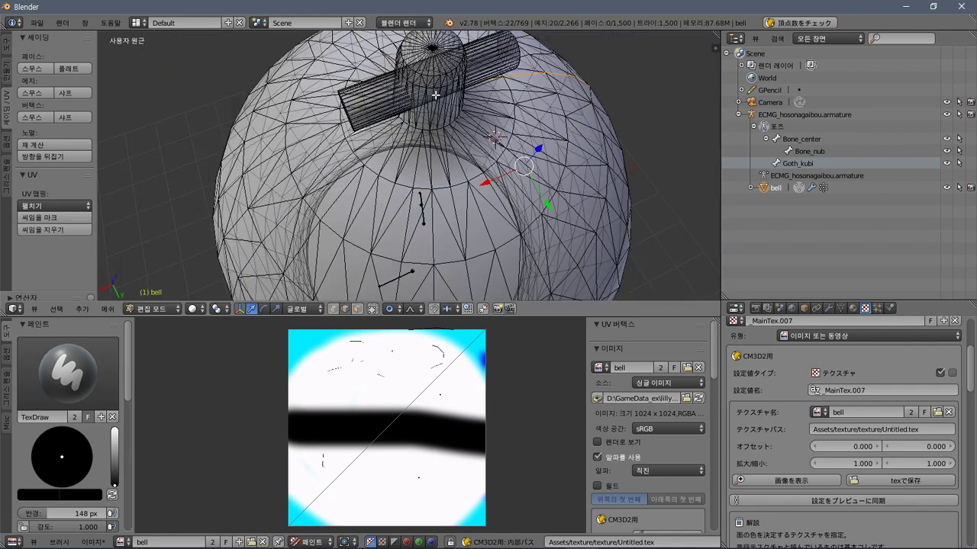
middle_click_drag(452, 88, 473, 132)
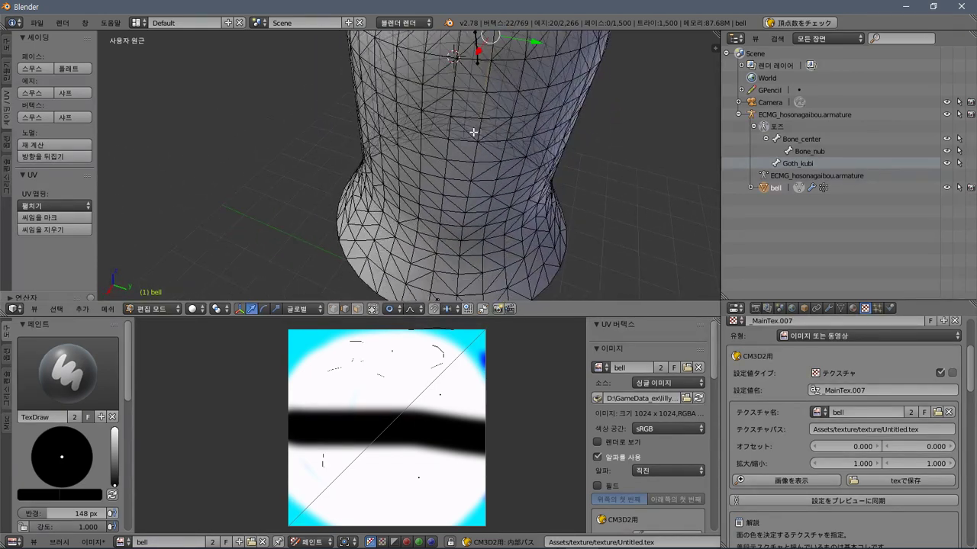
right_click(402, 293, "ctrl")
Mark the two selected vertical edge paths on opposite sides of the bell as seams.
middle_click_drag(402, 294, 385, 201)
scroll(377, 188, "up", 3)
scroll(376, 187, "down", 5)
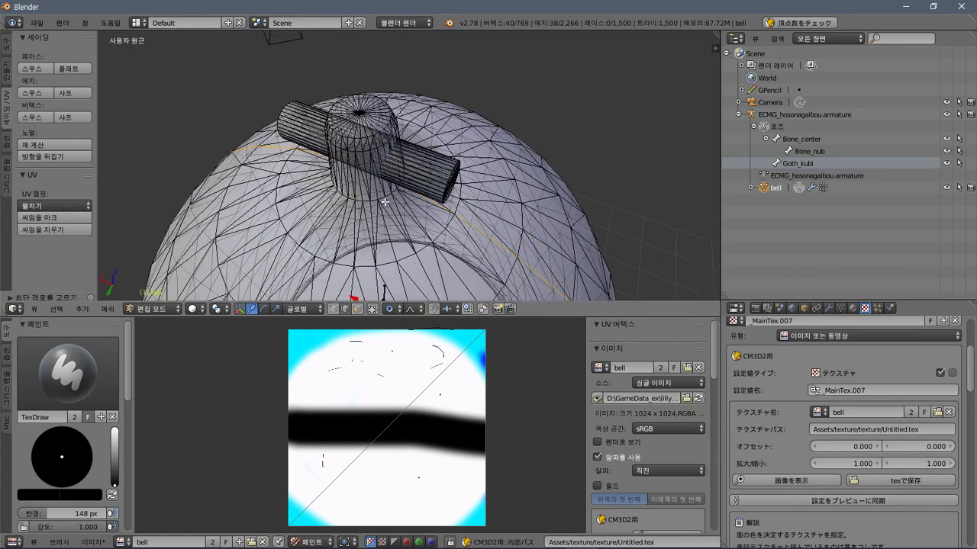
scroll(385, 201, "up", 4)
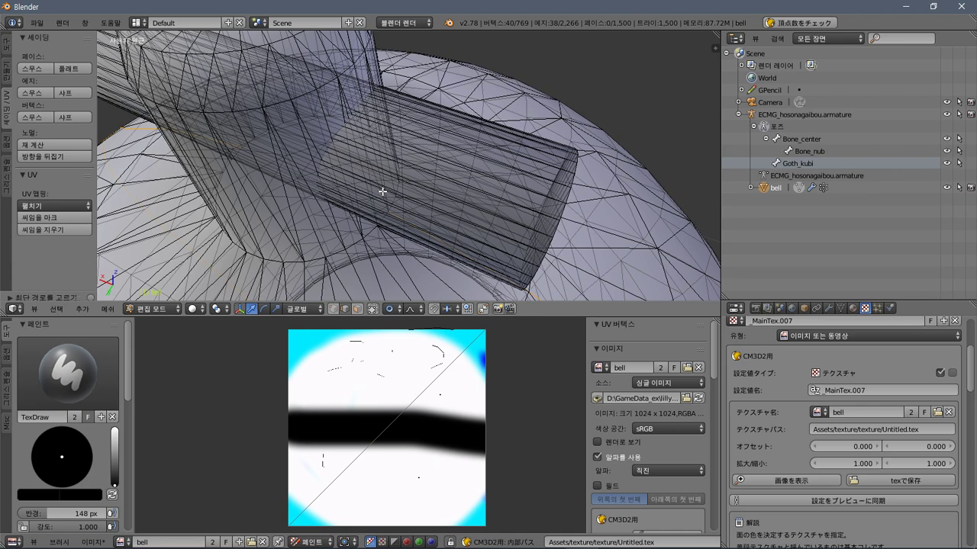
scroll(382, 191, "down", 4)
mouse_move(381, 189)
middle_mouse_down()
mouse_move(379, 200)
mouse_move(378, 185)
middle_mouse_up()
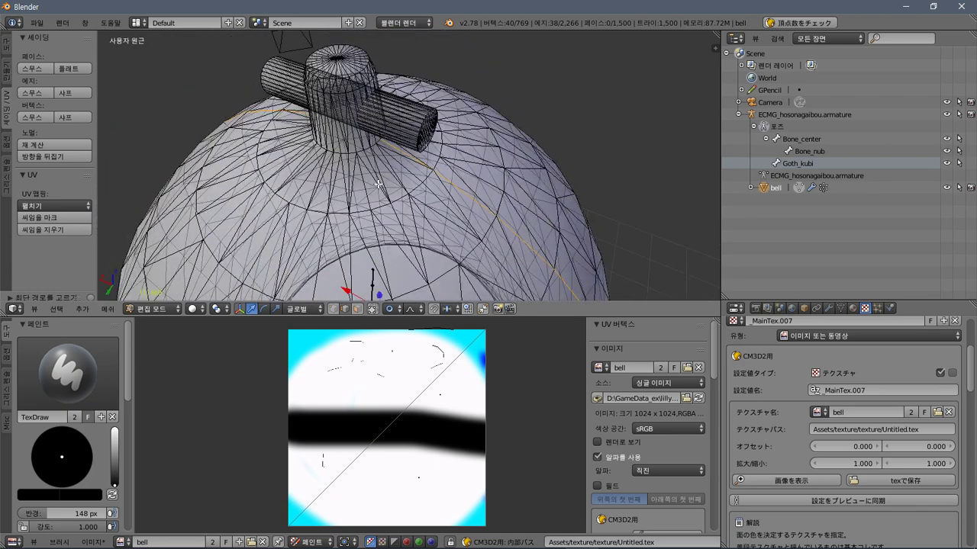
key("ctrl+e")
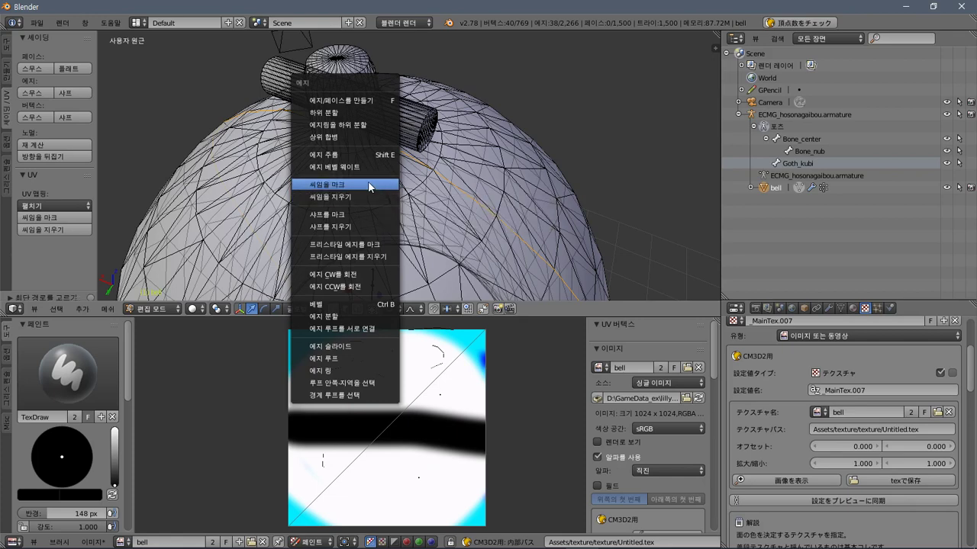
left_click(370, 186)
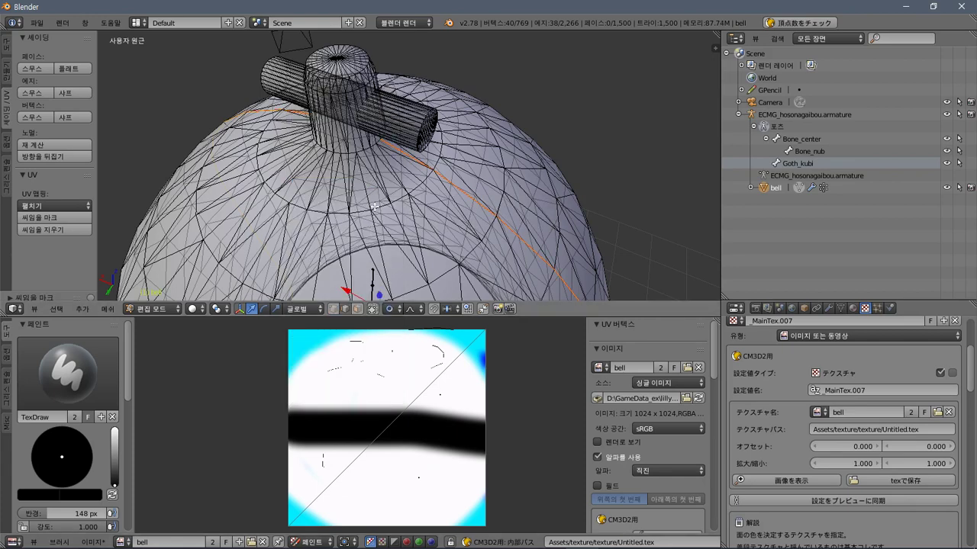
Select the entire bell mesh and unwrap it along the marked seams.
key("a")
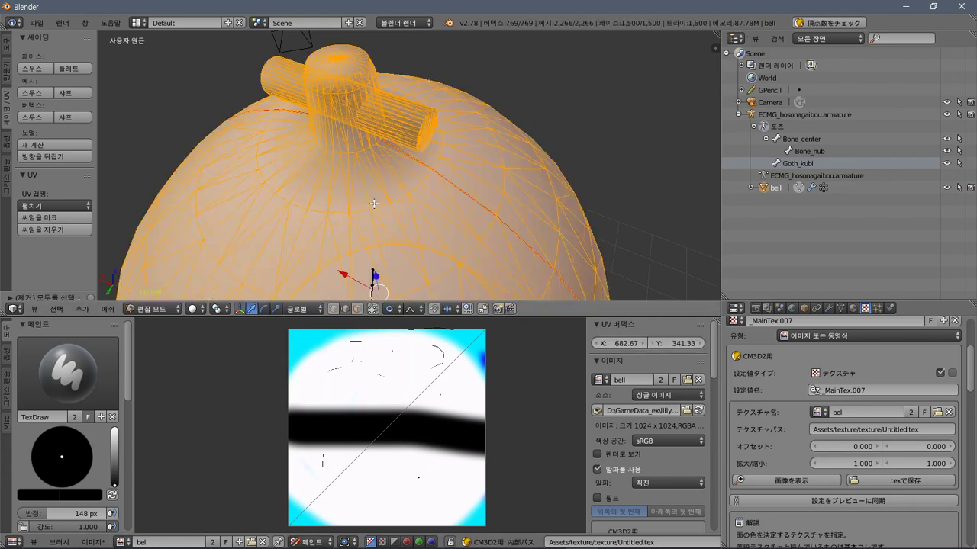
key("u")
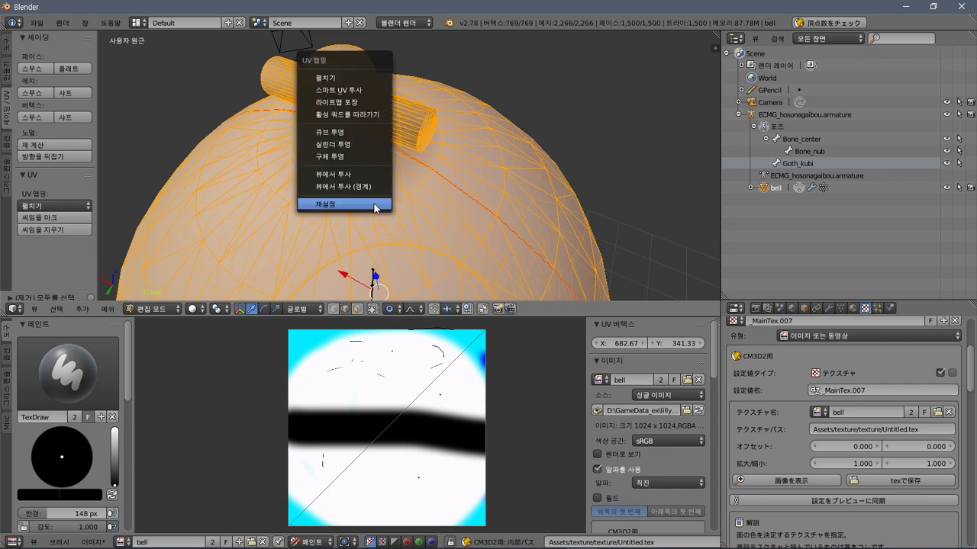
left_click(317, 80)
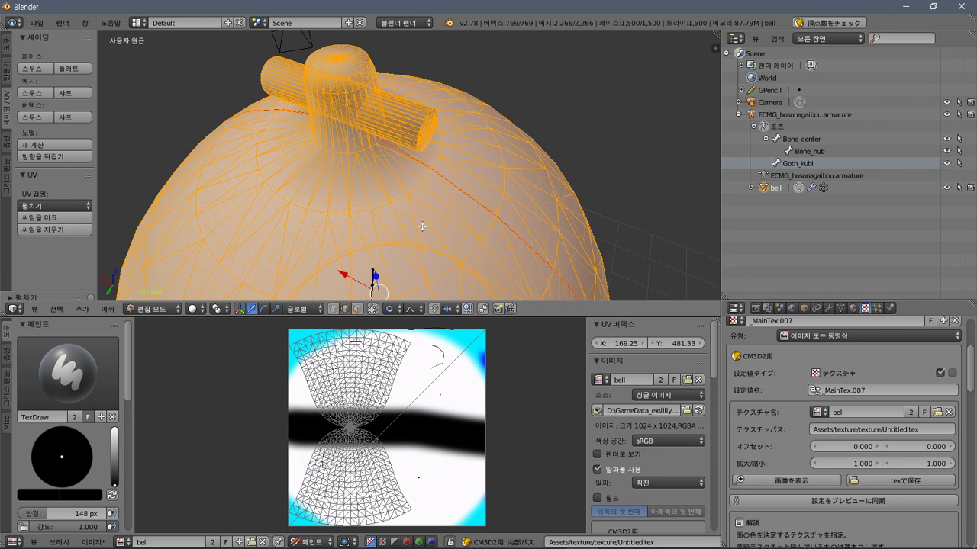
Try to pick individual edges where the horizontal crossbar meets the bell's top knob.
scroll(422, 227, "up", 5)
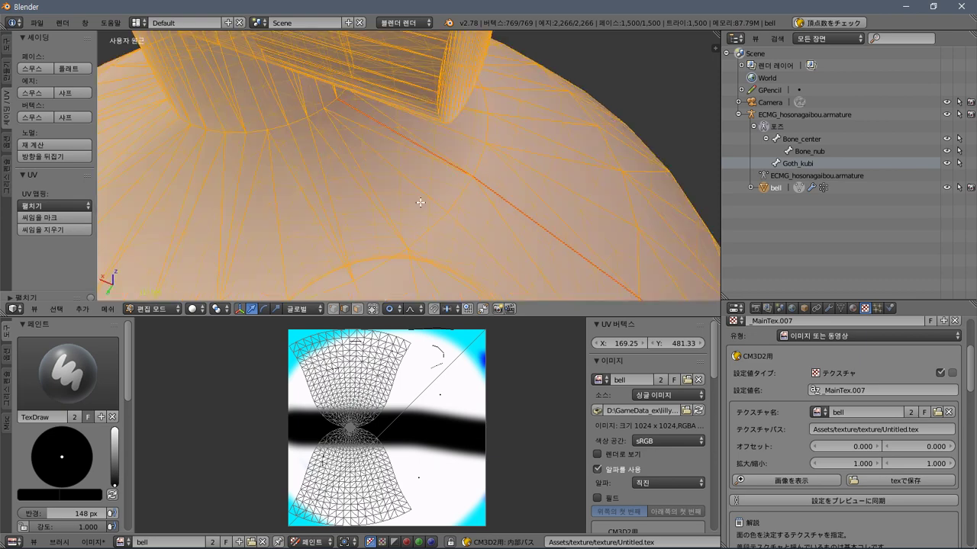
scroll(438, 221, "down", 8)
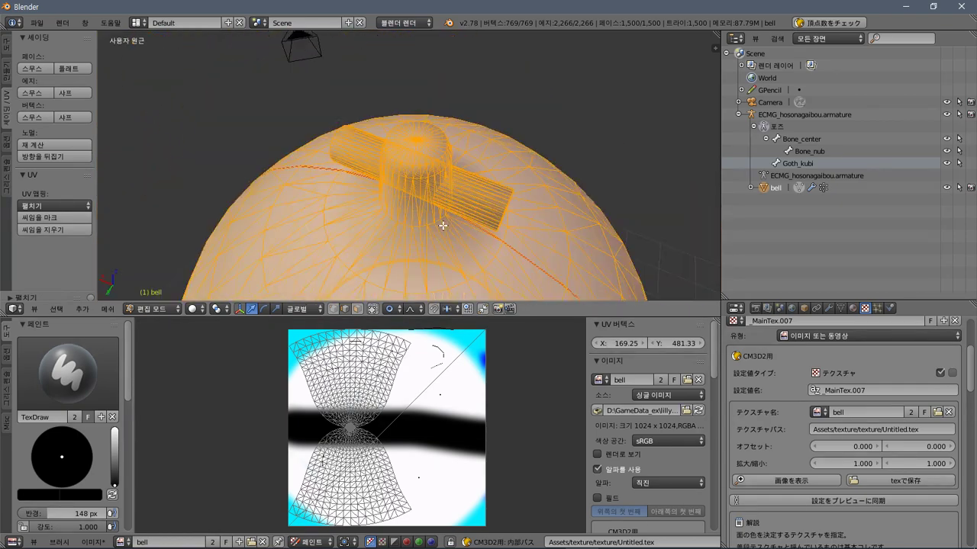
scroll(442, 223, "up", 4)
key("KP_6")
key("KP_6")
key("KP_6")
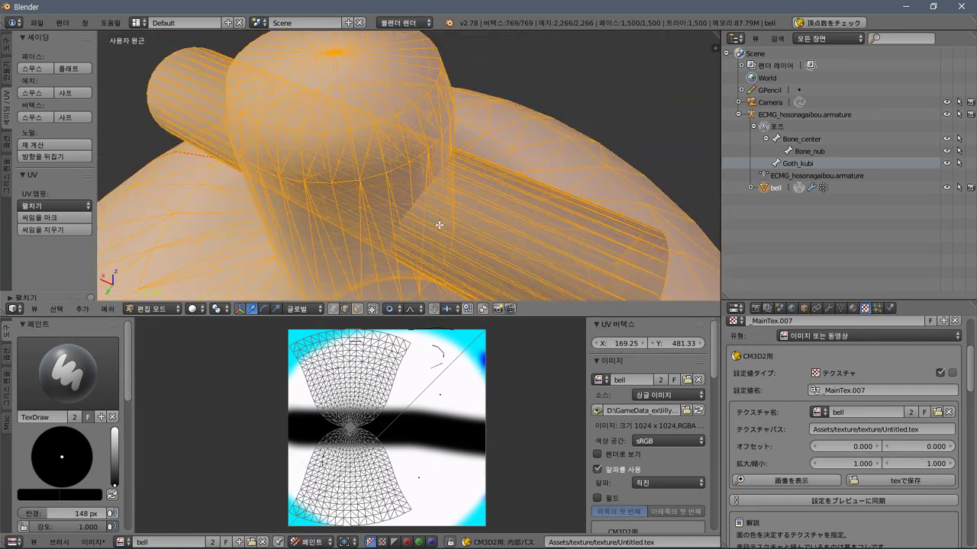
scroll(440, 225, "down", 5)
scroll(440, 225, "up", 5)
right_click(396, 212)
right_click(394, 232)
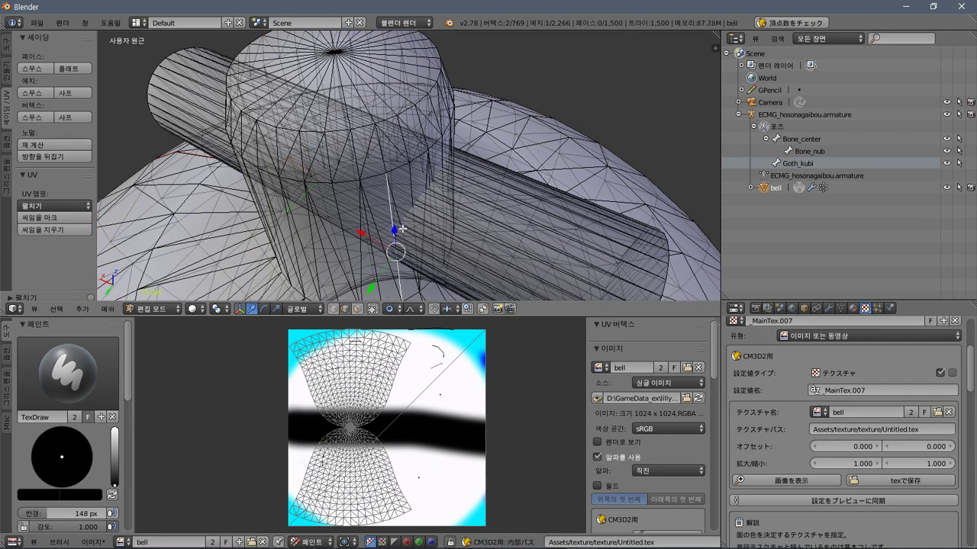
right_click(402, 228)
right_click(409, 217)
right_click(410, 196)
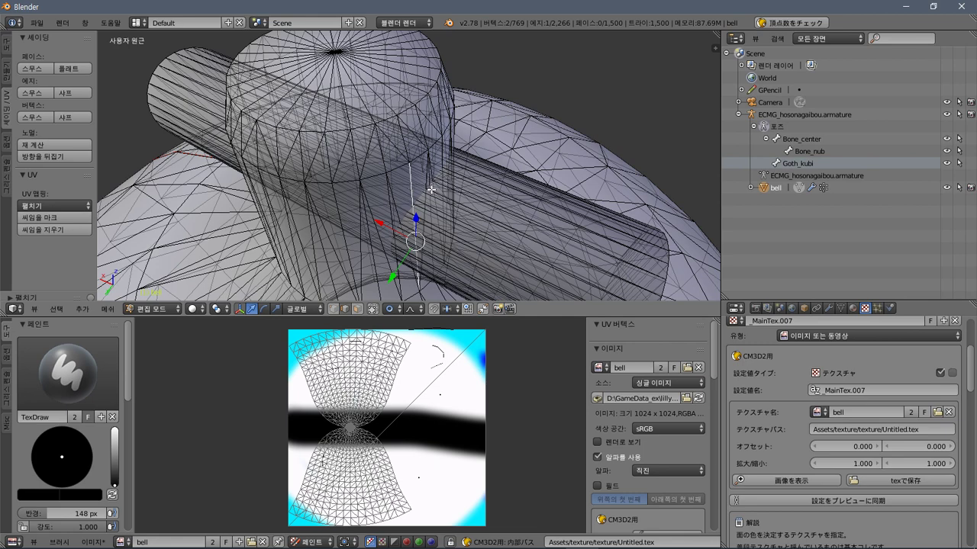
Try to select single edges around the end cap of the crossbar.
scroll(431, 190, "down", 5)
scroll(431, 189, "up", 5)
middle_click_drag(431, 190, 424, 188)
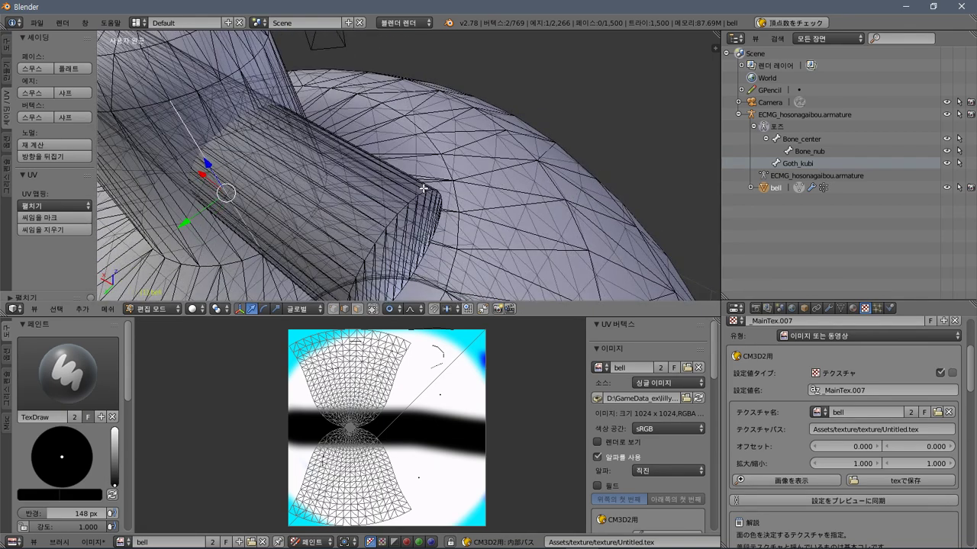
right_click(407, 205)
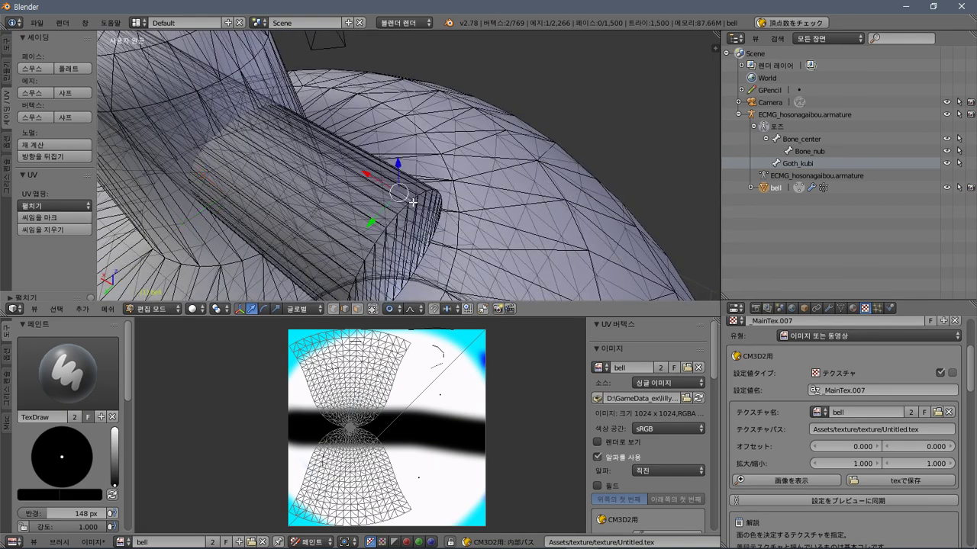
right_click(415, 203)
middle_click_drag(419, 206, 364, 179)
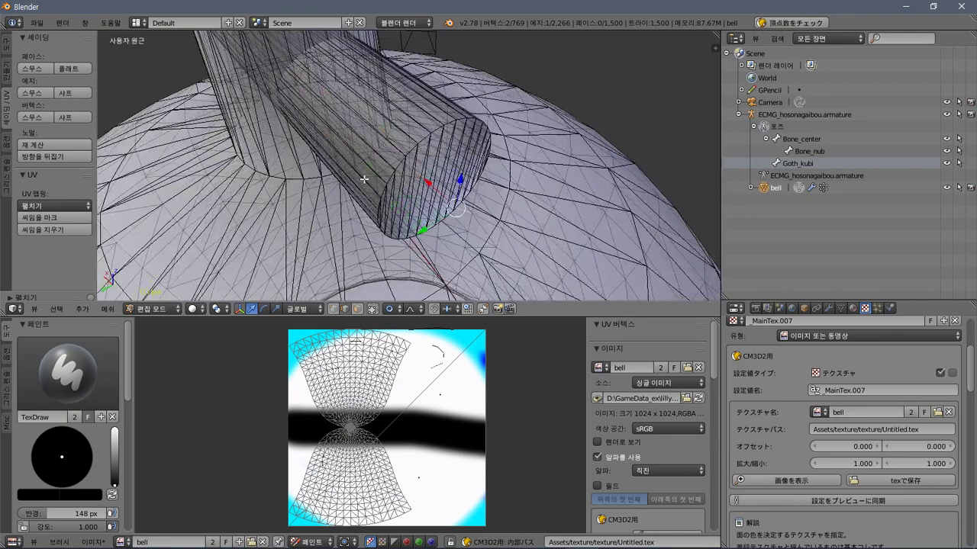
left_click(449, 122)
scroll(460, 126, "up", 5)
scroll(459, 126, "down", 5)
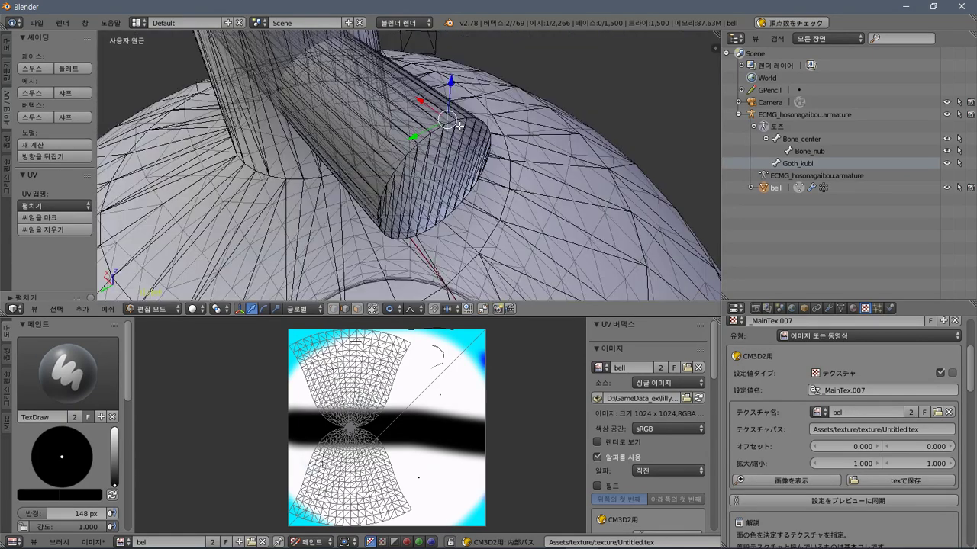
middle_click_drag(493, 141, 423, 135)
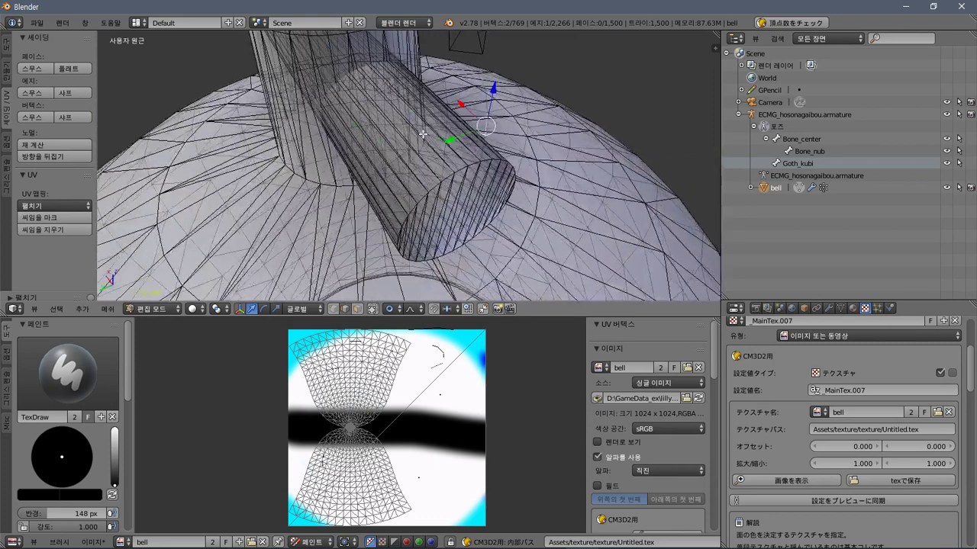
left_click(460, 170)
left_click(80, 312)
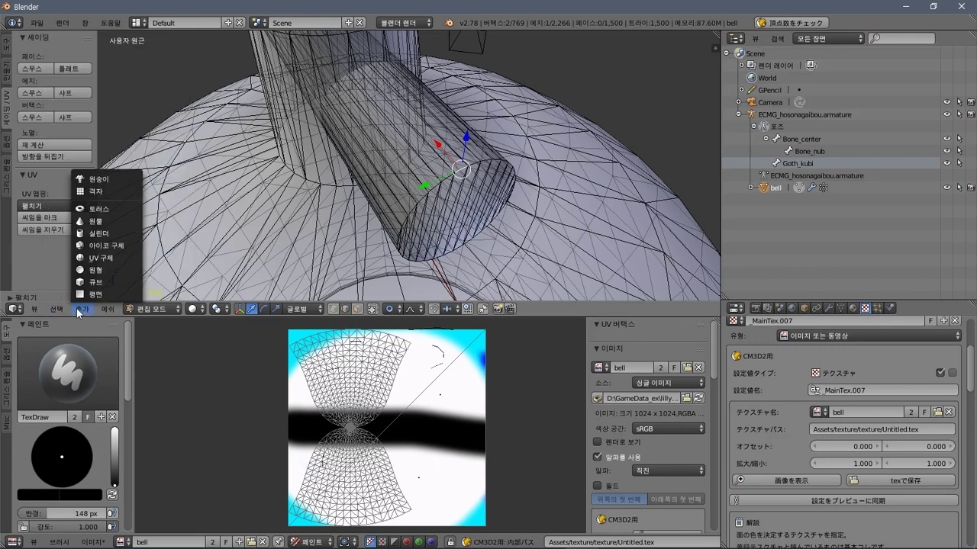
mouse_move(56, 309)
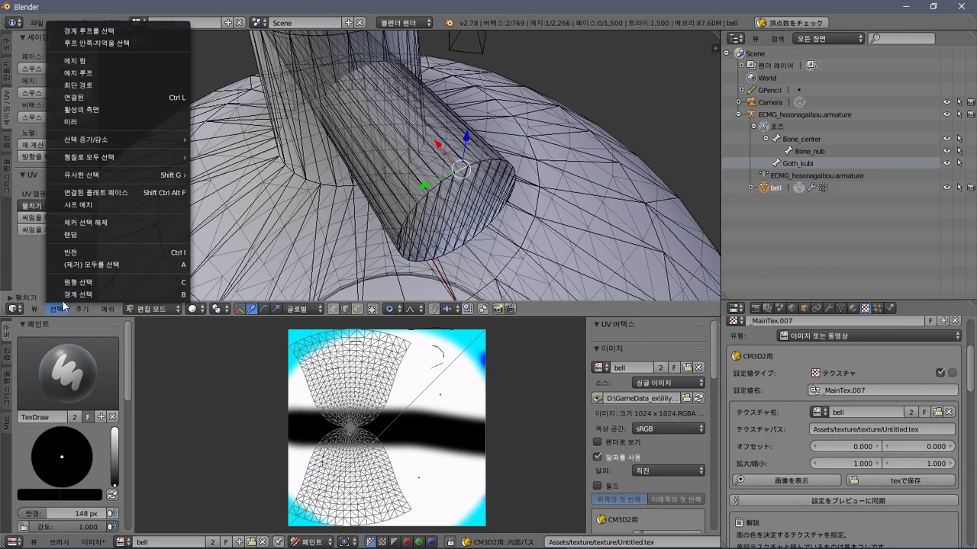
left_click(86, 284)
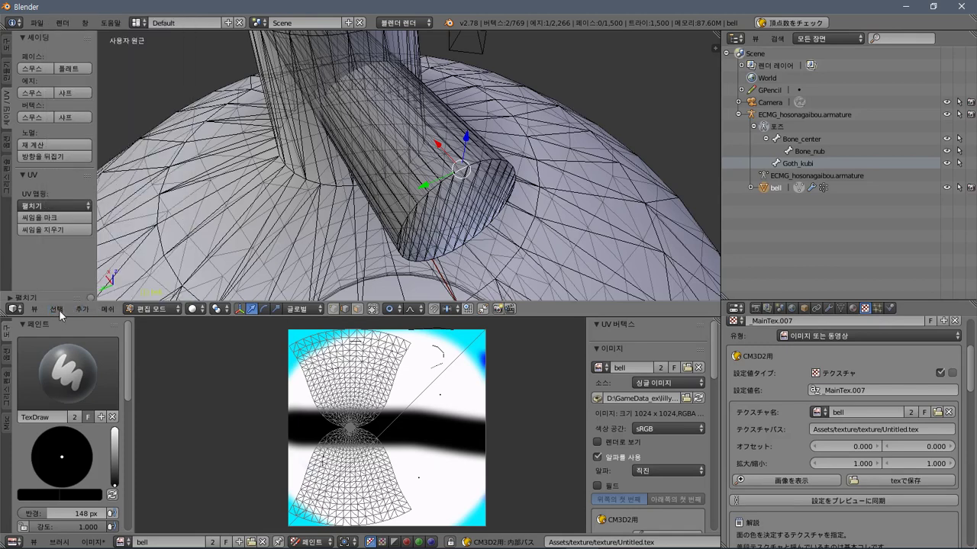
left_click(60, 311)
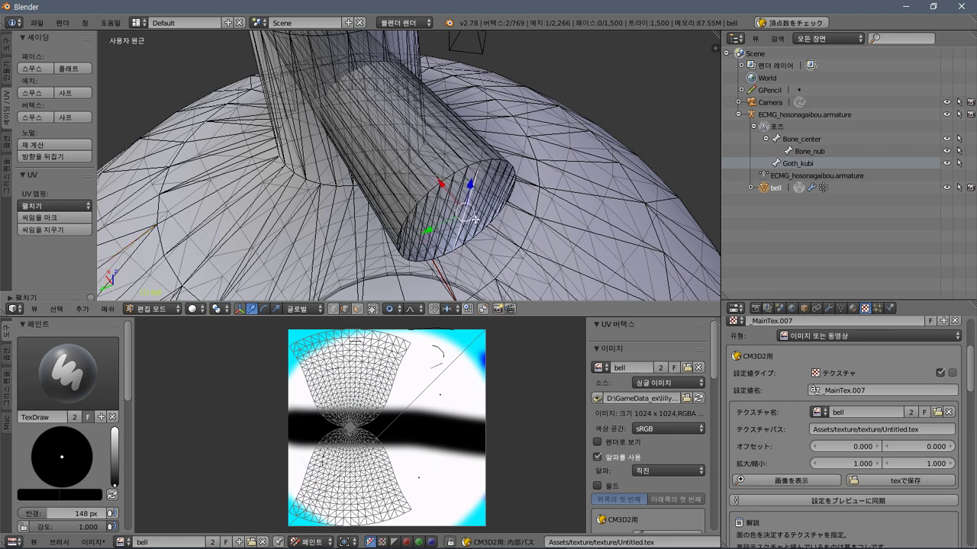
Clear the selection and select a single edge on the upper rim of the crossbar's end cap.
key("a")
key("a")
key("a")
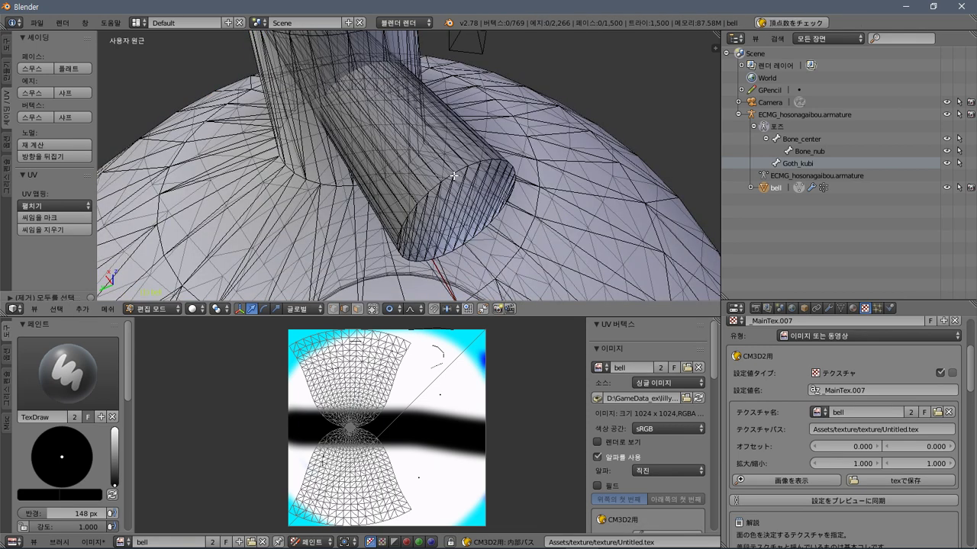
right_click(459, 172)
right_click(459, 167)
scroll(470, 196, "up", 4)
scroll(470, 194, "down", 4)
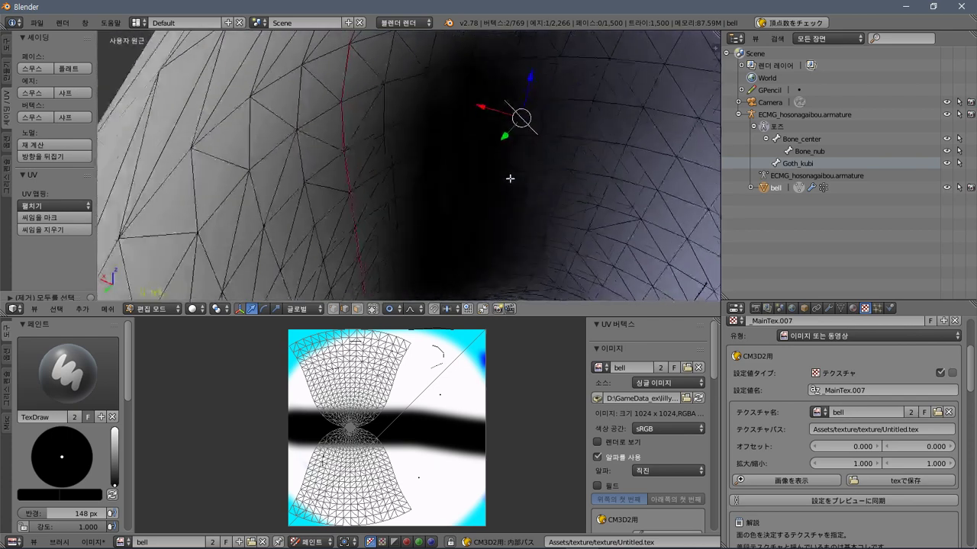
mouse_move(532, 170)
middle_mouse_down()
mouse_move(500, 248)
mouse_move(373, 240)
mouse_move(453, 30)
mouse_move(483, 30)
mouse_move(499, 129)
mouse_move(545, 183)
mouse_move(545, 172)
middle_mouse_up()
scroll(500, 248, "down", 5)
scroll(526, 145, "up", 5)
scroll(528, 139, "up", 3)
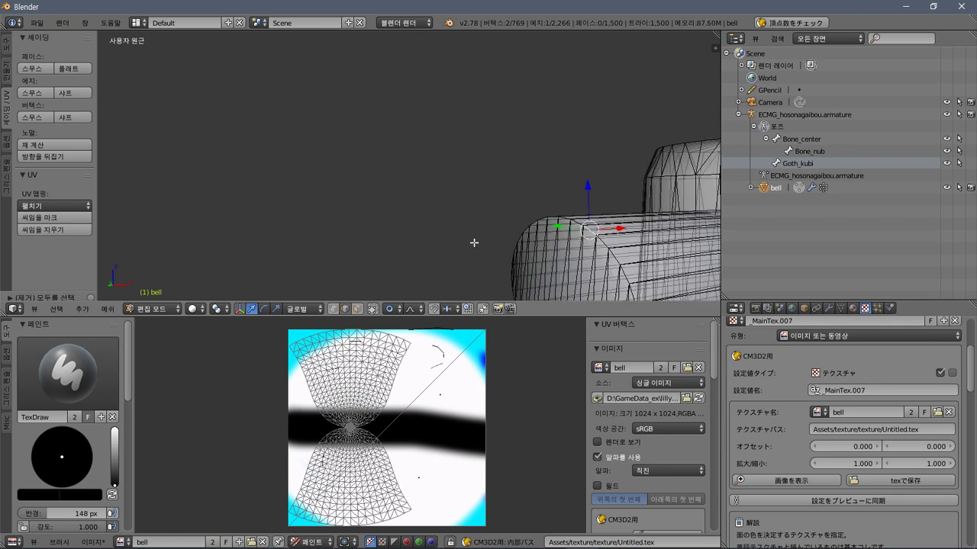
middle_click_drag(549, 261, 538, 239)
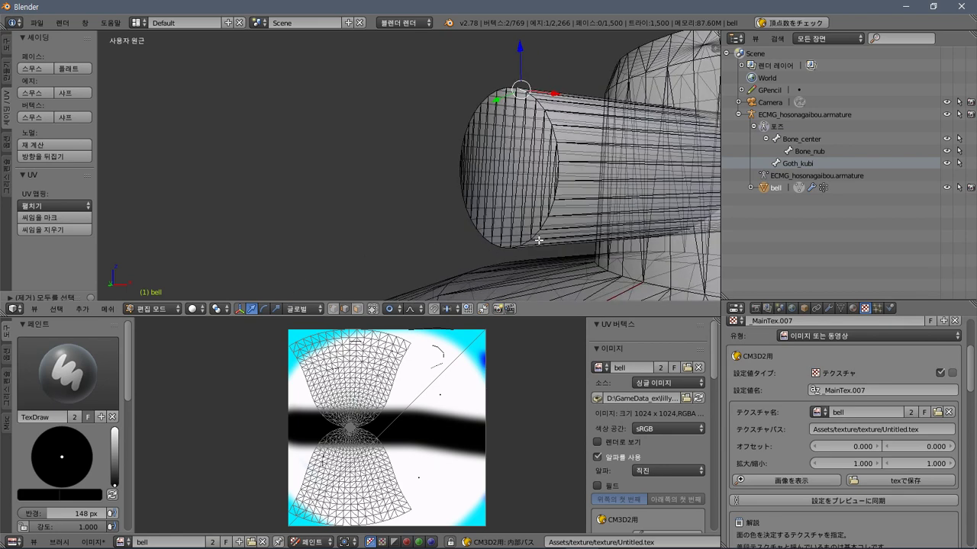
Try shortest-path selections from the picked edge to other points on the end cap's rim, undoing each one.
right_click(509, 246, "ctrl")
key("ctrl+z")
right_click(550, 118, "ctrl")
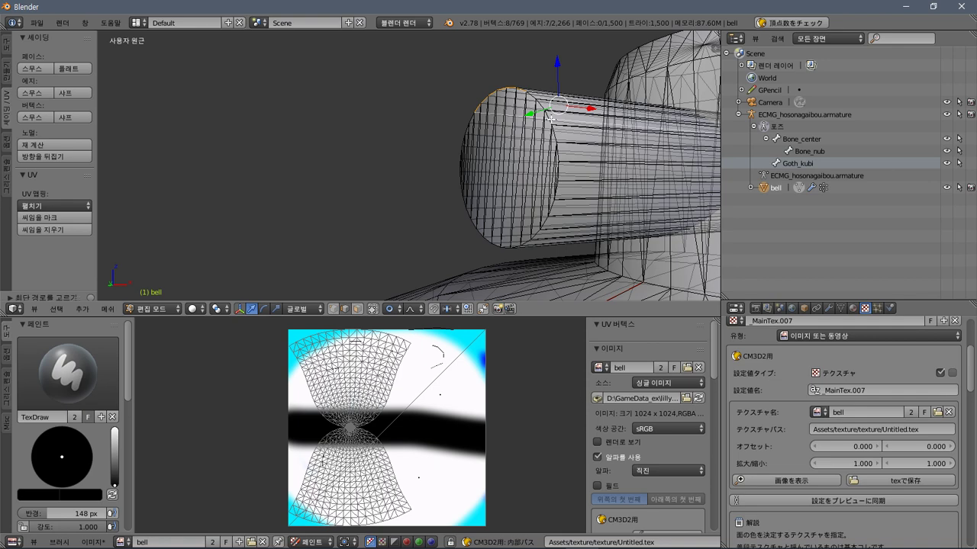
key("ctrl+z")
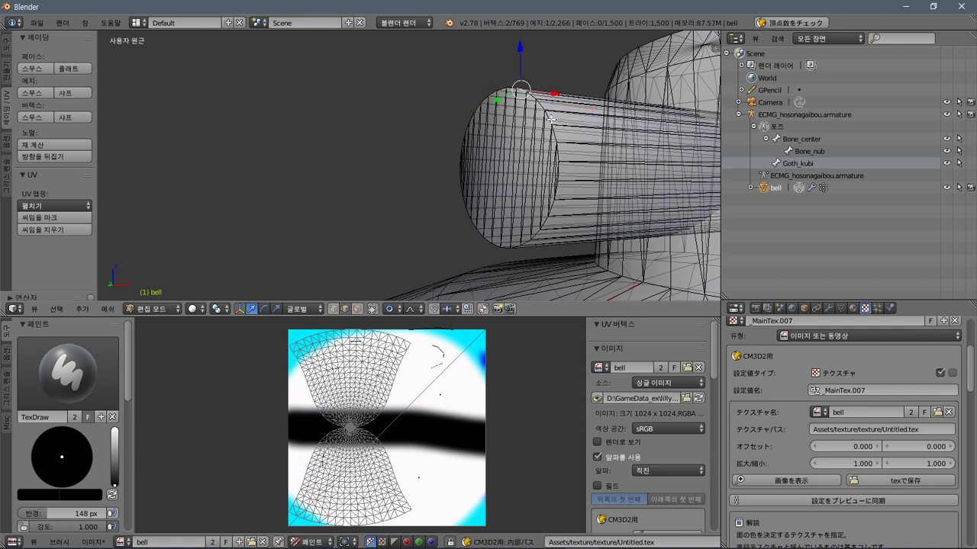
Extend the edge selection around the side and underside of the crossbar's end rim using successive shortest-path picks.
right_click(558, 158, "ctrl")
scroll(584, 175, "up", 3)
middle_click_drag(584, 174, 539, 164)
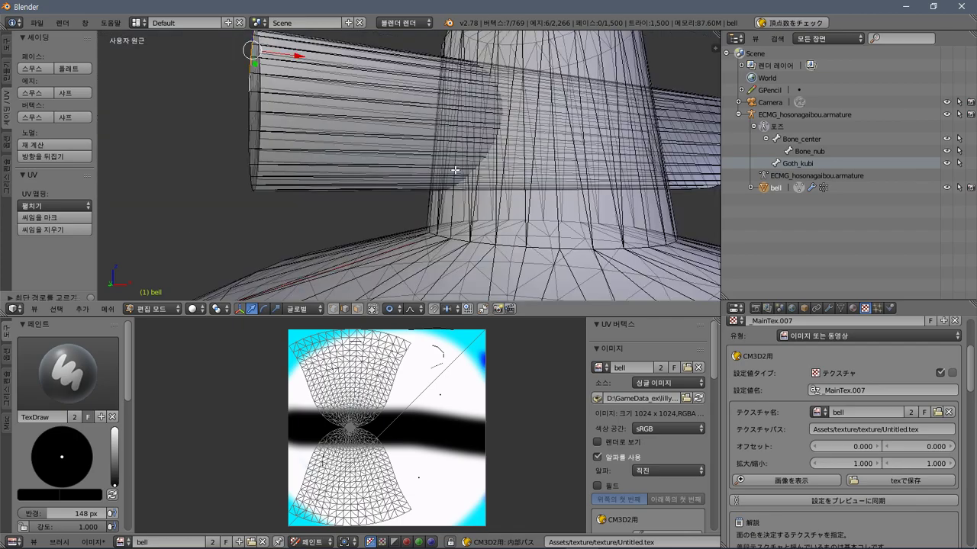
mouse_move(455, 171)
middle_mouse_down()
mouse_move(499, 181)
mouse_move(443, 153)
mouse_move(402, 149)
mouse_move(465, 156)
mouse_move(457, 176)
mouse_move(467, 170)
middle_mouse_up()
scroll(469, 153, "up", 3)
scroll(457, 176, "down", 3)
scroll(458, 175, "up", 3)
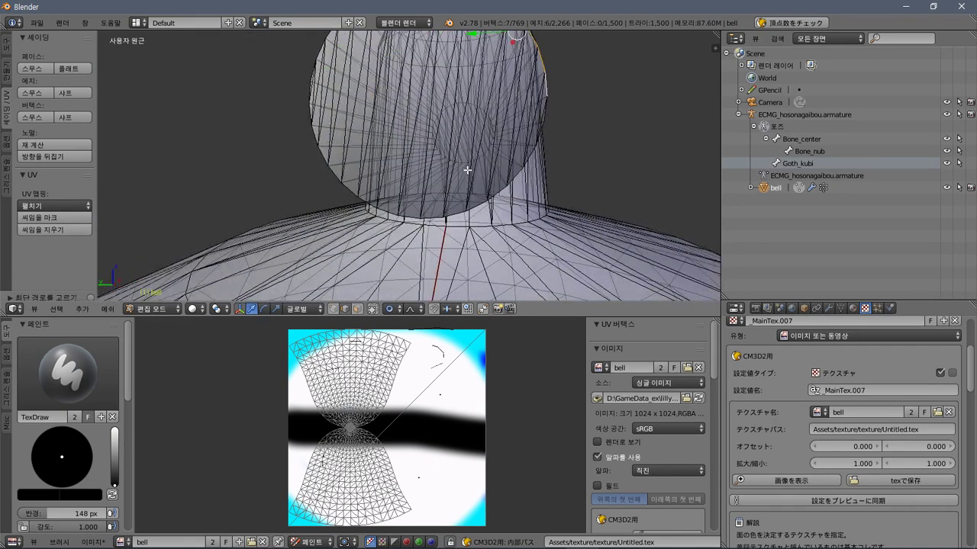
left_click(459, 215, "ctrl")
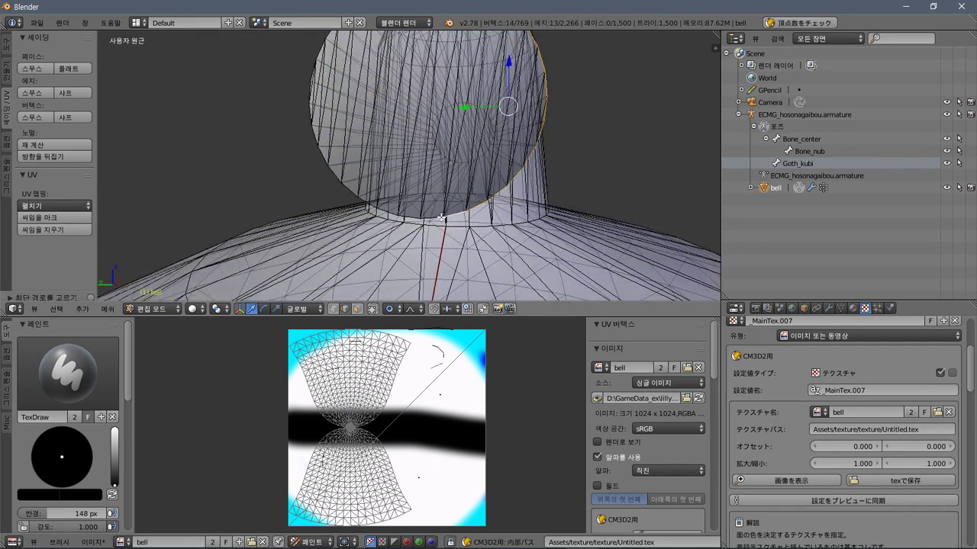
left_click(323, 160, "ctrl")
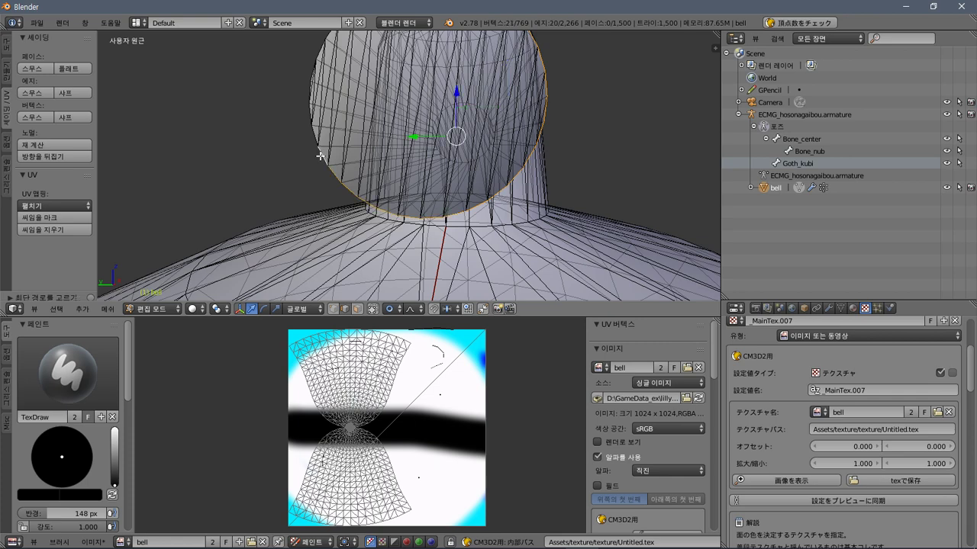
left_click(308, 110, "ctrl")
left_click(309, 77, "ctrl")
Try to close the remaining gap along the top of the end rim with more path picks, undoing each one.
middle_click_drag(297, 71, 297, 76)
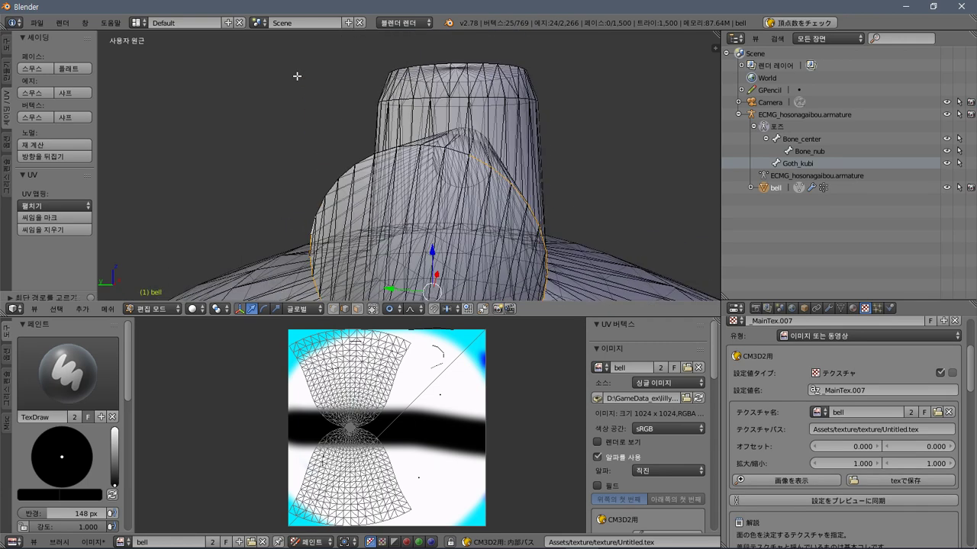
left_click(457, 152, "ctrl")
left_click(452, 152, "shift")
key("ctrl+z")
key("ctrl+z")
left_click(429, 145, "ctrl")
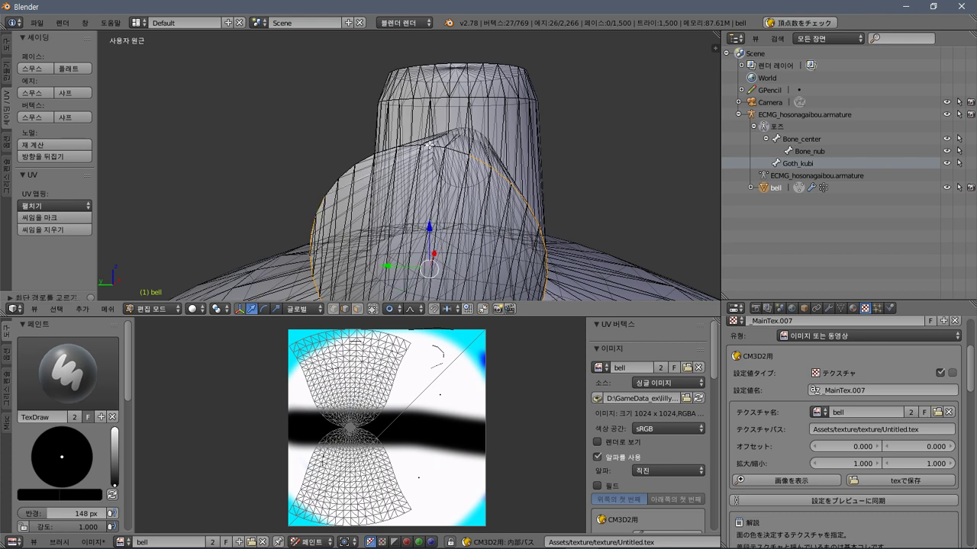
key("ctrl+z")
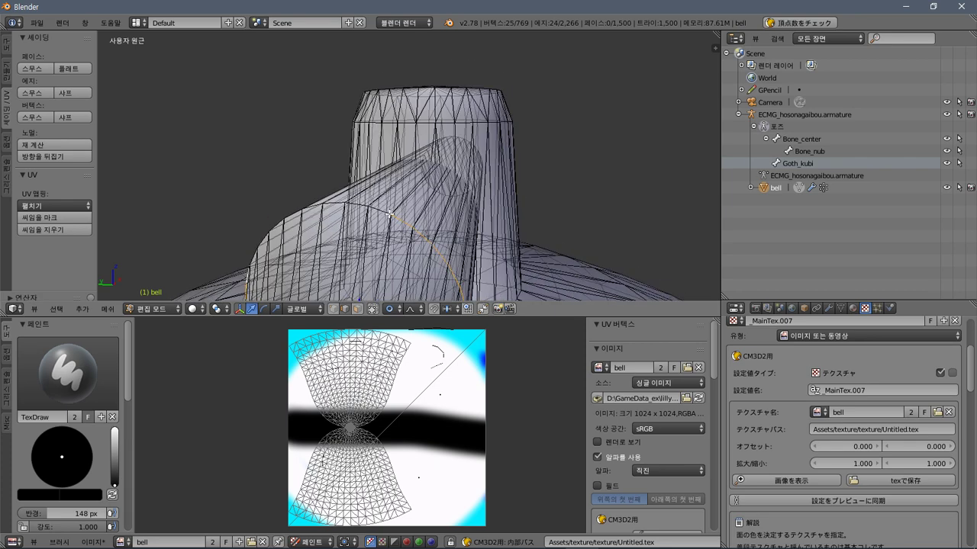
left_click(382, 213, "ctrl")
key("ctrl+z")
Limit selection to visible geometry and complete the edge loop across the top of the crossbar's end rim.
left_click(372, 309)
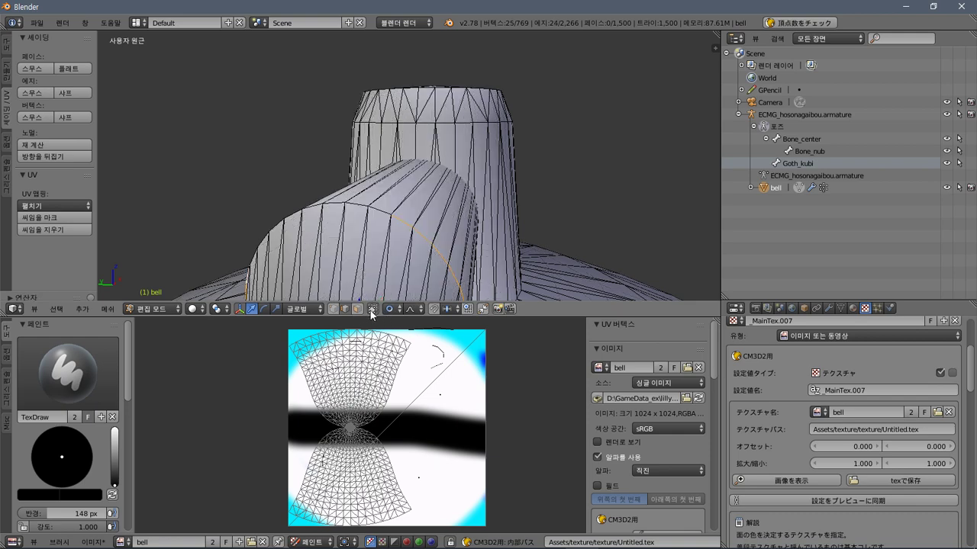
left_click(379, 211, "ctrl")
key("KP_1")
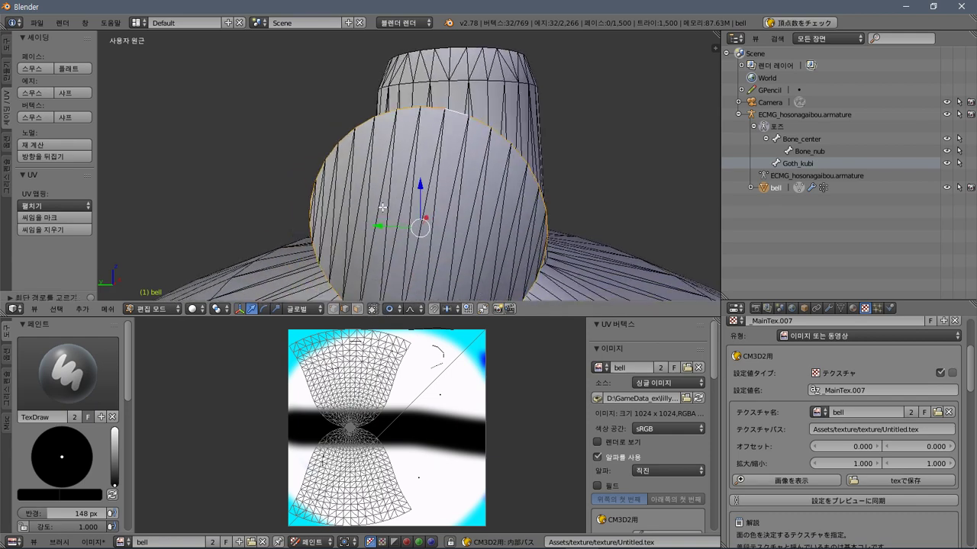
Mark the selected rim loop of the crossbar's end cap as a seam.
key("ctrl+e")
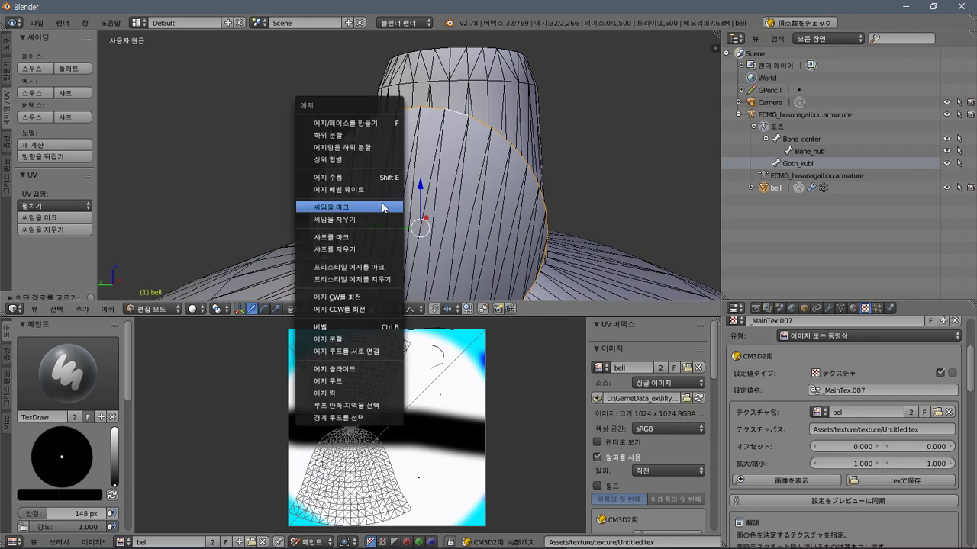
left_click(370, 207)
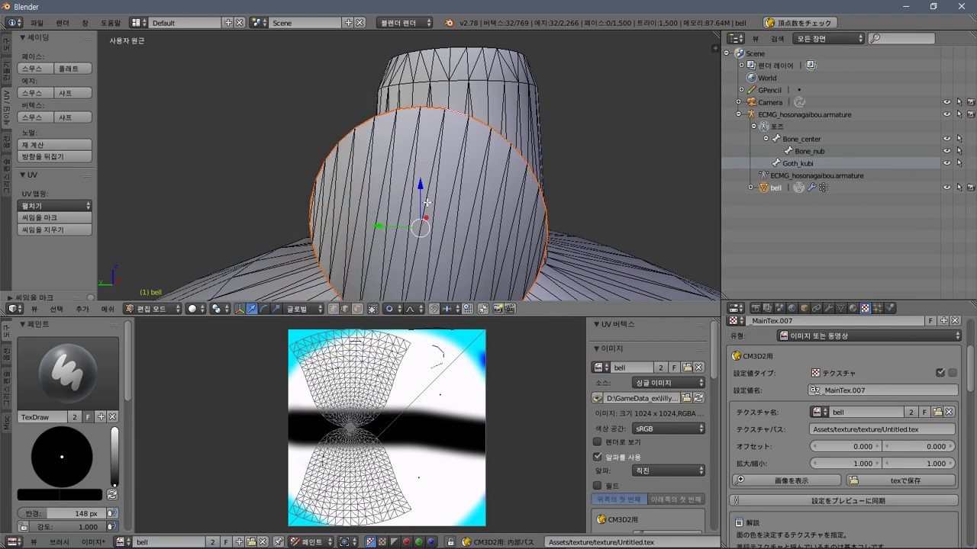
middle_click_drag(432, 204, 622, 71)
scroll(363, 223, "up", 4)
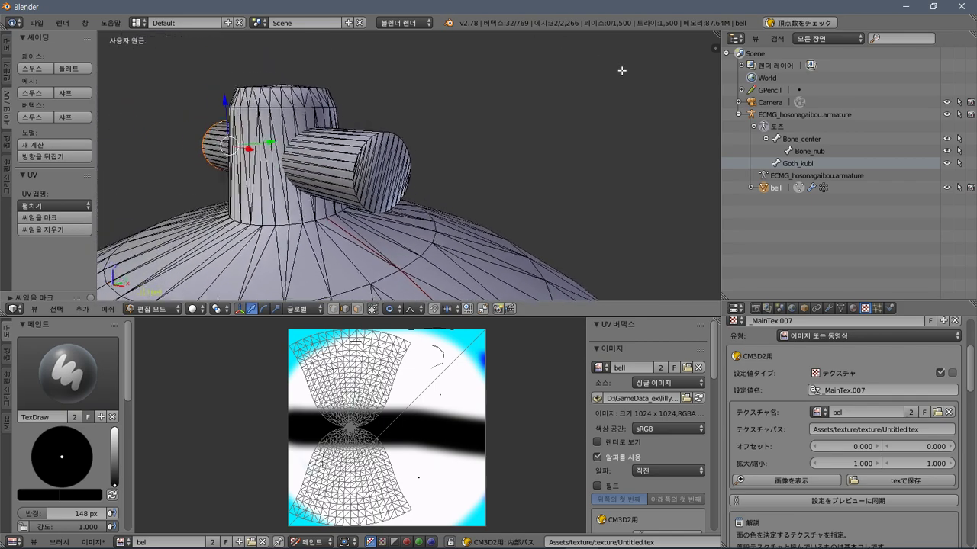
Select a single edge at the top of the opposite crossbar end's rim.
scroll(506, 111, "up", 4)
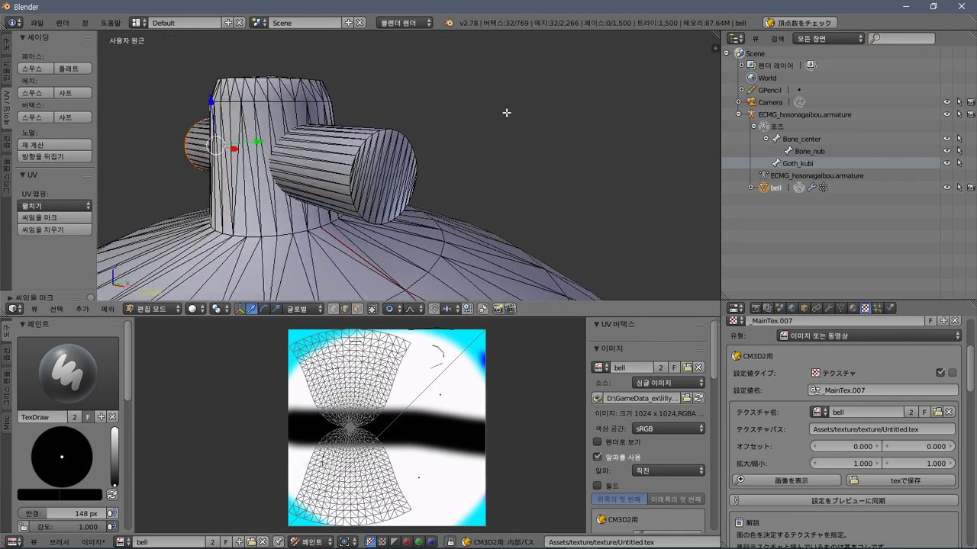
right_click(348, 125)
key("a")
key("a")
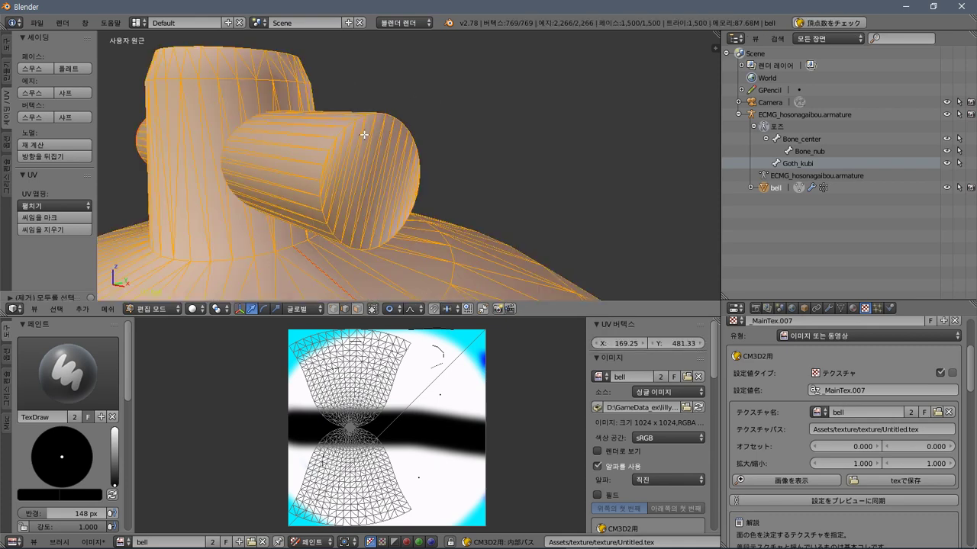
key("a")
key("ctrl+z")
key("ctrl+z")
key("ctrl+z")
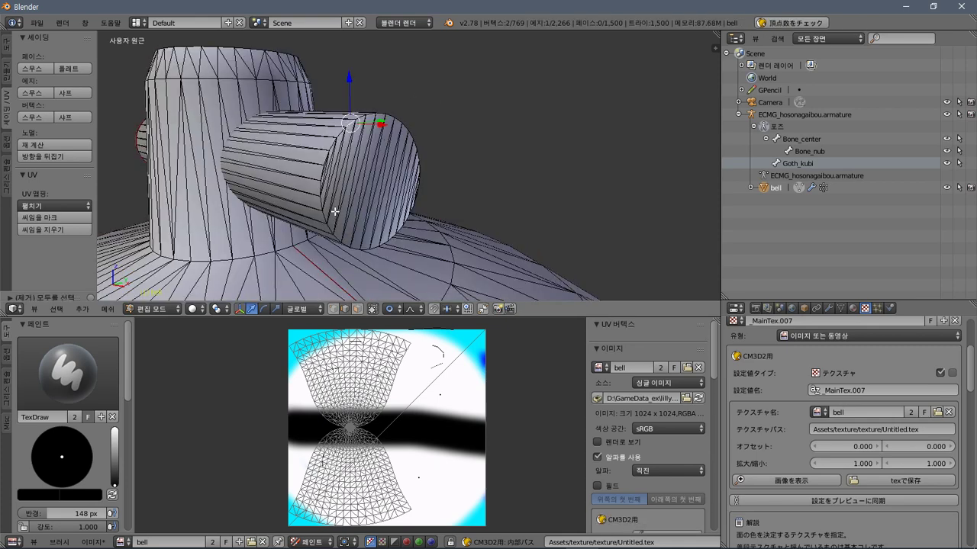
Extend the edge selection down the side and around the underside of that end rim using shortest-path picks.
right_click(325, 159, "ctrl")
mouse_move(338, 169)
middle_mouse_down()
mouse_move(328, 164)
mouse_move(338, 166)
middle_mouse_up()
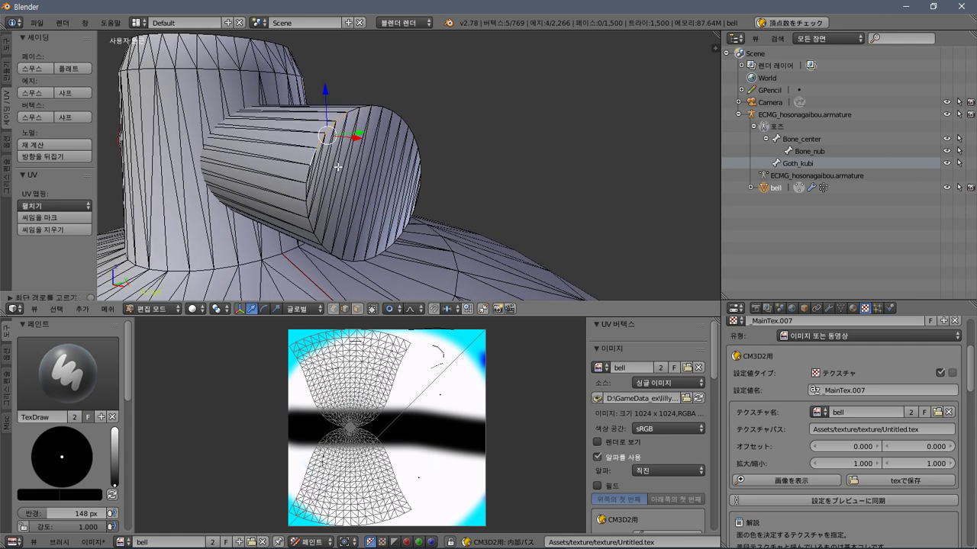
right_click(317, 243, "ctrl")
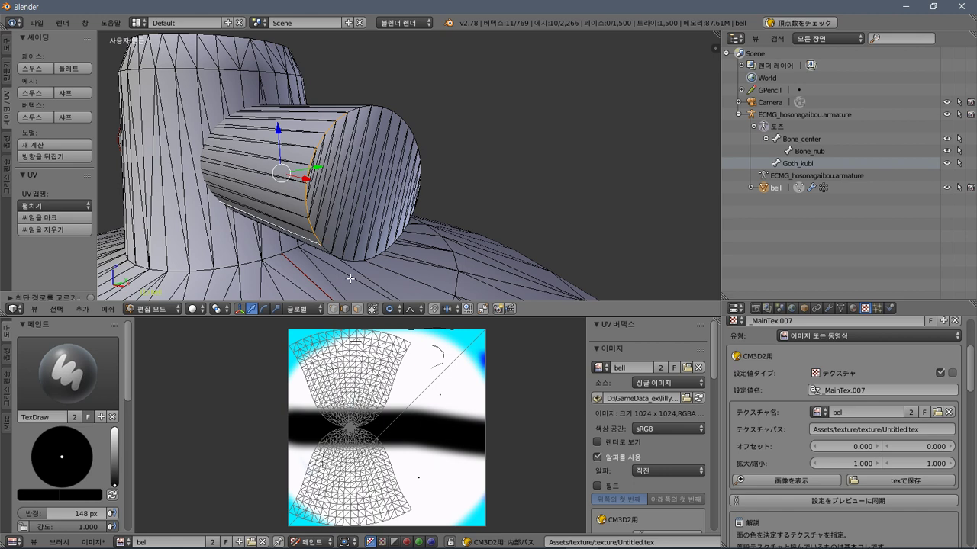
right_click(327, 251, "ctrl")
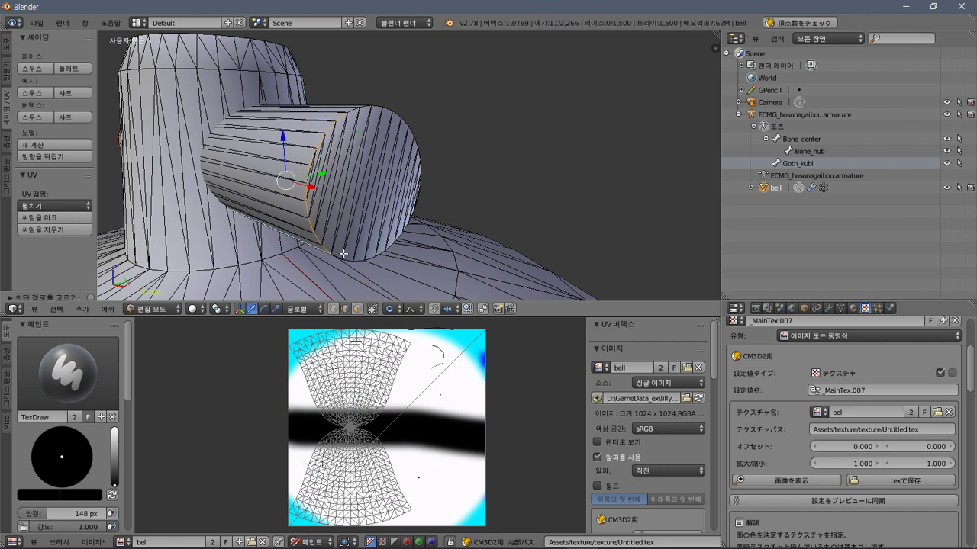
key("ctrl+z")
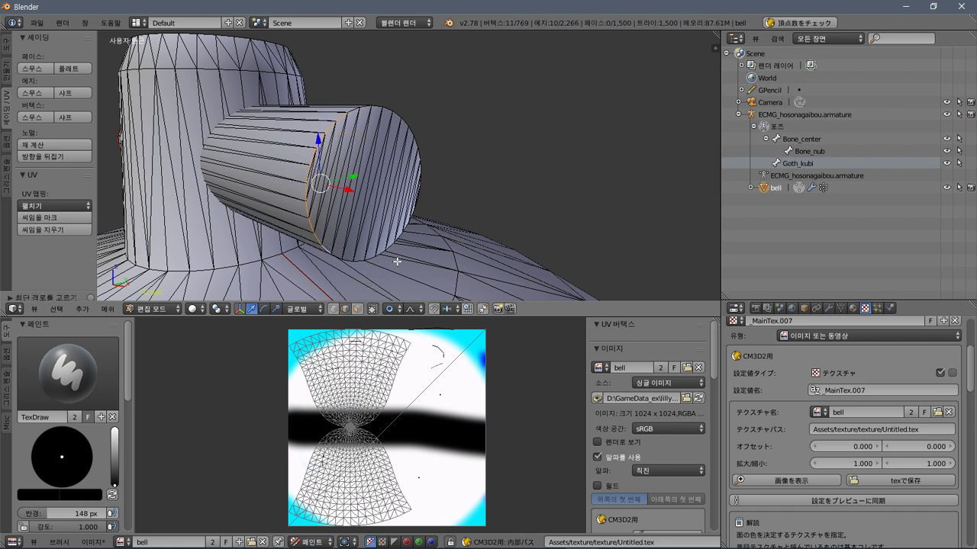
right_click(406, 226, "ctrl")
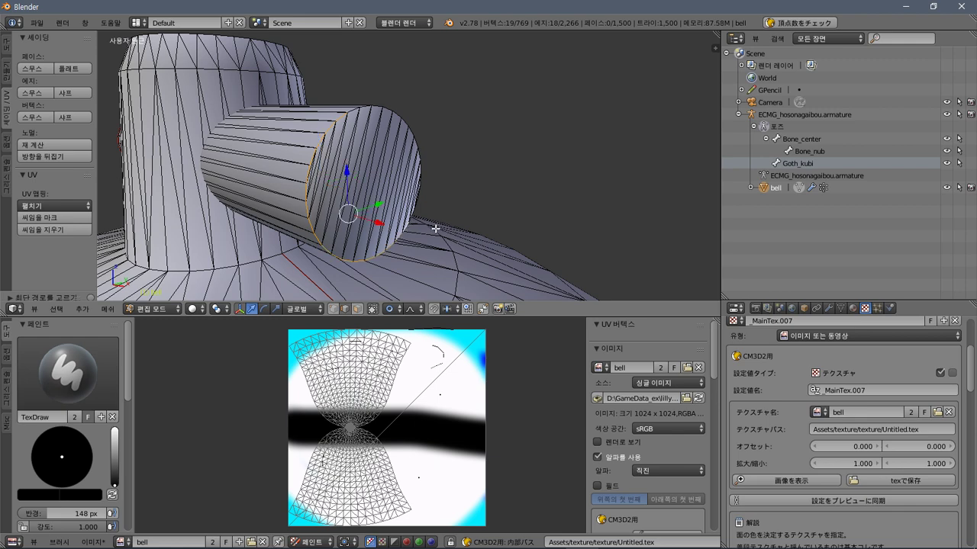
Complete the edge loop around the far side and top of the end rim, and mark it as sharp.
scroll(435, 229, "up", 8)
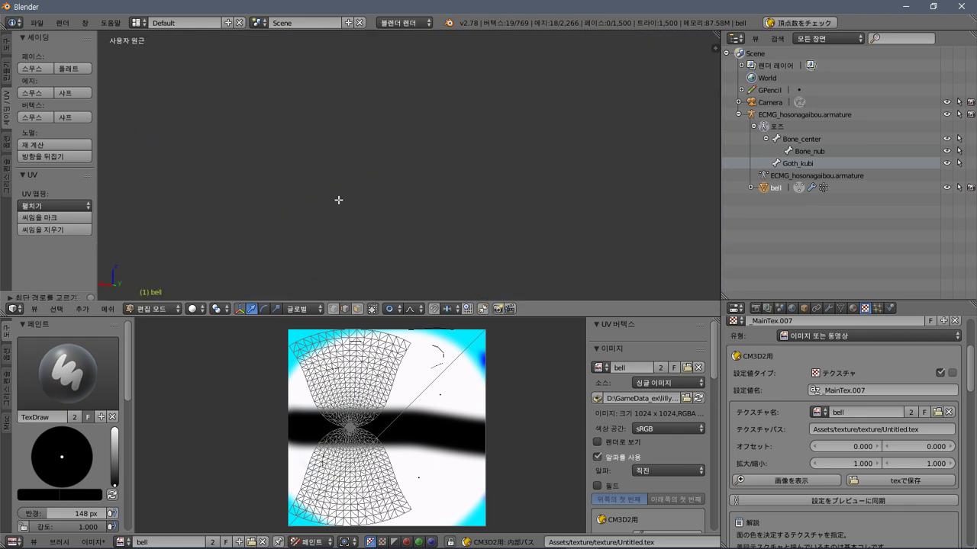
scroll(528, 259, "down", 3)
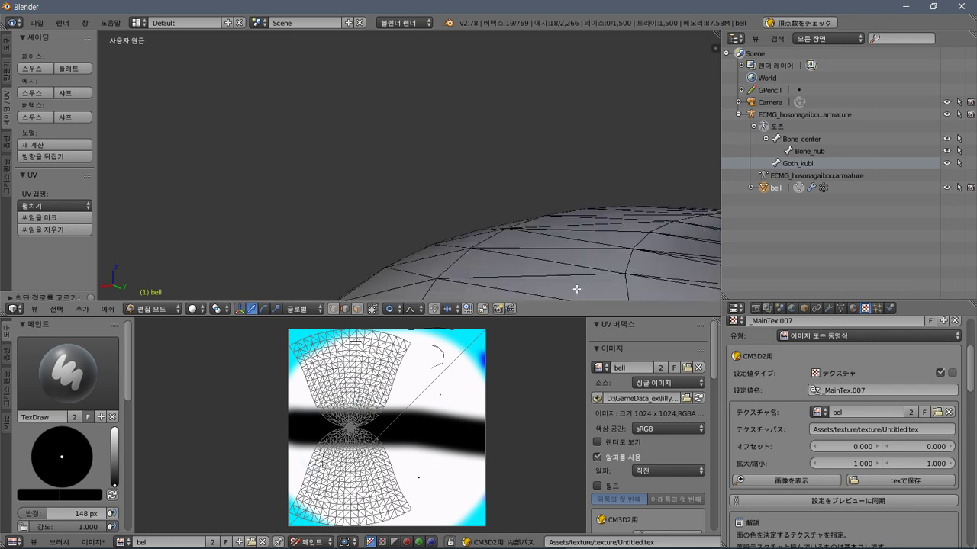
scroll(460, 274, "up", 1)
scroll(581, 76, "down", 2)
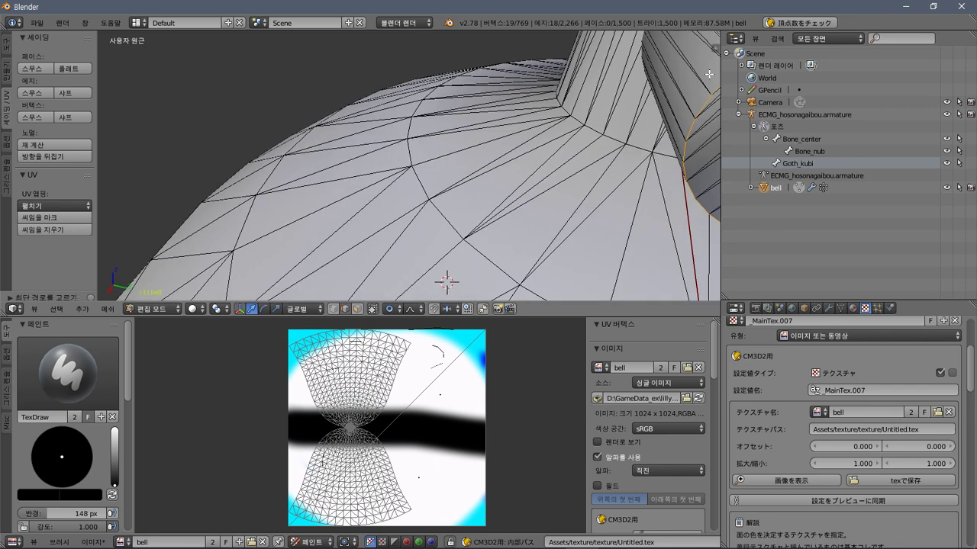
scroll(624, 145, "down", 2)
scroll(624, 145, "up", 2)
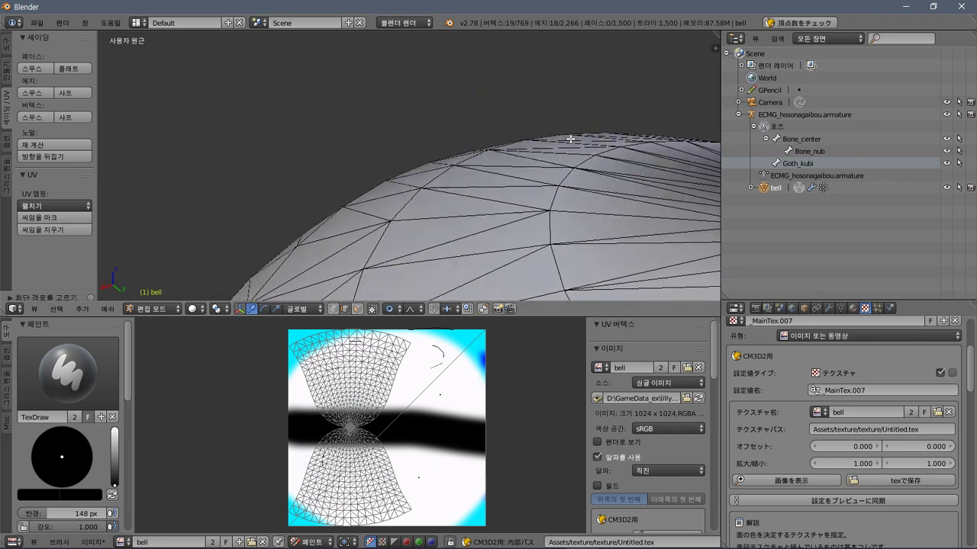
scroll(162, 75, "down", 2)
scroll(512, 174, "down", 1)
middle_click_drag(512, 175, 423, 118)
middle_click_drag(493, 166, 537, 151)
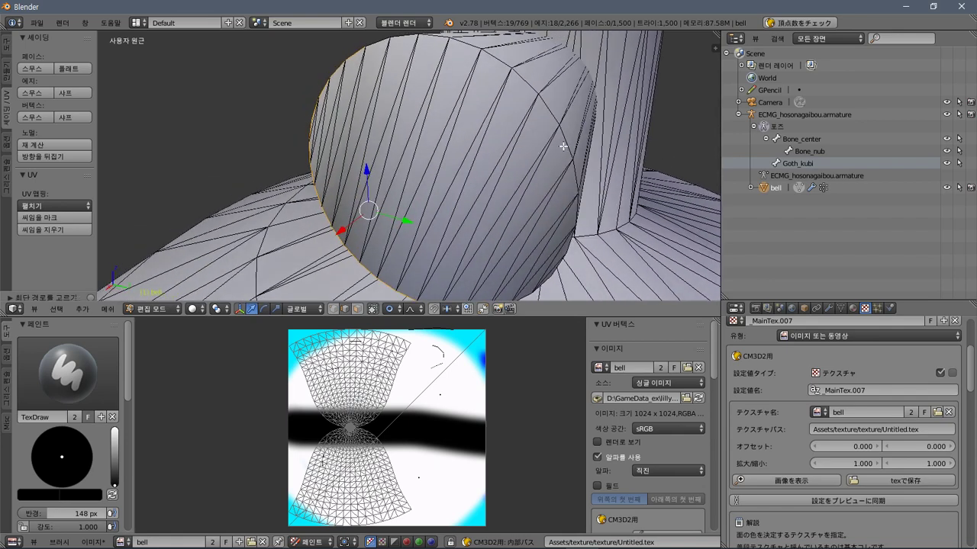
right_click(568, 247, "ctrl")
right_click(528, 81, "ctrl")
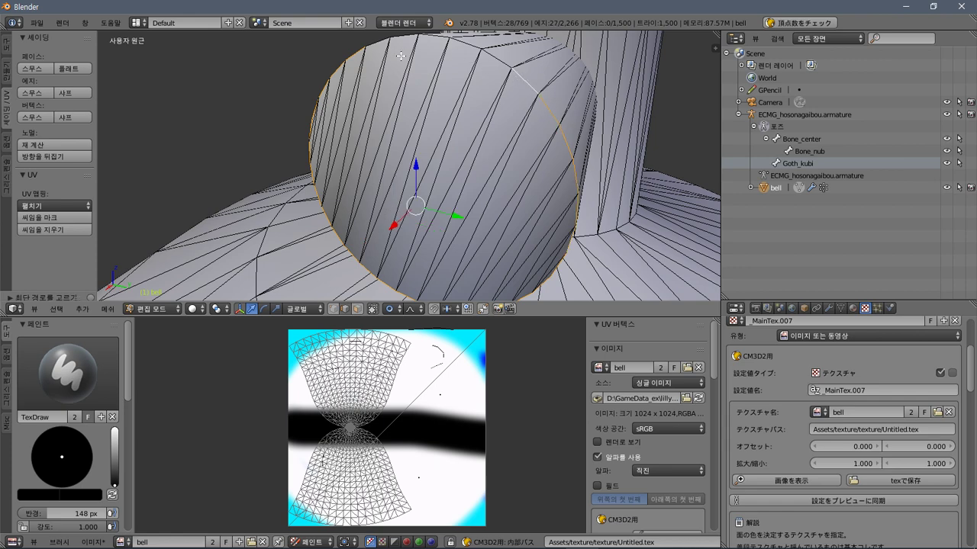
middle_click_drag(401, 55, 387, 85)
right_click(379, 75, "ctrl")
key("ctrl+e")
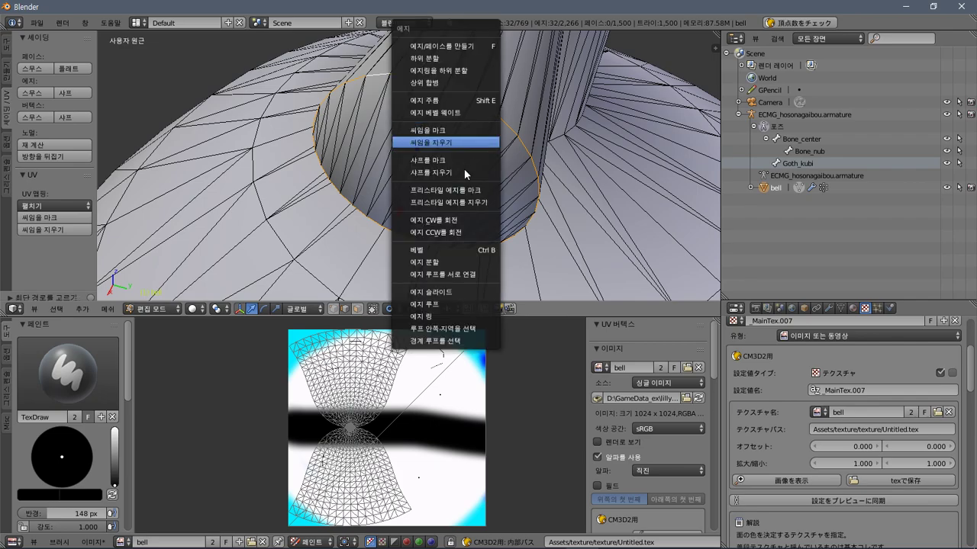
left_click(440, 160)
Select the upright edges on the neck from above the crossbar to the top rim and mark them as a seam.
middle_click_drag(483, 150, 582, 79)
right_click(283, 288)
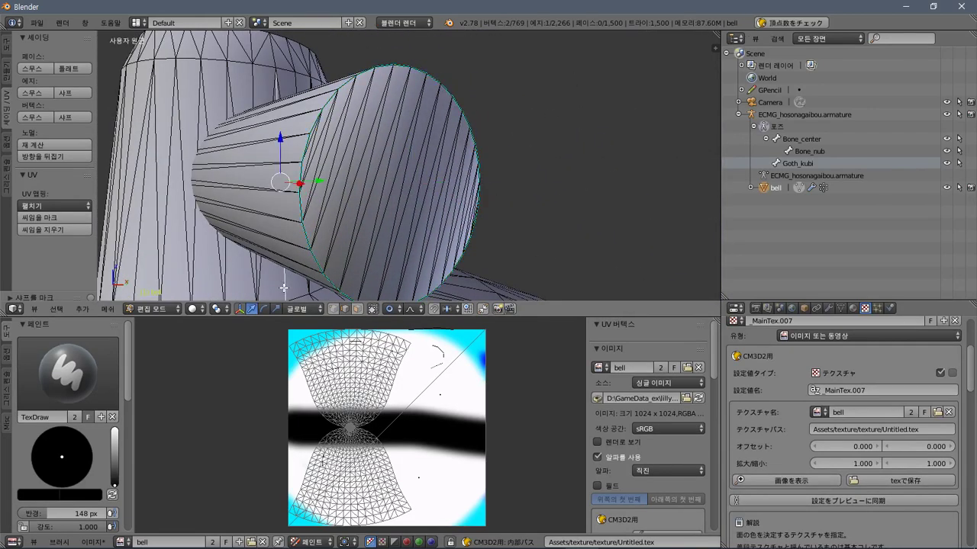
middle_click_drag(259, 222, 382, 81)
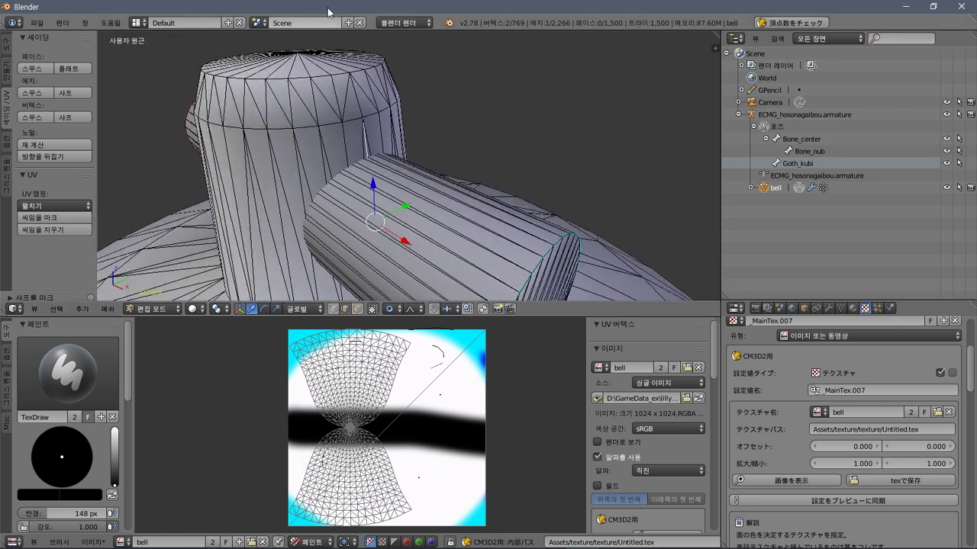
right_click(356, 96, "ctrl")
key("ctrl+e")
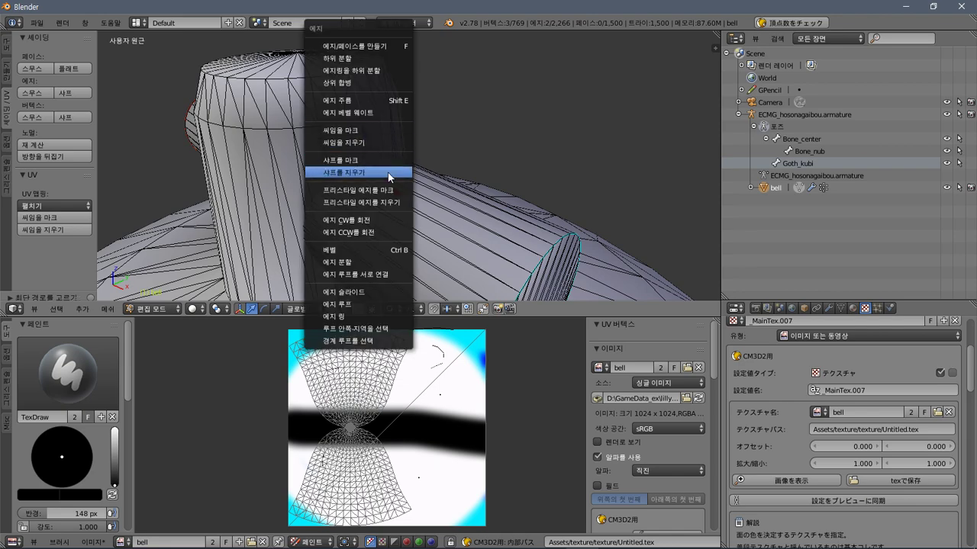
left_click(352, 131)
Select the edge loop around the neck's flat top with shortest-path picks and mark it as sharp.
middle_click_drag(270, 129, 358, 178)
key("ctrl+z")
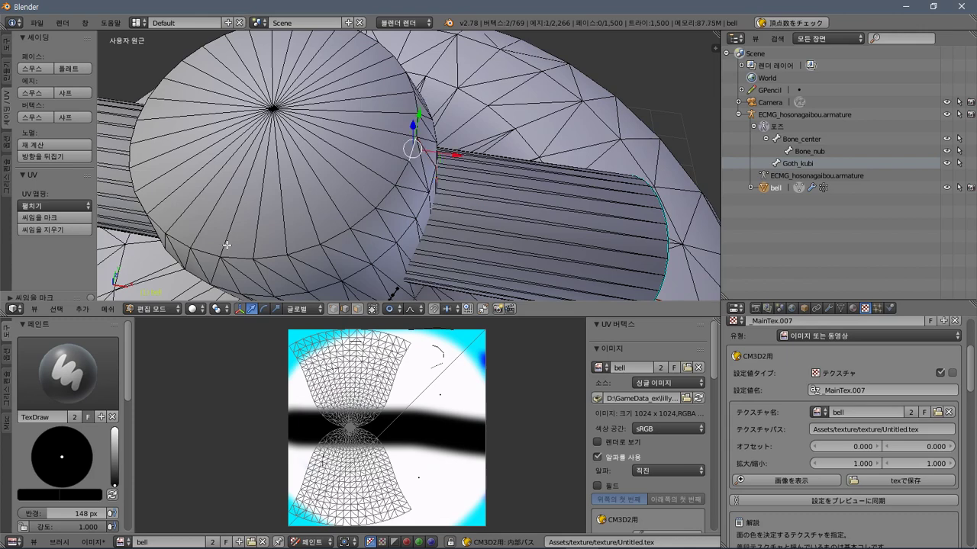
right_click(202, 249, "ctrl")
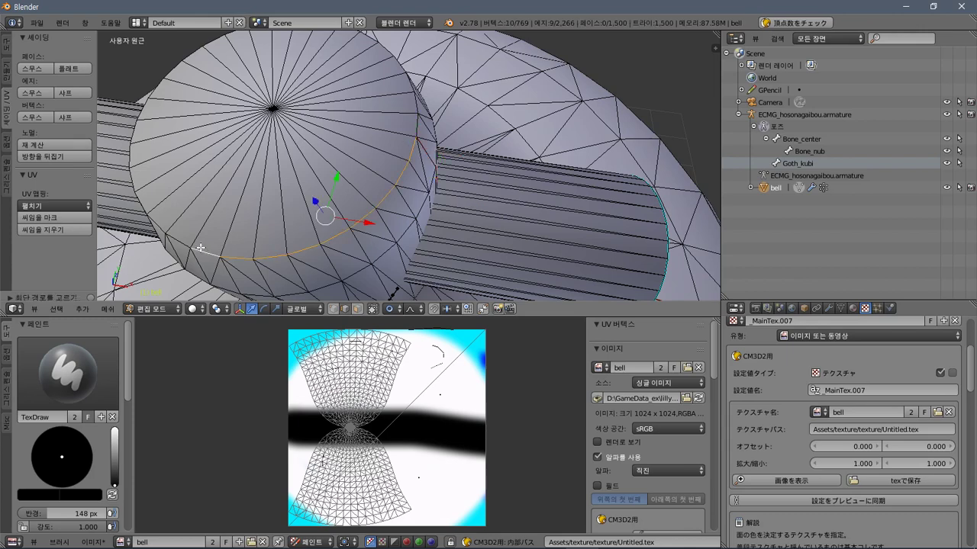
right_click(142, 110, "ctrl")
middle_click_drag(214, 73, 267, 107)
right_click(261, 52, "ctrl")
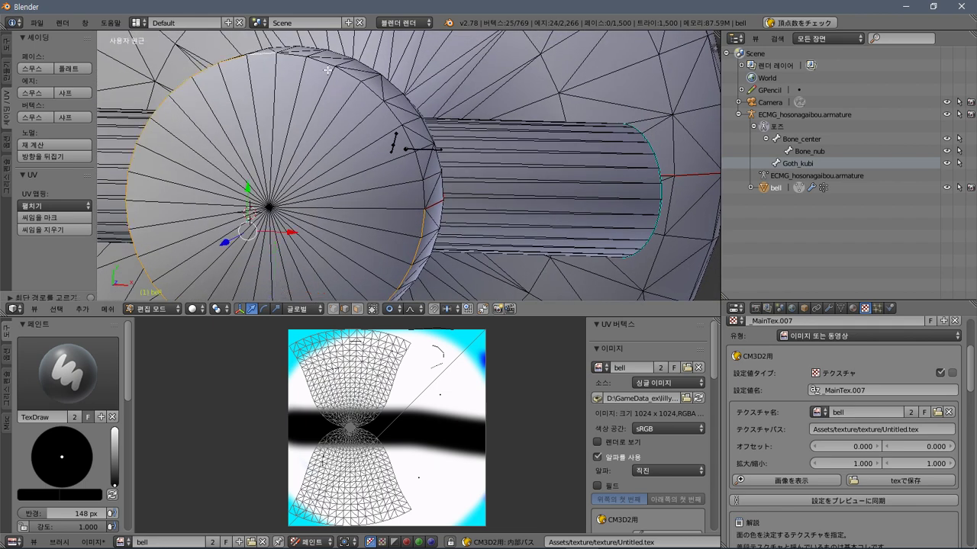
right_click(422, 198, "ctrl")
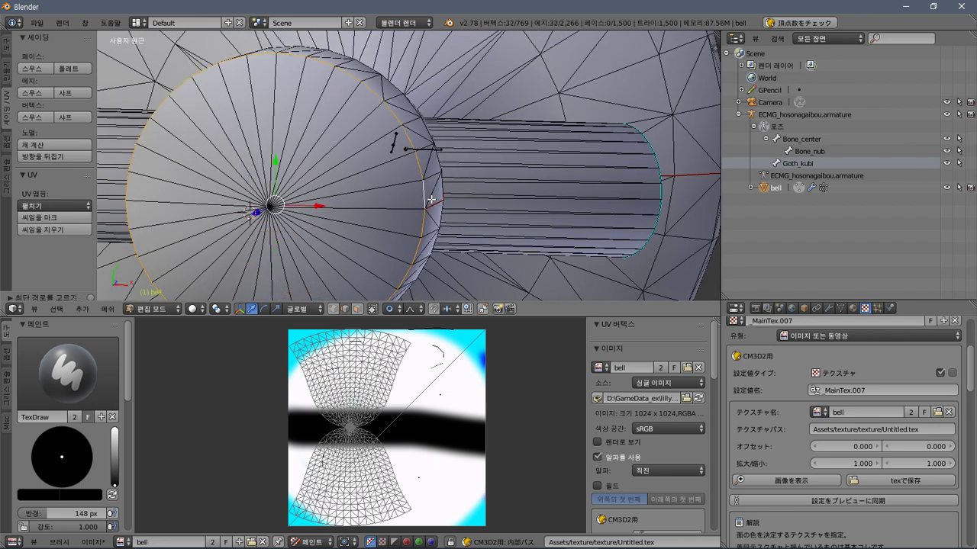
key("ctrl+e")
left_click(435, 240)
Mark the upright edges above the crossbar on the opposite side of the neck as a seam.
middle_click_drag(387, 207, 489, 114)
right_click(369, 74)
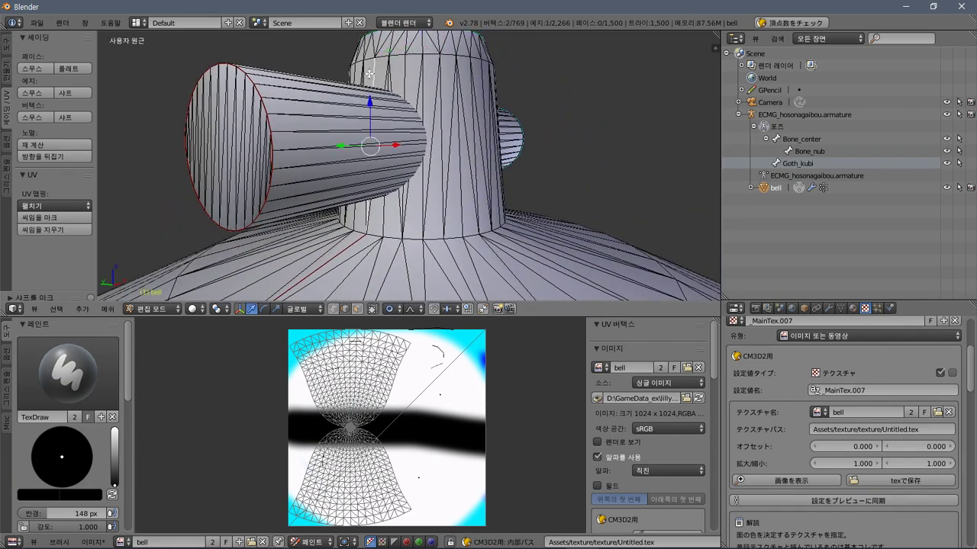
middle_click_drag(392, 74, 386, 126)
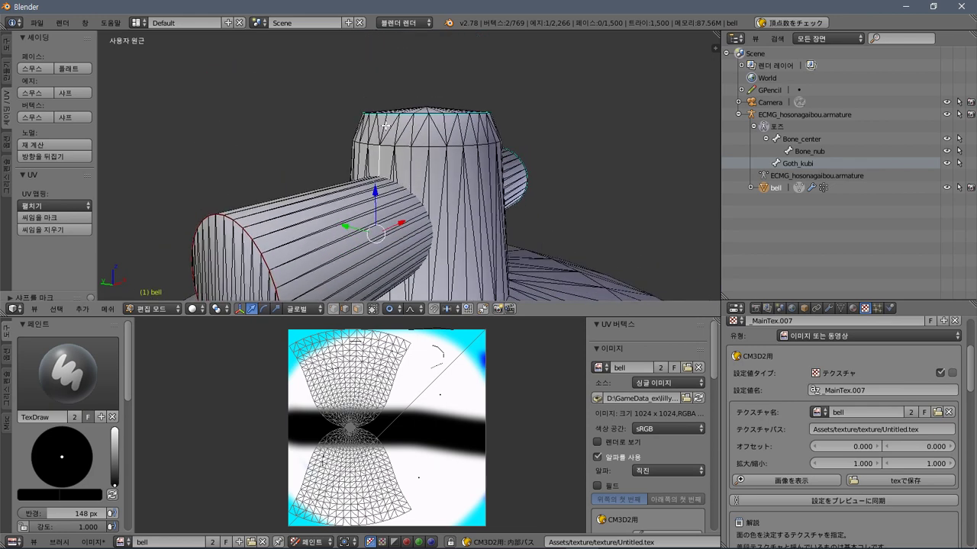
key("ctrl+e")
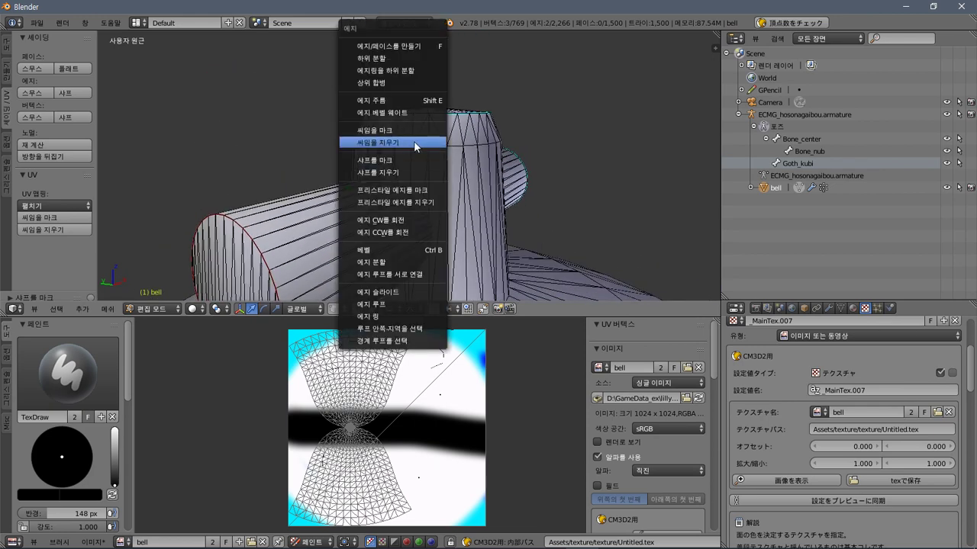
left_click(396, 137)
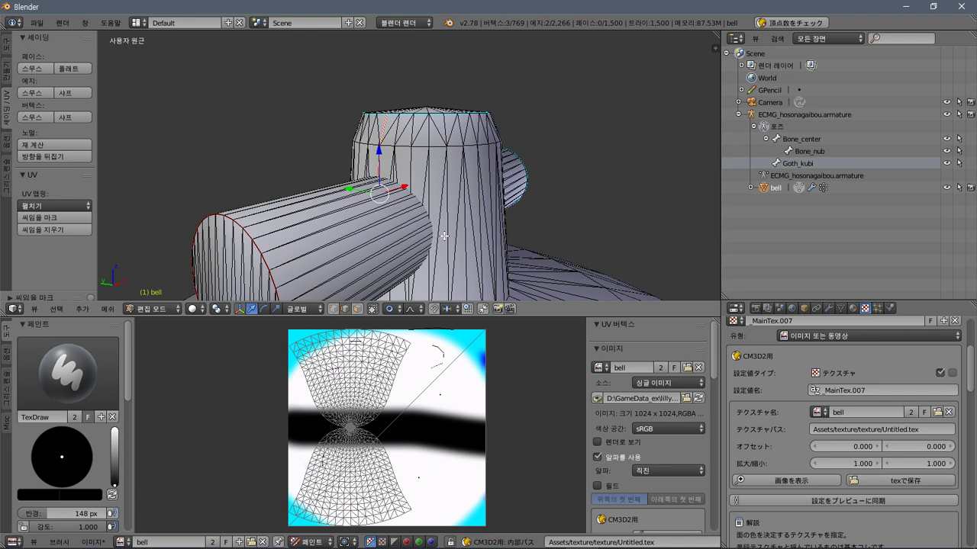
Unwrap the entire bell mesh along its marked seams, and clear the selection.
key("a")
key("u")
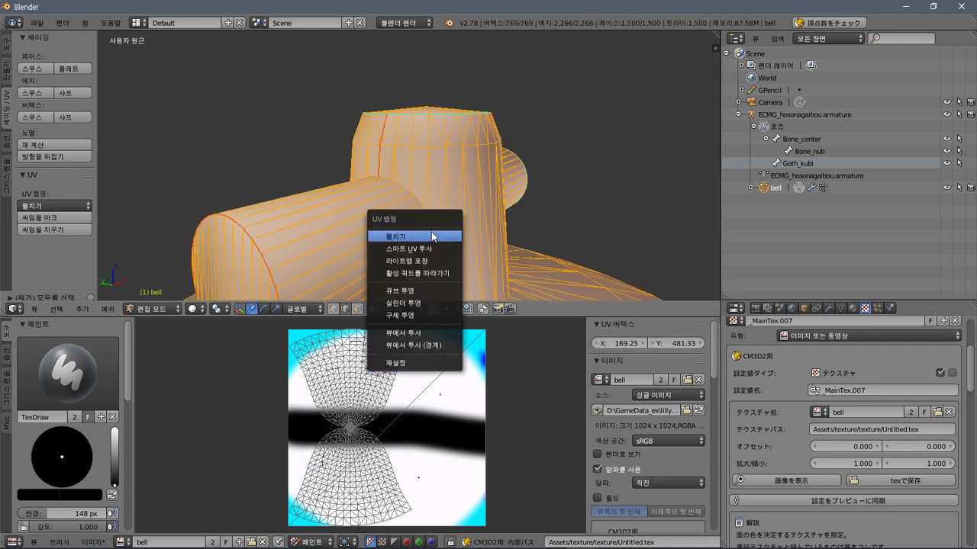
left_click(439, 234)
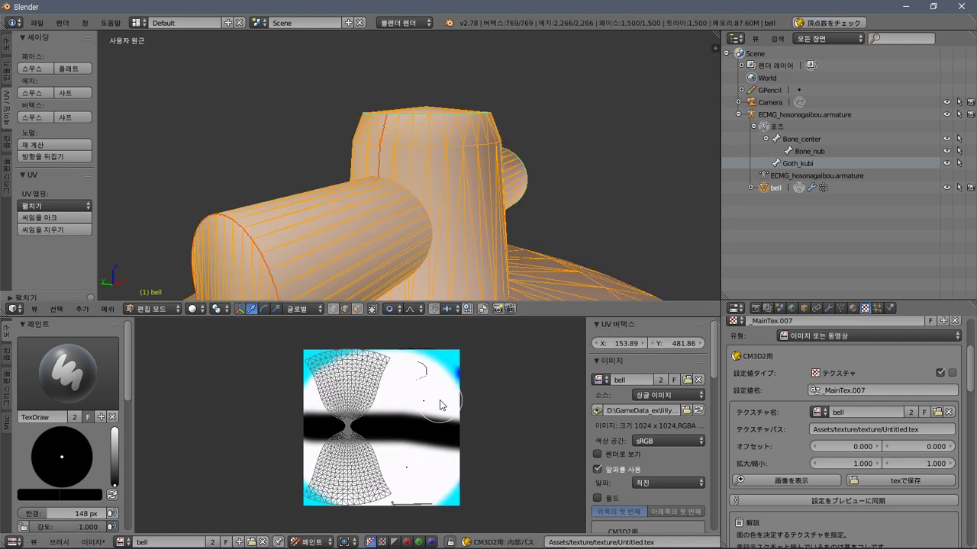
middle_click_drag(455, 294, 383, 48)
key("a")
Reselect the complete edge loop around the neck's flat top using shortest-path picks, undoing the stray path.
middle_click_drag(509, 116, 357, 132)
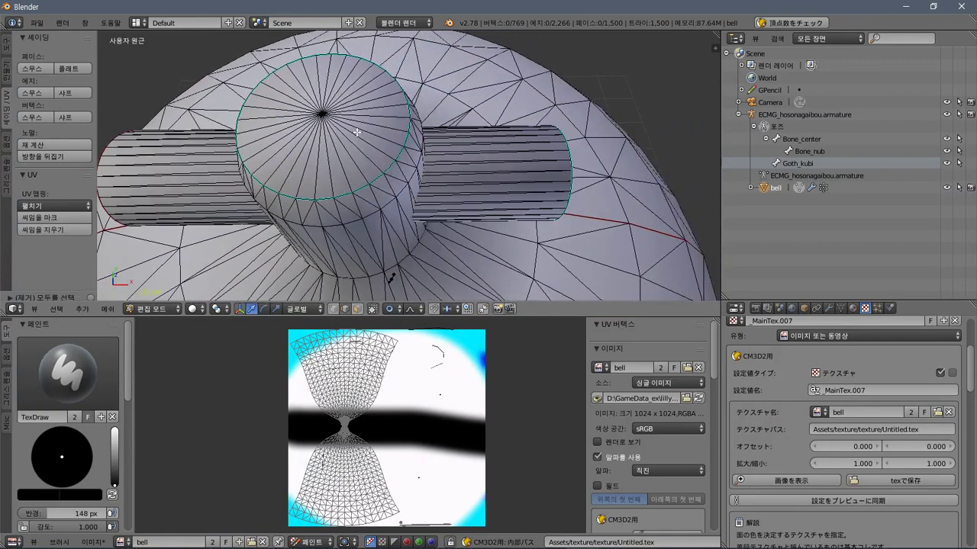
right_click(343, 195)
middle_click_drag(412, 97, 416, 134)
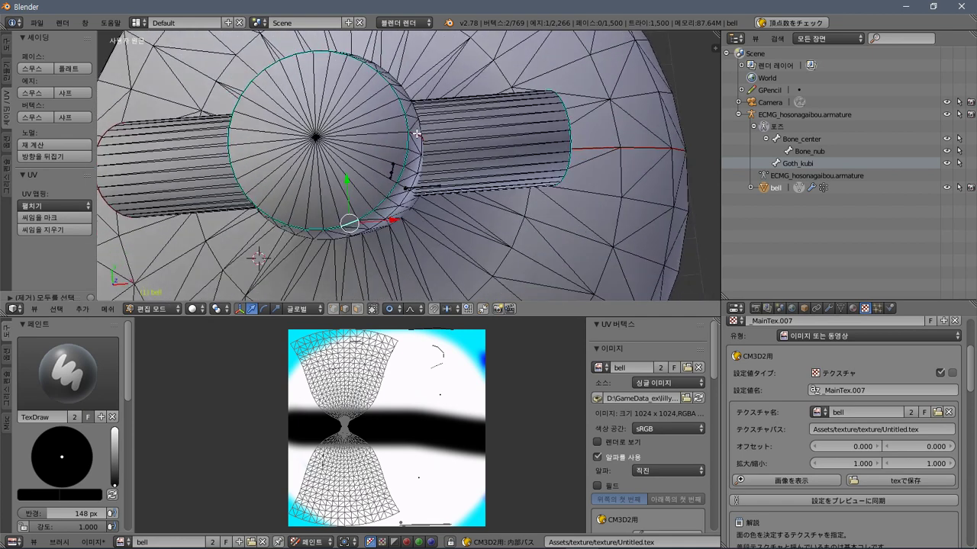
right_click(383, 78, "ctrl")
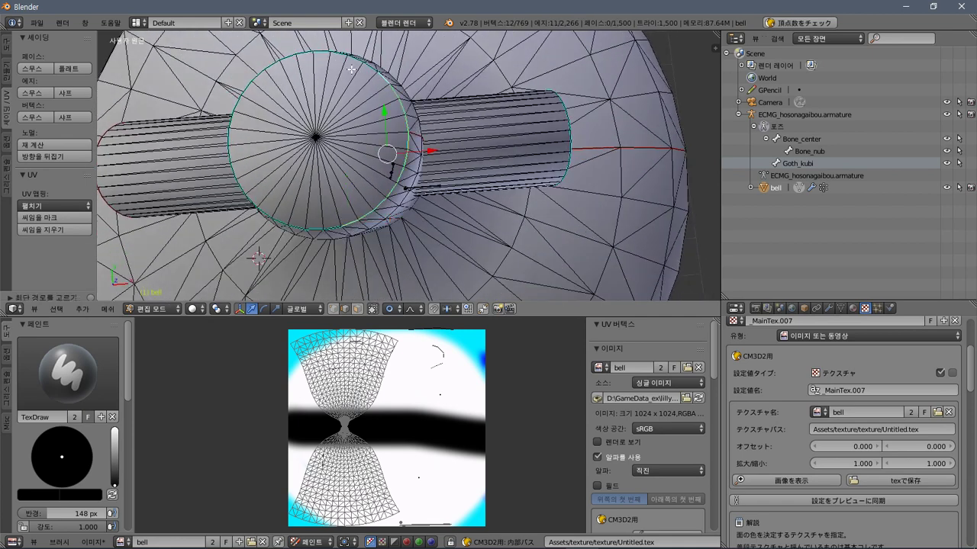
right_click(243, 90, "ctrl")
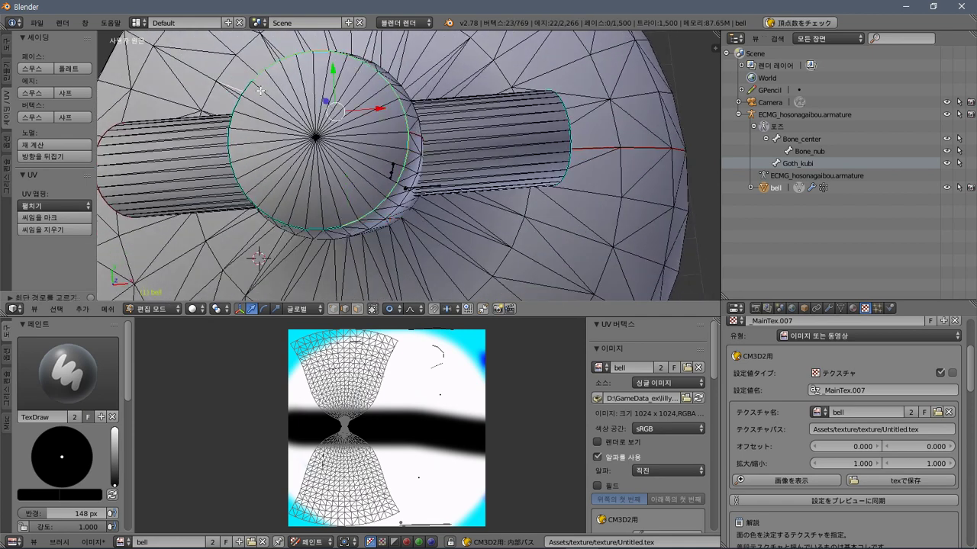
key("ctrl+z")
middle_click_drag(249, 86, 311, 74)
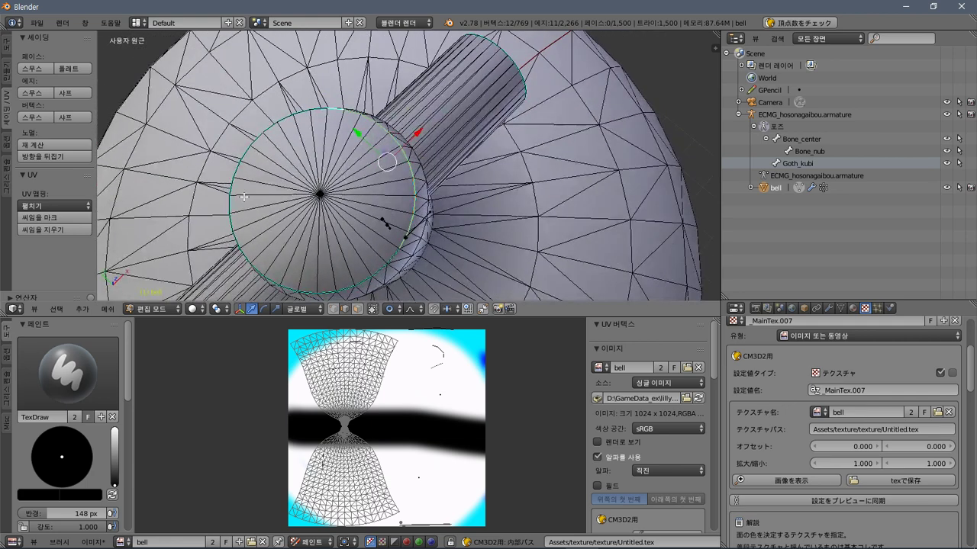
right_click(233, 224, "ctrl")
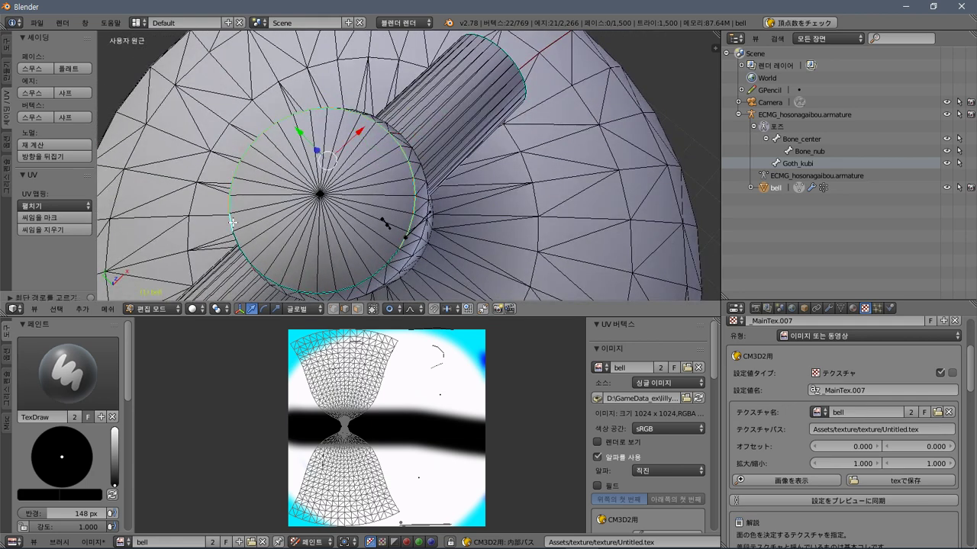
right_click(363, 279, "ctrl")
right_click(394, 255, "ctrl")
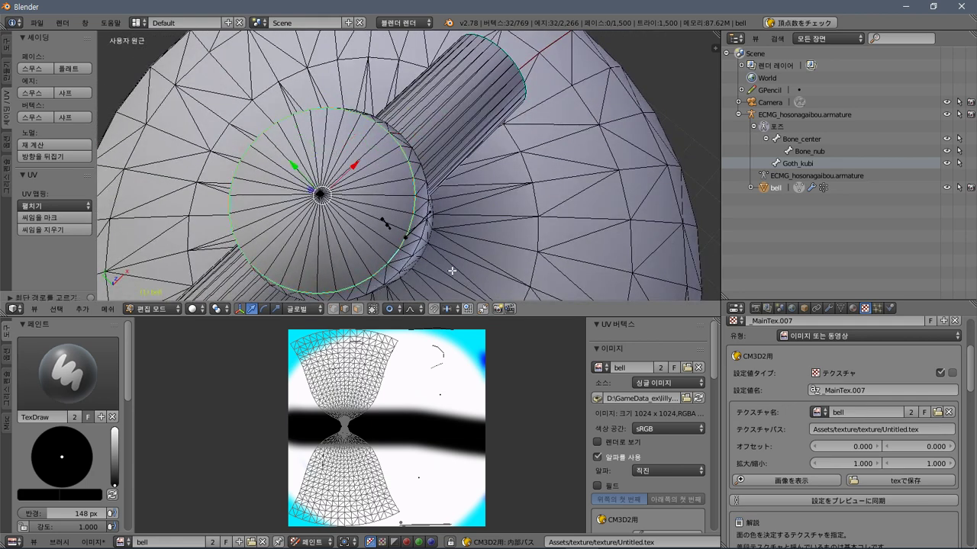
Mark the selected edge loop around the neck's flat top as a seam and clear the selection.
key("ctrl+e")
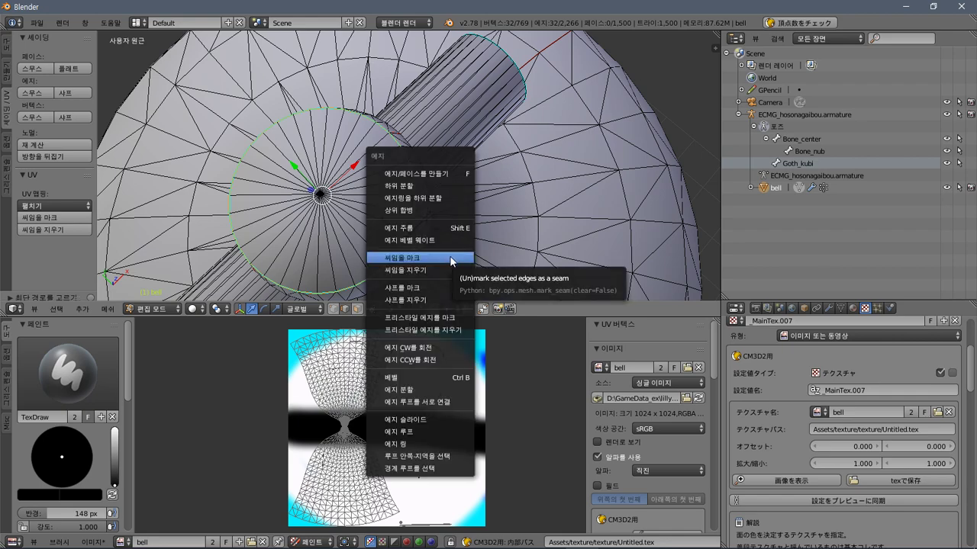
left_click(451, 260)
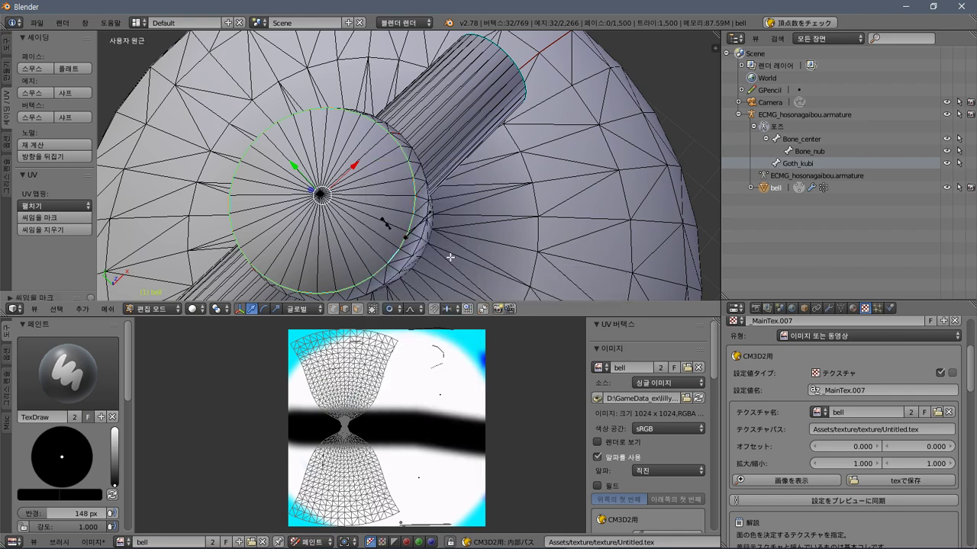
middle_click_drag(449, 260, 338, 145)
key("a")
scroll(352, 190, "up", 3)
scroll(406, 419, "down", 1)
scroll(404, 418, "up", 2)
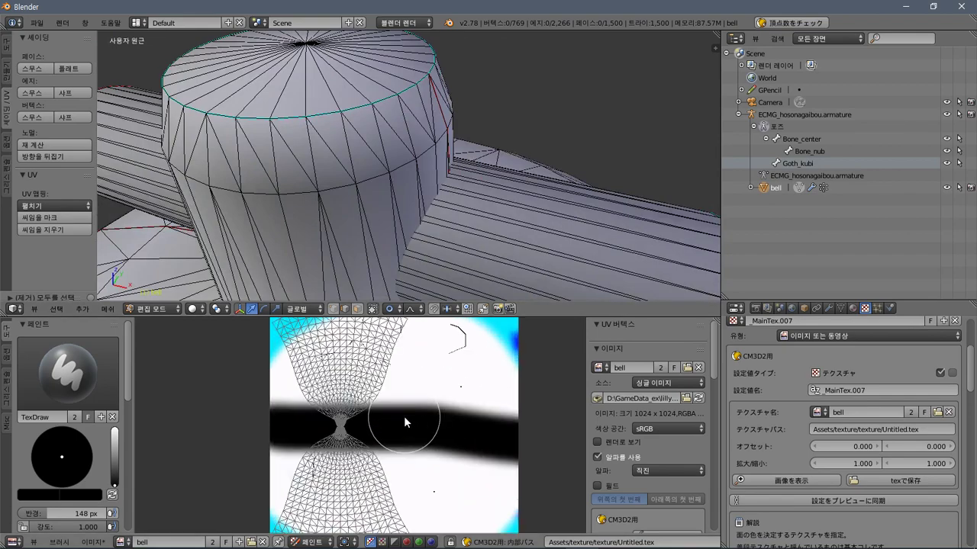
middle_click_drag(403, 427, 424, 419)
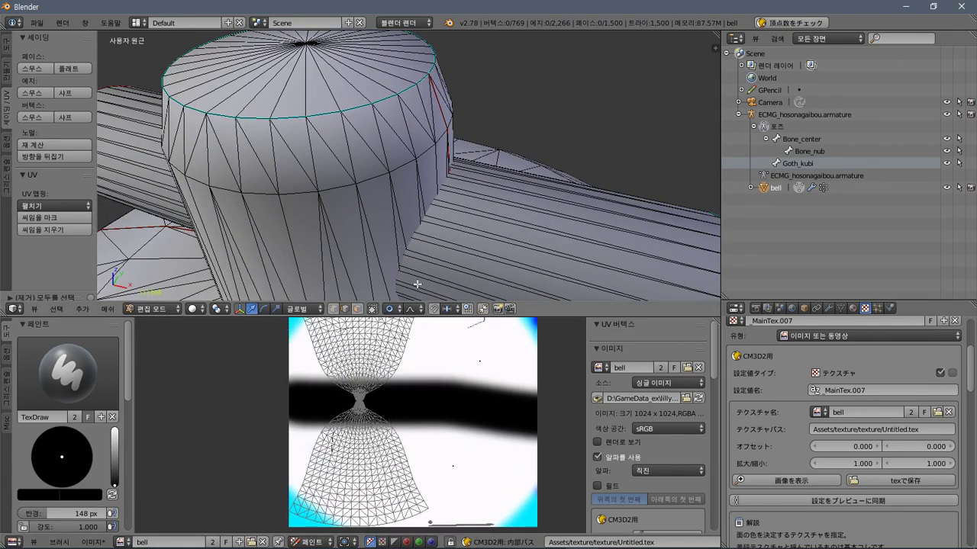
Mark two opposite radial edges across the neck's flat top, in line with the crossbar, as seams and clear the selection.
scroll(397, 114, "up", 4)
middle_click_drag(397, 114, 430, 85)
middle_click_drag(371, 68, 428, 131)
right_click(432, 147)
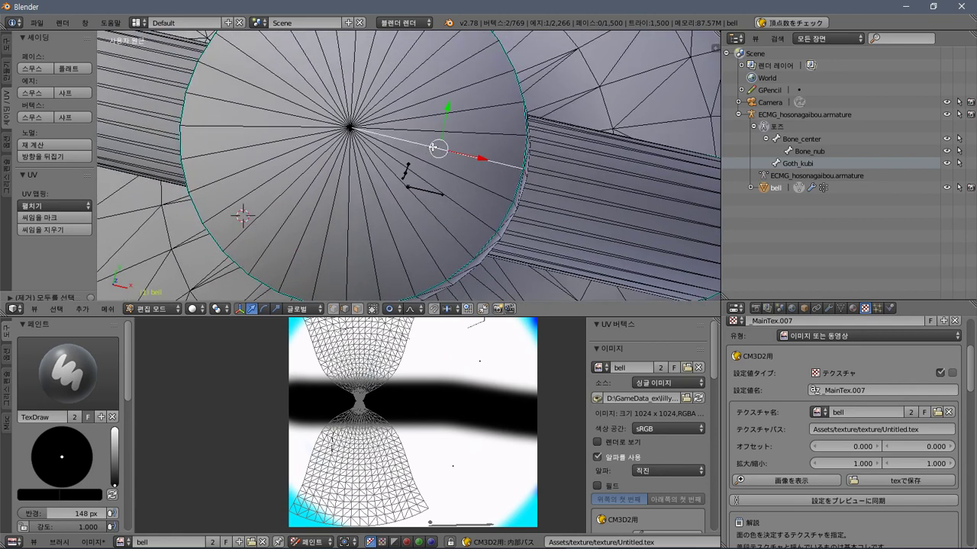
right_click(260, 108, "shift")
key("ctrl+e")
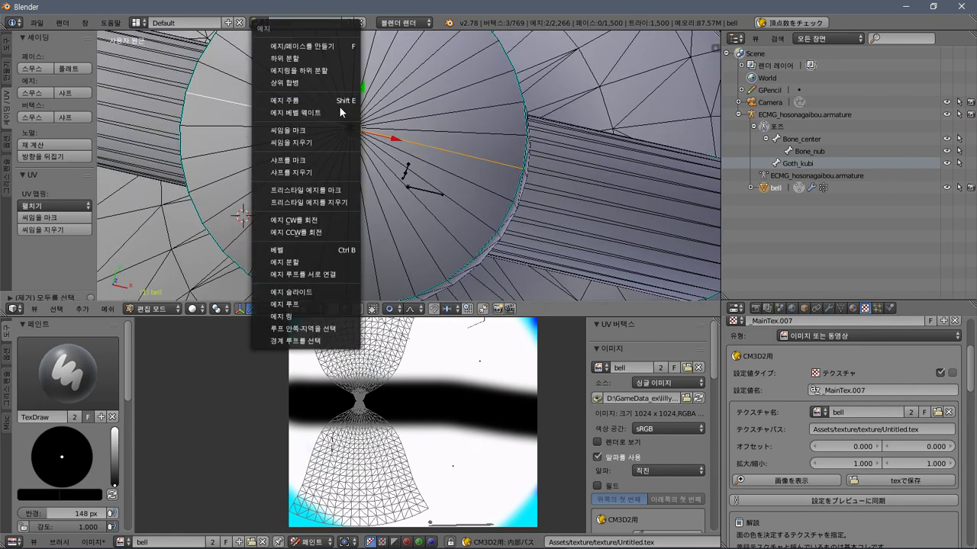
left_click(319, 133)
middle_click_drag(420, 142, 380, 84)
key("a")
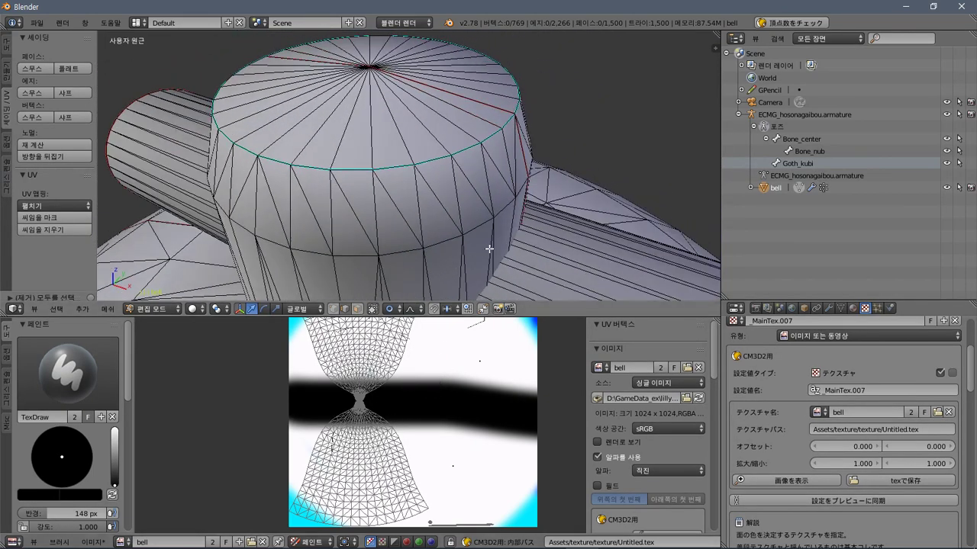
Select the entire bell mesh, unwrap it along its seams, and inspect the small crossbar and neck-top UV islands.
key("u")
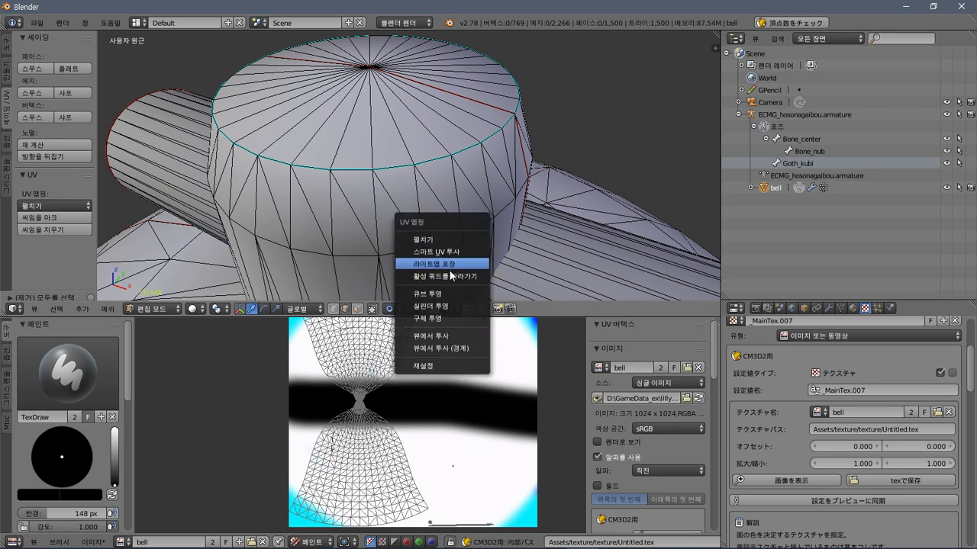
left_click(442, 240)
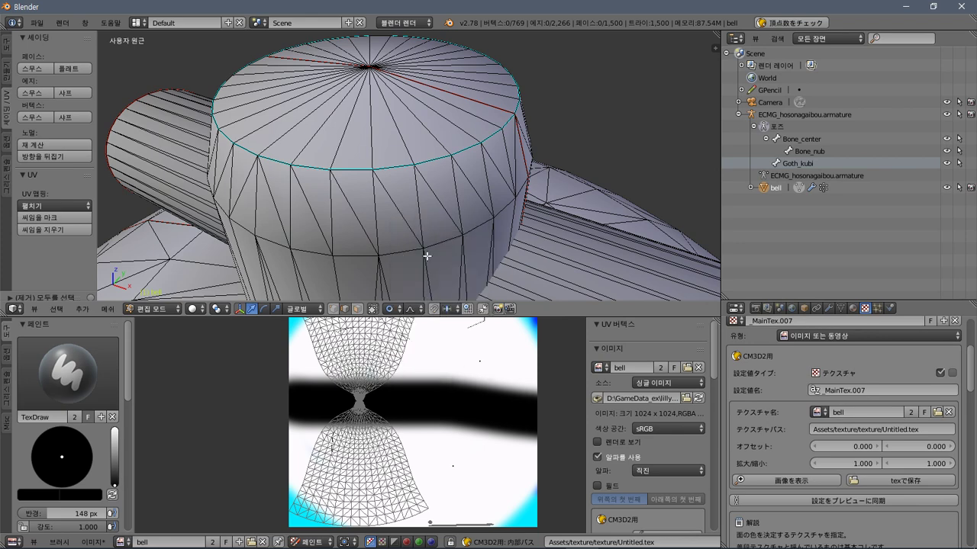
key("a")
key("u")
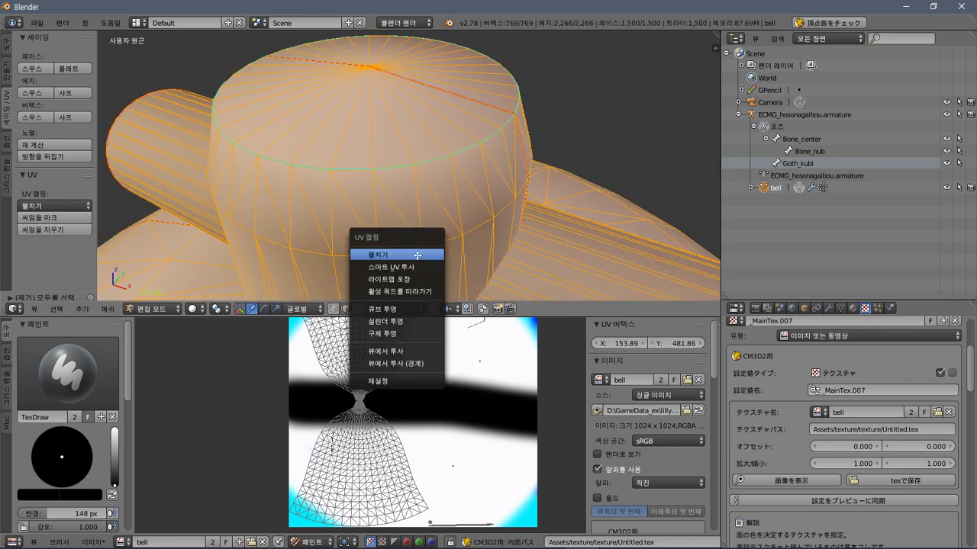
left_click(418, 255)
scroll(442, 394, "up", 3)
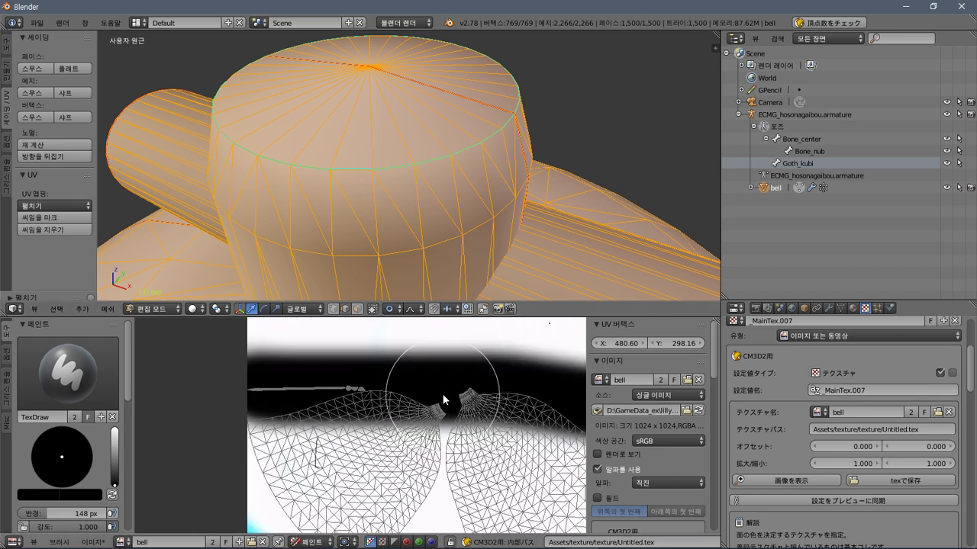
scroll(442, 393, "down", 2)
scroll(443, 394, "down", 2)
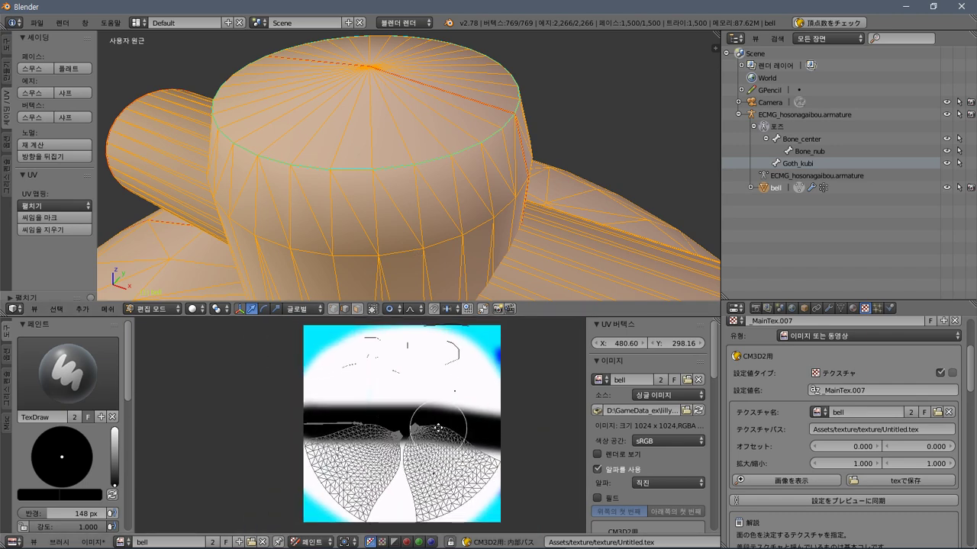
scroll(434, 421, "up", 7)
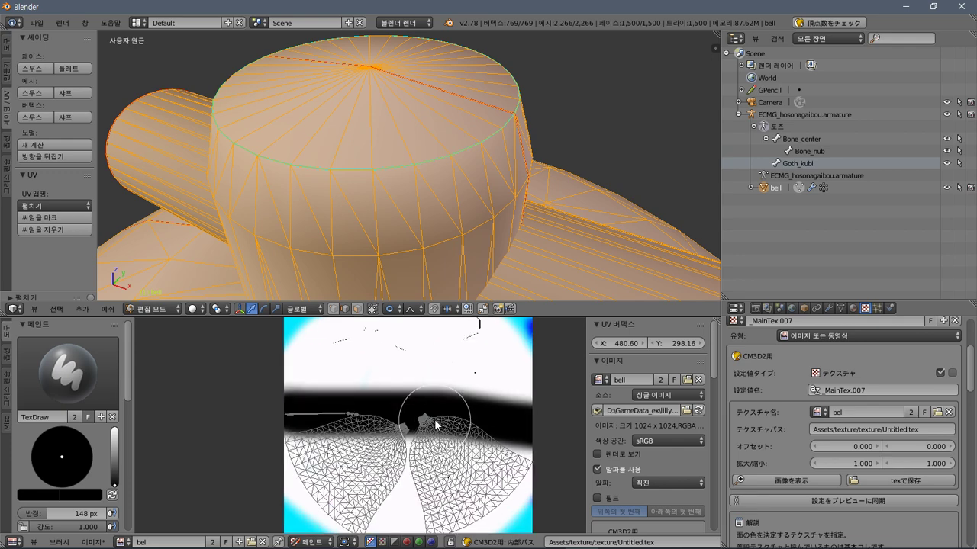
scroll(328, 378, "up", 2)
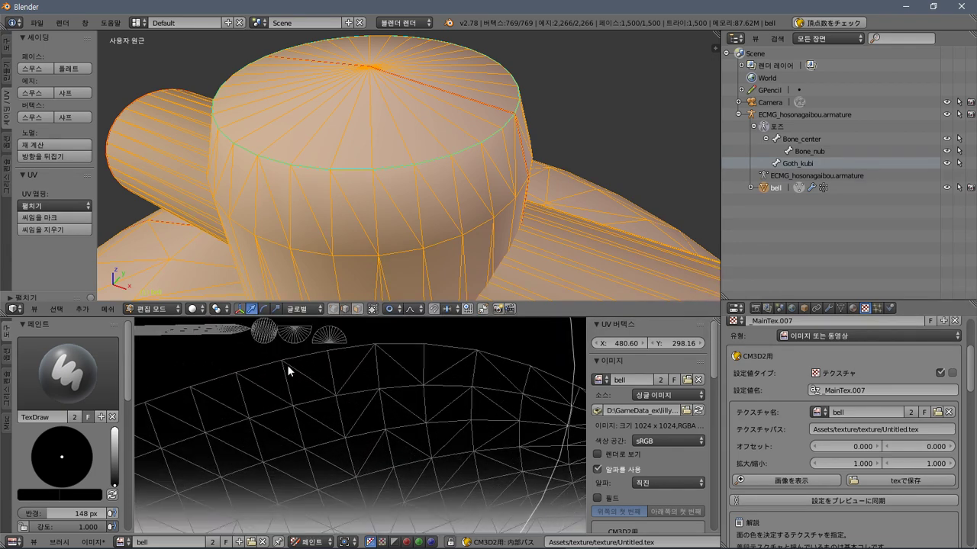
middle_click_drag(287, 365, 447, 399)
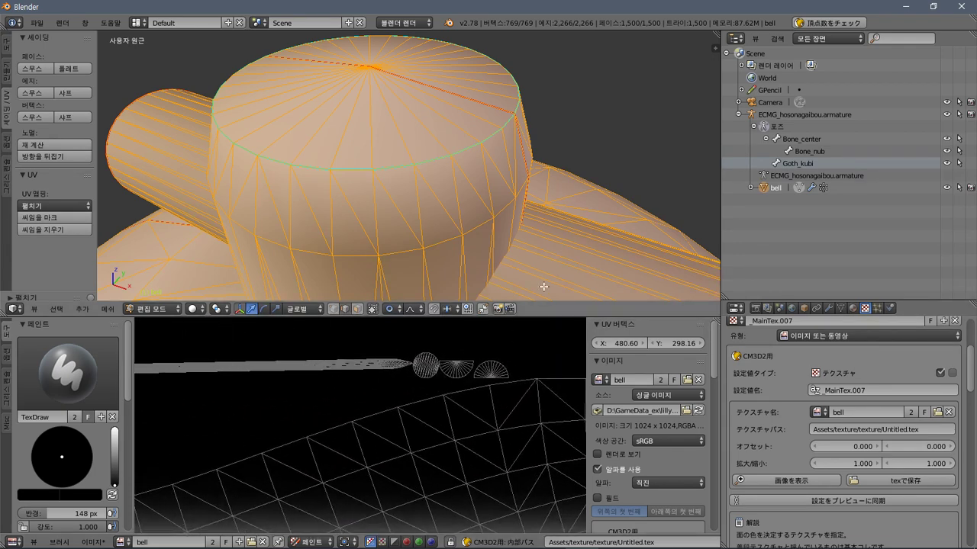
Mark the lengthwise edge along the crossbar's upper side, in line with the neck seam, as a seam.
scroll(542, 279, "down", 4)
middle_click_drag(543, 270, 470, 179)
key("a")
right_click(508, 233)
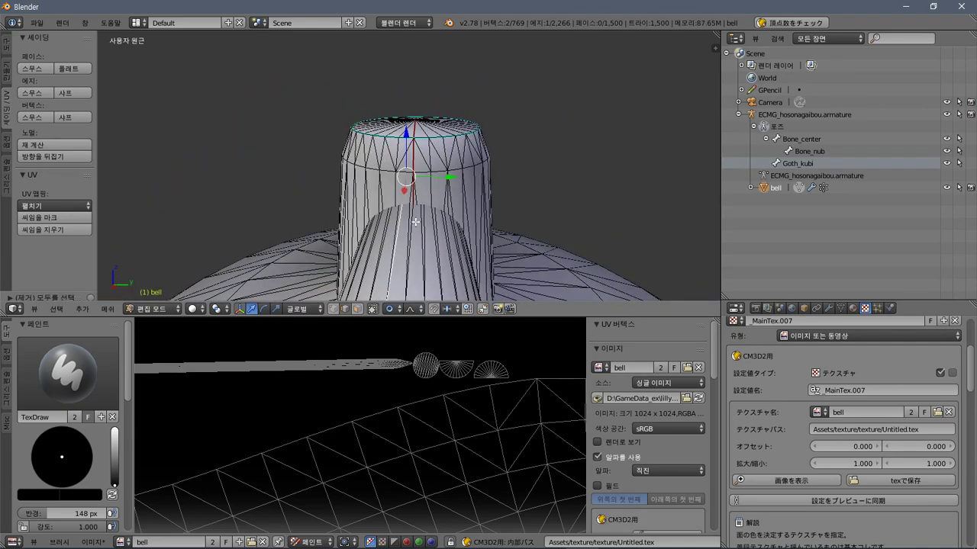
middle_click_drag(410, 213, 415, 211)
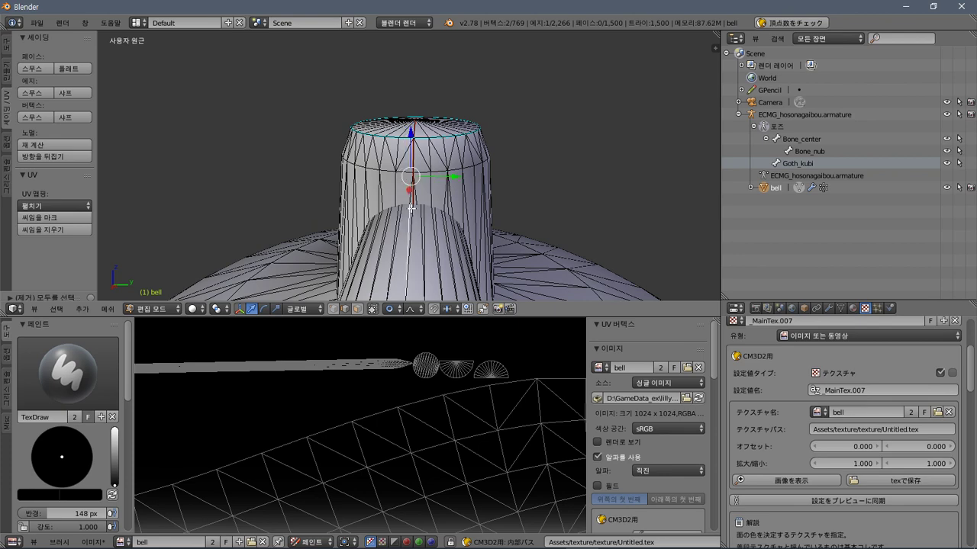
mouse_move(448, 238)
middle_mouse_down()
mouse_move(451, 74)
mouse_move(453, 174)
middle_mouse_up()
key("ctrl+e")
left_click(449, 166)
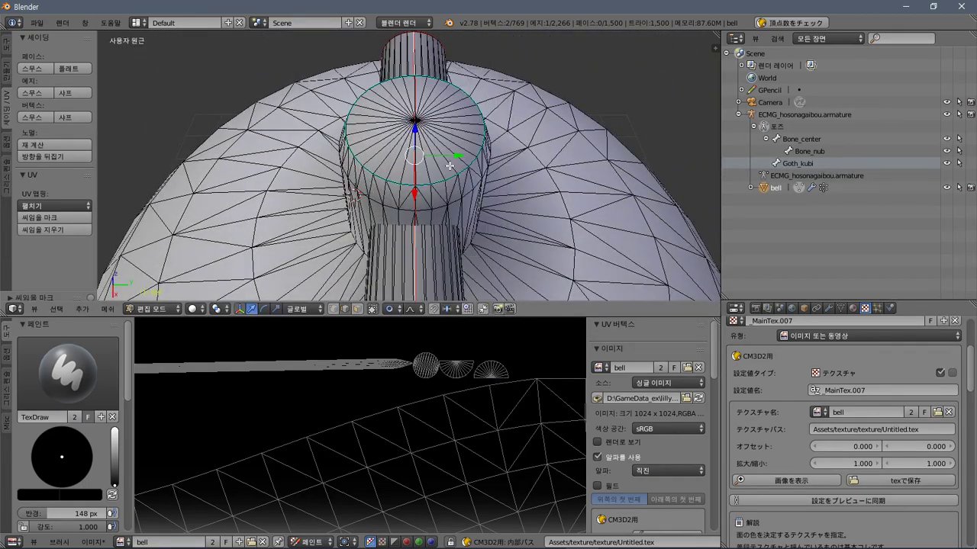
Mark the lengthwise edge along the crossbar's underside as a seam.
middle_click_drag(488, 218, 486, 81)
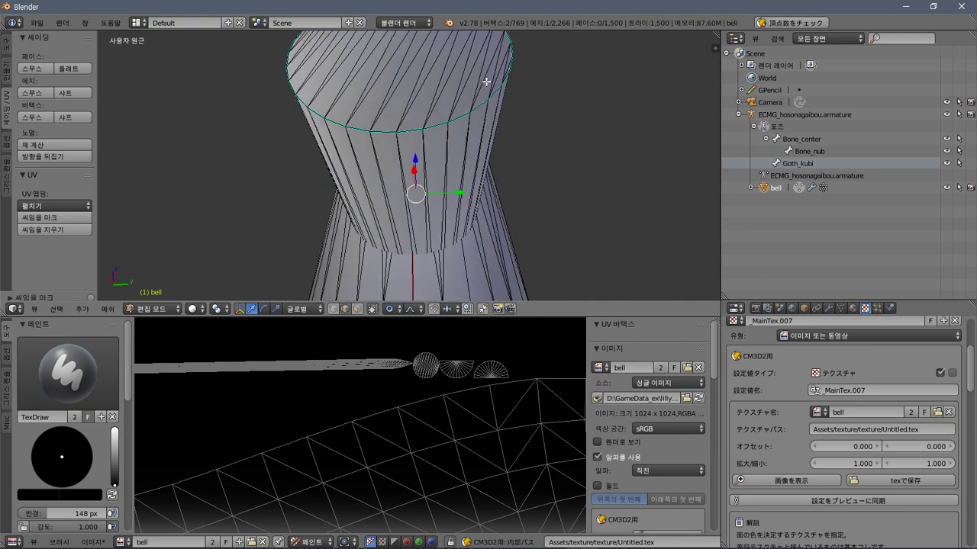
key("ctrl+e")
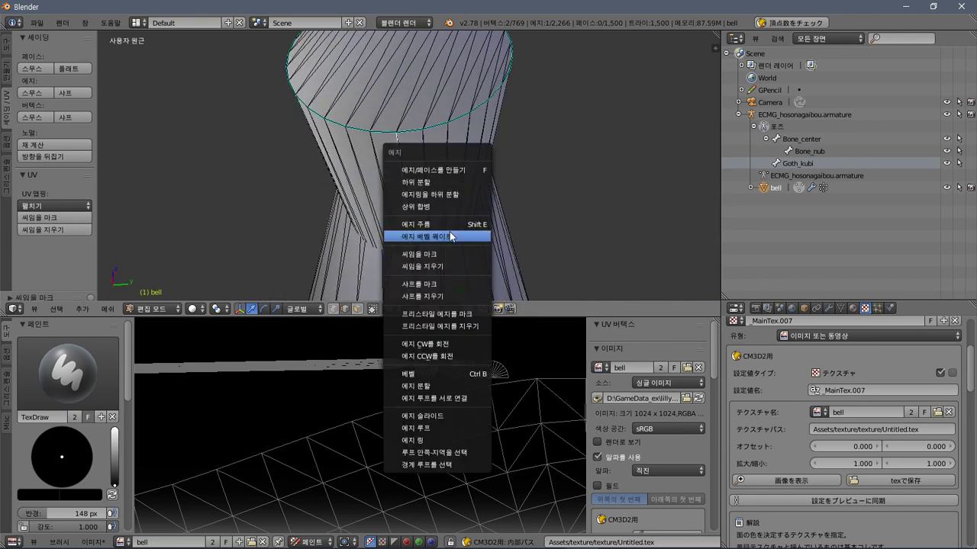
left_click(446, 260)
Unwrap the whole bell mesh again with the new crossbar seams and inspect the resulting crossbar islands.
middle_click_drag(446, 260, 394, 221)
key("a")
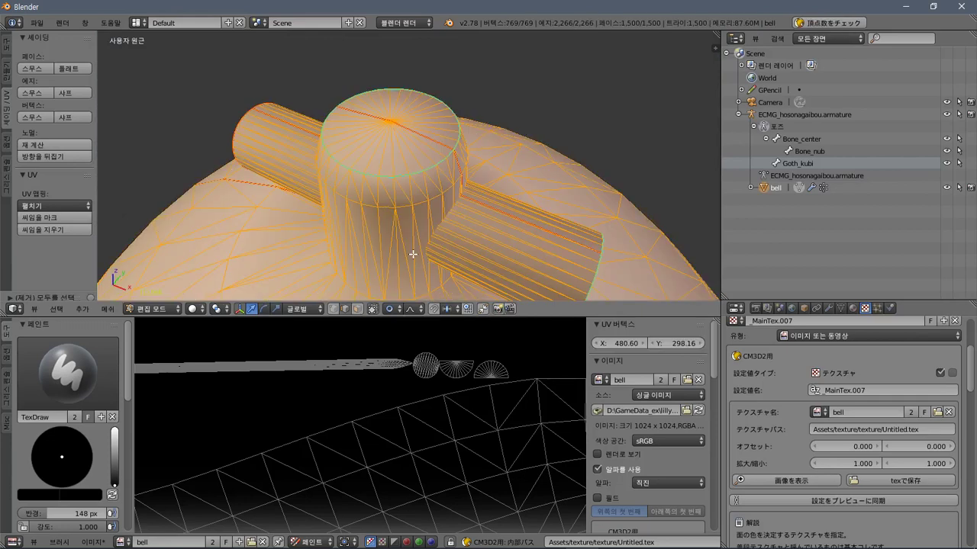
key("u")
left_click(391, 245)
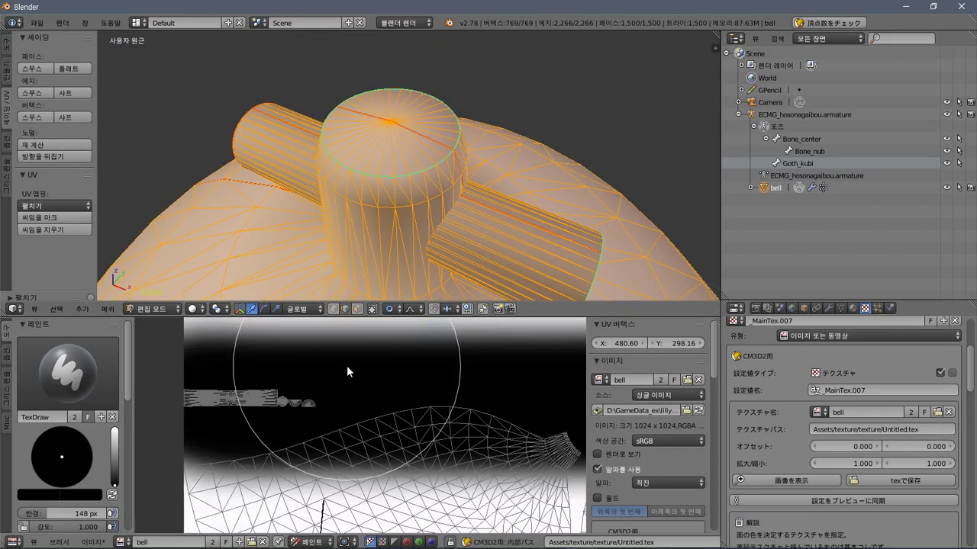
scroll(347, 372, "down", 3)
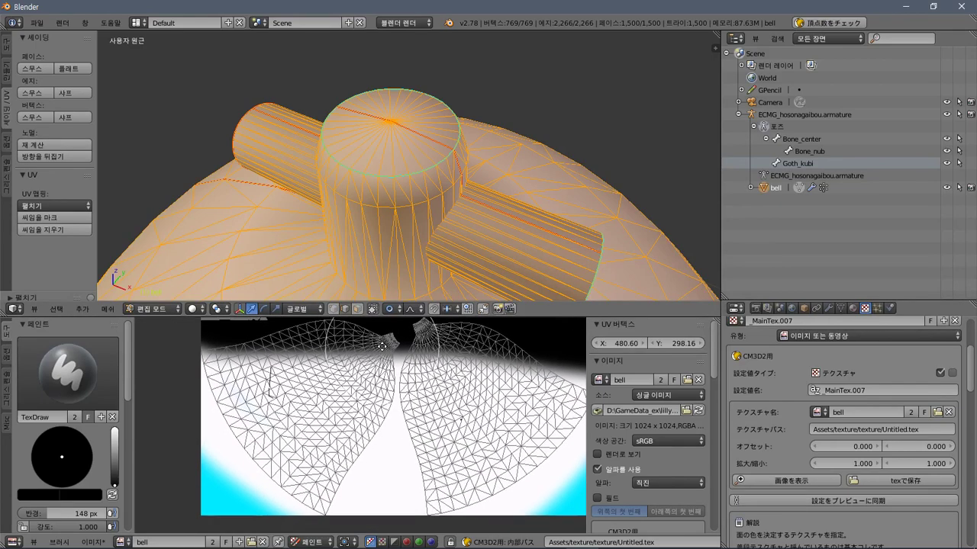
scroll(382, 345, "up", 5)
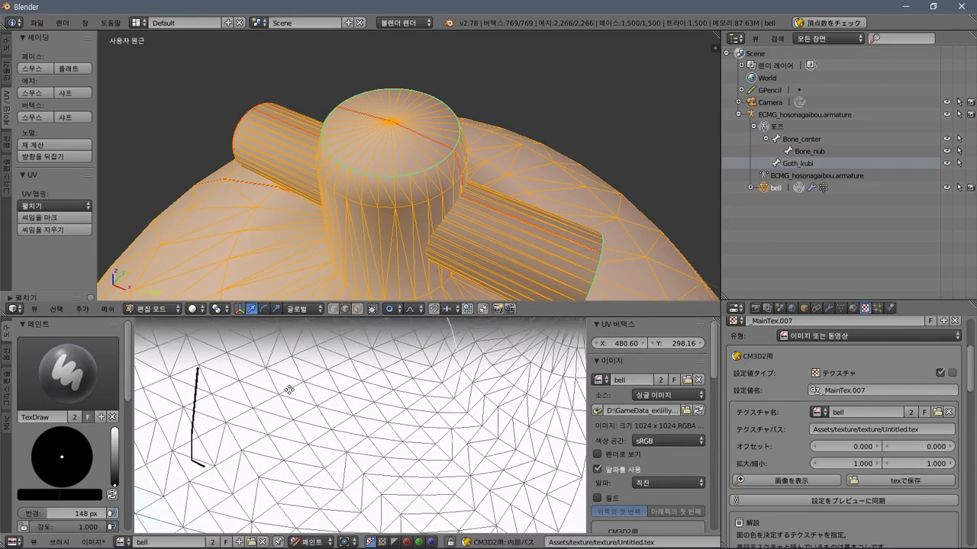
scroll(289, 390, "down", 4)
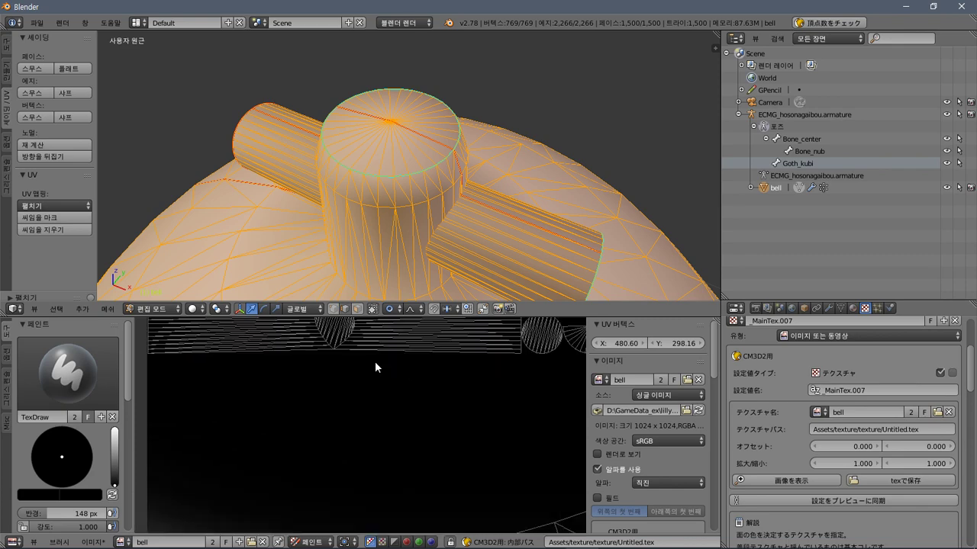
middle_click_drag(375, 367, 247, 407, "ctrl")
scroll(385, 422, "down", 4)
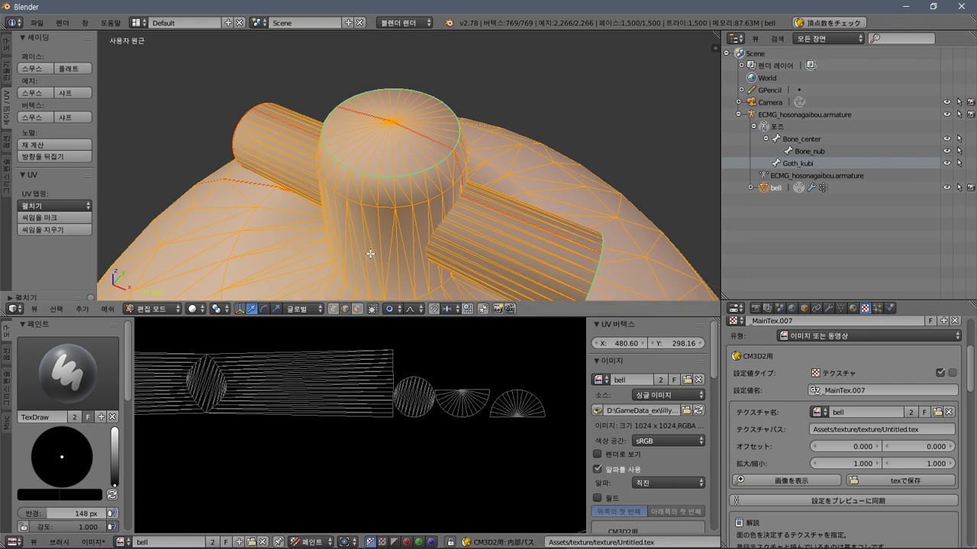
Clear the selection and select the complete rim loop of the crossbar's end cap using shortest-path picks.
middle_click_drag(420, 247, 397, 180)
scroll(404, 166, "up", 3)
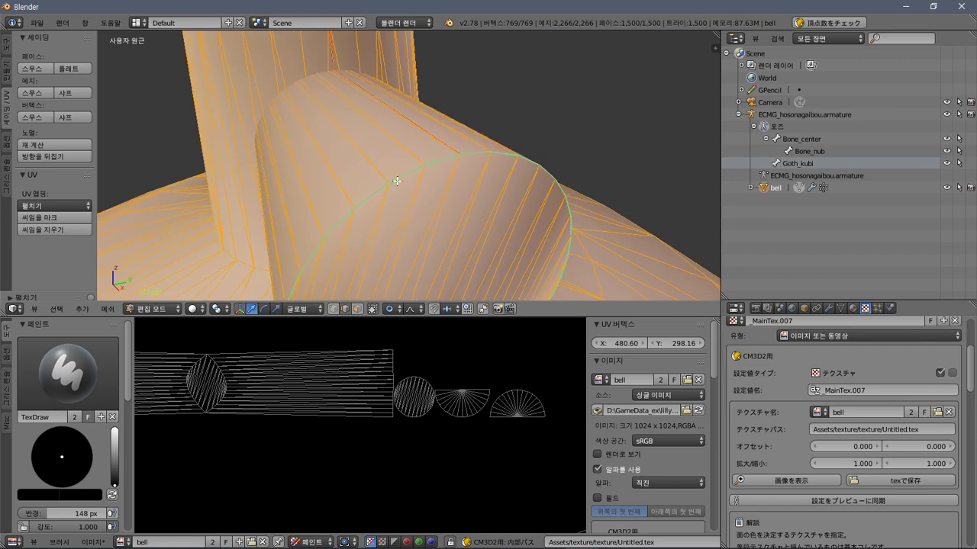
key("a")
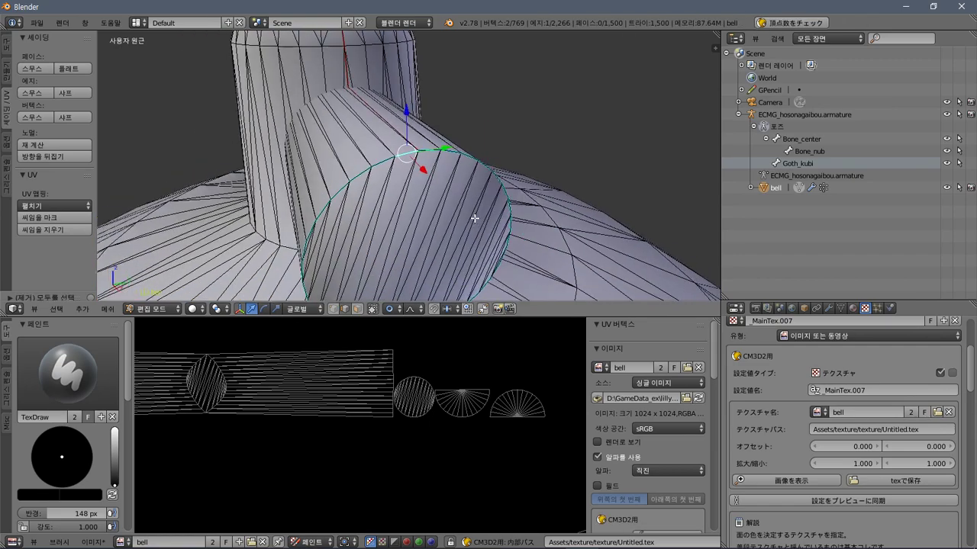
middle_click_drag(473, 216, 417, 179)
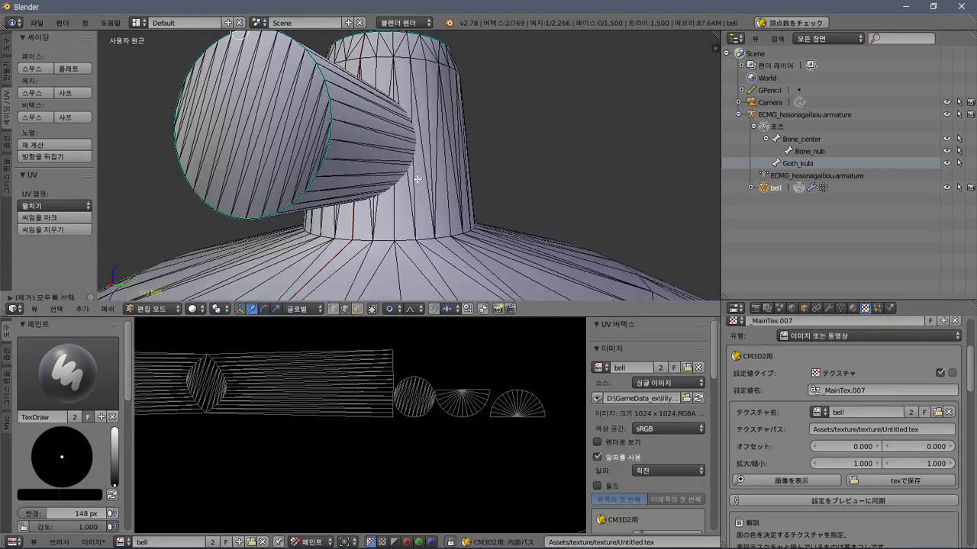
right_click(328, 154, "ctrl")
middle_click_drag(292, 187, 329, 189)
right_click(217, 204, "ctrl")
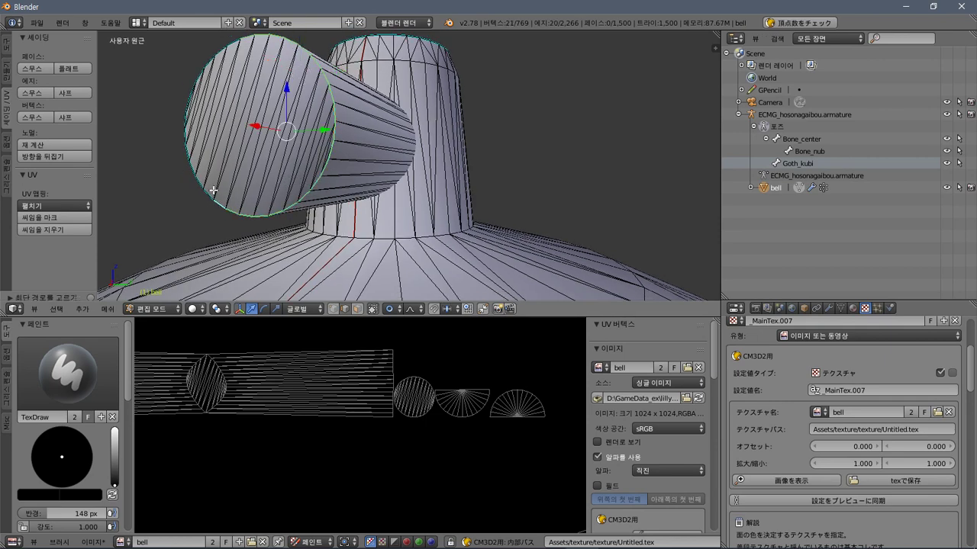
key("shift+KP_7")
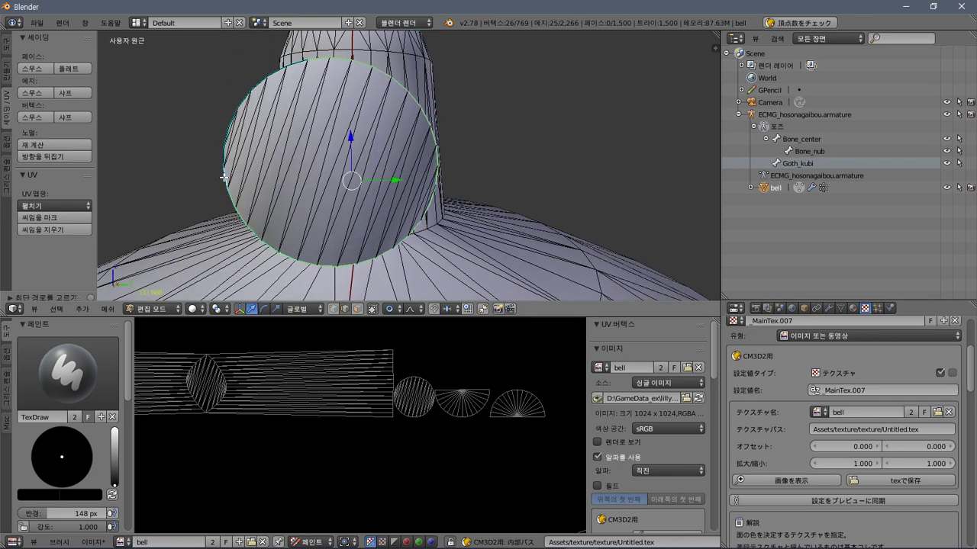
middle_click_drag(224, 177, 259, 183)
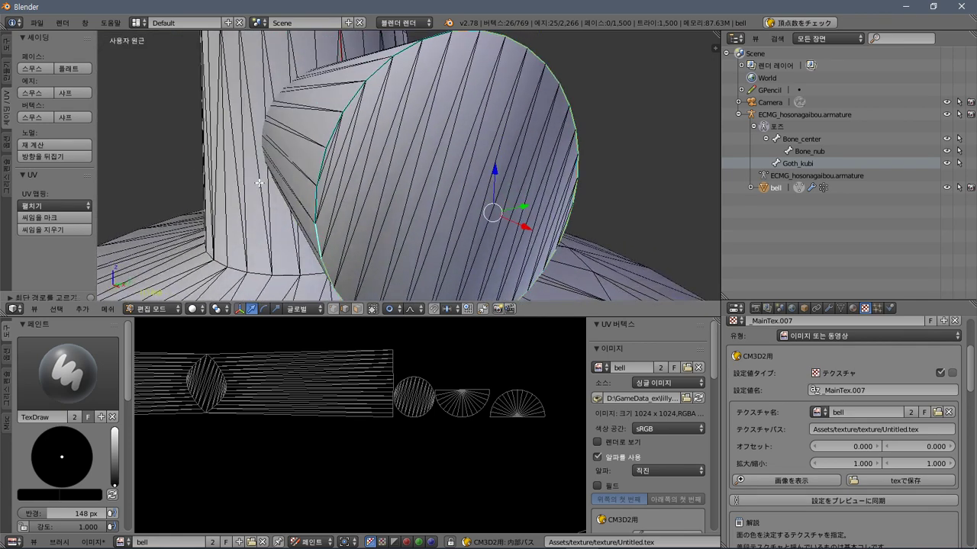
right_click(321, 162, "alt")
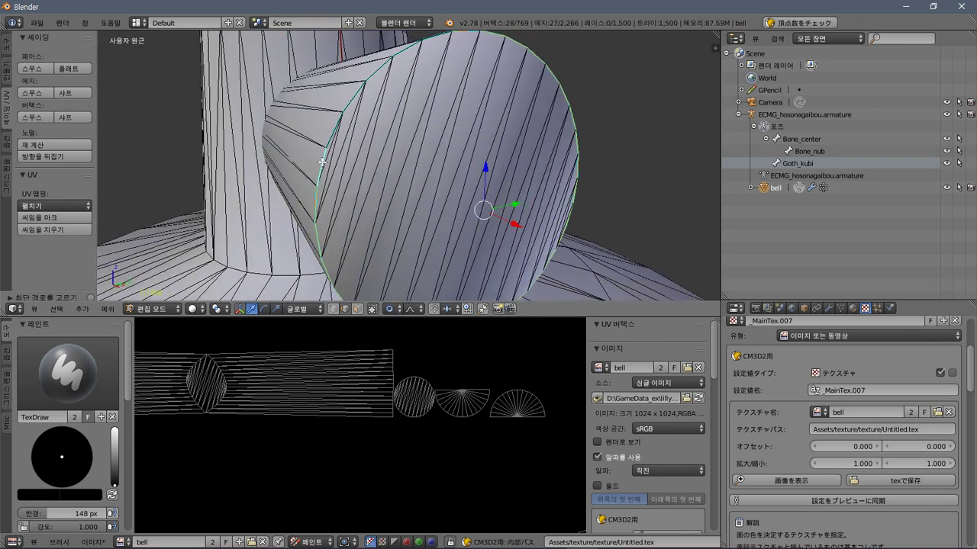
right_click(436, 37, "alt+shift")
middle_click_drag(450, 78, 437, 95)
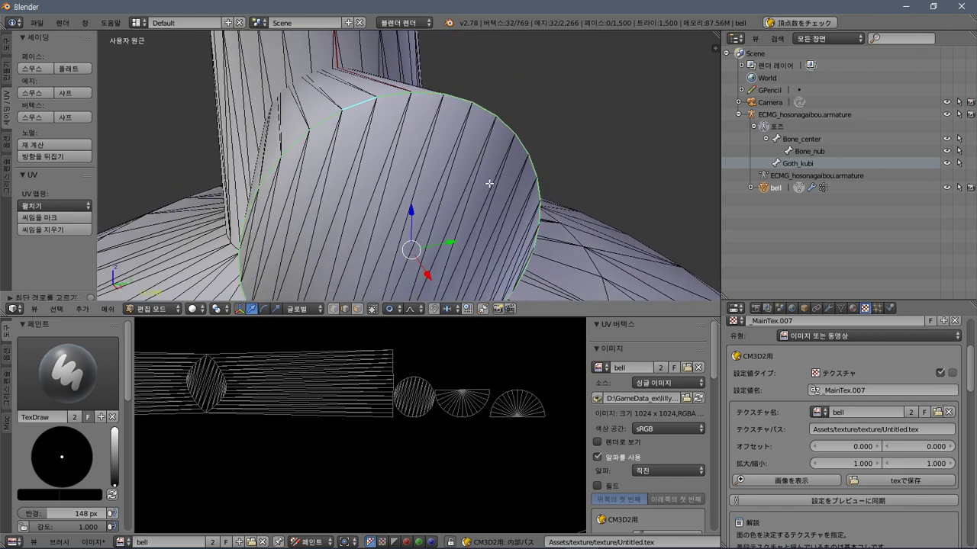
Mark the end cap's rim loop as a seam, clear its sharp marking, and deselect everything.
key("ctrl+e")
left_click(468, 196)
key("ctrl+e")
left_click(460, 223)
key("ctrl+e")
left_click(417, 166)
middle_click_drag(418, 166, 457, 243)
key("a")
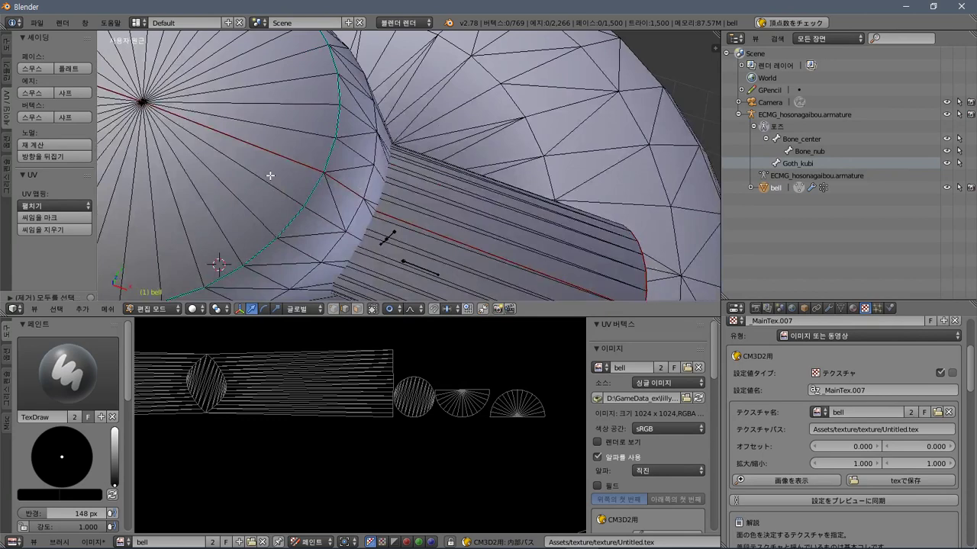
Clear the seams from the two opposite radial edges across the neck's flat top.
middle_click_drag(270, 176, 381, 212)
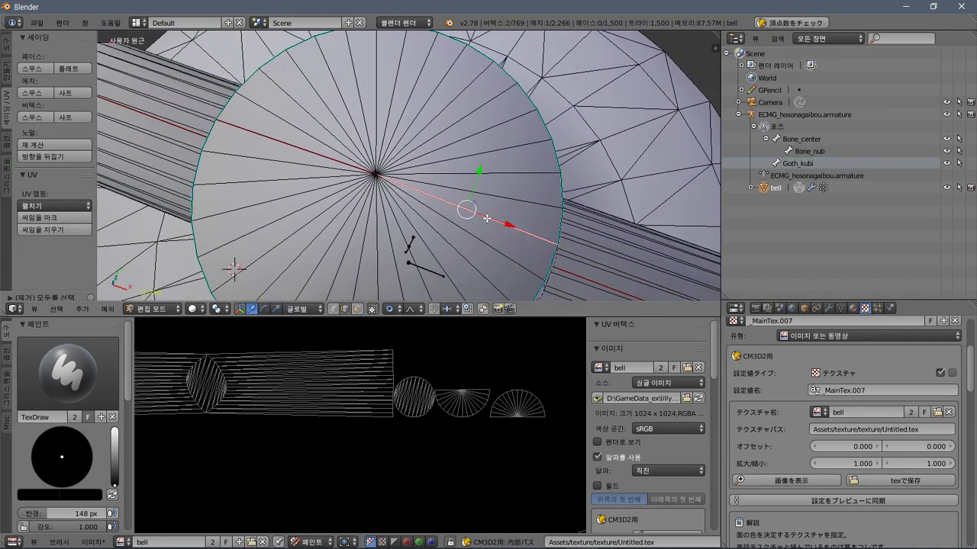
key("ctrl+e")
left_click(478, 234)
right_click(291, 145)
key("ctrl+e")
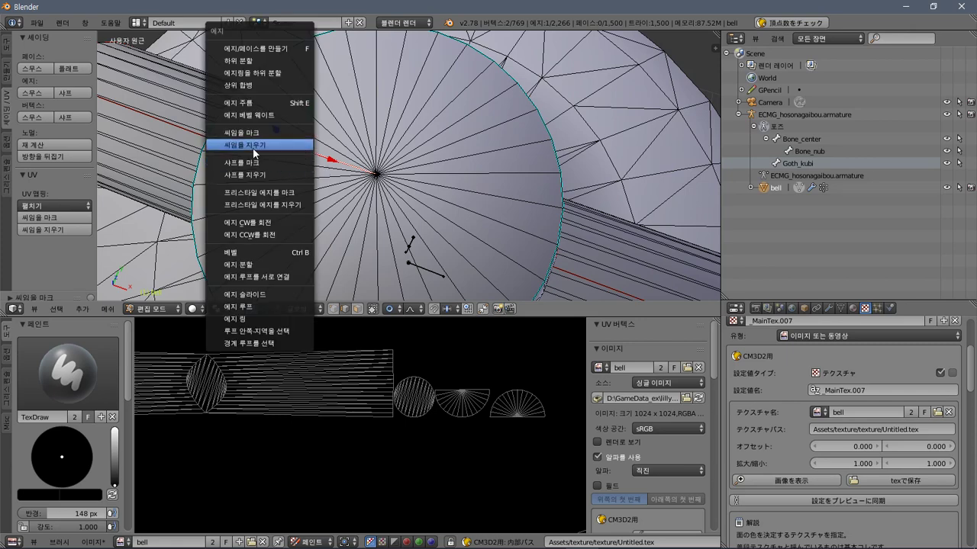
left_click(253, 146)
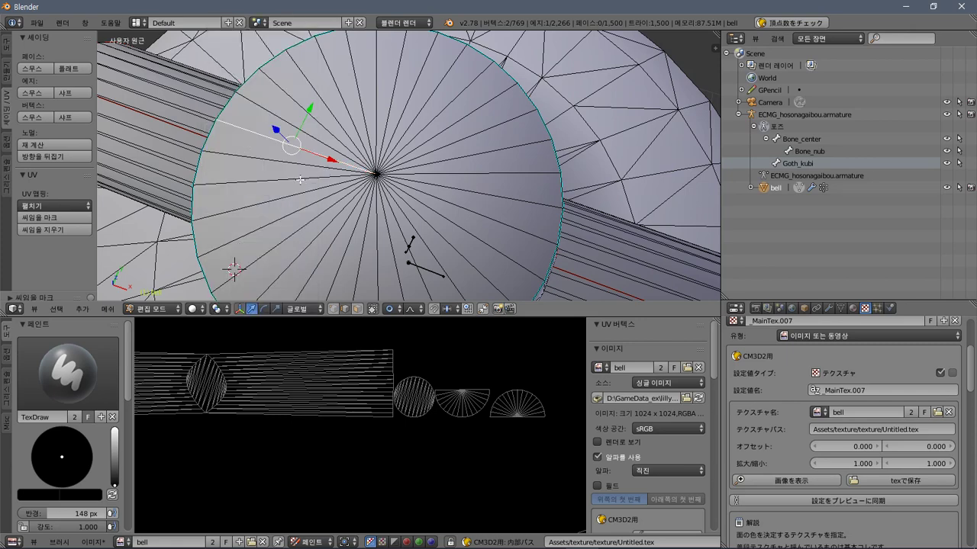
Select the complete rim loop of the neck's flat top using shortest-path picks.
right_click(561, 156)
middle_click_drag(562, 181, 502, 142)
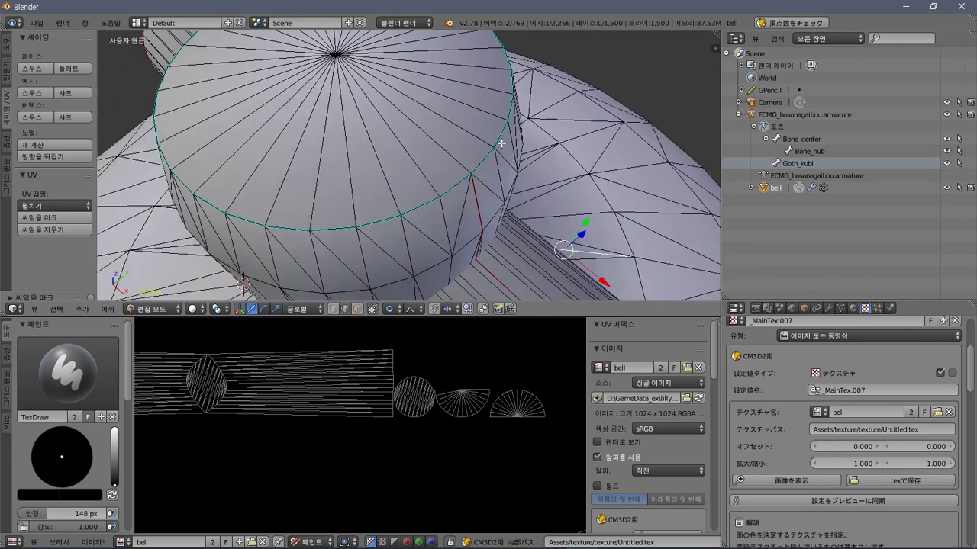
right_click(248, 221, "ctrl")
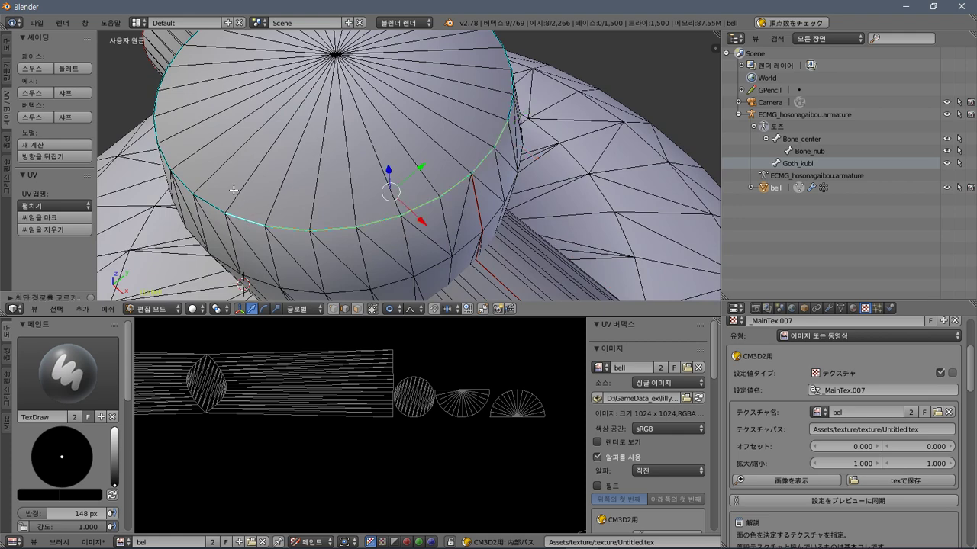
middle_click_drag(248, 220, 278, 172)
right_click(261, 128, "ctrl")
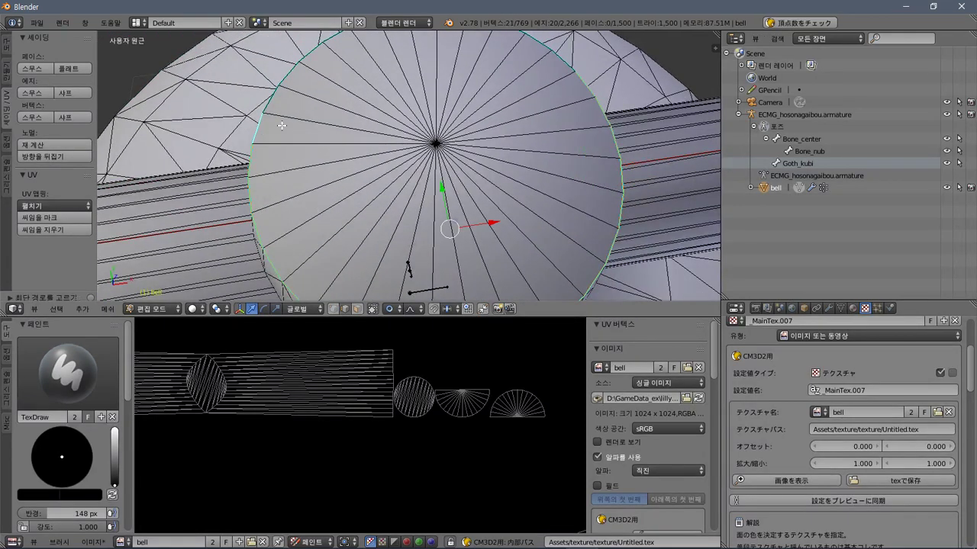
middle_click_drag(282, 126, 316, 131)
right_click(568, 121, "ctrl")
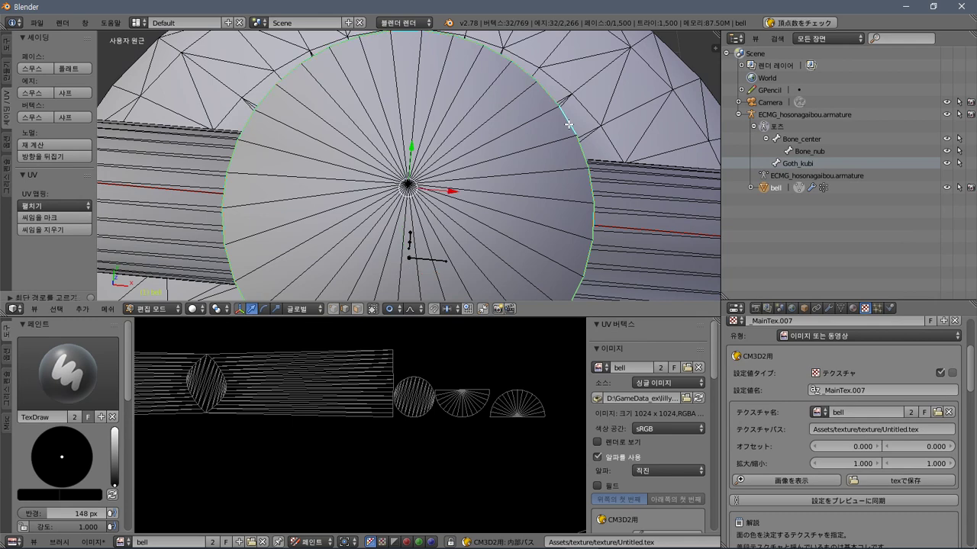
Clear the sharp marking from the neck's rim loop, mark it as a seam, and deselect everything.
middle_click_drag(568, 121, 493, 115)
key("ctrl+e")
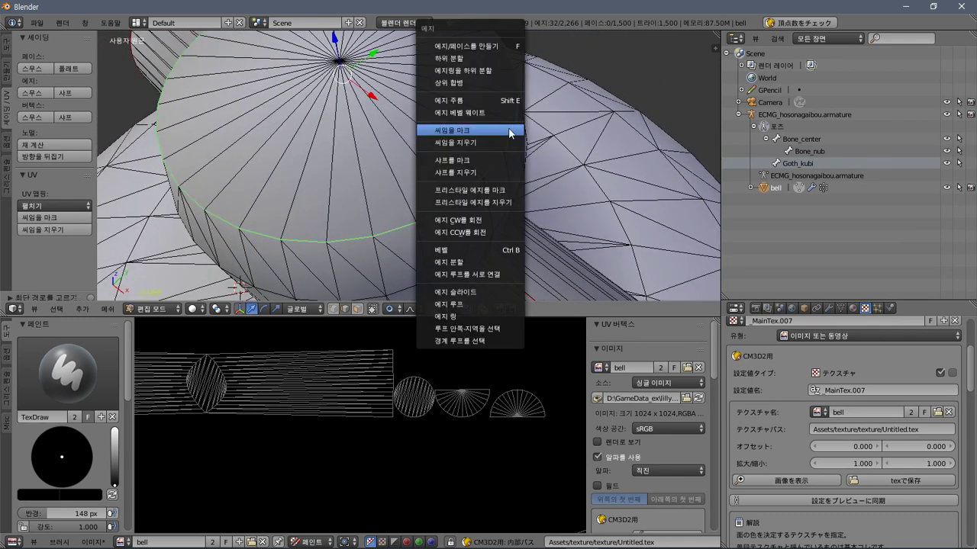
left_click(494, 172)
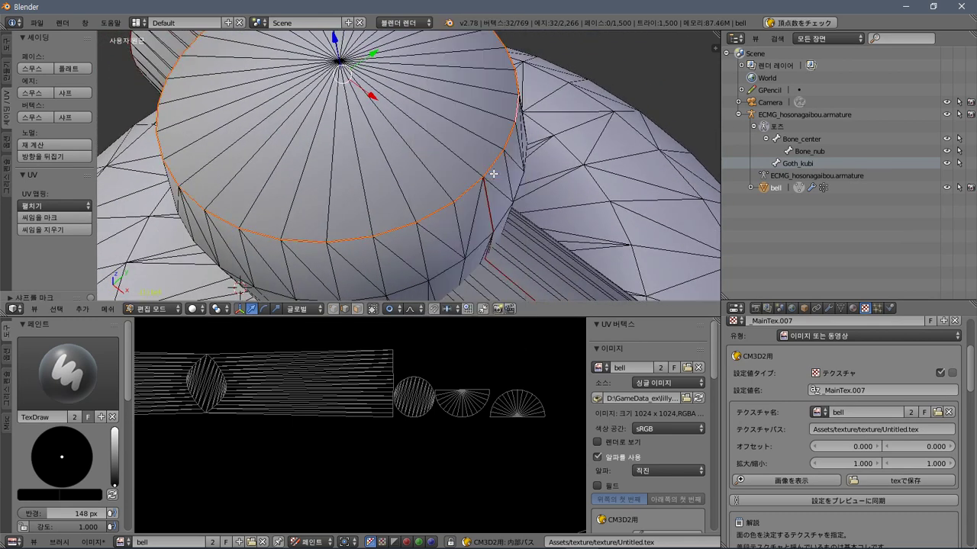
key("ctrl+e")
left_click(456, 132)
key("a")
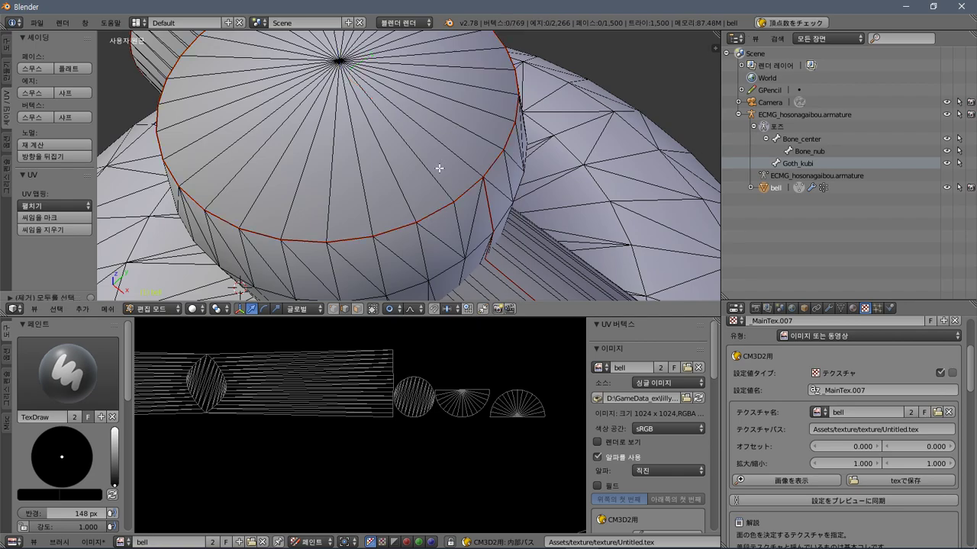
Select the whole bell mesh, unwrap it again with the new neck rim seam, and inspect the UV islands over the texture.
scroll(439, 168, "down", 3)
middle_click_drag(439, 170, 467, 151)
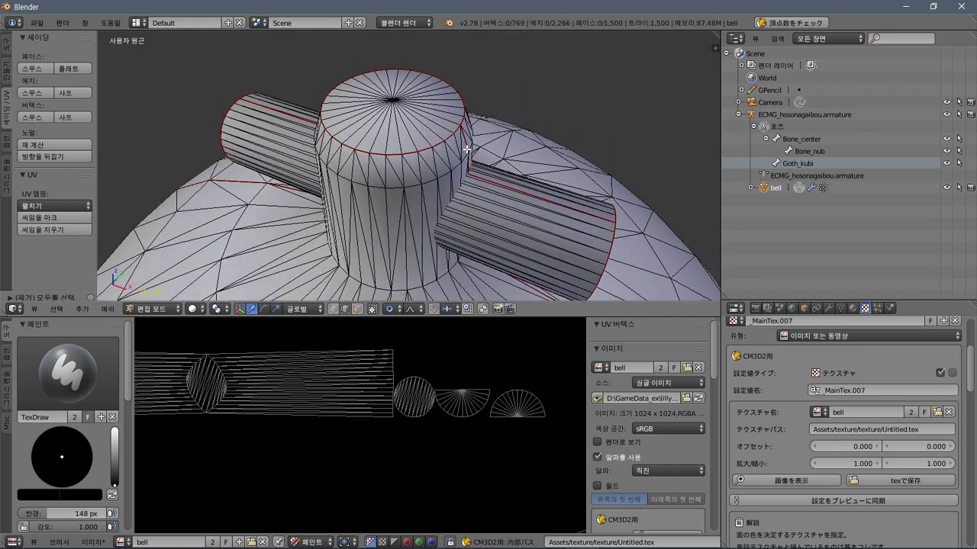
key("u")
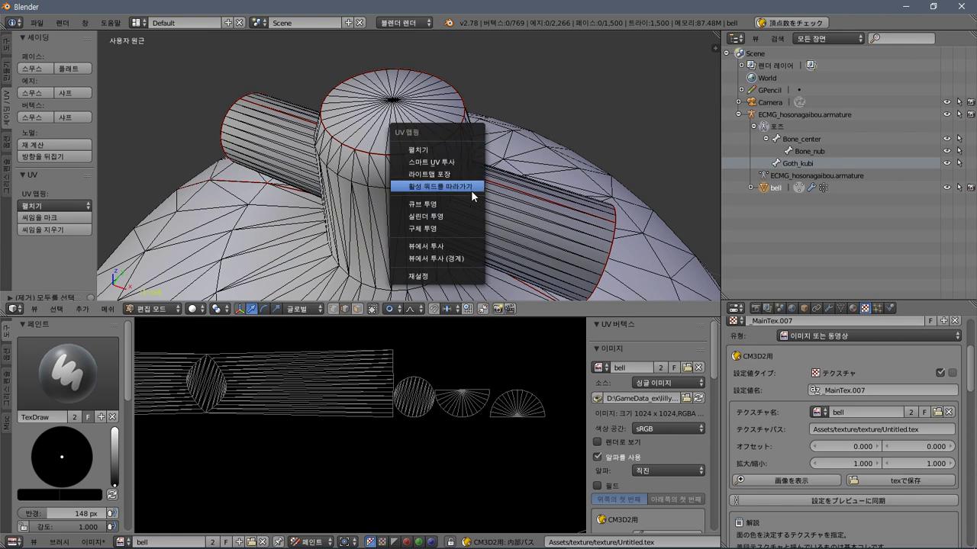
left_click(431, 151)
scroll(406, 278, "down", 2)
key("a")
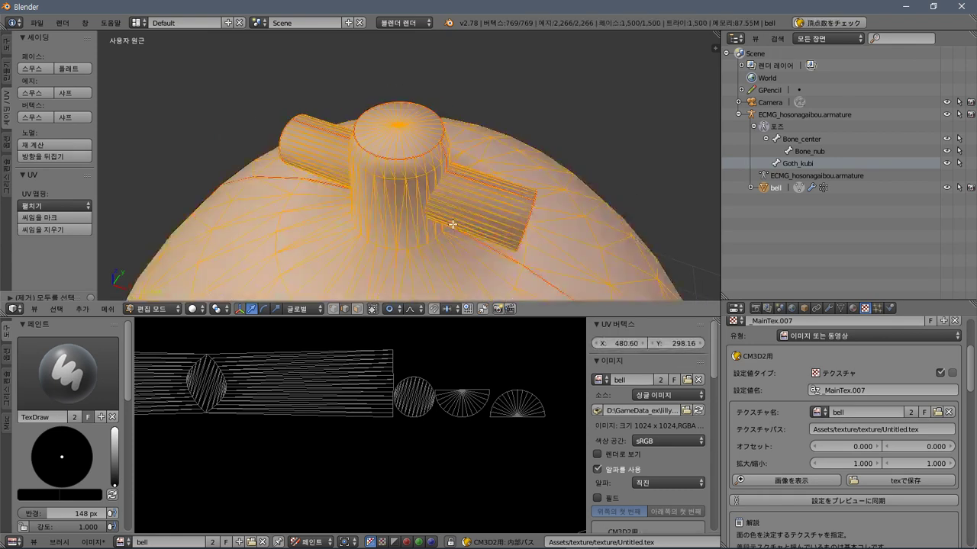
key("u")
left_click(400, 211)
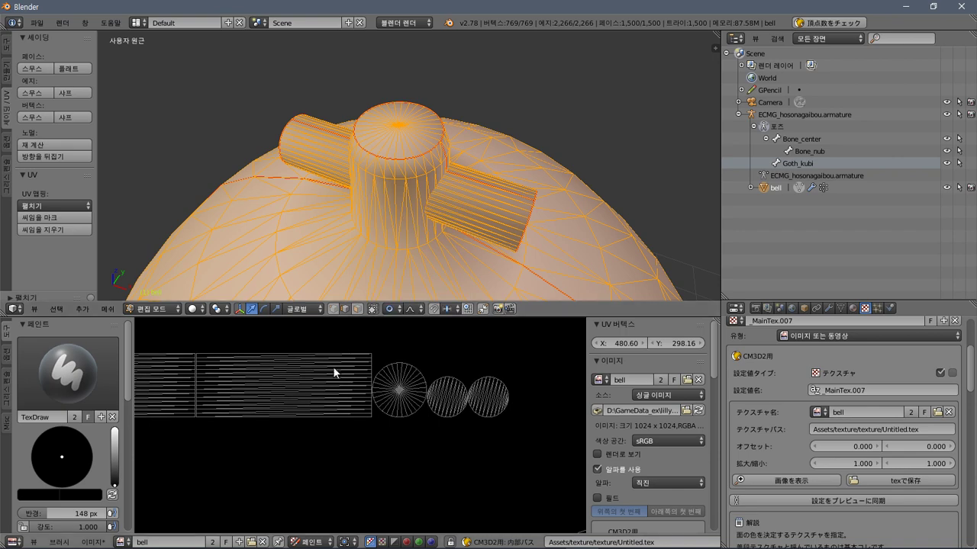
scroll(328, 373, "down", 4)
scroll(440, 448, "up", 6)
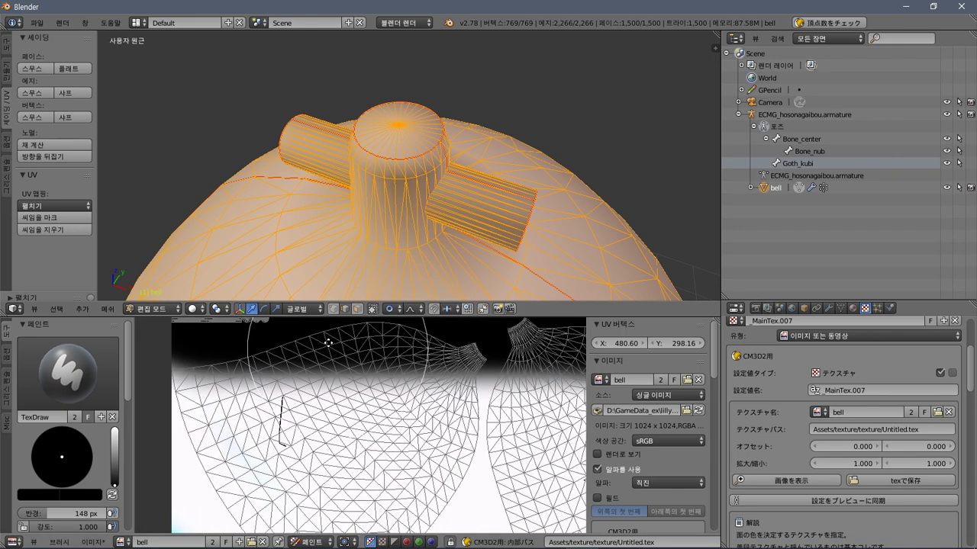
scroll(377, 458, "down", 3)
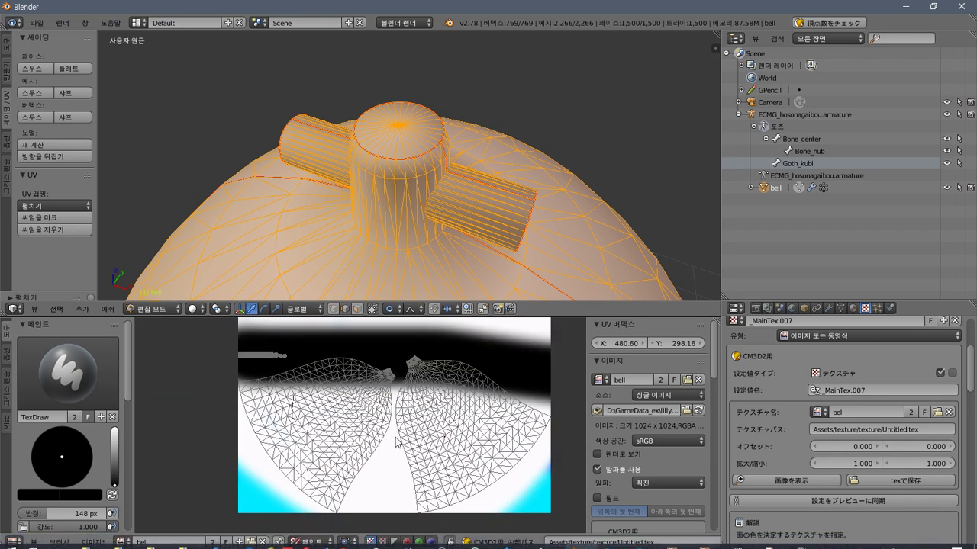
scroll(400, 437, "up", 2)
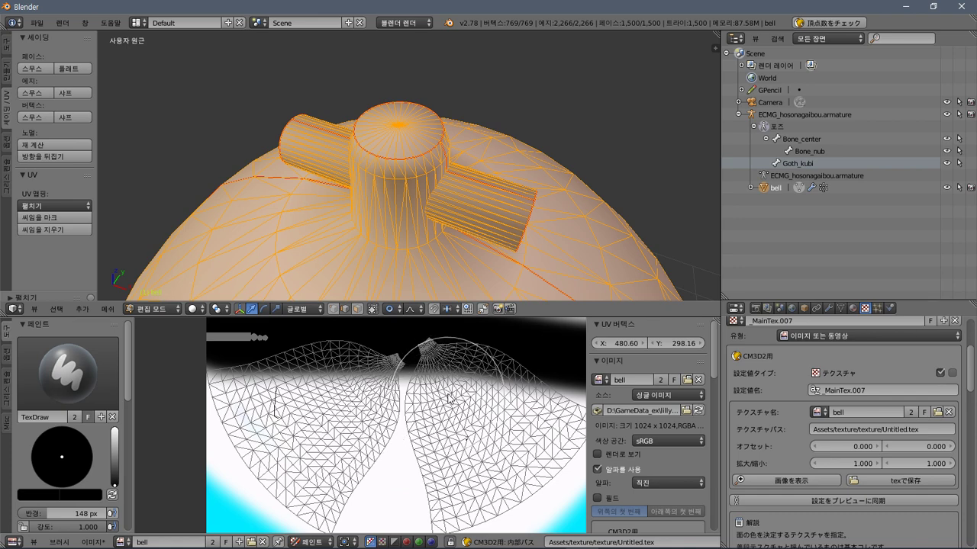
scroll(454, 404, "down", 2)
scroll(440, 436, "up", 1)
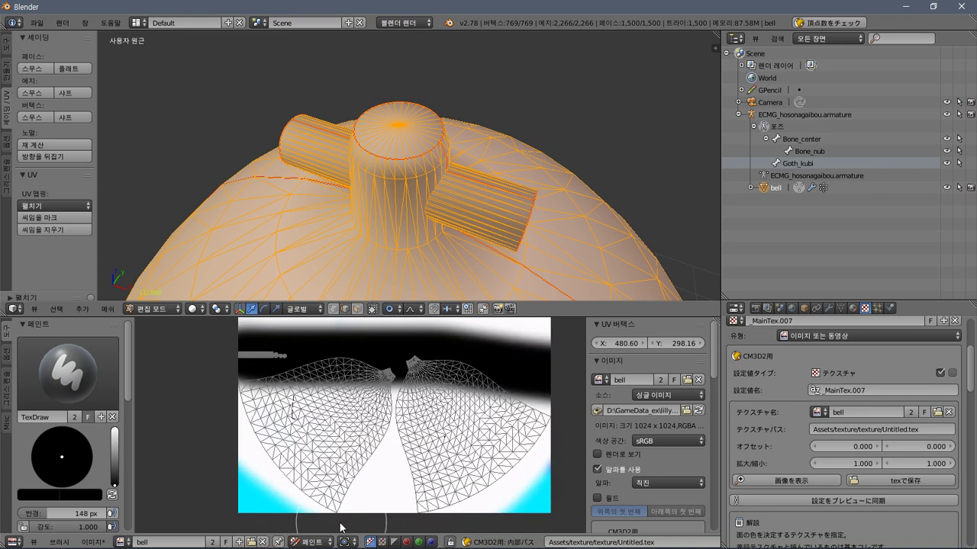
Switch the image editor from Paint to View mode and rotate the right bell-half UV island clockwise until it stands upright.
left_click(305, 542)
left_click(314, 527)
key("l")
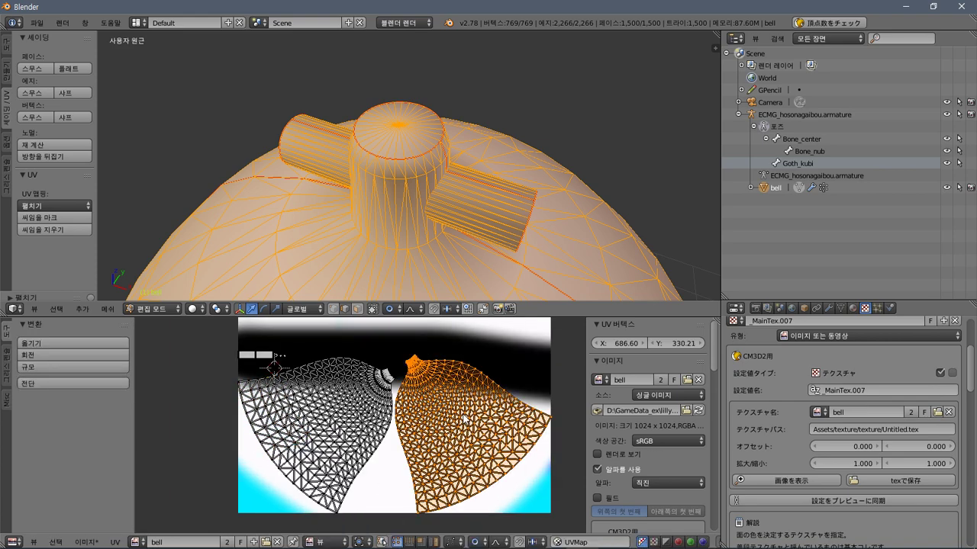
scroll(451, 406, "down", 1)
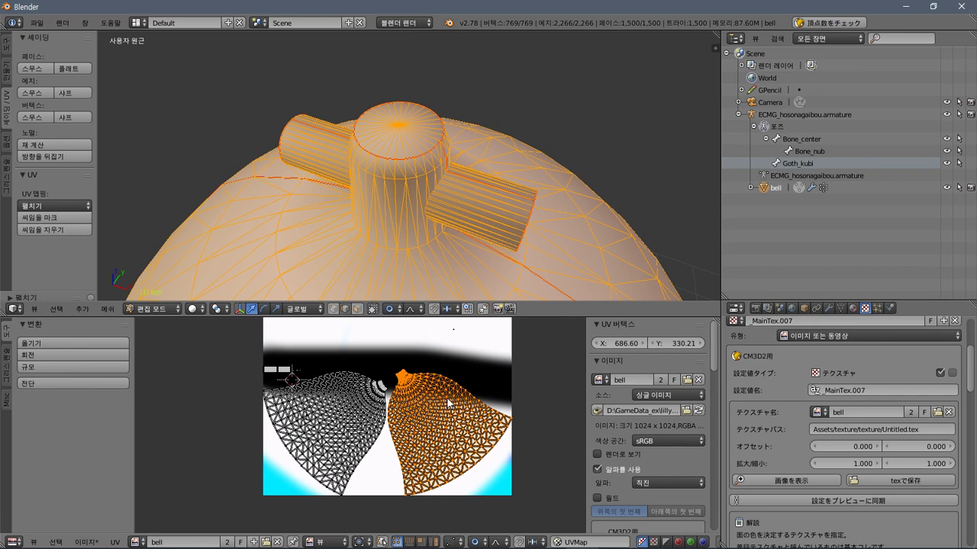
key("r")
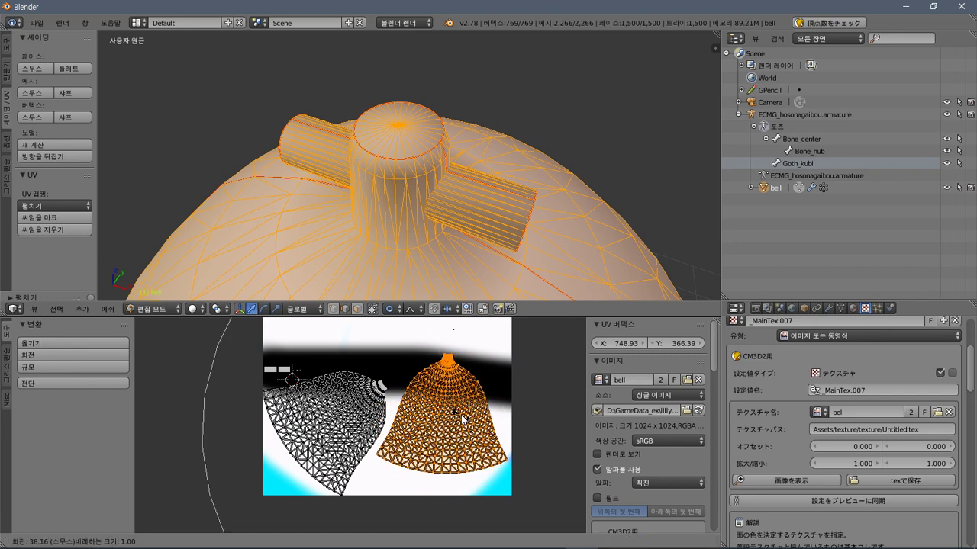
left_click(461, 419)
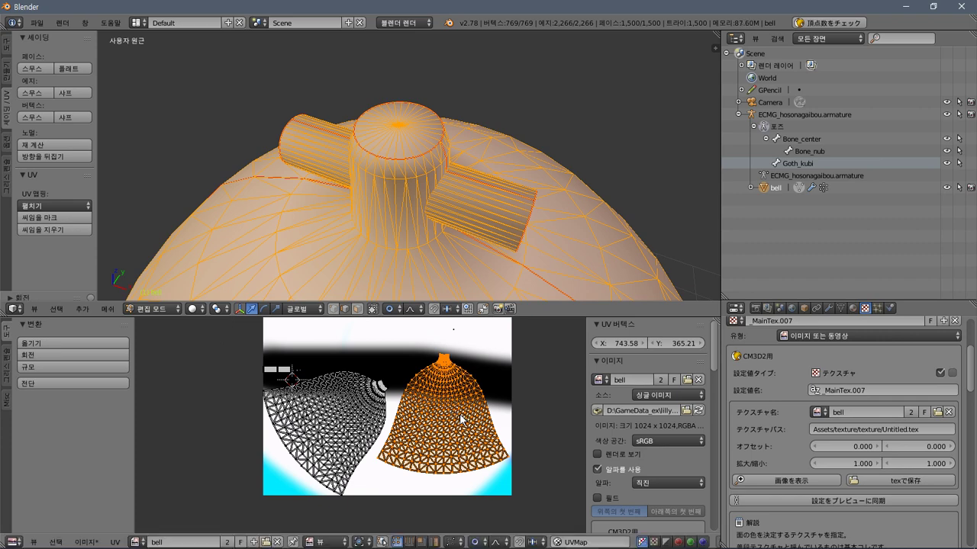
Rotate the left bell-half UV island counter-clockwise until upright and move it over the right bell-half island.
key("l")
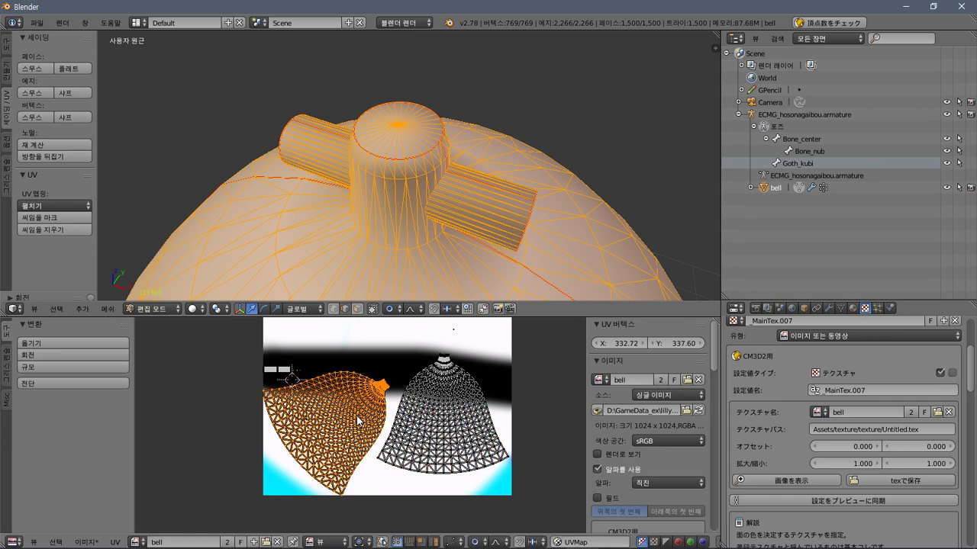
key("r")
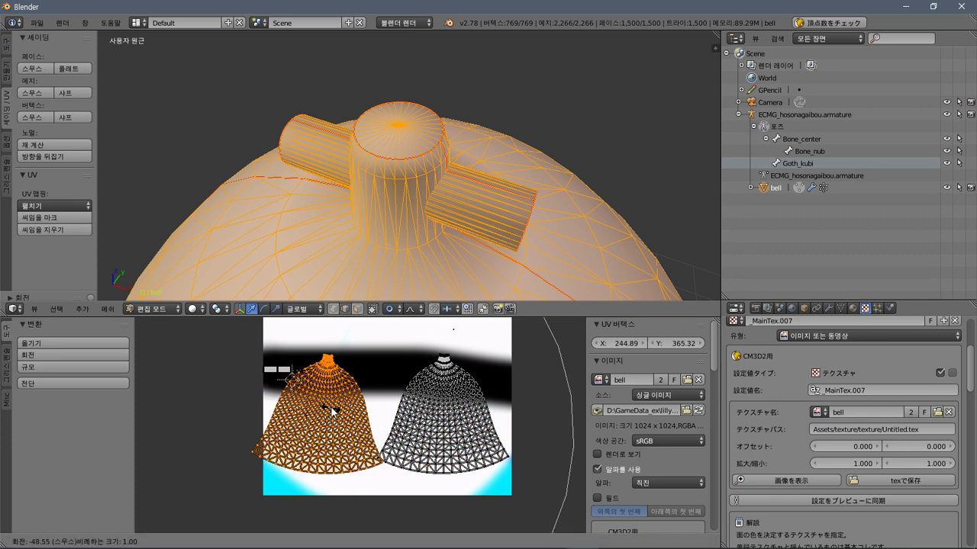
left_click(332, 411)
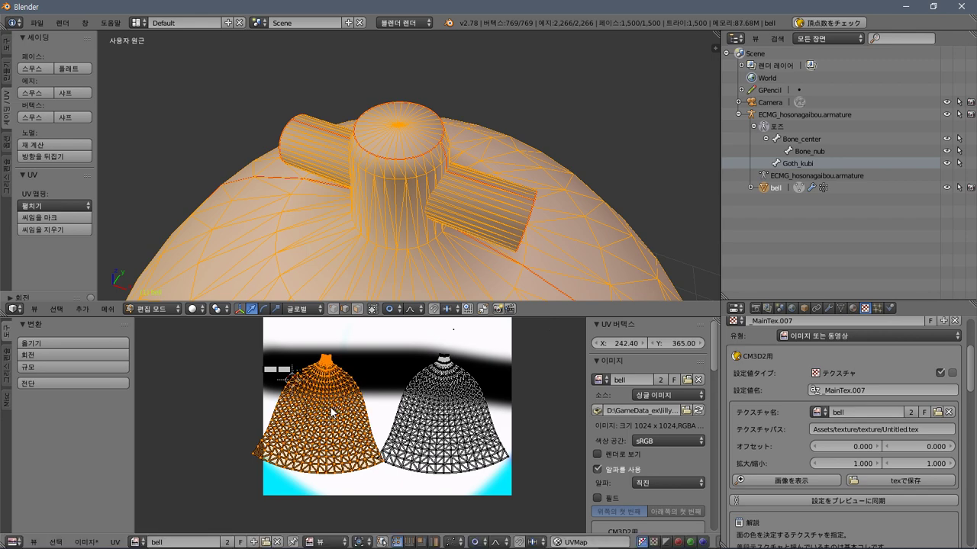
key("g")
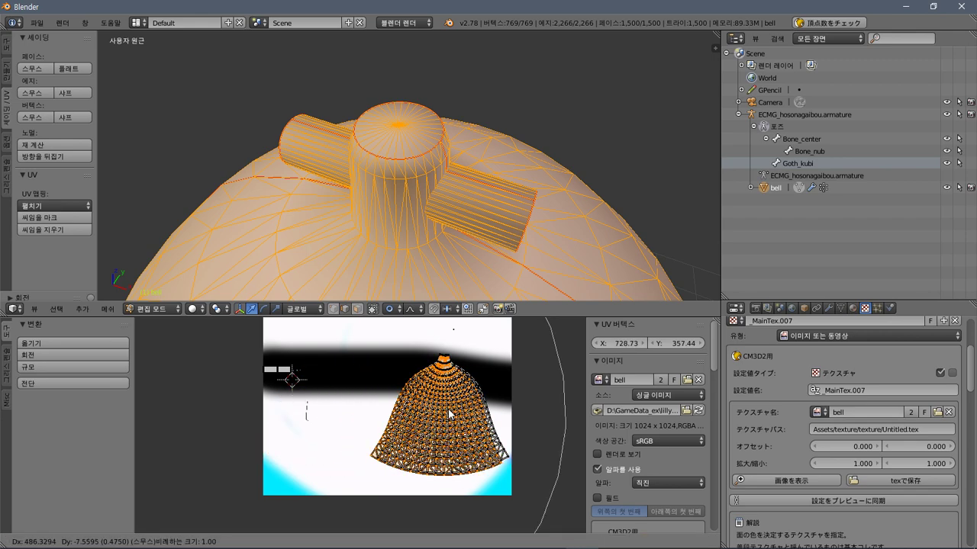
left_click(455, 414)
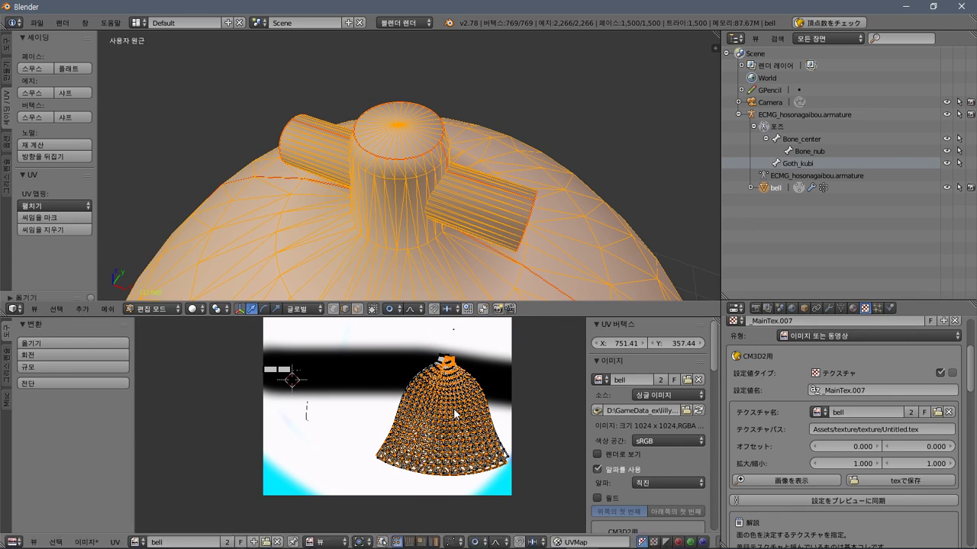
Enlarge the UV editor area and rotate the overlaid bell-half island slightly clockwise against the island beneath it.
scroll(455, 415, "up", 2)
scroll(455, 414, "up", 1)
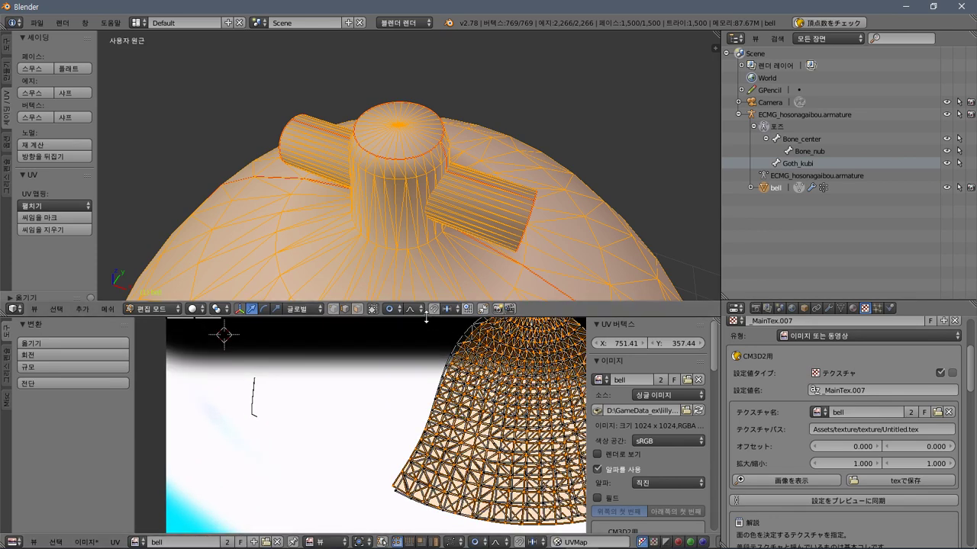
left_click_drag(429, 318, 429, 159)
middle_click_drag(508, 345, 385, 372)
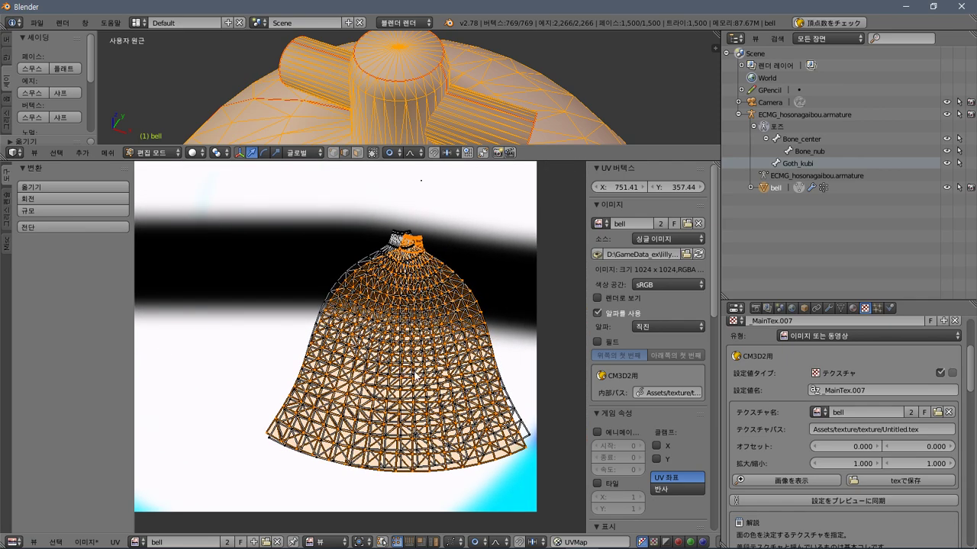
key("r")
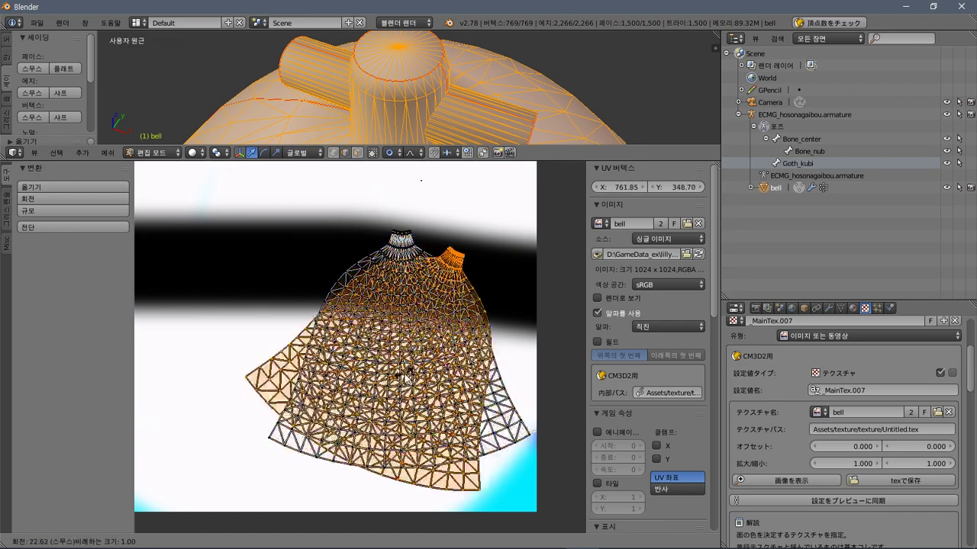
left_click(586, 367)
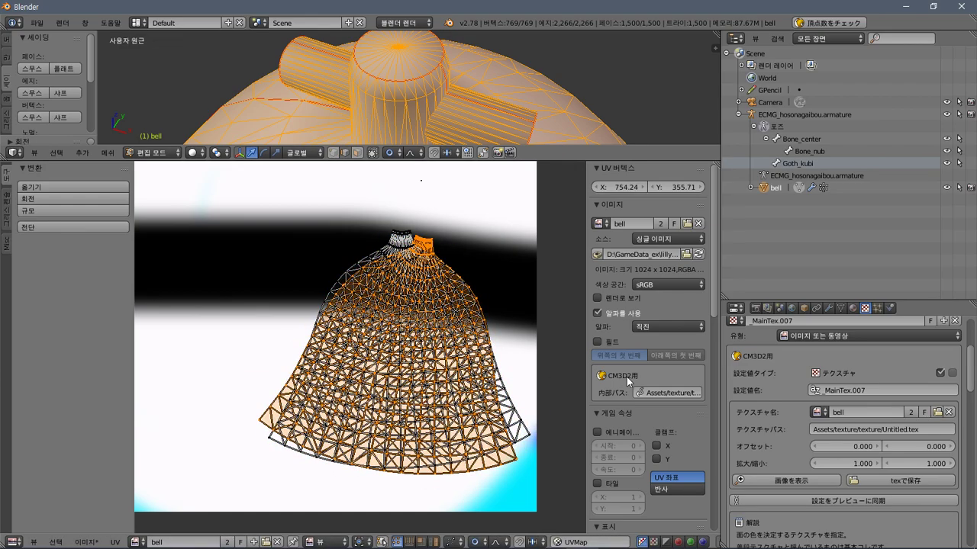
Look through the UV editor's image properties and set the selected bell-half island's UV vertex X coordinate to 0.
scroll(627, 377, "down", 5)
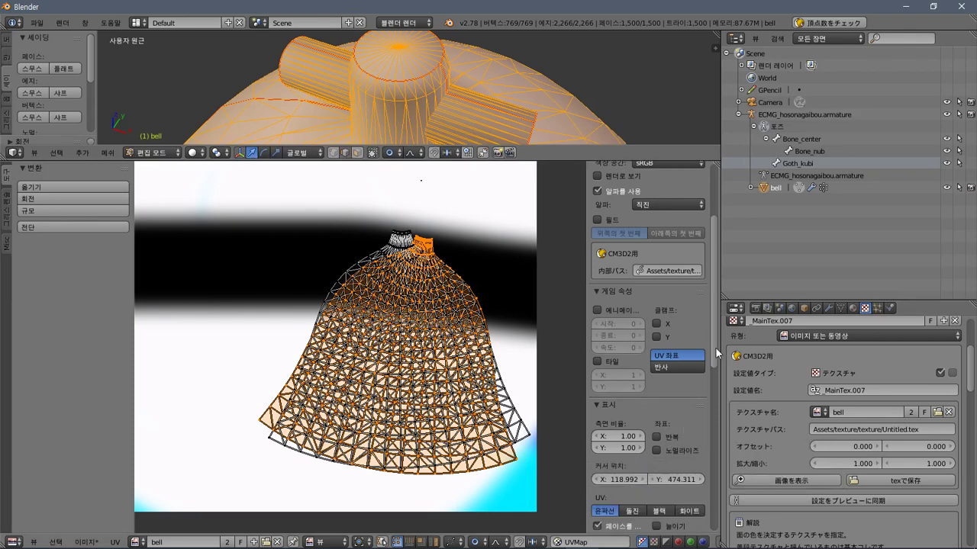
scroll(717, 352, "down", 10)
scroll(717, 458, "down", 6)
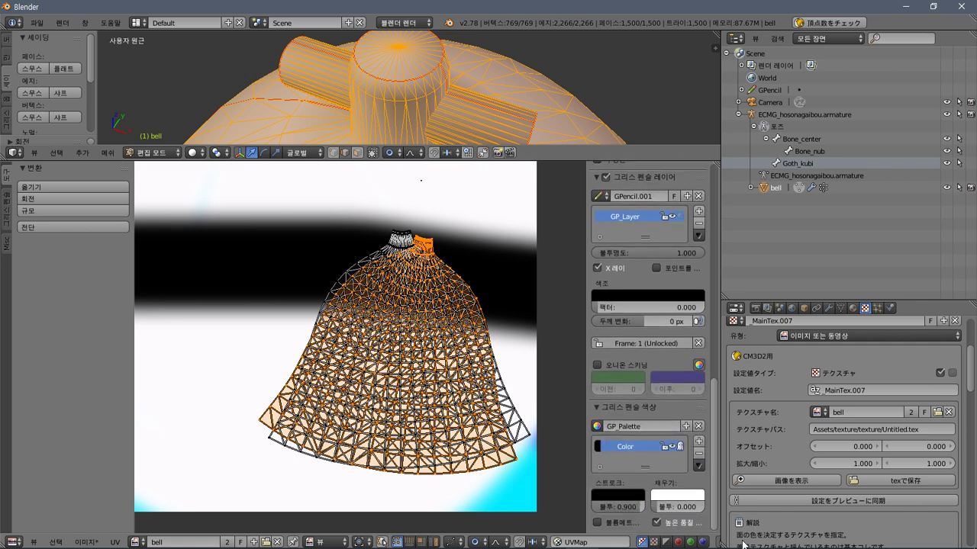
scroll(643, 290, "up", 15)
left_click(615, 188)
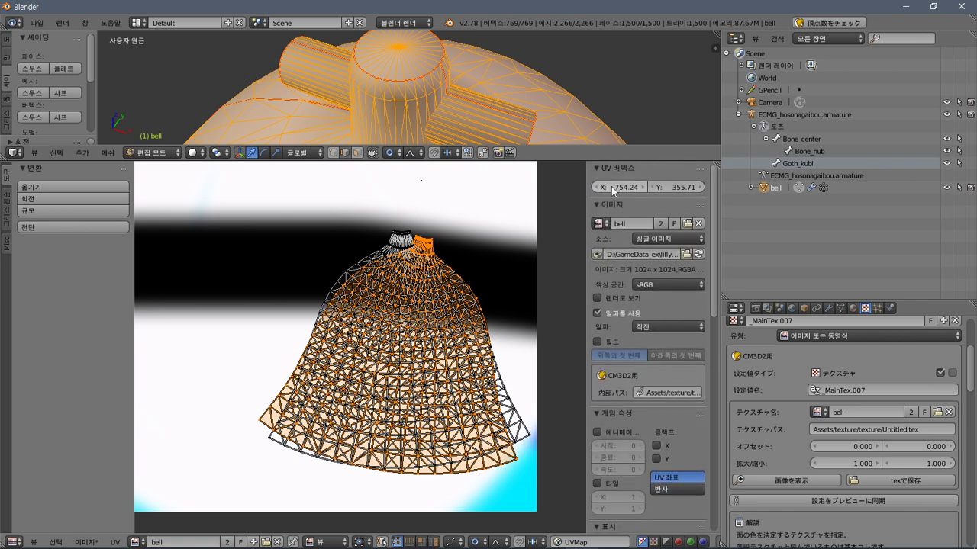
type("0")
key("Tab")
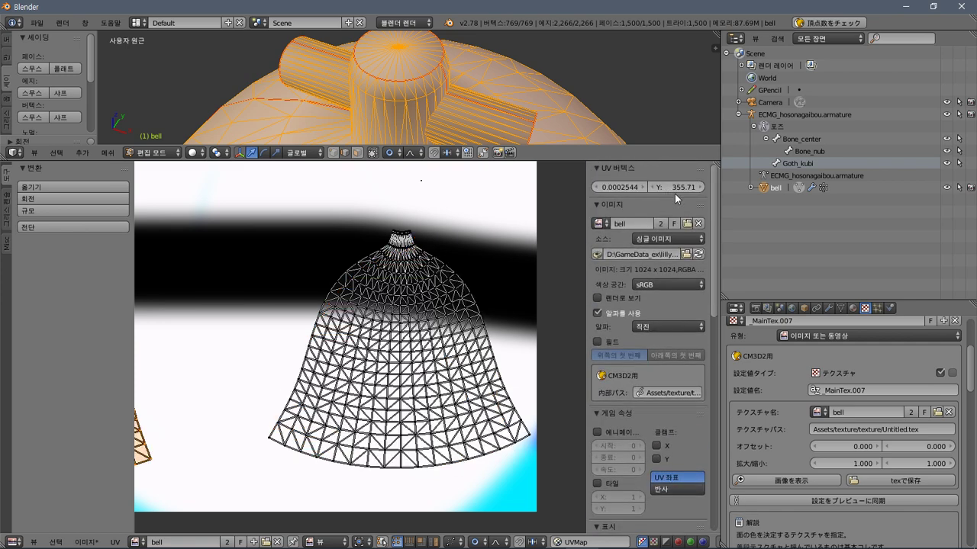
Set the selected bell-half island's UV vertex Y coordinate to 0.
type("0")
key("Return")
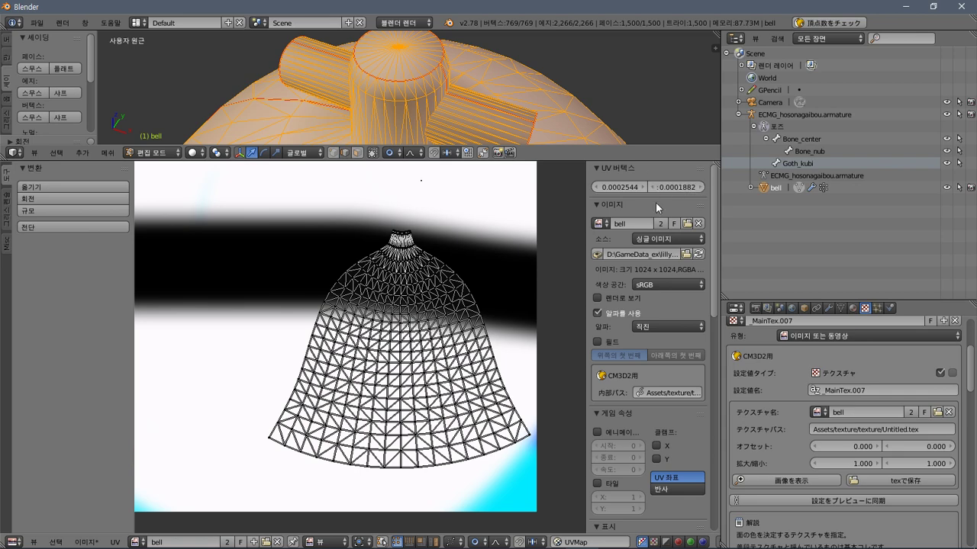
scroll(318, 298, "down", 5)
scroll(319, 302, "up", 2)
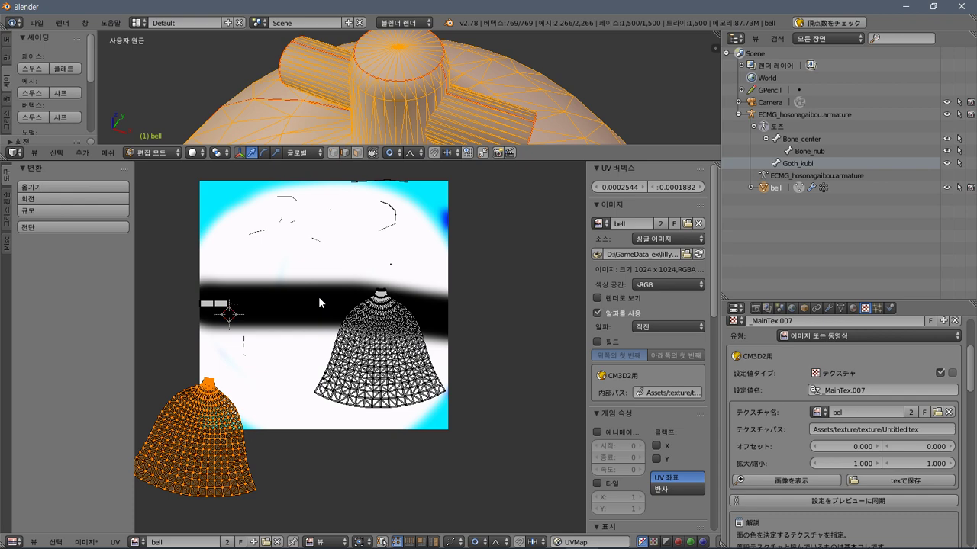
Try rotating the bell-half island at the image's lower-left corner and the one on the right by 0 degrees.
key("r")
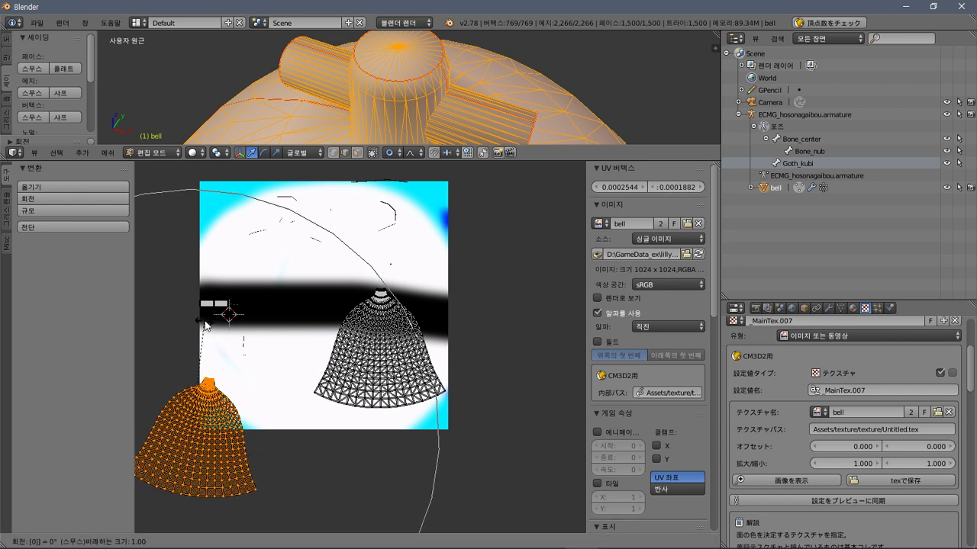
key("Return")
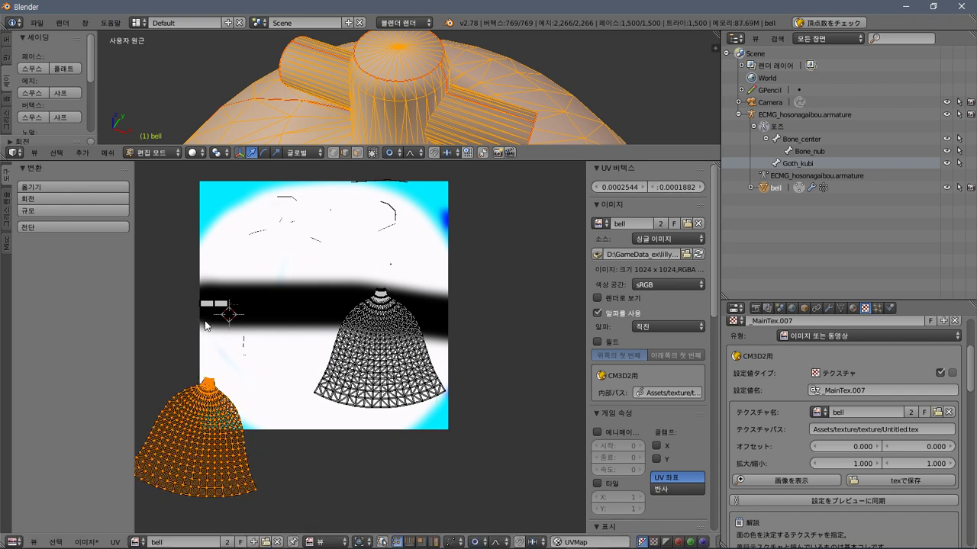
scroll(671, 259, "down", 1)
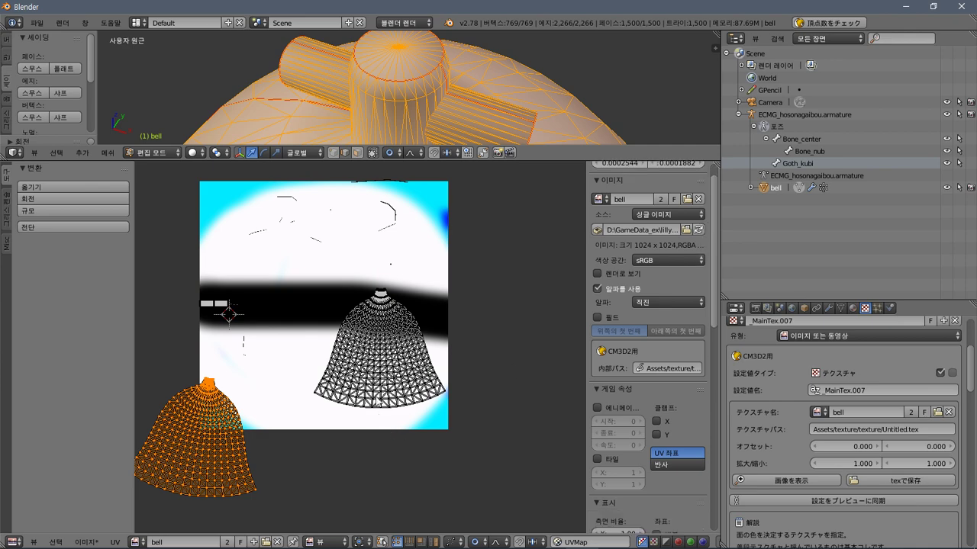
key("a")
key("l")
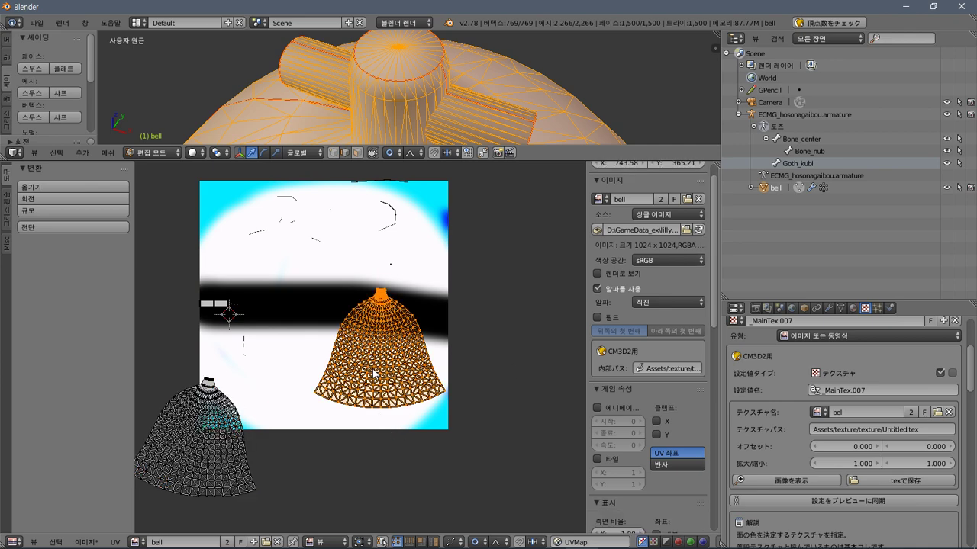
key("r")
key("0")
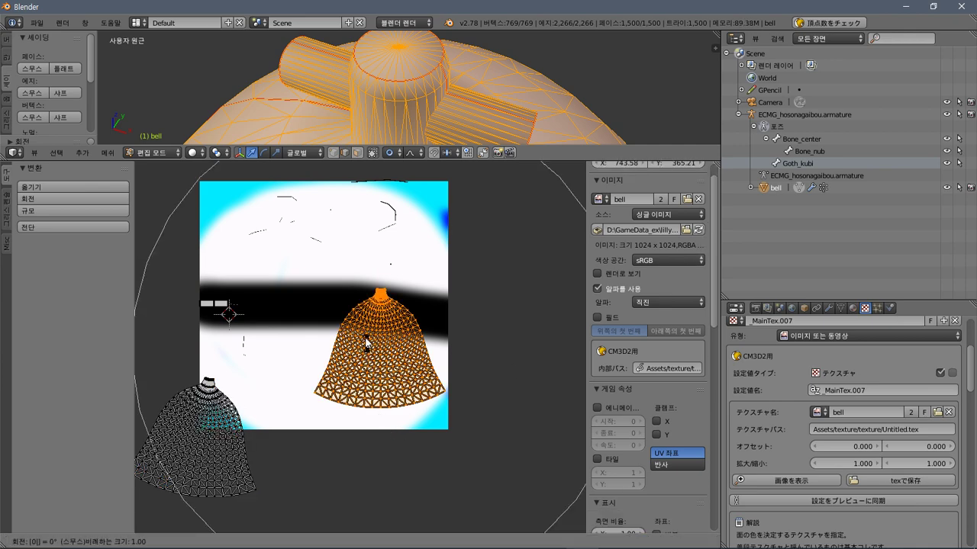
key("Return")
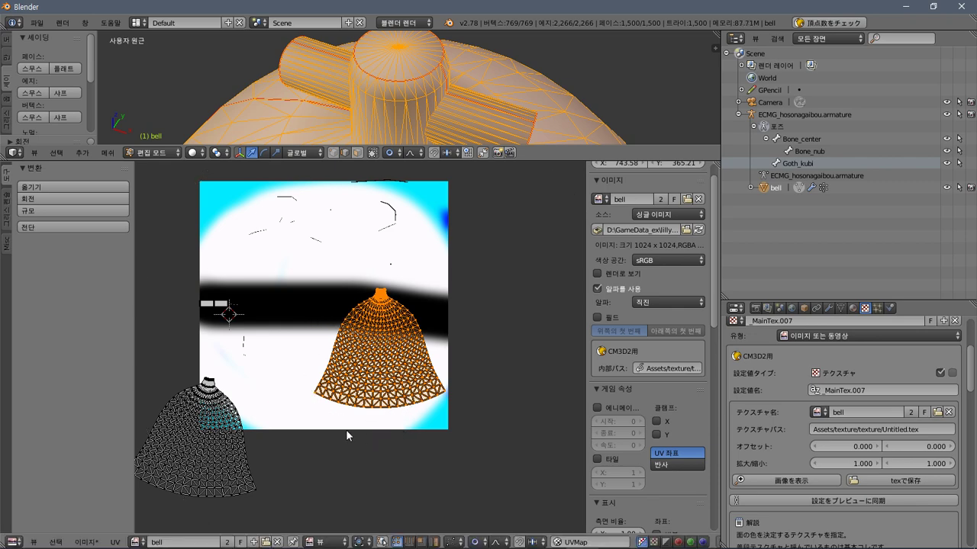
key("r")
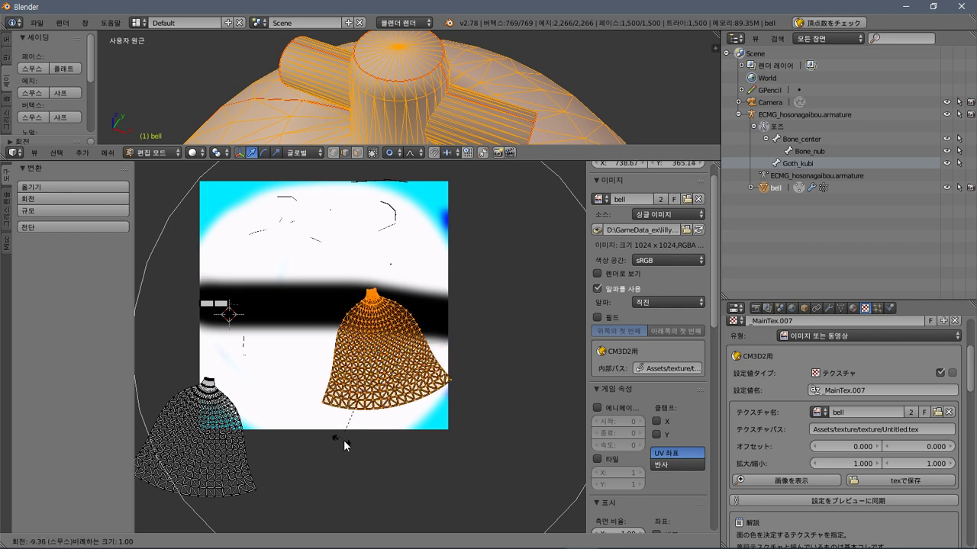
key("0")
key("Return")
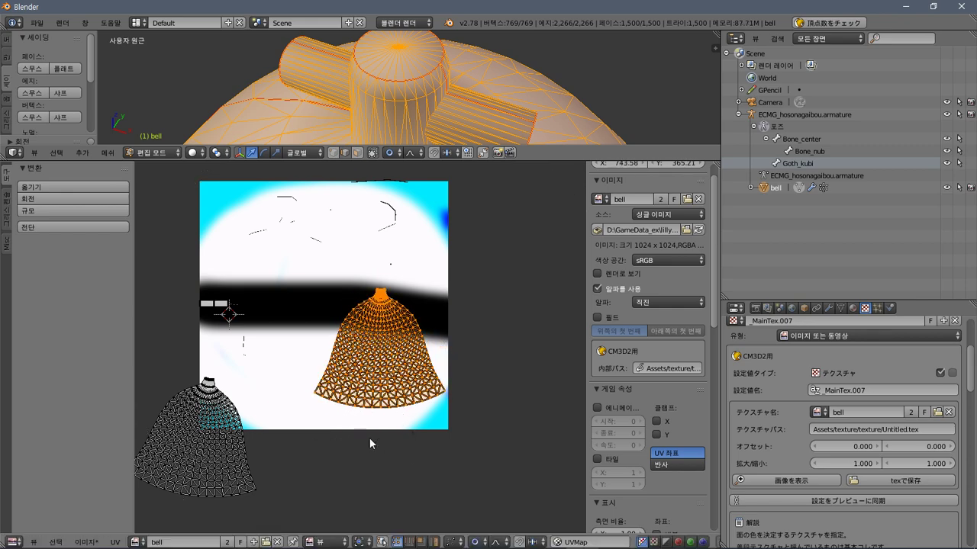
Select the bell-half island at the image's lower-left corner and try a freehand rotation of it.
right_click(202, 459)
key("l")
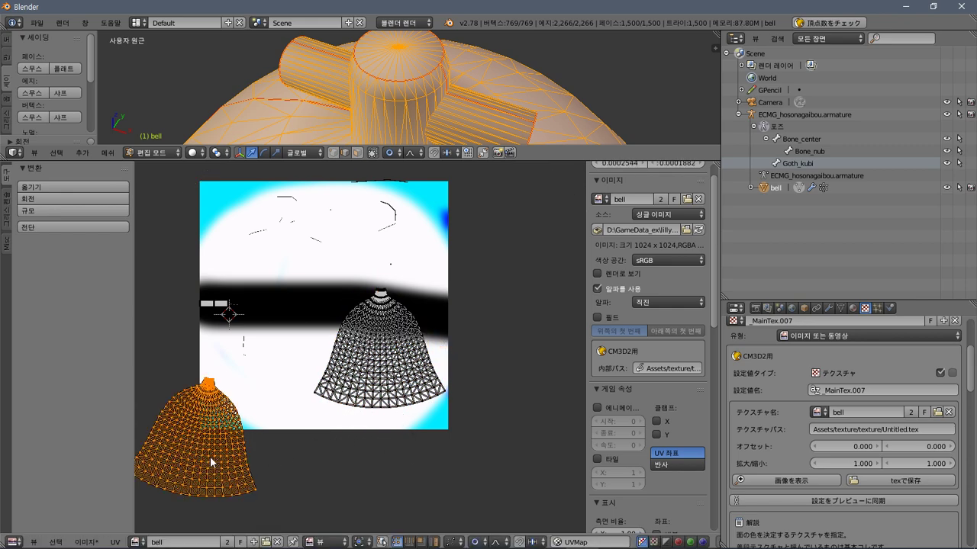
key("r")
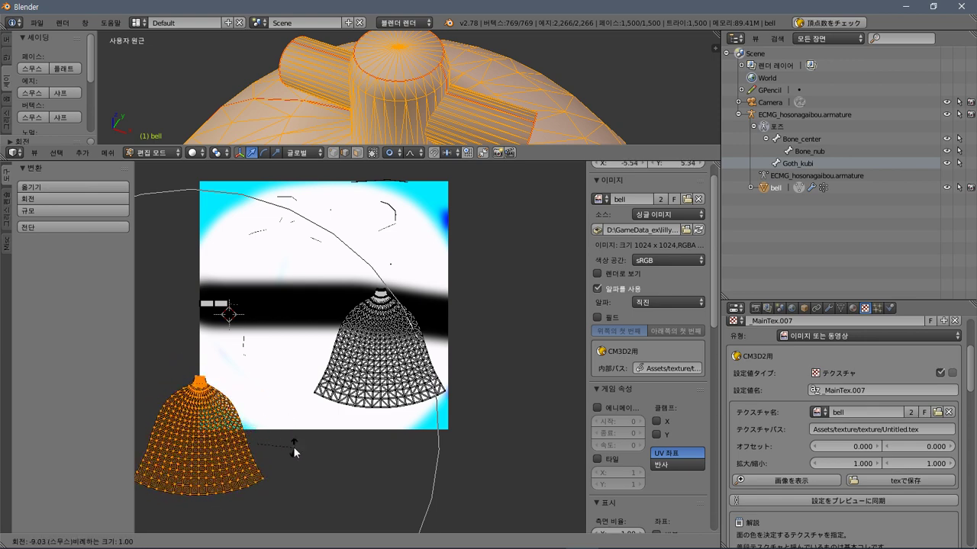
right_click(280, 443)
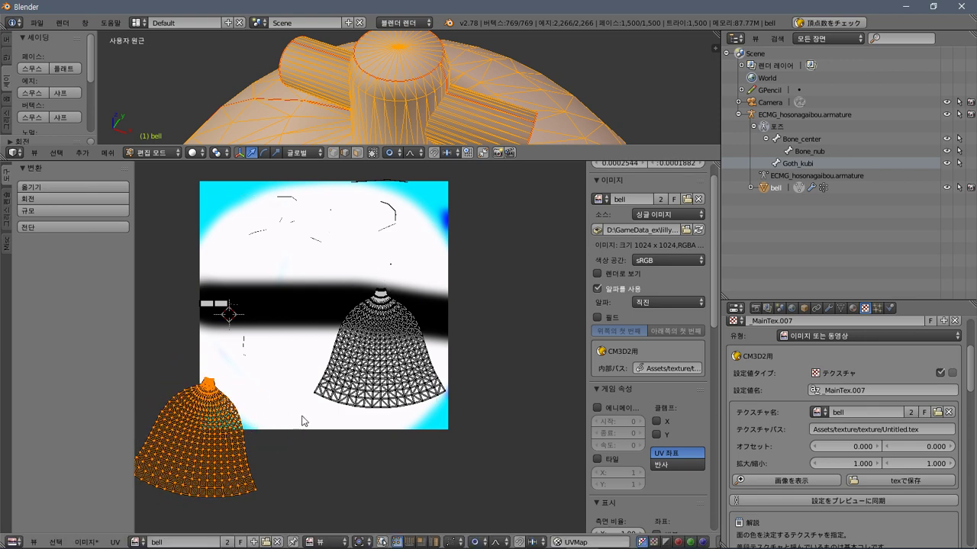
Look through the UV editor's image, game, display and grease pencil properties for a rotation setting.
scroll(641, 267, "up", 2)
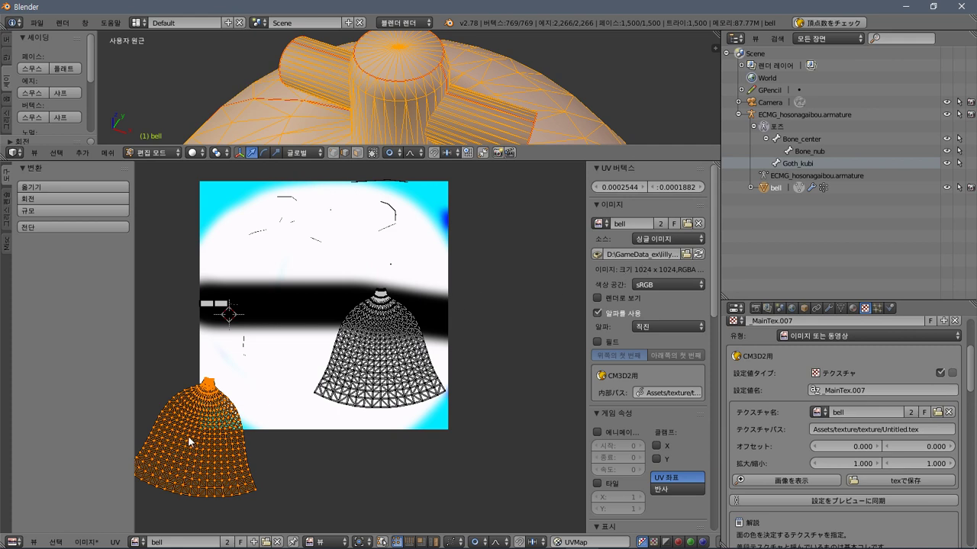
scroll(627, 355, "down", 5)
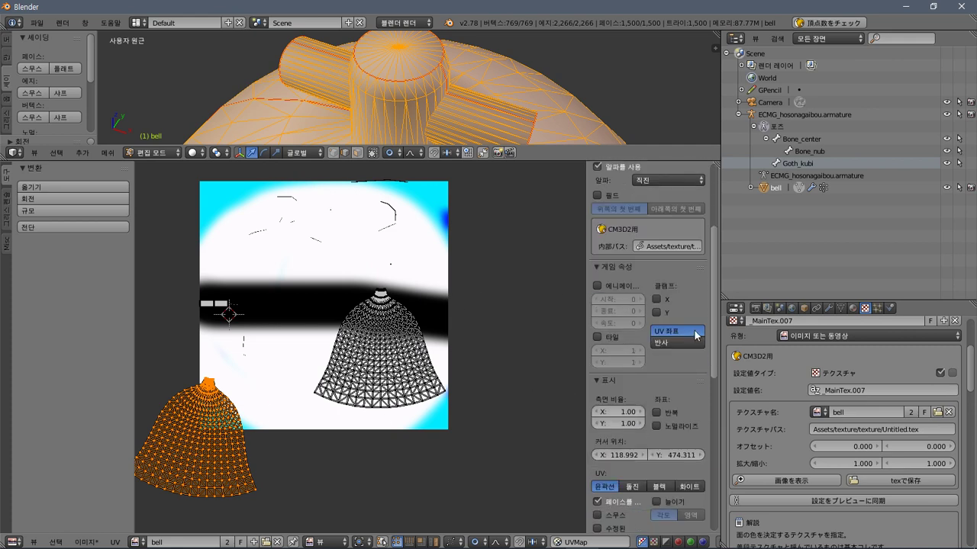
scroll(714, 329, "down", 2)
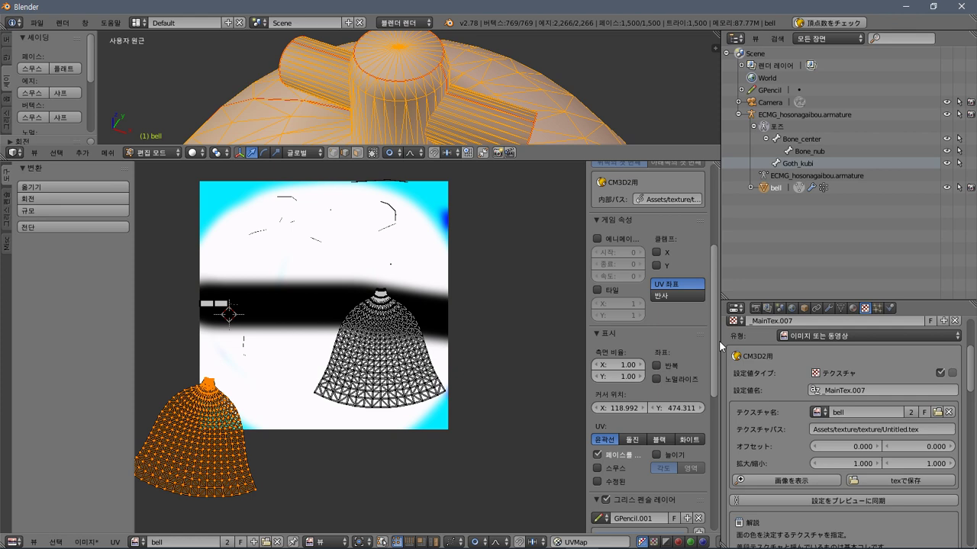
scroll(716, 341, "down", 5)
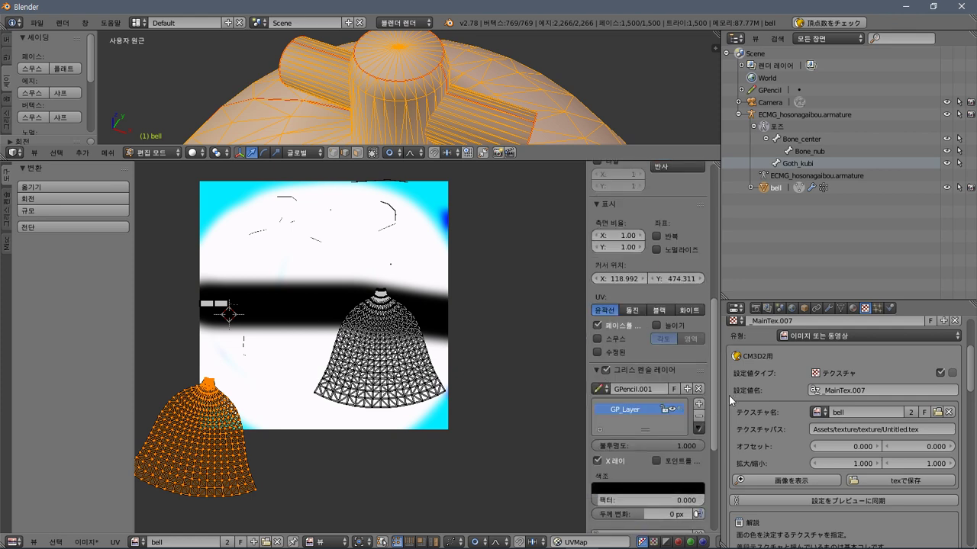
scroll(716, 405, "down", 2)
scroll(716, 412, "down", 5)
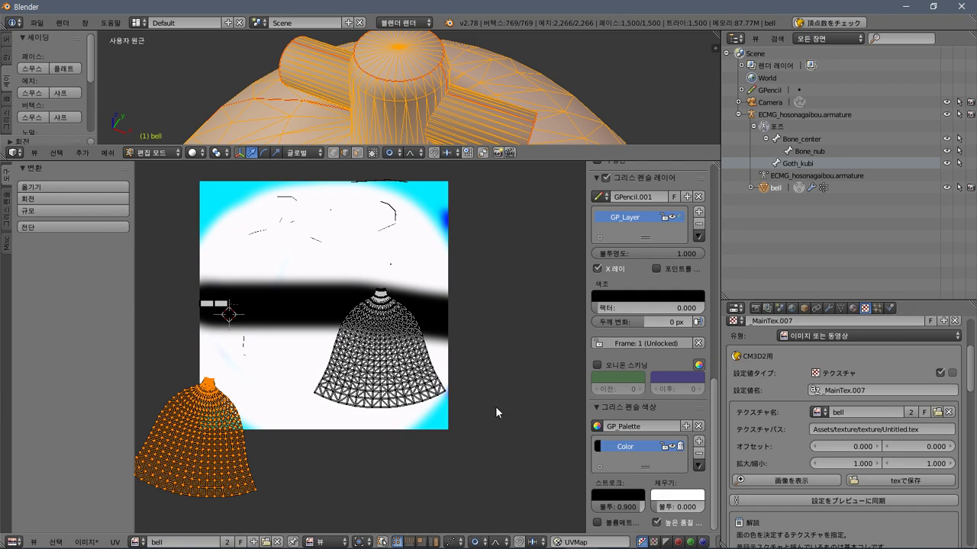
Move the selected bell-half island from the image's lower-left corner onto the other bell-half island.
scroll(250, 451, "up", 2)
scroll(248, 452, "down", 1)
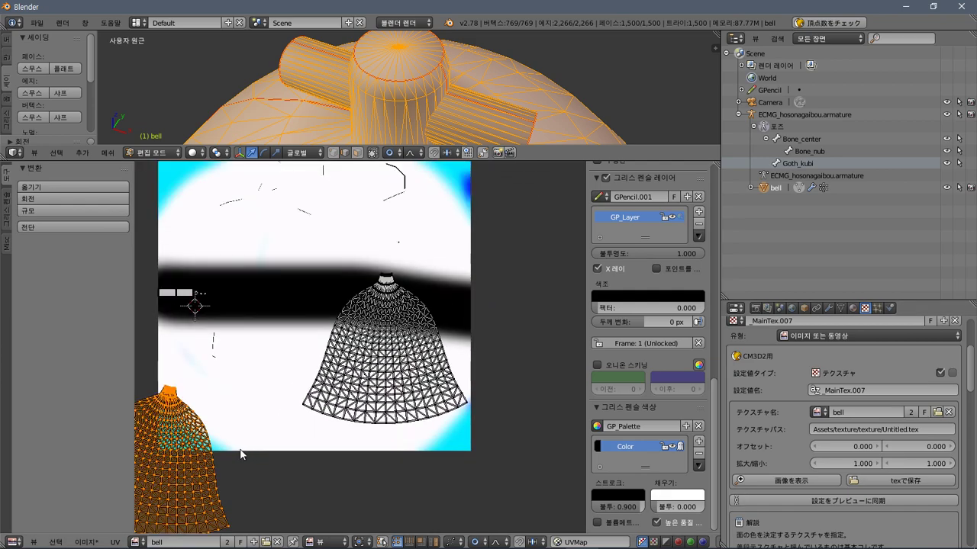
key("g")
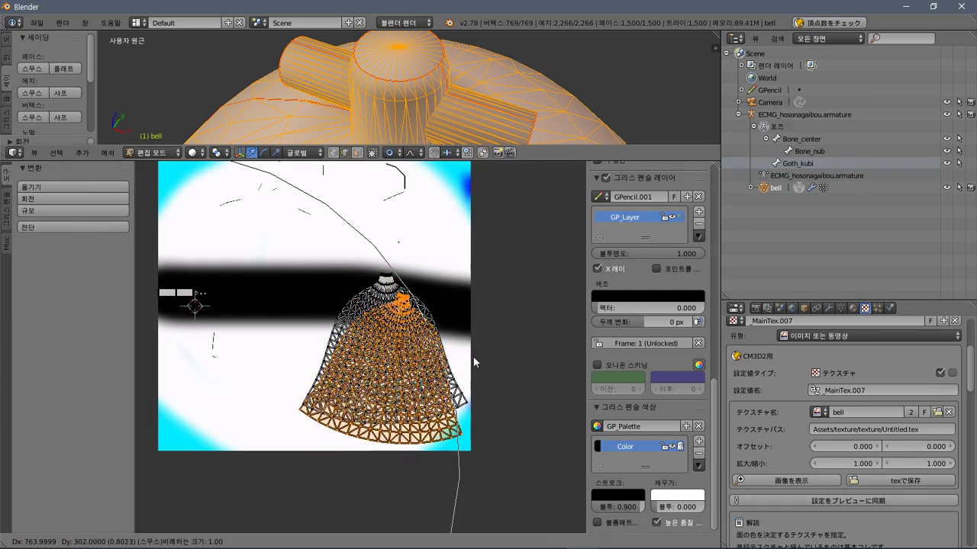
left_click(473, 356)
scroll(372, 284, "up", 1)
scroll(373, 284, "down", 1)
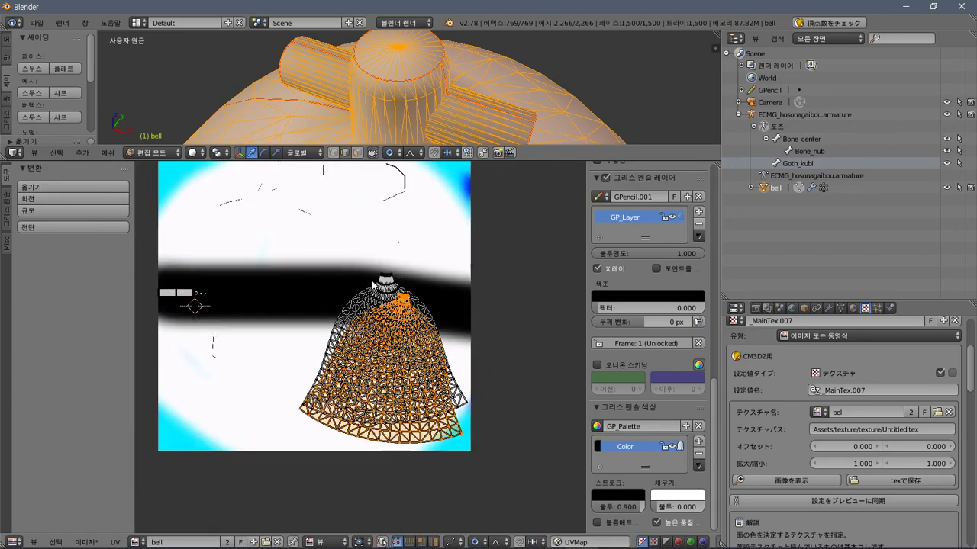
key("g")
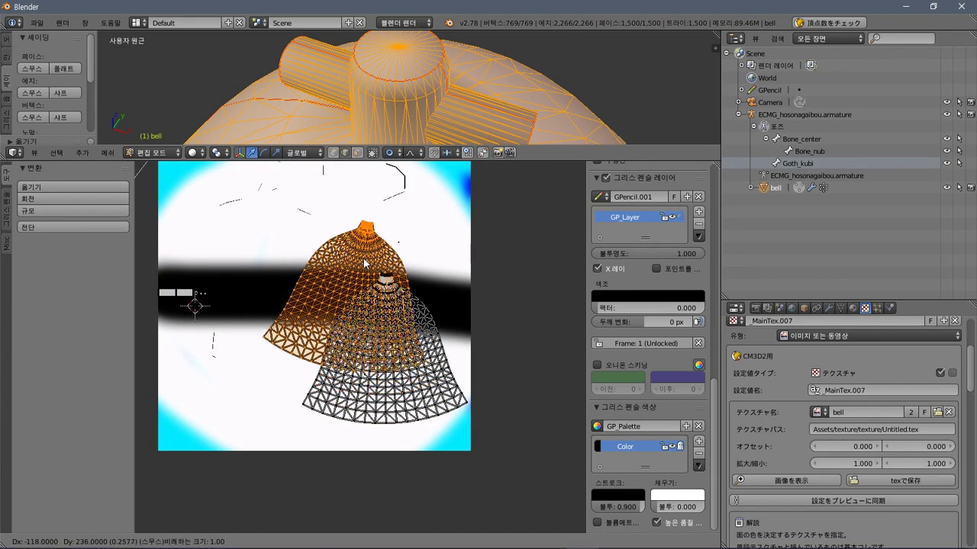
scroll(368, 283, "down", 2)
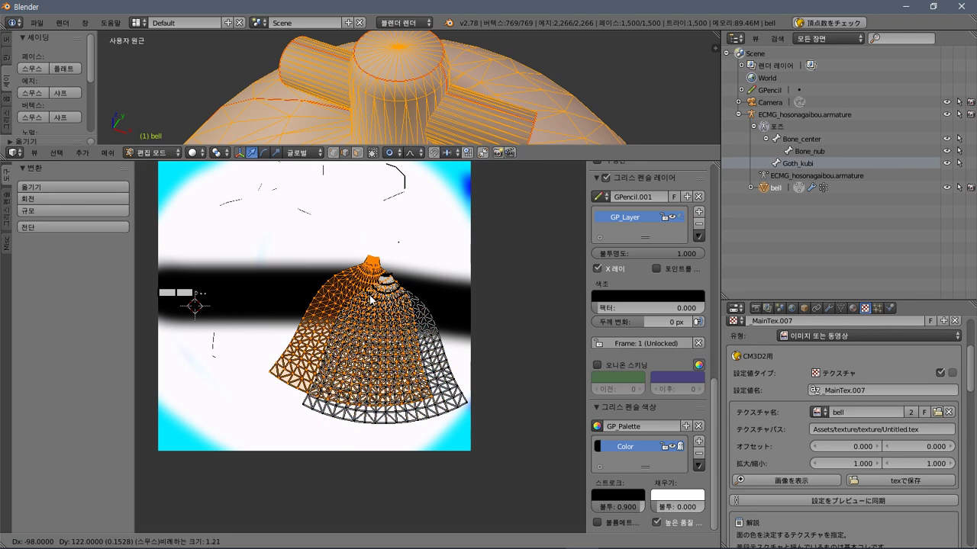
left_click(389, 328)
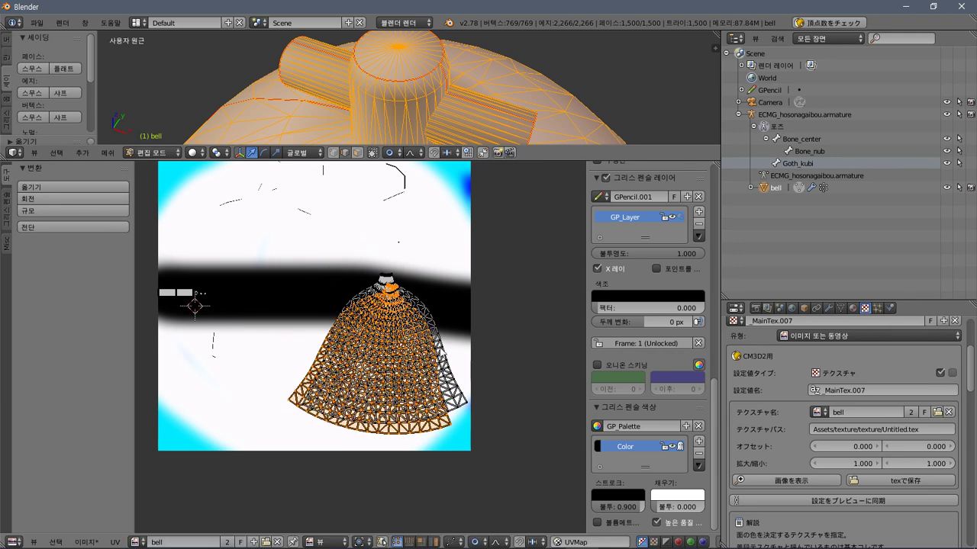
Select the upright bell-half island instead and rotate it about 6° clockwise to match the tilt of the island it overlaps.
key("a")
key("ctrl+z")
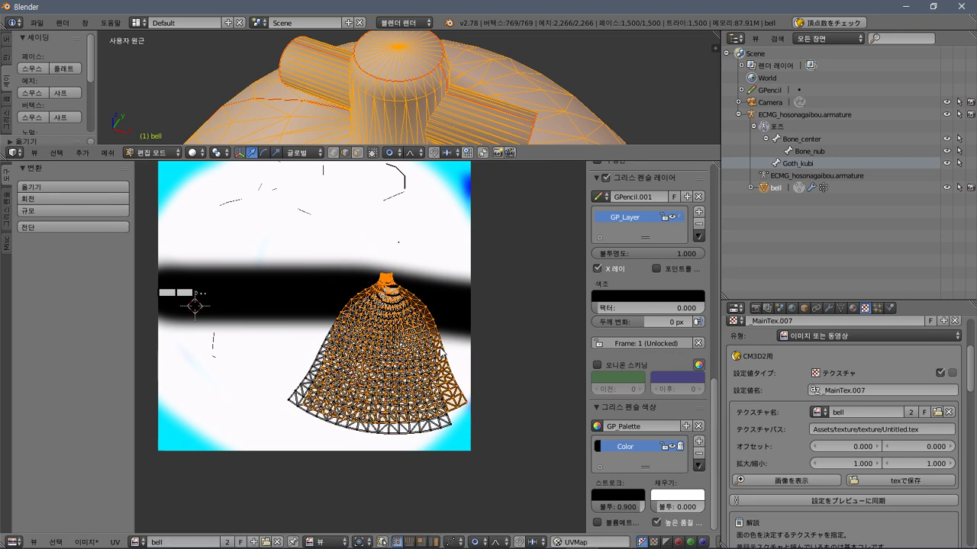
key("g")
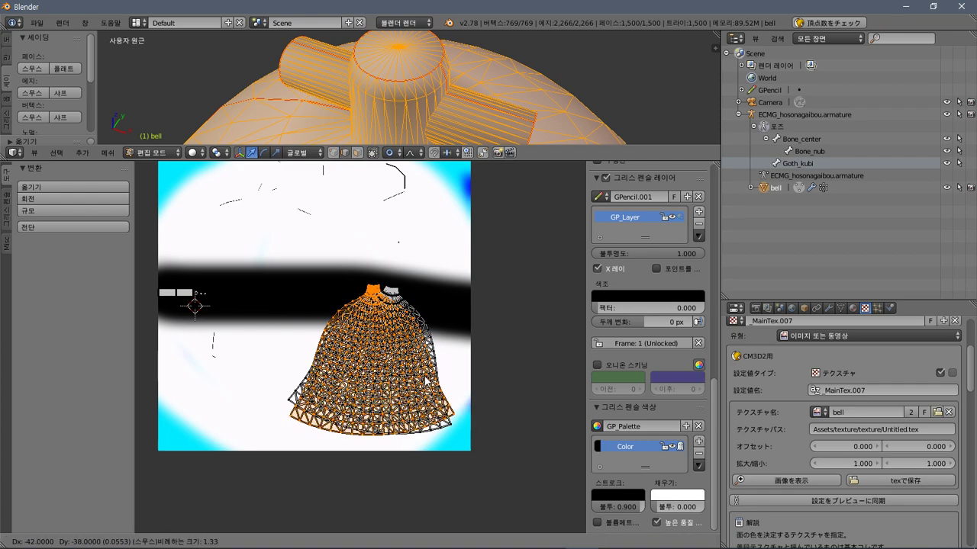
key("r")
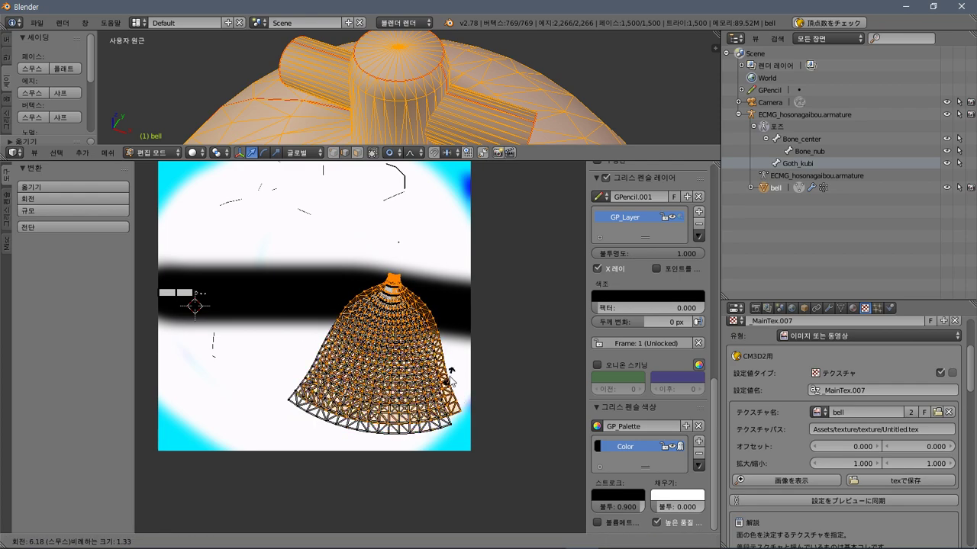
left_click(451, 383)
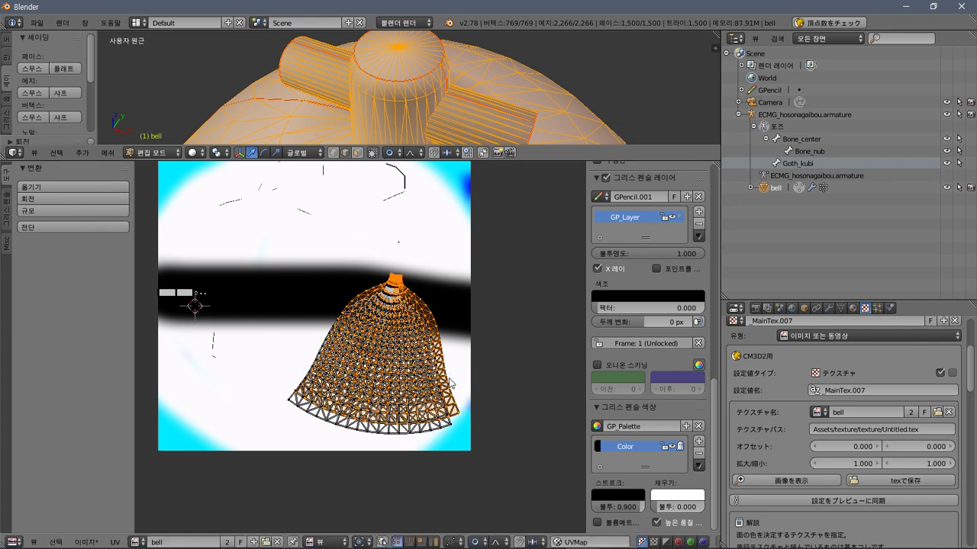
Move the selected bell-half island onto the other one, rotate it about 2.6° clockwise to fit, and select both islands.
key("g")
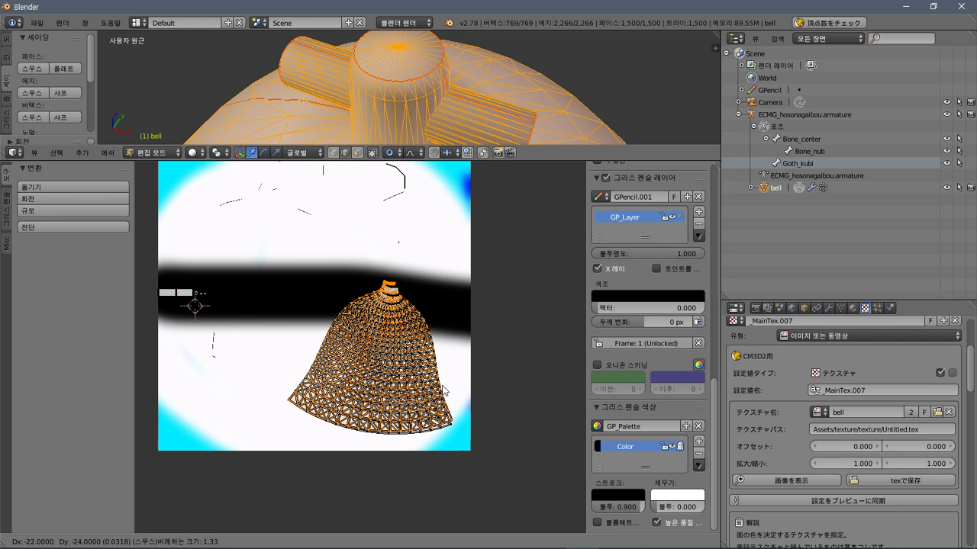
left_click(444, 390)
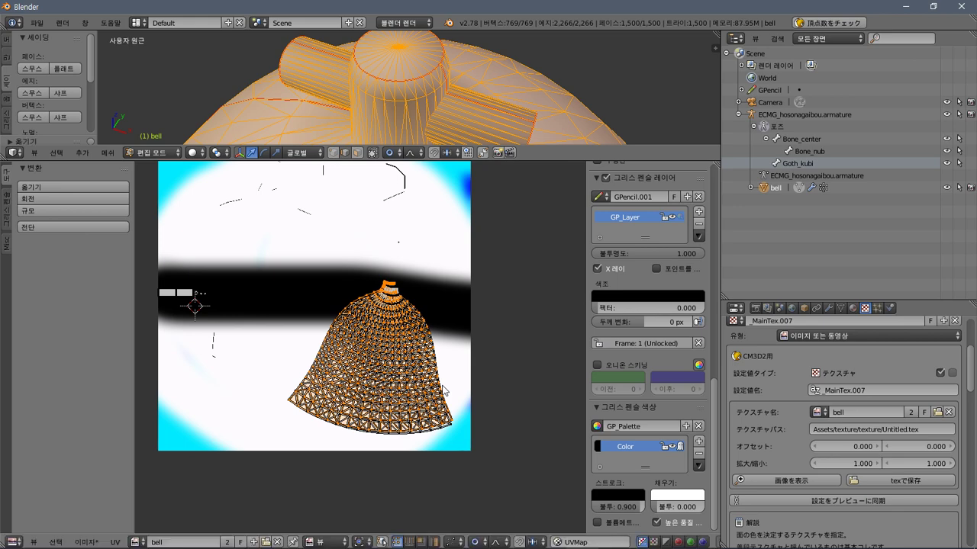
key("r")
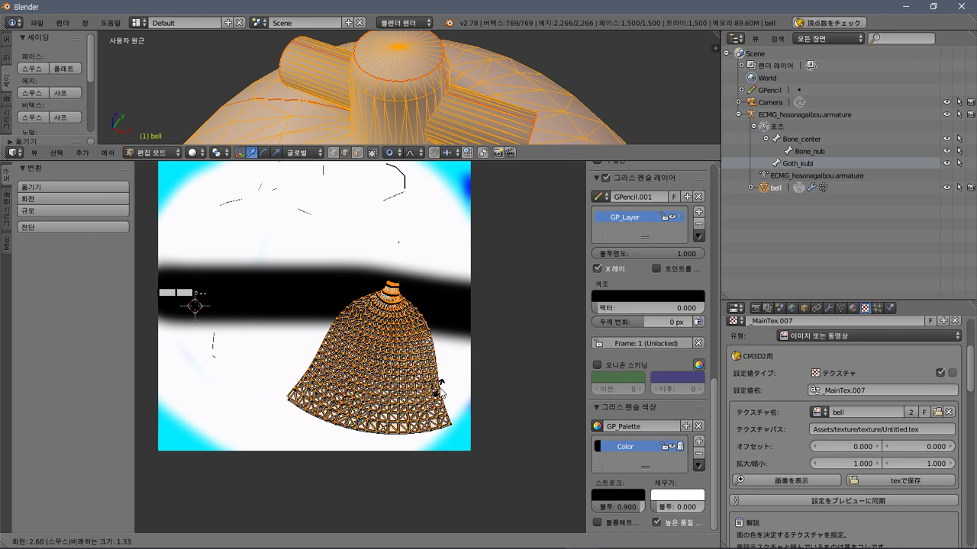
left_click(444, 390)
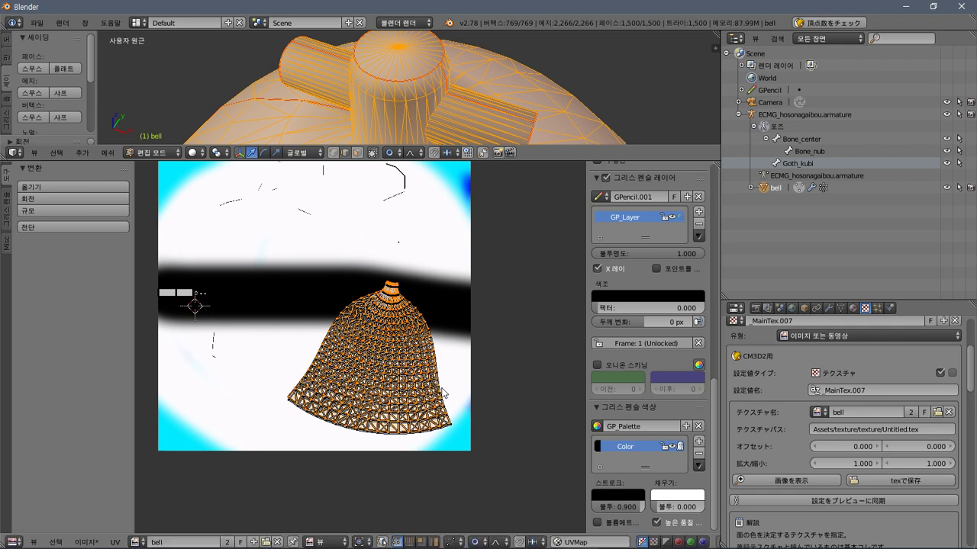
scroll(444, 390, "up", 3)
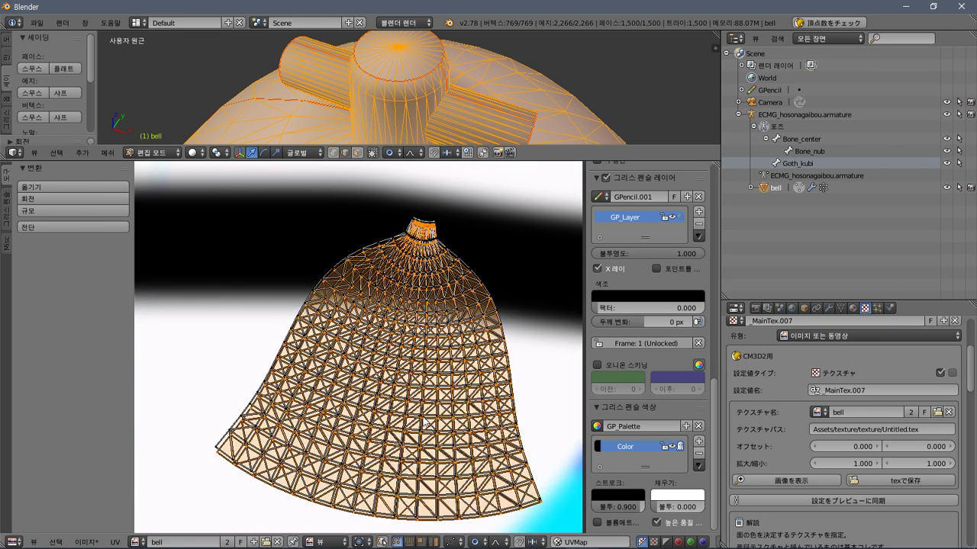
key("a")
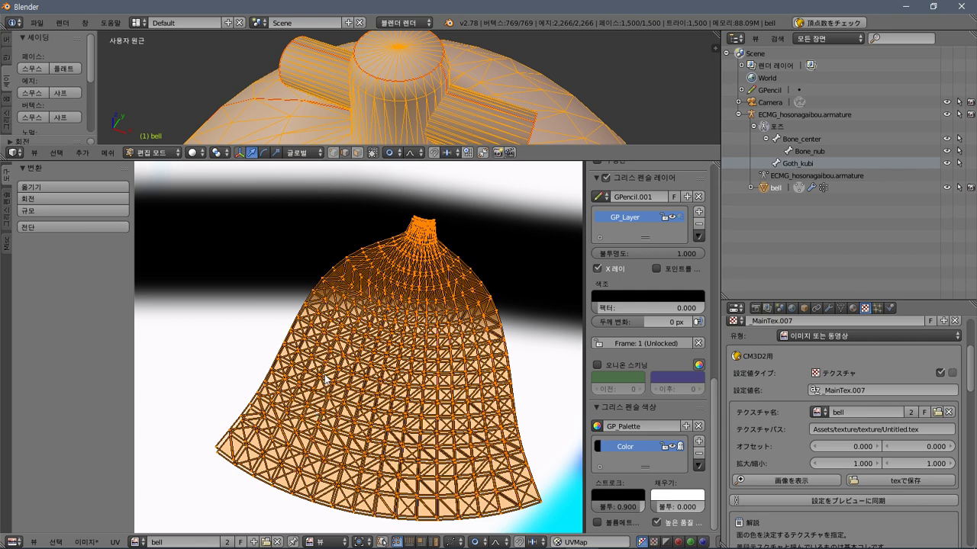
Switch to the browser, search the web for "블렌더 uv 겹치기" and look through the results for a guide on overlapping UVs.
key("alt+Tab")
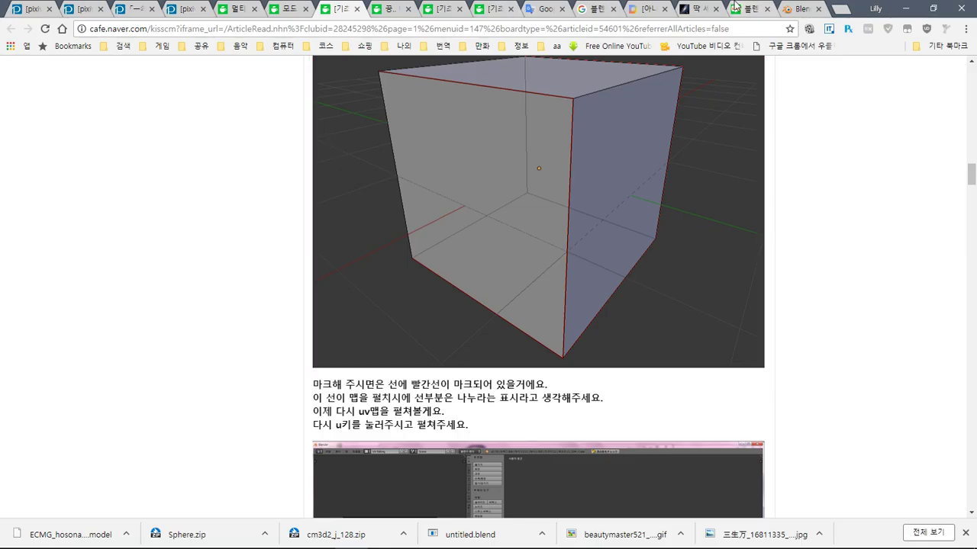
left_click(842, 8)
type("브렌더")
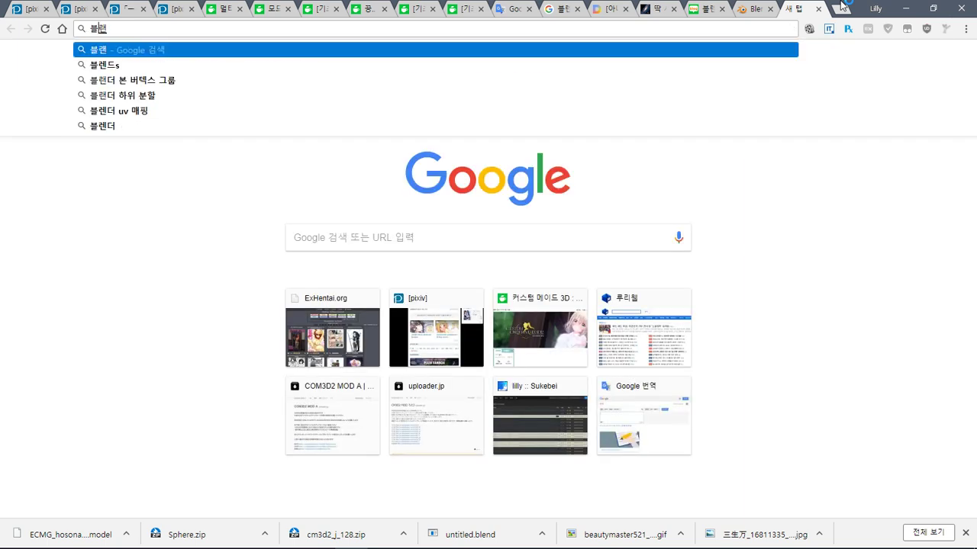
type(" ㅋㅍ")
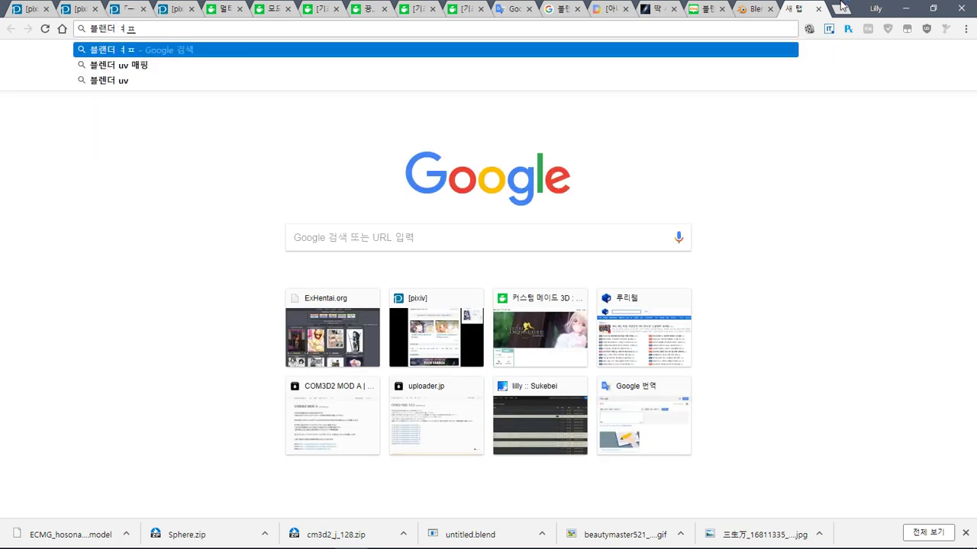
key("Down")
key("Down")
type("r")
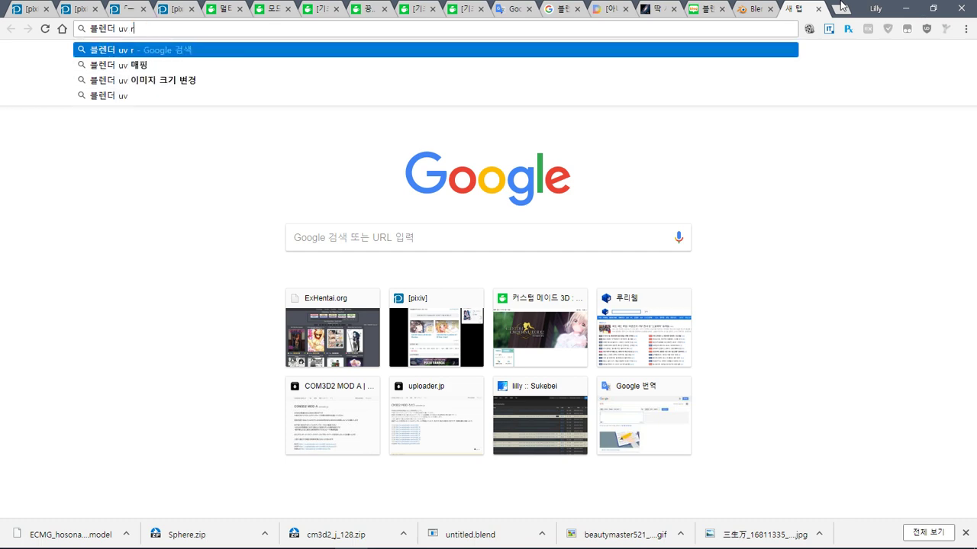
type("uqclrl")
key("Return")
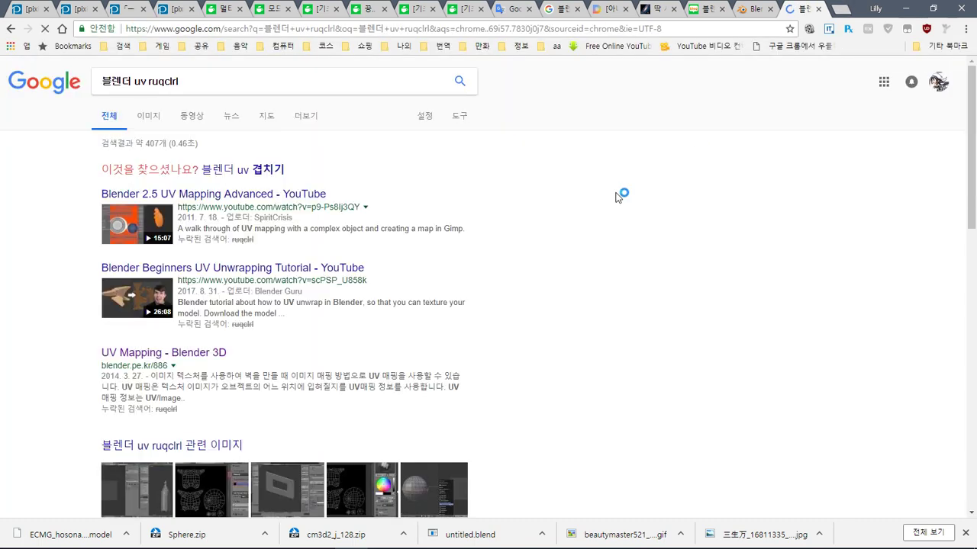
left_click(263, 168)
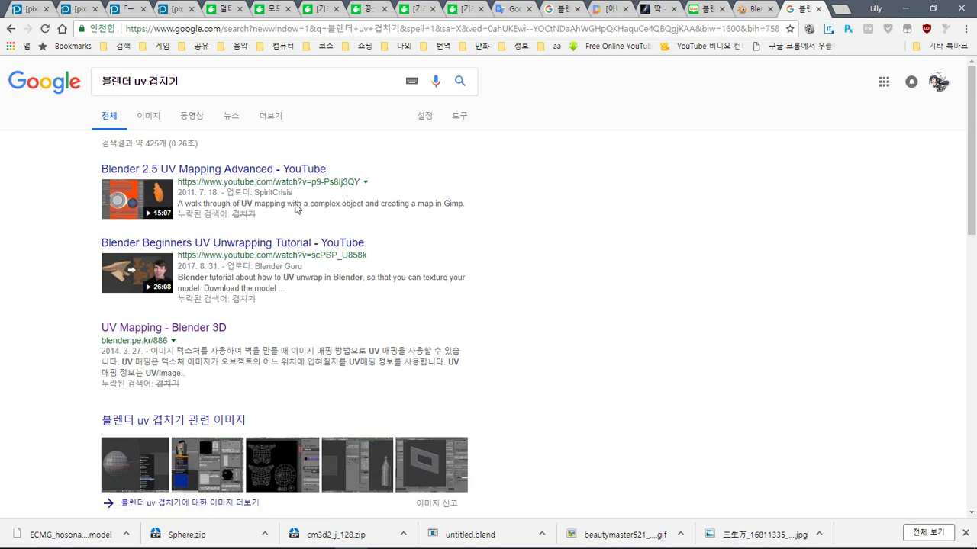
scroll(489, 397, "down", 6)
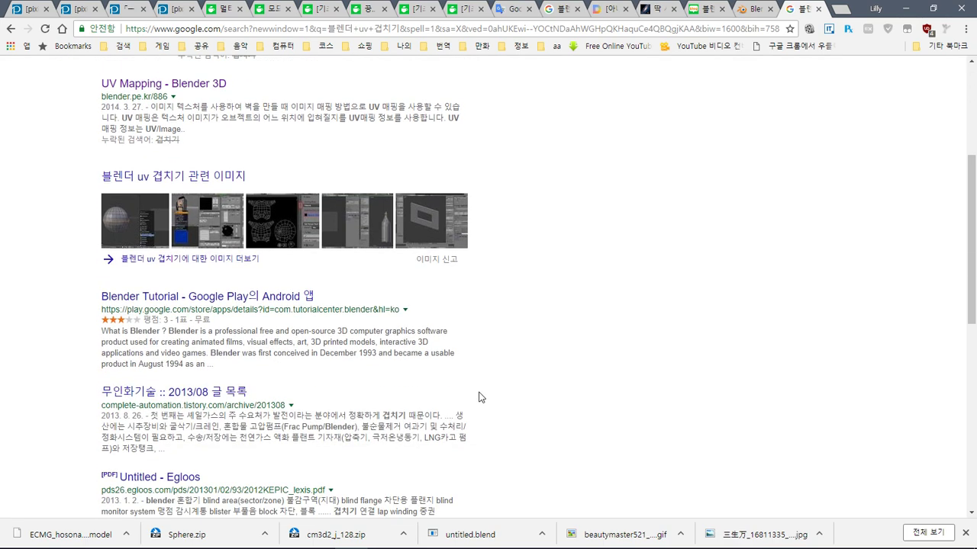
scroll(482, 397, "down", 4)
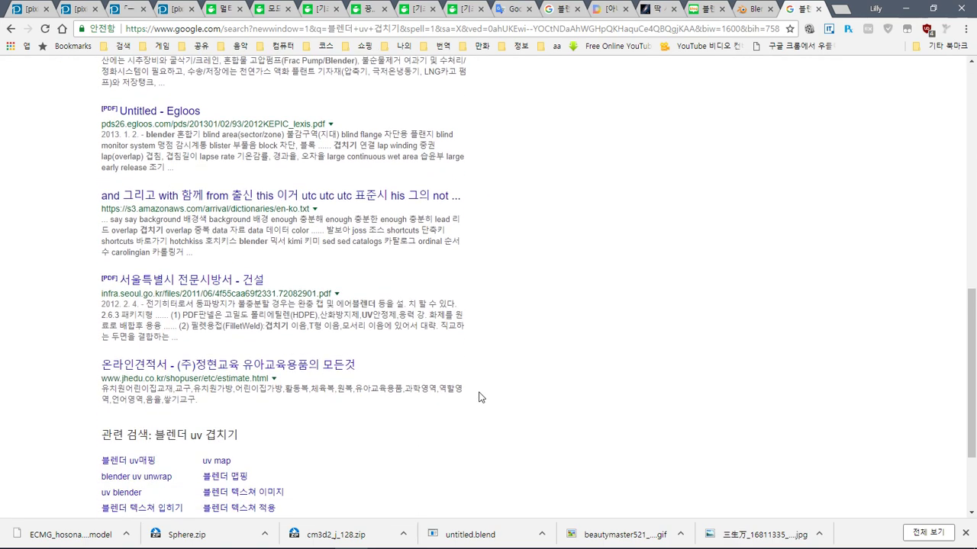
Skim the blender.pe.kr article "UV 펼치기" through to its end for guidance on arranging UV islands.
left_click(753, 8)
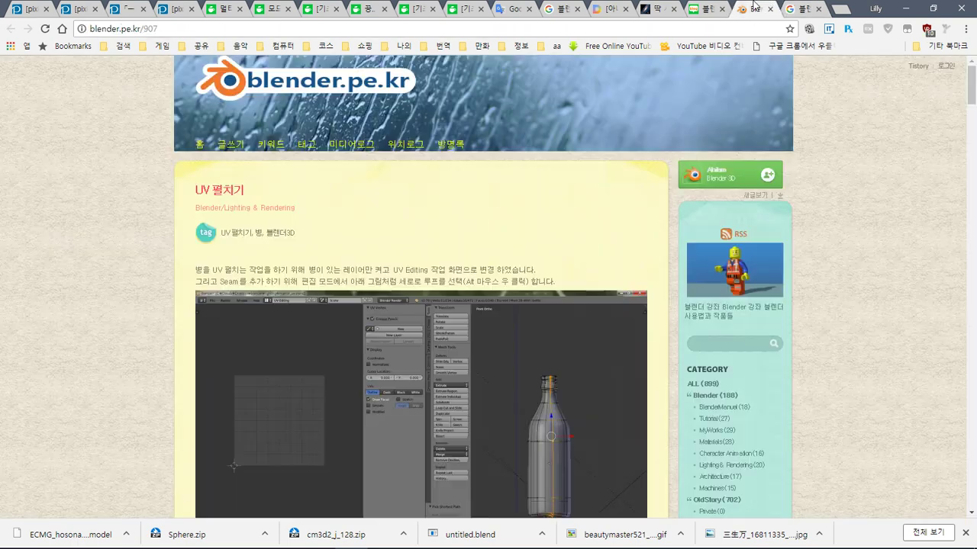
left_click_drag(971, 88, 973, 218)
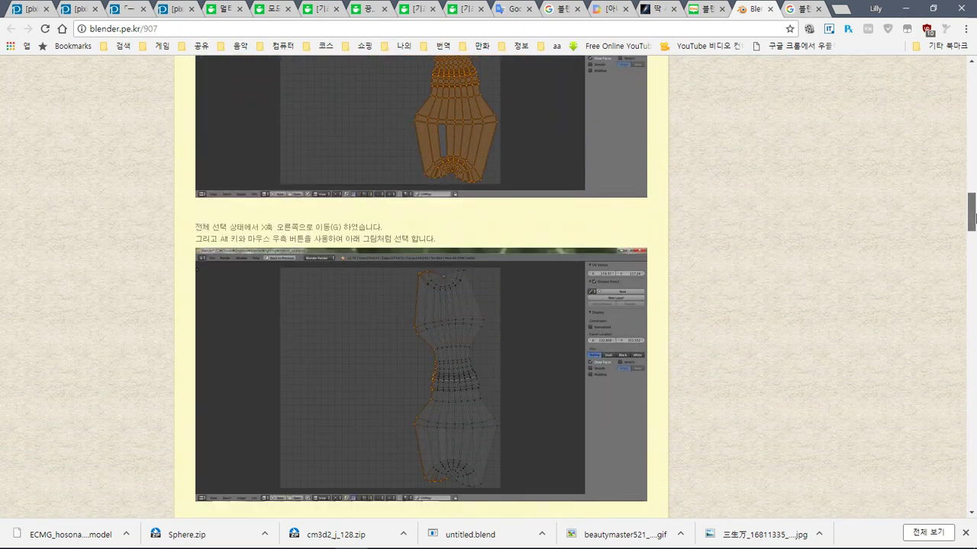
left_click_drag(975, 219, 974, 467)
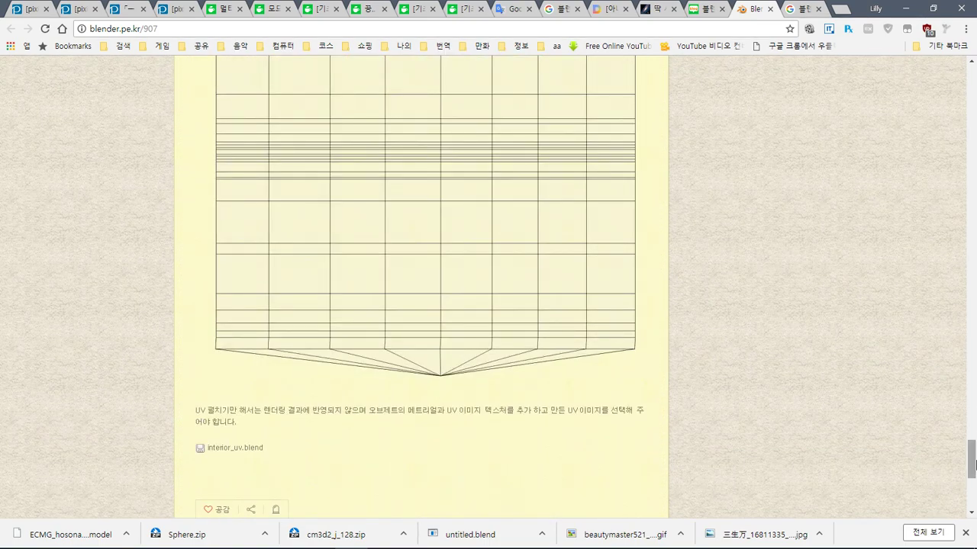
Return to Blender, reselect only one bell-half island and nudge it by -2 in X and 5 in Y onto the other.
key("alt+Tab")
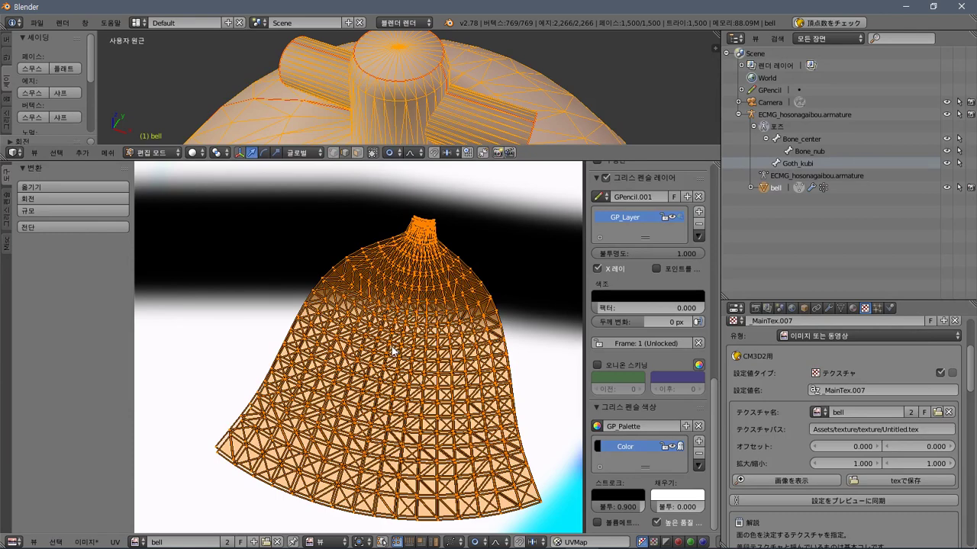
key("a")
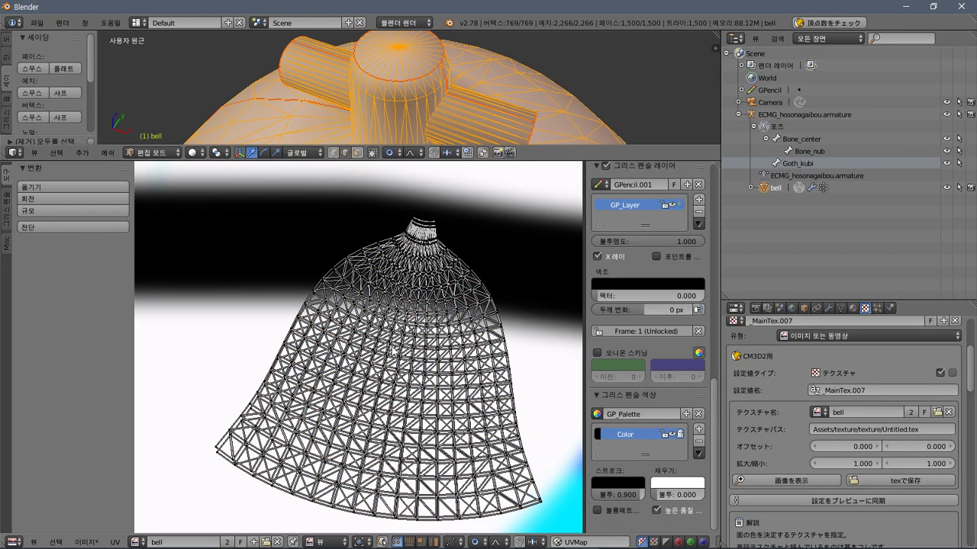
key("a")
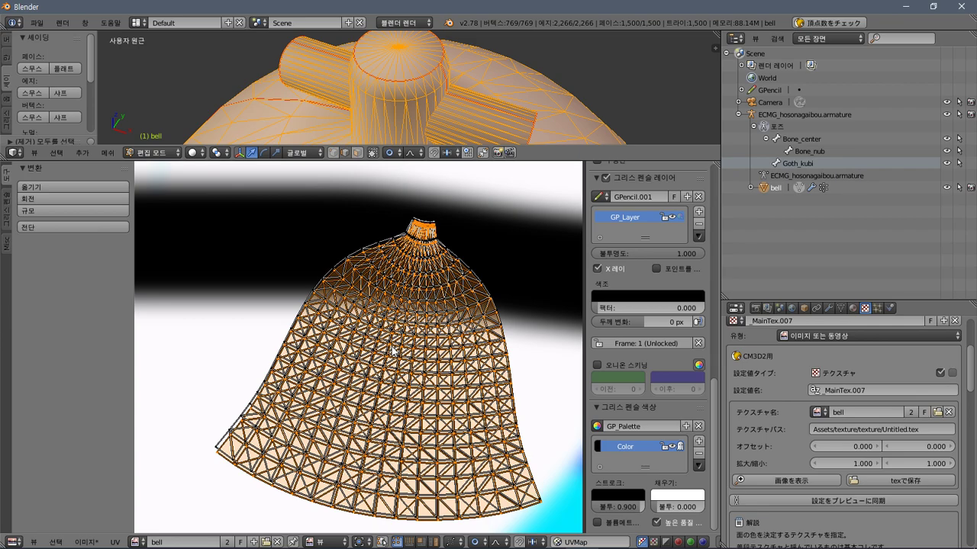
key("g")
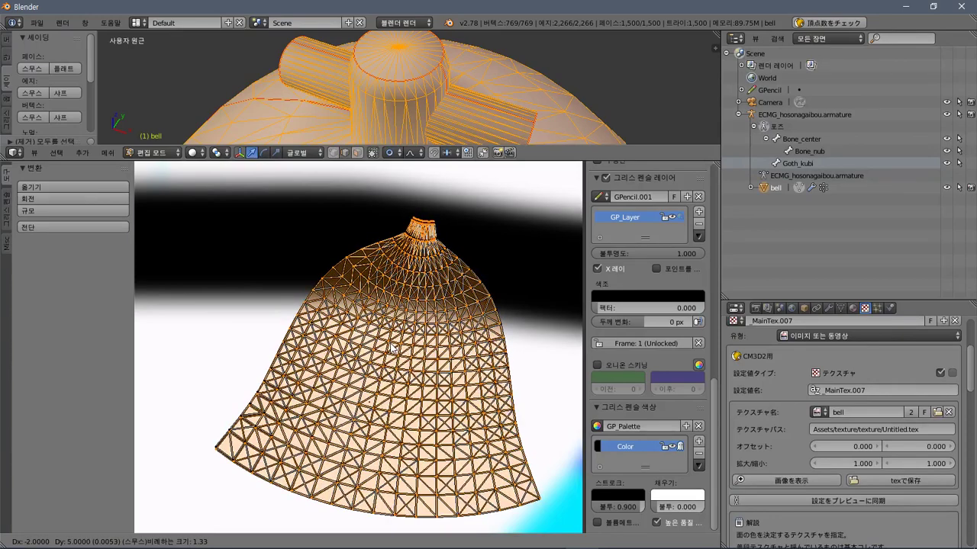
left_click(391, 347)
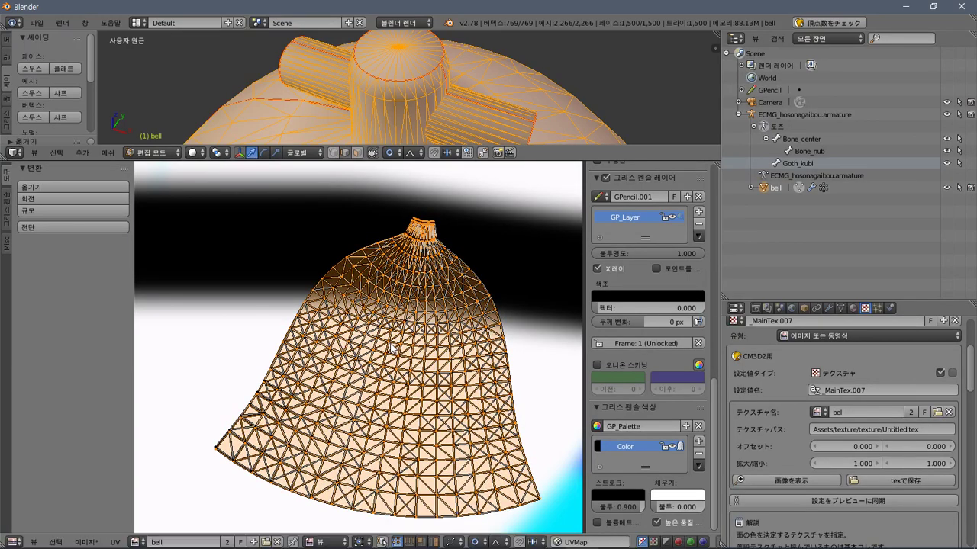
Select the left one of the two small hatched circle islands and move it so it largely overlaps its neighbour.
key("shift+F10")
scroll(323, 283, "up", 4)
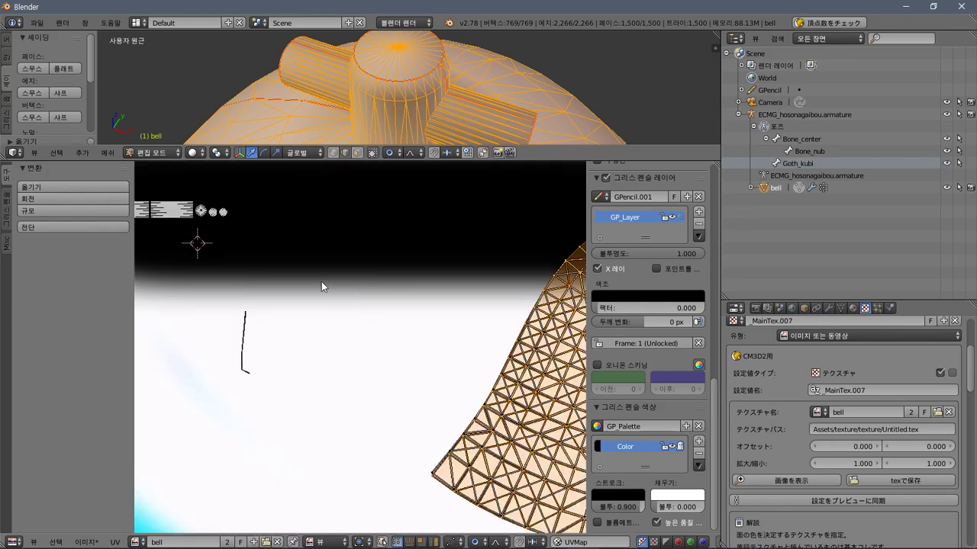
scroll(328, 305, "up", 7)
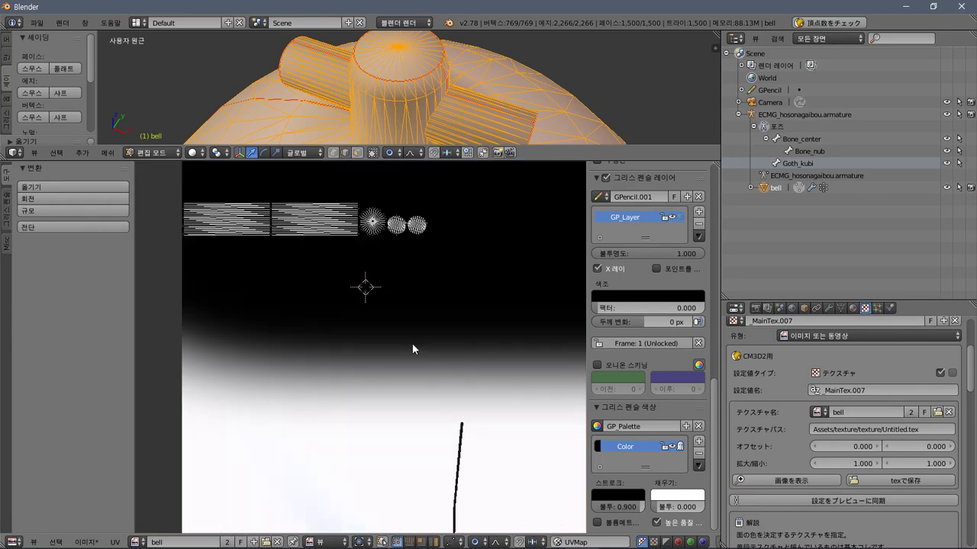
scroll(327, 310, "down", 6)
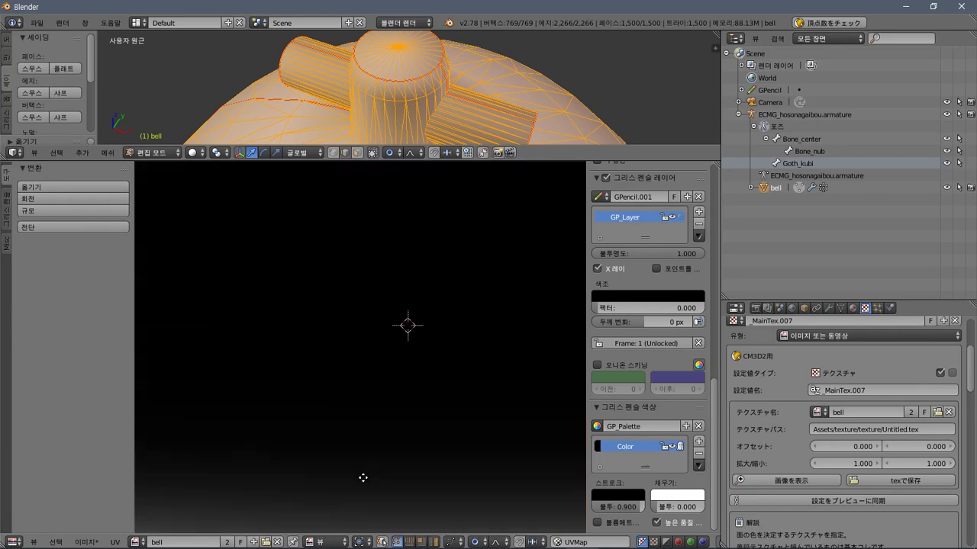
middle_click_drag(443, 314, 418, 425)
scroll(427, 404, "down", 1)
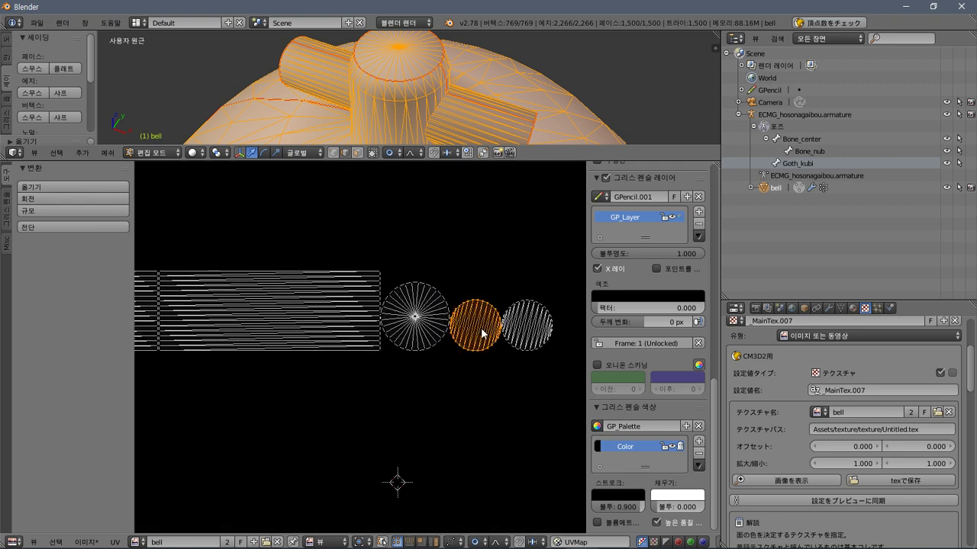
key("g")
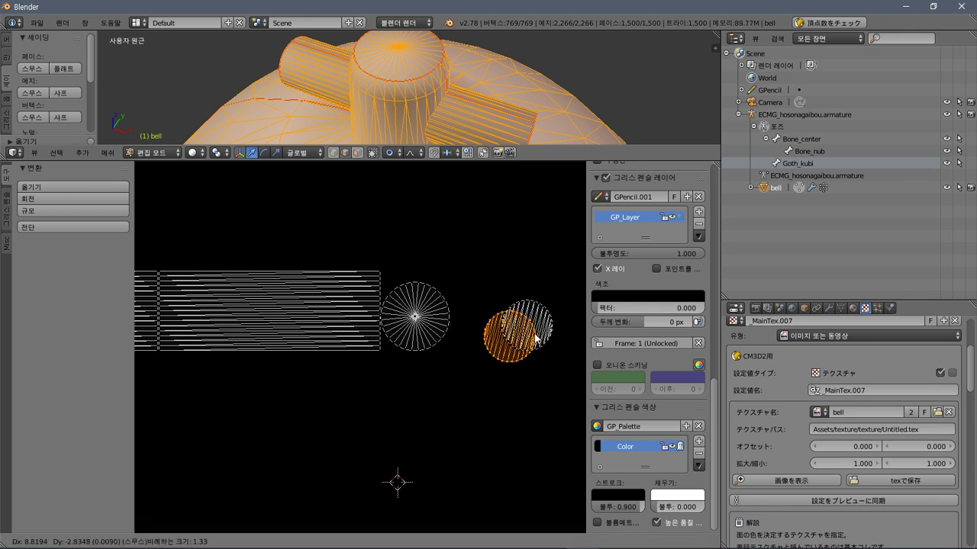
left_click(546, 335)
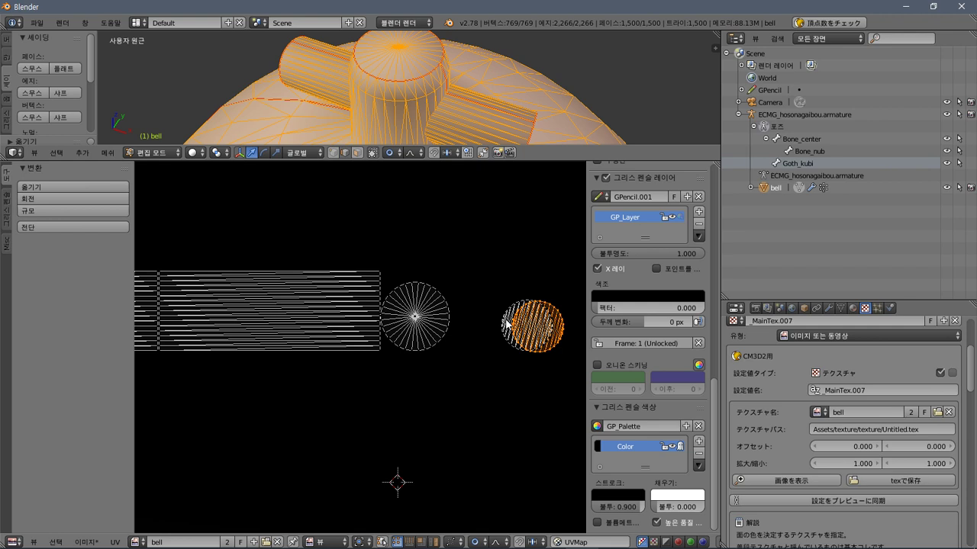
Select both overlapping circle islands, try the Shear transform on them and check the image commands for an alignment option.
right_click(506, 323, "shift")
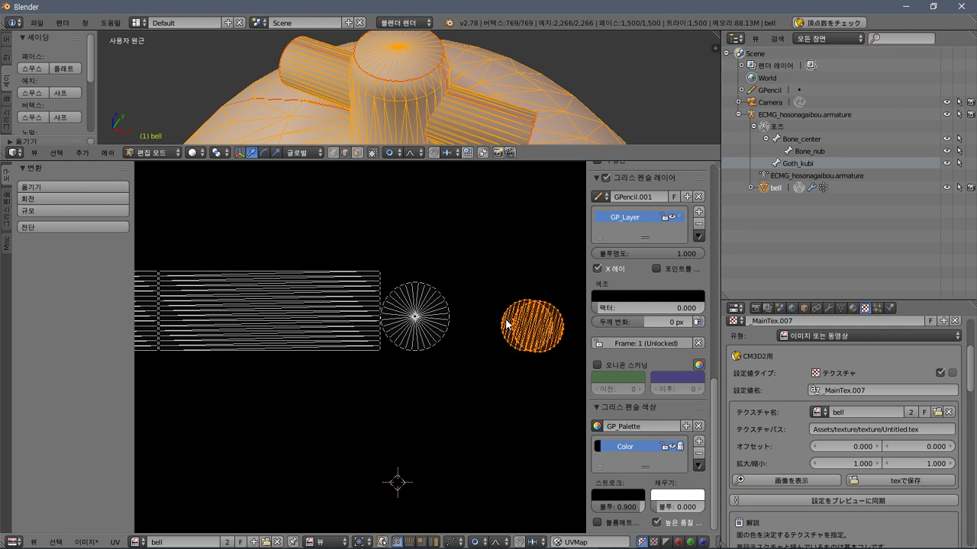
left_click(49, 227)
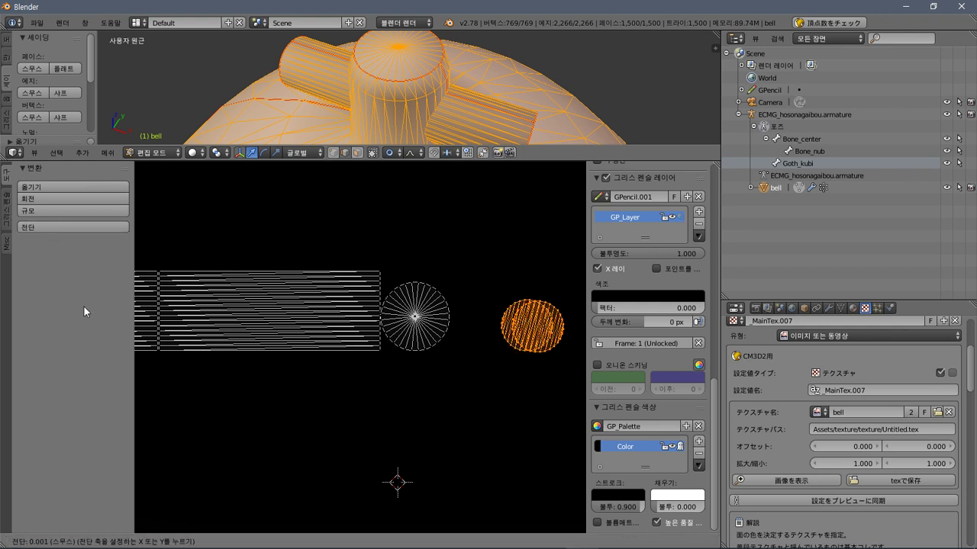
left_click(451, 367)
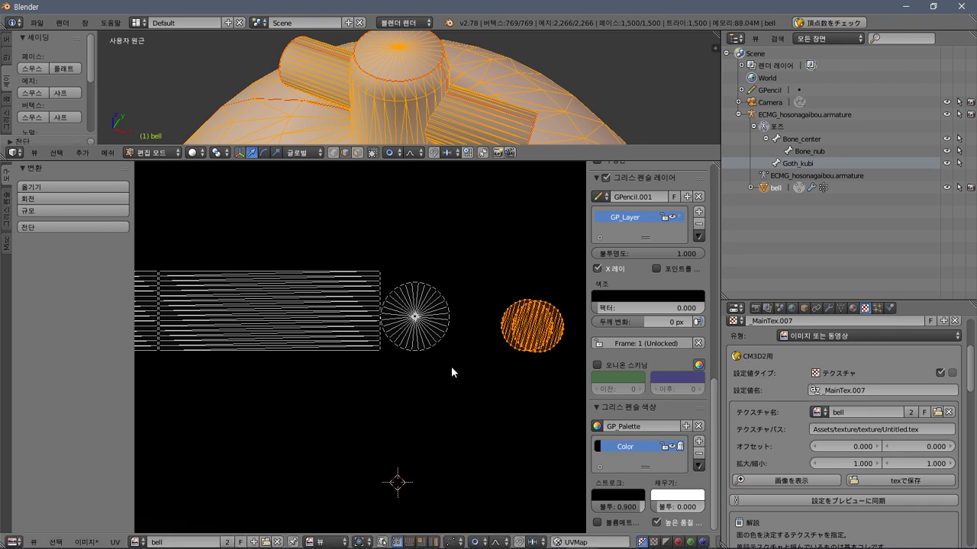
left_click(451, 368)
left_click(88, 542)
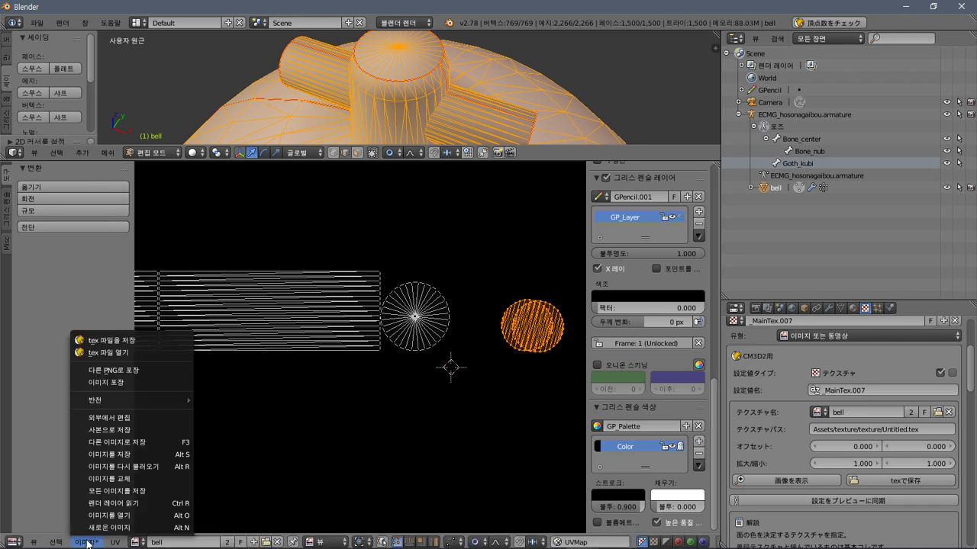
mouse_move(53, 542)
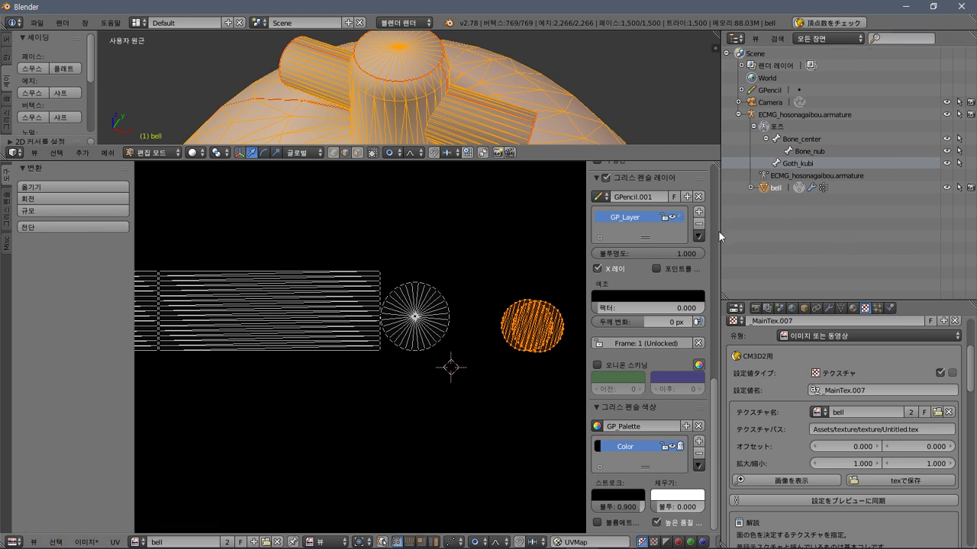
scroll(709, 415, "up", 1)
Reselect both overlapping circle islands, try UV Squares' To Square Grid on them and undo the conversion.
right_click(546, 330)
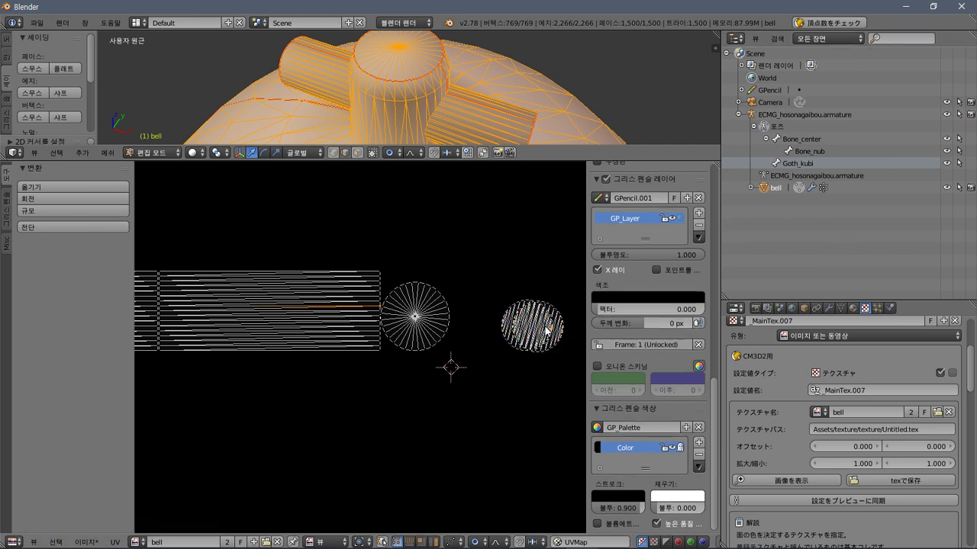
right_click(546, 331, "alt")
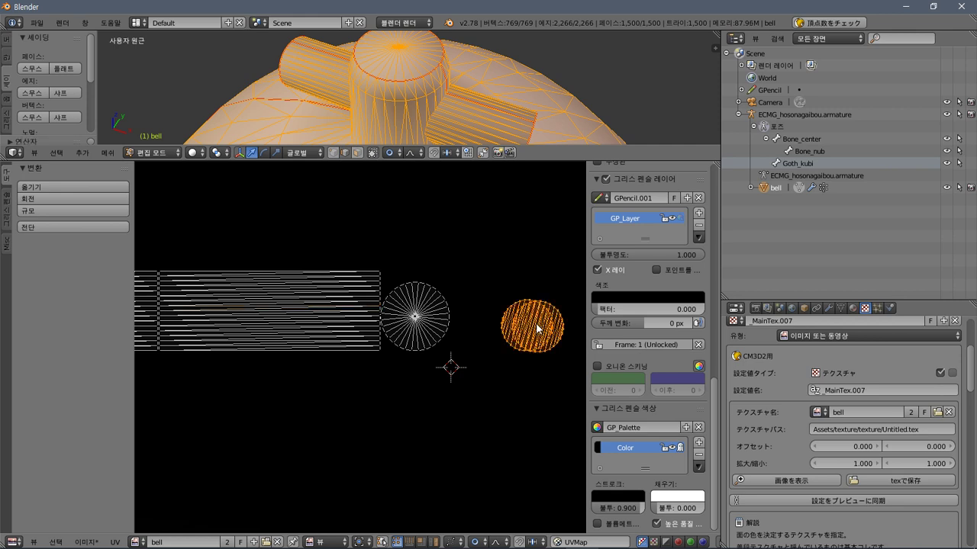
left_click(5, 217)
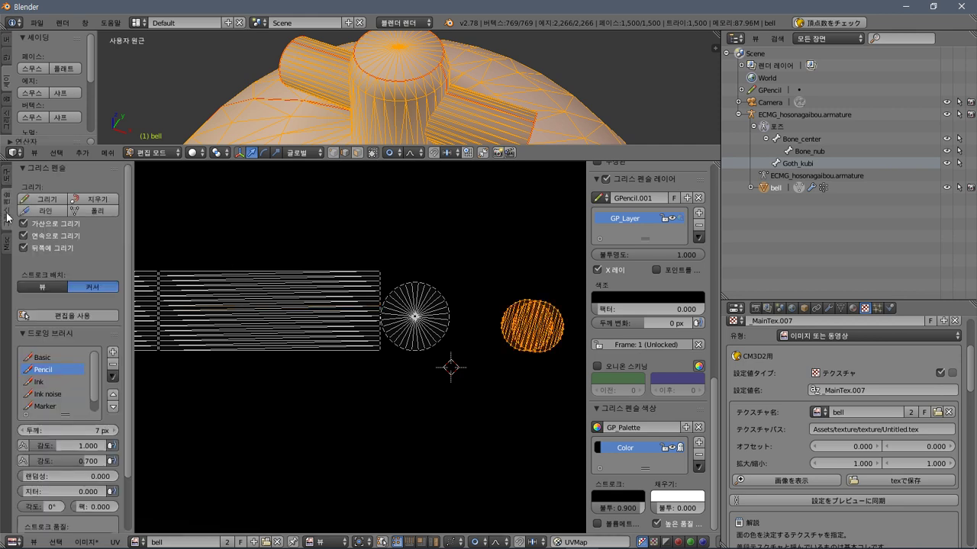
left_click(6, 242)
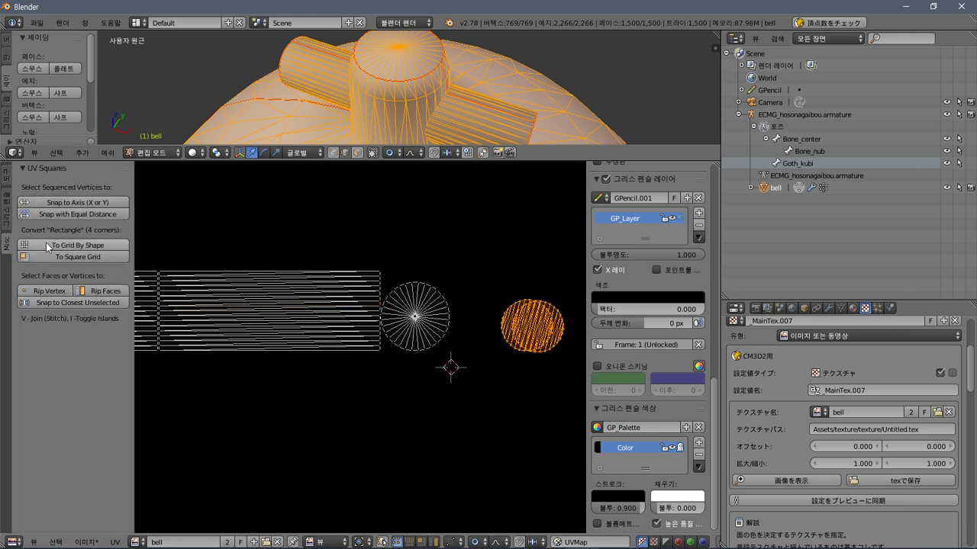
left_click(69, 256)
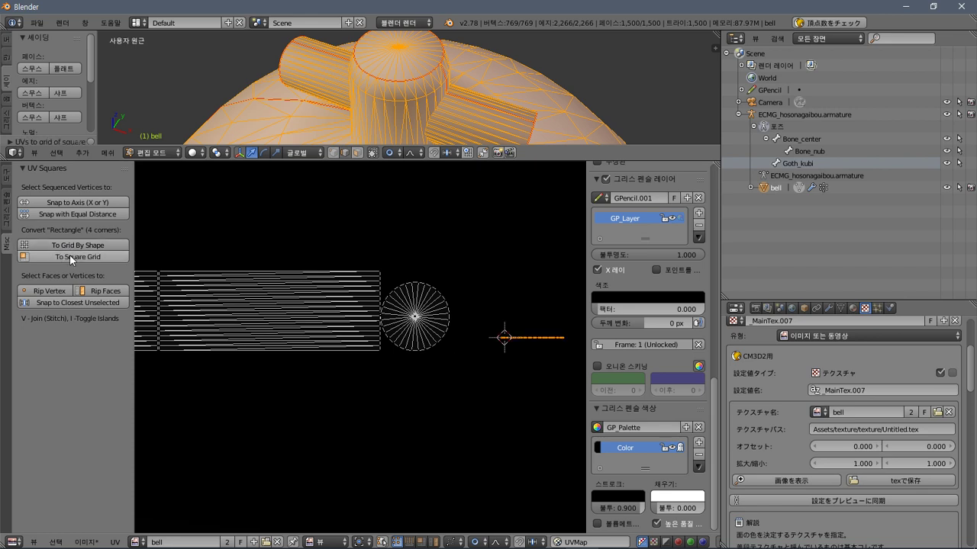
key("ctrl+z")
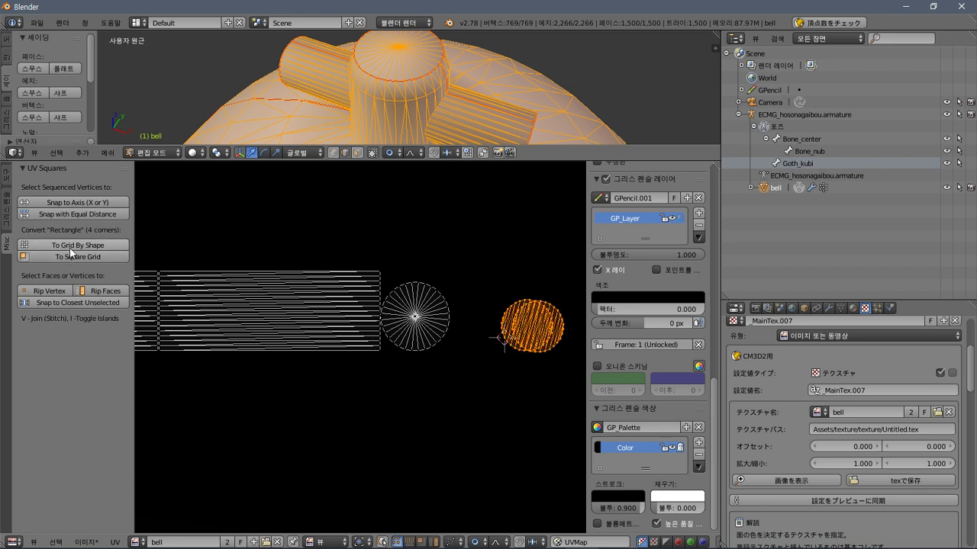
Try face selection on the overlapping circle islands, return to vertex selection and set the UV snap element to grid increments.
scroll(525, 359, "down", 1)
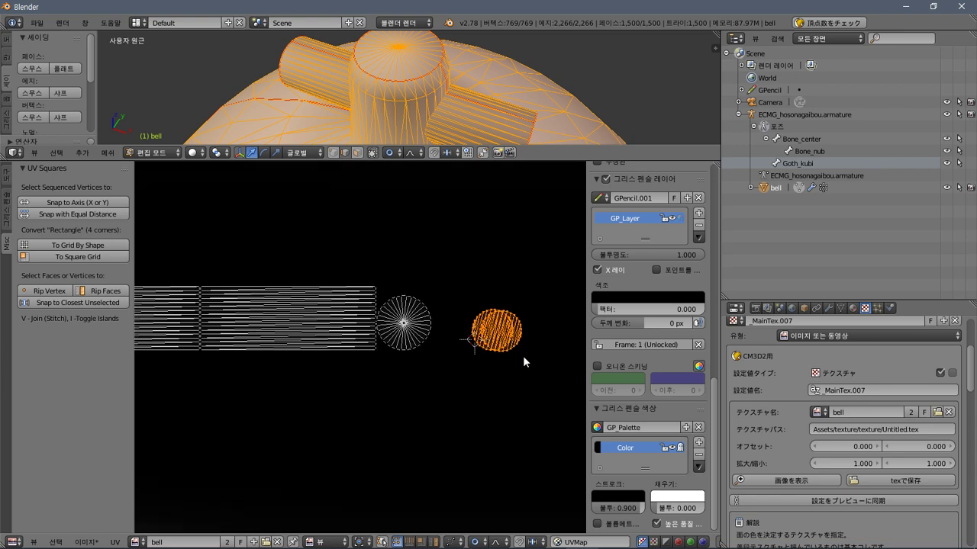
left_click(422, 542)
scroll(479, 362, "up", 4)
middle_click_drag(480, 362, 340, 341)
scroll(487, 318, "up", 2)
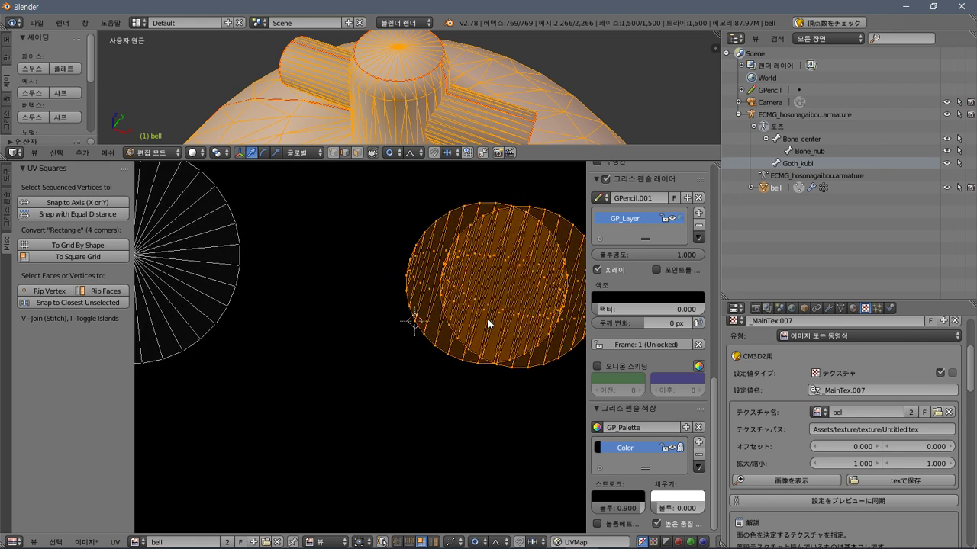
left_click(402, 541)
left_click(538, 542)
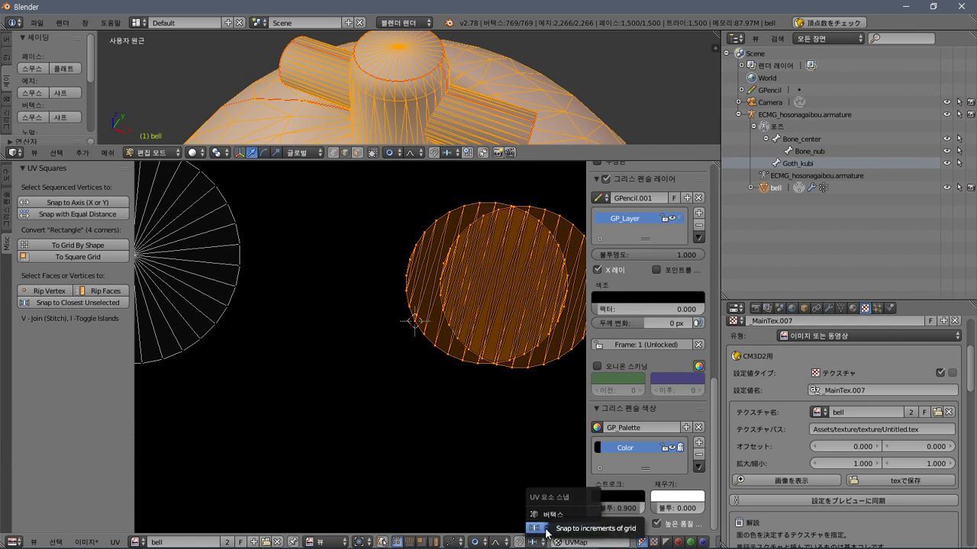
left_click(548, 529)
Shift both overlapping circle islands together along X to a UV vertex X coordinate of 150.79.
scroll(673, 237, "up", 2)
scroll(674, 238, "up", 3)
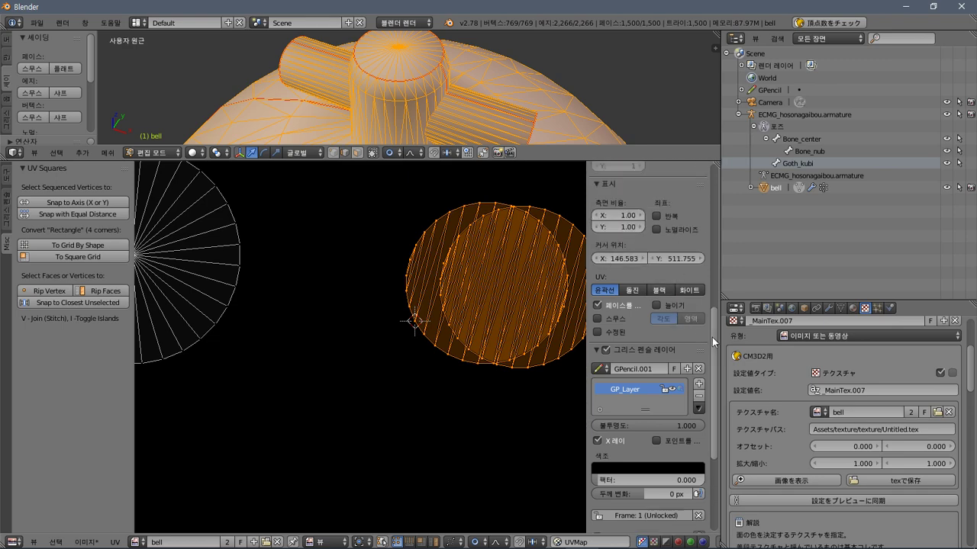
left_click_drag(712, 337, 710, 183)
left_click(628, 187)
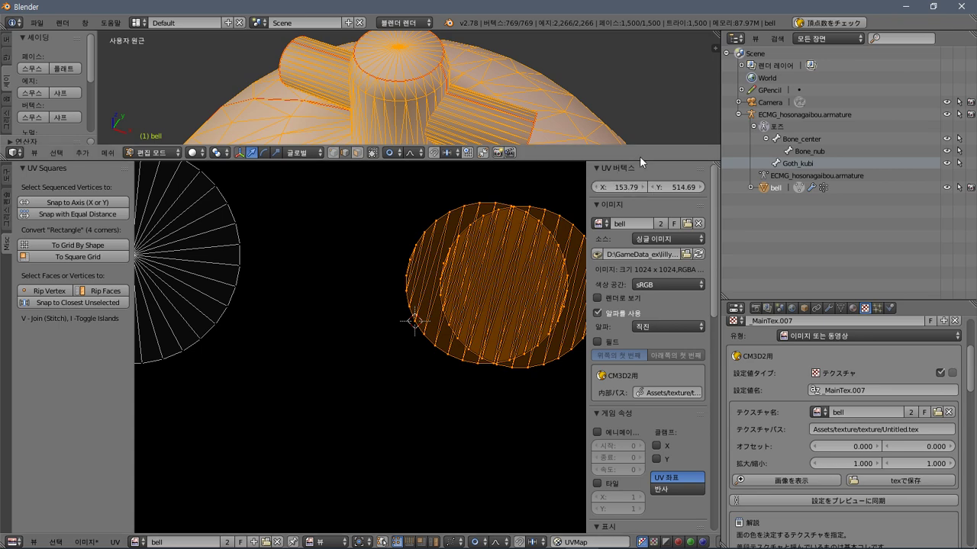
type("144.79")
key("Return")
left_click_drag(628, 188, 645, 187)
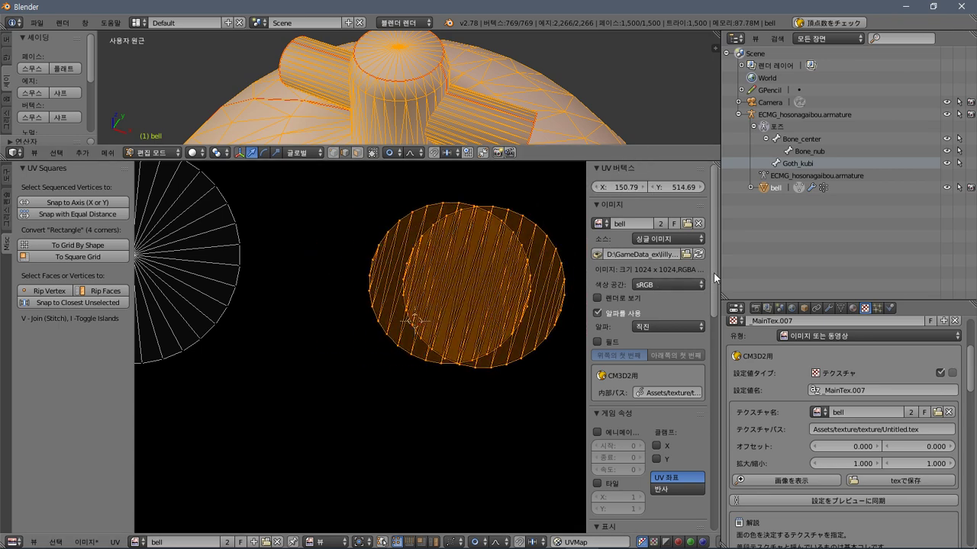
scroll(717, 295, "down", 4)
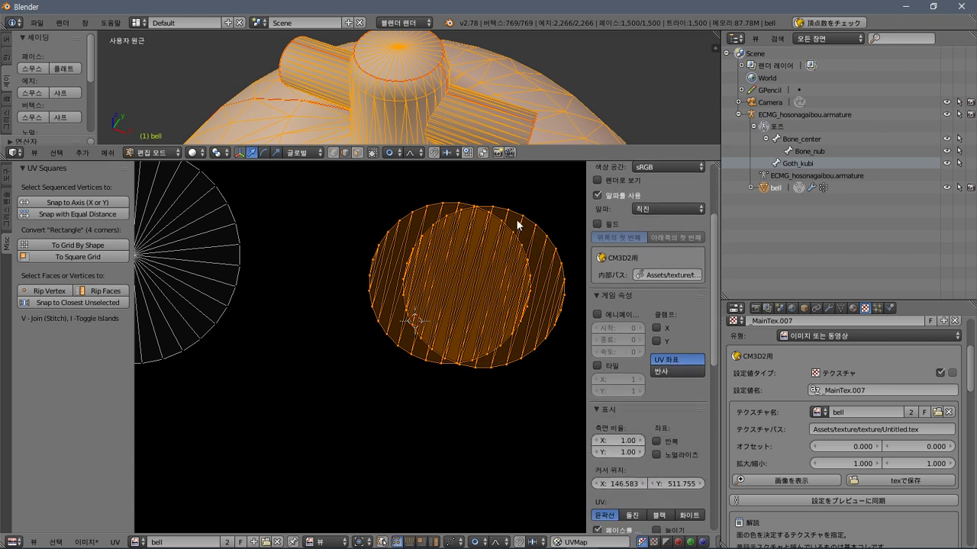
Select only the right circle island and move it about -2.7 in X and 0.3 in Y onto the other circle.
key("a")
key("l")
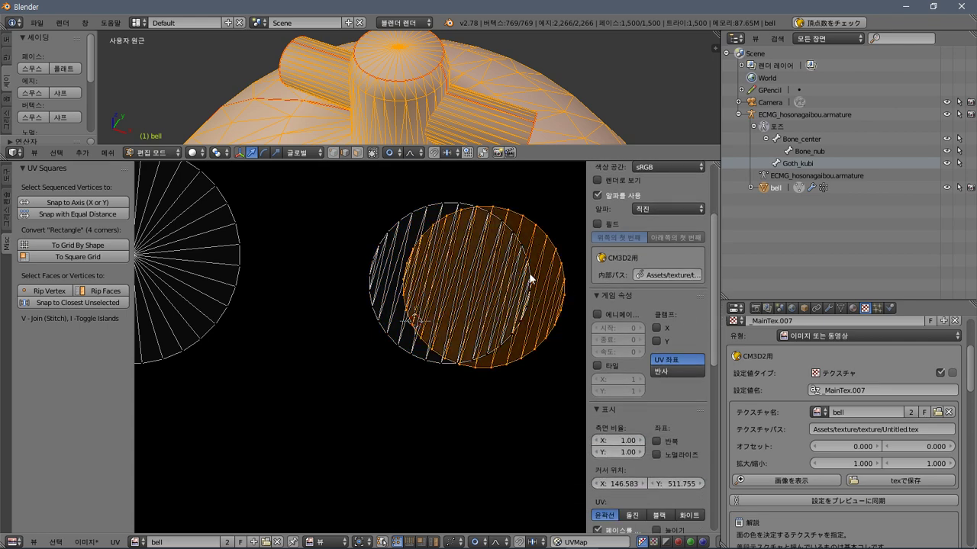
key("g")
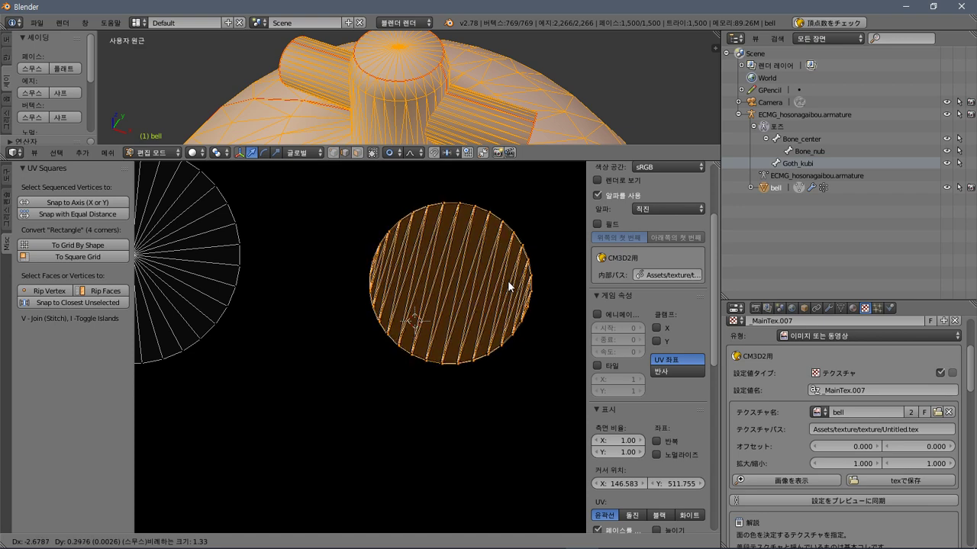
left_click(507, 281)
Select only the whole right one of the two adjoining hatched strip islands.
scroll(304, 309, "down", 5)
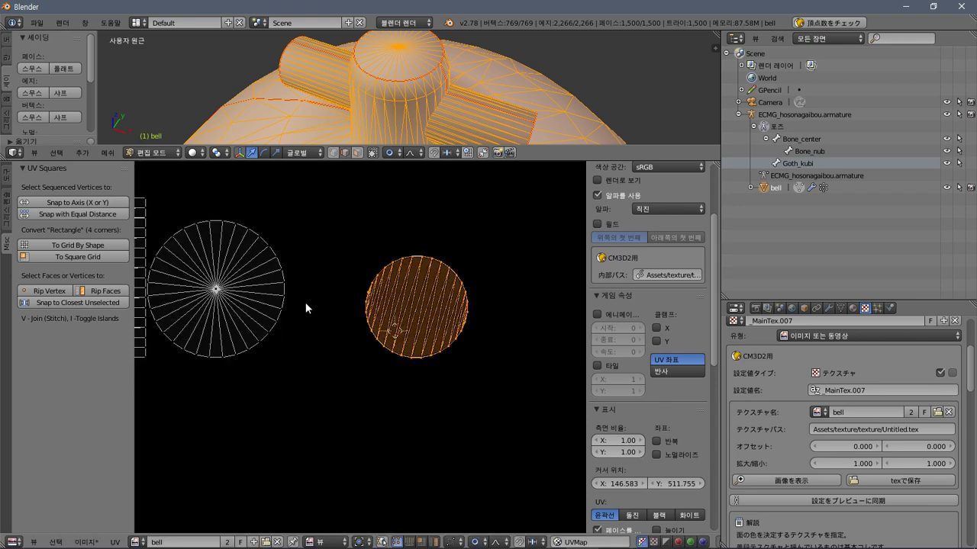
middle_click_drag(305, 302, 553, 291)
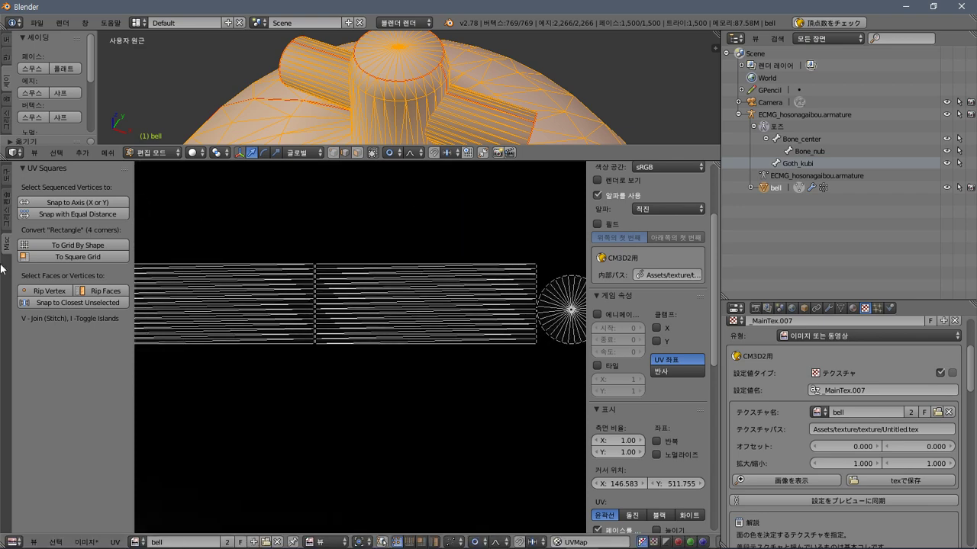
middle_click_drag(412, 370, 452, 378)
scroll(453, 379, "up", 2)
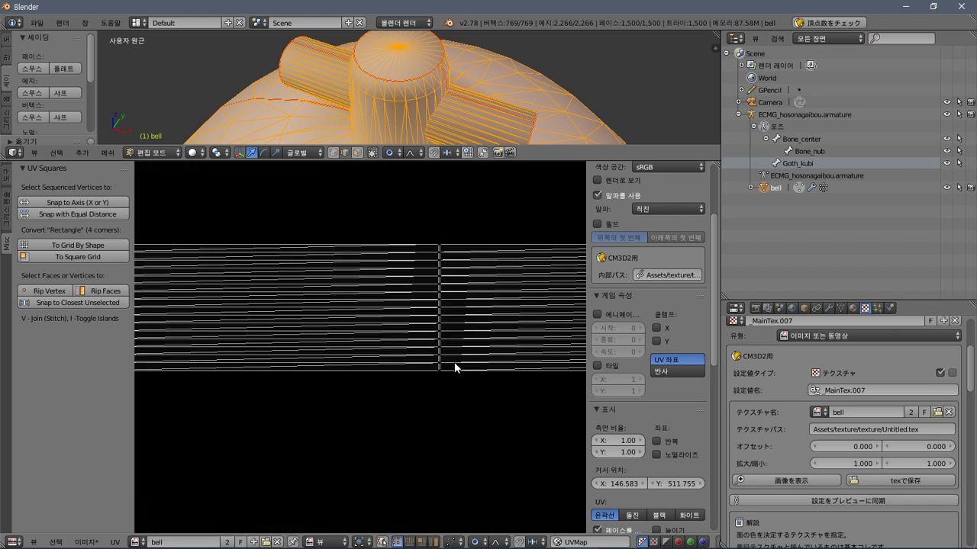
scroll(454, 372, "down", 1)
right_click(460, 271)
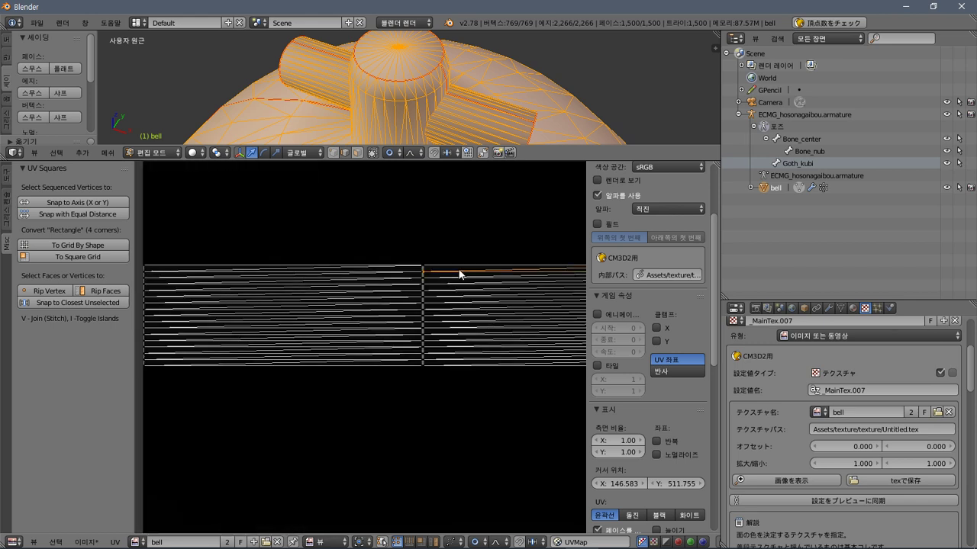
key("l")
Place the 2D cursor on the upper-left corner of the unselected strip island, at about X 0.1 and Y 528.9.
left_click(144, 267)
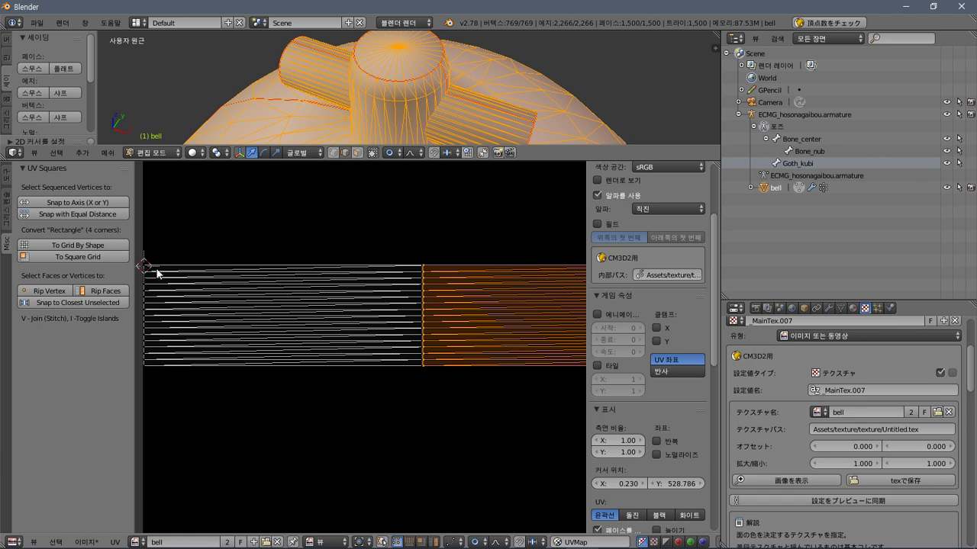
scroll(158, 273, "up", 2)
middle_click_drag(407, 377, 336, 415)
left_click(338, 277)
scroll(340, 273, "up", 5)
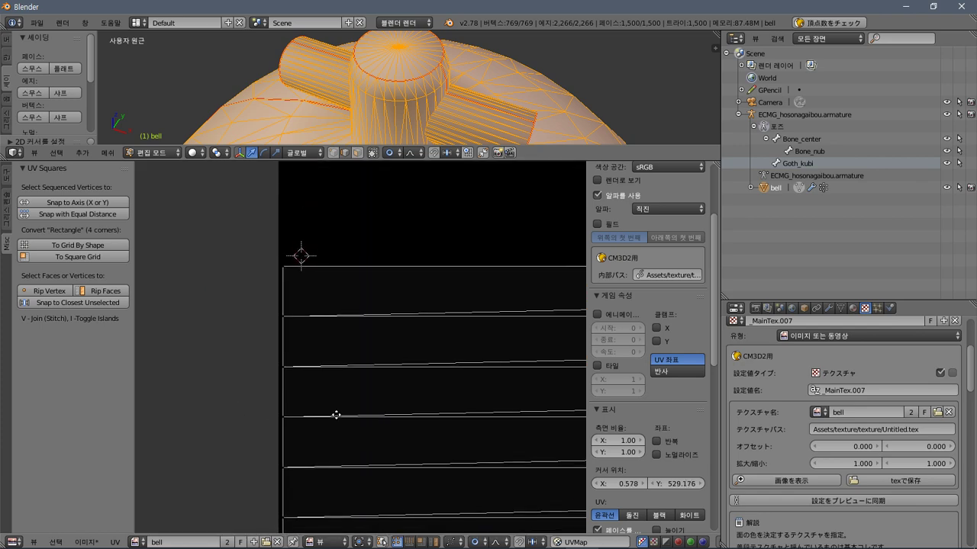
left_click_drag(287, 270, 283, 268)
Shift the selected strip island to X 28.94 over the other strip and set the 2D cursor's X position to 0.
scroll(676, 295, "up", 5)
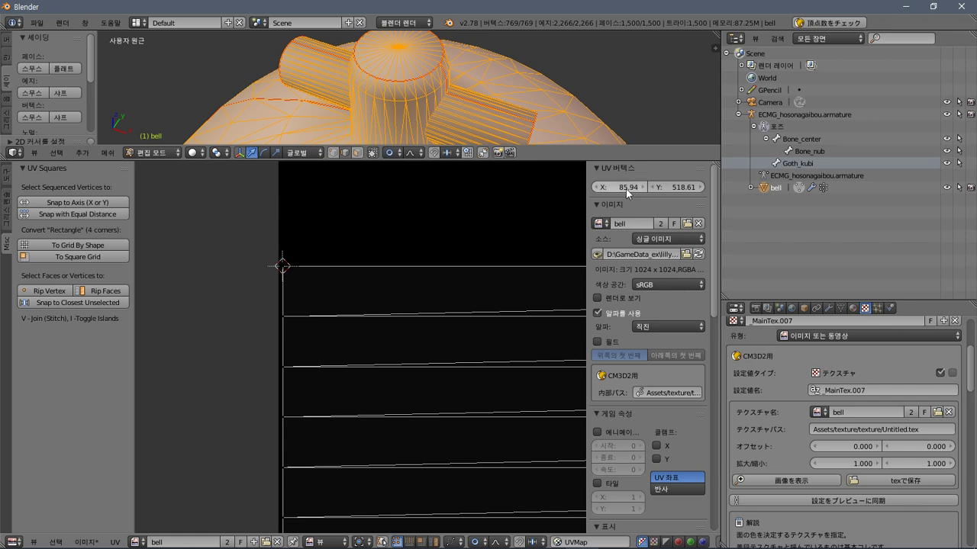
mouse_move(626, 188)
left_mouse_down()
mouse_move(639, 189)
mouse_move(622, 187)
left_mouse_up()
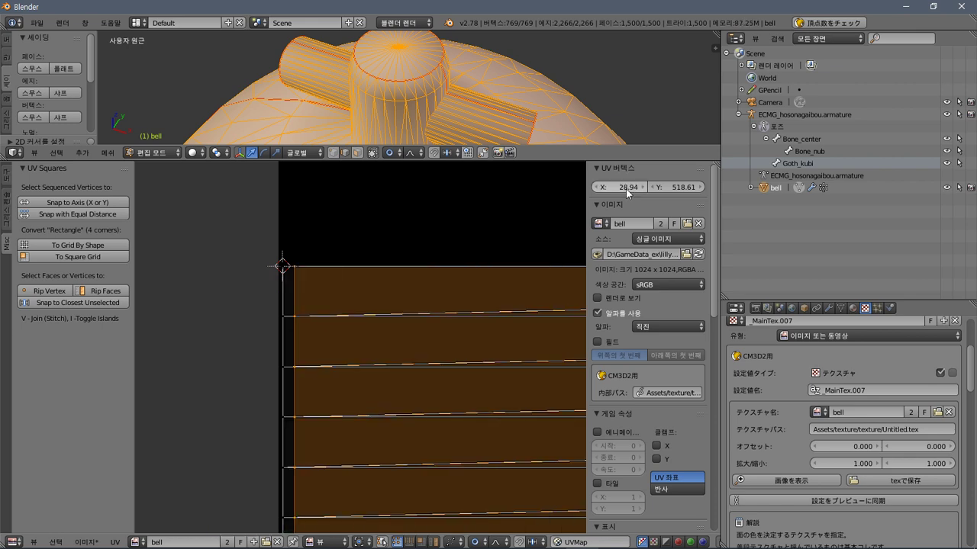
scroll(685, 290, "down", 5)
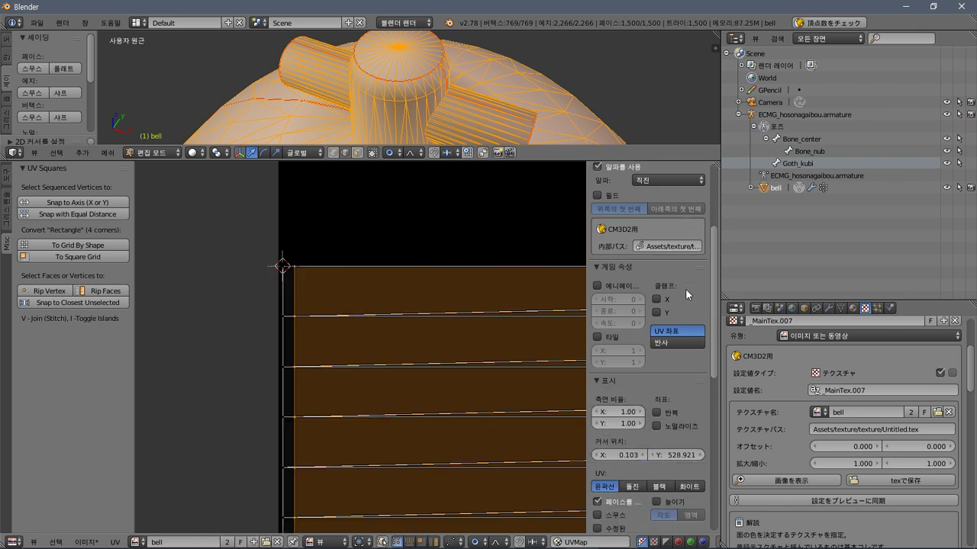
type("0")
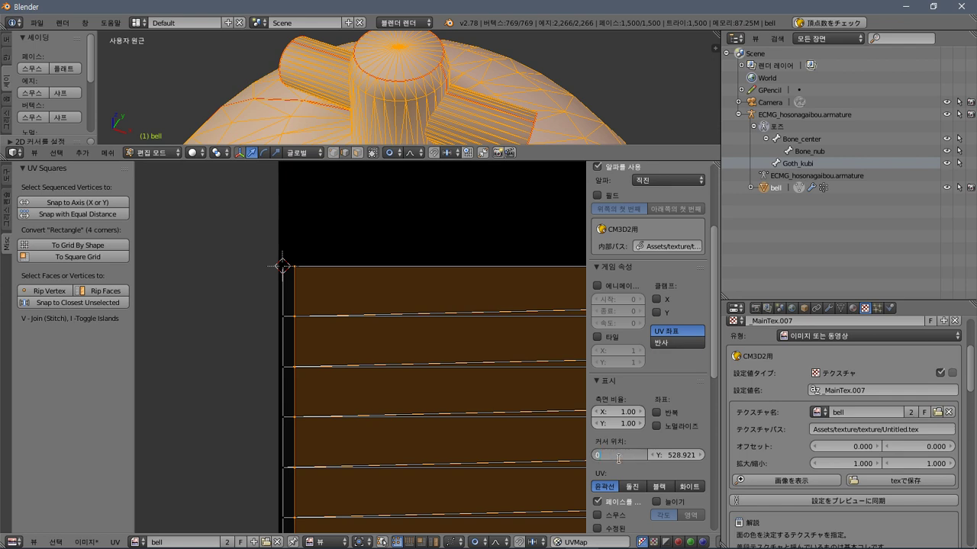
key("Return")
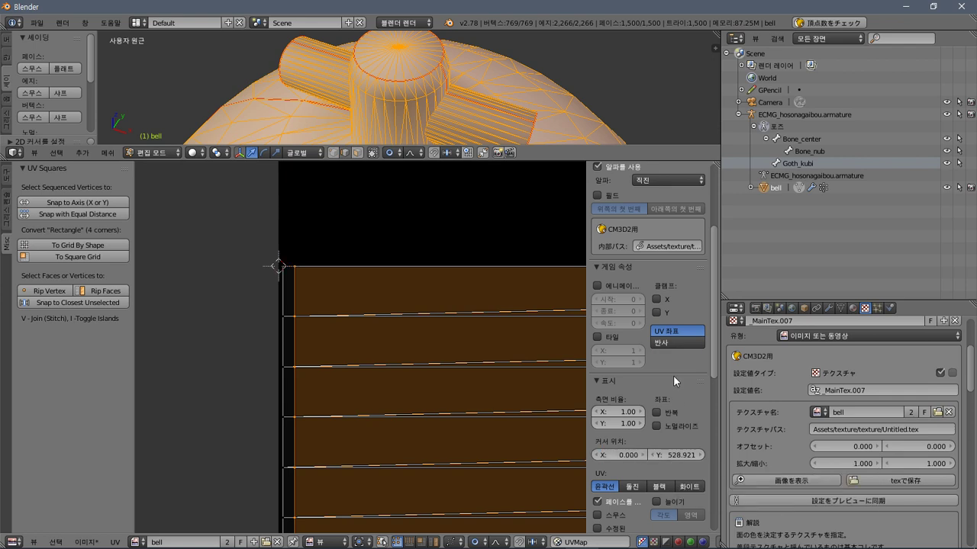
Try an X coordinate of 0 for the selected strip island, and set it to 29.00 instead.
left_click_drag(716, 355, 707, 276)
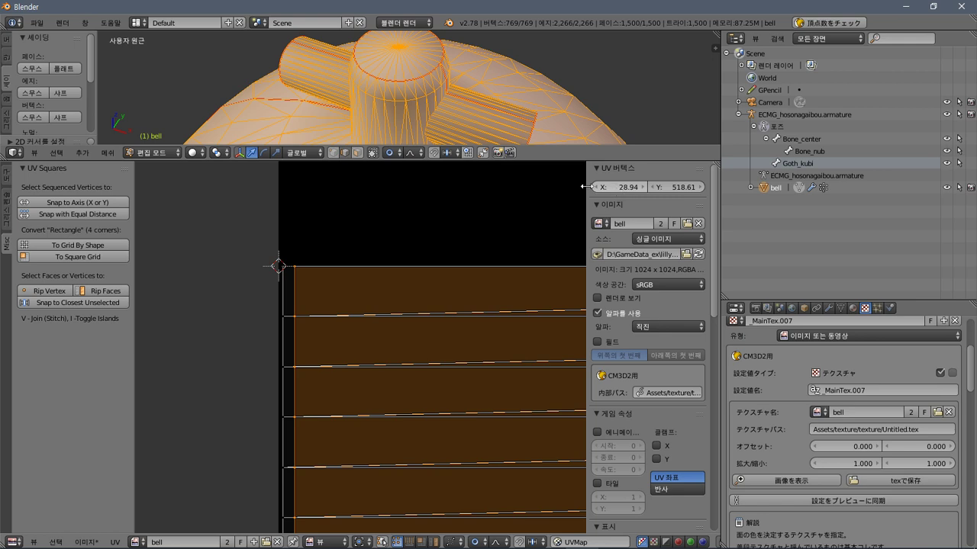
scroll(392, 263, "down", 4)
scroll(395, 260, "up", 2)
left_click(630, 188)
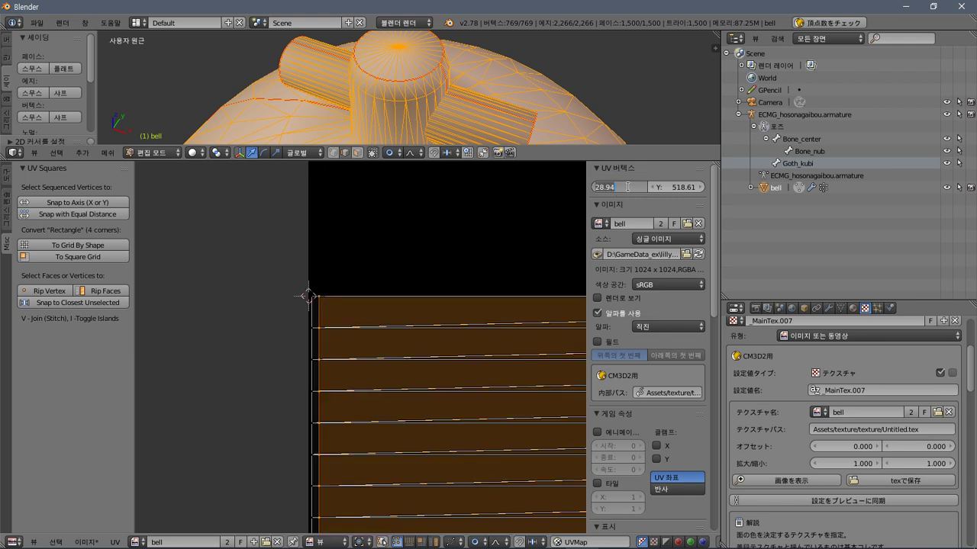
type("0")
key("Return")
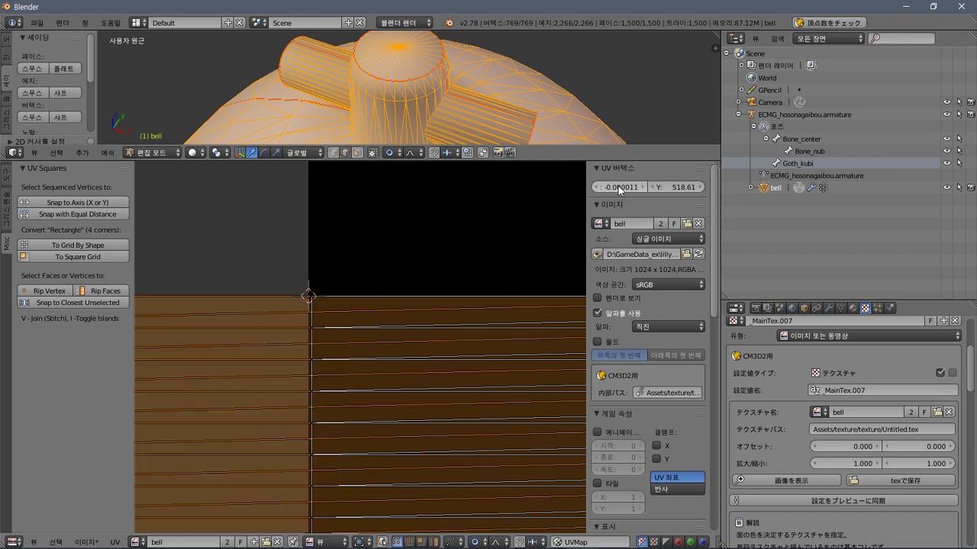
mouse_move(620, 190)
left_mouse_down()
mouse_move(644, 187)
mouse_move(630, 187)
left_mouse_up()
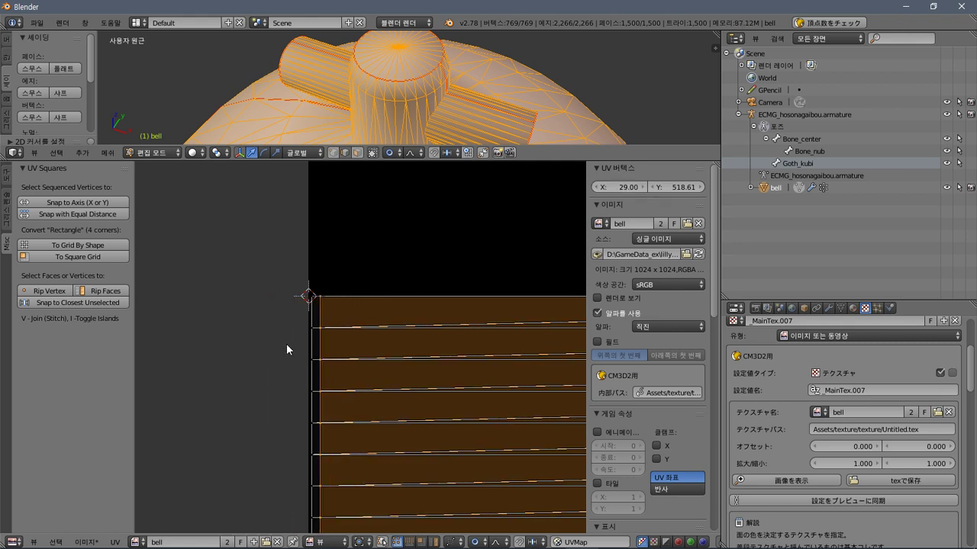
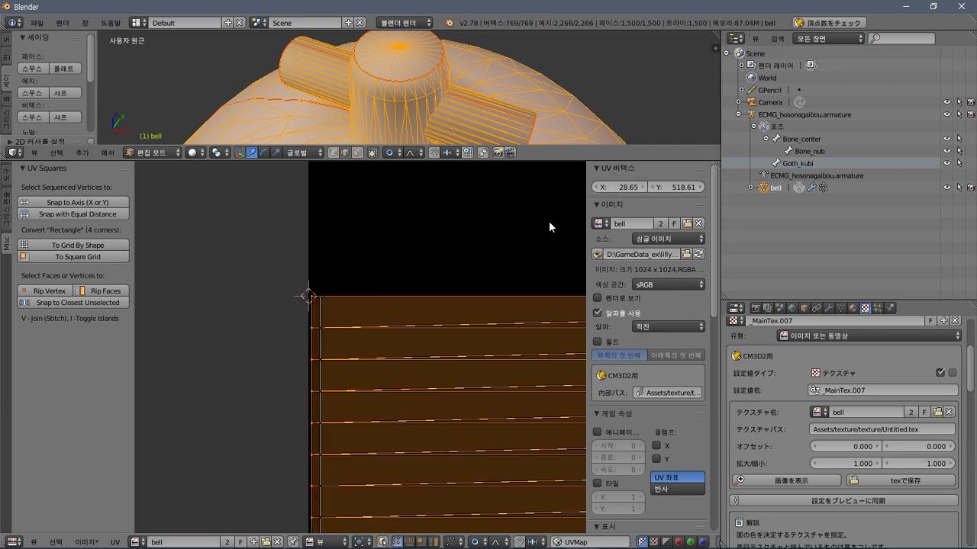
With the other strip island selected, move it about 0.4 in X so it coincides with the first strip.
scroll(447, 307, "up", 3)
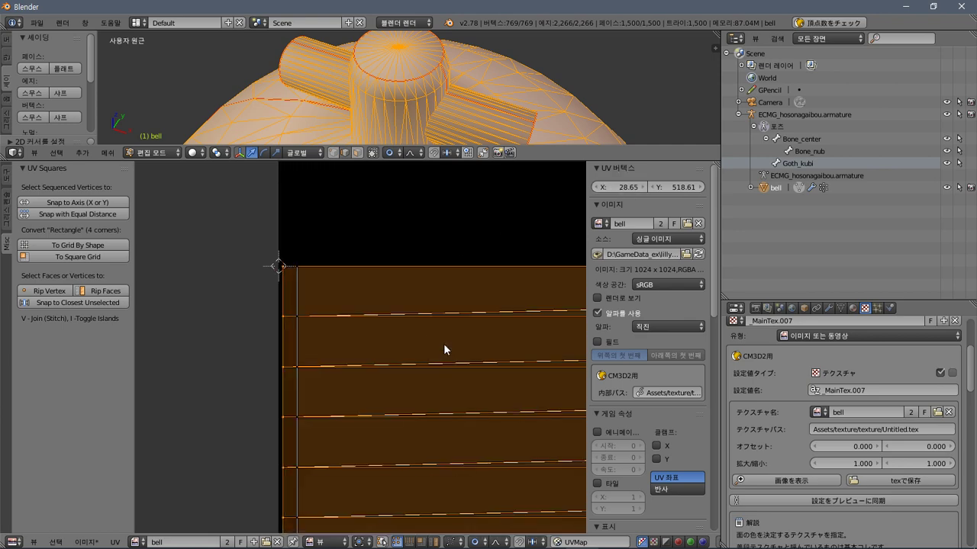
key("g")
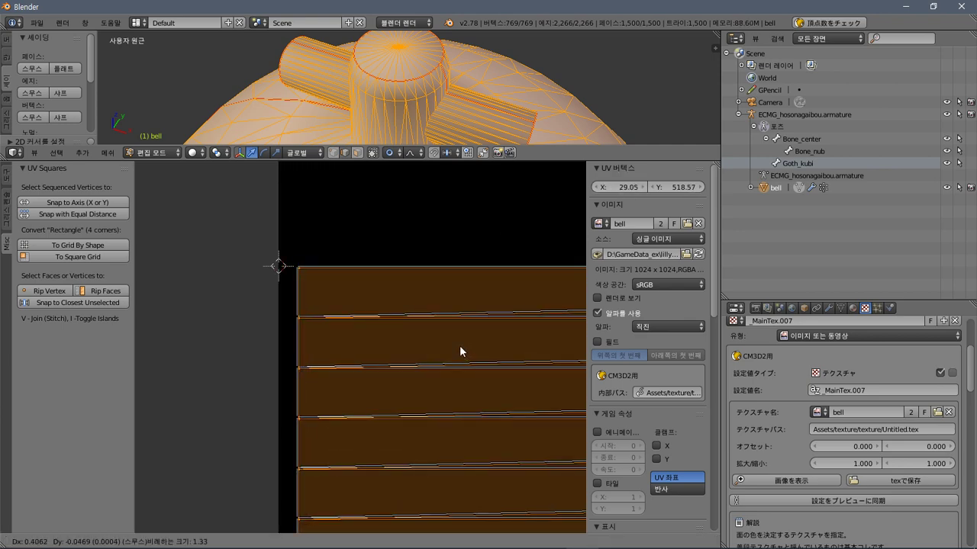
left_click(459, 344)
Clear the UV selection and box-select only the overlapping bell-half islands.
scroll(473, 383, "down", 7)
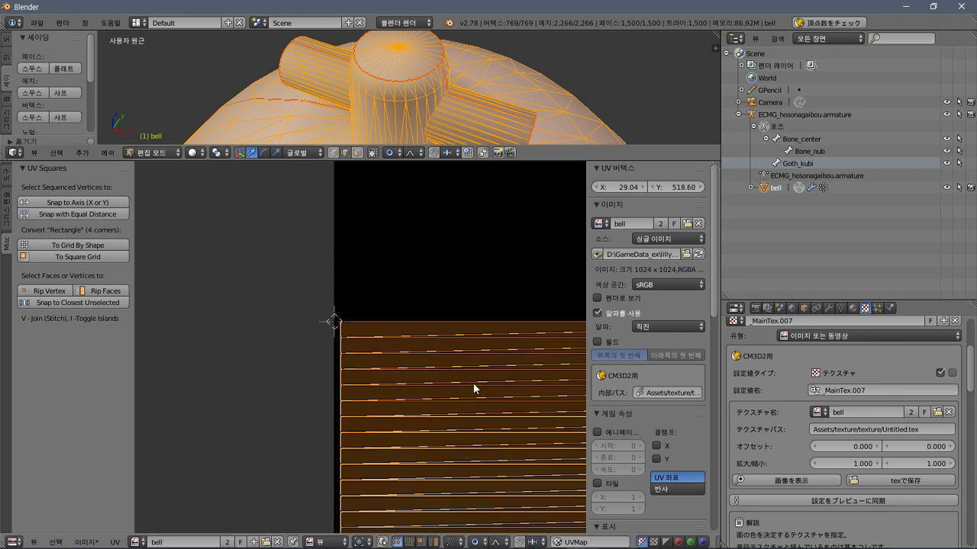
scroll(251, 305, "down", 6)
middle_click_drag(486, 396, 188, 300)
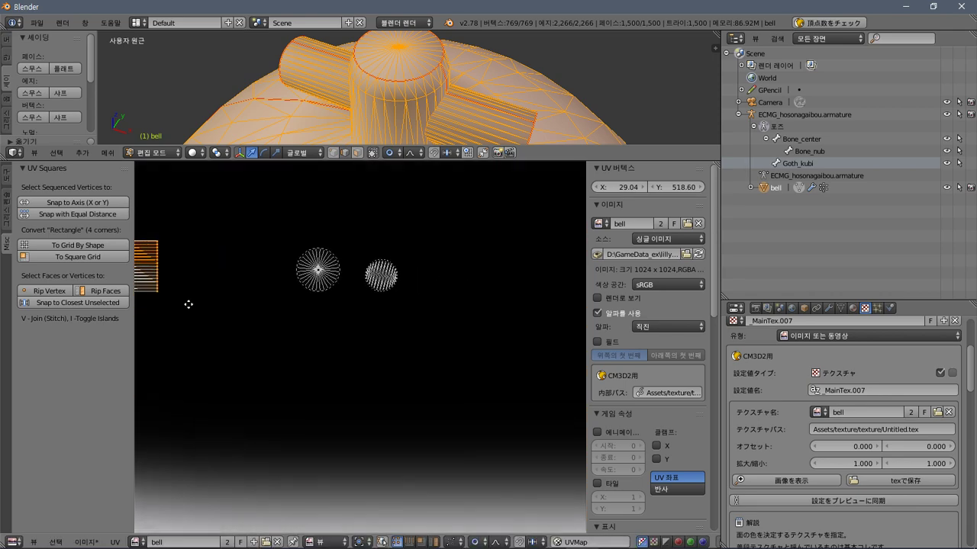
scroll(330, 333, "up", 1)
scroll(337, 330, "down", 5)
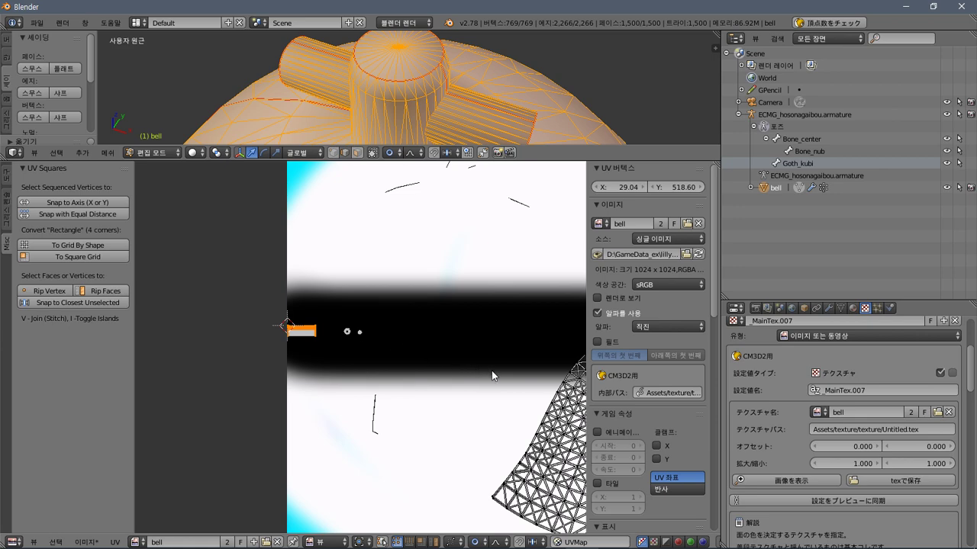
middle_click_drag(493, 374, 283, 286)
scroll(290, 285, "down", 3)
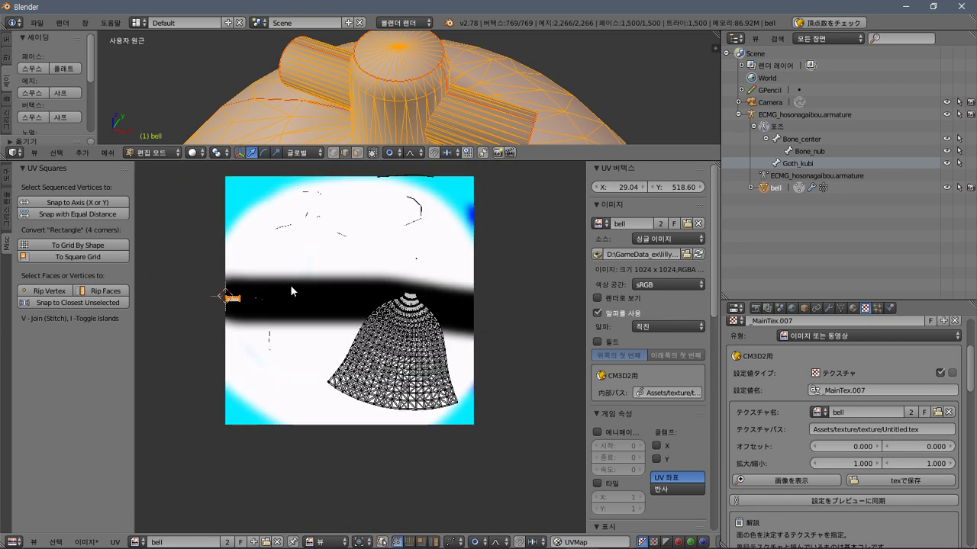
scroll(382, 349, "down", 1)
scroll(381, 350, "up", 2)
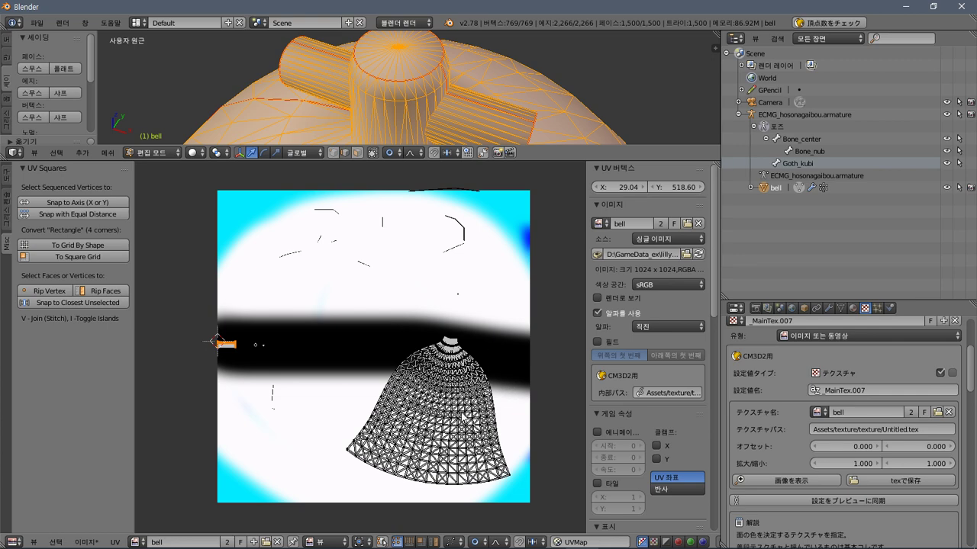
right_click(458, 412)
key("a")
key("a")
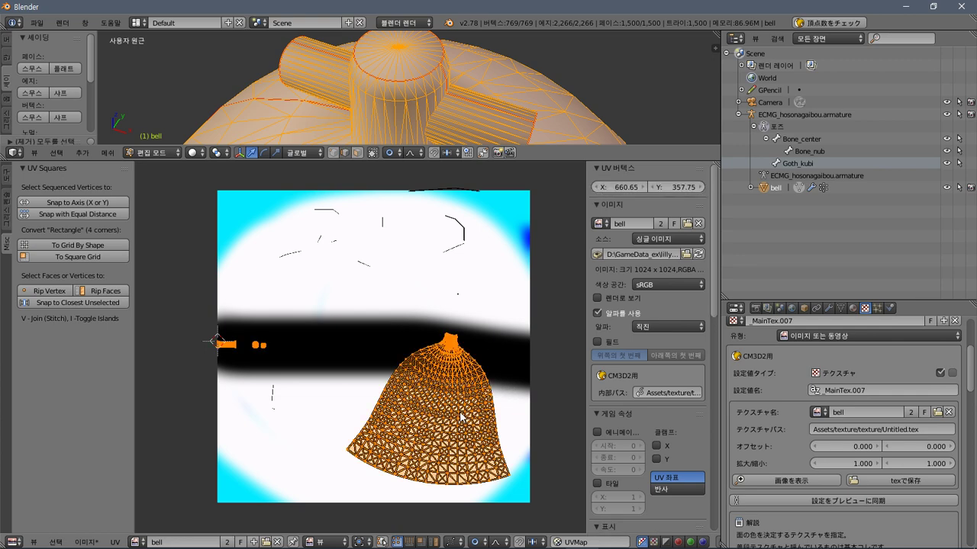
key("a")
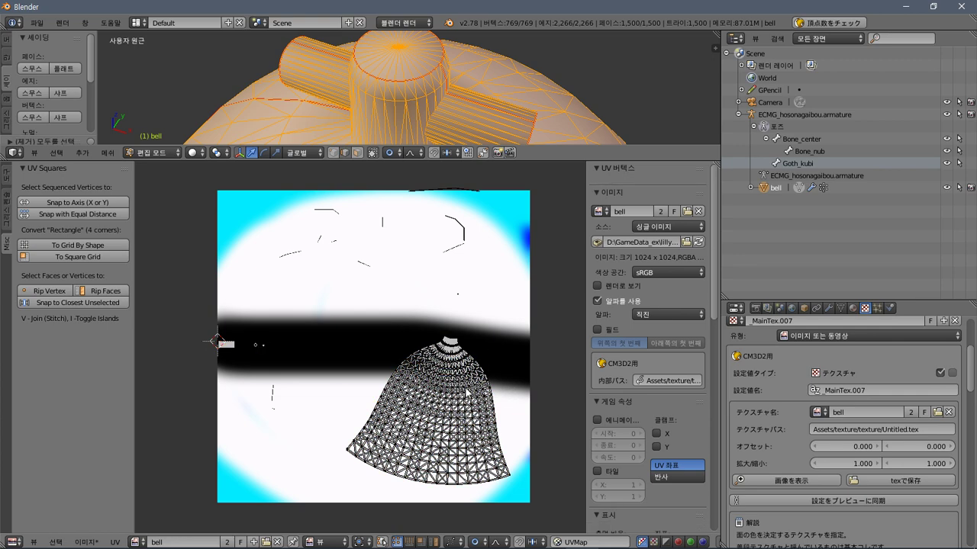
key("b")
left_click_drag(541, 284, 325, 525)
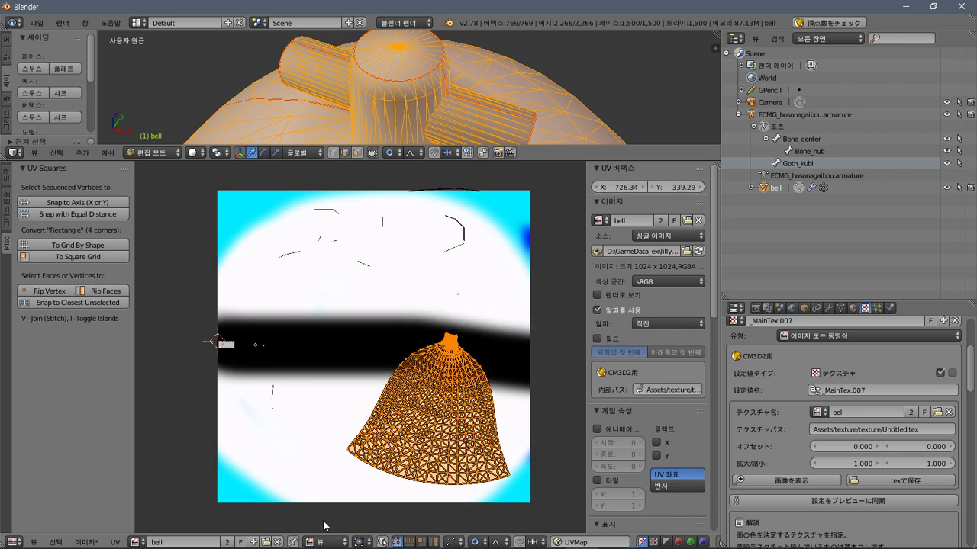
Scale the overlapping bell-half UV islands up to fill most of the texture and rotate them so the bell stands upright.
left_click(8, 174)
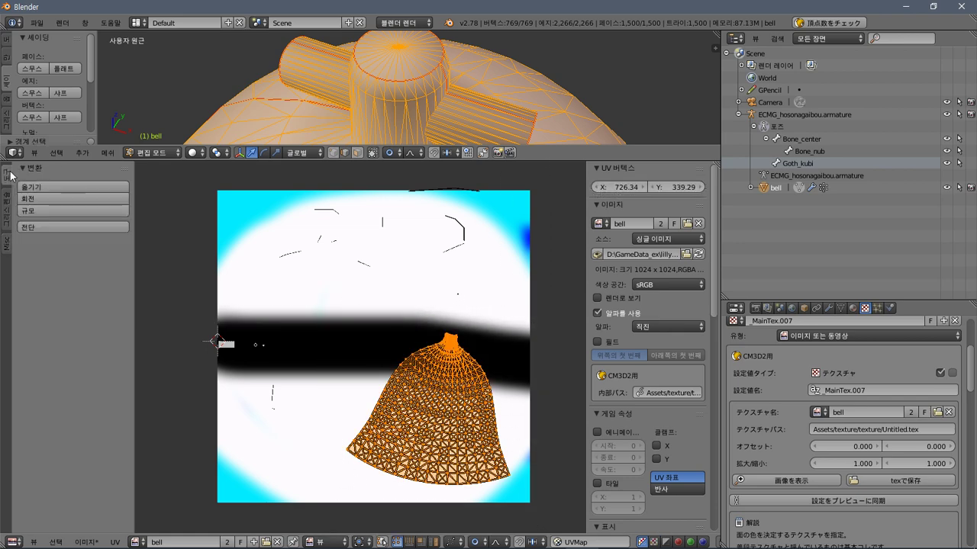
left_click(93, 213)
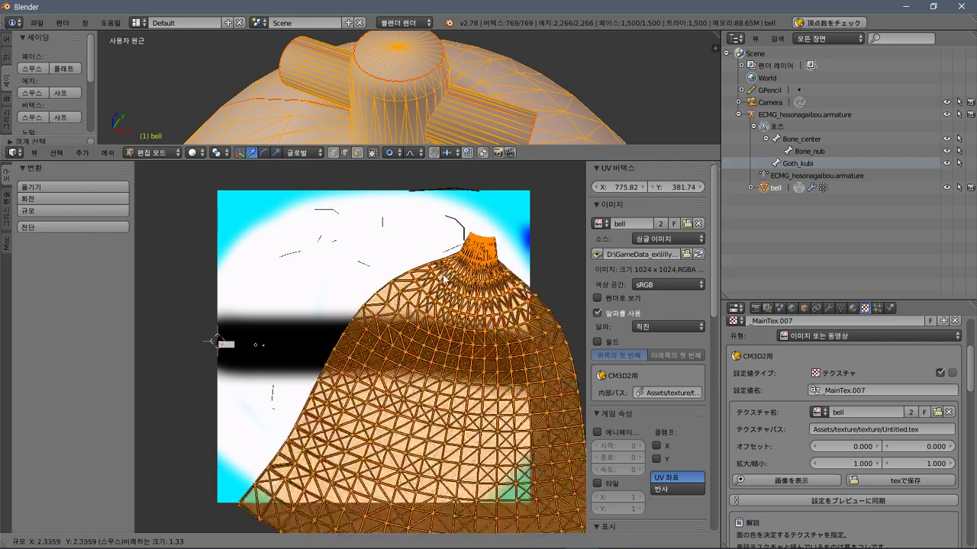
left_click(495, 432)
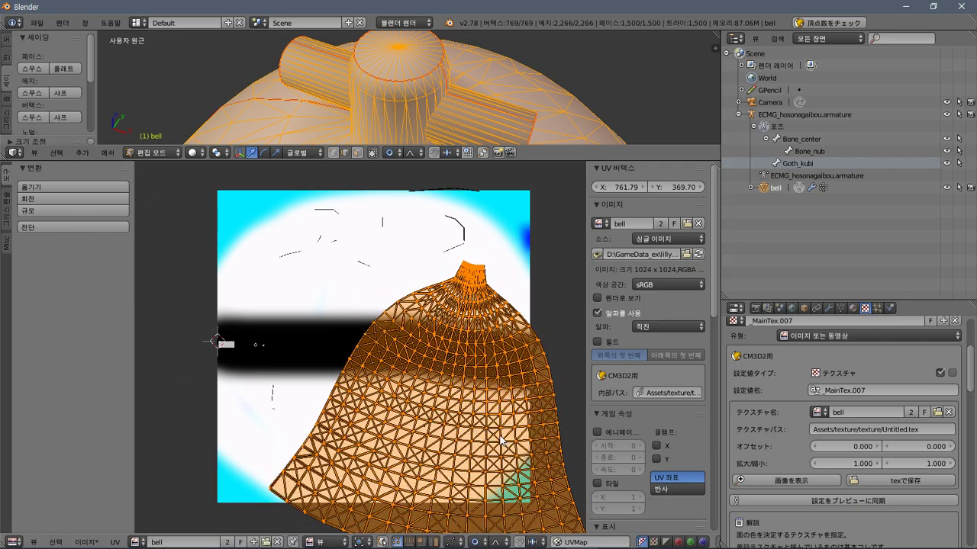
key("g")
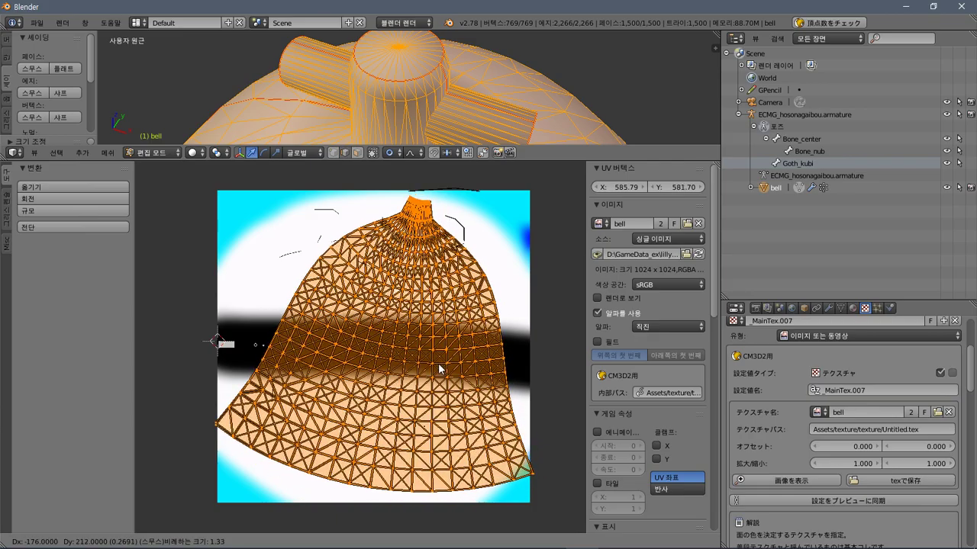
key("r")
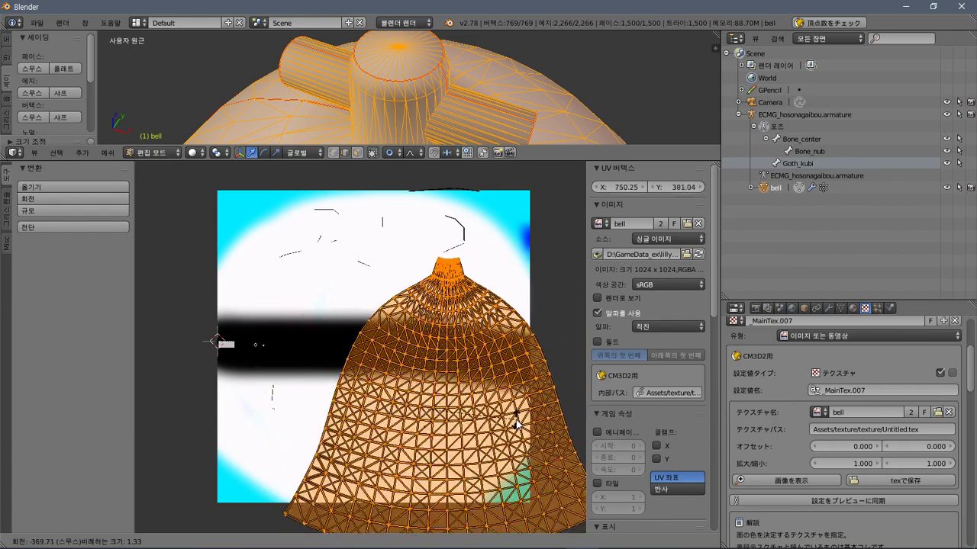
left_click(518, 422)
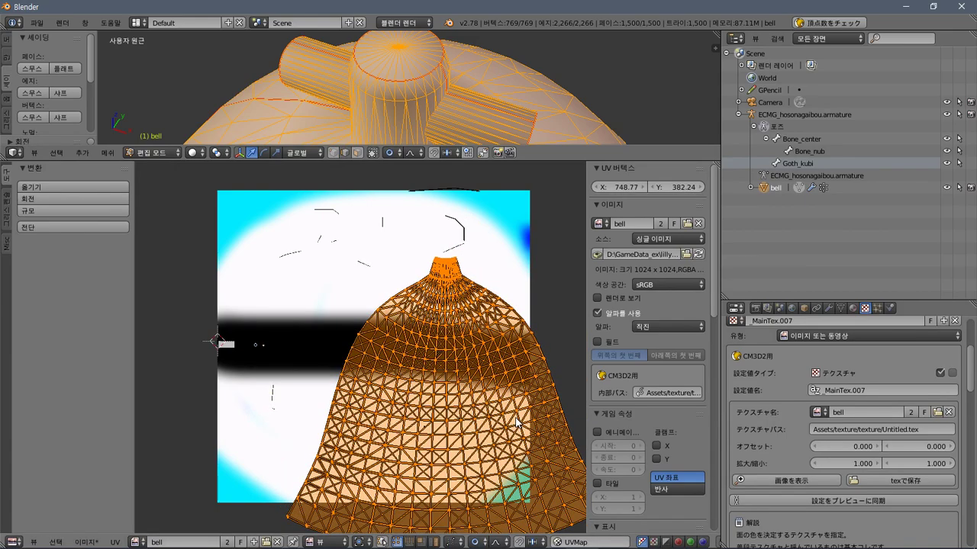
Centre the bell-half islands on the texture, scale them to about 0.9 and fine-tune their rotation to fit inside the image.
key("s")
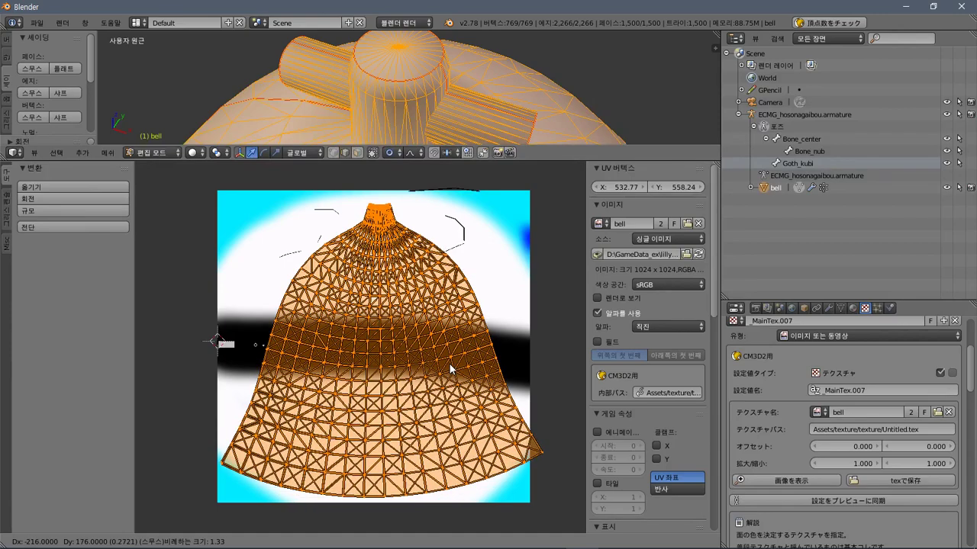
right_click(449, 364)
left_click(96, 212)
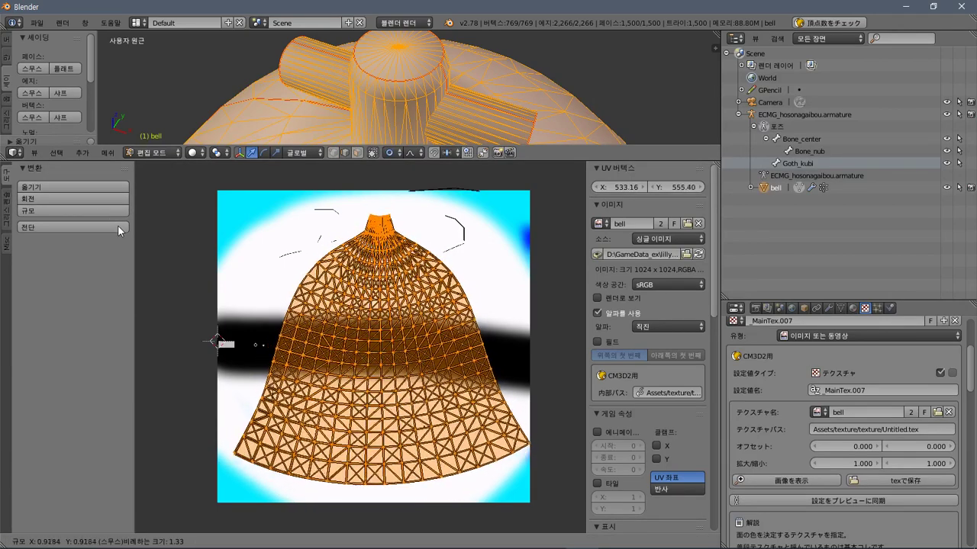
left_click(127, 236)
key("s")
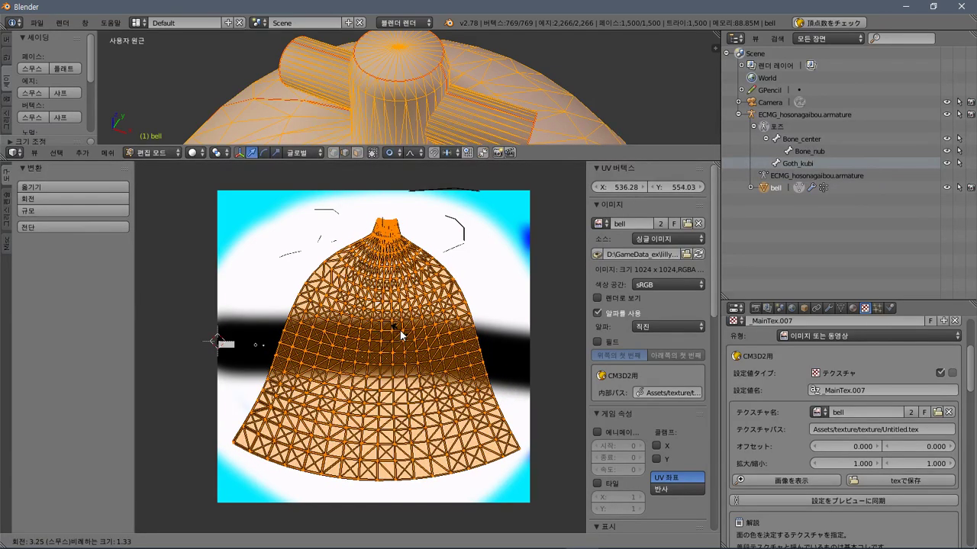
left_click(399, 336)
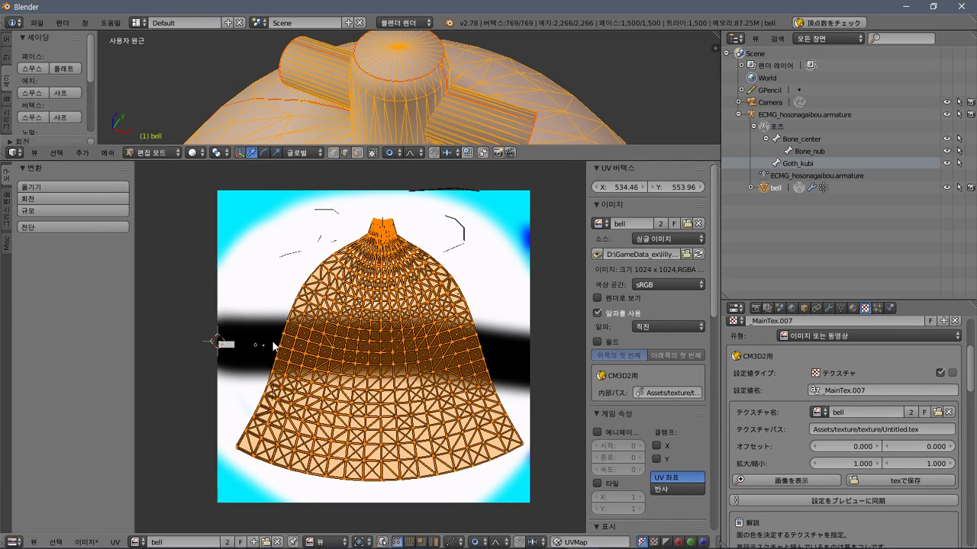
Select the stacked strip islands, enlarge them and place them inside the upper-left corner of the texture.
left_click(237, 357)
right_click(227, 348)
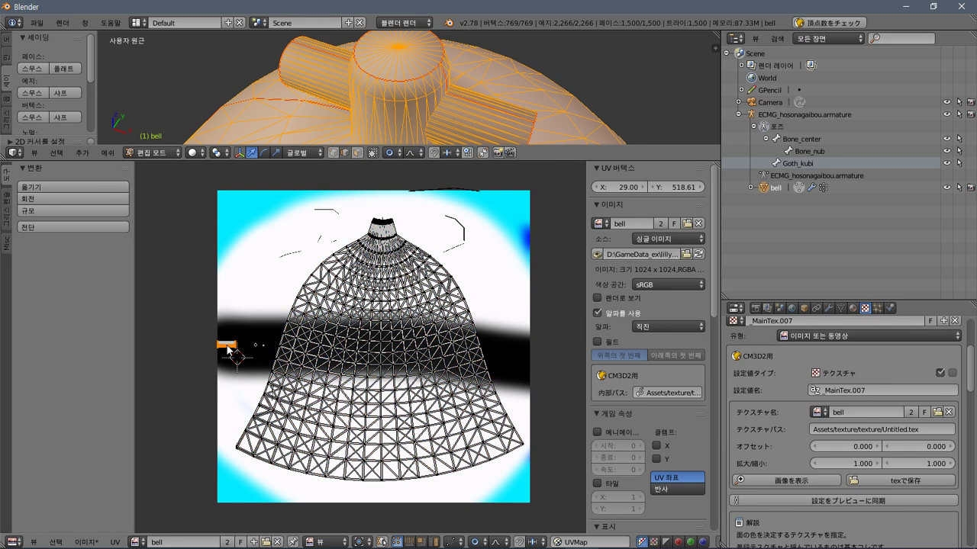
right_click_drag(228, 347, 243, 204)
left_click(85, 212)
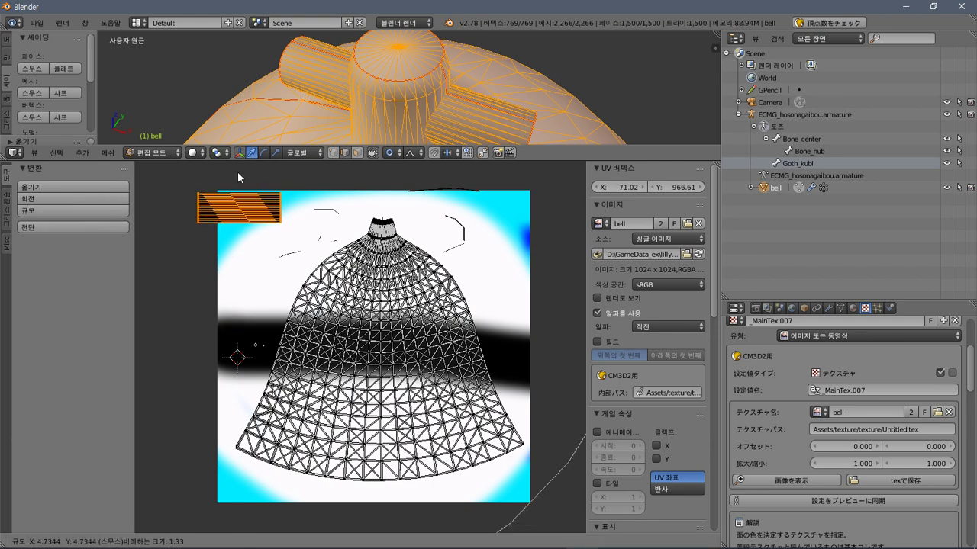
left_click(105, 239)
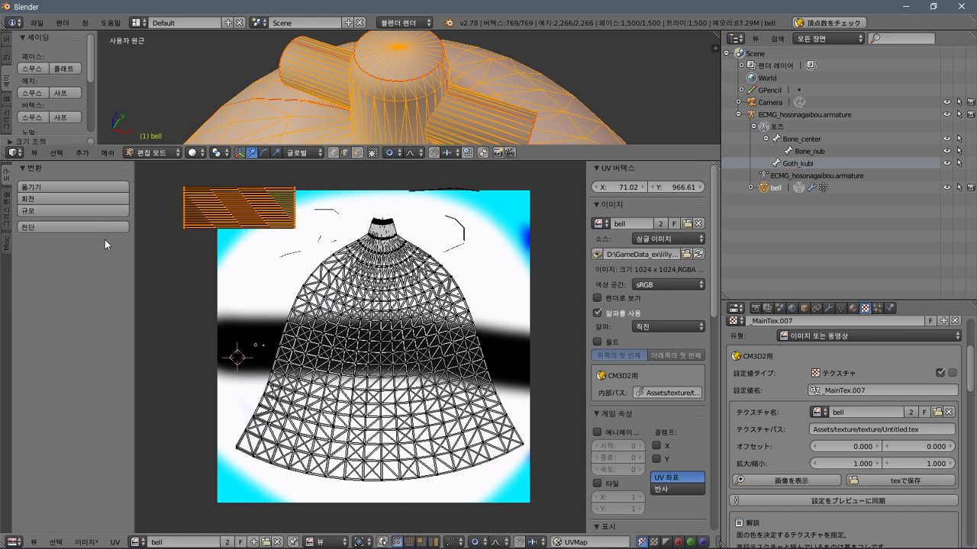
key("g")
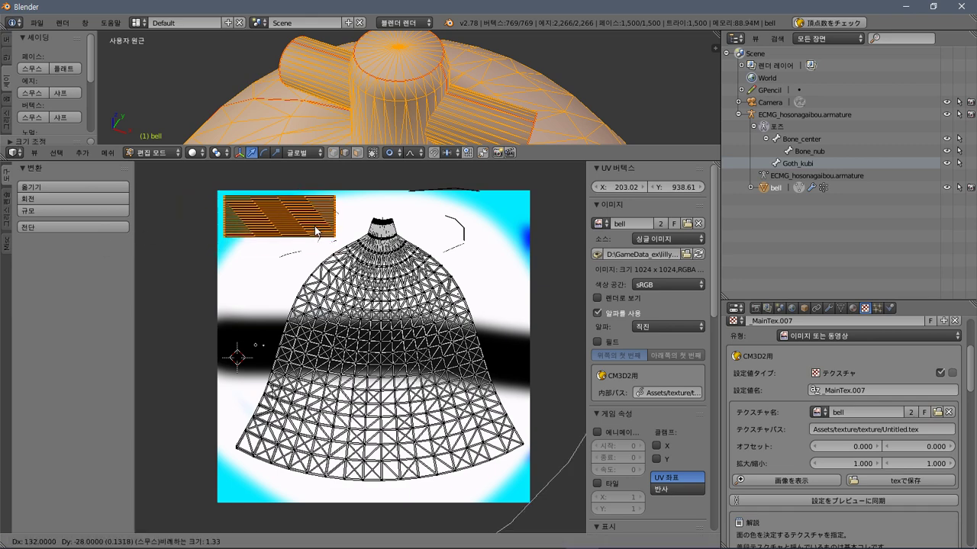
left_click(319, 232)
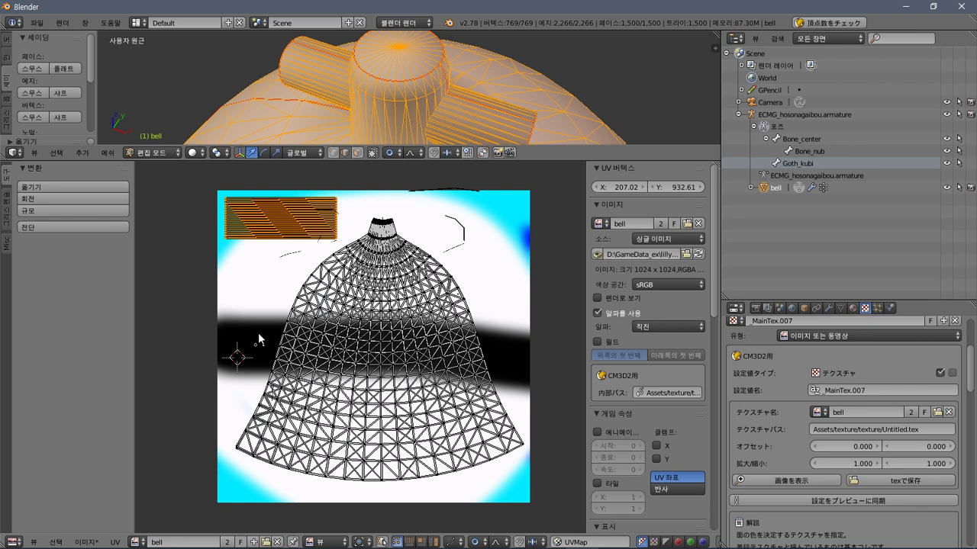
Clear the selection, box-select both small circle islands and move them below the enlarged strip.
key("a")
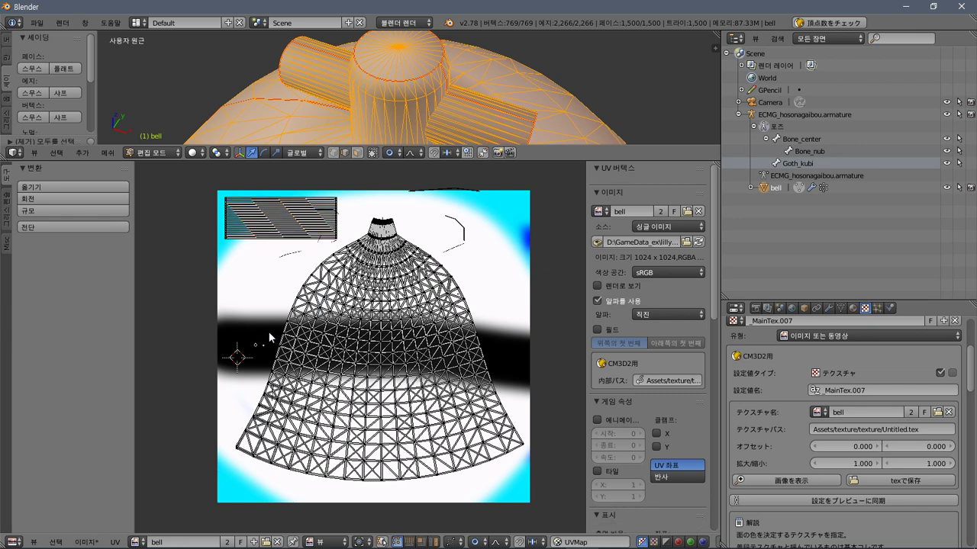
key("n")
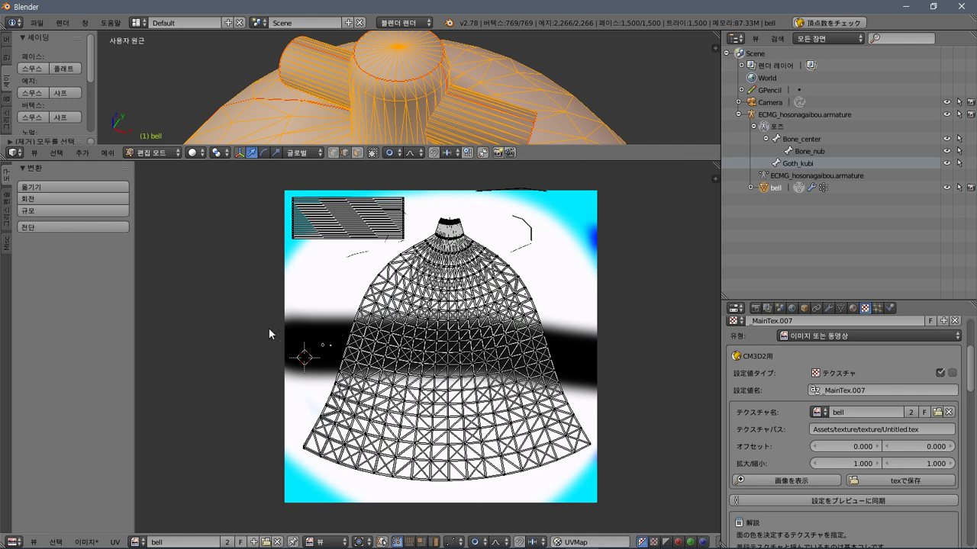
key("n")
key("b")
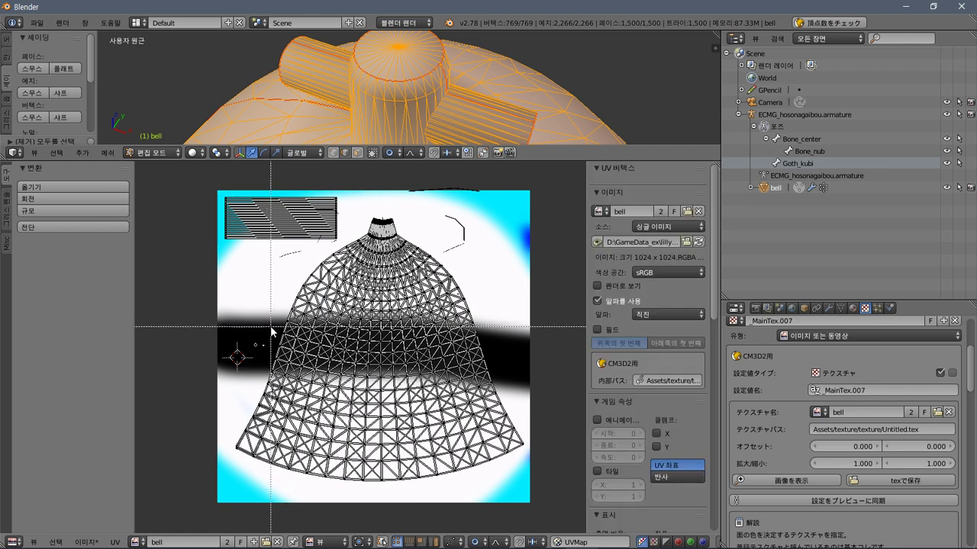
left_click_drag(271, 327, 224, 361)
key("g")
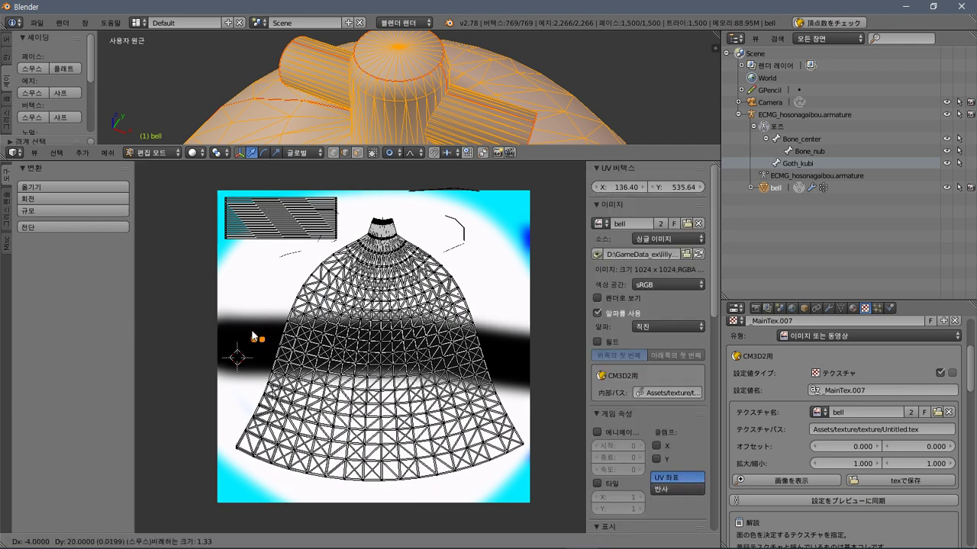
left_click(242, 269)
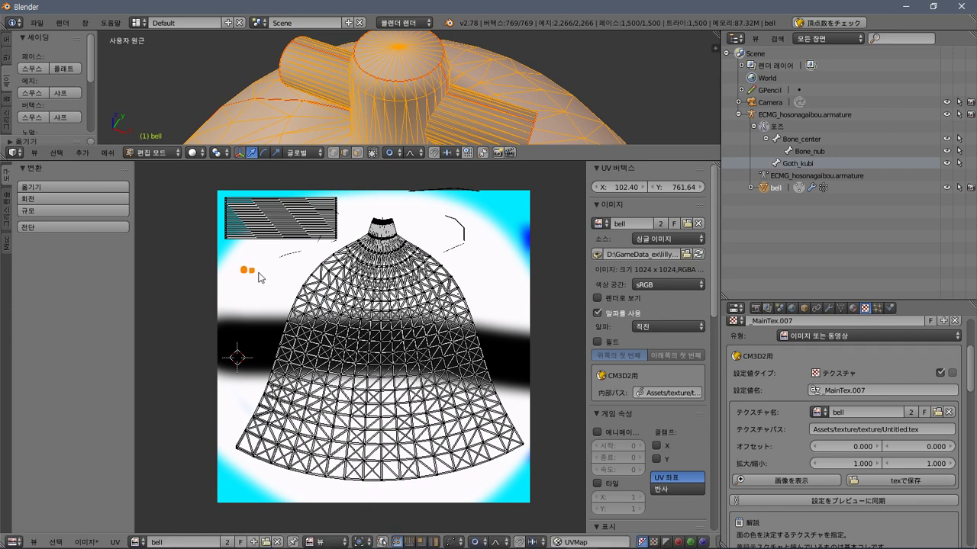
Scale the circle islands up about 7 times and move them to the upper-right area of the texture.
left_click(67, 207)
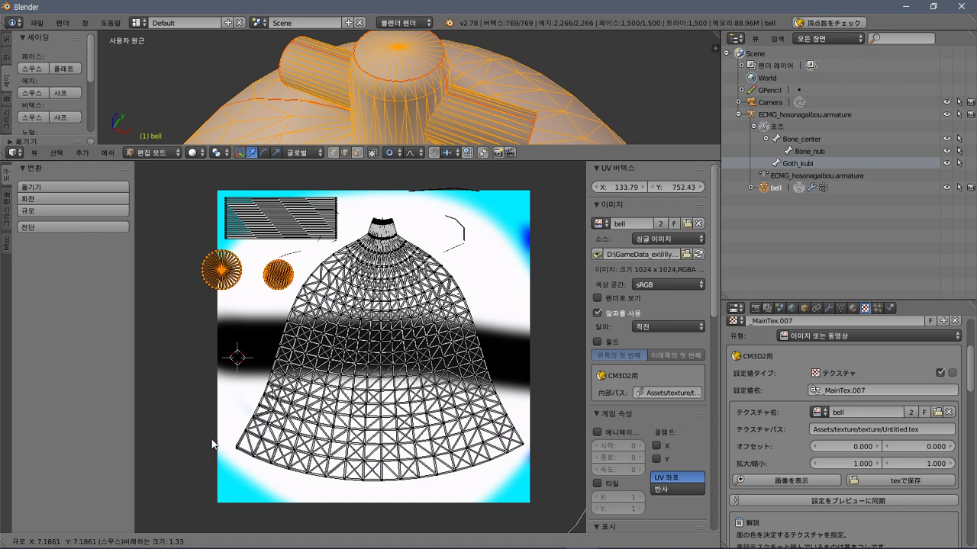
left_click(234, 416)
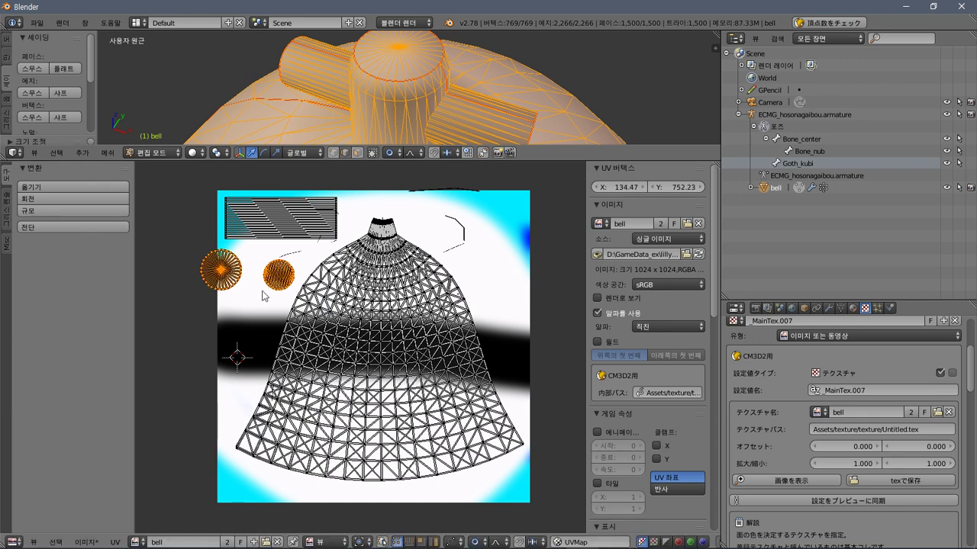
key("g")
left_click(522, 258)
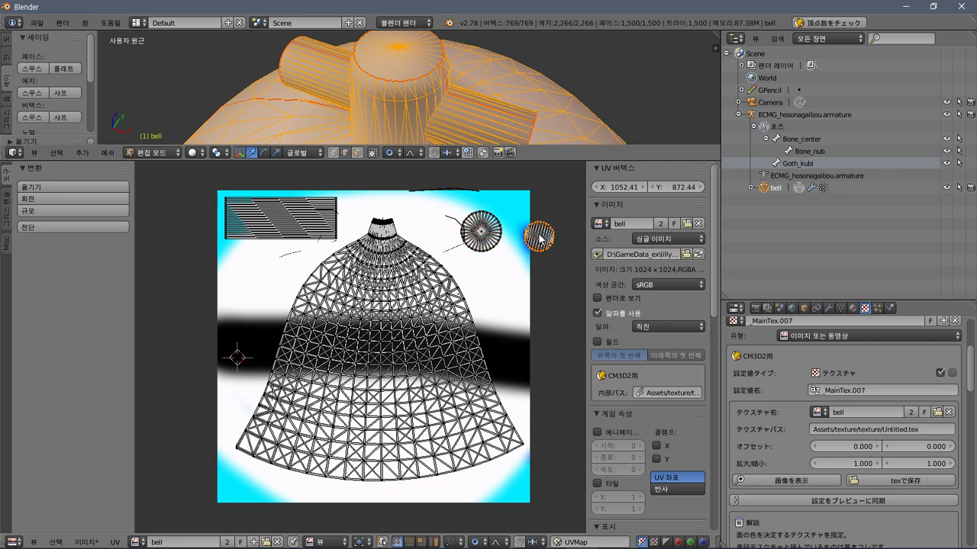
Select only the smaller circle island and move it back inside the texture, below the larger circle.
key("a")
key("l")
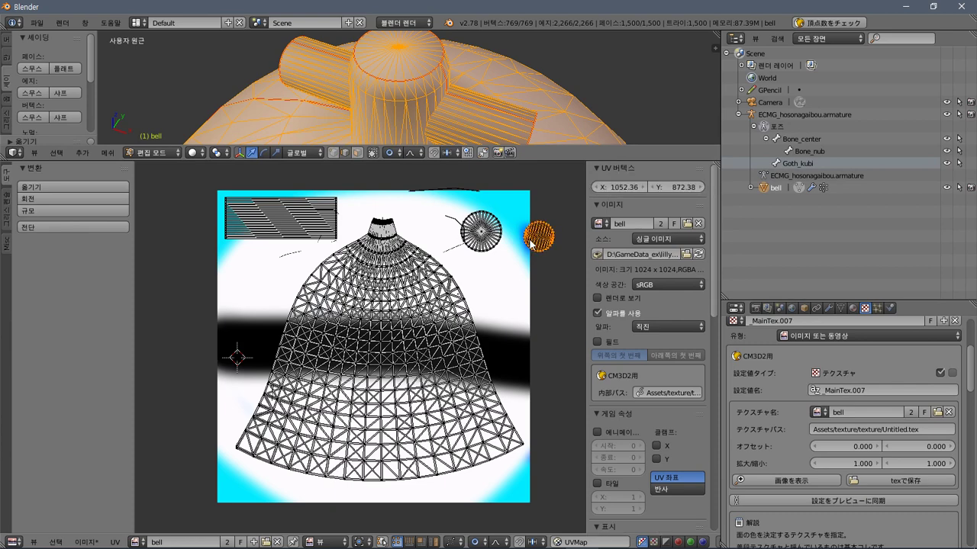
key("g")
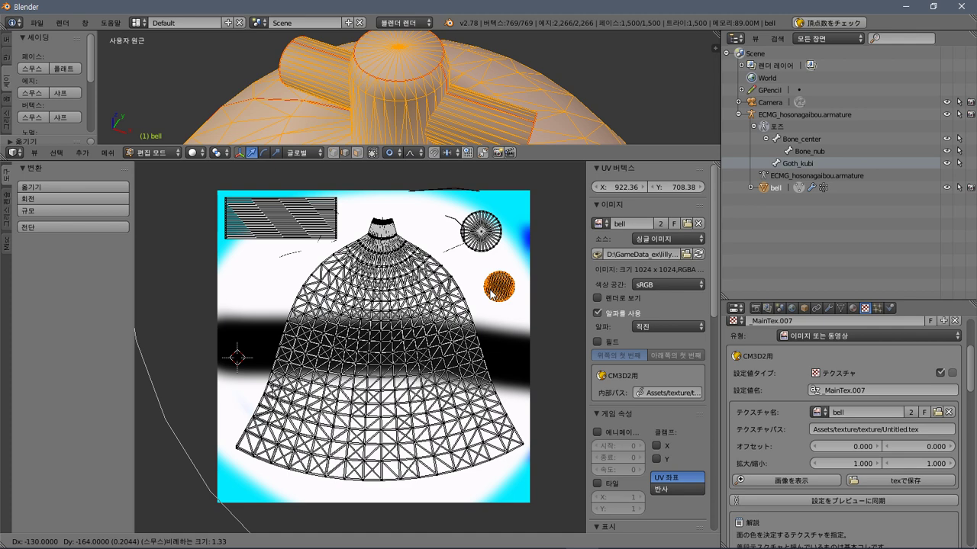
left_click(490, 293)
left_click(539, 225)
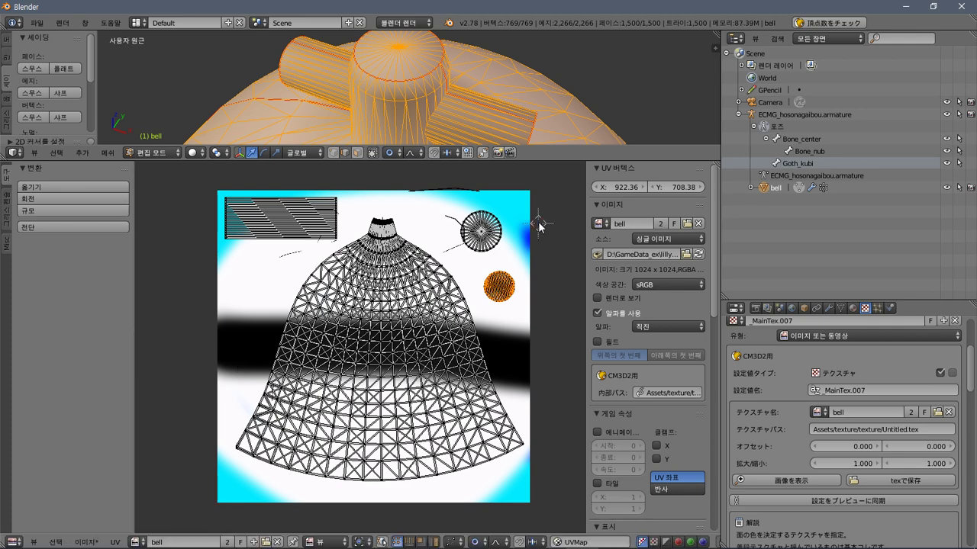
Show the 3D view with texture shading and switch the image editor to Paint mode.
left_click(193, 152)
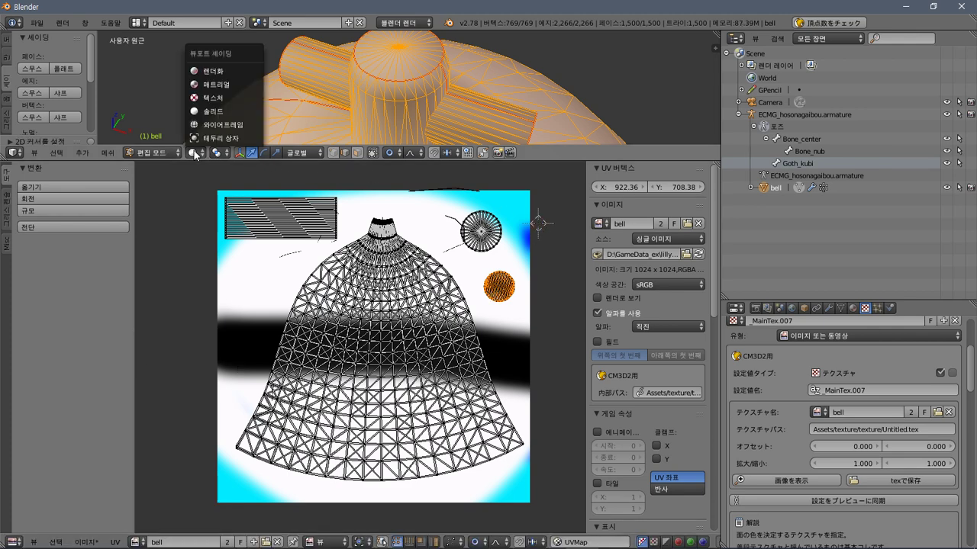
left_click(209, 96)
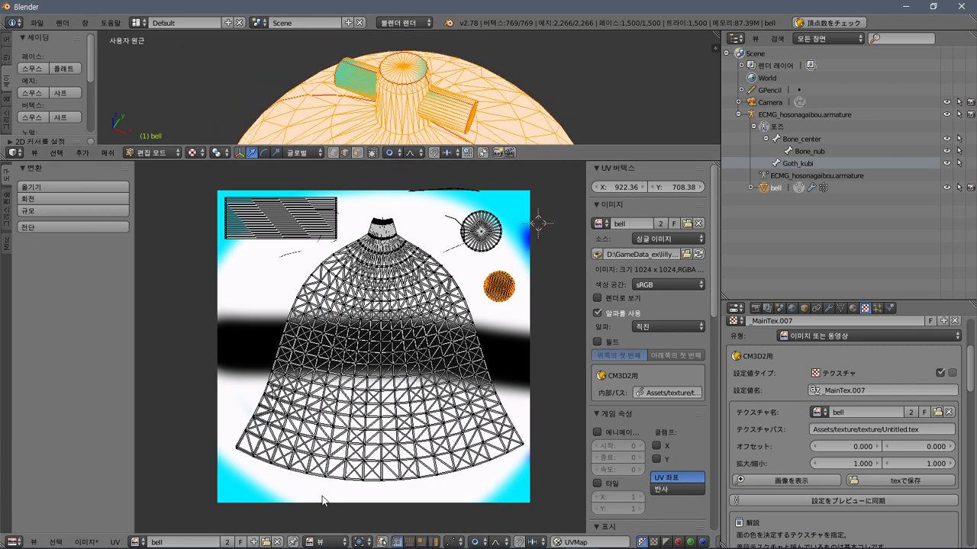
left_click(317, 542)
left_click(328, 511)
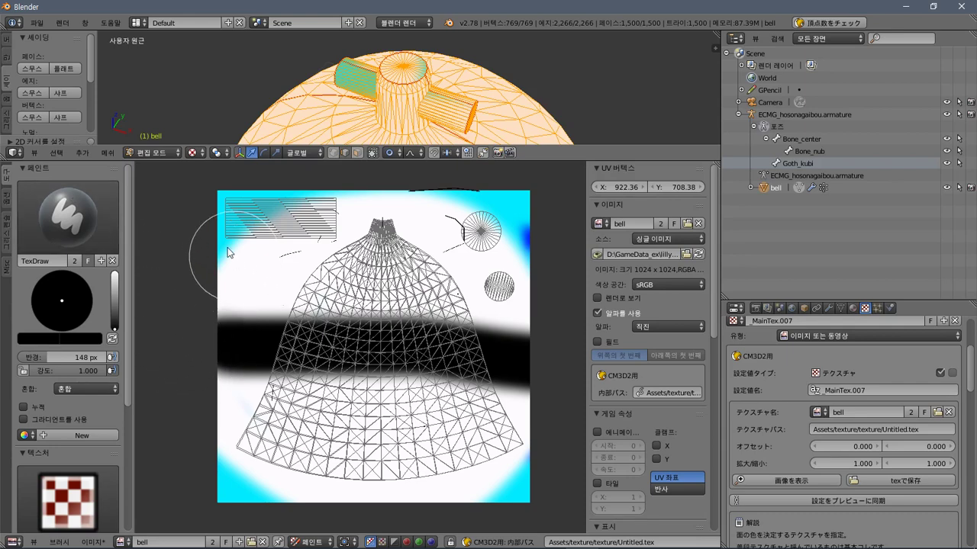
Paint the entire texture black, and paint the area under the strip islands white.
left_click_drag(228, 252, 341, 220)
mouse_move(183, 249)
left_mouse_down()
mouse_move(393, 222)
mouse_move(251, 229)
mouse_move(552, 235)
mouse_move(508, 283)
mouse_move(171, 273)
left_mouse_up()
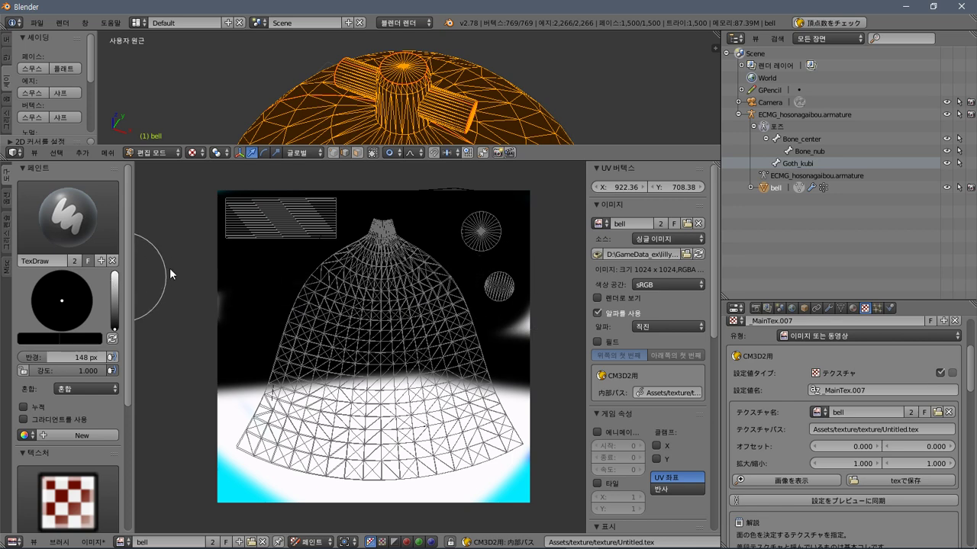
mouse_move(359, 443)
left_mouse_down()
mouse_move(514, 366)
mouse_move(545, 391)
mouse_move(476, 490)
mouse_move(387, 479)
mouse_move(408, 503)
mouse_move(488, 376)
mouse_move(251, 305)
mouse_move(256, 461)
mouse_move(219, 454)
mouse_move(316, 484)
mouse_move(284, 508)
mouse_move(259, 496)
left_mouse_up()
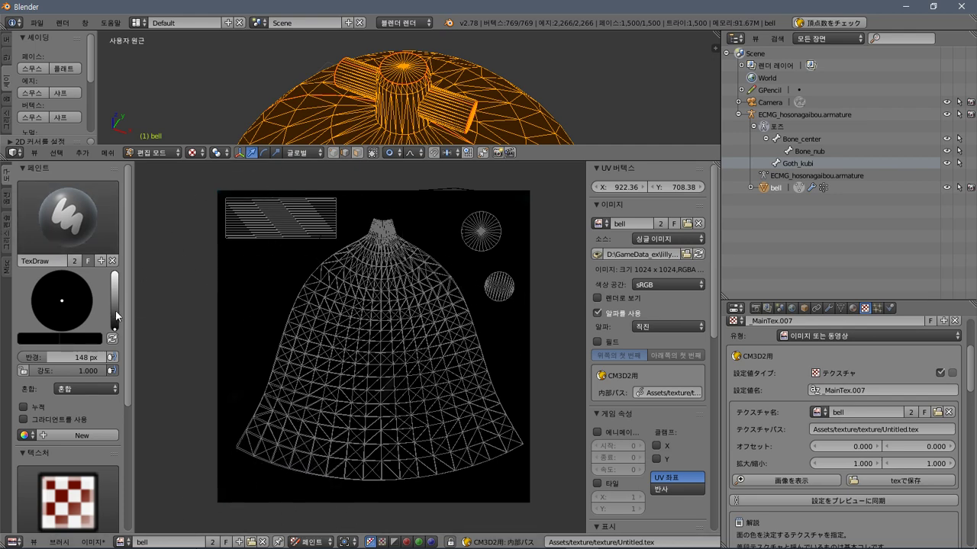
left_click_drag(116, 316, 115, 273)
mouse_move(224, 221)
left_mouse_down()
mouse_move(311, 210)
mouse_move(321, 212)
mouse_move(309, 223)
mouse_move(326, 224)
mouse_move(316, 202)
mouse_move(289, 200)
mouse_move(273, 215)
mouse_move(301, 216)
mouse_move(262, 205)
mouse_move(243, 213)
mouse_move(281, 219)
left_mouse_up()
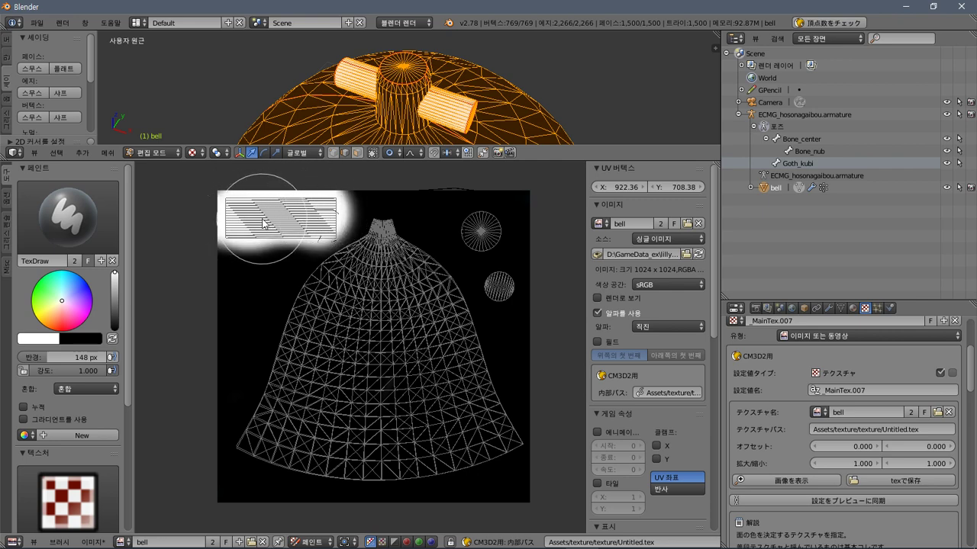
Change the brush colour to red and paint over the larger circle island.
left_click(61, 316)
left_click(61, 331)
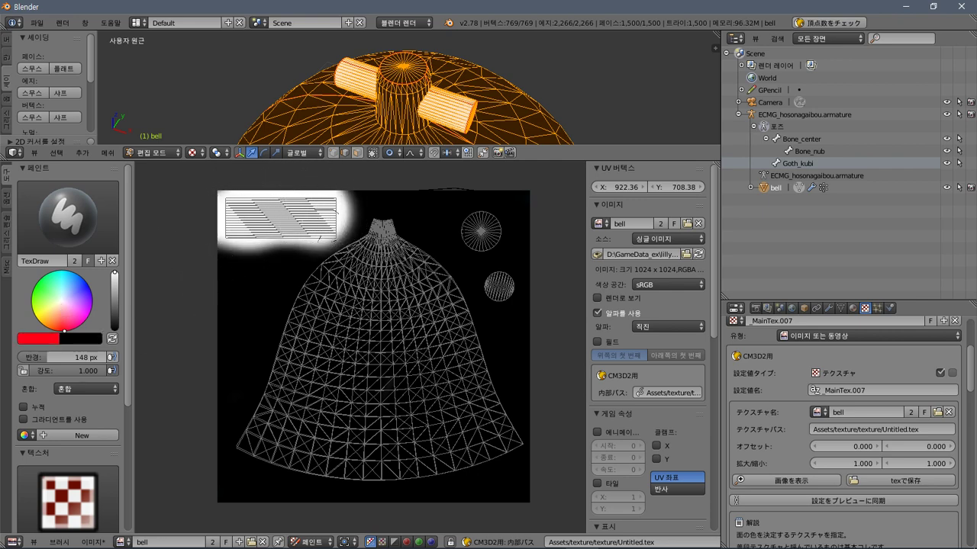
left_click(482, 229)
mouse_move(485, 231)
left_mouse_down()
mouse_move(464, 241)
mouse_move(488, 226)
left_mouse_up()
Change the brush colour to blue, paint over the smaller circle island and check the cylinder end cap on the model.
left_click_drag(59, 318, 89, 288)
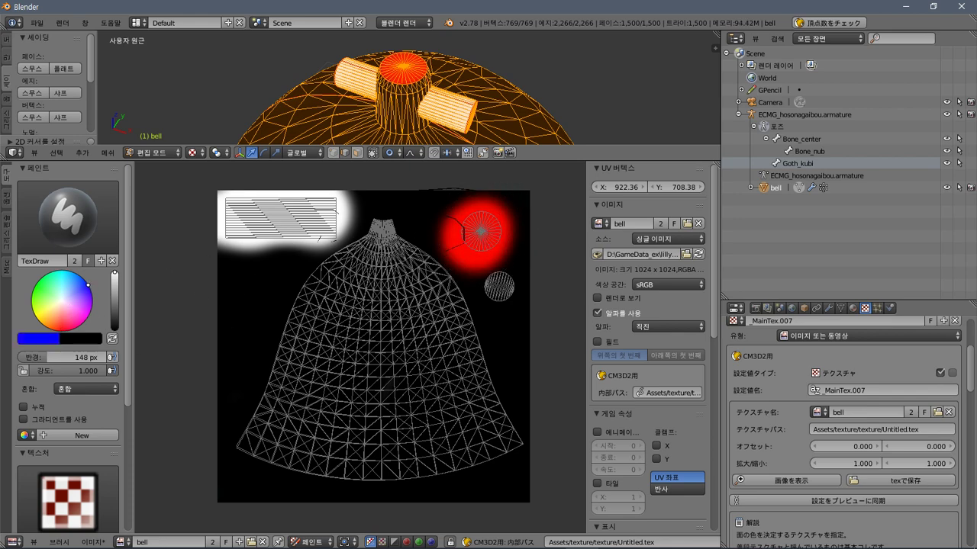
left_click_drag(514, 289, 501, 284)
mouse_move(118, 124)
middle_mouse_down()
mouse_move(187, 65)
mouse_move(102, 57)
middle_mouse_up()
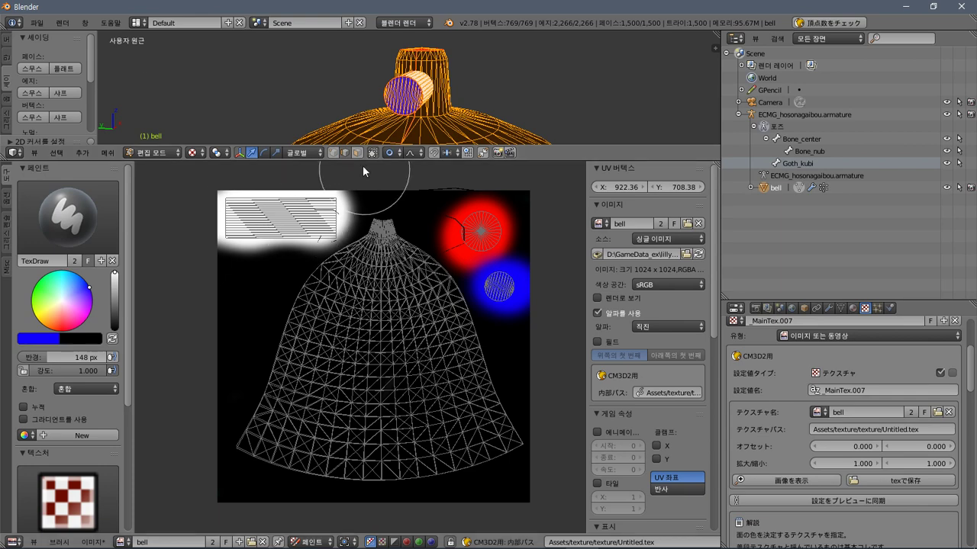
Enlarge the 3D view area, change the brush colour to yellow and paint a band along the bell island's lower hem.
mouse_move(366, 126)
middle_mouse_down()
mouse_move(341, 117)
mouse_move(359, 99)
middle_mouse_up()
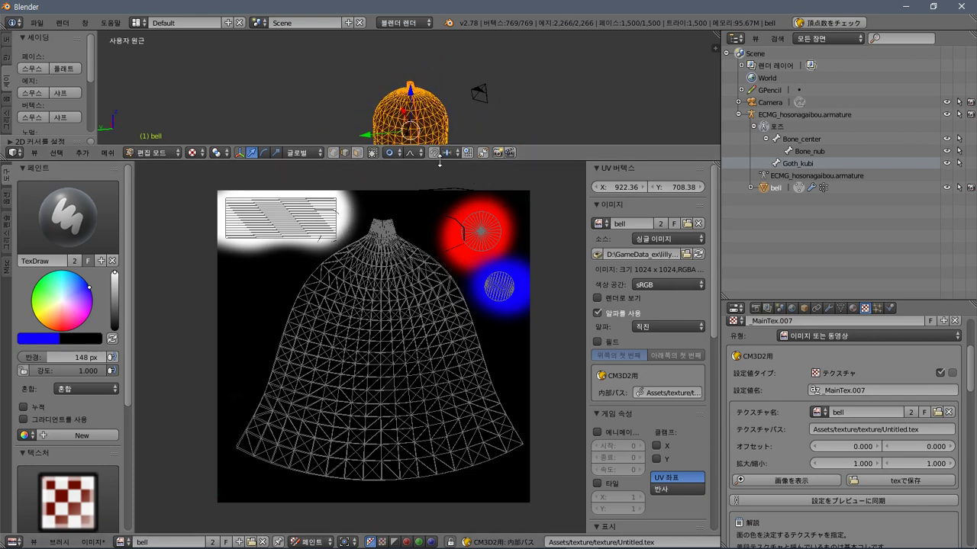
left_click_drag(448, 159, 447, 229)
scroll(403, 333, "down", 1)
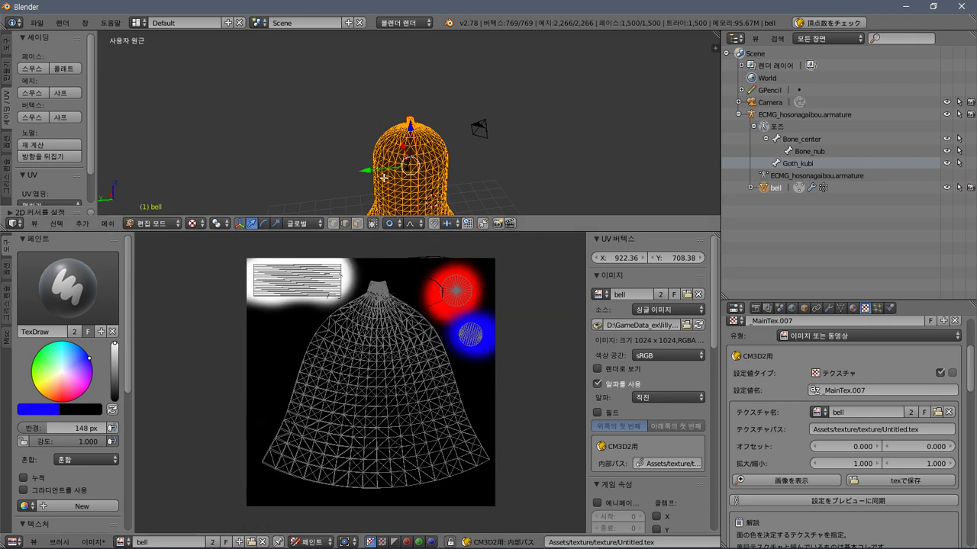
middle_click_drag(391, 178, 374, 103, "shift")
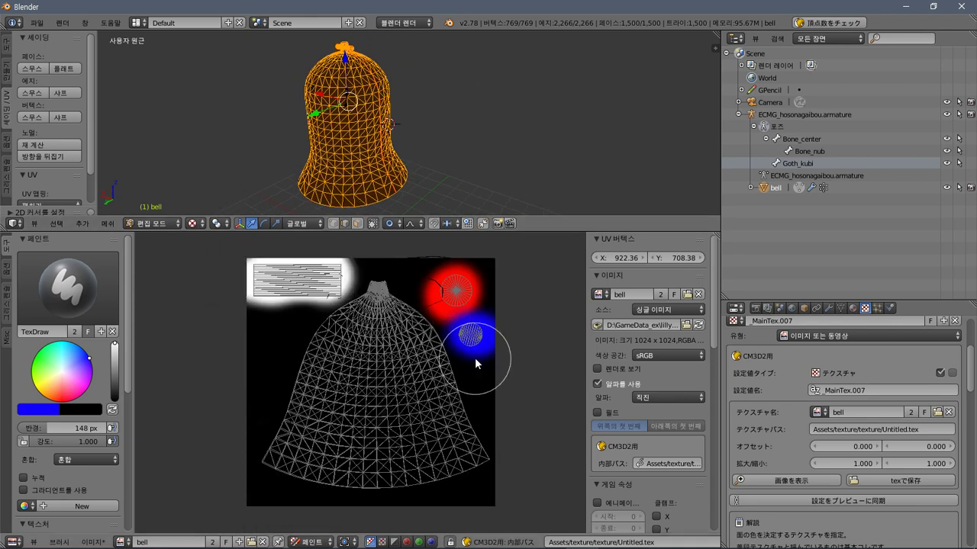
left_click_drag(64, 403, 37, 389)
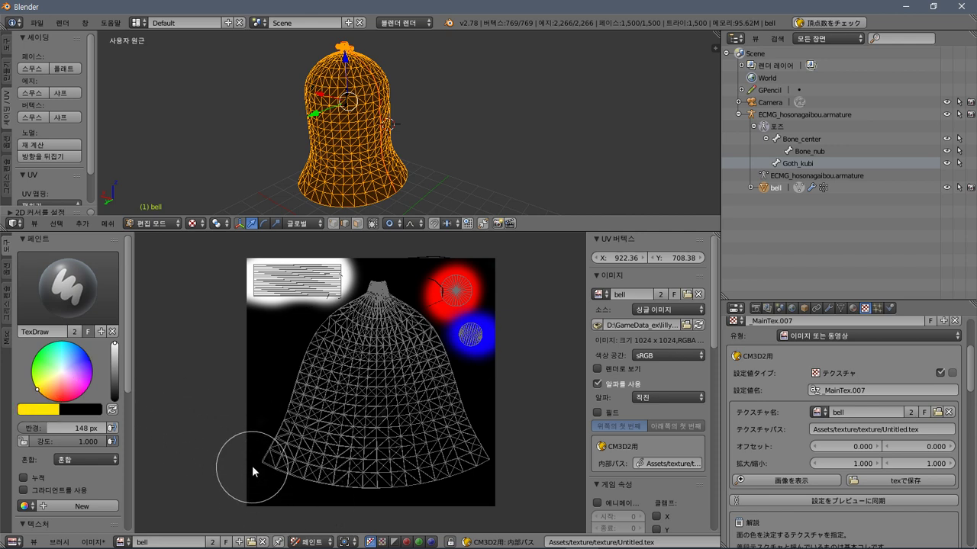
mouse_move(252, 462)
left_mouse_down()
mouse_move(374, 488)
mouse_move(473, 475)
mouse_move(505, 457)
mouse_move(414, 495)
mouse_move(249, 486)
left_mouse_up()
Paint a red band across the bell island above the yellow one, and a blue band above the red.
left_click_drag(63, 391, 63, 402)
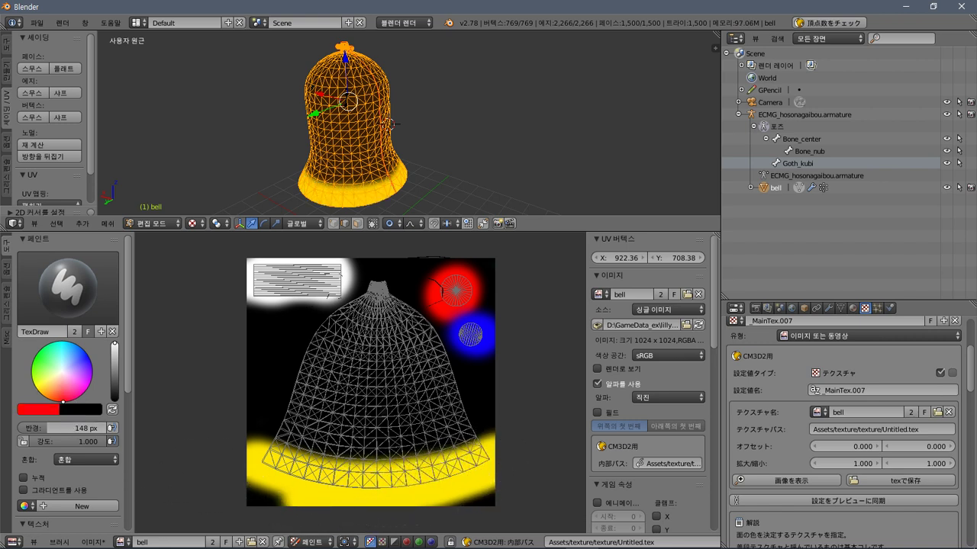
mouse_move(275, 407)
left_mouse_down()
mouse_move(271, 432)
mouse_move(312, 444)
mouse_move(381, 451)
mouse_move(465, 429)
left_mouse_up()
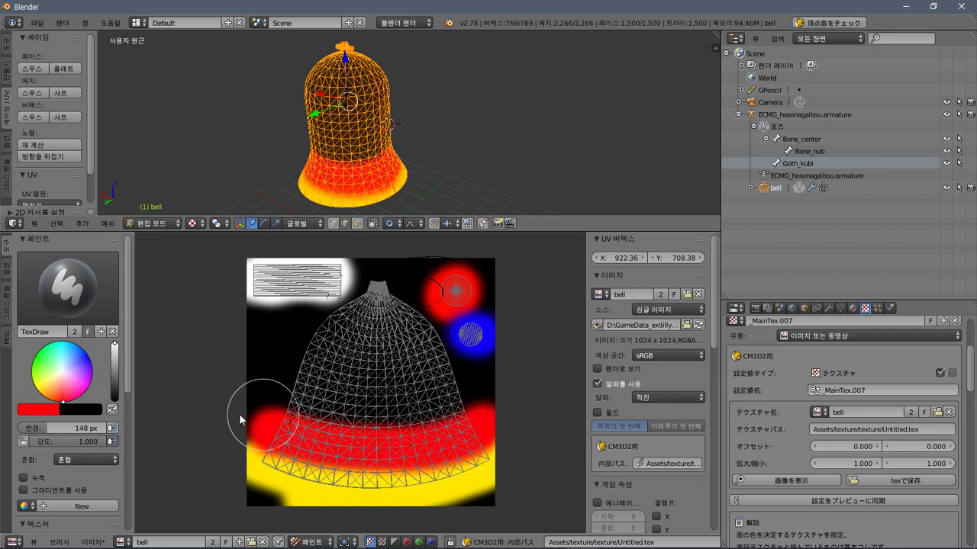
left_click(89, 359)
mouse_move(283, 381)
left_mouse_down()
mouse_move(353, 412)
mouse_move(467, 410)
left_mouse_up()
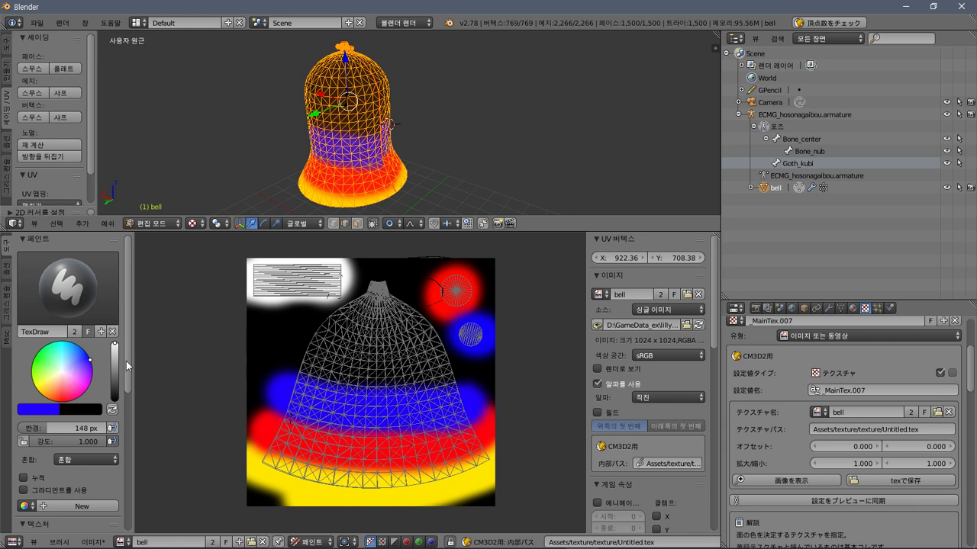
middle_click_drag(428, 144, 398, 145)
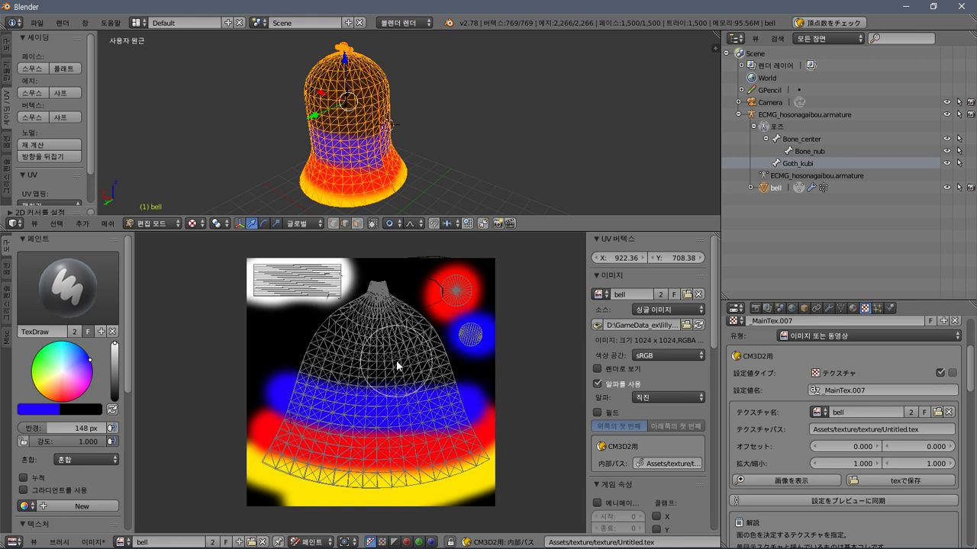
left_click_drag(462, 360, 464, 383)
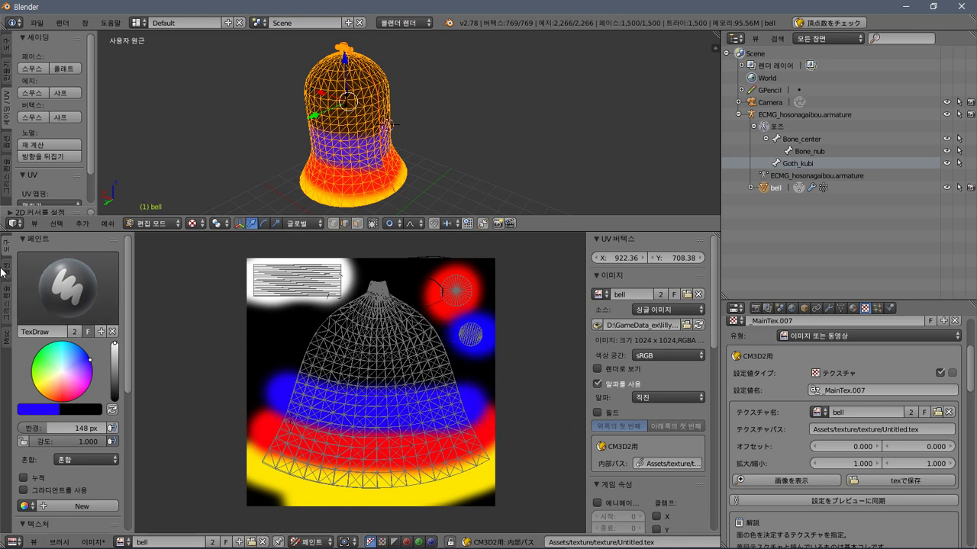
Switch the image editor to View mode and try the Shear transform on the selected bell island.
left_click(309, 542)
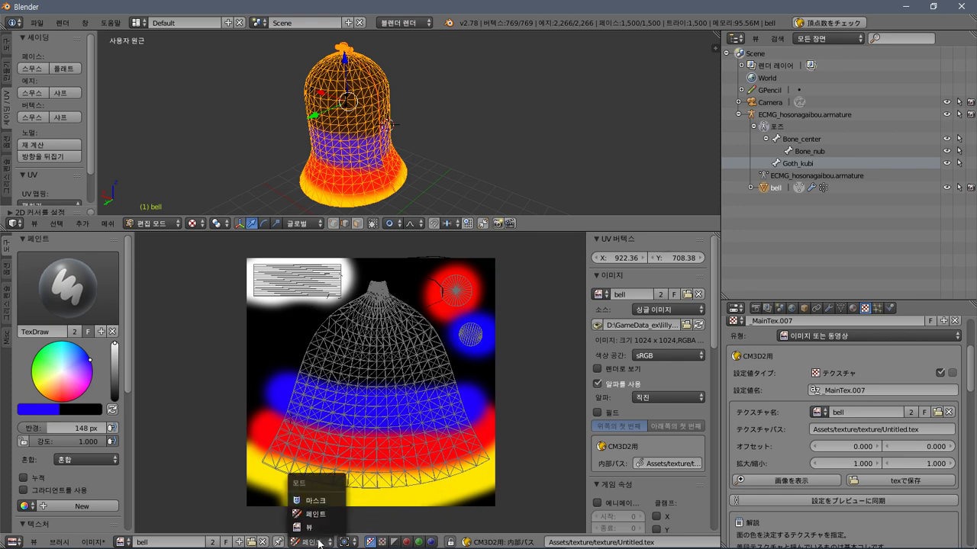
left_click(305, 519)
key("a")
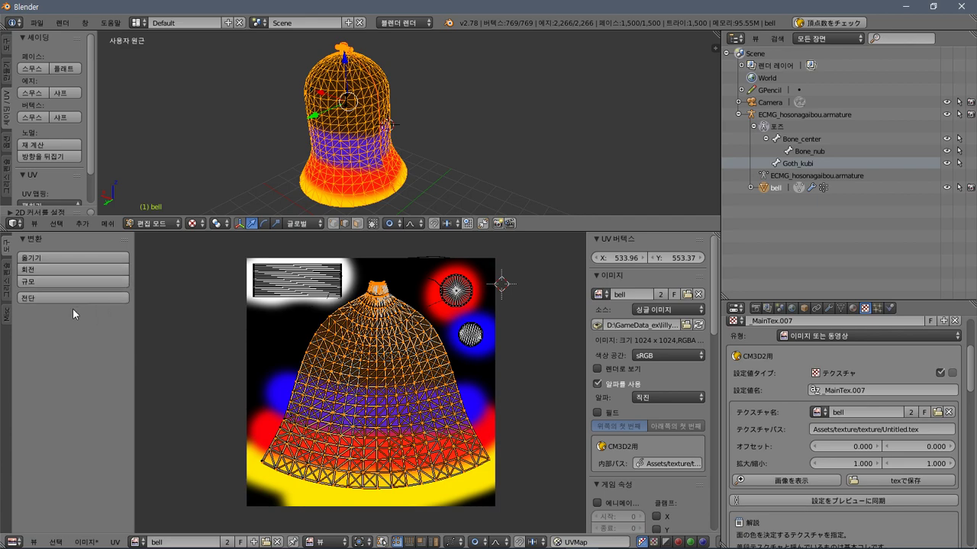
left_click(56, 296)
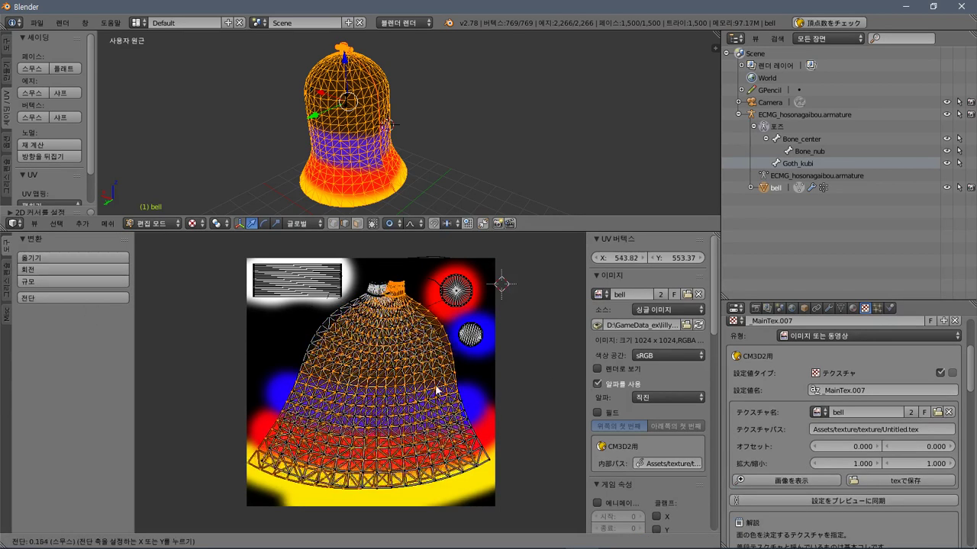
key("Escape")
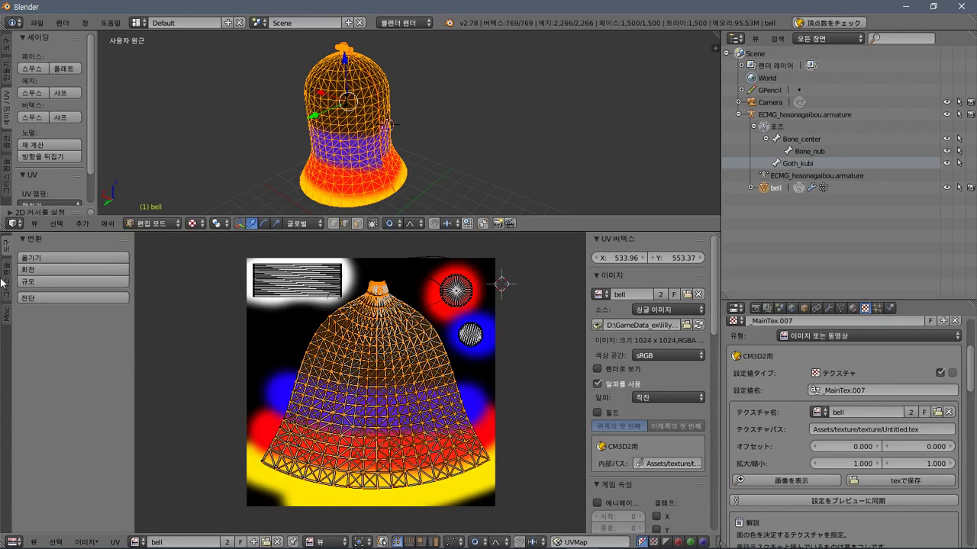
Switch to the browser, search Google for "블렌더 좌우반전" and open the Blender Wiki page on Mirror.
key("alt+Tab")
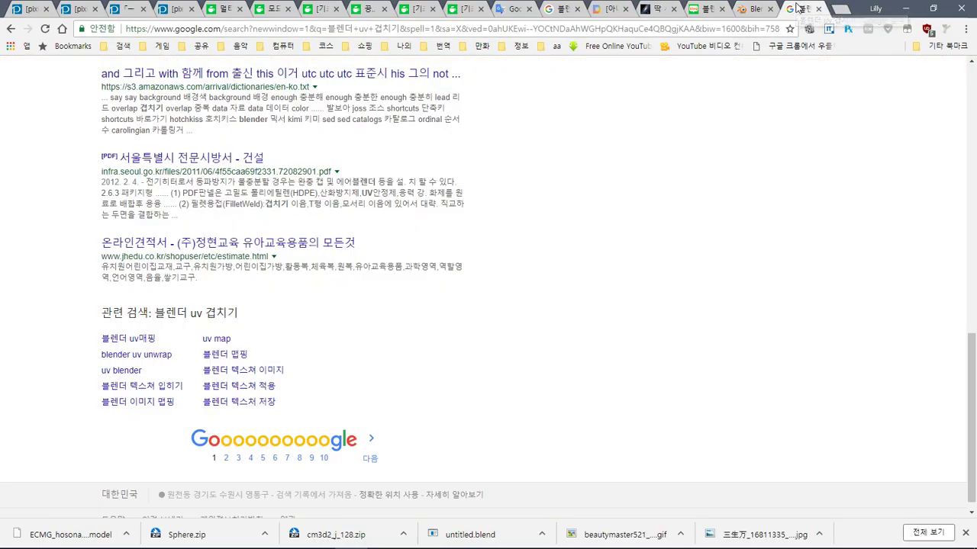
left_click(796, 7)
scroll(633, 116, "up", 3)
left_click(840, 10)
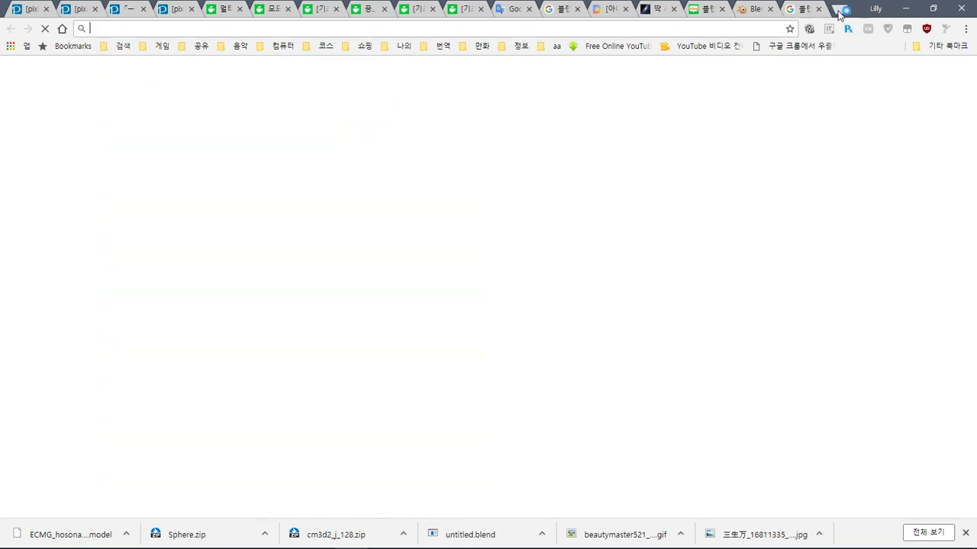
type("qmffosej")
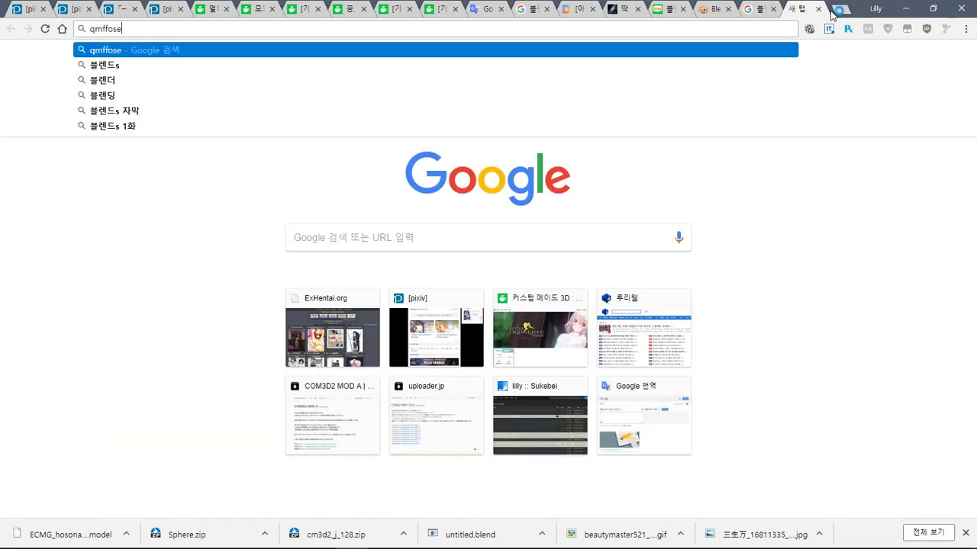
key("Down")
key("BackSpace")
key("BackSpace")
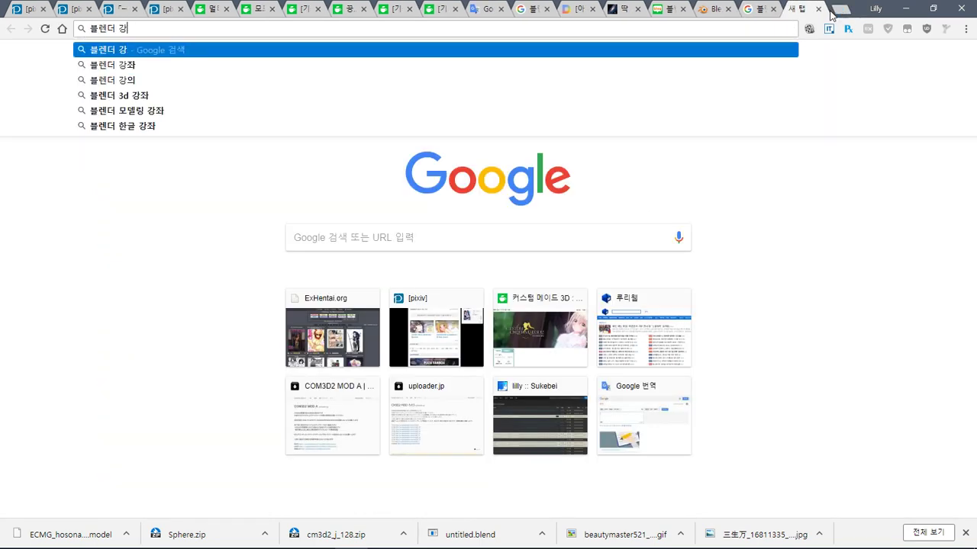
type("whkdn")
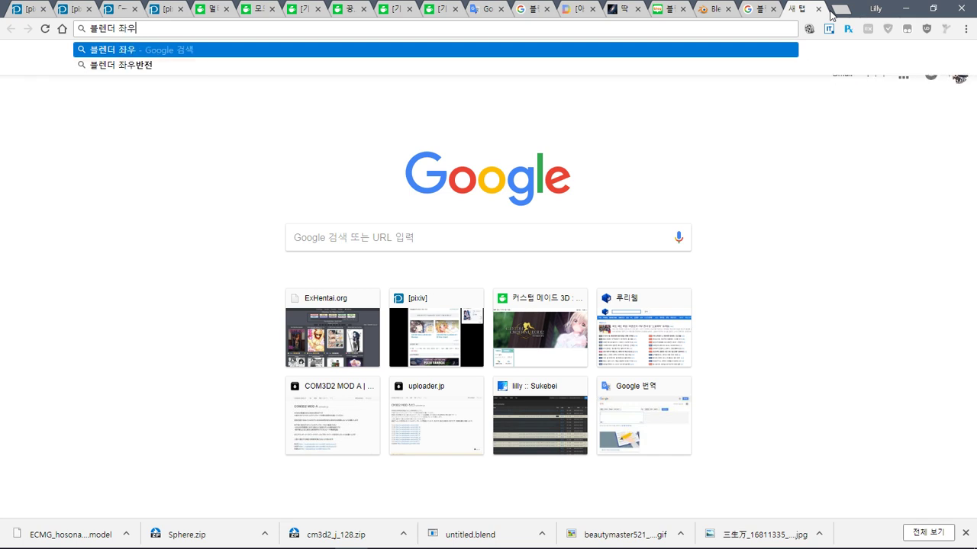
key("Down")
key("Return")
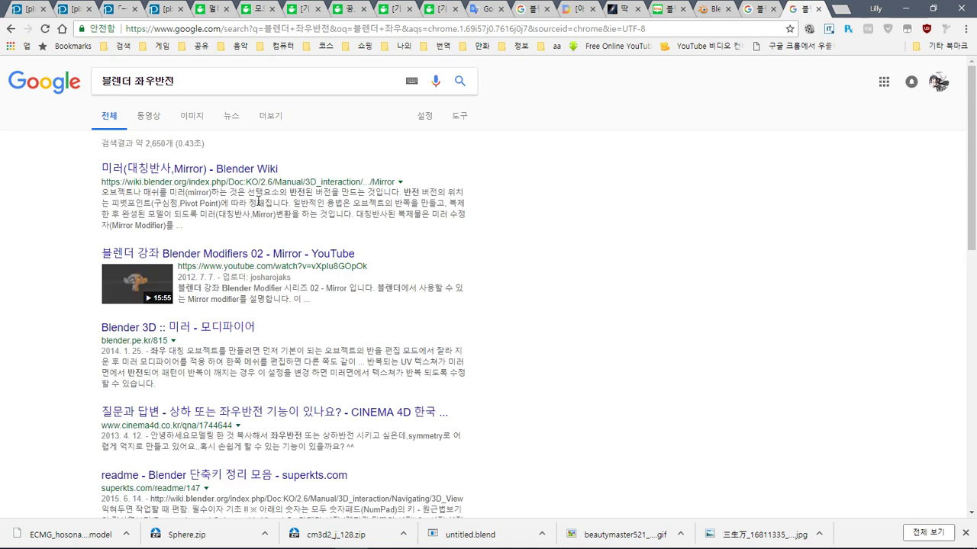
left_click(237, 167)
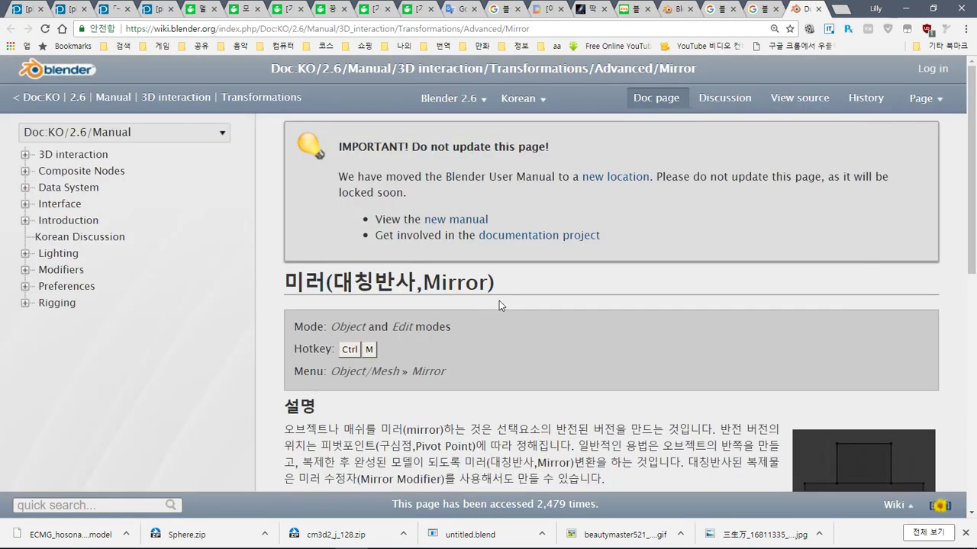
Return to Blender and mirror the selected bell island along the X axis, repeating the flip to compare its alignment.
key("alt+Tab")
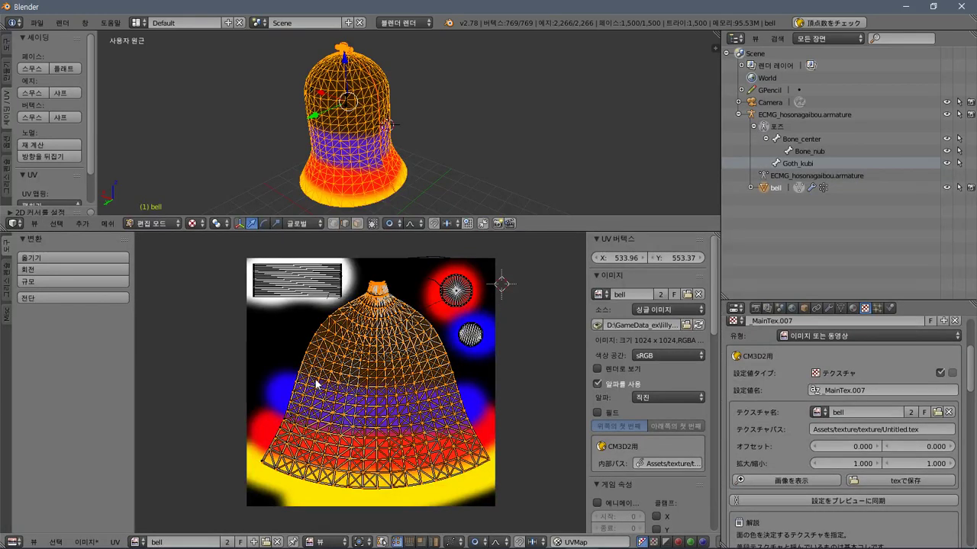
key("ctrl+m")
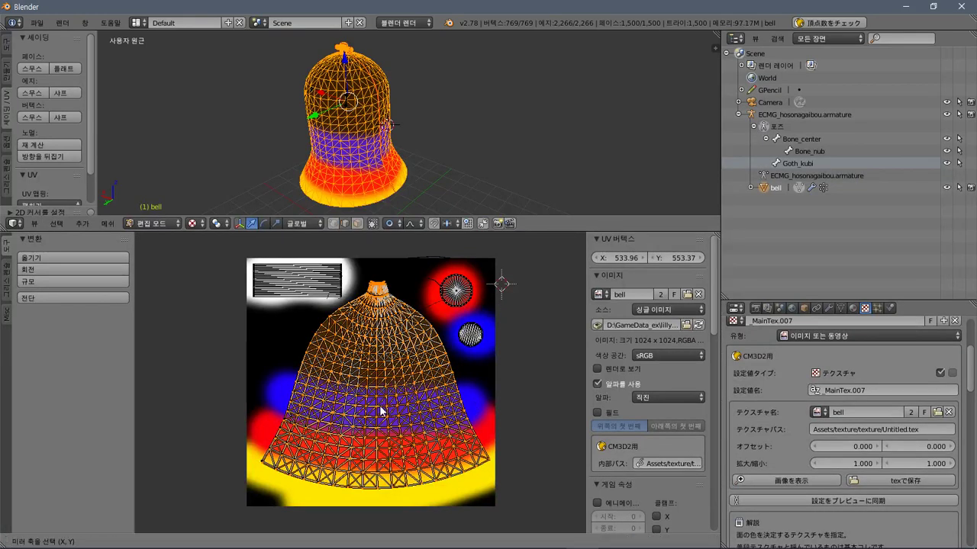
key("x")
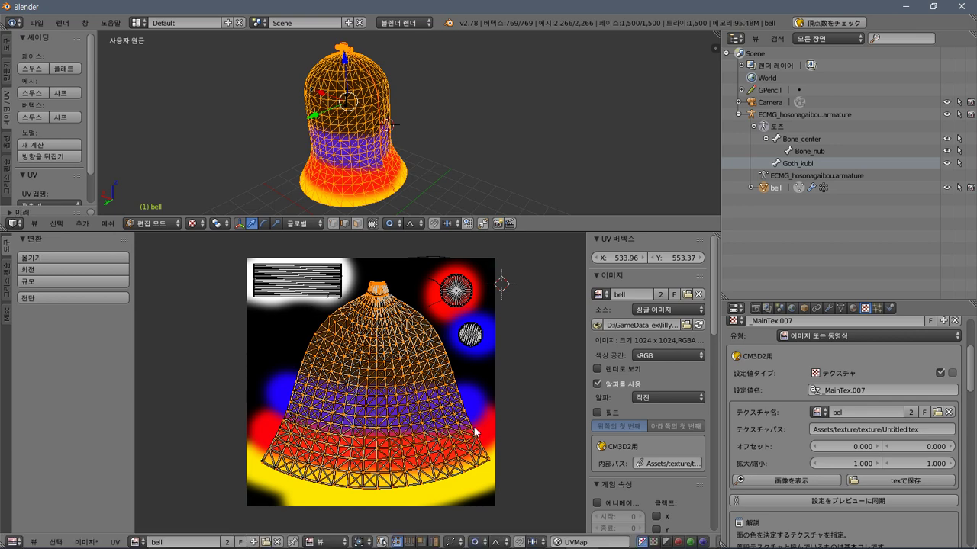
key("ctrl+m")
key("x")
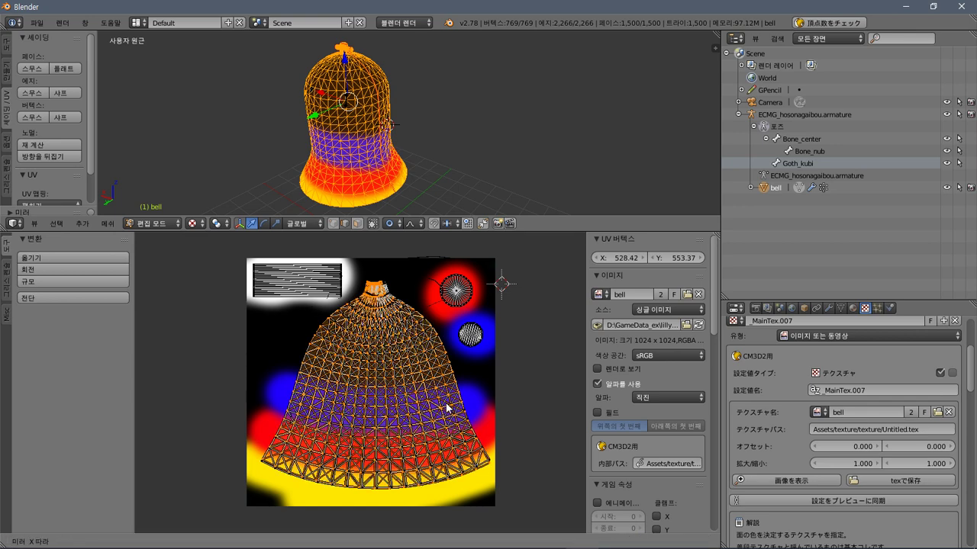
key("ctrl+m")
key("x")
key("ctrl+m")
key("x")
key("ctrl+m")
key("x")
key("ctrl+m")
key("x")
key("Return")
scroll(415, 336, "up", 1)
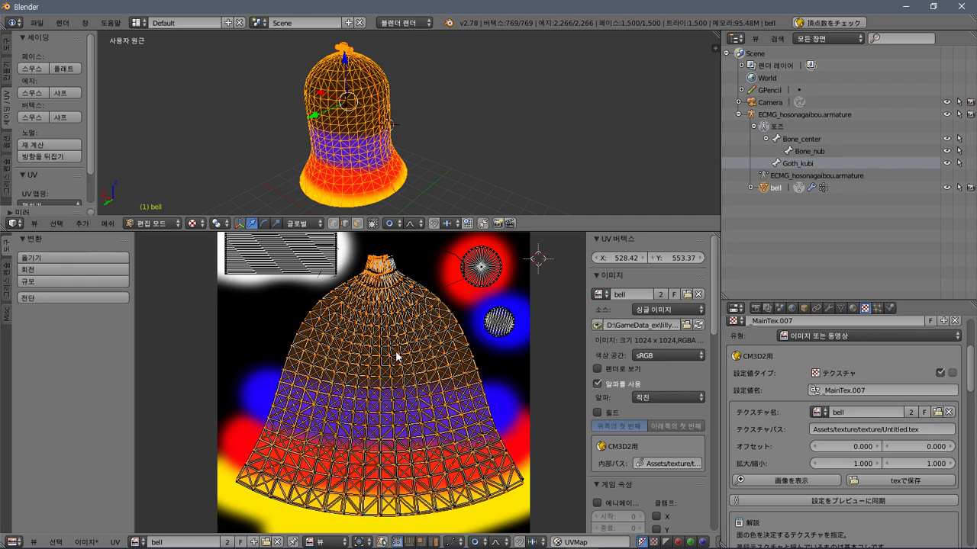
Rotate the mirrored bell island by about -0.68 degrees to line it up with the island underneath.
key("r")
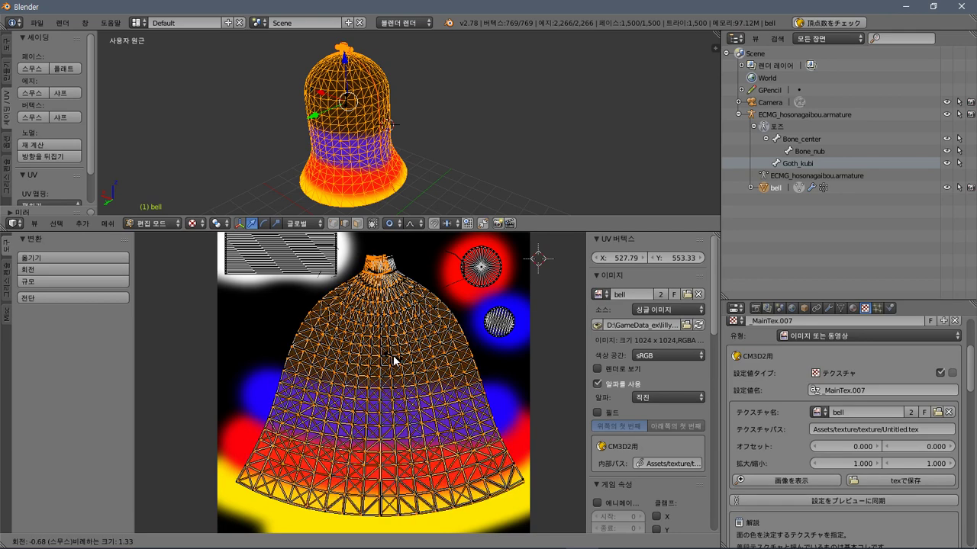
left_click(395, 360)
scroll(423, 330, "up", 1)
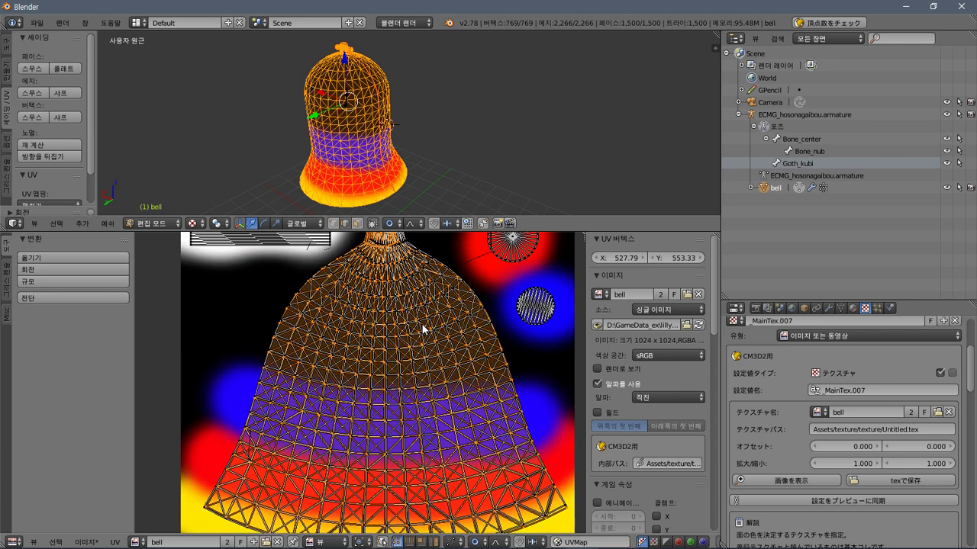
scroll(424, 330, "down", 1)
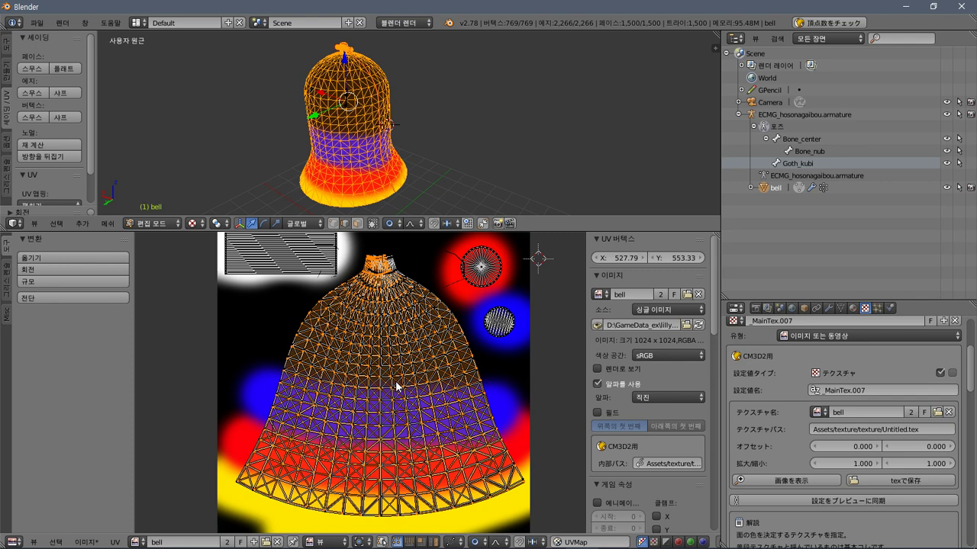
Read the usage section of the Mirror page in the browser for the axis options.
key("alt+Tab")
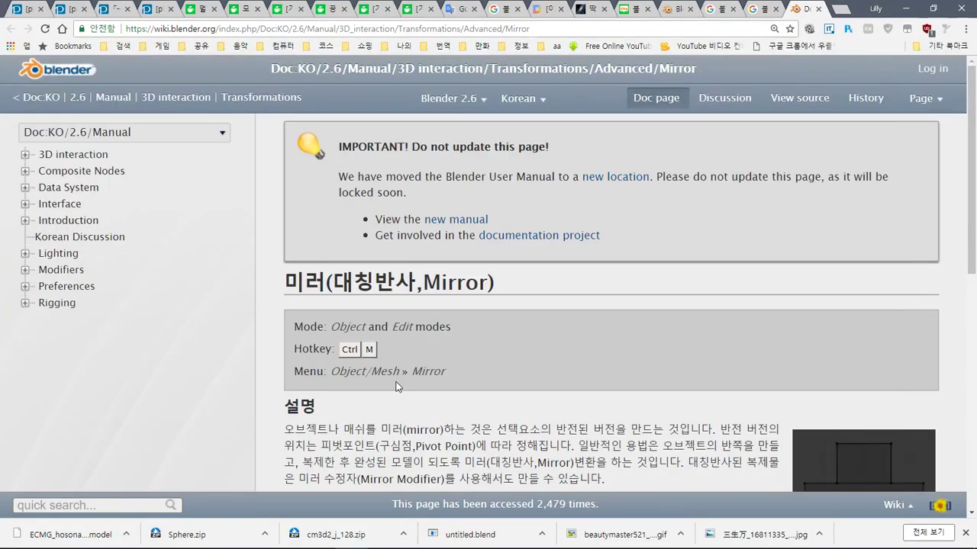
scroll(396, 387, "down", 2)
scroll(396, 384, "down", 2)
scroll(396, 378, "up", 1)
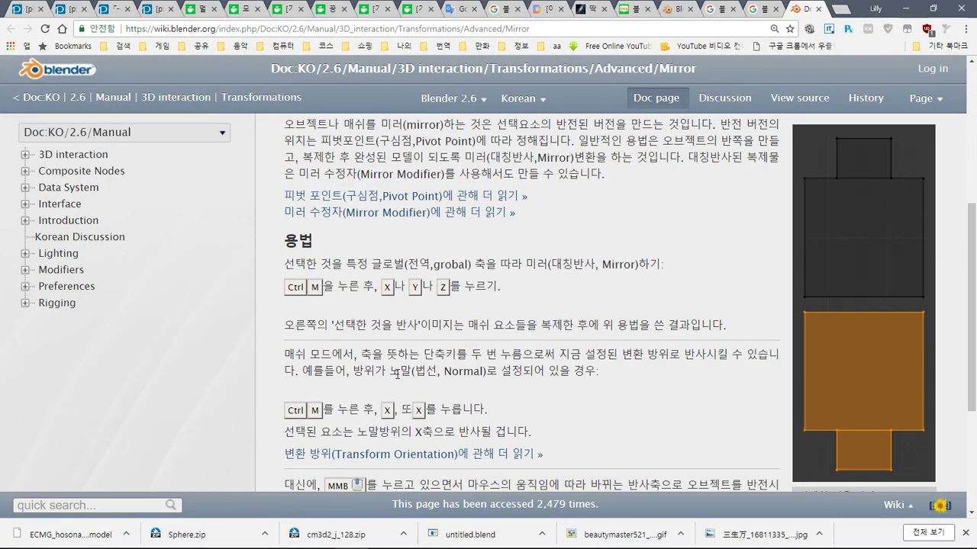
Back in Blender, select both overlapping bell islands in full, and switch to the browser's Mirror page.
key("alt+Tab")
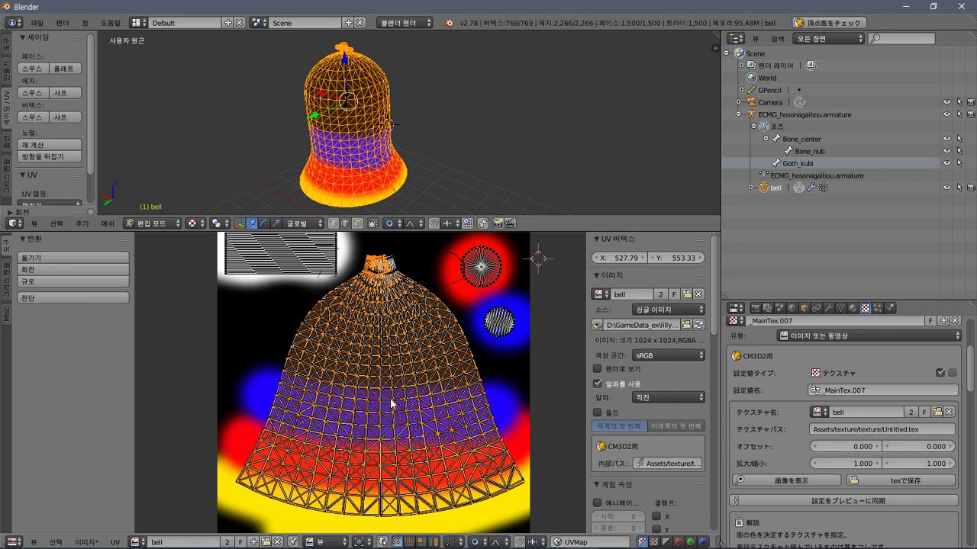
right_click(394, 293)
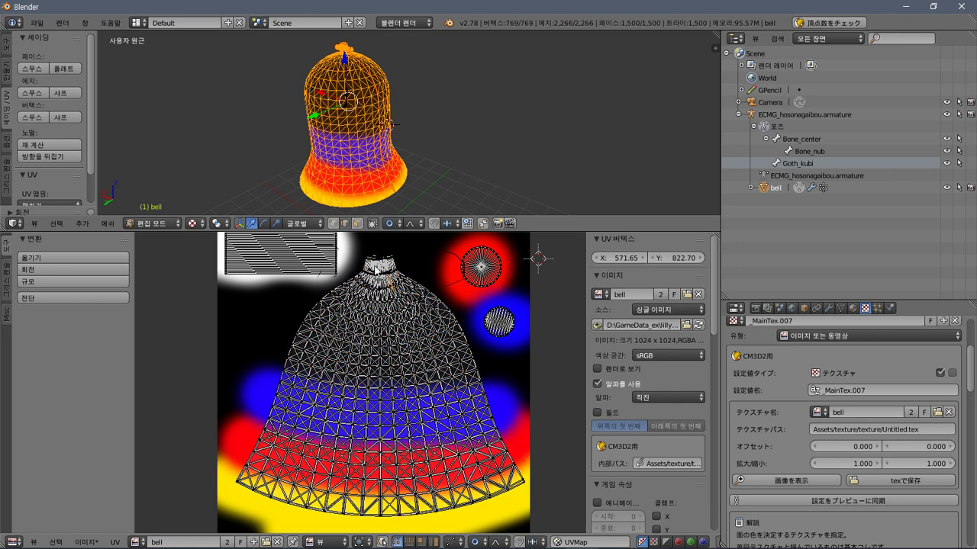
key("ctrl+l")
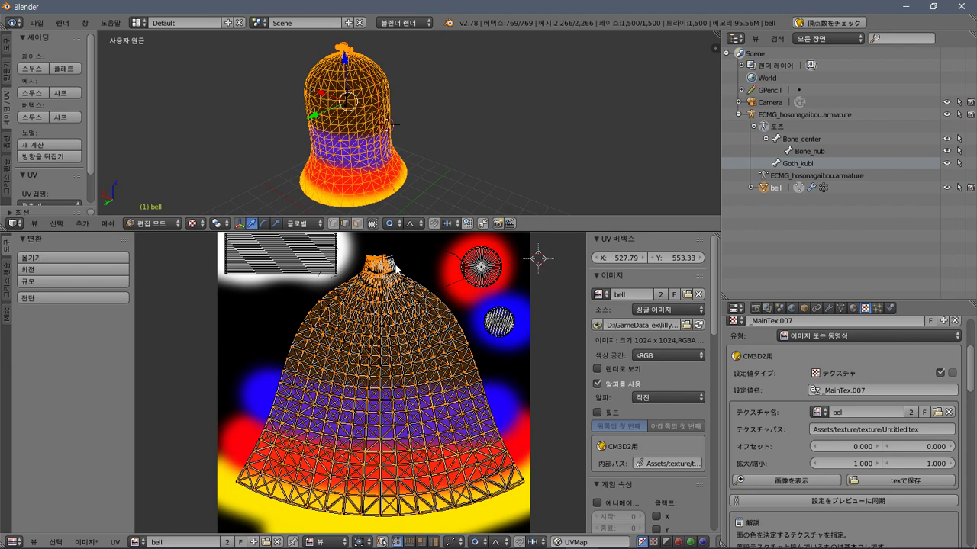
key("ctrl+v")
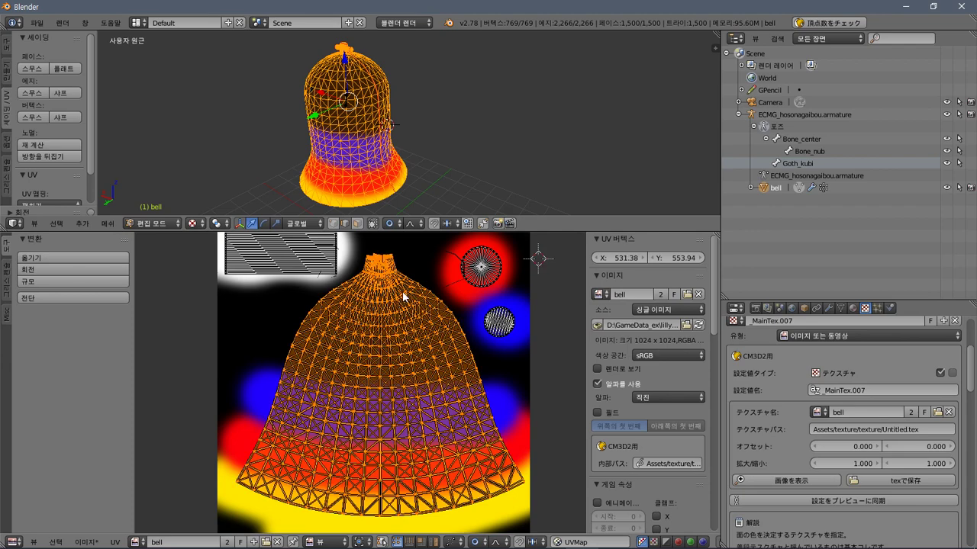
key("alt+Tab")
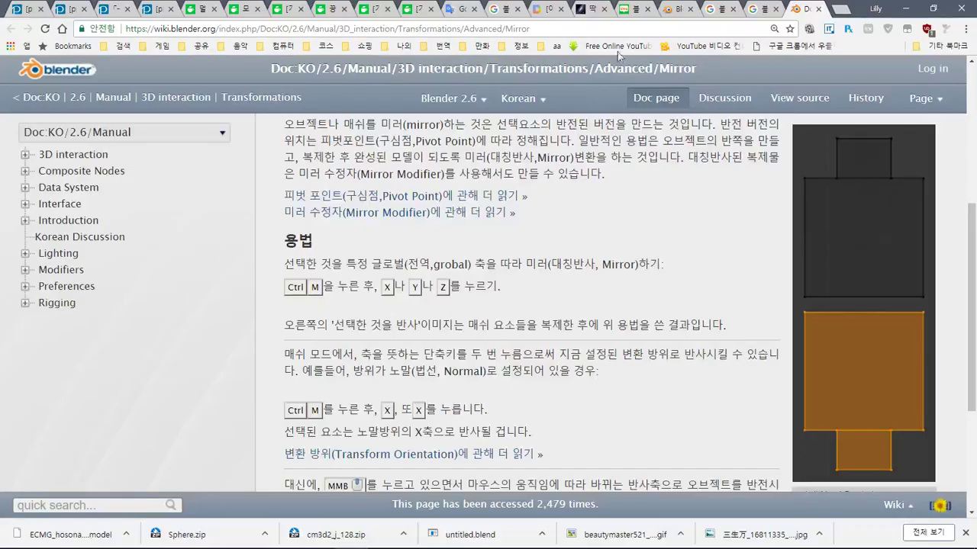
Search Google for "블렌더 펼치기" and open the blender.pe.kr article "UV 펼치기".
left_click(766, 8)
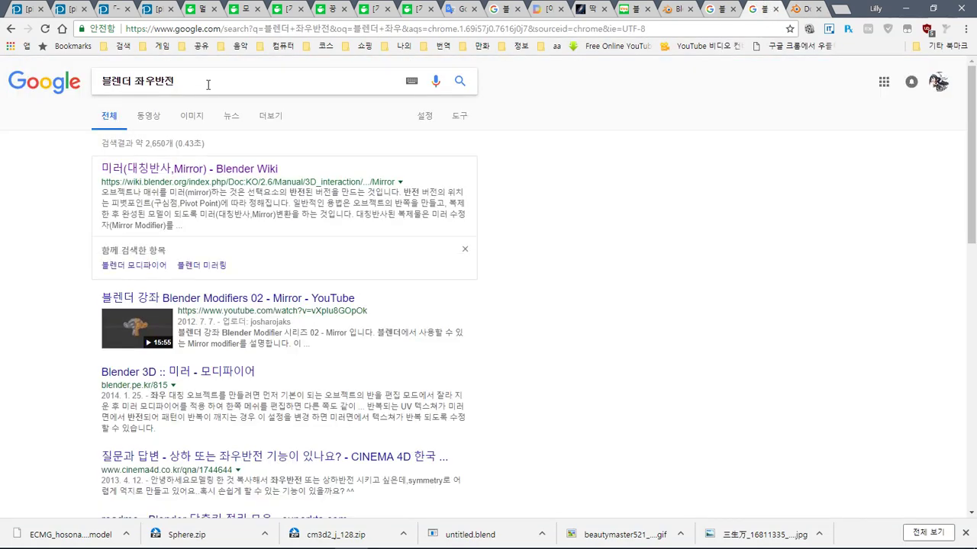
key("alt+Tab")
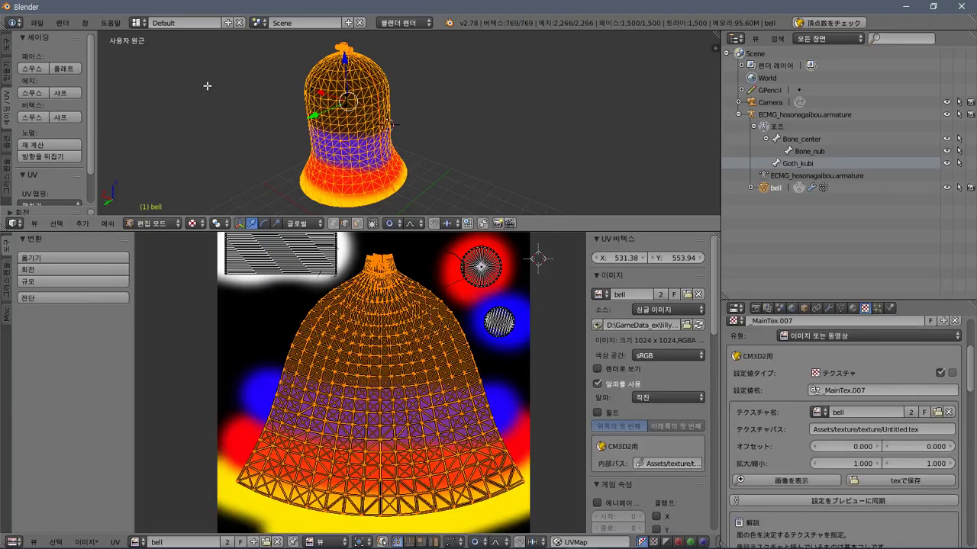
key("alt+Tab")
left_click_drag(207, 86, 134, 82)
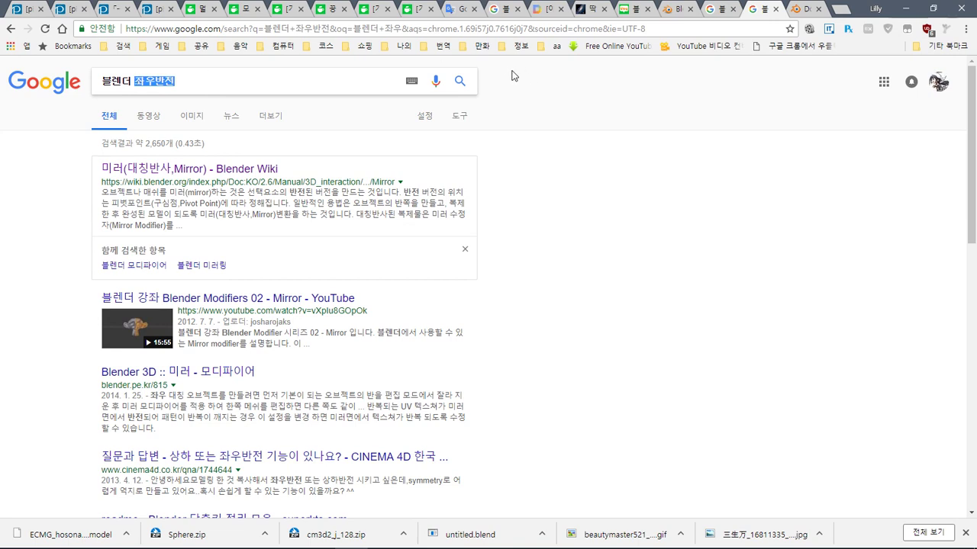
type("펼치기")
key("Return")
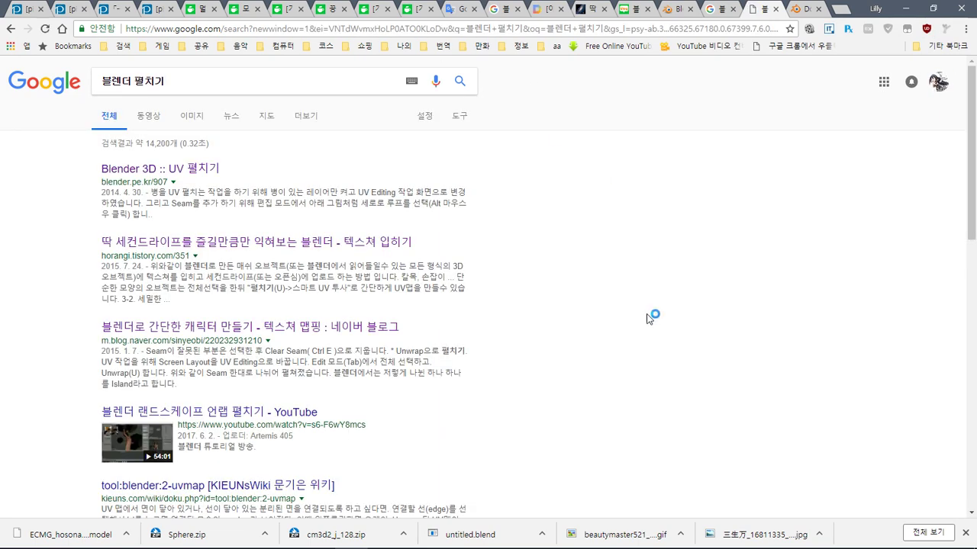
left_click(160, 168)
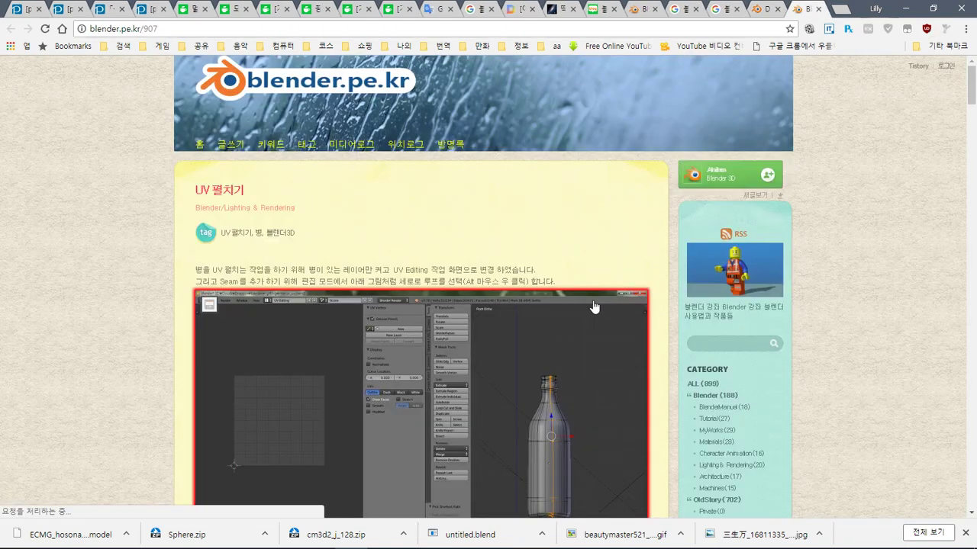
Examine the article's Weld/Align section, including the enlarged screenshot, for how the selected UV vertices are aligned.
left_click_drag(973, 87, 973, 273)
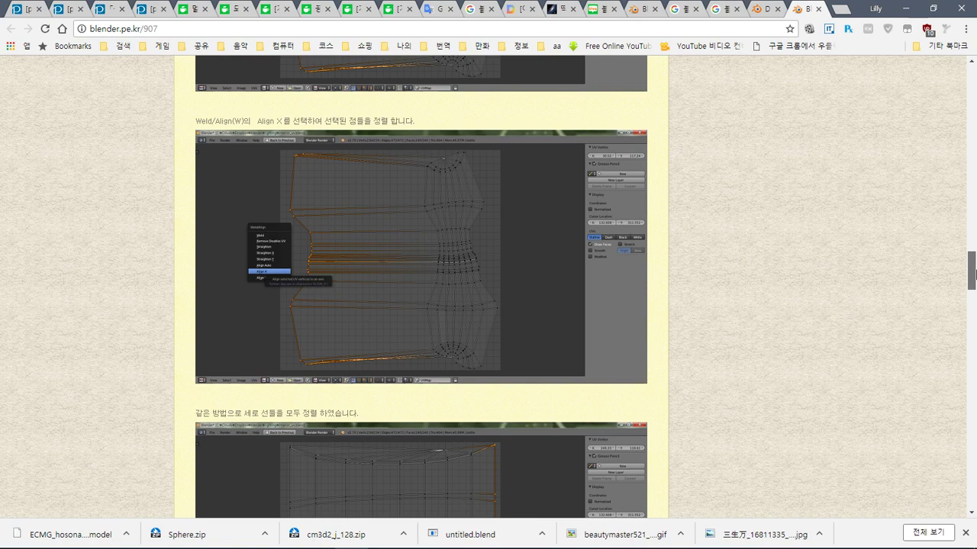
left_click_drag(973, 273, 975, 295)
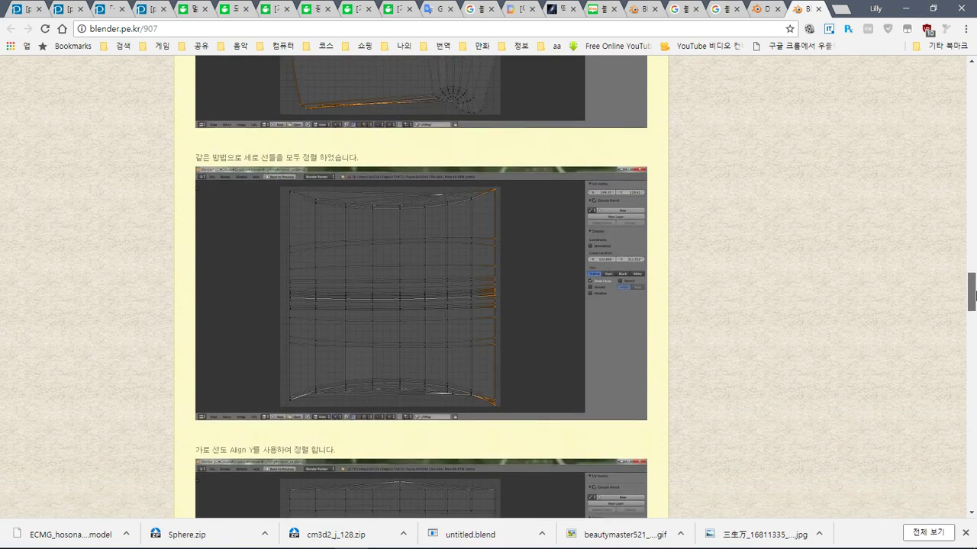
left_click_drag(975, 295, 975, 267)
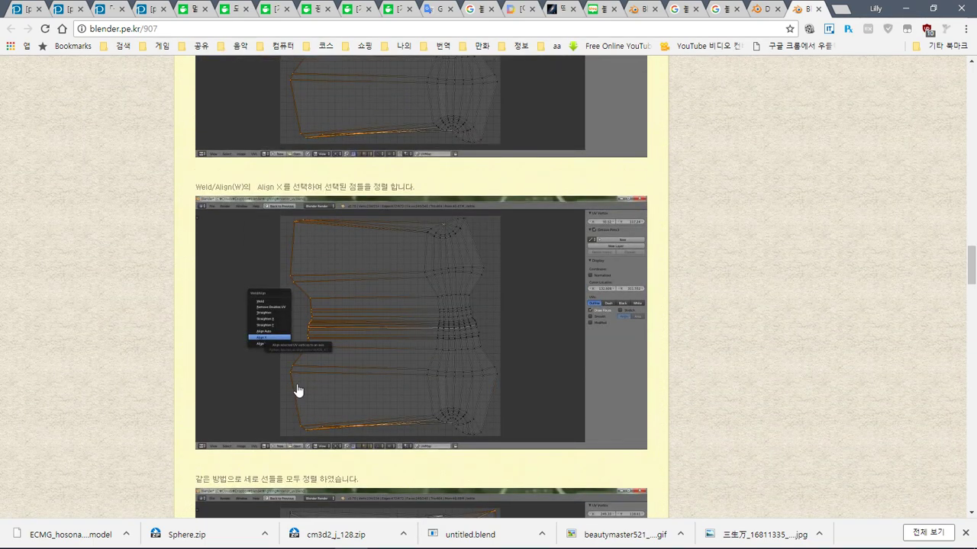
scroll(323, 343, "up", 1)
scroll(328, 343, "down", 2)
left_click(326, 310)
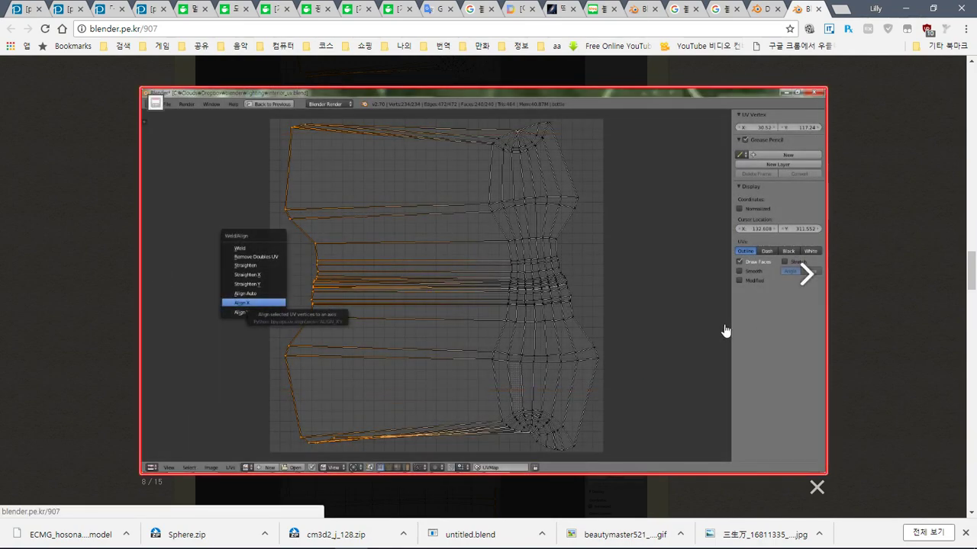
left_click(725, 330)
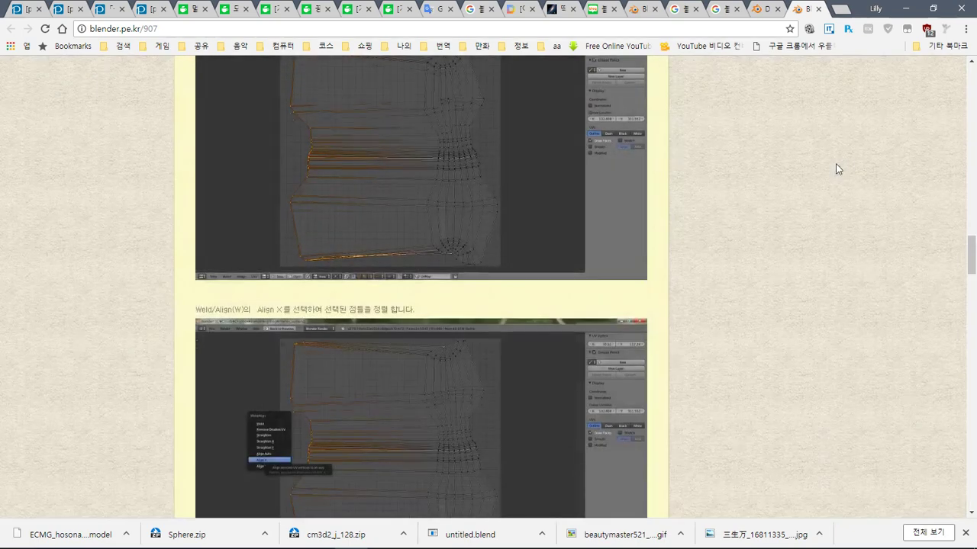
scroll(835, 169, "down", 2)
scroll(835, 169, "down", 2)
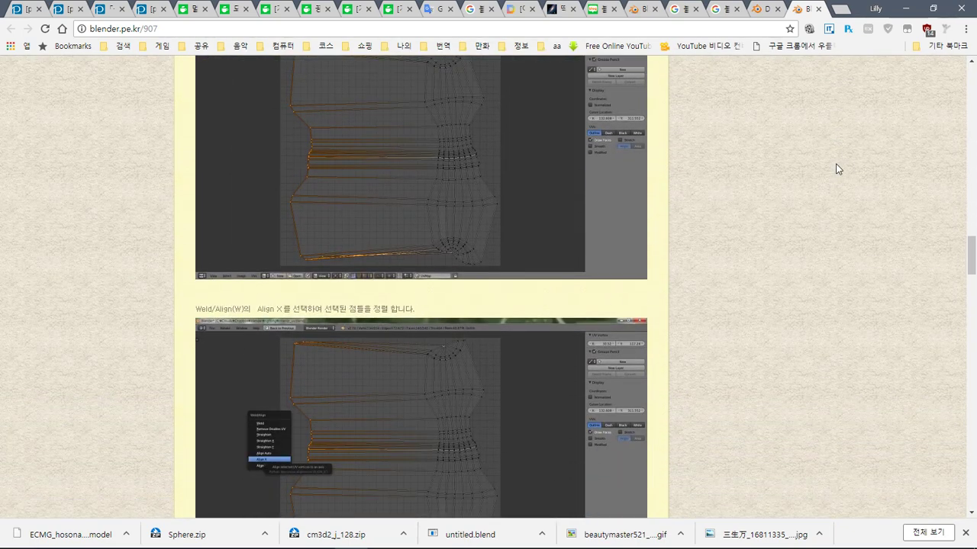
scroll(836, 169, "down", 1)
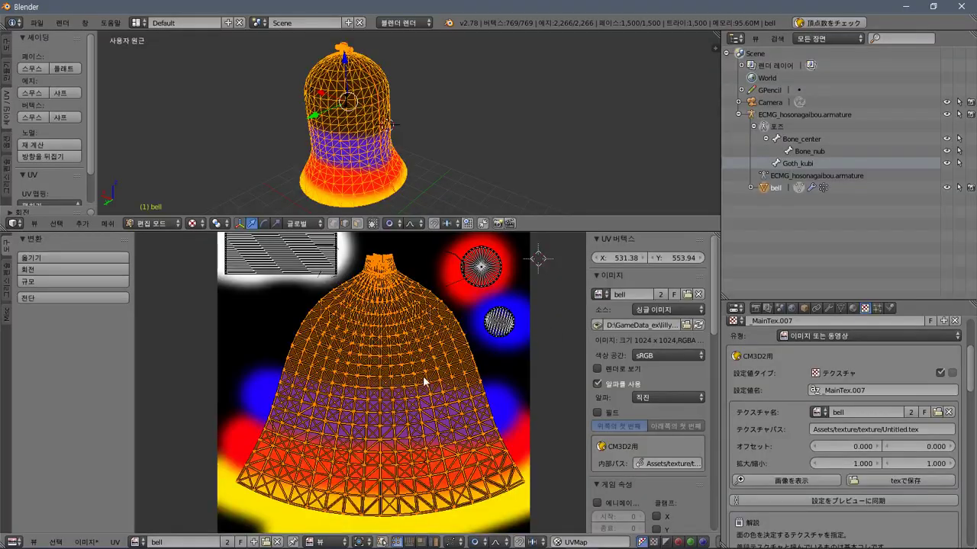
In Blender, try Straighten Y and Align X on all of the bell's selected UVs, and undo the alignment.
key("w")
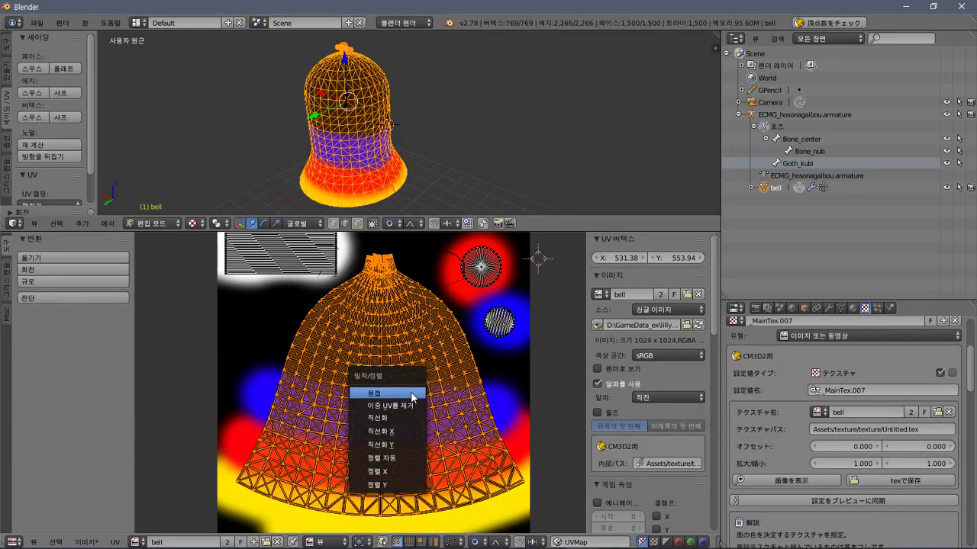
left_click(387, 445)
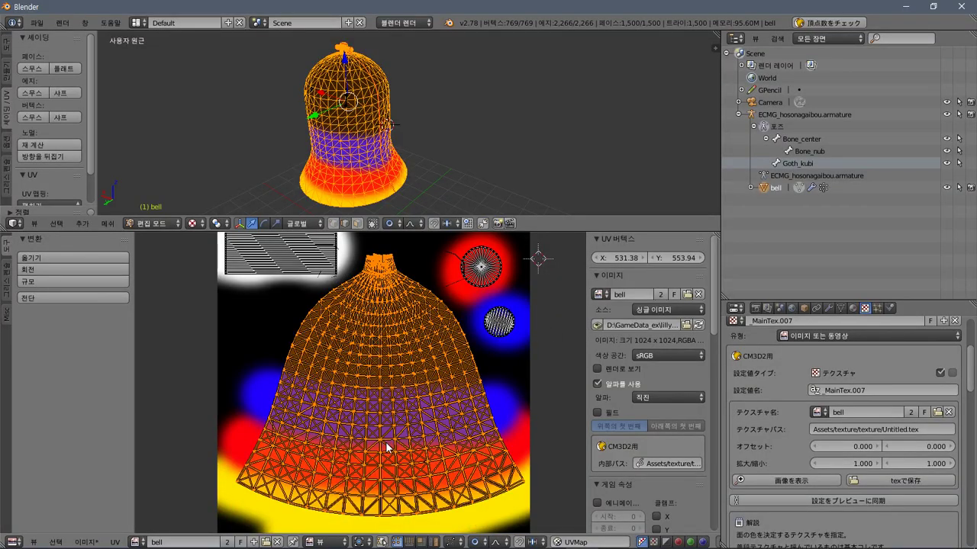
key("w")
left_click(368, 413)
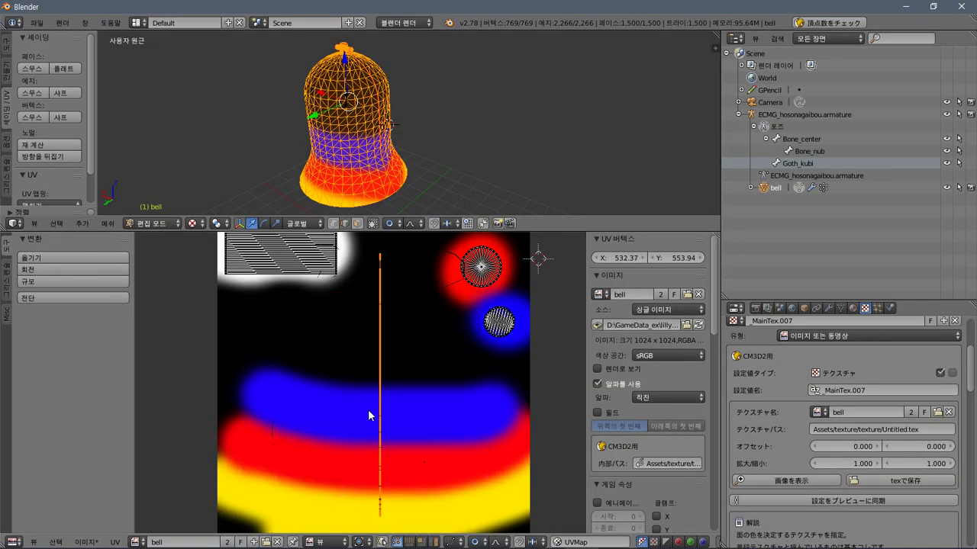
key("ctrl+z")
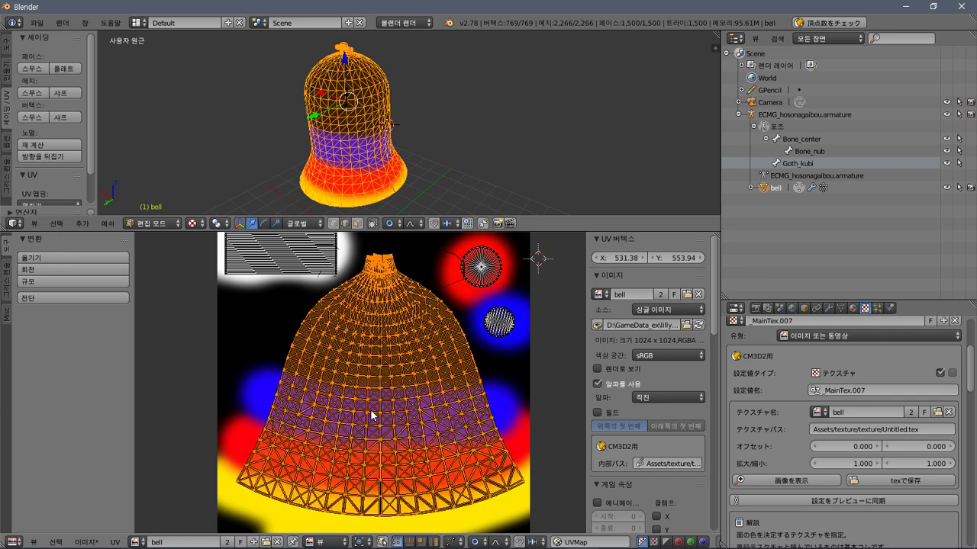
Try Align Y and Align Auto on the bell's selected UVs, undoing each attempt.
key("w")
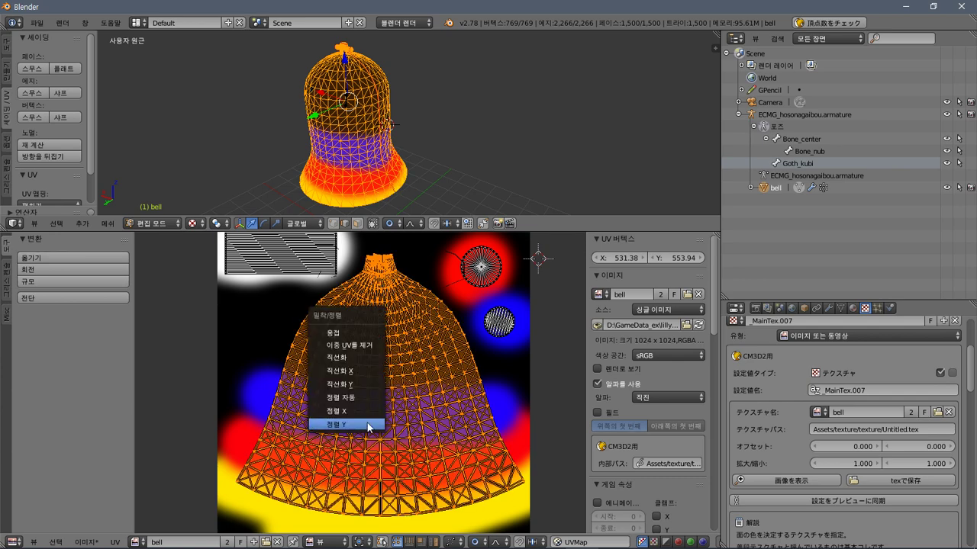
left_click(367, 423)
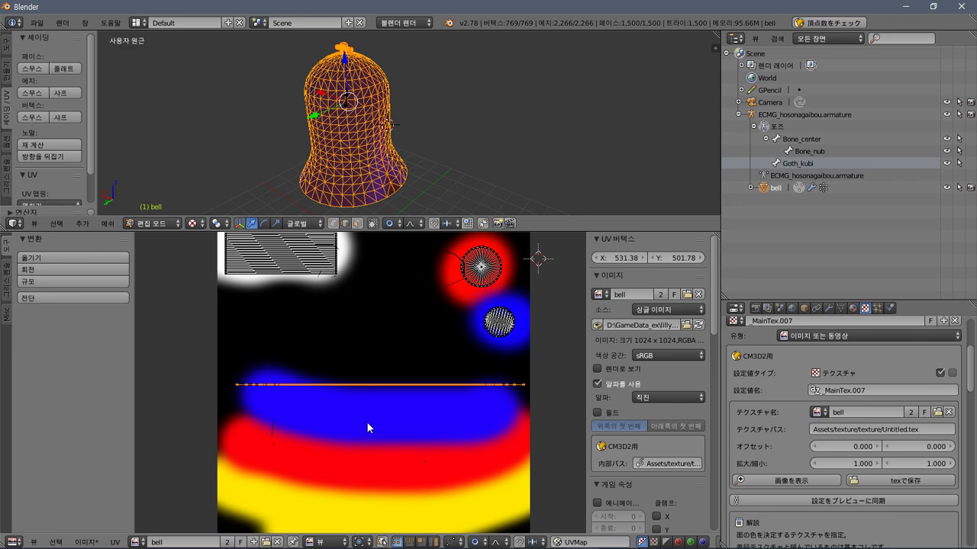
key("ctrl+z")
key("w")
left_click(357, 403)
key("ctrl+z")
Try welding the bell's selected UV vertices together and undo it.
key("w")
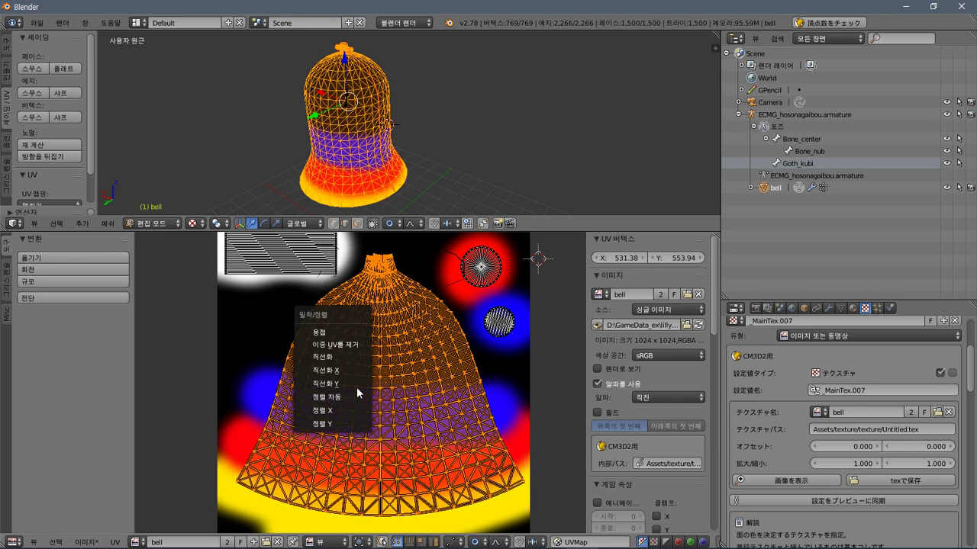
left_click(327, 342)
key("ctrl+z")
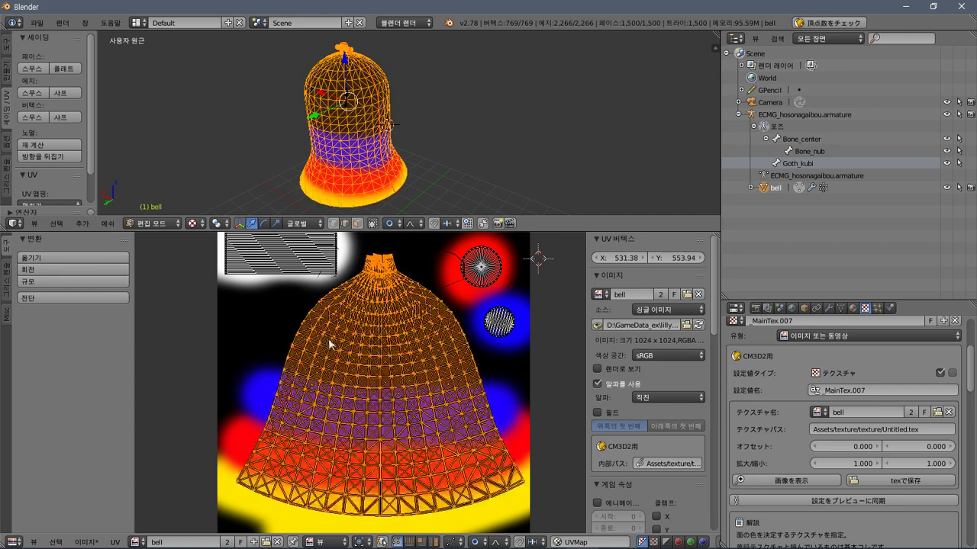
Try removing the double UVs from the bell's selected vertices and inspect the mesh up close.
key("w")
left_click(341, 356)
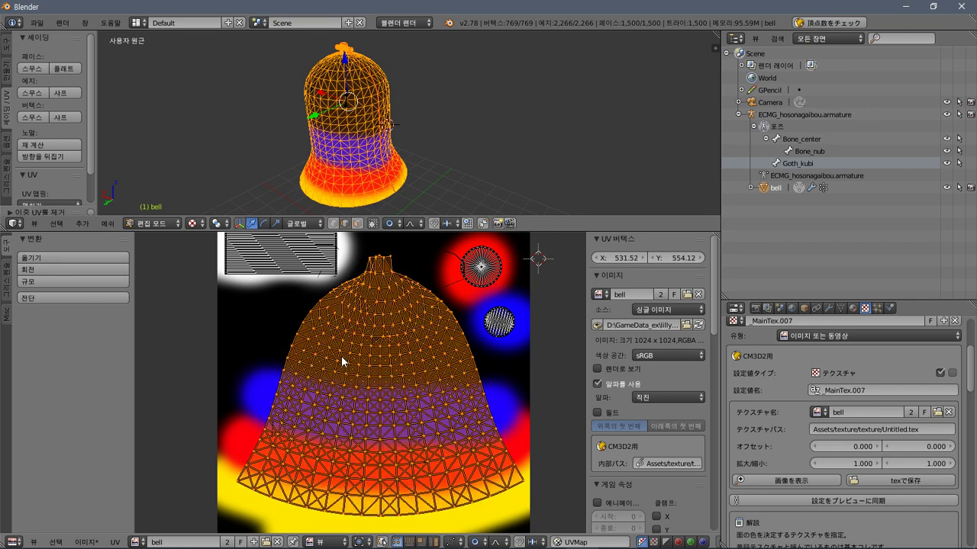
scroll(360, 354, "up", 1)
scroll(386, 352, "up", 2)
scroll(385, 353, "down", 2)
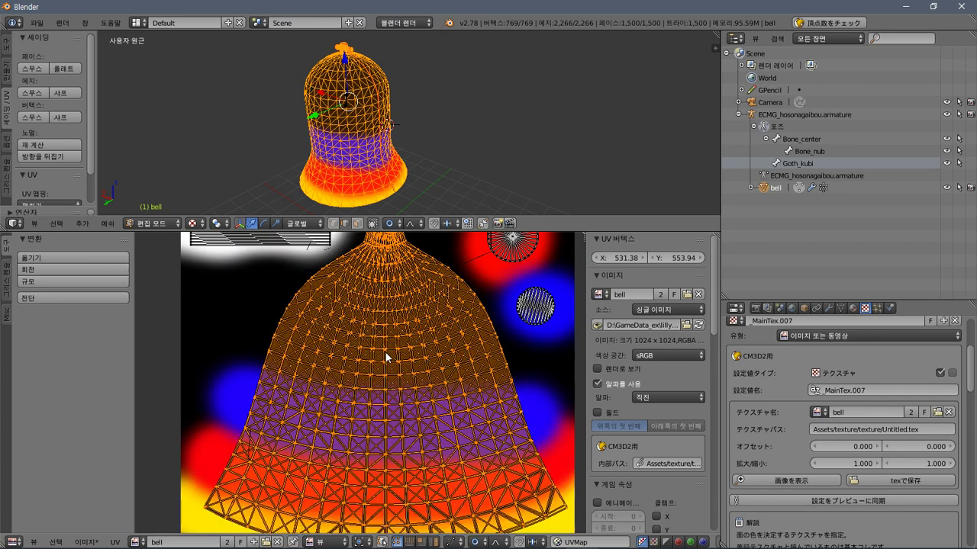
Remove the bell's double UVs again and try moving the bell's UV island to test the merged vertices.
key("w")
left_click(385, 353)
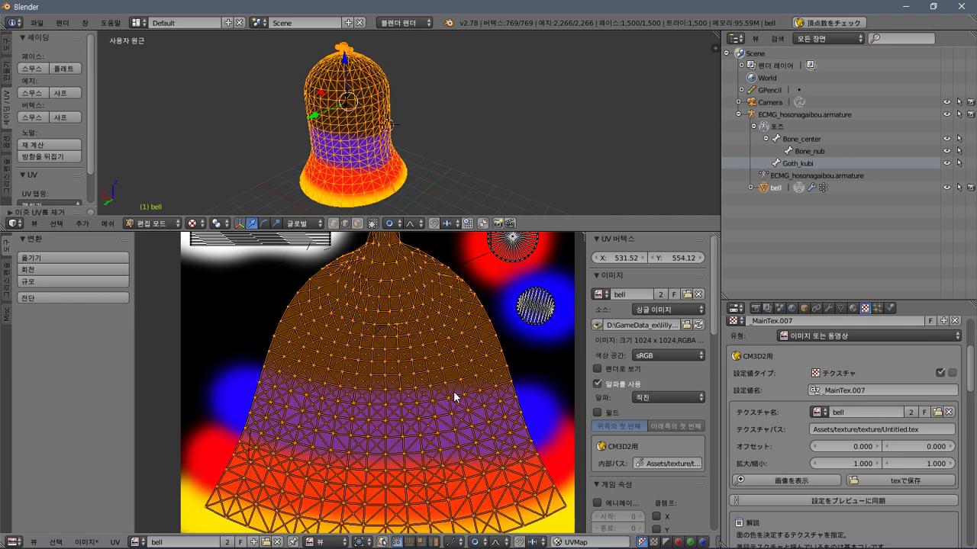
key("a")
key("a")
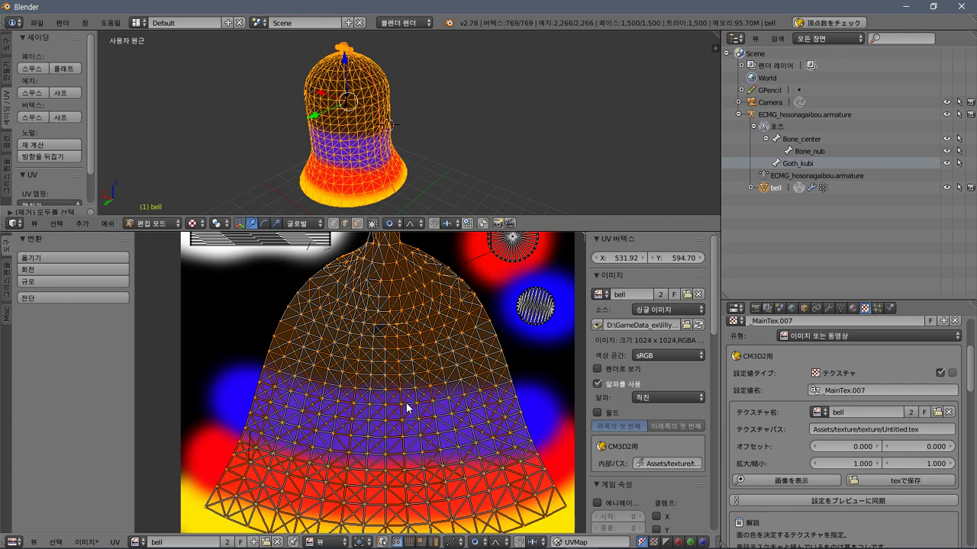
key("g")
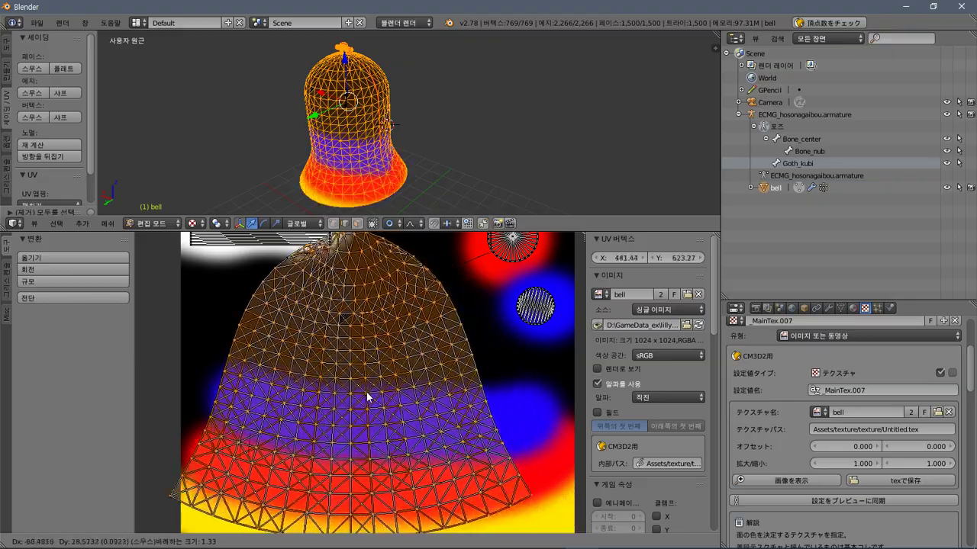
left_click(413, 405)
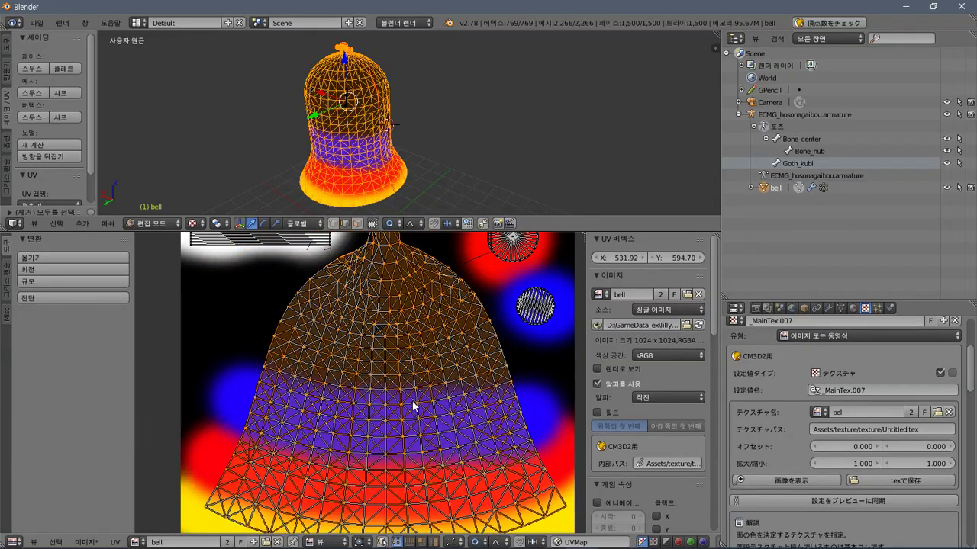
Select all of the bell's UV vertices and weld the overlapping ones with Remove Doubles UV.
scroll(400, 396, "down", 1)
scroll(400, 396, "up", 1)
key("a")
key("a")
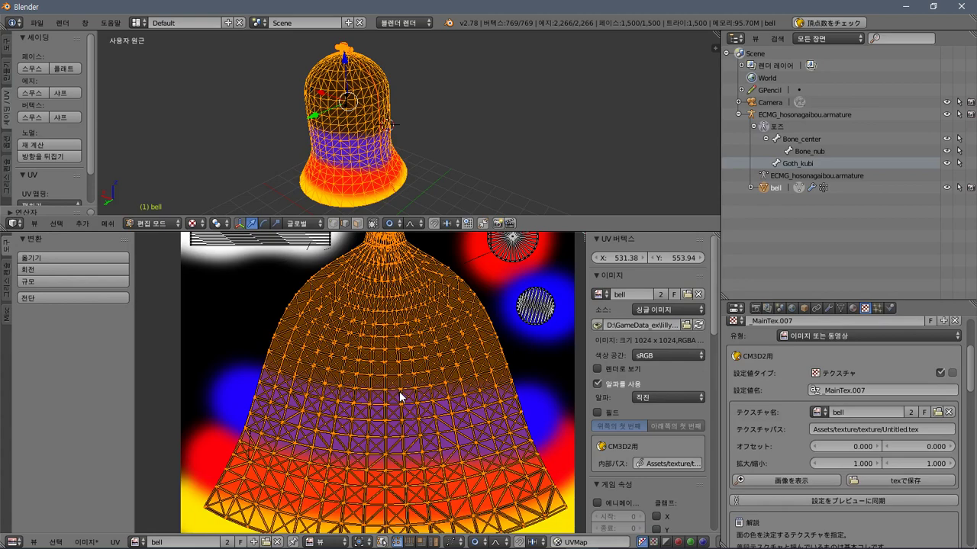
scroll(399, 397, "down", 1)
scroll(400, 397, "up", 1)
key("w")
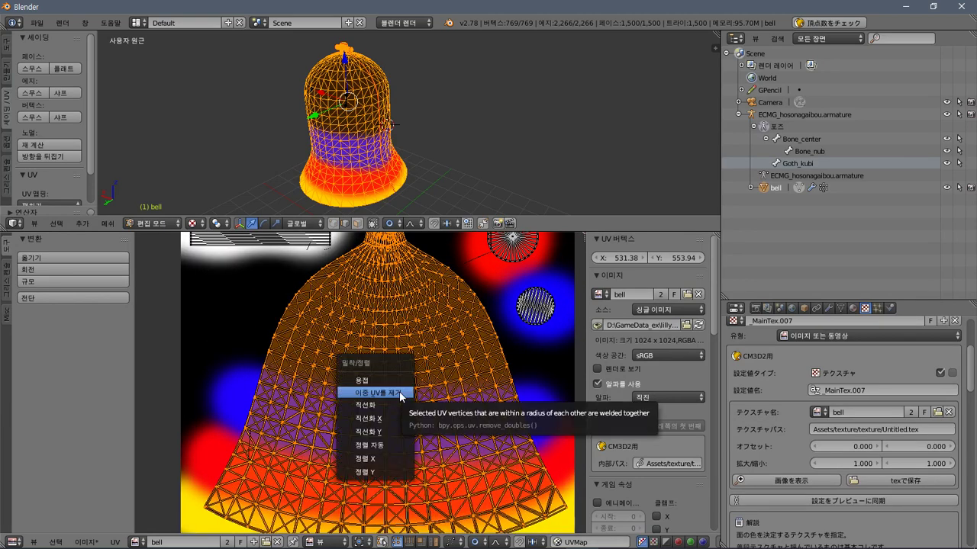
left_click(400, 392)
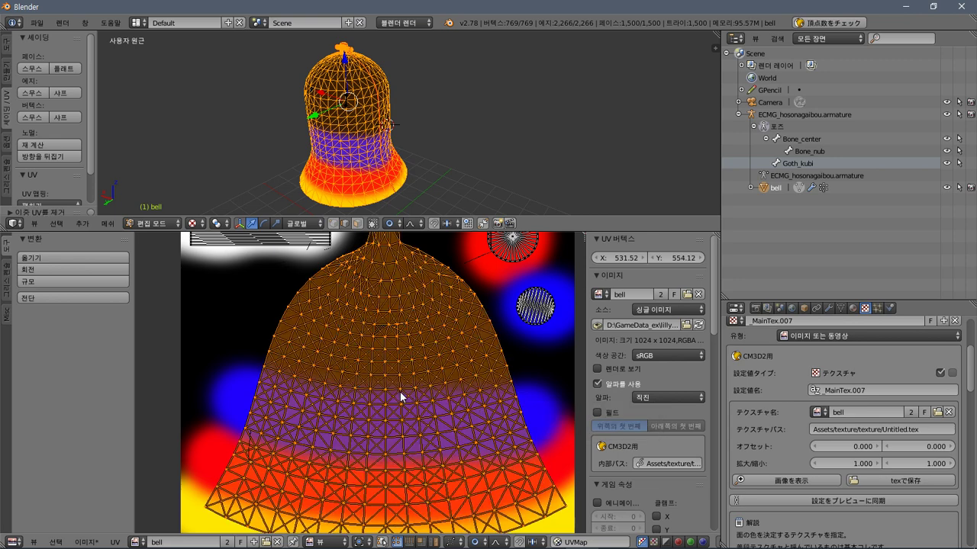
Select only the large bell-shaped UV island, move it about 27 units down, and check the texture on the 3D model.
key("a")
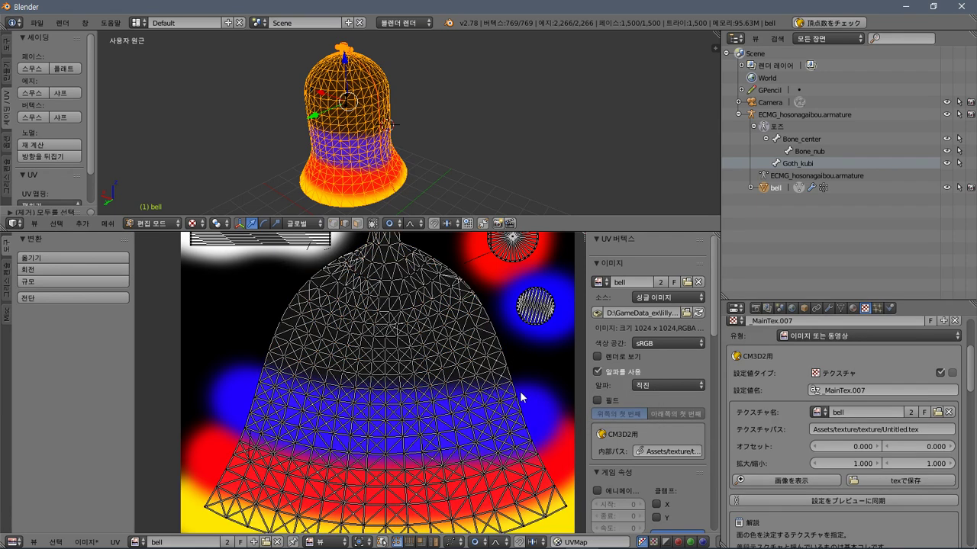
left_click(546, 397)
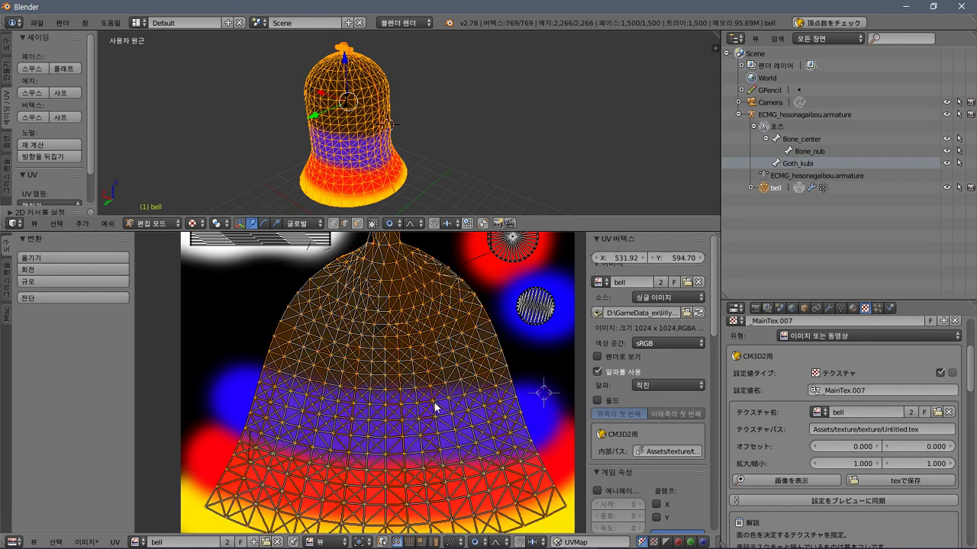
key("a")
key("g")
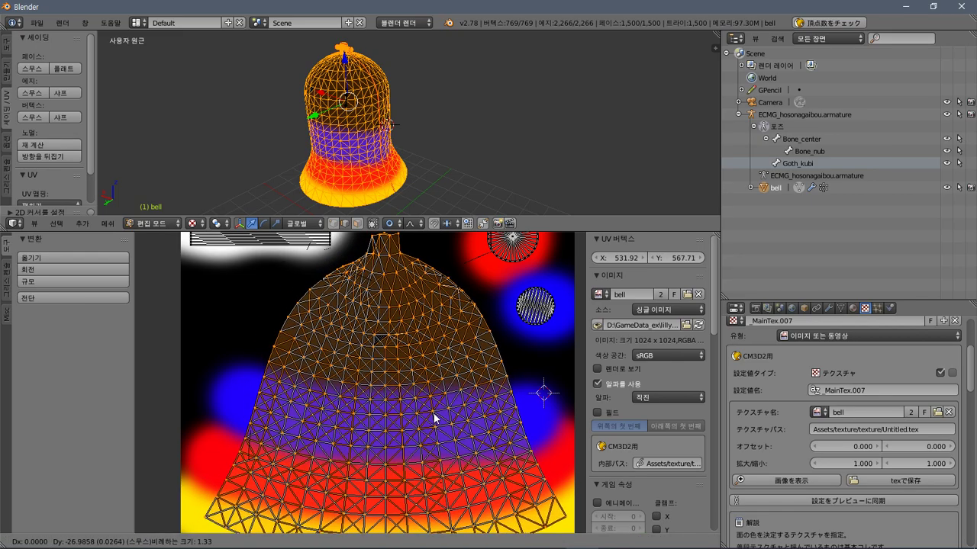
left_click(436, 413)
middle_click_drag(473, 155, 397, 130)
scroll(489, 336, "down", 2)
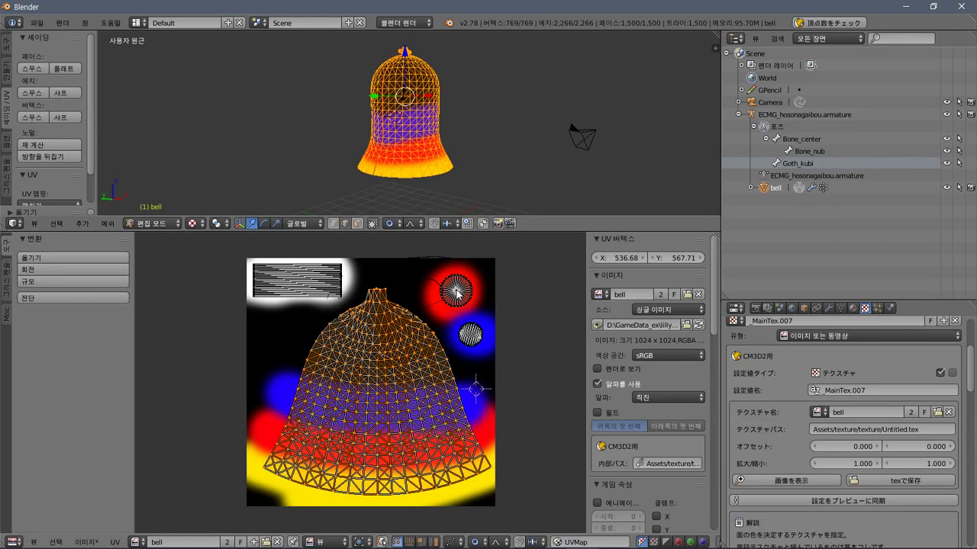
Select only the small round UV island over the blue spot and try removing its double UVs.
scroll(496, 332, "up", 1)
key("a")
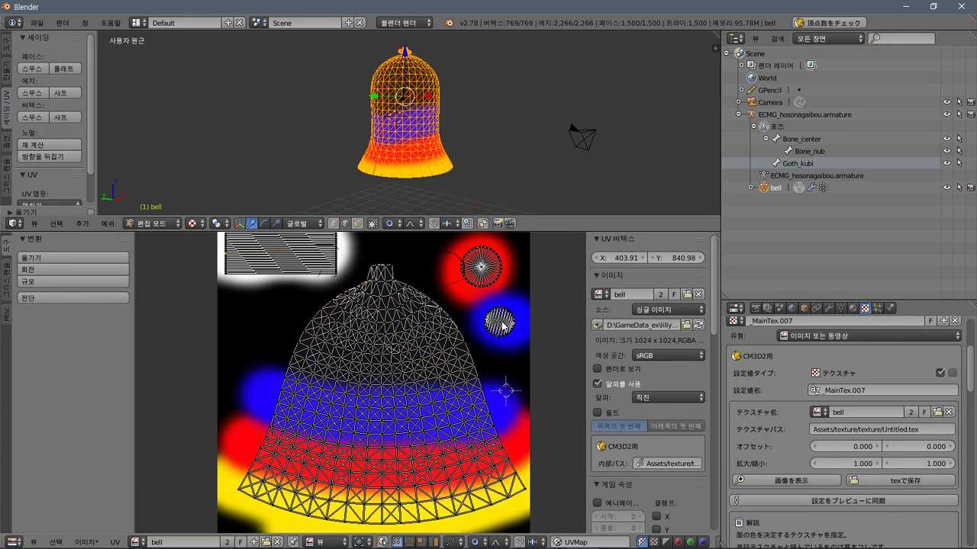
key("l")
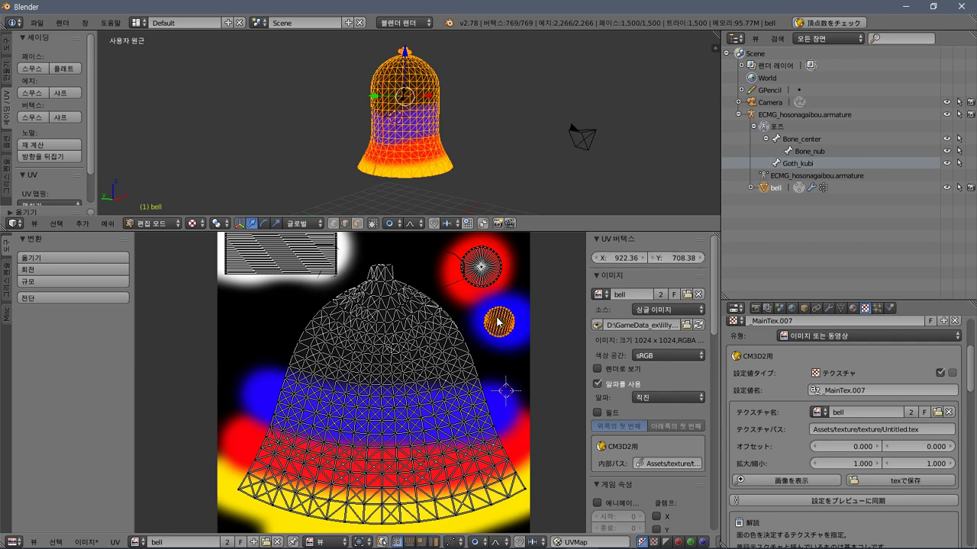
key("w")
left_click(497, 319)
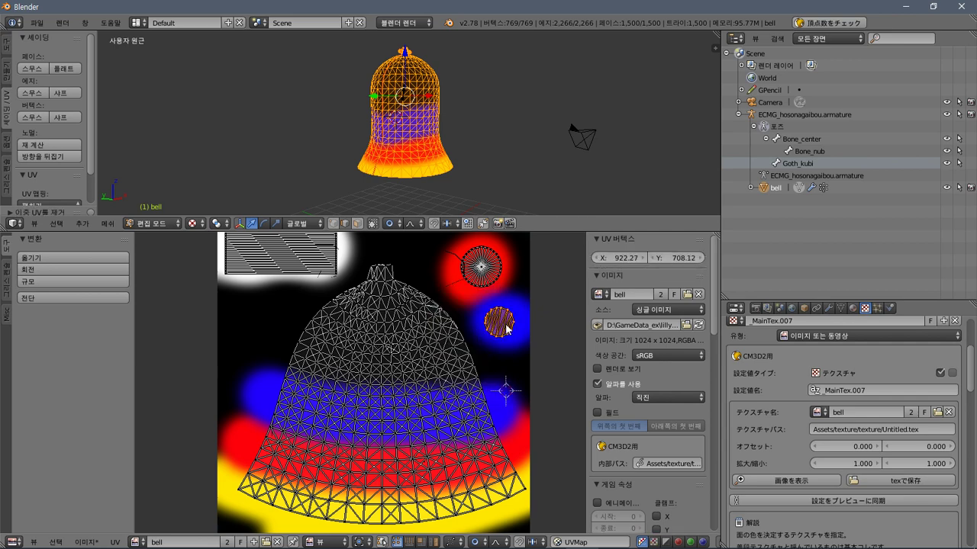
Inspect the small round island up close and try Remove Doubles UV on it several more times.
scroll(510, 325, "up", 4)
middle_click_drag(508, 324, 328, 369)
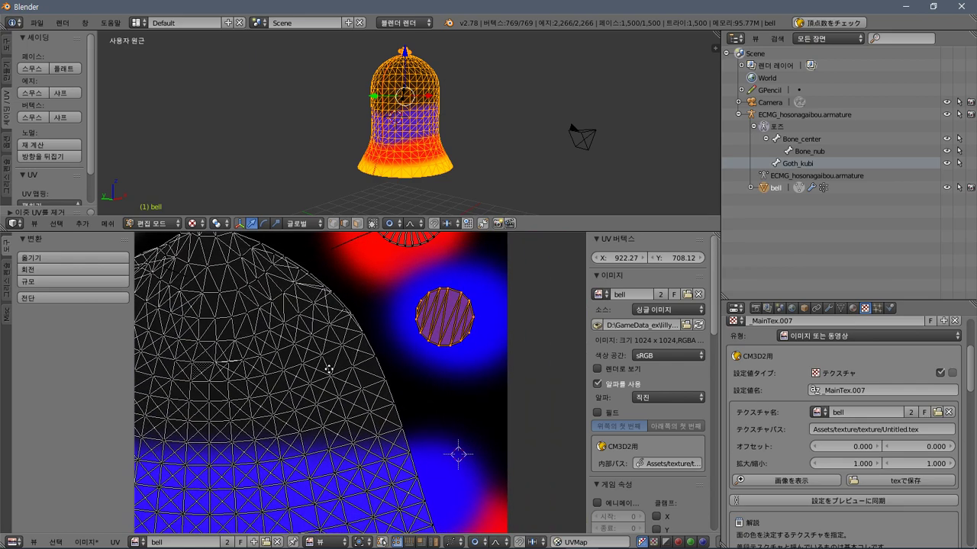
scroll(433, 334, "up", 1)
scroll(450, 326, "up", 1)
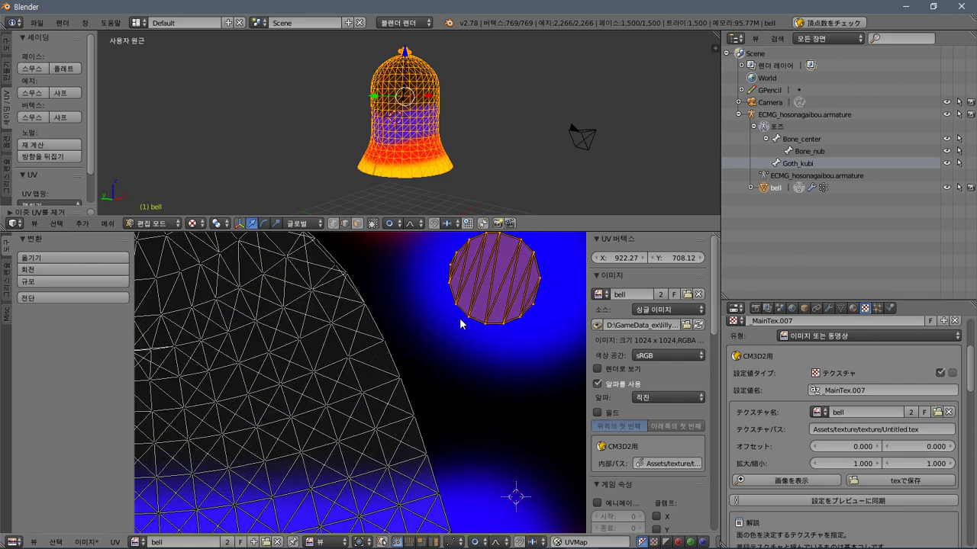
key("w")
left_click(517, 295)
key("w")
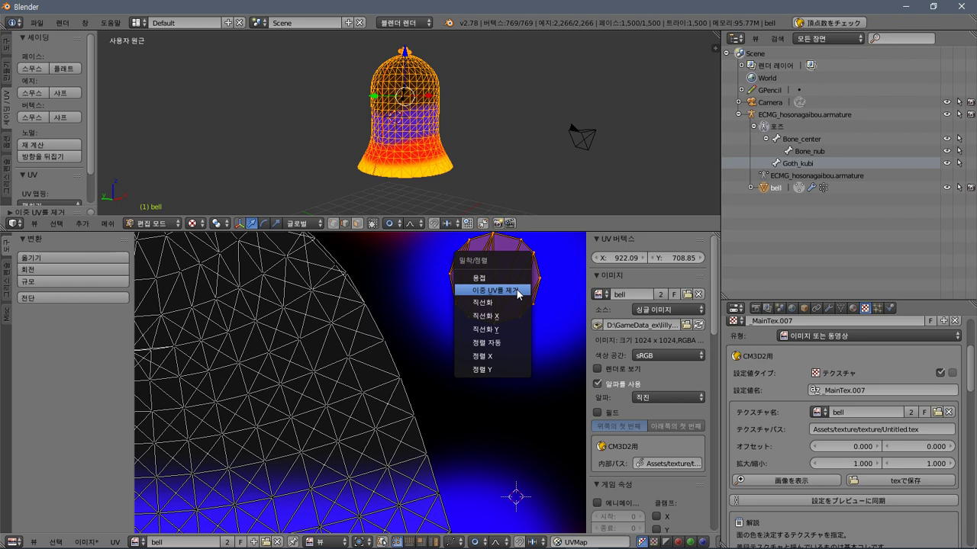
left_click(518, 294)
key("w")
left_click(517, 294)
Undo the small round island's double-UV removals, along with the bell island's earlier move and double-UV removals.
key("ctrl+z")
key("ctrl+z")
key("ctrl+z")
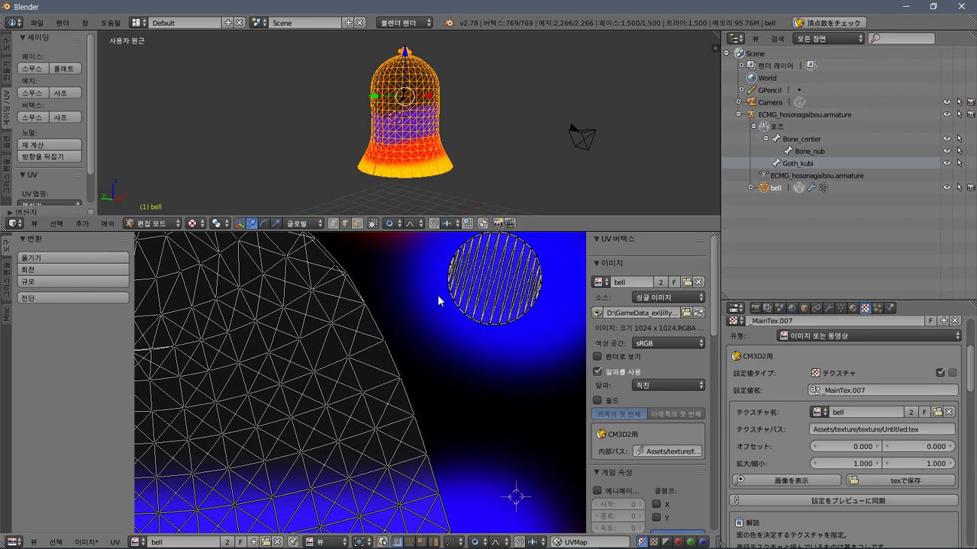
scroll(403, 300, "down", 3)
key("a")
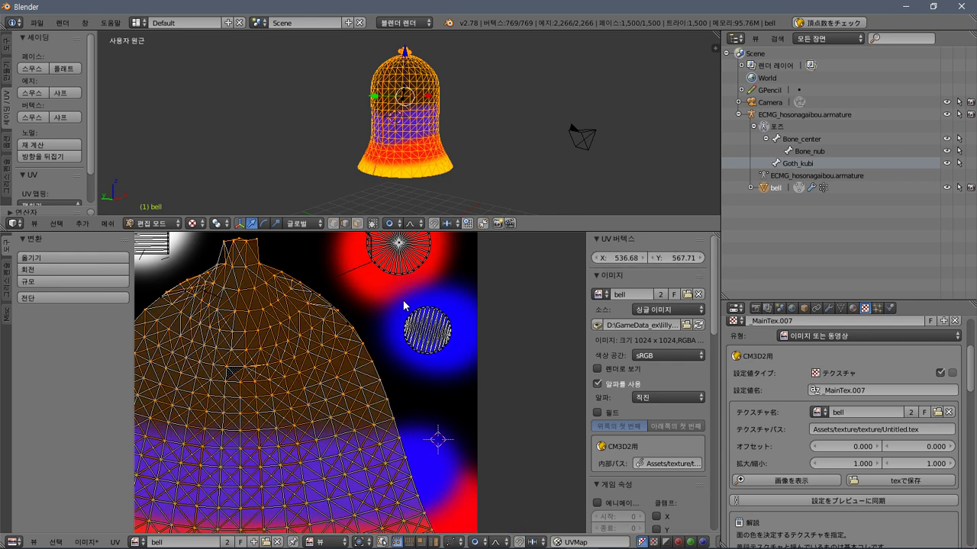
key("a")
key("a")
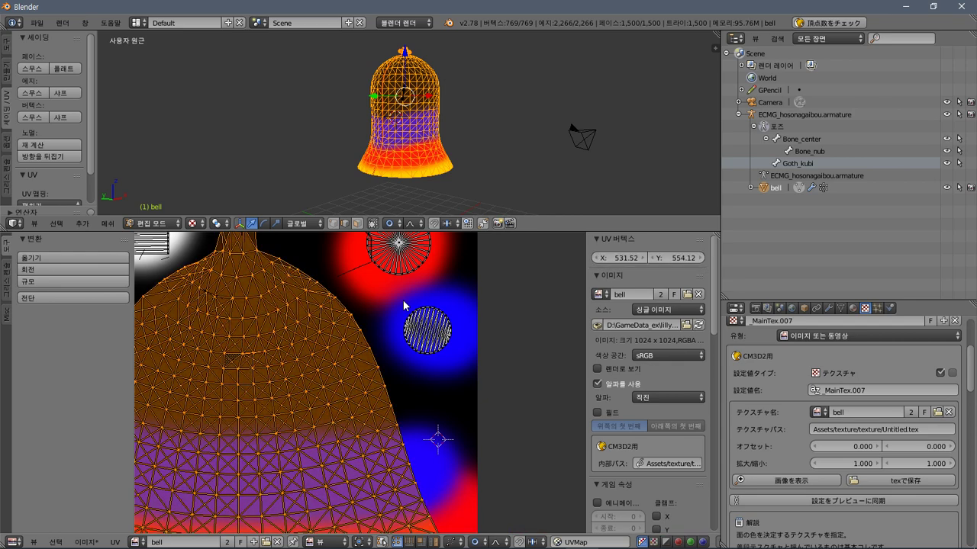
scroll(356, 299, "down", 2)
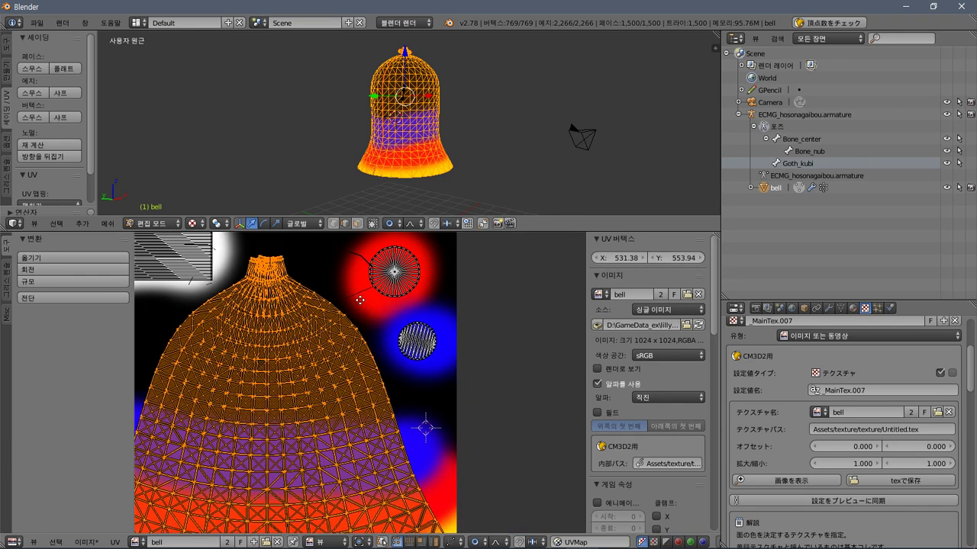
middle_click_drag(355, 299, 422, 319)
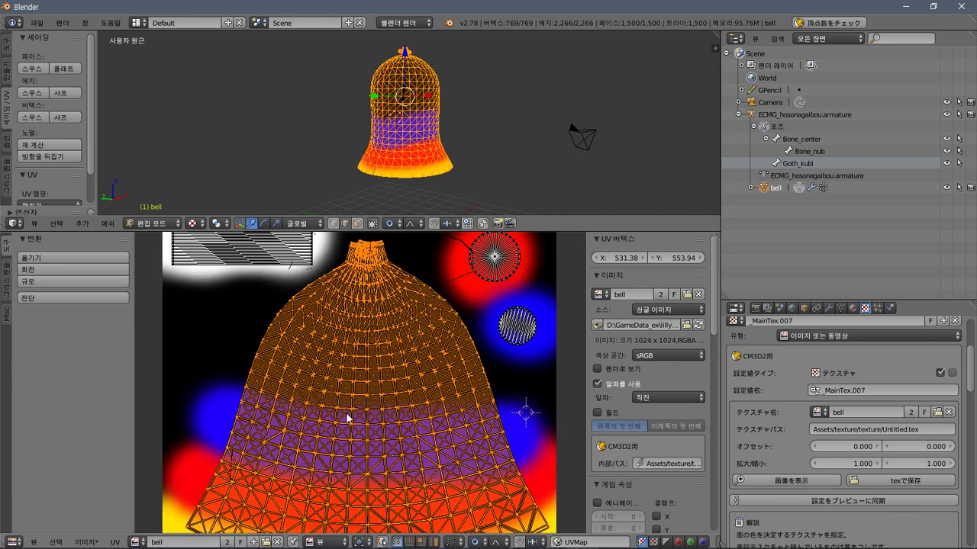
Switch to the browser tutorial, review how Align X and Align Y straighten UV lines, and return to Blender.
key("alt+Tab")
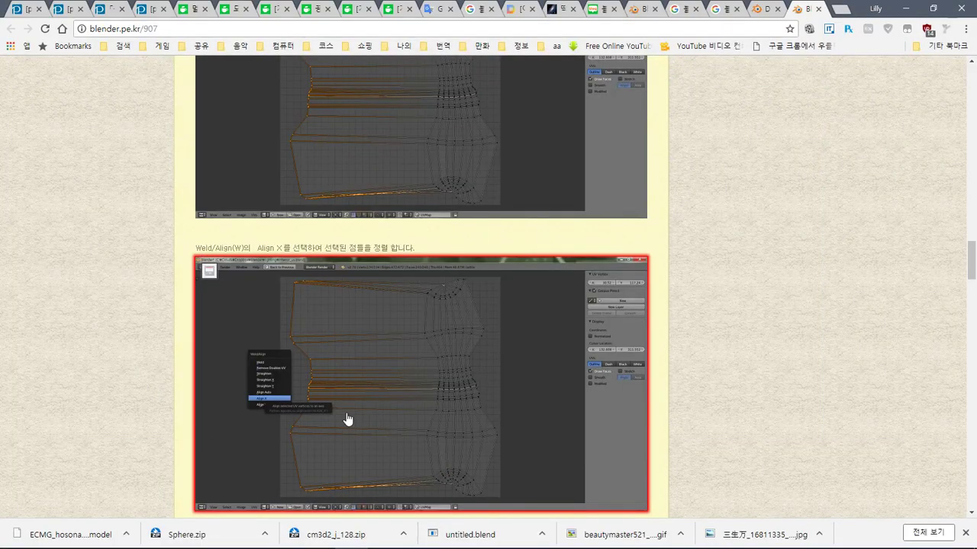
scroll(346, 420, "up", 1)
scroll(347, 419, "down", 1)
scroll(346, 420, "down", 1)
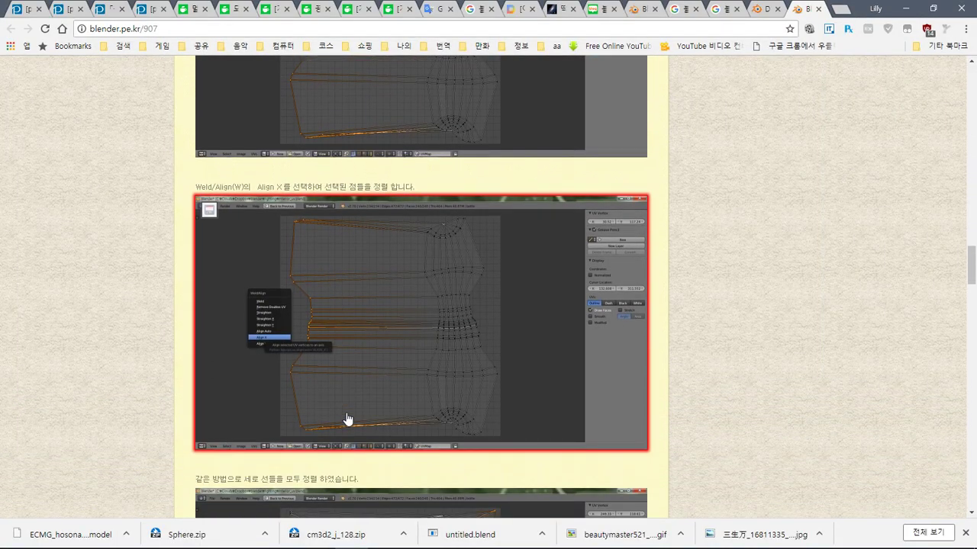
scroll(411, 414, "up", 2)
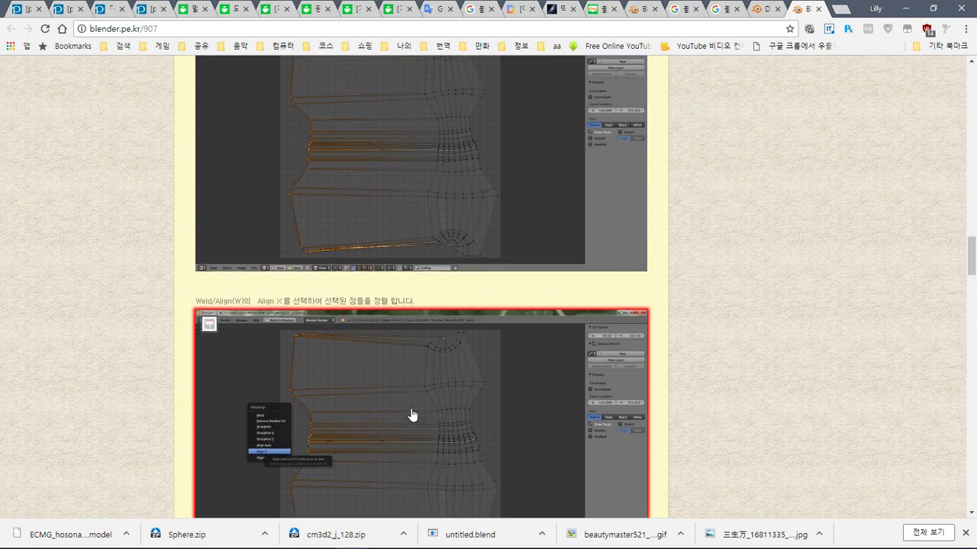
scroll(412, 414, "down", 3)
scroll(412, 414, "down", 3)
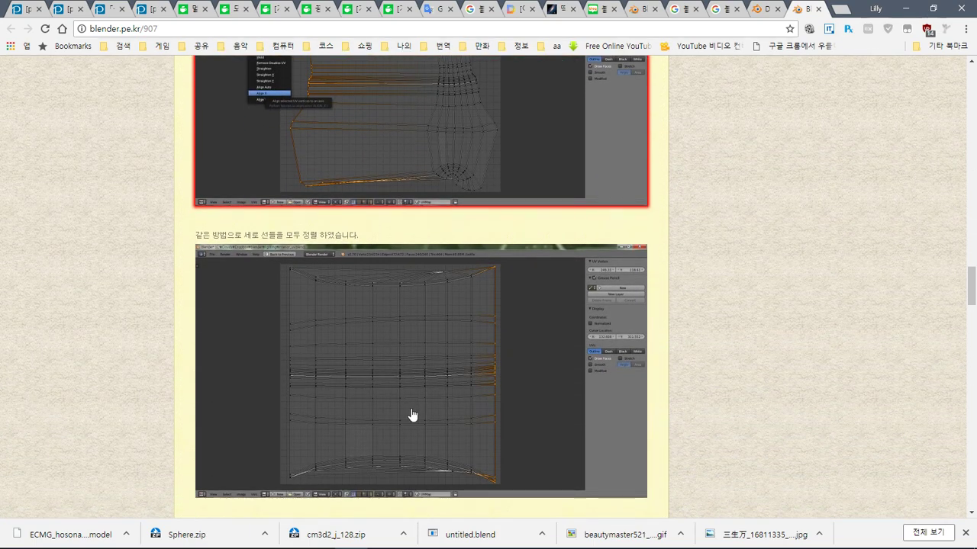
scroll(412, 414, "down", 6)
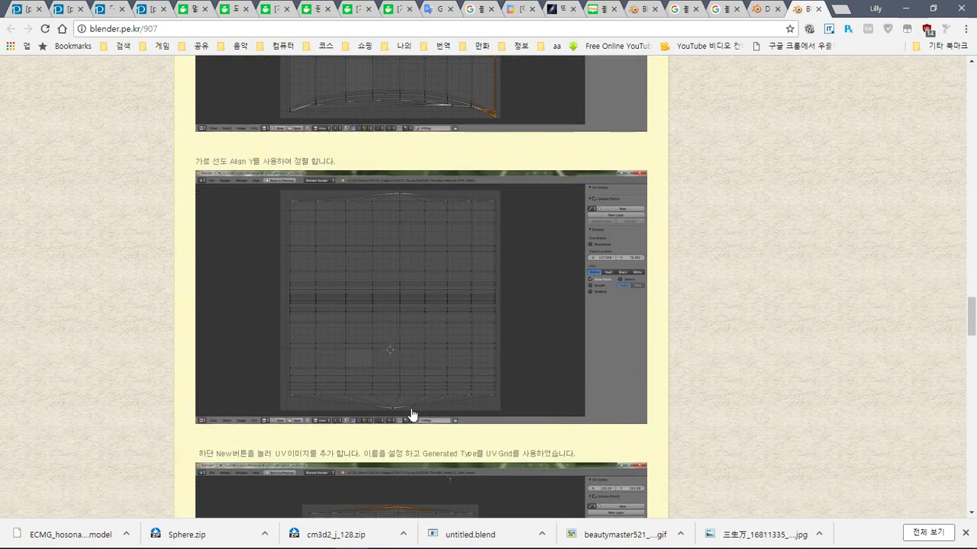
scroll(411, 413, "down", 1)
scroll(411, 413, "up", 1)
key("alt+Tab")
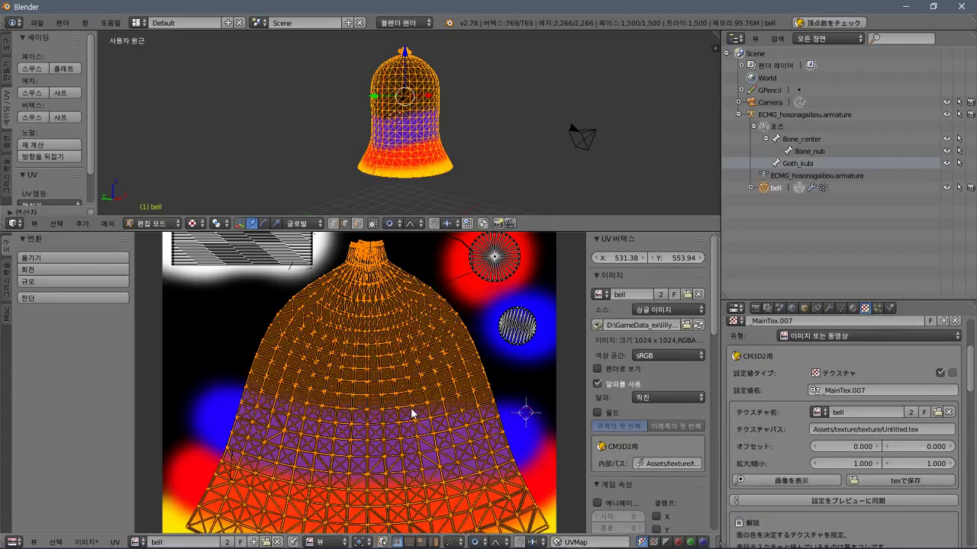
Deselect all UVs, pick single vertices on several islands, and try Straighten on one near the bell's neck.
scroll(411, 414, "down", 1)
key("a")
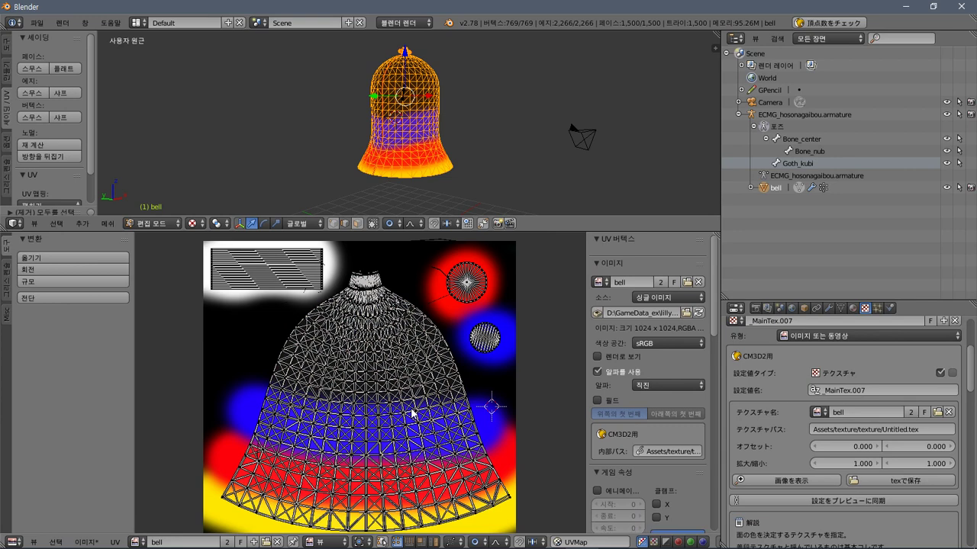
scroll(411, 413, "down", 1)
scroll(412, 413, "up", 1)
right_click(258, 278)
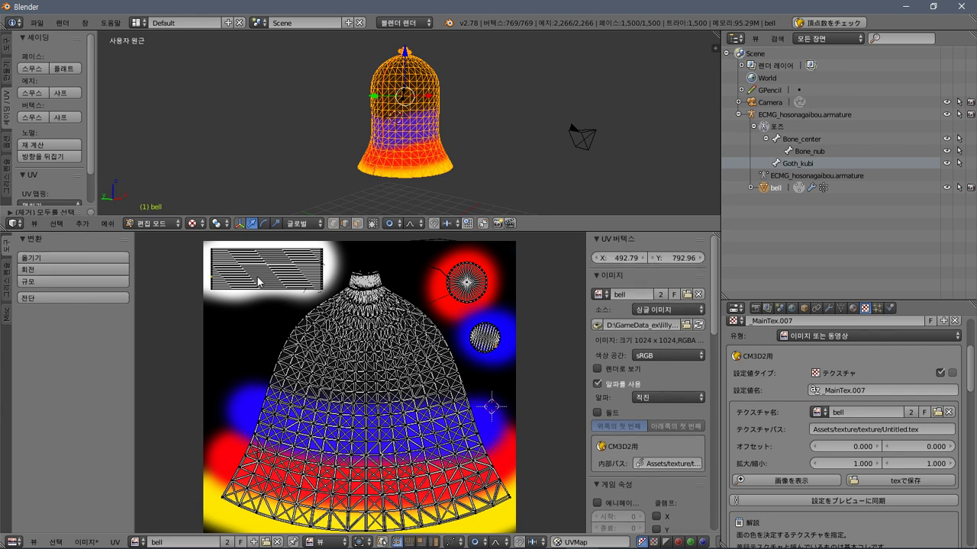
right_click(470, 283)
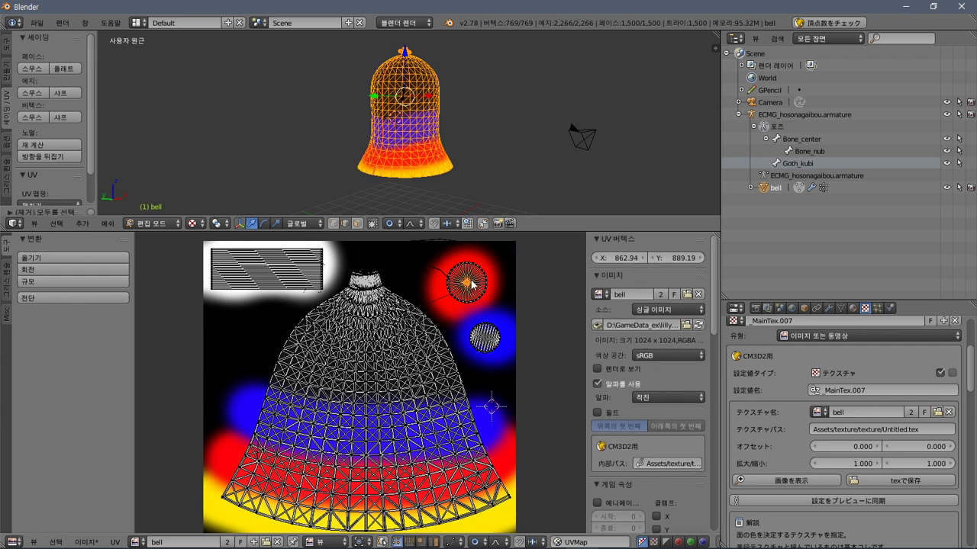
right_click(359, 414)
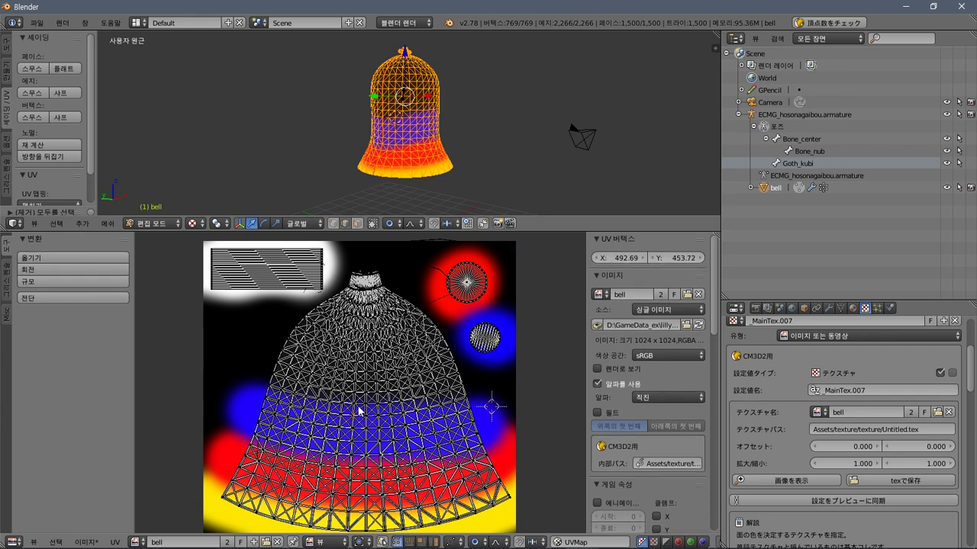
right_click(365, 280)
right_click(369, 302)
key("w")
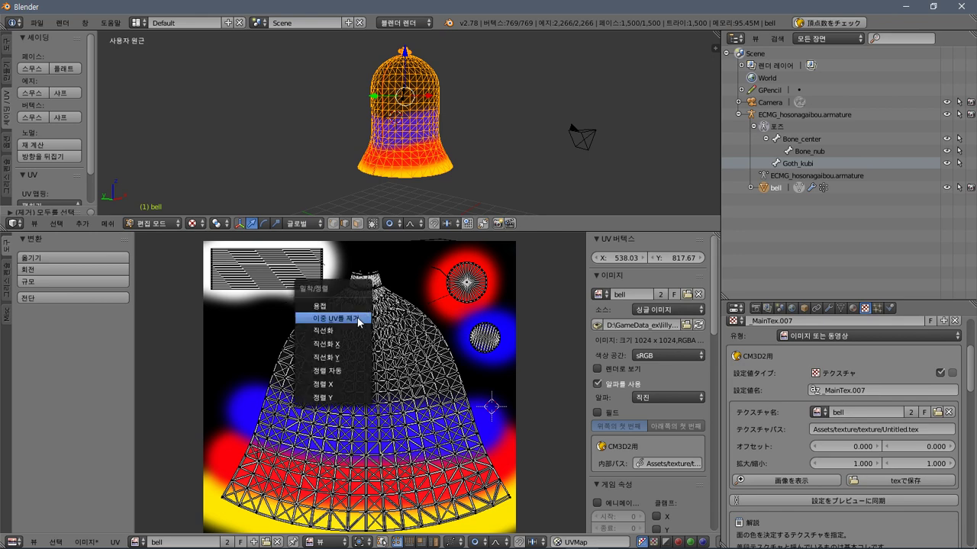
left_click(316, 334)
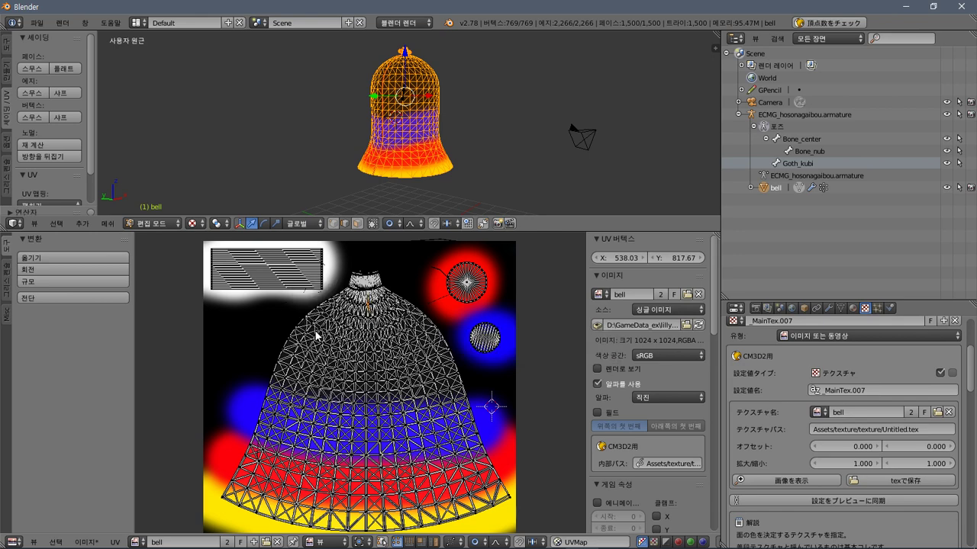
Select only the UV vertices along the bell island's curved bottom rim.
key("b")
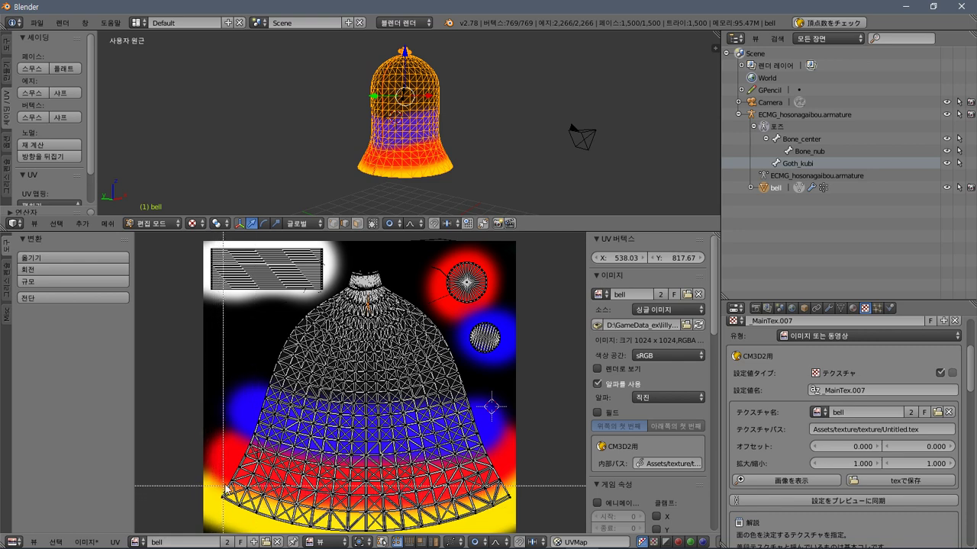
key("a")
left_click_drag(216, 490, 496, 529)
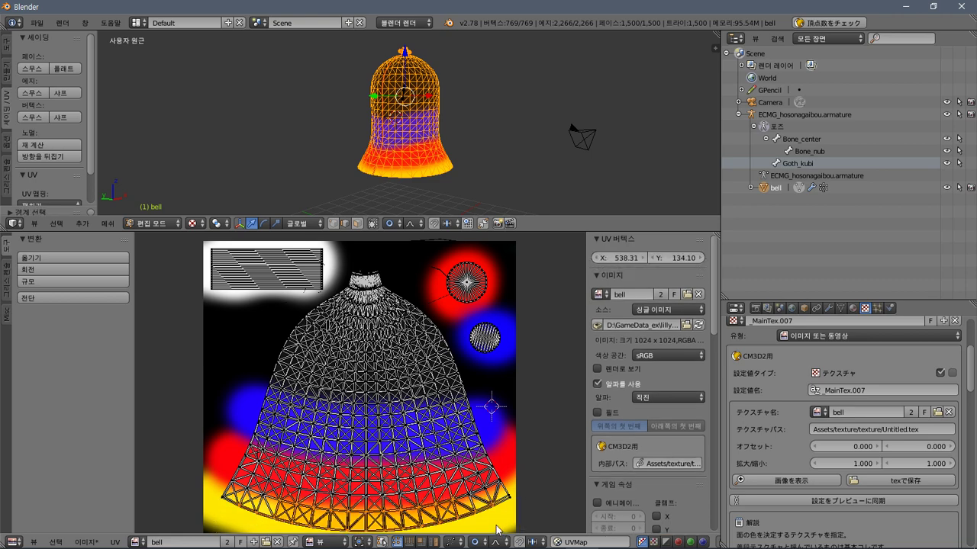
Try Straighten, Straighten X and Straighten Y on the rim vertices, undoing each one.
key("shift+w")
left_click(407, 455)
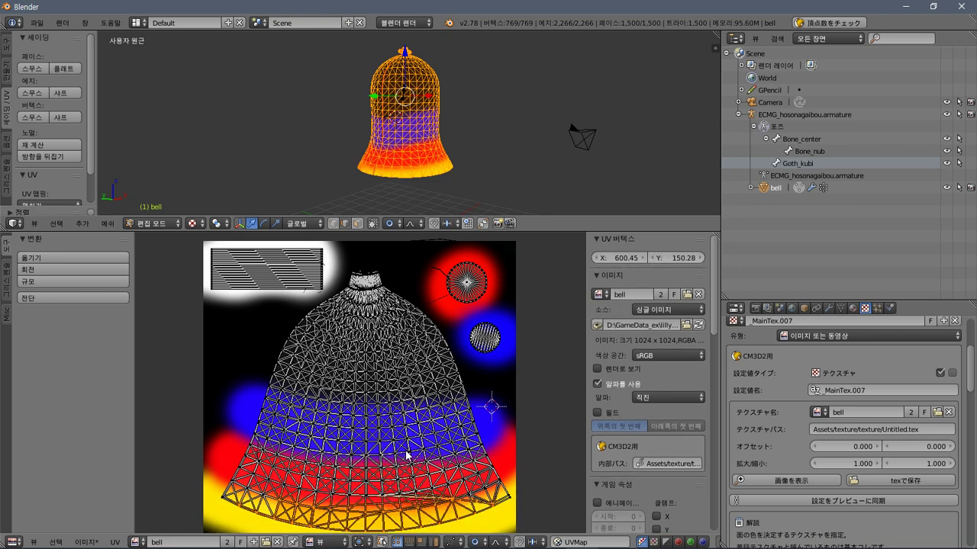
key("ctrl+z")
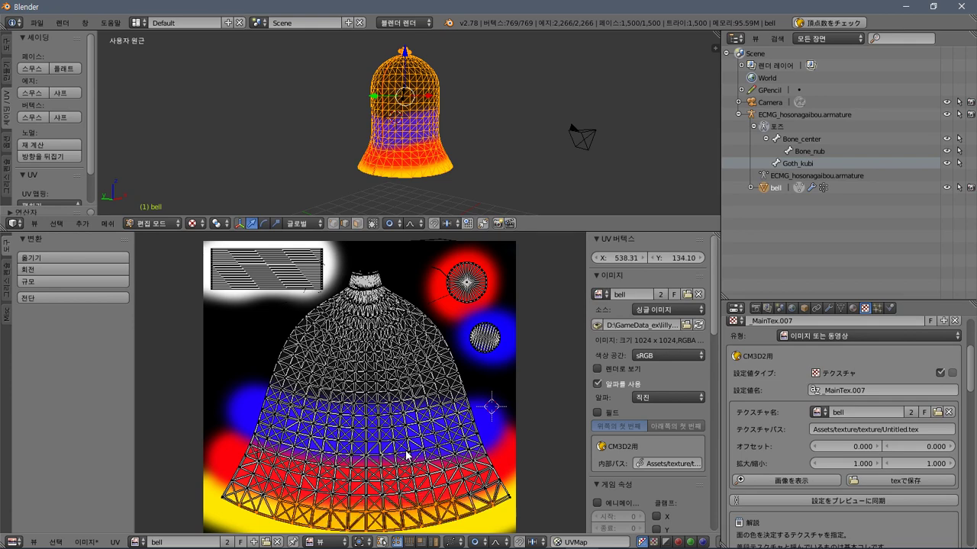
key("shift+w")
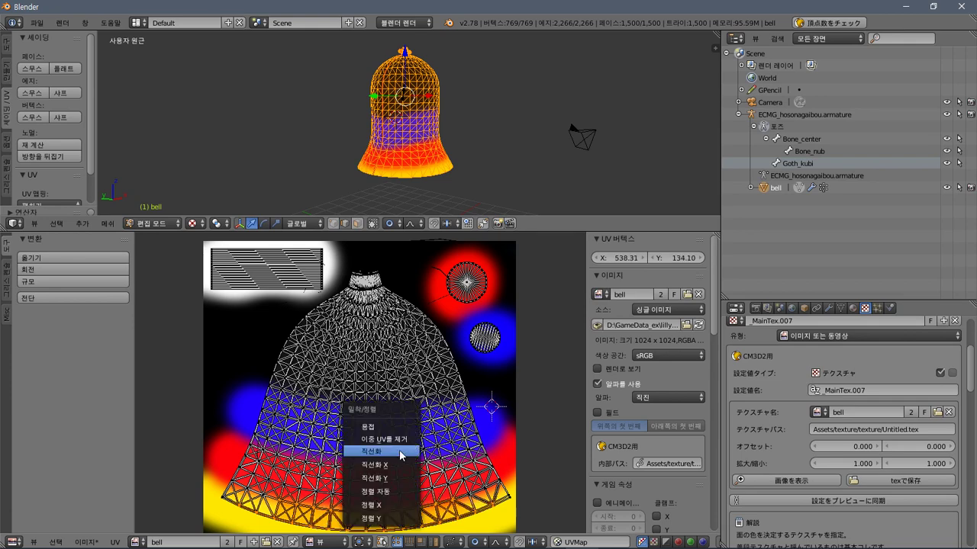
left_click(380, 471)
key("ctrl+z")
key("shift+w")
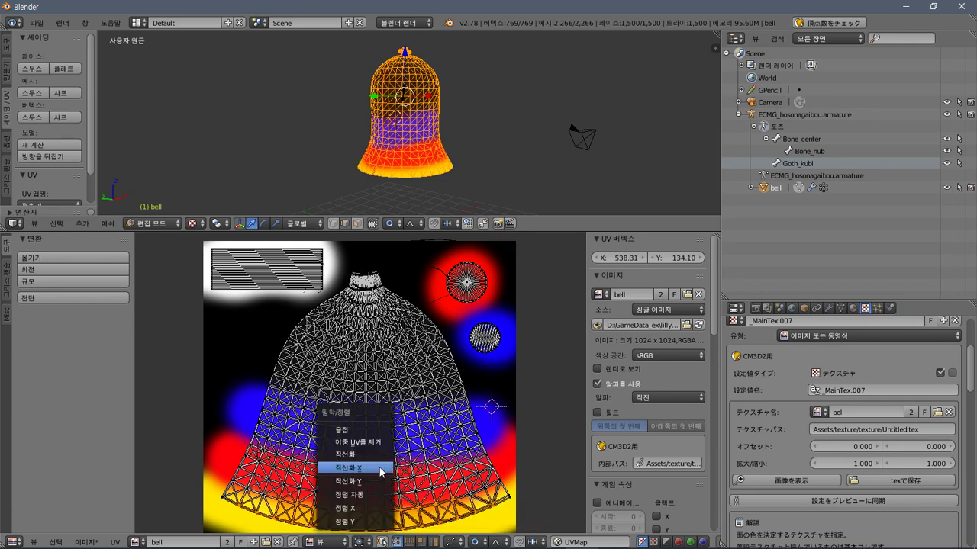
left_click(384, 486)
key("ctrl+z")
Try Align Auto, Align X and Align Y on the rim vertices, undoing each one.
key("shift+w")
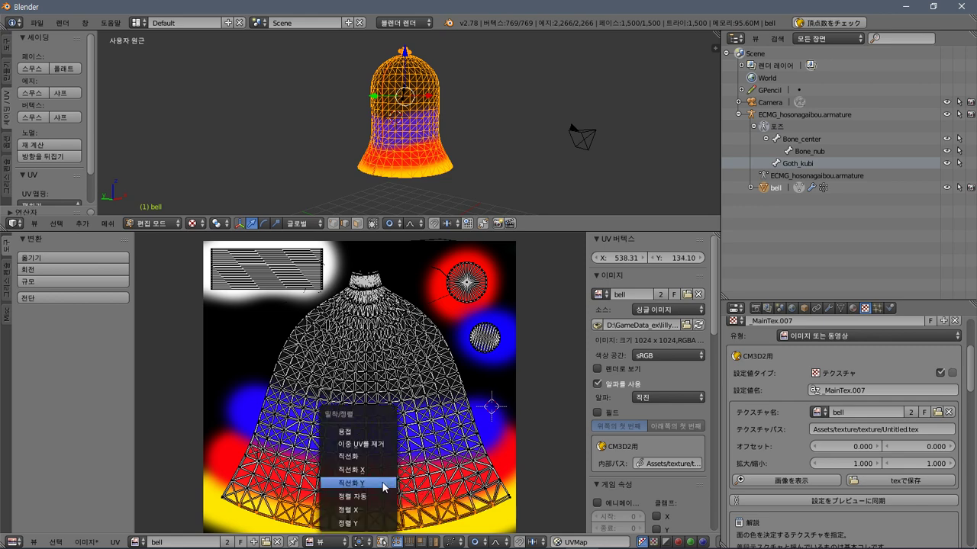
left_click(383, 497)
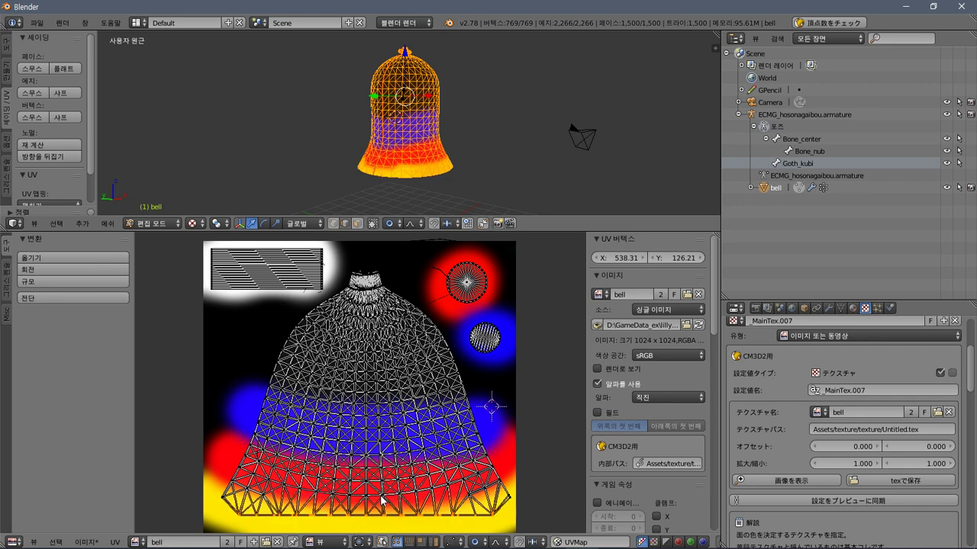
key("ctrl+z")
key("shift+w")
left_click(374, 508)
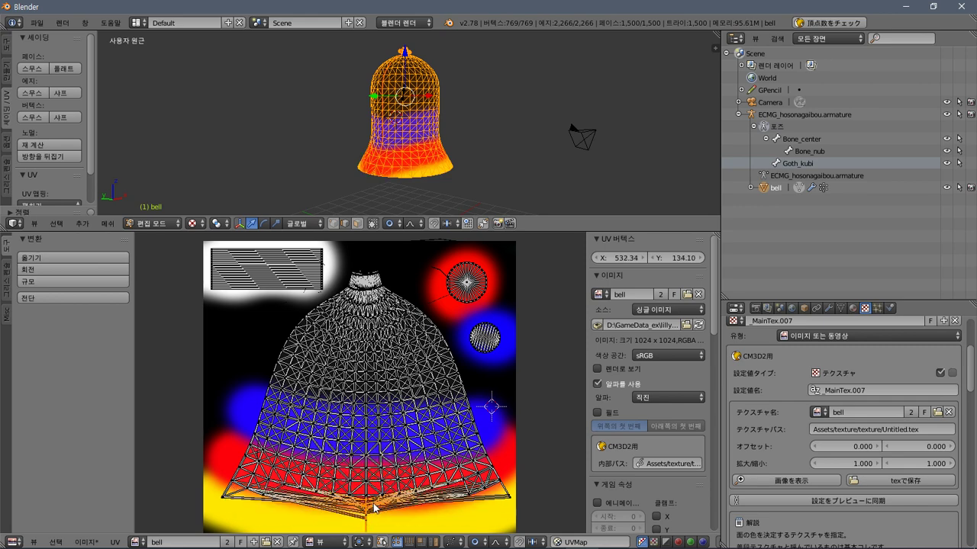
key("ctrl+z")
key("shift+w")
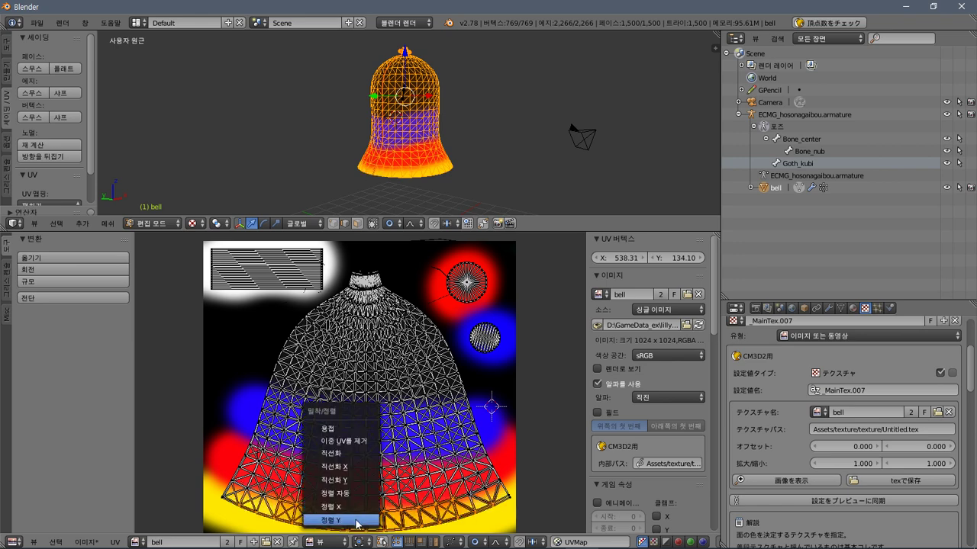
left_click(361, 518)
key("ctrl+z")
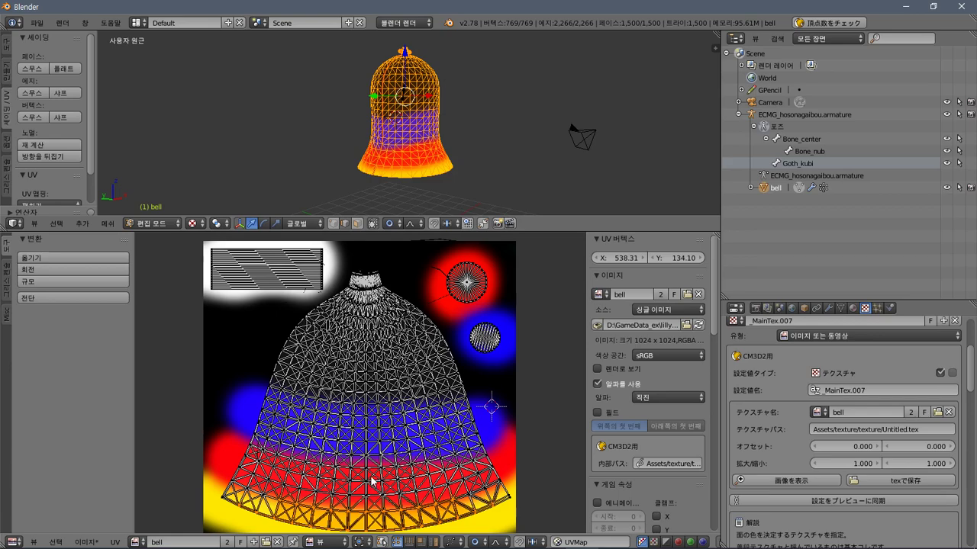
middle_click_drag(374, 481, 377, 432)
scroll(378, 430, "up", 1)
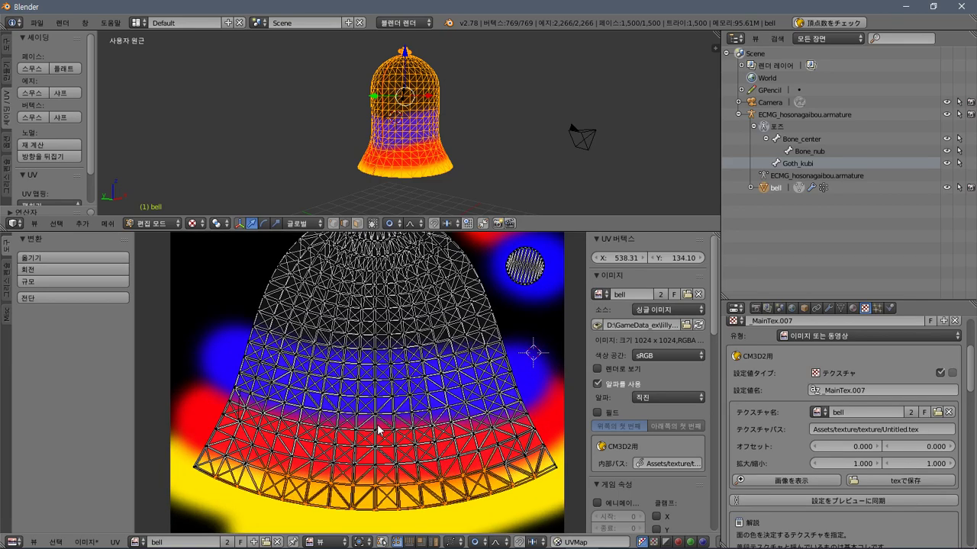
Switch to the browser, review the tutorial's Weld/Align section on aligning UV vertices, and return to Blender.
key("alt+Tab")
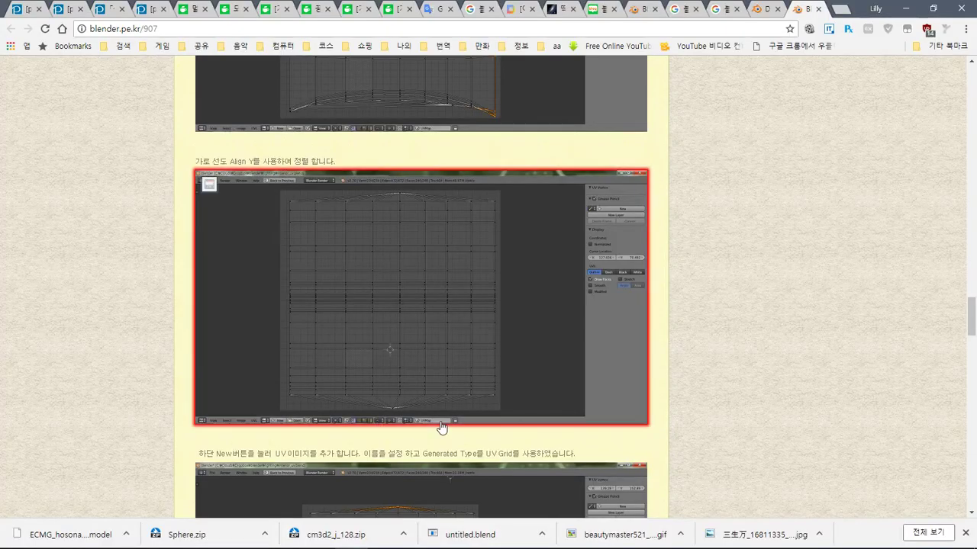
scroll(448, 430, "up", 3)
scroll(449, 430, "up", 3)
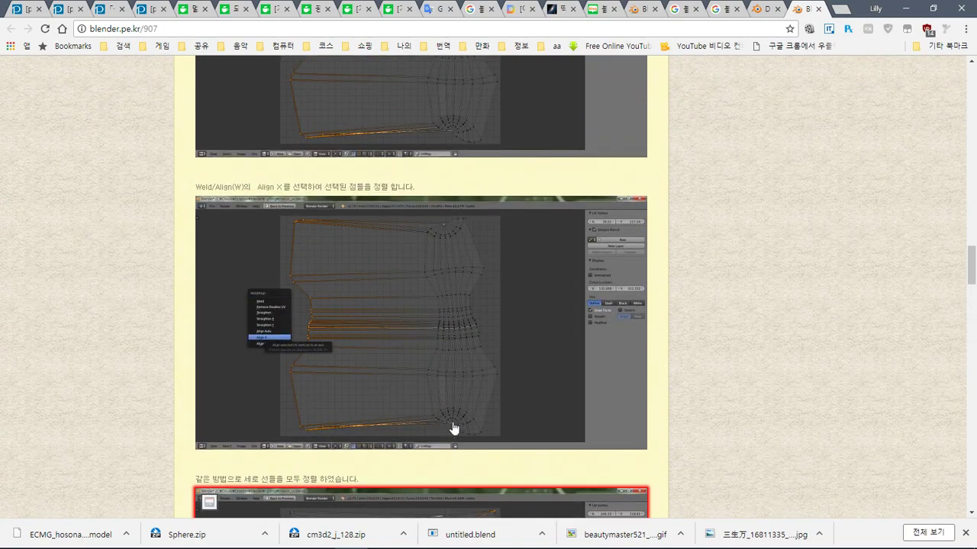
scroll(454, 429, "down", 2)
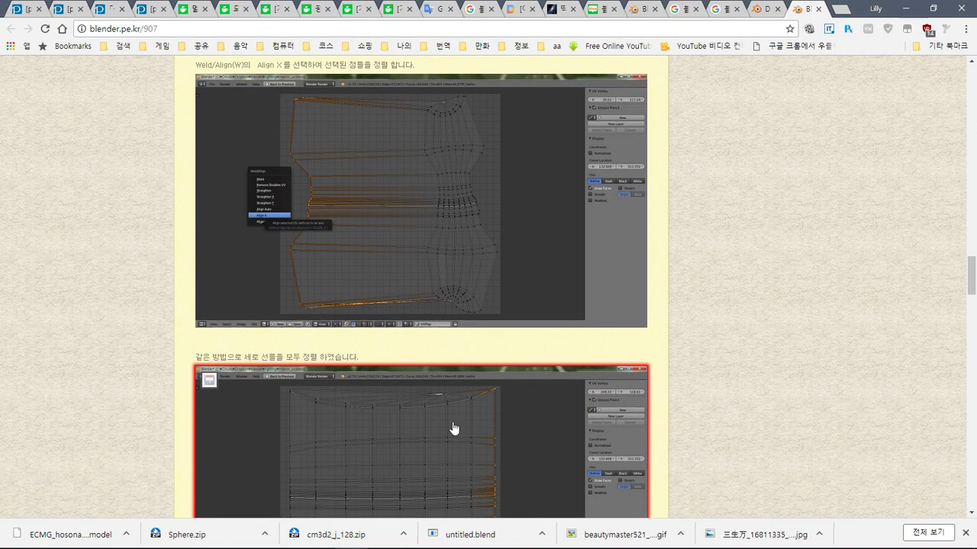
left_click_drag(972, 277, 974, 407)
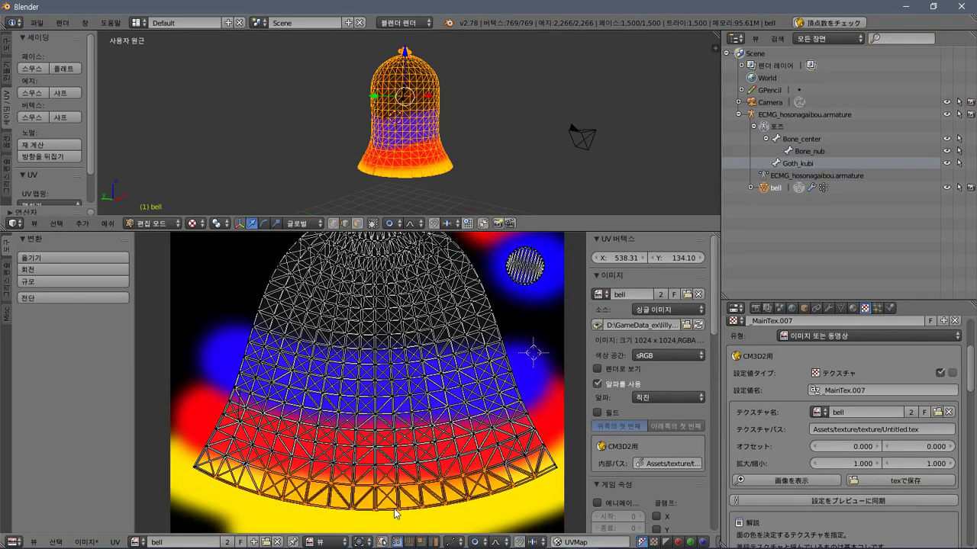
Open the UV Squares tools in the UV editor and clear the UV selection.
key("a")
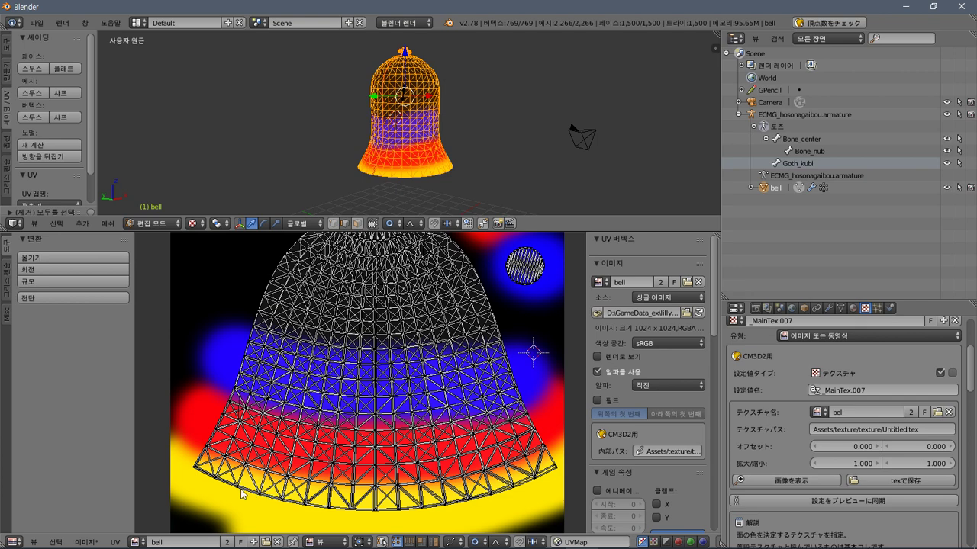
key("b")
left_click_drag(193, 467, 218, 497)
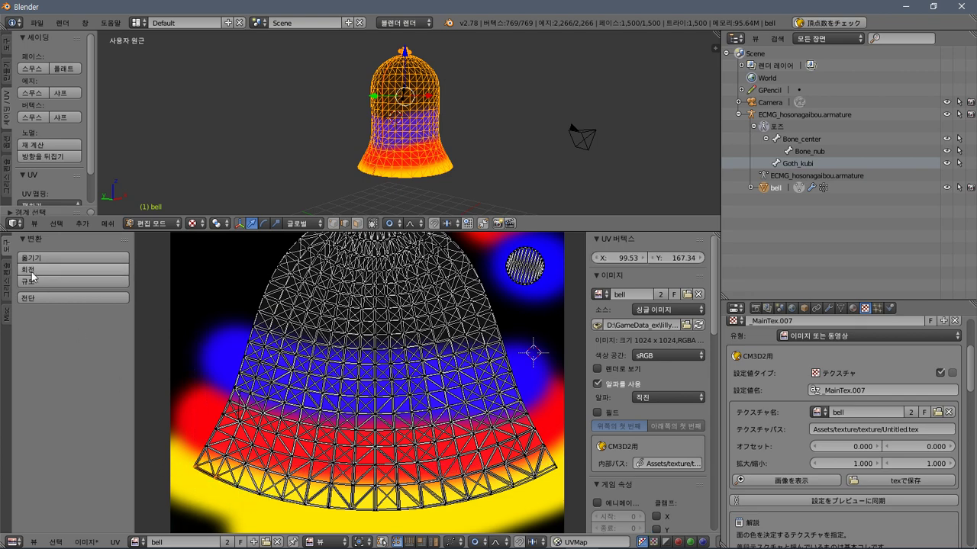
left_click(6, 277)
left_click(7, 313)
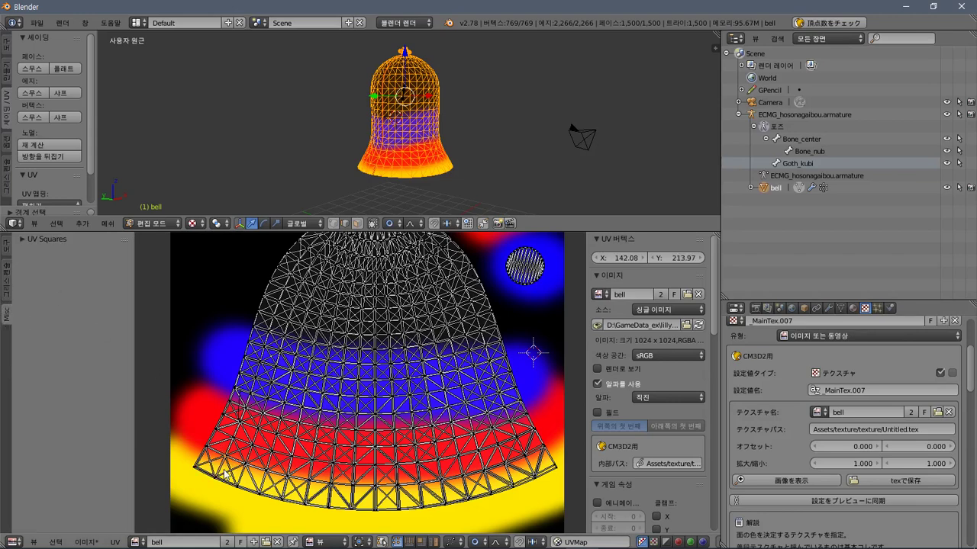
key("a")
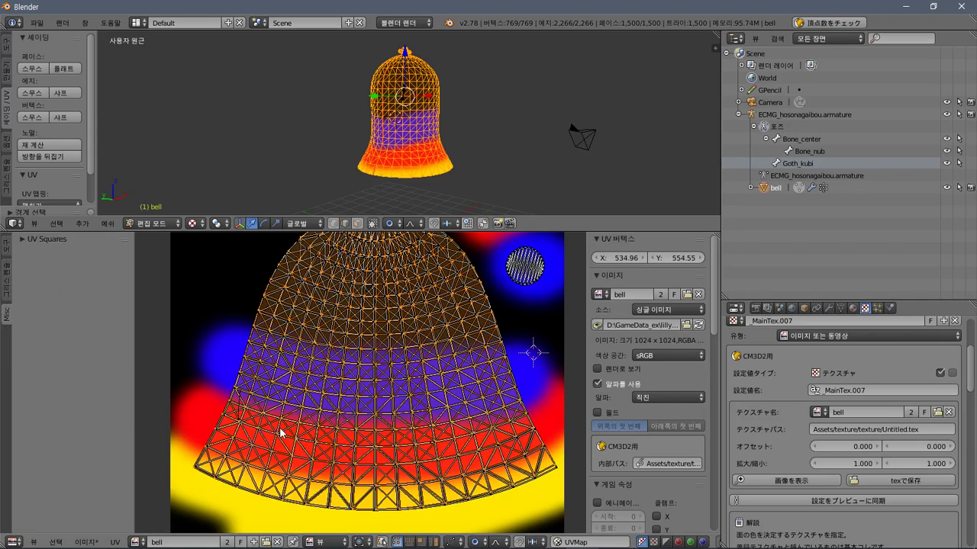
left_click(27, 239)
key("a")
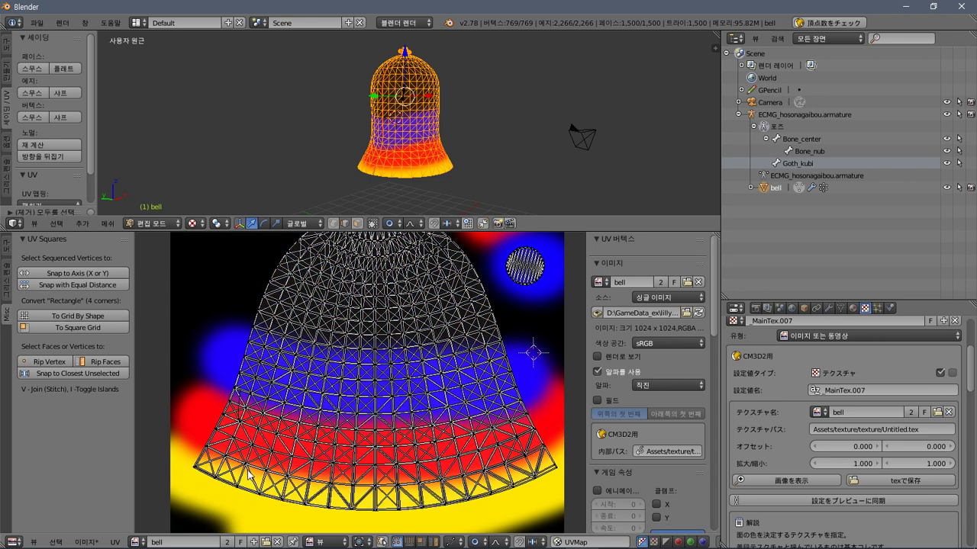
Select the vertices at the bell island's lower-left corner and try To Square Grid and To Grid By Shape, undoing each.
key("b")
left_click_drag(181, 465, 220, 497)
left_click(92, 328)
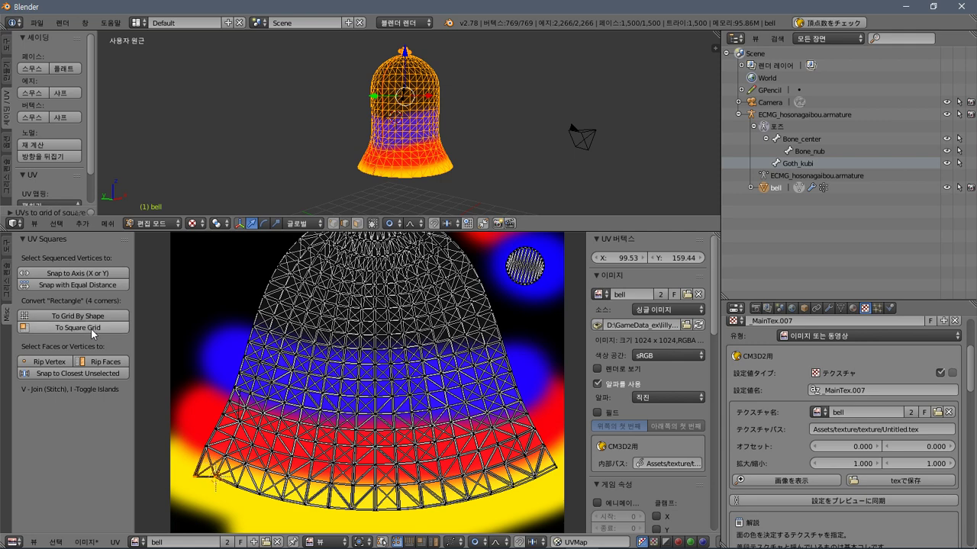
key("ctrl+z")
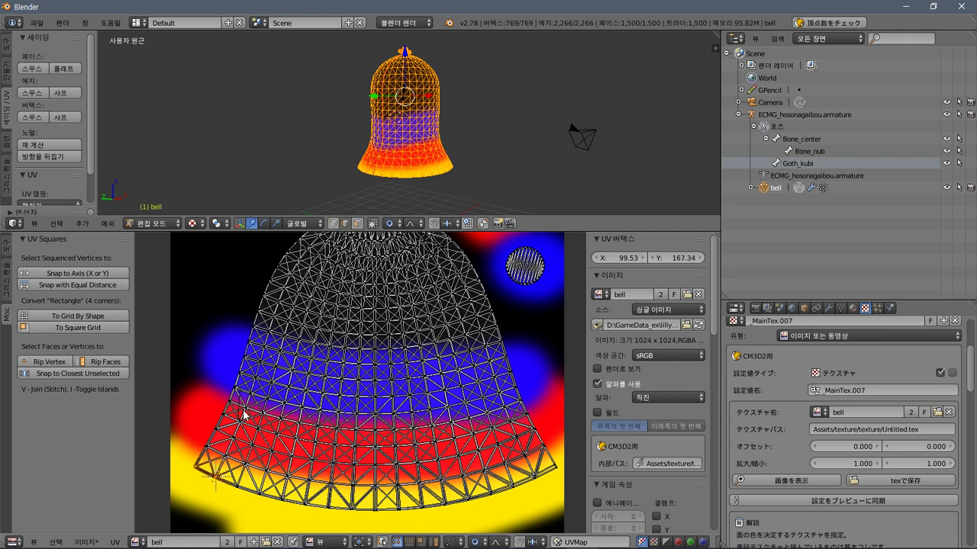
left_click(42, 317)
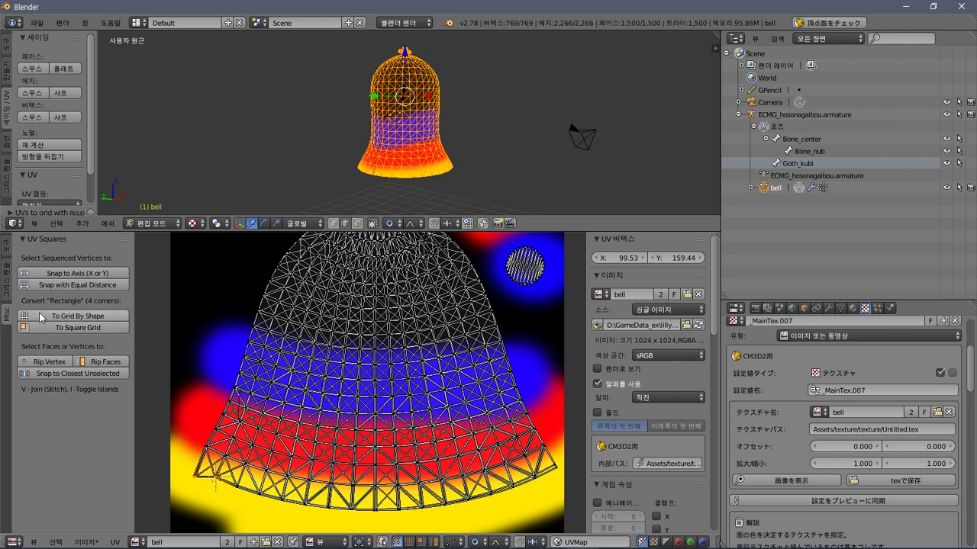
key("ctrl+z")
Extend the lower-left corner selection to more vertices and retry To Square Grid and To Grid By Shape, undoing each.
key("b")
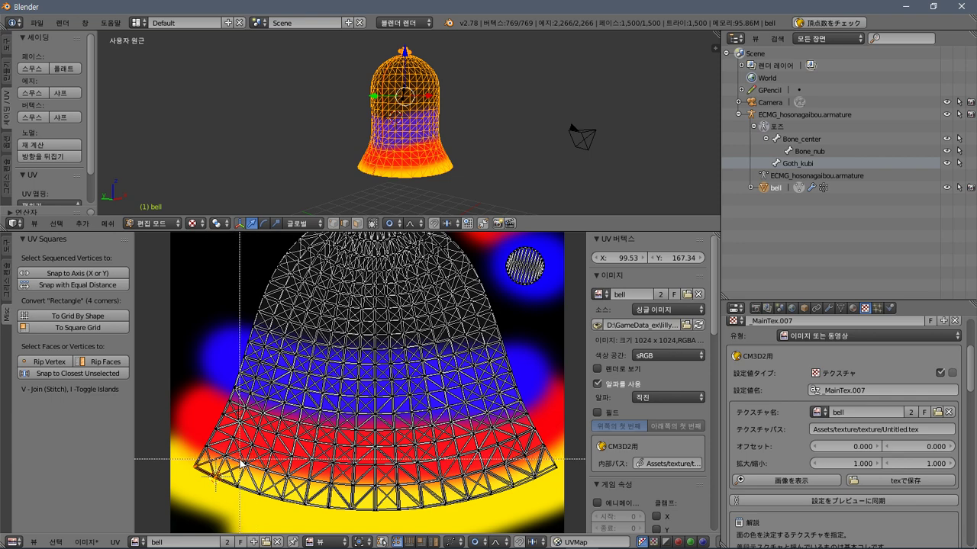
left_click_drag(192, 446, 229, 494)
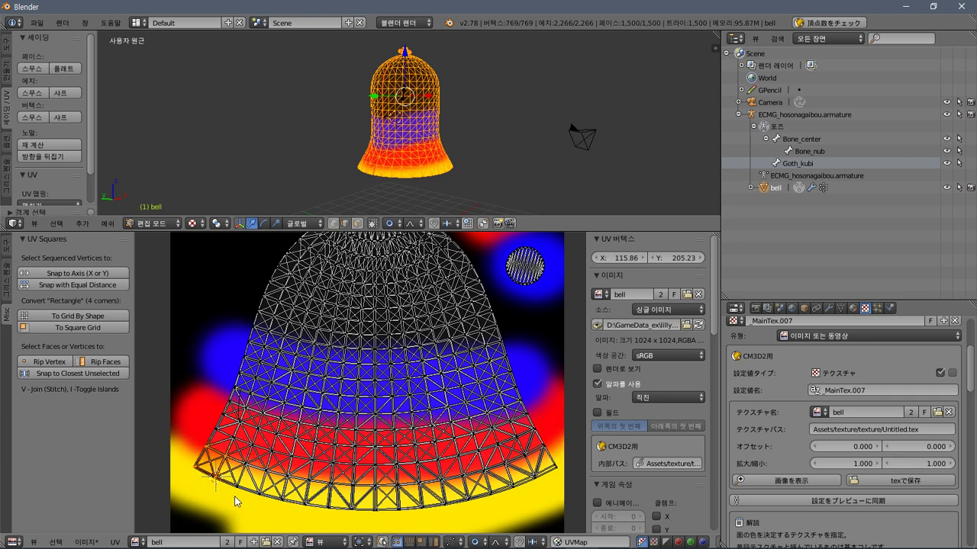
left_click(91, 327)
key("ctrl+z")
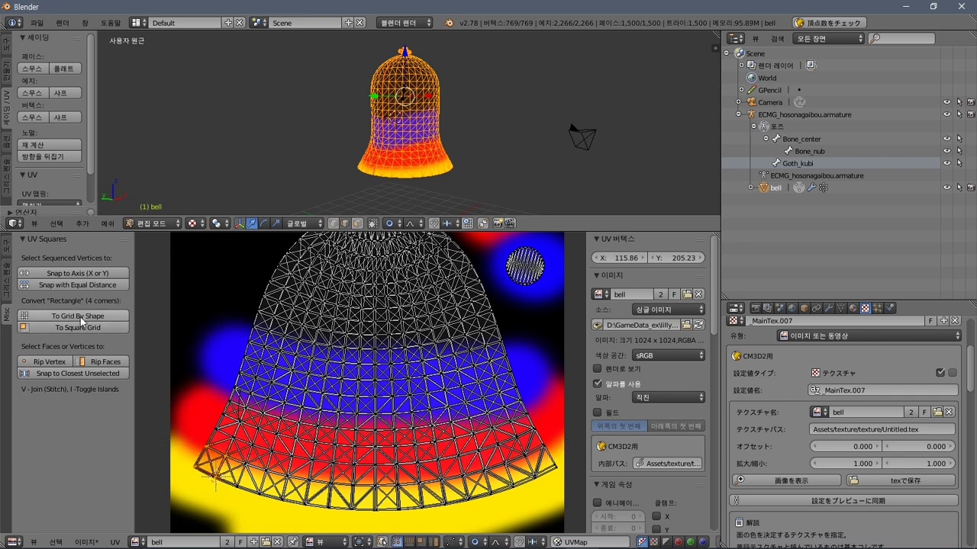
left_click(80, 316)
key("ctrl+z")
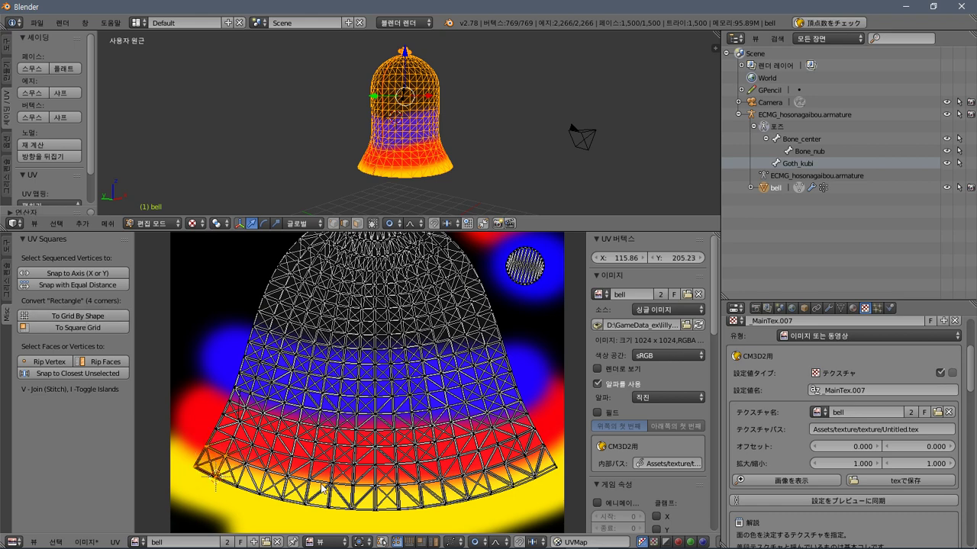
Try growing the UV selection repeatedly from the island's single lower-left corner vertex, and undo the growth.
key("a")
key("a")
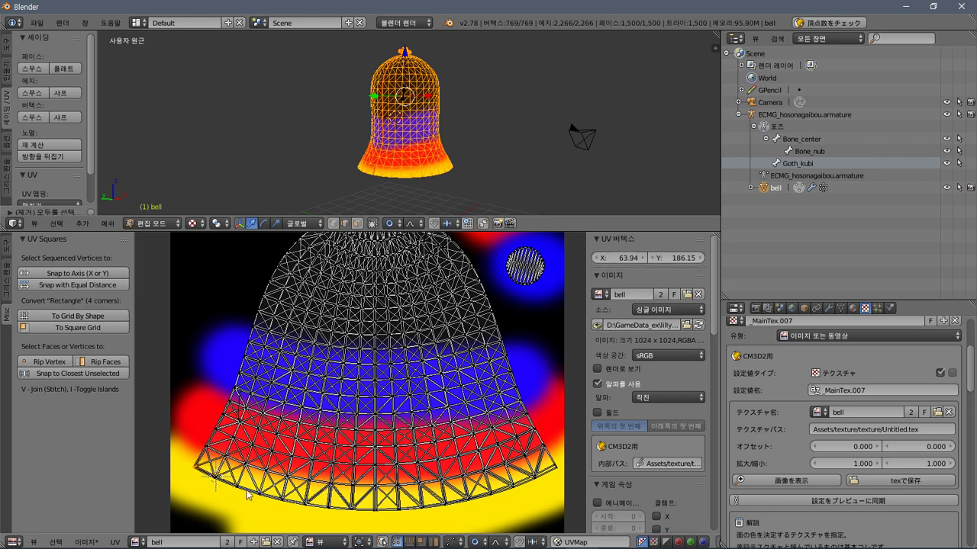
key("ctrl+KP_Add")
key("ctrl+KP_Add")
key("ctrl+KP_Add")
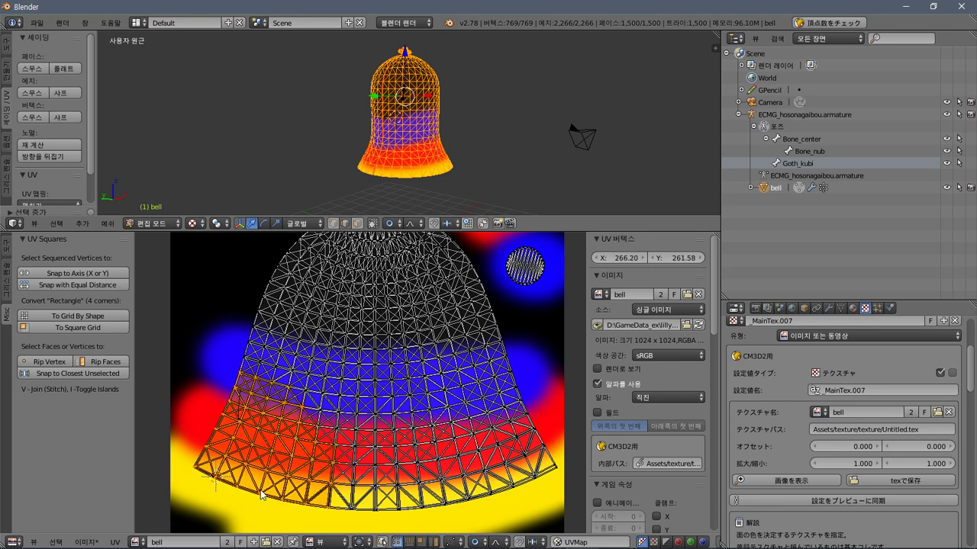
key("ctrl+KP_Add")
key("ctrl+z")
key("ctrl+z")
key("ctrl+z")
key("ctrl+z")
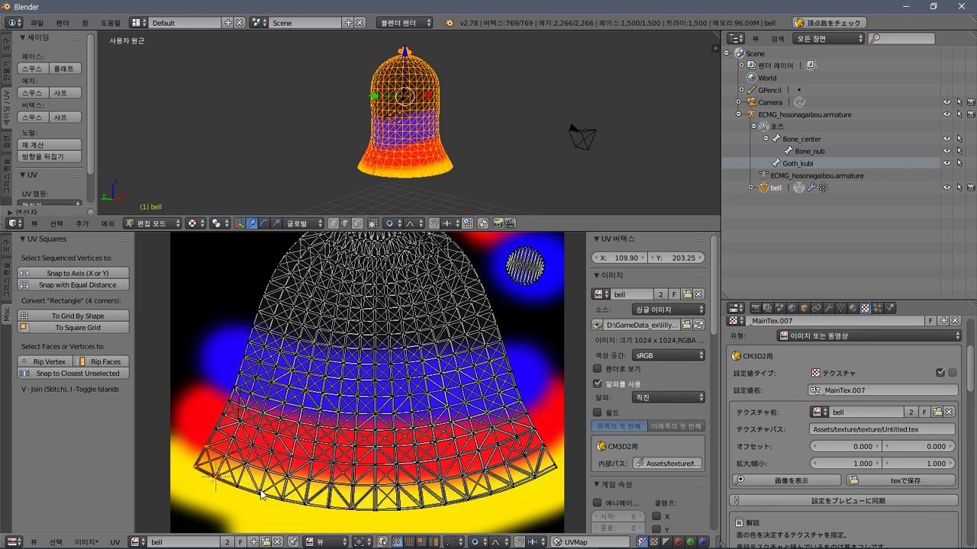
Try the mesh's Select Linked and Select More options, and undo the last selection growth.
left_click(59, 224)
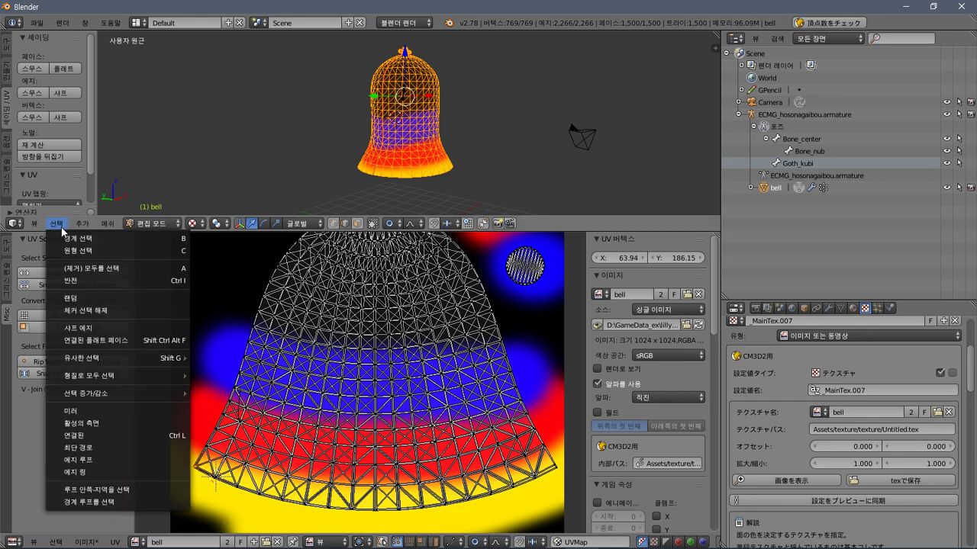
mouse_move(147, 393)
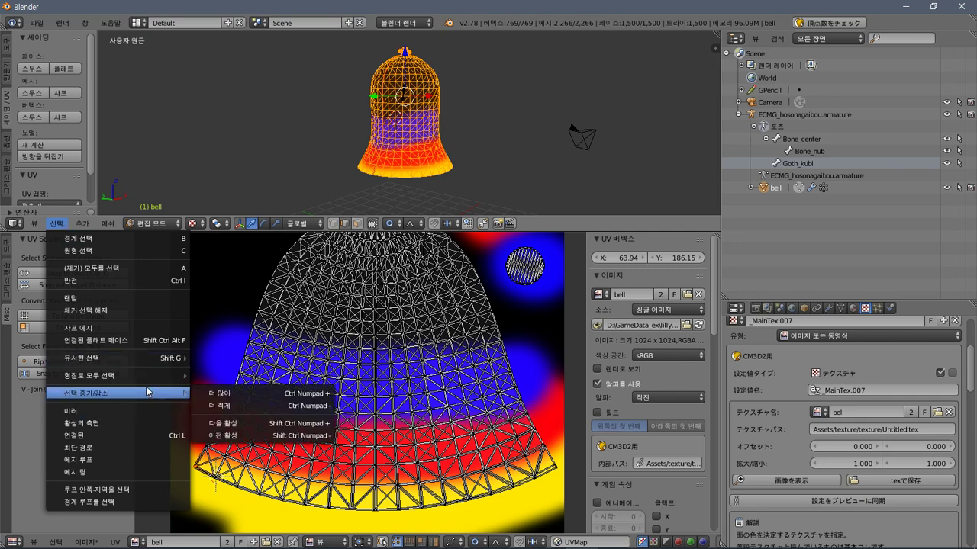
left_click(150, 434)
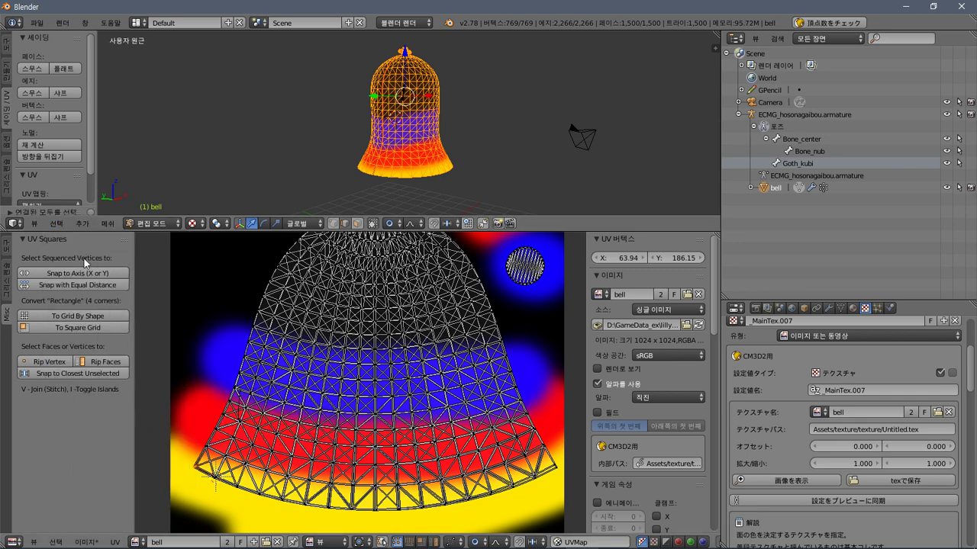
left_click(59, 225)
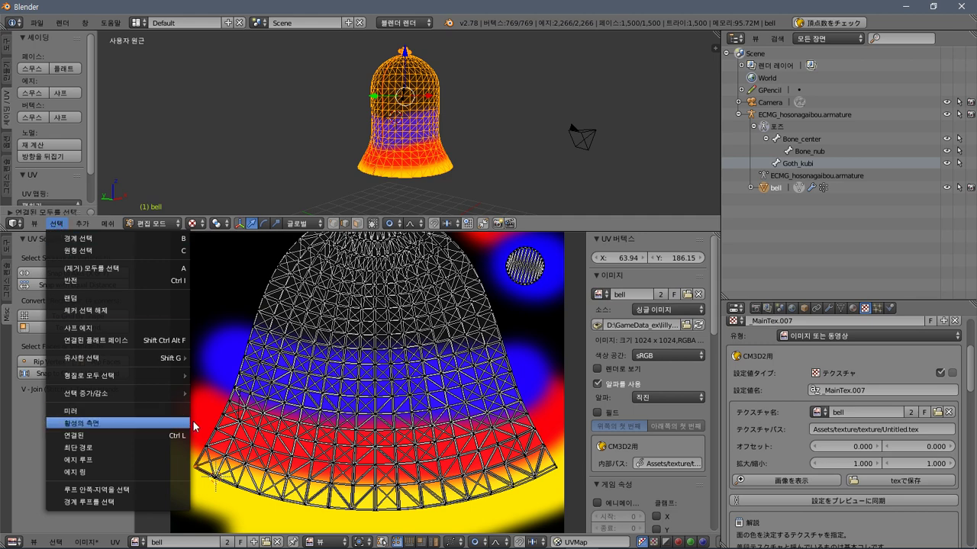
mouse_move(159, 397)
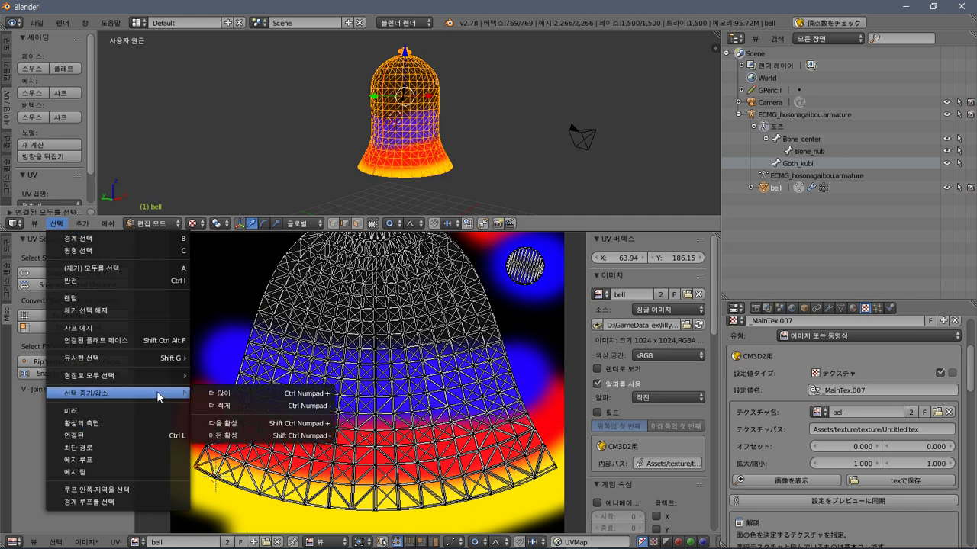
left_click(229, 394)
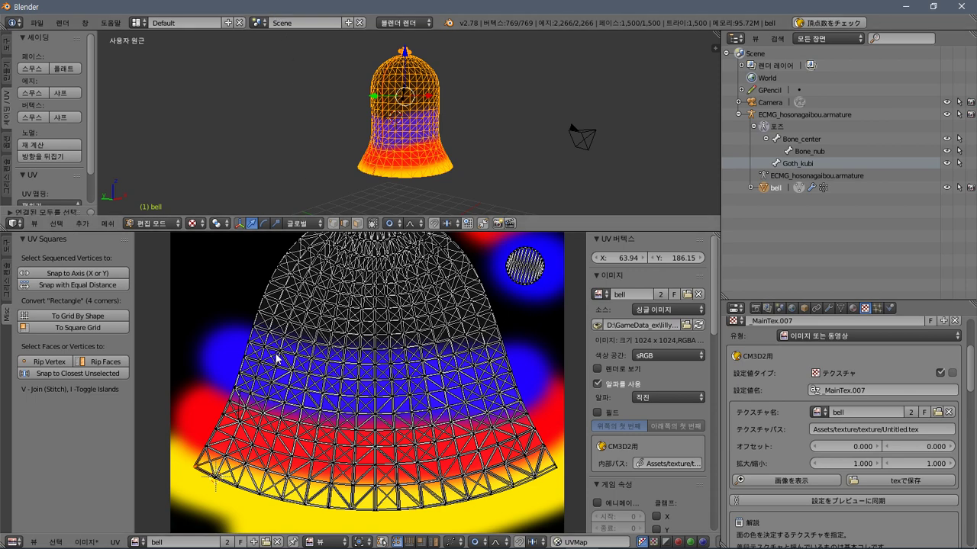
key("ctrl+KP_Add")
key("ctrl+z")
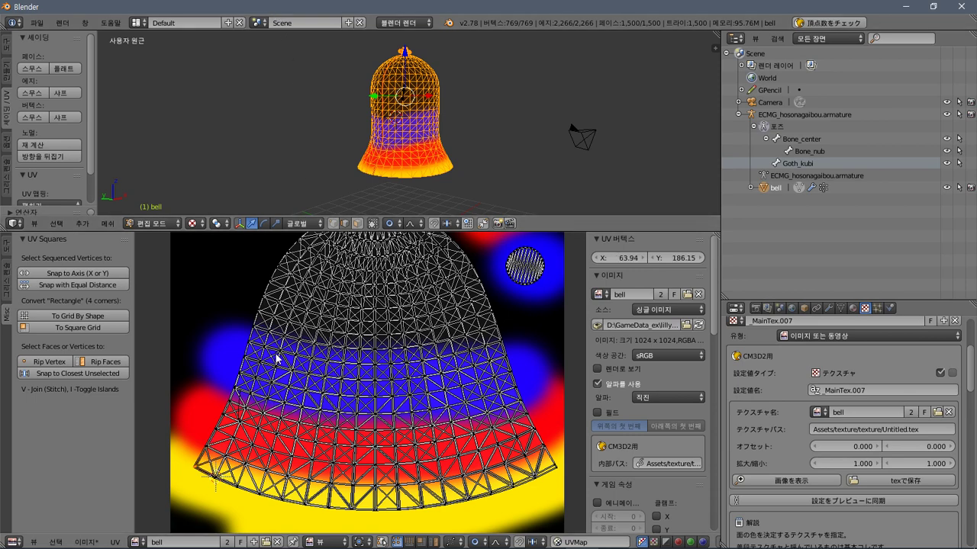
Try the mesh's Circle Select and Select Similar by length, direction and amount of faces around an edge.
left_click(61, 225)
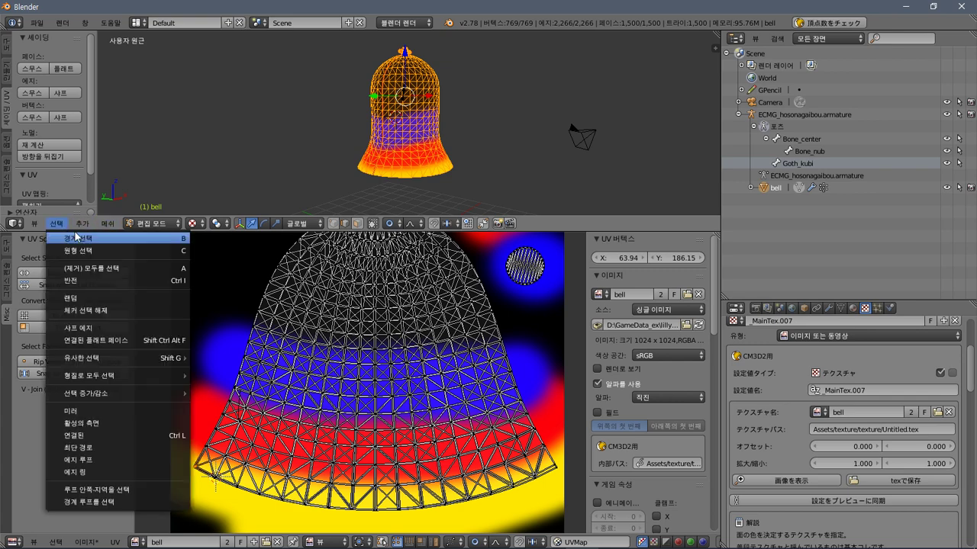
left_click(112, 252)
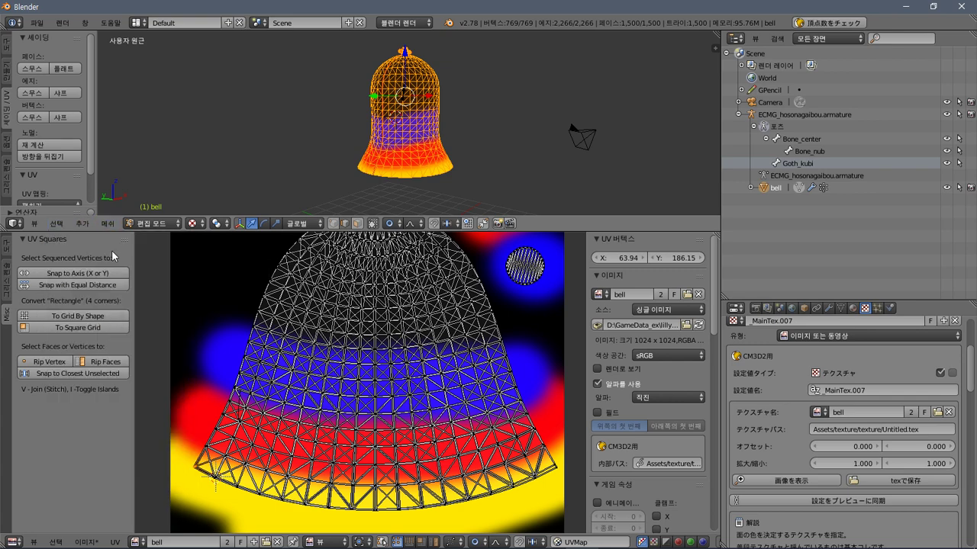
left_click(56, 224)
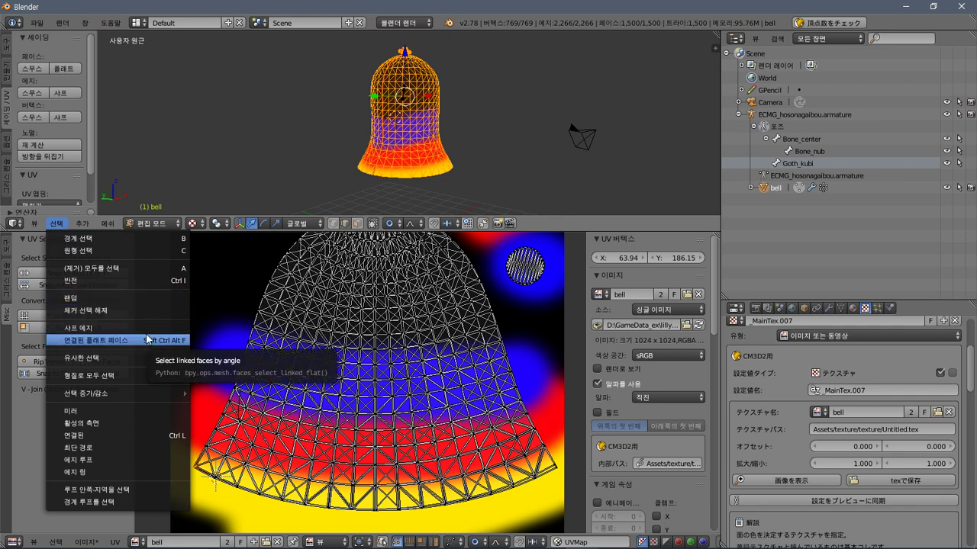
mouse_move(152, 363)
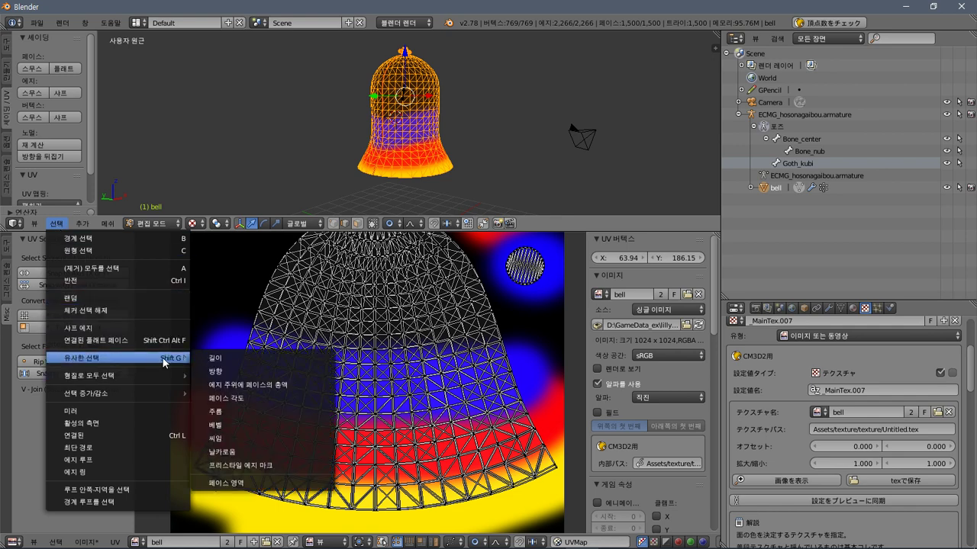
left_click(236, 359)
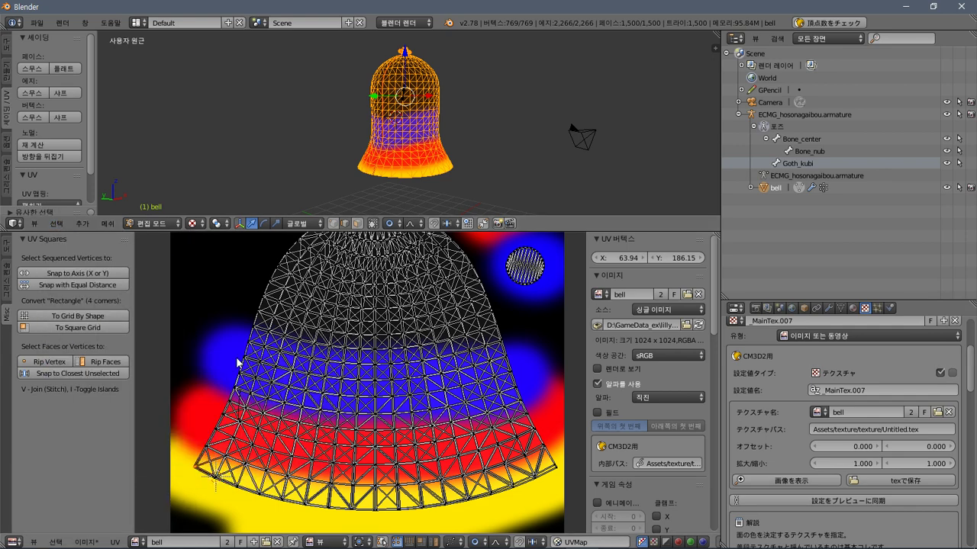
left_click(47, 219)
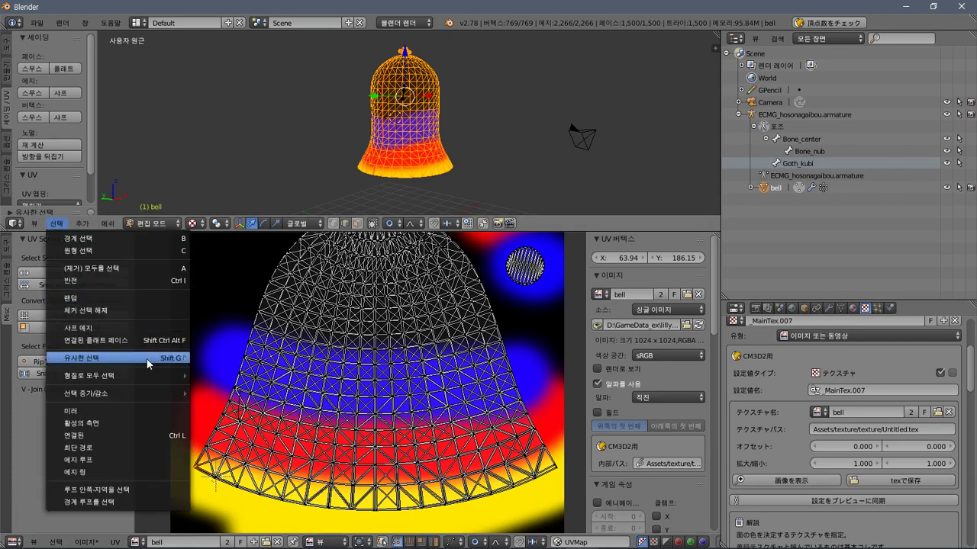
mouse_move(145, 359)
left_click(245, 372)
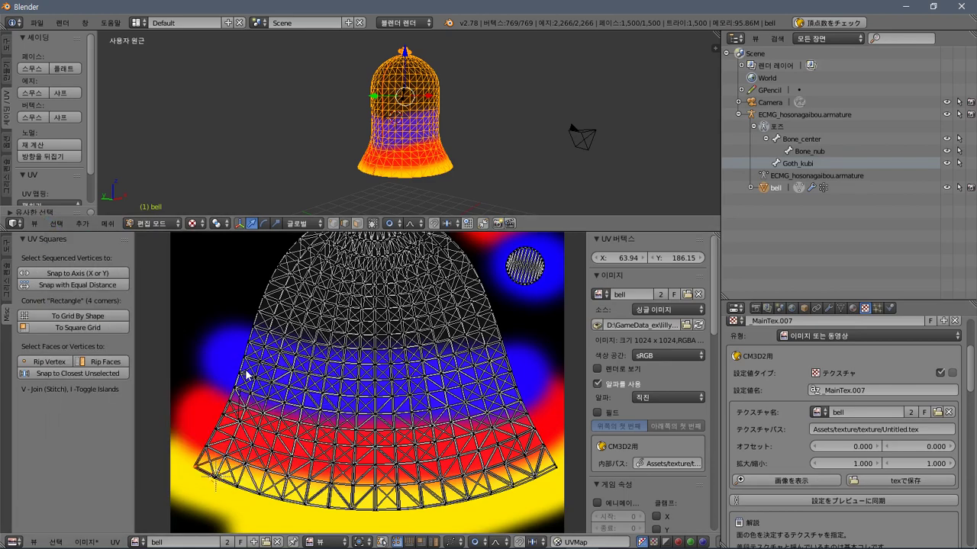
left_click(56, 224)
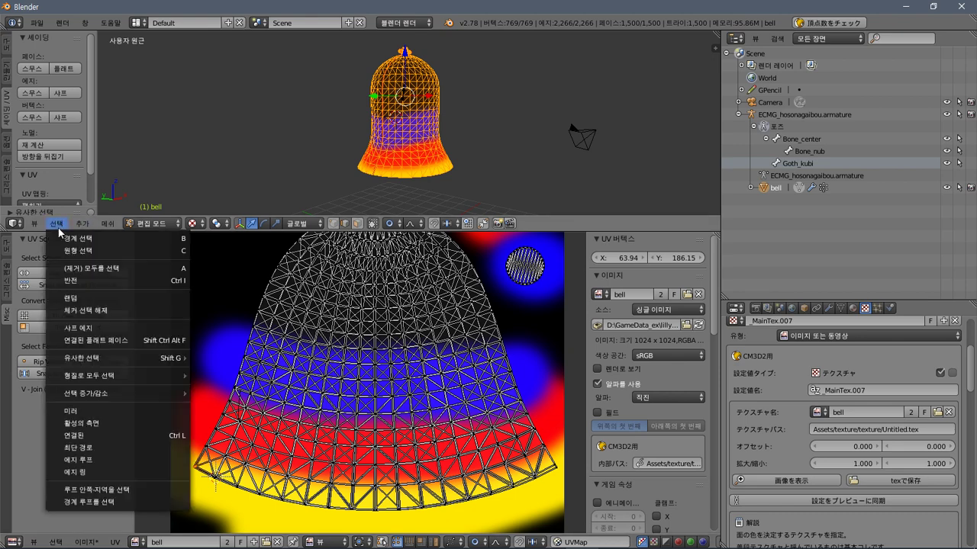
mouse_move(147, 357)
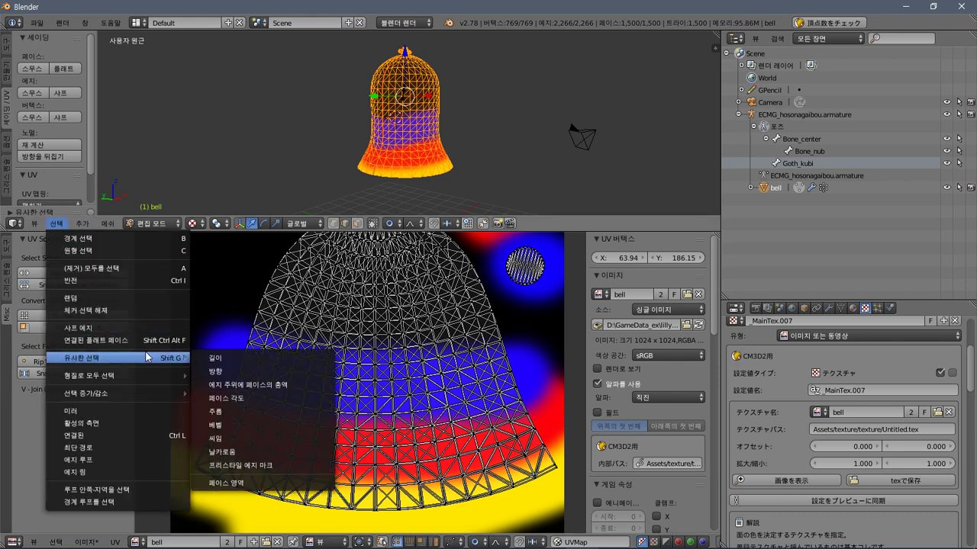
left_click(233, 385)
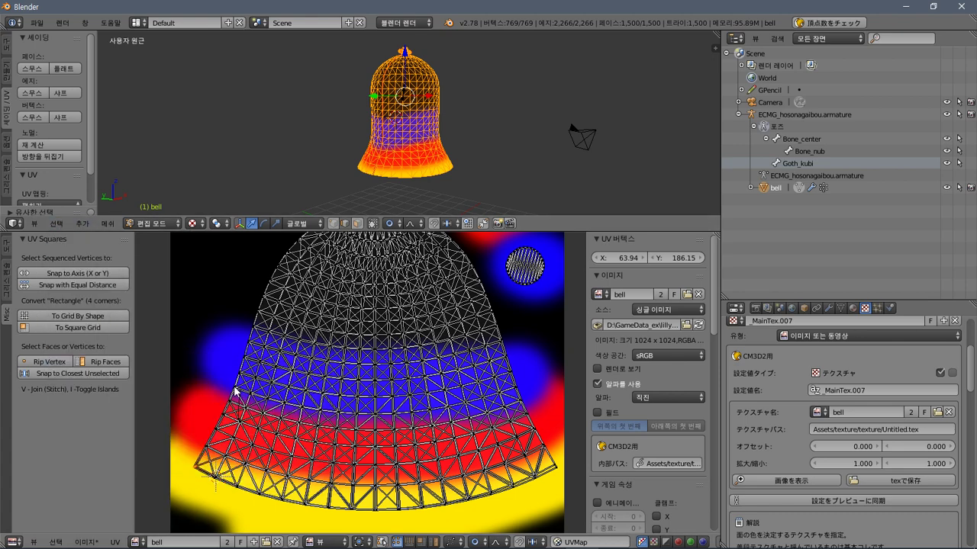
Apply Select Linked to the bell mesh in the 3D view.
left_click(58, 226)
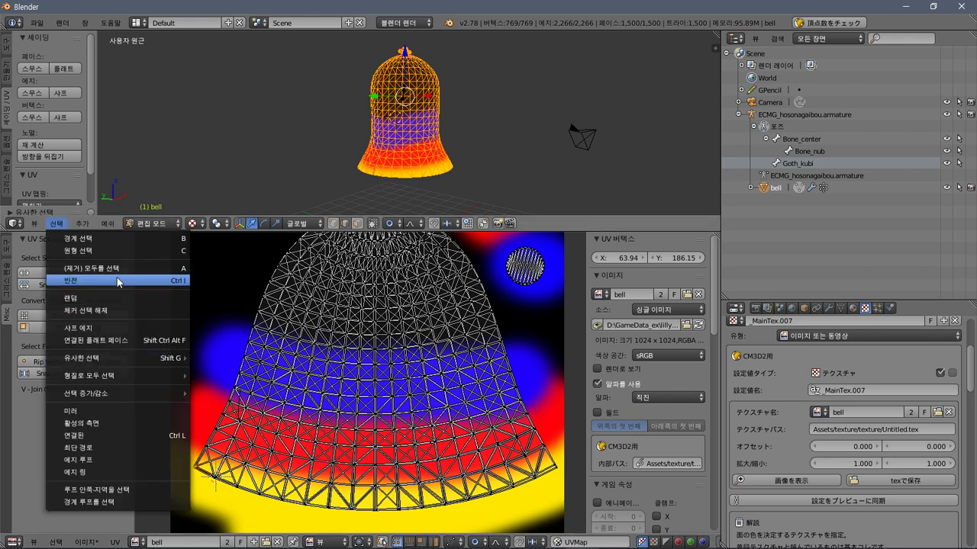
mouse_move(159, 359)
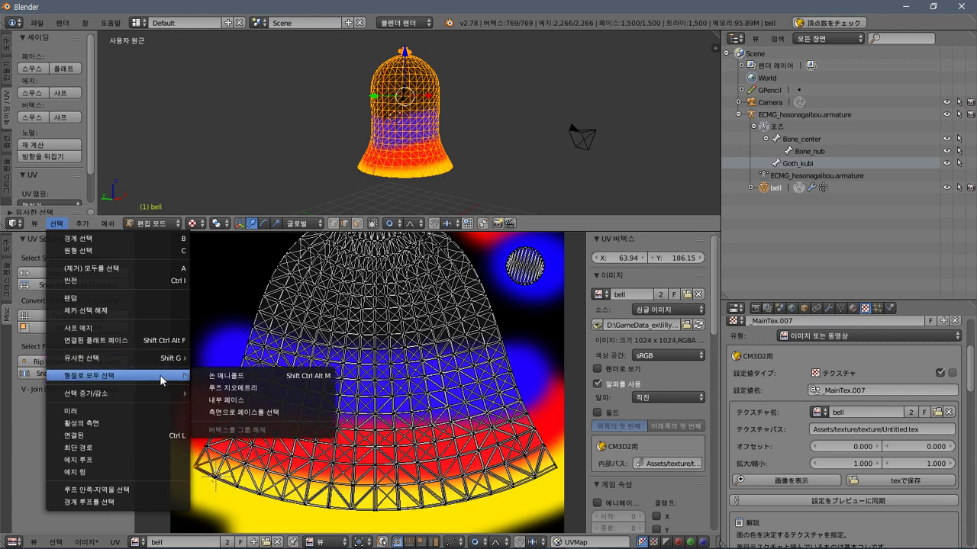
mouse_move(166, 395)
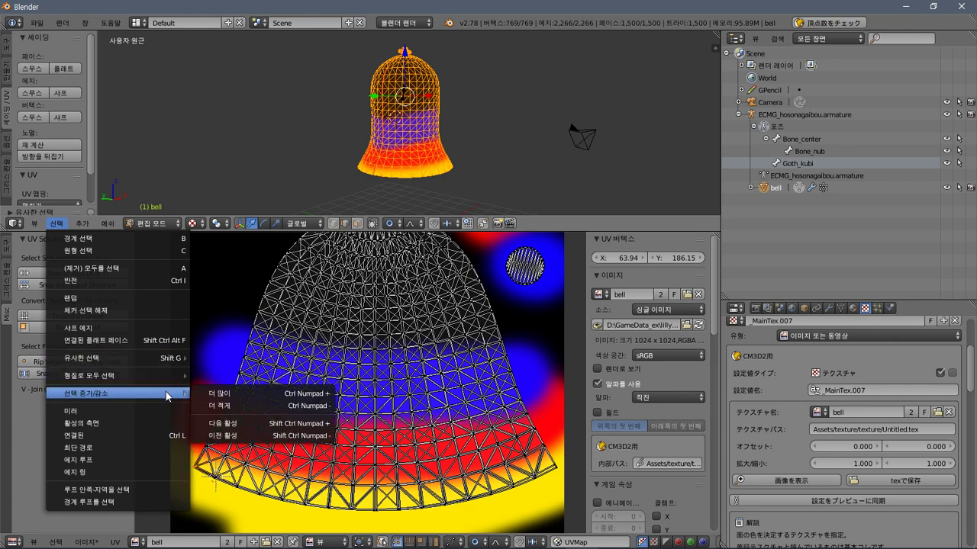
left_click(152, 432)
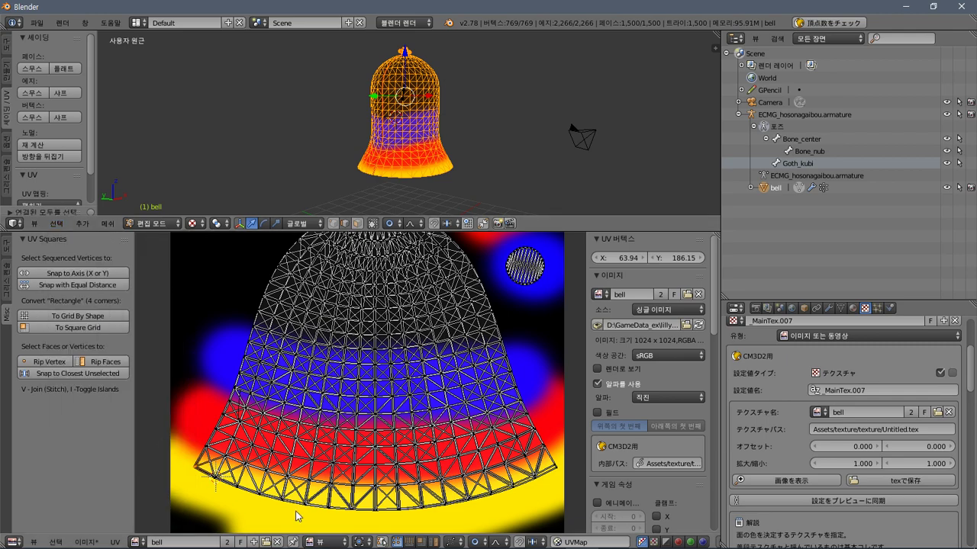
Try To Square Grid, To Grid By Shape and Snap with Equal Distance on the bell island's lower corner vertices, and undo them.
left_click(218, 485)
scroll(281, 488, "up", 2)
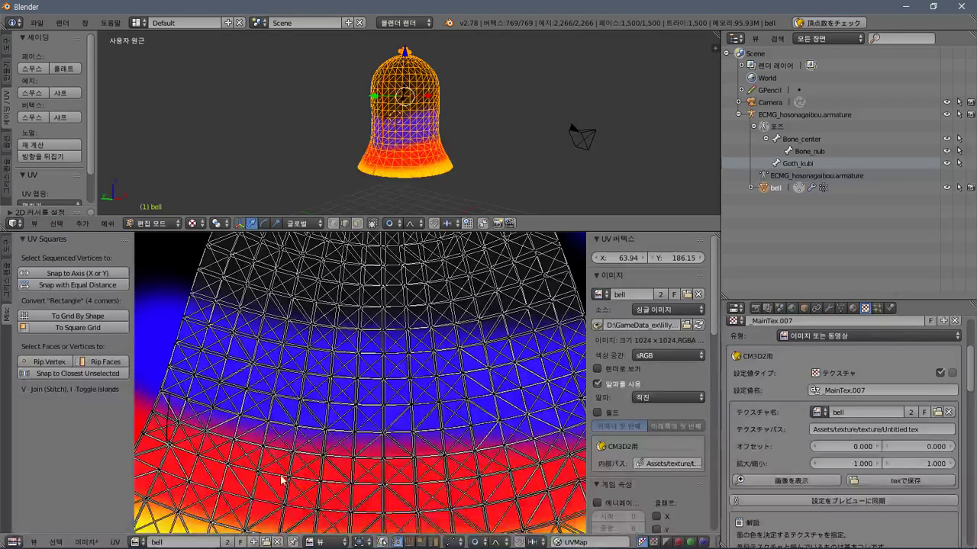
scroll(261, 410, "up", 2)
scroll(262, 410, "down", 3)
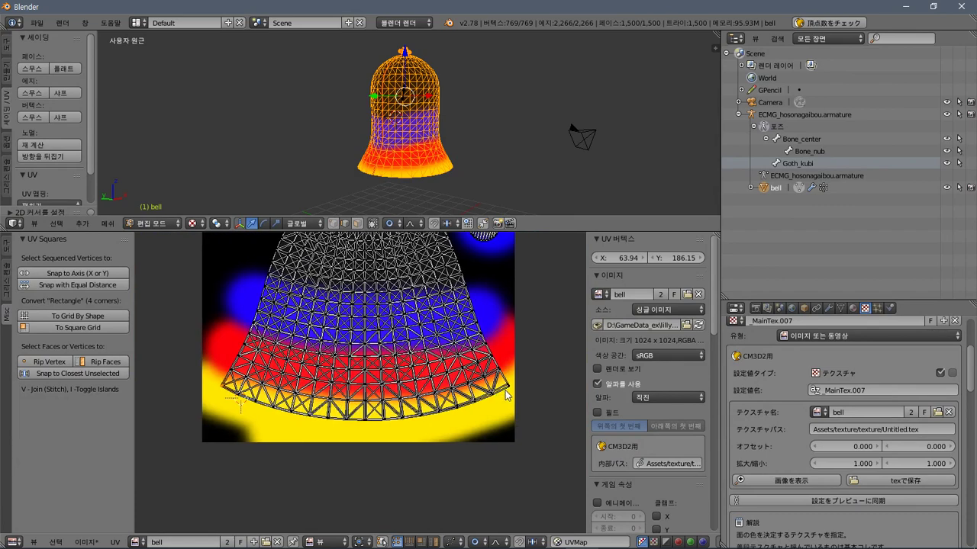
scroll(503, 393, "up", 2)
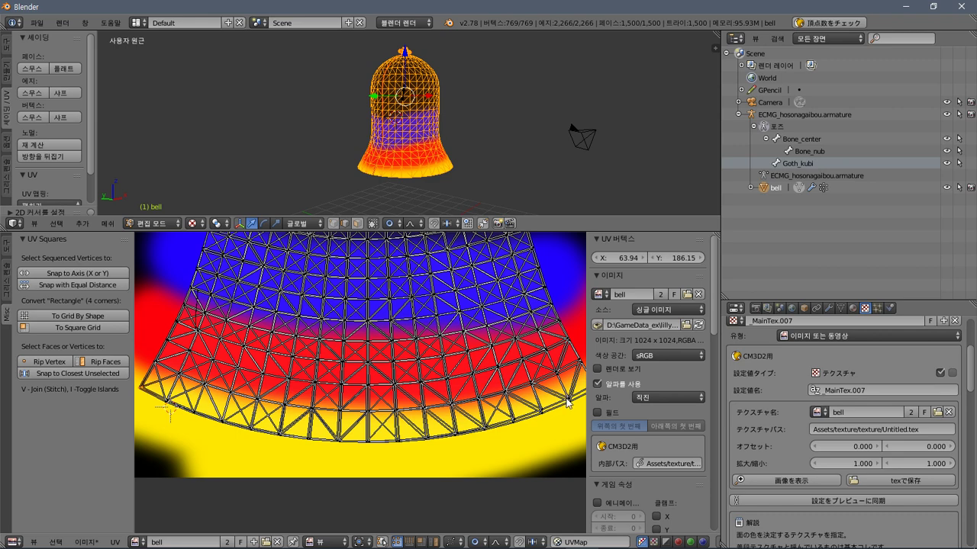
left_click(570, 403)
left_click(52, 328)
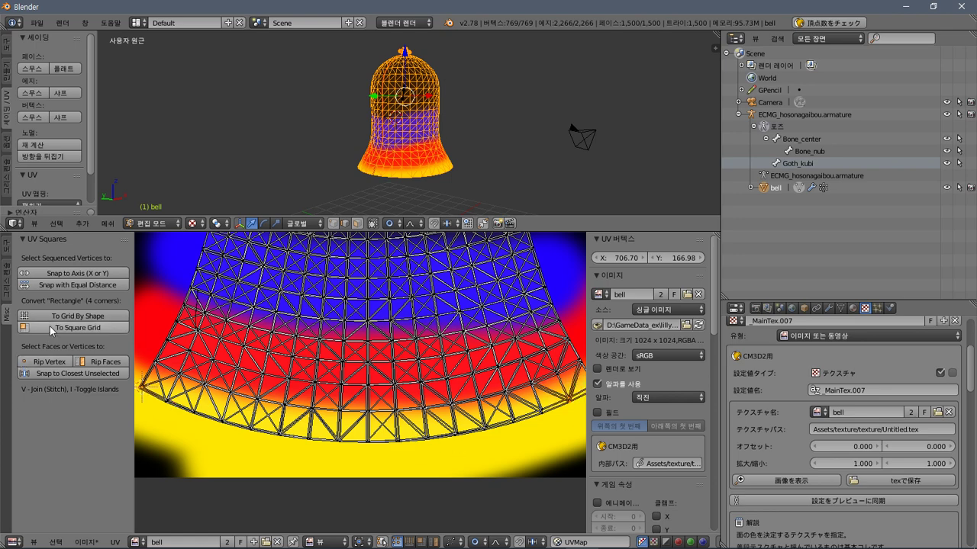
left_click(64, 315)
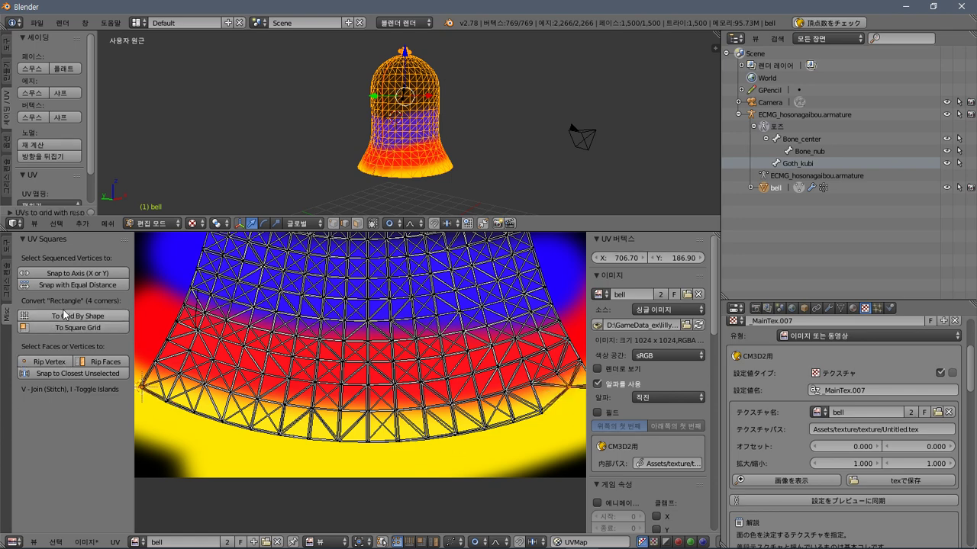
left_click(58, 288)
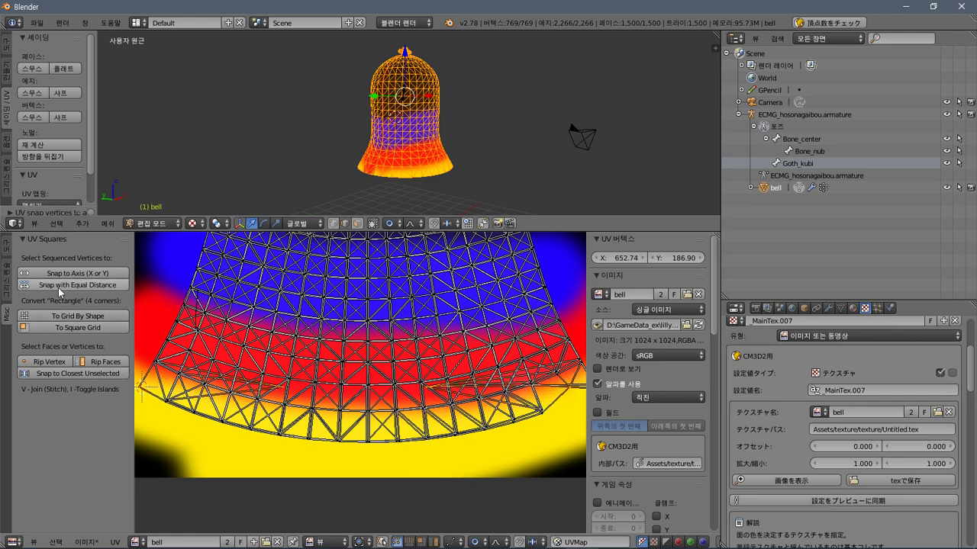
key("ctrl+z")
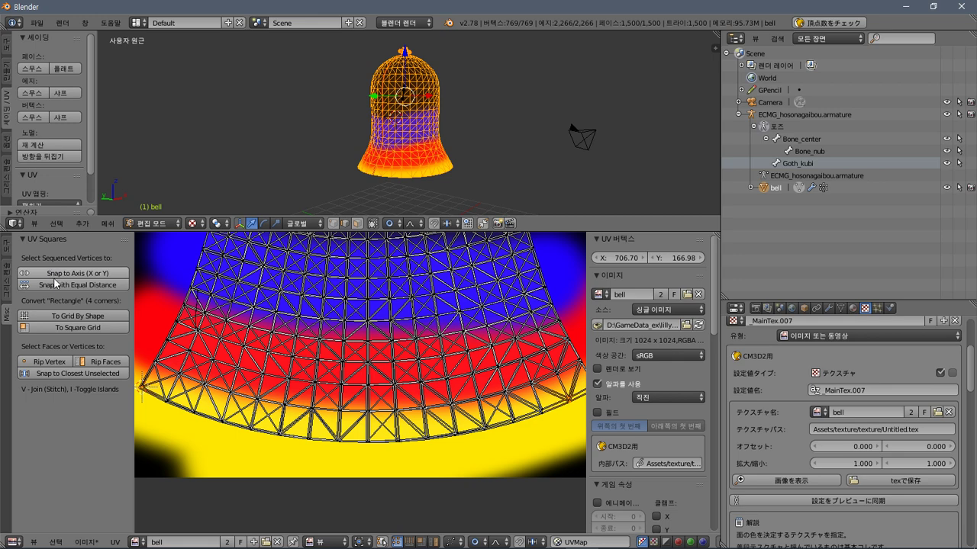
Try Rip Vertex, Rip Faces and Snap to Closest Unselected on the selected corner vertices.
left_click(46, 362)
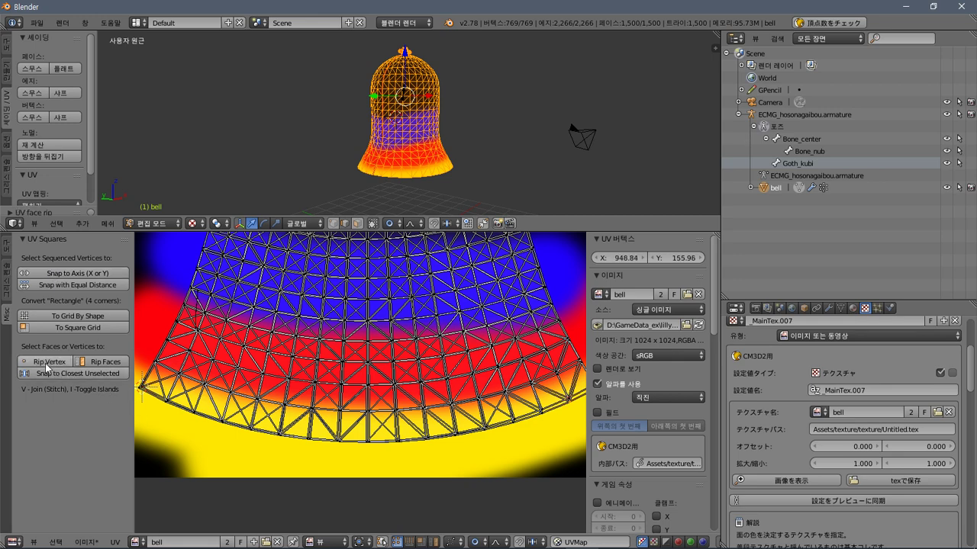
left_click(98, 363)
left_click(107, 374)
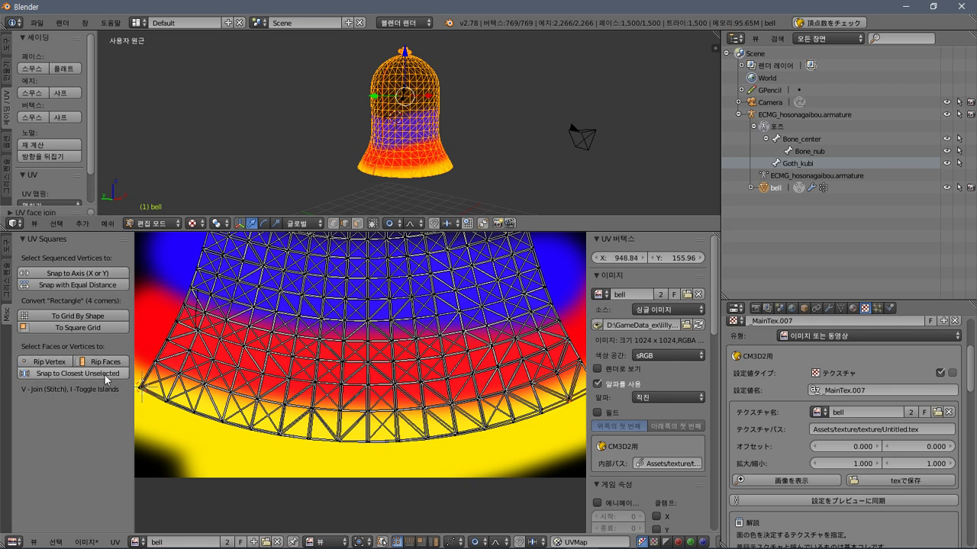
Stitch the selected vertex near the bell island's lower-right corner.
scroll(359, 355, "down", 3)
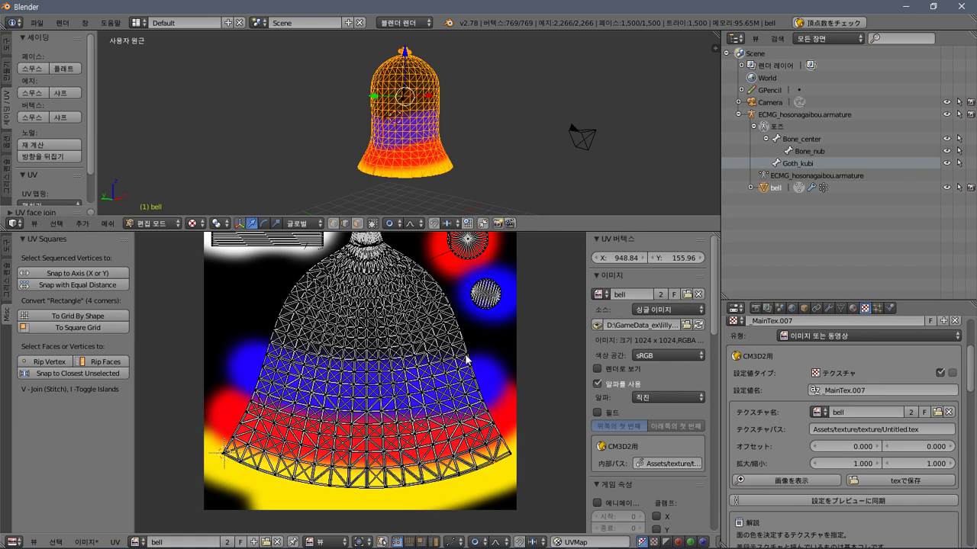
middle_click_drag(466, 356, 459, 367)
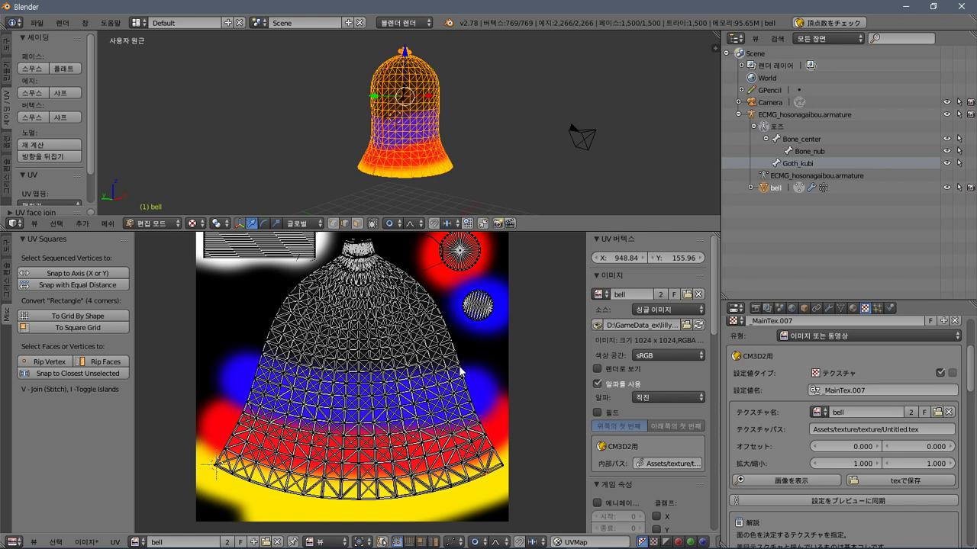
key("v")
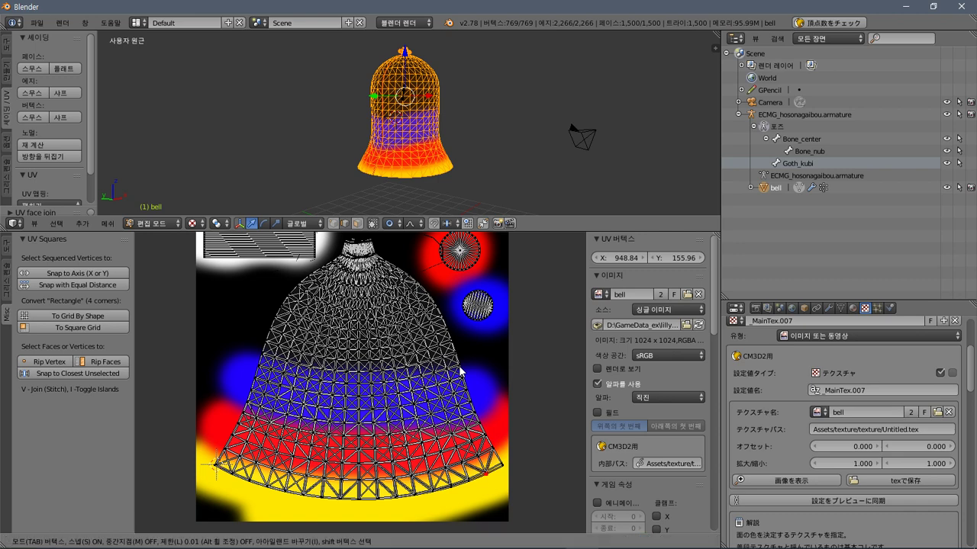
left_click(435, 458)
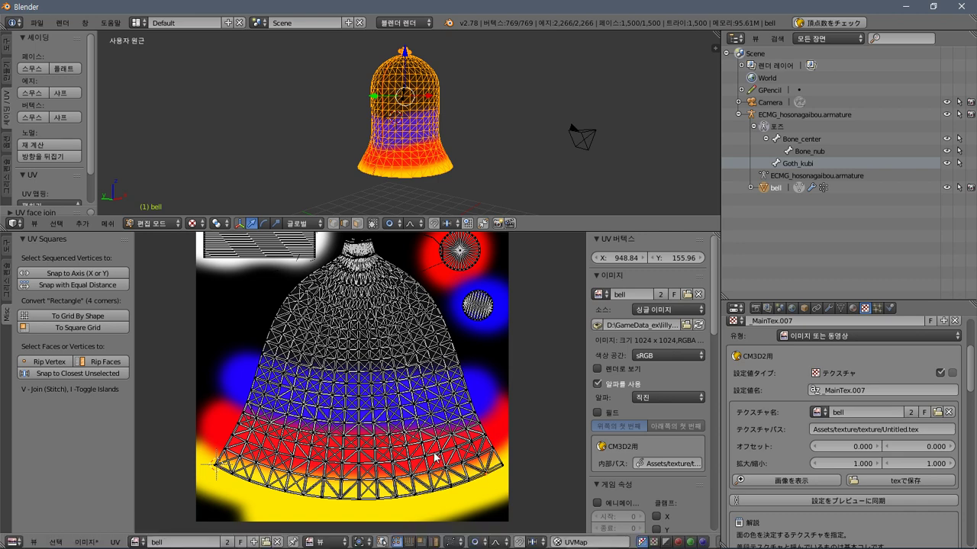
Select the whole large bell UV island and try stitching its vertices with the default settings.
key("a")
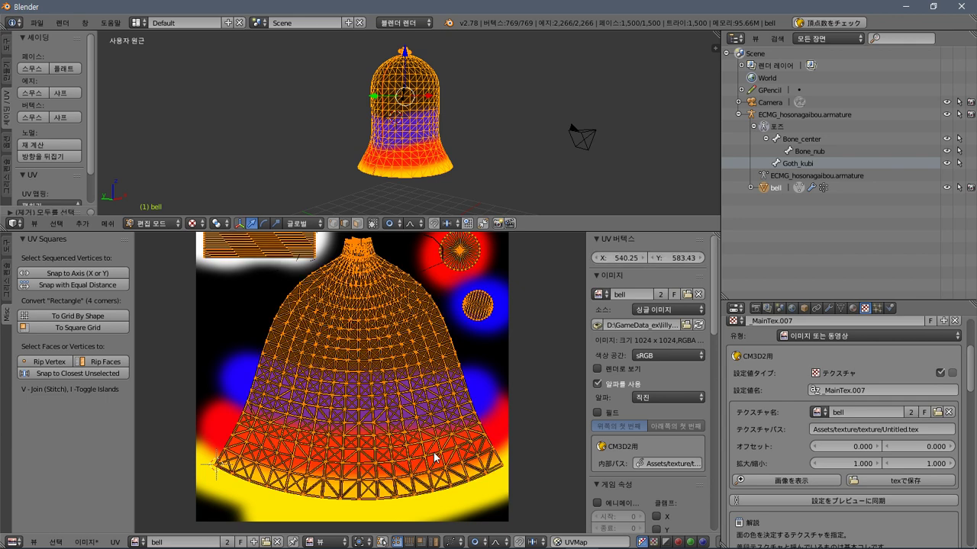
right_click(371, 415)
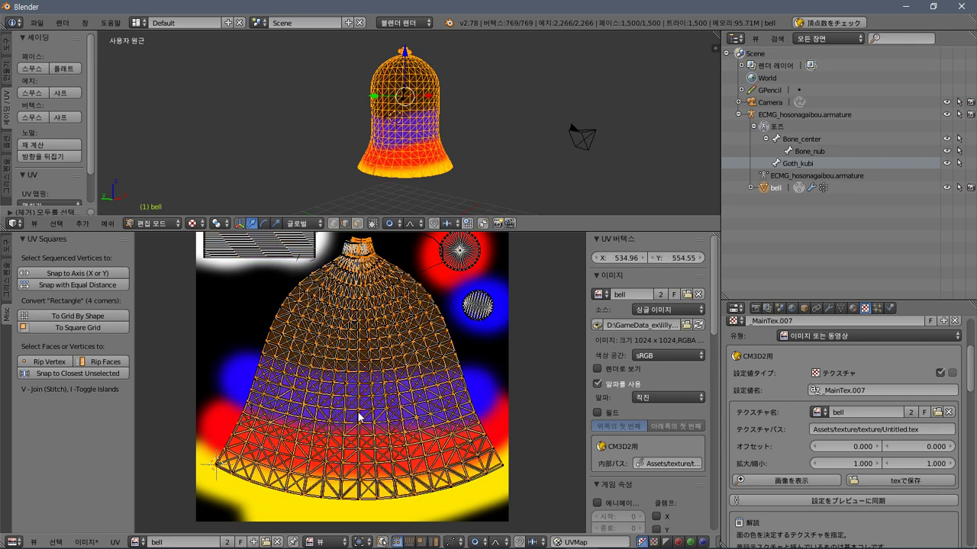
key("v")
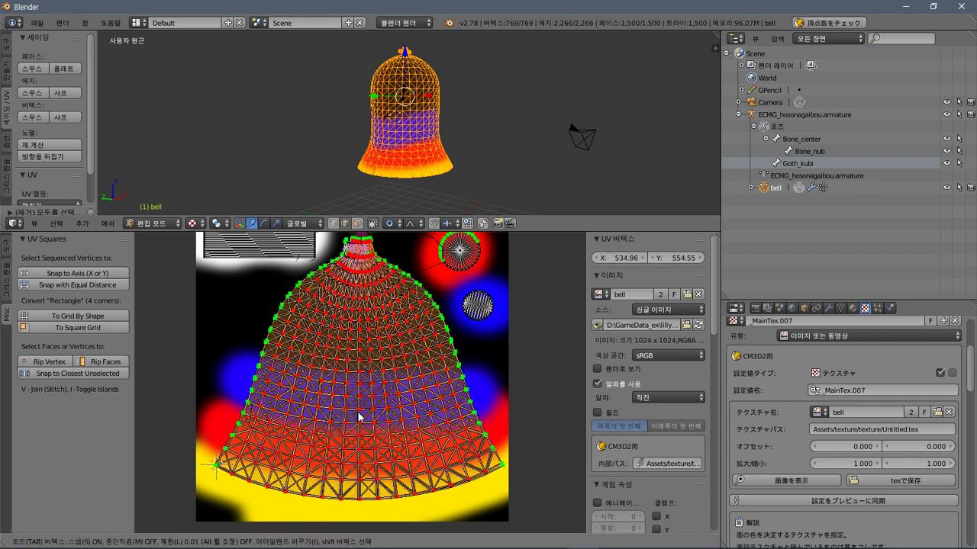
scroll(402, 413, "up", 2)
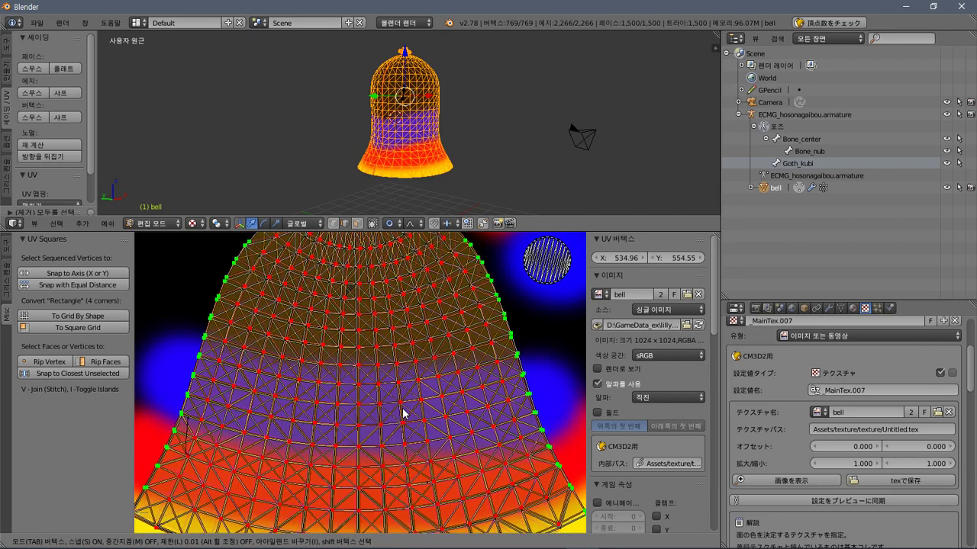
scroll(402, 409, "down", 2)
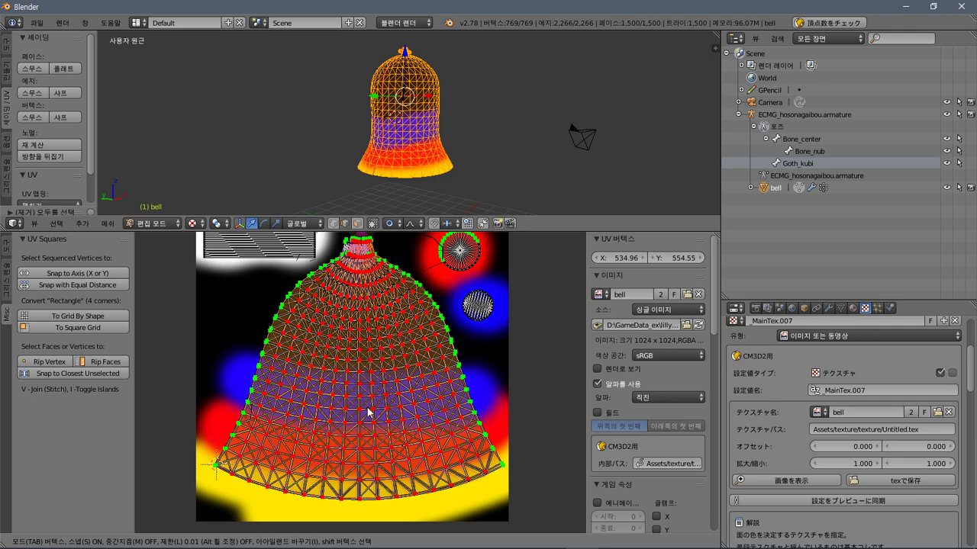
left_click(447, 336)
left_click(451, 328)
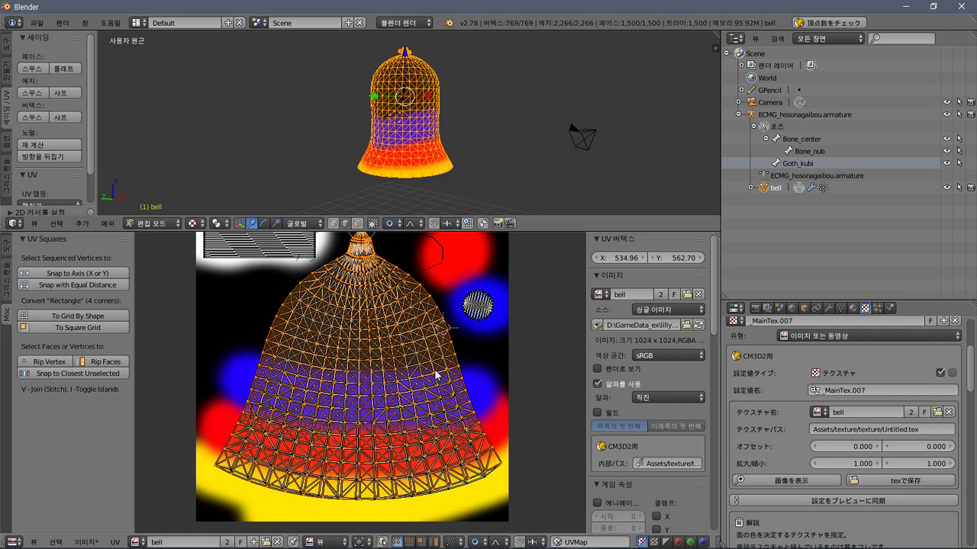
Cancel moving the stitched bell island and undo the stitch.
key("g")
right_click(440, 364)
key("ctrl+z")
key("ctrl+z")
key("ctrl+z")
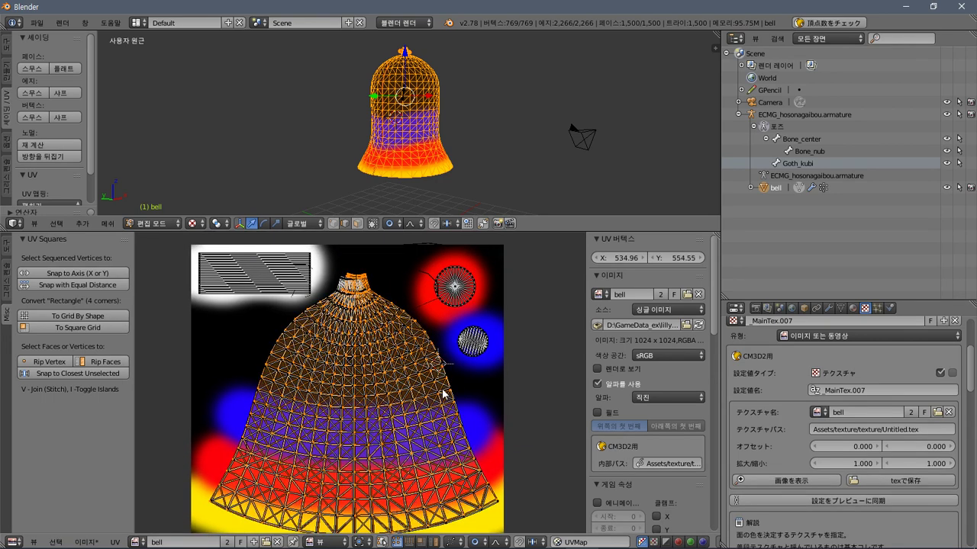
Preview stitching the fully selected bell UV island and cancel each preview.
key("v")
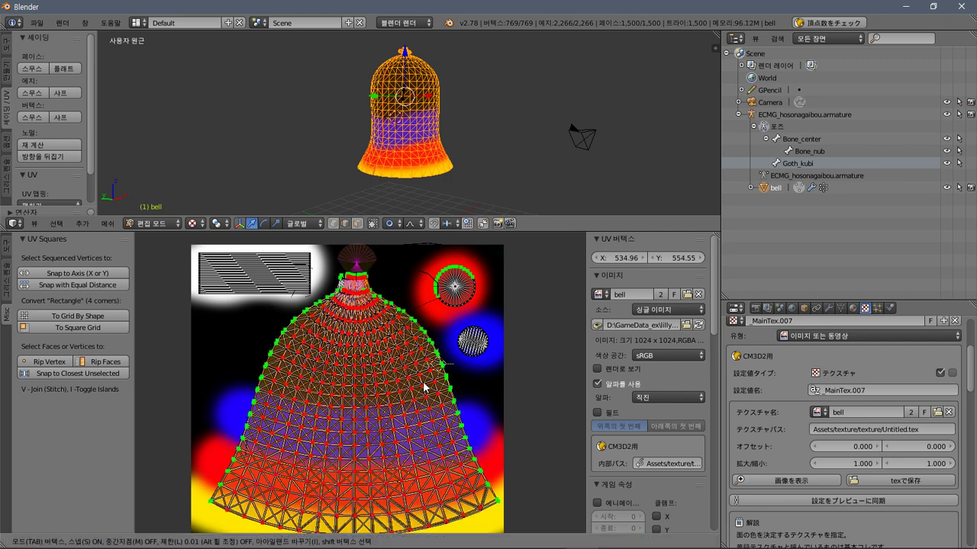
key("Escape")
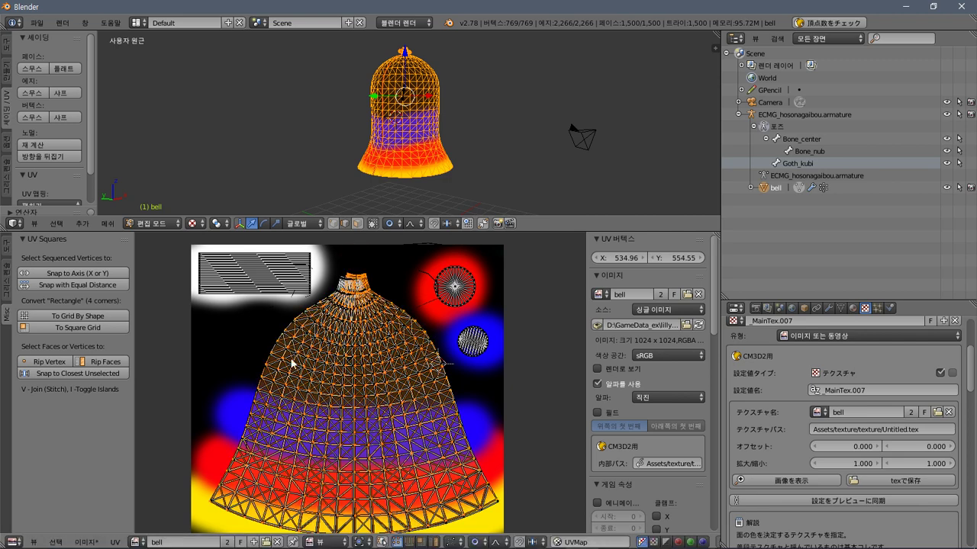
key("v")
scroll(353, 290, "up", 1)
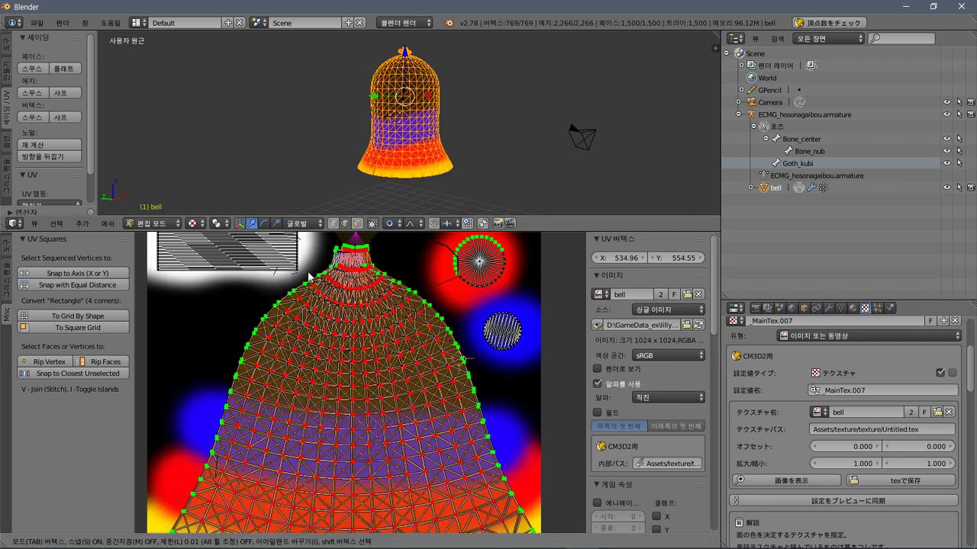
key("Escape")
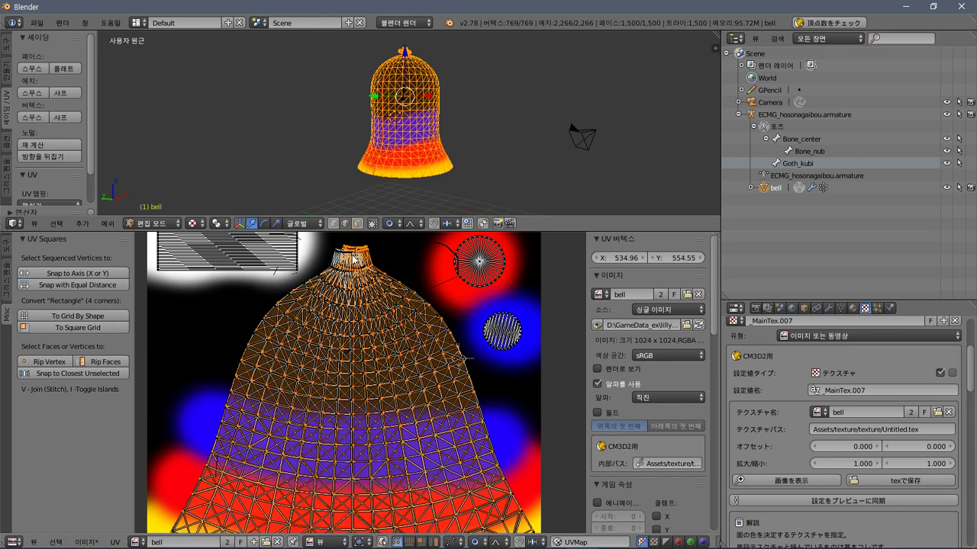
key("v")
key("Escape")
Clear the selection and stitch the vertex at the upper-left edge of the bell island's neck.
key("a")
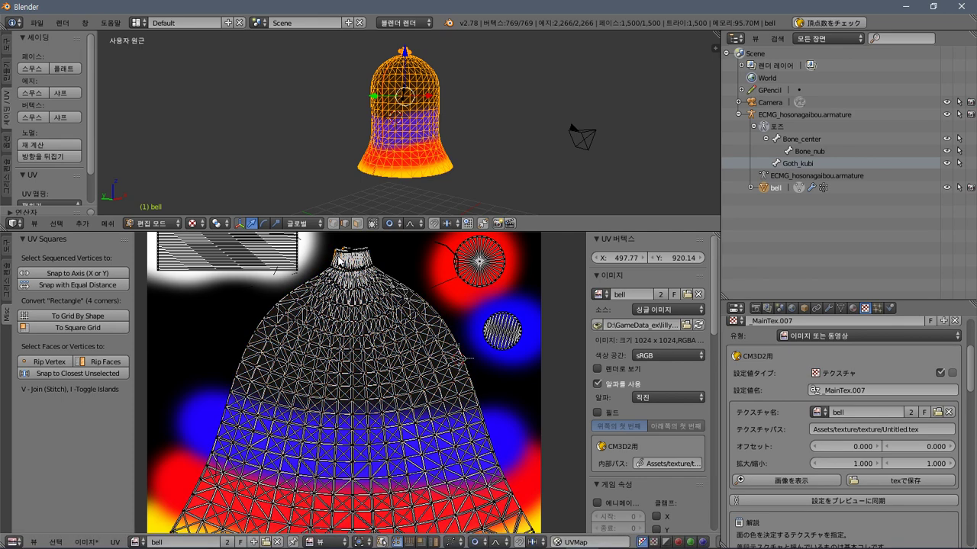
key("v")
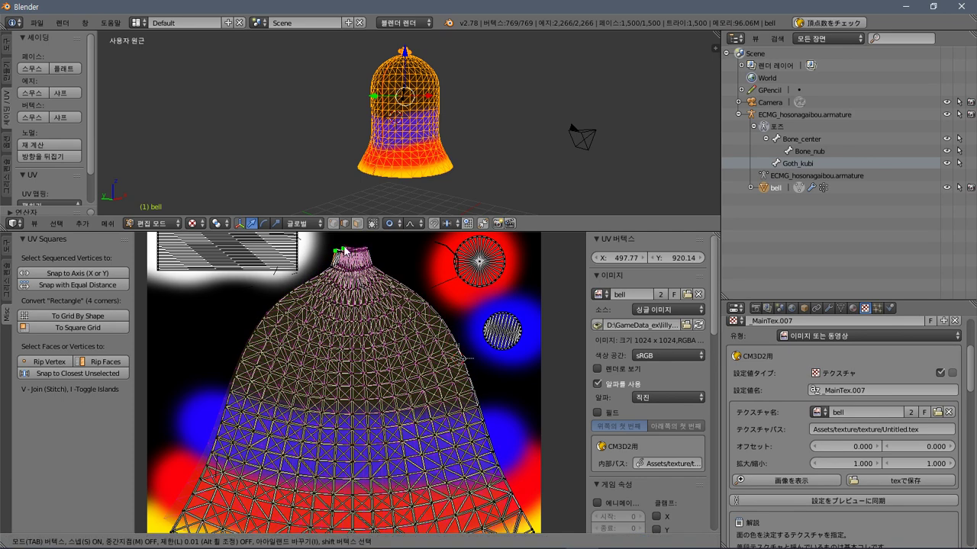
key("Escape")
key("v")
key("Escape")
key("v")
key("Escape")
key("v")
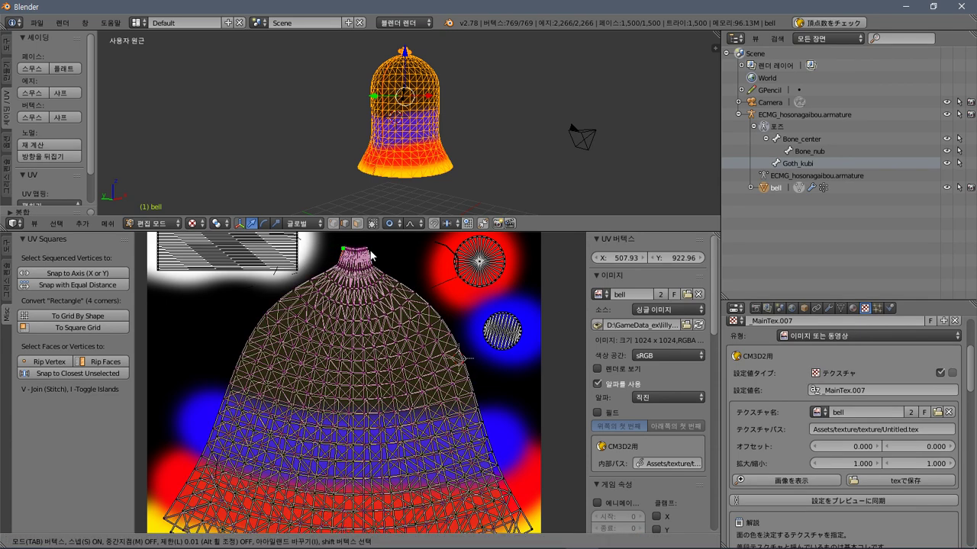
key("Escape")
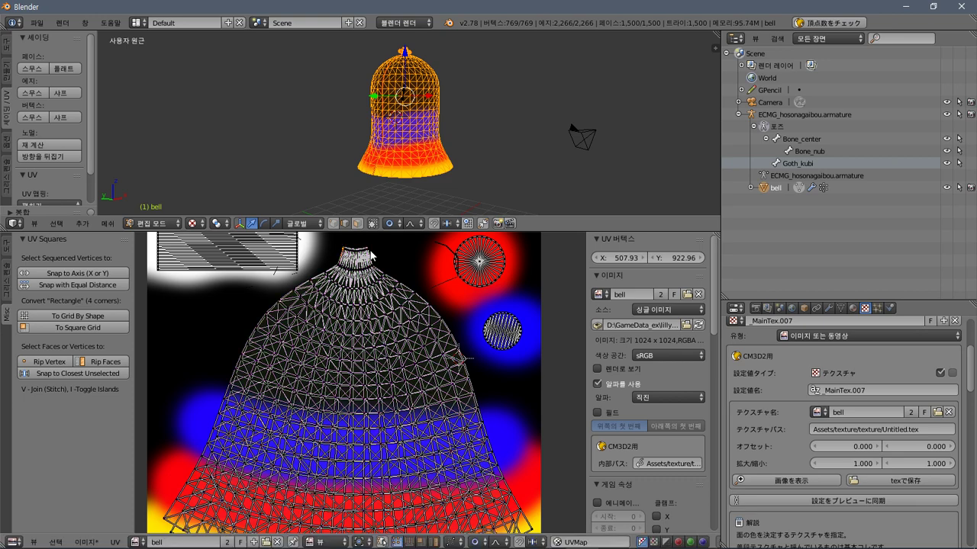
Select the vertex at the upper-right edge of the bell island's neck and stitch it.
right_click(369, 256)
right_click(369, 254)
key("v")
left_click(370, 254)
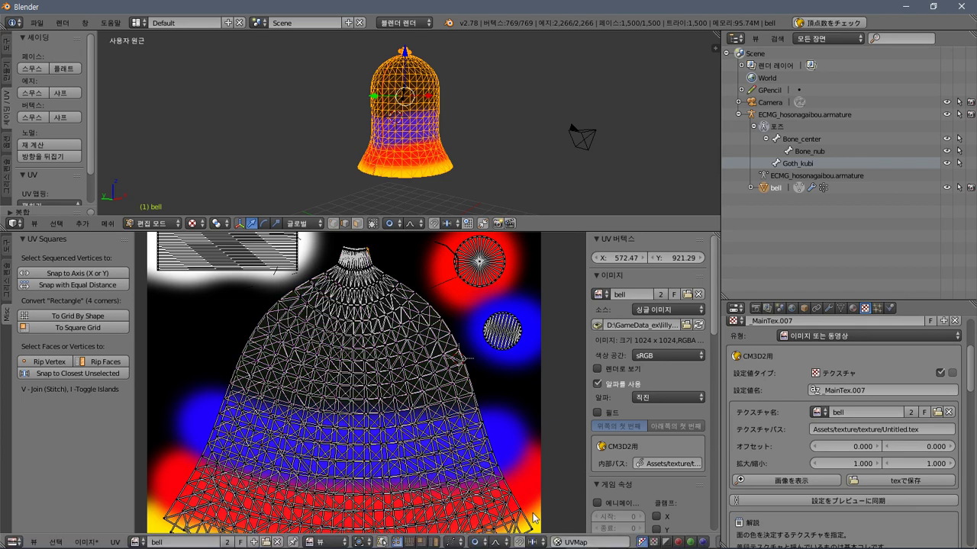
Stitch the vertices at the bell island's lower-right corner.
scroll(527, 490, "down", 1)
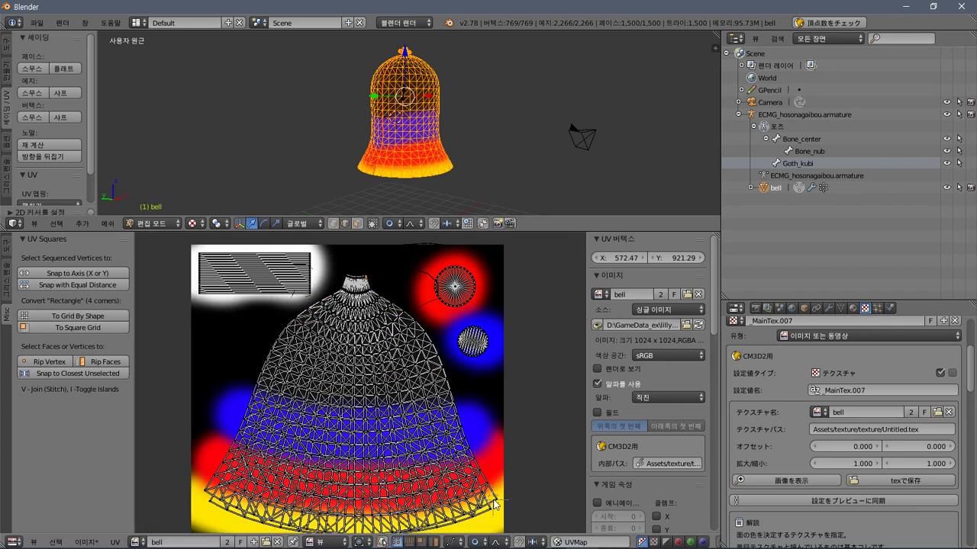
key("v")
left_click(497, 505)
key("v")
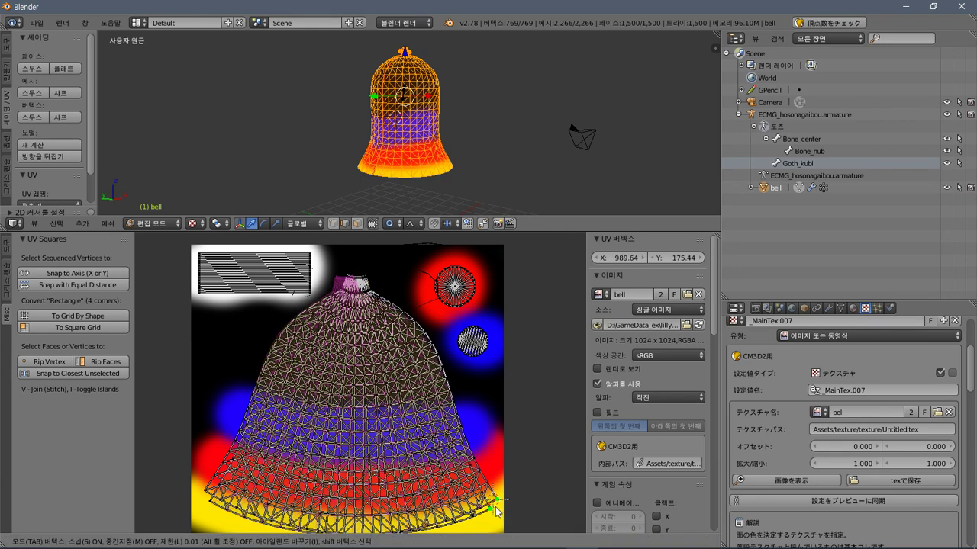
left_click(496, 513)
Select the vertex at the bell island's lower-left corner and stitch it.
left_click(207, 504)
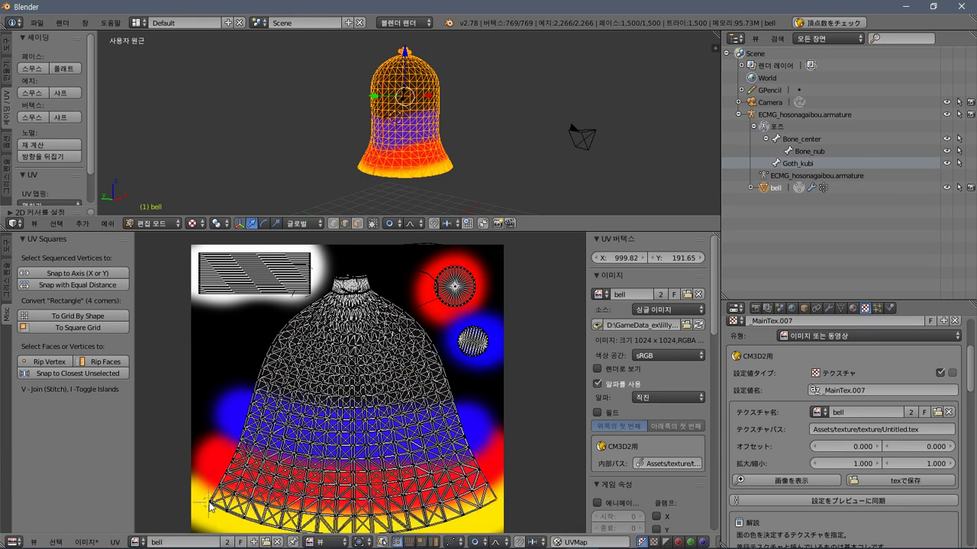
right_click(210, 507)
key("v")
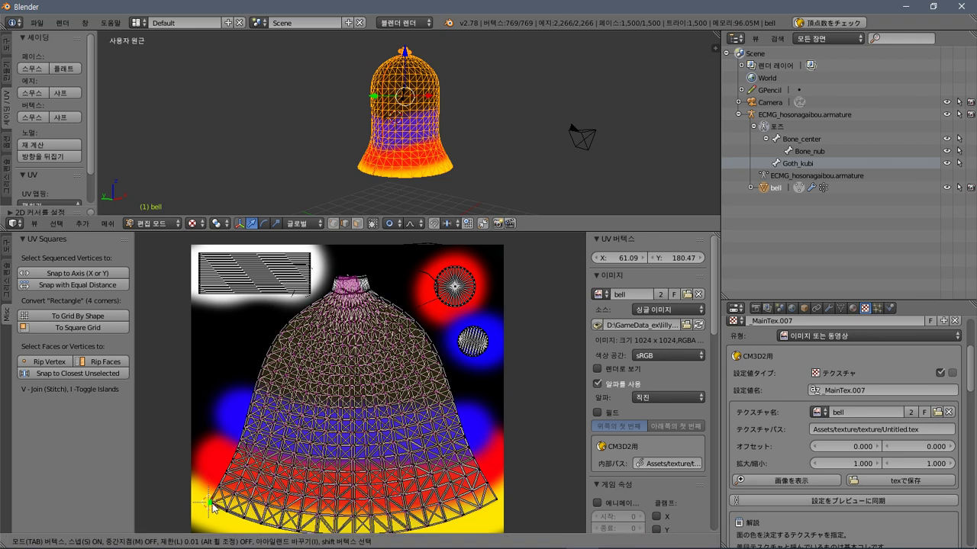
left_click(213, 508)
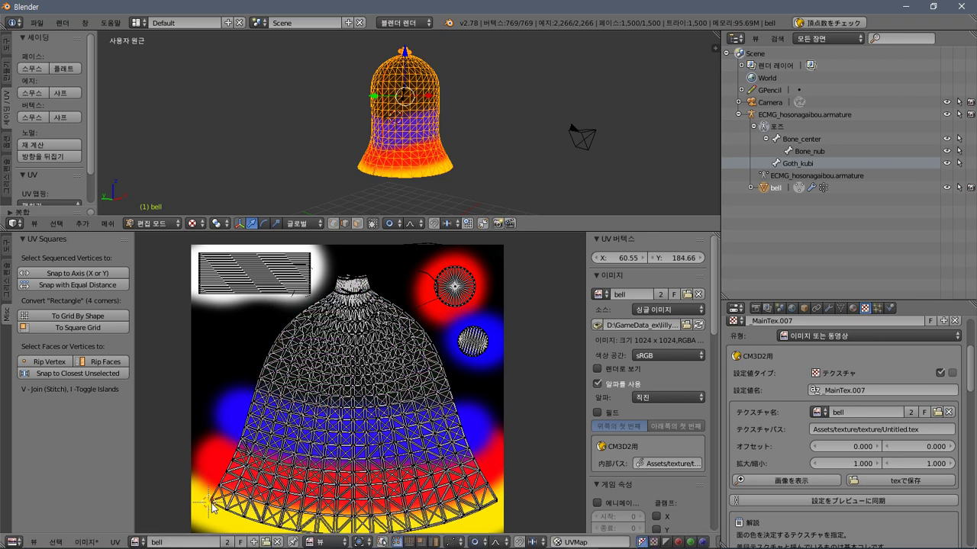
Place the 2D cursor beside the neck's upper-left edge and stitch the still selected lower-left corner vertex again.
left_click(341, 275)
key("v")
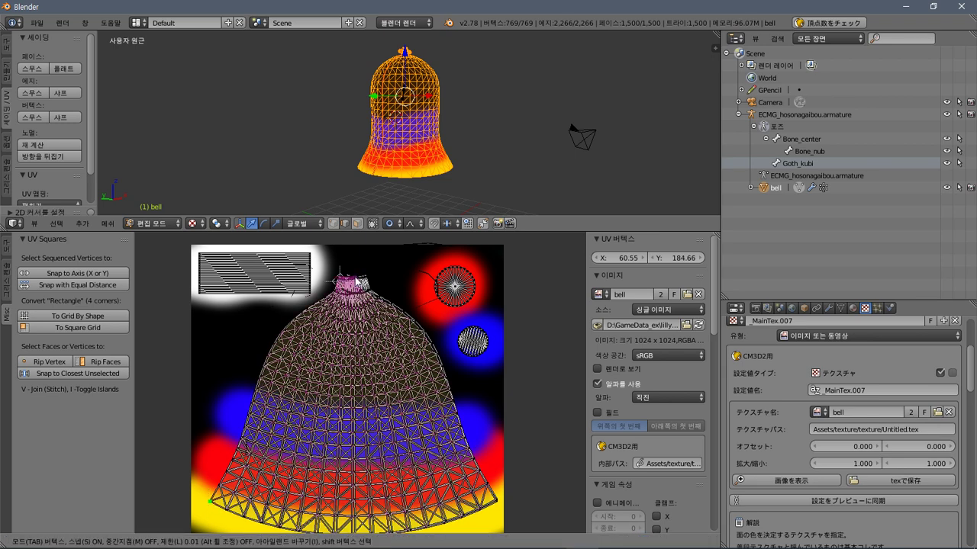
scroll(354, 276, "up", 2)
scroll(351, 278, "down", 2)
scroll(349, 267, "up", 1)
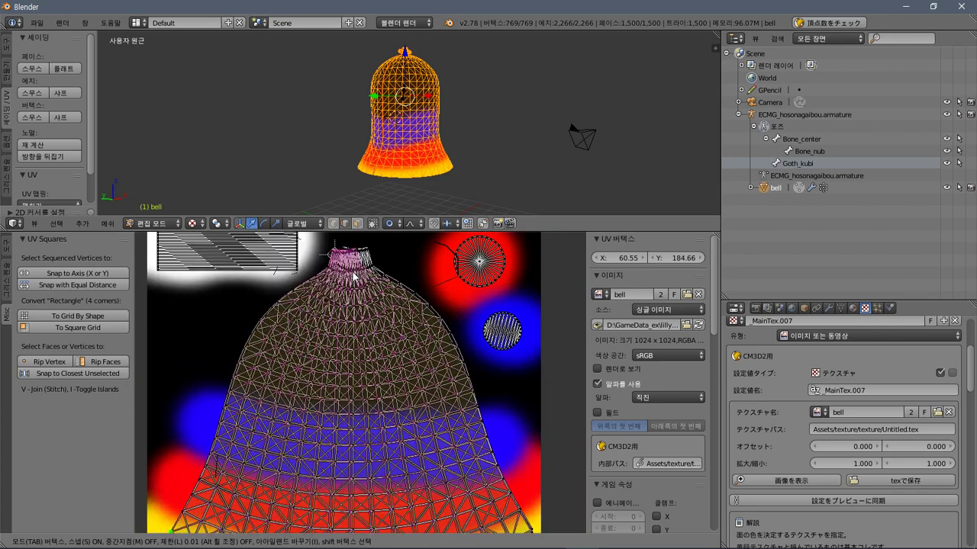
left_click(341, 255)
scroll(340, 267, "down", 1)
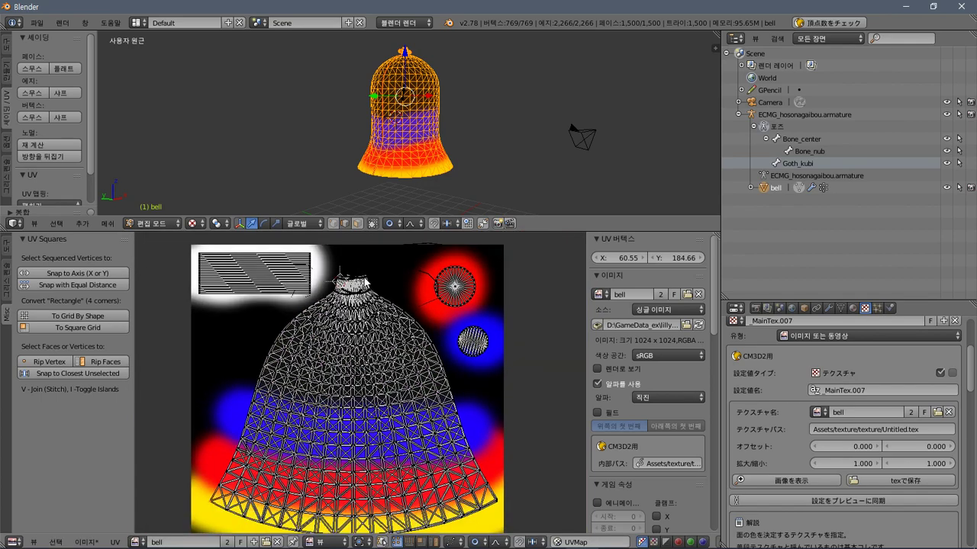
Stitch the vertices along the right half of the neck's top edge on the bell island.
right_click(363, 279)
key("v")
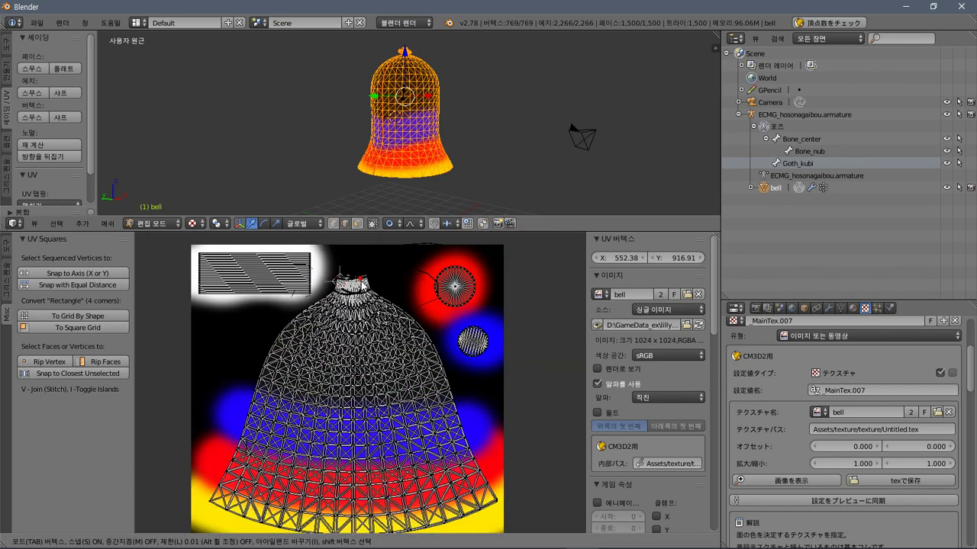
left_click(370, 282)
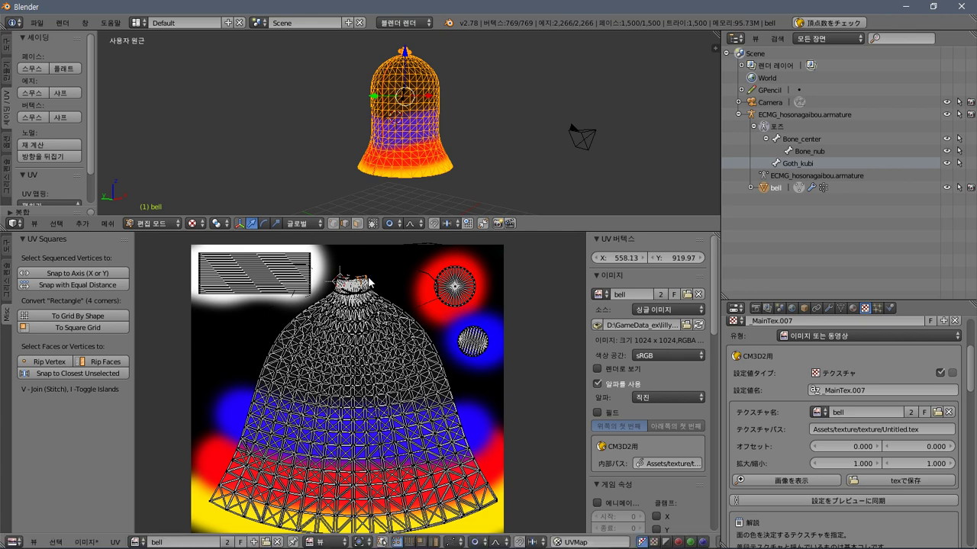
key("v")
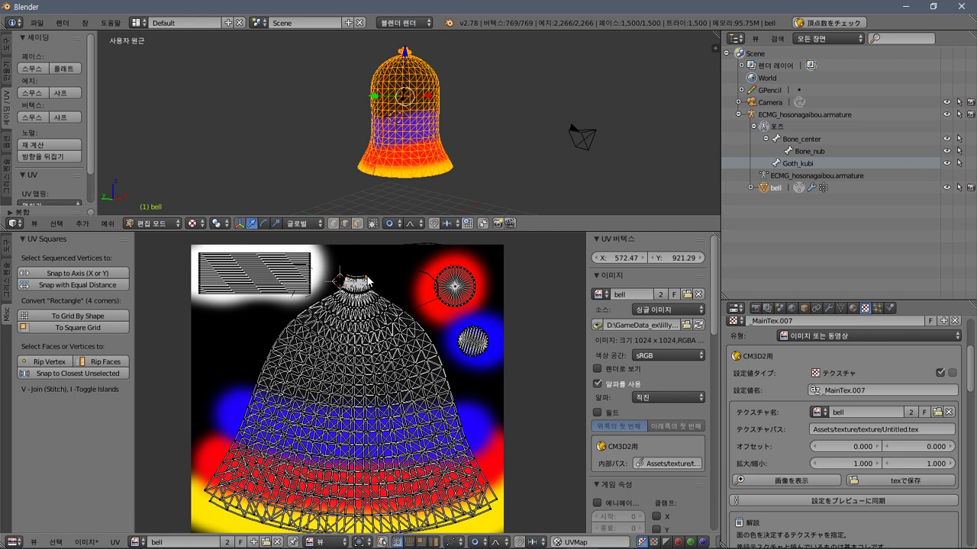
Try Minimize Stretch with a blend of 0.00 on the bell island's lower-right corner vertex.
scroll(368, 281, "down", 1)
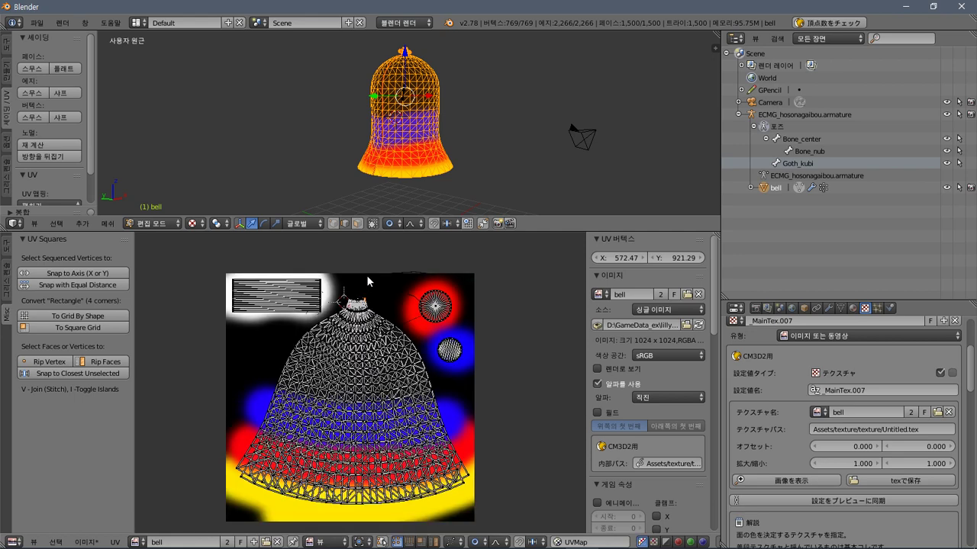
key("ctrl+v")
left_click(467, 481)
key("ctrl+v")
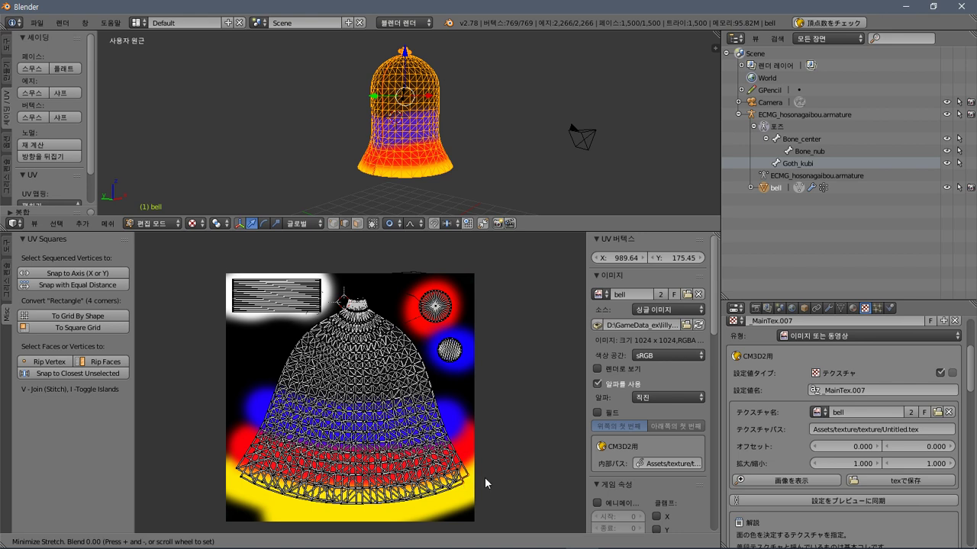
left_click(387, 456)
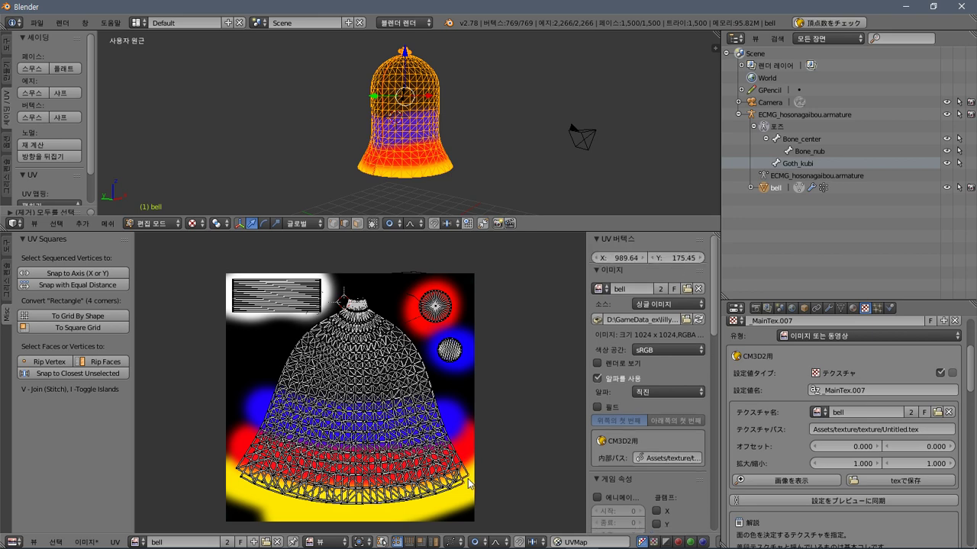
Stitch the bell island's lower-right corner vertices again.
key("v")
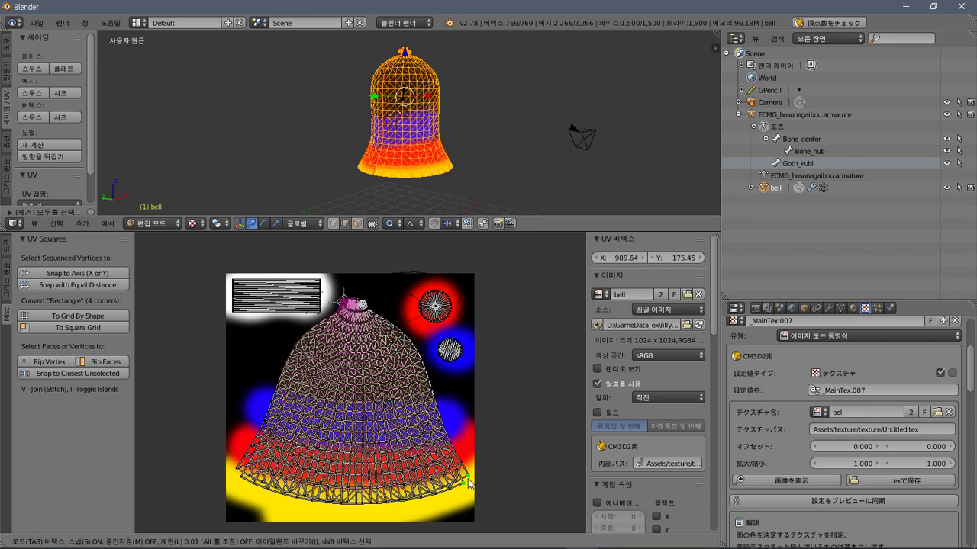
scroll(468, 483, "up", 2)
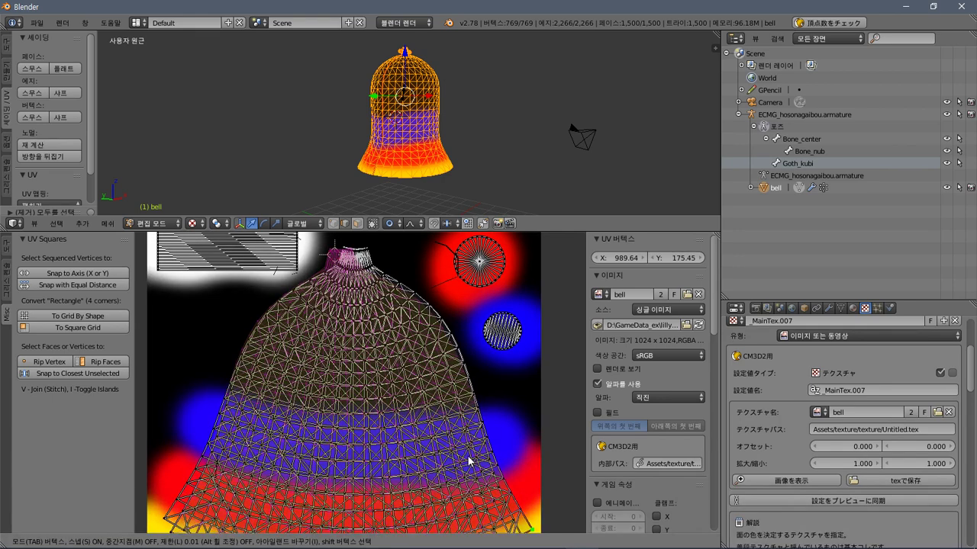
scroll(468, 460, "down", 1)
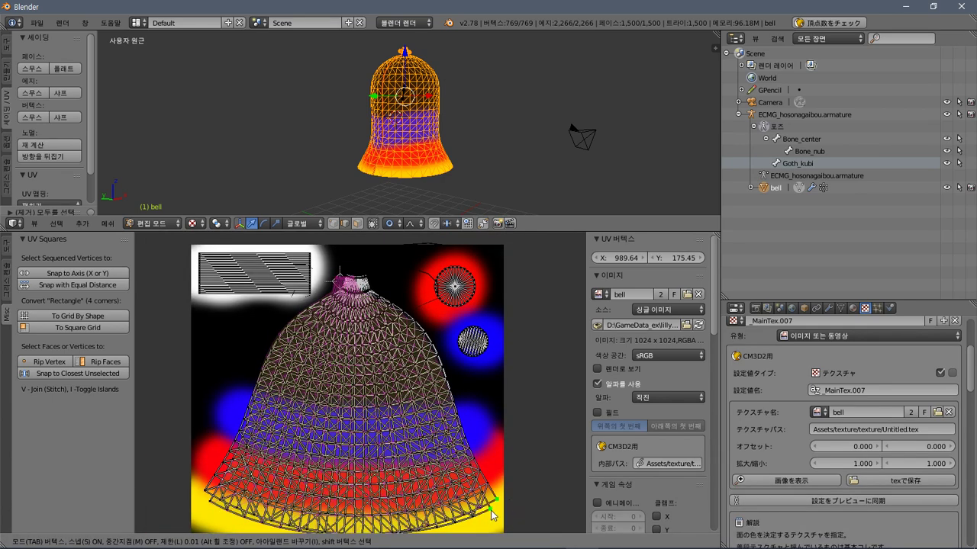
left_click(493, 516)
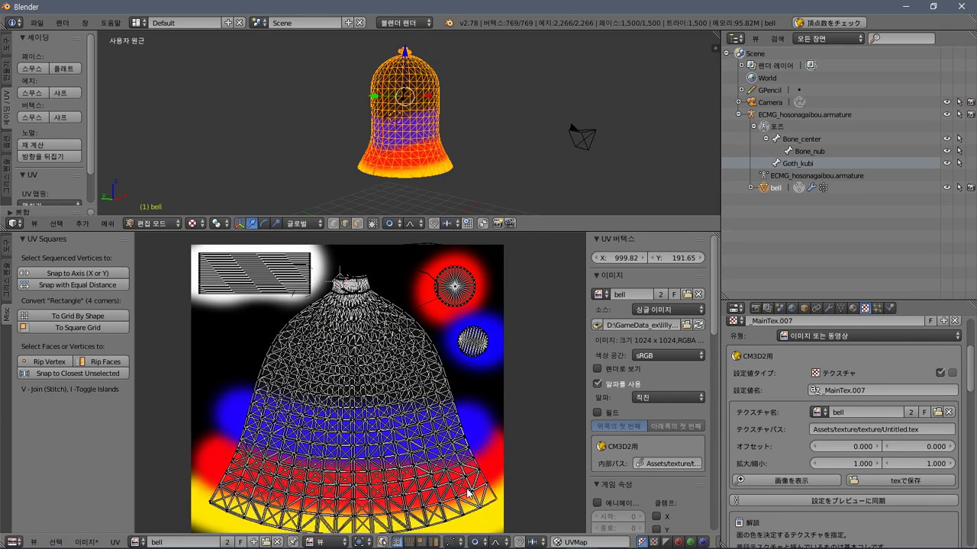
Try stitching the small disc island on the blue spot with the rectangular strip island's lower-left vertex.
scroll(434, 441, "up", 1)
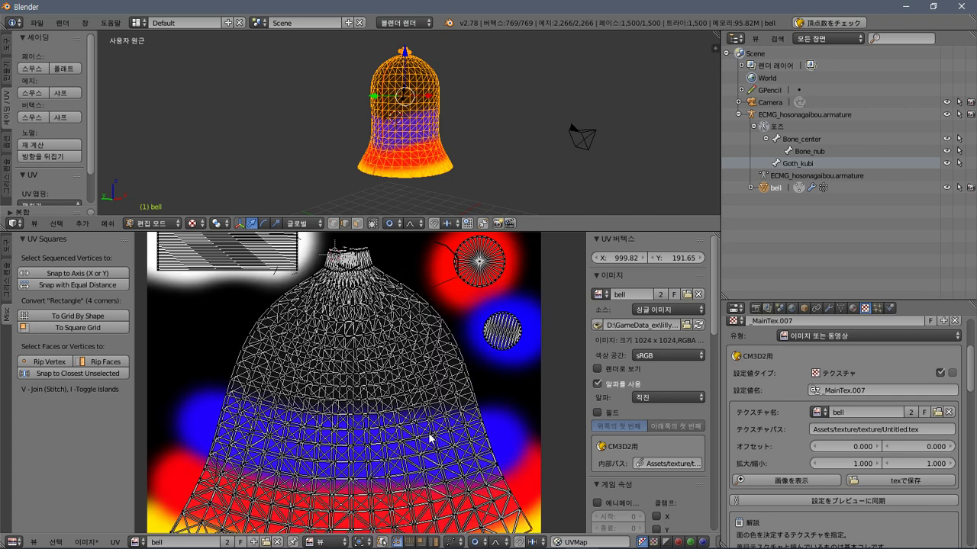
scroll(431, 439, "down", 1)
scroll(237, 182, "up", 3)
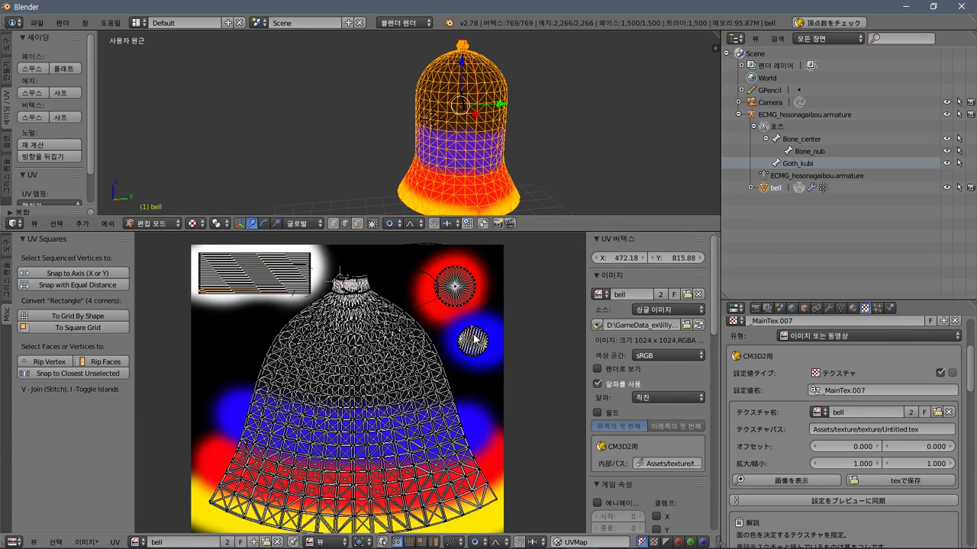
key("w")
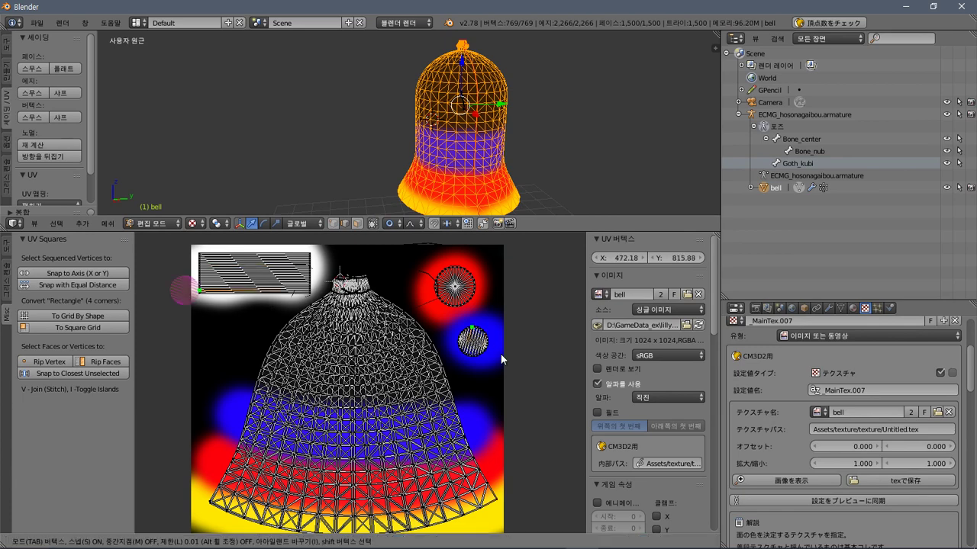
left_click(472, 332)
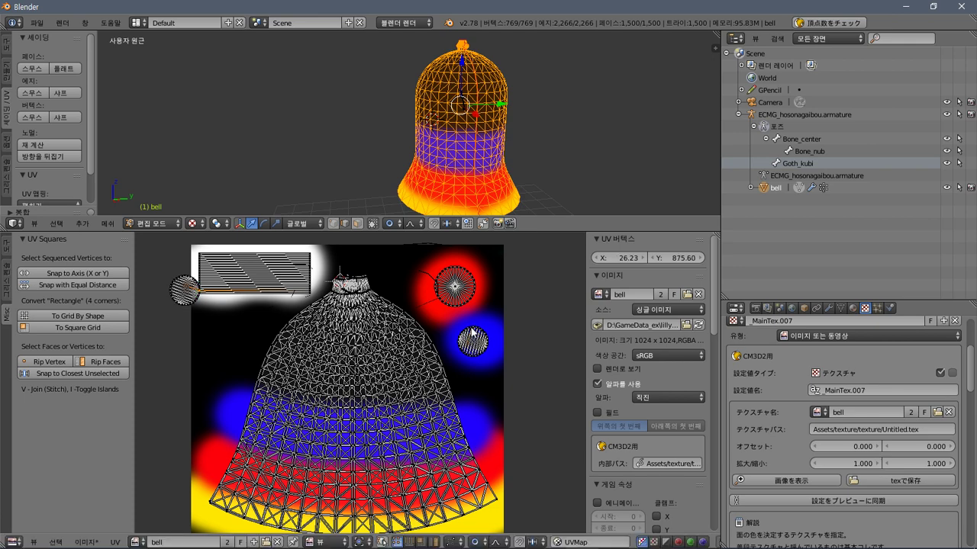
Test stitching on single vertices inside the bell island and clear the selection.
key("v")
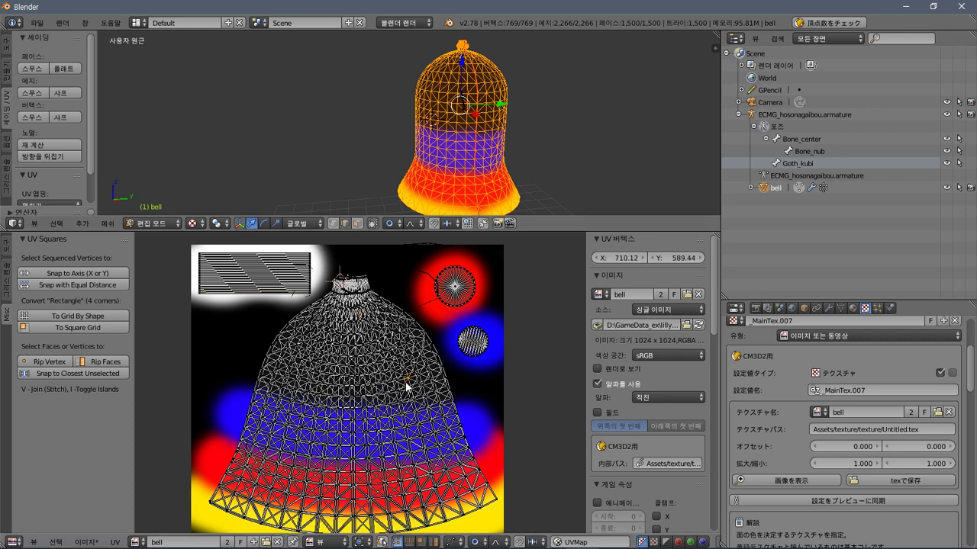
key("v")
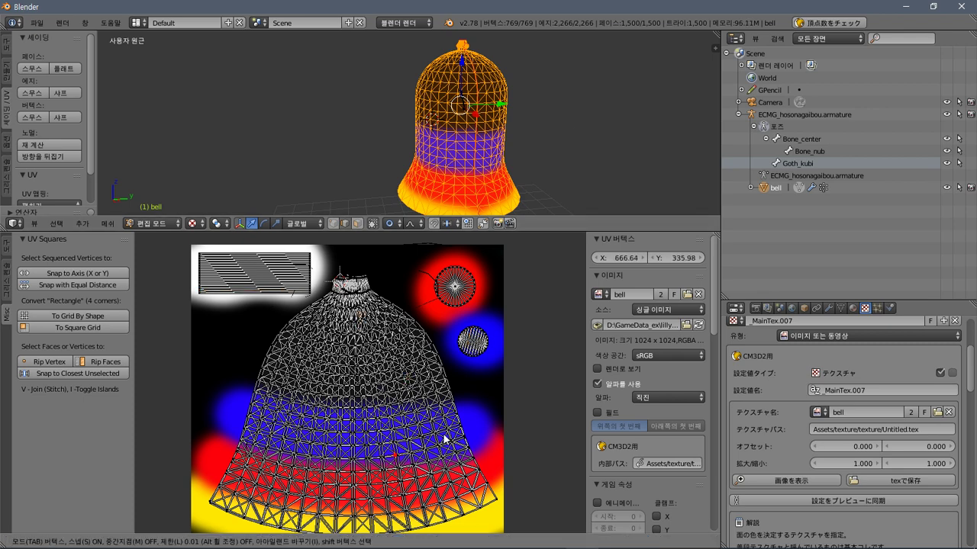
left_click(387, 425)
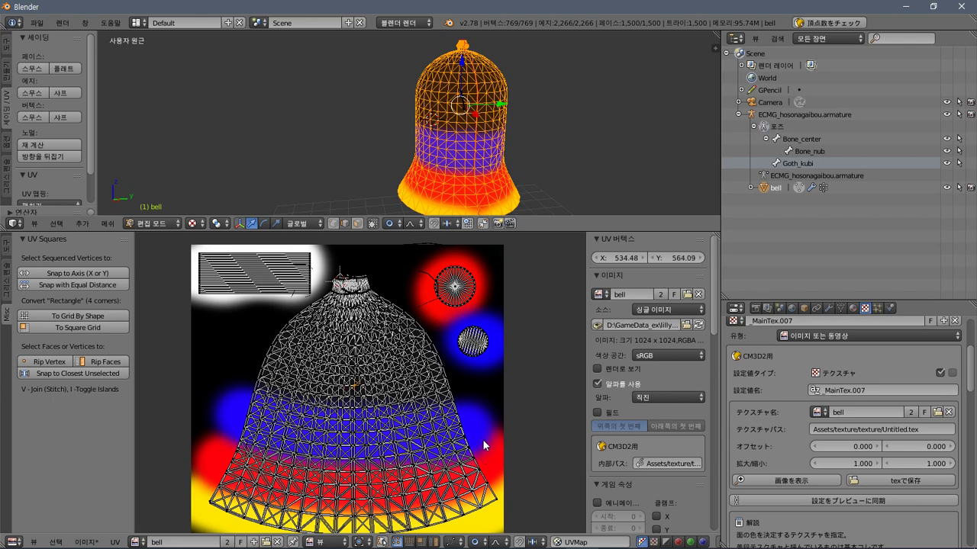
key("a")
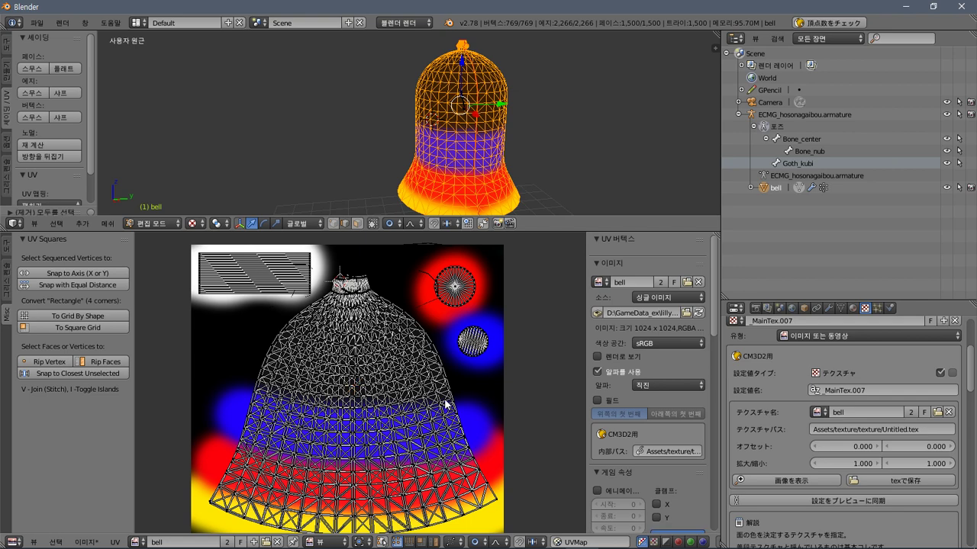
Export the bell mesh as a CM3D2 model, overwriting bell.model in the bell mod folder.
middle_click_drag(328, 111, 427, 110)
left_click(36, 22)
mouse_move(72, 255)
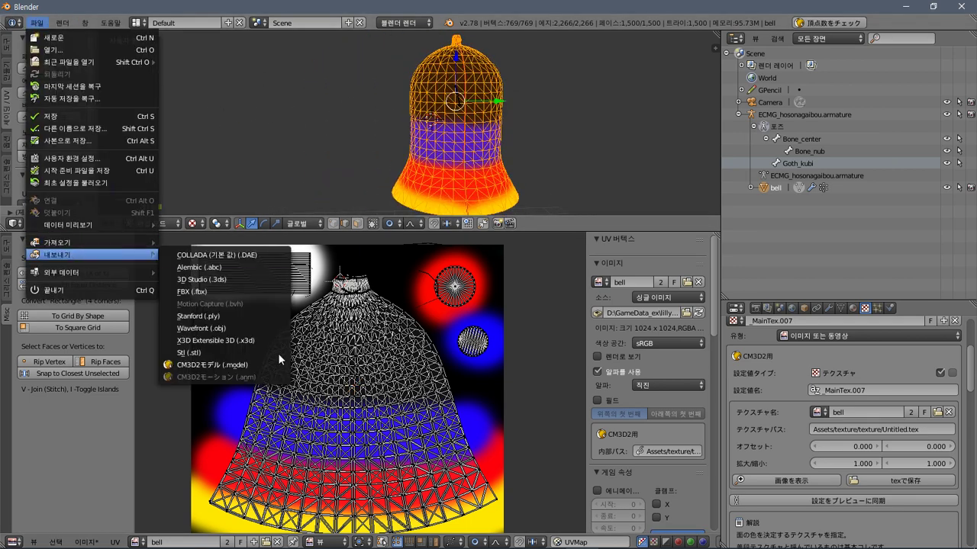
left_click(277, 361)
left_click(183, 96)
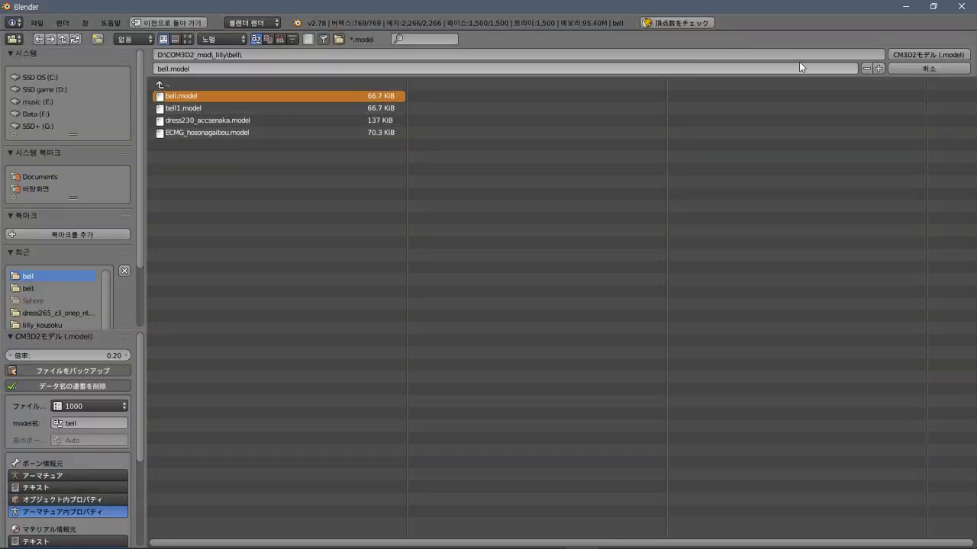
left_click(915, 56)
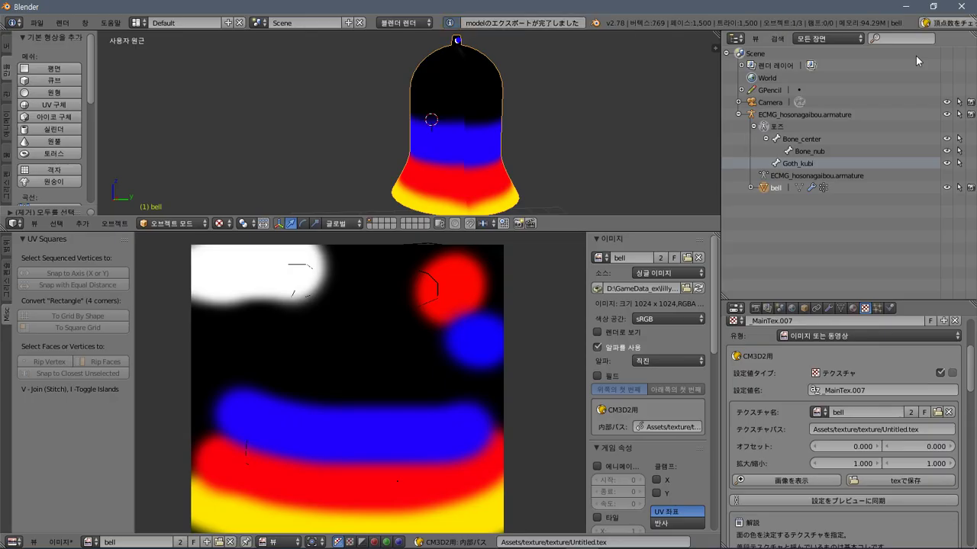
Switch to the game, reload the bell back accessory and check its texture from several sides.
key("alt+Tab")
key("alt+Tab")
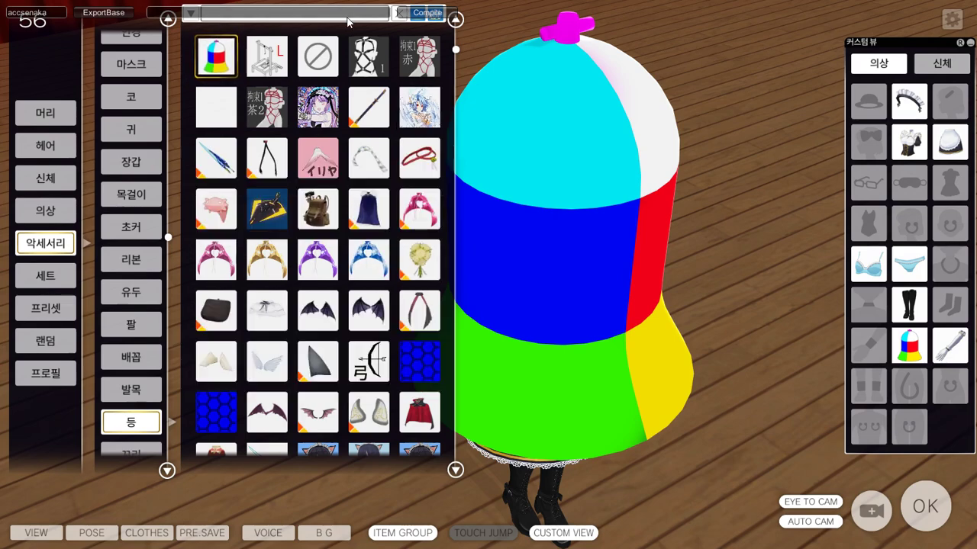
left_click(212, 60)
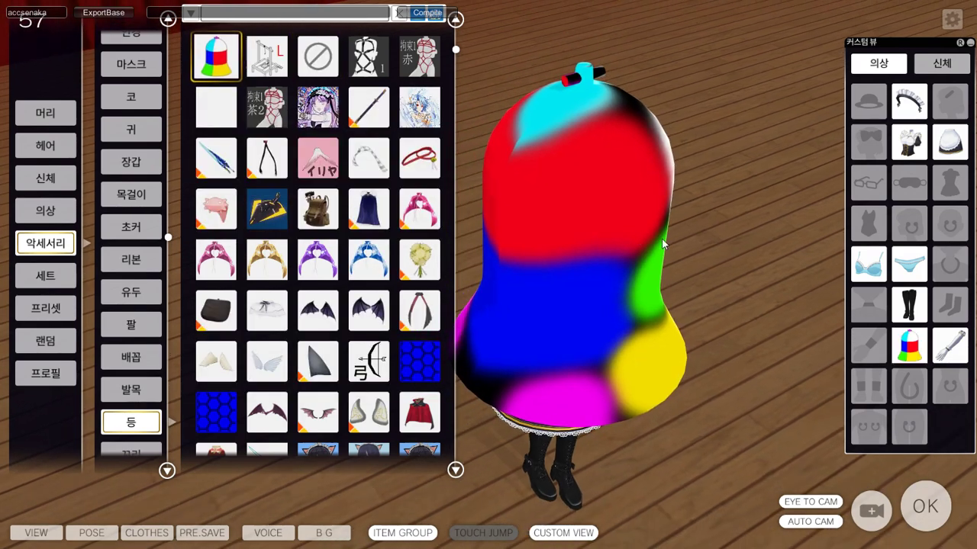
left_click_drag(757, 280, 646, 234)
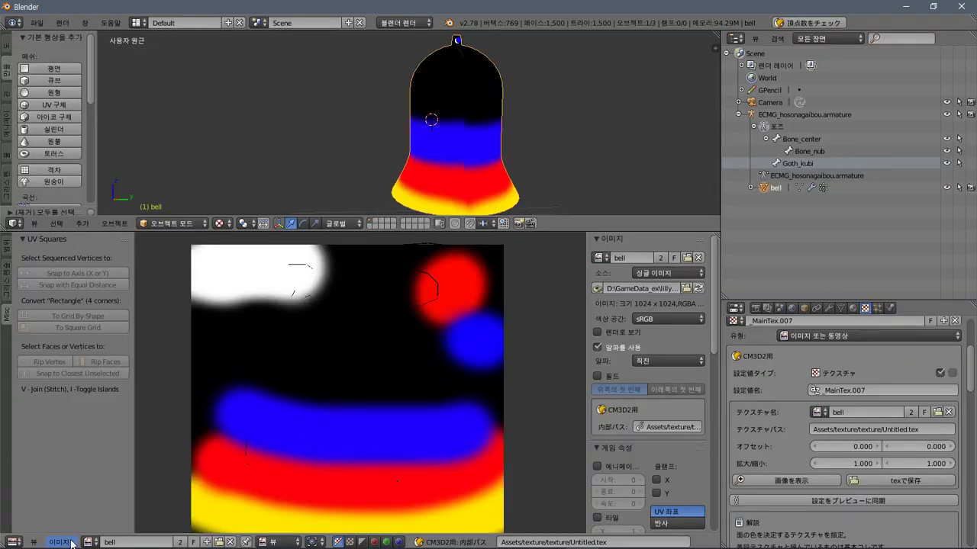
Save the bell image in Blender over bell.tex, and remove and re-equip the bell accessory in the game.
left_click(72, 542)
left_click(84, 342)
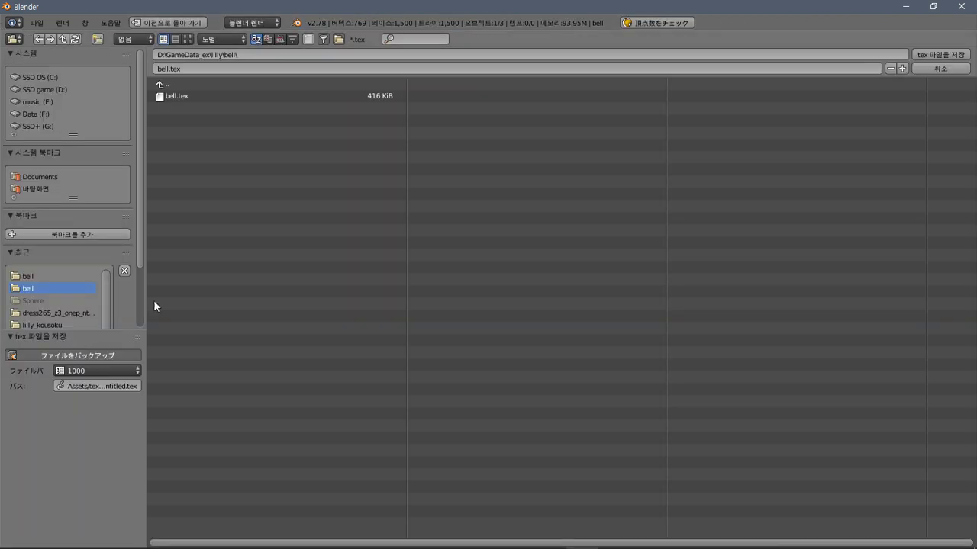
left_click(305, 95)
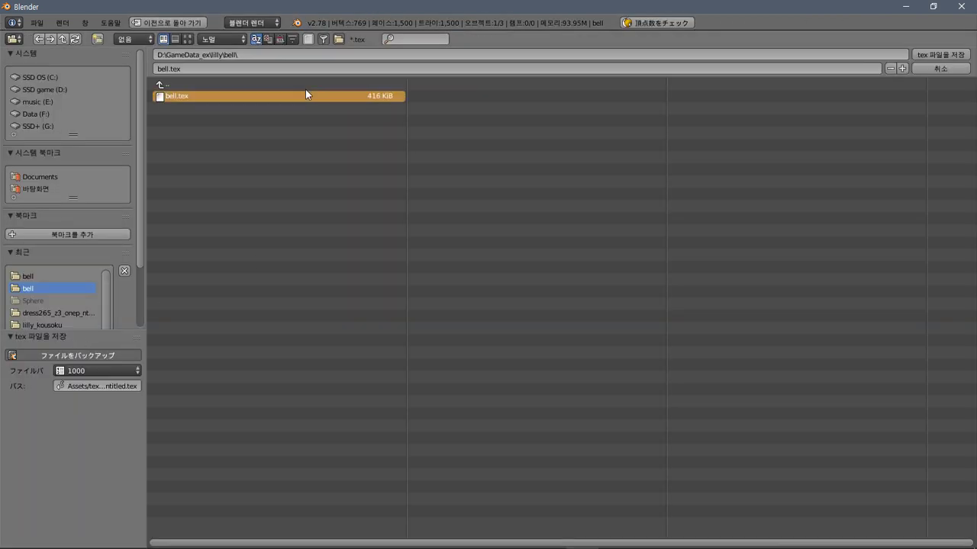
left_click(940, 55)
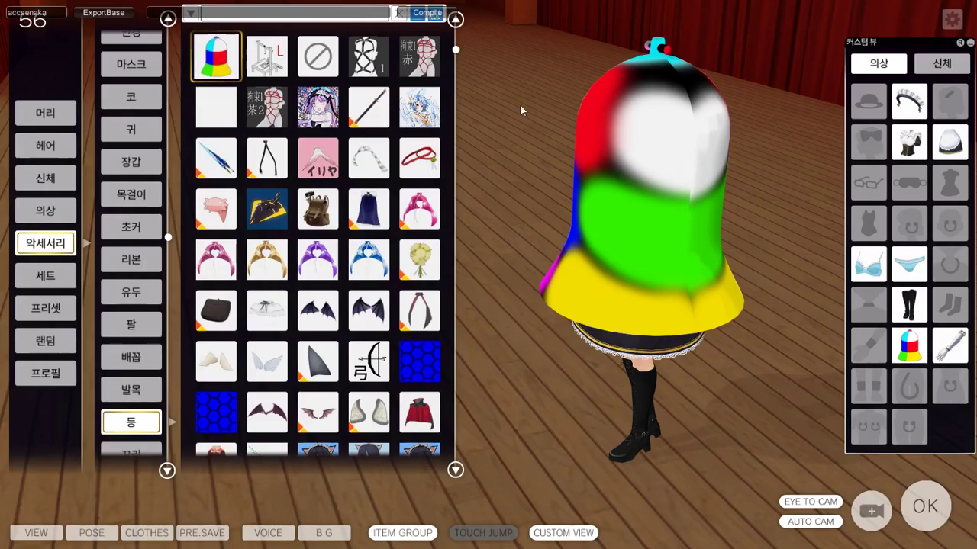
left_click(318, 56)
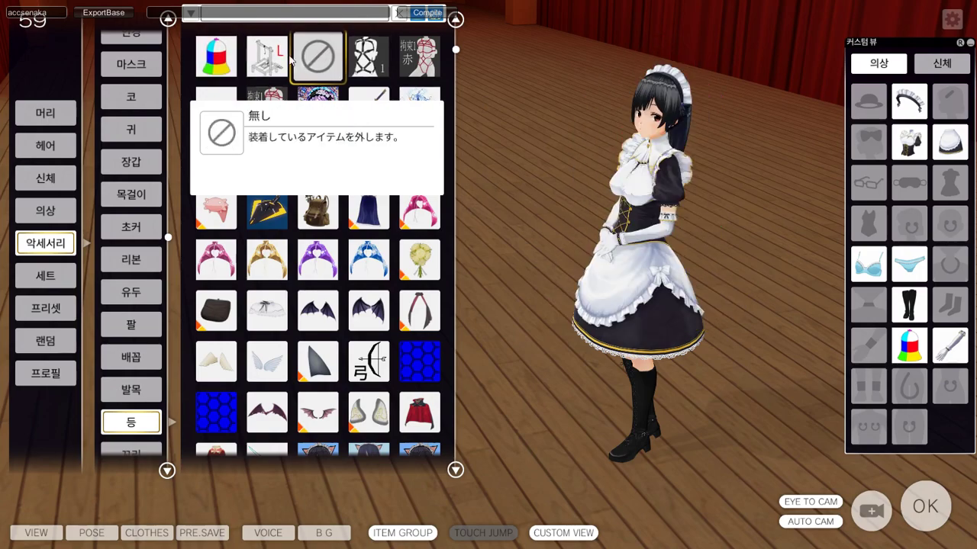
left_click(216, 56)
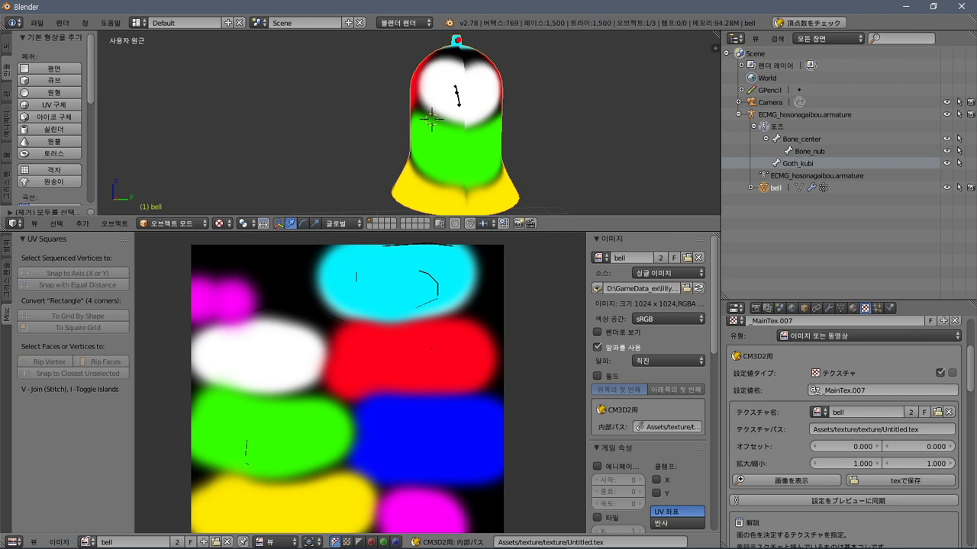
Look through Blender's image list and show the Untitled image in the UV editor.
left_click(86, 542)
scroll(114, 430, "up", 2)
scroll(114, 430, "down", 6)
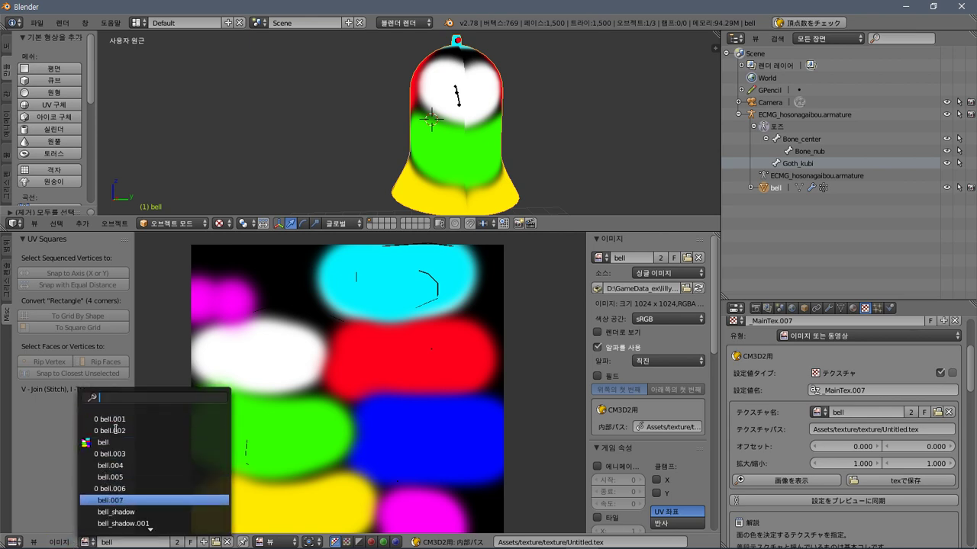
scroll(114, 429, "down", 20)
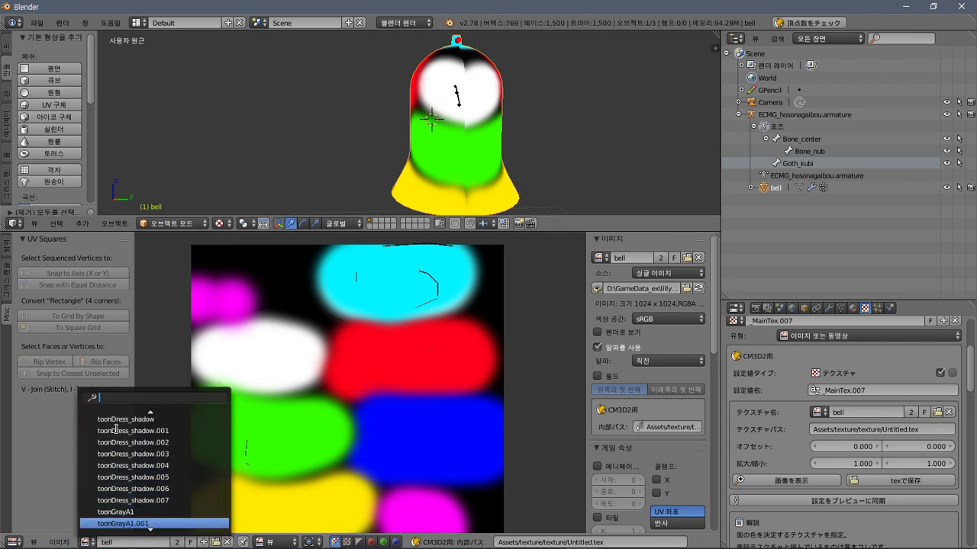
scroll(116, 430, "down", 5)
left_click(123, 523)
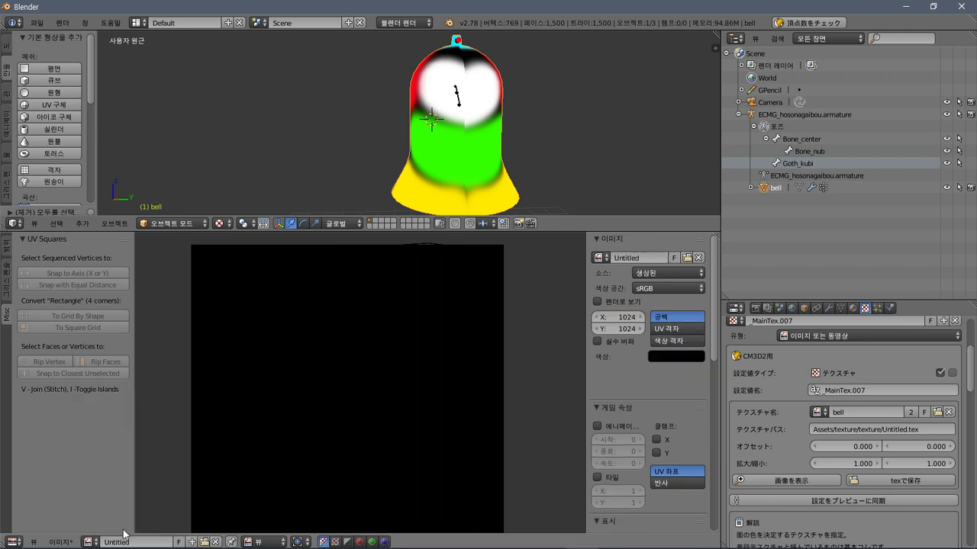
Check the images bell.001 and bell.002 in the UV editor for the painted texture.
left_click(75, 539)
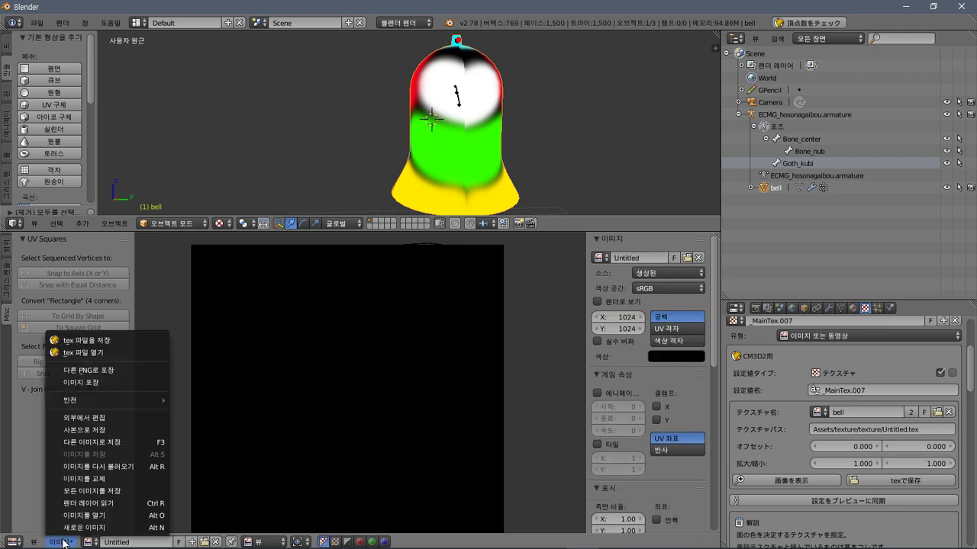
left_click(94, 540)
left_click(94, 542)
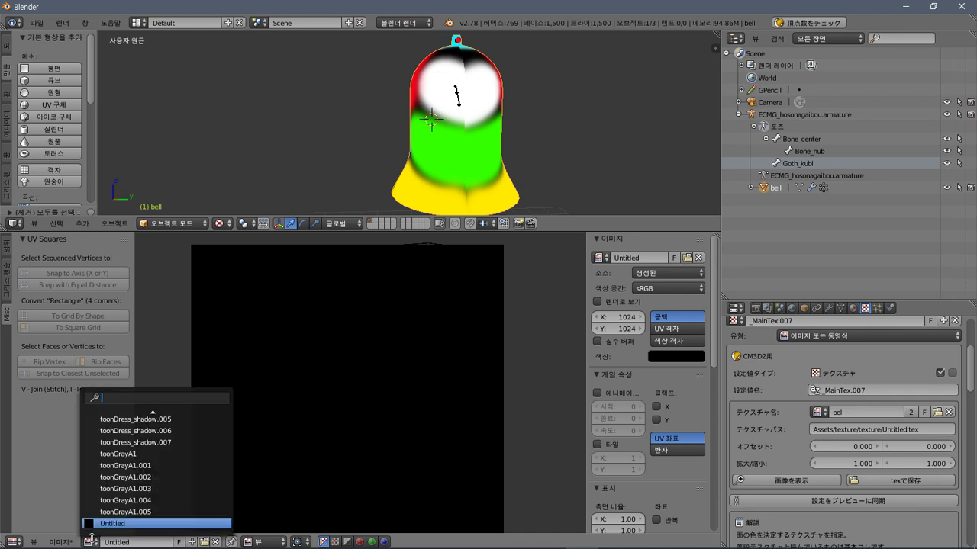
scroll(158, 428, "up", 10)
scroll(159, 427, "up", 15)
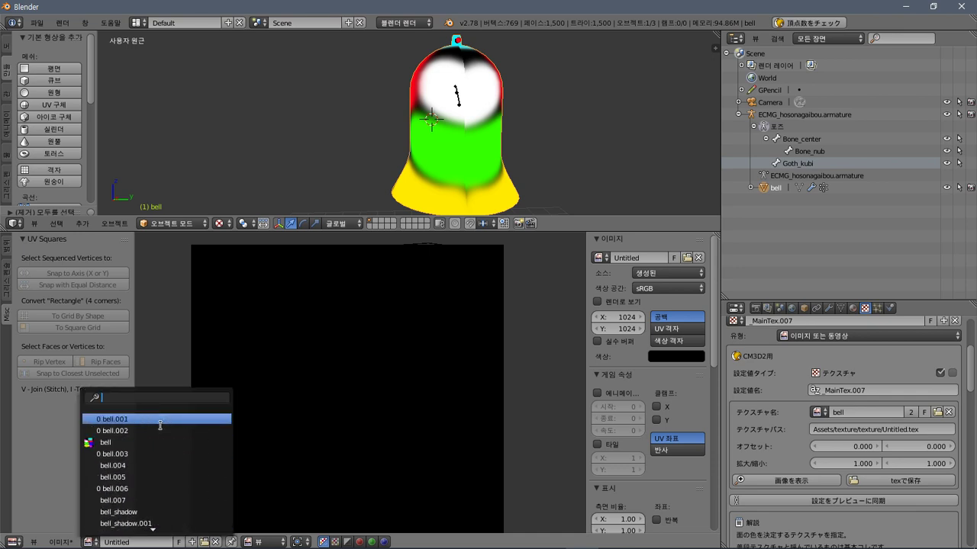
left_click(160, 419)
left_click(86, 542)
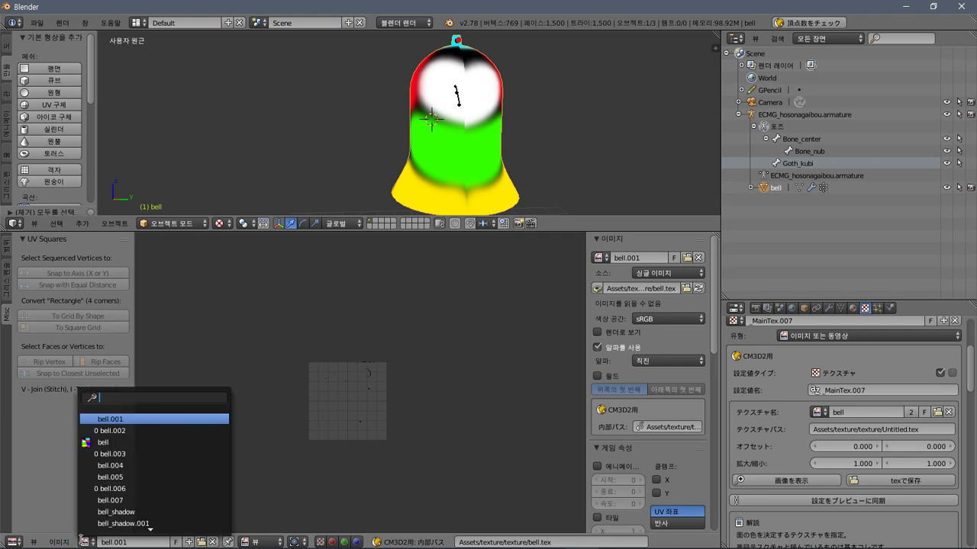
left_click(128, 430)
Check the images bell.003, bell.006 and toonBlackA1.001 in the UV editor for the painted texture.
left_click(81, 543)
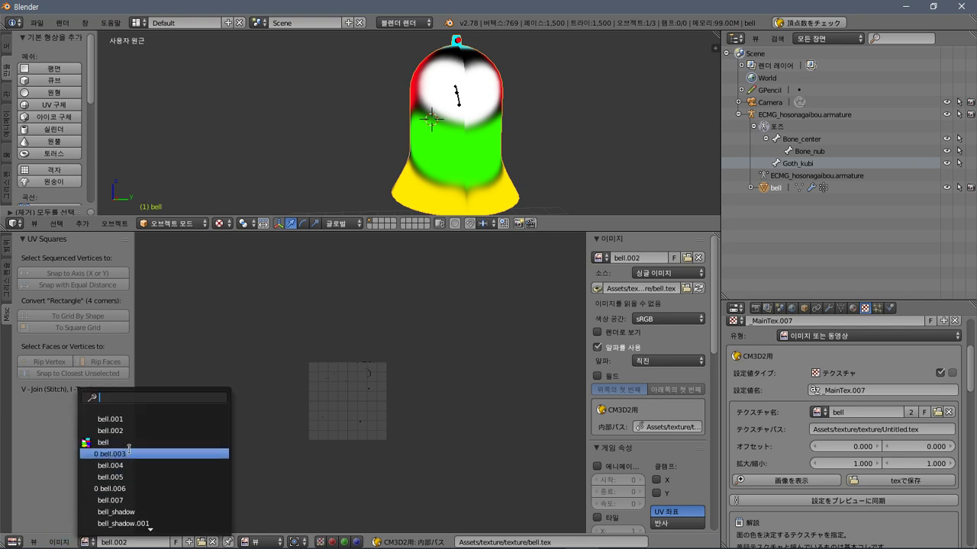
left_click(130, 452)
left_click(86, 542)
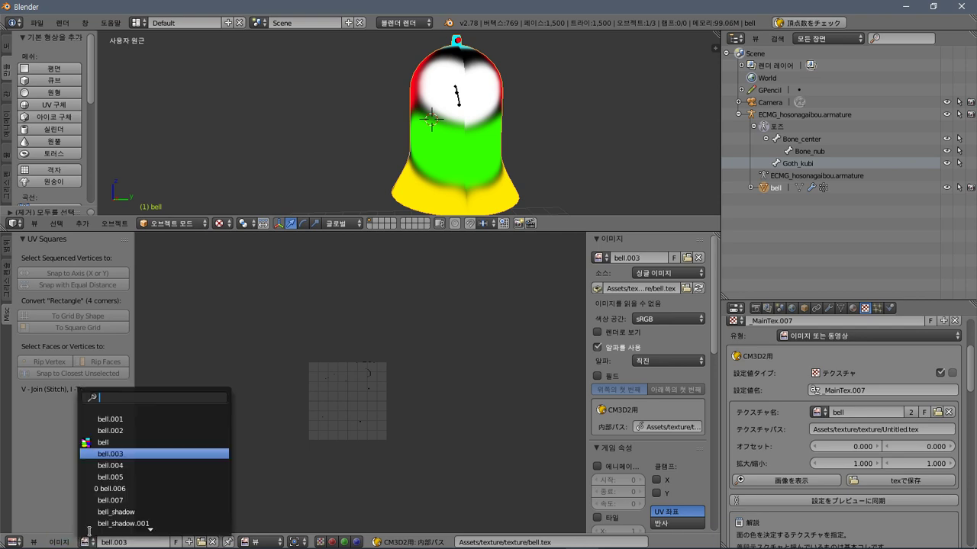
left_click(128, 489)
left_click(84, 542)
scroll(116, 478, "down", 15)
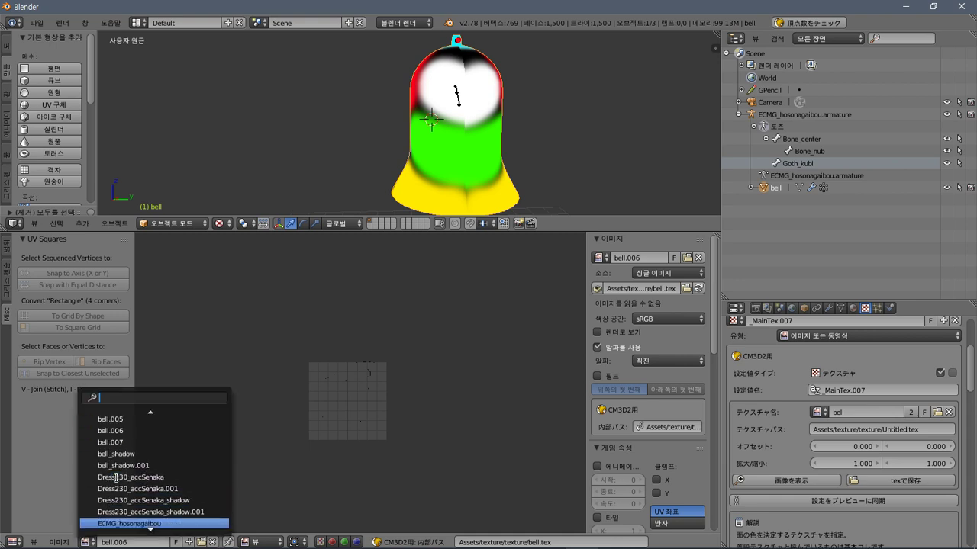
scroll(116, 478, "down", 2)
left_click(118, 478)
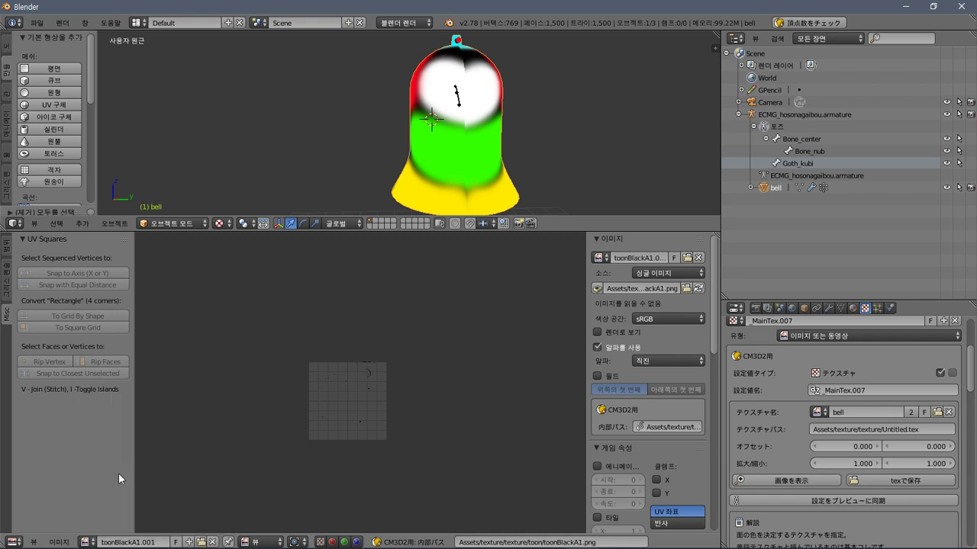
left_click(86, 542)
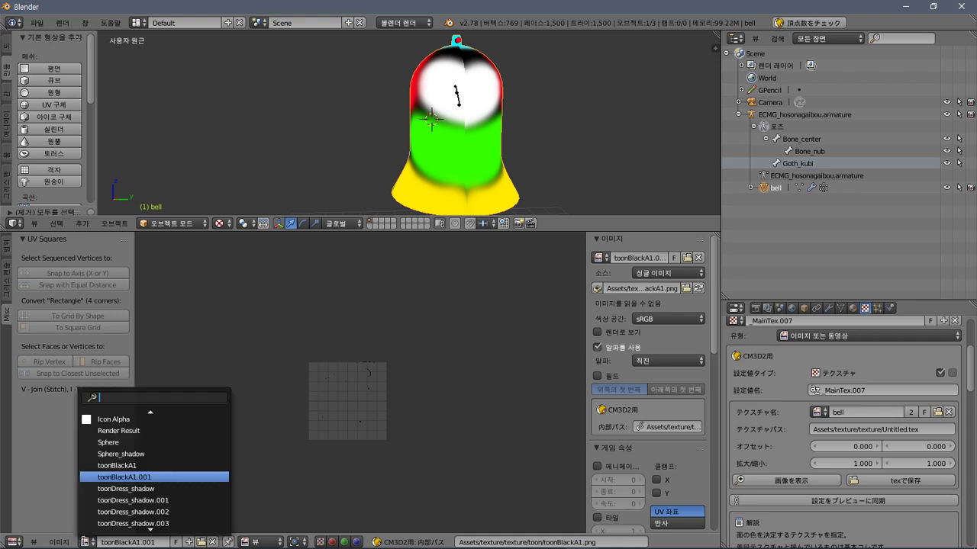
Create a new blank black 1024 x 1024 image and switch the bell to Texture Paint mode.
left_click(189, 541)
left_click(192, 536)
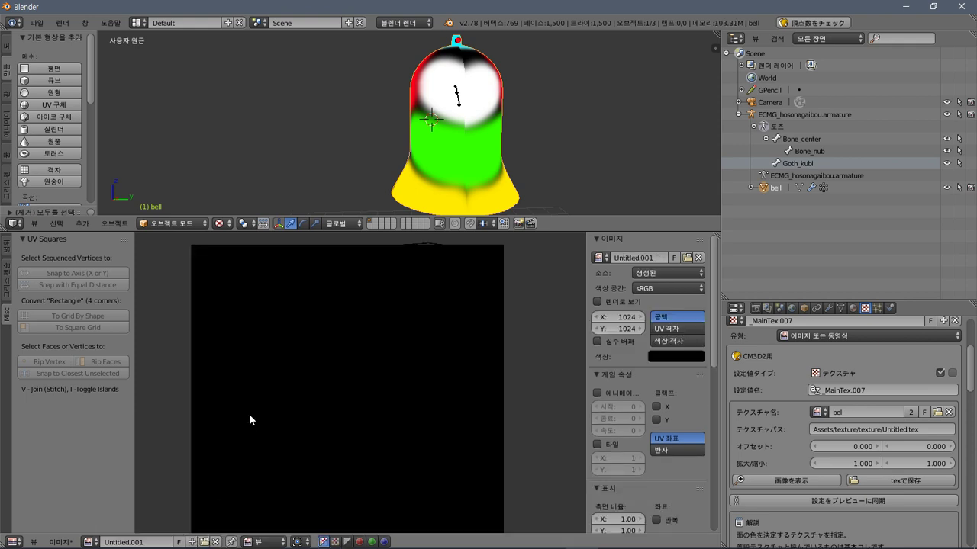
left_click(177, 224)
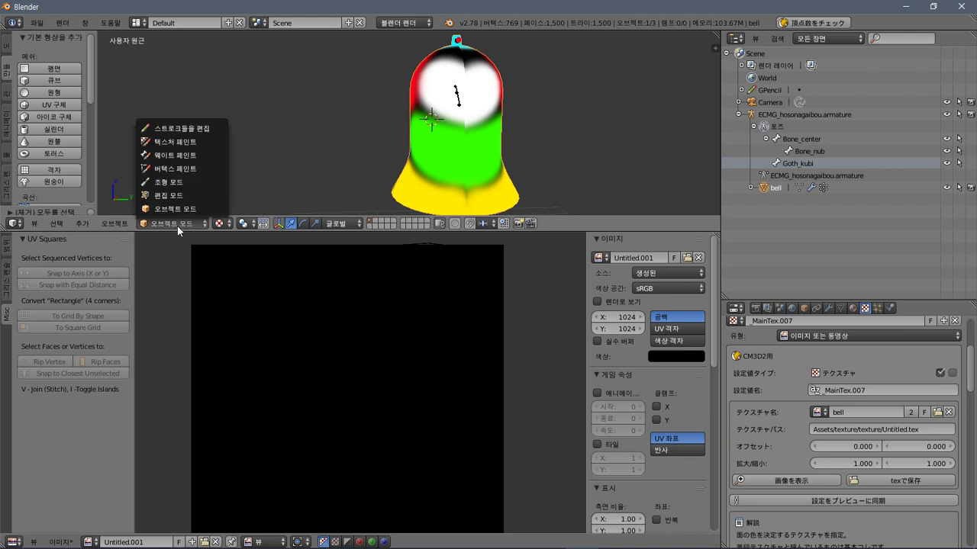
left_click(165, 144)
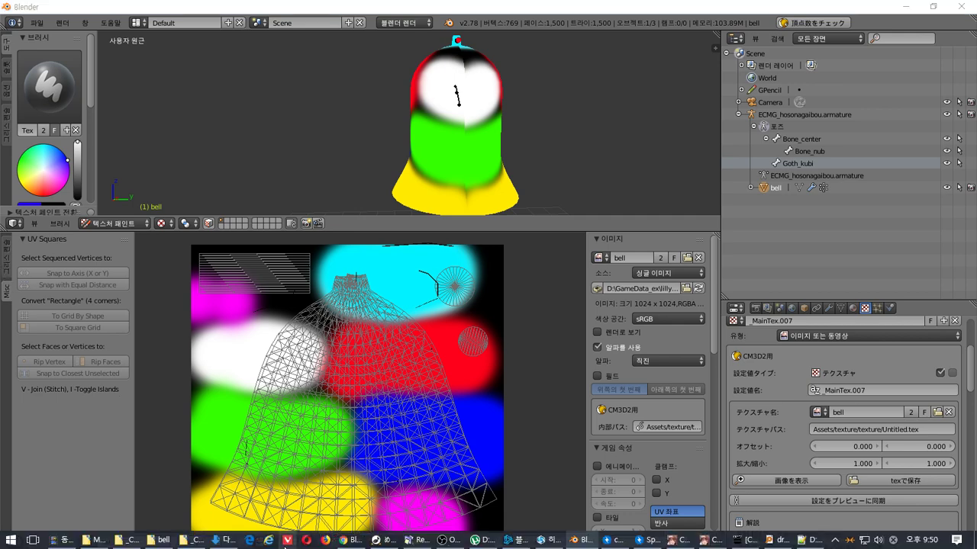
Paint over the whole bell texture in blue.
left_click(283, 542)
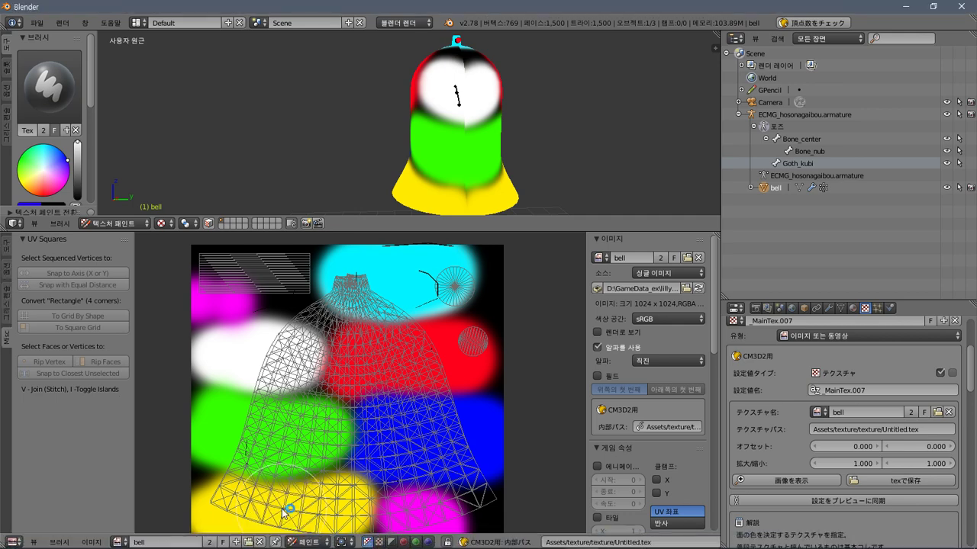
mouse_move(396, 442)
left_mouse_down()
mouse_move(339, 322)
mouse_move(293, 319)
mouse_move(298, 371)
mouse_move(346, 341)
mouse_move(429, 319)
mouse_move(496, 275)
mouse_move(204, 268)
mouse_move(635, 329)
mouse_move(563, 360)
mouse_move(190, 373)
mouse_move(187, 429)
mouse_move(277, 477)
mouse_move(196, 502)
mouse_move(421, 505)
mouse_move(160, 482)
mouse_move(321, 440)
mouse_move(427, 336)
left_mouse_up()
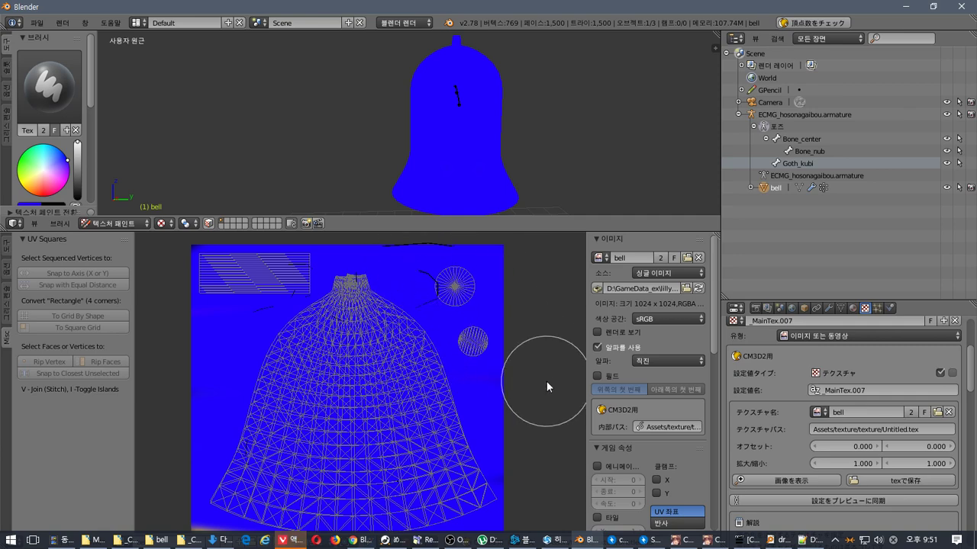
right_click(295, 542)
left_click(244, 530)
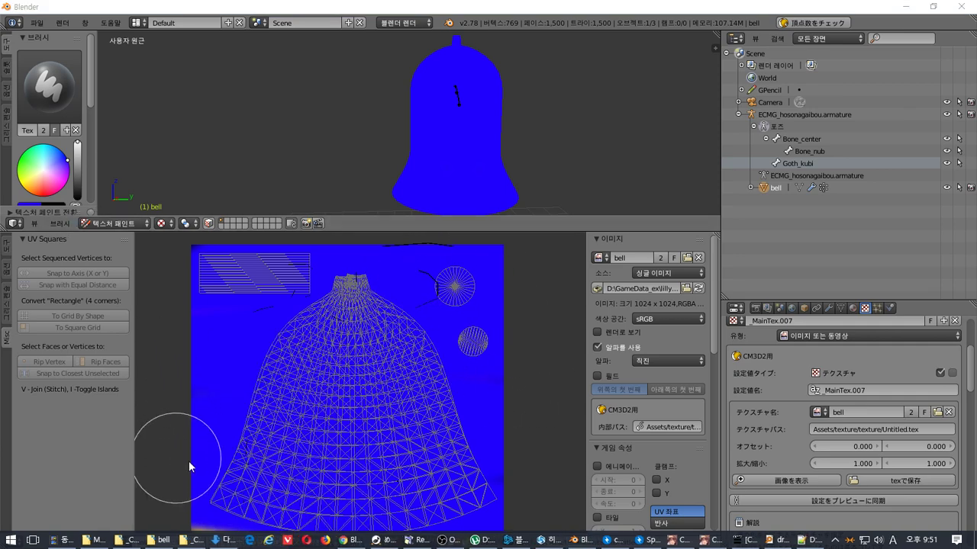
left_click(190, 409)
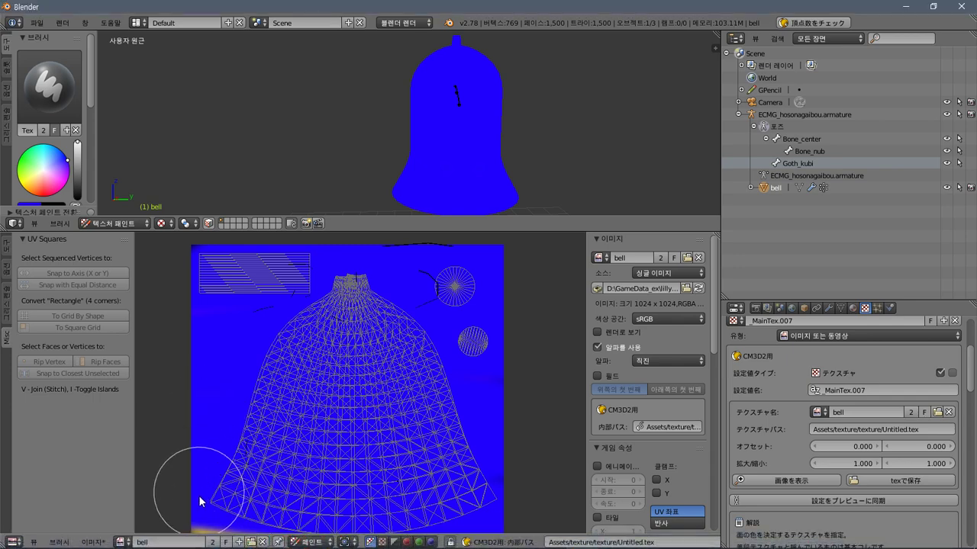
Set the TexDraw brush colour to white and paint over the rectangular strip island on the texture.
left_click(8, 252)
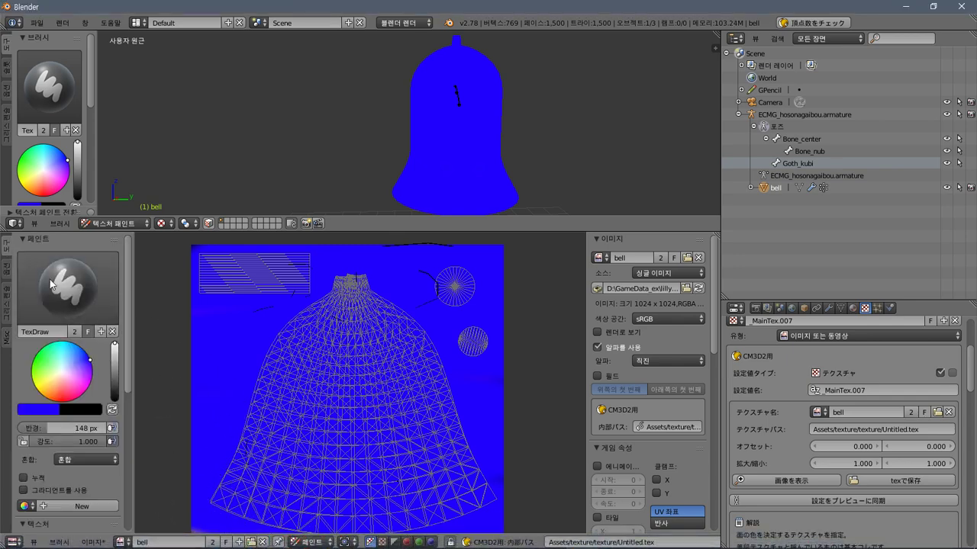
left_click_drag(69, 370, 63, 373)
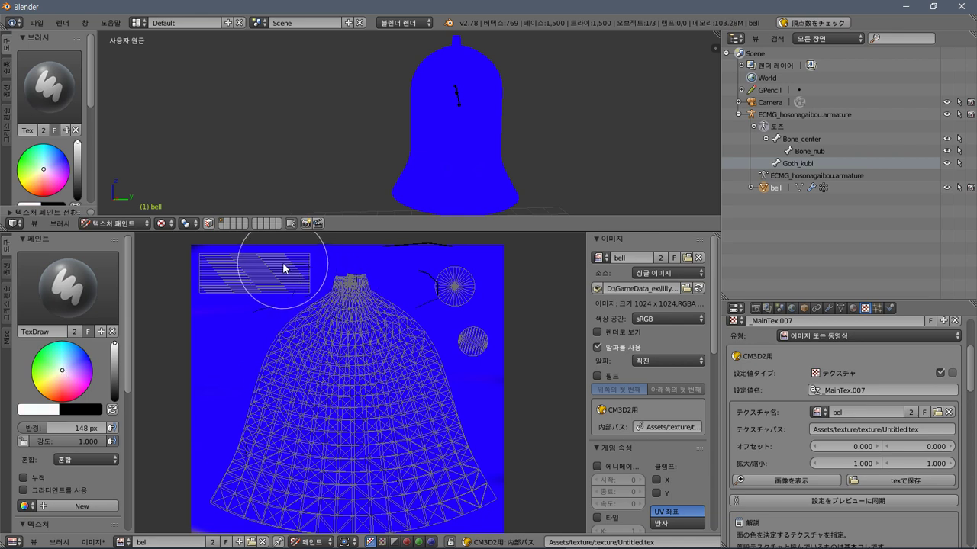
mouse_move(284, 269)
left_mouse_down()
mouse_move(236, 285)
mouse_move(248, 277)
mouse_move(184, 266)
left_mouse_up()
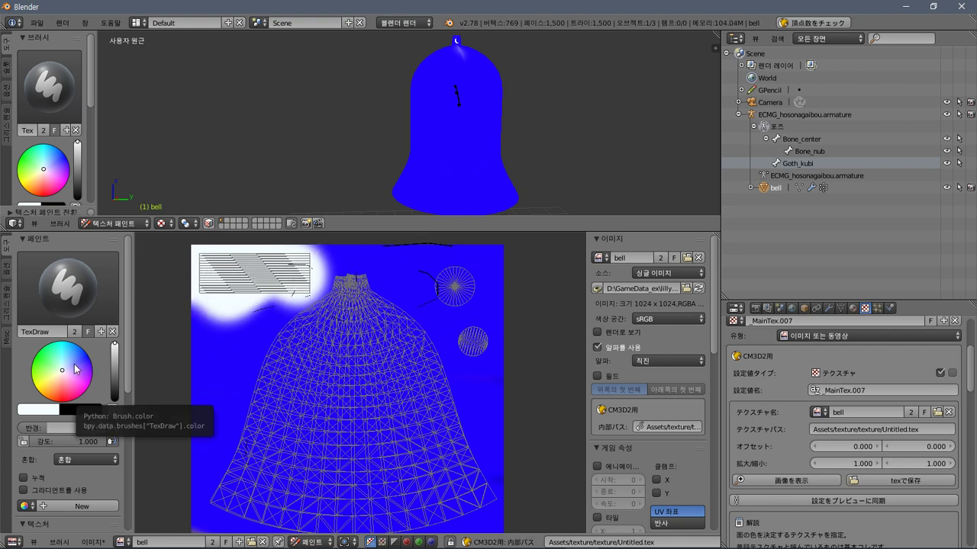
Set the brush colour to red and paint a band along the bell island's lower rim.
left_click_drag(65, 371, 63, 401)
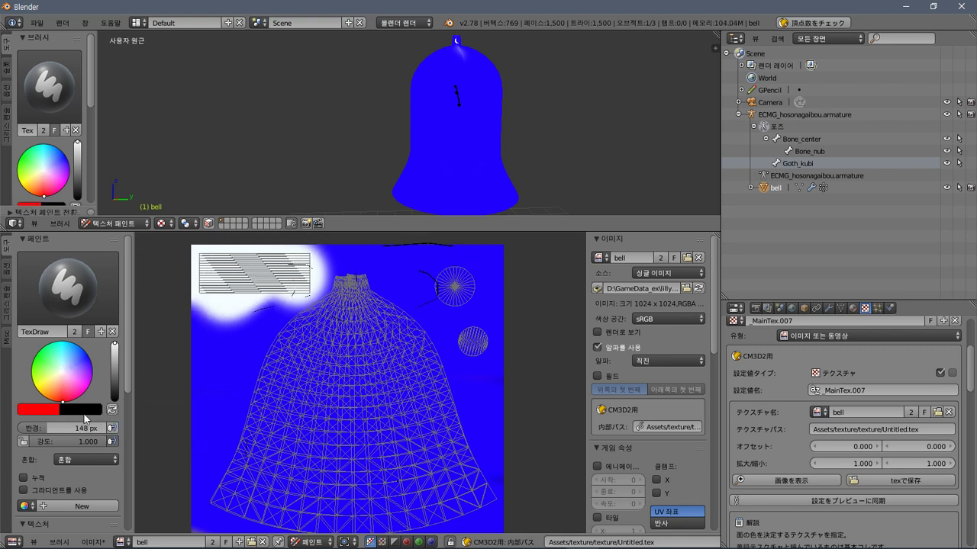
left_click(210, 504)
mouse_move(233, 521)
left_mouse_down()
mouse_move(493, 522)
mouse_move(484, 506)
mouse_move(398, 523)
mouse_move(255, 523)
mouse_move(203, 493)
left_mouse_up()
Set the brush colour to yellow and its radius to 115 px, and paint a band across the bell island above the red one.
left_click_drag(63, 381, 35, 387)
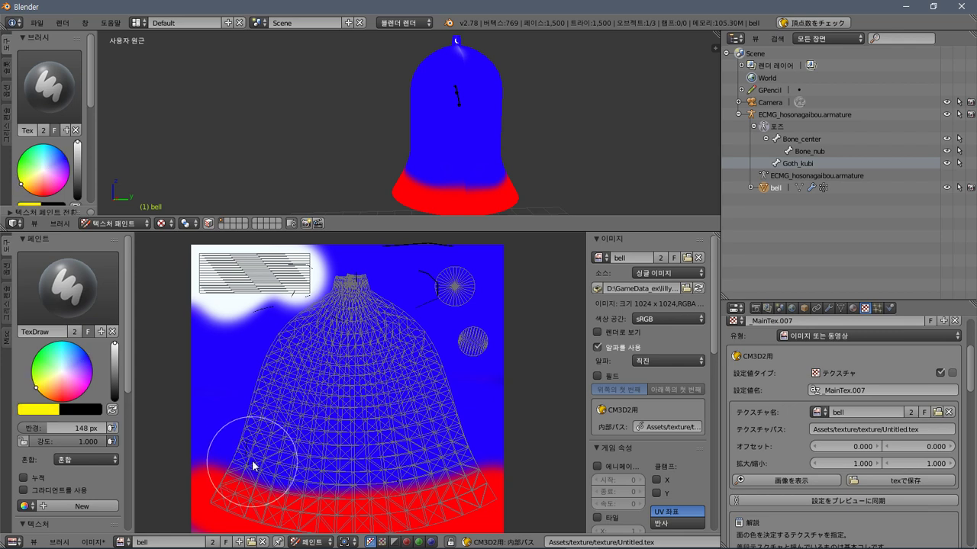
left_click_drag(48, 429, 42, 429)
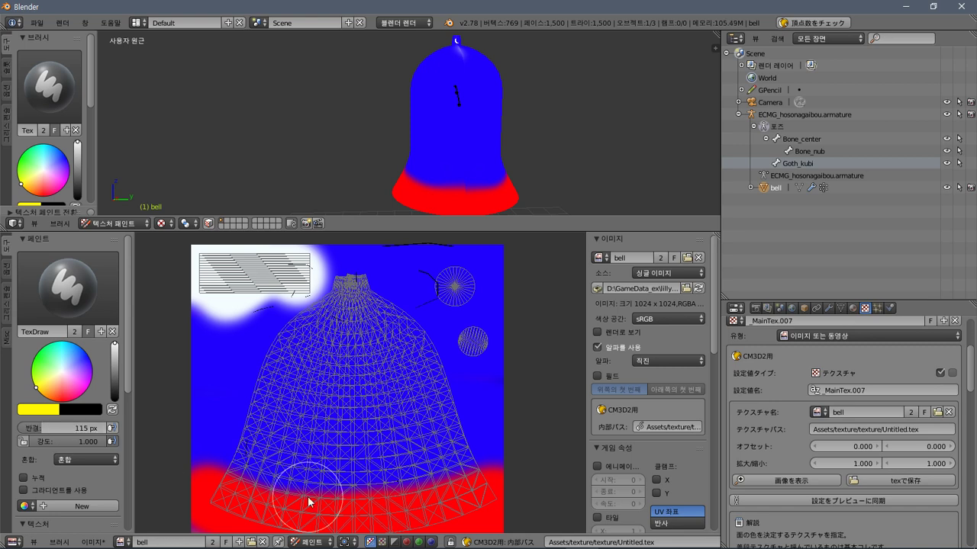
mouse_move(244, 452)
left_mouse_down()
mouse_move(382, 470)
mouse_move(485, 447)
mouse_move(327, 479)
mouse_move(256, 468)
mouse_move(233, 447)
mouse_move(300, 465)
mouse_move(244, 454)
left_mouse_up()
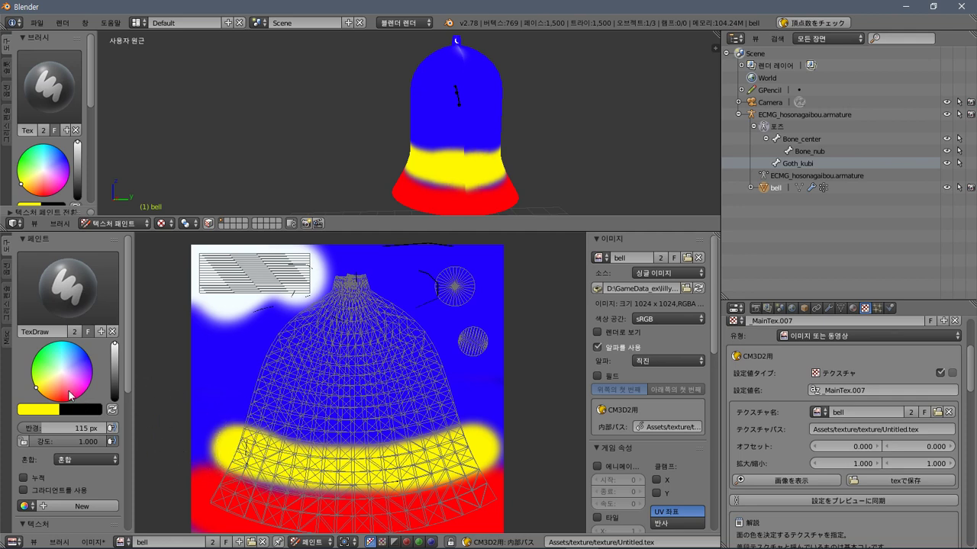
Paint a green band above the yellow one on the bell island, and a cyan band above the green one.
left_click(35, 357)
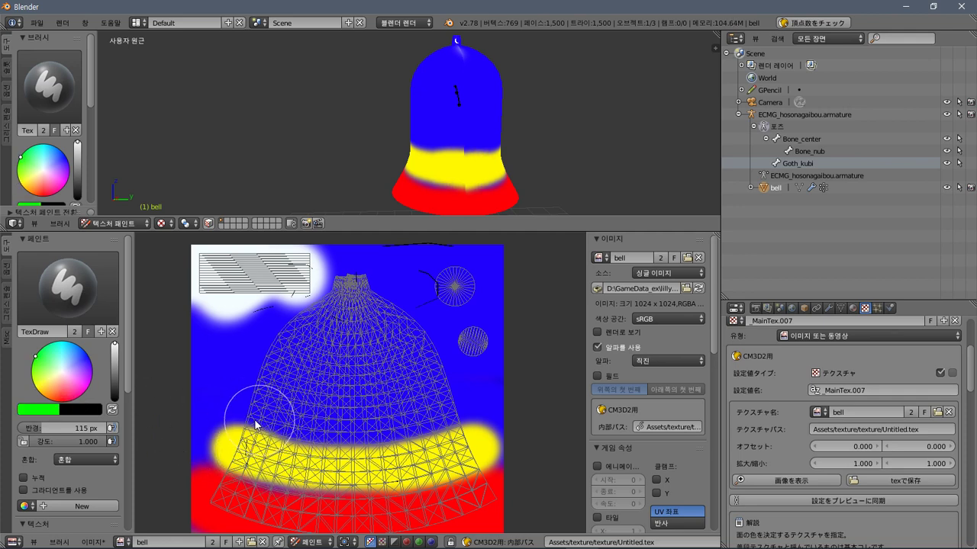
mouse_move(244, 403)
left_mouse_down()
mouse_move(389, 420)
mouse_move(476, 392)
left_mouse_up()
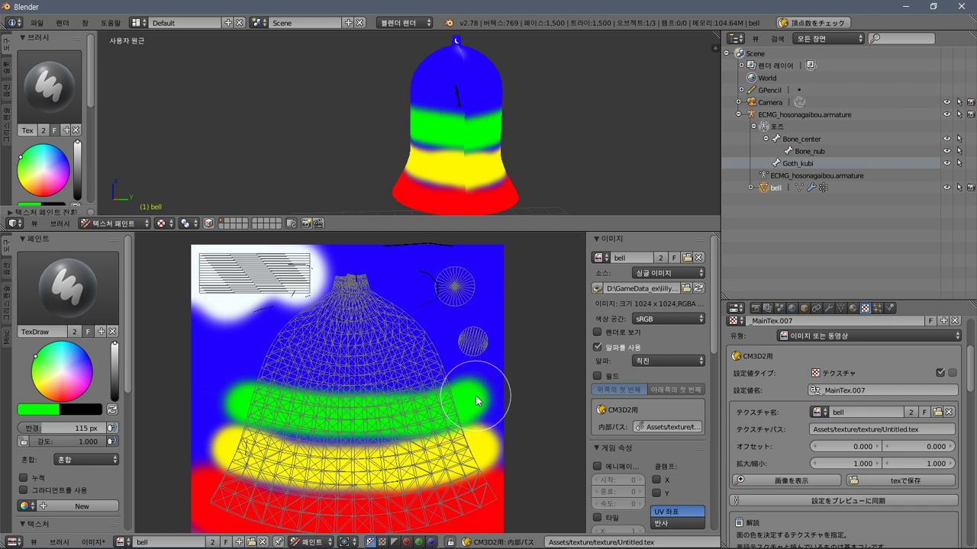
left_click(63, 342)
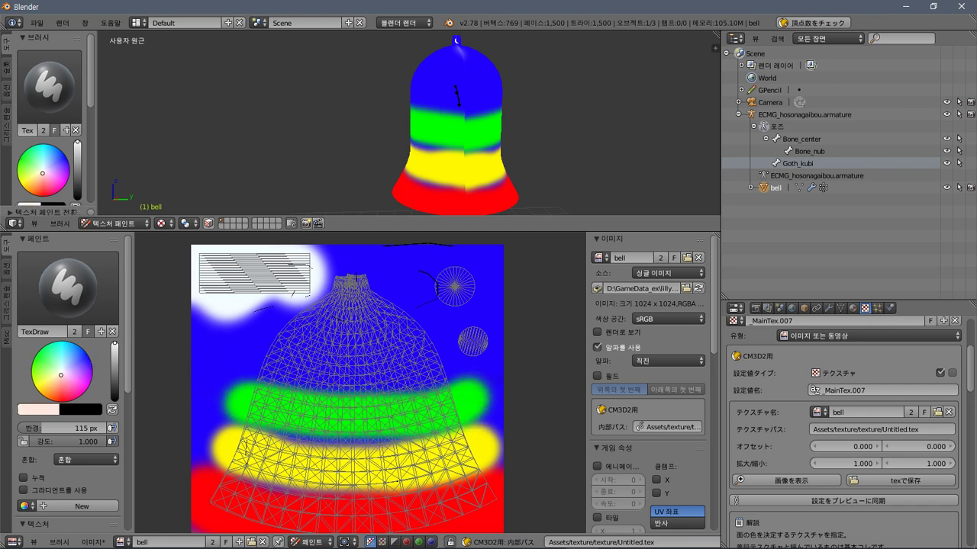
mouse_move(267, 360)
left_mouse_down()
mouse_move(383, 373)
mouse_move(442, 365)
left_mouse_up()
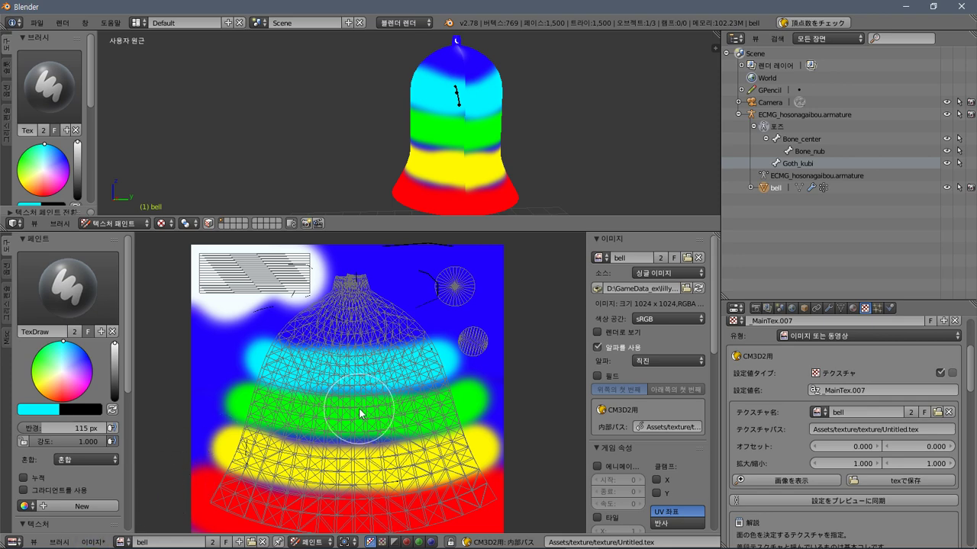
Save the painted image as a tex file over bell.tex in the bell folder under COM3D2_mod.
left_click(98, 541)
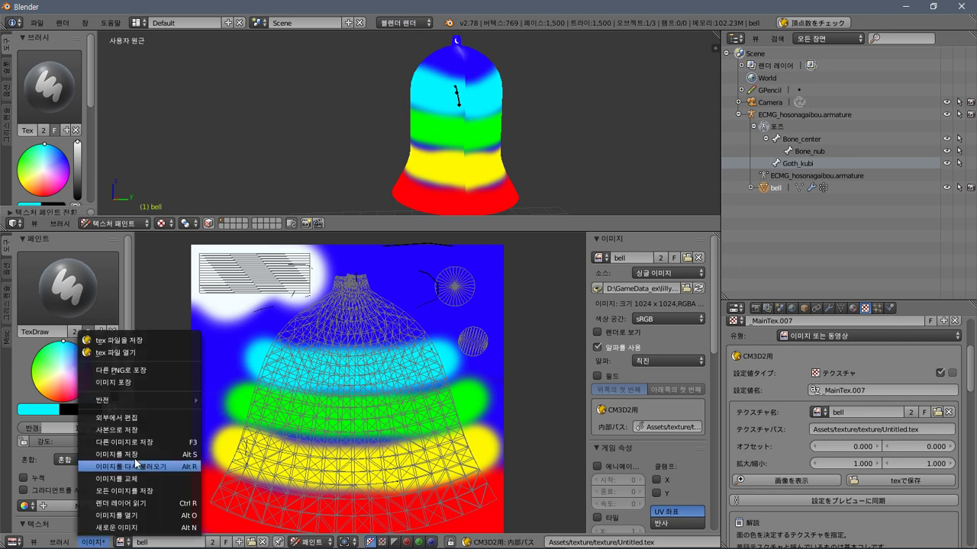
left_click(149, 341)
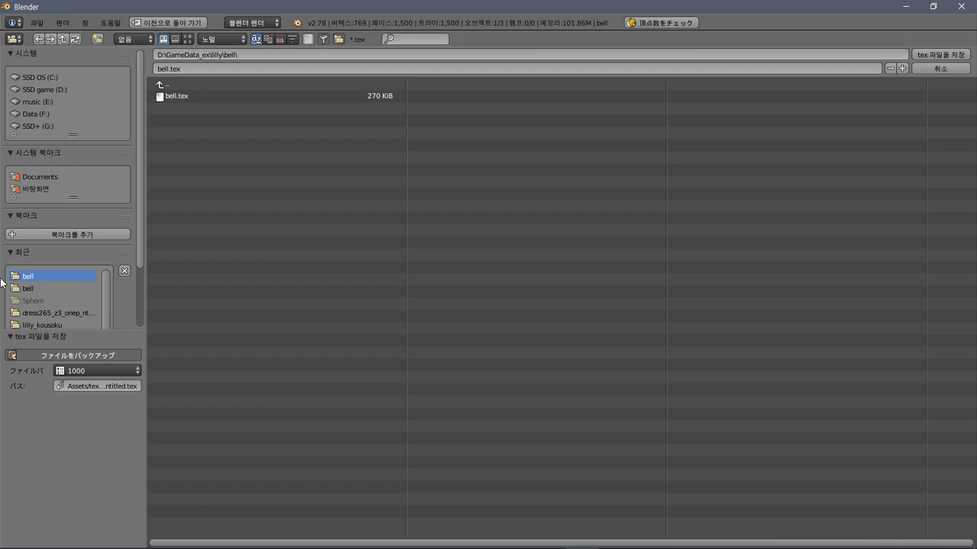
left_click(48, 288)
left_click(50, 289)
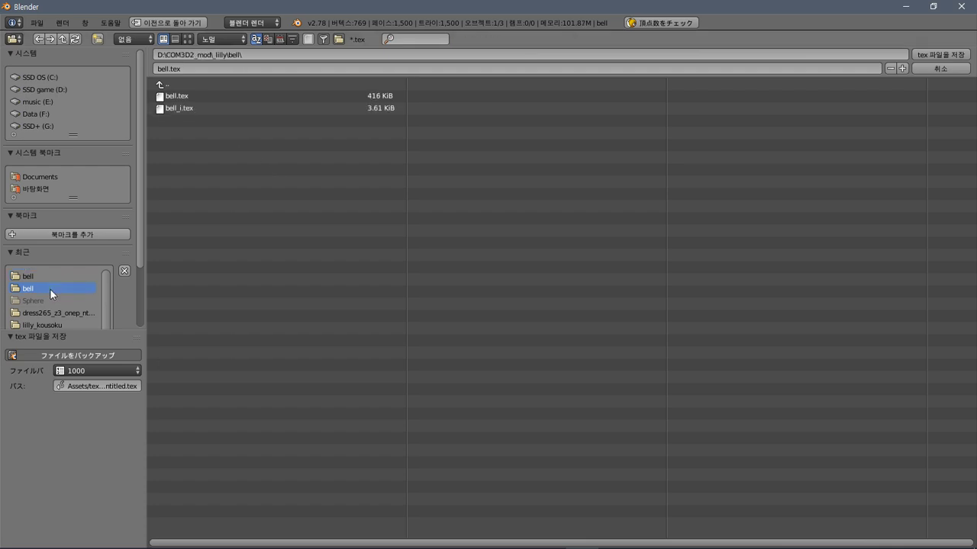
left_click(208, 96)
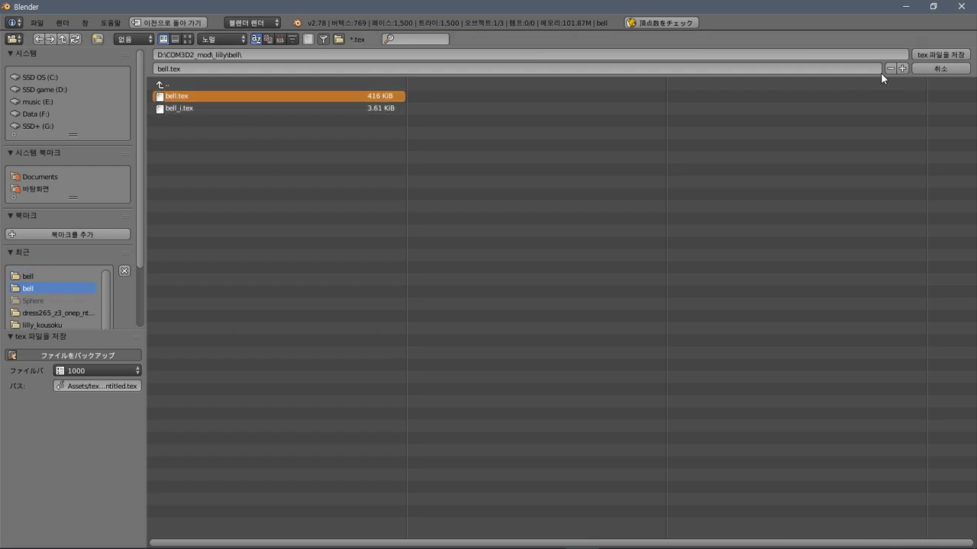
left_click(932, 55)
Switch to the game, reload the bell back accessory and inspect its repainted texture on the character.
key("alt+Tab")
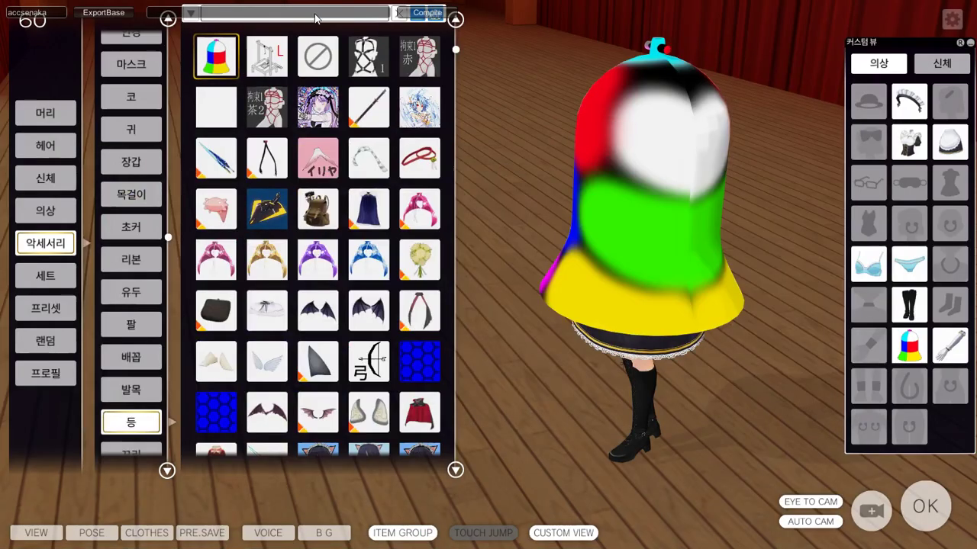
left_click(315, 60)
left_click(216, 56)
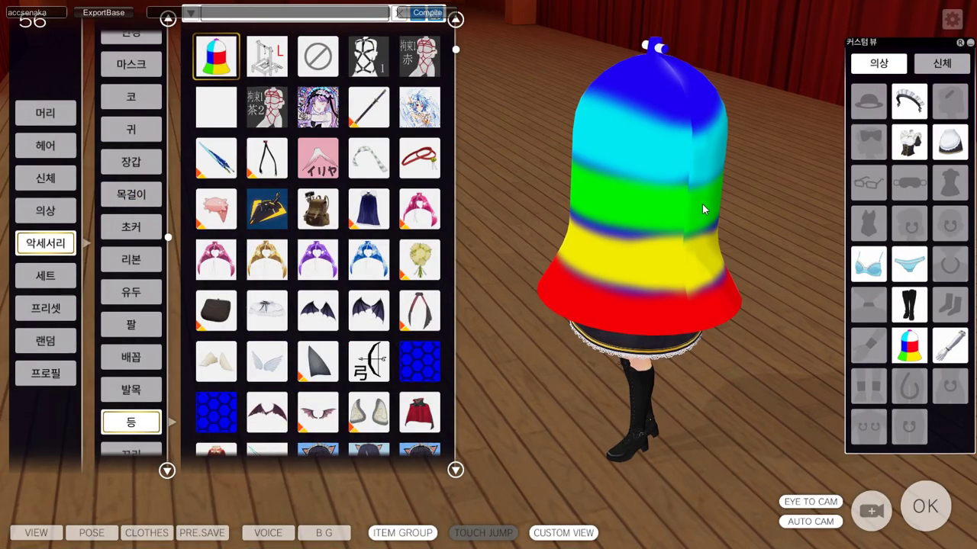
mouse_move(684, 204)
left_mouse_down()
mouse_move(812, 236)
mouse_move(817, 275)
mouse_move(821, 220)
mouse_move(767, 229)
mouse_move(835, 233)
mouse_move(387, 223)
mouse_move(657, 213)
left_mouse_up()
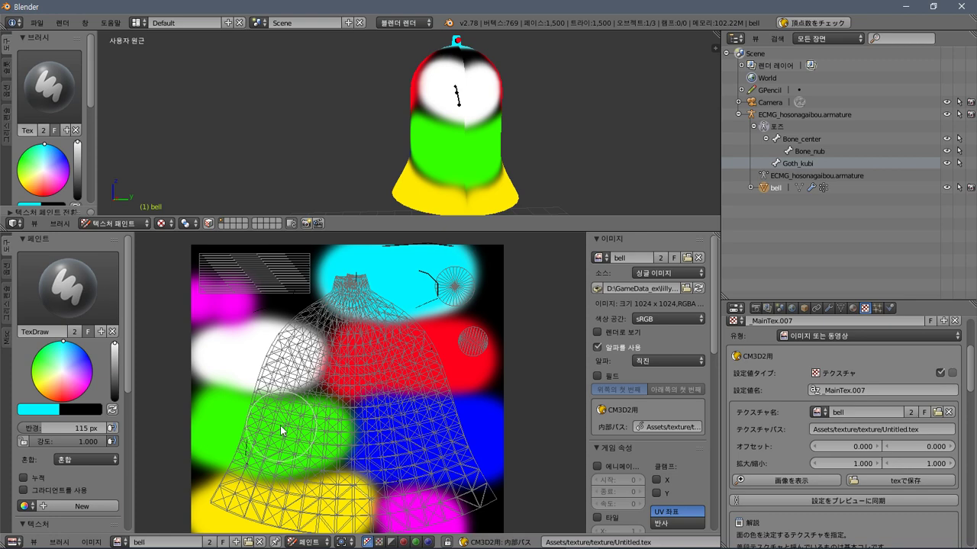
Back in Blender, change the image editor from Paint to View mode and put the bell in Edit Mode.
scroll(267, 416, "up", 1)
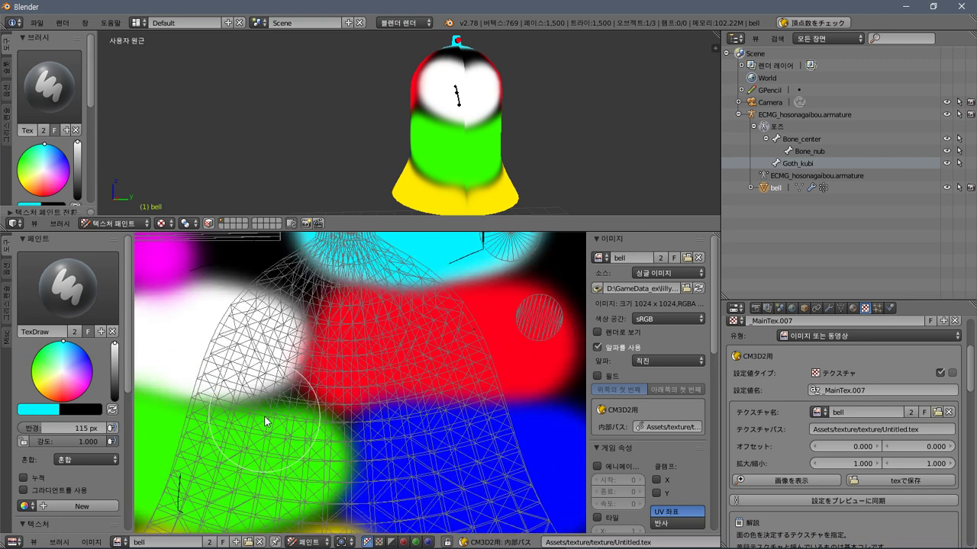
scroll(265, 421, "down", 2)
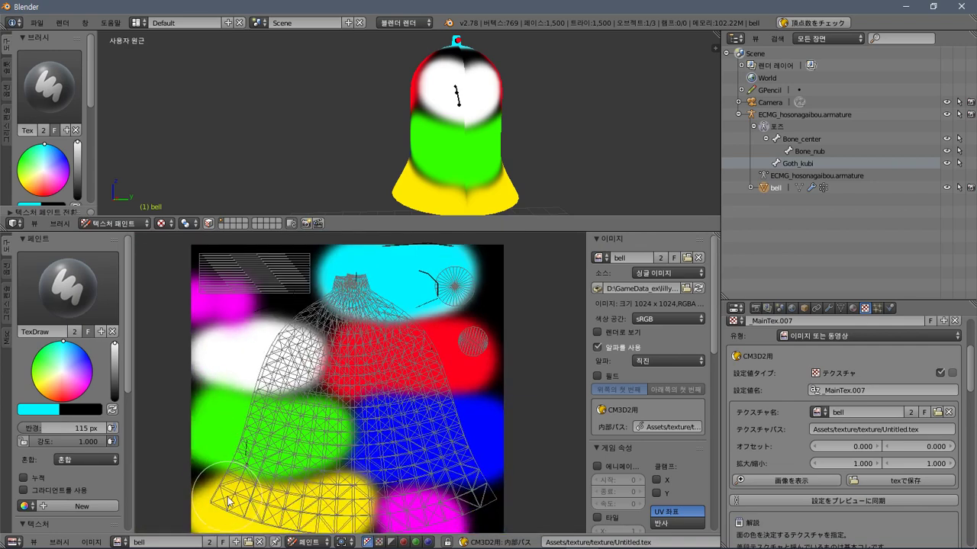
left_click(309, 542)
left_click(320, 526)
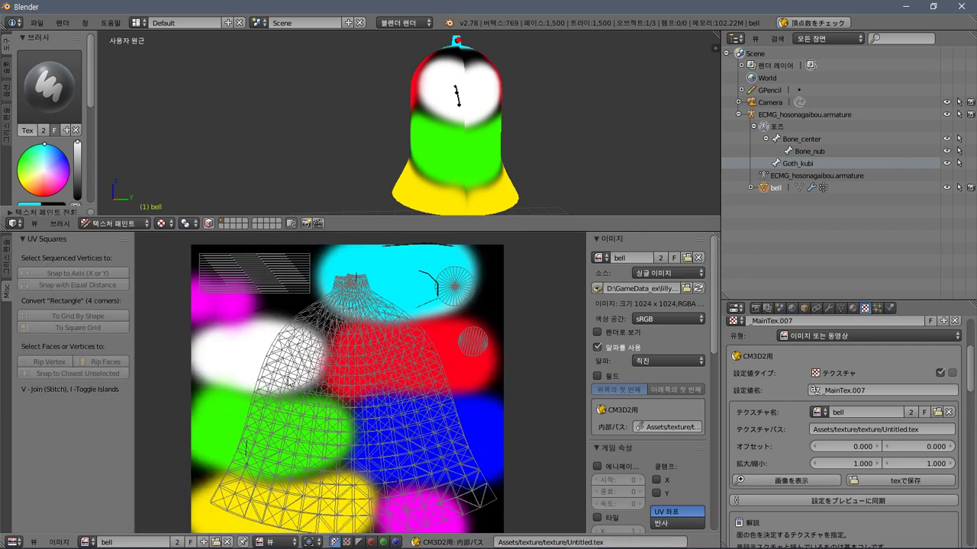
left_click(10, 257)
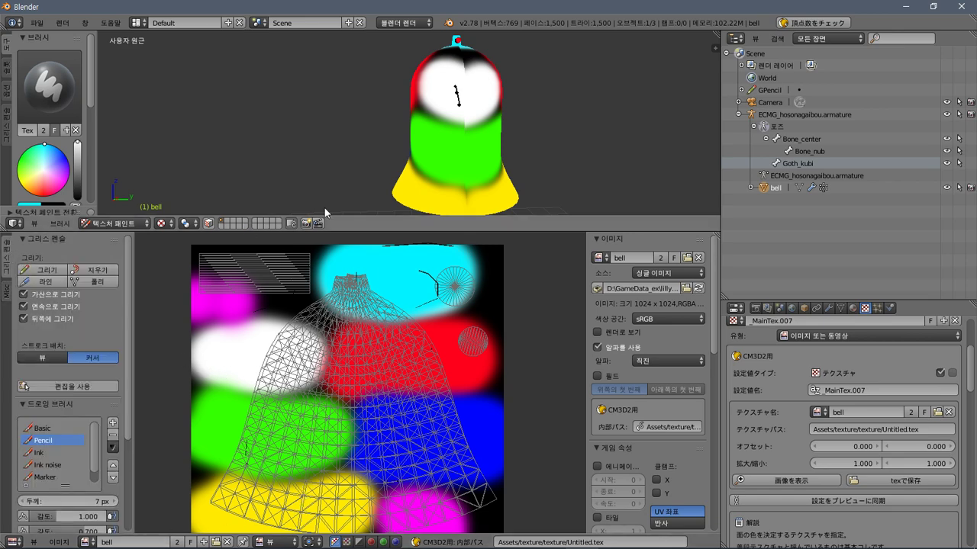
left_click(140, 225)
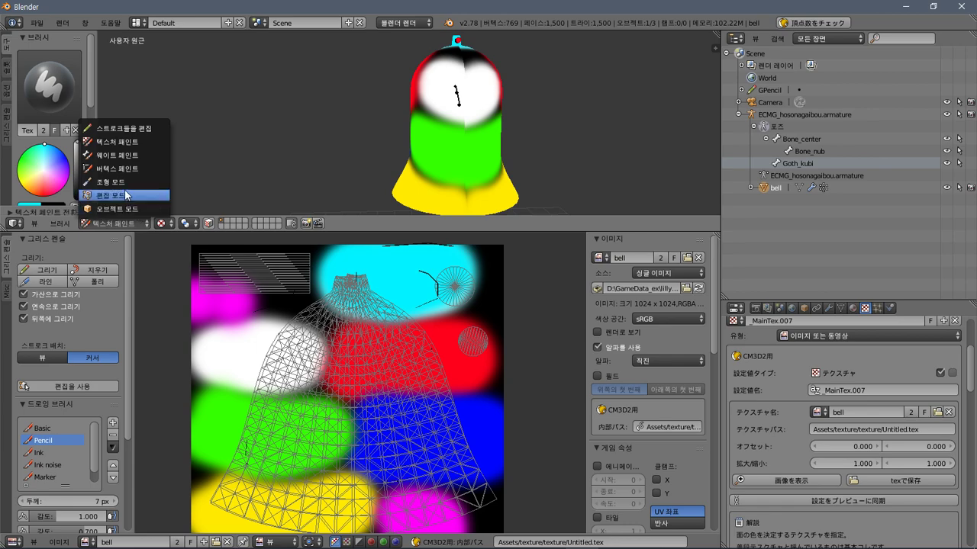
left_click(122, 195)
Examine the bell's UV mesh up close, selecting vertices on the island's outer edge in the white area and at the white-green boundary.
scroll(344, 375, "up", 4)
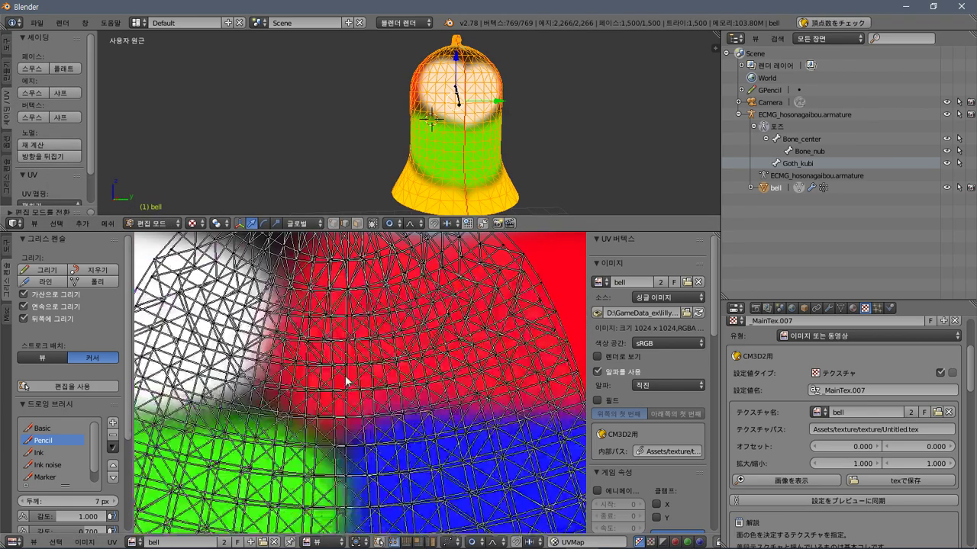
scroll(344, 375, "down", 2)
right_click(203, 351)
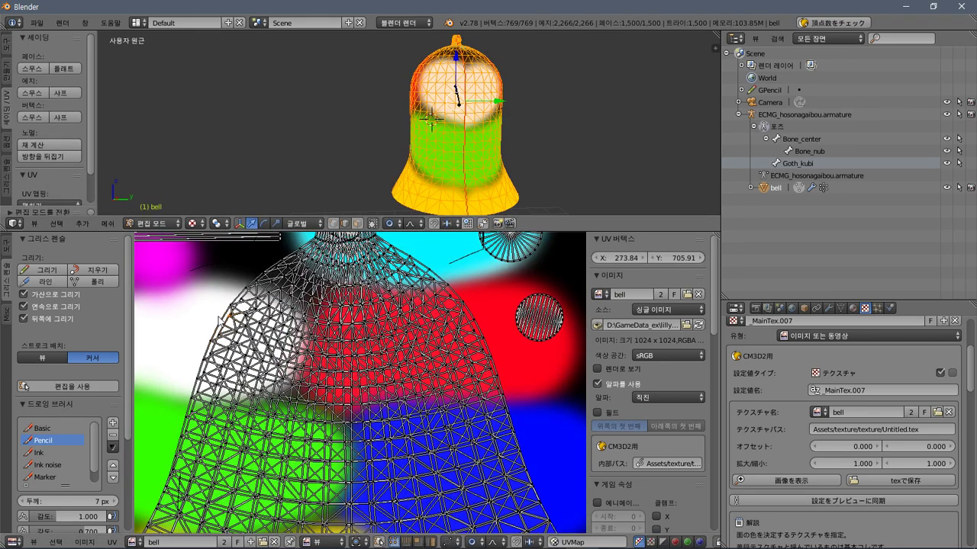
scroll(222, 322, "up", 3)
scroll(222, 322, "down", 1)
middle_click_drag(222, 322, 287, 316)
scroll(288, 315, "up", 1)
scroll(261, 296, "down", 2)
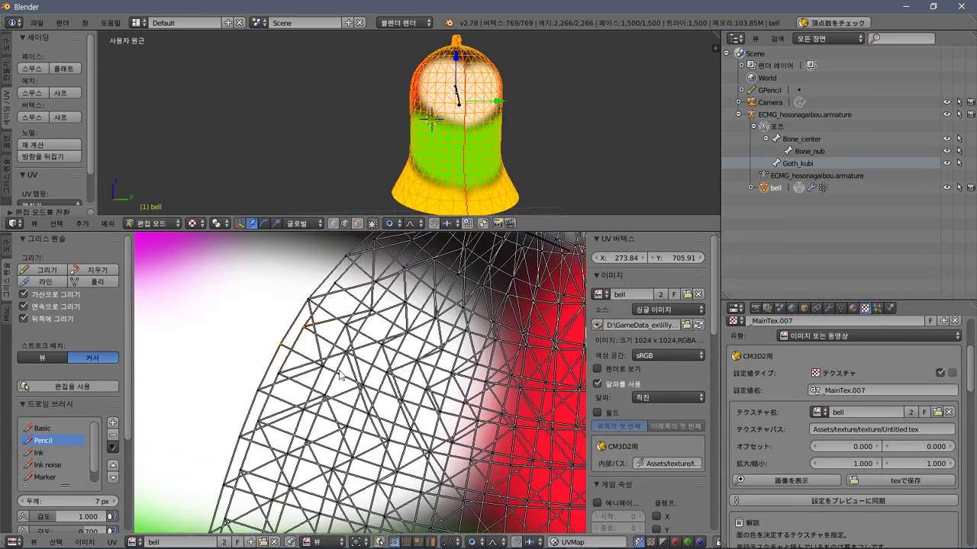
scroll(262, 296, "up", 2)
scroll(341, 376, "down", 3)
middle_click_drag(340, 376, 382, 270)
scroll(382, 269, "up", 2)
right_click(297, 314)
scroll(321, 343, "up", 3)
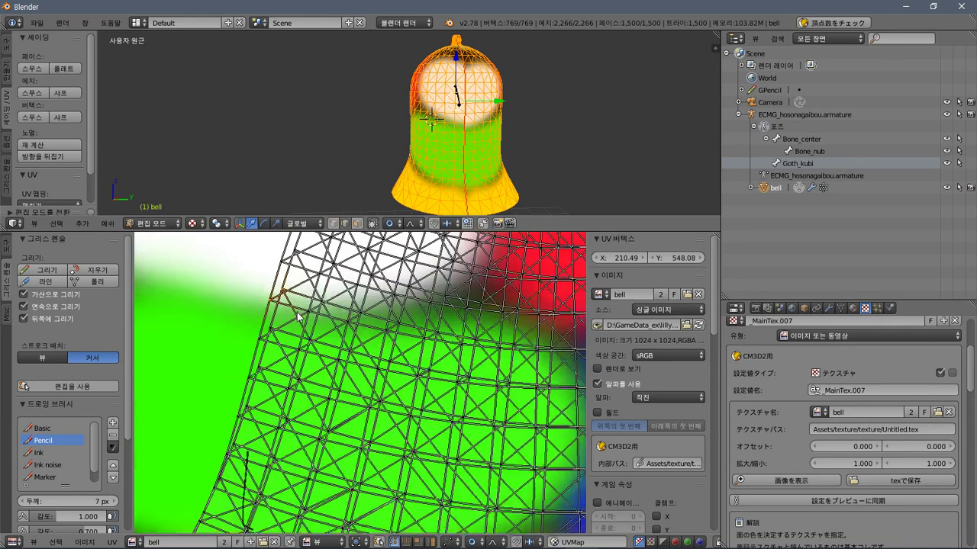
scroll(363, 354, "up", 2)
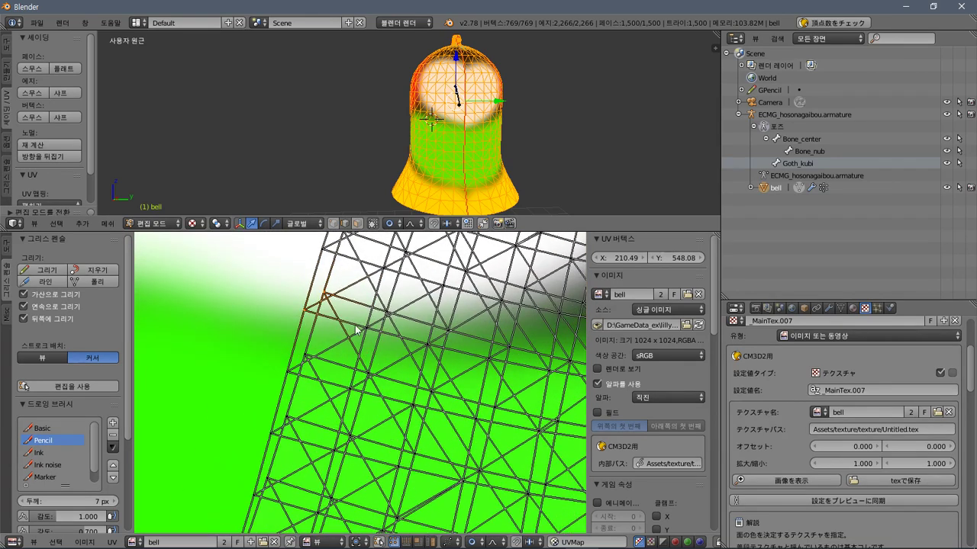
middle_click_drag(356, 330, 353, 372)
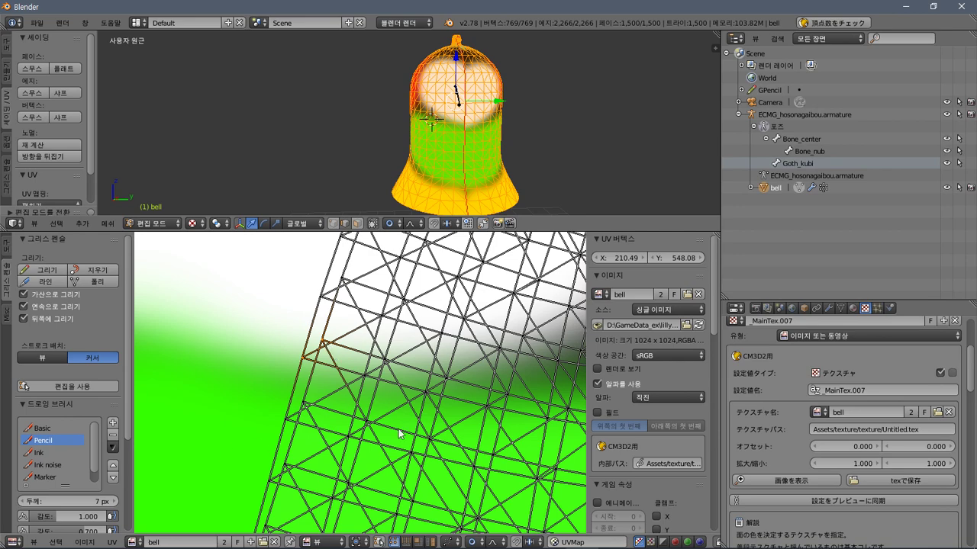
Switch to the browser and search Google for "블렌더 붙이기".
key("alt+Tab")
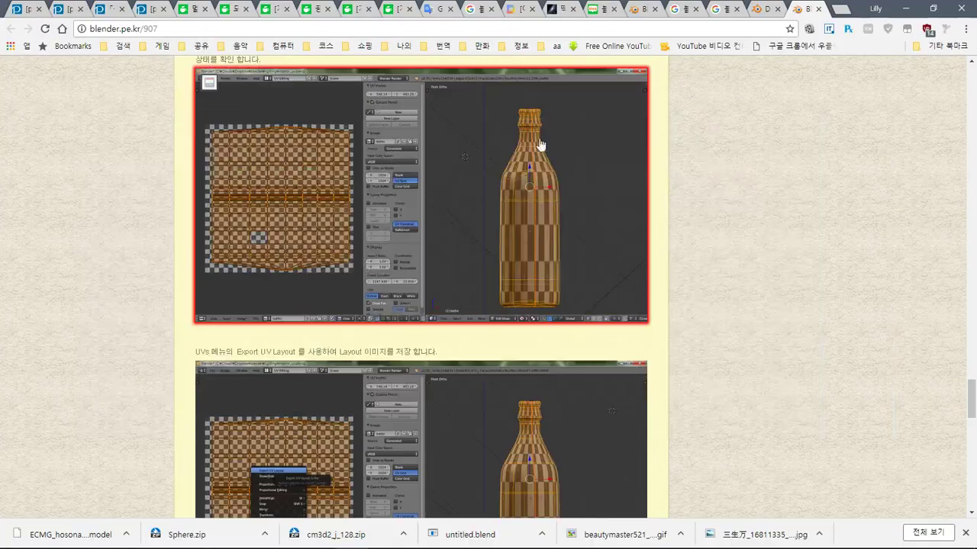
scroll(752, 77, "up", 5)
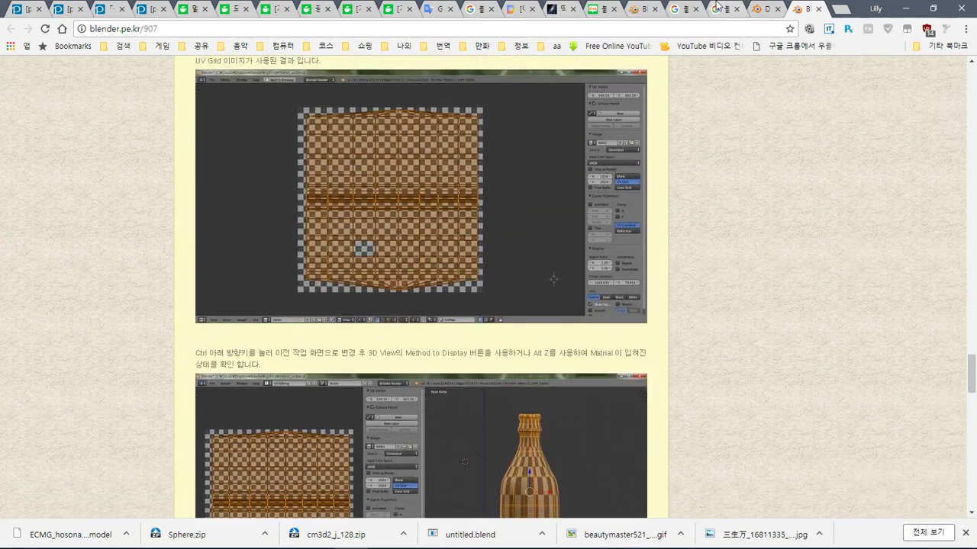
left_click(721, 8)
double_click(157, 80)
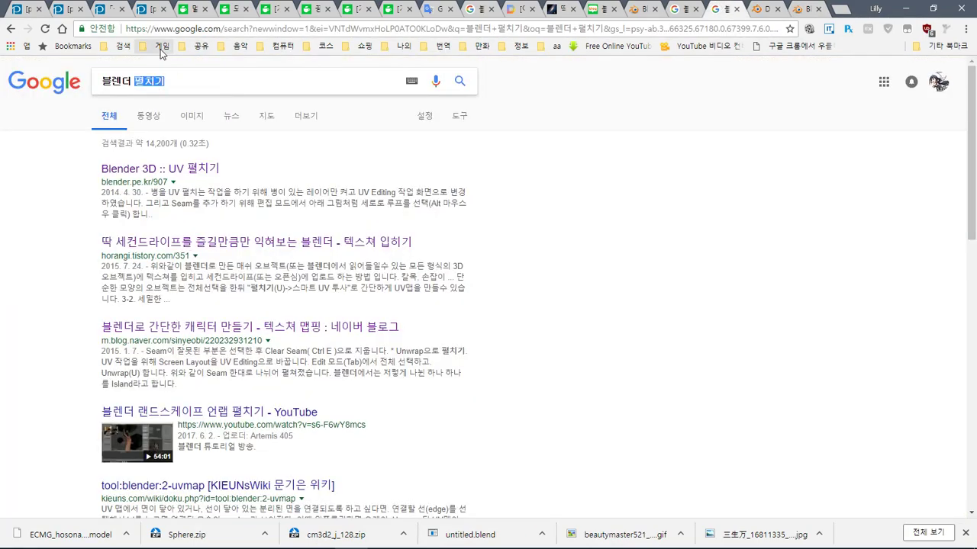
type("이")
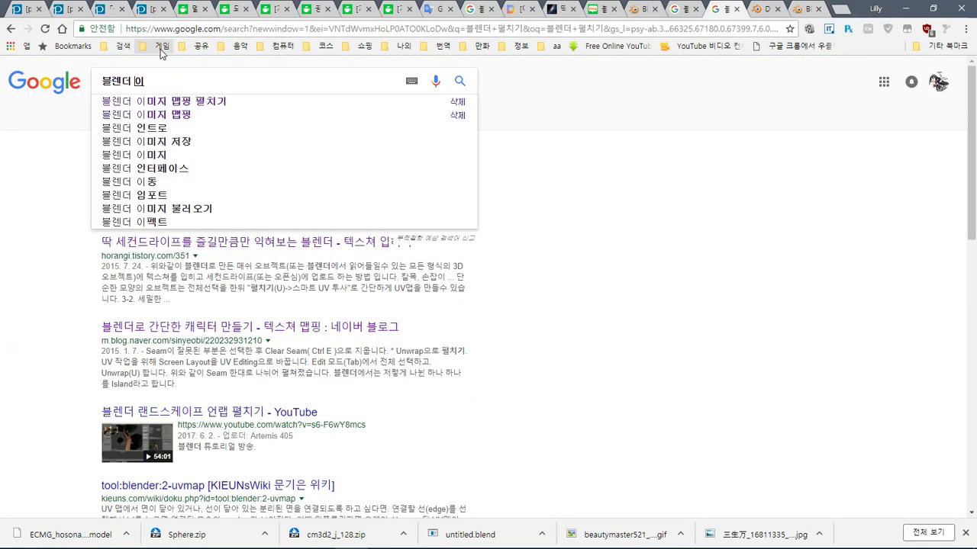
type("름")
key("BackSpace")
key("BackSpace")
key("BackSpace")
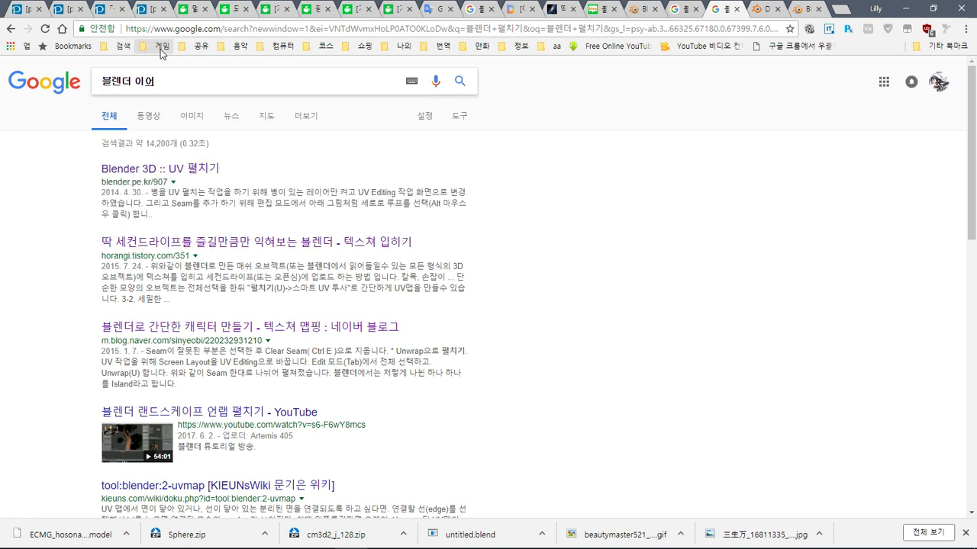
key("BackSpace")
type("붙ㅇ")
type("이기")
key("Return")
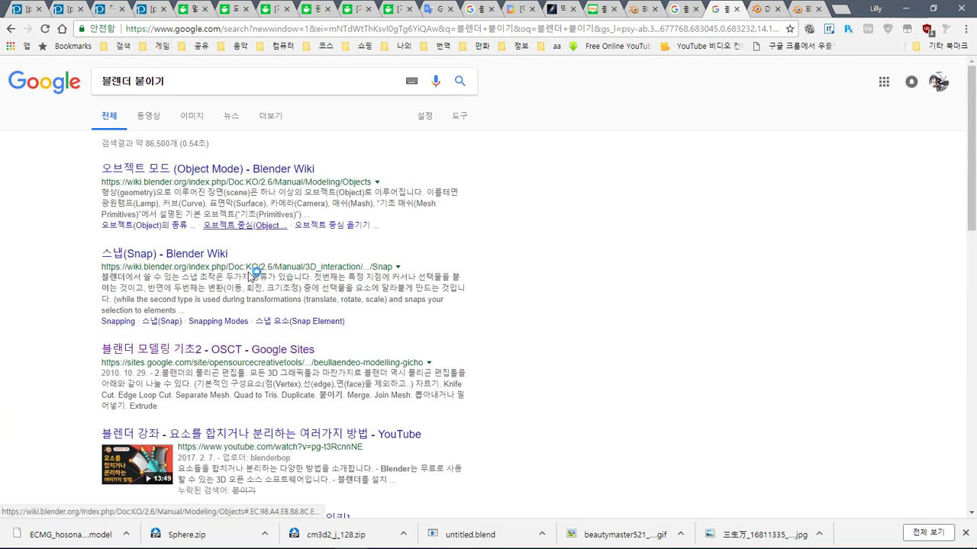
Open the Blender Wiki result on Snap in a new tab and read through its Snap menu options.
middle_click(168, 254)
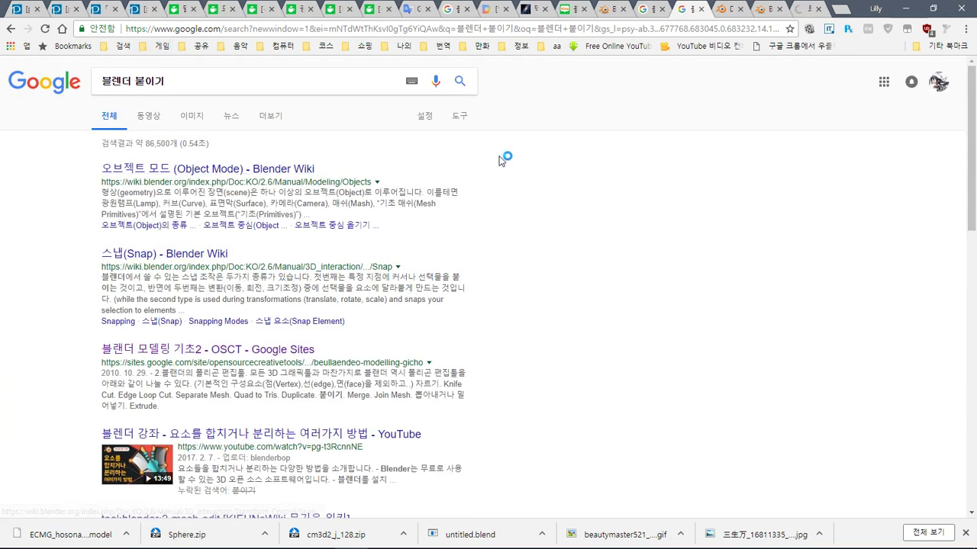
left_click(809, 9)
scroll(768, 322, "down", 2)
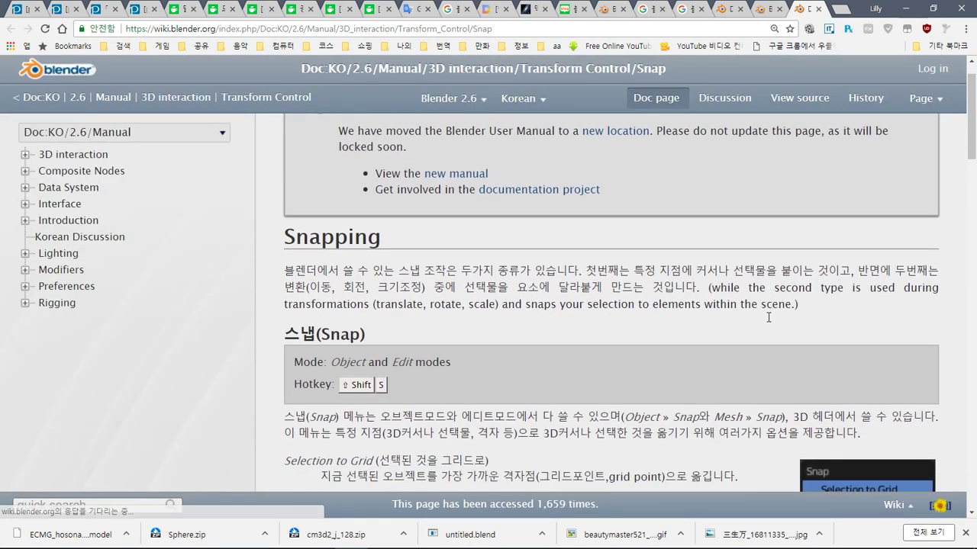
scroll(768, 321, "down", 3)
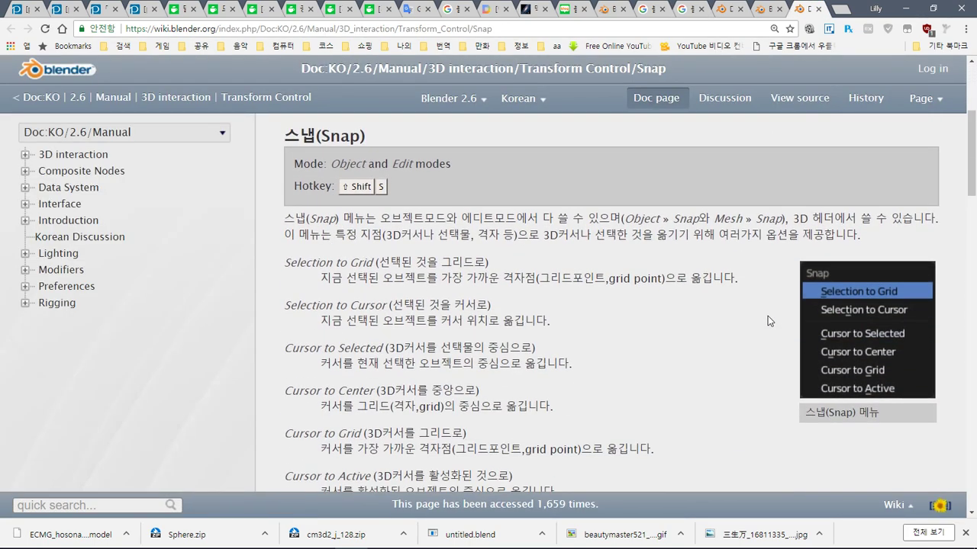
scroll(768, 316, "down", 2)
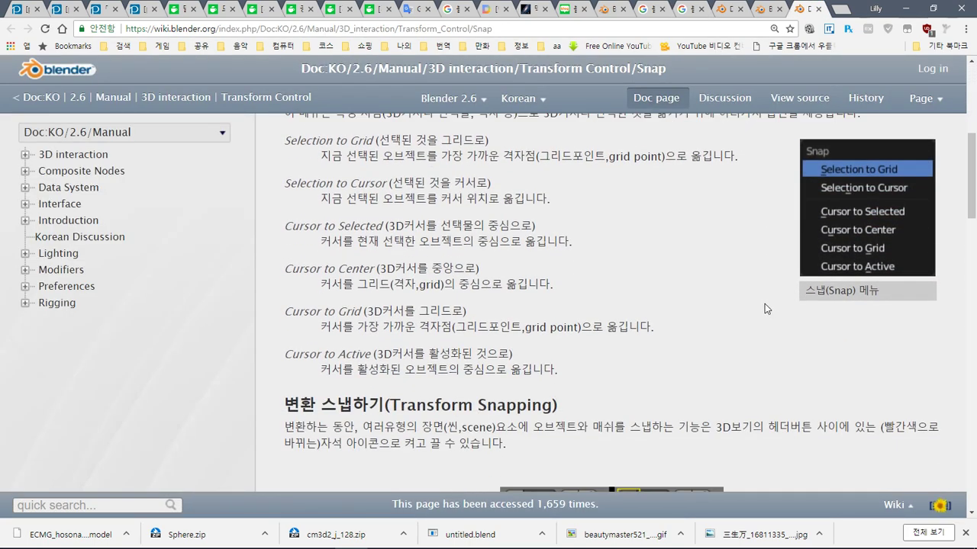
Switch back to Blender and try scaling the bell's UV vertices in the image editor.
key("alt+Tab")
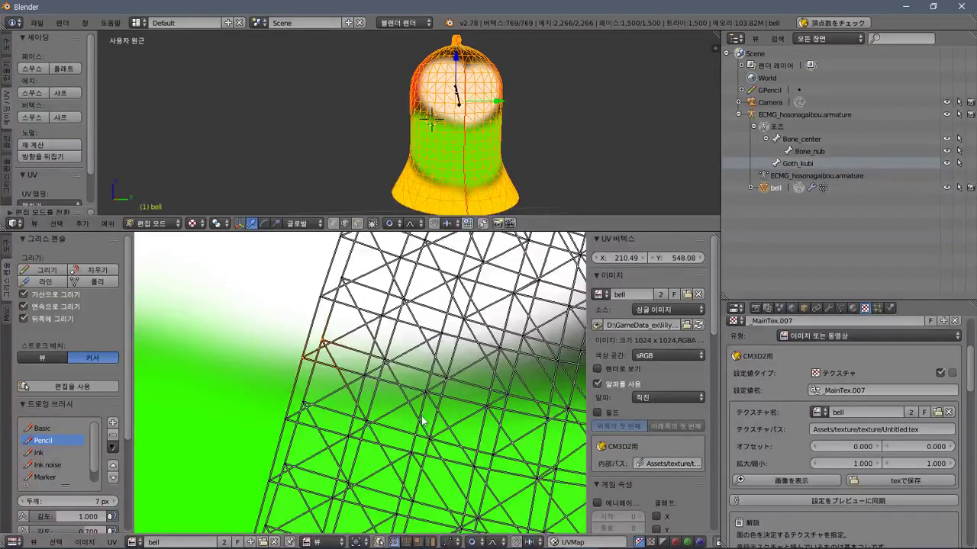
key("s")
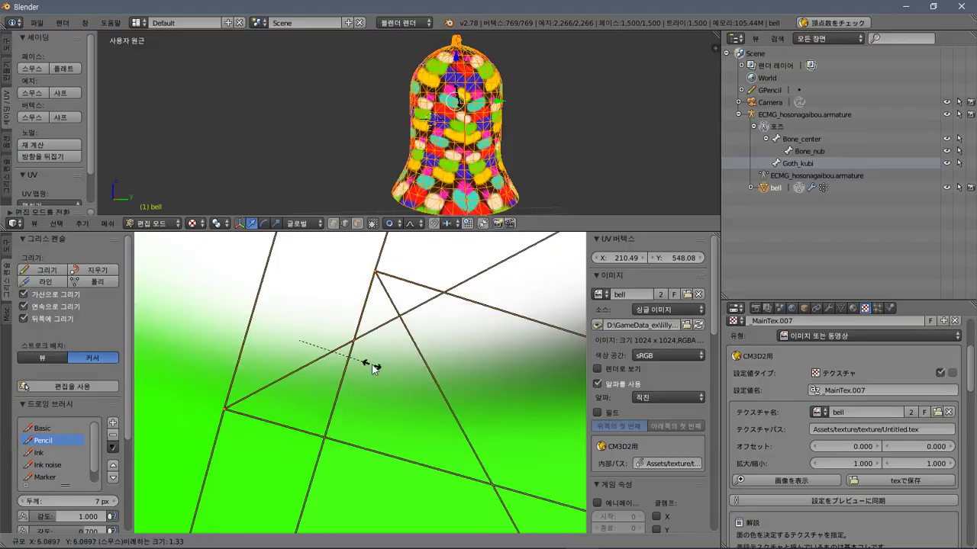
left_click(373, 369)
scroll(374, 369, "down", 6)
key("s")
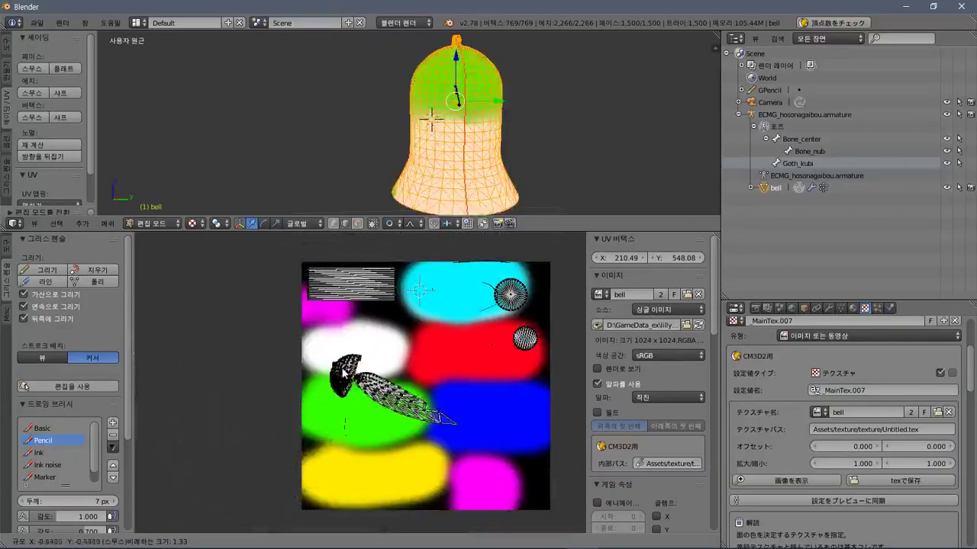
left_click(413, 395)
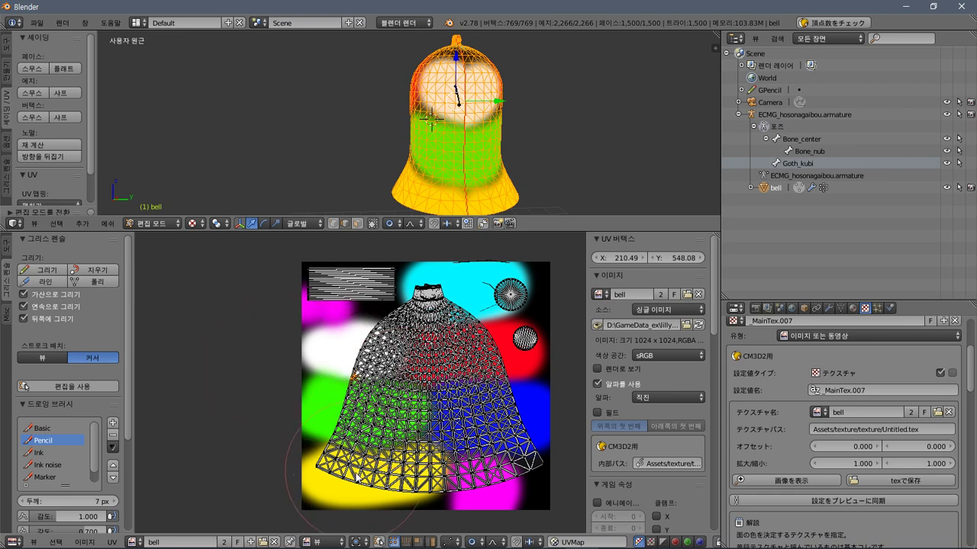
Try UV Sculpt on the bell island's outer edge, expand the sculpt curve settings, and turn UV Sculpt off.
left_click(7, 249)
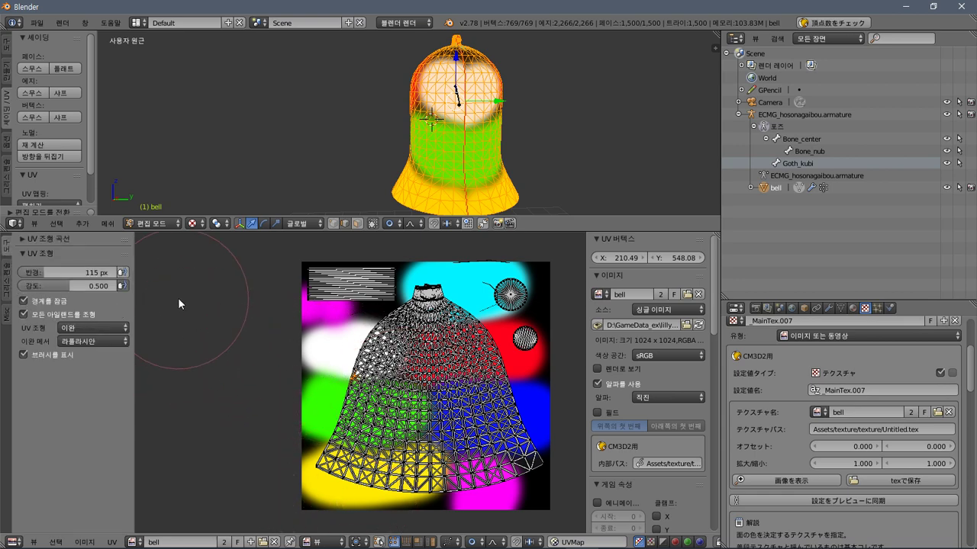
left_click_drag(178, 304, 256, 329)
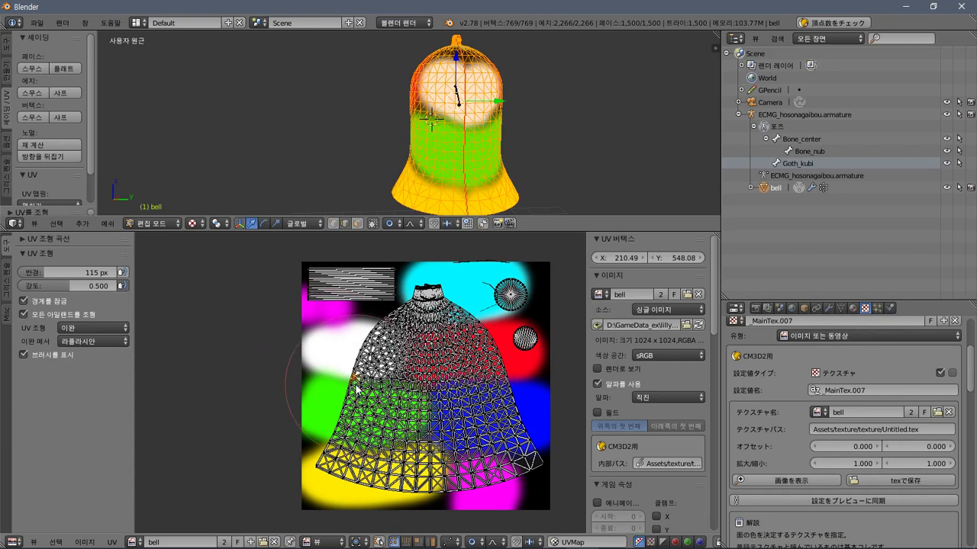
left_click_drag(361, 390, 365, 392)
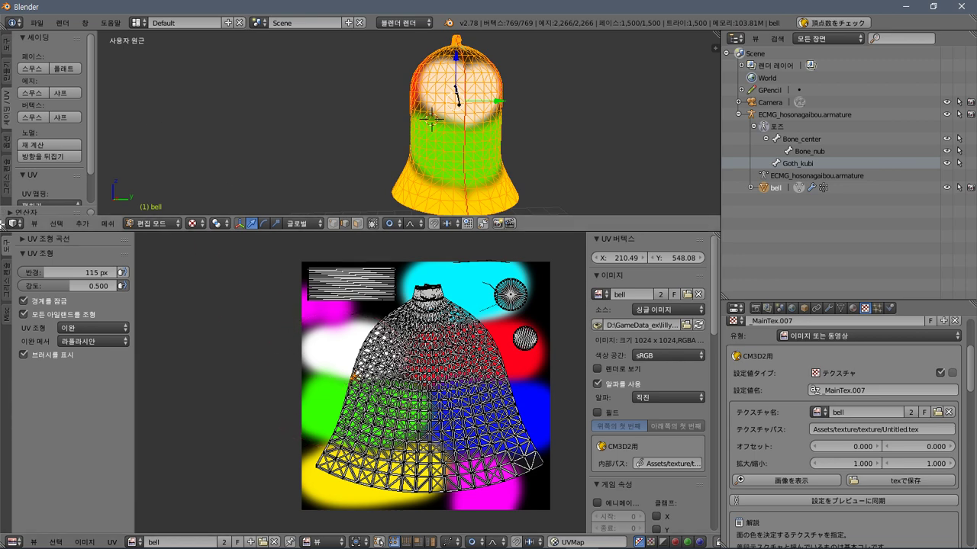
left_click(24, 240)
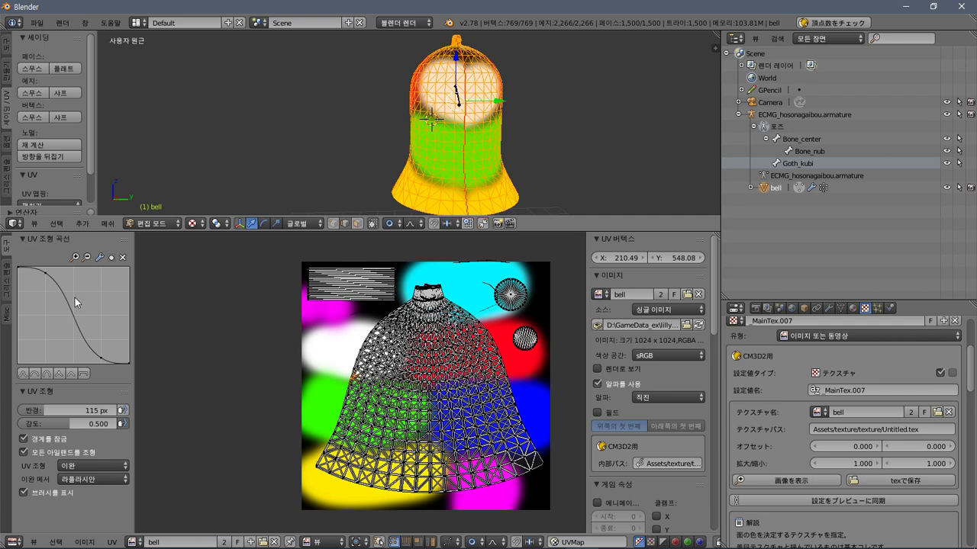
left_click(111, 543)
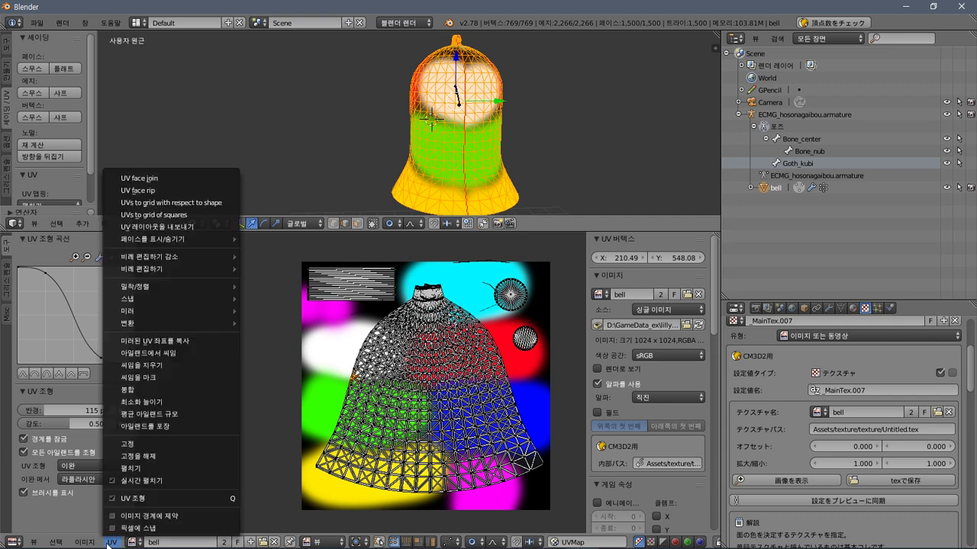
left_click(132, 498)
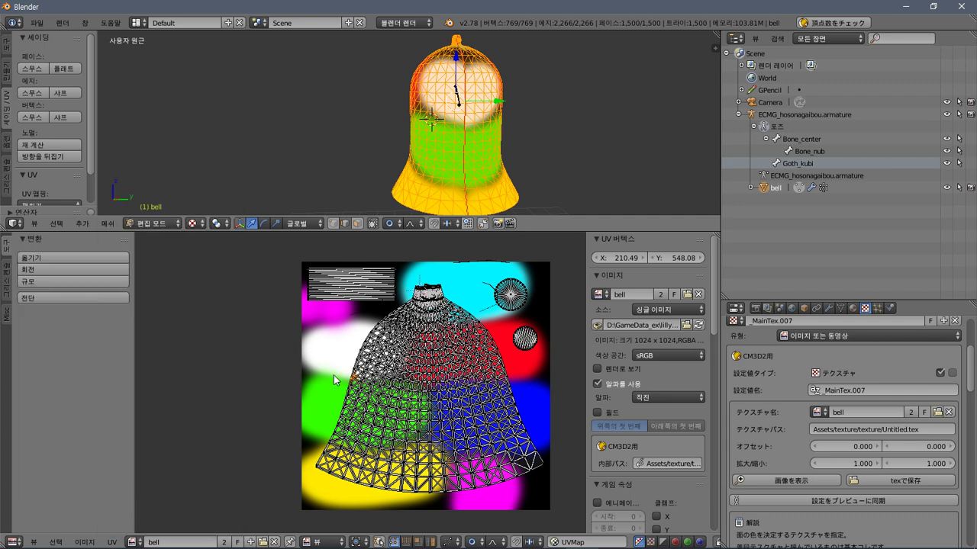
Switch to the browser and read the Snap wiki page's Transform Snapping section through the snap element and snap target options.
scroll(333, 374, "up", 2)
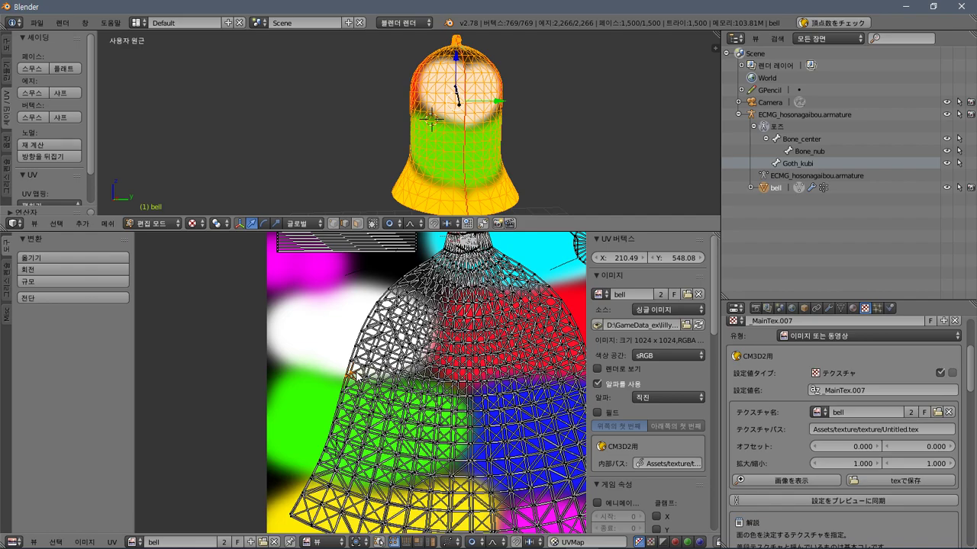
key("alt+Tab")
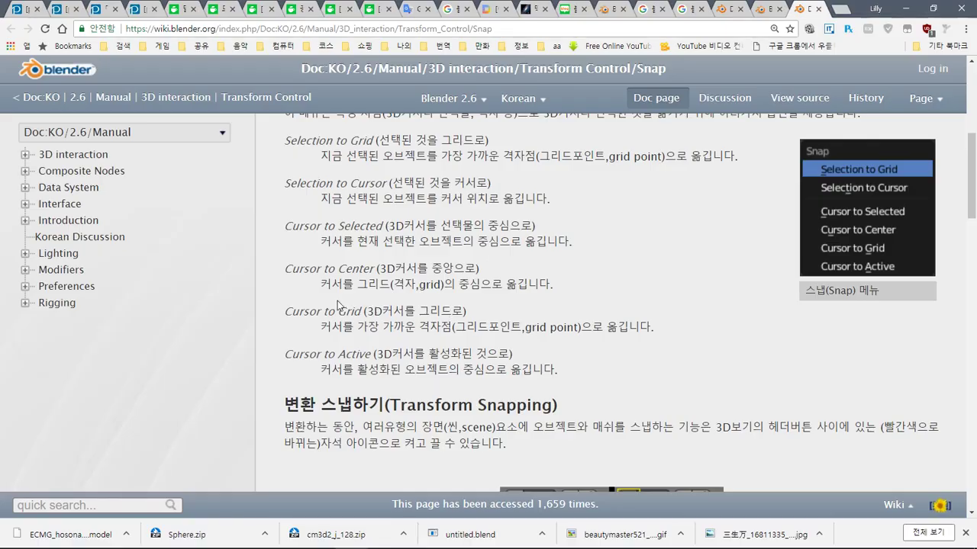
scroll(326, 289, "up", 1)
scroll(327, 288, "down", 3)
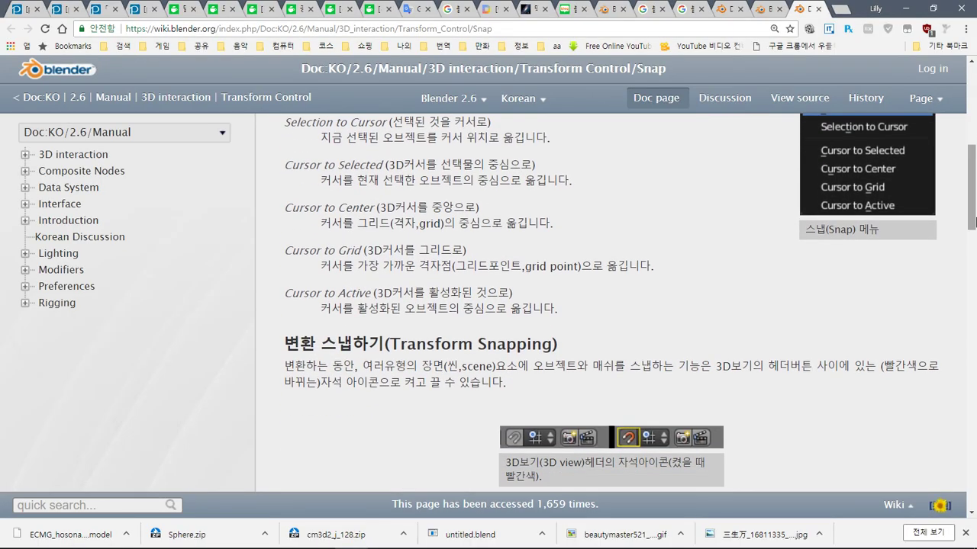
left_click_drag(973, 245, 974, 358)
Return to Blender, try moving the selected UV vertices, and turn on synchronised UV and mesh selection.
key("alt+Tab")
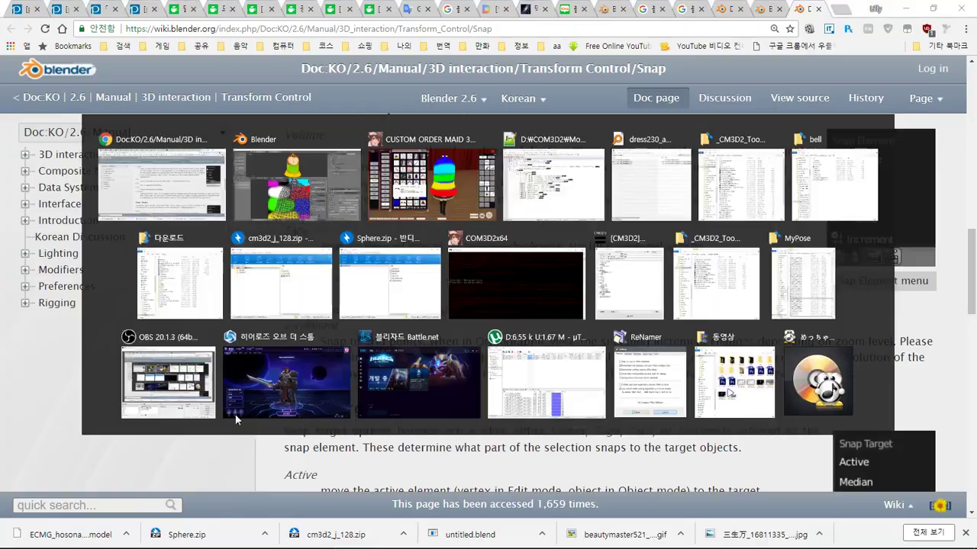
scroll(313, 371, "up", 4)
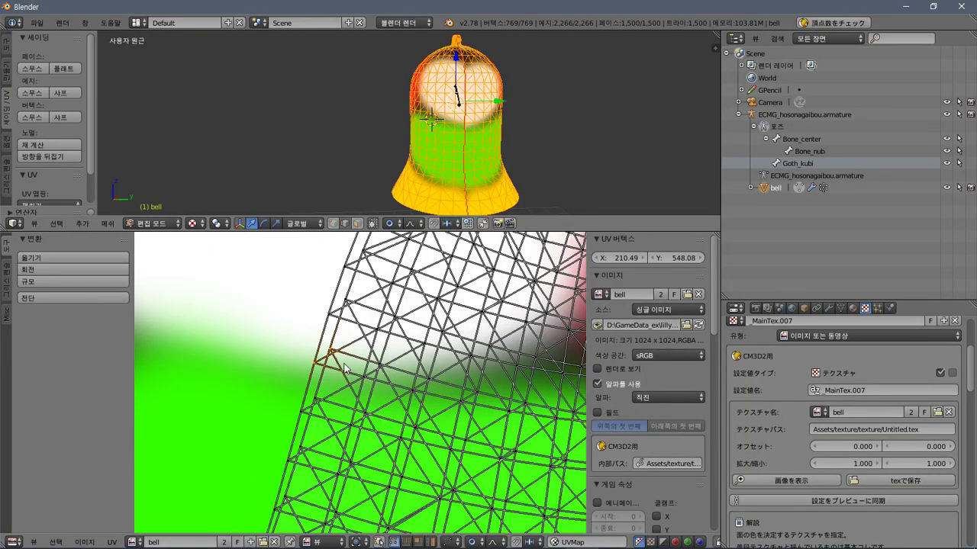
key("g")
right_click(325, 364)
left_click(380, 542)
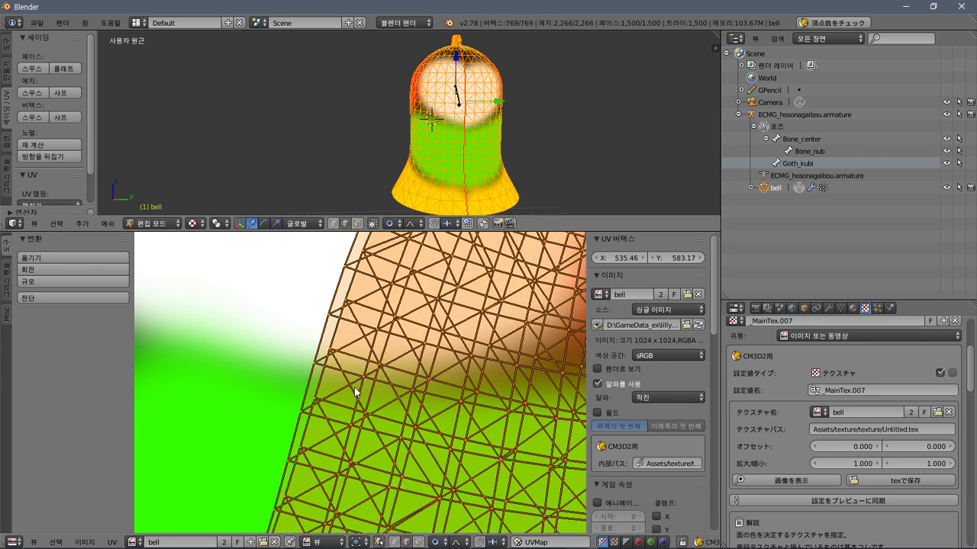
Deselect everything and select the single vertex on the UV island's outer edge at the white-green boundary.
key("a")
right_click(342, 359)
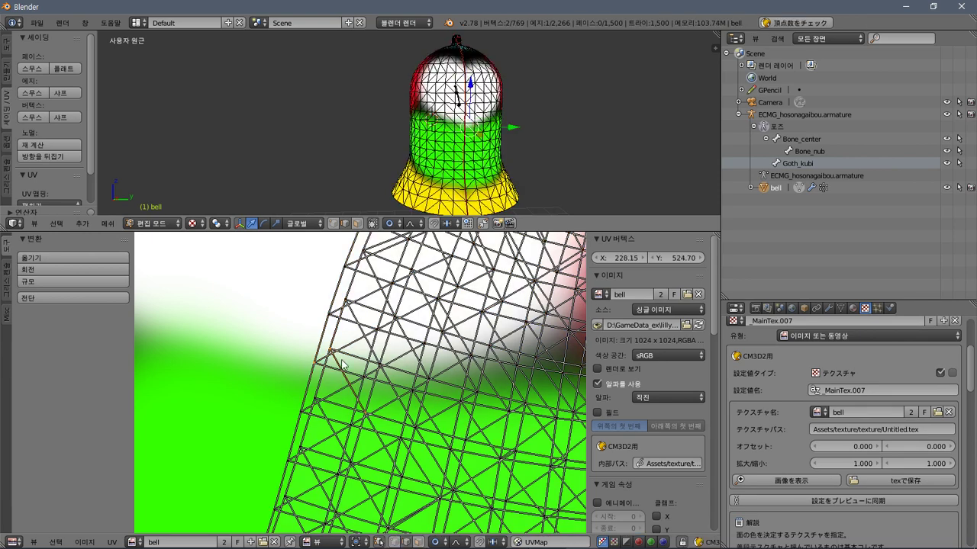
right_click(318, 365, "shift")
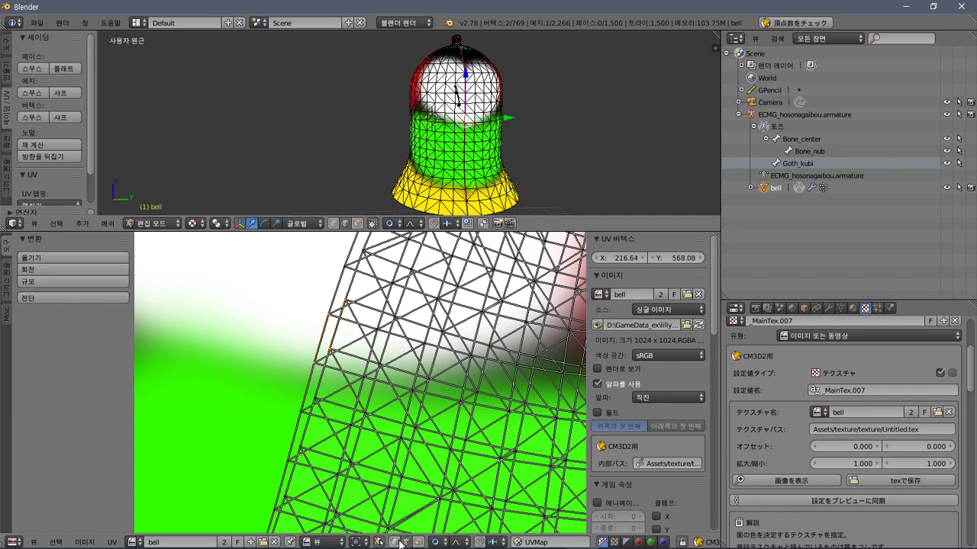
right_click(319, 368, "shift")
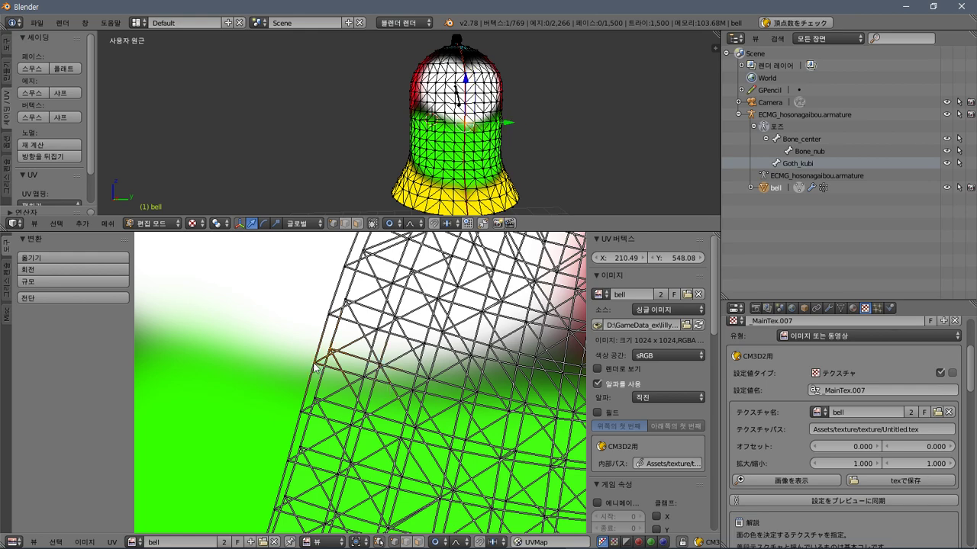
Try moving the selected boundary vertex and place the 2D cursor just outside the mesh at the white-green boundary.
key("g")
key("Escape")
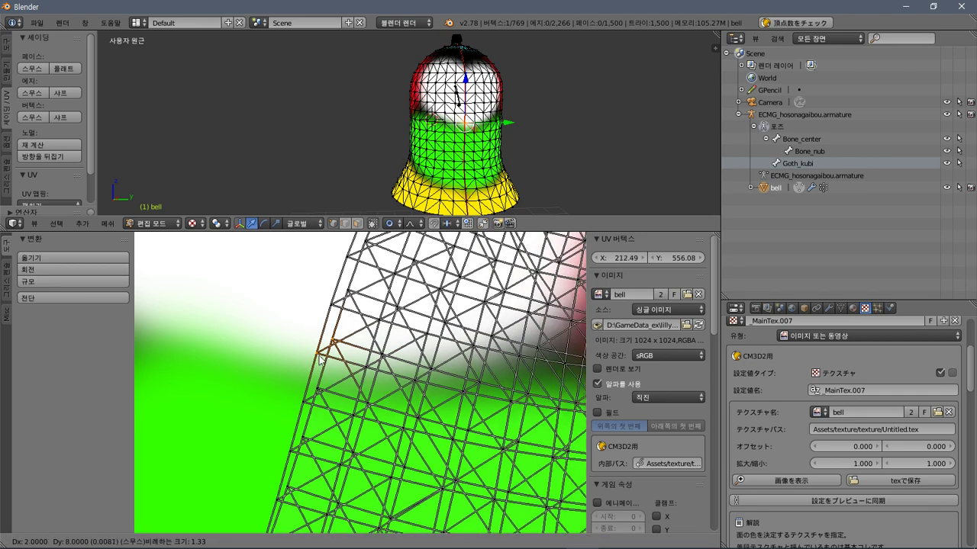
left_click(302, 362)
left_click(276, 370)
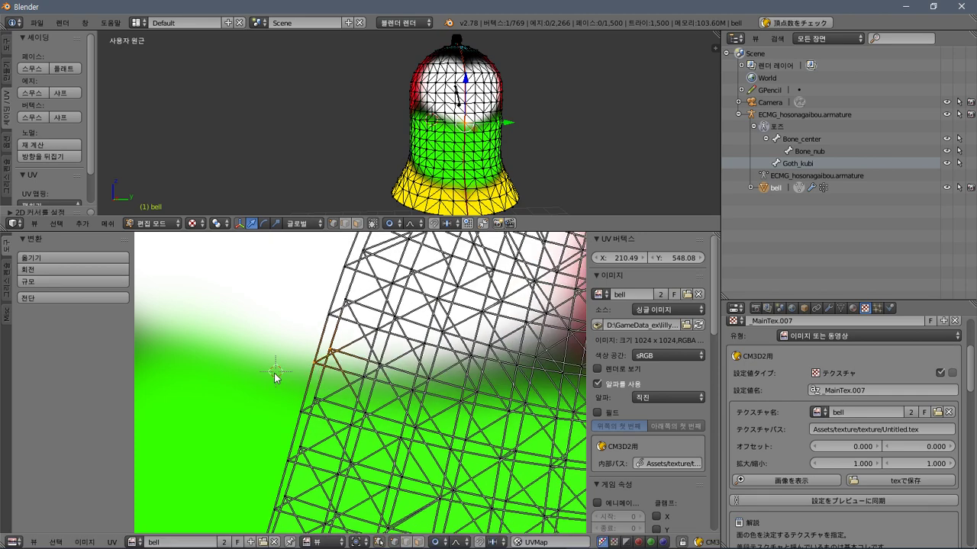
Switch to the browser and look through the blender.pe.kr/907 tutorial on selecting and moving the UV mesh's edge vertices.
key("alt+Tab")
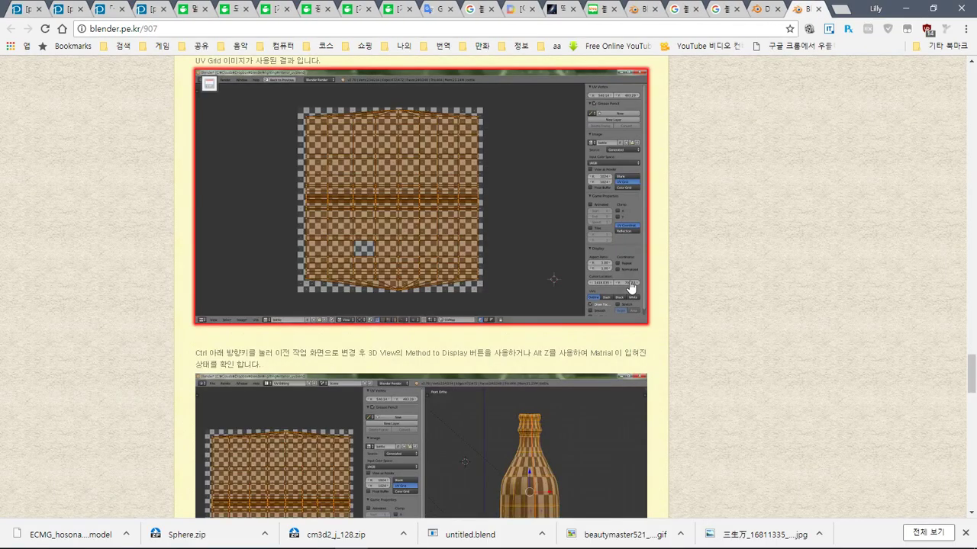
left_click_drag(972, 374, 964, 231)
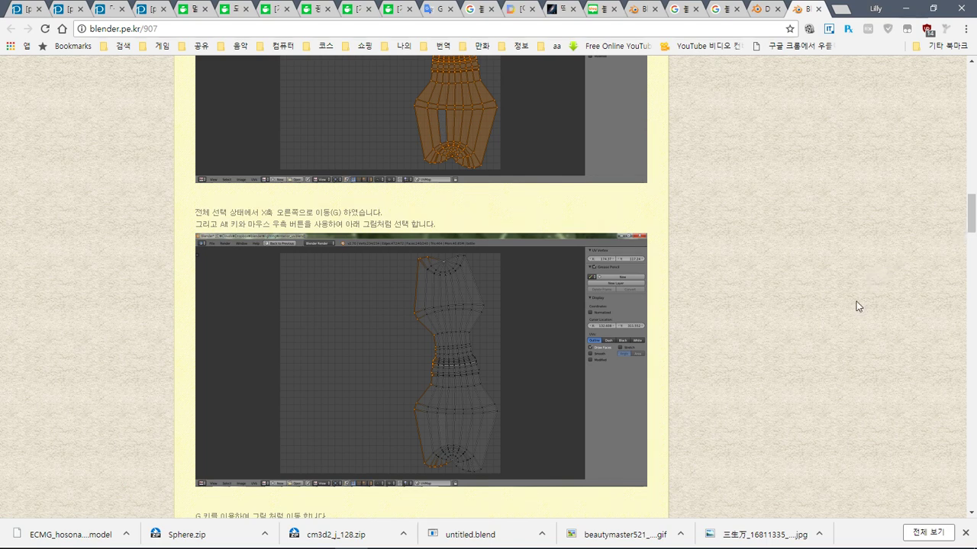
scroll(855, 302, "down", 1)
Back in Blender, add the next vertex up the island's outer edge to the selection and try moving both.
key("alt+Tab")
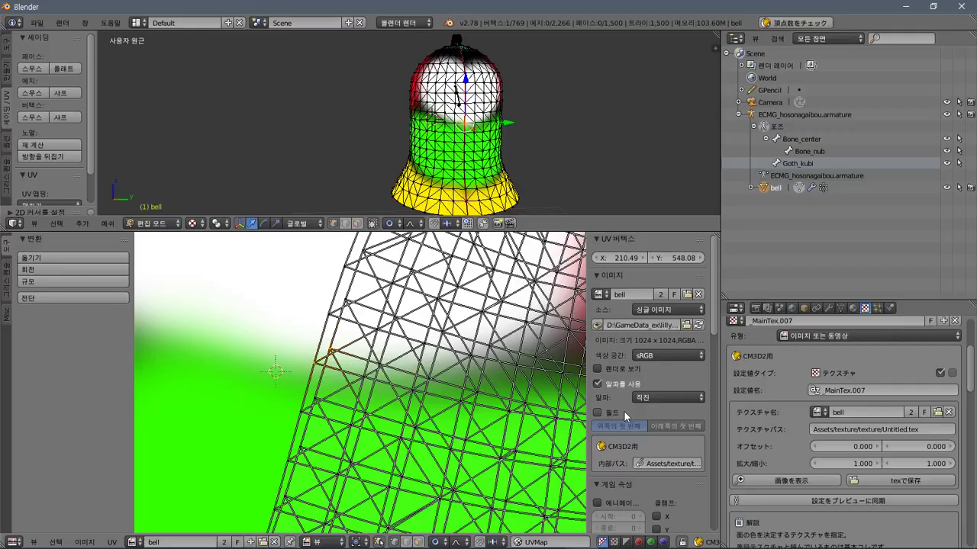
right_click(328, 313, "shift")
key("g")
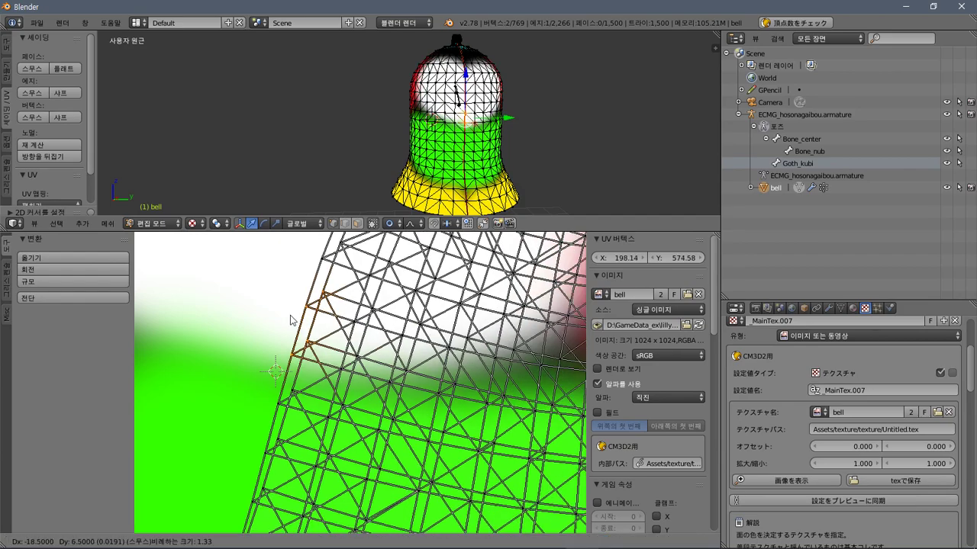
key("Escape")
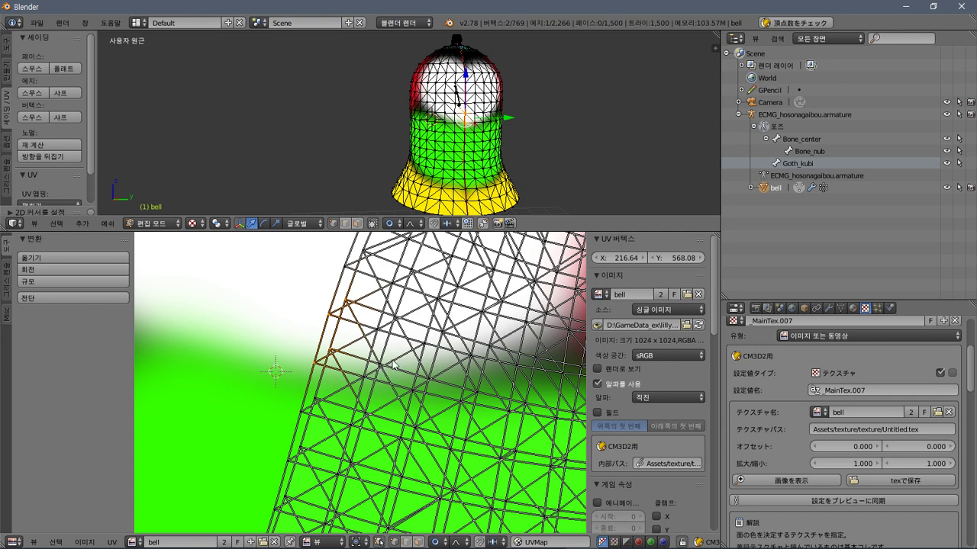
Stitch the UVs at the two selected outer-edge vertices.
scroll(392, 365, "down", 1)
key("v")
left_click(321, 339)
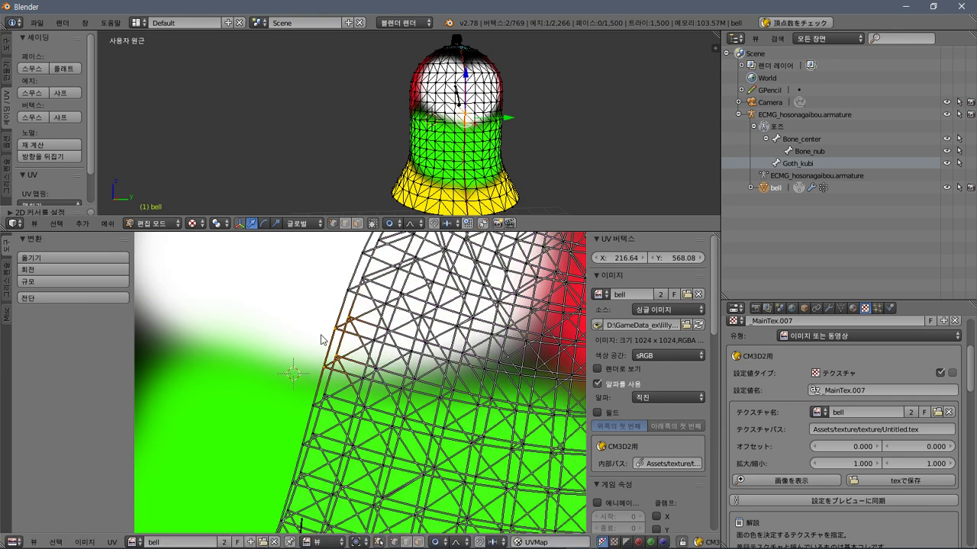
key("v")
left_click(323, 340)
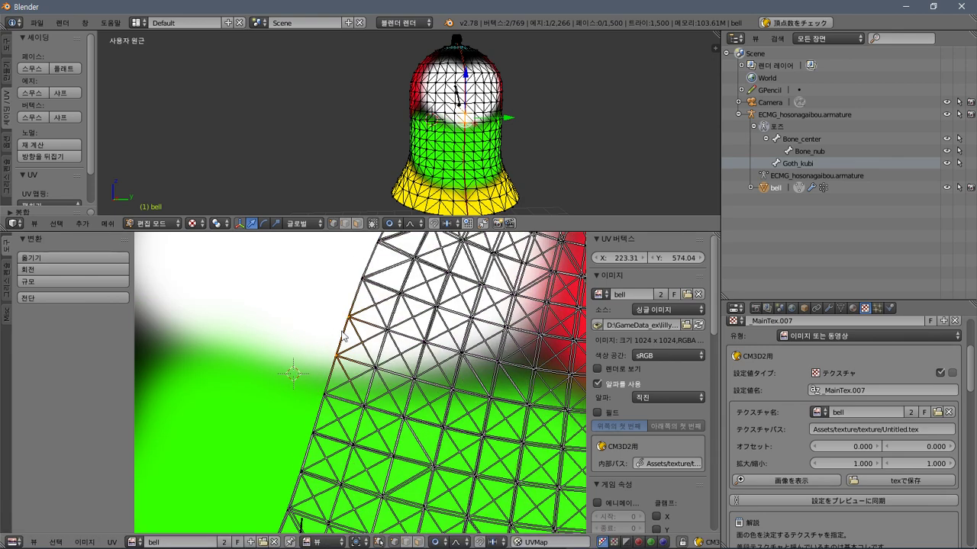
Inspect the stitched UV mesh and run Stitch once more on the same two vertices.
scroll(353, 333, "down", 2)
scroll(354, 334, "down", 1)
scroll(353, 333, "up", 1)
scroll(353, 334, "up", 1)
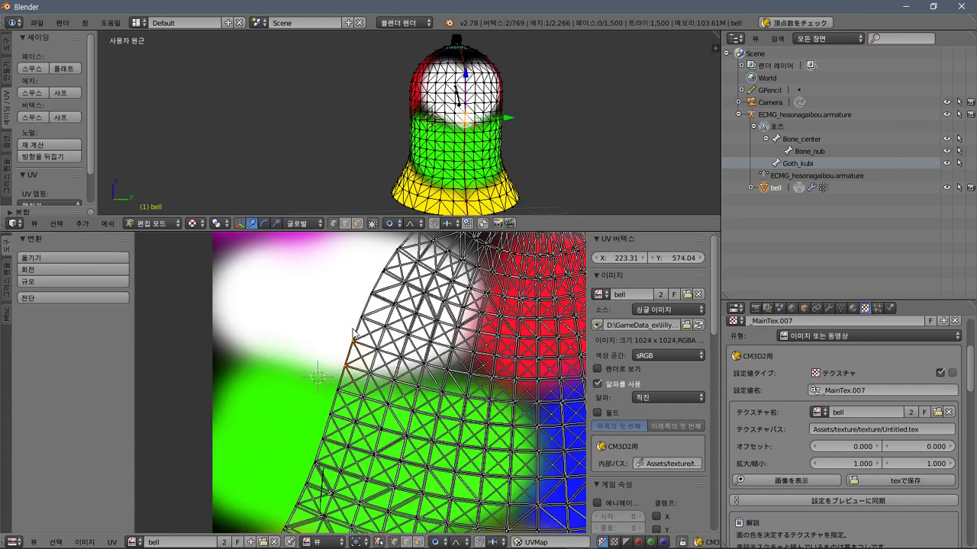
scroll(354, 334, "down", 2)
scroll(354, 333, "up", 2)
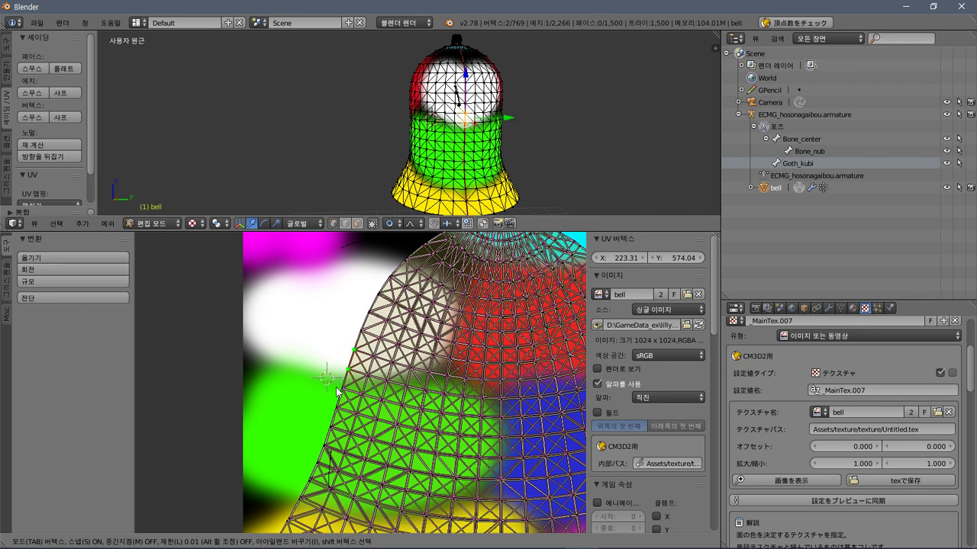
scroll(336, 390, "down", 5)
key("Return")
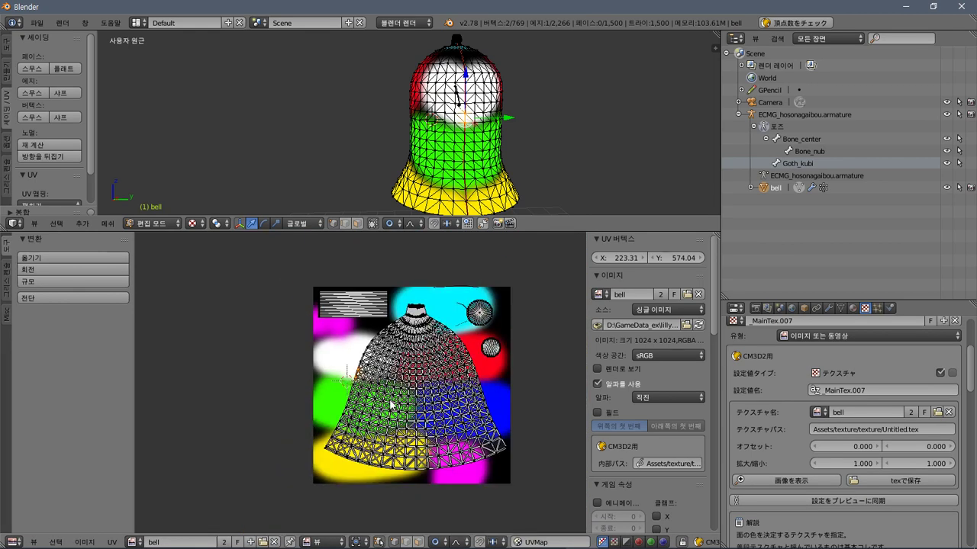
Select the vertices down the bell UV island's outer edge, from the white area to the yellow hem, and stitch them.
scroll(389, 398, "up", 1)
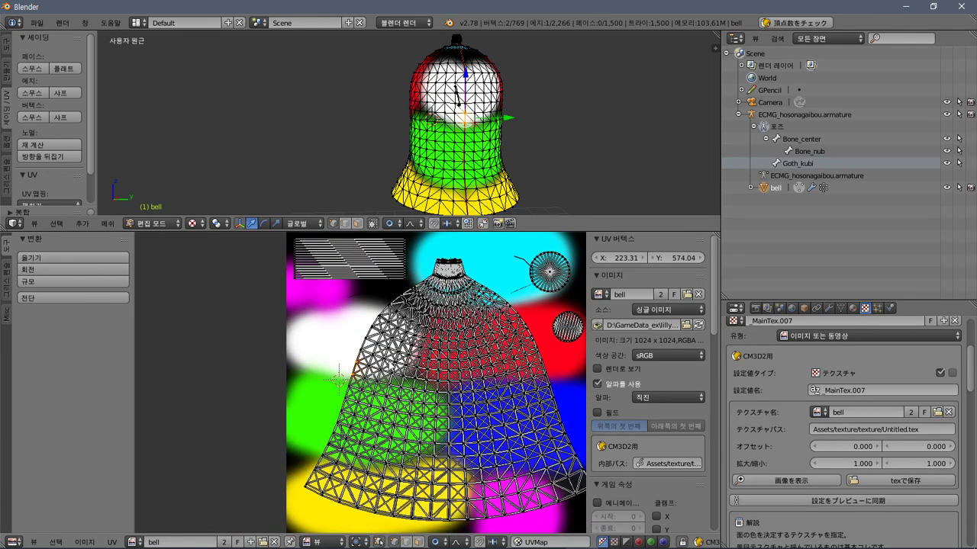
scroll(349, 364, "up", 3)
right_click(364, 317)
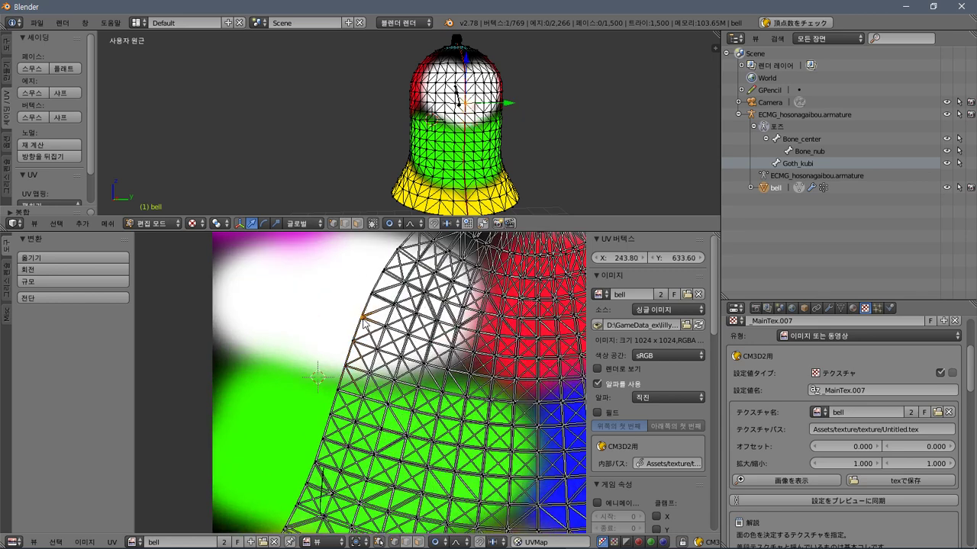
right_click(353, 345, "shift")
right_click(337, 388, "shift")
right_click(346, 369, "shift")
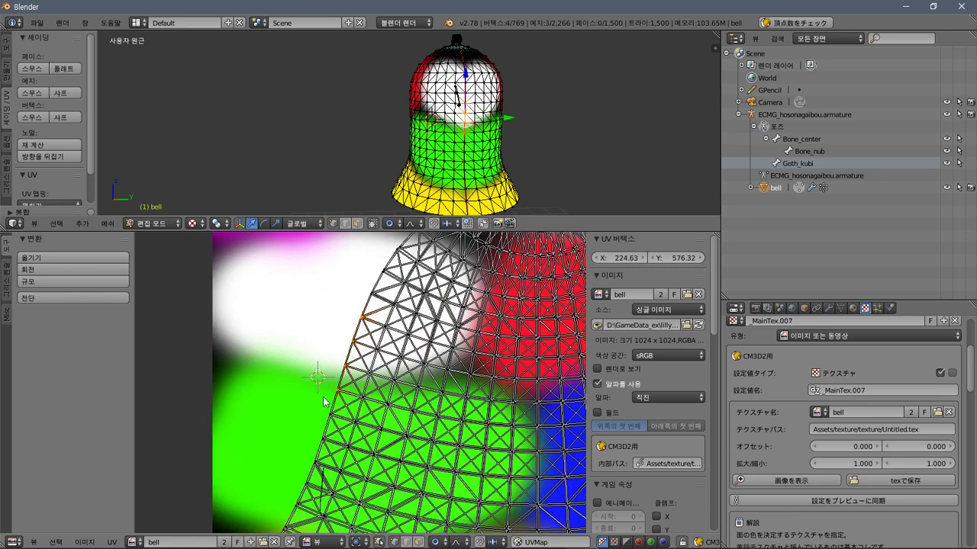
right_click(328, 404, "shift")
right_click(311, 459, "shift")
right_click(321, 442, "shift")
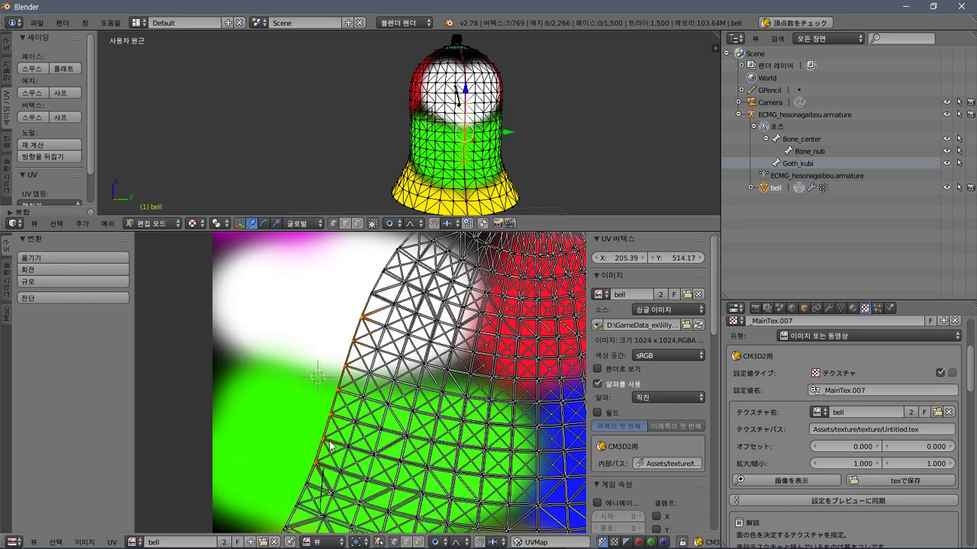
right_click(307, 487, "shift")
right_click(292, 503, "shift")
scroll(292, 504, "down", 3)
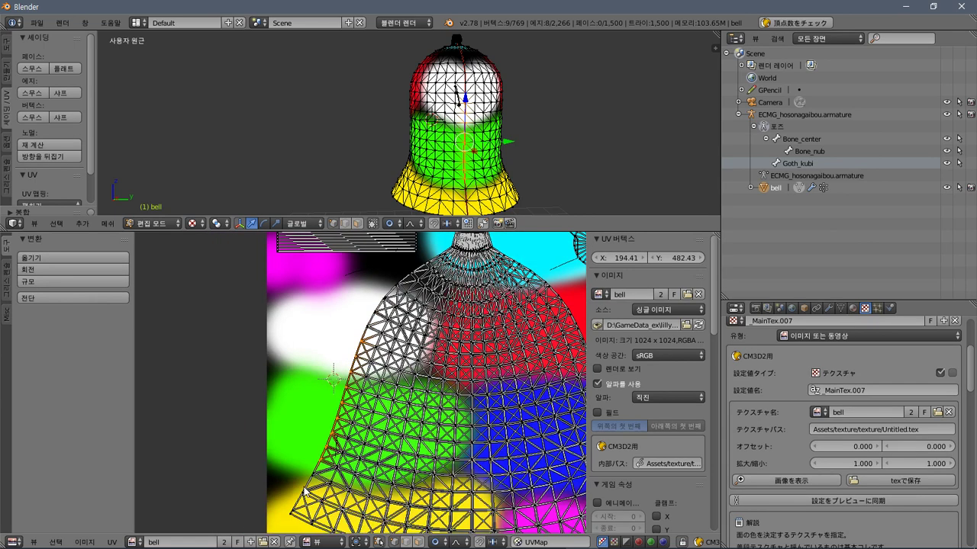
right_click(307, 497, "shift")
right_click(291, 515, "shift")
key("v")
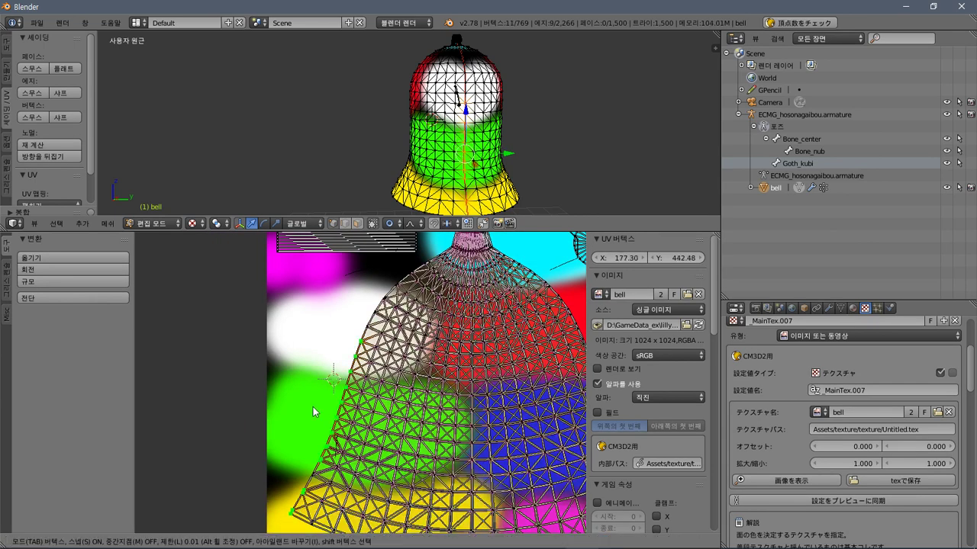
left_click(317, 465)
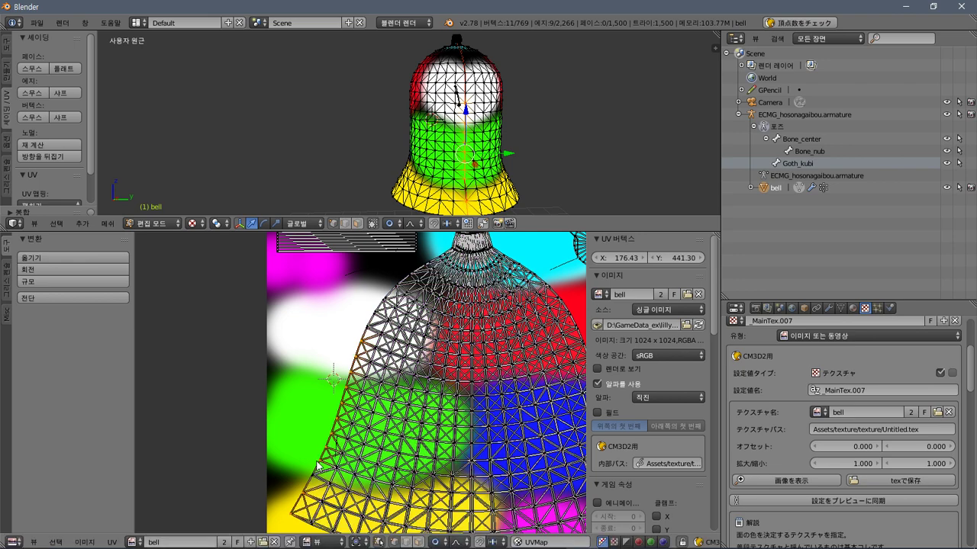
Select the vertices along the bell UV island's opposite outer edge, from the red area to the hem, and stitch them.
scroll(377, 412, "down", 1)
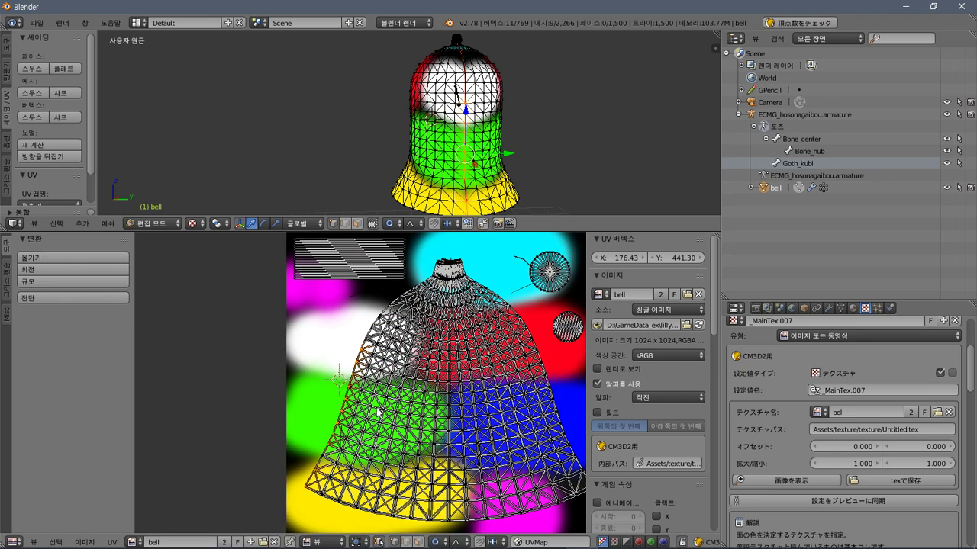
middle_click_drag(378, 412, 347, 403)
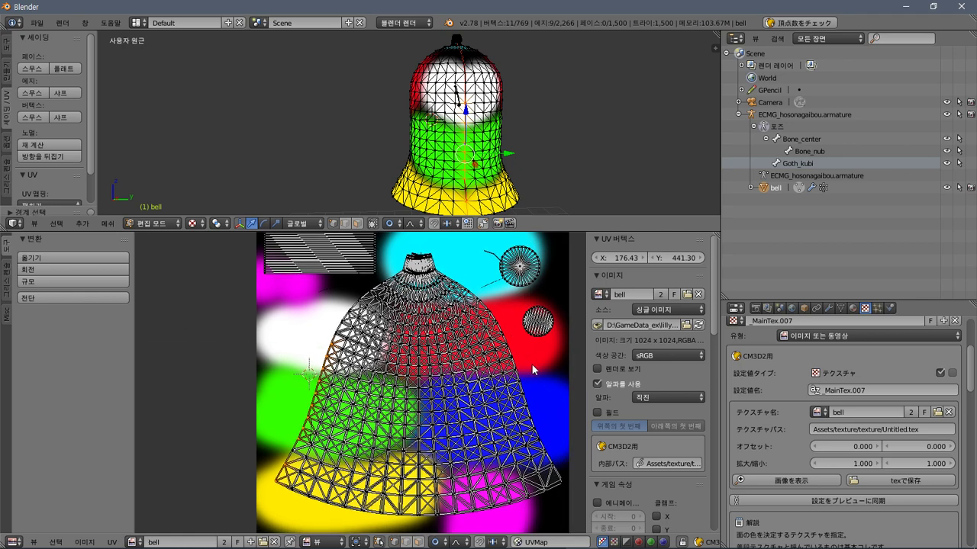
scroll(532, 363, "up", 4)
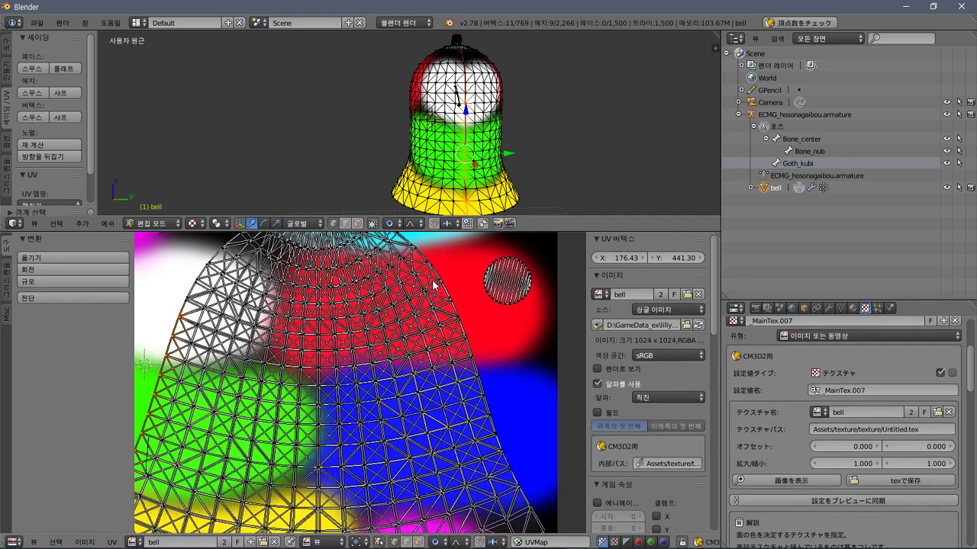
mouse_move(433, 284)
left_mouse_down()
mouse_move(451, 300)
mouse_move(538, 528)
left_mouse_up()
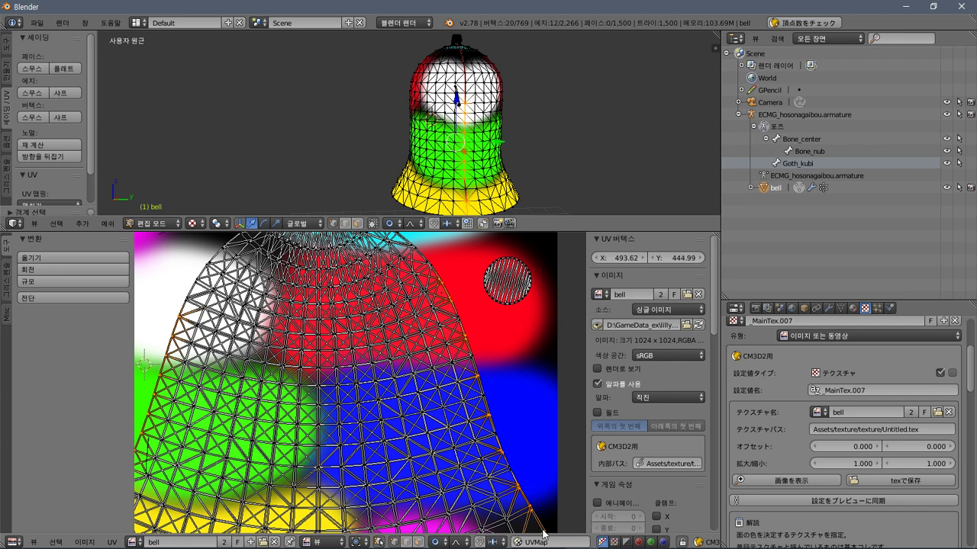
key("v")
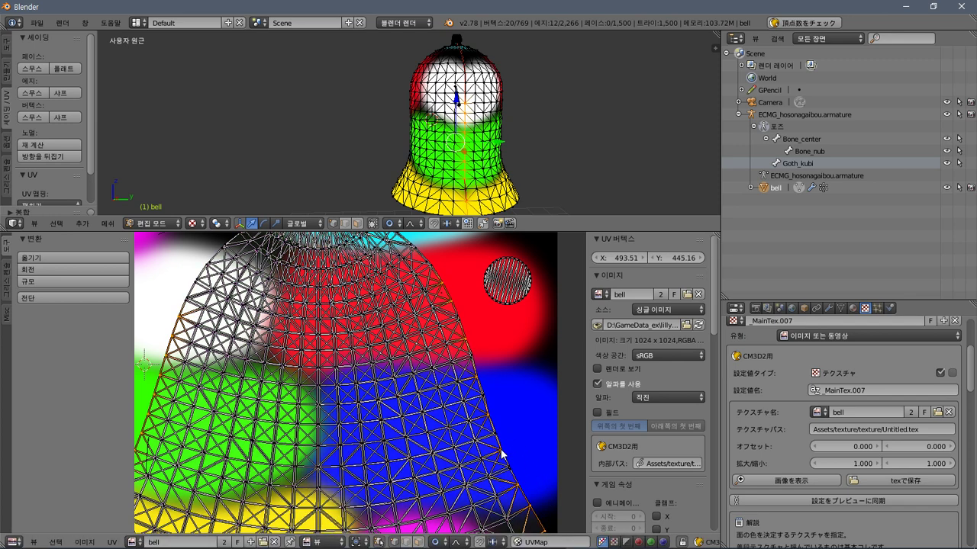
key("Return")
Add the vertices of the bell UV island's narrow neck to the selection with a box selection.
scroll(500, 454, "down", 1)
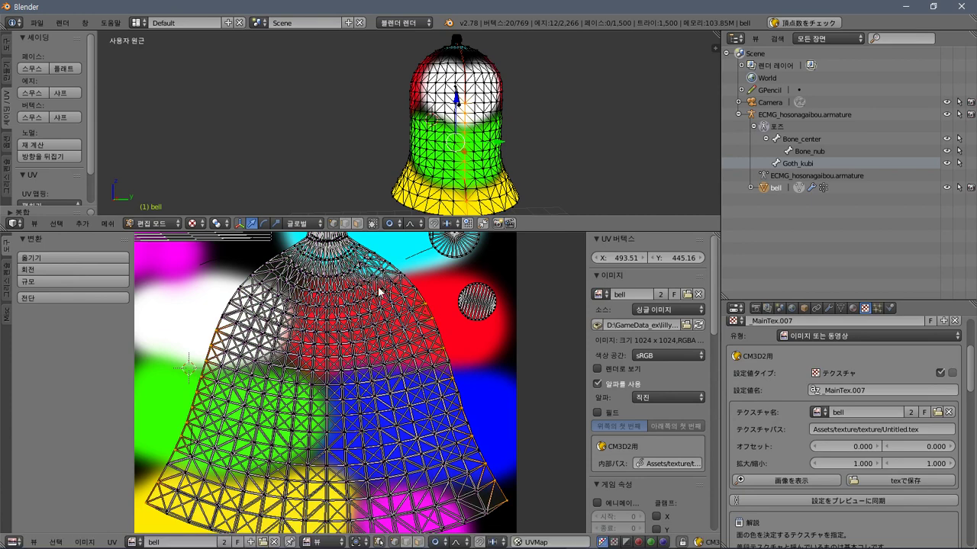
scroll(371, 283, "down", 1)
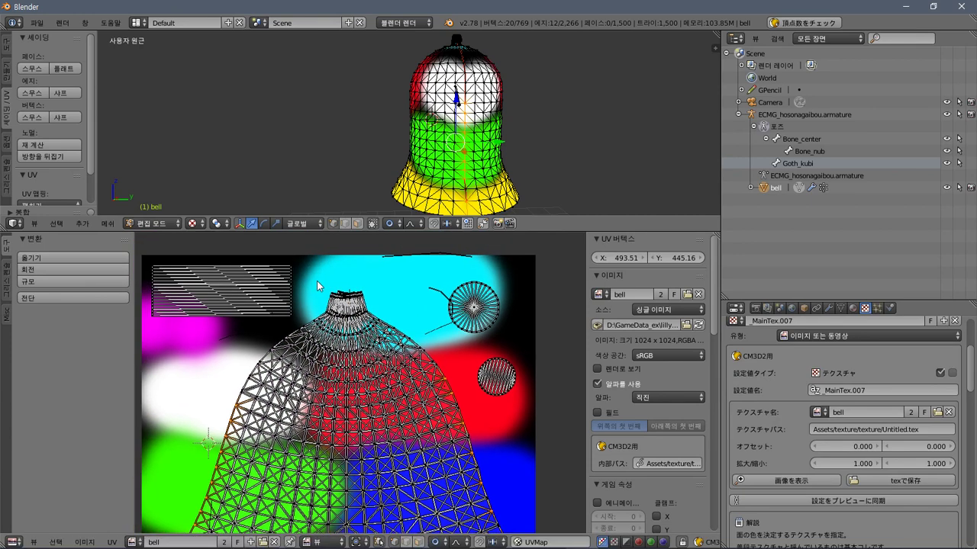
key("b")
left_click_drag(316, 279, 377, 308)
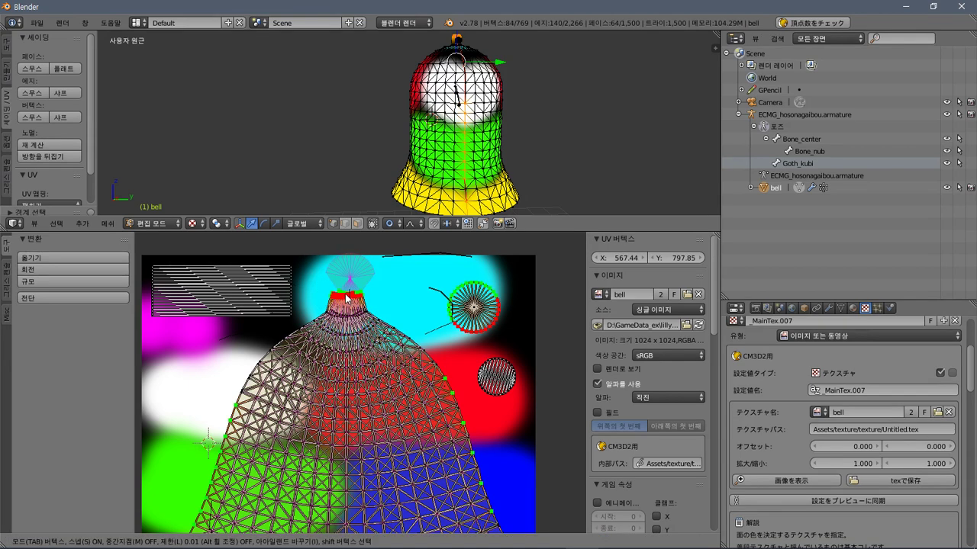
Try stitching the selected neck vertices together with the matching spoked disc island, and undo the stitch.
key("r")
right_click(345, 300)
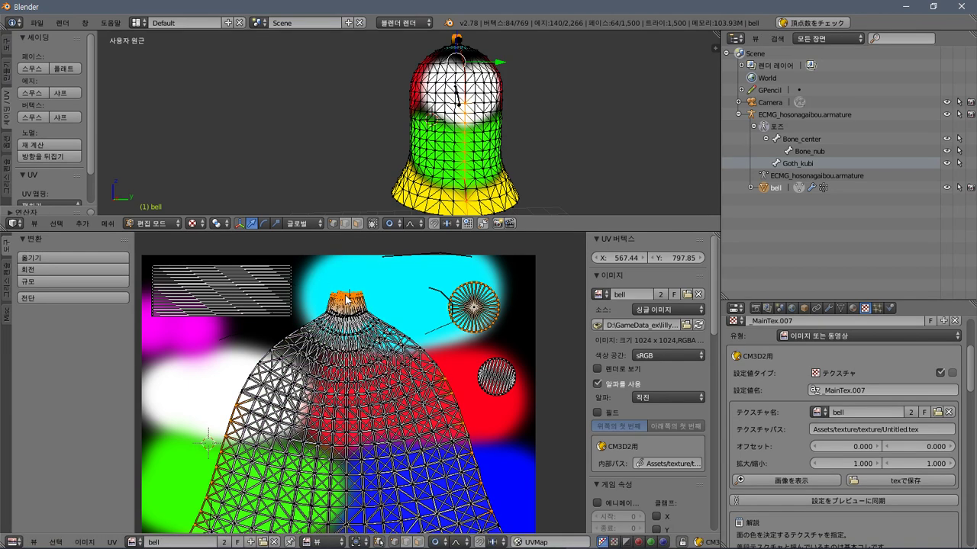
key("r")
left_click(339, 304)
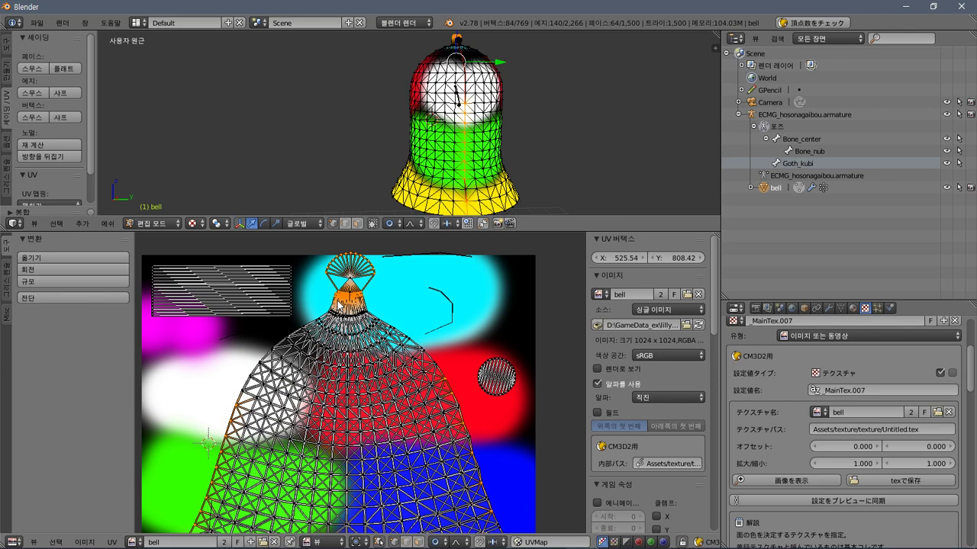
key("ctrl+z")
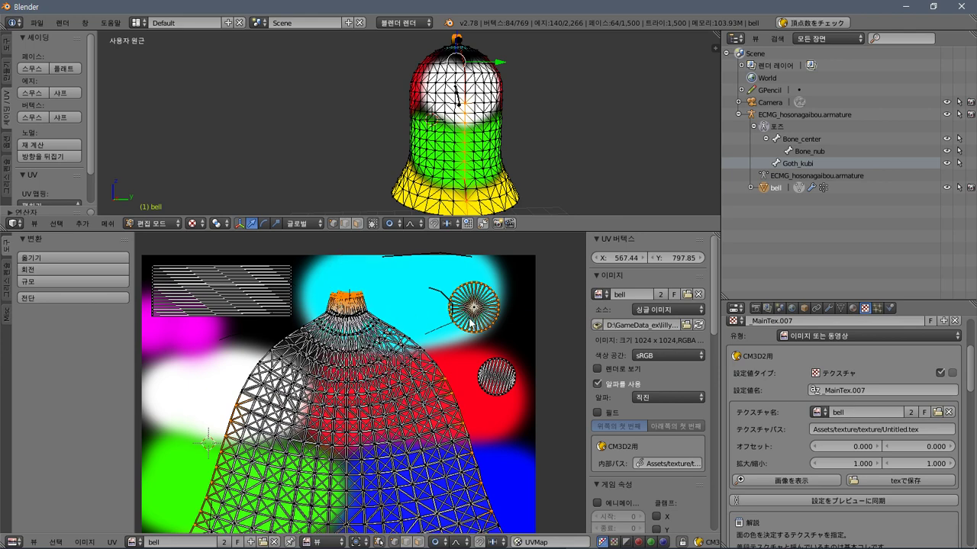
Remove the spoked disc's rim vertices from the selection and stitch the remaining neck and edge vertices.
scroll(393, 309, "up", 1)
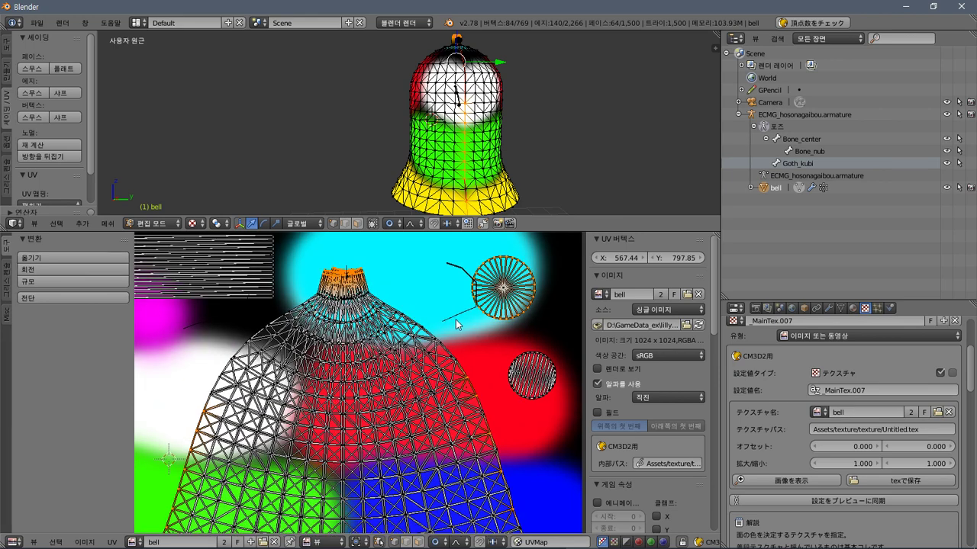
key("b")
middle_click_drag(458, 321, 540, 258)
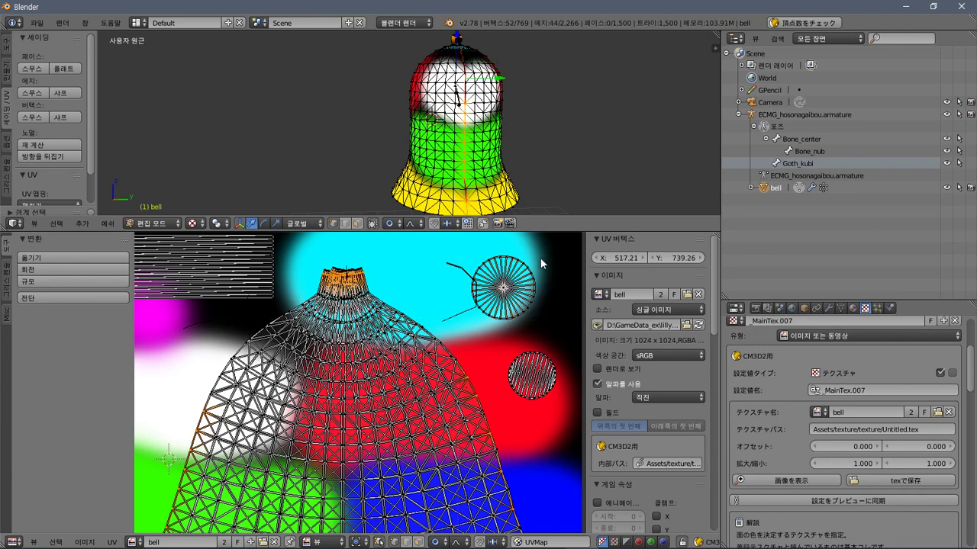
key("l")
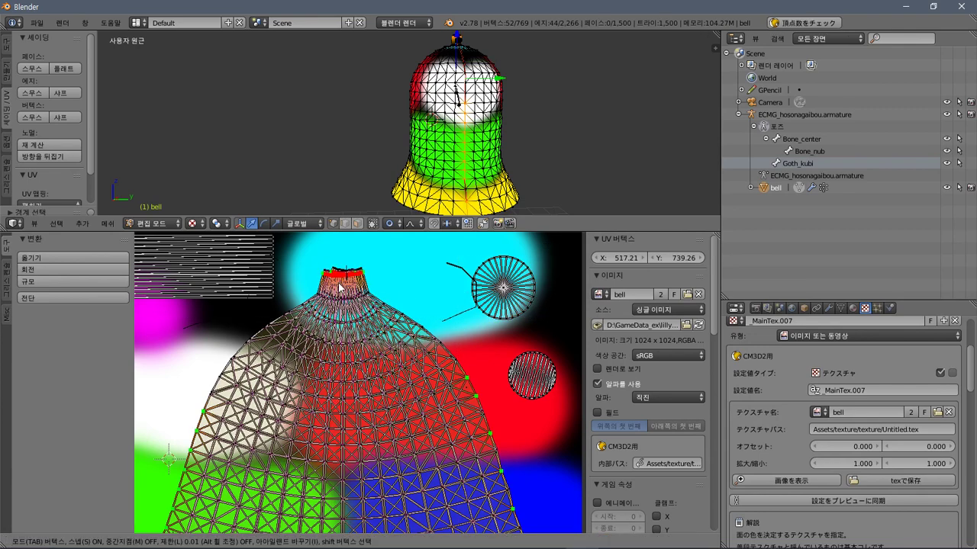
key("ctrl+z")
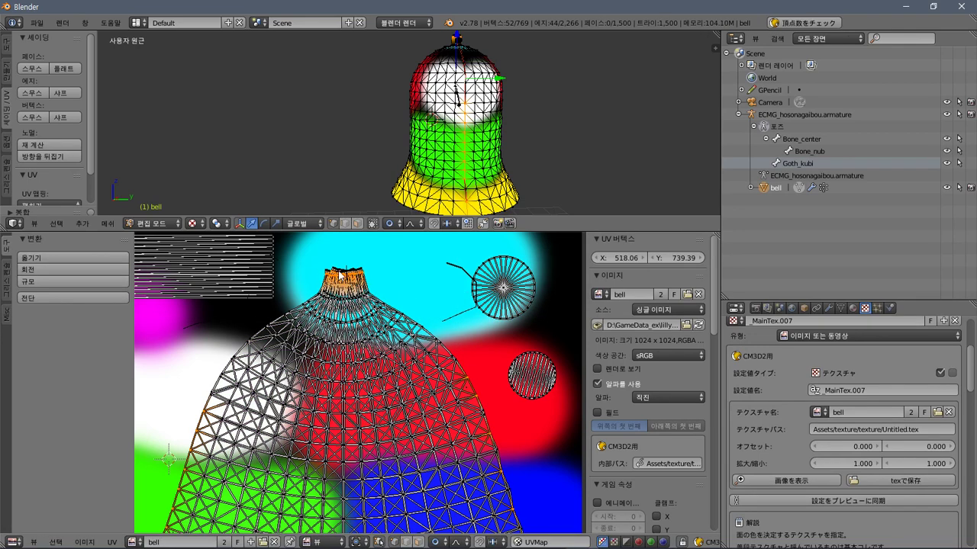
Clear the UV selection and try selecting the whole linked island from a single vertex near the bell's centre.
scroll(373, 361, "down", 3)
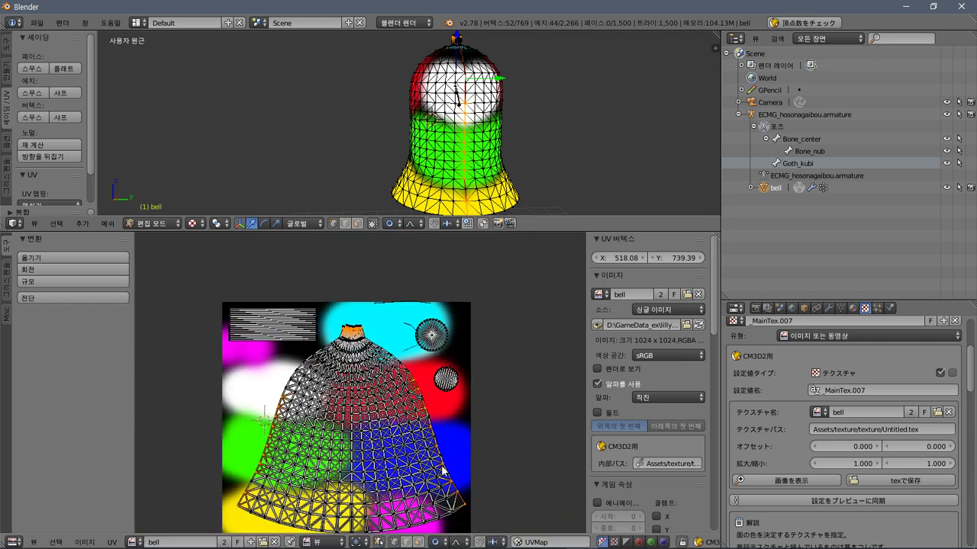
key("l")
left_click(396, 432)
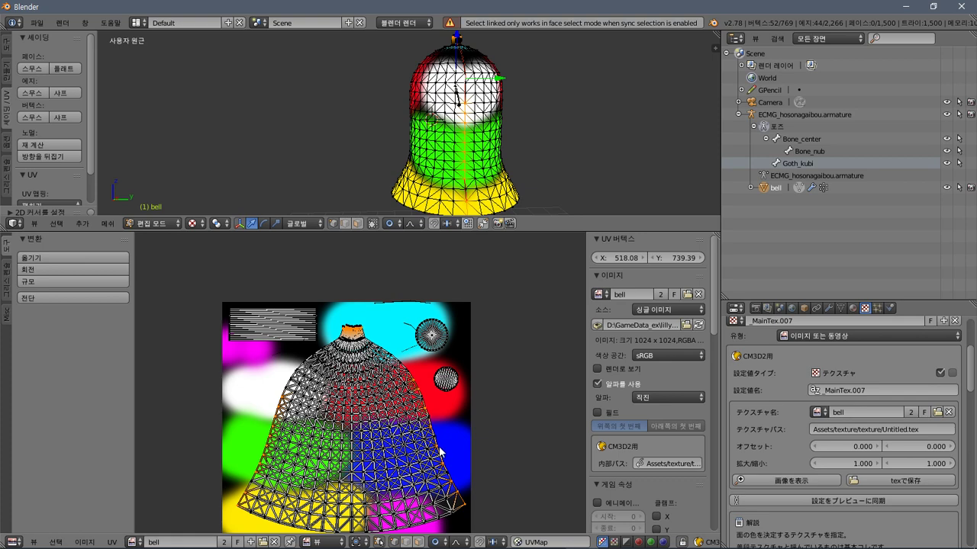
key("a")
key("l")
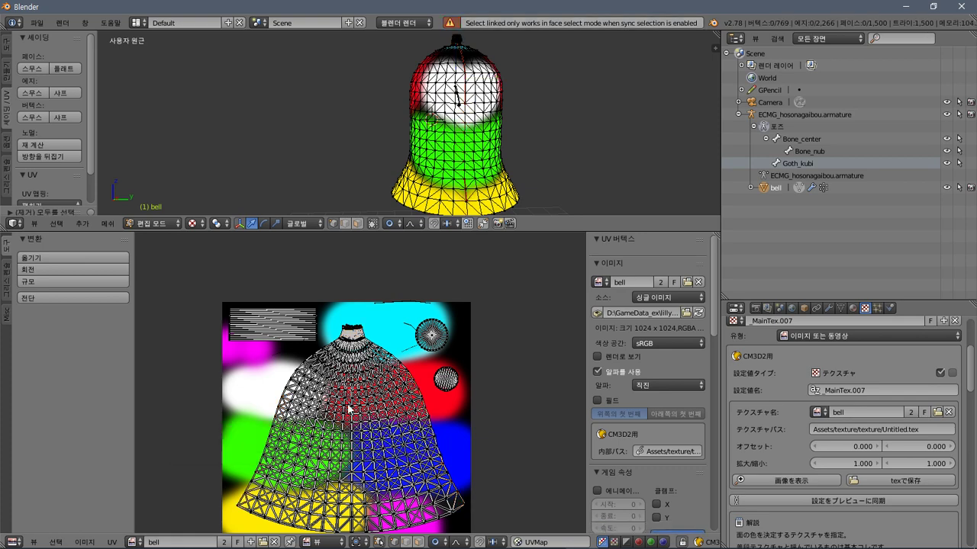
right_click(360, 408)
key("l")
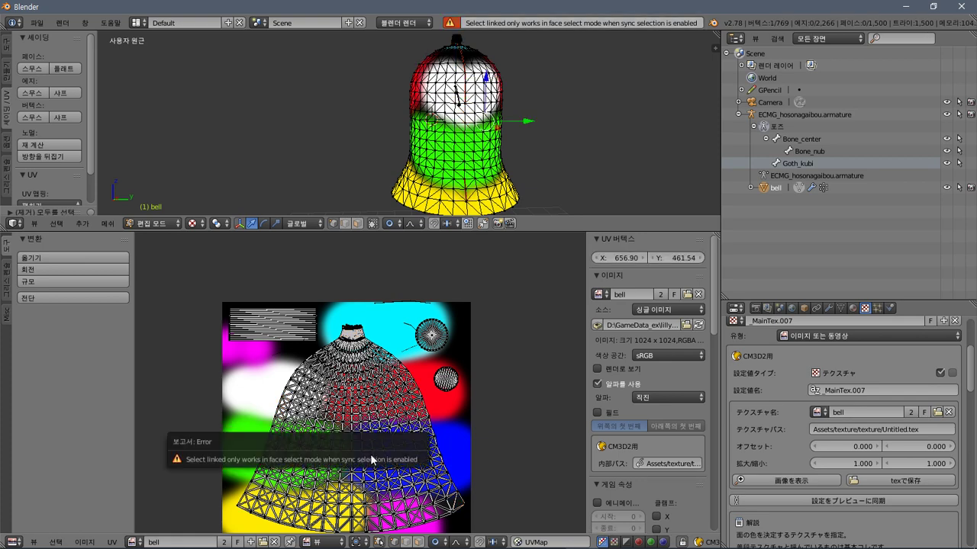
Select and deselect all the bell's vertices, and try selecting the linked island from a vertex in the blue area.
left_click(157, 223)
left_click(146, 193)
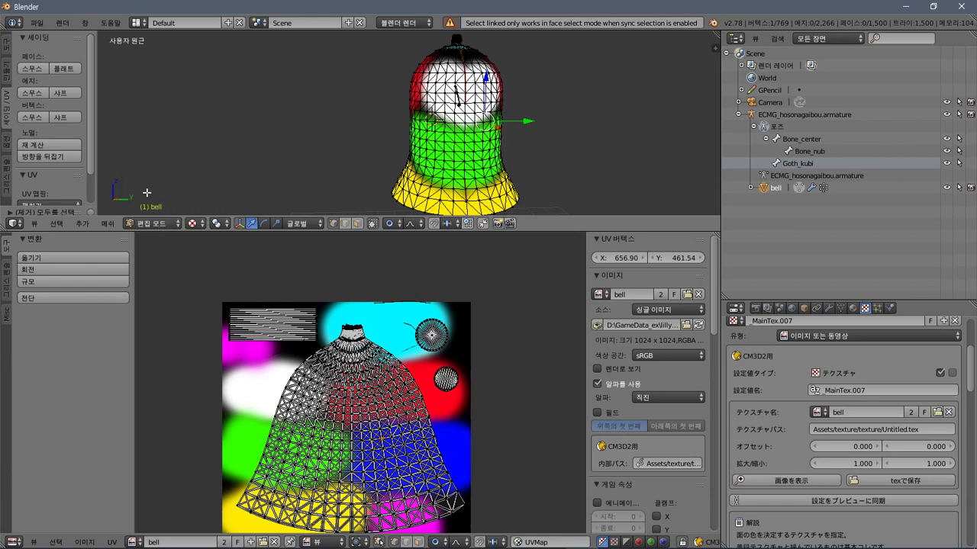
key("a")
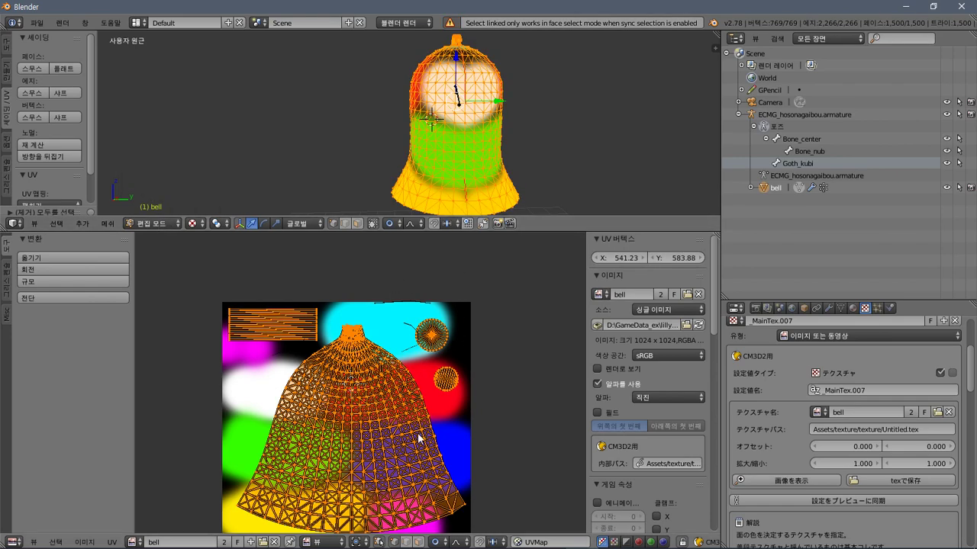
scroll(403, 446, "up", 1)
middle_click_drag(444, 448, 453, 425)
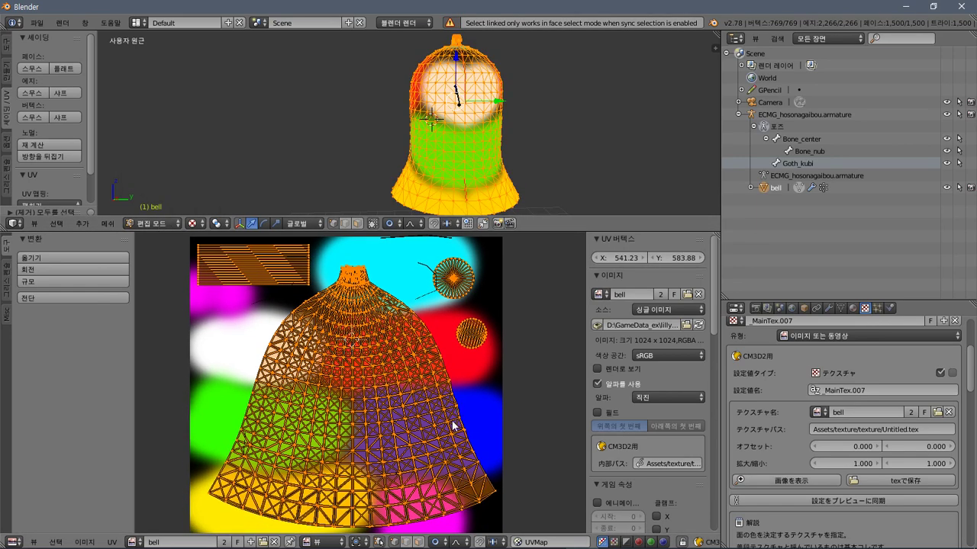
key("a")
key("a")
right_click(438, 411)
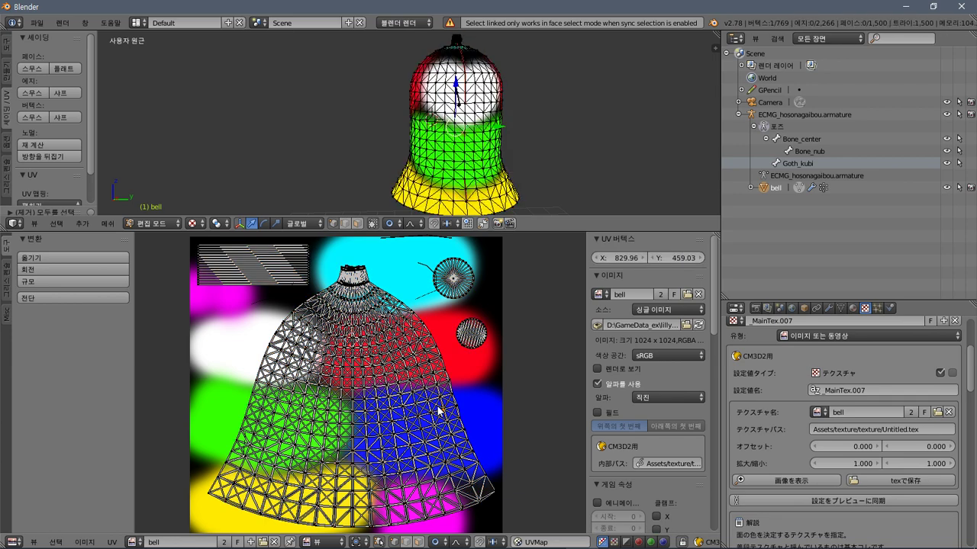
key("l")
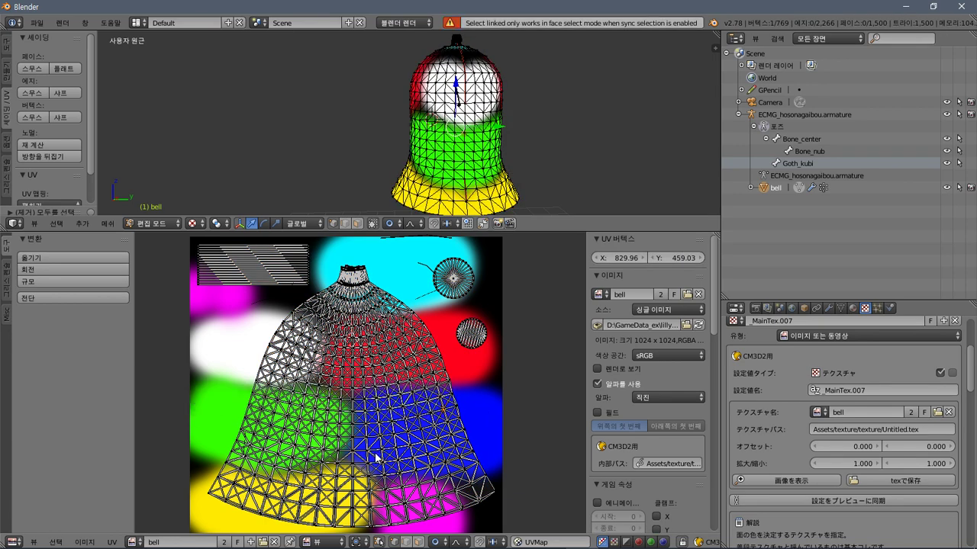
key("l")
Switch the image editor to Paint mode and back to View mode.
left_click(316, 542)
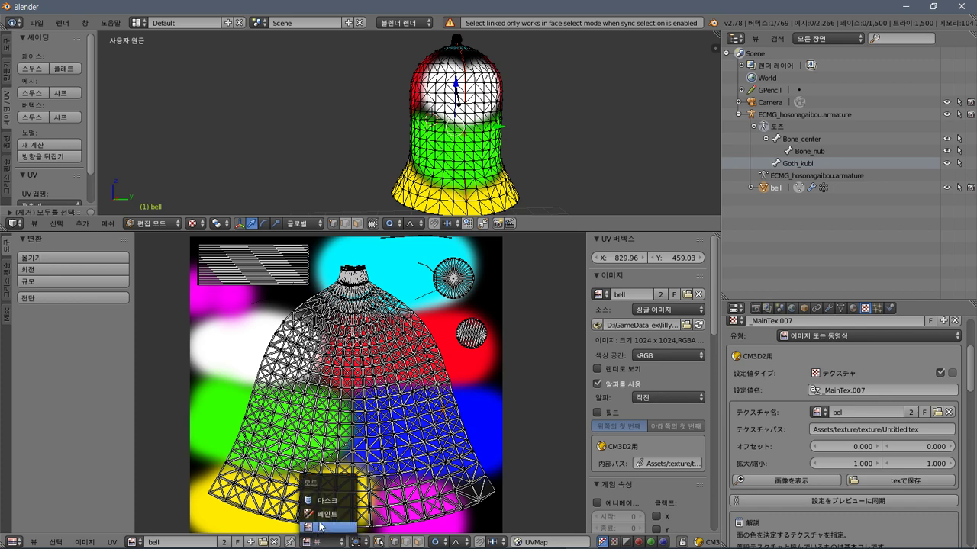
left_click(320, 513)
left_click(316, 541)
left_click(318, 527)
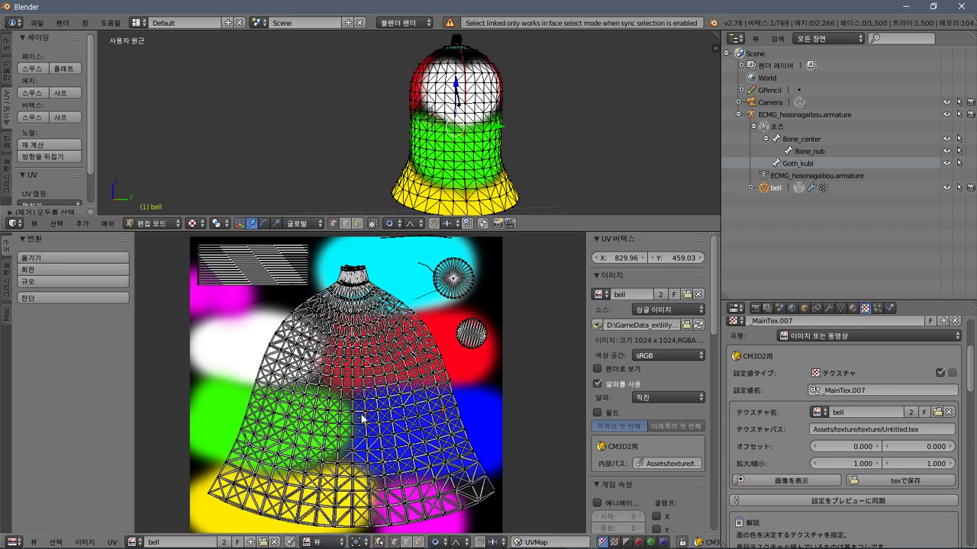
Try selecting the linked island from a vertex near the yellow hem, and switch the bell to Object Mode.
right_click(366, 462)
key("l")
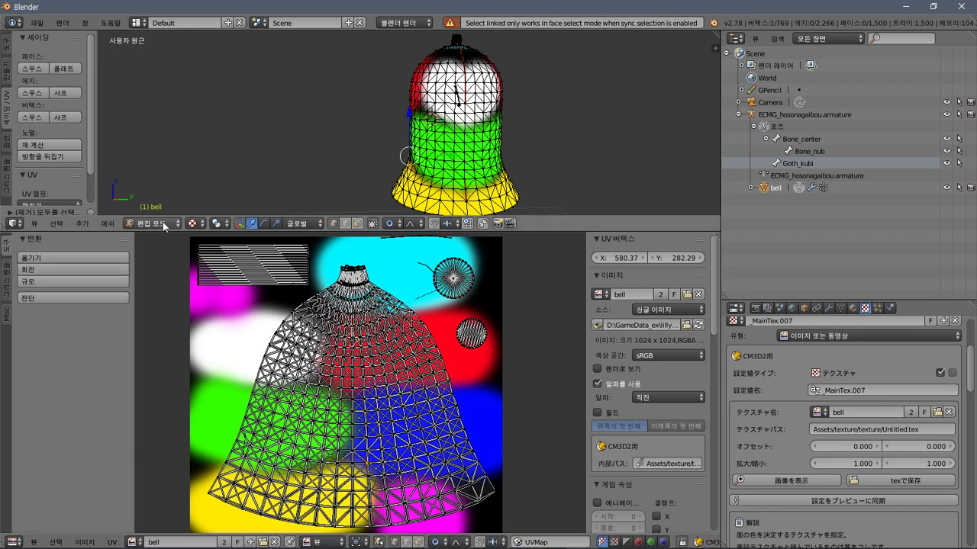
left_click(164, 224)
left_click(165, 209)
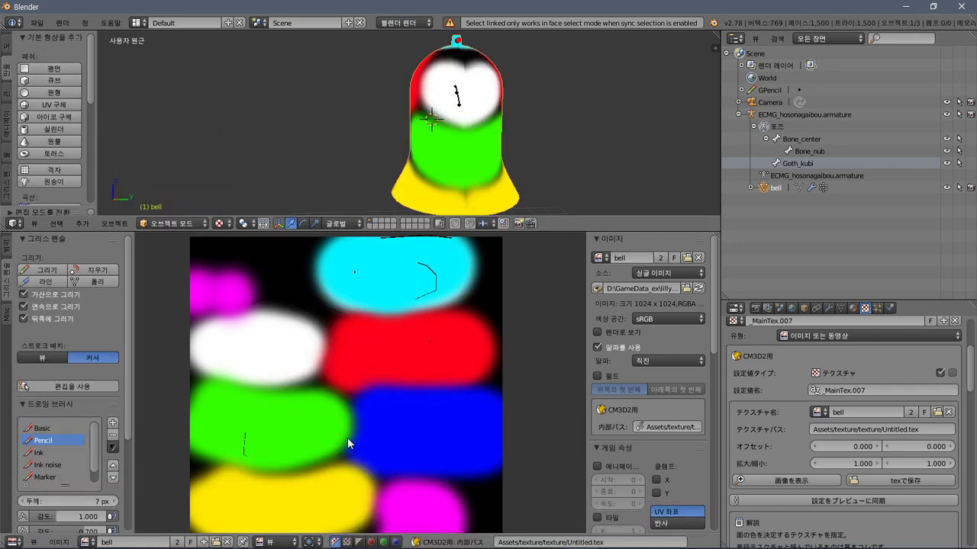
Switch the bell to Texture Paint and back to Edit Mode, and try selecting the linked UVs at a vertex.
left_click(171, 224)
left_click(176, 140)
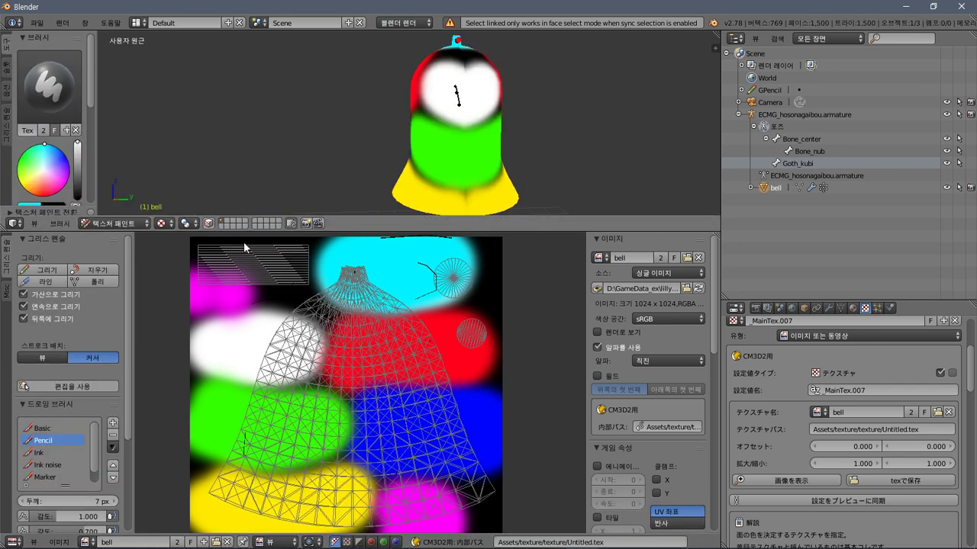
left_click(115, 224)
left_click(125, 197)
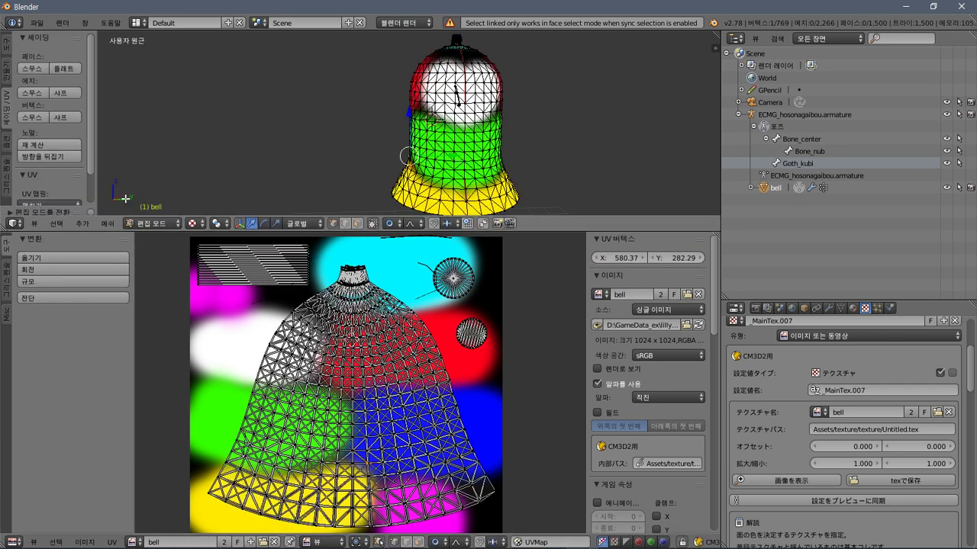
key("l")
key("l")
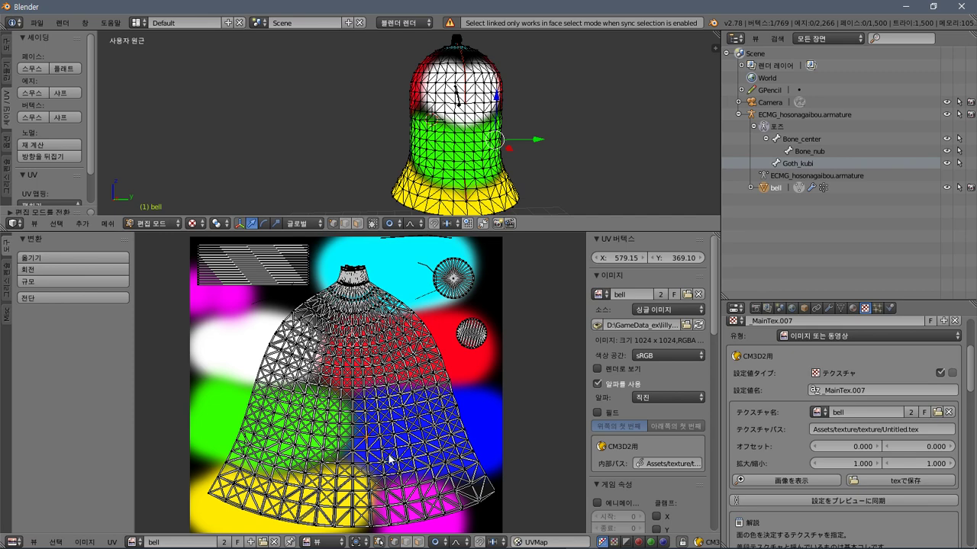
Clear the UV selection and select all linked UVs from a single vertex near the bell's centre.
key("a")
key("a")
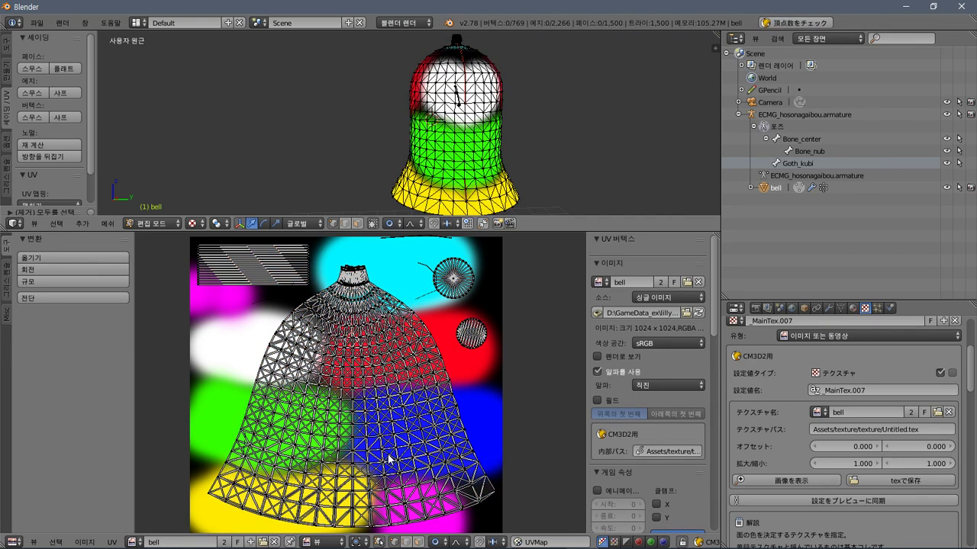
right_click(360, 436)
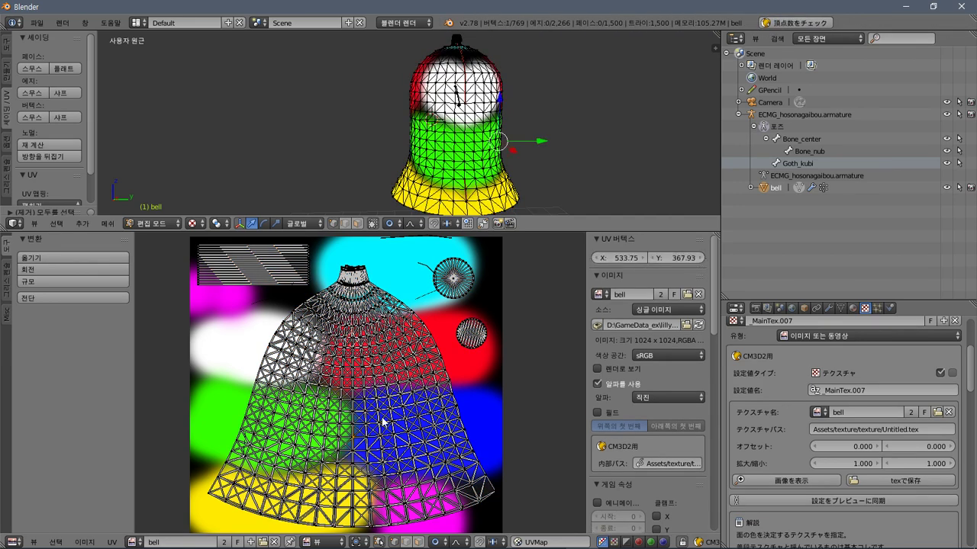
key("ctrl+l")
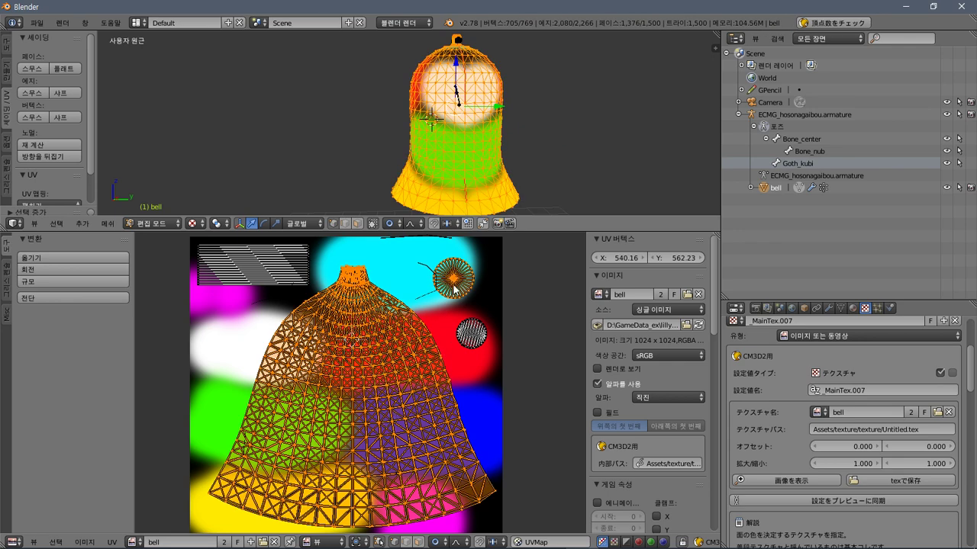
Box-deselect the circular UV island in the cyan area, leaving the large bell island selected.
key("b")
left_click_drag(442, 307, 484, 249)
key("b")
middle_click_drag(432, 300, 501, 236)
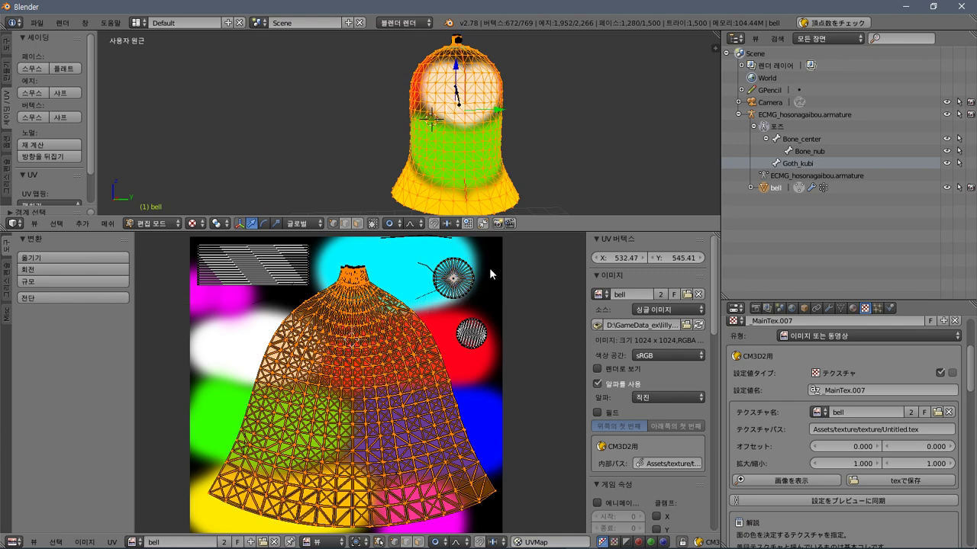
Stitch the bell island's UVs in vertex mode with default options, and preview the stitch again without applying it.
key("v")
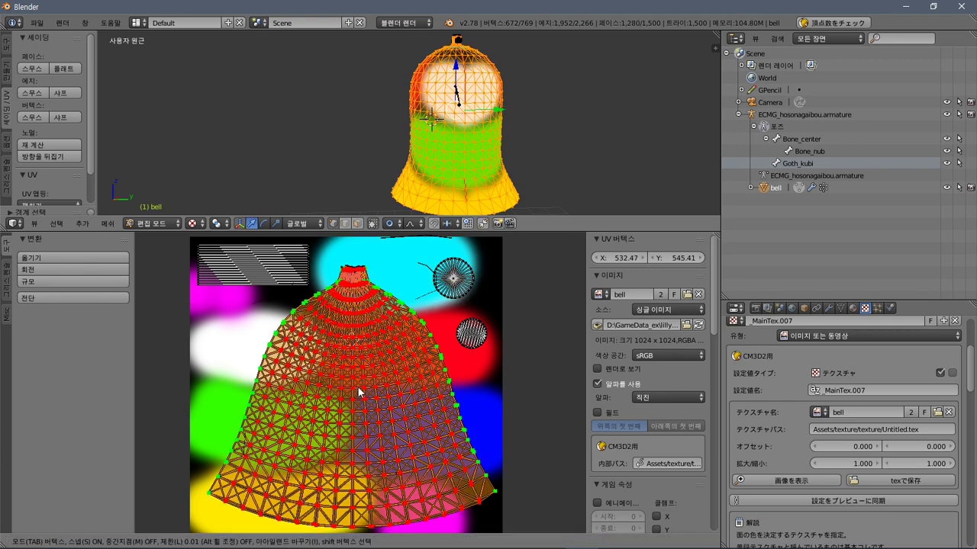
left_click(422, 326)
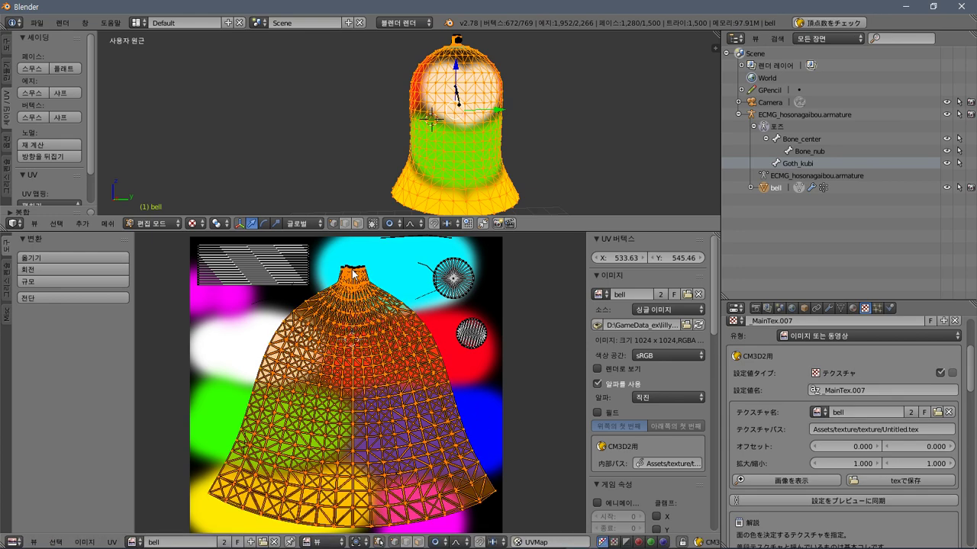
key("v")
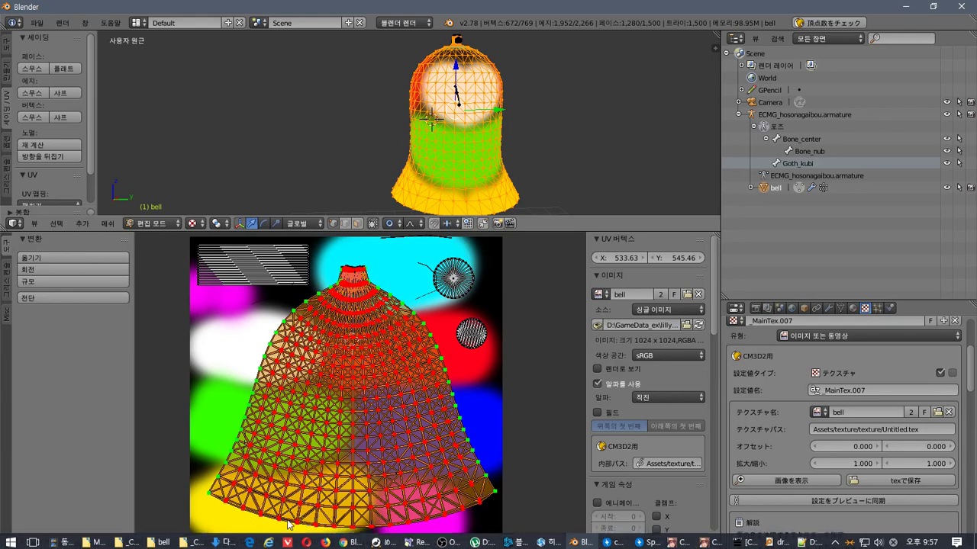
key("Escape")
key("v")
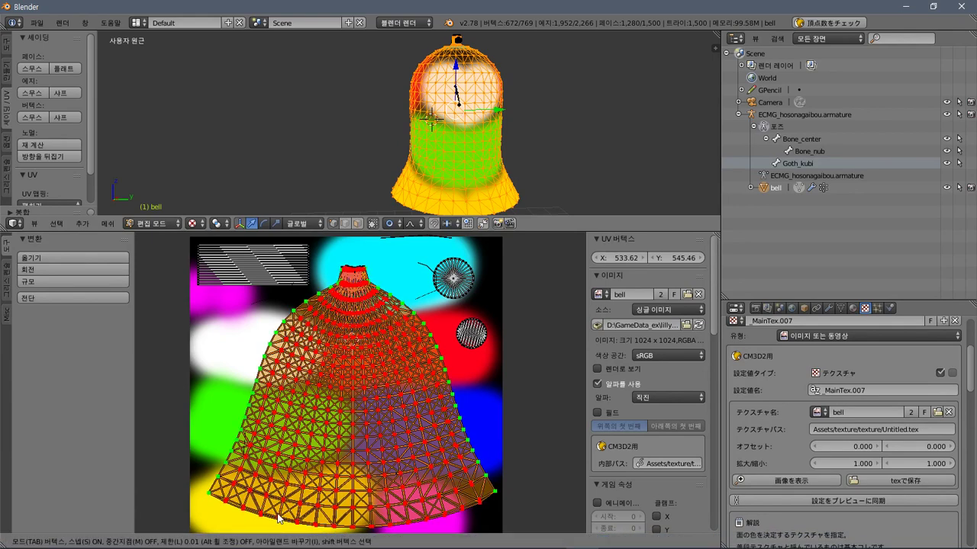
key("Escape")
Stitch the bell island's UVs in vertex mode with snapping and midpoints off and a limit distance of 0.11.
key("v")
scroll(330, 459, "up", 9, "alt")
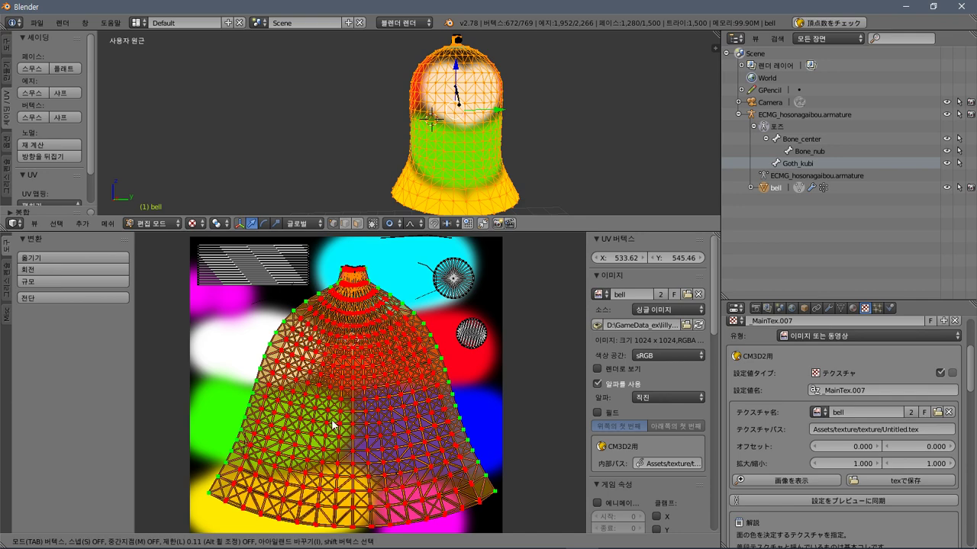
left_click(330, 424)
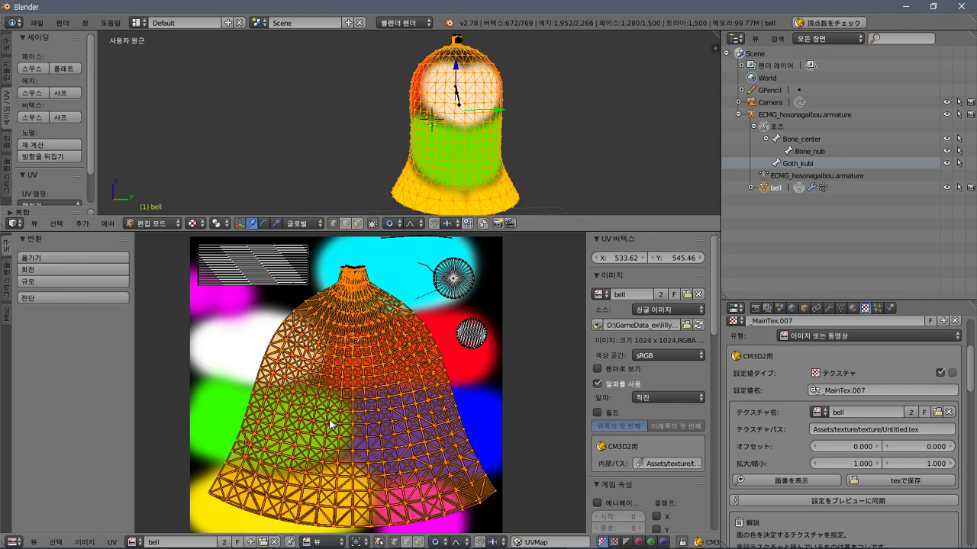
left_click(361, 439)
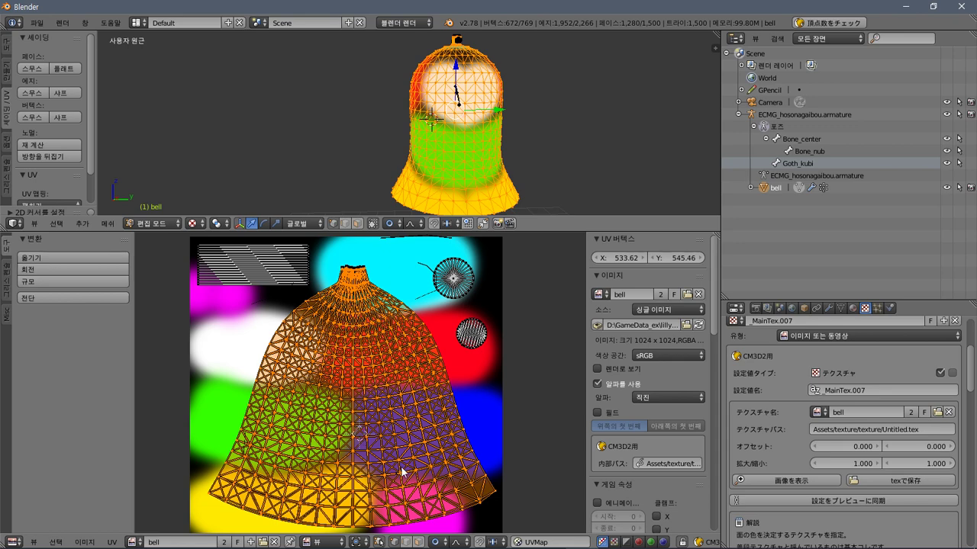
scroll(401, 471, "up", 2)
scroll(402, 472, "down", 2)
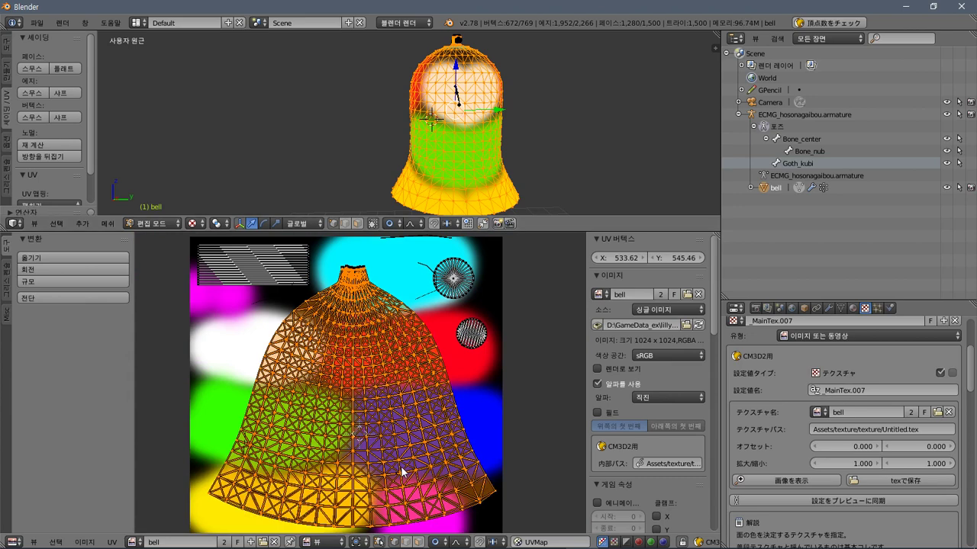
Stitch the bell island's UVs in edge mode, keeping snapping on and the limit value at 0.01.
key("v")
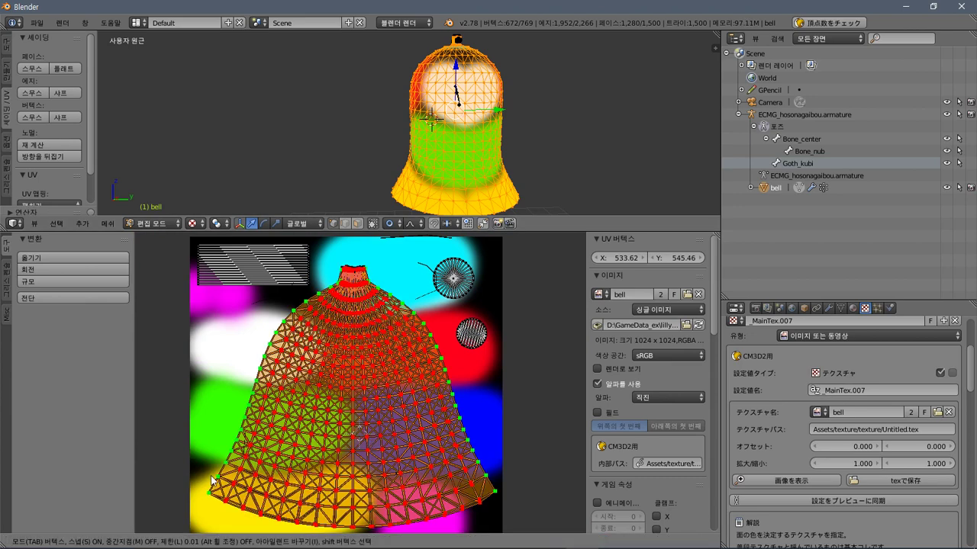
key("Tab")
key("Tab")
key("Tab")
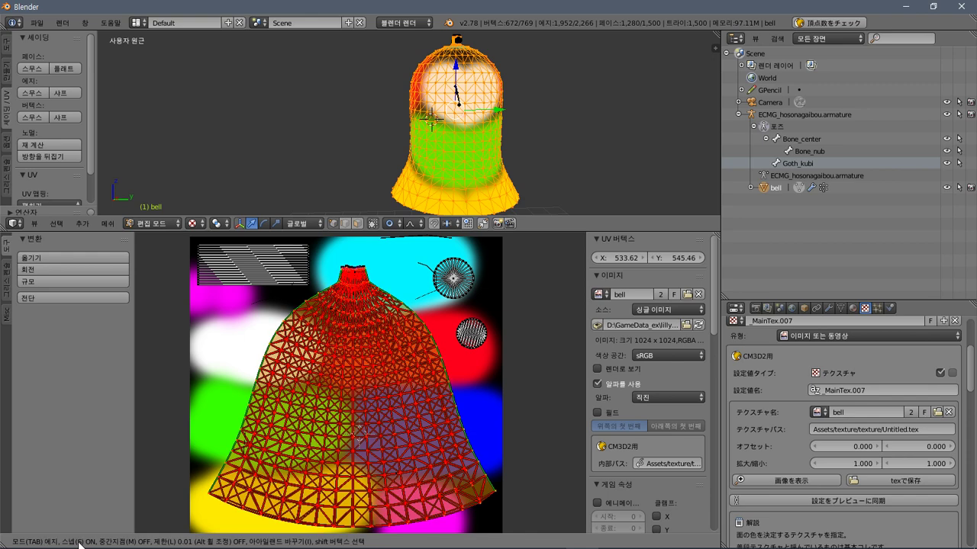
left_click(390, 452)
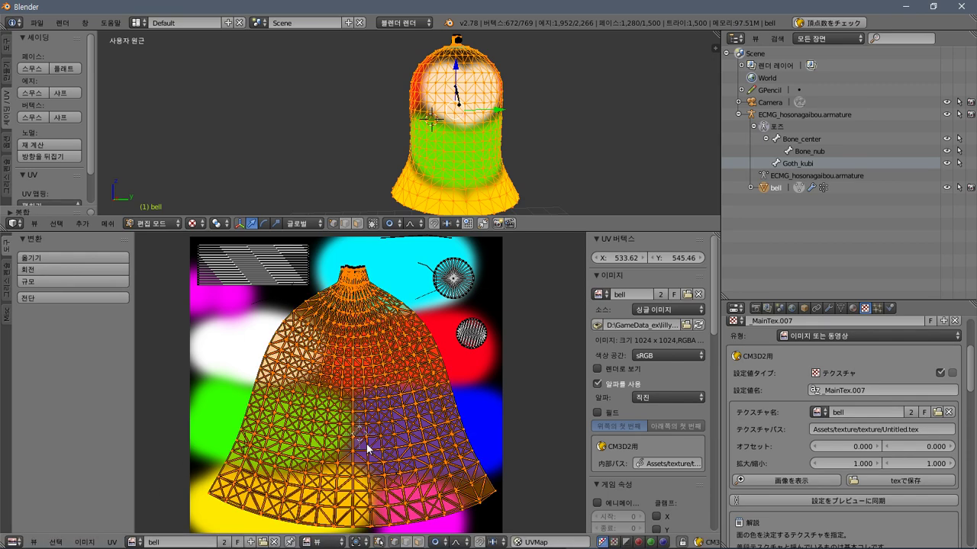
Start another stitch of the bell island's UVs in edge mode with snapping to midpoints turned on.
key("v")
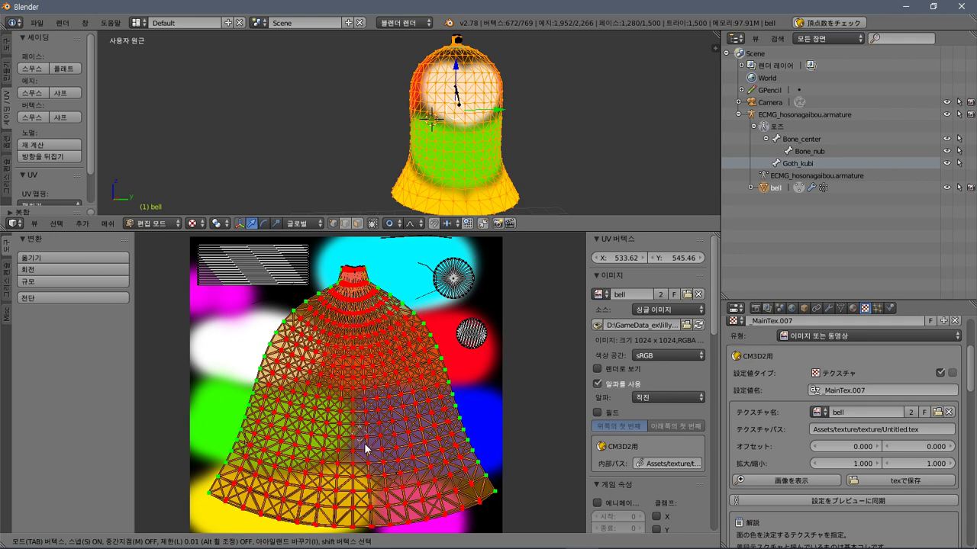
key("Tab")
key("Tab")
key("Tab")
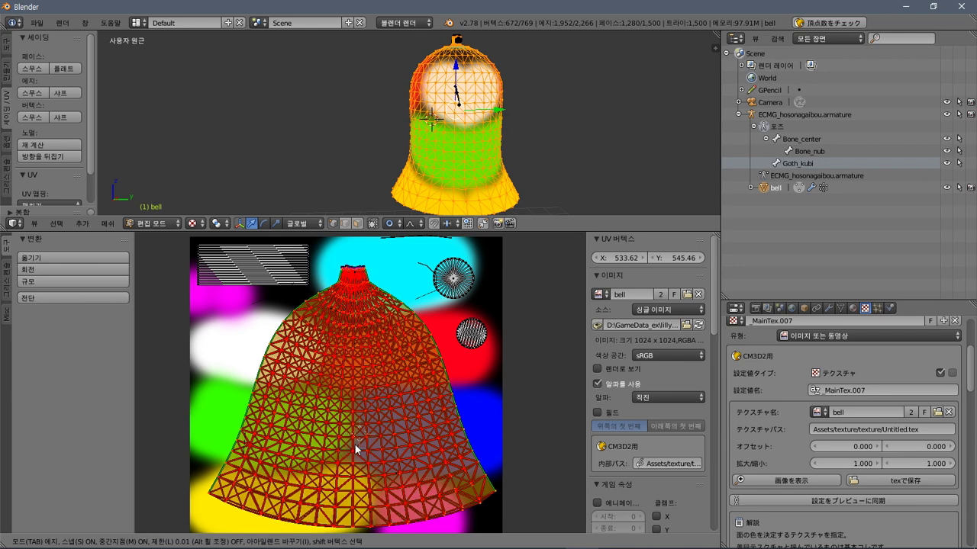
key("m")
scroll(350, 442, "up", 3)
scroll(350, 442, "down", 3)
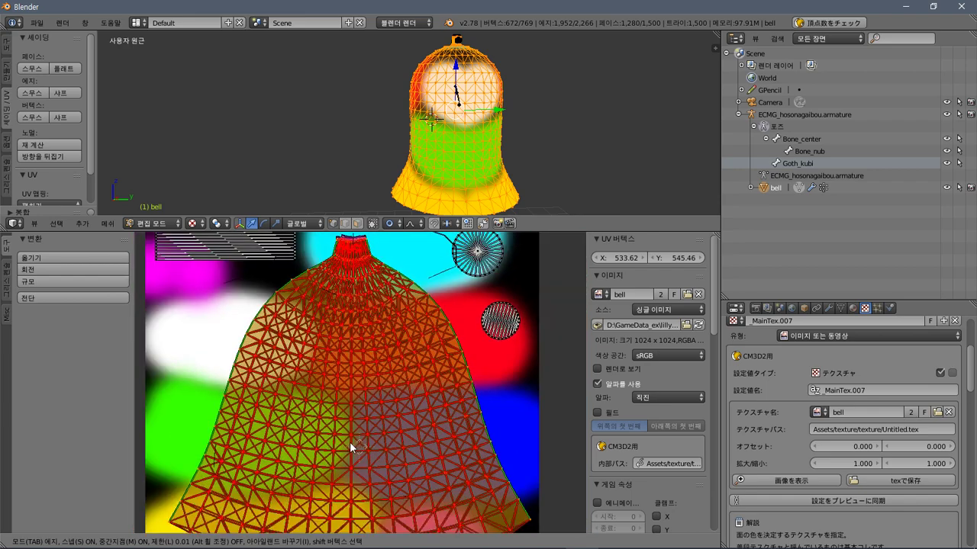
Turn on the stitch limit, raise it to 0.06, and apply the stitch to the bell island's UVs.
key("l")
key("l")
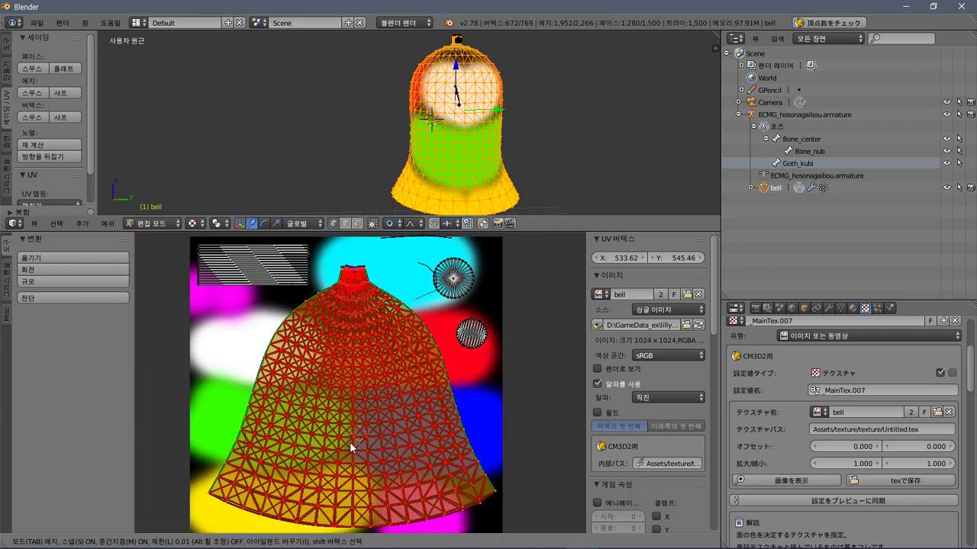
key("l")
scroll(349, 442, "up", 3)
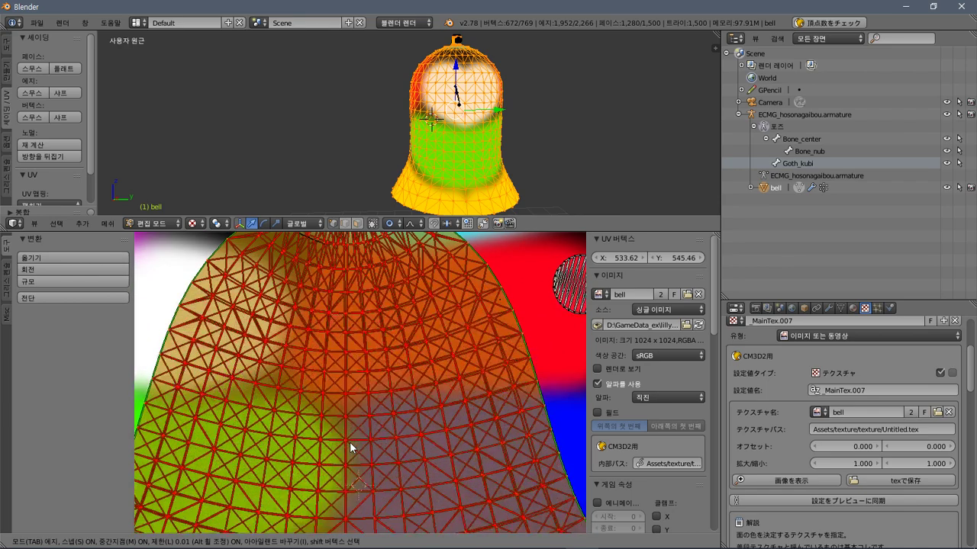
scroll(349, 442, "down", 1)
scroll(350, 442, "down", 2)
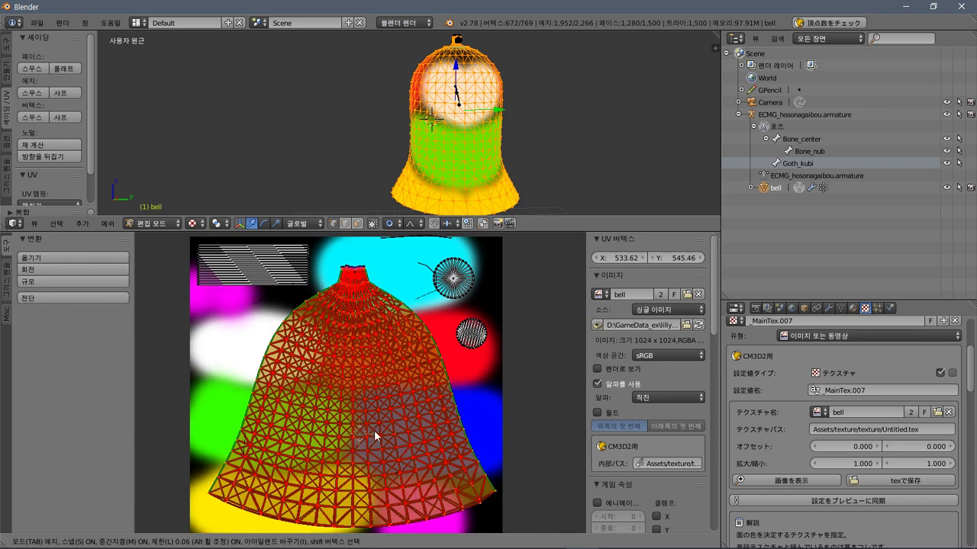
scroll(374, 431, "up", 1, "alt")
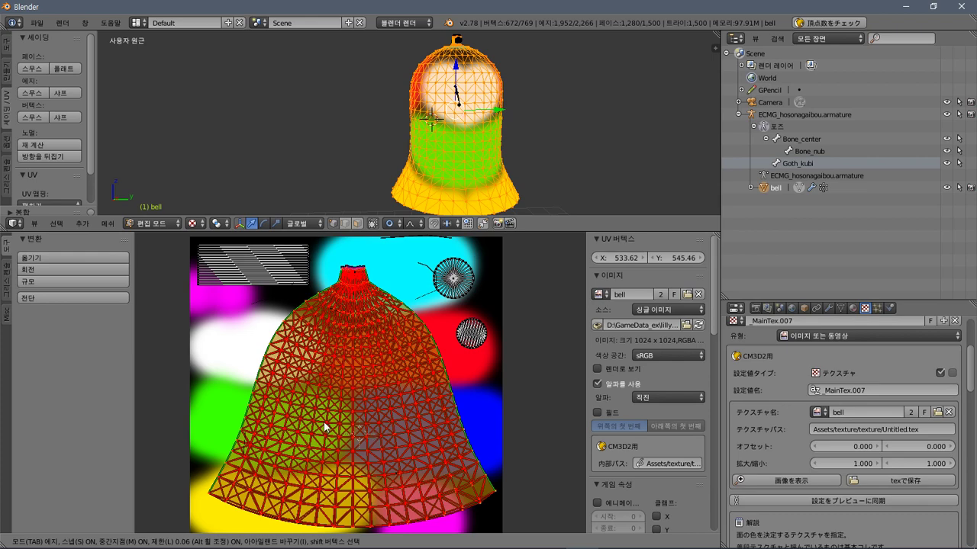
left_click(331, 384)
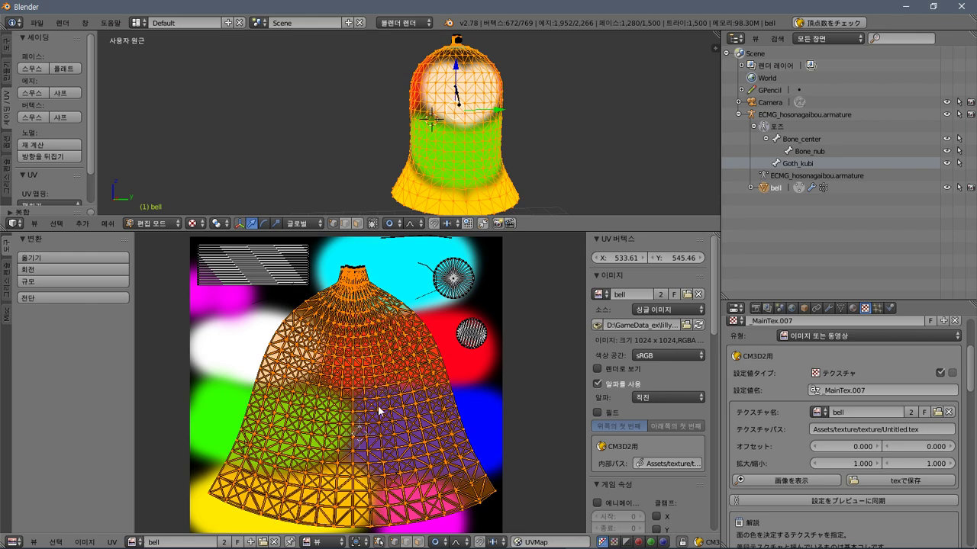
Stitch the selected UVs in vertex mode while working at the bell's neck, with snapping on and midpoints off.
scroll(378, 411, "up", 6)
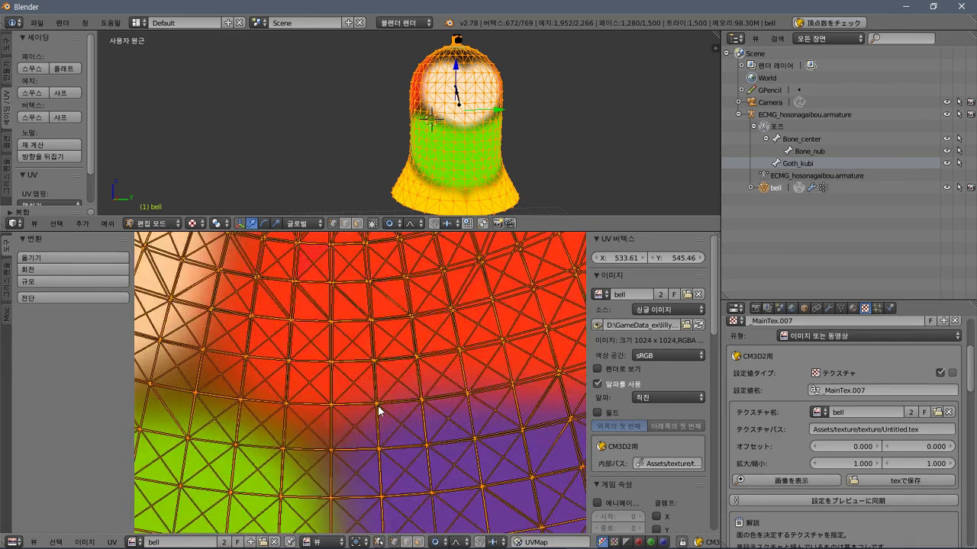
scroll(378, 405, "down", 4)
scroll(377, 405, "down", 2)
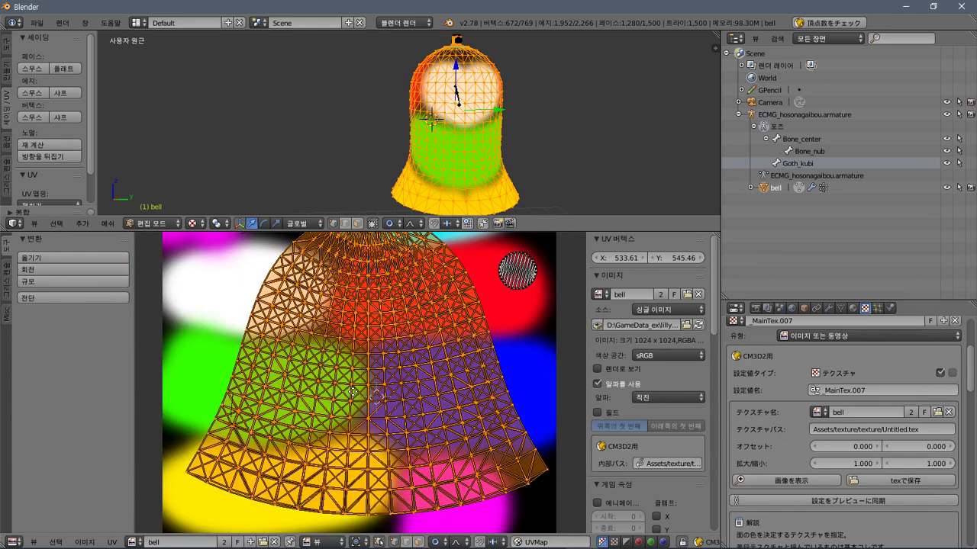
scroll(395, 400, "up", 6, "shift")
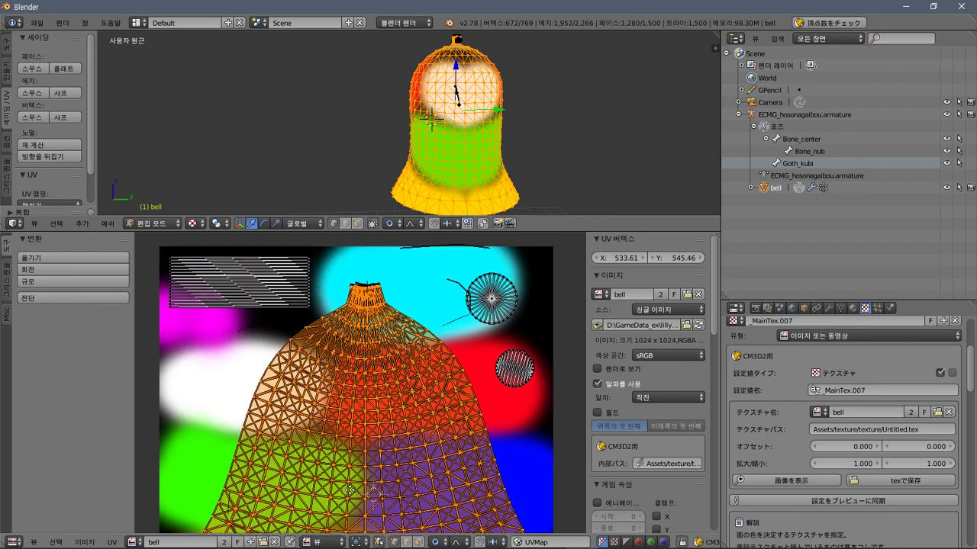
scroll(395, 400, "up", 3)
scroll(403, 312, "down", 4)
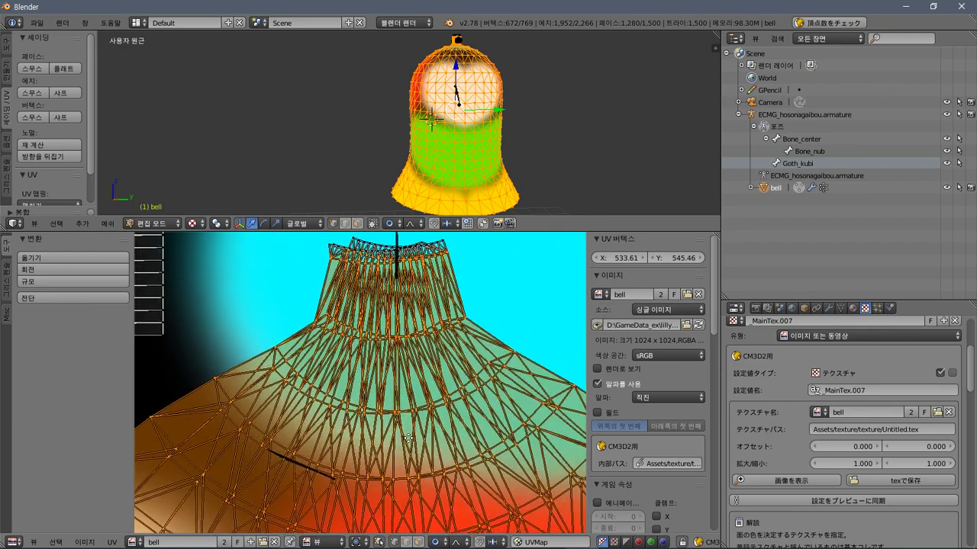
key("v")
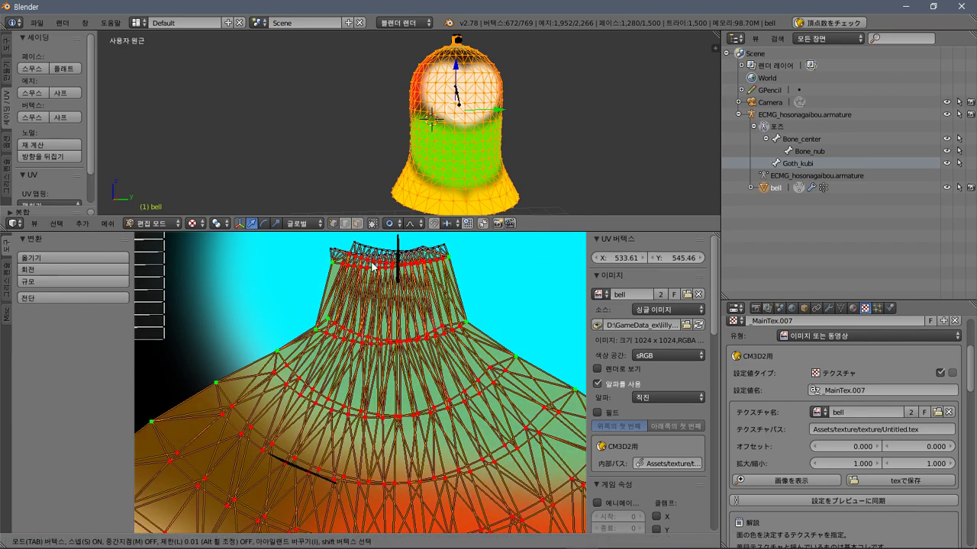
left_click(333, 267)
key("b")
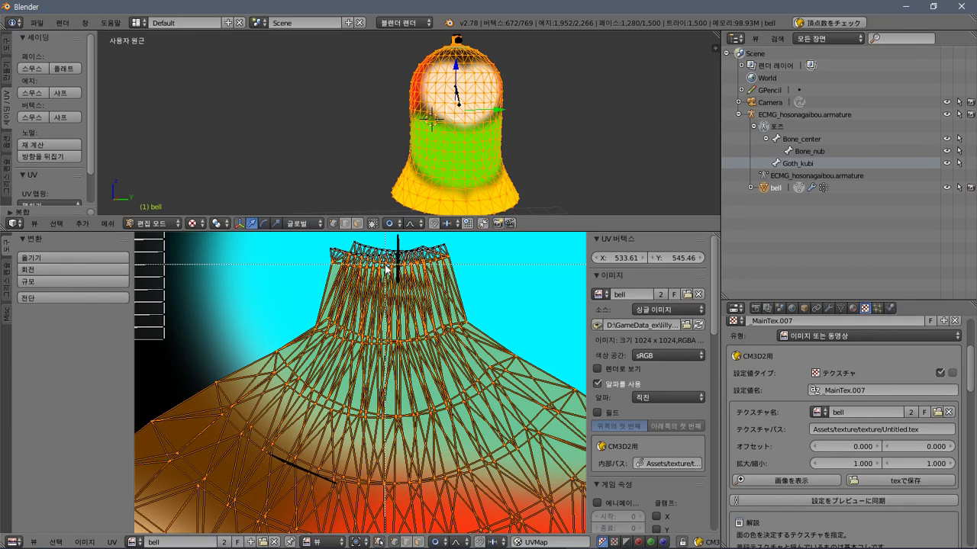
Repeat the vertex-mode stitch on the bell island's neck UVs several times, keeping snapping on, midpoints off and the limit off.
key("v")
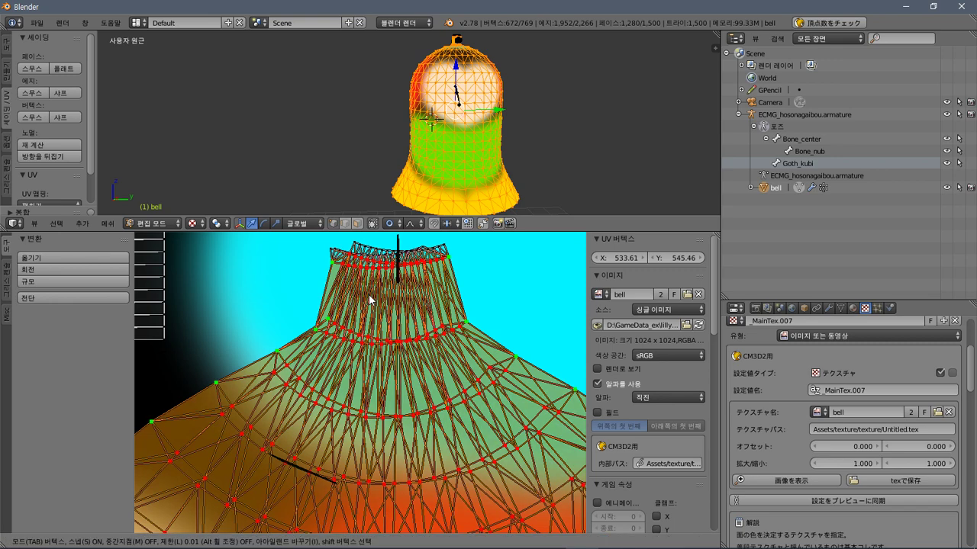
left_click(334, 266)
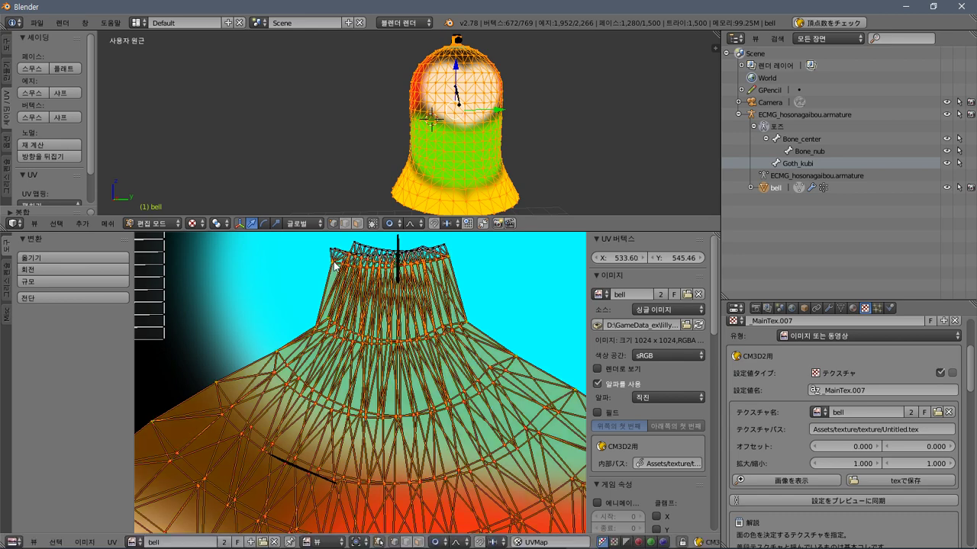
key("v")
left_click(334, 267)
key("v")
left_click(444, 264)
key("v")
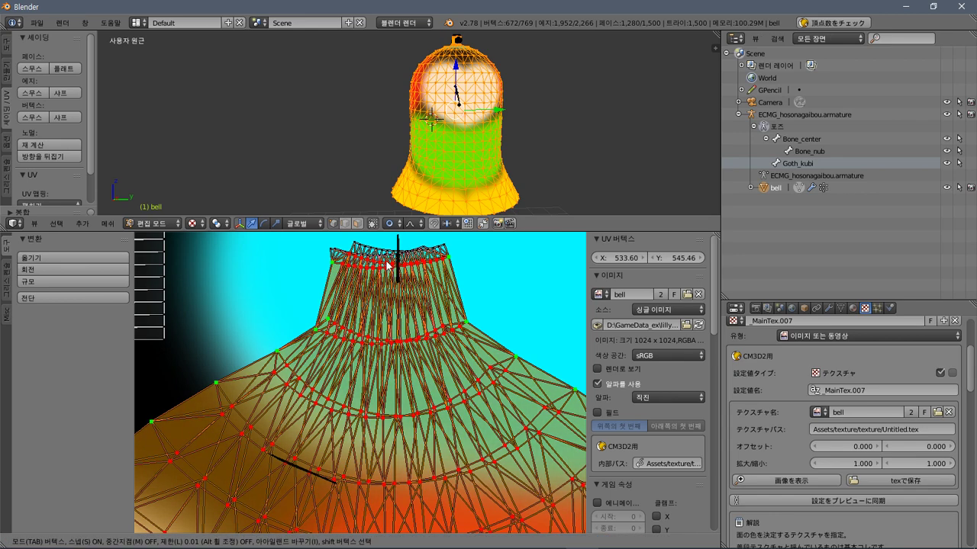
left_click(333, 266)
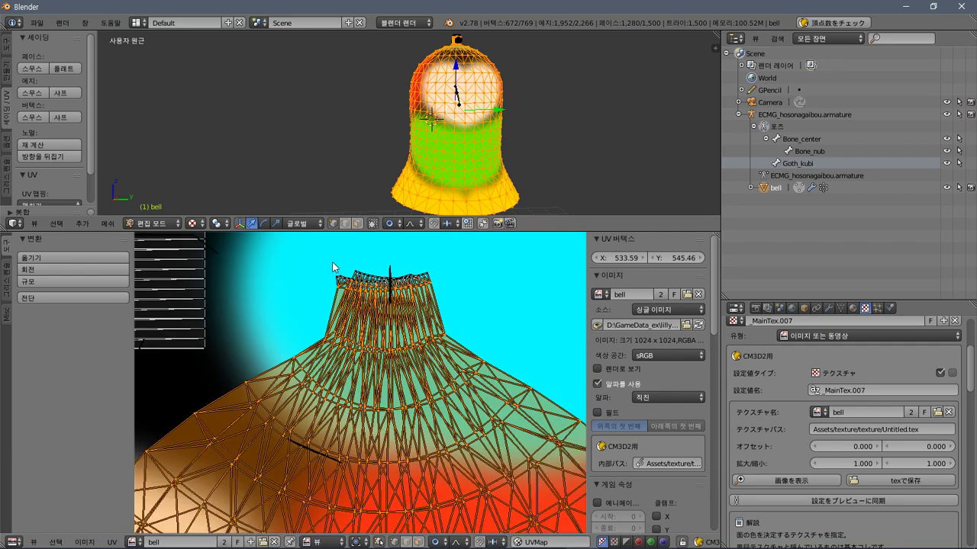
Deselect all of the bell's UVs and show the whole island over the texture.
scroll(415, 471, "down", 6)
scroll(429, 368, "up", 4)
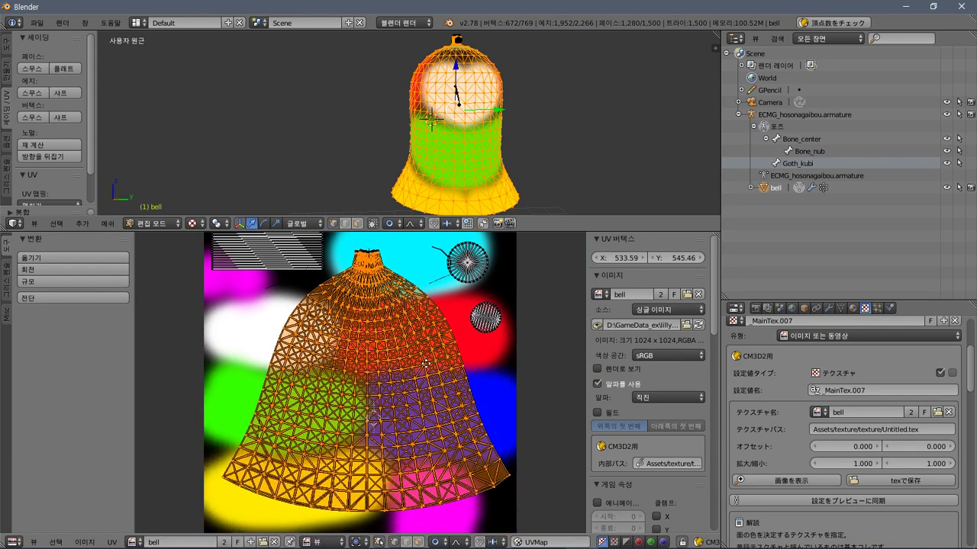
key("a")
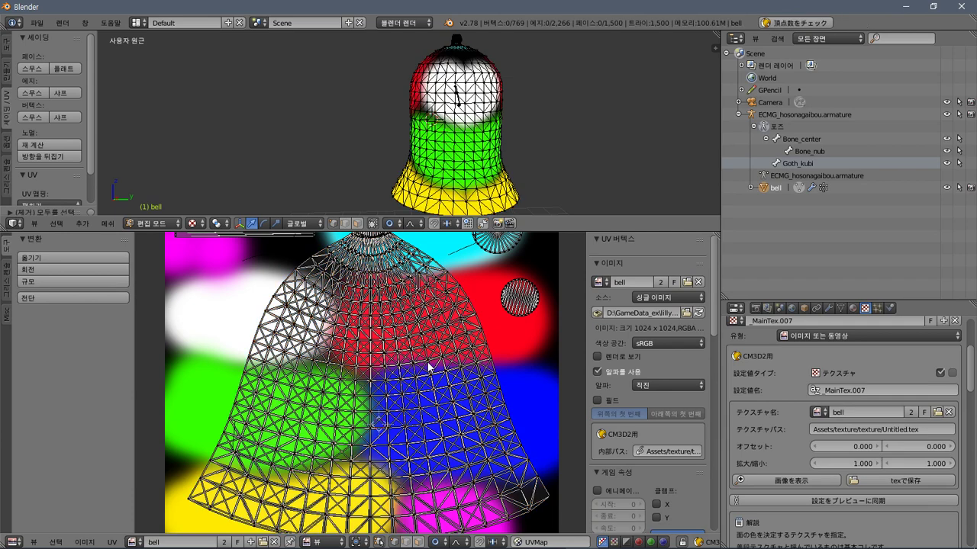
scroll(428, 368, "down", 1)
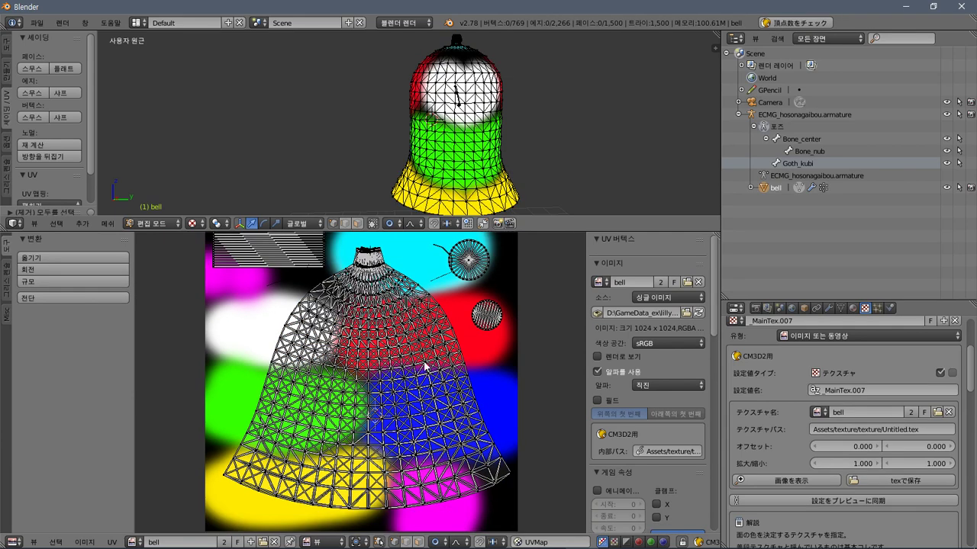
right_click(403, 159)
key("g")
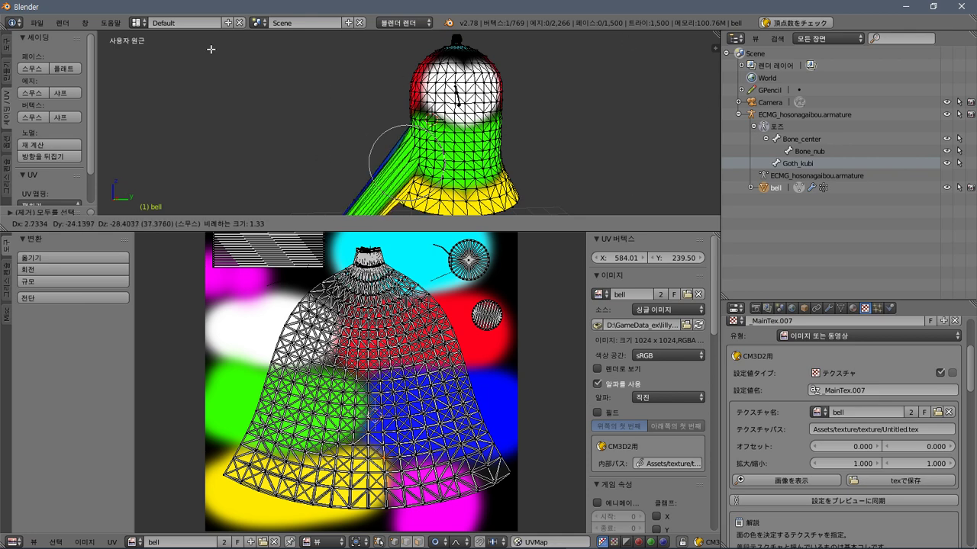
right_click(326, 80)
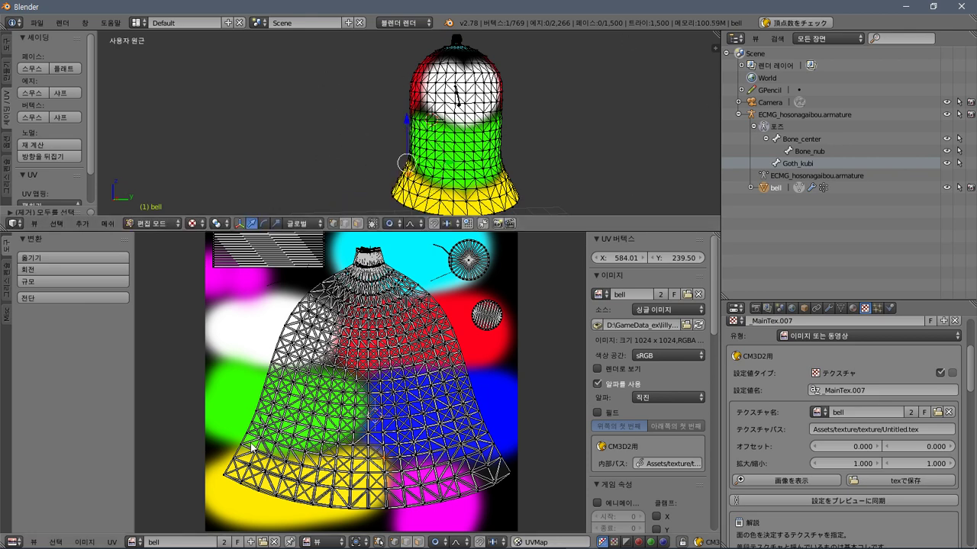
Export the bell in CM3D2 model format, overwriting bell.model in the bell mod folder.
left_click(37, 23)
left_click(37, 23)
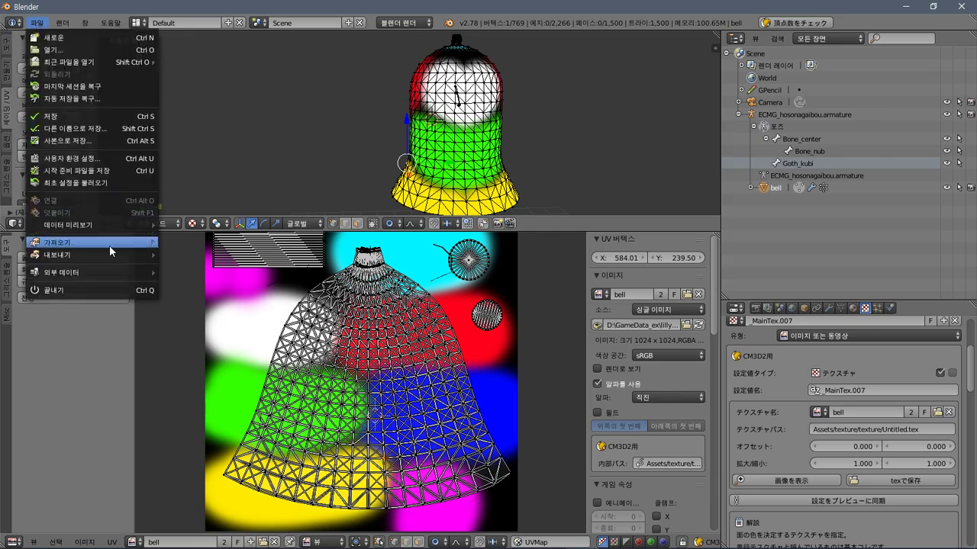
mouse_move(127, 259)
left_click(229, 365)
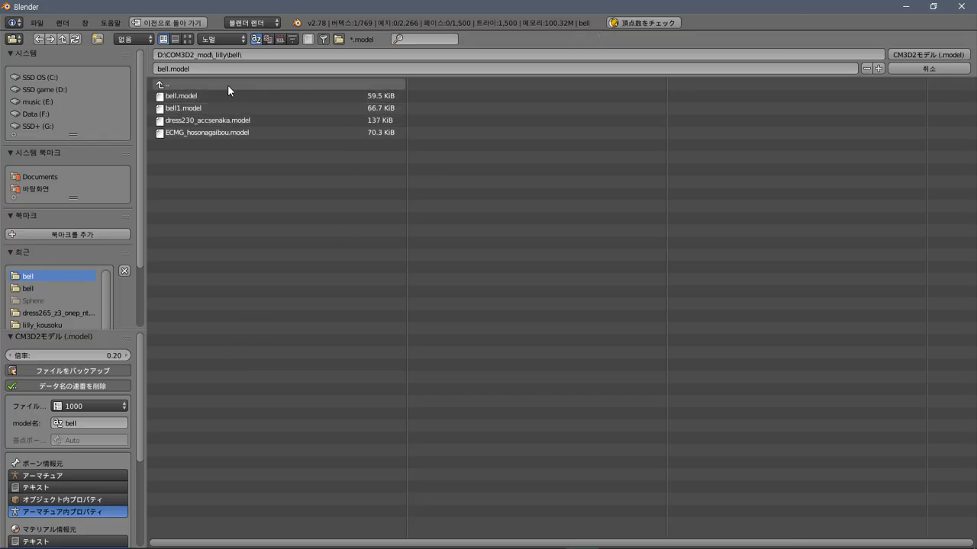
left_click(907, 57)
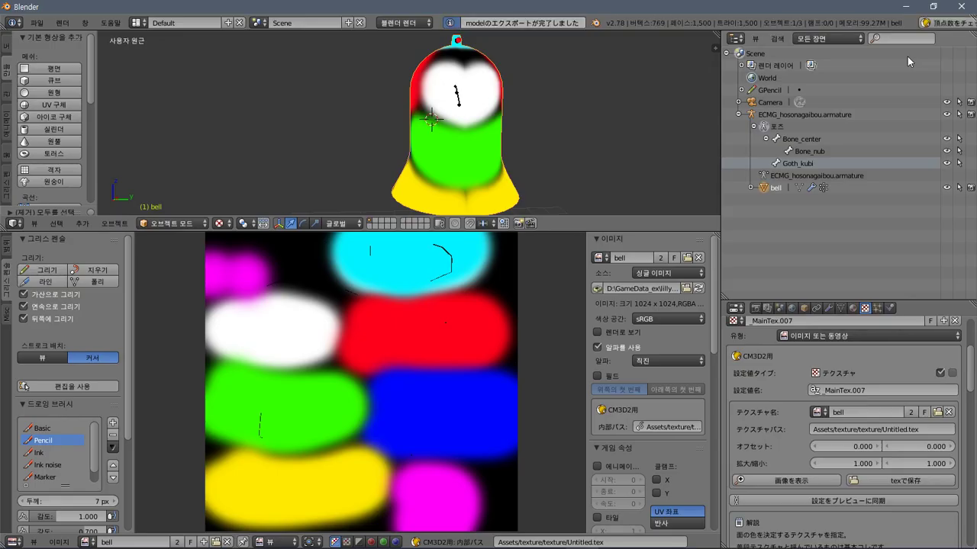
Switch to the game, clear the character's back accessory and equip the bell again to check its texture.
key("alt+Tab")
left_click(340, 59)
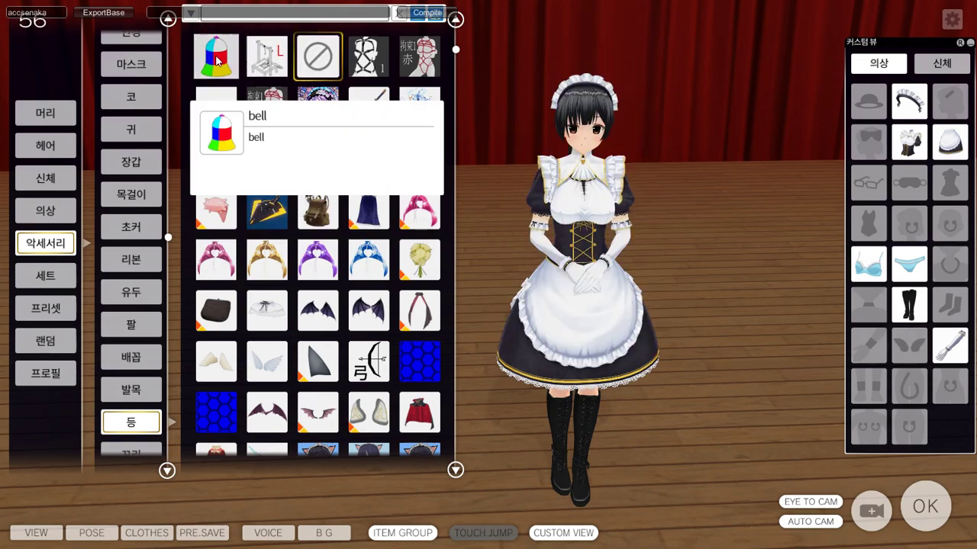
left_click(216, 57)
right_click_drag(500, 216, 714, 262)
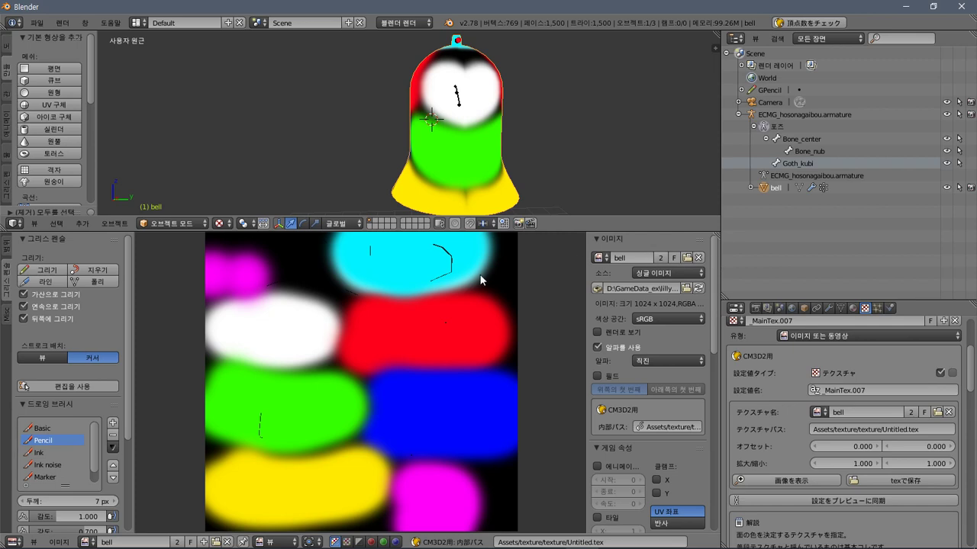
Create a new blank black 1024 × 1024 image in Blender's image editor.
scroll(456, 275, "down", 2)
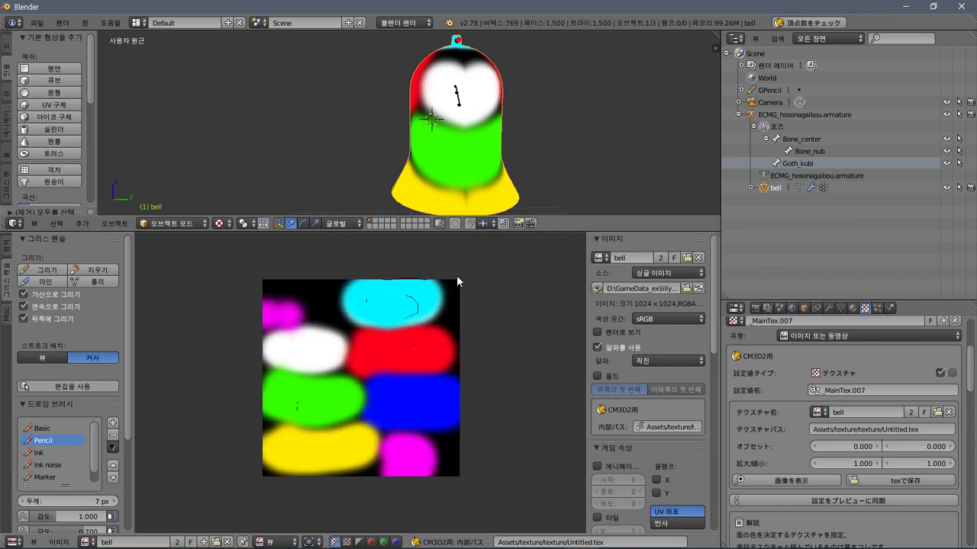
scroll(456, 274, "down", 1)
scroll(414, 310, "up", 3)
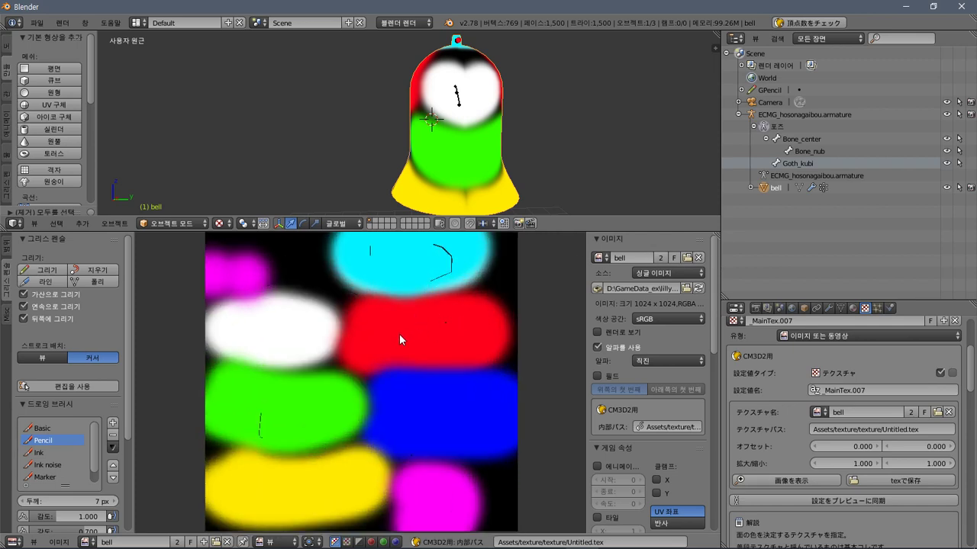
left_click(203, 542)
left_click(205, 535)
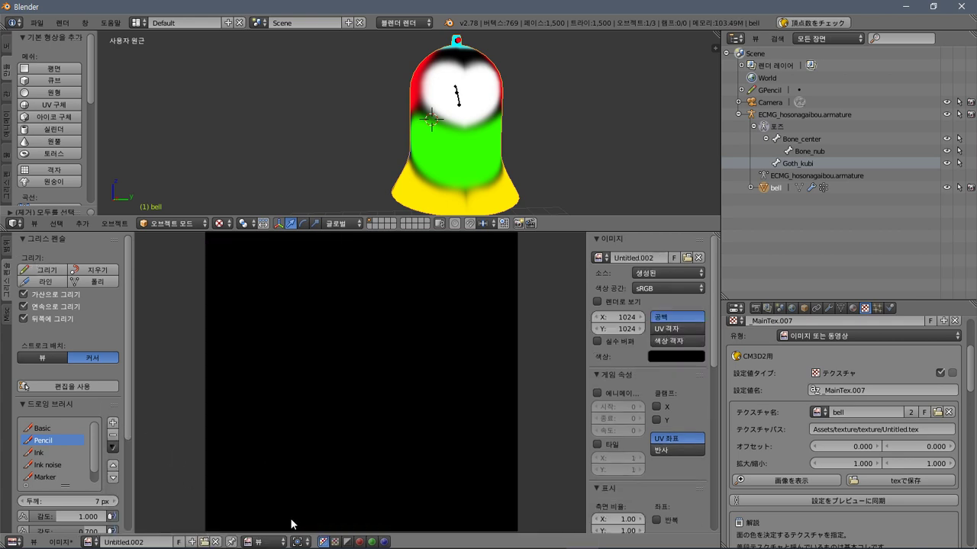
Switch the image editor to paint mode and cover the new image in white, enlarging the brush radius to 500 px.
left_click(264, 542)
left_click(271, 514)
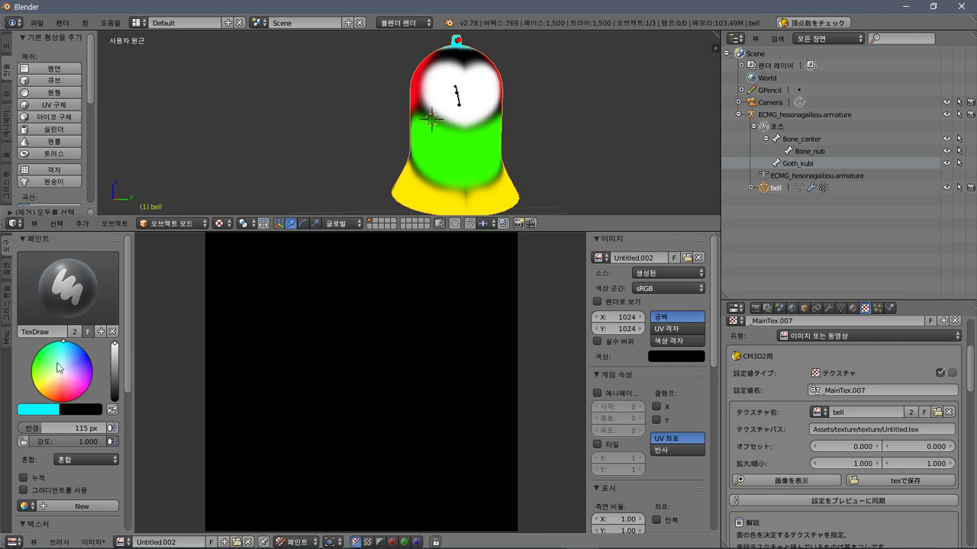
key("BackSpace")
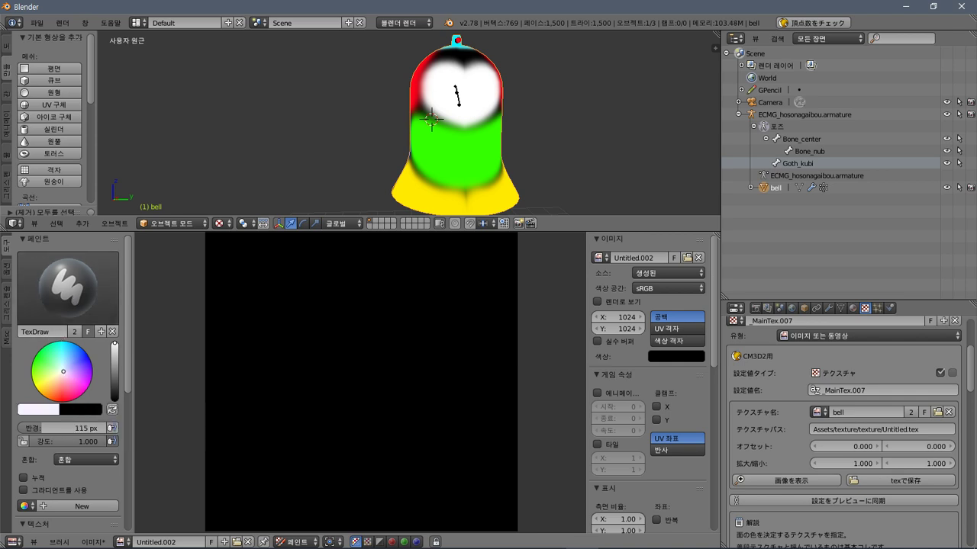
left_click_drag(216, 374, 227, 293)
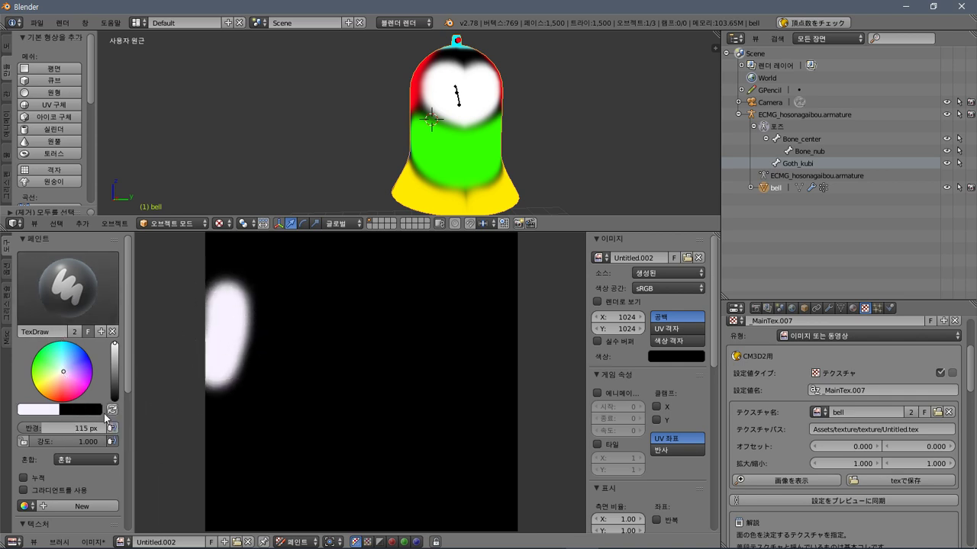
left_click_drag(76, 428, 110, 428)
mouse_move(229, 320)
left_mouse_down()
mouse_move(497, 251)
mouse_move(284, 356)
mouse_move(443, 404)
left_mouse_up()
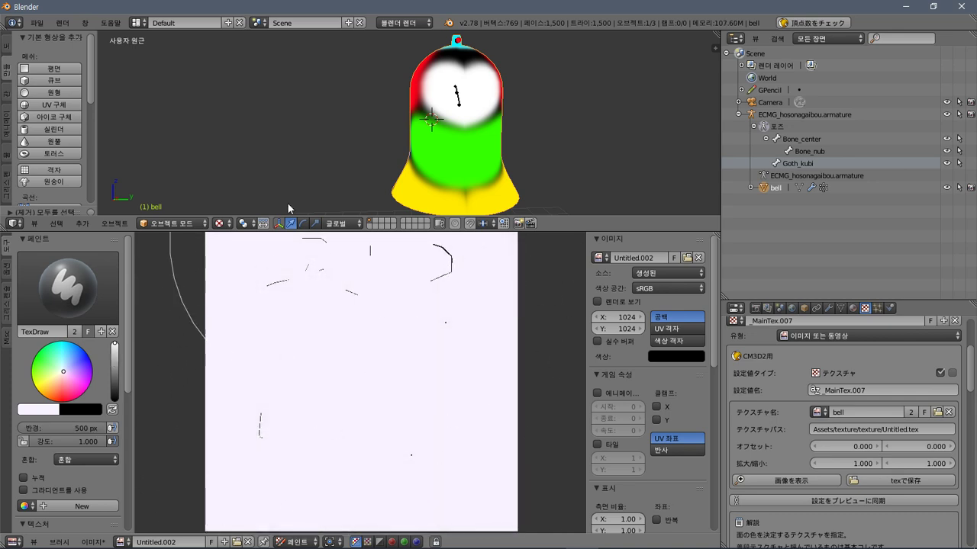
Switch the bell to edit mode.
left_click(177, 227)
left_click(172, 196)
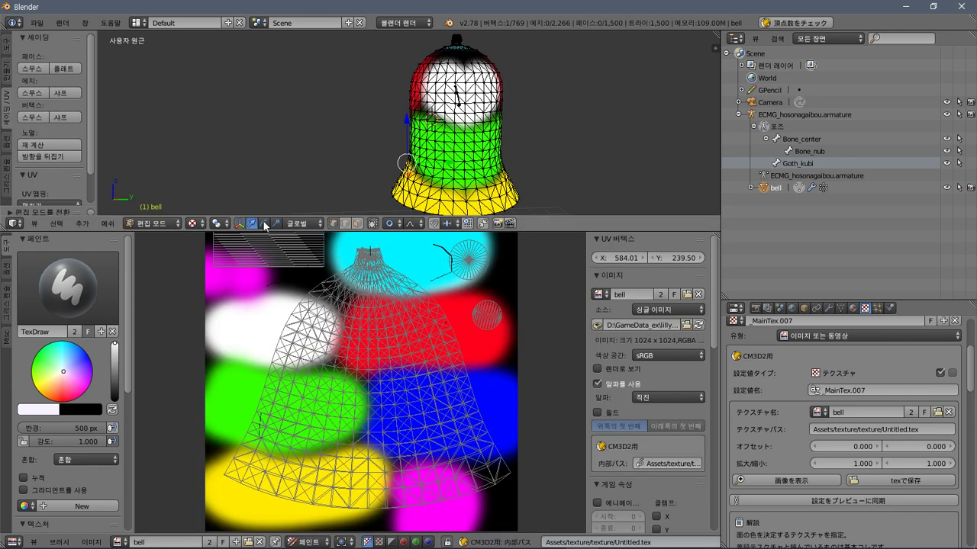
Assign the Icon Alpha image to the bell's _MainTex.007 texture.
left_click(820, 412)
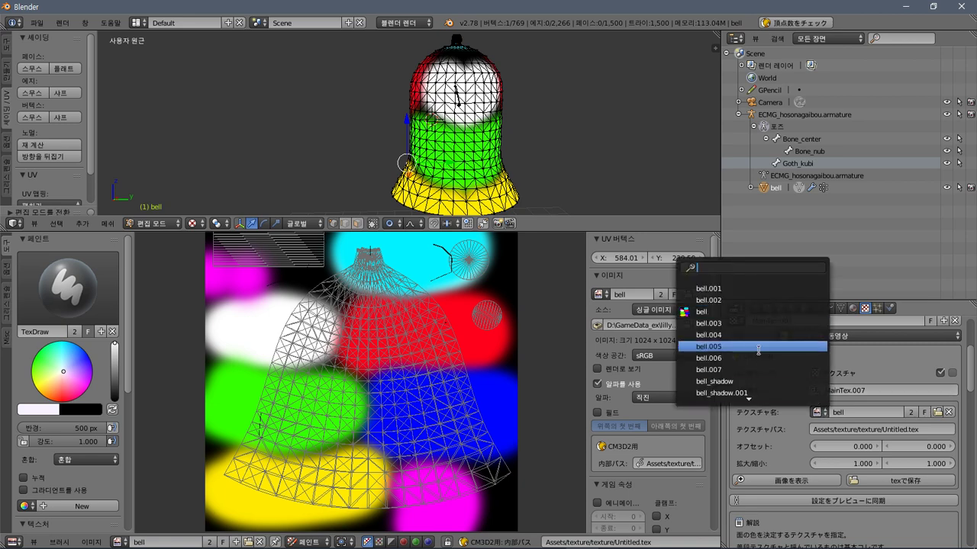
scroll(758, 350, "down", 15)
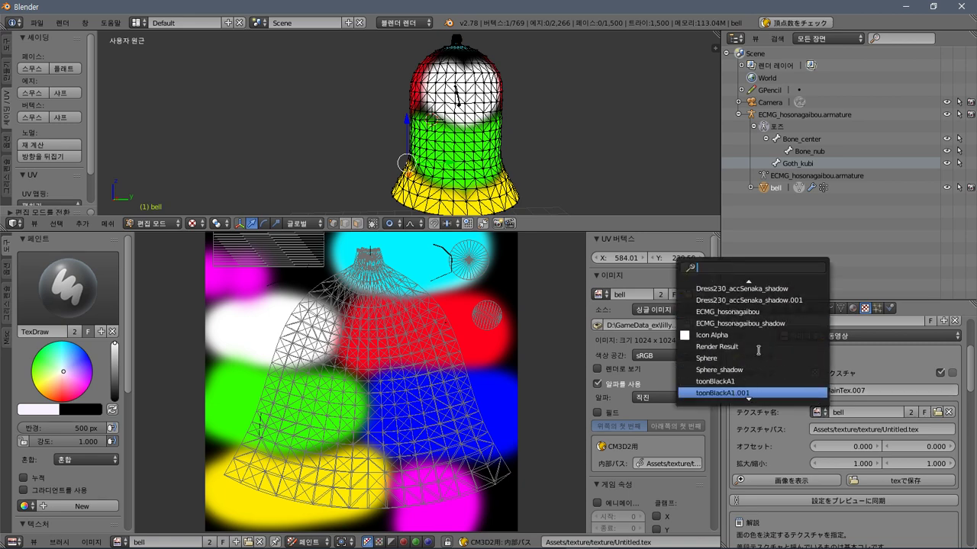
left_click(755, 335)
Assign the white Untitled.002 image to the _MainTex.007 texture and sync its settings to the preview.
left_click(818, 412)
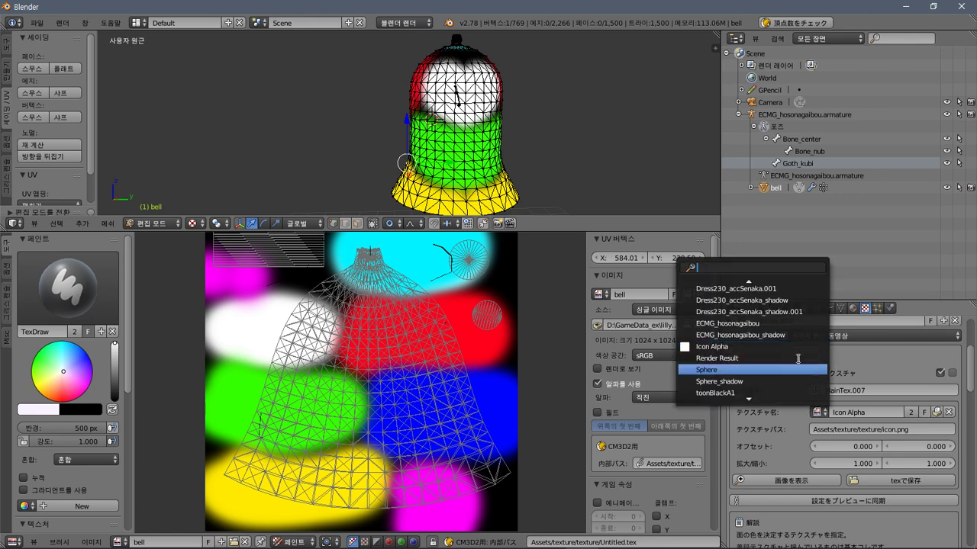
scroll(797, 358, "down", 13)
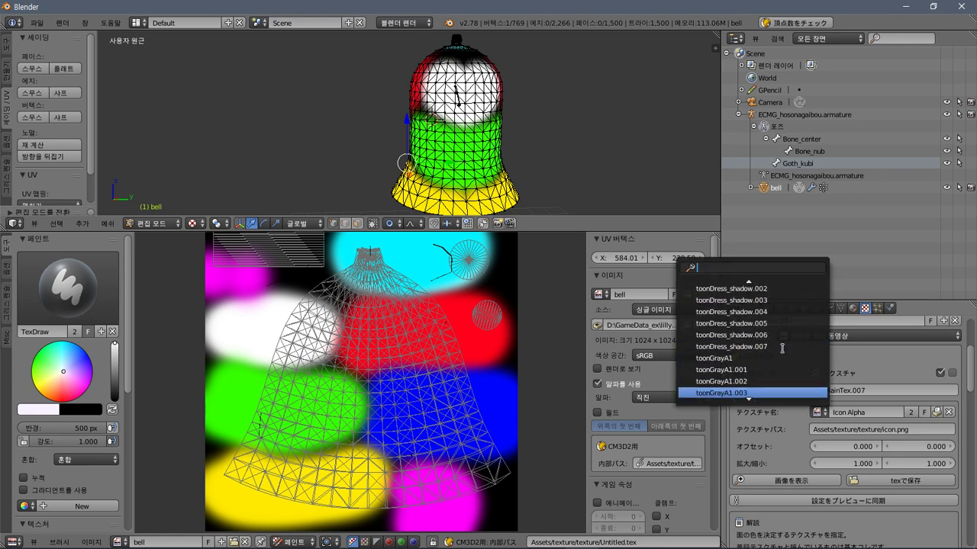
scroll(782, 348, "down", 4)
left_click(723, 394)
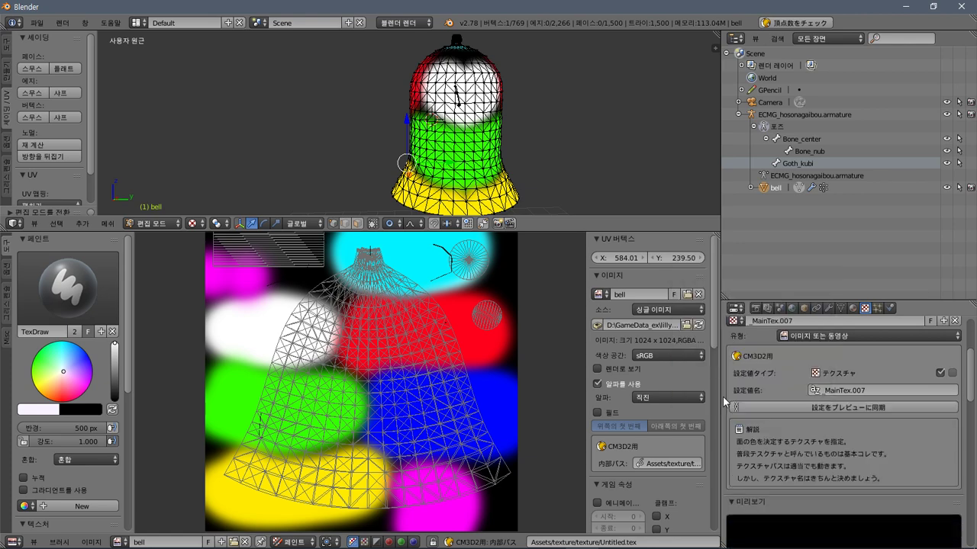
left_click(765, 406)
scroll(768, 430, "down", 4)
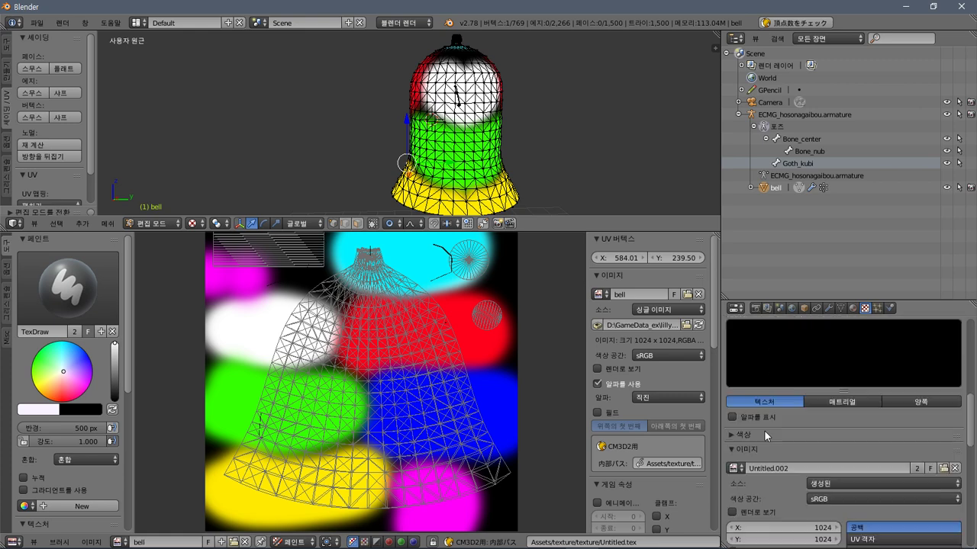
left_click(118, 542)
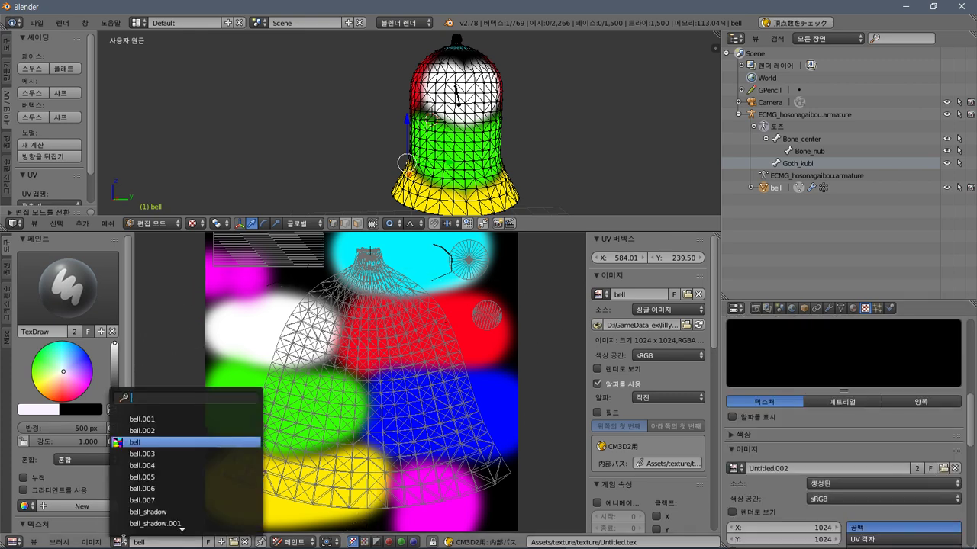
scroll(195, 477, "down", 5)
scroll(195, 480, "down", 10)
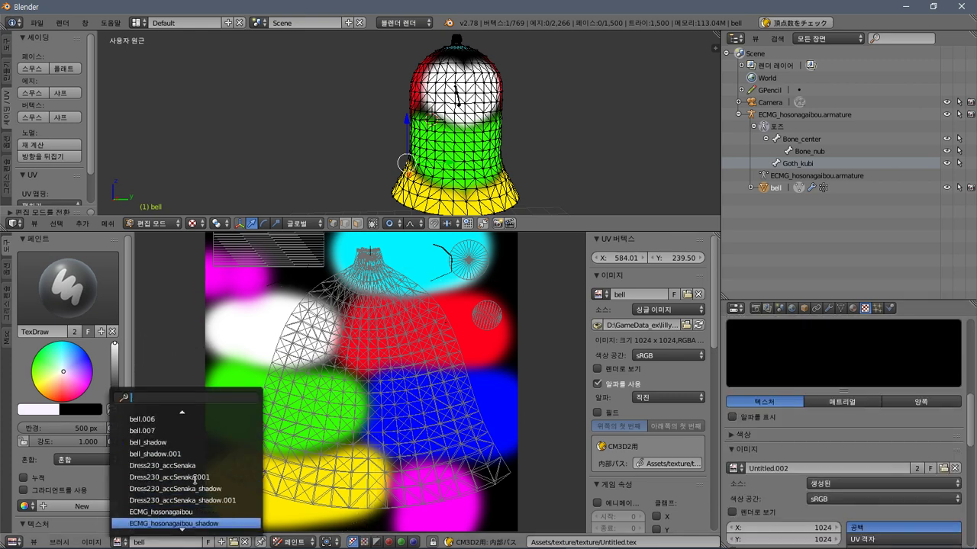
scroll(192, 477, "down", 14)
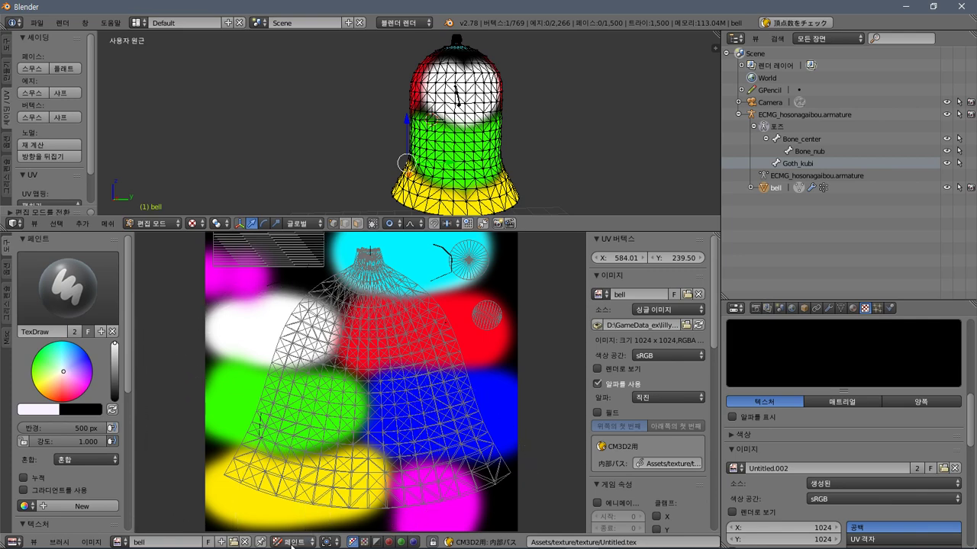
Switch the image editor from paint mode to view mode and look through its list of available images.
left_click(290, 542)
left_click(293, 528)
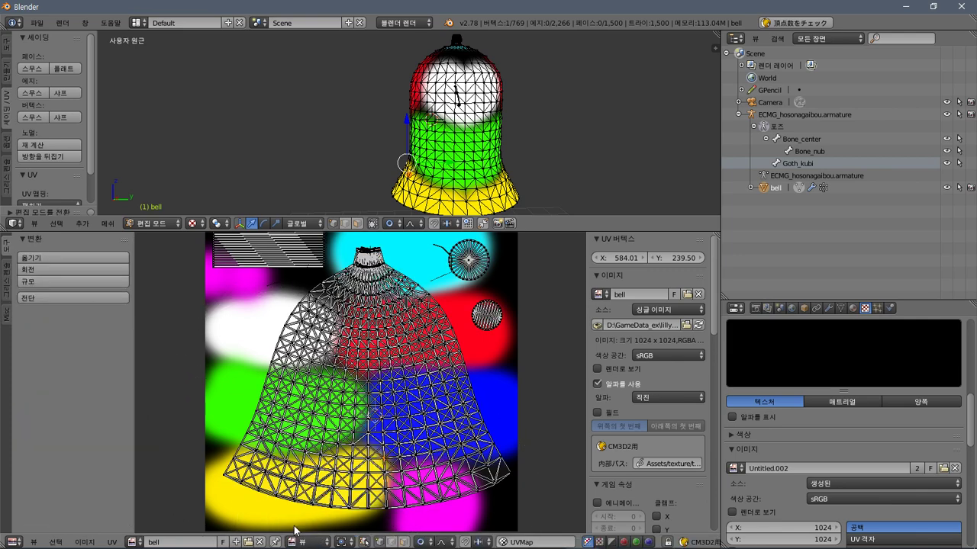
left_click(133, 542)
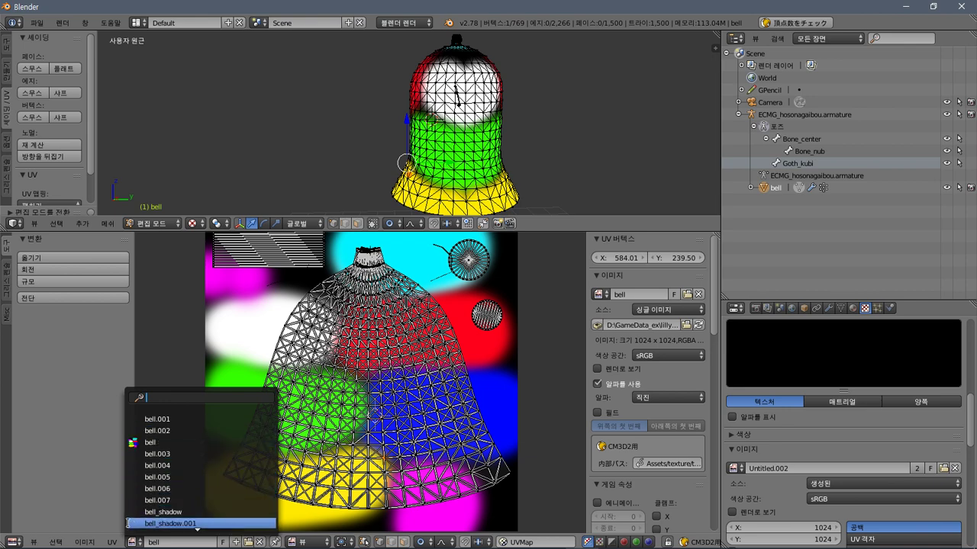
key("Escape")
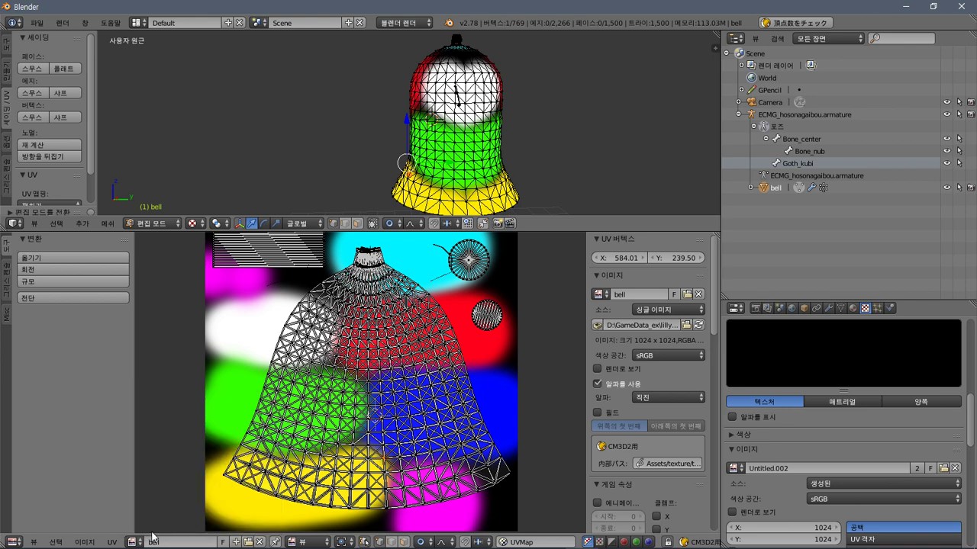
left_click(131, 545)
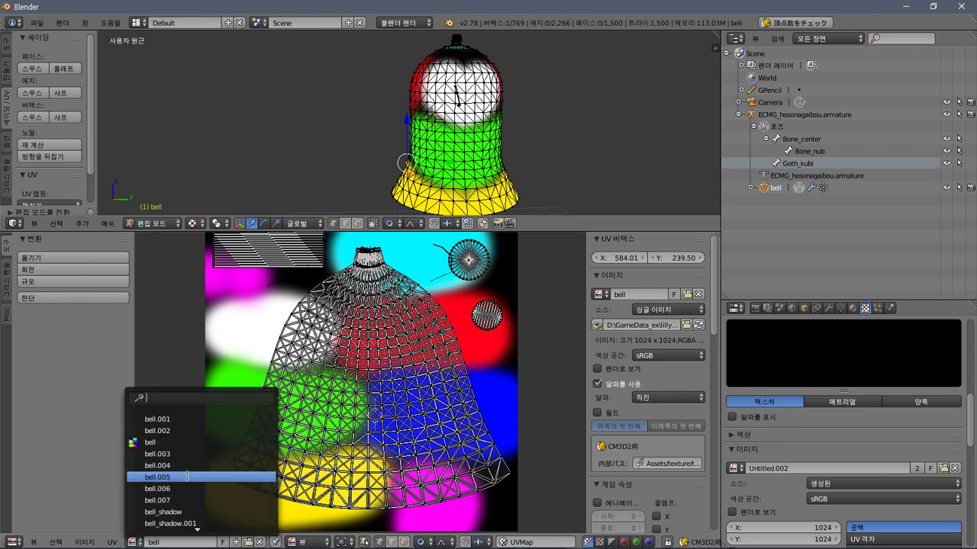
scroll(187, 477, "down", 8)
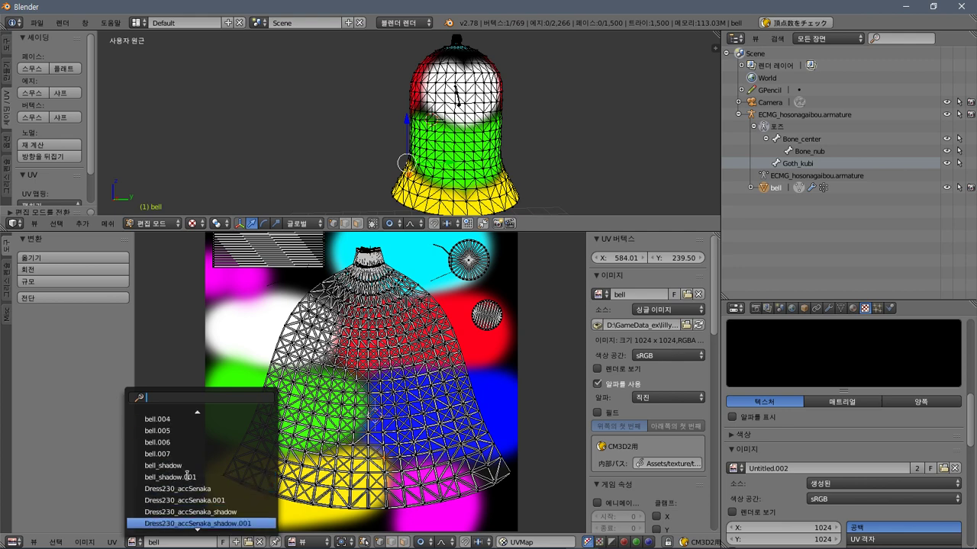
scroll(187, 476, "down", 15)
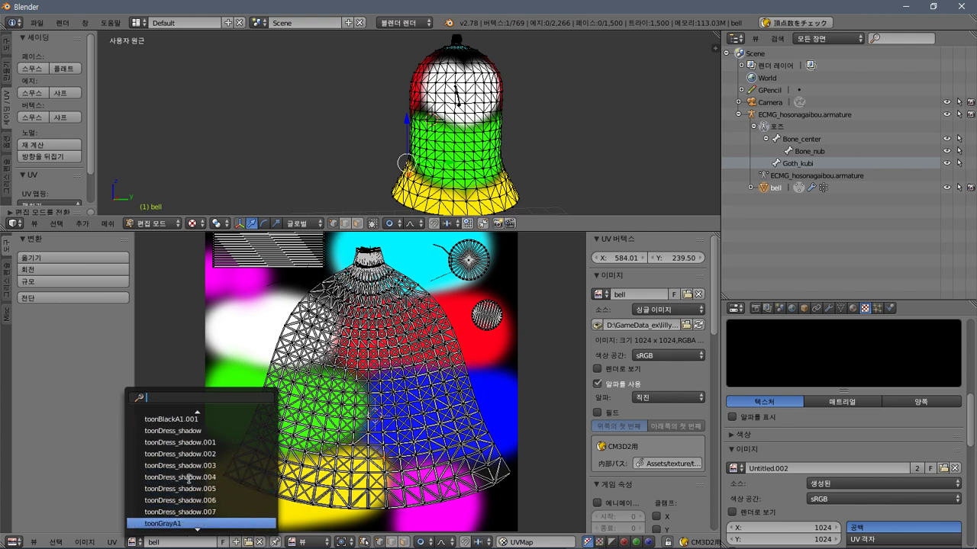
scroll(188, 478, "down", 1)
key("Escape")
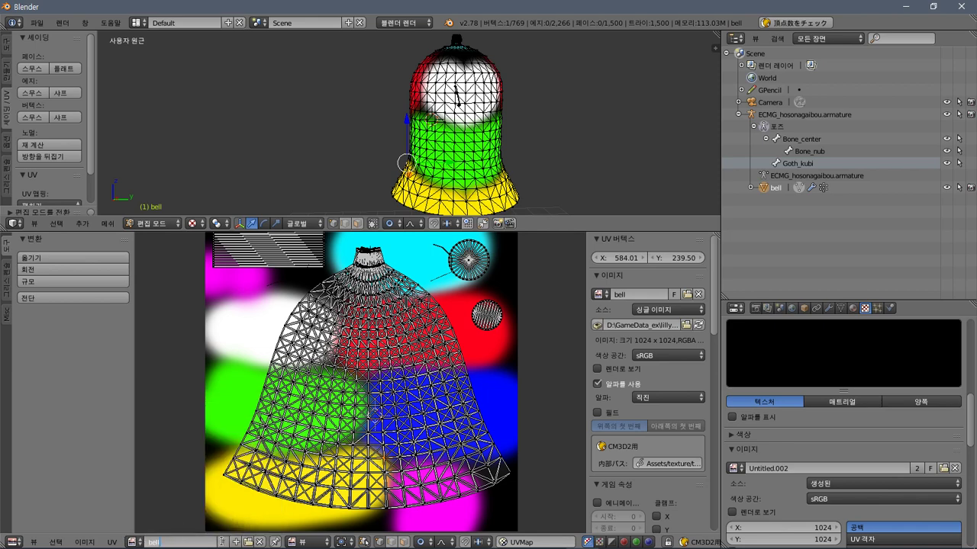
left_click(236, 542)
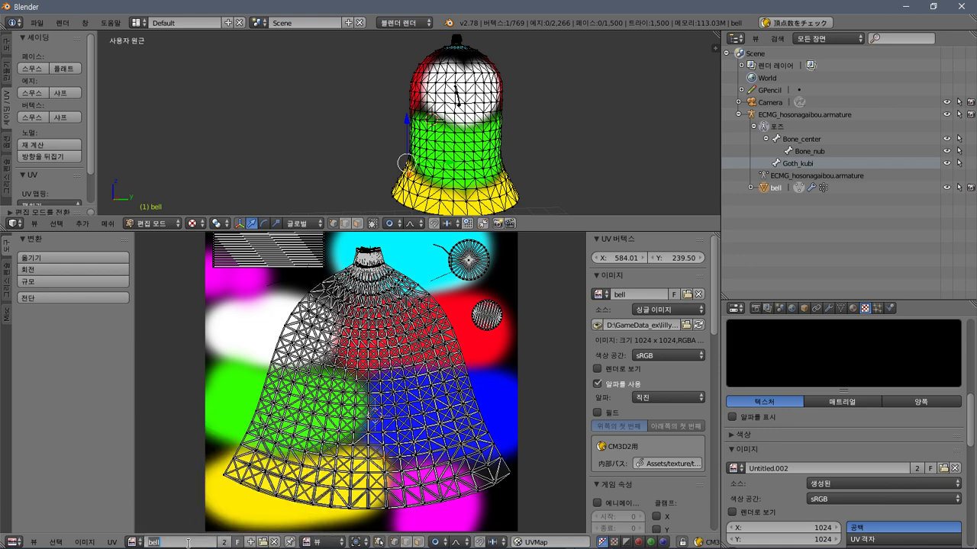
left_click(238, 543)
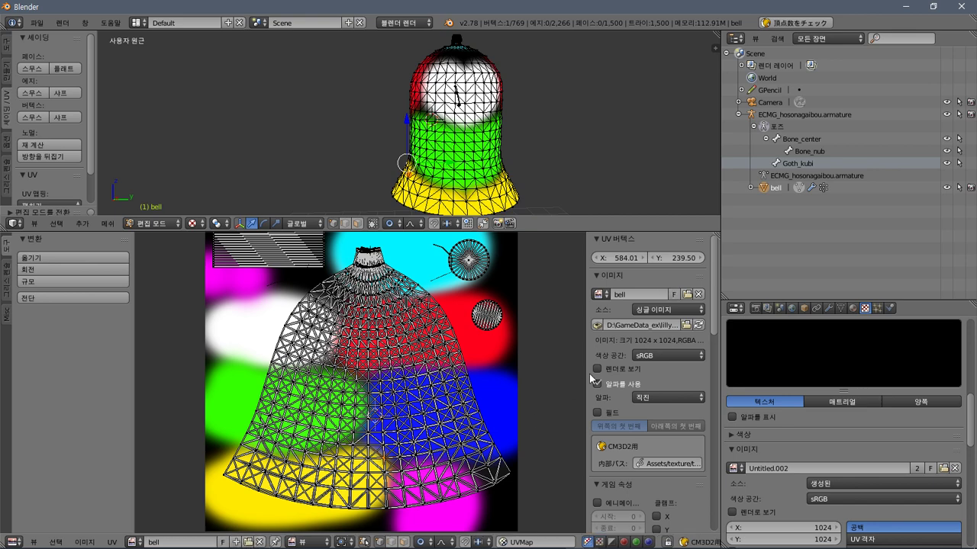
left_click(597, 294)
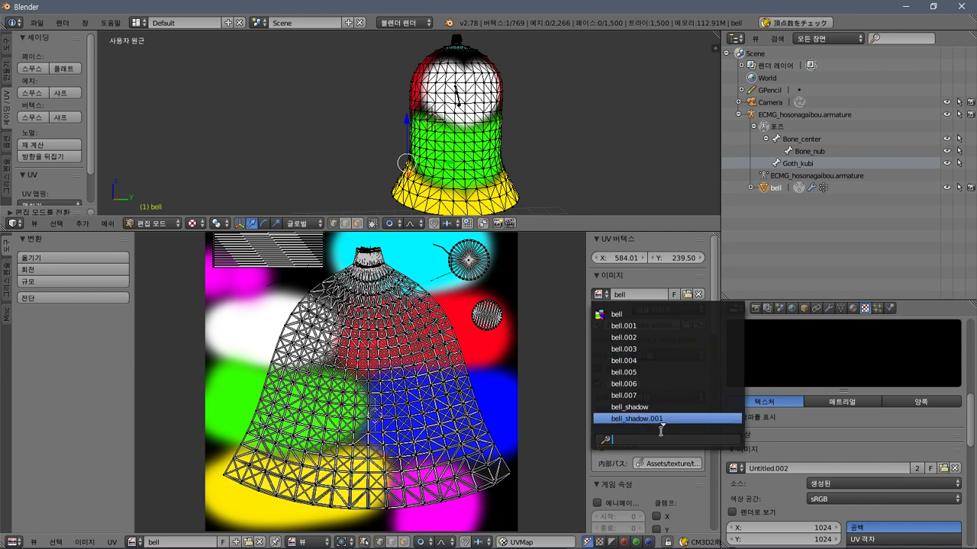
key("Escape")
left_click(601, 296)
key("Escape")
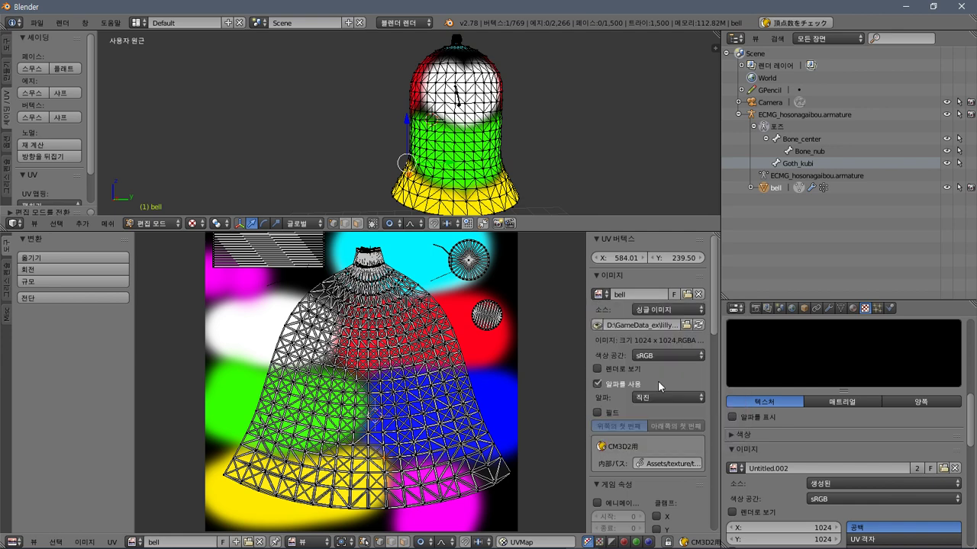
Assign the existing _MainTex texture to the TexDraw brush and review its image settings.
scroll(839, 428, "down", 2)
scroll(841, 427, "up", 8)
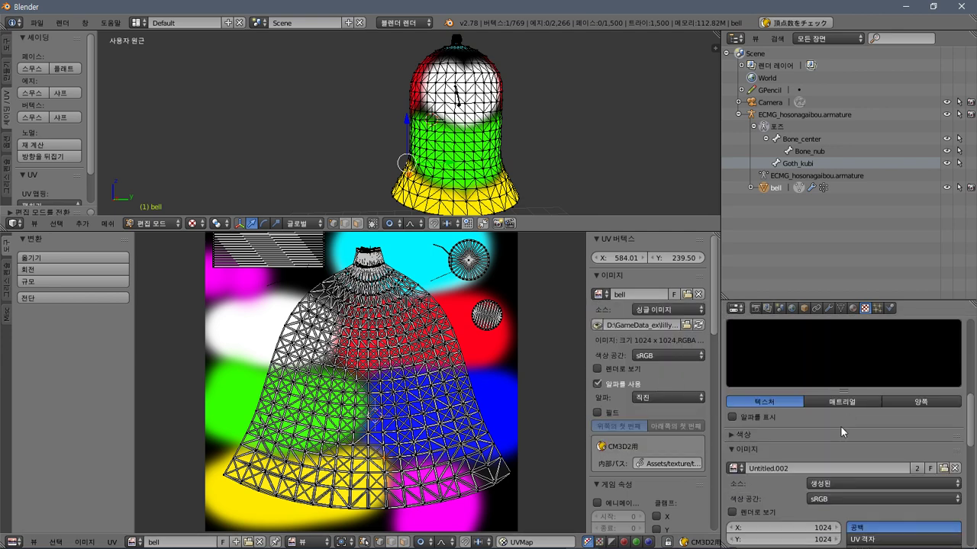
scroll(847, 409, "up", 2)
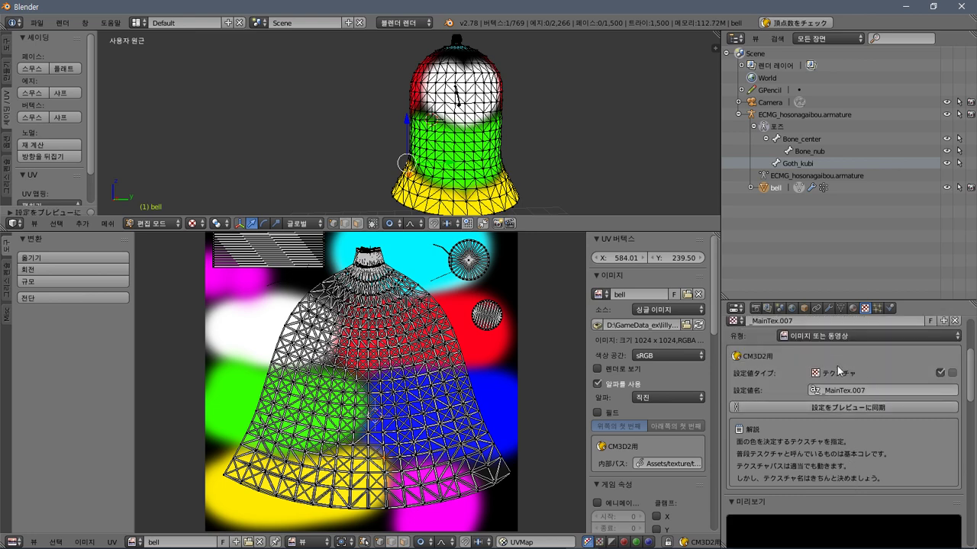
key("Return")
scroll(906, 330, "up", 5)
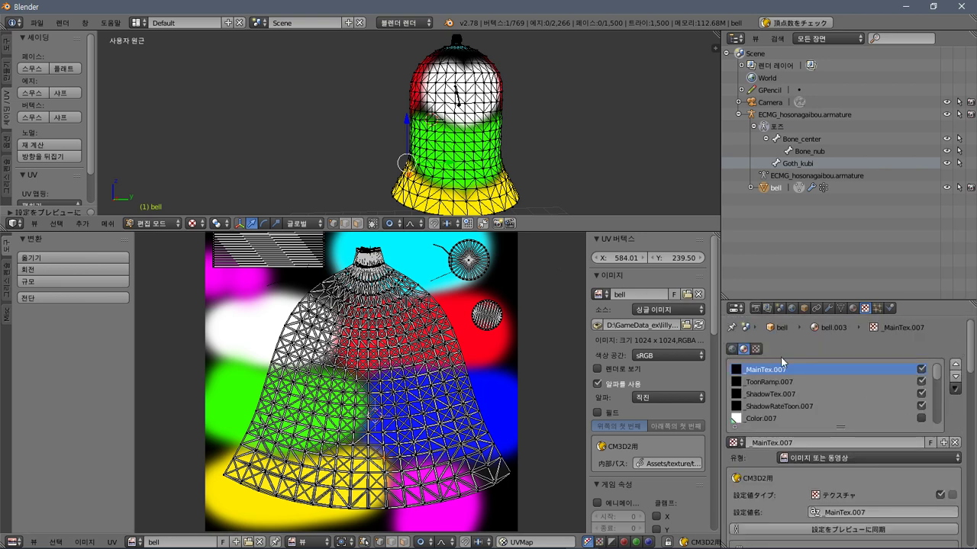
left_click(754, 349)
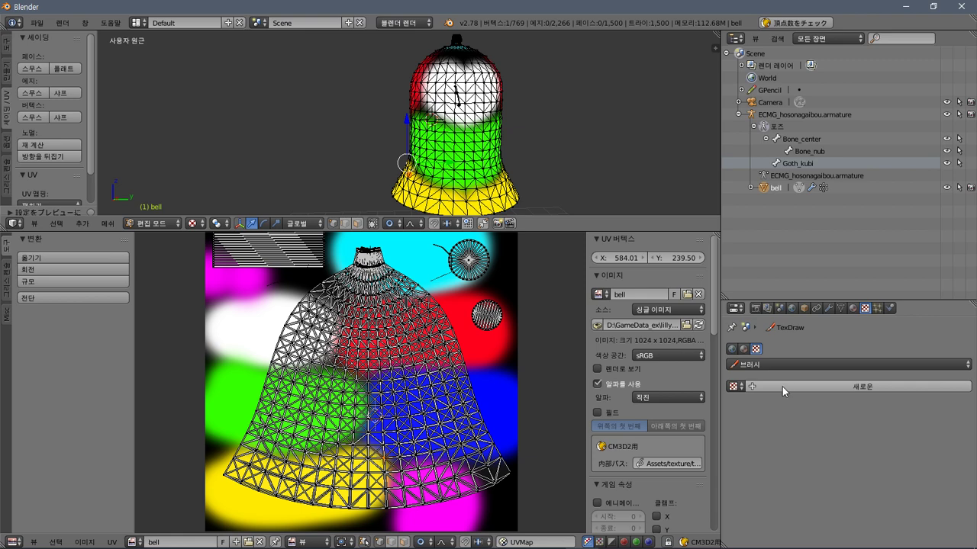
left_click(741, 387)
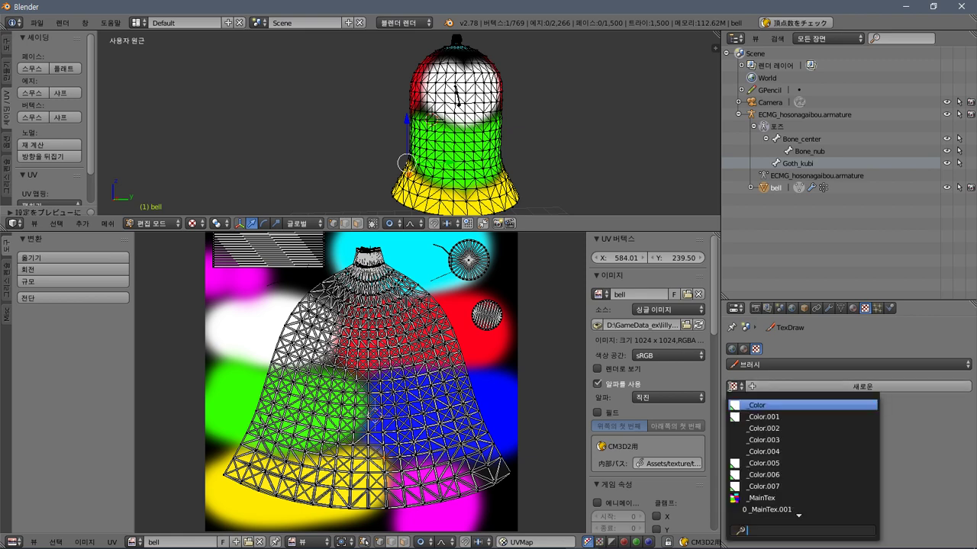
left_click(756, 498)
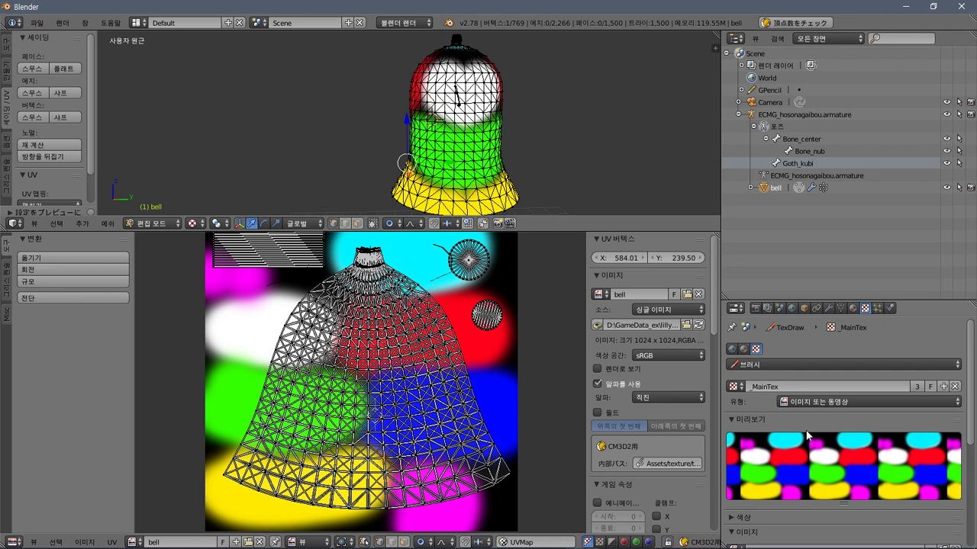
scroll(837, 406, "down", 3)
scroll(838, 404, "down", 5)
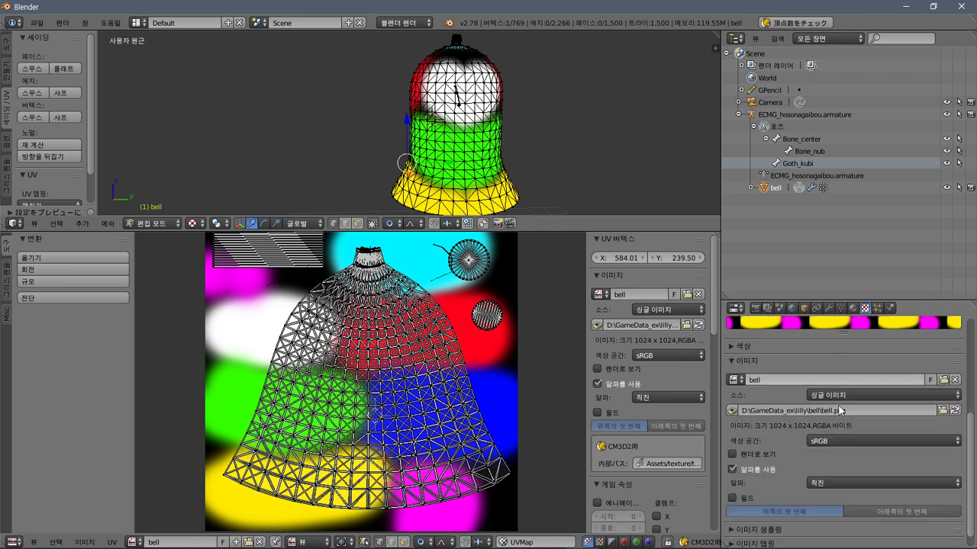
Close Blender and bring up the overview of open windows from the game.
left_click(960, 6)
left_click(495, 324)
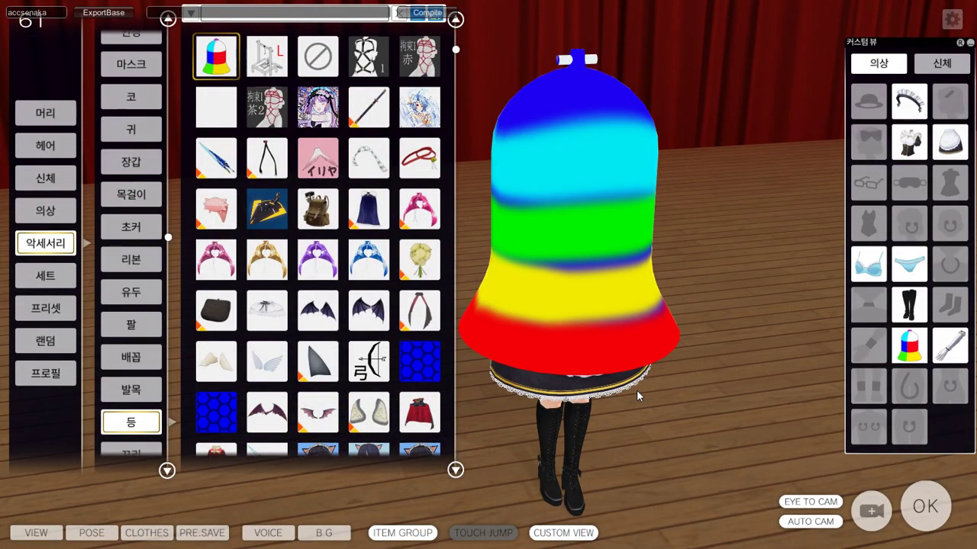
key("alt+Tab")
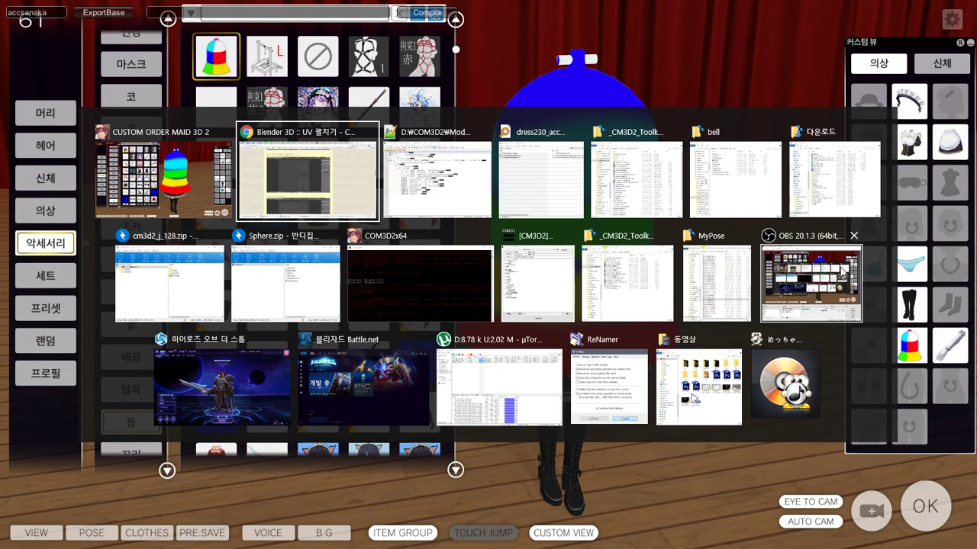